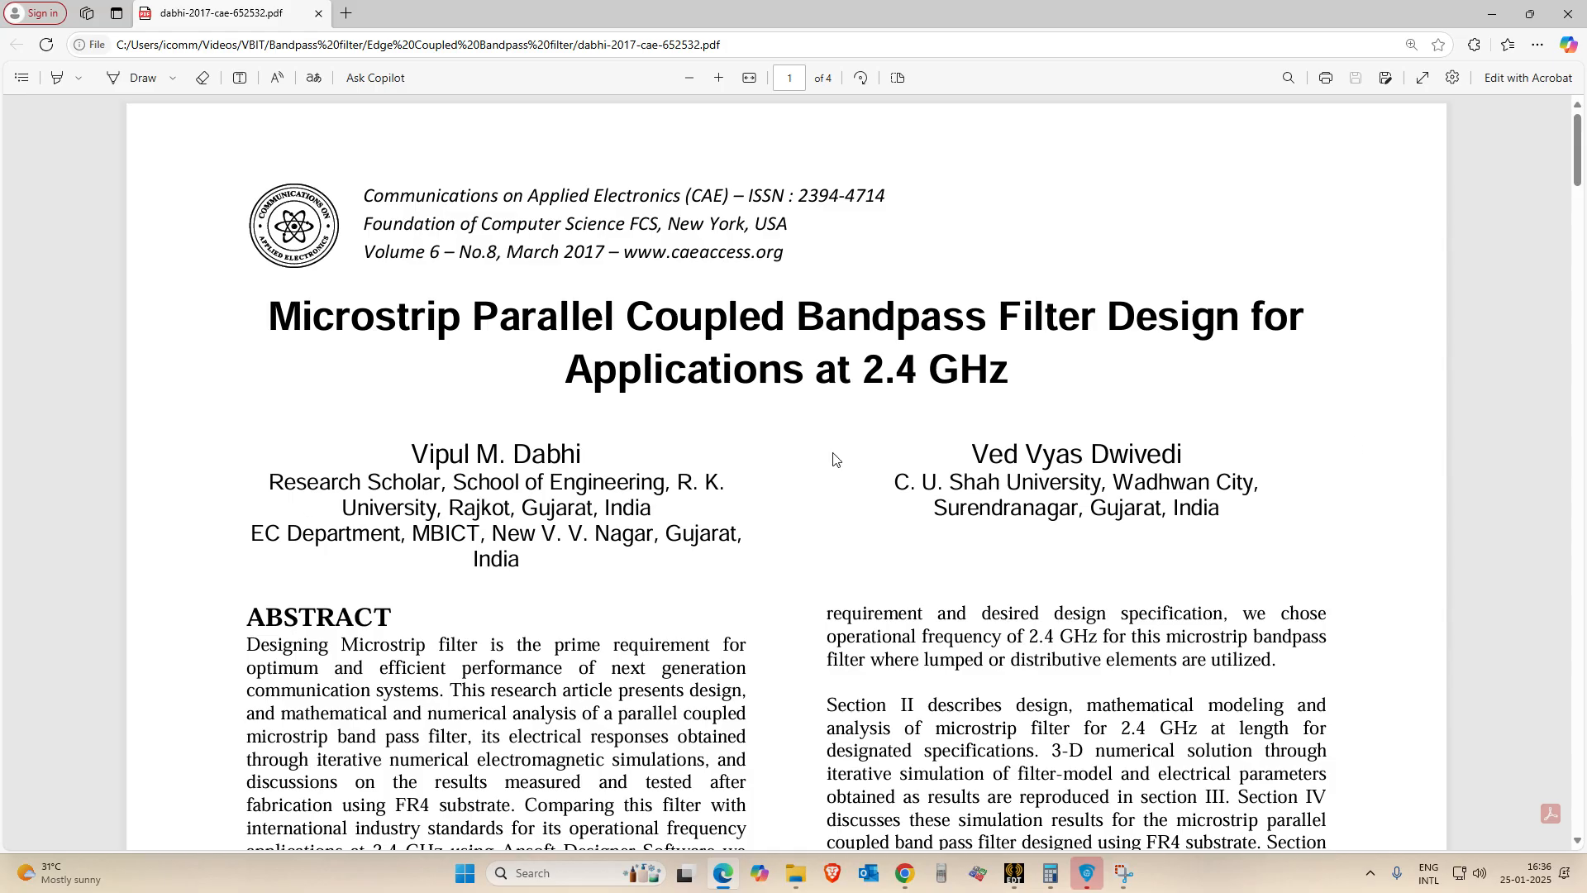
# Read the paper's title, design specifications, Table 1 and the design equations on the first two pages.
pyautogui.moveTo(271, 308); pyautogui.dragTo(1025, 376)
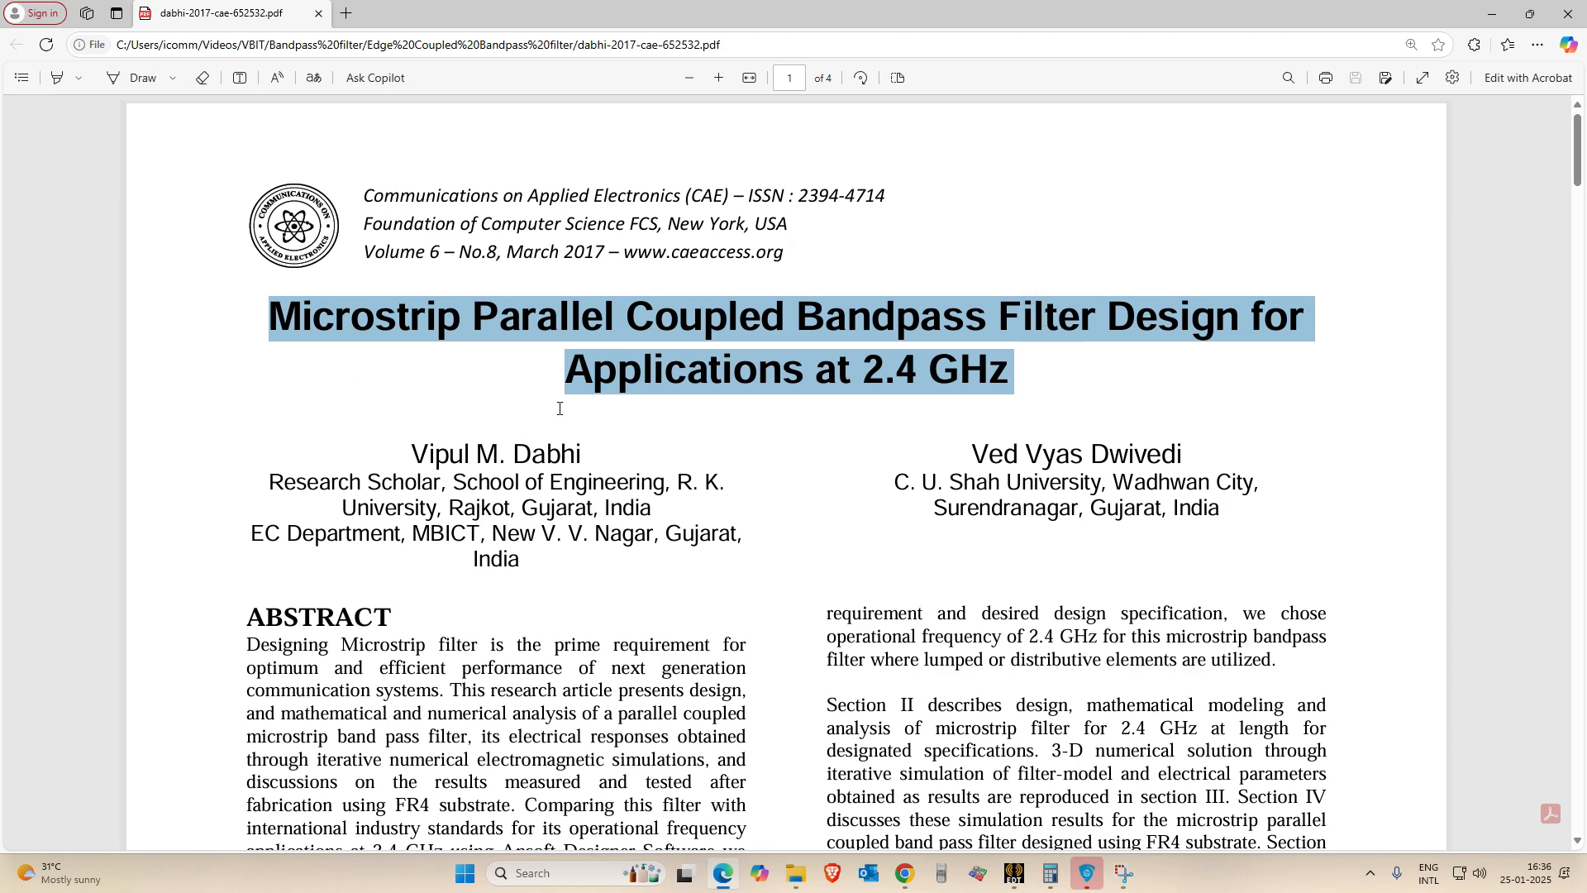
pyautogui.scroll(-1, 560, 408)
pyautogui.scroll(-18, 538, 455)
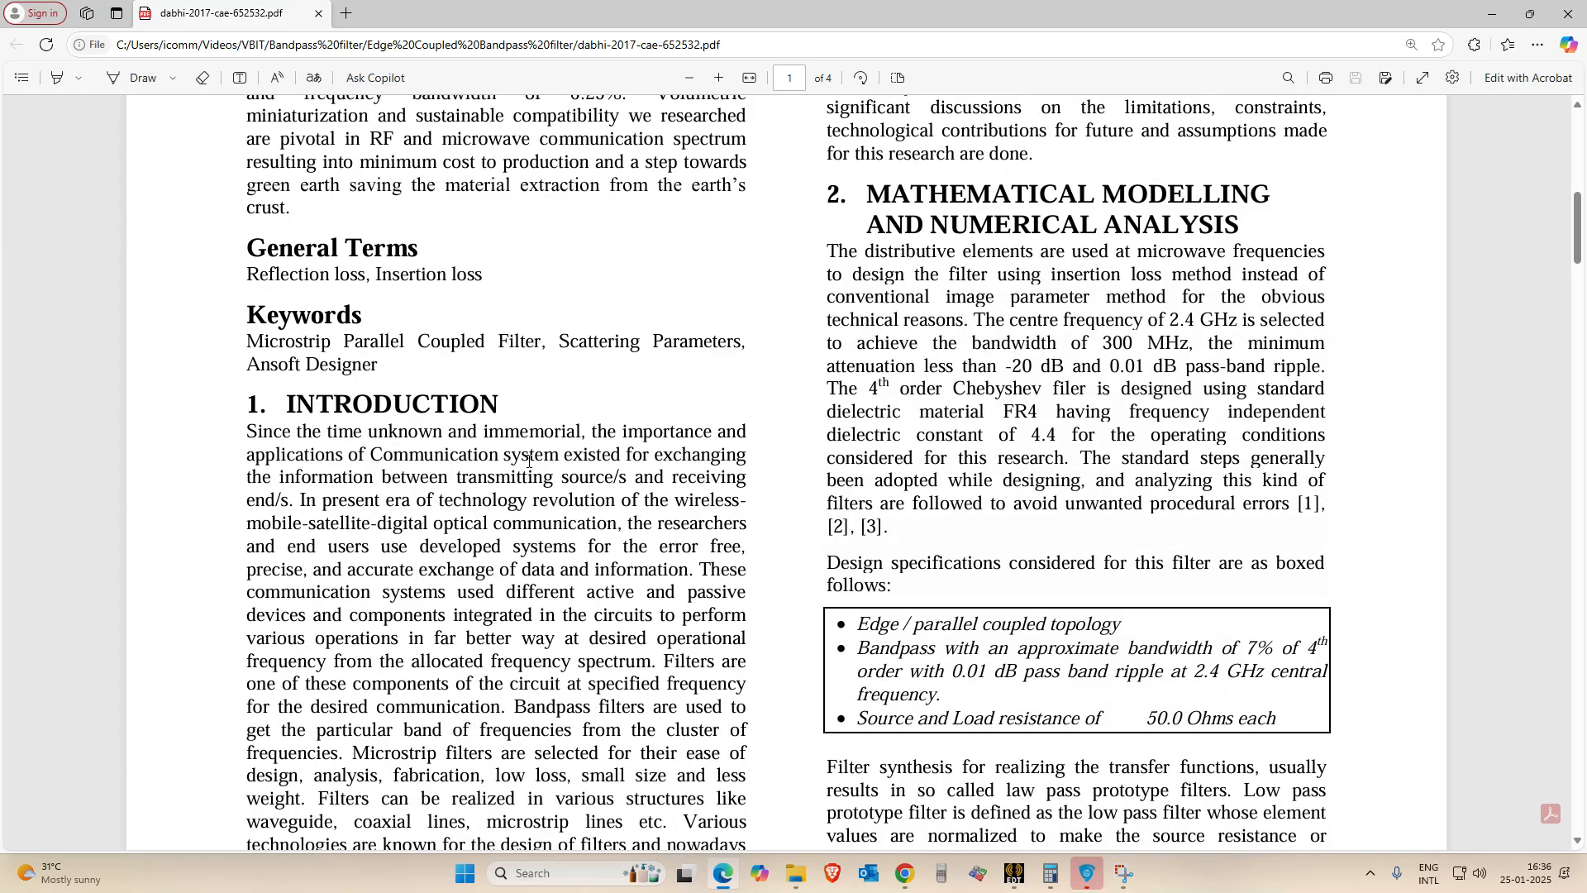
pyautogui.scroll(-9, 557, 440)
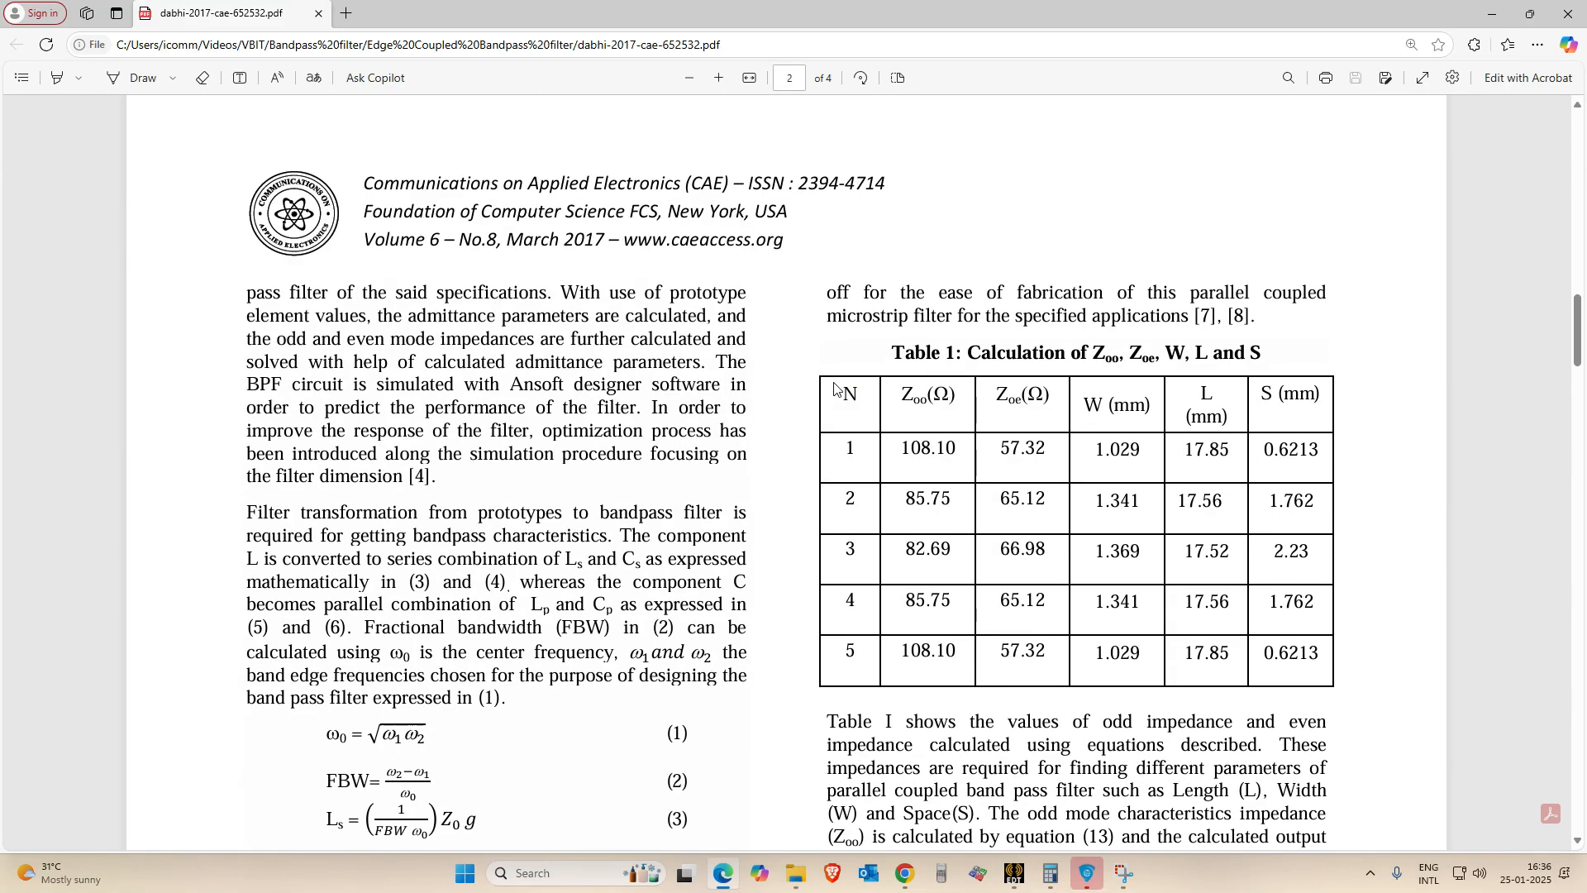
pyautogui.scroll(8, 935, 432)
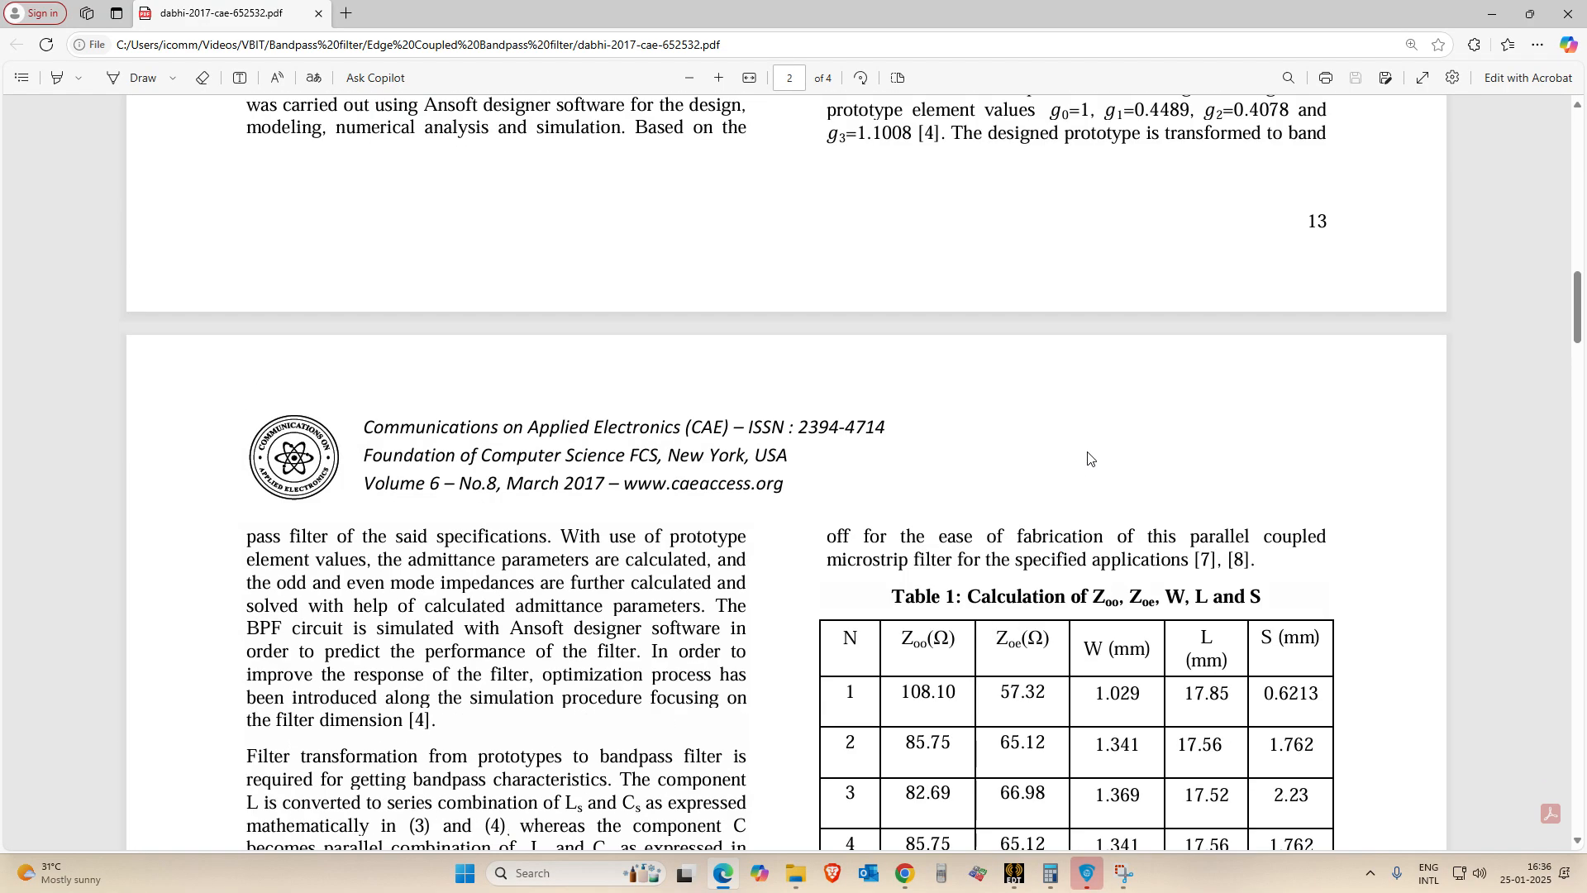
pyautogui.scroll(-7, 1088, 458)
pyautogui.scroll(4, 849, 463)
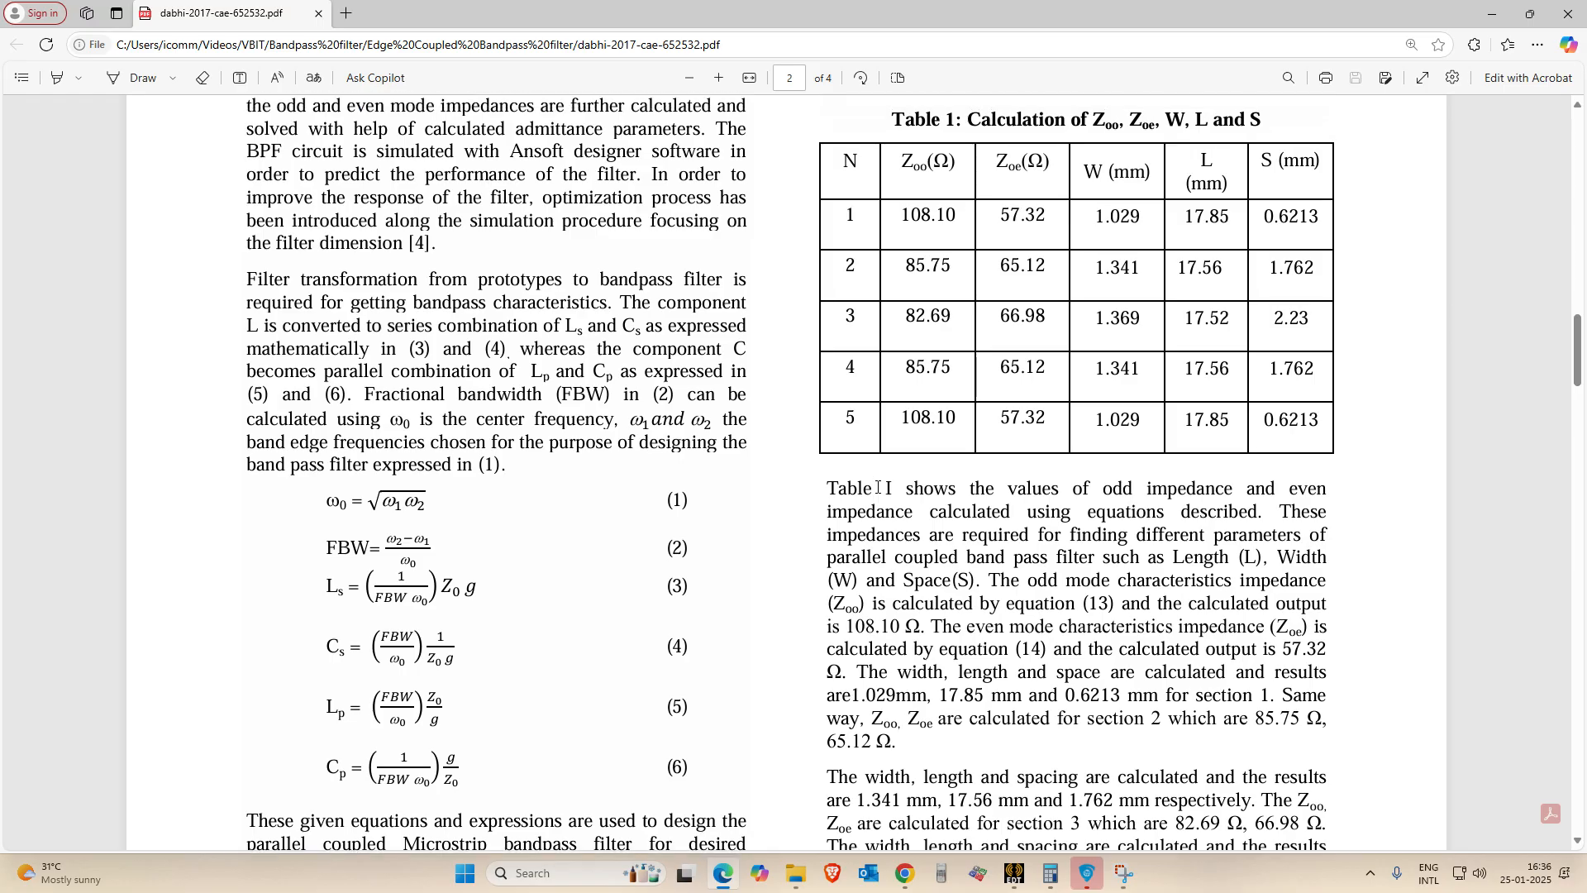
pyautogui.scroll(-8, 747, 439)
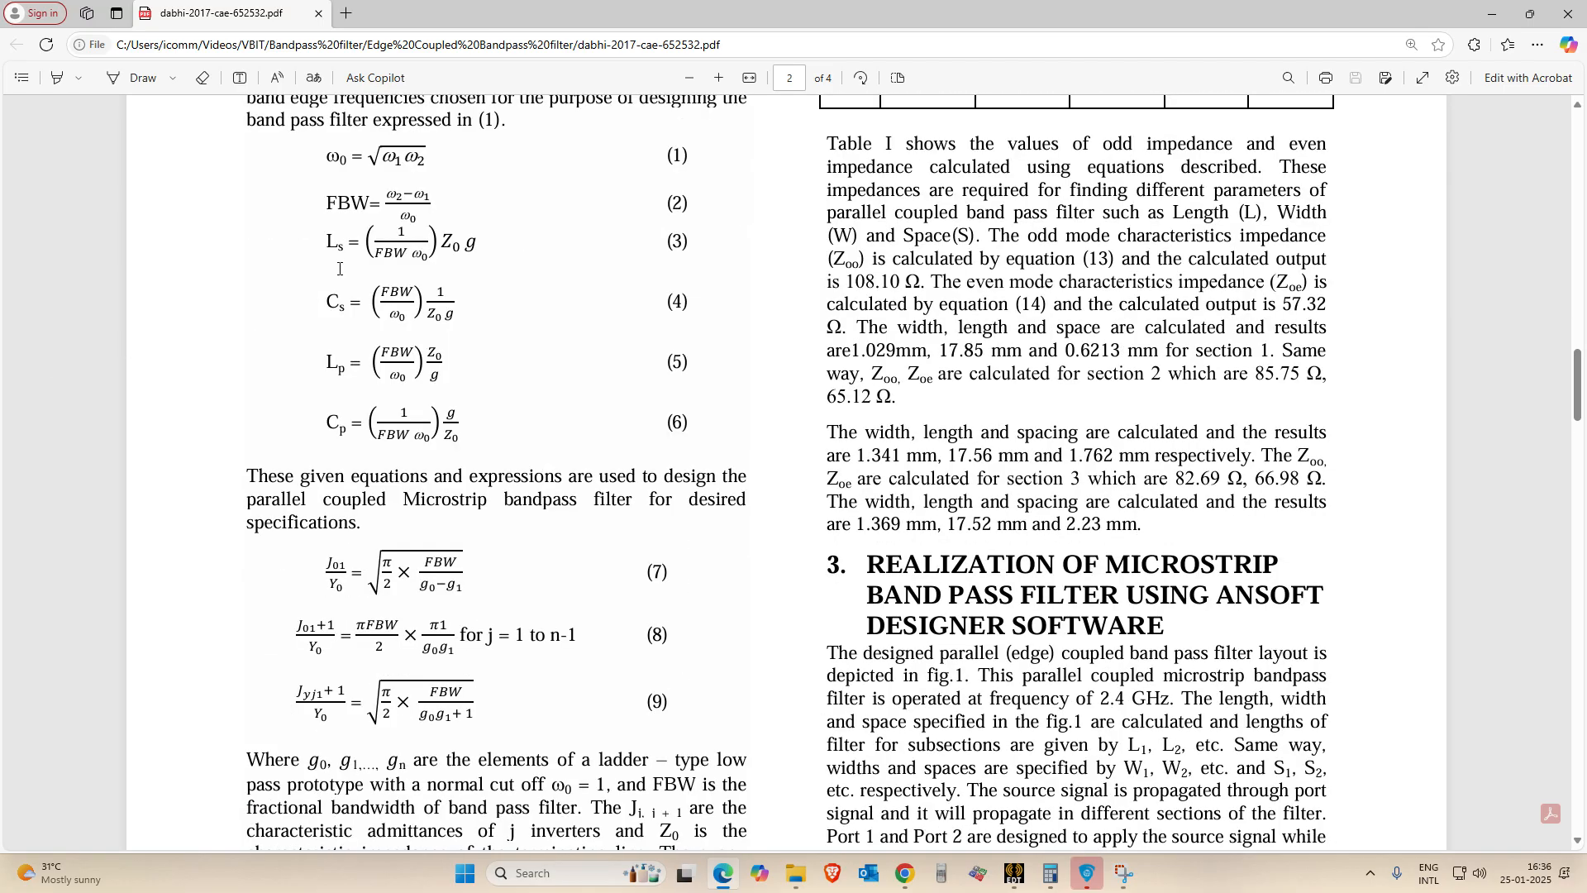
pyautogui.scroll(2, 340, 268)
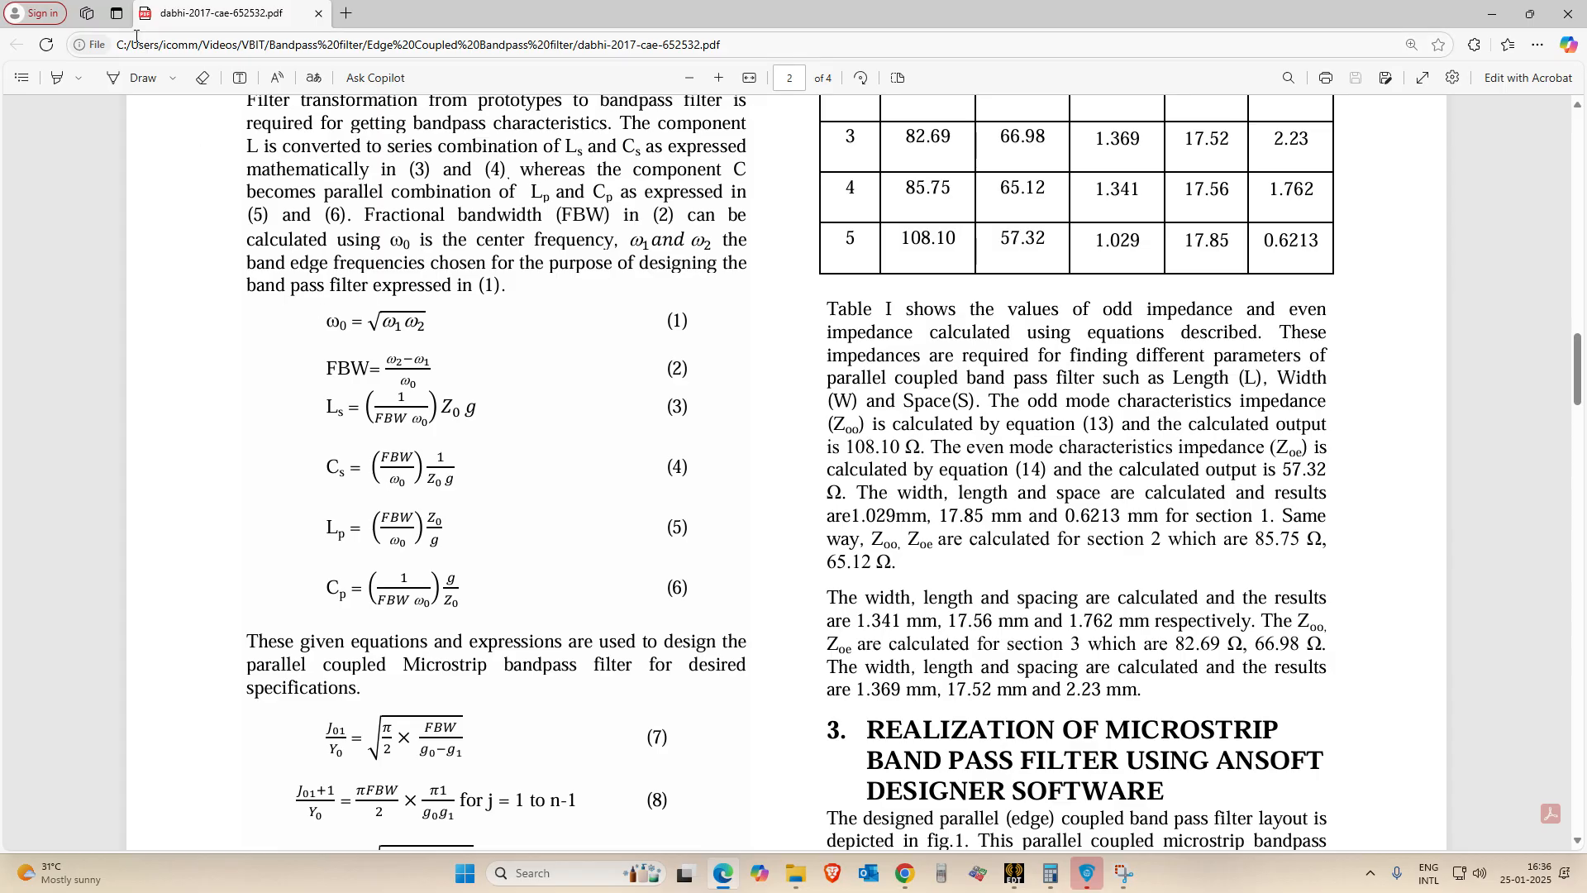
# Mark equations (1) and (2) with short pen dashes and equation pairs (3)–(4) and (5)–(6) with vertical pen lines.
pyautogui.click(139, 77)
pyautogui.moveTo(295, 325)
pyautogui.mouseDown()
pyautogui.moveTo(310, 325)
pyautogui.moveTo(305, 470)
pyautogui.mouseUp()
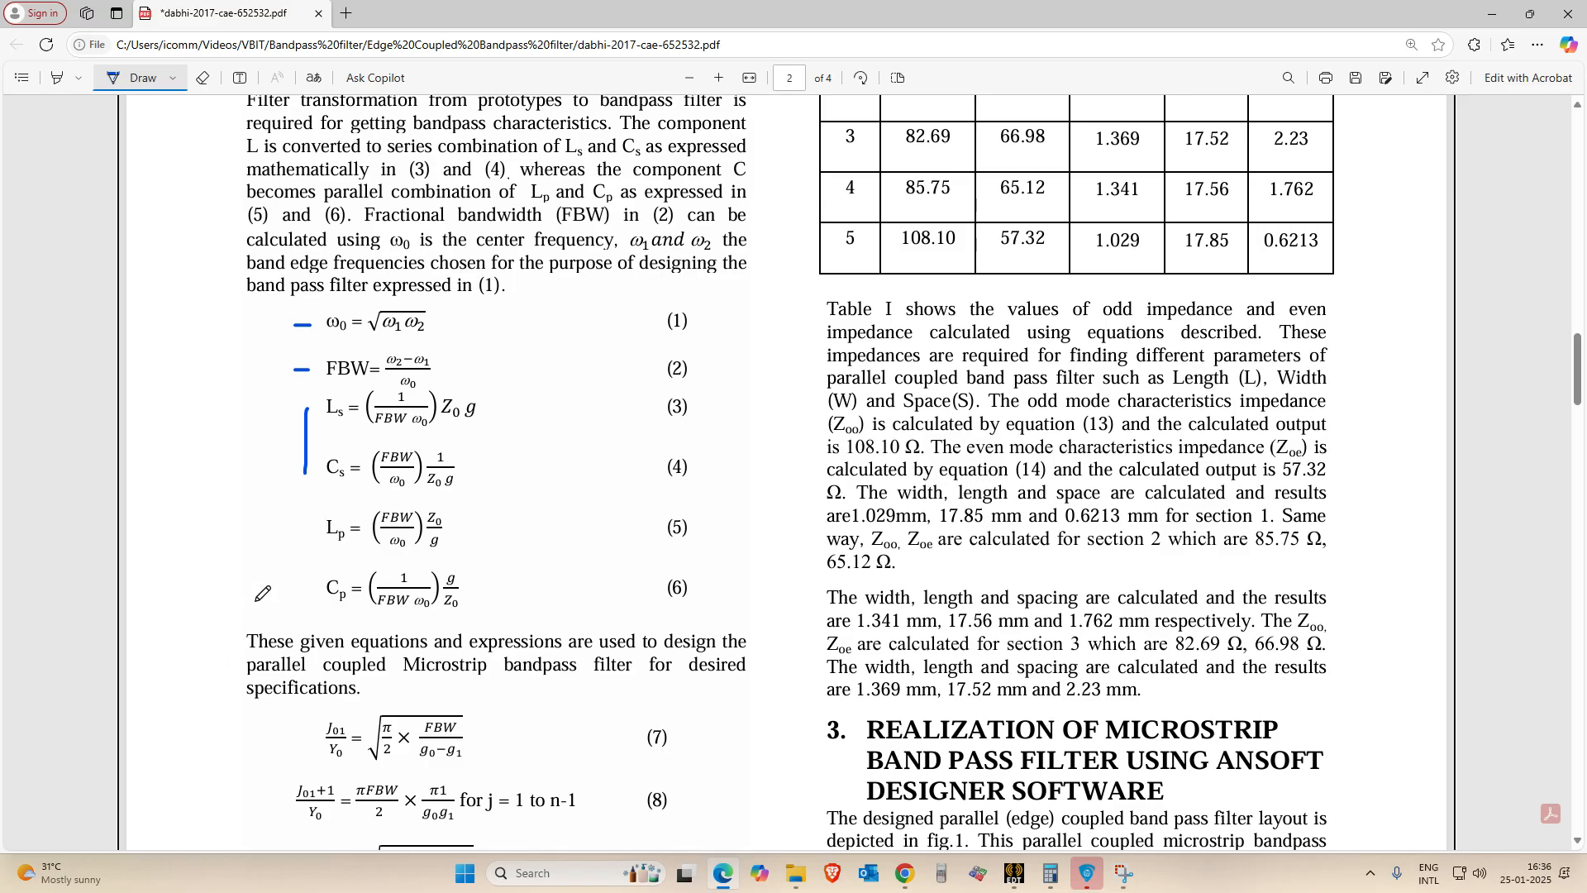
pyautogui.moveTo(301, 523); pyautogui.dragTo(302, 589)
# Draw pen brackets beside equations (7) to (9) and beside the impedance equations (10) and (11).
pyautogui.scroll(-2, 382, 568)
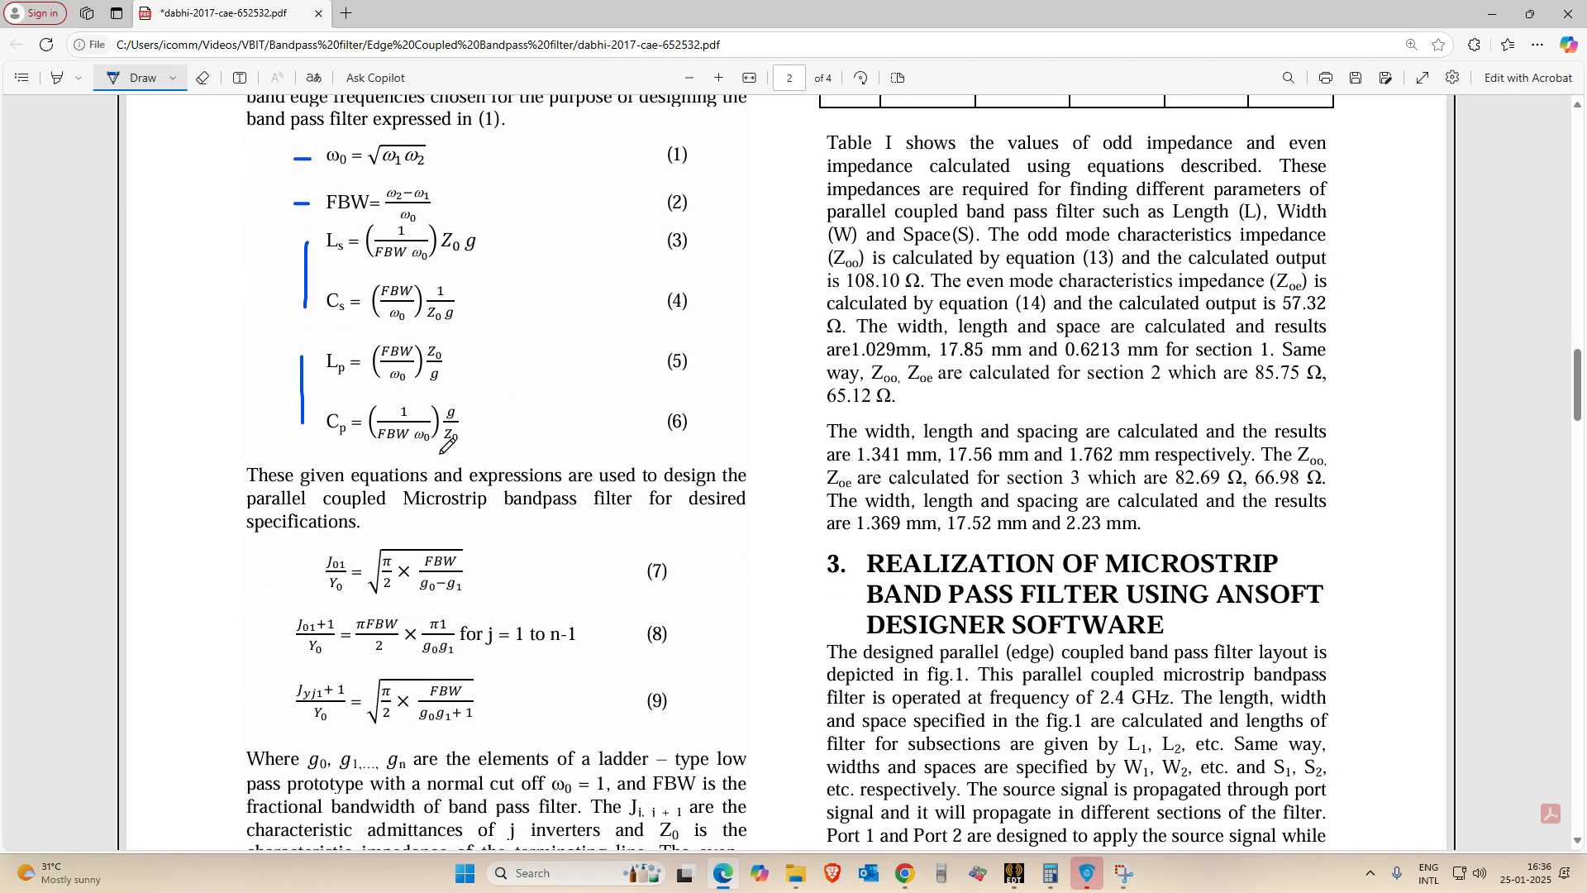
pyautogui.scroll(-2, 394, 471)
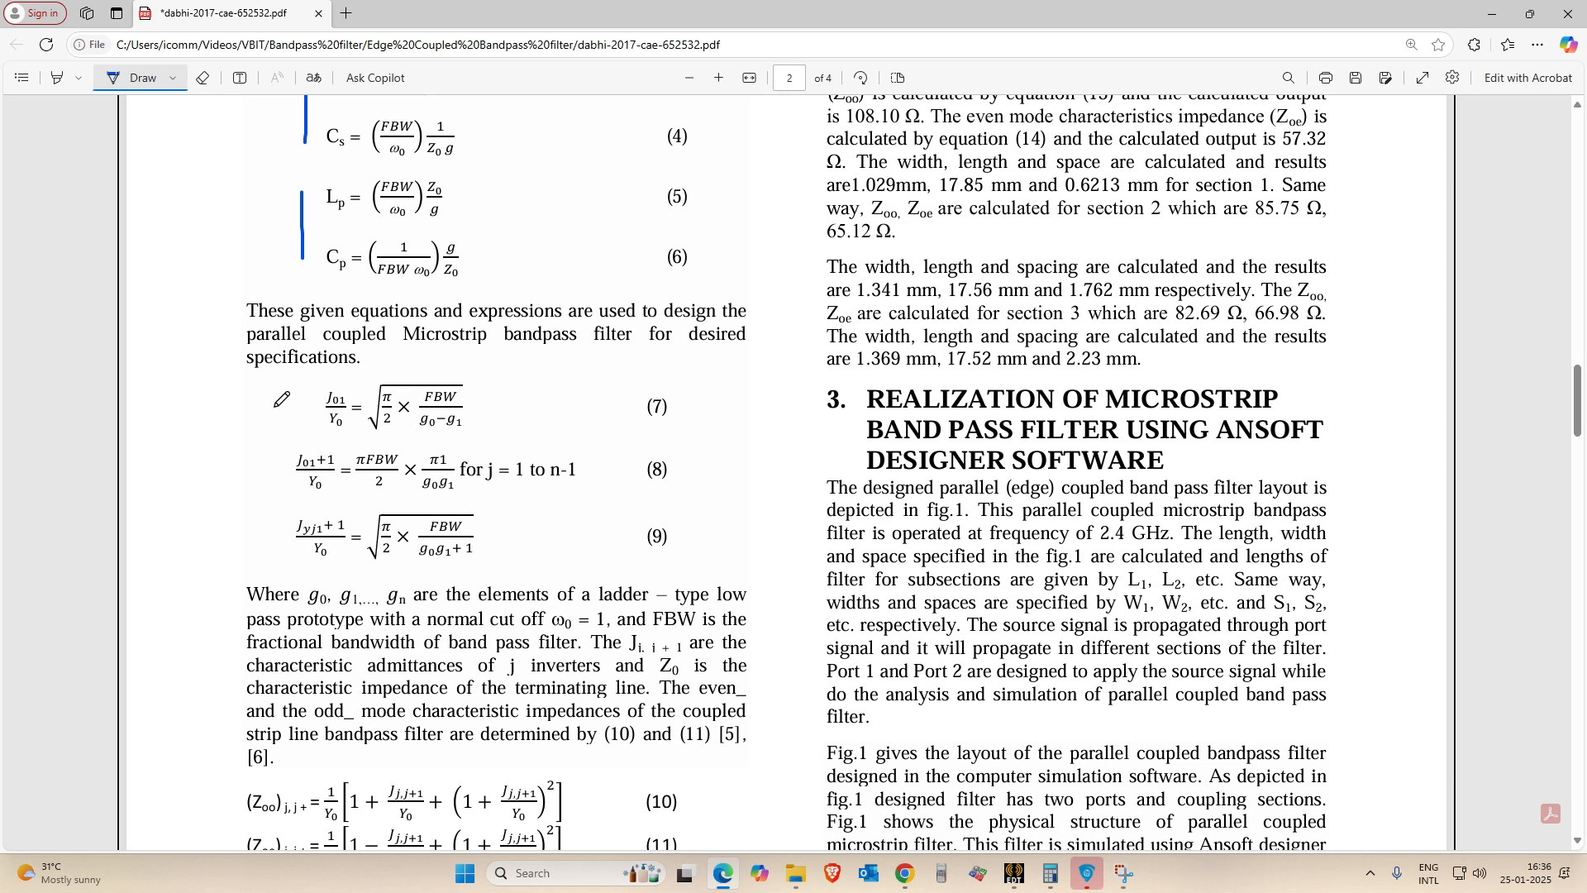
pyautogui.moveTo(276, 406)
pyautogui.mouseDown()
pyautogui.moveTo(240, 451)
pyautogui.moveTo(265, 520)
pyautogui.mouseUp()
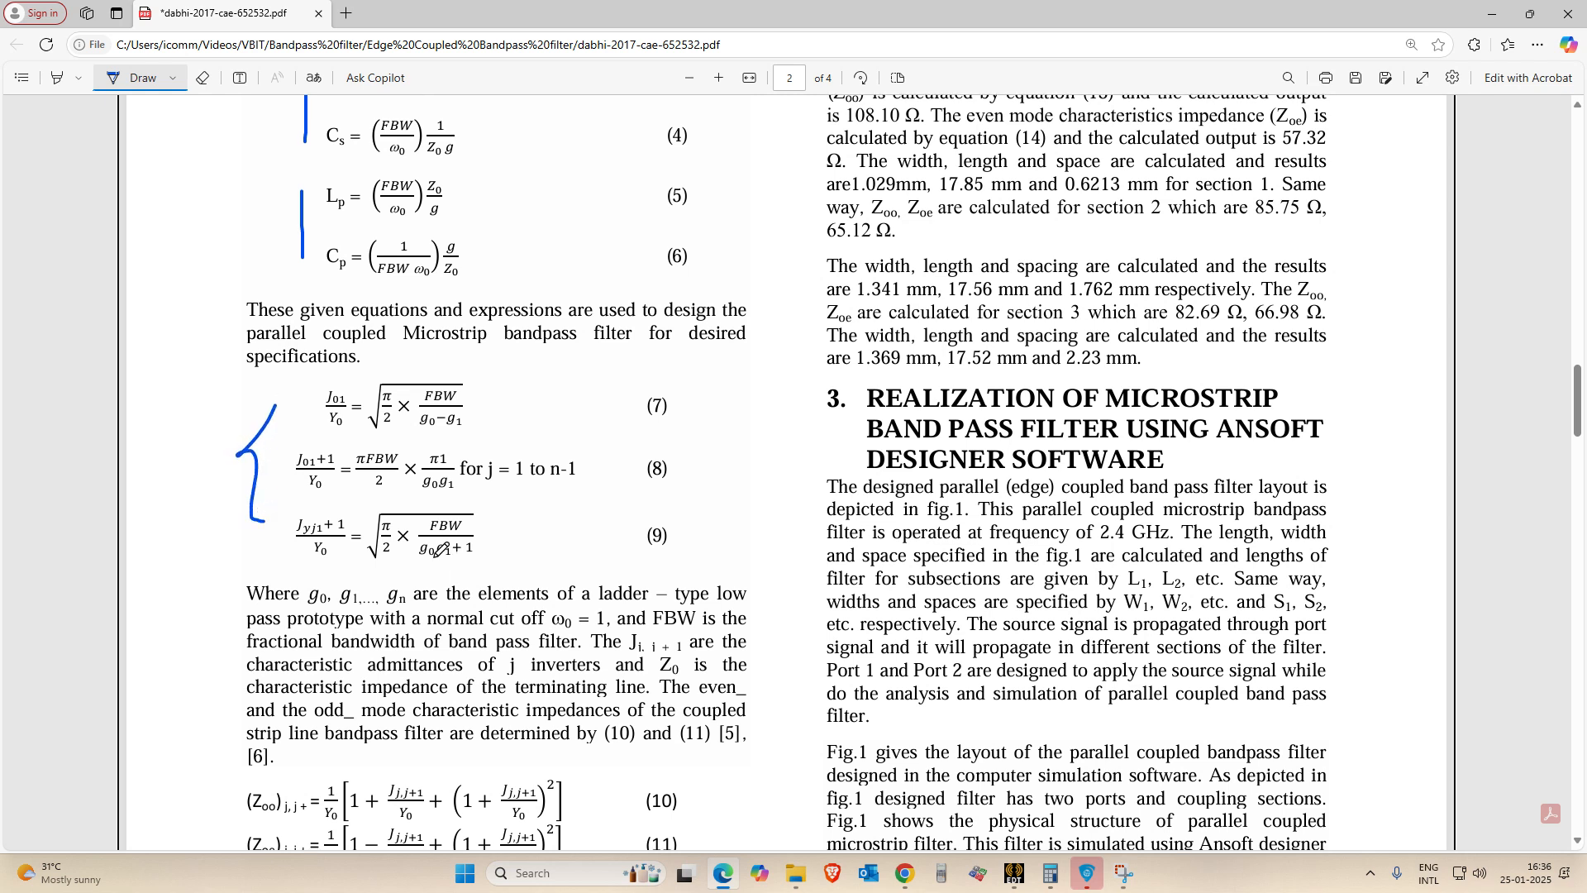
pyautogui.scroll(-1, 2, 495)
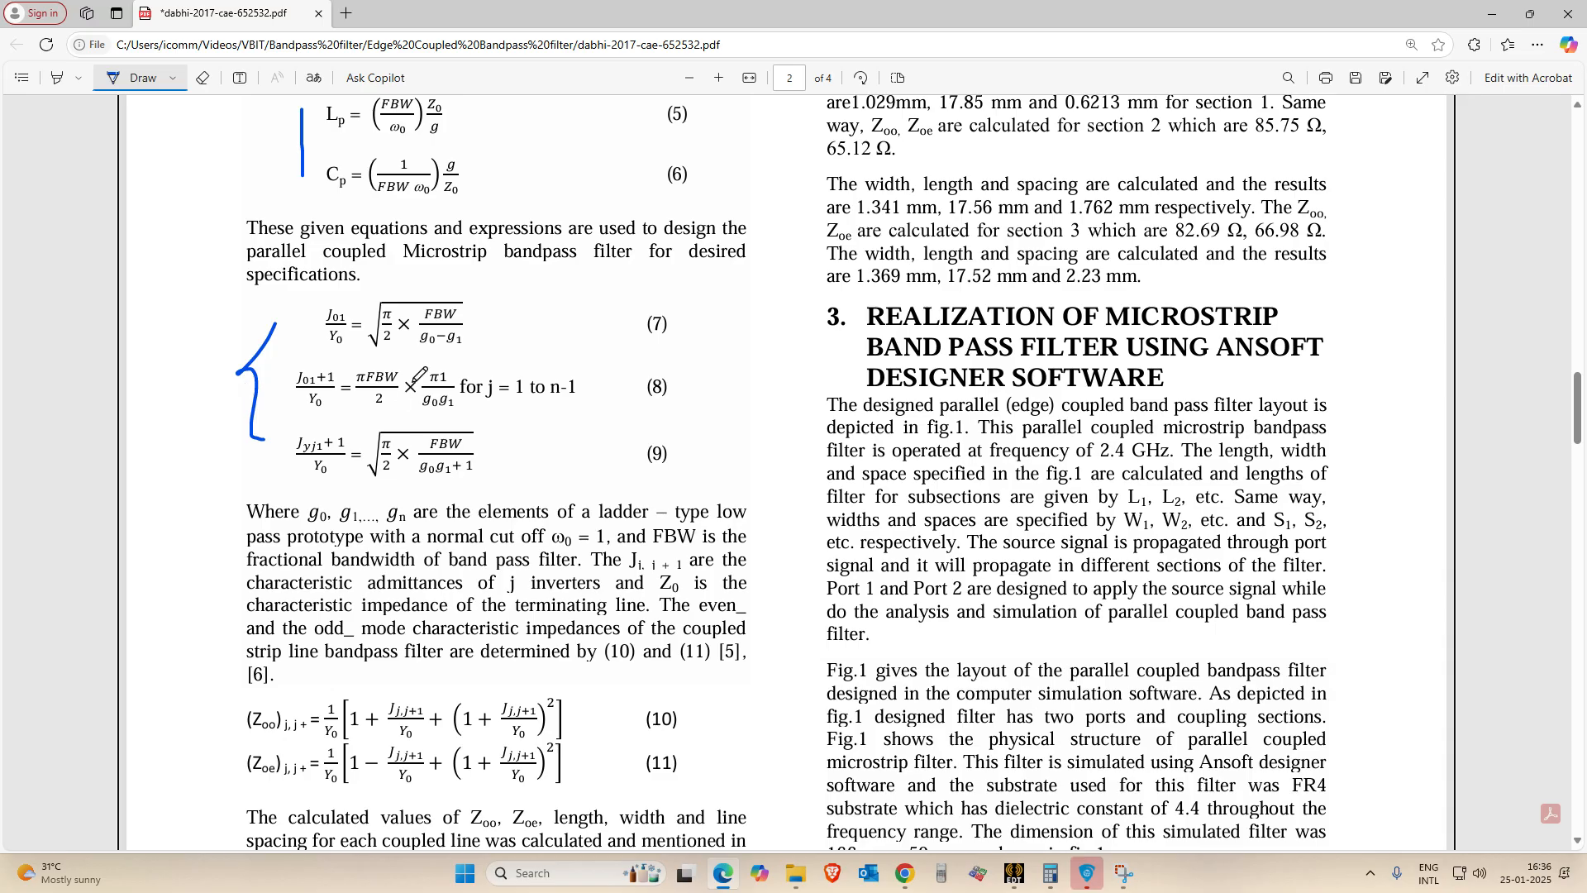
pyautogui.scroll(-2, 782, 416)
pyautogui.scroll(-2, 782, 416)
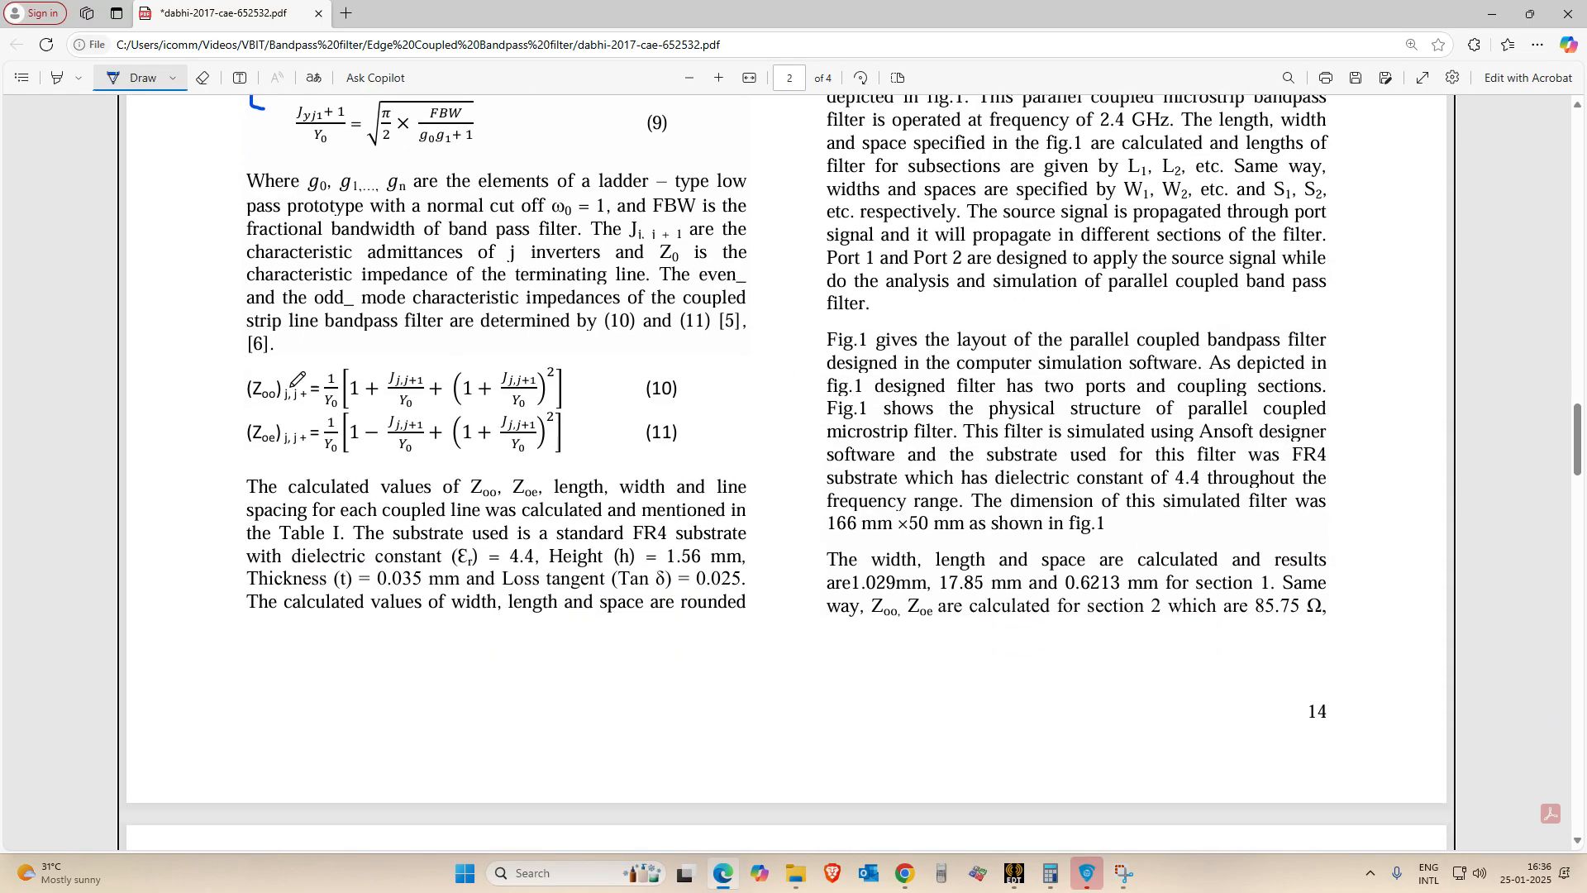
pyautogui.moveTo(216, 387)
pyautogui.mouseDown()
pyautogui.moveTo(207, 425)
pyautogui.moveTo(221, 442)
pyautogui.mouseUp()
# Review the design equations and Table 1 on page 2, and the medium properties in Fig 2 on page 3.
pyautogui.scroll(-2, 629, 453)
pyautogui.scroll(5, 784, 440)
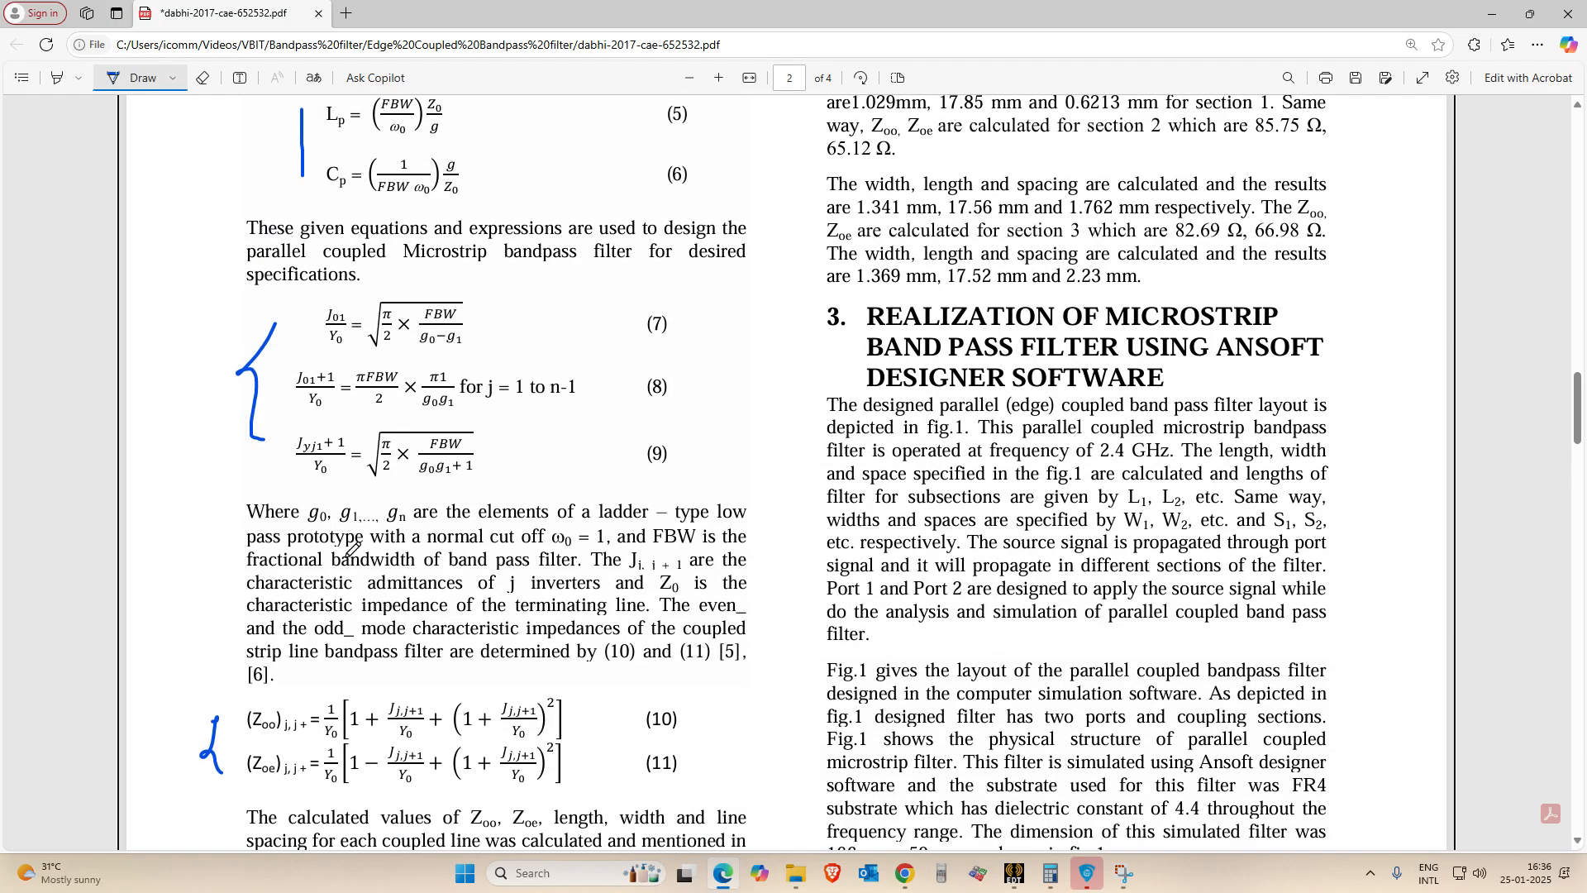
pyautogui.scroll(4, 626, 506)
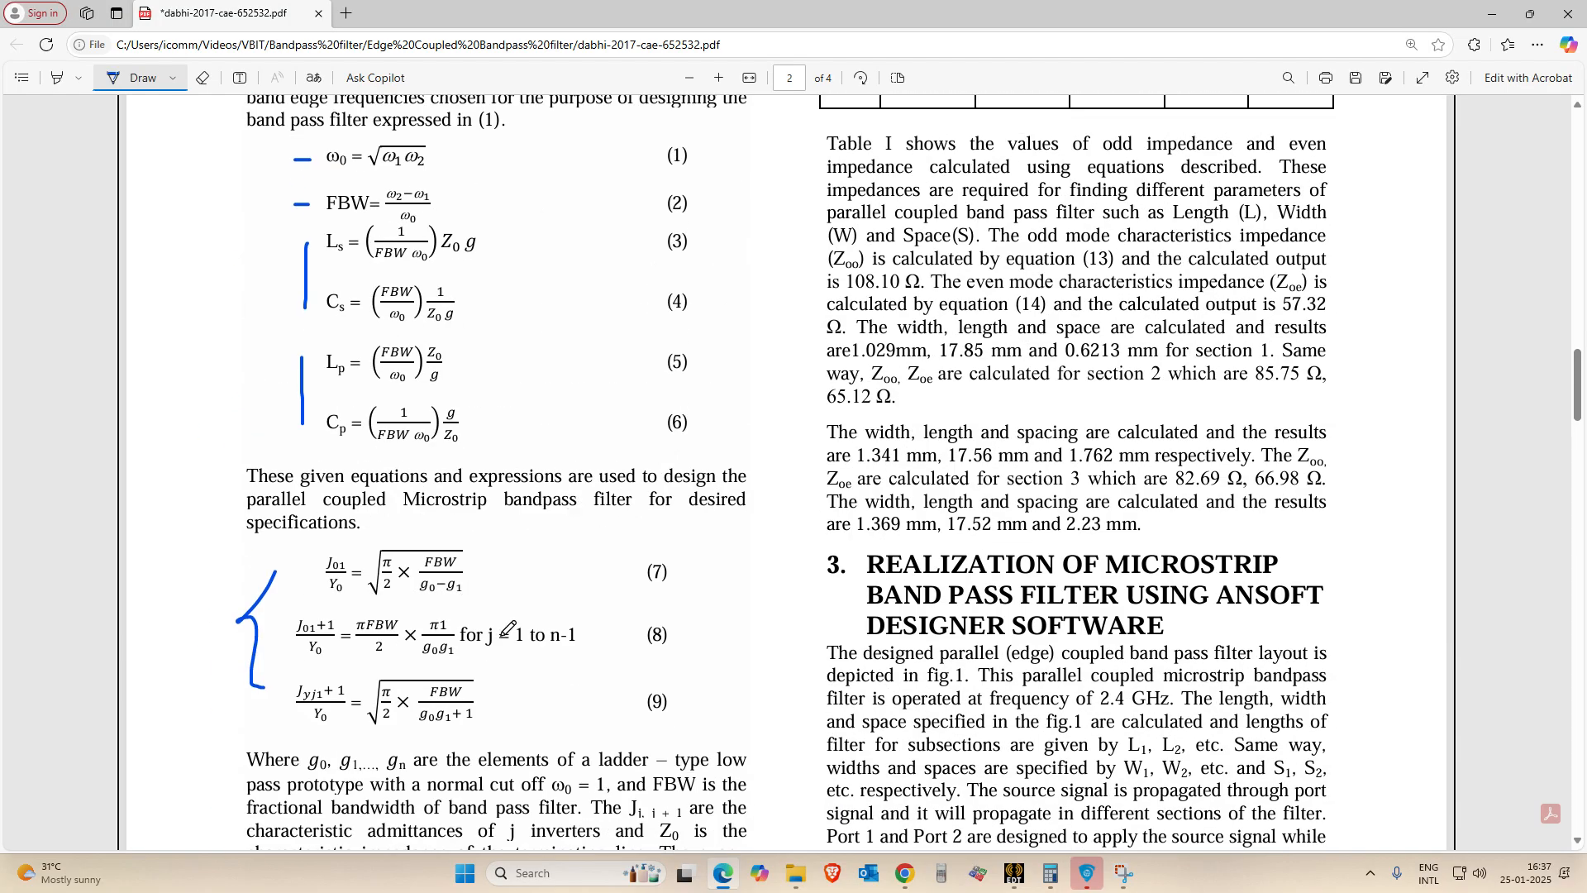
pyautogui.scroll(-2, 571, 618)
pyautogui.scroll(4, 570, 624)
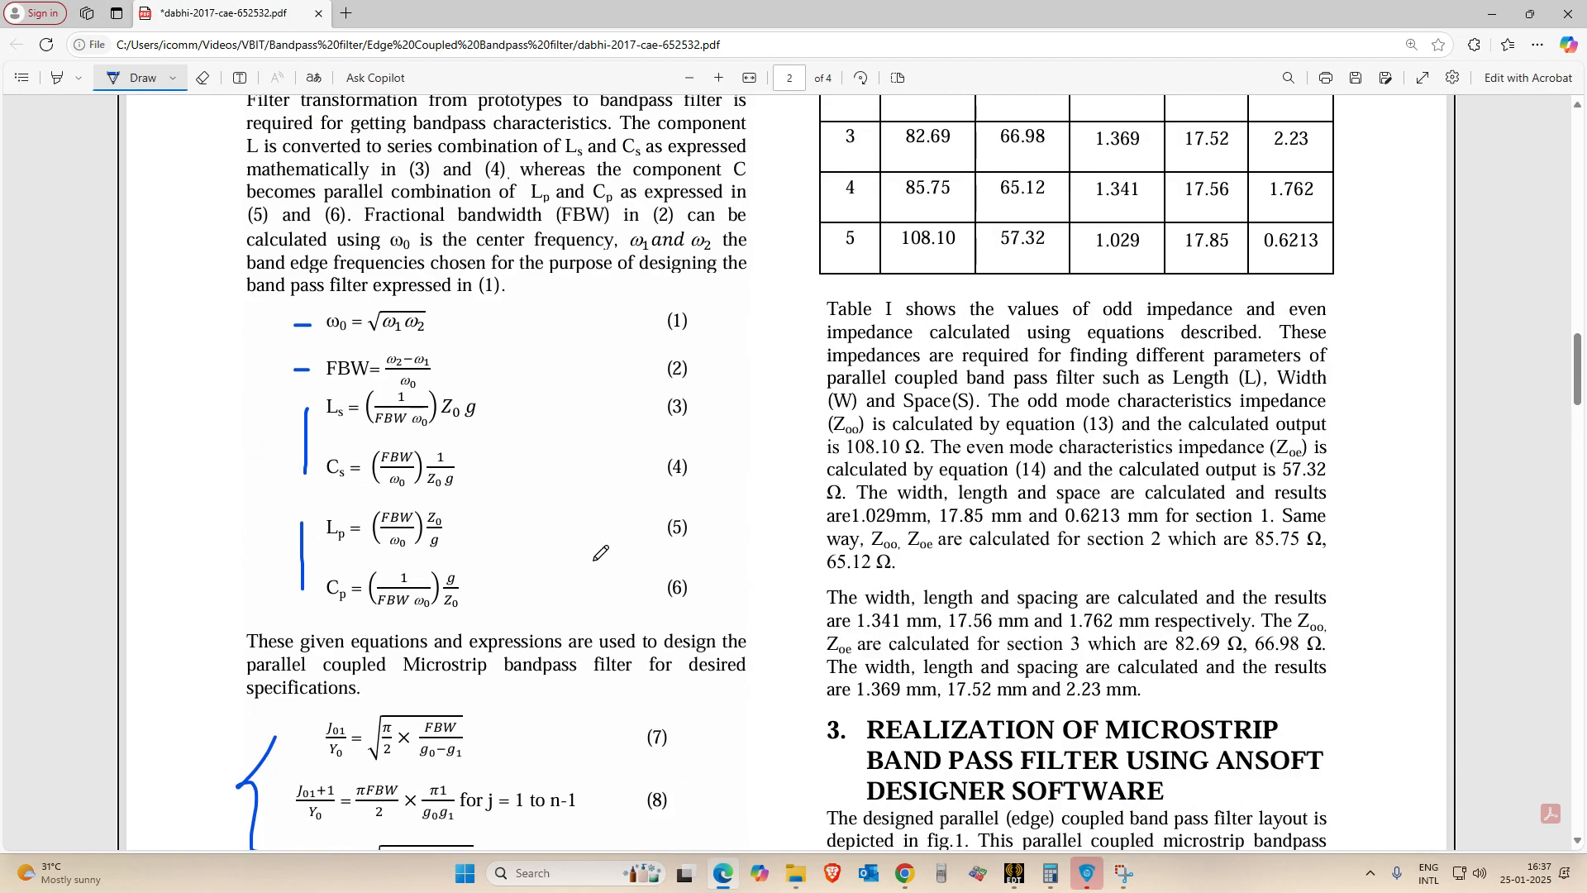
pyautogui.scroll(-4, 566, 380)
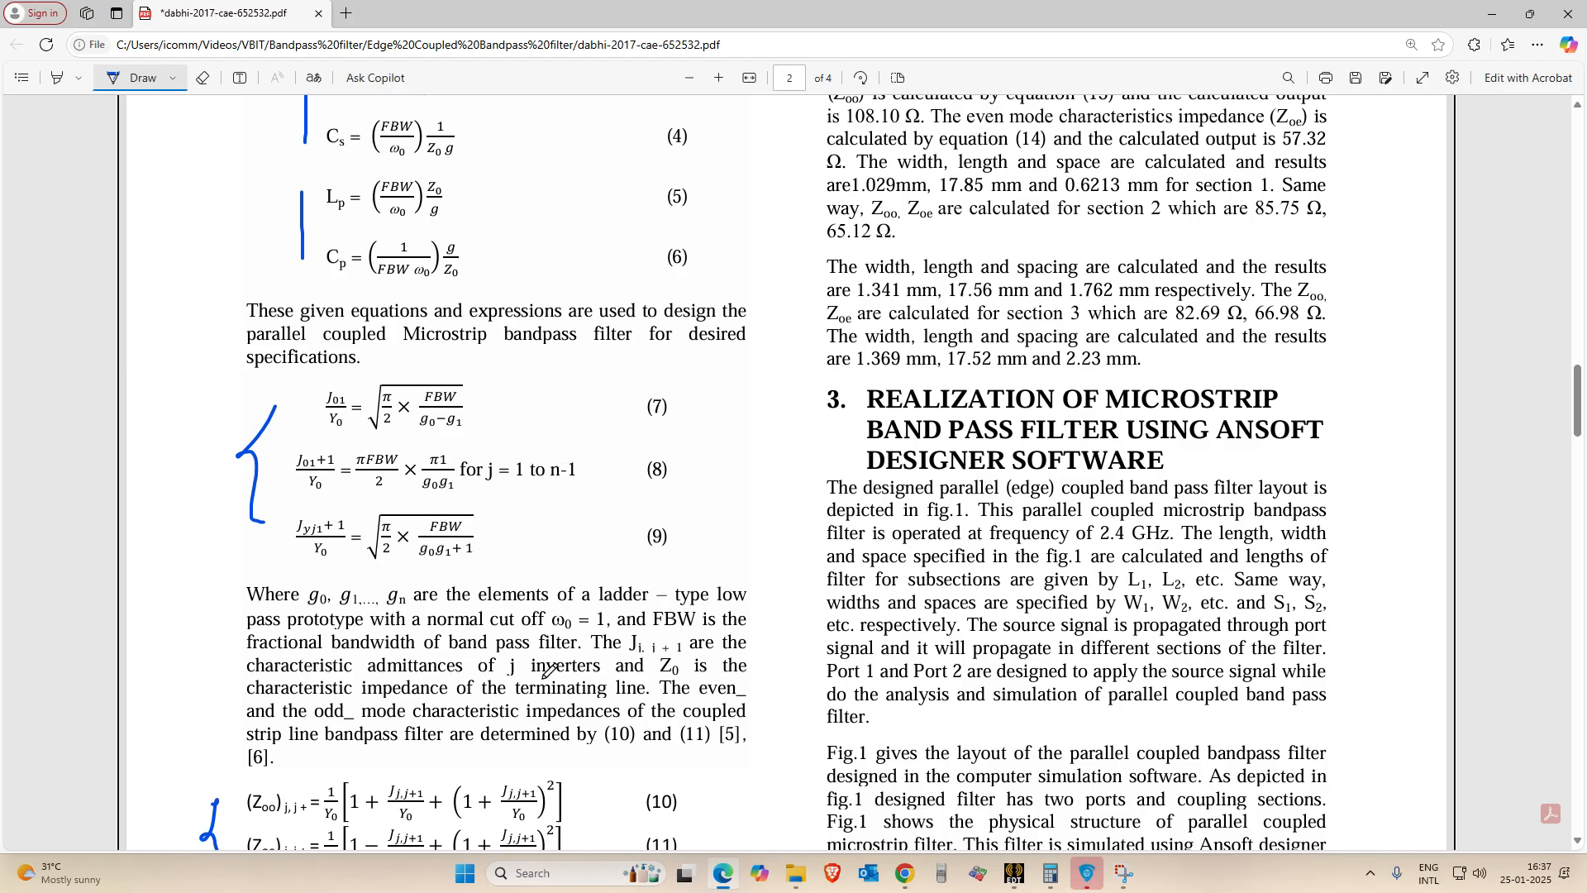
pyautogui.scroll(-2, 601, 613)
pyautogui.scroll(1, 753, 592)
pyautogui.scroll(8, 754, 592)
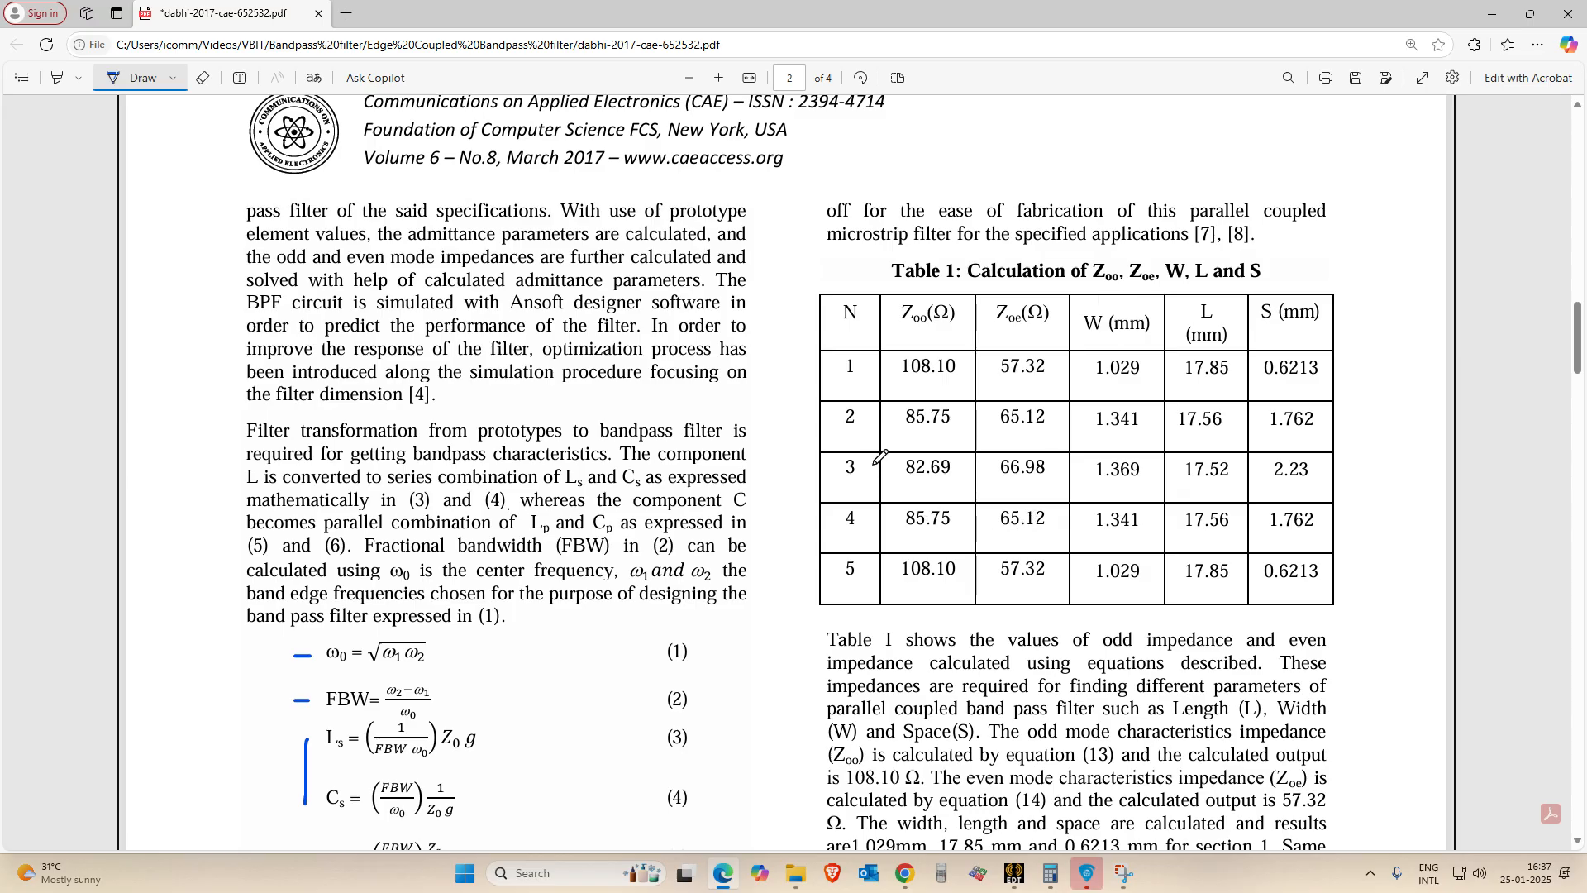
pyautogui.scroll(-7, 595, 562)
pyautogui.scroll(-18, 595, 562)
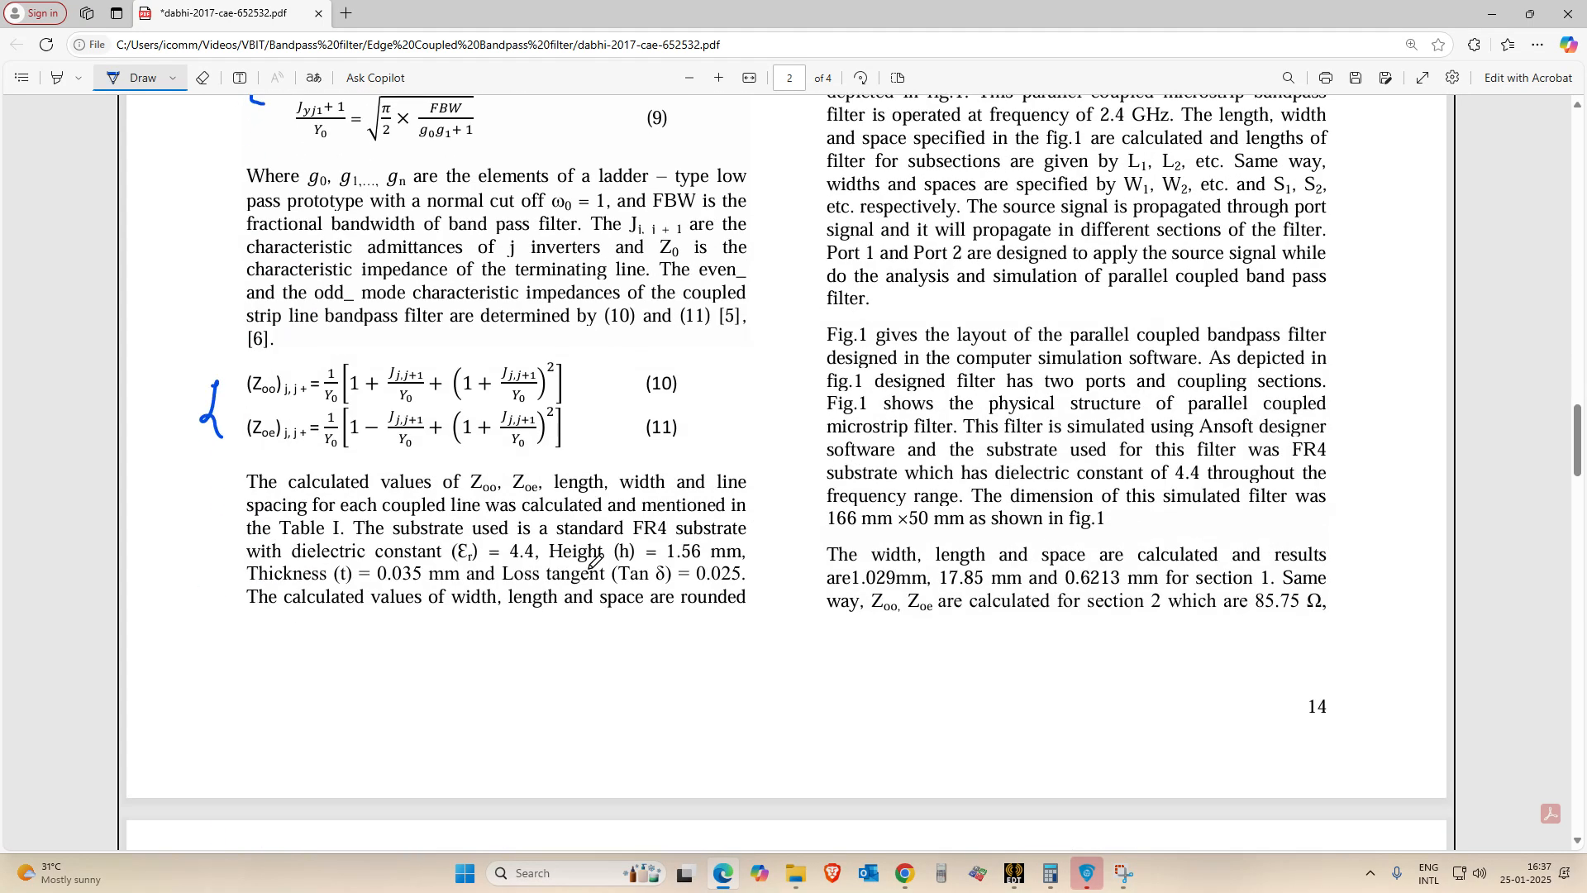
pyautogui.scroll(-3, 601, 558)
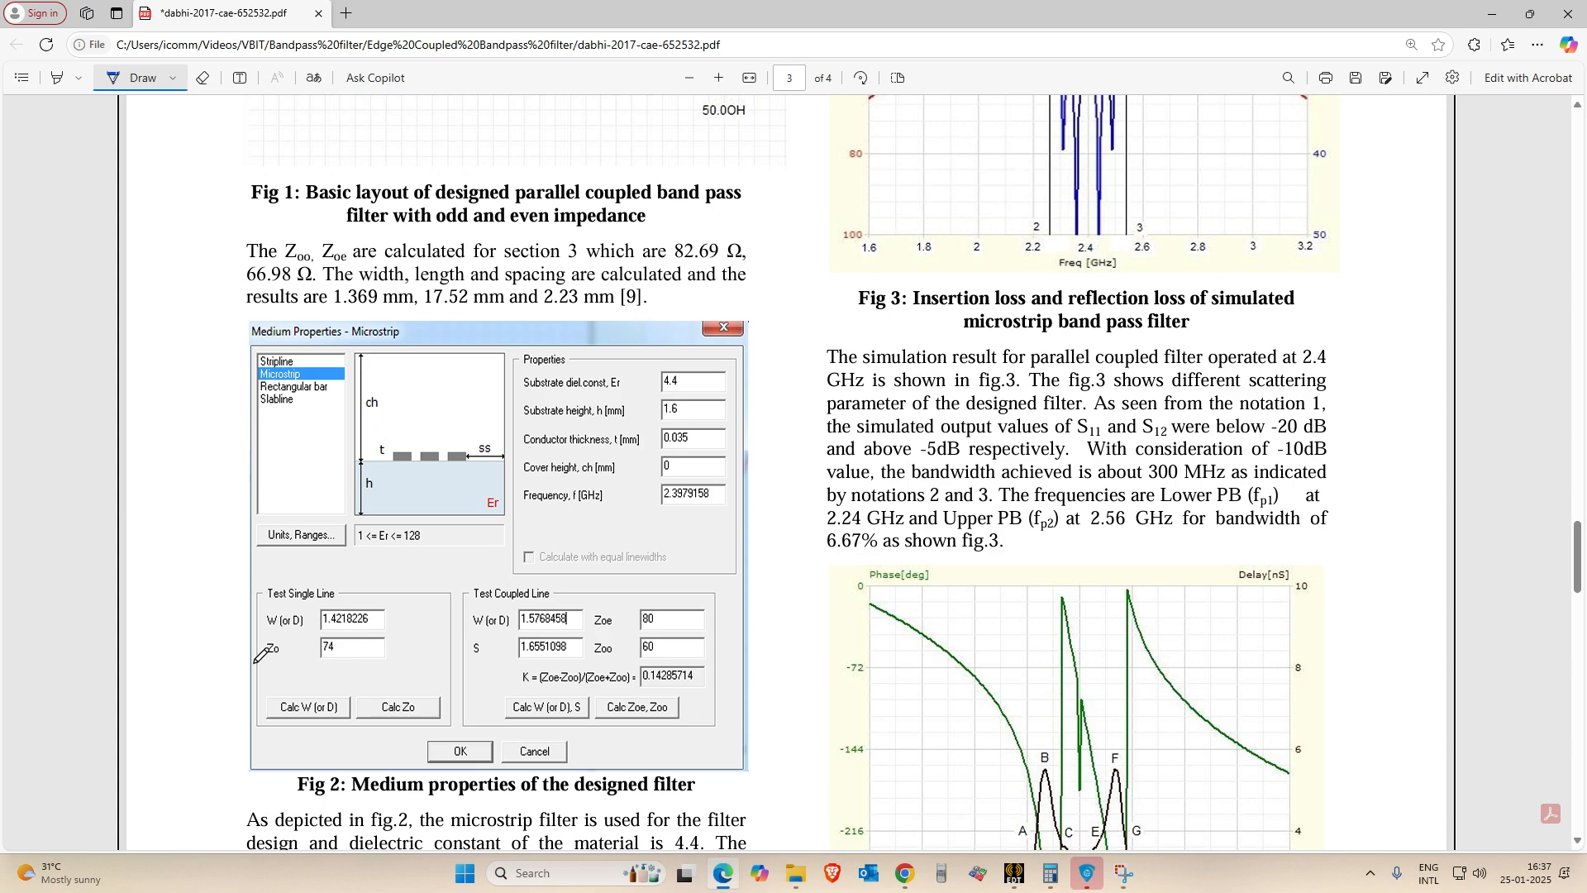
pyautogui.scroll(-3, 461, 643)
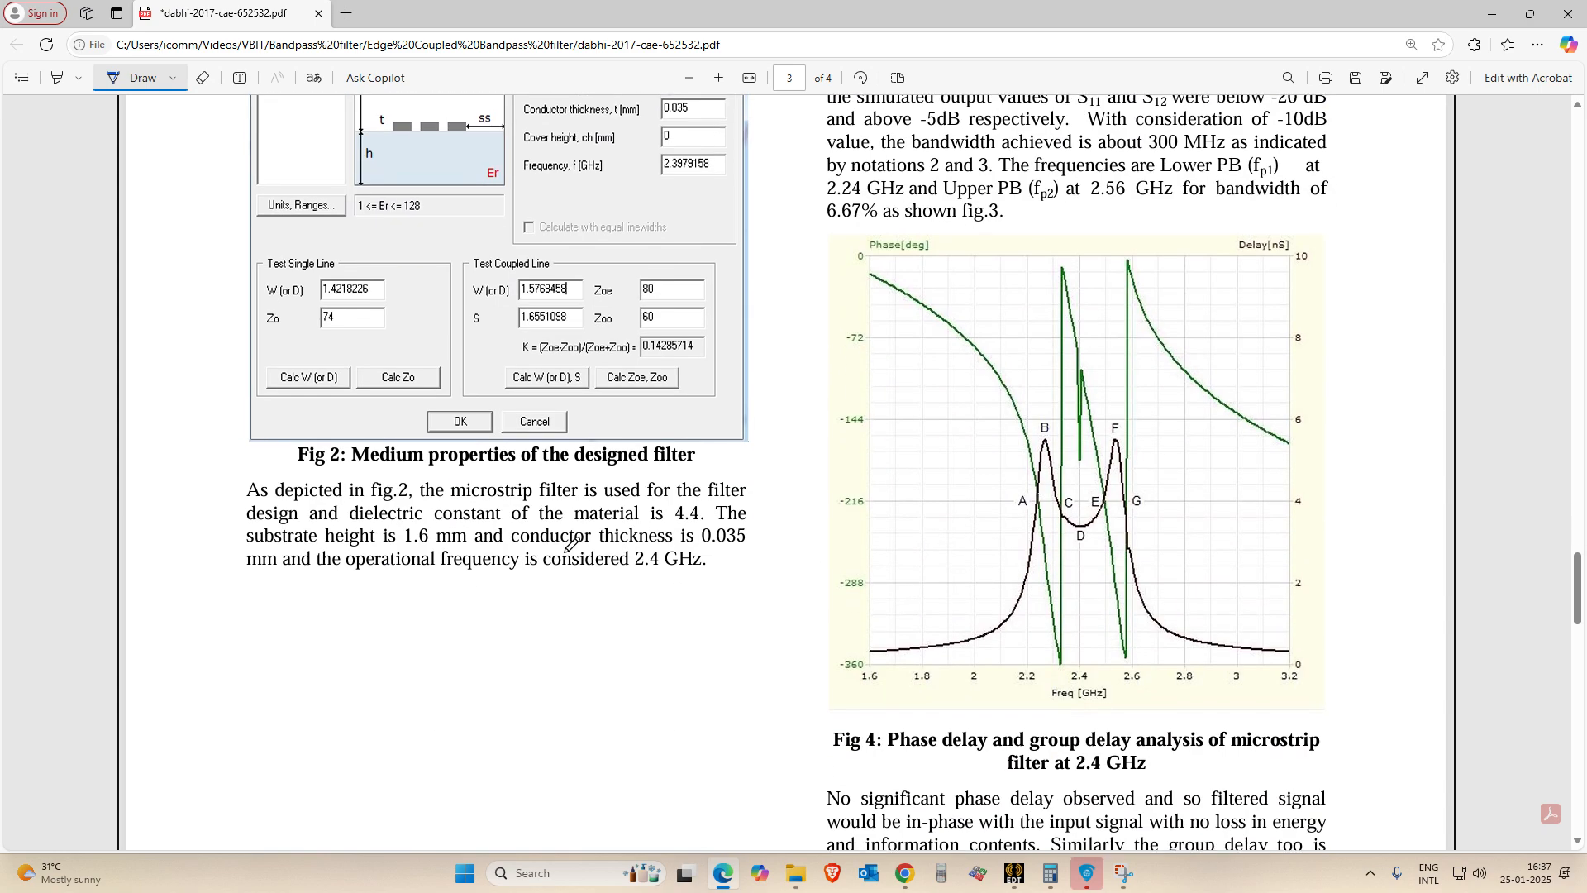
pyautogui.scroll(1, 584, 546)
pyautogui.scroll(3, 582, 524)
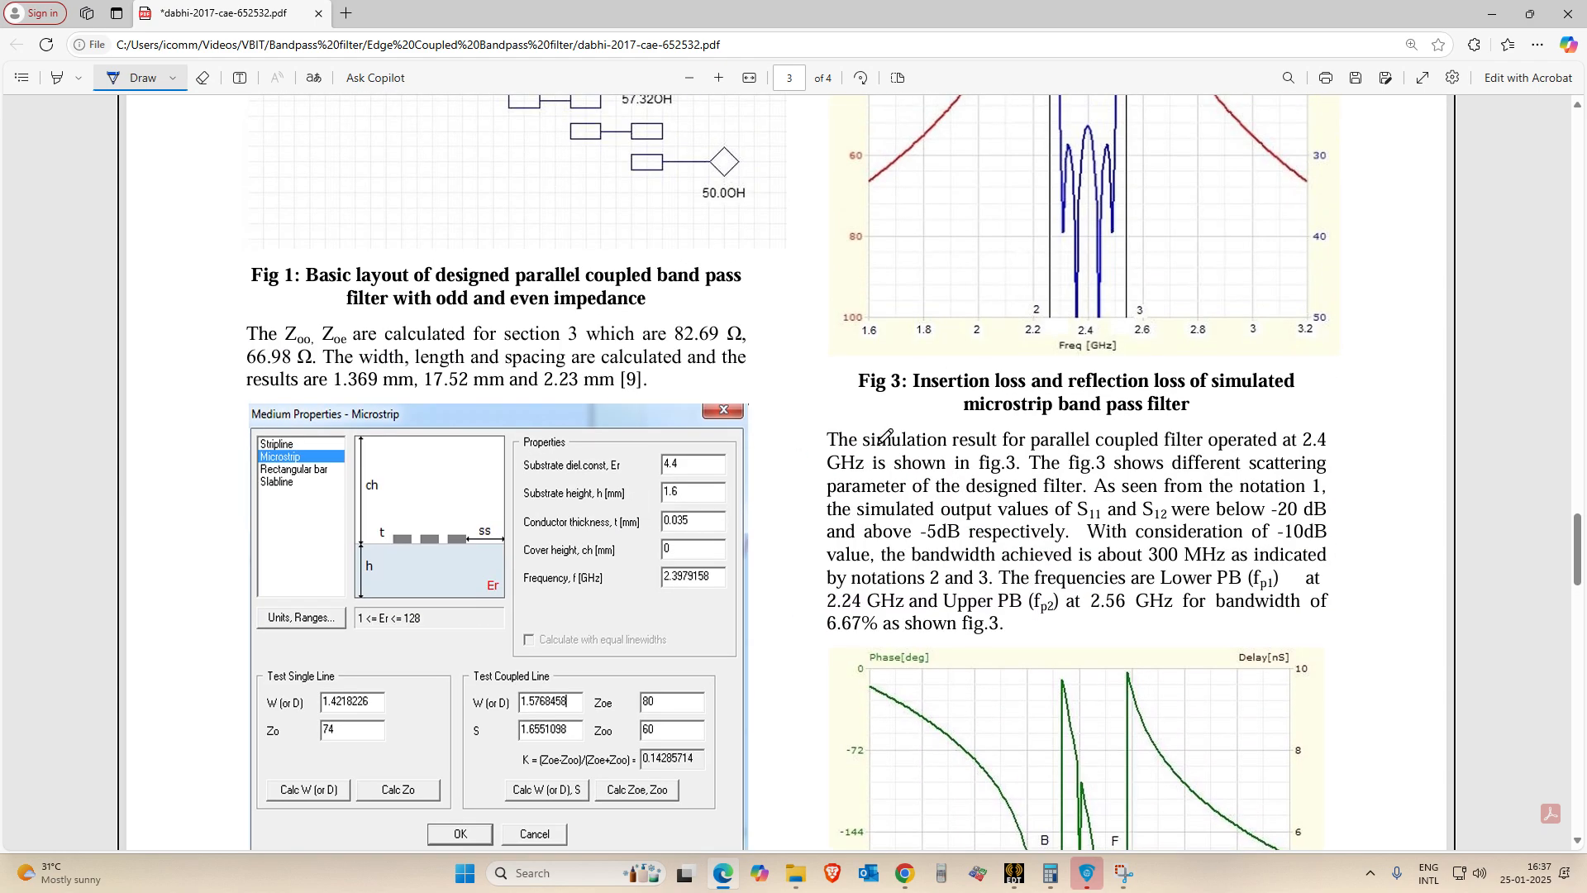
# Draw a pen outline around Table 1, which lists Zoo, Zoe, W, L and S, on page 2.
pyautogui.scroll(10, 1252, 413)
pyautogui.scroll(15, 1254, 414)
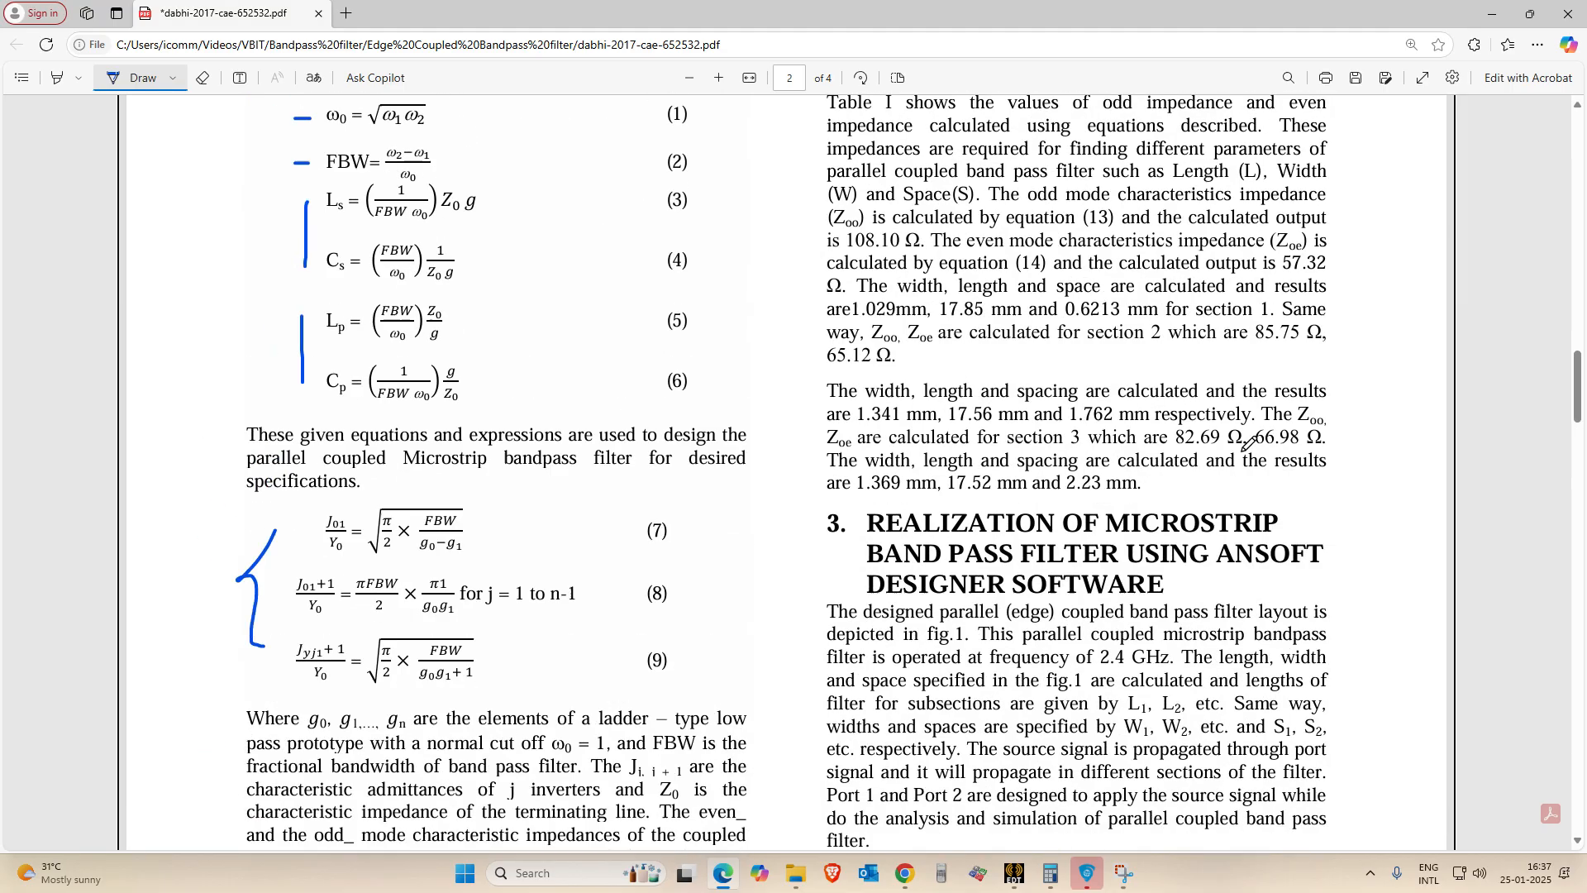
pyautogui.scroll(3, 1294, 420)
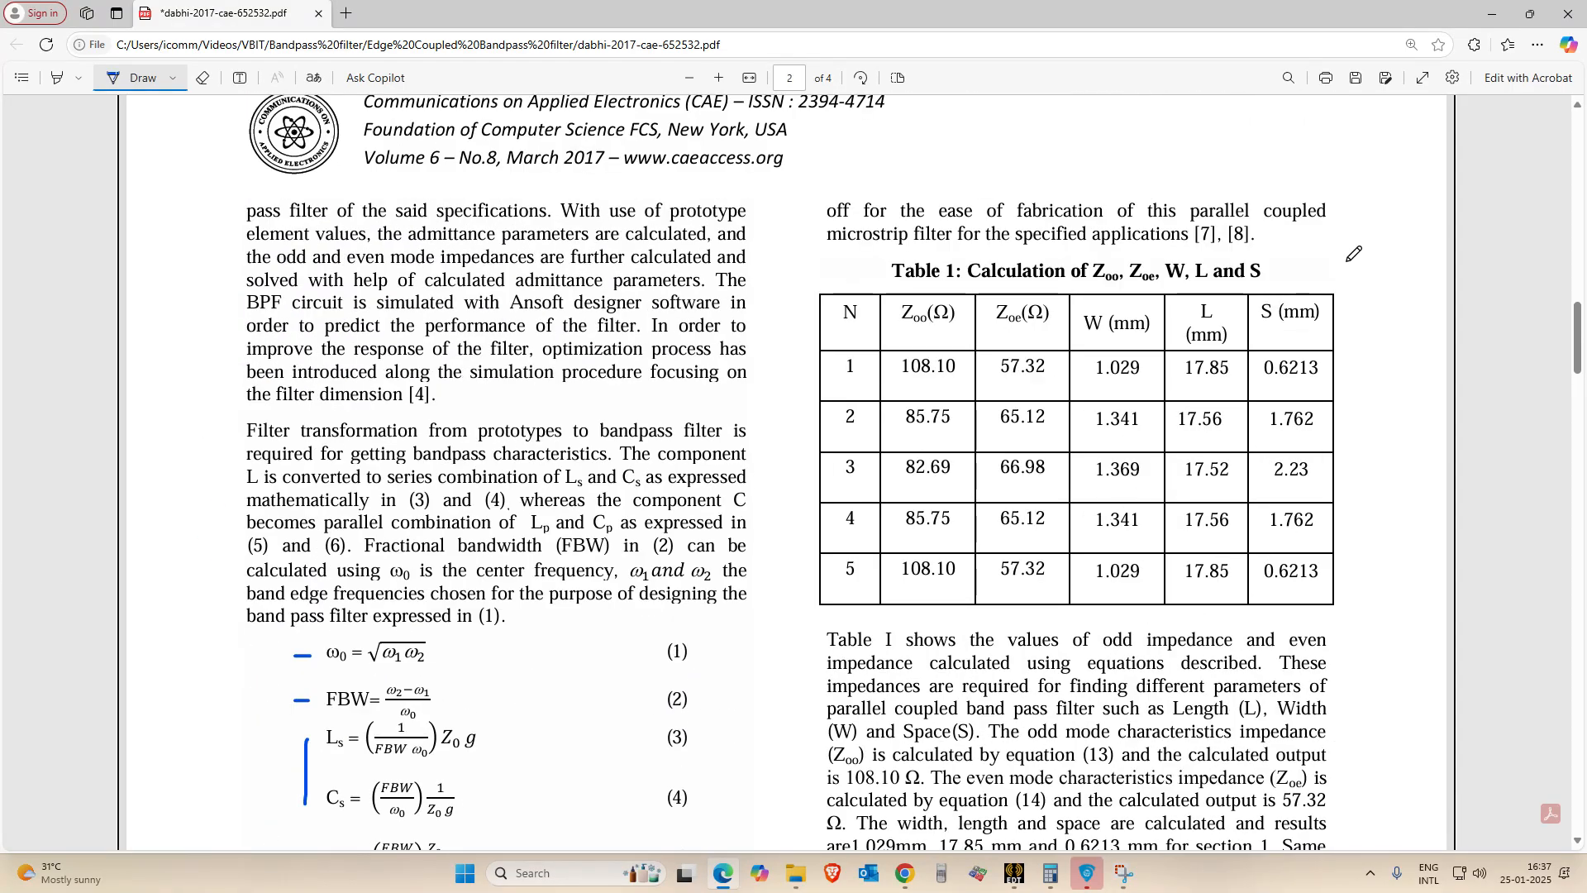
pyautogui.moveTo(1348, 258)
pyautogui.mouseDown()
pyautogui.moveTo(1348, 614)
pyautogui.moveTo(830, 617)
pyautogui.moveTo(785, 514)
pyautogui.moveTo(769, 281)
pyautogui.moveTo(880, 243)
pyautogui.moveTo(1357, 246)
pyautogui.mouseUp()
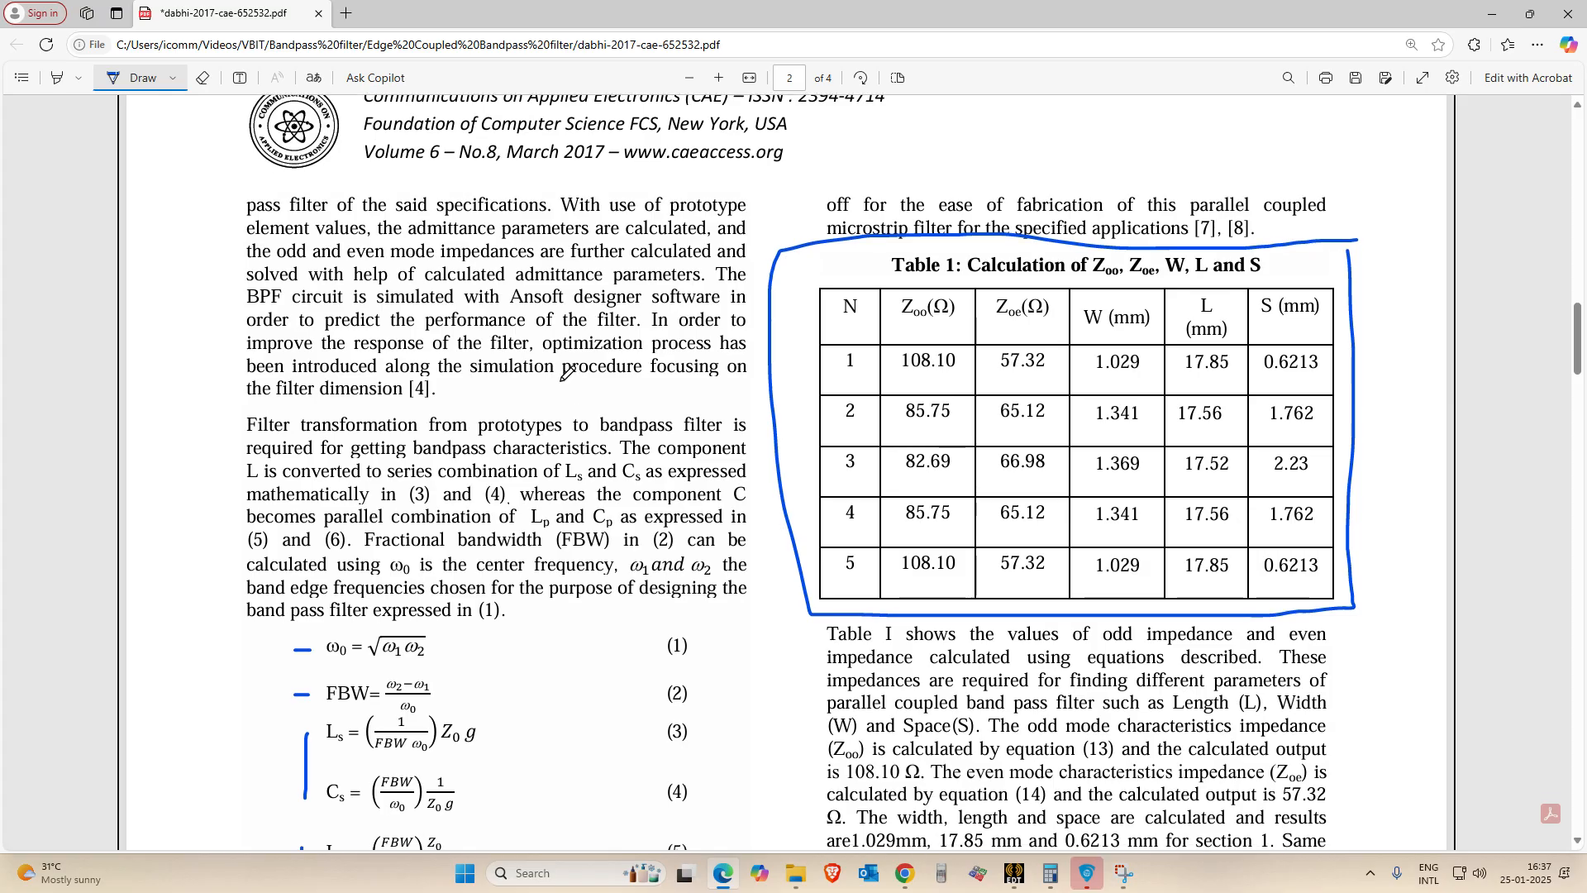
# Draw a pen outline around the substrate and frequency Properties group in Fig 2 on page 3.
pyautogui.scroll(-10, 589, 391)
pyautogui.scroll(-15, 590, 391)
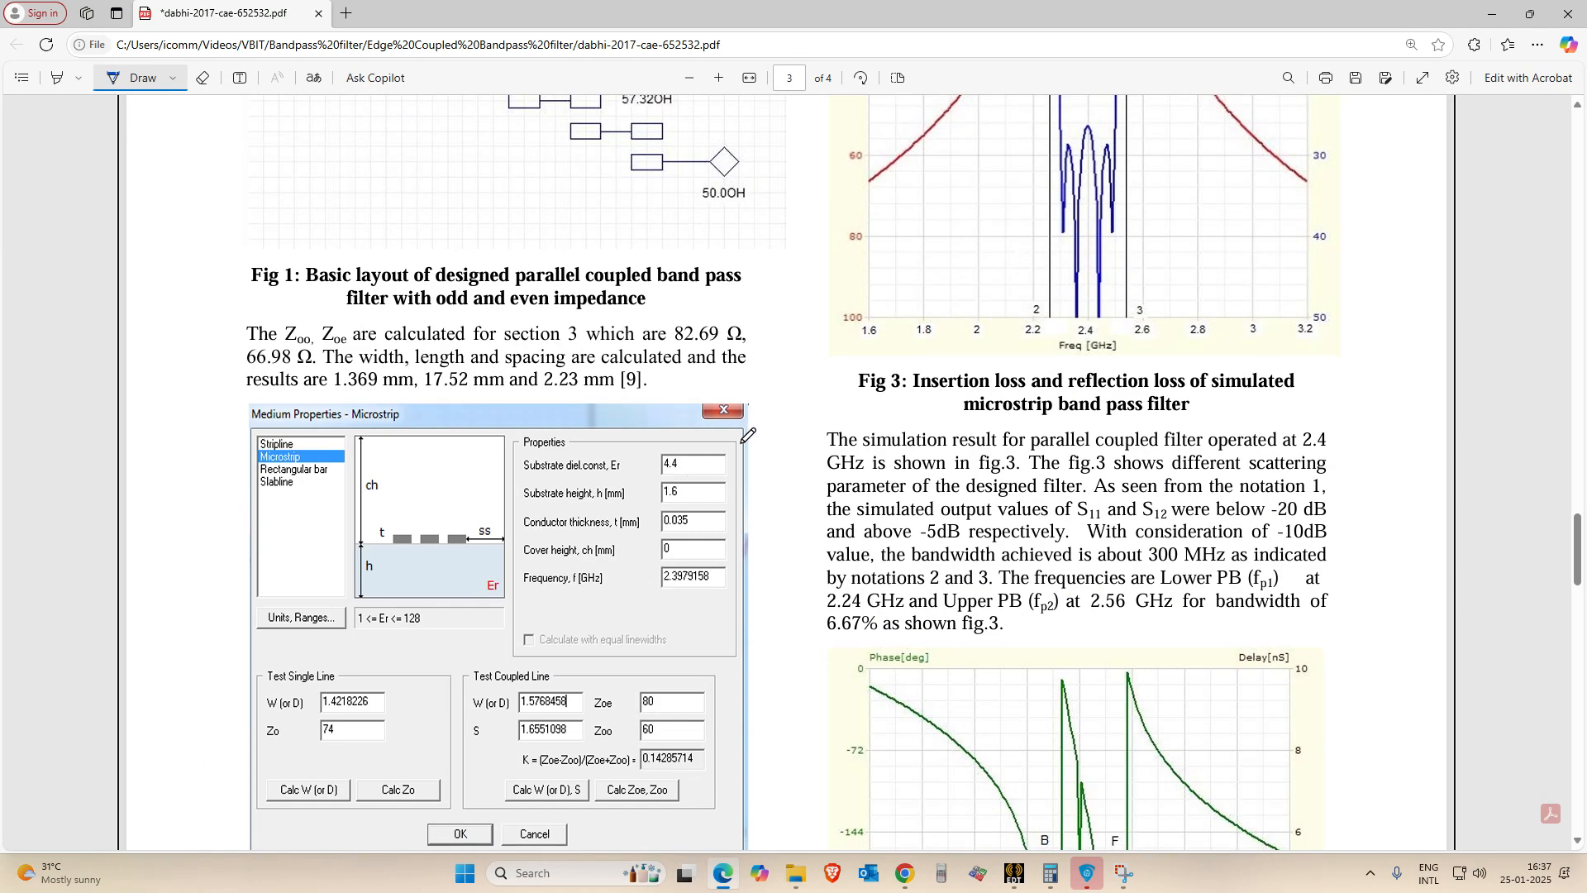
pyautogui.moveTo(738, 445)
pyautogui.mouseDown()
pyautogui.moveTo(734, 599)
pyautogui.moveTo(519, 598)
pyautogui.moveTo(512, 445)
pyautogui.moveTo(736, 439)
pyautogui.mouseUp()
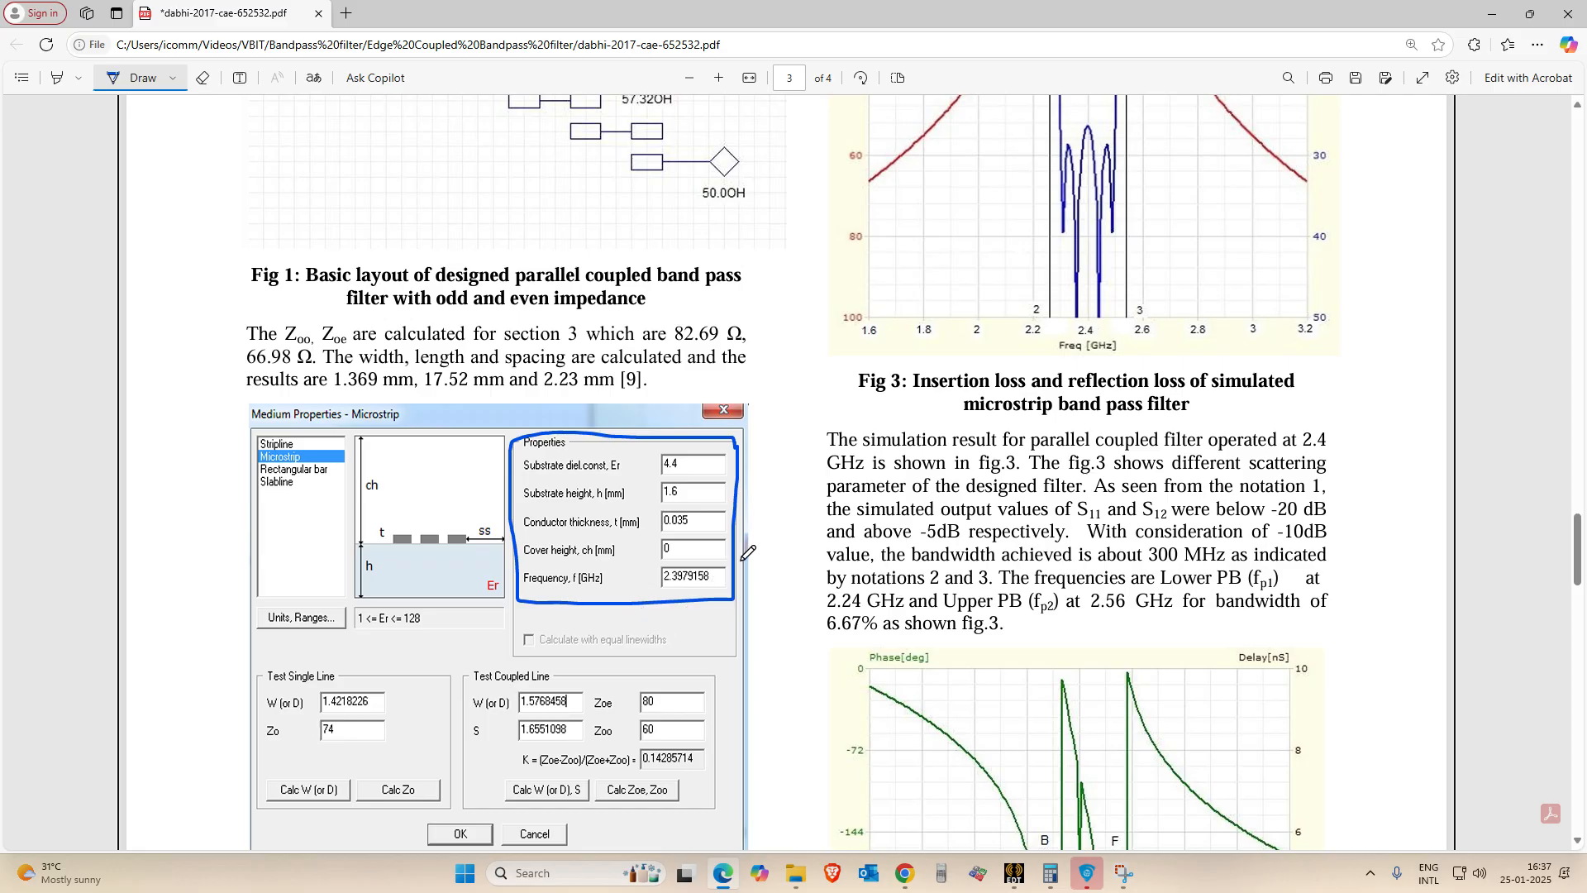
# Examine the Fig 2 medium properties, the Fig 1 coupled-line layout, the Fig 3 response and Table 1.
pyautogui.scroll(-4, 646, 574)
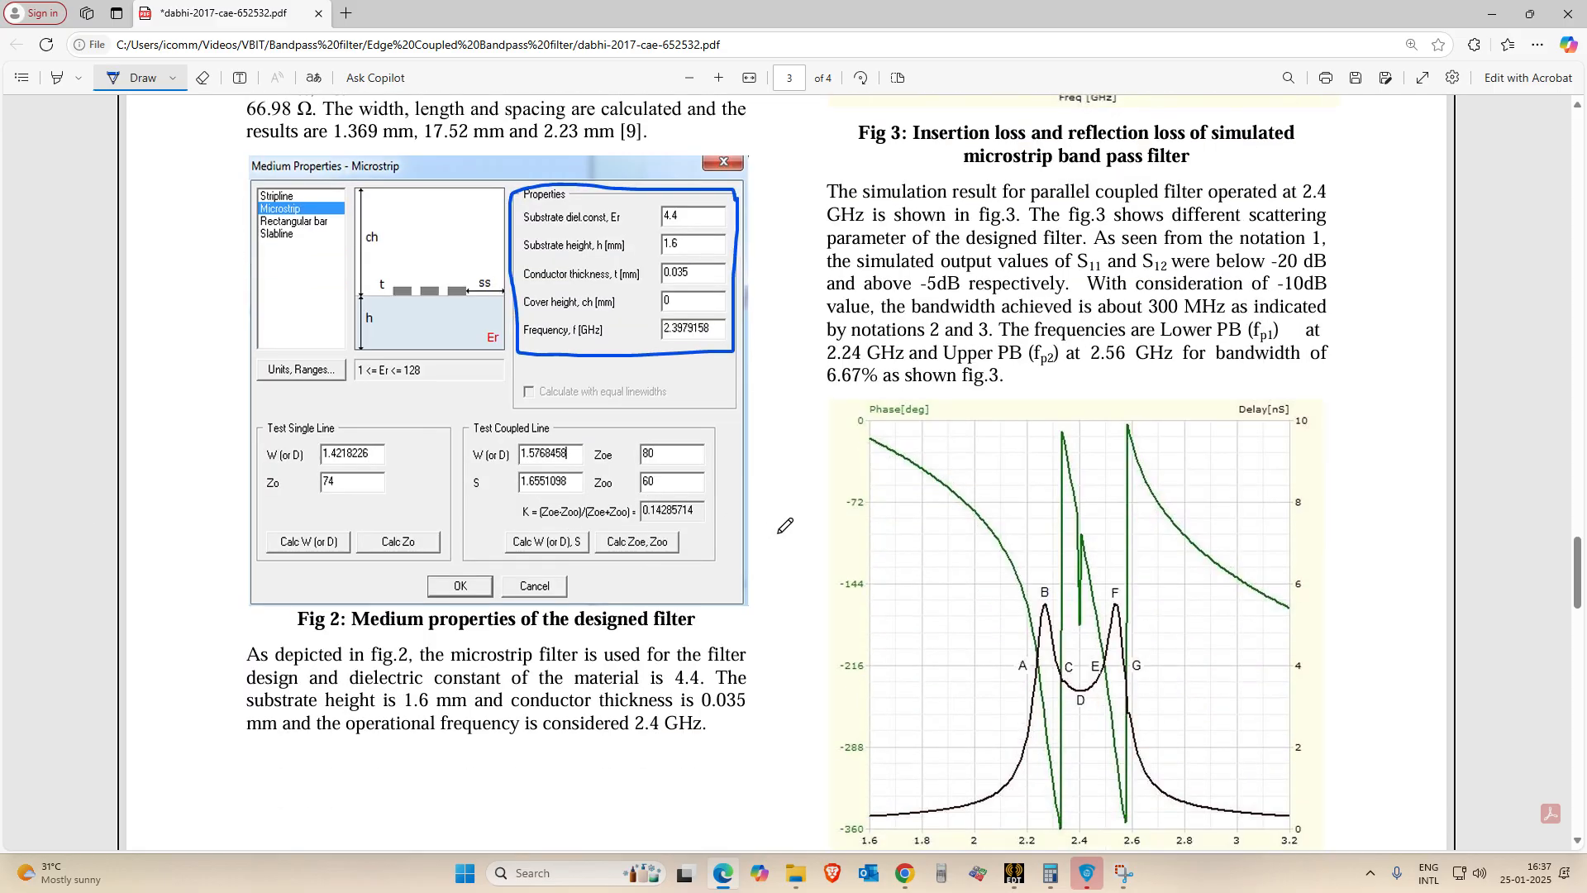
pyautogui.scroll(3, 728, 538)
pyautogui.scroll(-1, 699, 506)
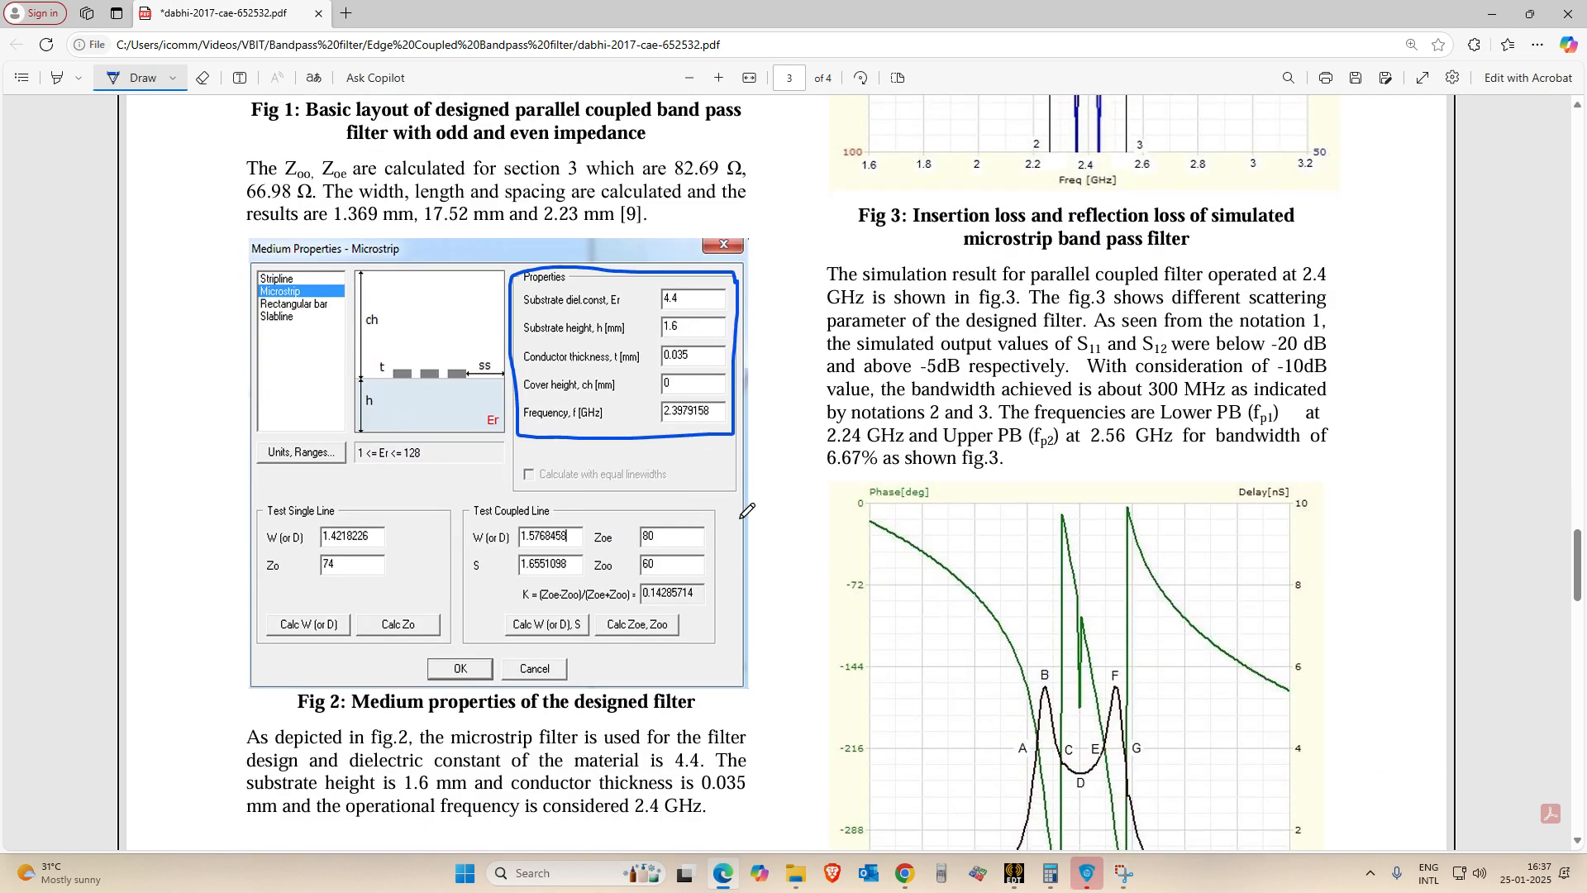
pyautogui.scroll(8, 817, 517)
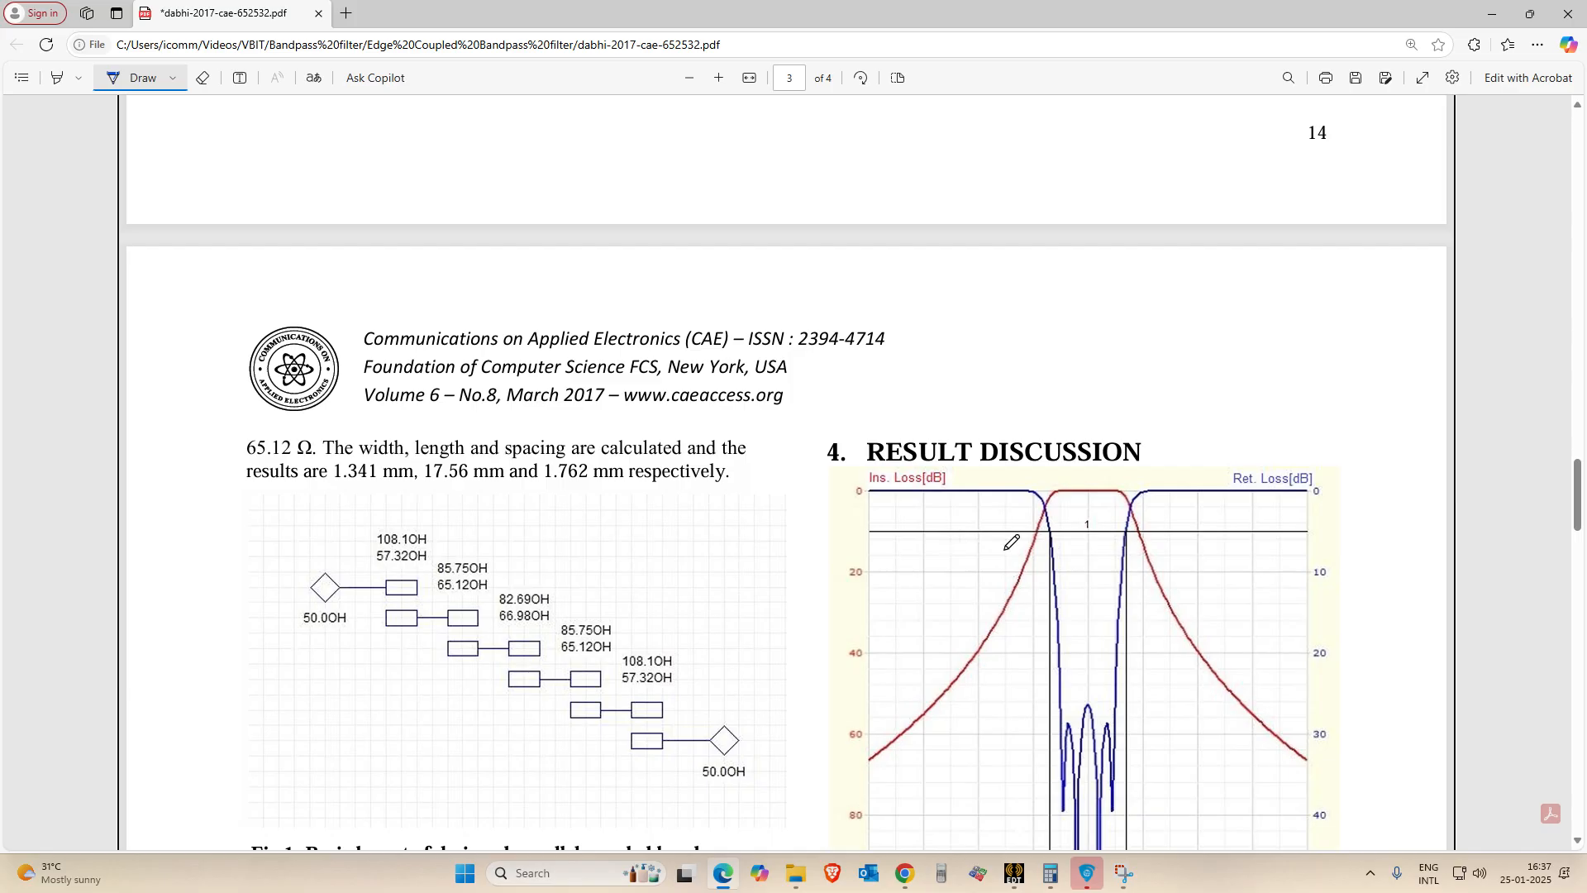
pyautogui.scroll(5, 910, 445)
pyautogui.scroll(1, 675, 626)
pyautogui.scroll(-5, 666, 573)
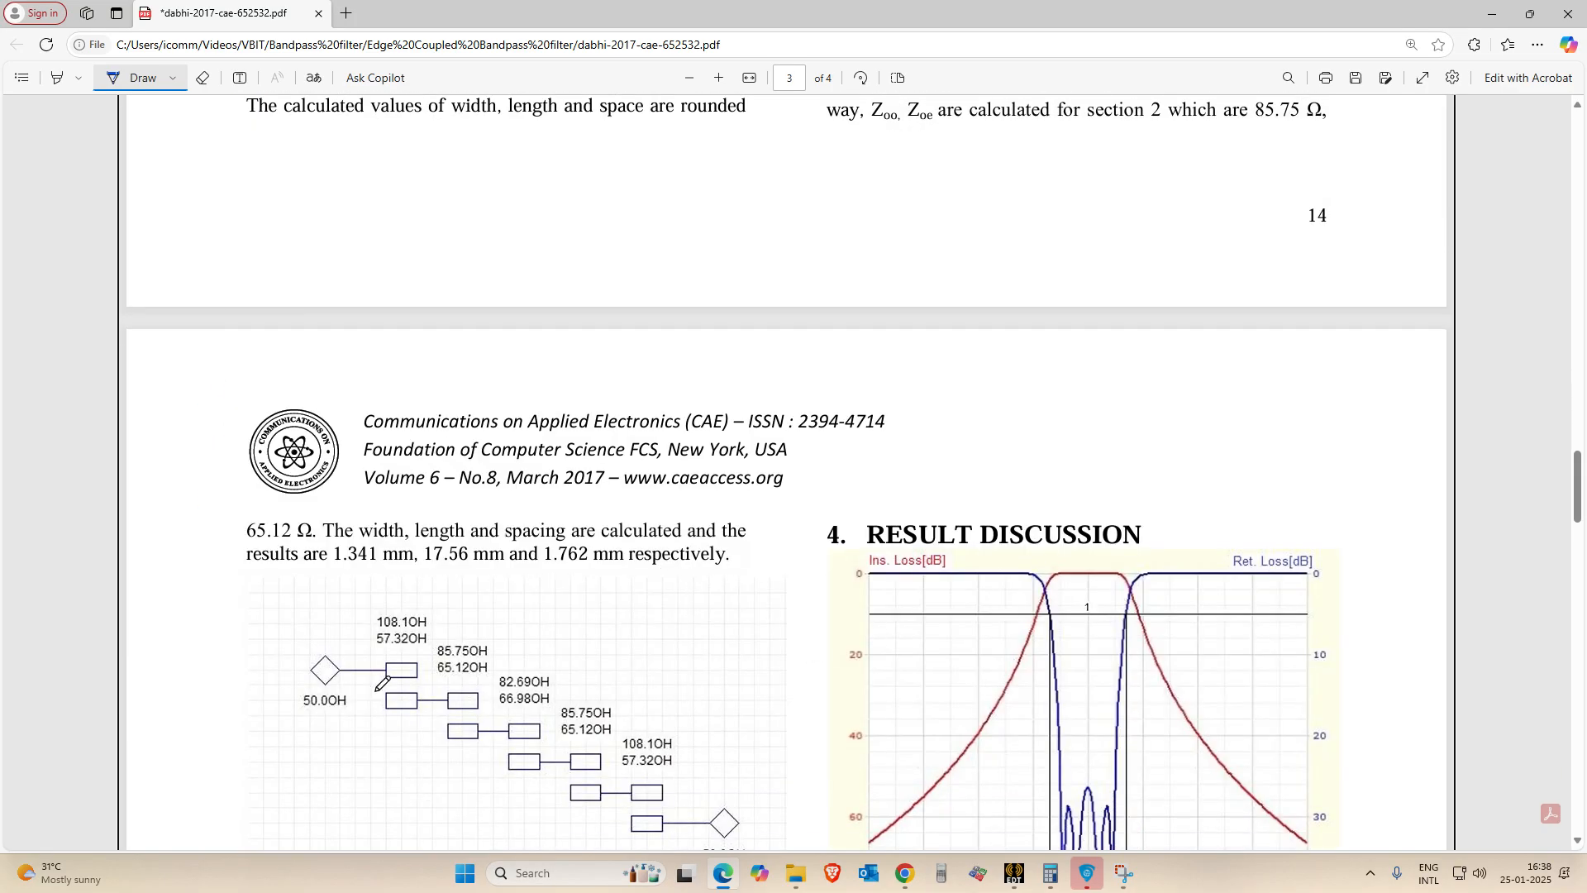
pyautogui.scroll(-1, 918, 405)
pyautogui.scroll(10, 917, 397)
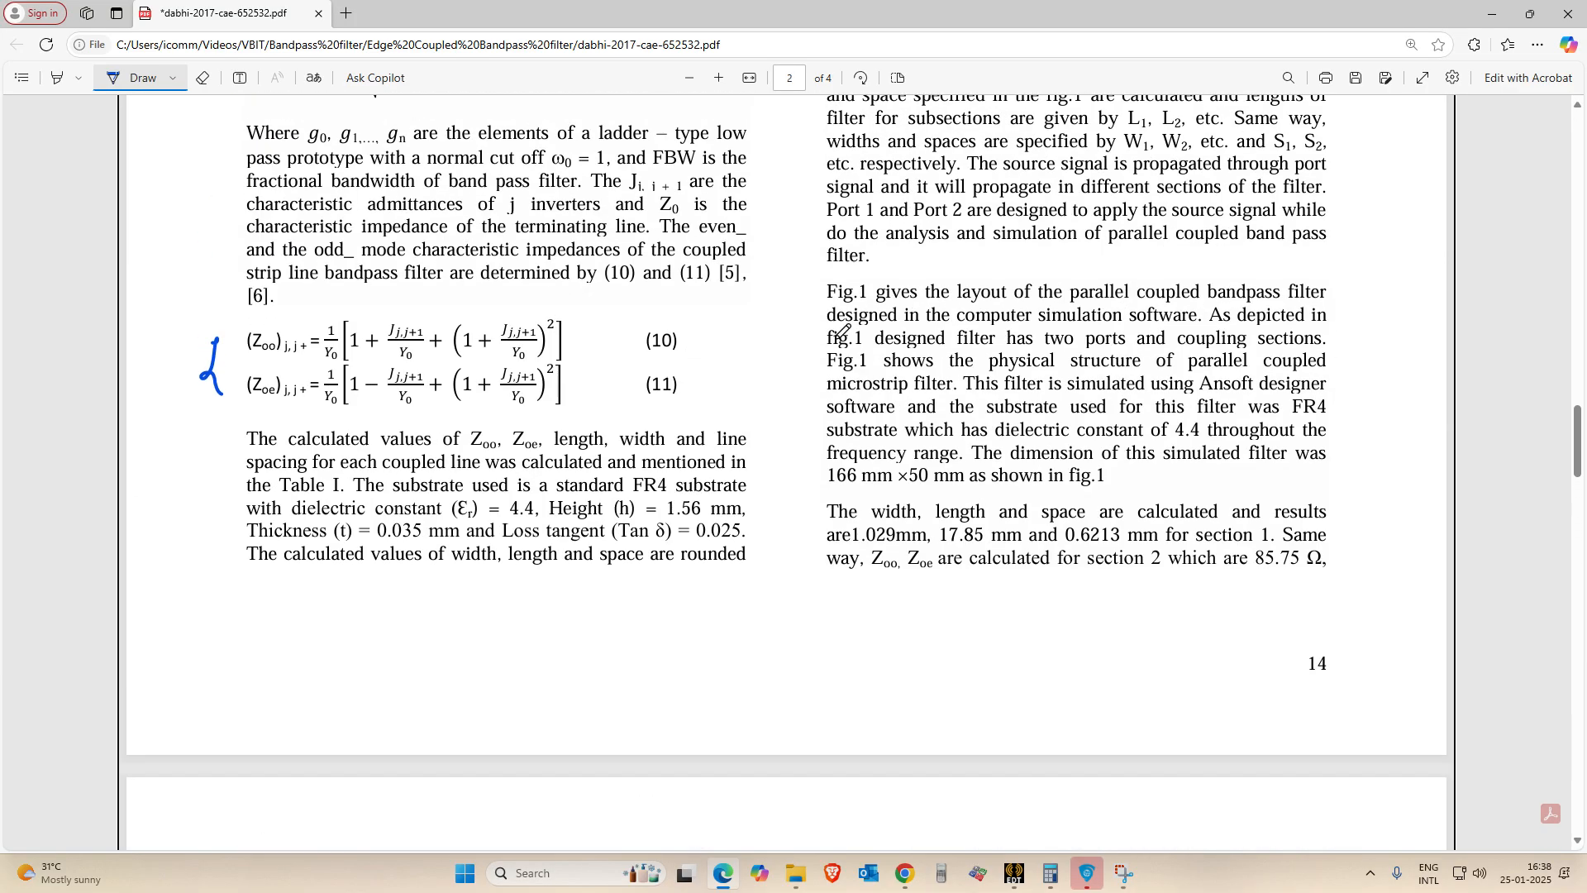
pyautogui.scroll(7, 1066, 550)
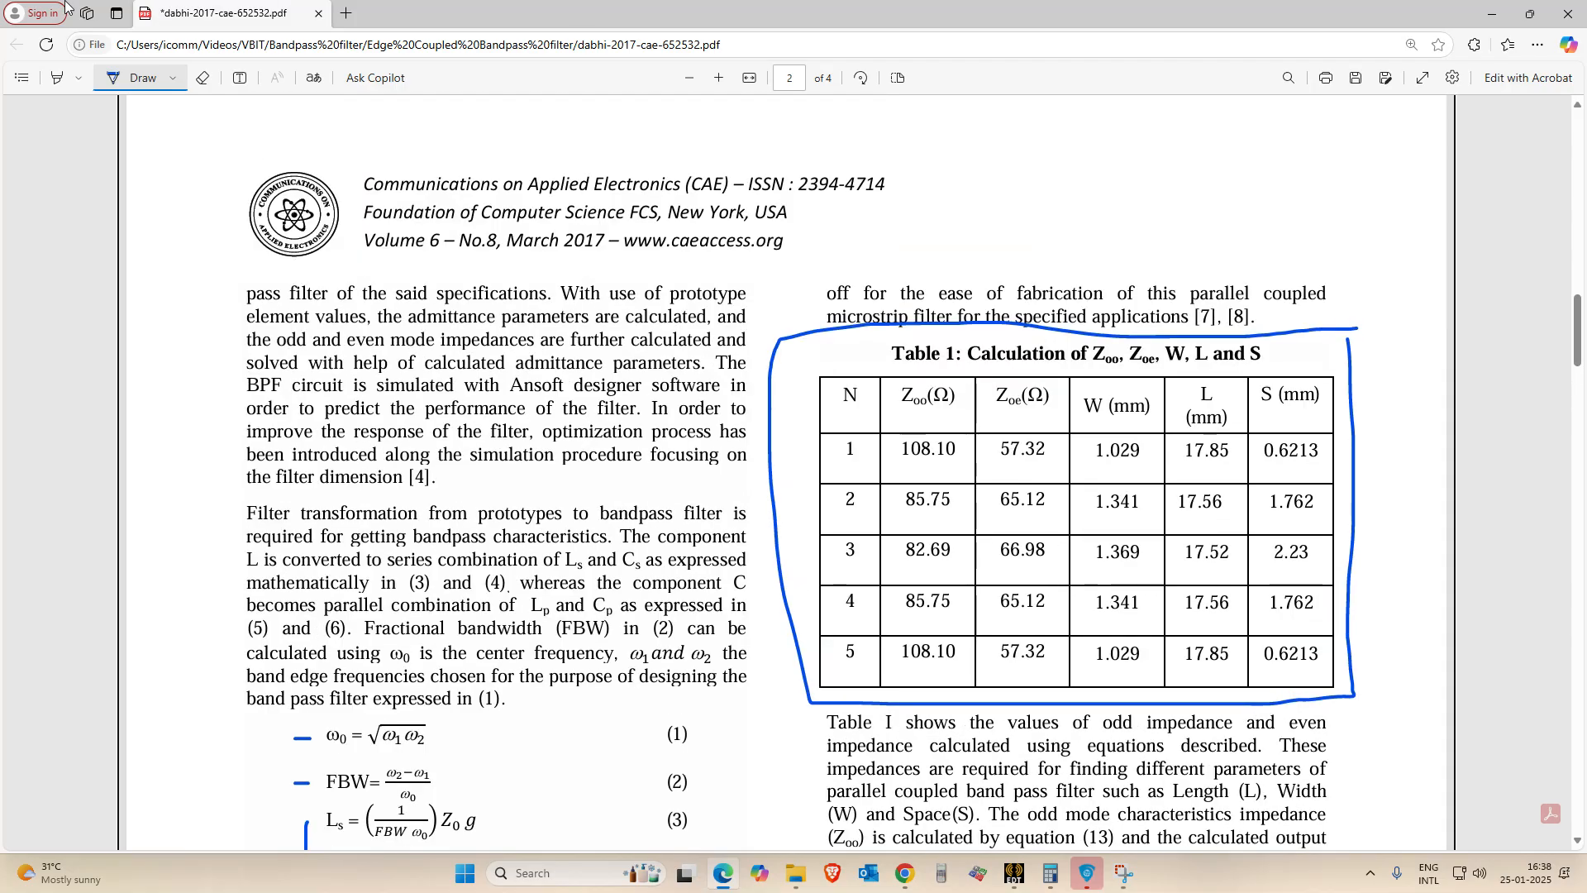
# Switch to Ansys Electronics Desktop and insert a new HFSS design into the Microstrip patch Antenna Design project.
pyautogui.click(1025, 877)
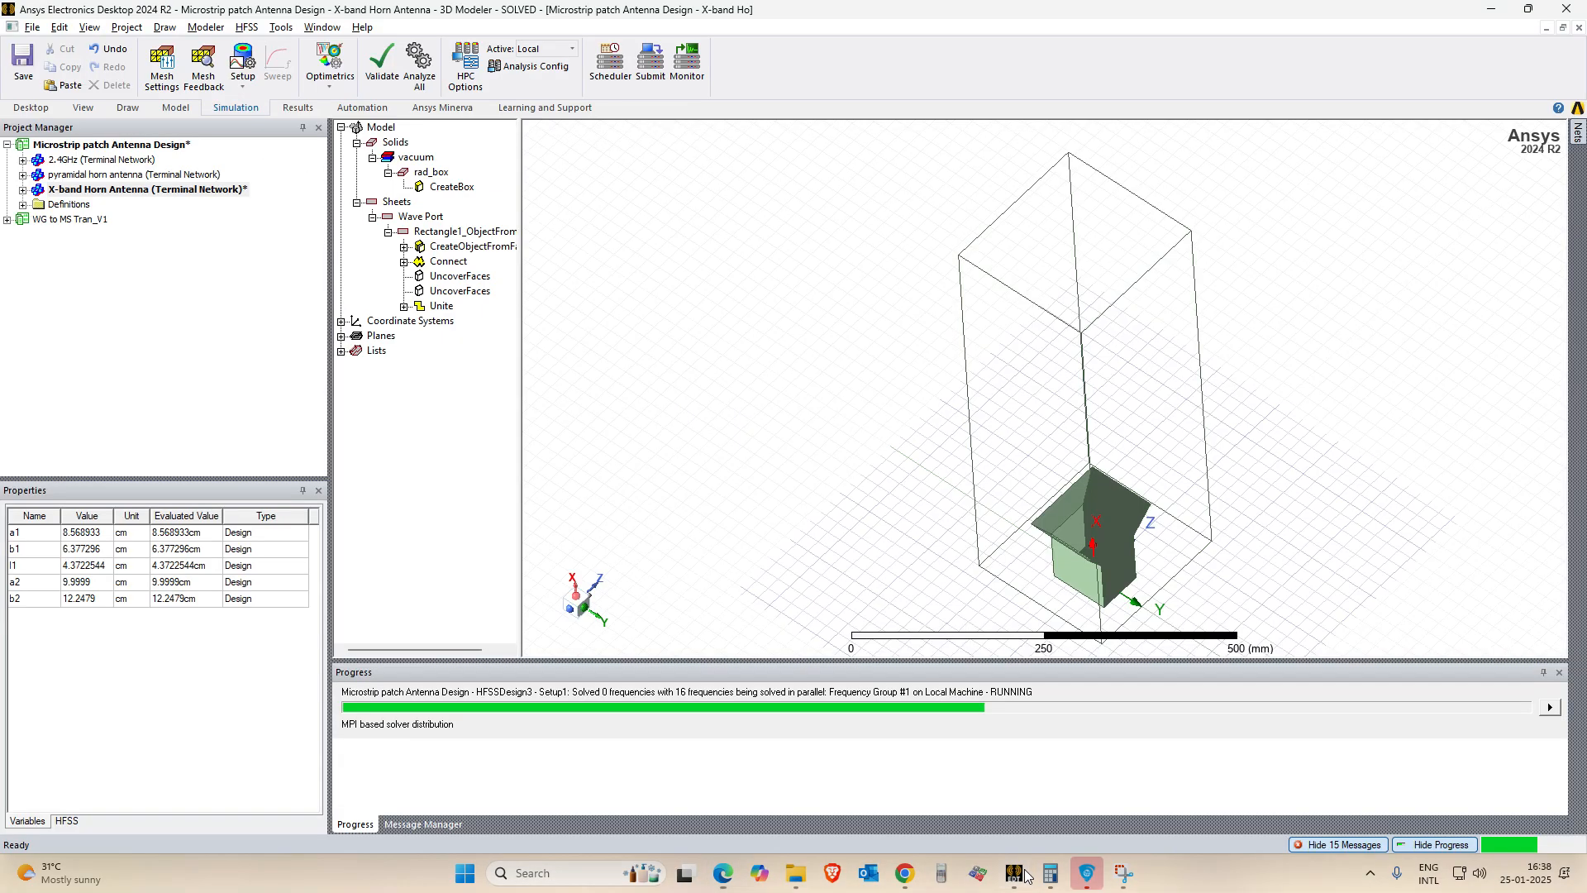
pyautogui.rightClick(82, 148)
pyautogui.moveTo(165, 231)
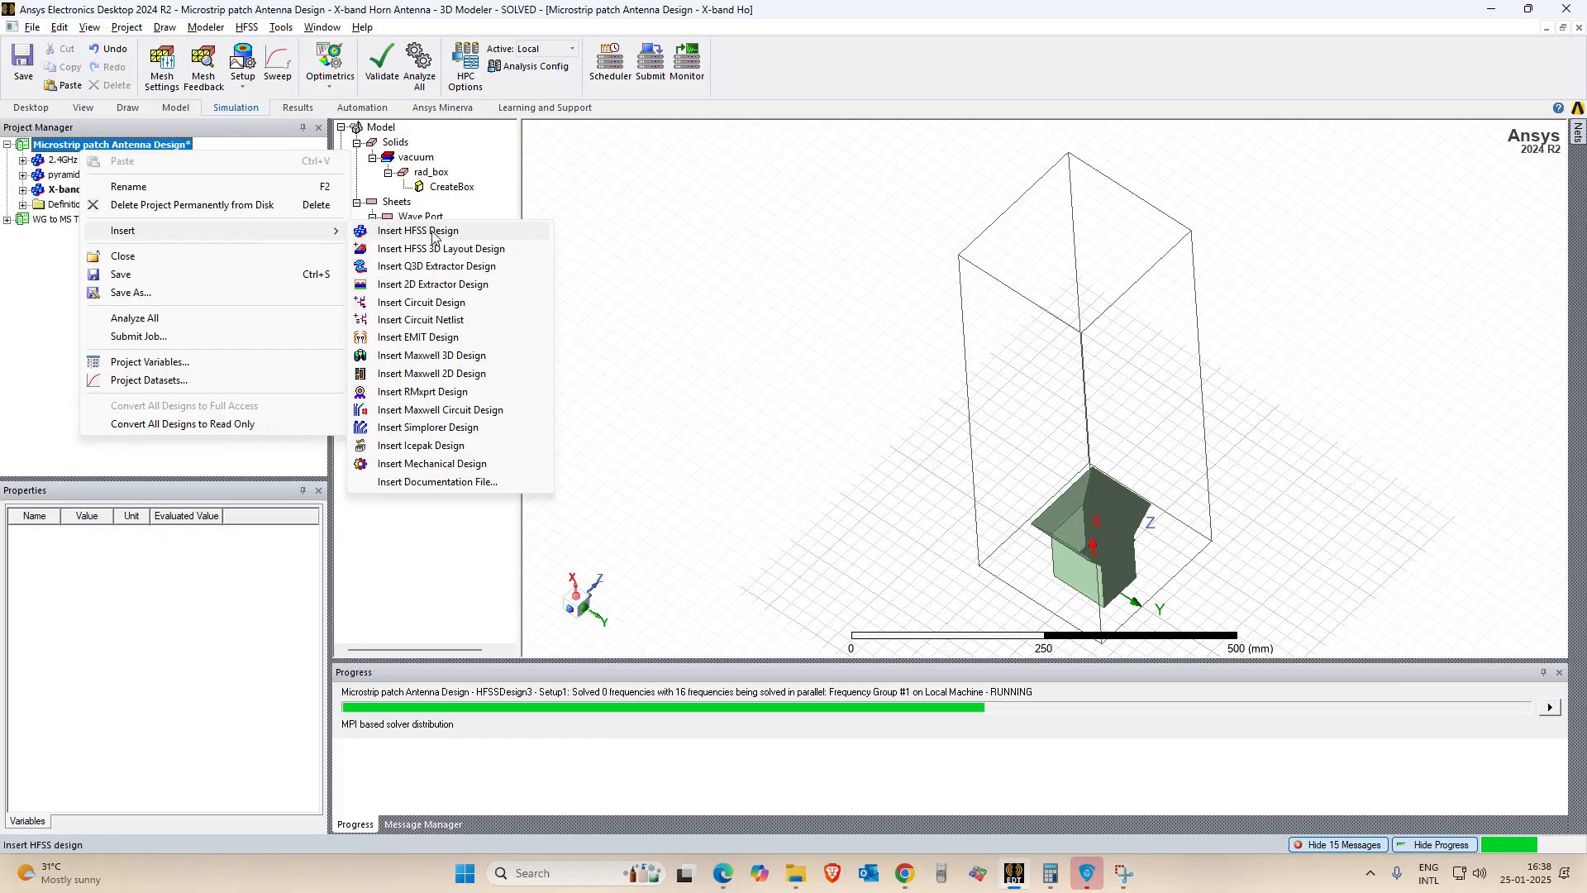
pyautogui.click(431, 233)
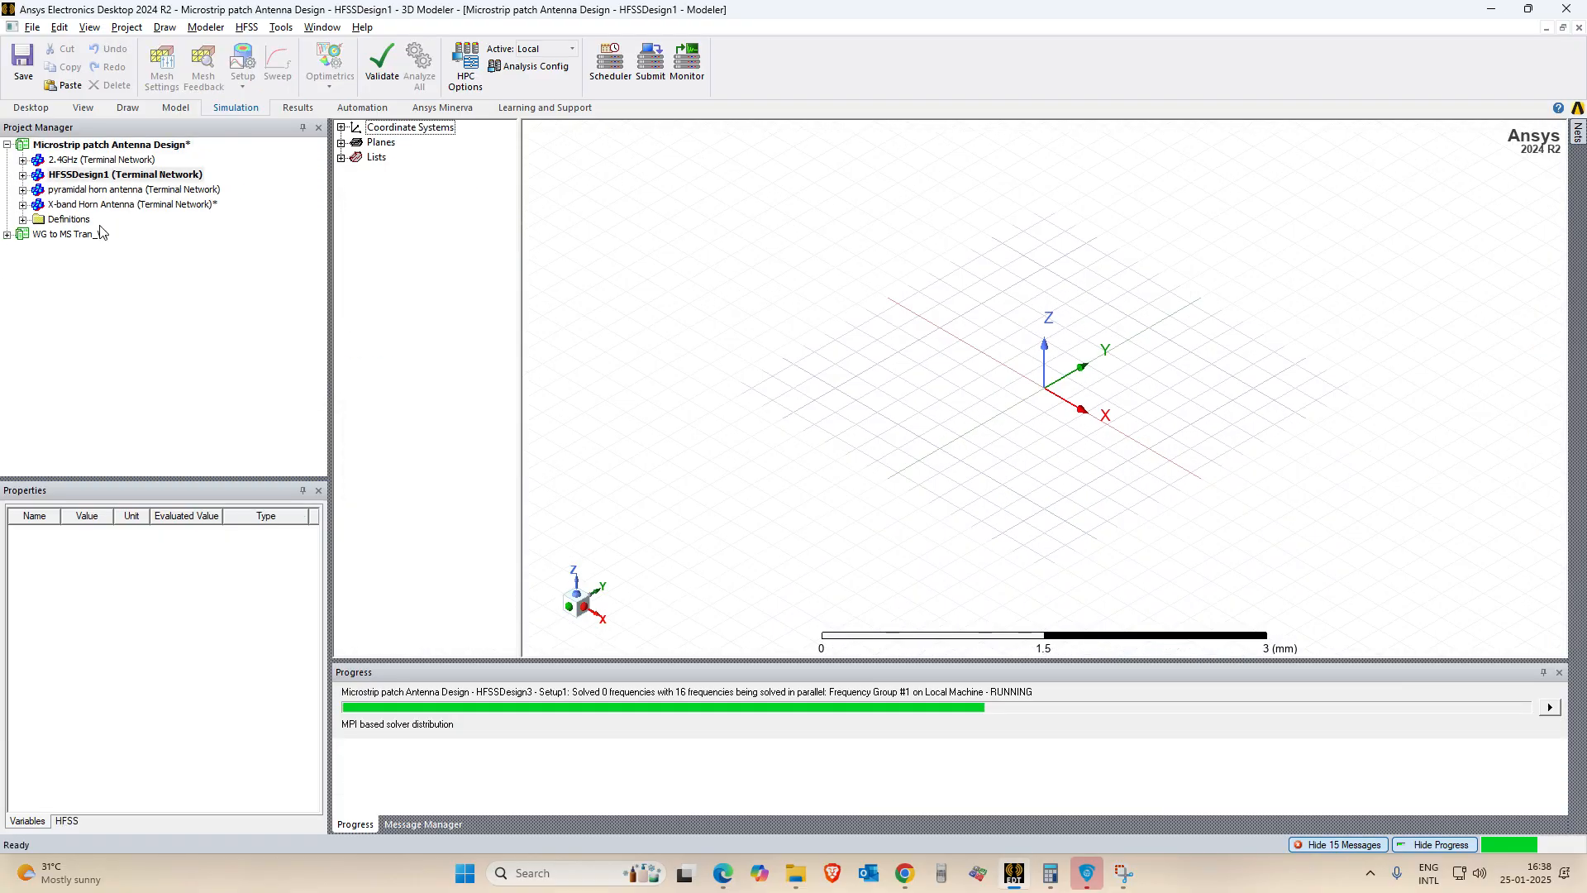
# Rename the new HFSS design as edge_coupled_bpf and expand its contents in the project tree.
pyautogui.rightClick(140, 180)
pyautogui.click(188, 231)
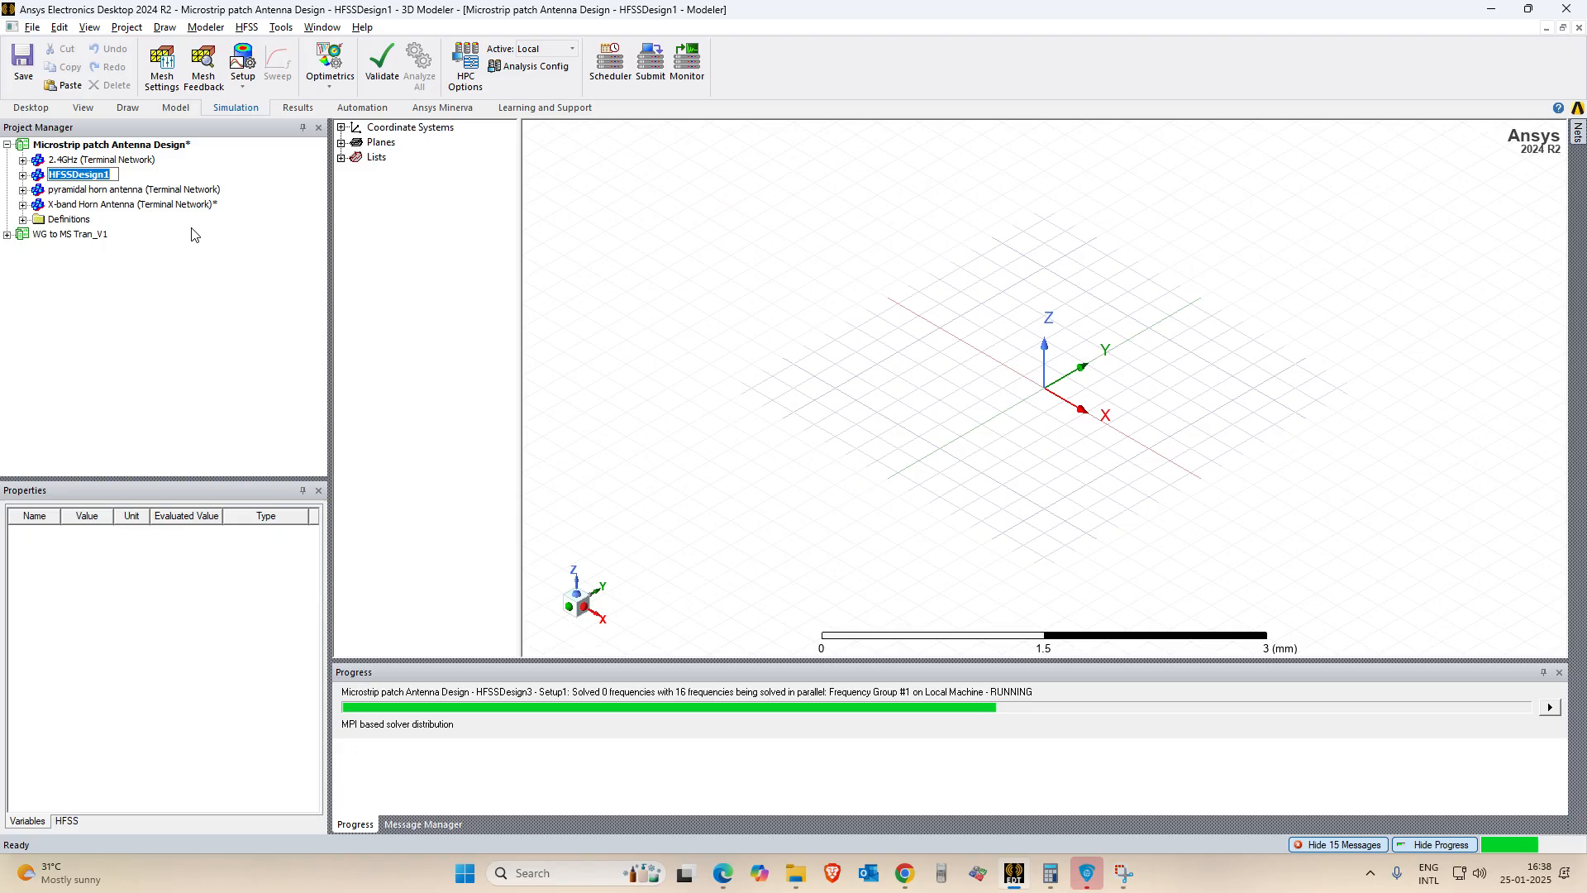
pyautogui.write('edge_coupled')
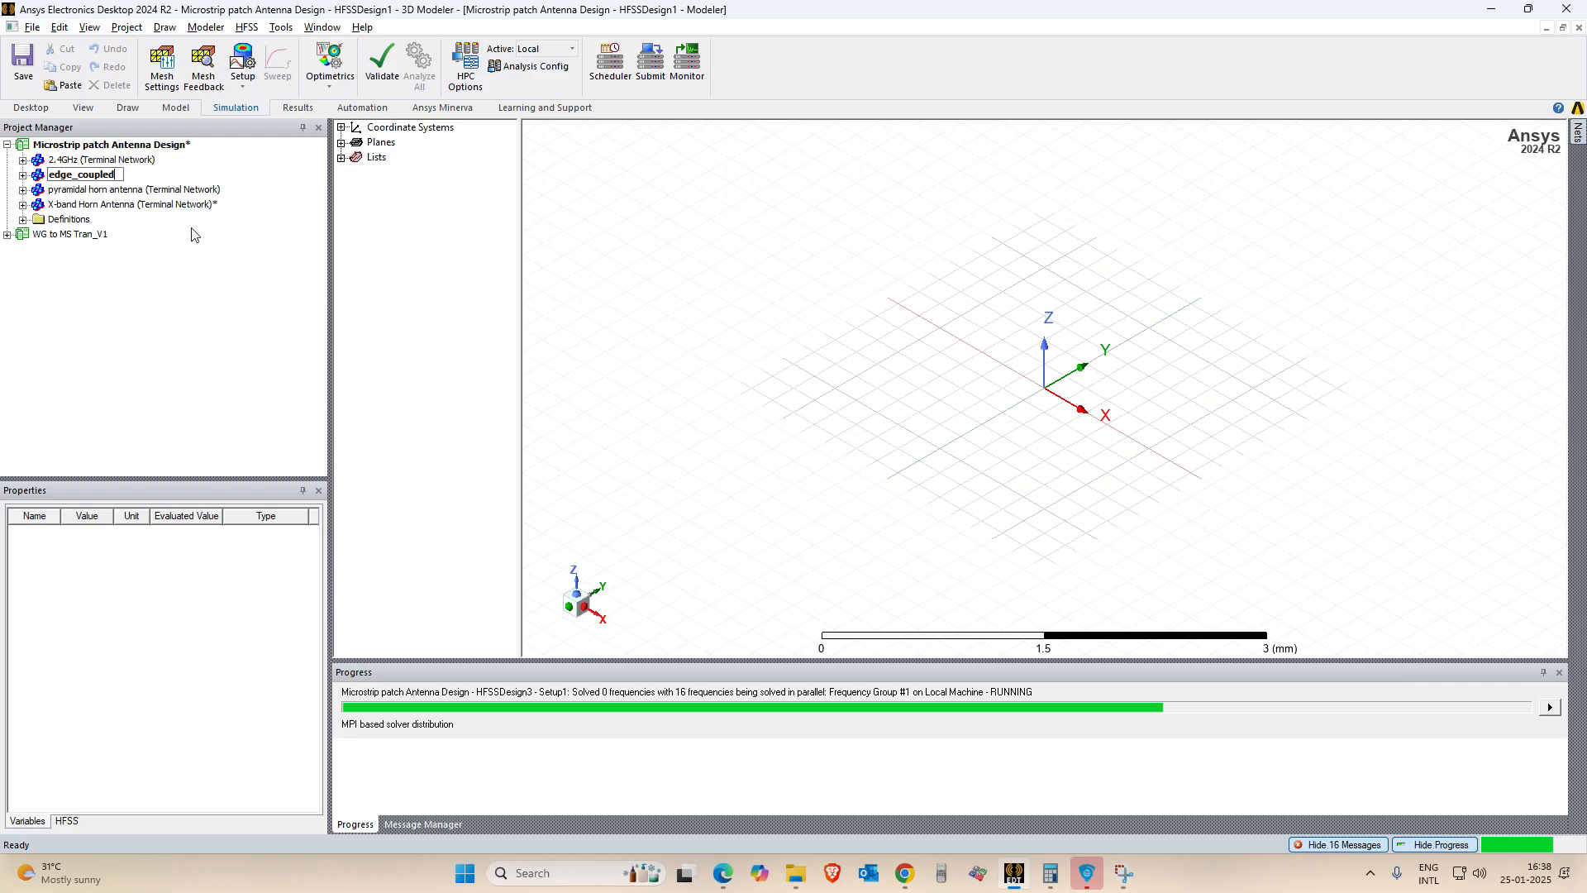
pyautogui.write('_bpf')
pyautogui.press('Return')
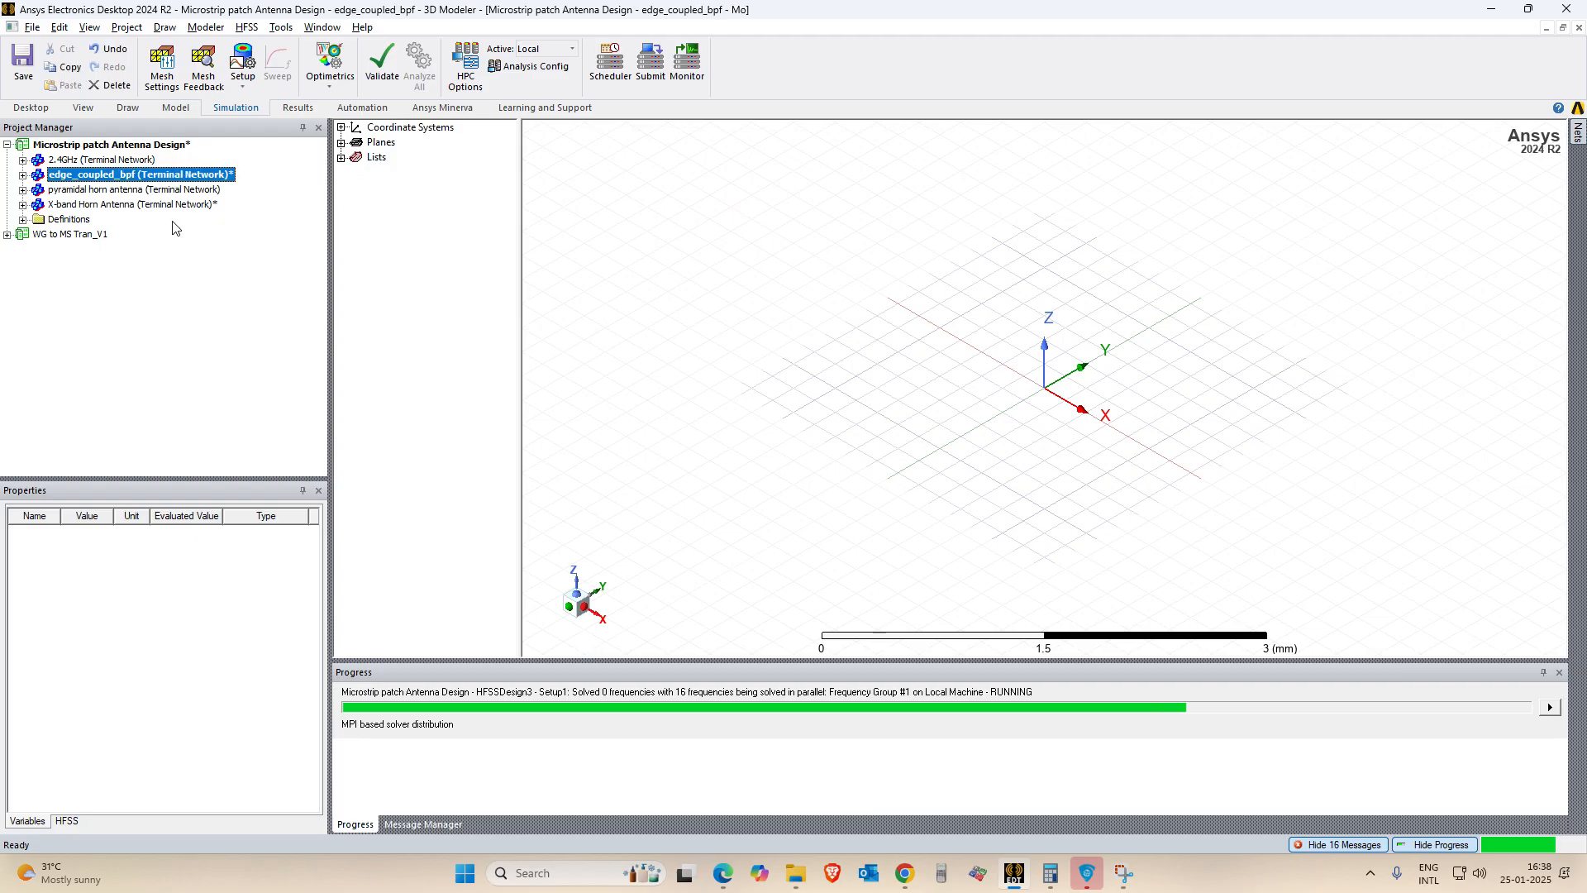
pyautogui.click(23, 175)
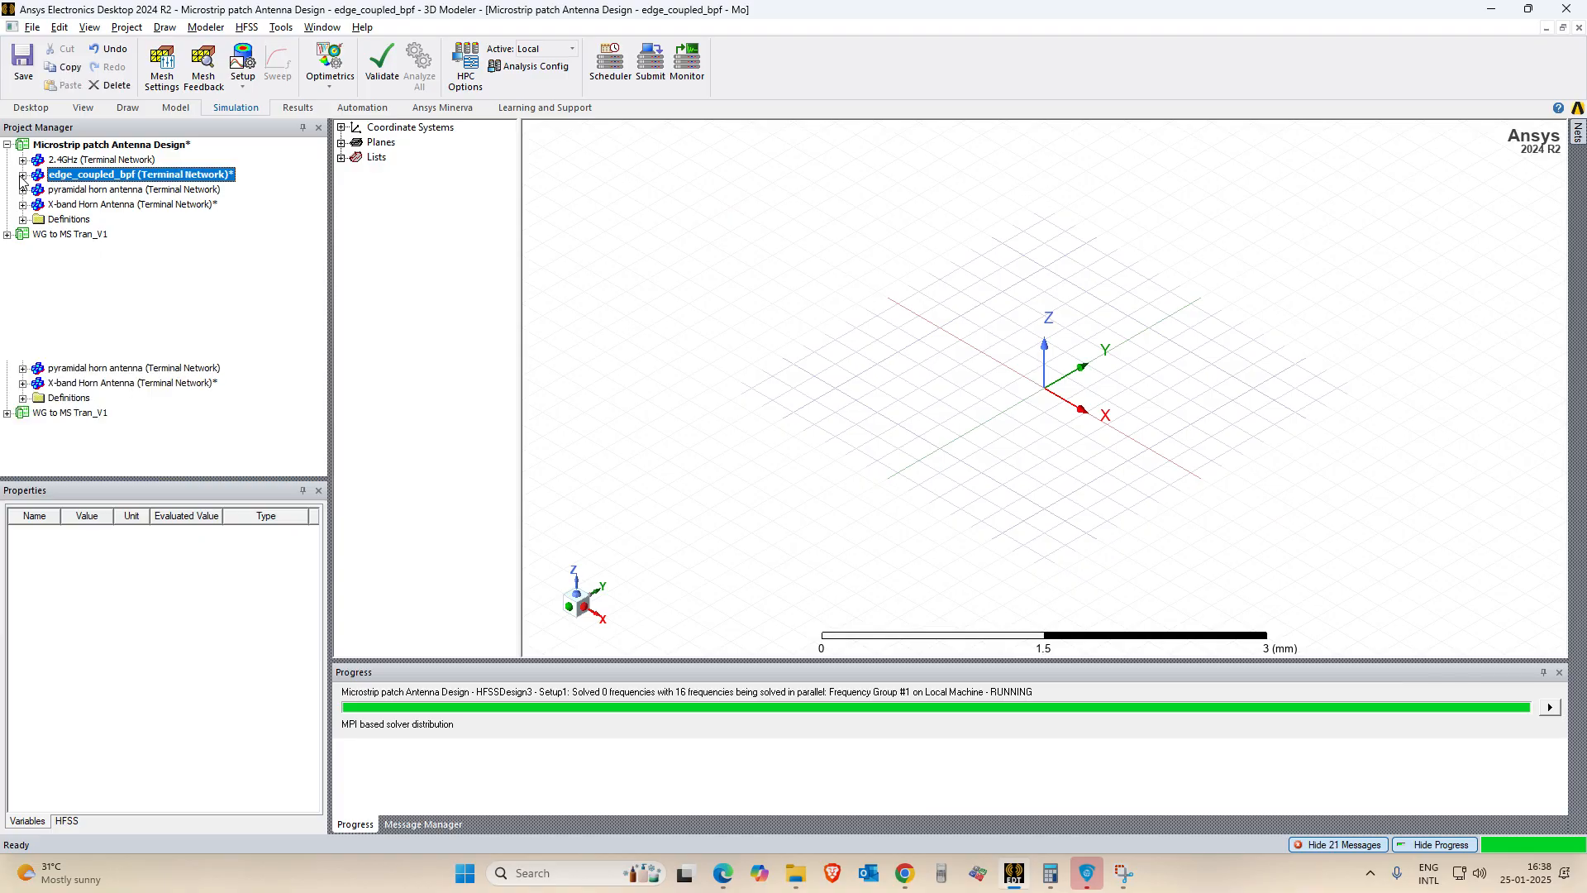
# Draw a box from the origin, about 2 mm by 2 mm and 0.2 mm high.
pyautogui.click(129, 107)
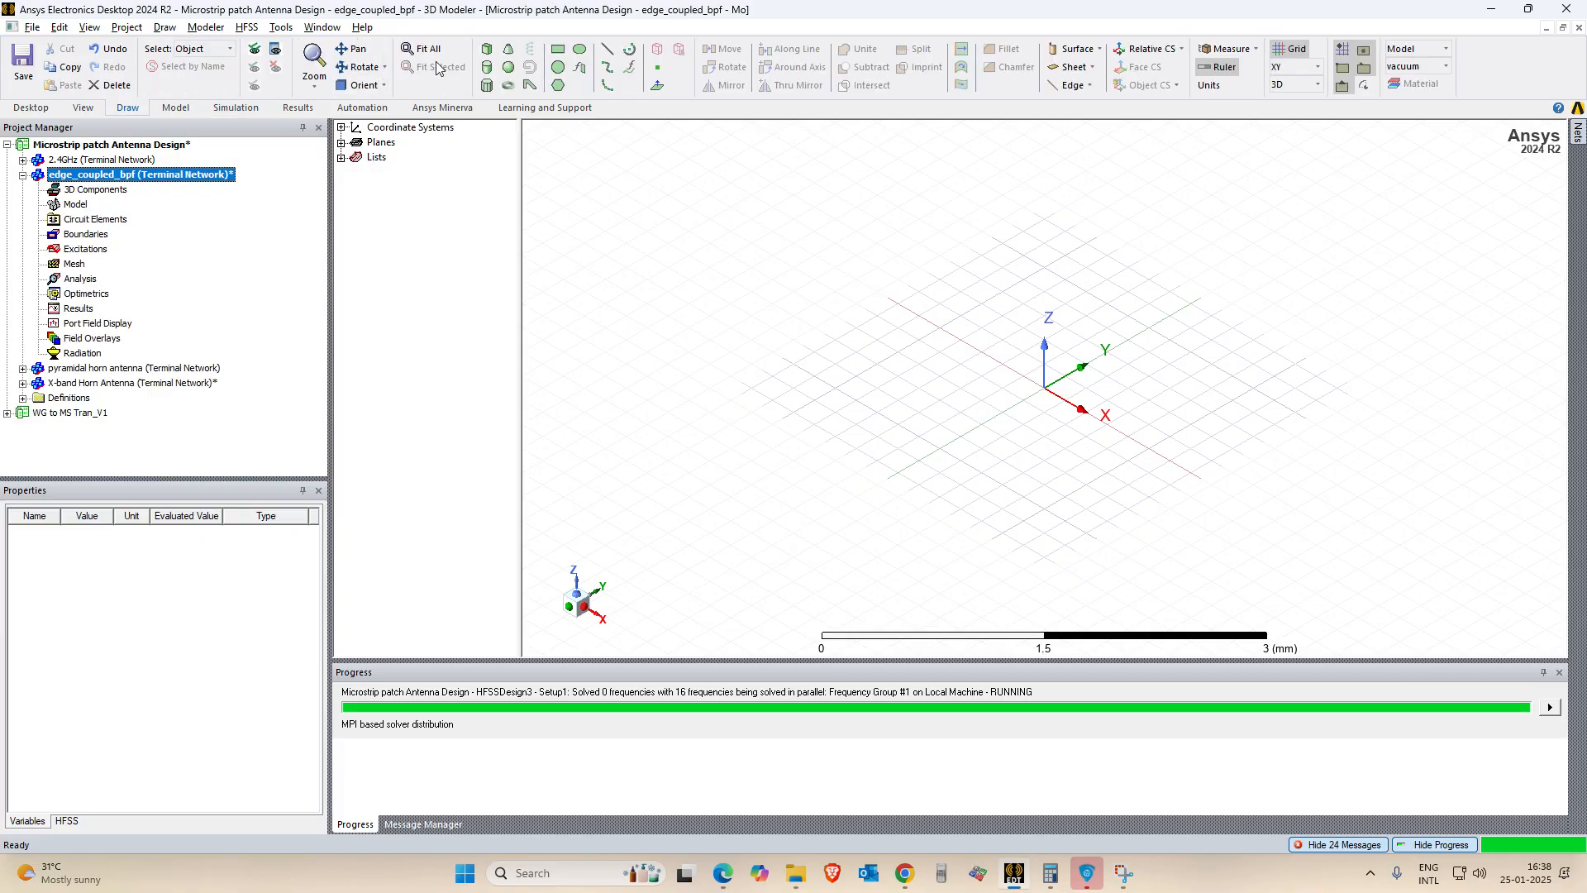
pyautogui.click(487, 48)
pyautogui.click(1045, 386)
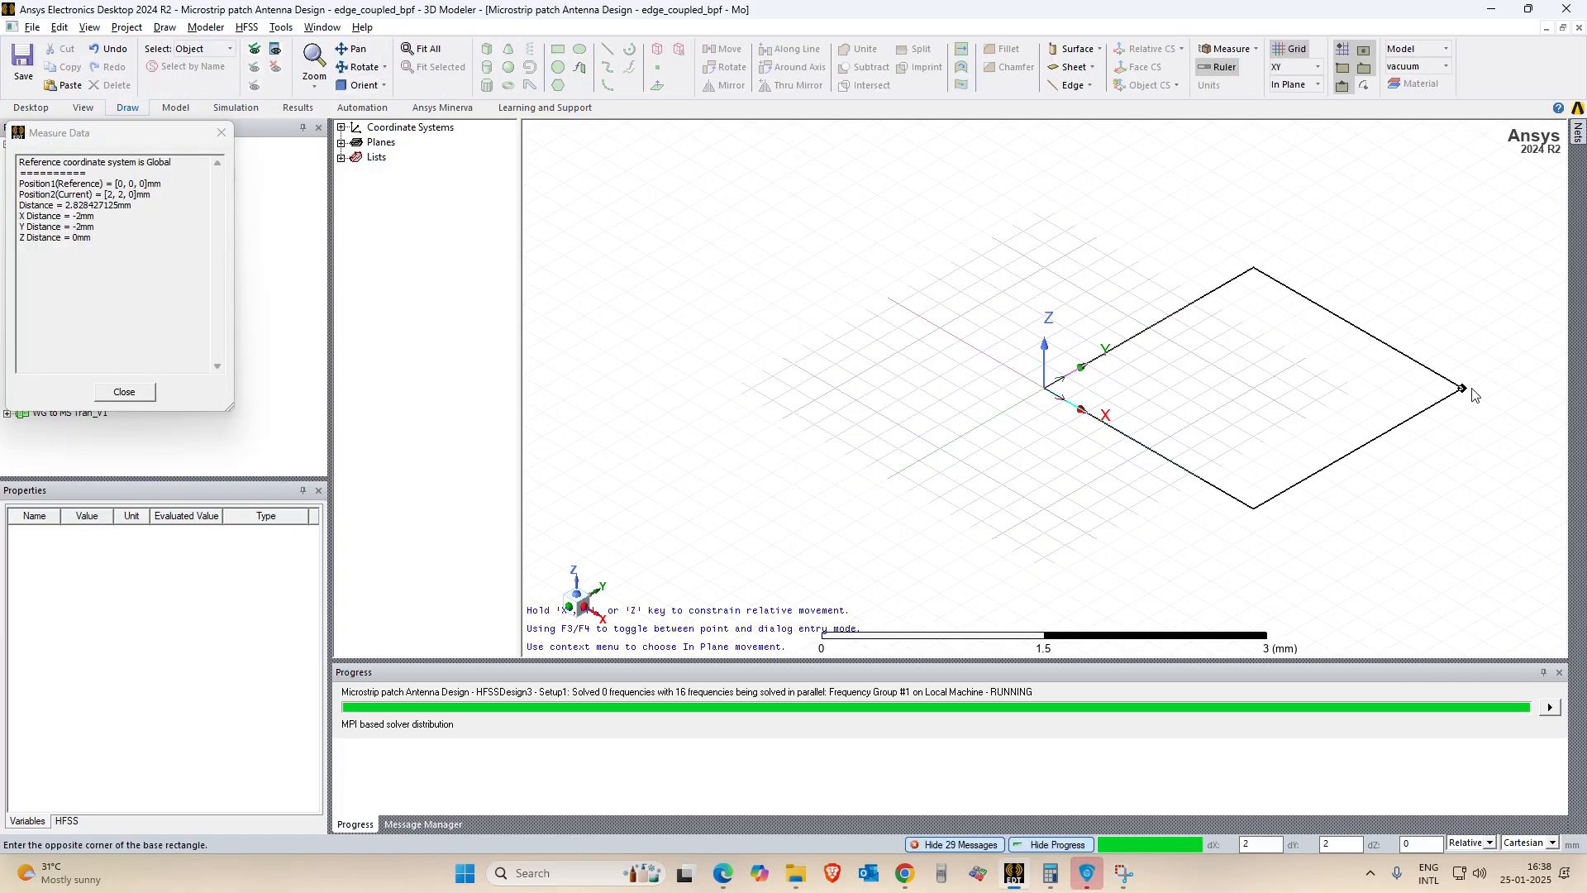
pyautogui.click(1473, 389)
pyautogui.click(1481, 382)
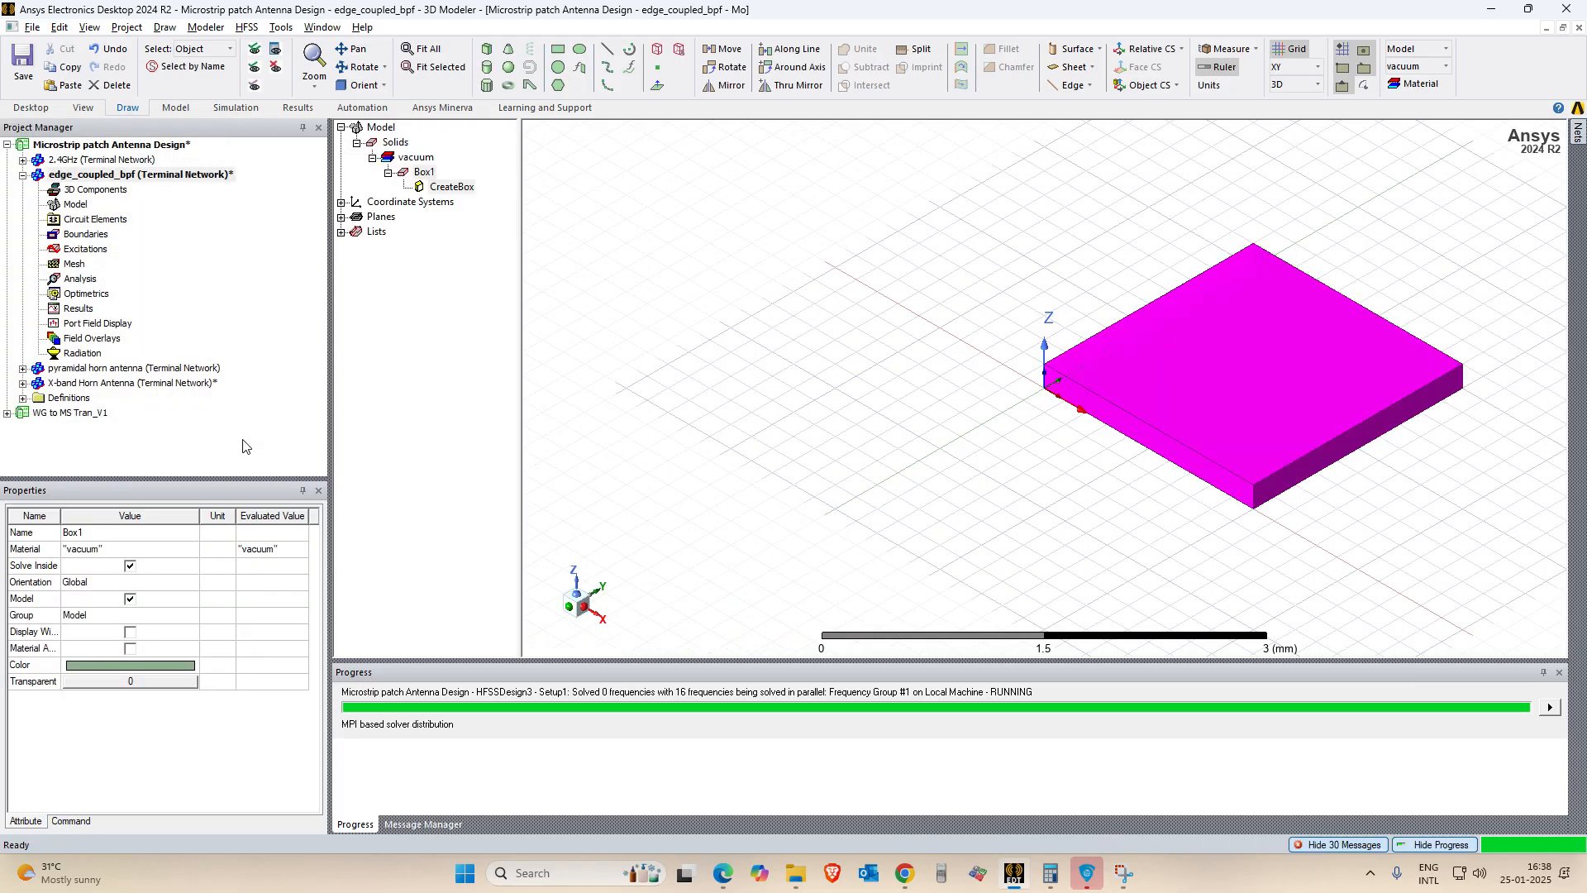
# Set the box's XSize to a new length variable l with a value of 20 mm.
pyautogui.doubleClick(454, 189)
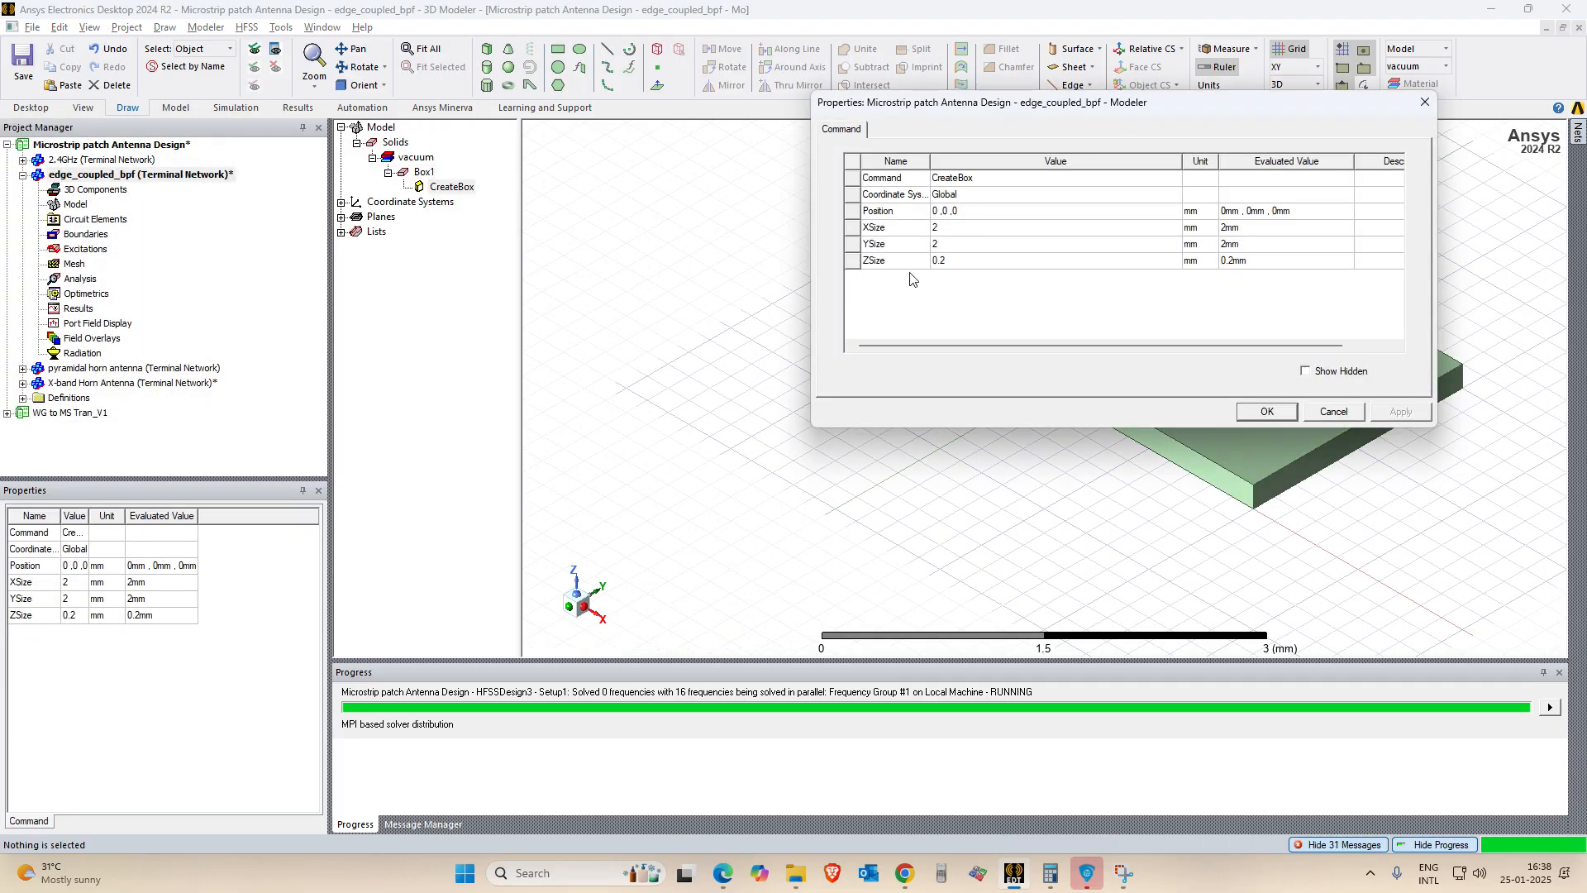
pyautogui.click(952, 230)
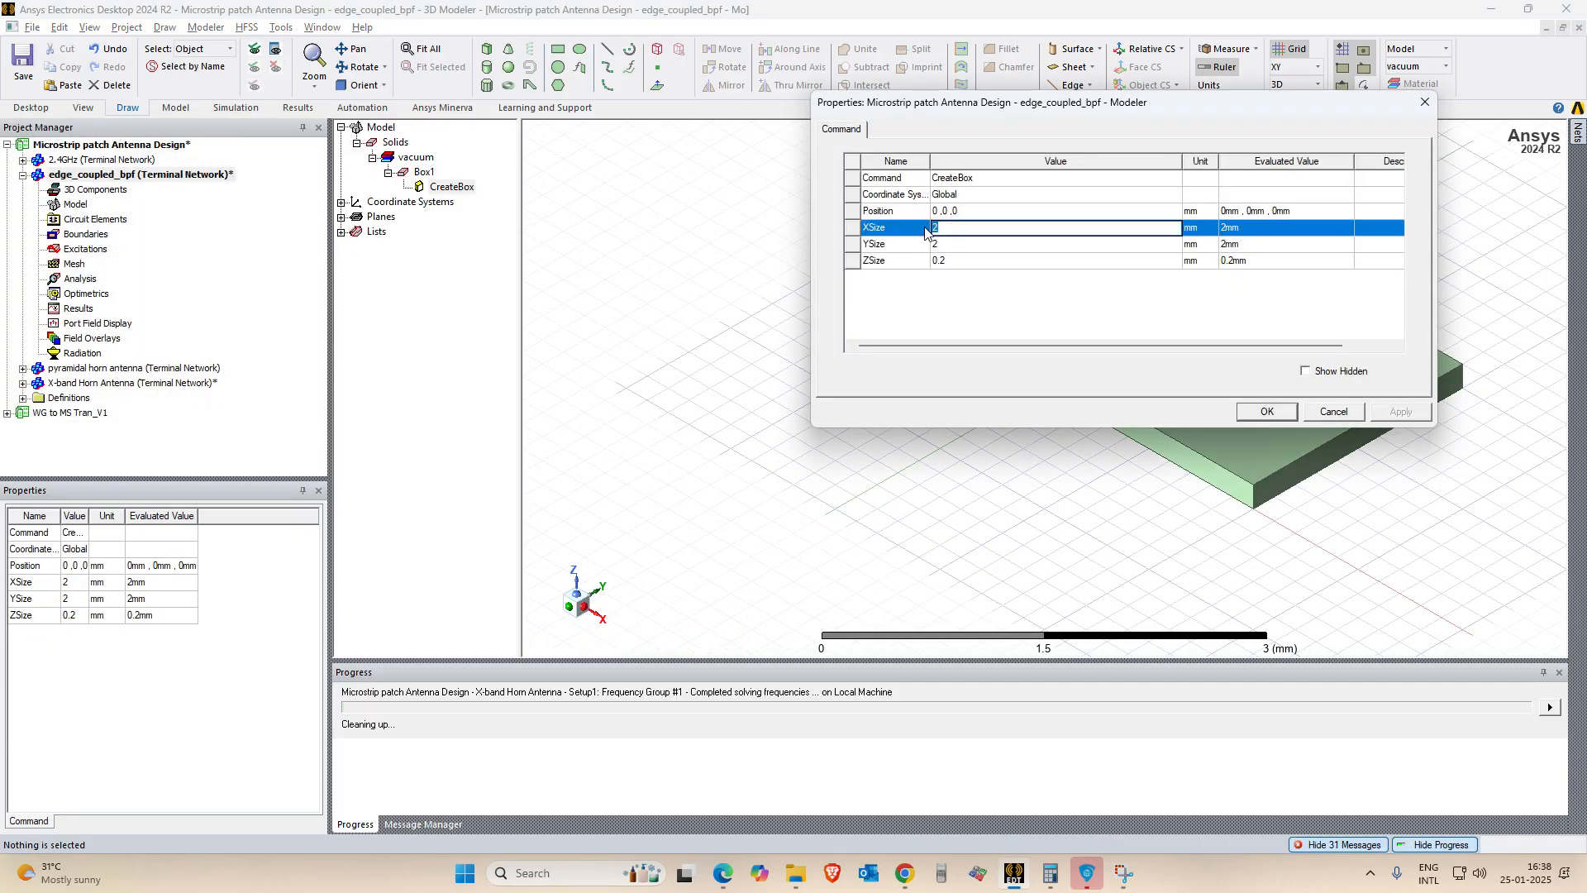
pyautogui.write('en')
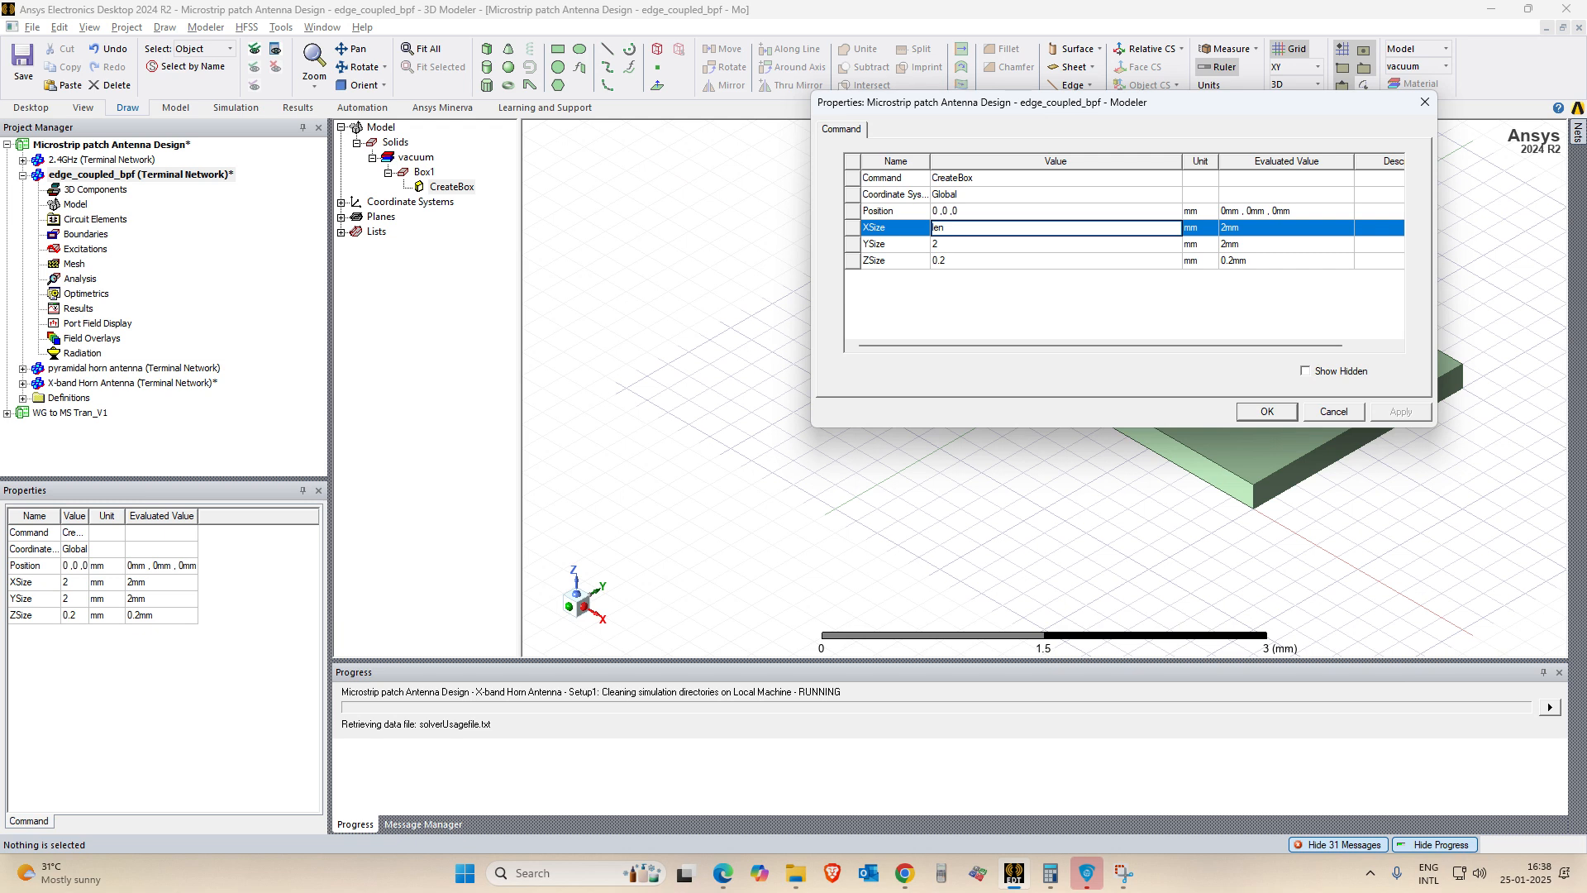
pyautogui.press('BackSpace')
pyautogui.press('BackSpace')
pyautogui.write('1')
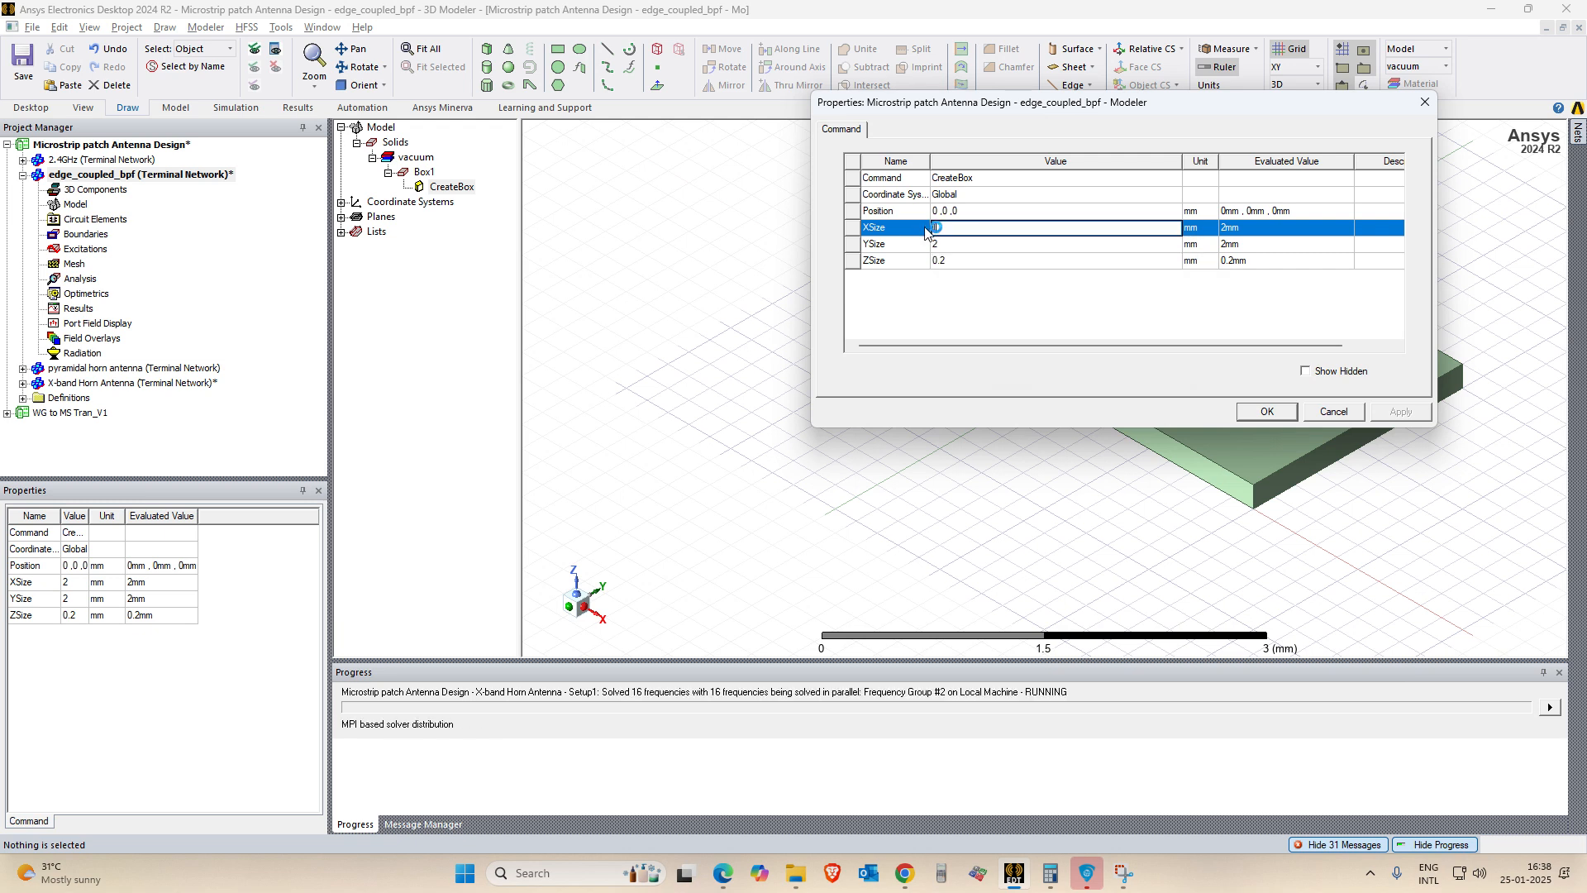
pyautogui.press('BackSpace')
pyautogui.press('BackSpace')
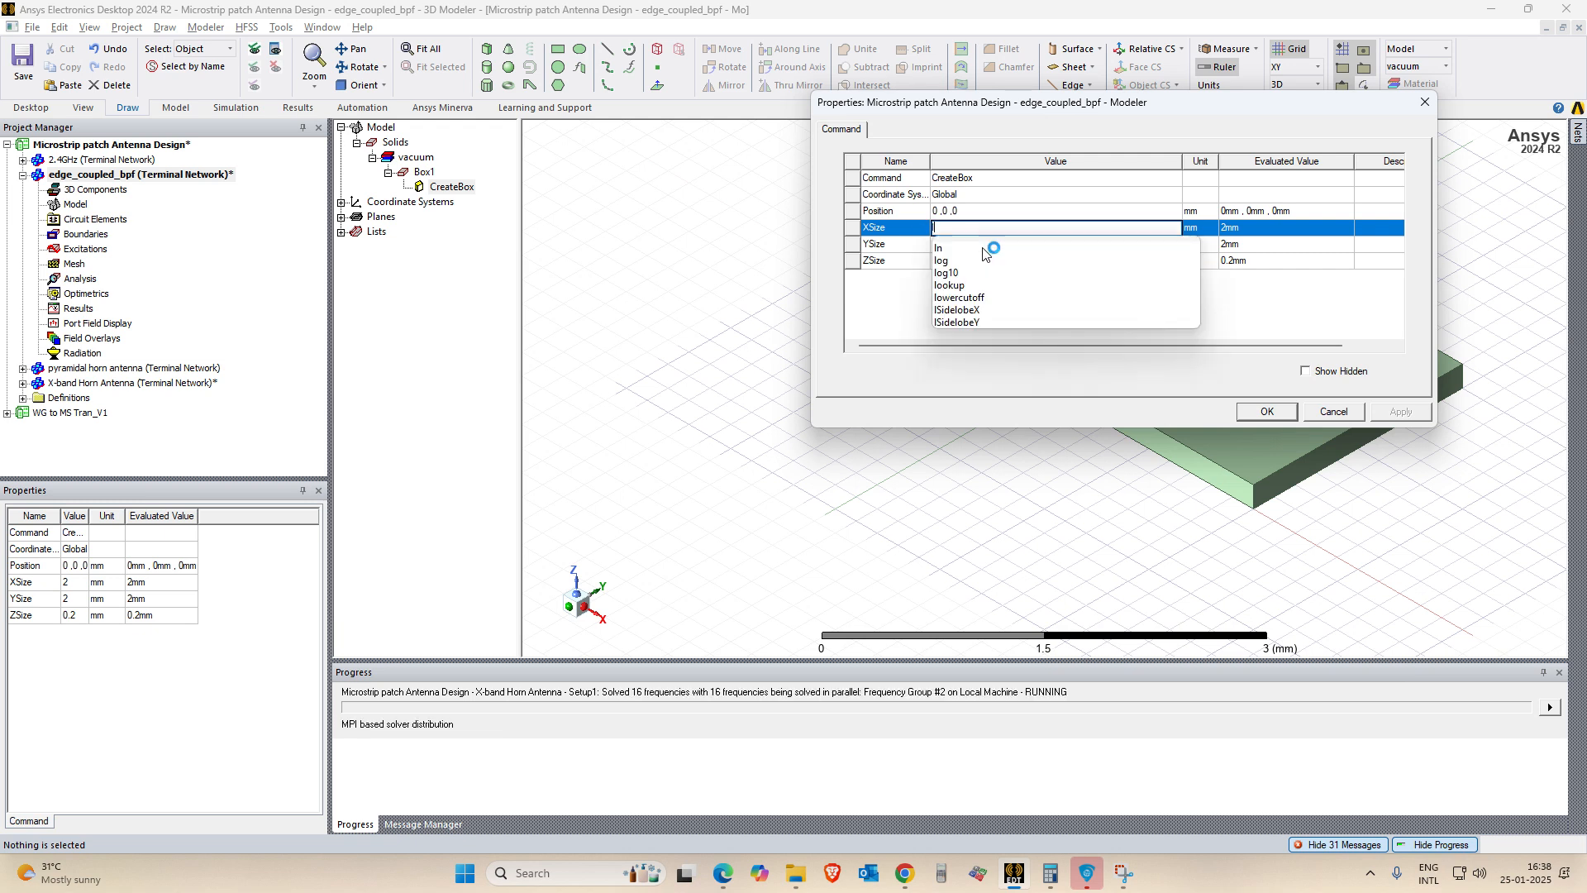
pyautogui.write('l')
pyautogui.press('Return')
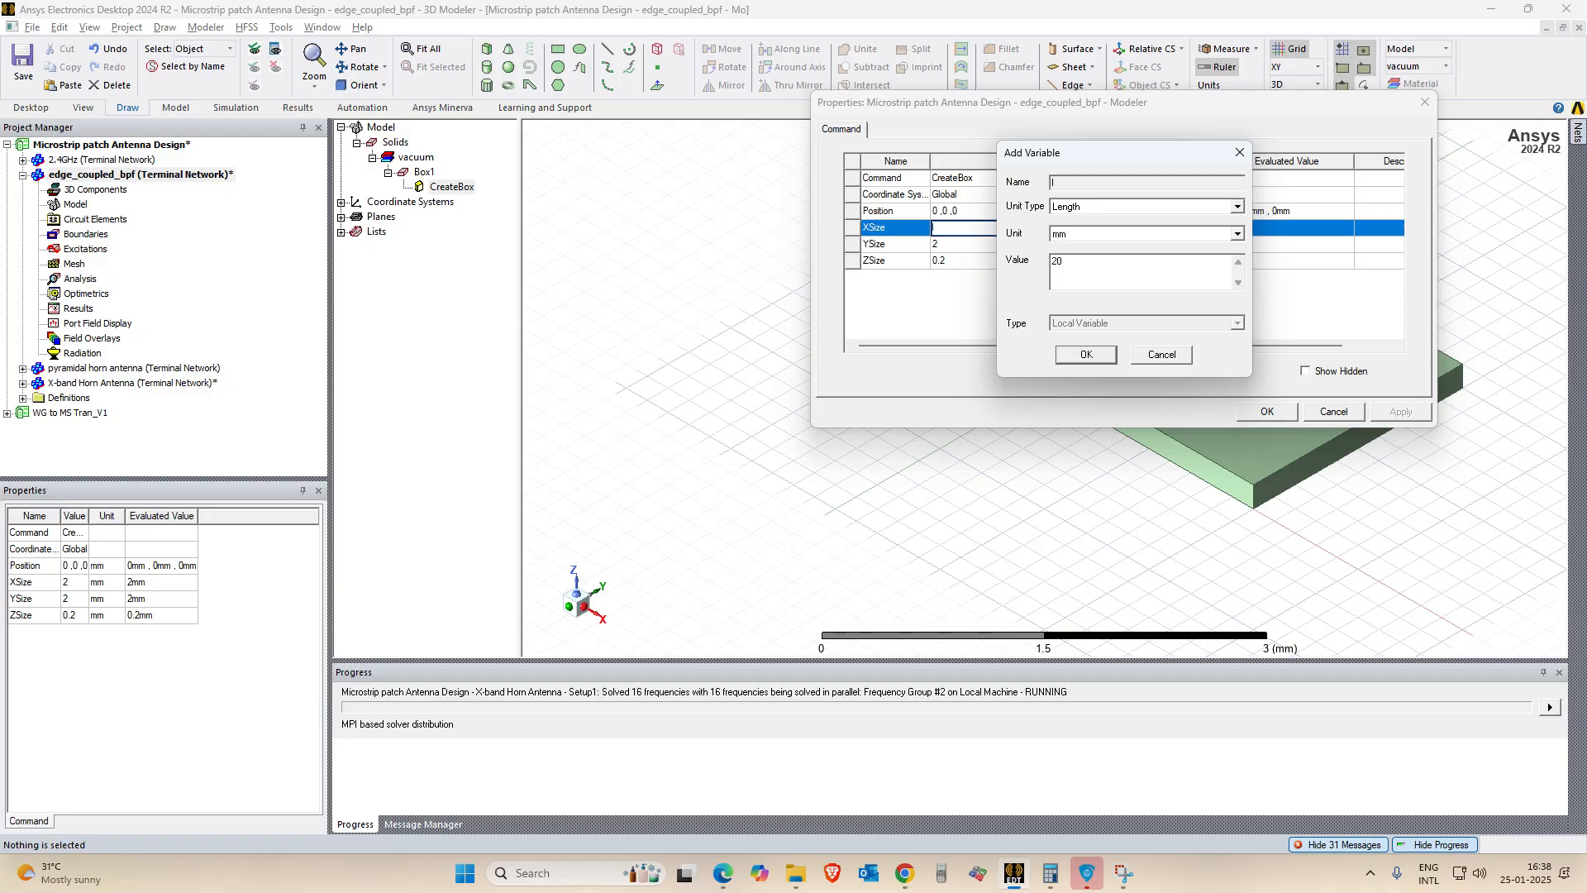
pyautogui.press('Return')
# Set the box's YSize to a new length variable w with a value of 20 mm.
pyautogui.click(984, 245)
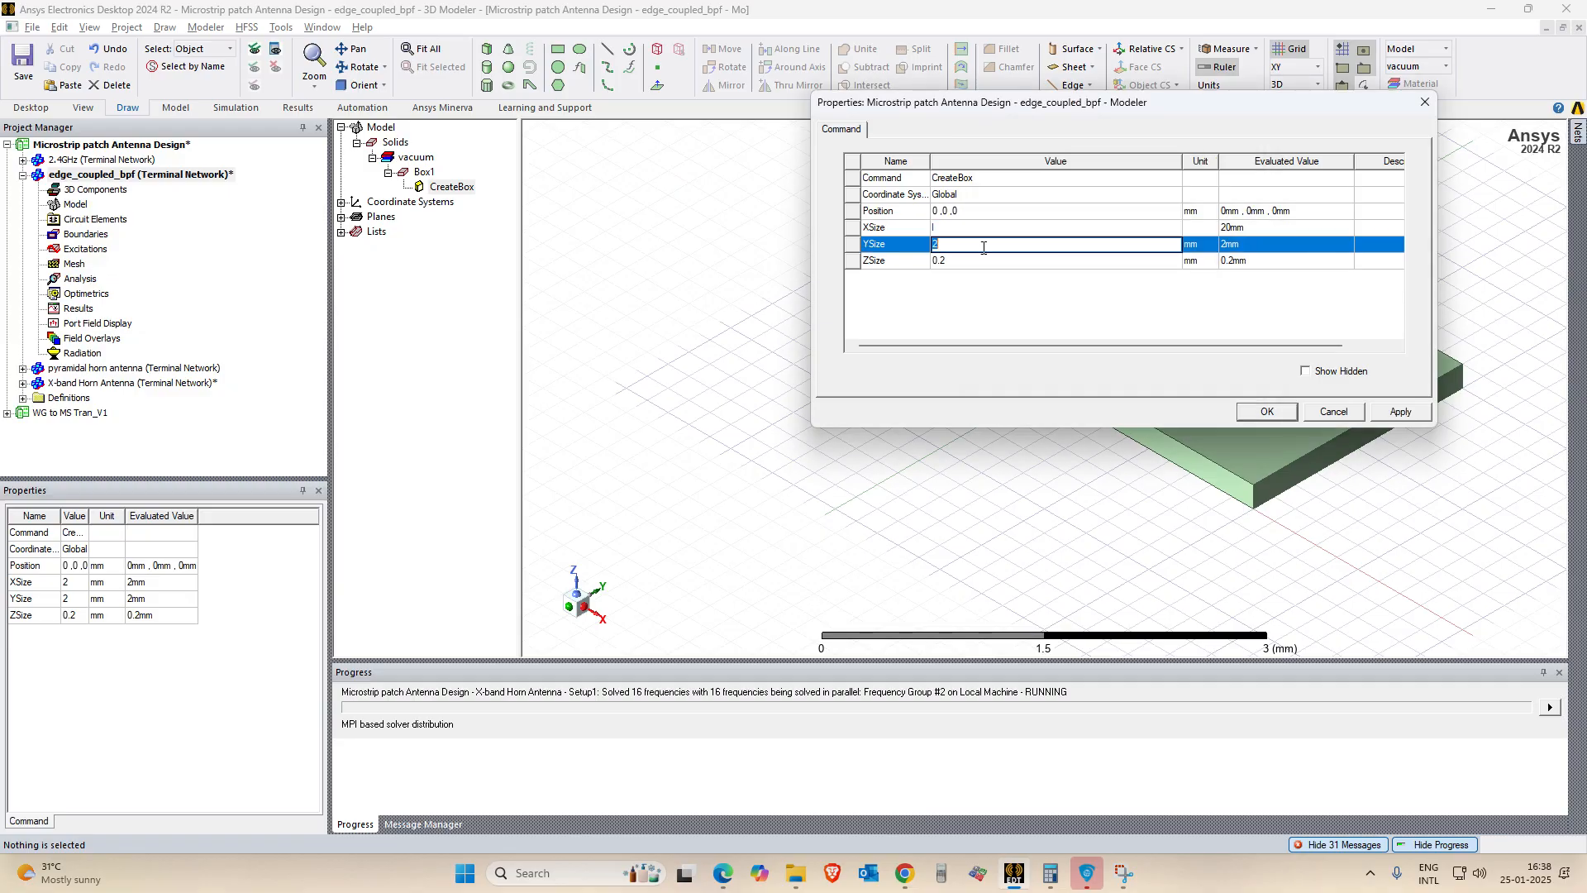
pyautogui.write('w')
pyautogui.press('Return')
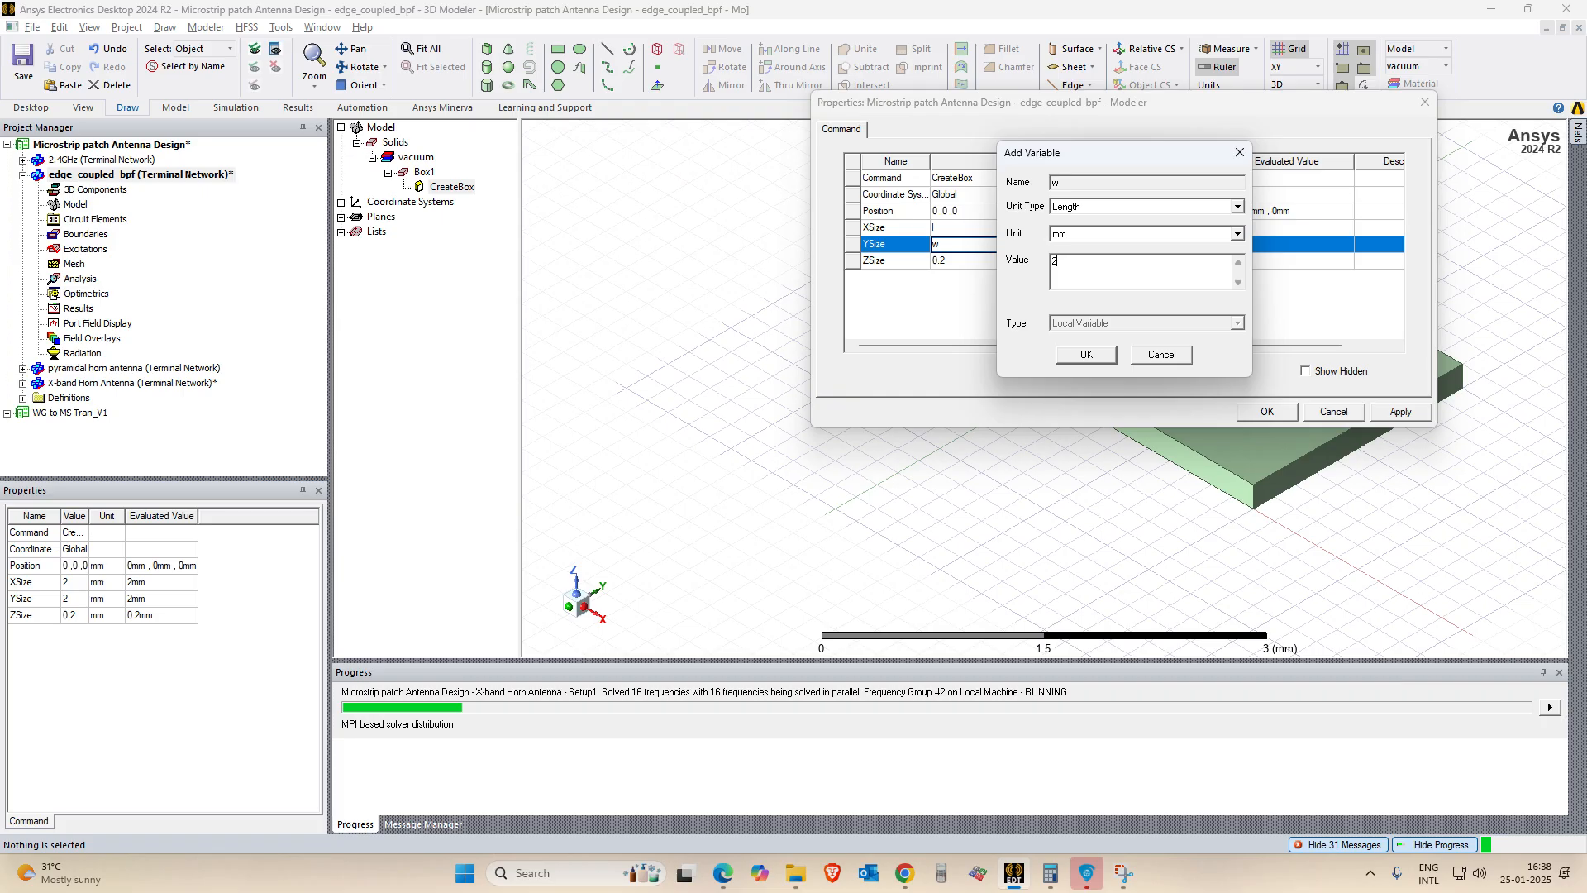
pyautogui.write('20mm')
pyautogui.press('Return')
# Set the box's ZSize to a new length variable h of 1.6 mm and apply the box dimensions.
pyautogui.click(984, 254)
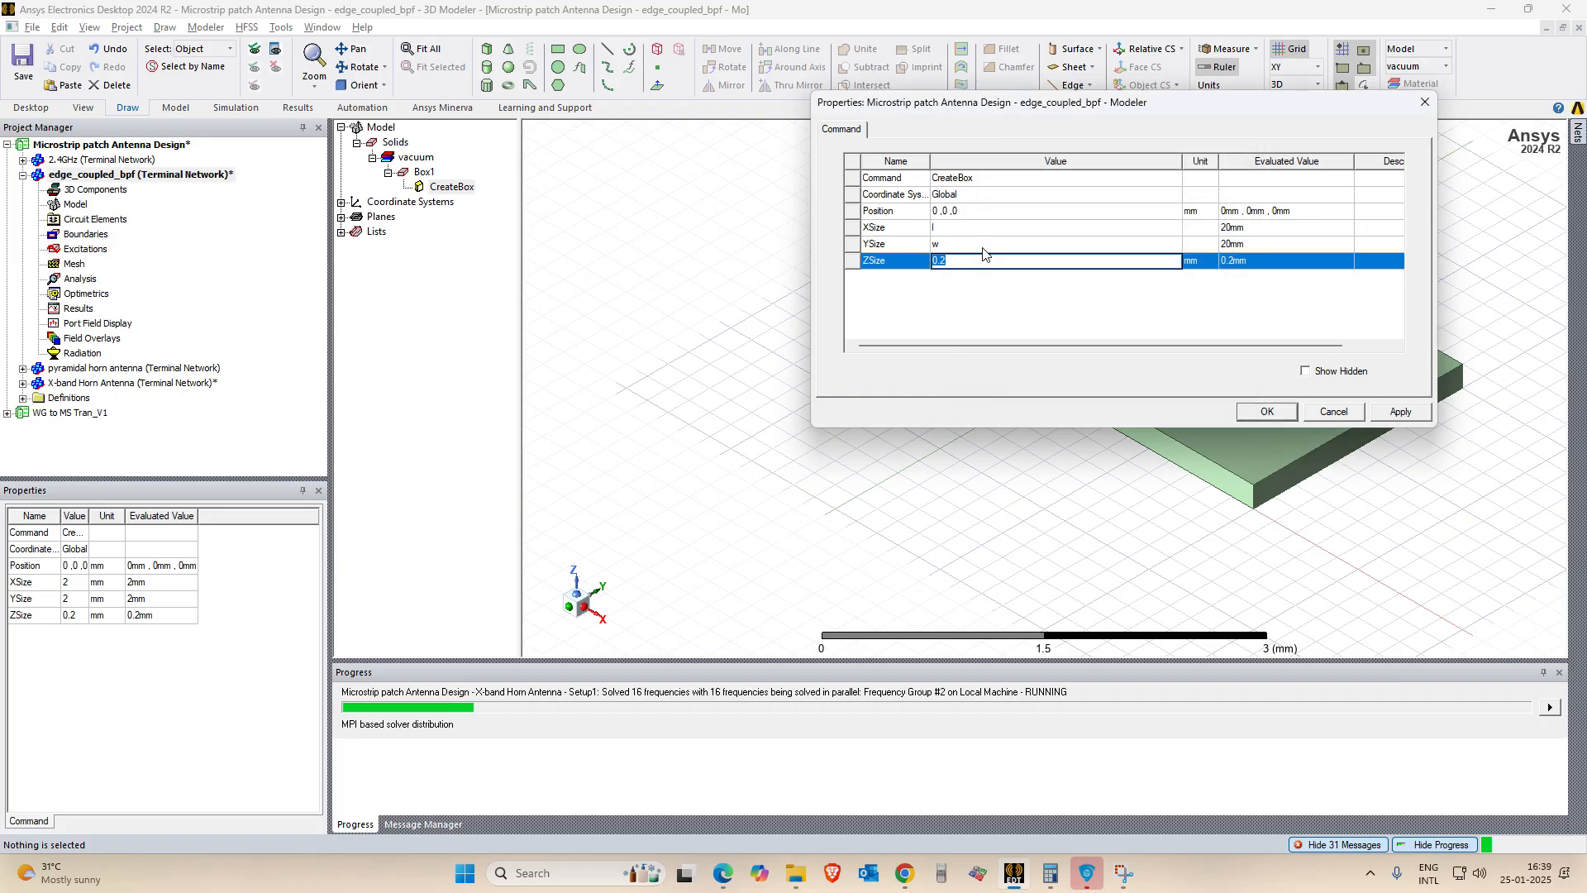
pyautogui.write('h')
pyautogui.press('Return')
pyautogui.write('1.6m')
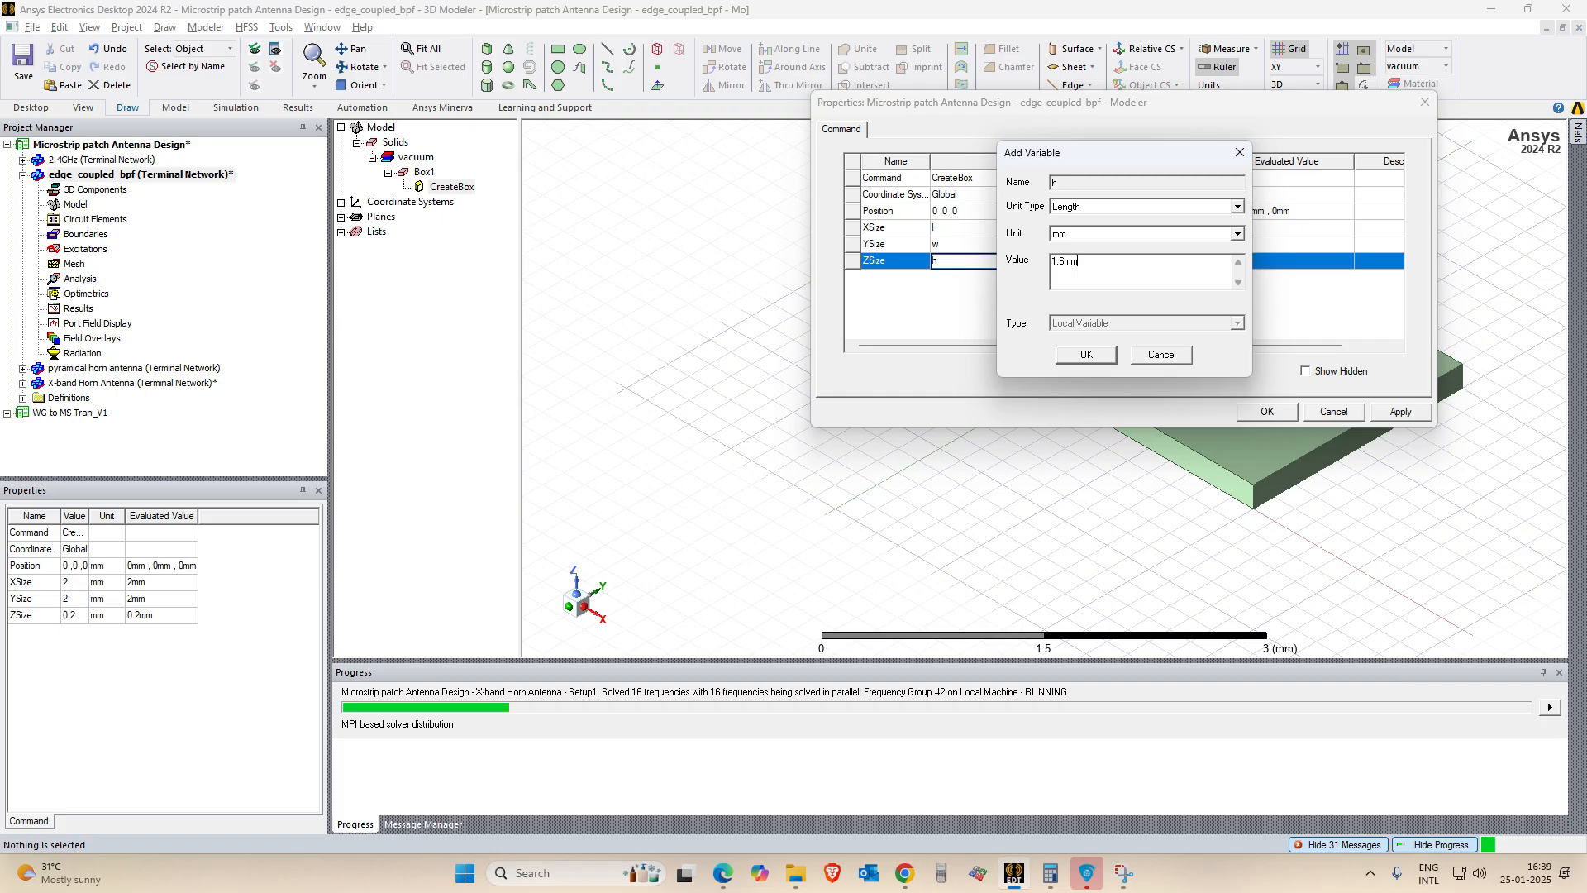
pyautogui.write('m')
pyautogui.press('Return')
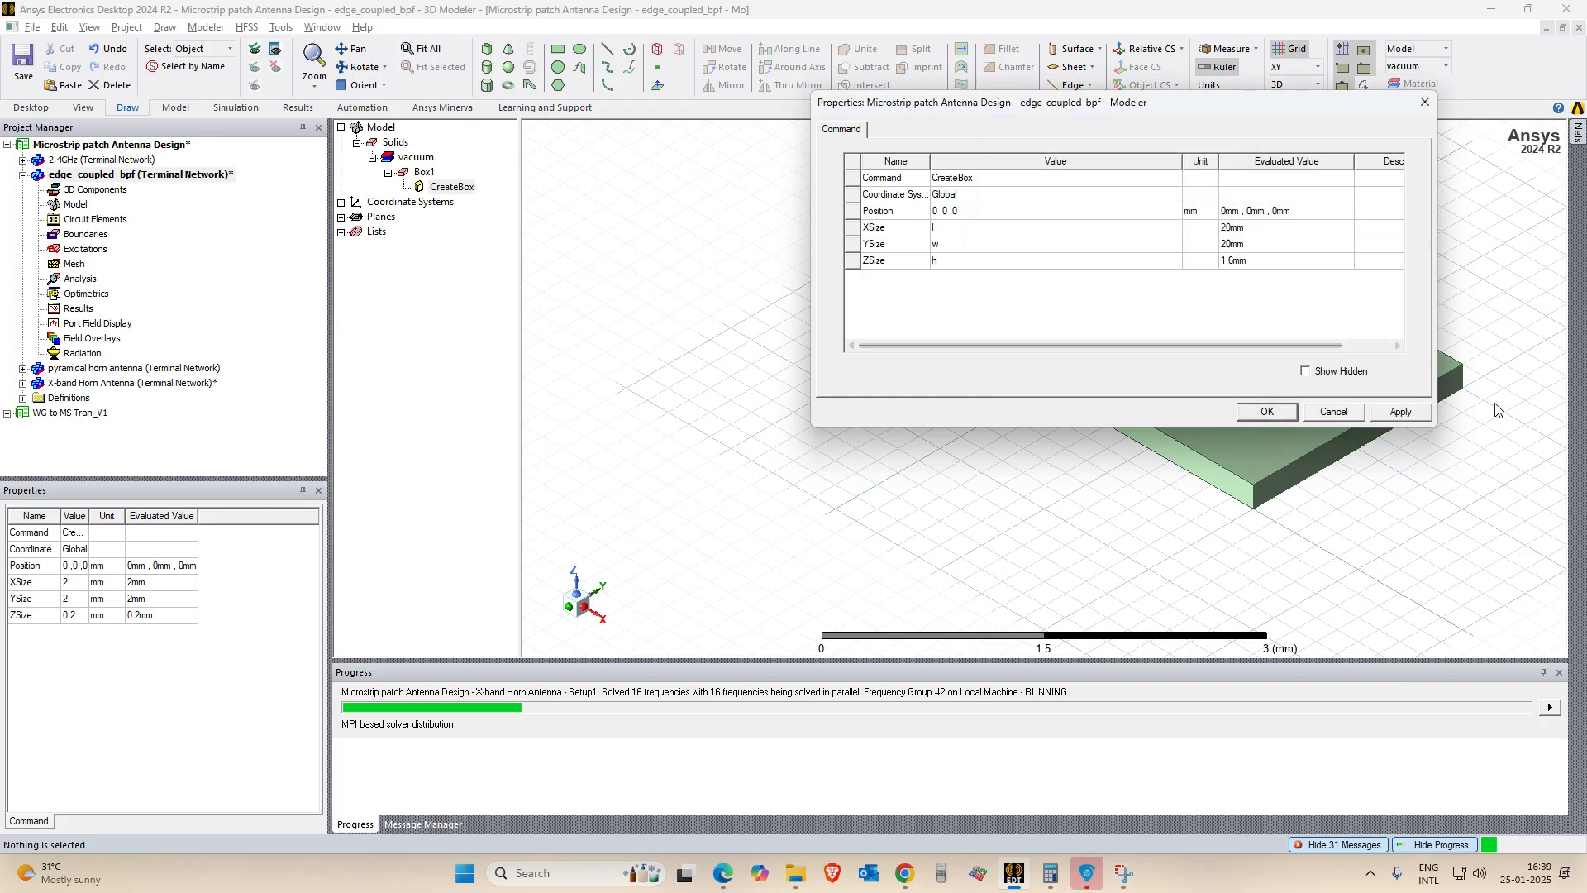
pyautogui.click(1401, 411)
pyautogui.click(1266, 411)
pyautogui.click(948, 548)
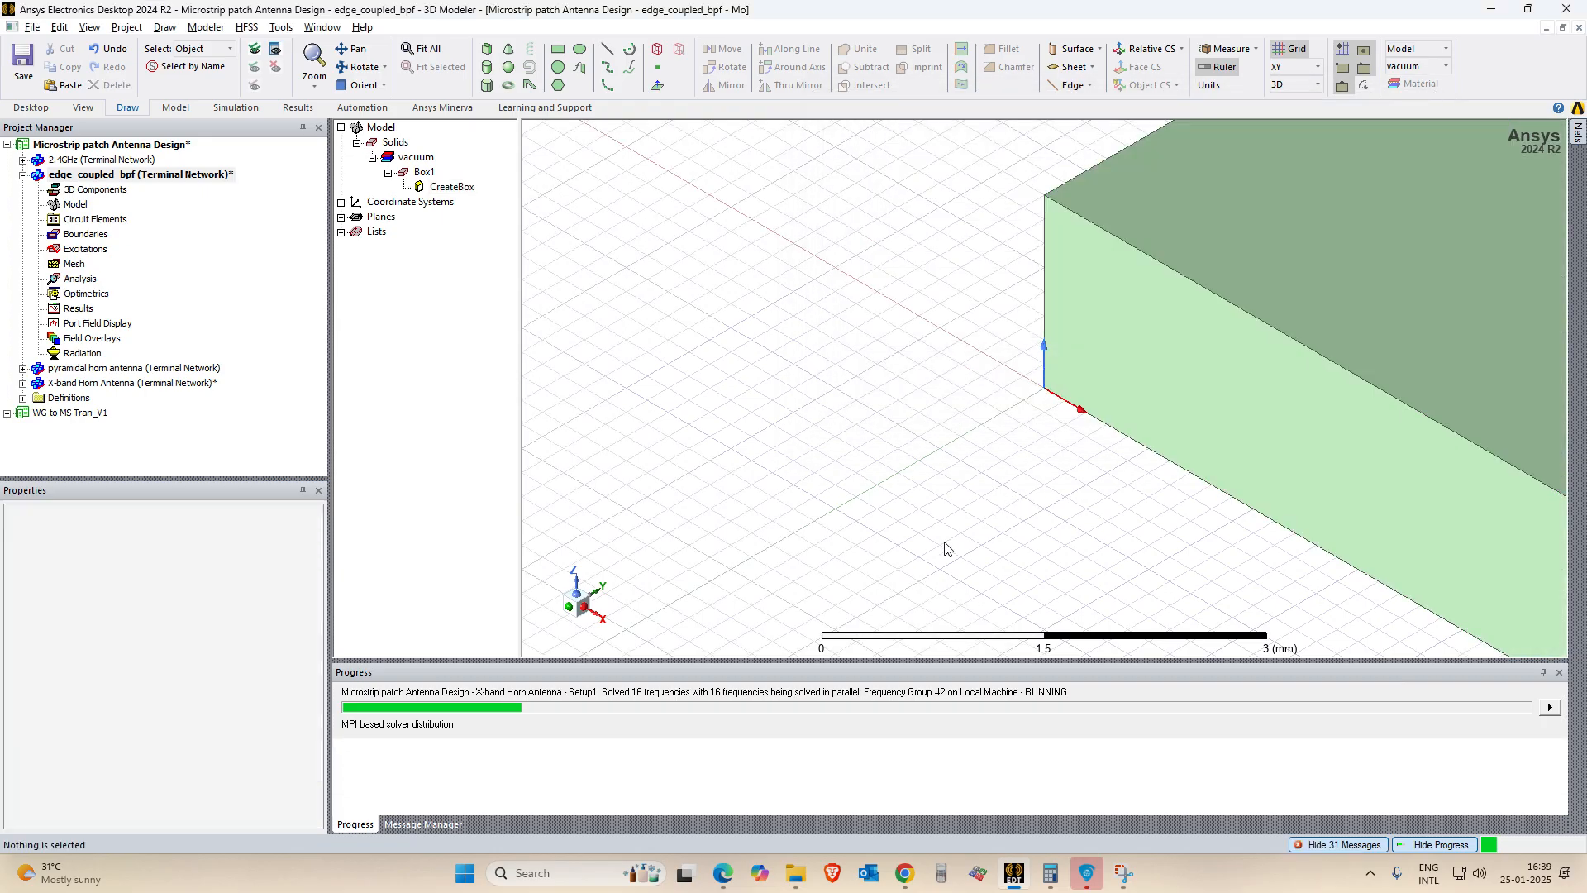
pyautogui.hotkey('ctrl', 'd')
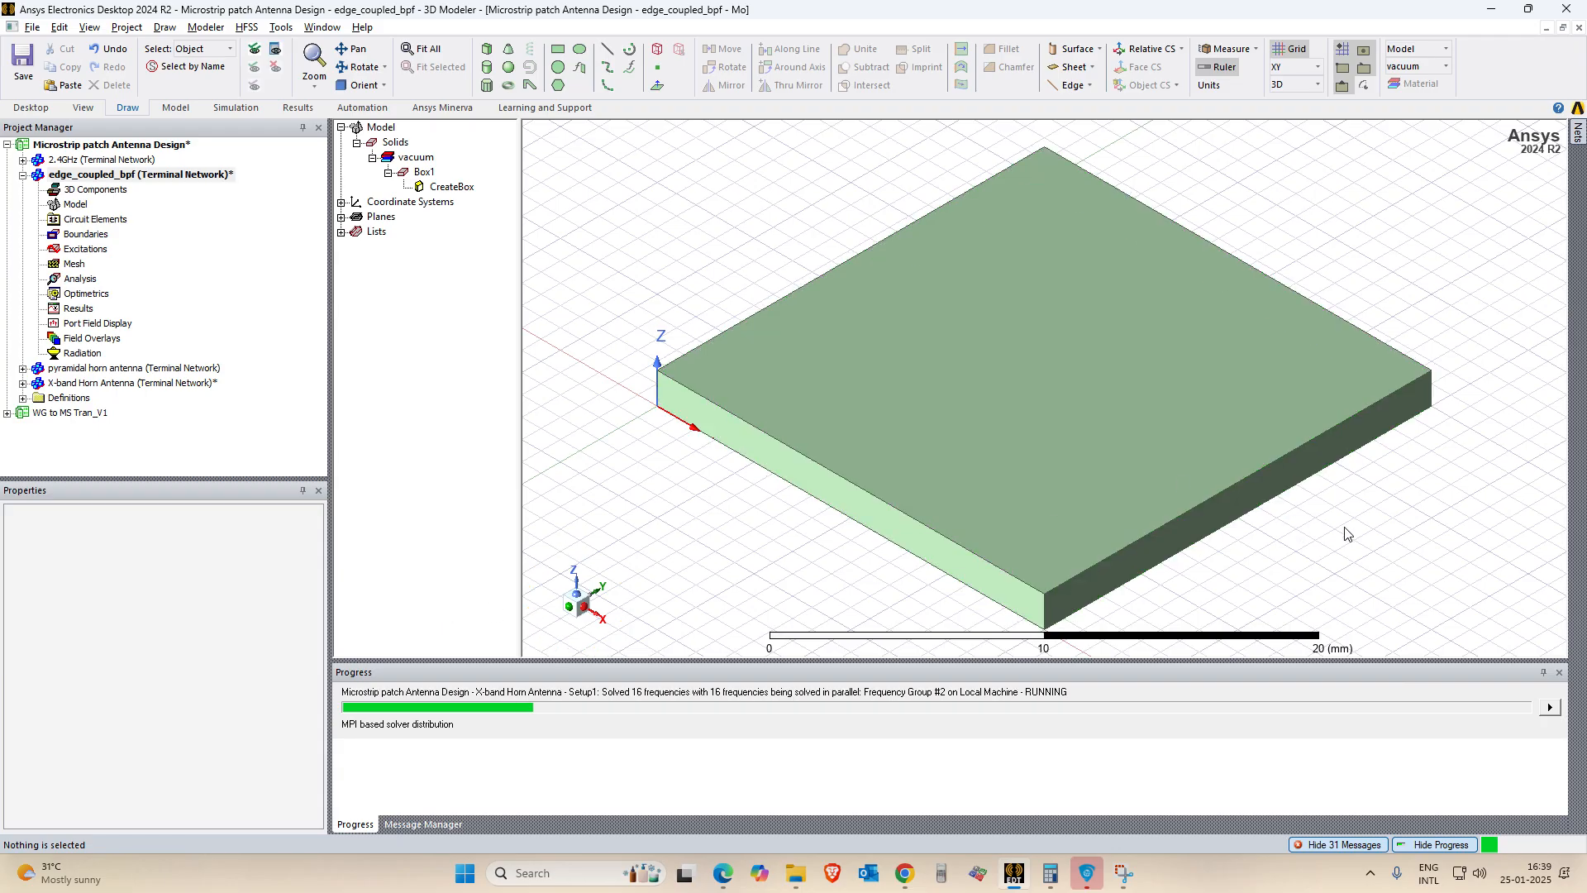
# Show the box in the Top (-Z) orientation, fitted to the view.
pyautogui.click(383, 85)
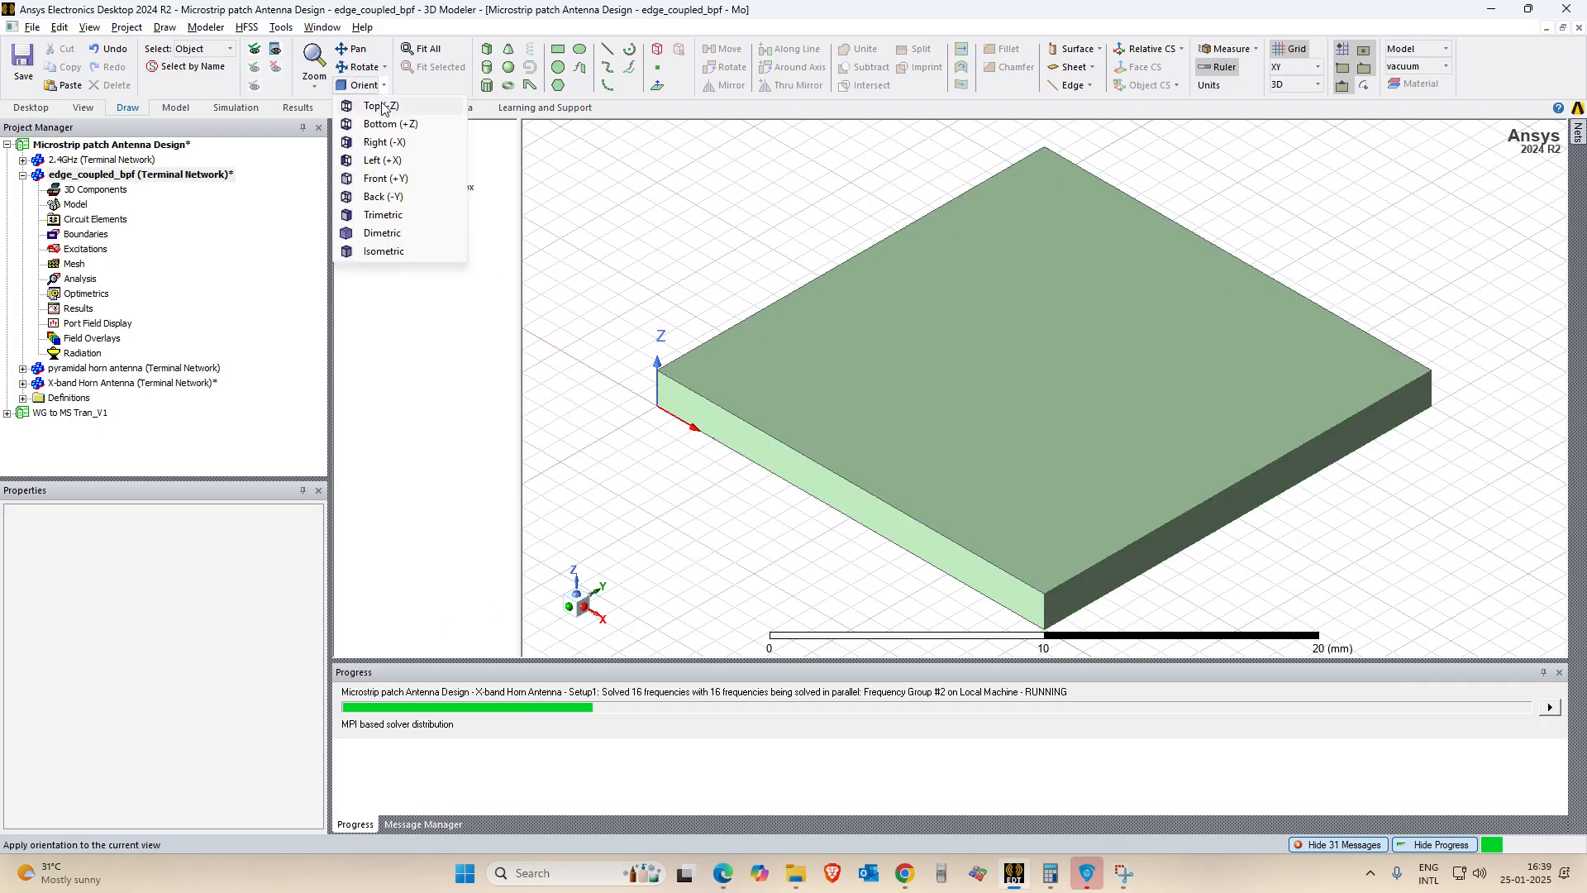
pyautogui.click(372, 102)
pyautogui.scroll(-3, 1299, 365)
pyautogui.click(1364, 430)
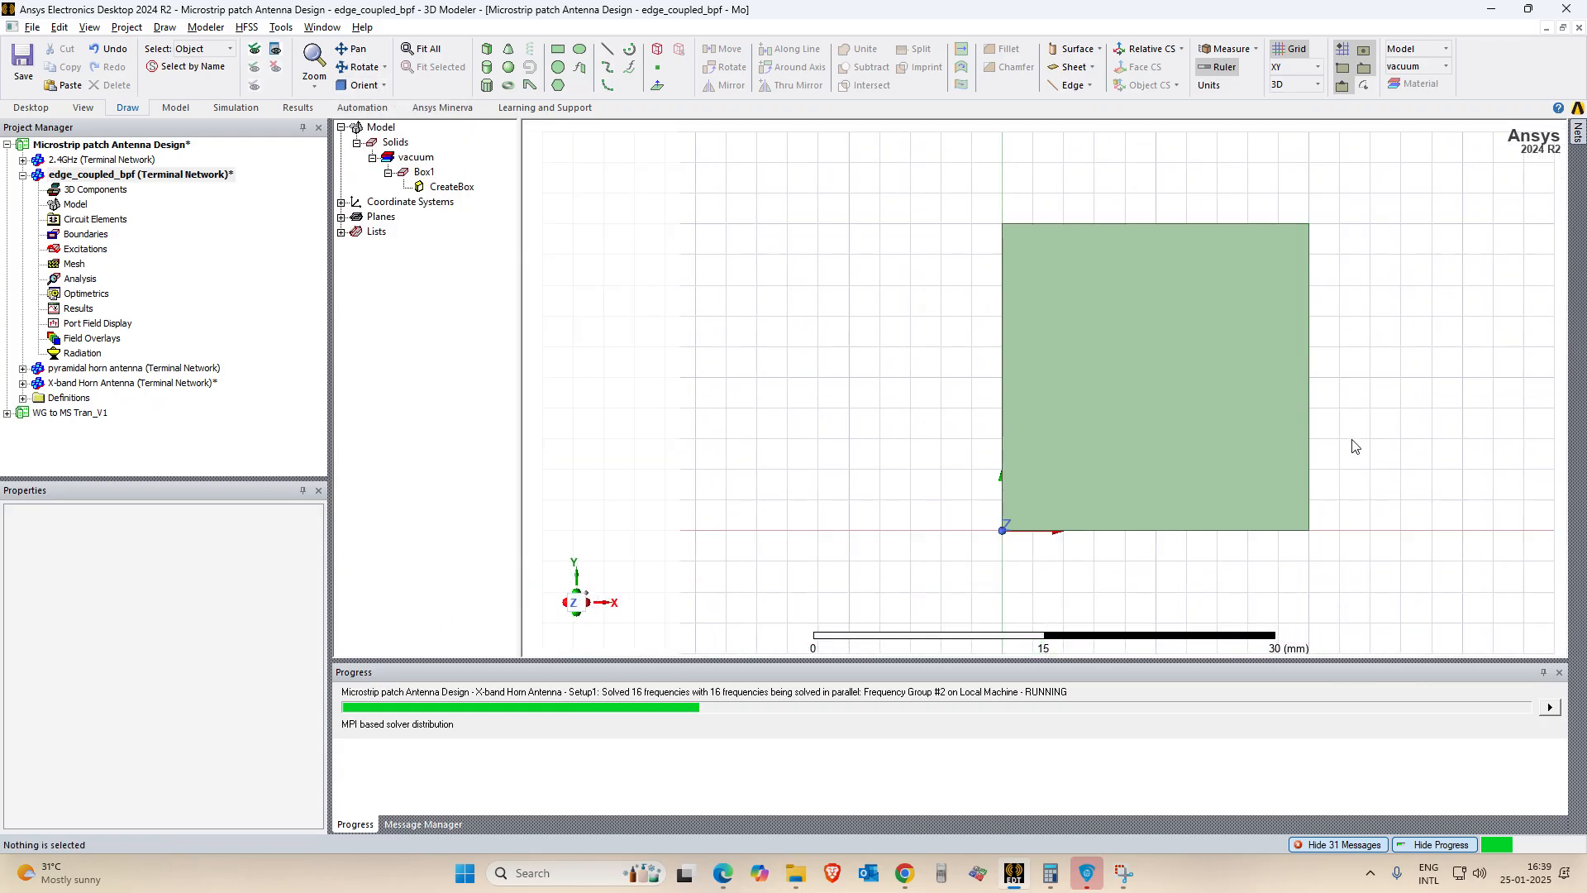
pyautogui.hotkey('ctrl', 'd')
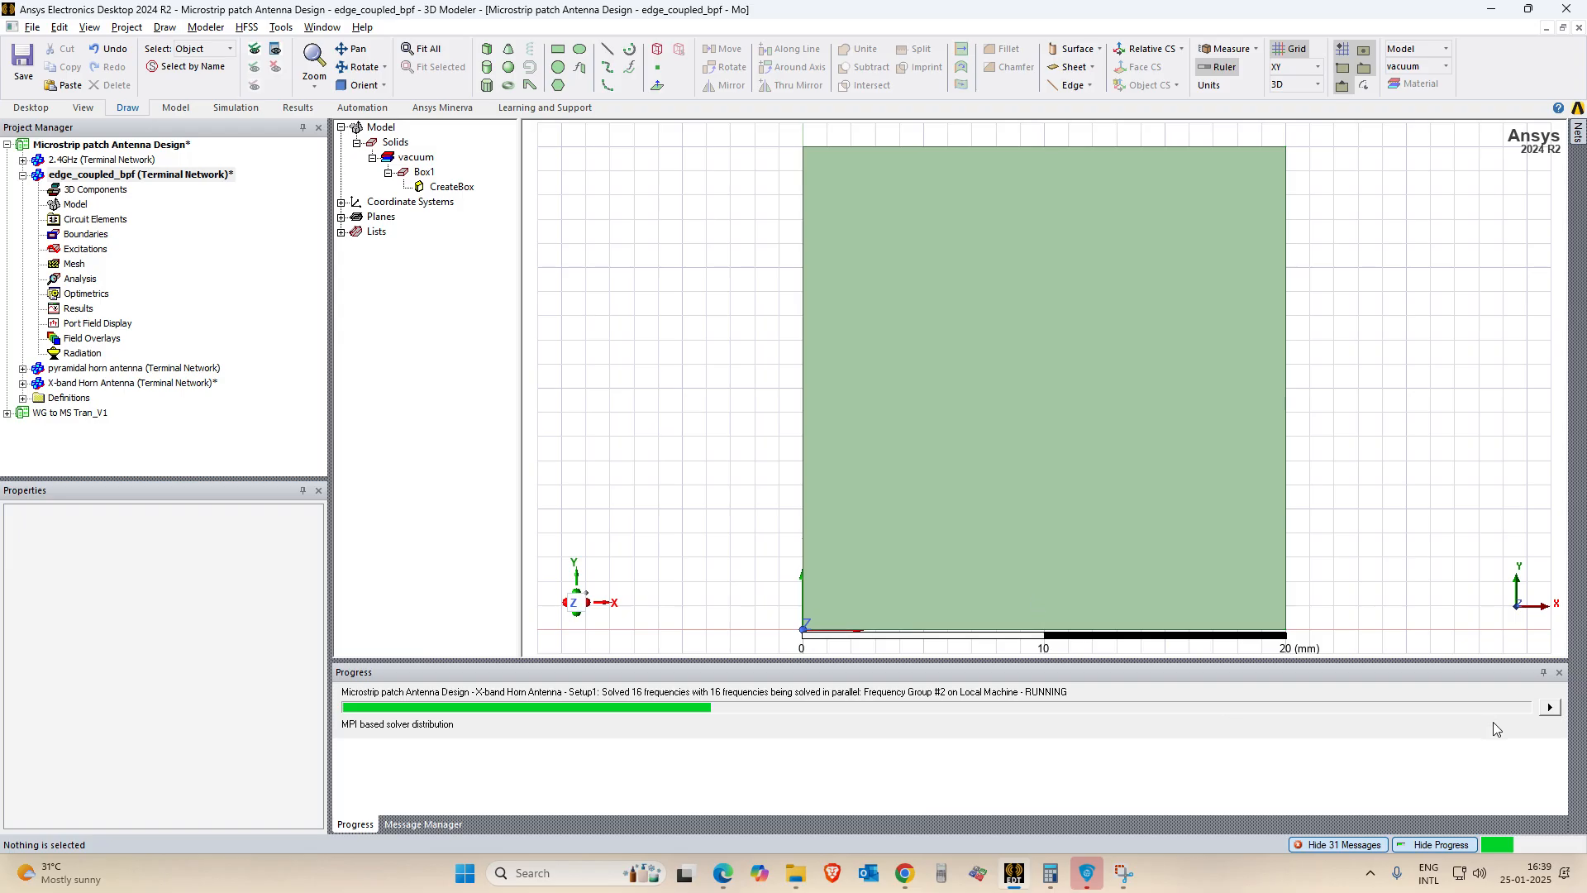
pyautogui.click(559, 50)
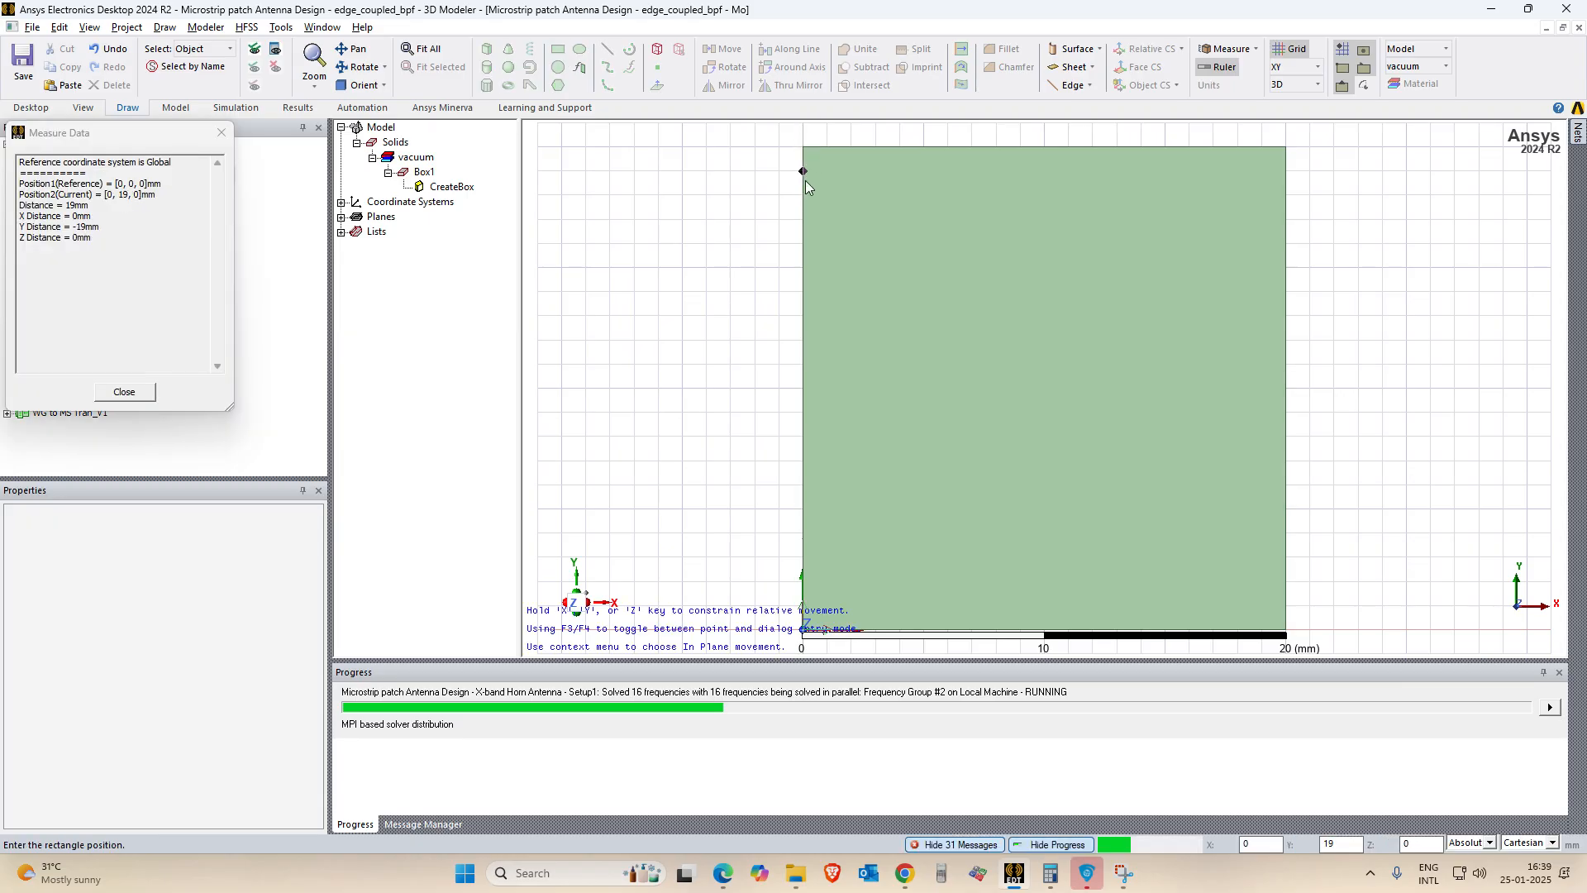
pyautogui.hotkey('alt', 'Tab')
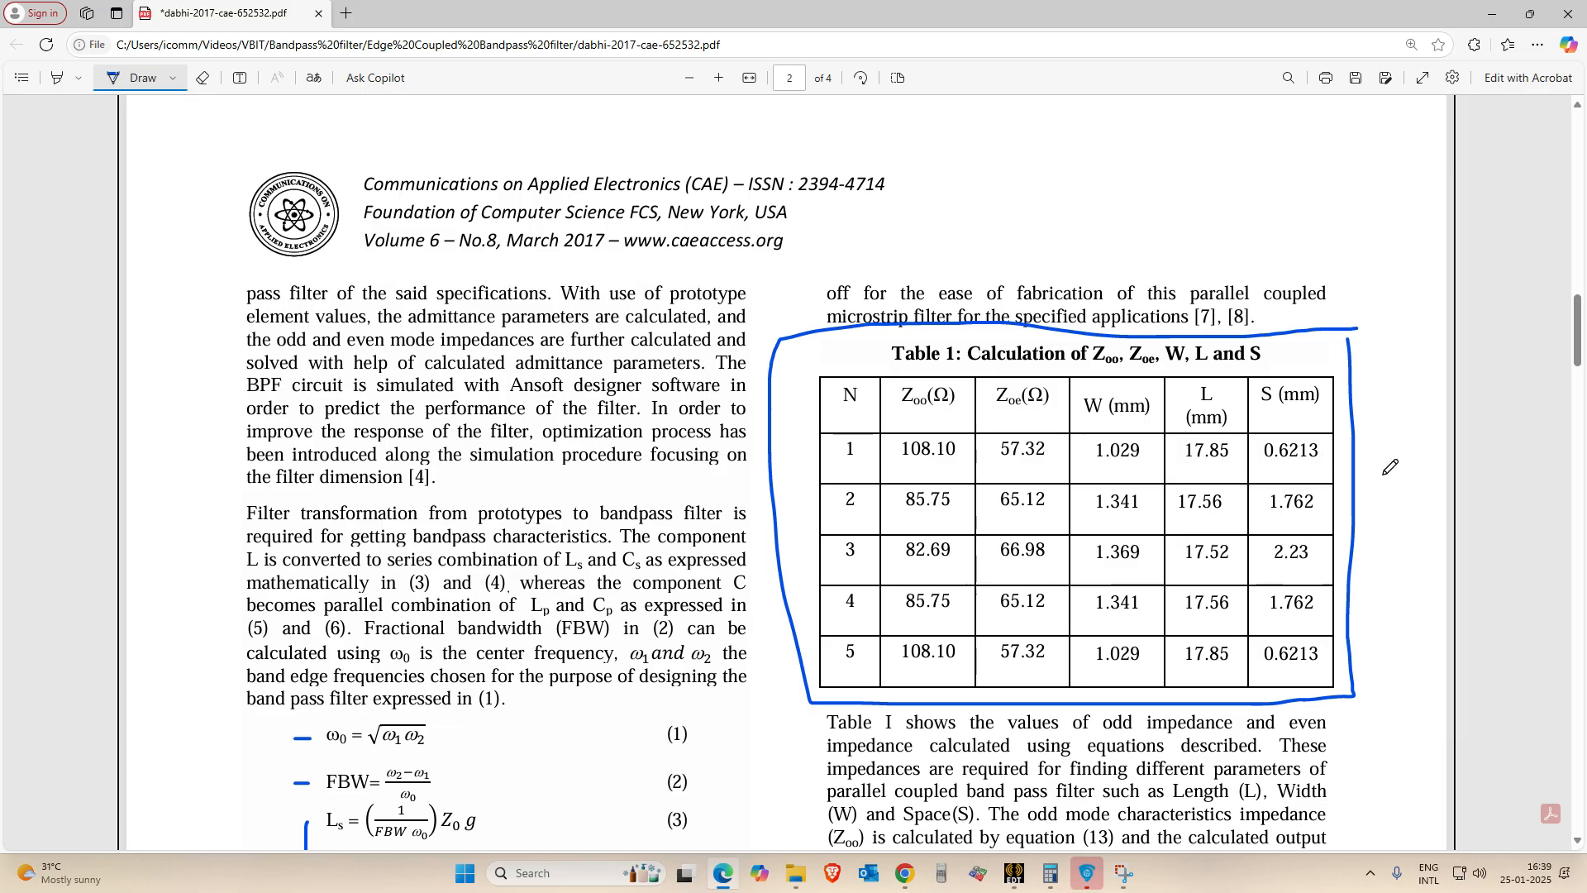
pyautogui.hotkey('alt', 'Tab')
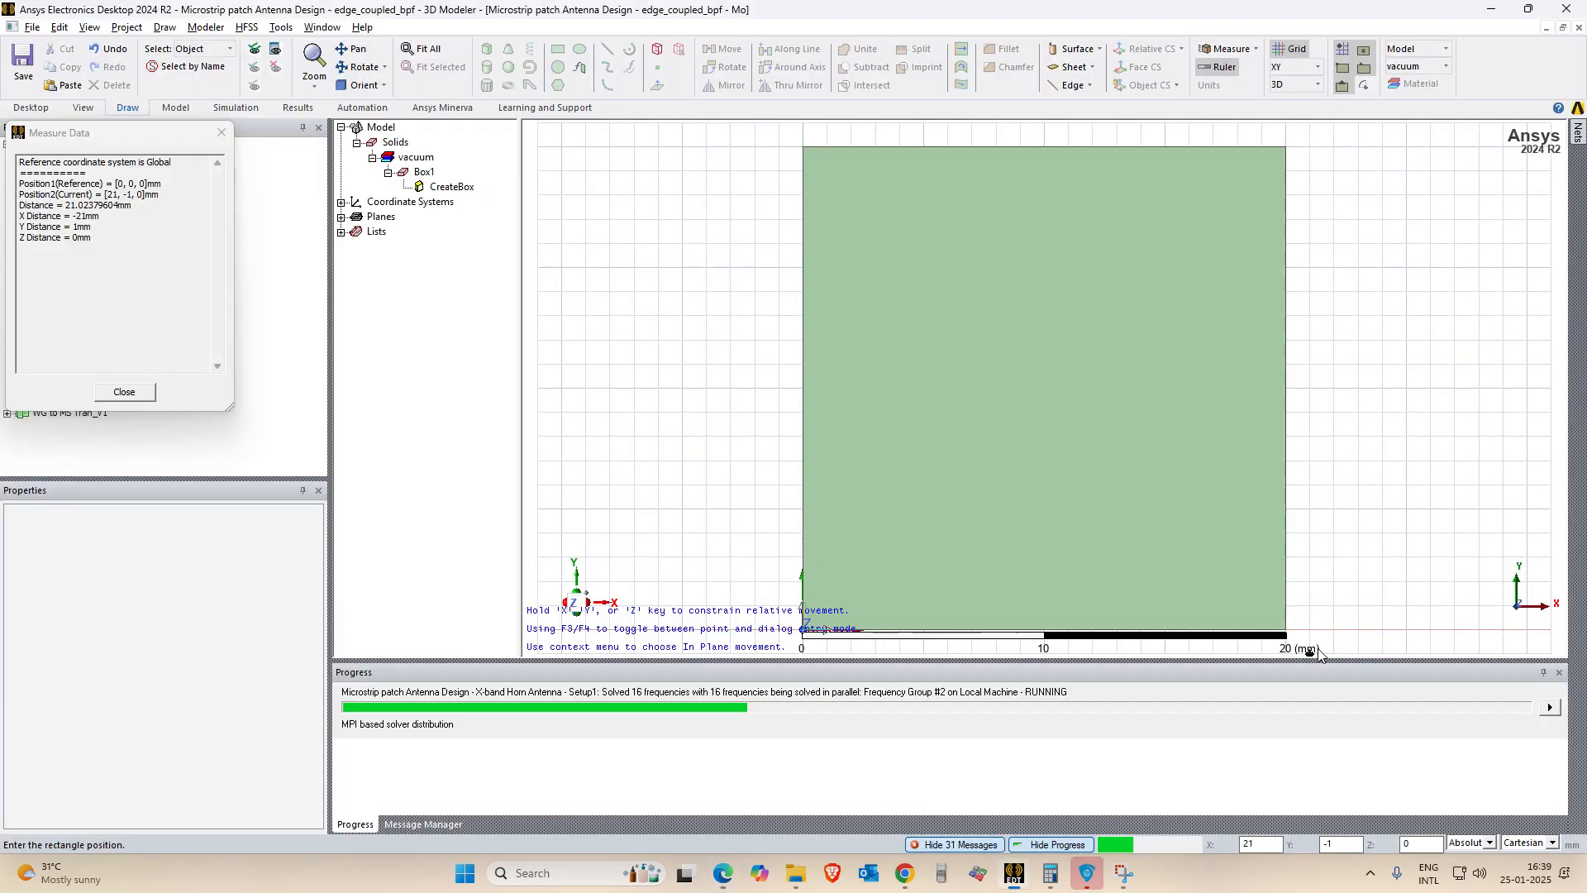
pyautogui.hotkey('alt', 'Tab')
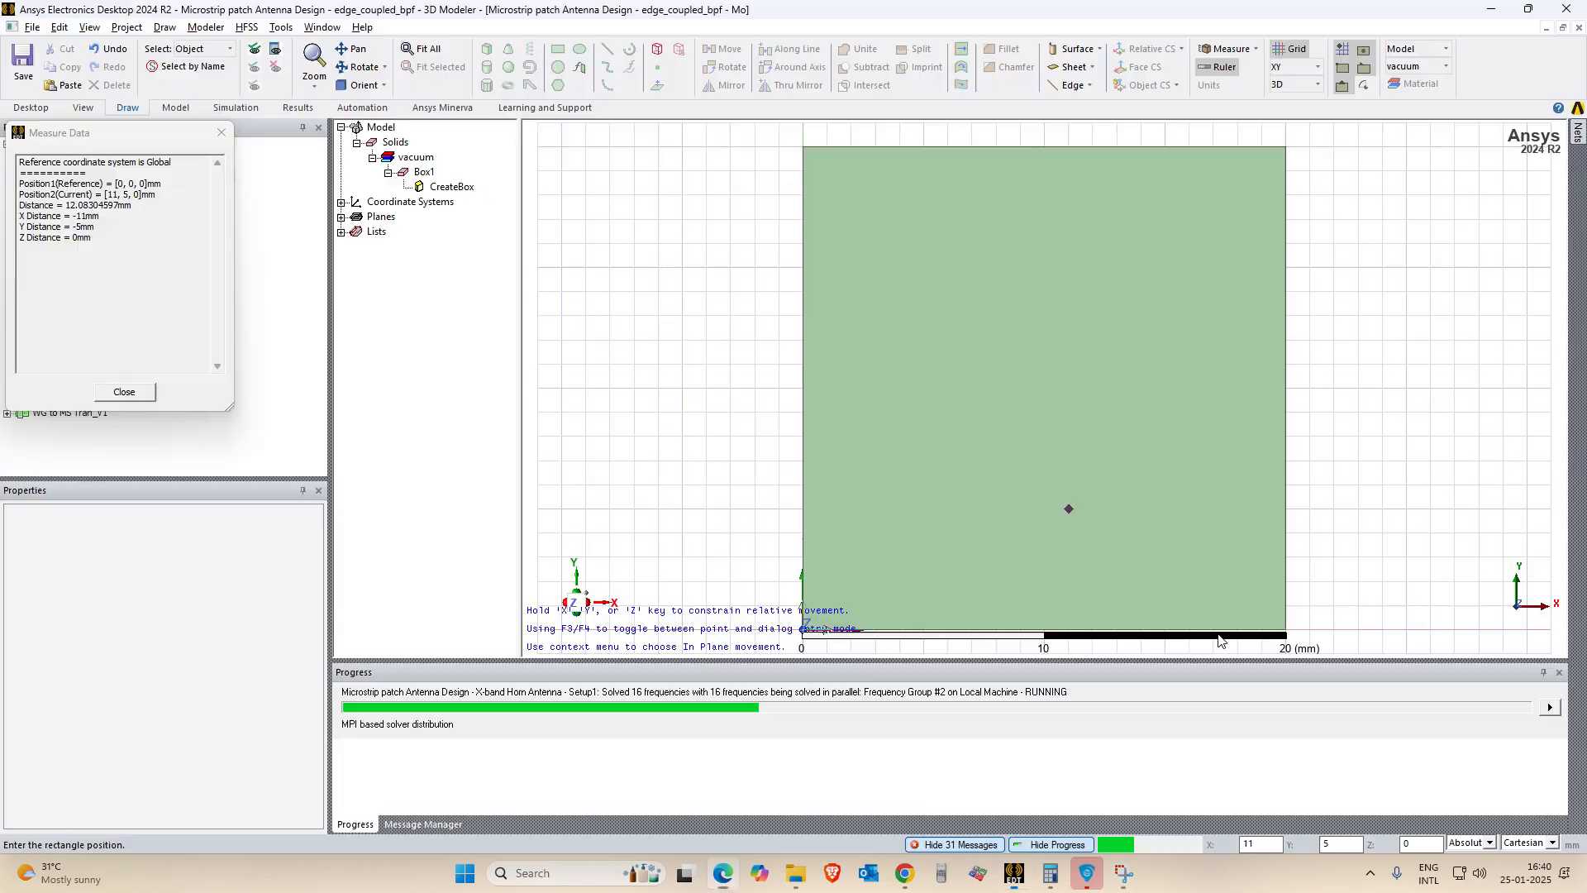
pyautogui.hotkey('alt', 'Tab')
pyautogui.press('Escape')
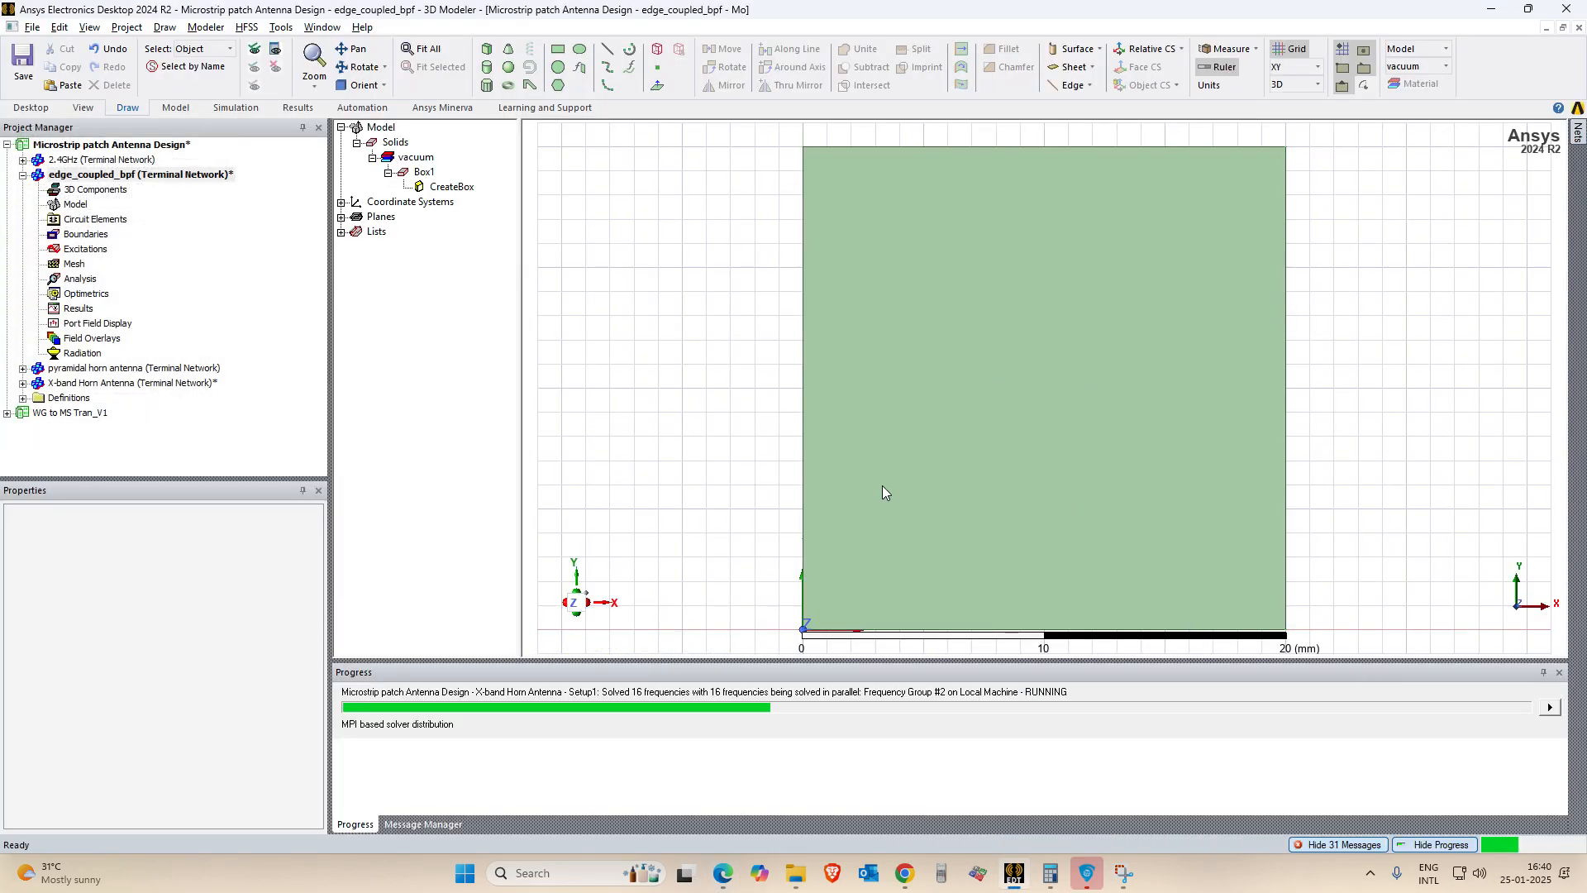
# Set the design variables l to 60 mm and w to 10 mm to resize the box.
pyautogui.click(169, 176)
pyautogui.click(78, 533)
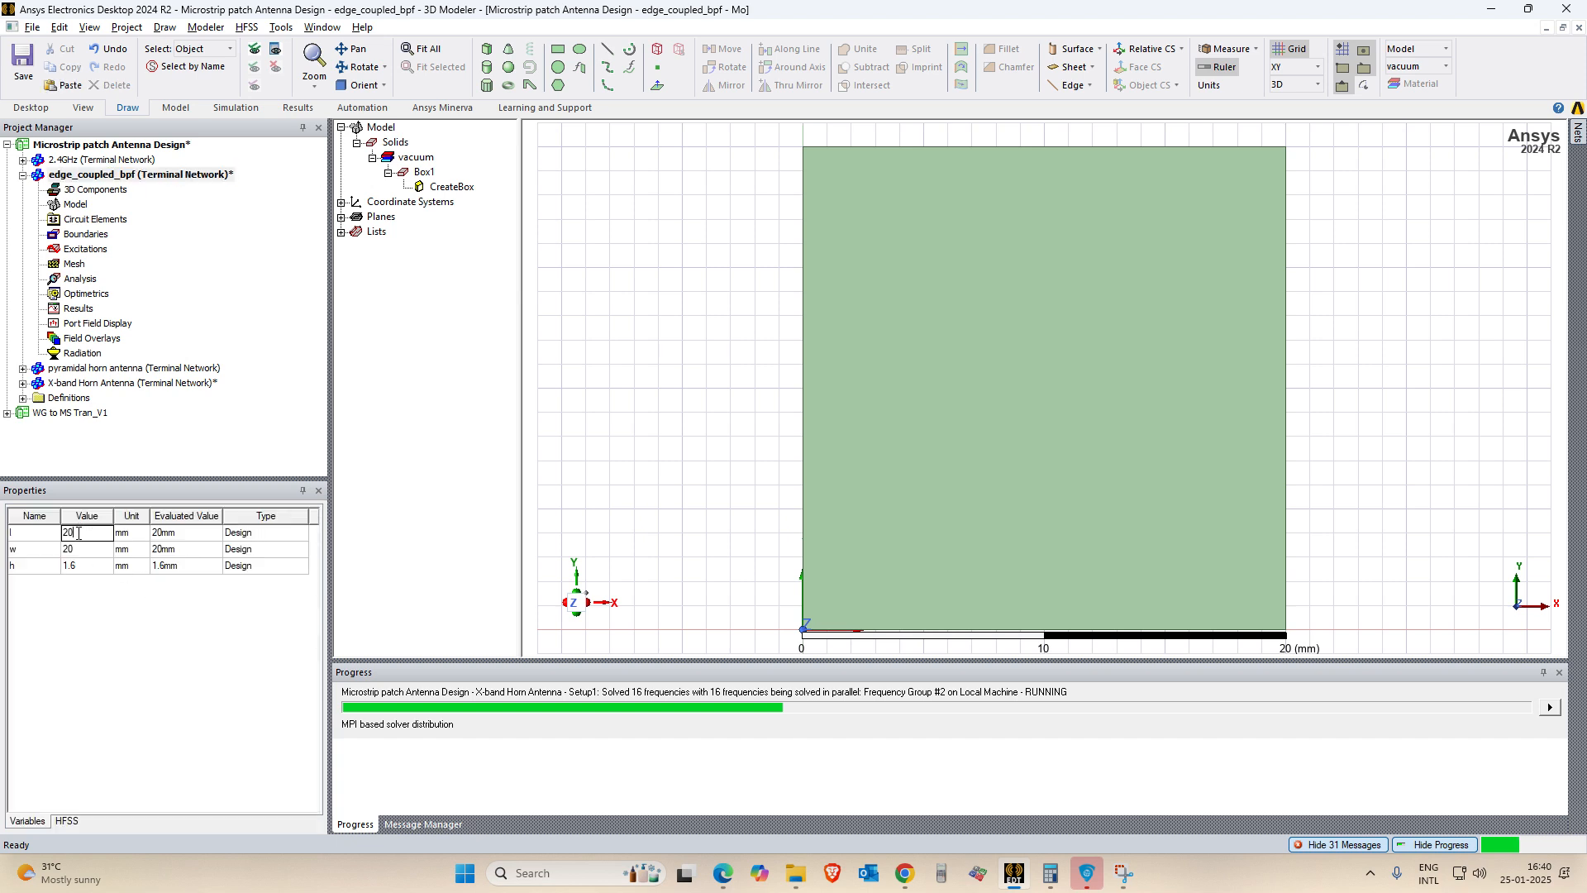
pyautogui.write('60')
pyautogui.press('Return')
pyautogui.click(79, 550)
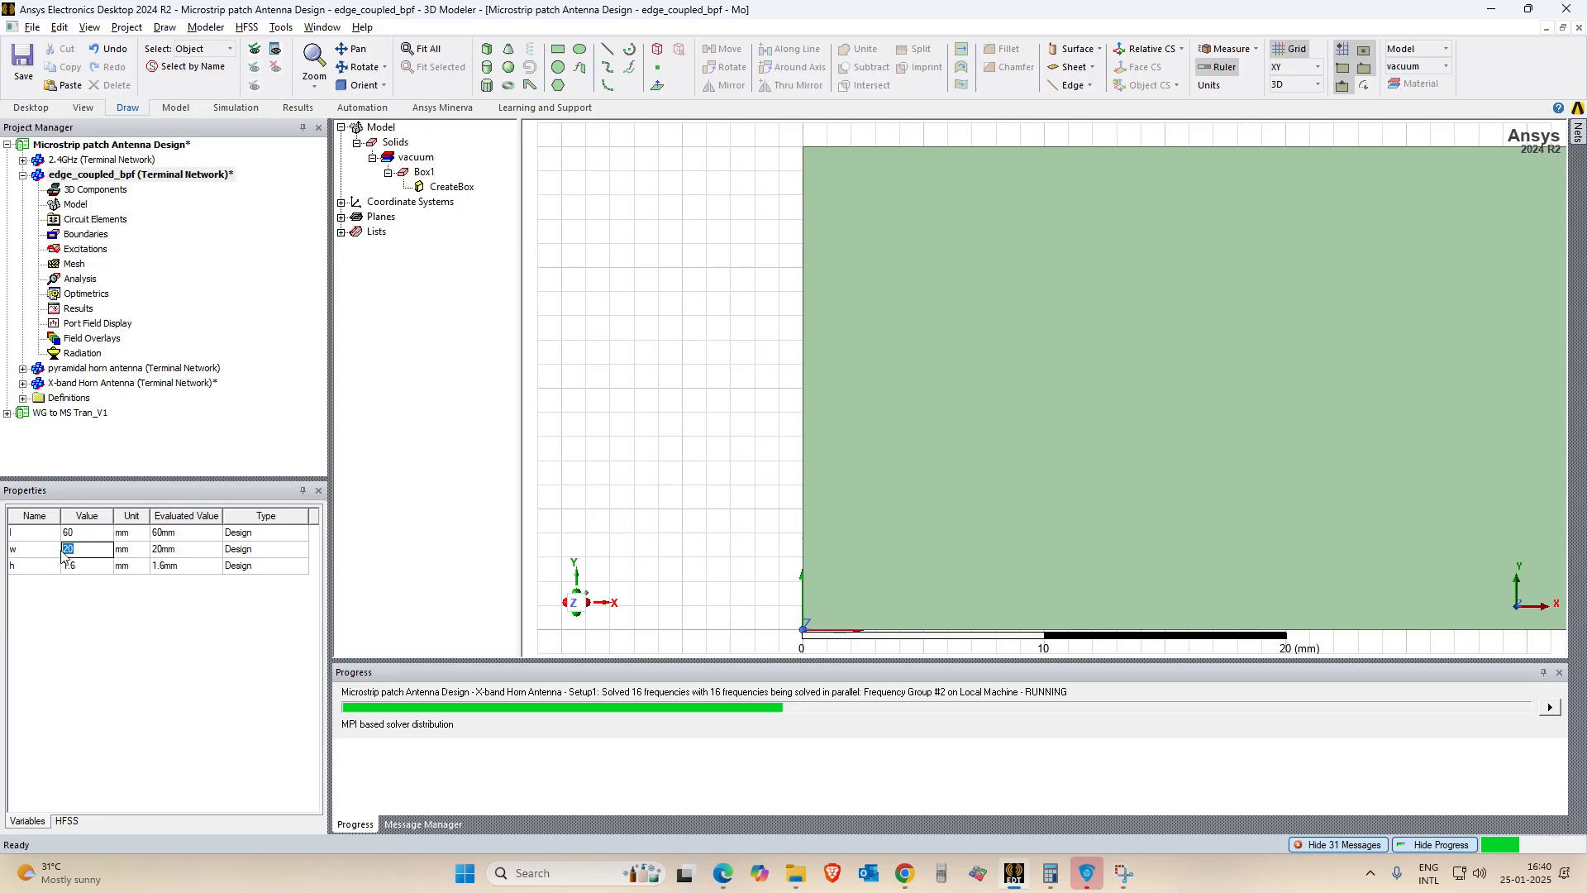
pyautogui.write('10')
pyautogui.press('Return')
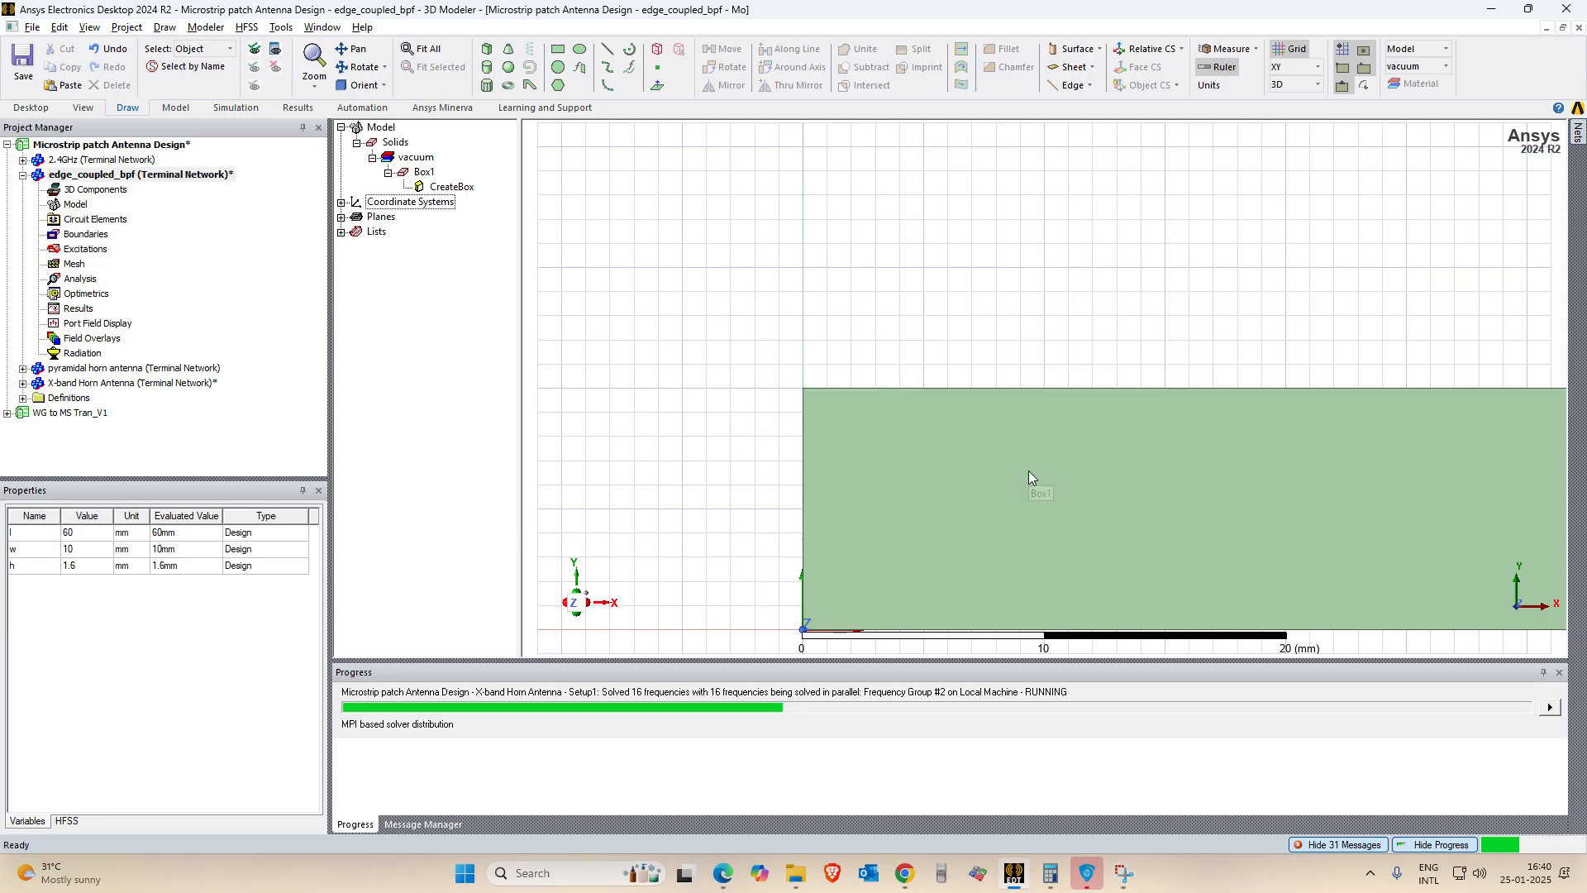
pyautogui.hotkey('ctrl', 'd')
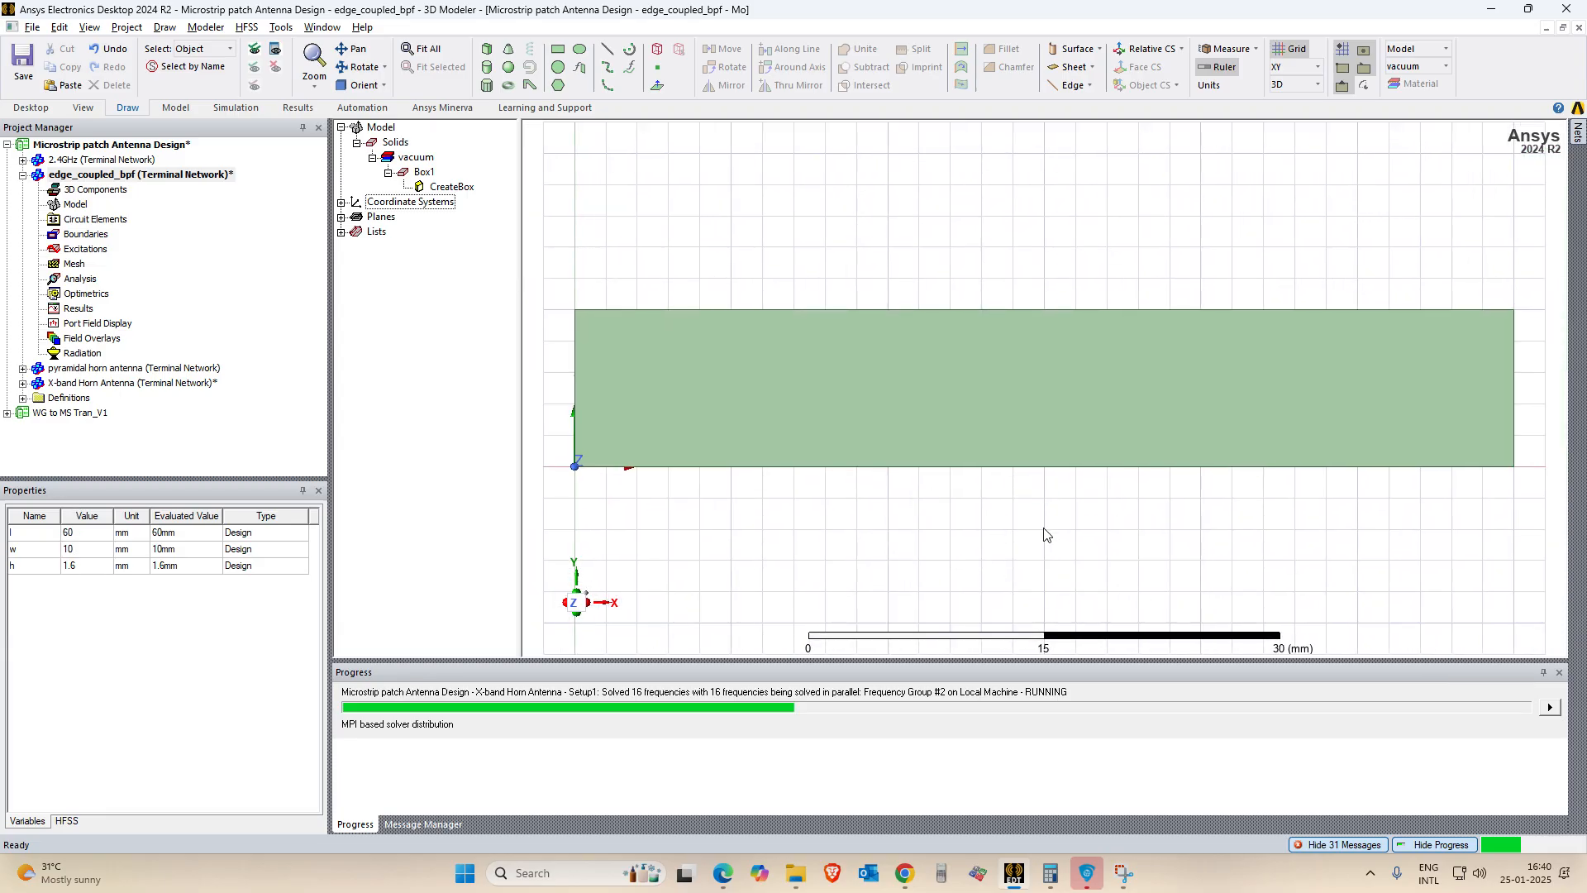
pyautogui.click(1044, 534)
pyautogui.click(559, 53)
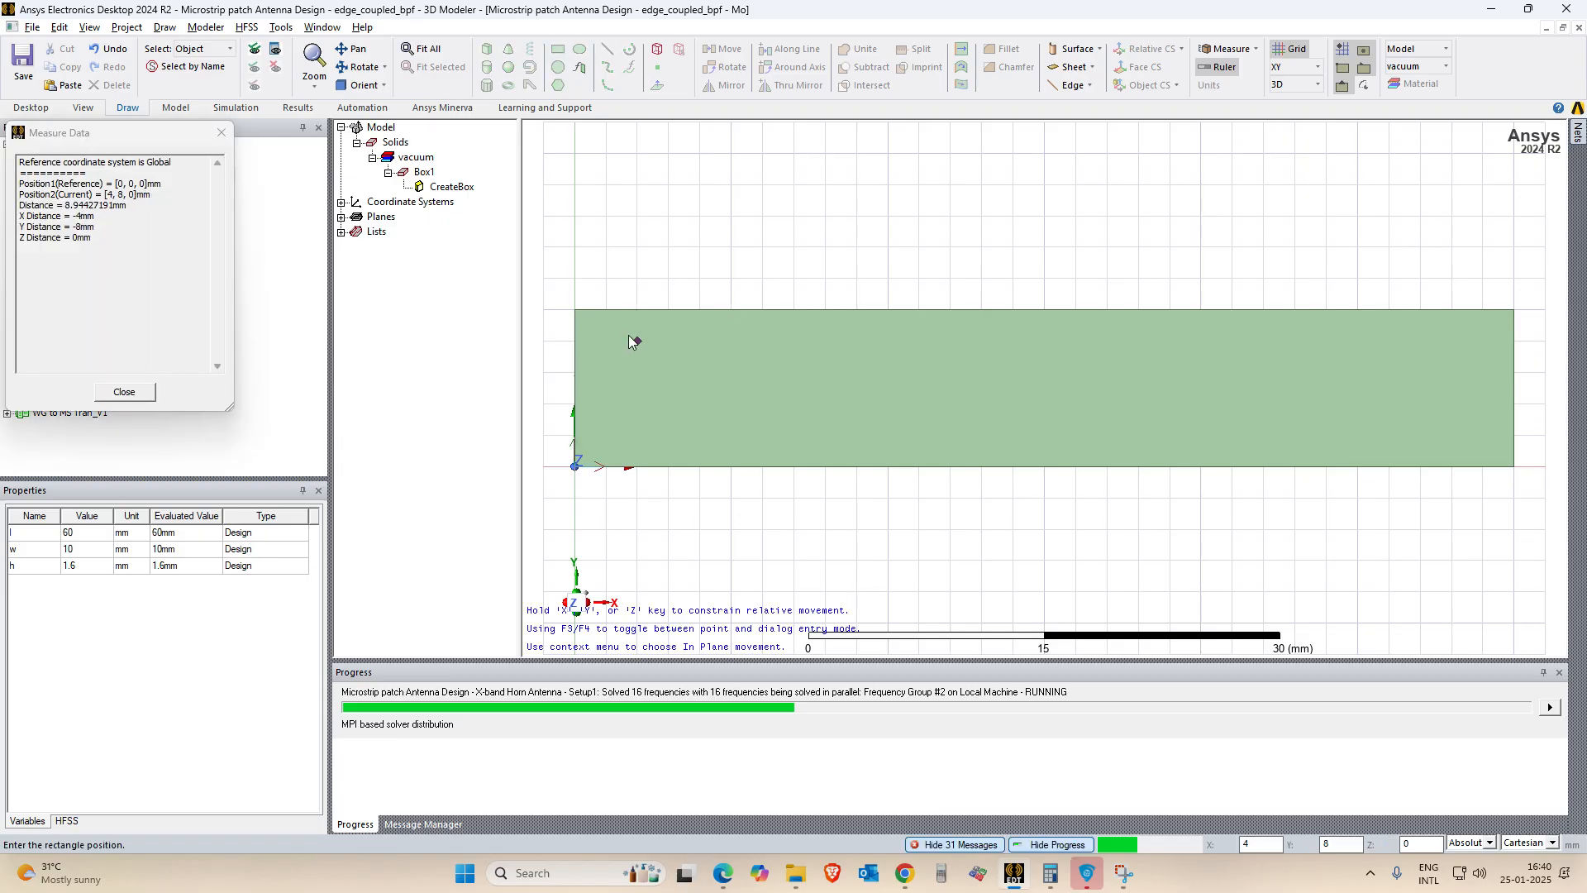
pyautogui.click(576, 341)
pyautogui.click(791, 384)
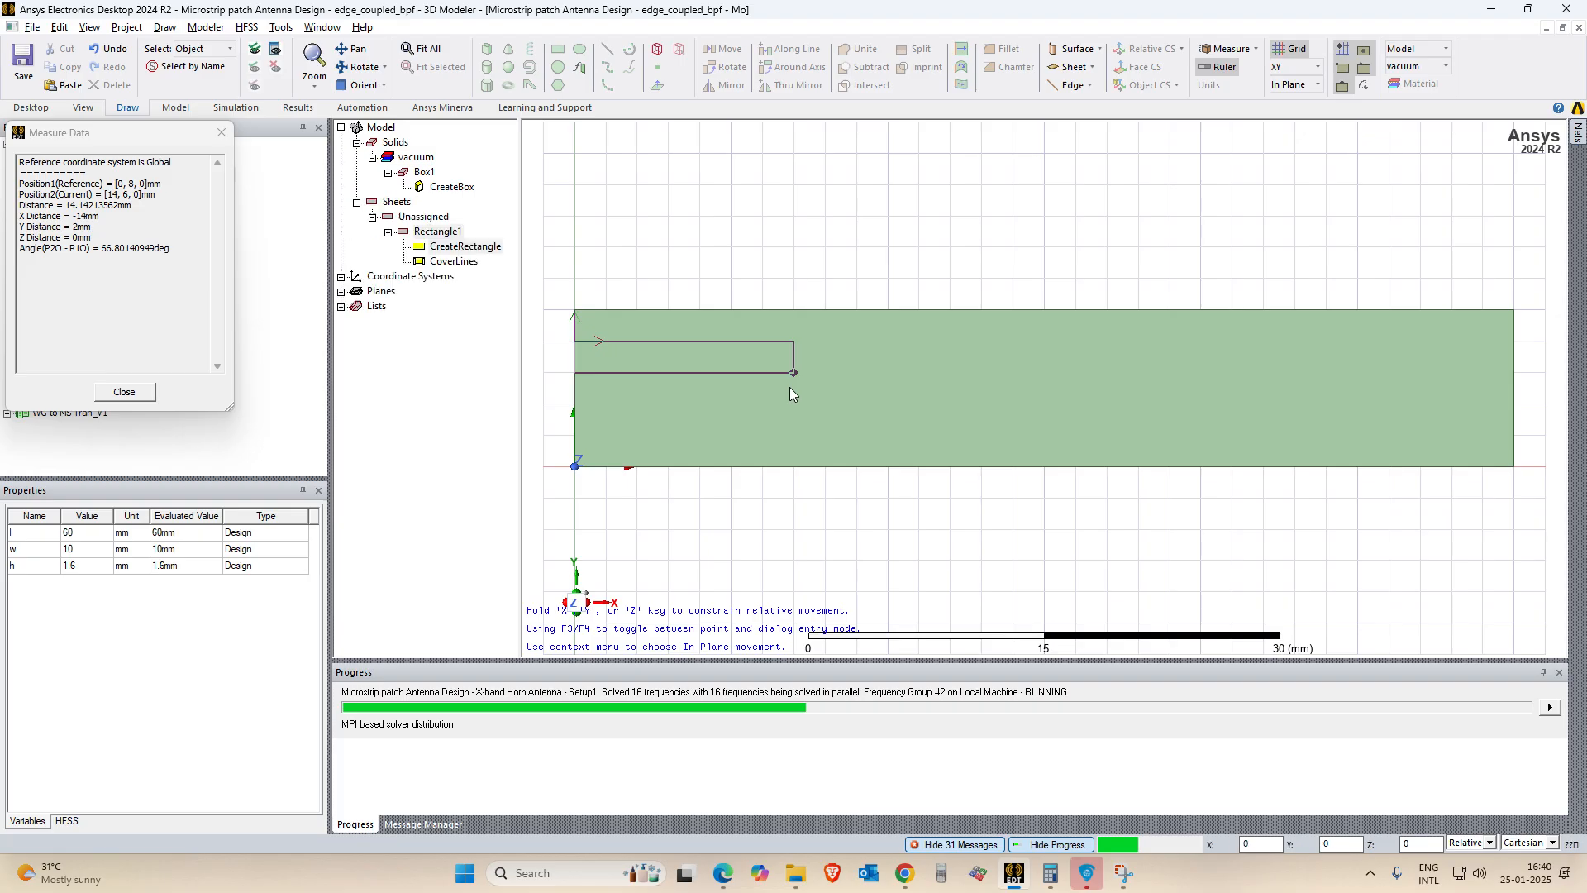
# Switch to the paper and tick the section 1 length of 17.85 mm in Table 1.
pyautogui.hotkey('alt', 'Tab')
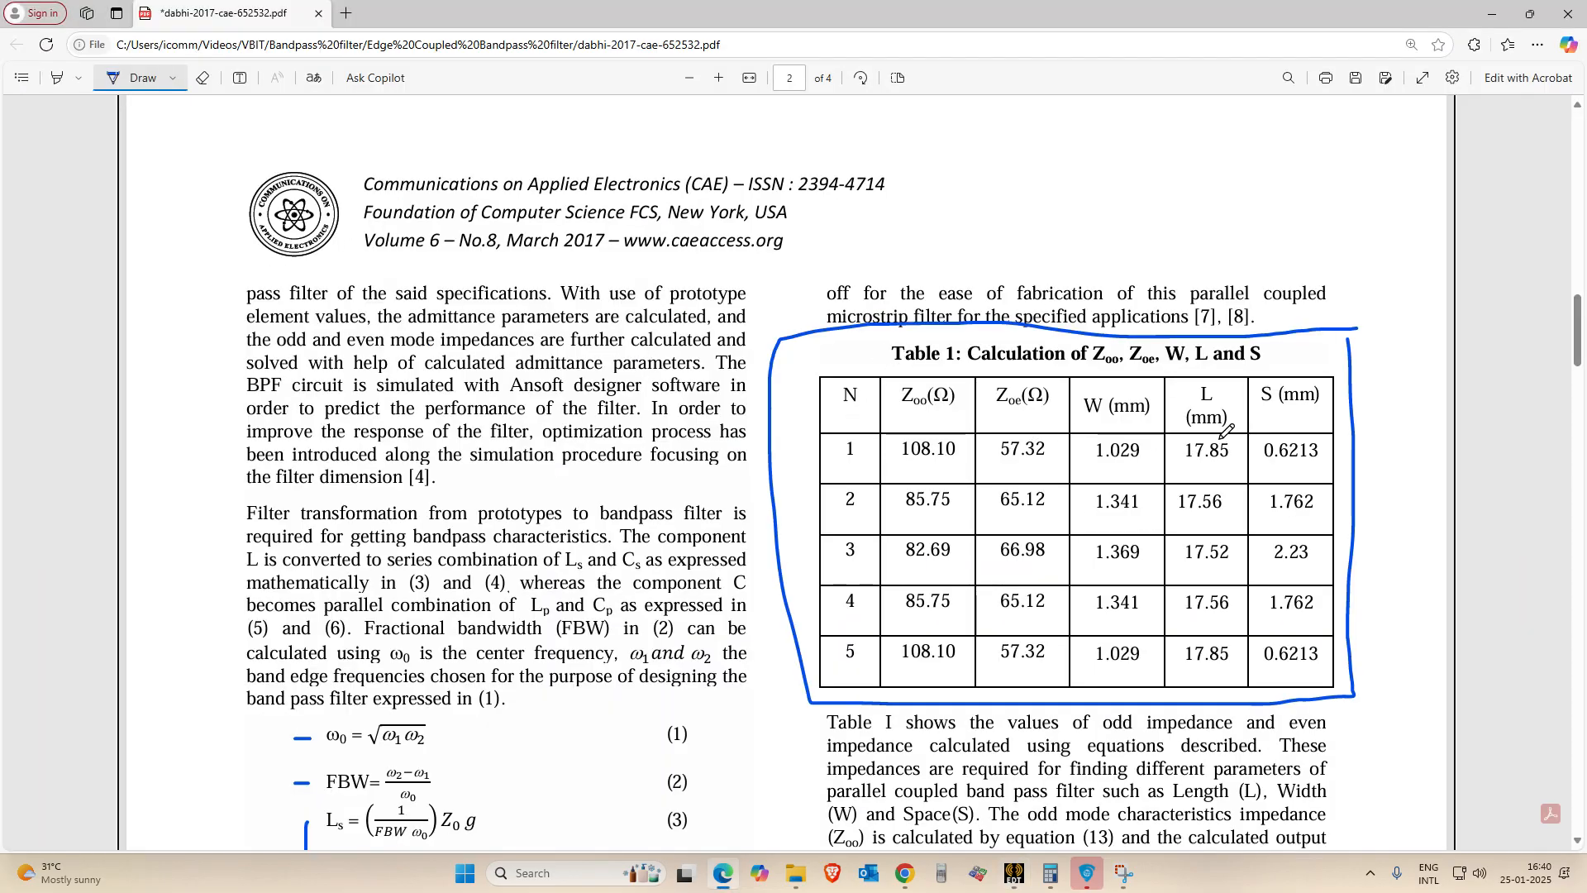
pyautogui.moveTo(1220, 439); pyautogui.dragTo(1243, 430)
pyautogui.hotkey('alt', 'Tab')
# Undo the trial rectangle and the last change of the substrate width variable w.
pyautogui.click(459, 248)
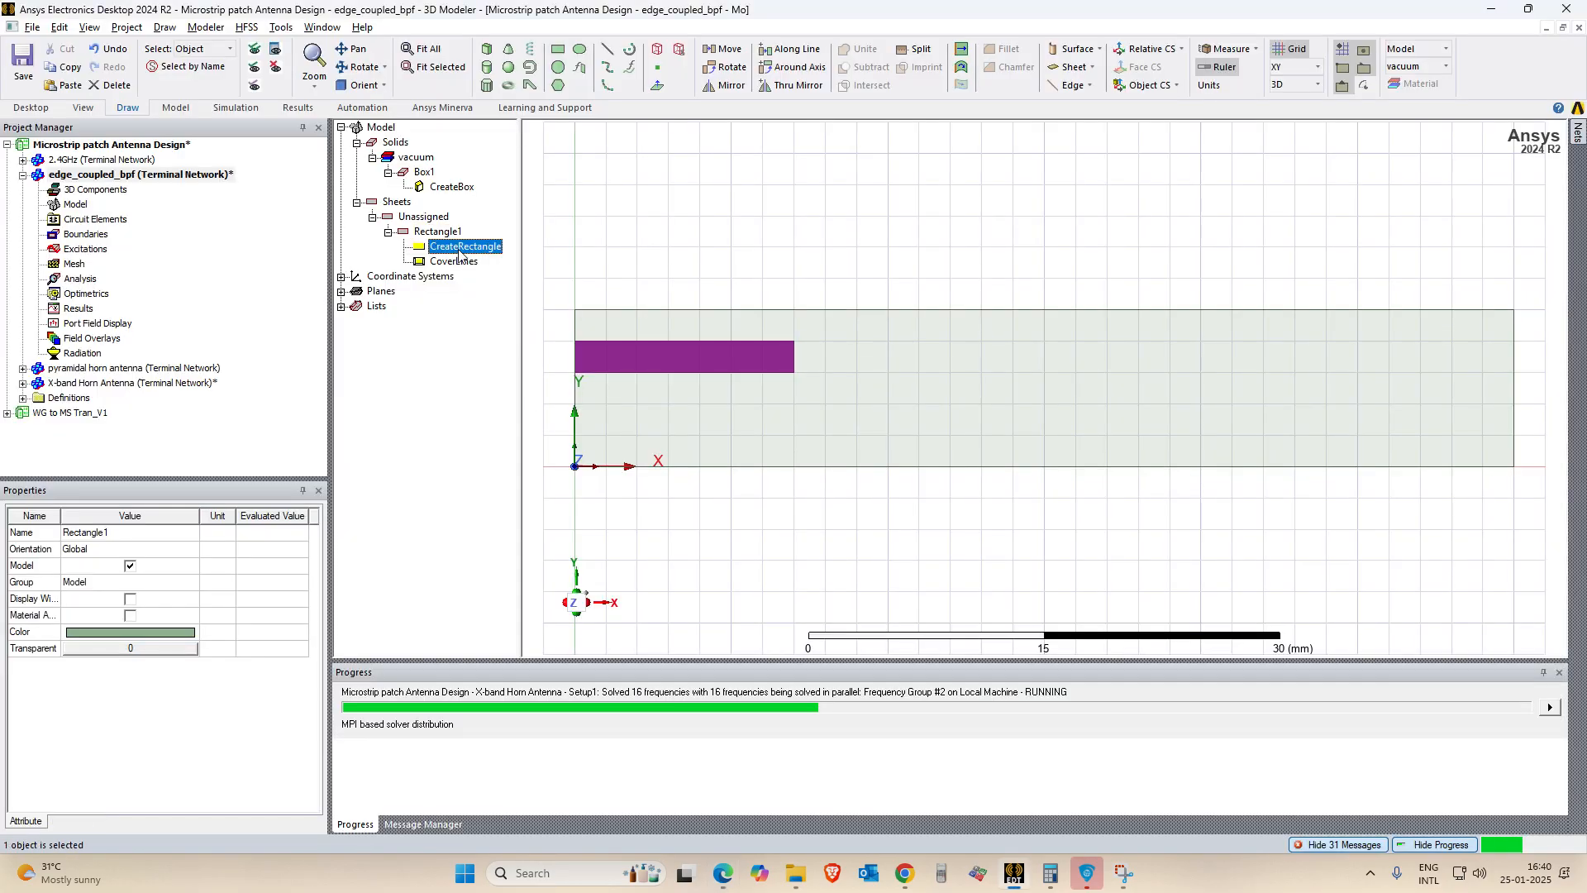
pyautogui.doubleClick(459, 250)
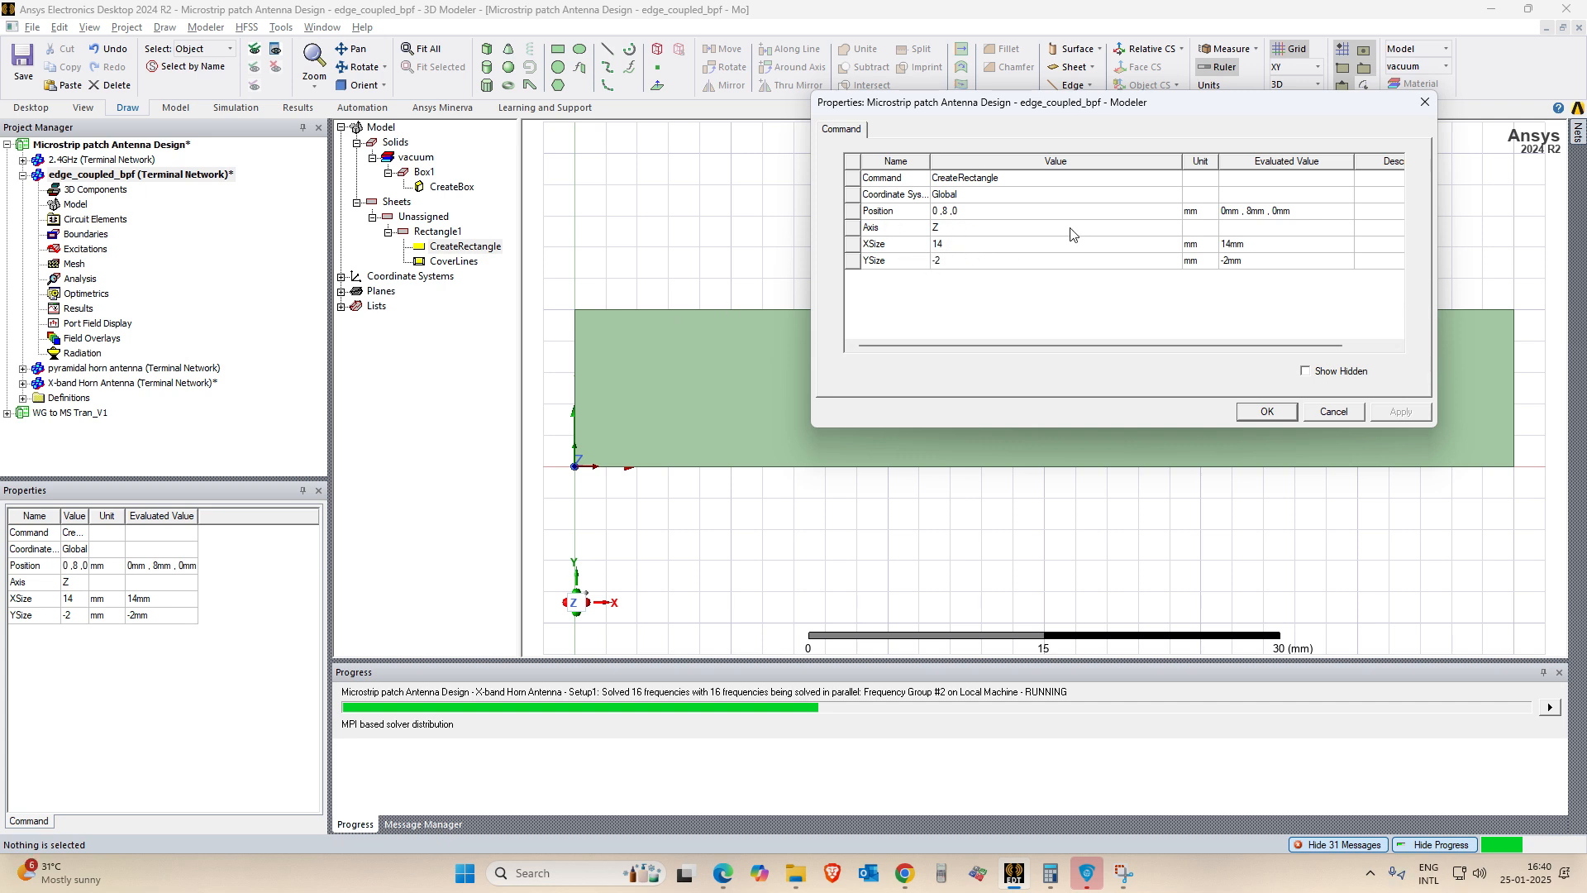
pyautogui.click(1425, 102)
pyautogui.hotkey('ctrl', 'z')
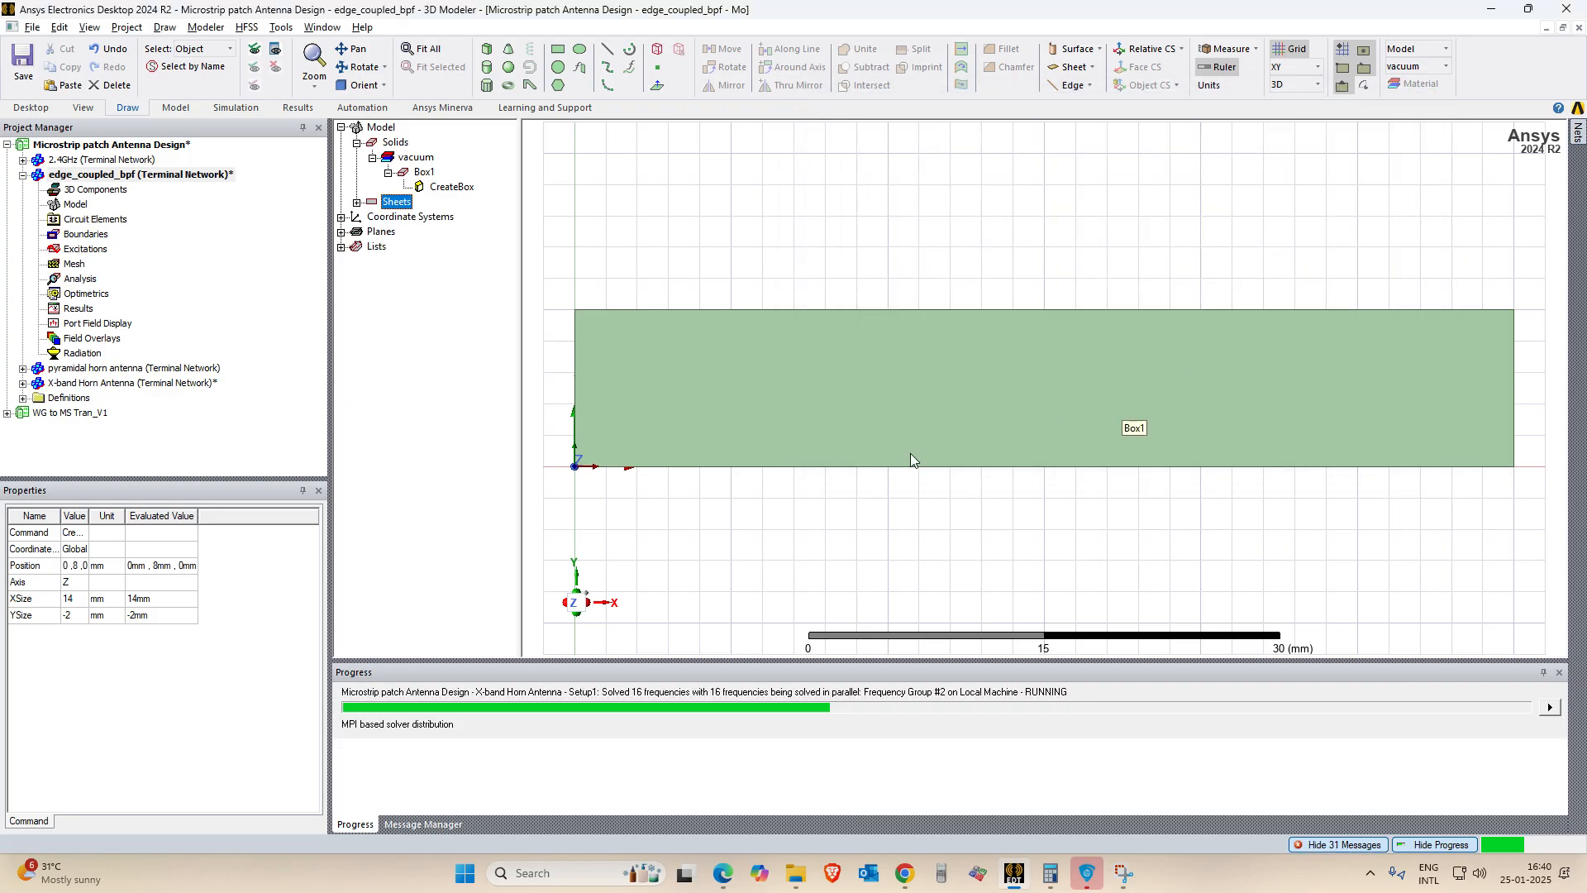
pyautogui.scroll(-1, 711, 478)
pyautogui.scroll(-1, 864, 519)
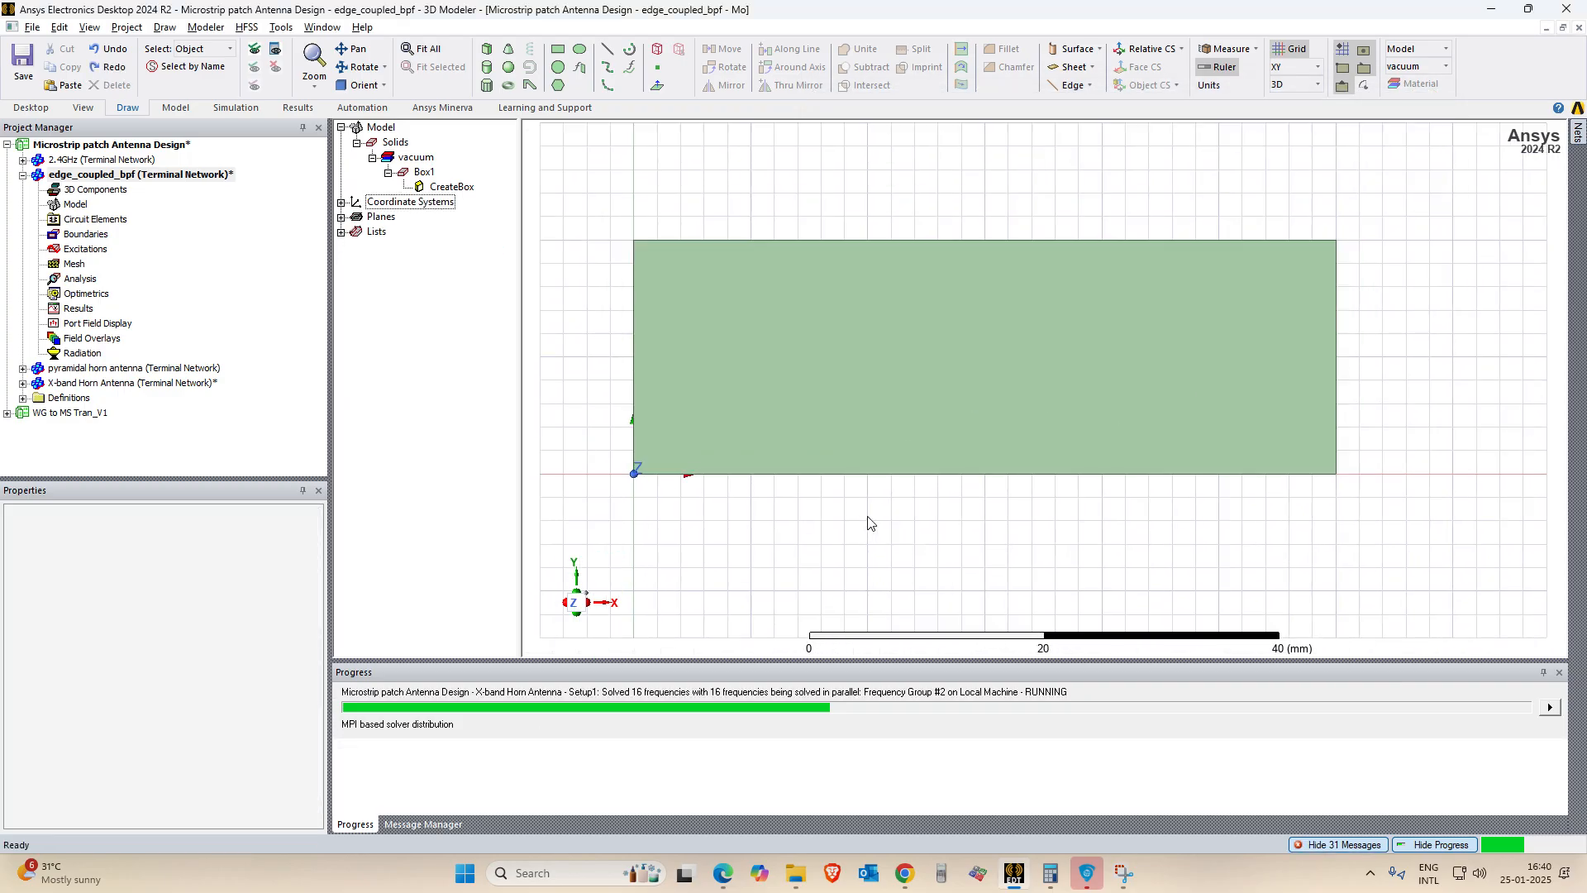
# Draw a rectangle about 12 mm by 4 mm on the substrate, starting from its X = 0 edge at about Y = 18 mm.
pyautogui.click(837, 326)
pyautogui.click(891, 559)
pyautogui.click(558, 48)
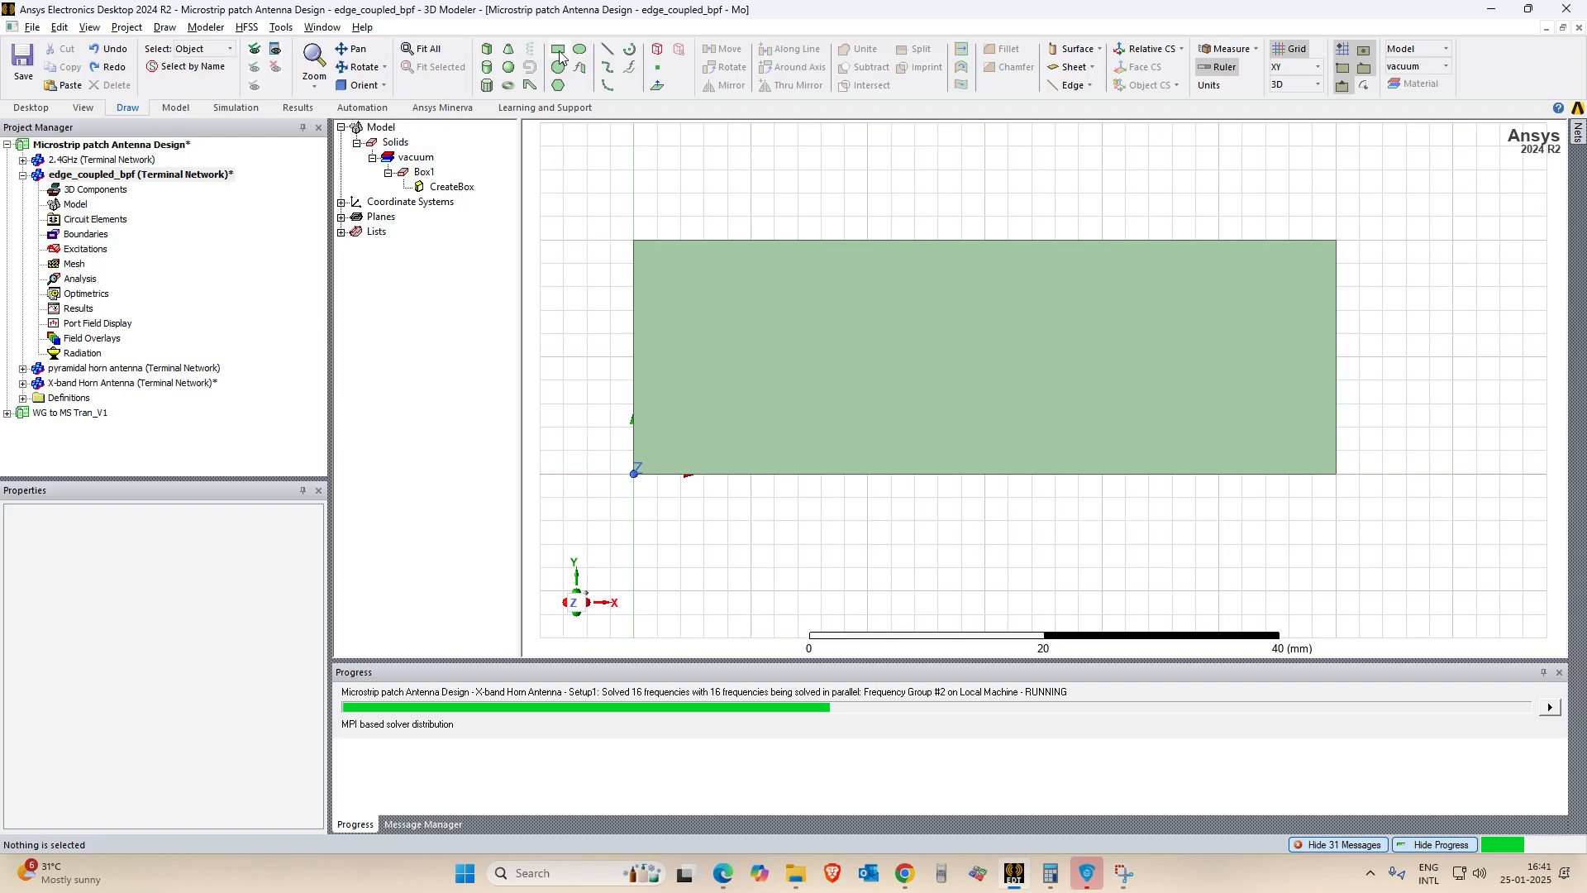
pyautogui.click(636, 263)
pyautogui.click(779, 302)
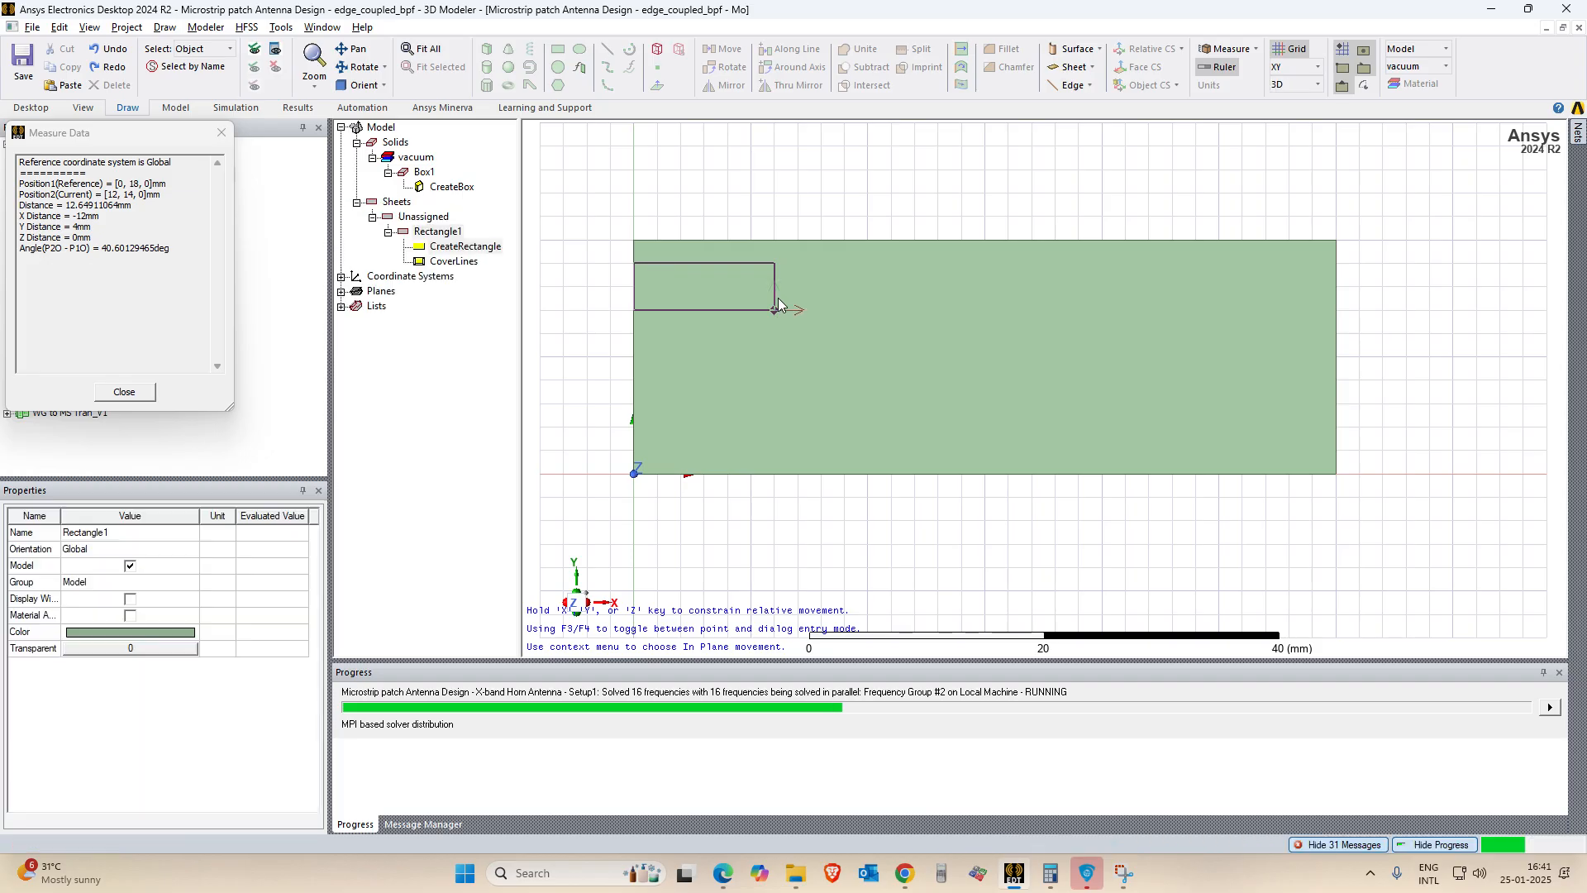
# Set the rectangle's Z position to the substrate height variable h.
pyautogui.doubleClick(428, 247)
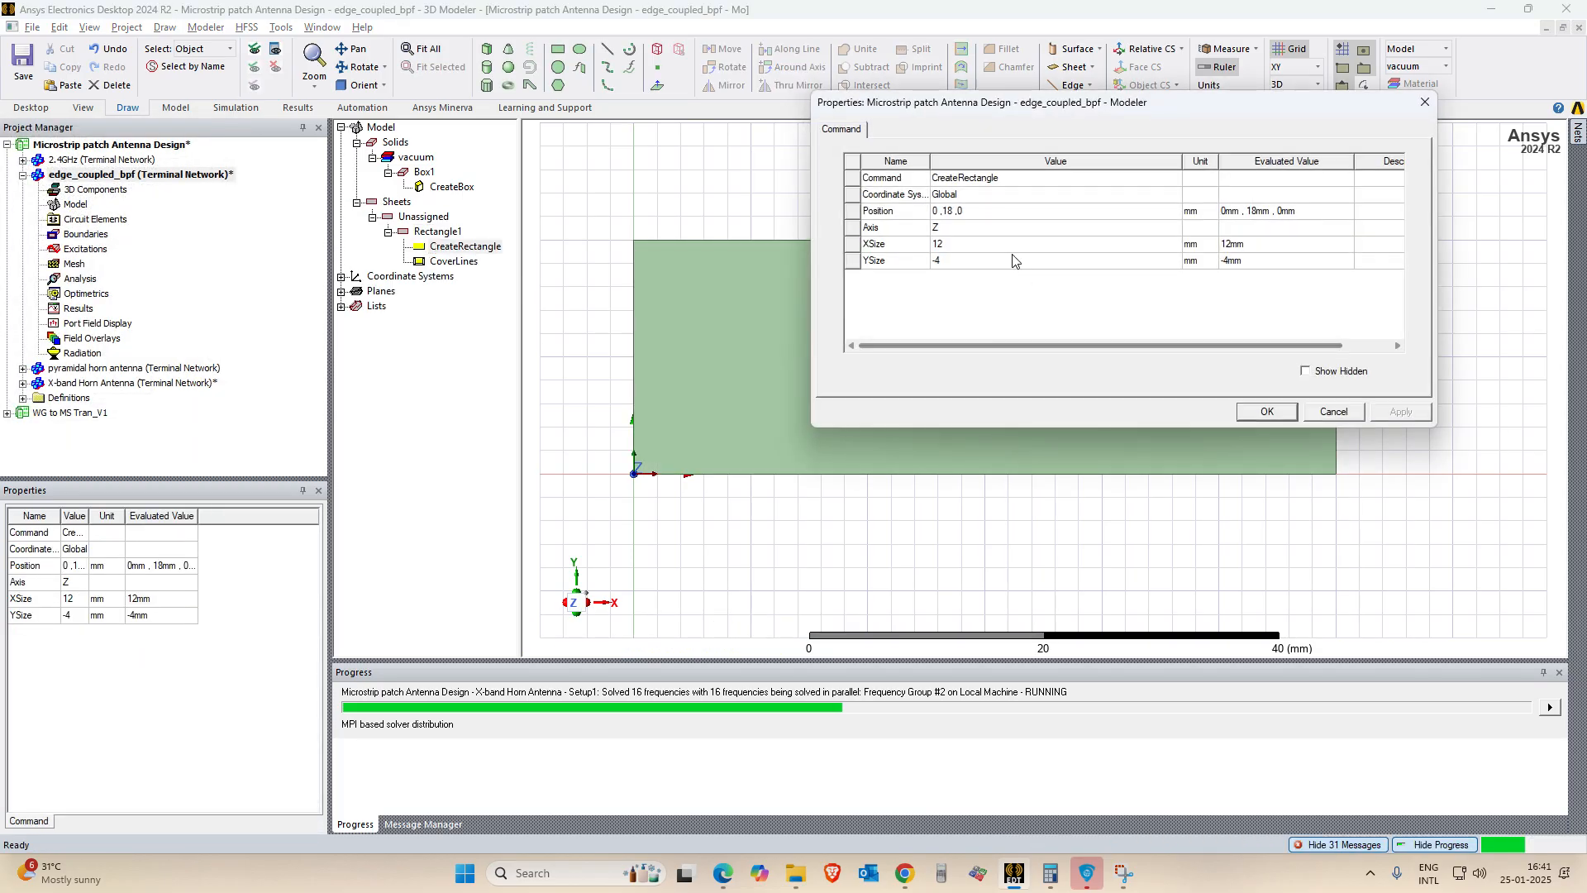
pyautogui.click(969, 211)
pyautogui.doubleClick(968, 211)
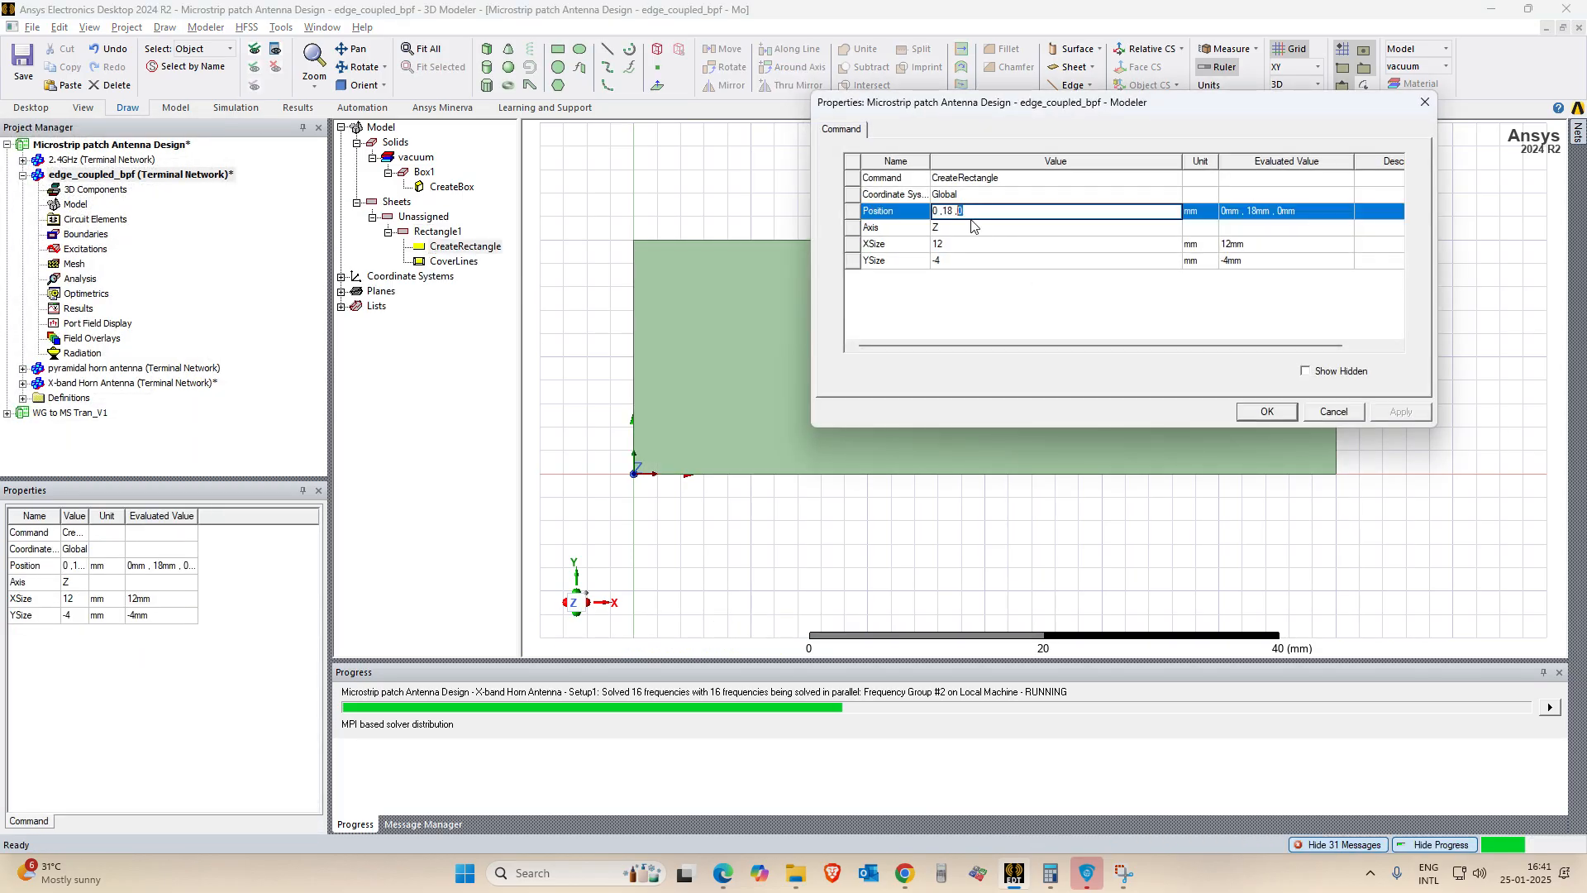
pyautogui.write('h')
pyautogui.press('Return')
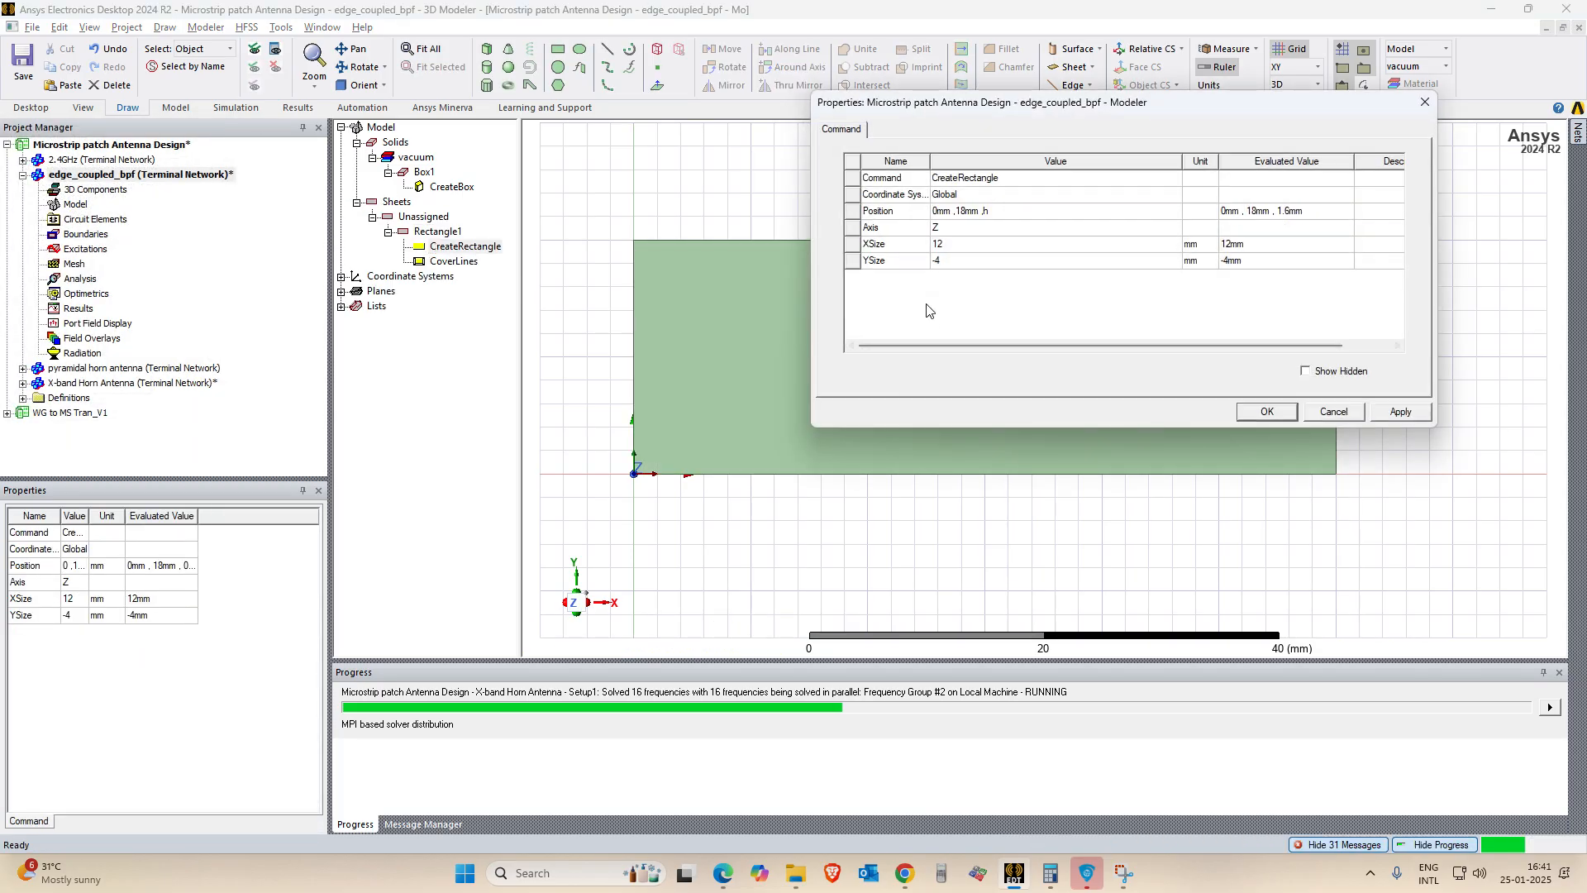
# Set the rectangle's XSize to a new variable l1, checking the section 1 dimensions in the paper's Table 1.
pyautogui.click(951, 244)
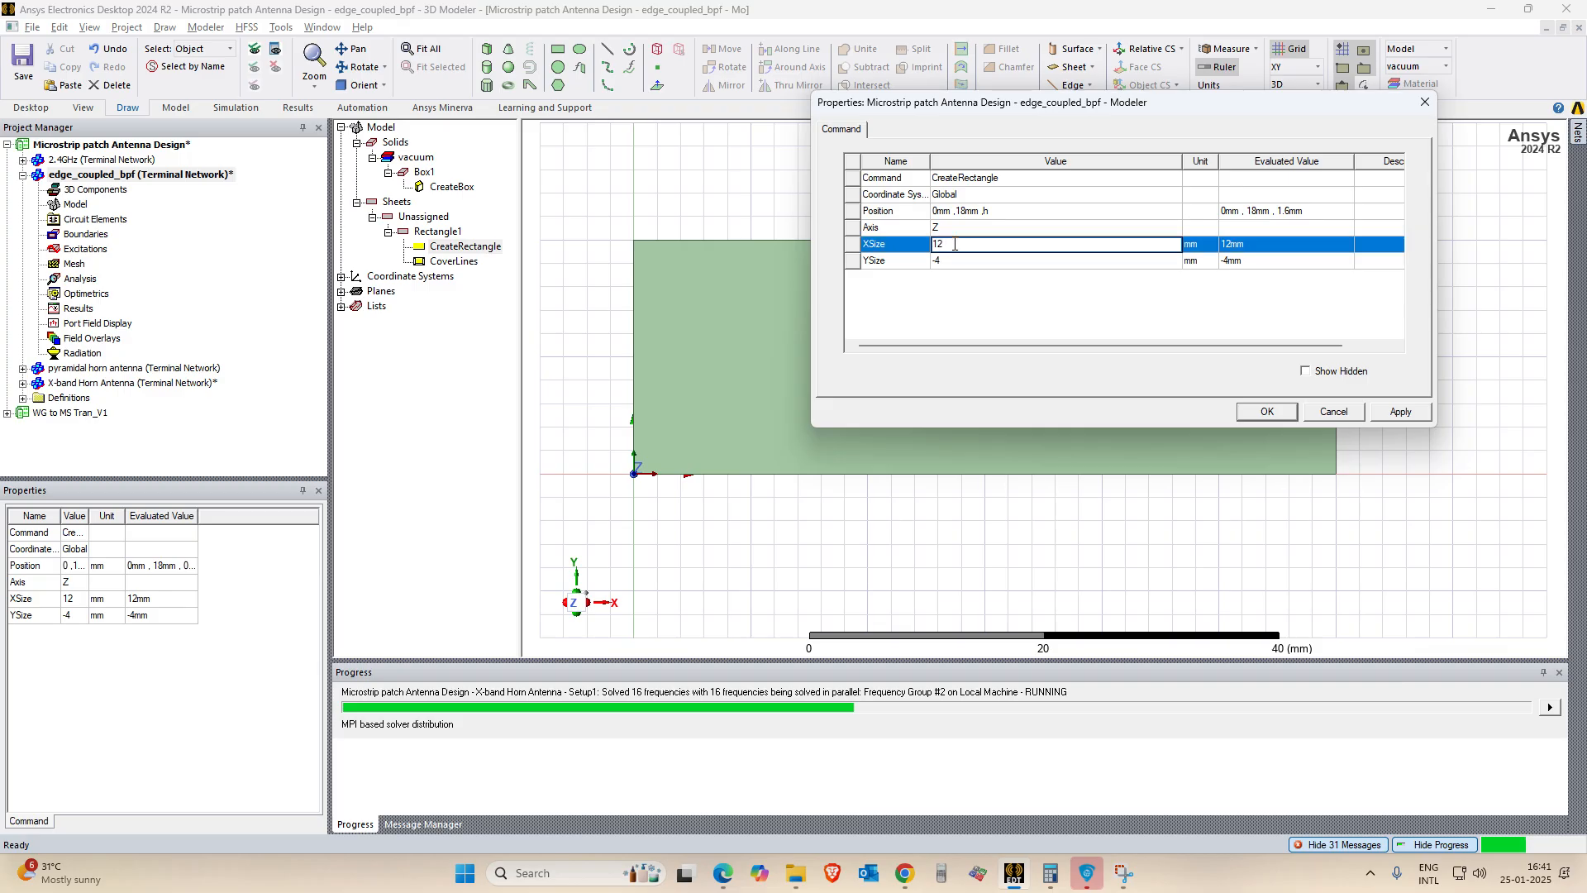
pyautogui.hotkey('alt', 'Tab')
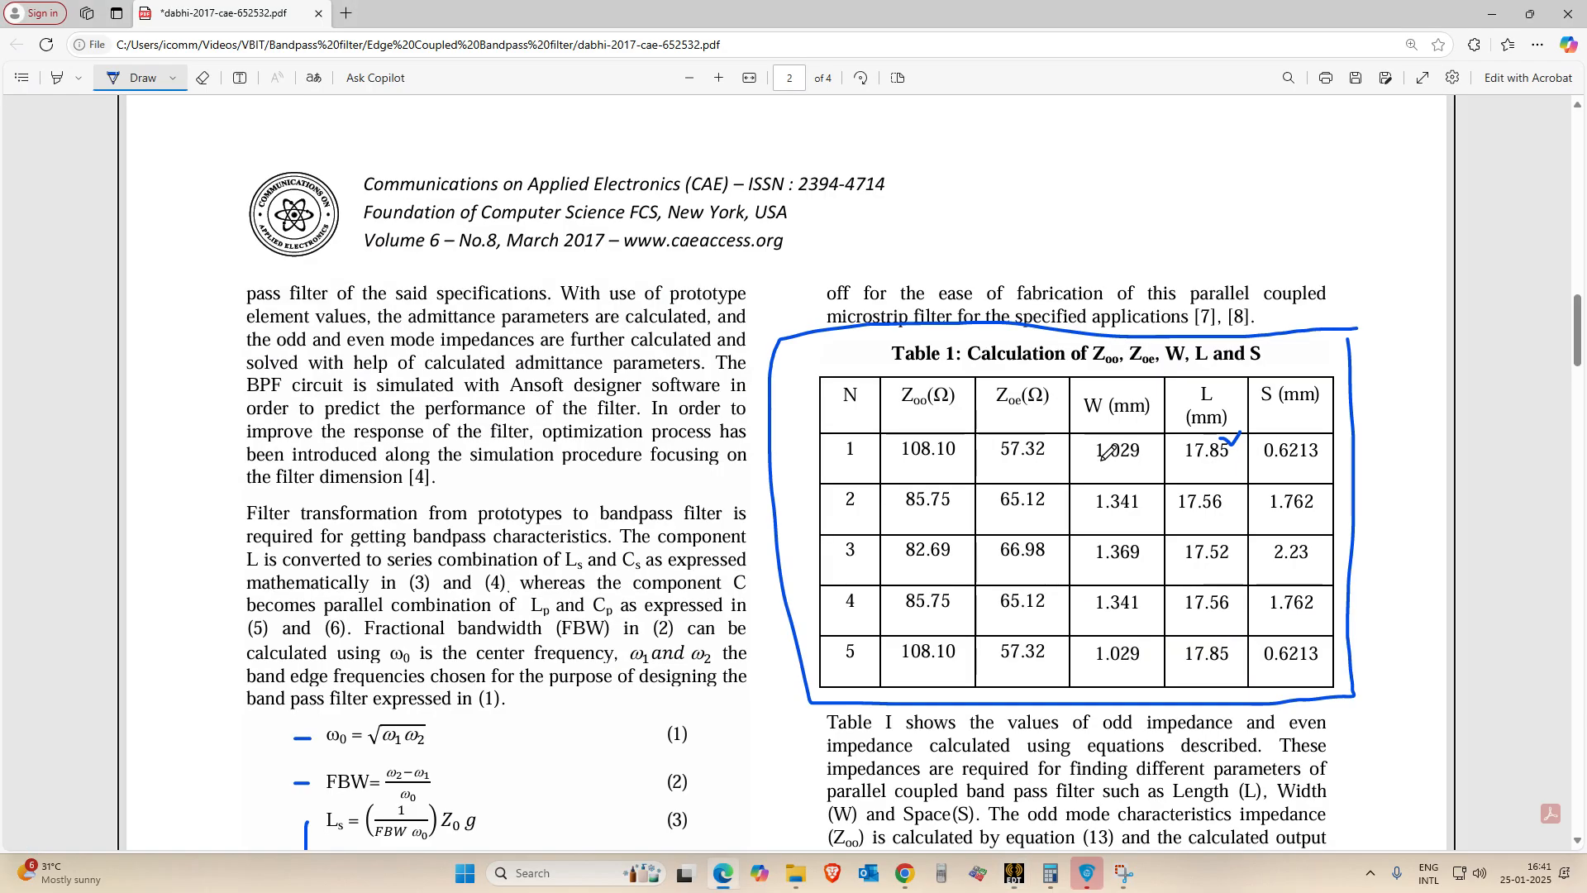
pyautogui.hotkey('alt', 'Tab')
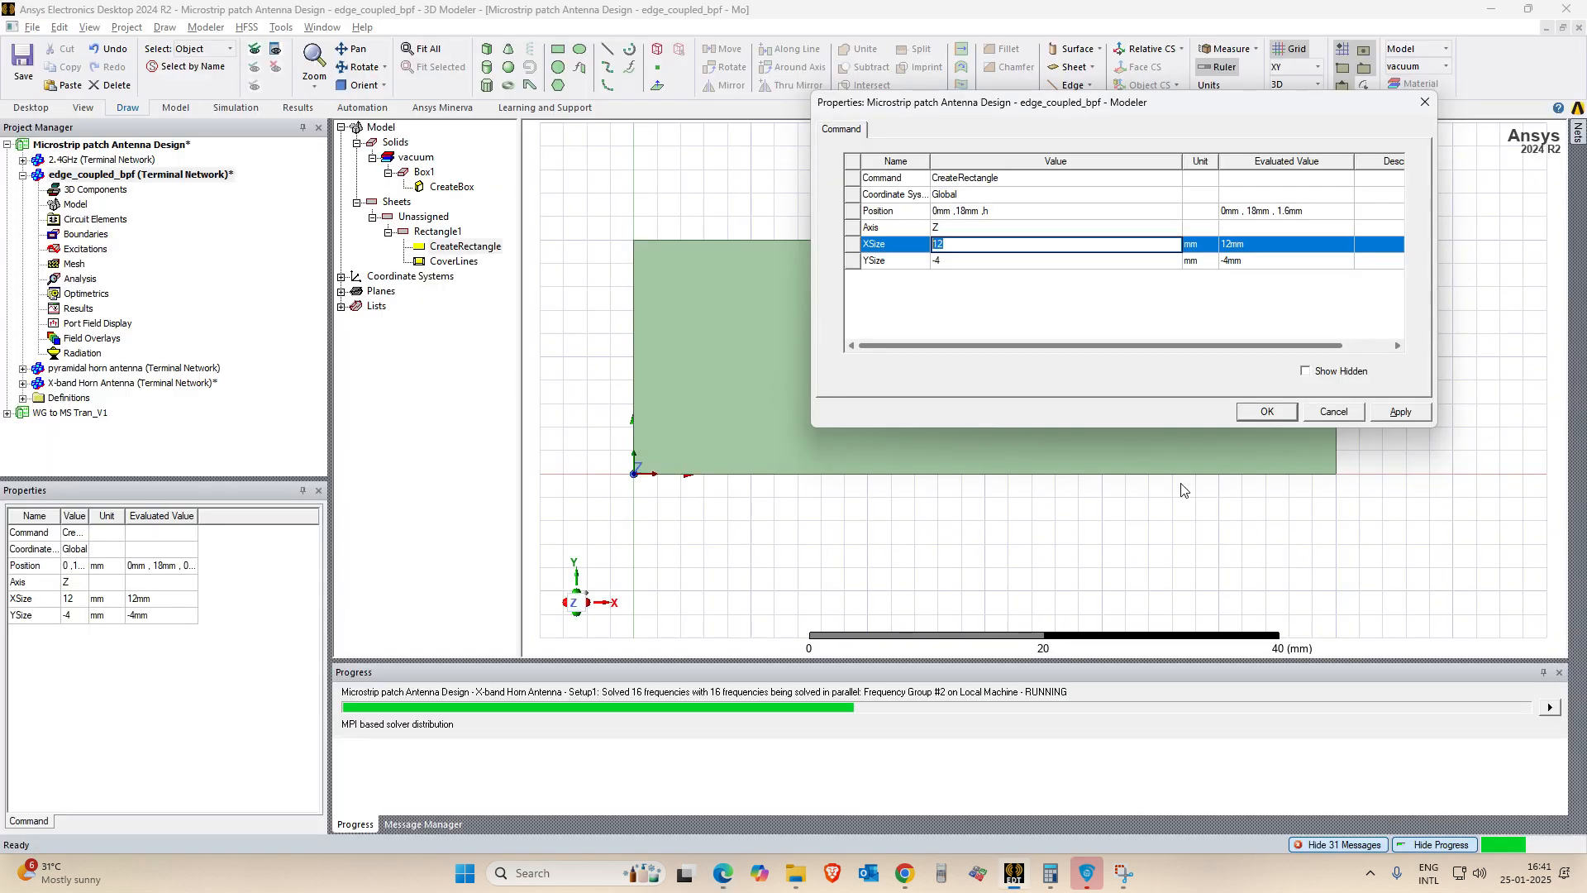
pyautogui.hotkey('alt', 'Tab')
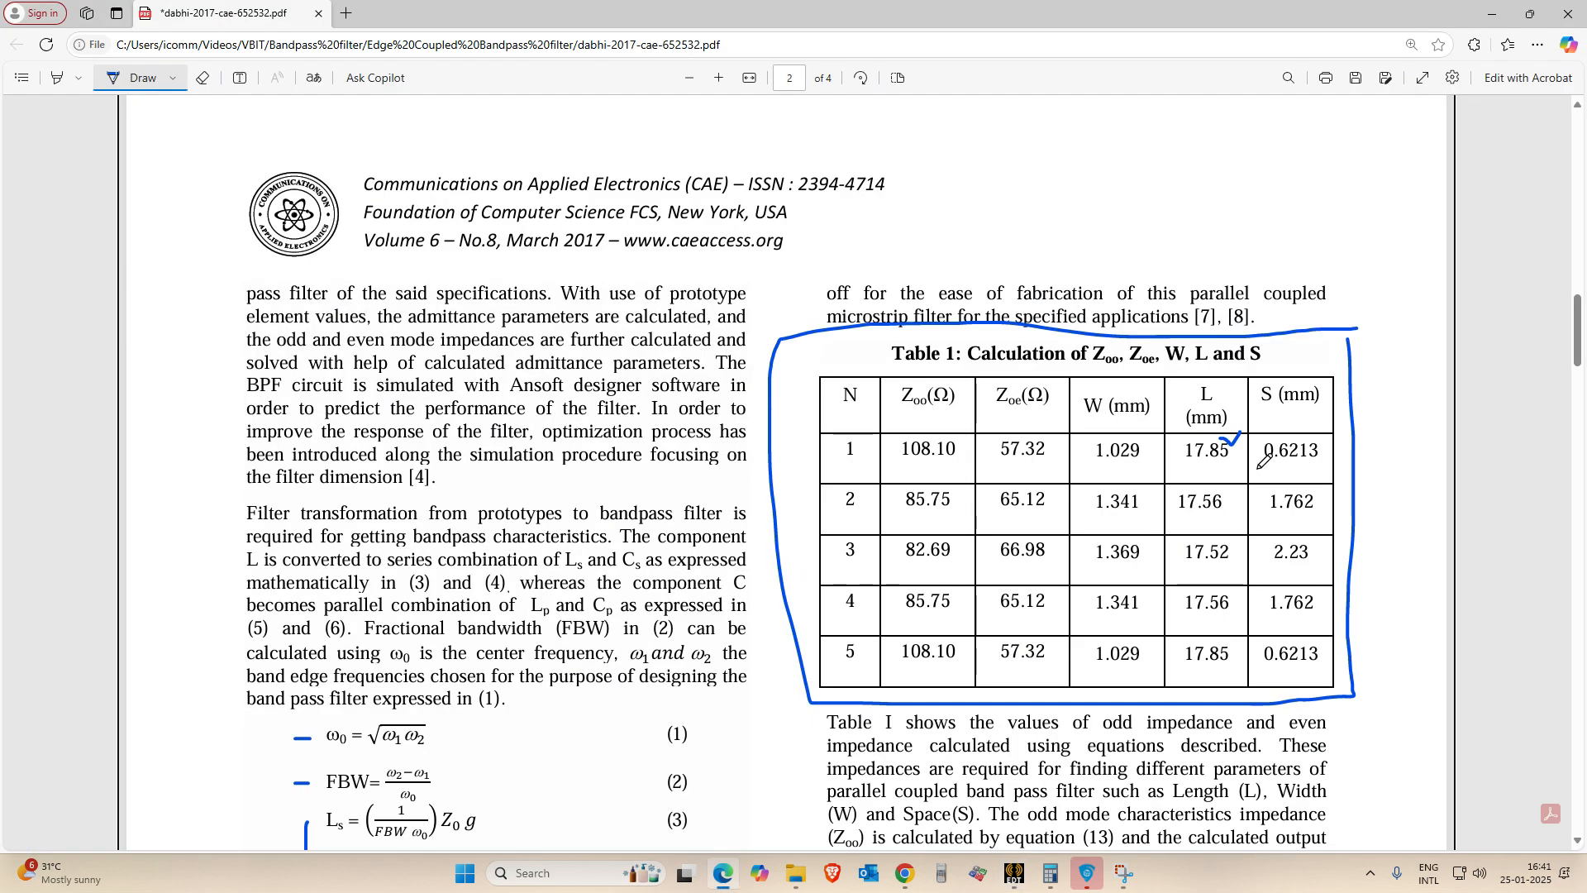
pyautogui.hotkey('alt', 'Tab')
pyautogui.write('17')
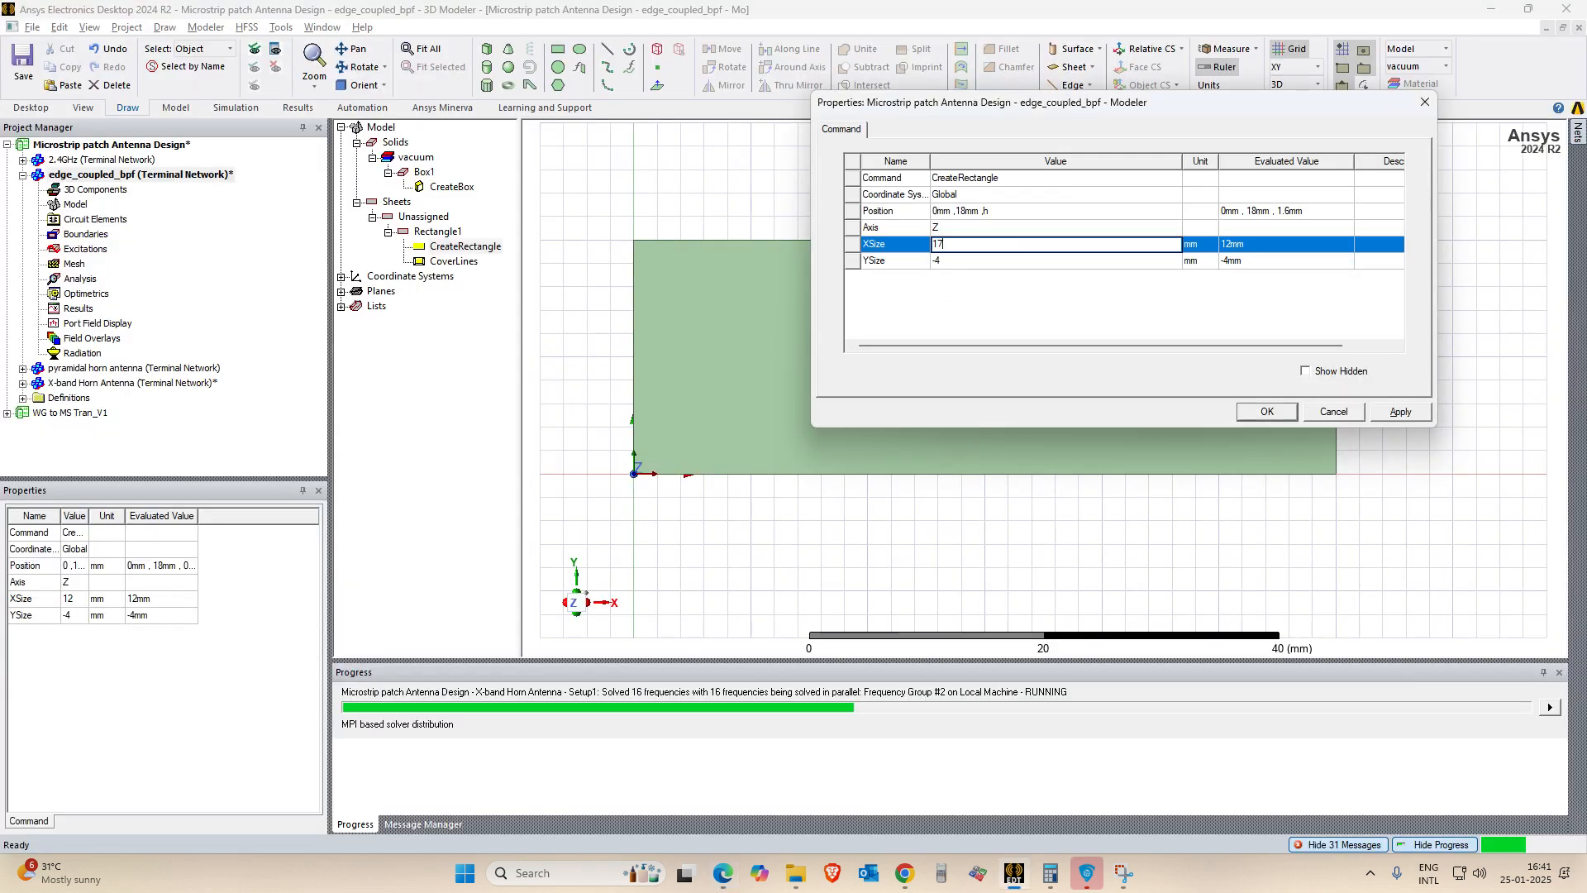
pyautogui.write('.85mm')
pyautogui.hotkey('alt', 'Tab')
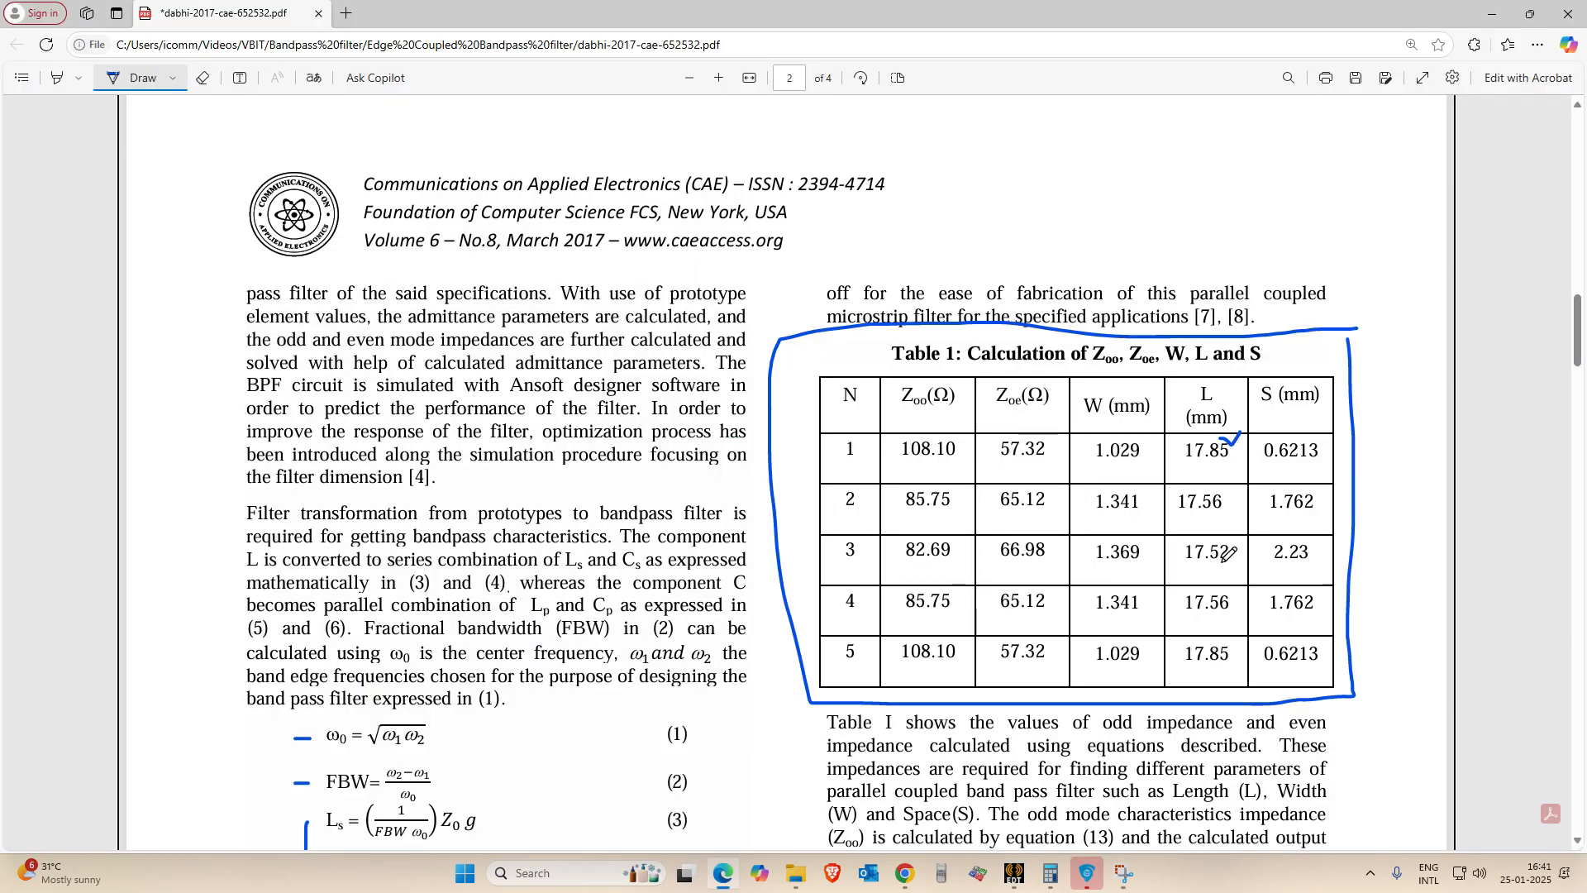
pyautogui.hotkey('alt', 'Tab')
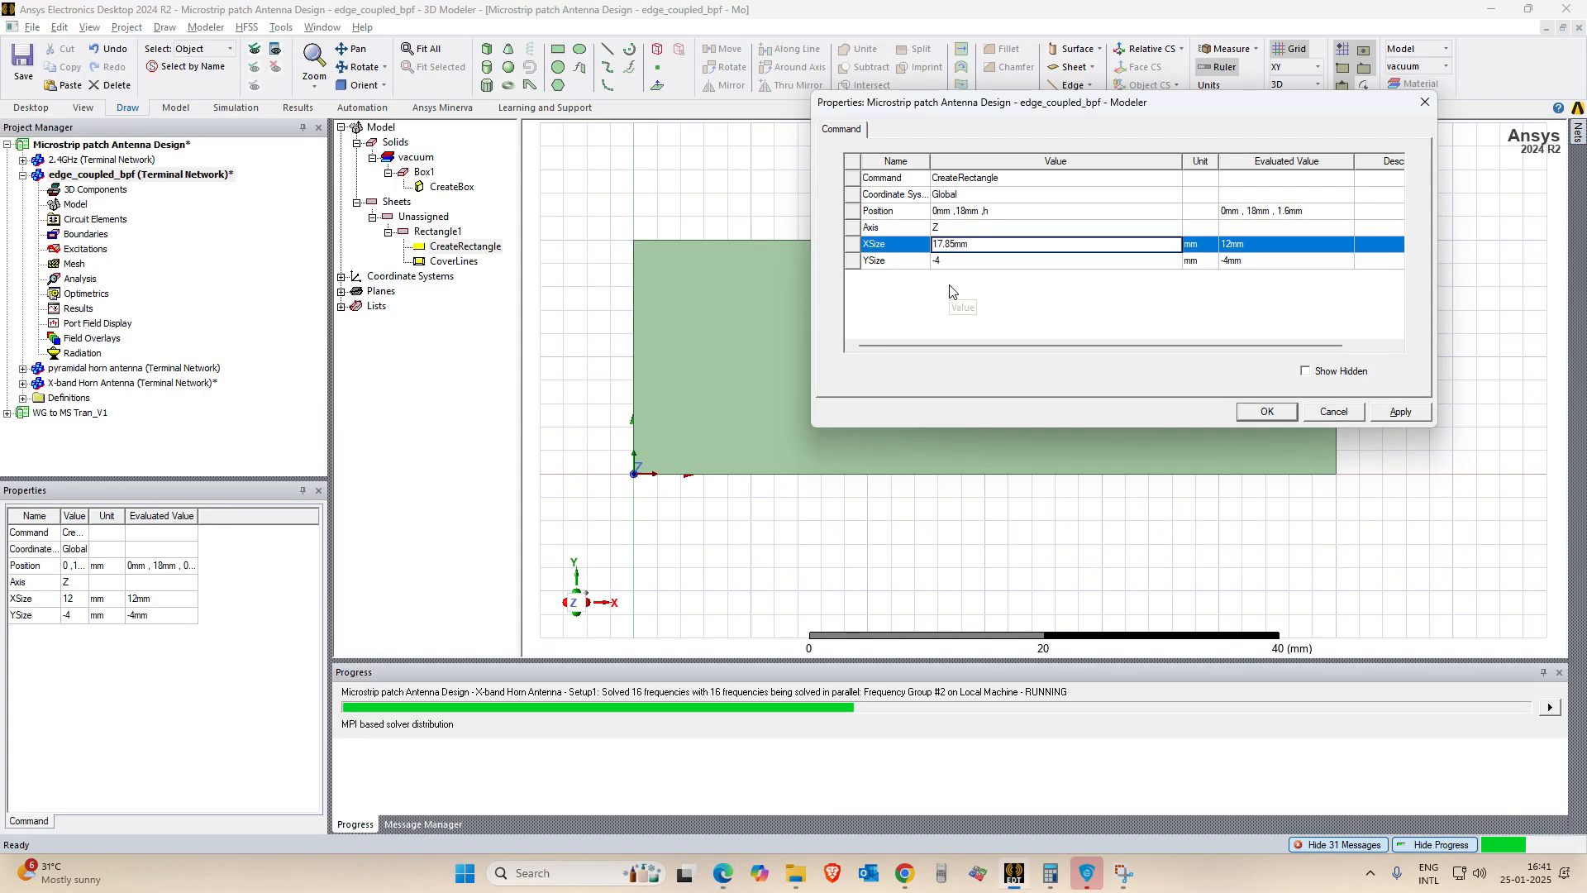
pyautogui.press('BackSpace')
pyautogui.press('Return')
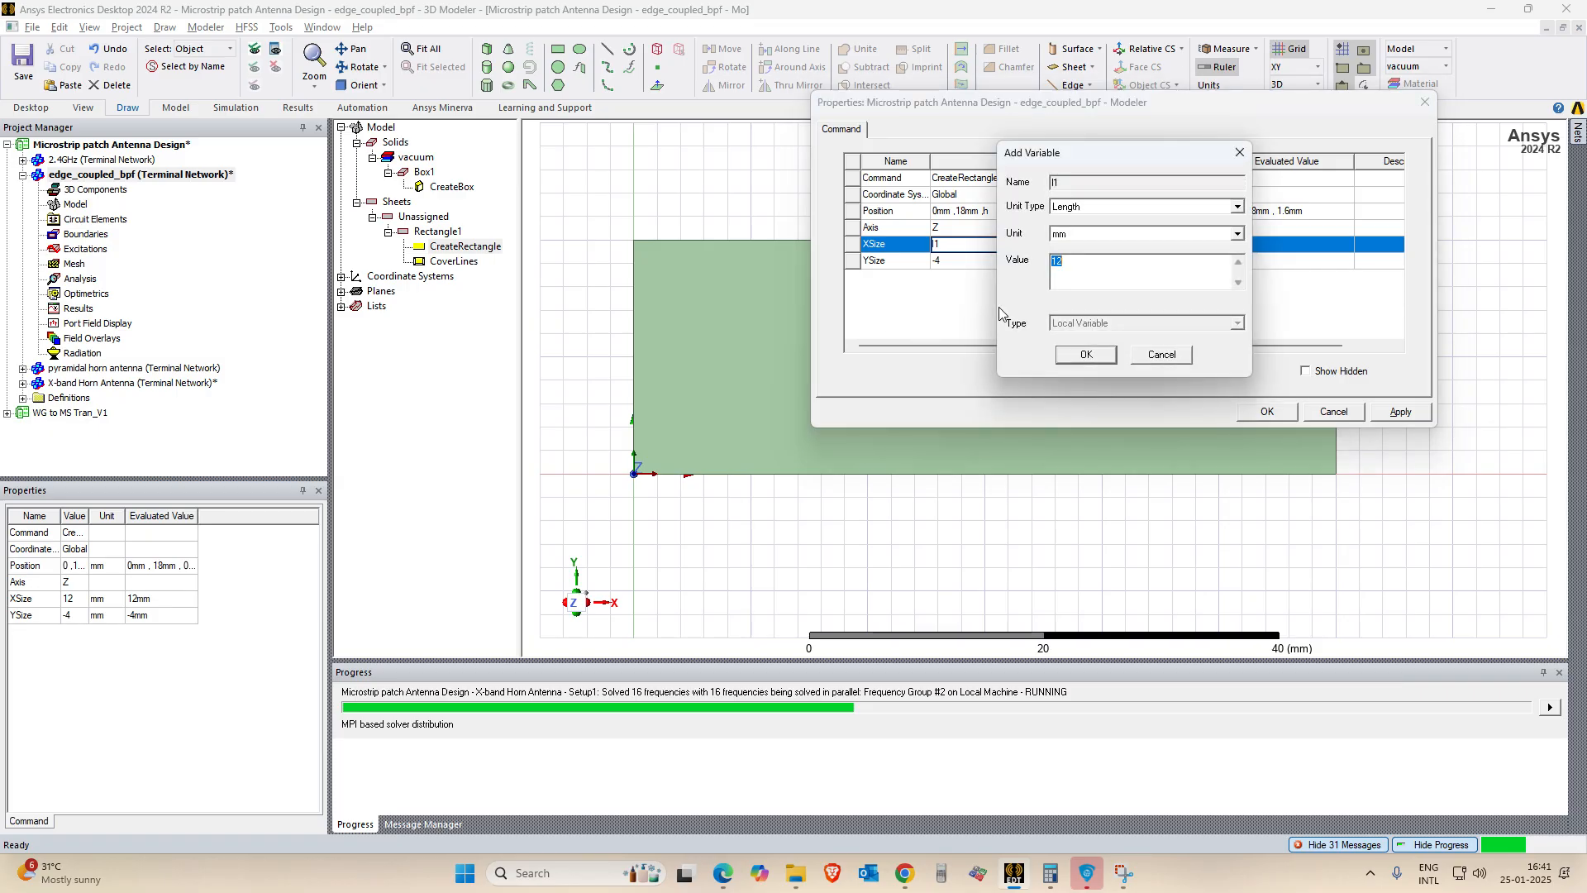
# Define the new length variable l1 with a value of 17.85 mm.
pyautogui.write('147')
pyautogui.hotkey('alt', 'Tab')
pyautogui.hotkey('alt', 'Tab')
pyautogui.press('BackSpace')
pyautogui.write('.85mm')
pyautogui.press('Return')
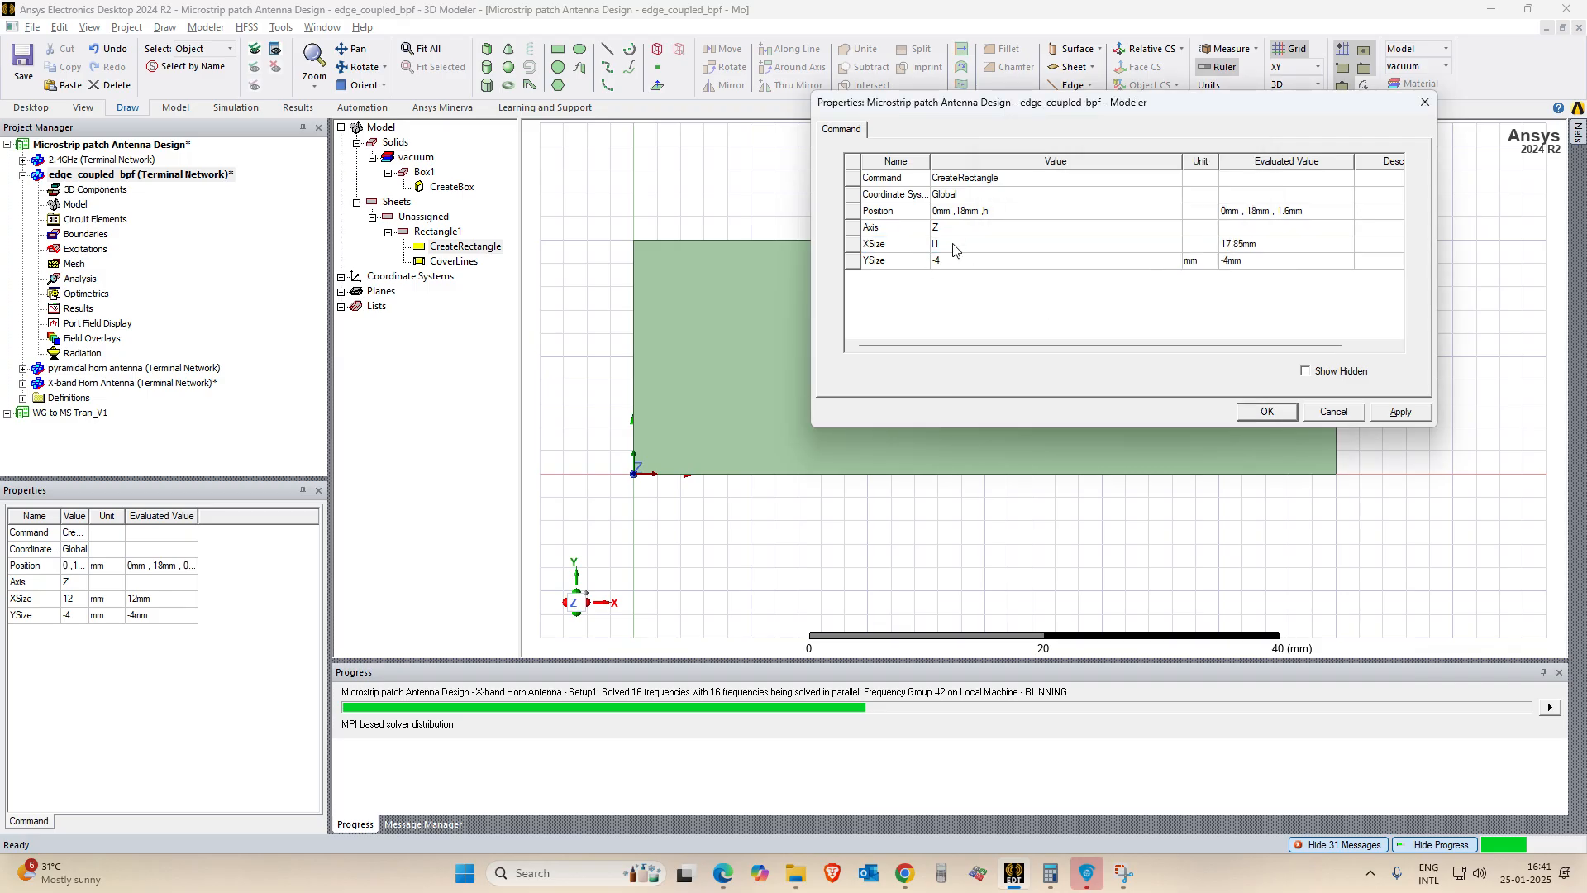
# Tick the section 1 width of 1.029 mm in the paper's Table 1.
pyautogui.hotkey('alt', 'Tab')
pyautogui.moveTo(1109, 444); pyautogui.dragTo(1135, 441)
pyautogui.hotkey('alt', 'Tab')
# Set the rectangle's YSize to -w1 with a new length variable w1 of 1.029 mm, and apply the dimensions.
pyautogui.click(962, 261)
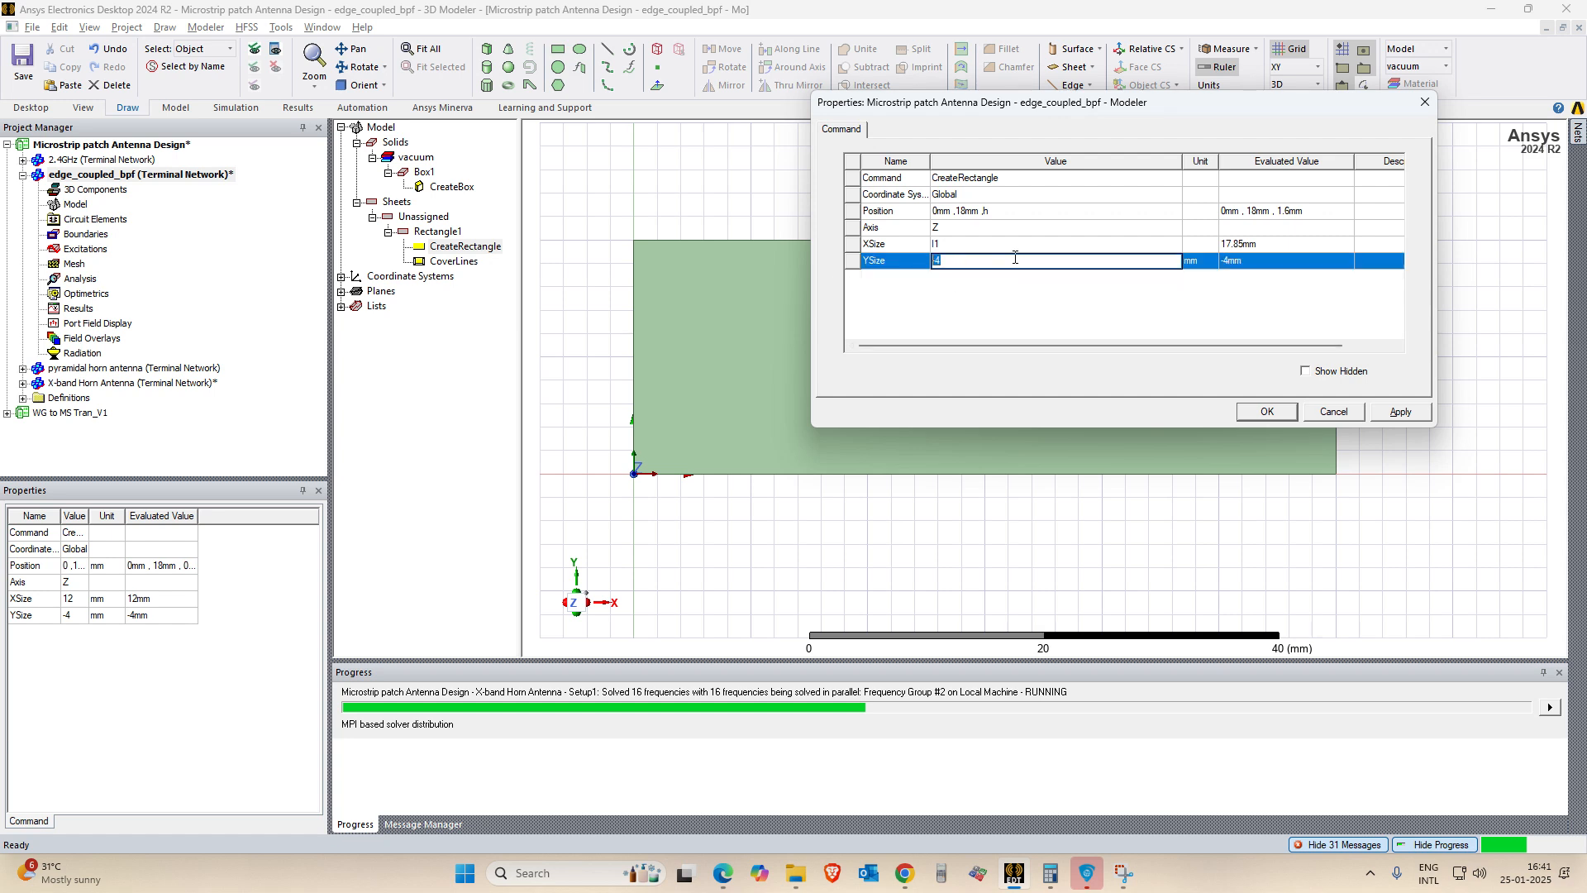
pyautogui.write('-w1')
pyautogui.press('Return')
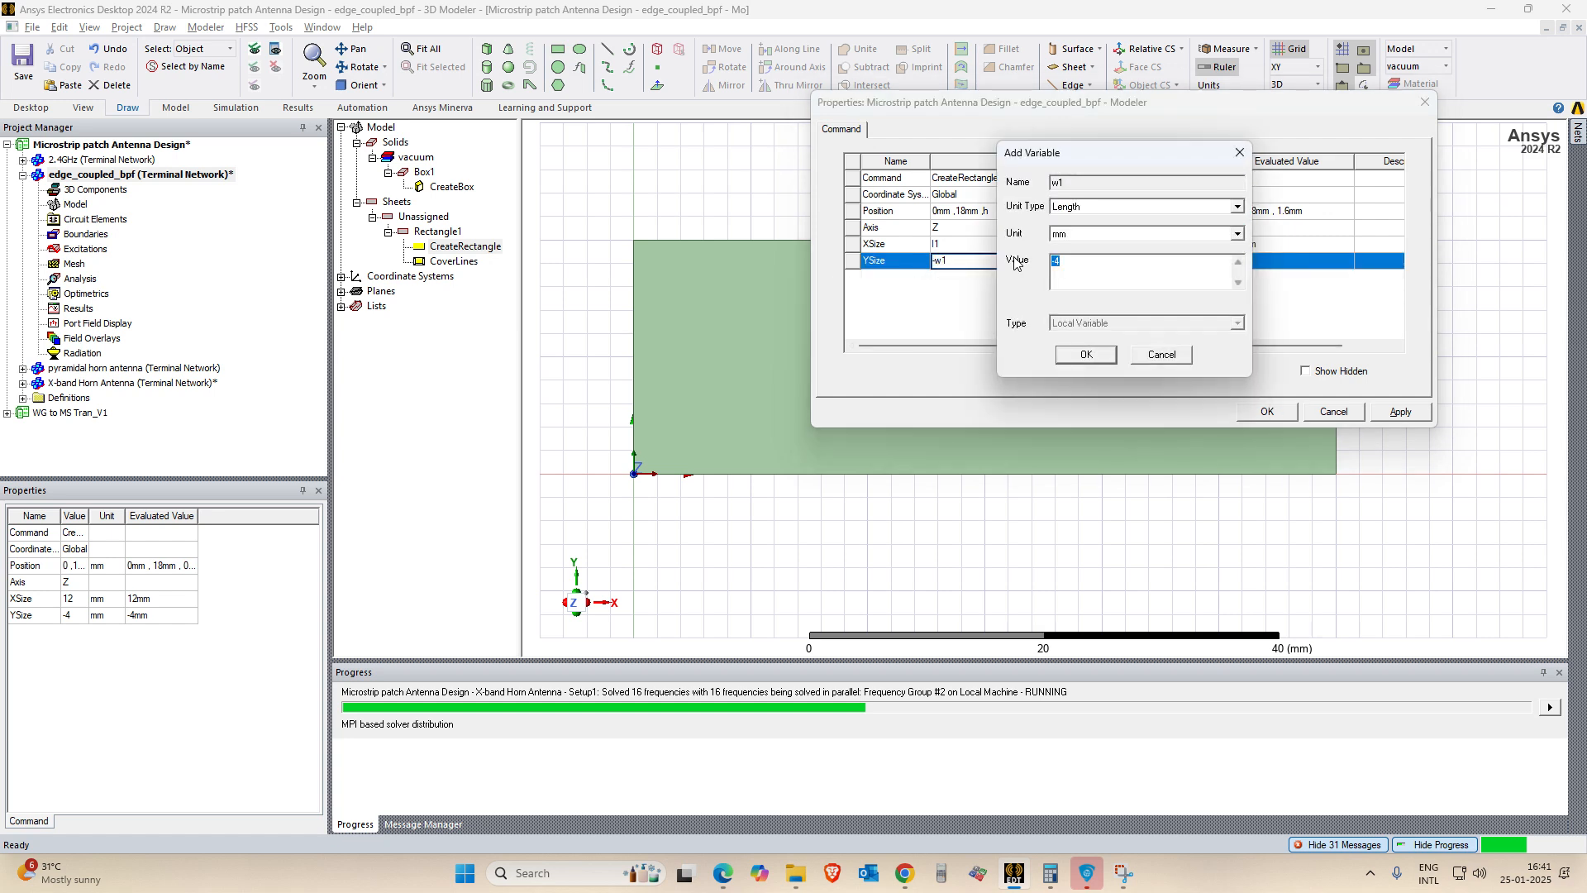
pyautogui.write('-1')
pyautogui.write('.029mm')
pyautogui.click(1106, 357)
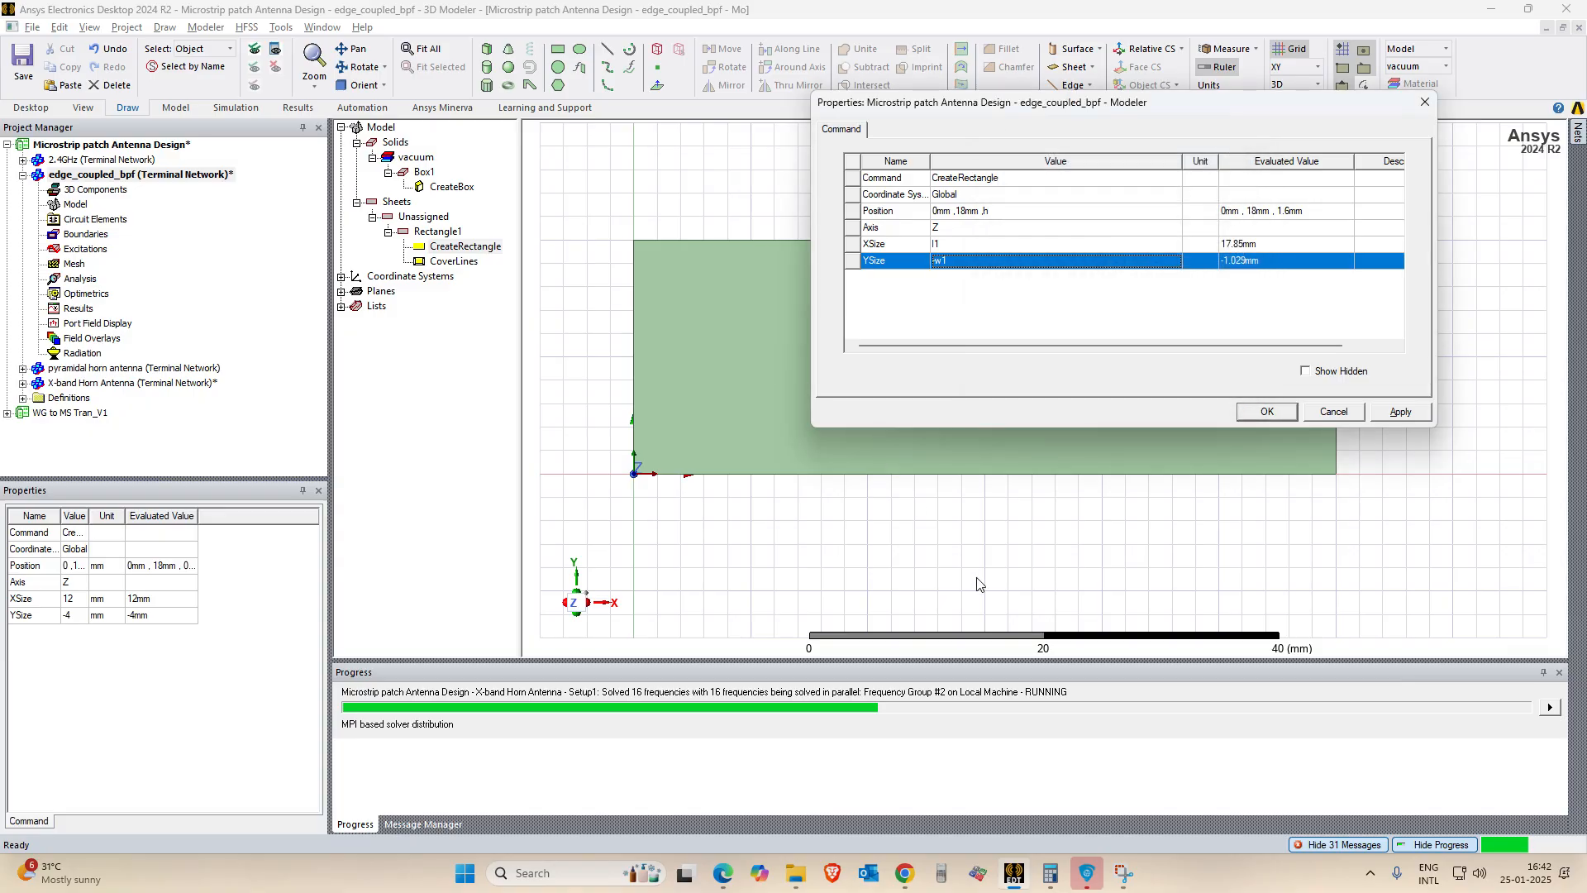
pyautogui.click(1410, 413)
pyautogui.click(1265, 411)
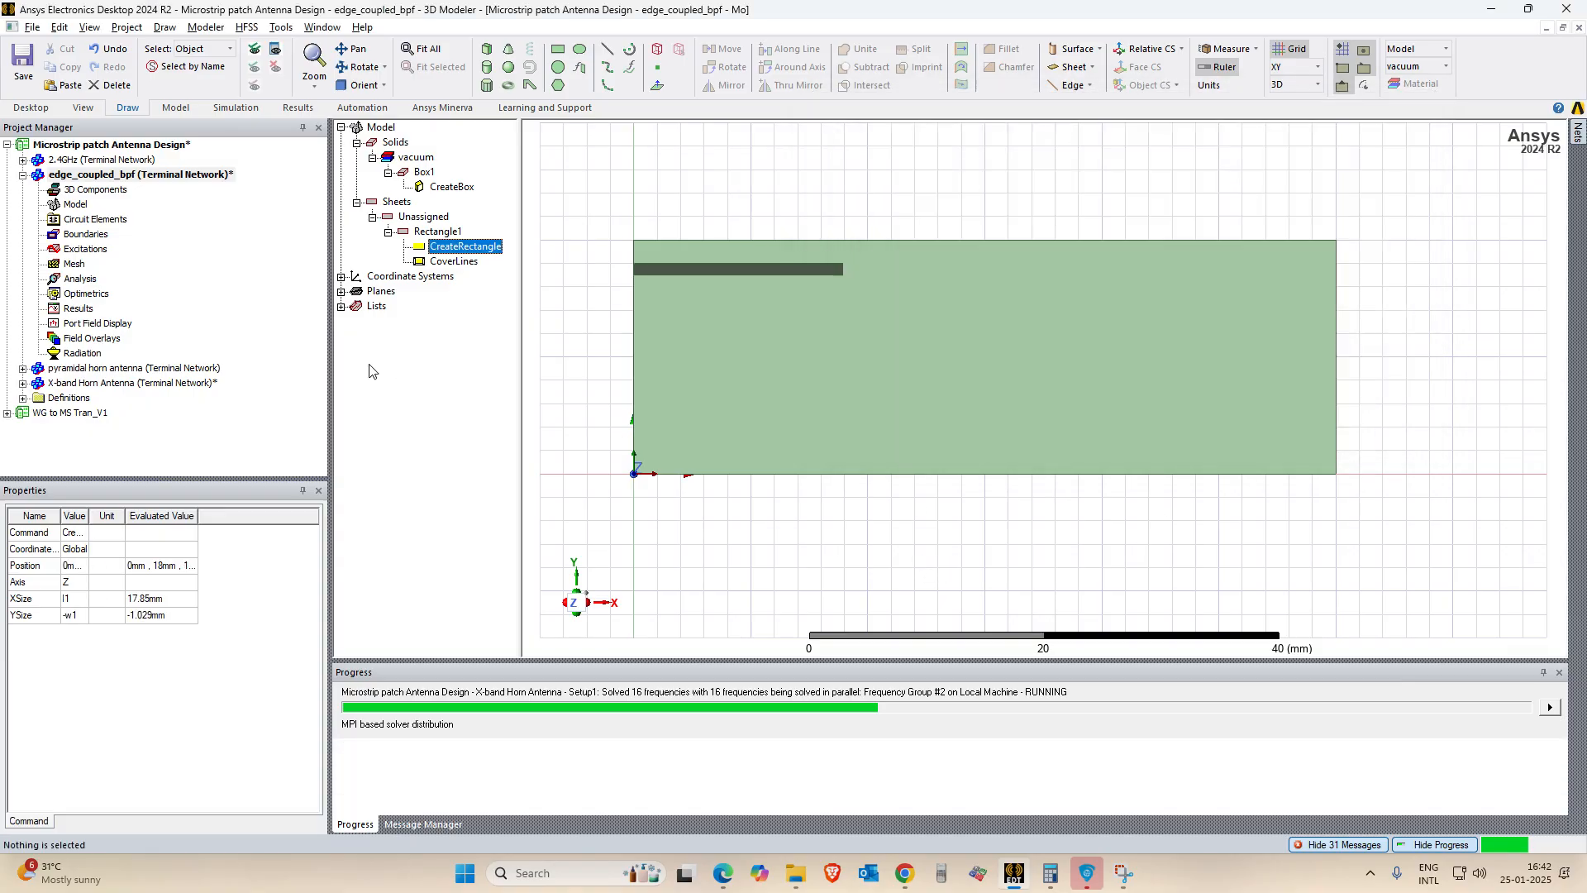
# Select the rectangle and tick the section 1 spacing of 0.6213 mm in the paper's Table 1.
pyautogui.click(774, 269)
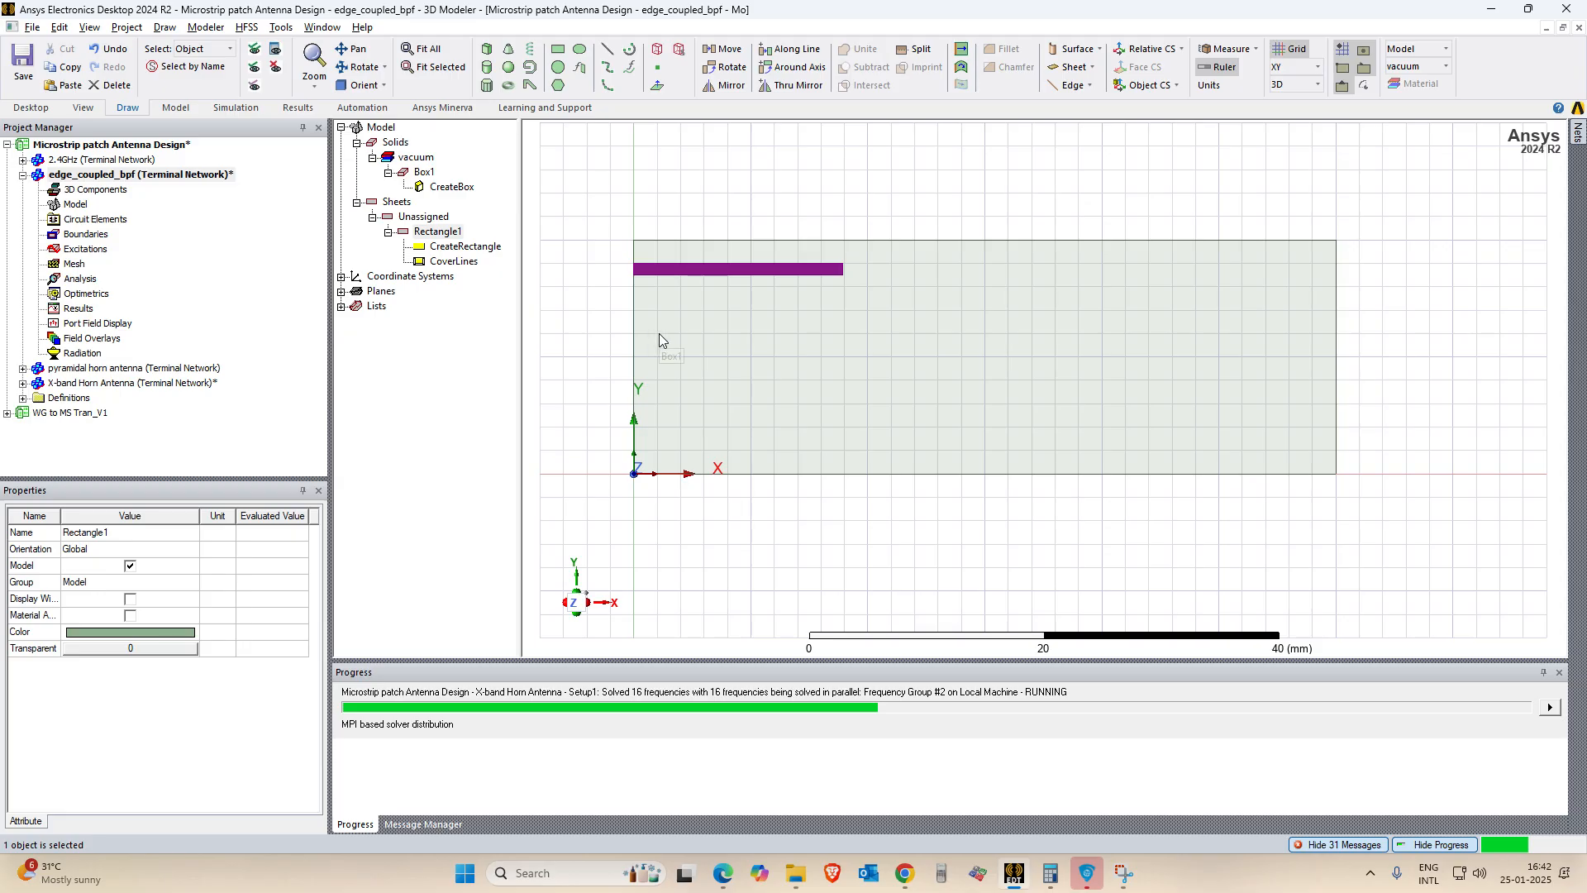
pyautogui.hotkey('alt', 'Tab')
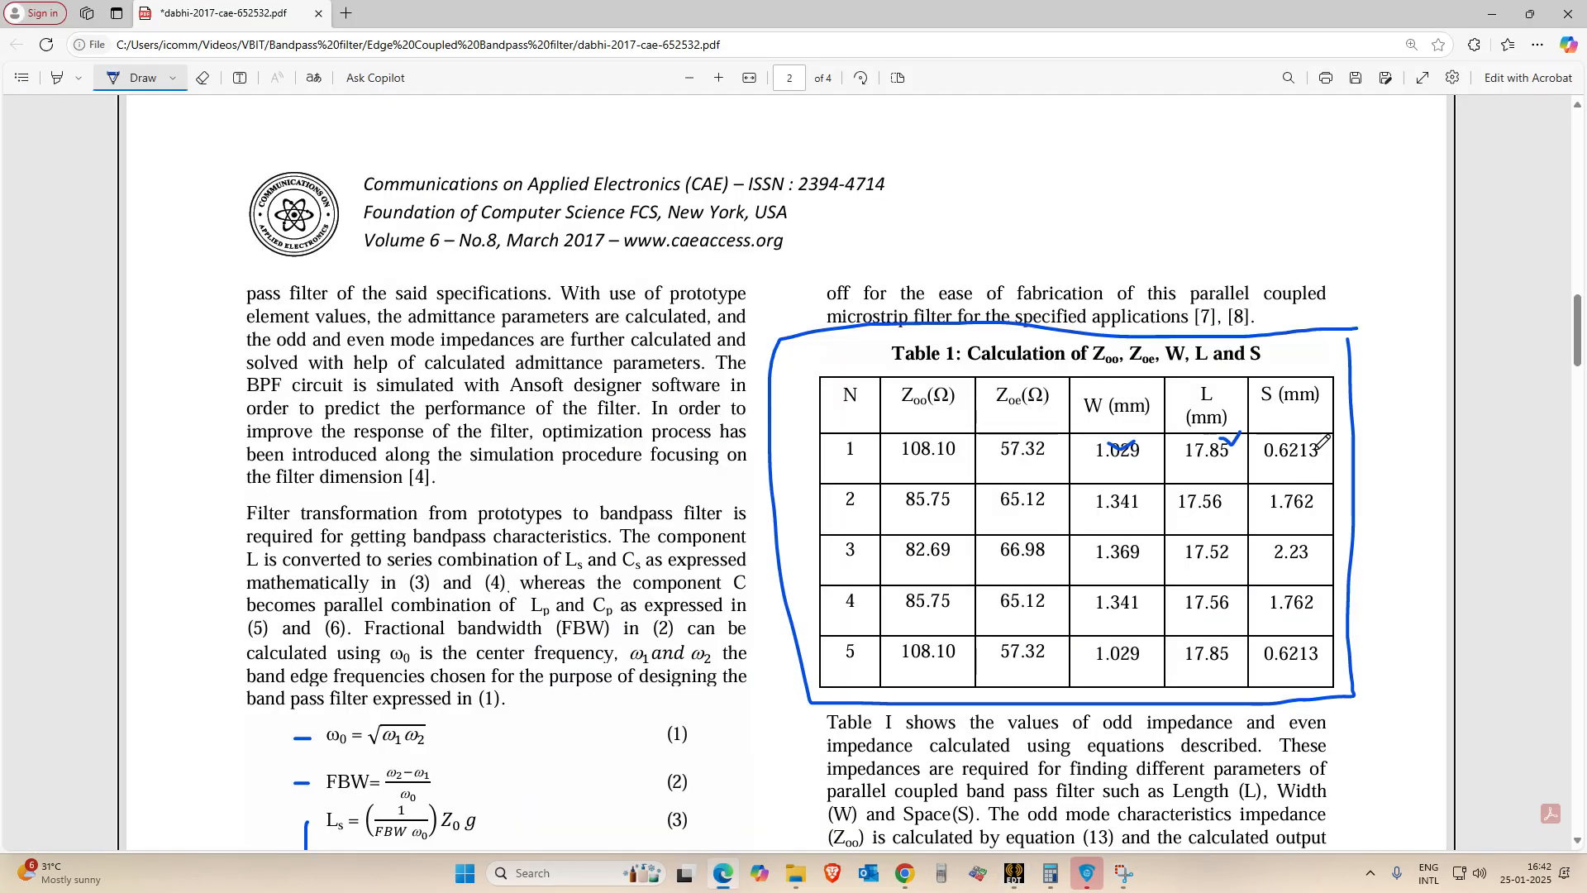
pyautogui.moveTo(1310, 439); pyautogui.dragTo(1325, 435)
pyautogui.hotkey('alt', 'Tab')
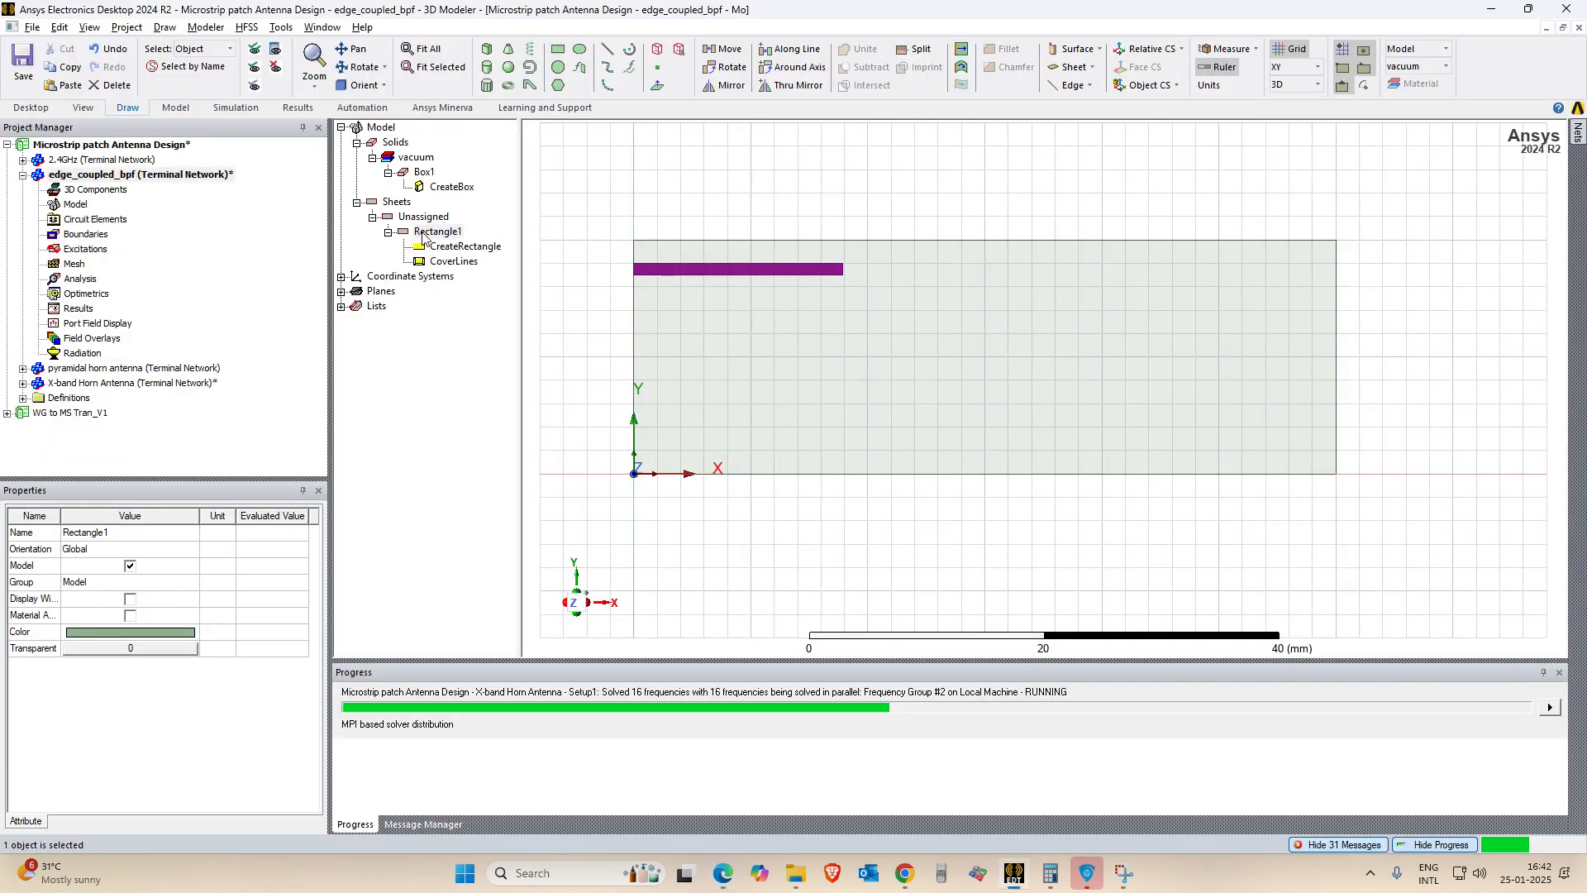
# Duplicate the strip rectangle in place by copy and paste, and select the copy.
pyautogui.click(506, 326)
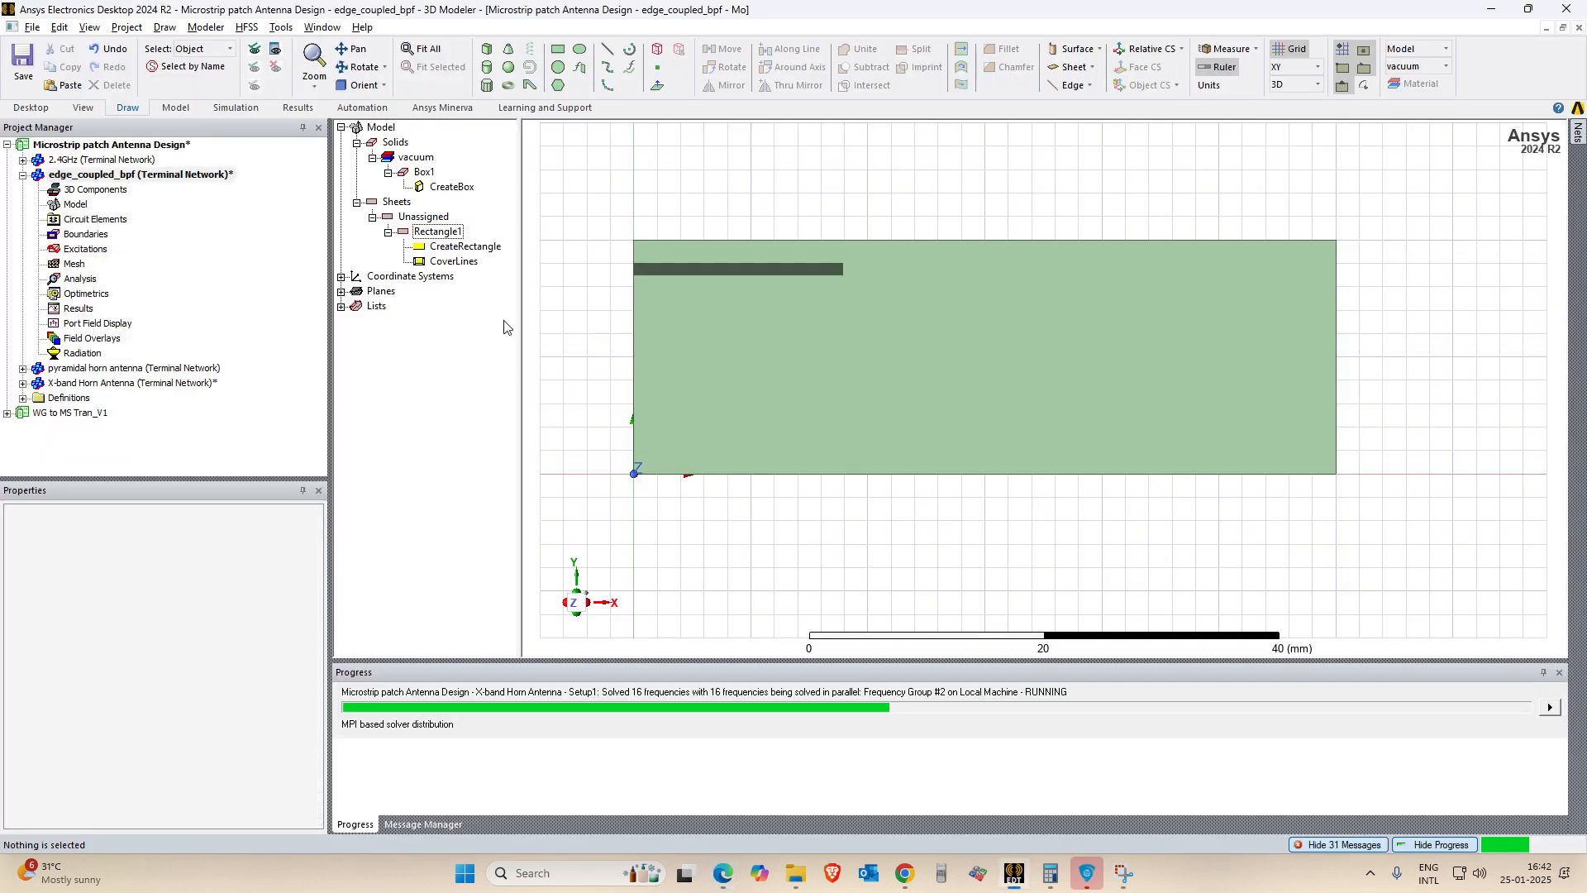
pyautogui.hotkey('ctrl', 'v')
pyautogui.click(451, 278)
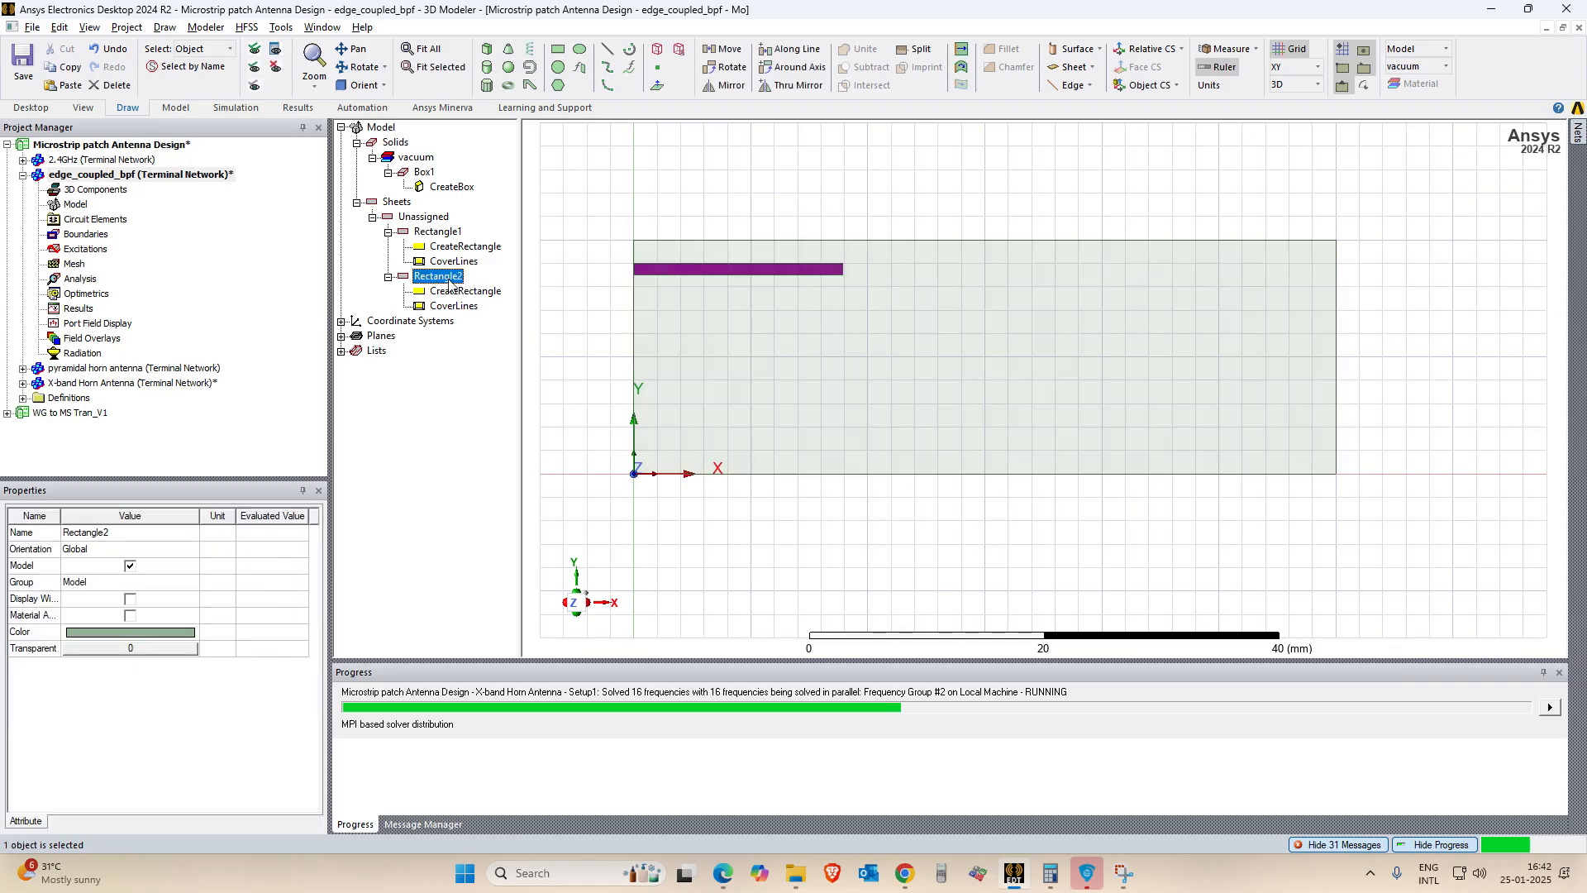
# Find the parallel coupled filter layout in the paper's Fig 1 and tick the first line of section 1.
pyautogui.hotkey('alt', 'Tab')
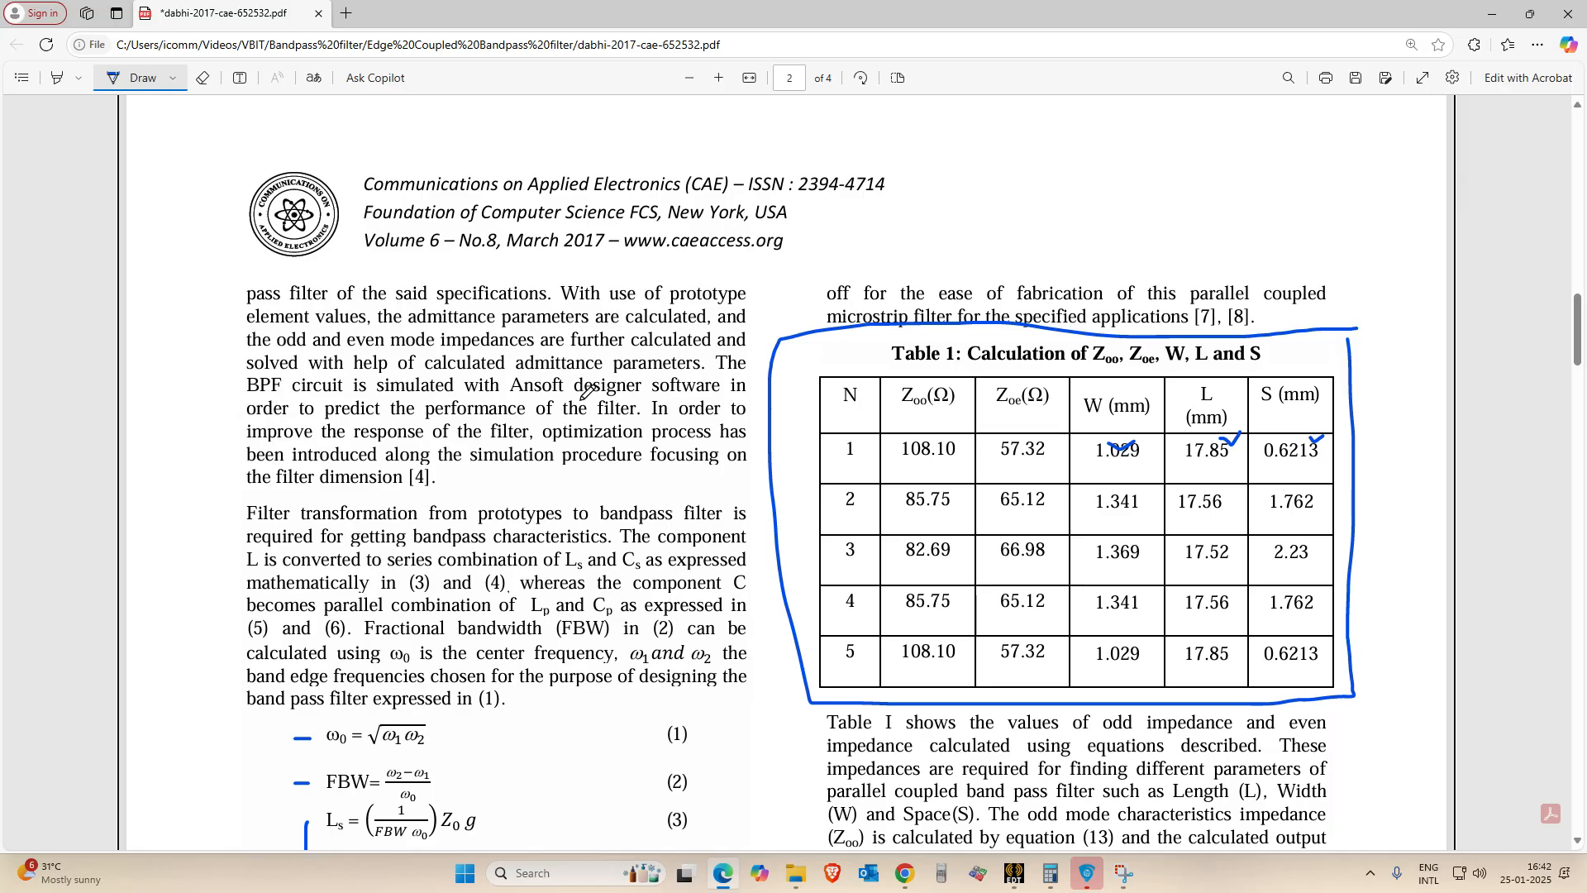
pyautogui.scroll(5, 585, 392)
pyautogui.scroll(-20, 541, 367)
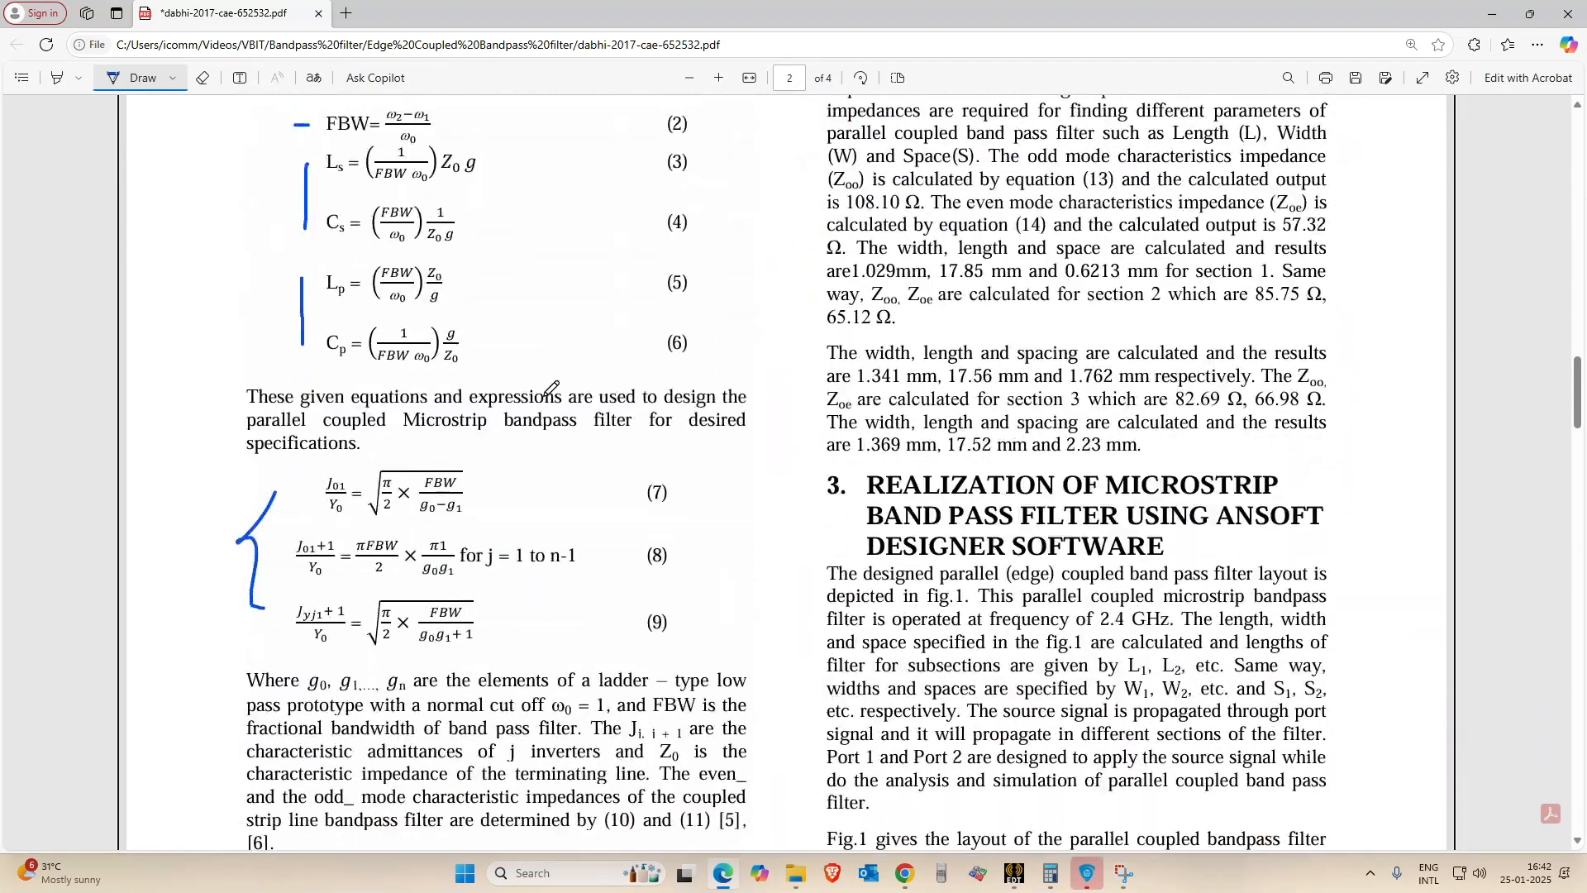
pyautogui.scroll(-4, 560, 442)
pyautogui.scroll(4, 505, 442)
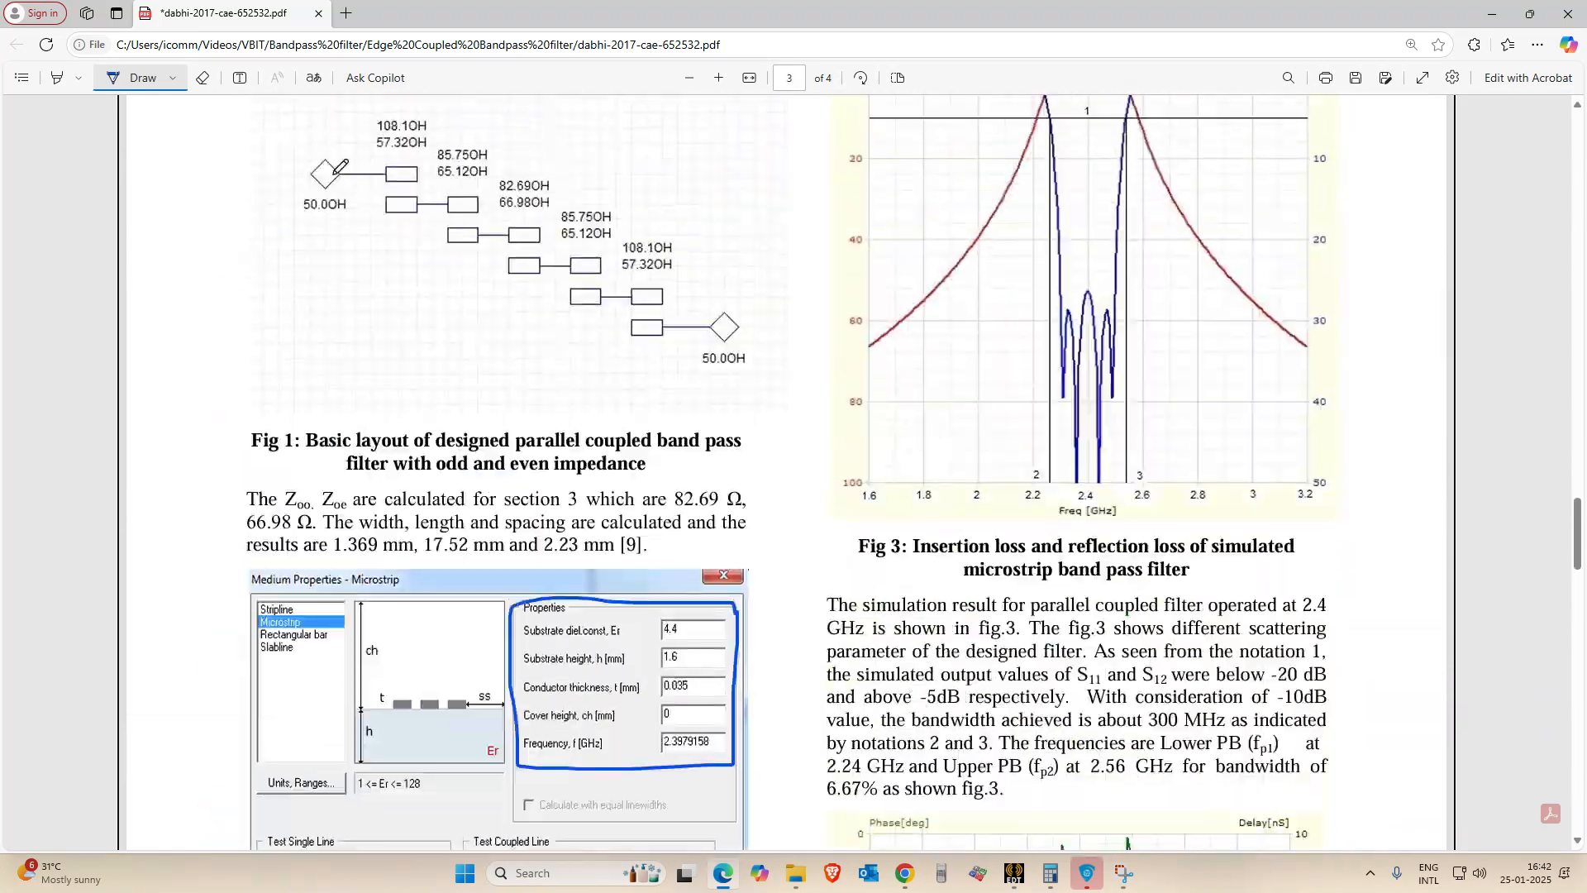
pyautogui.scroll(11, 413, 173)
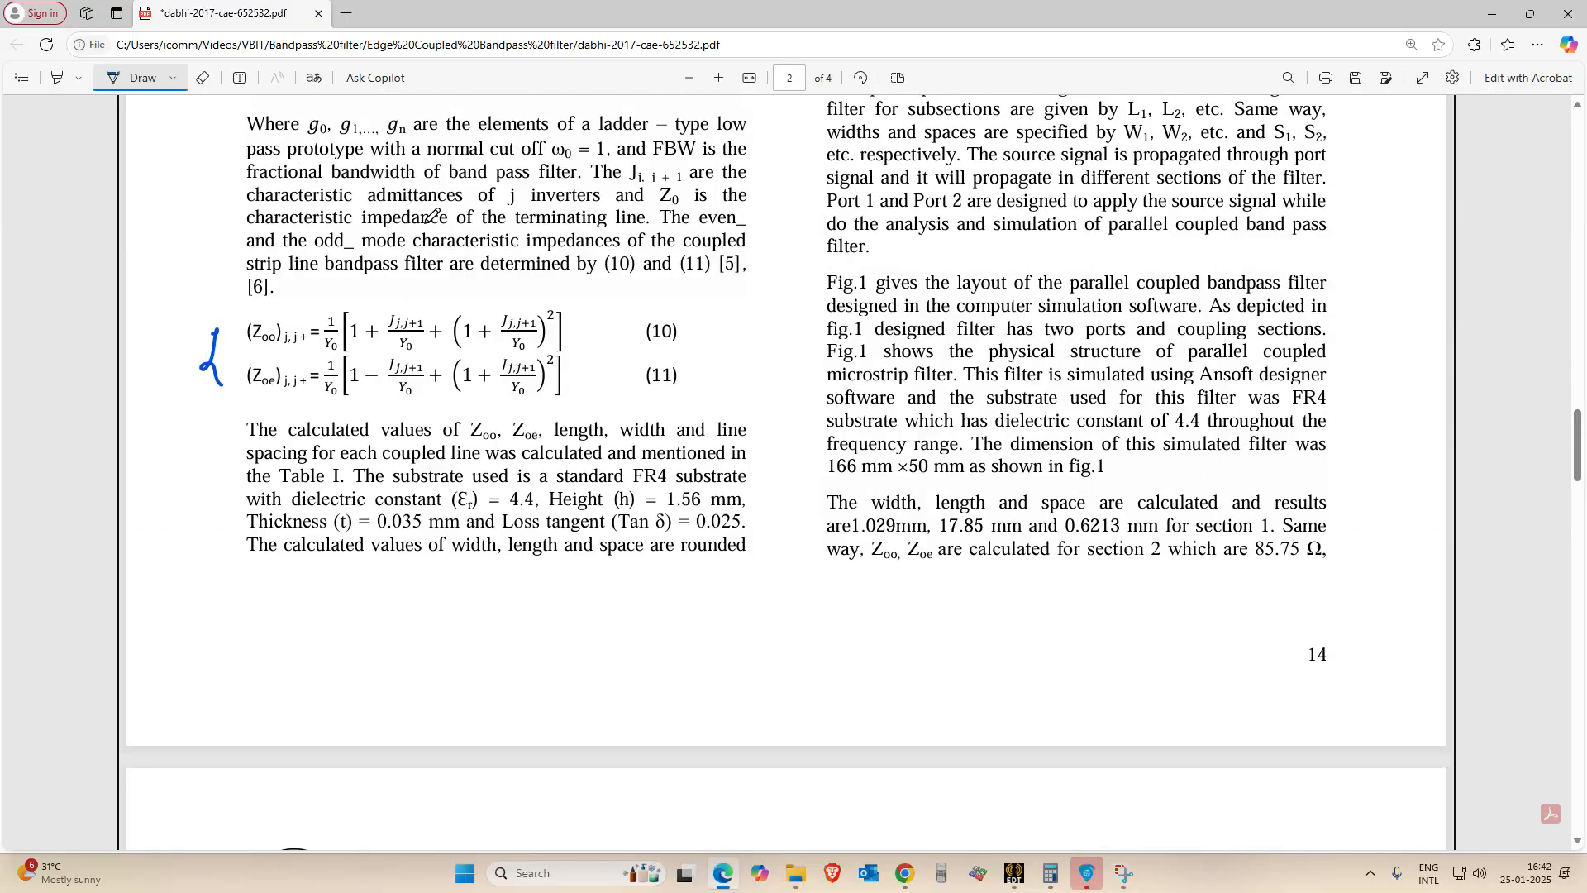
pyautogui.scroll(-10, 439, 230)
pyautogui.moveTo(394, 247); pyautogui.dragTo(422, 250)
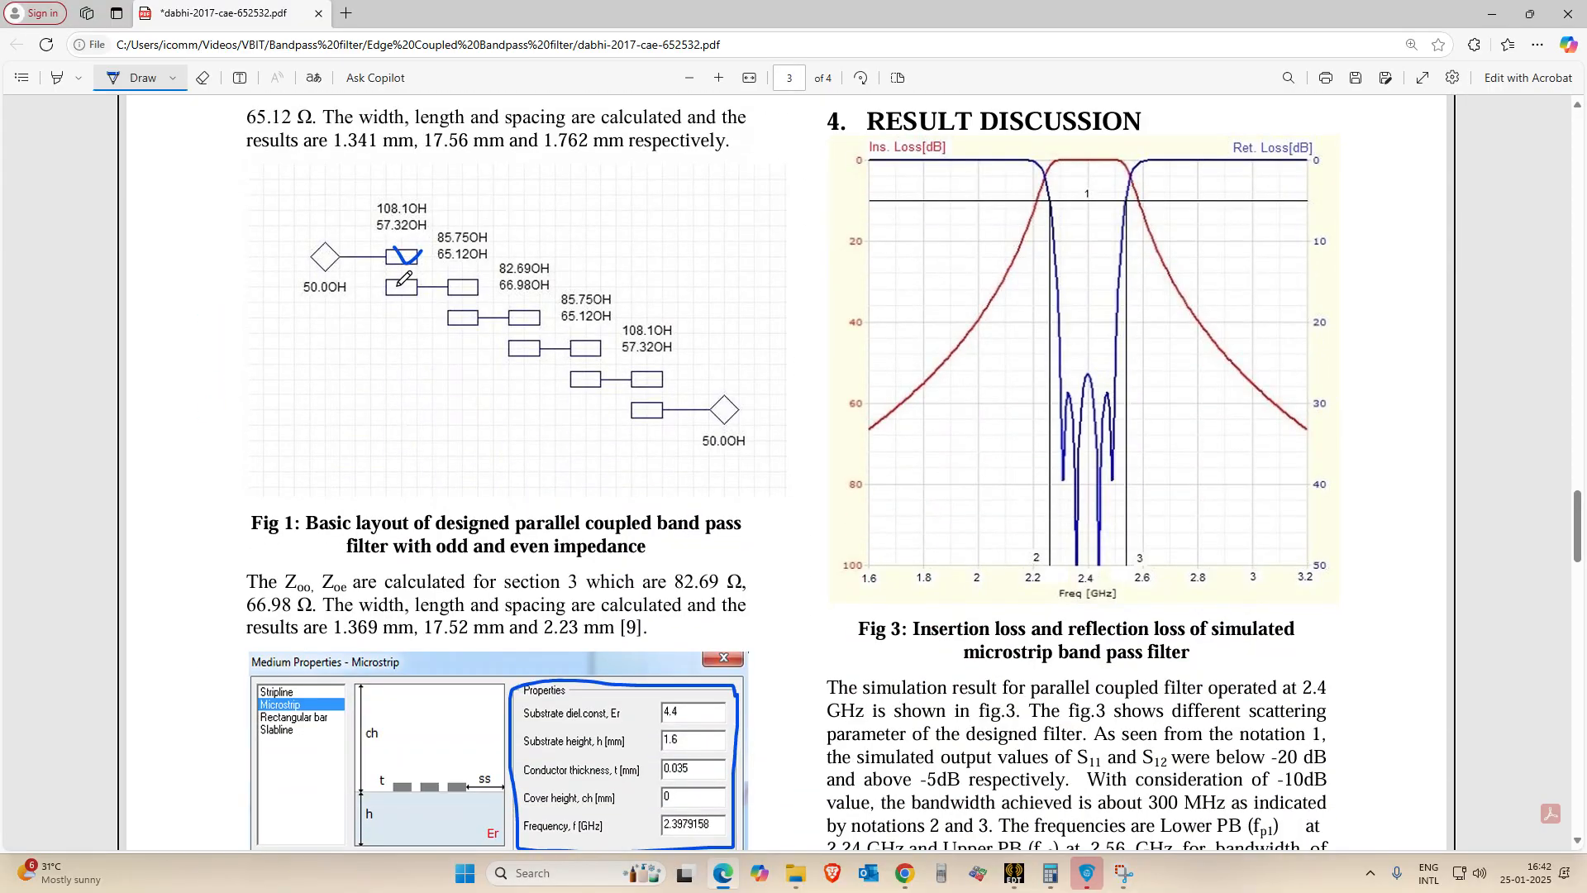
# Tick the second line of section 1 in the paper's Fig 1, and check the copied rectangle's creation properties in HFSS.
pyautogui.moveTo(398, 286); pyautogui.dragTo(413, 279)
pyautogui.hotkey('alt', 'Tab')
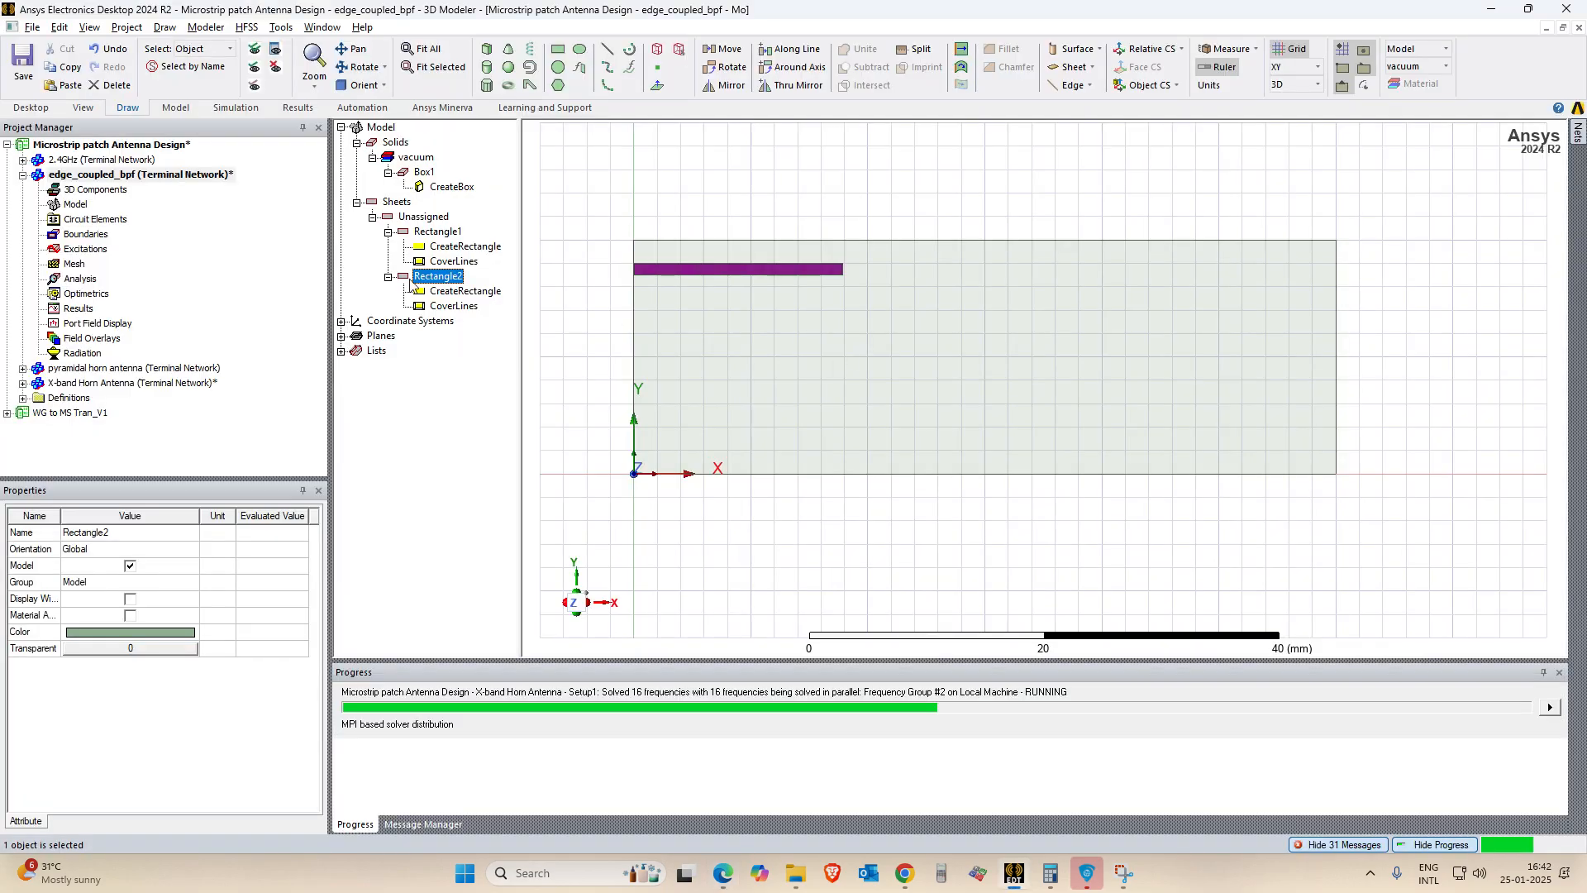
pyautogui.doubleClick(450, 291)
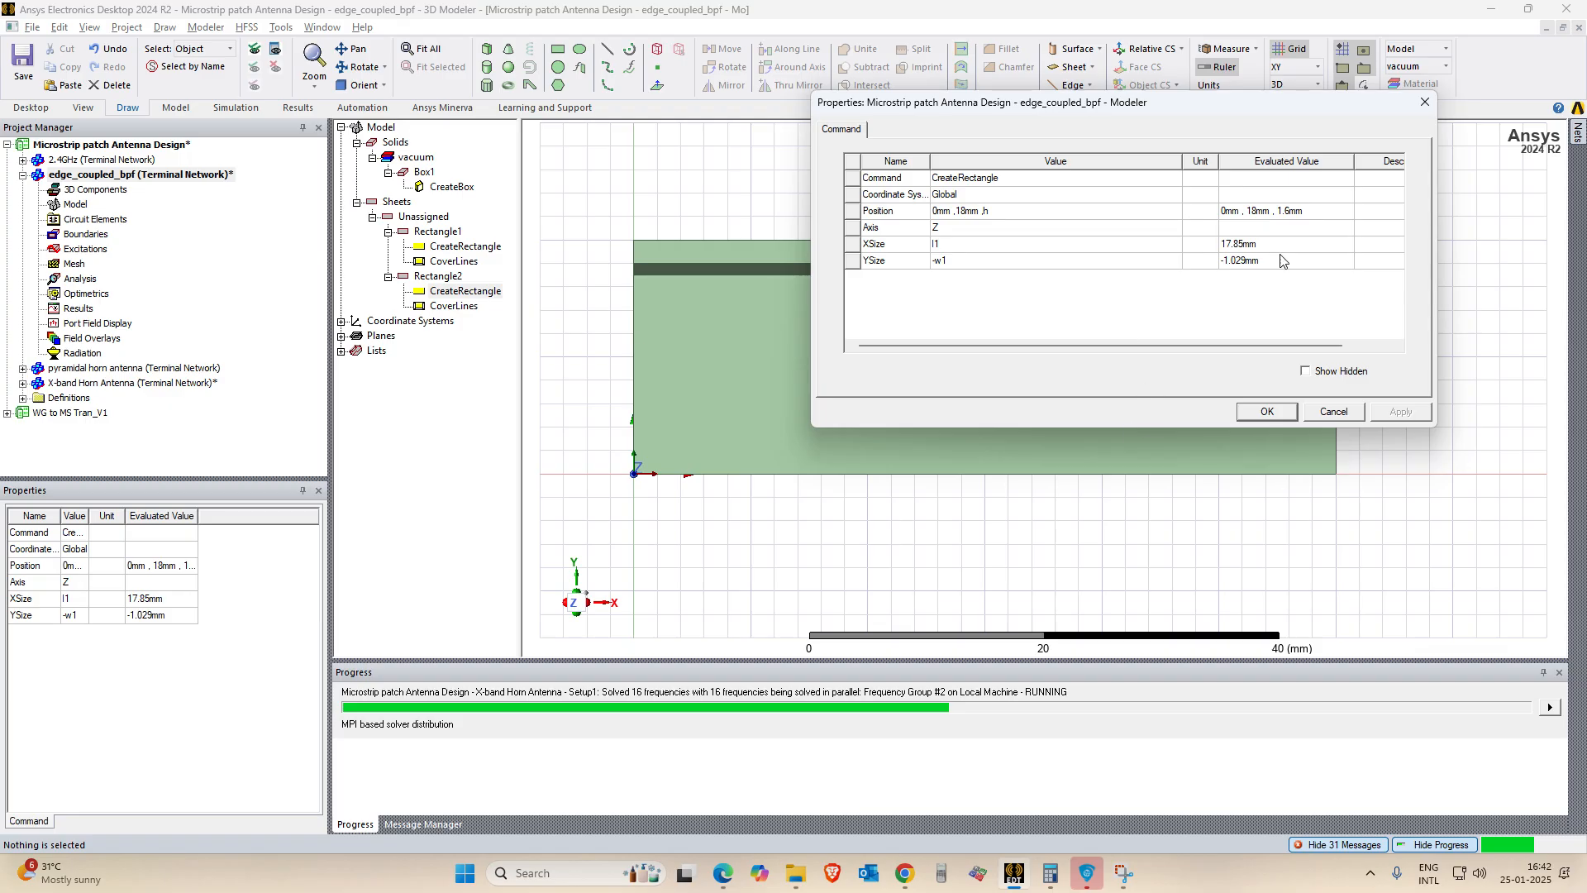
pyautogui.click(1426, 105)
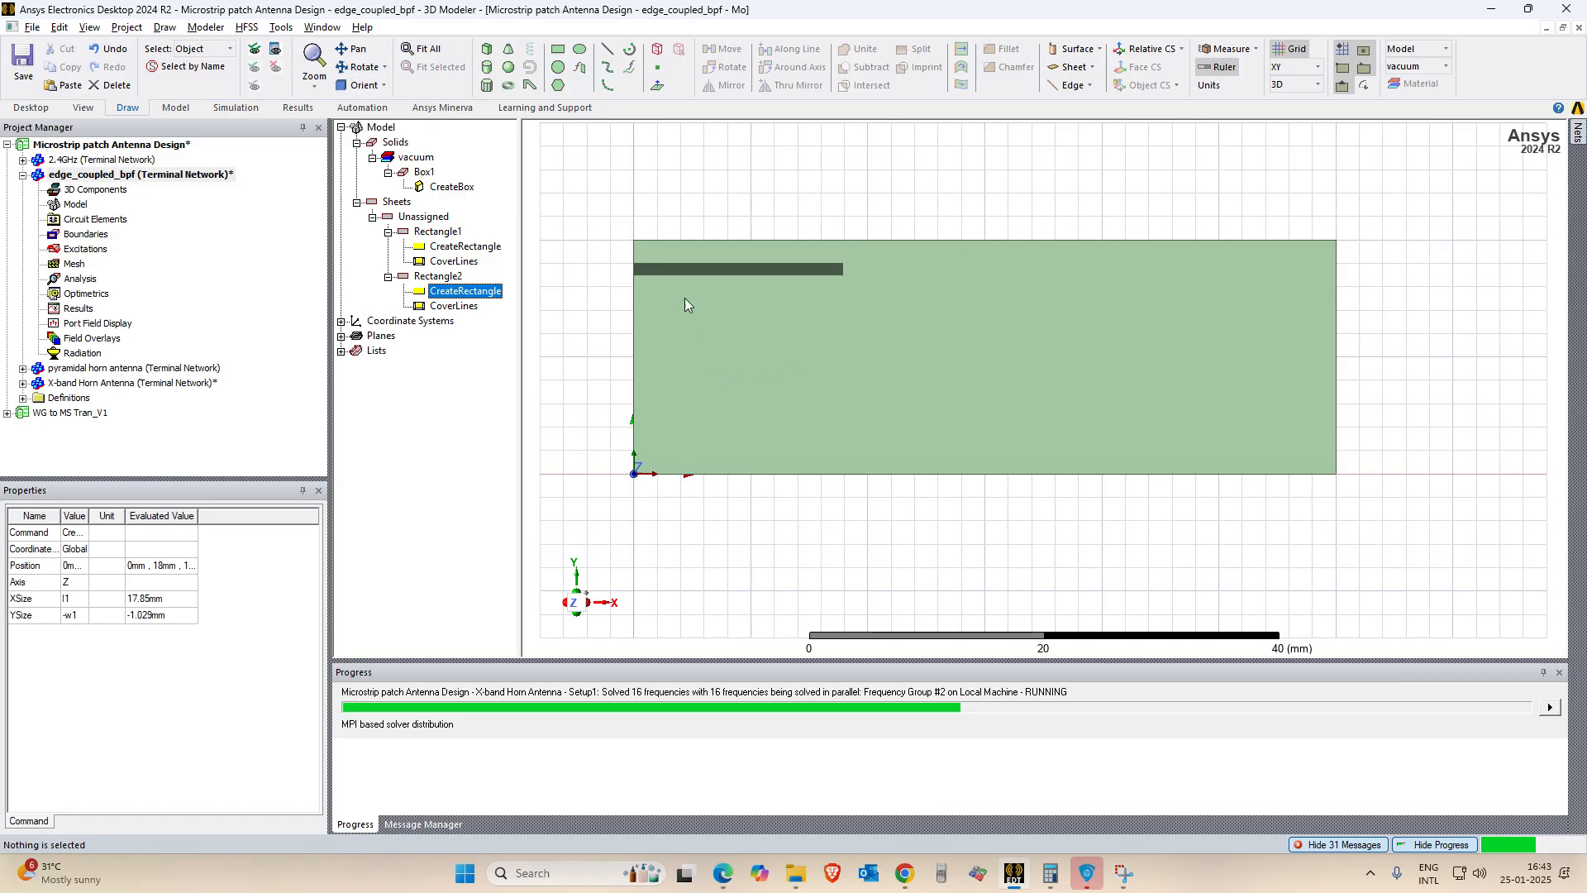
# Set the copied rectangle's position to 0mm, 18mm-0.6213mm, h, using the section 1 spacing from the paper's Table 1.
pyautogui.doubleClick(449, 292)
pyautogui.click(980, 212)
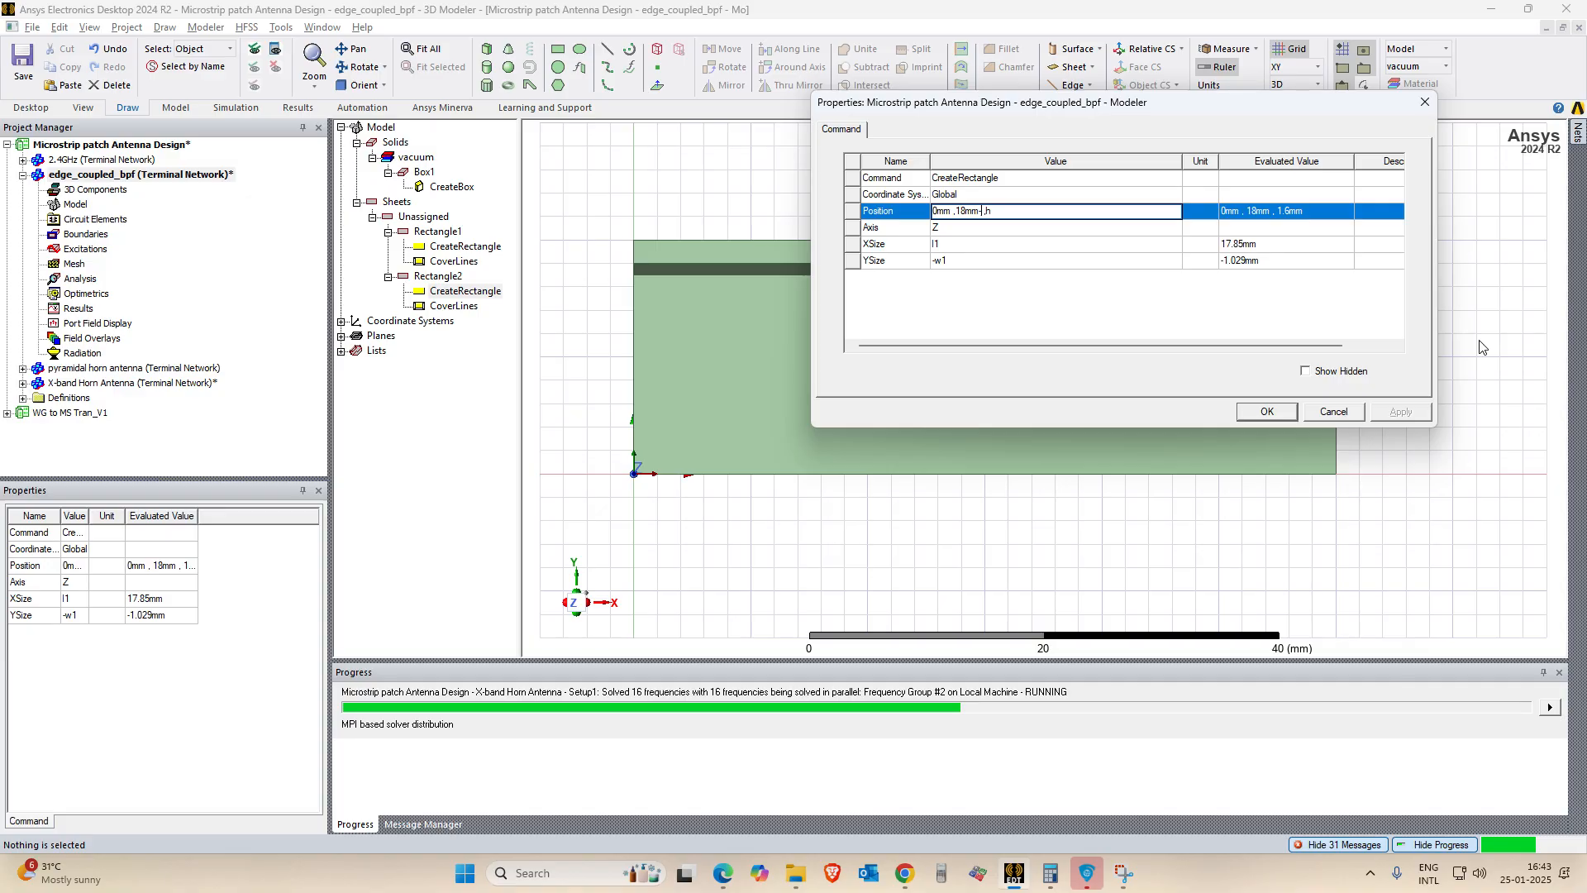
pyautogui.hotkey('alt', 'Tab')
pyautogui.scroll(5, 912, 541)
pyautogui.scroll(10, 912, 542)
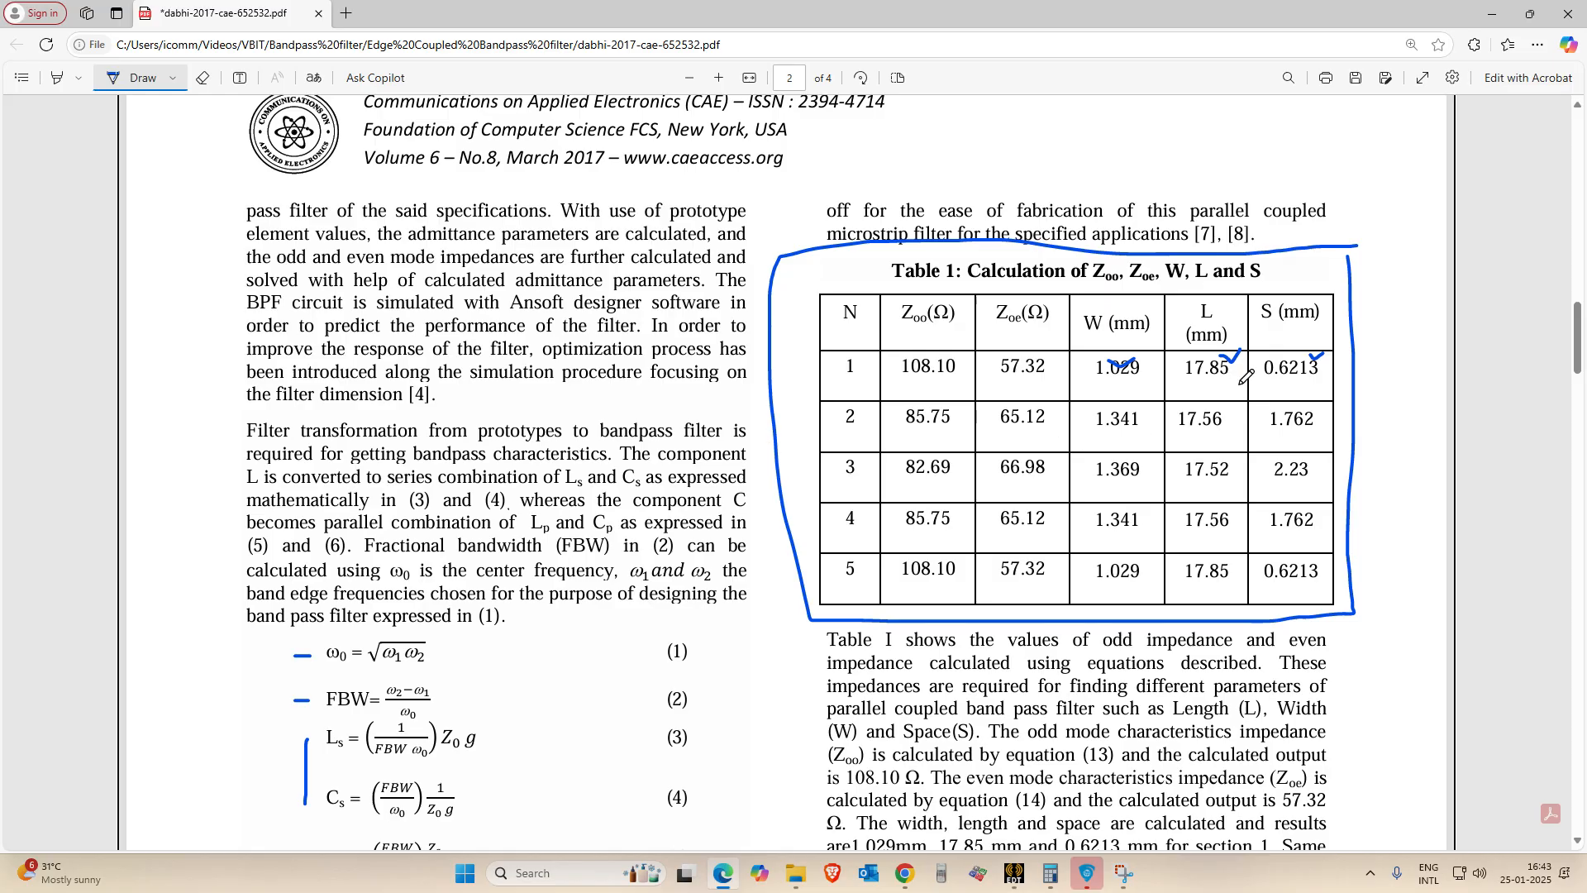
pyautogui.hotkey('alt', 'Tab')
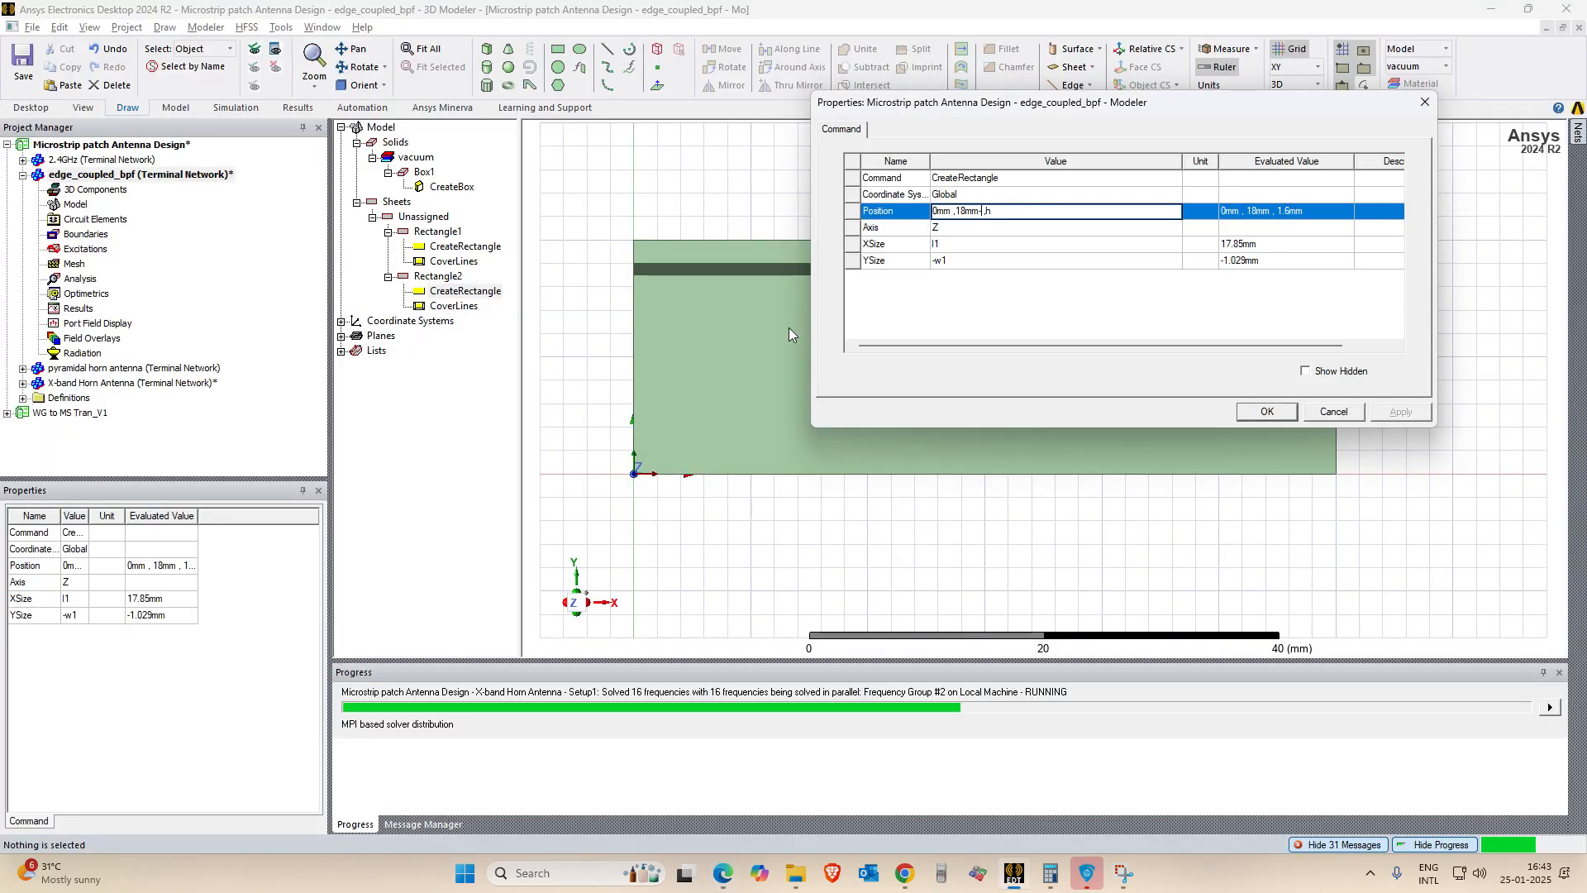
pyautogui.write('0.6')
pyautogui.press('BackSpace')
pyautogui.press('Return')
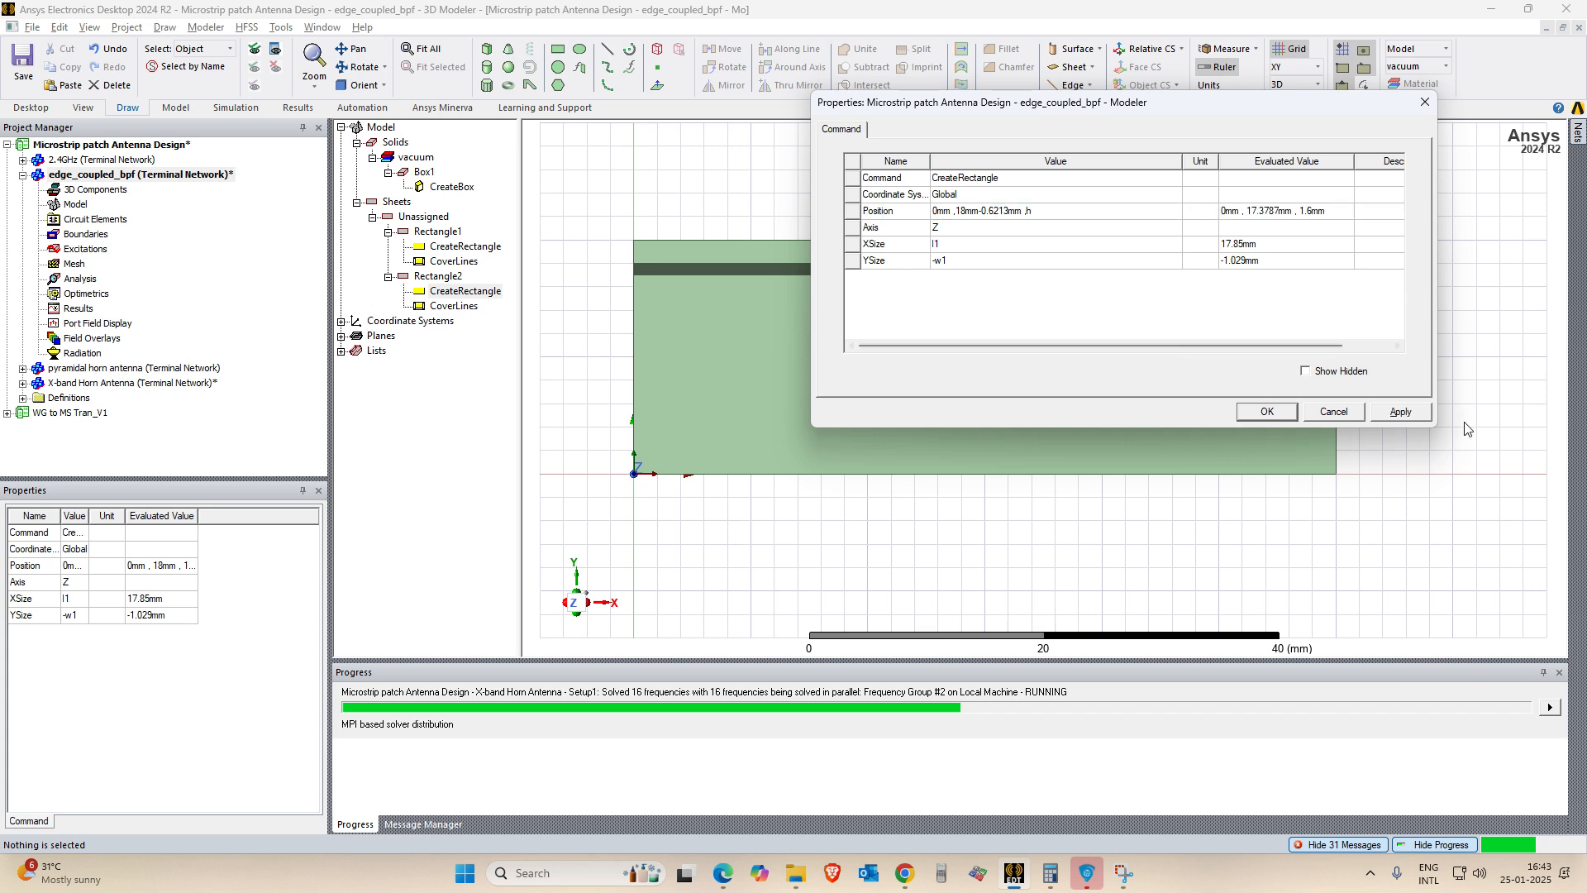
pyautogui.click(1403, 413)
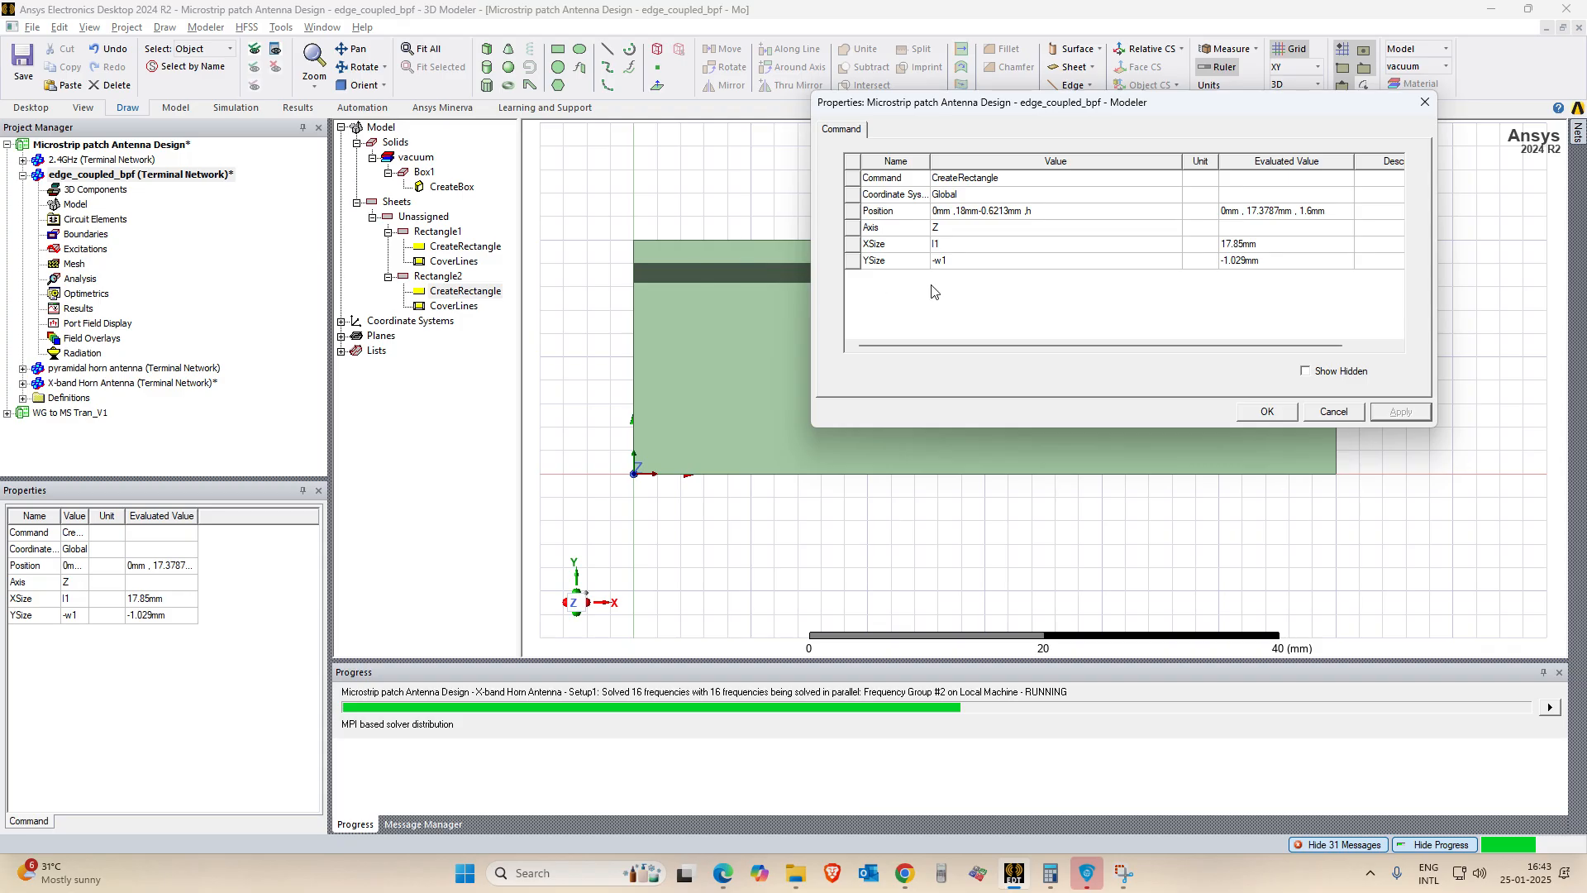
pyautogui.click(1267, 411)
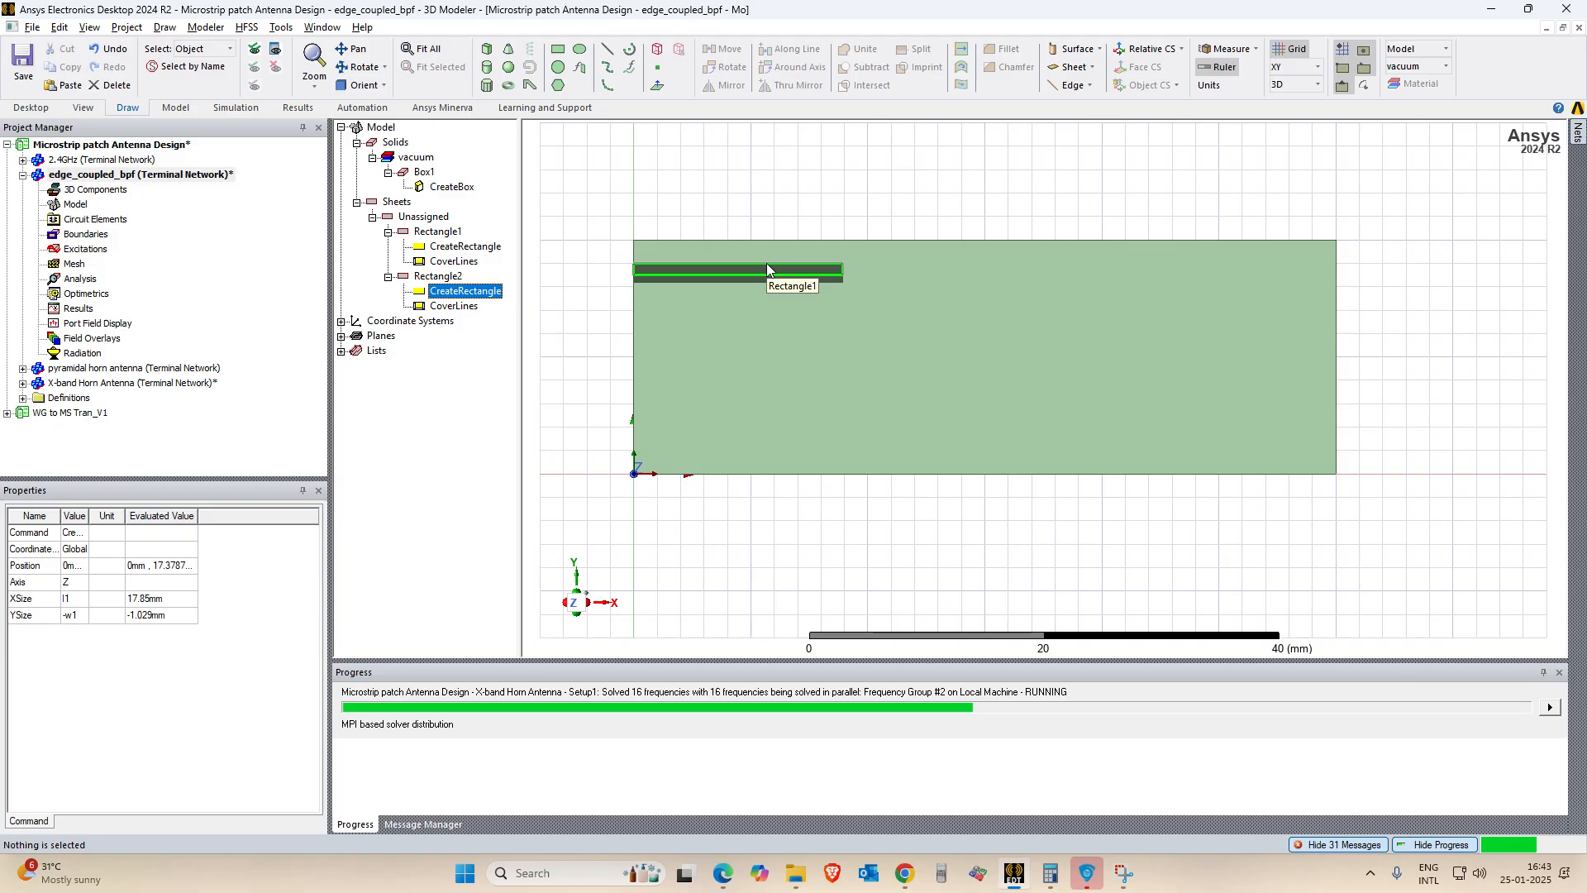
# Zoom in on the two strips and measure the position of the first strip's lower-left corner.
pyautogui.click(766, 263)
pyautogui.scroll(3, 669, 283)
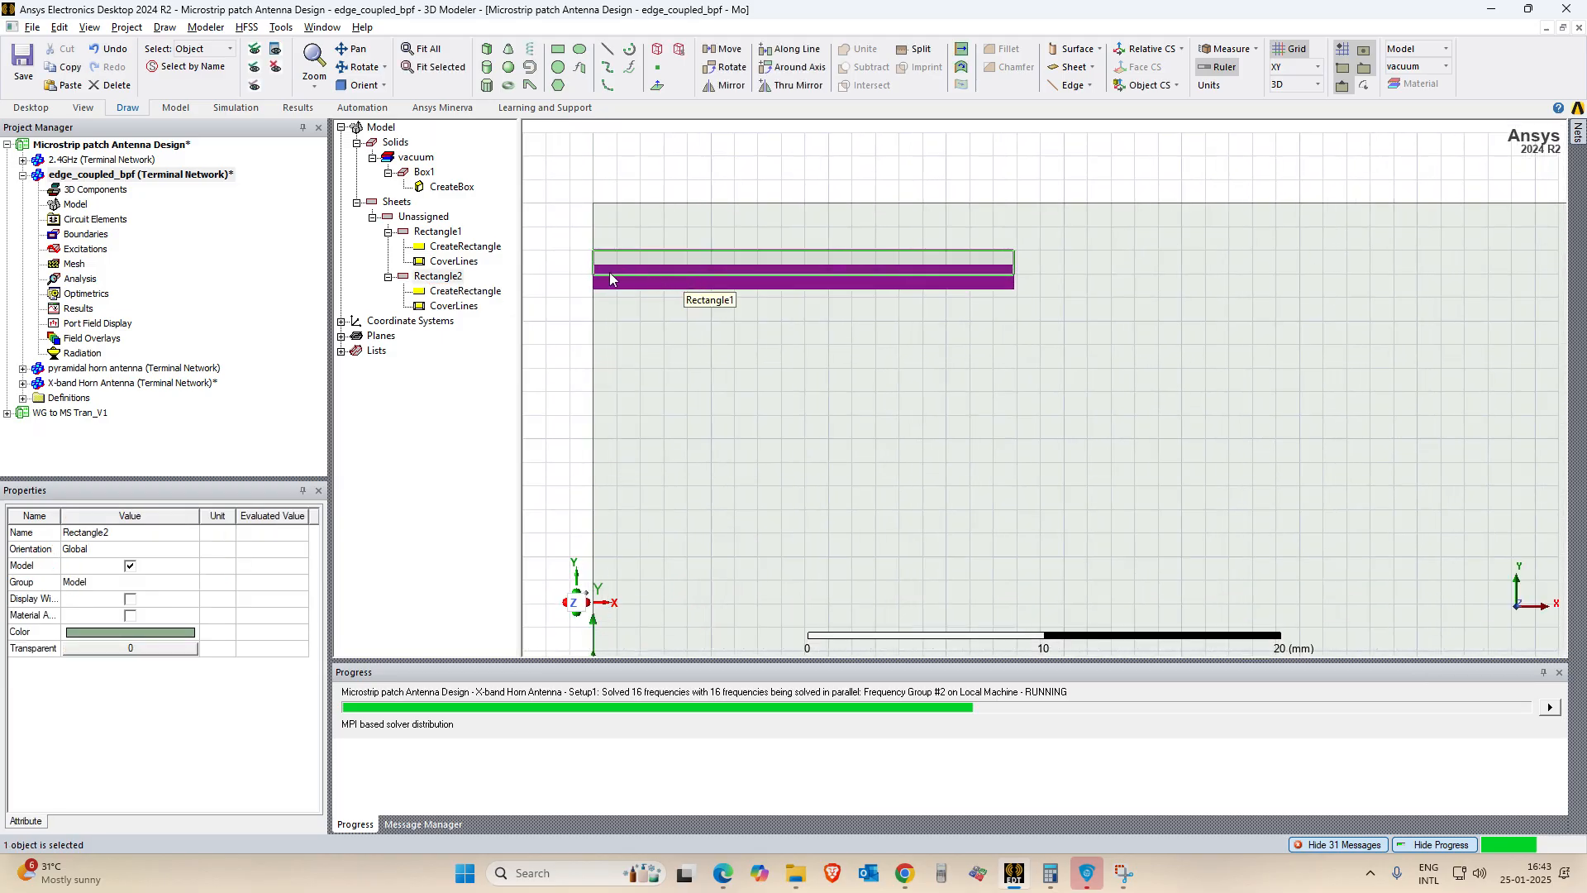
pyautogui.click(615, 260)
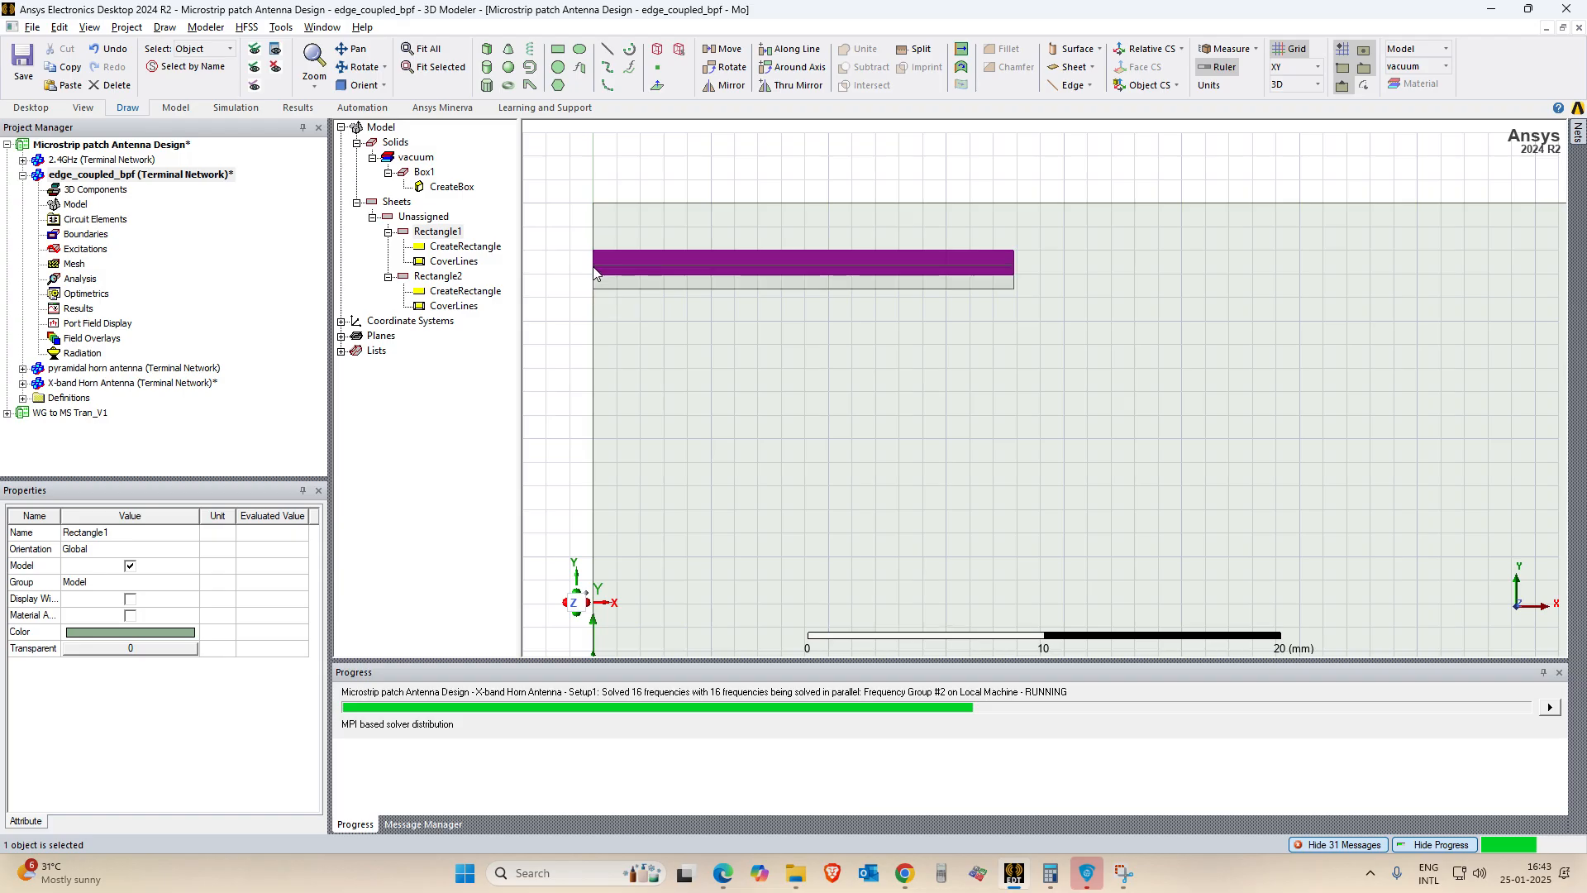
pyautogui.hotkey('ctrl', 'm')
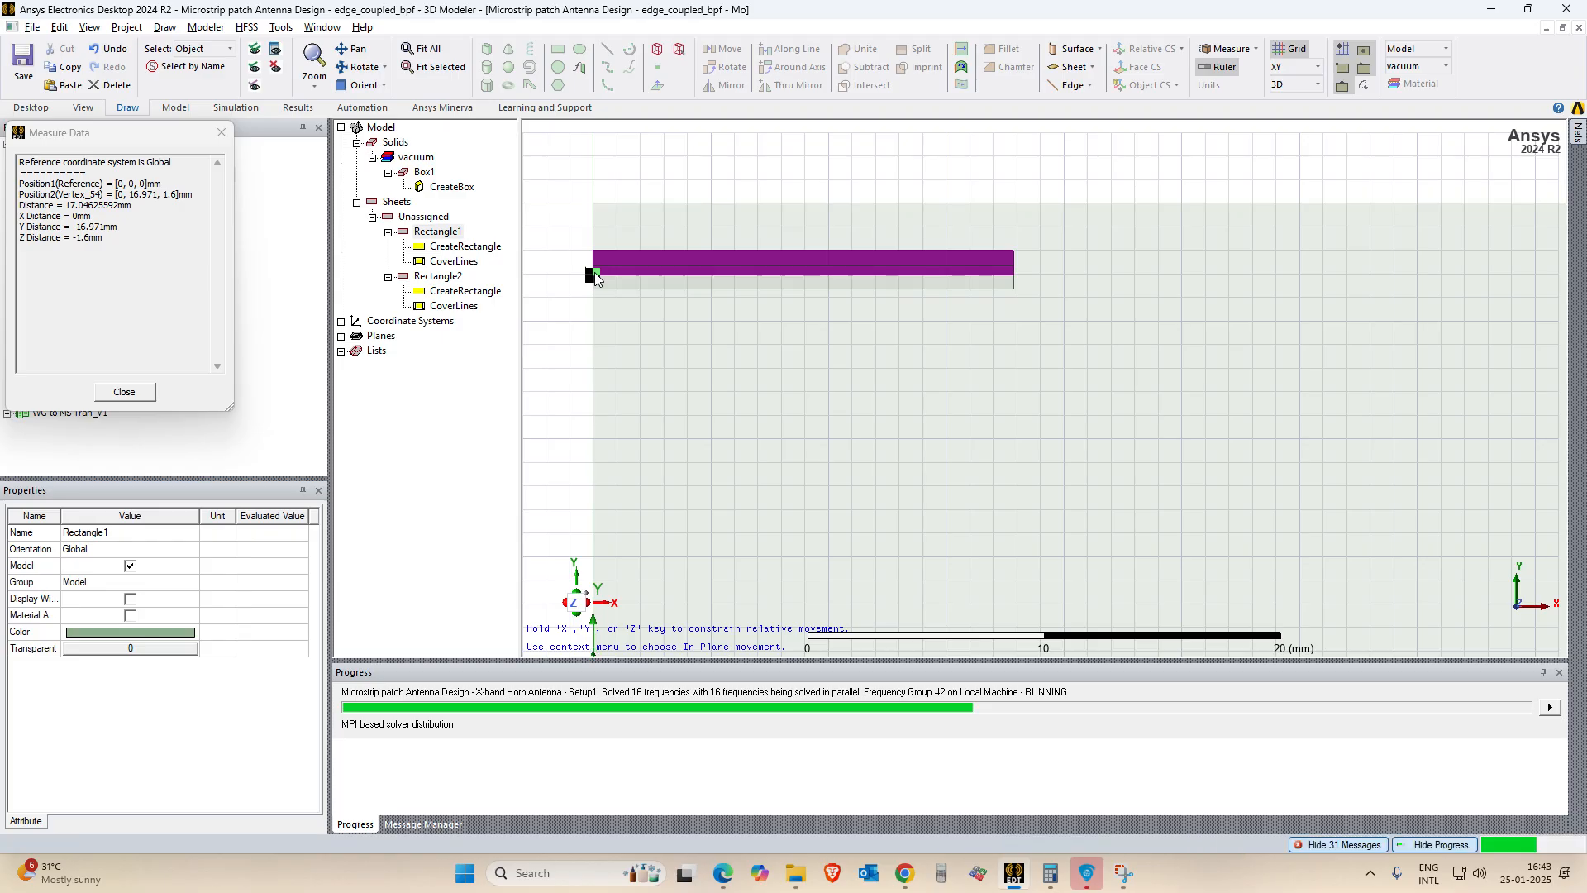
pyautogui.hotkey('alt', 'Tab')
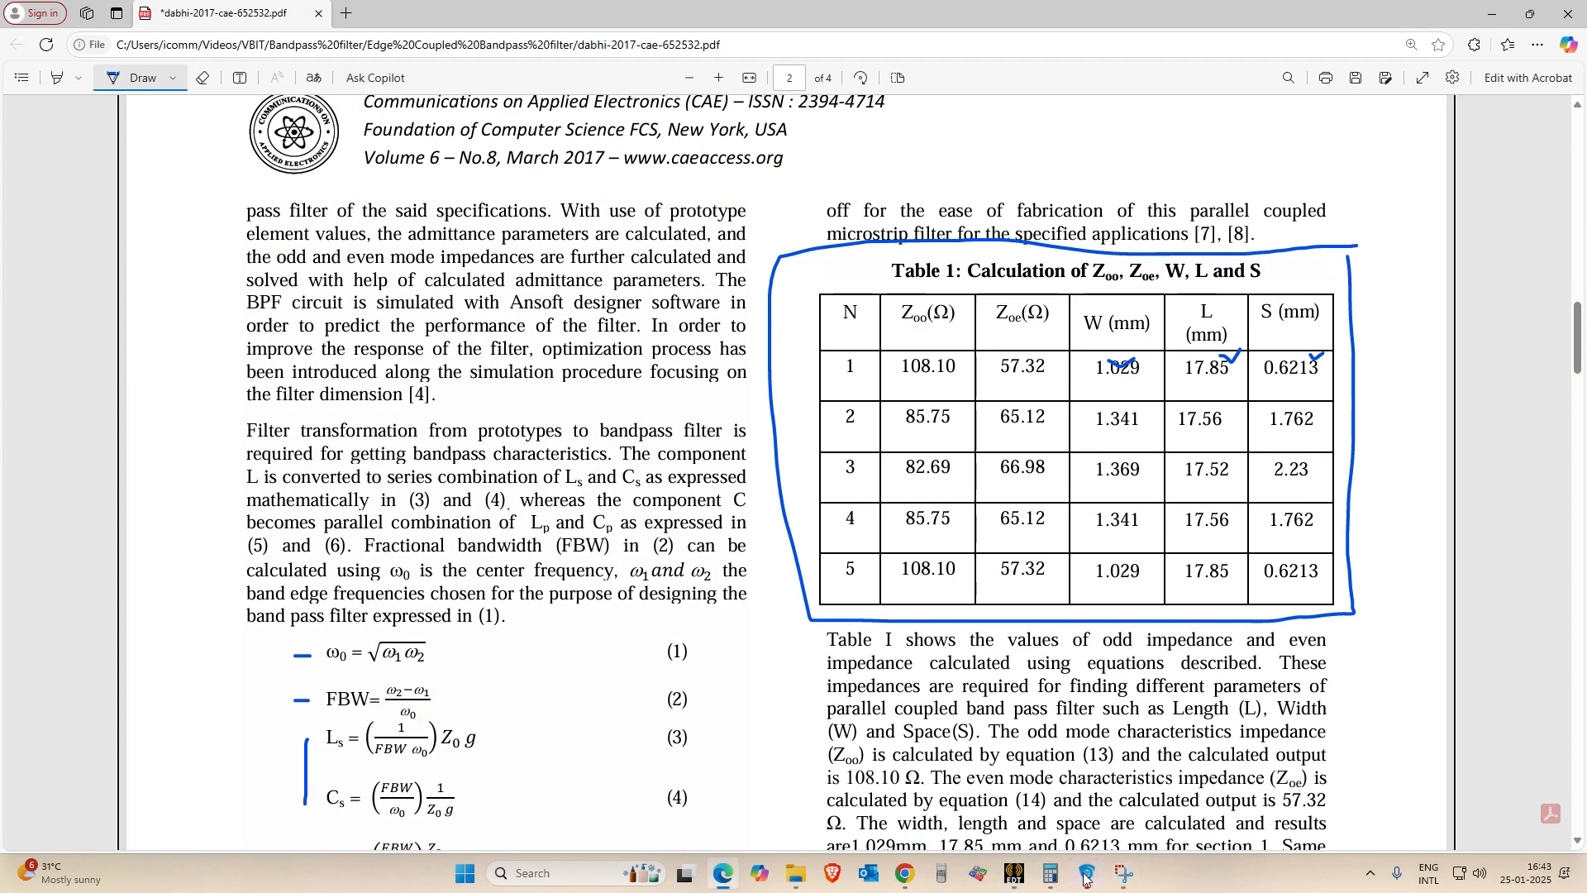
pyautogui.click(1013, 881)
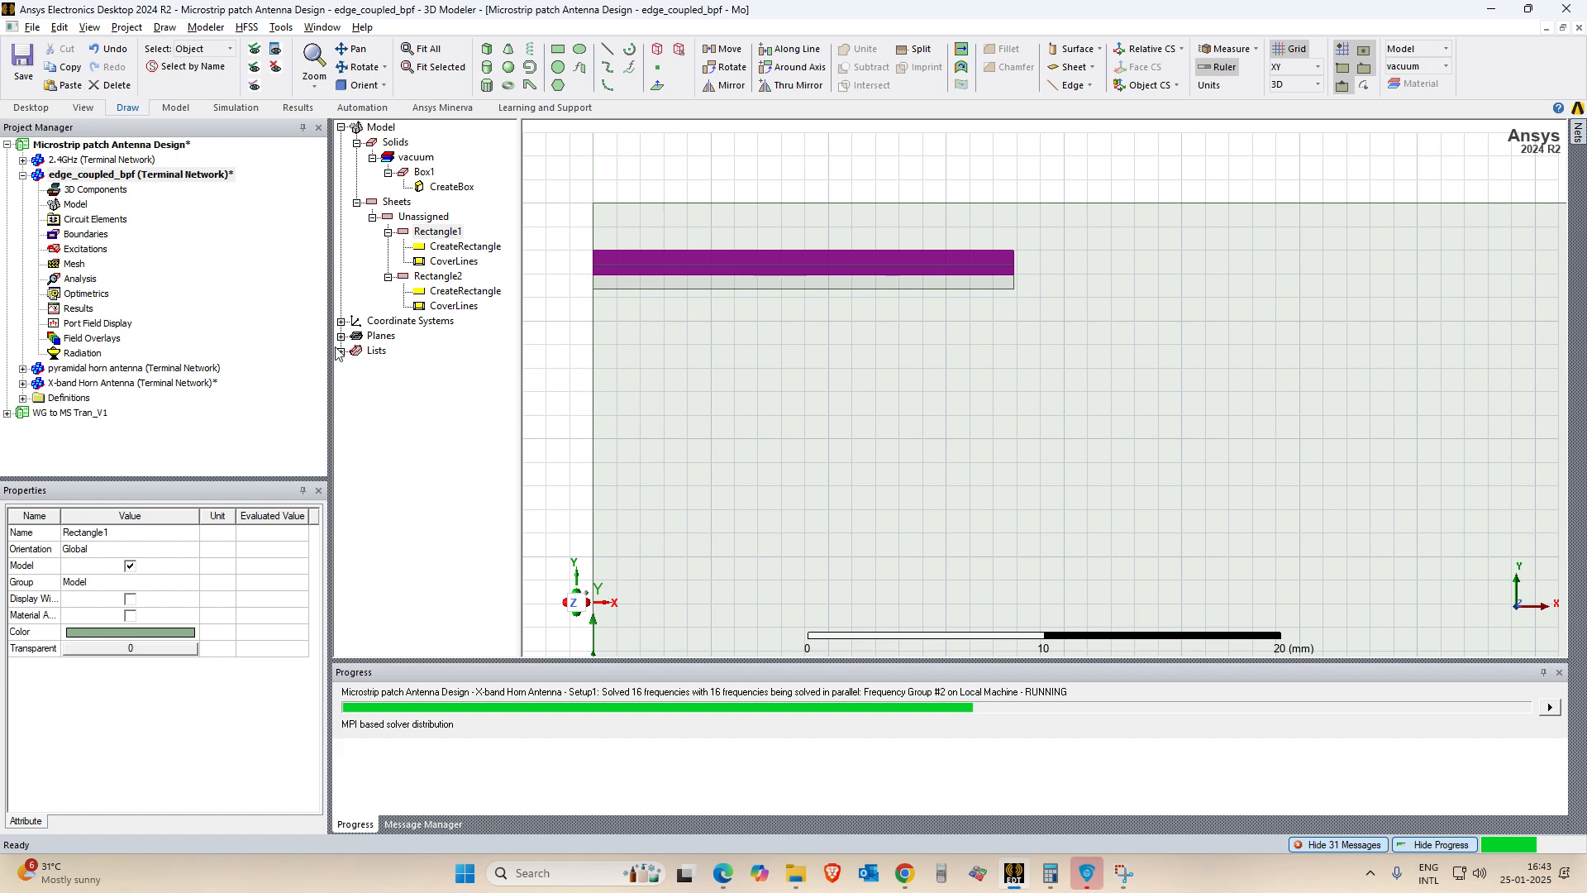
# Change the second strip's position to 0mm, 18mm-w1-0.6213mm, h so that it also clears the first strip's width.
pyautogui.click(439, 276)
pyautogui.doubleClick(466, 291)
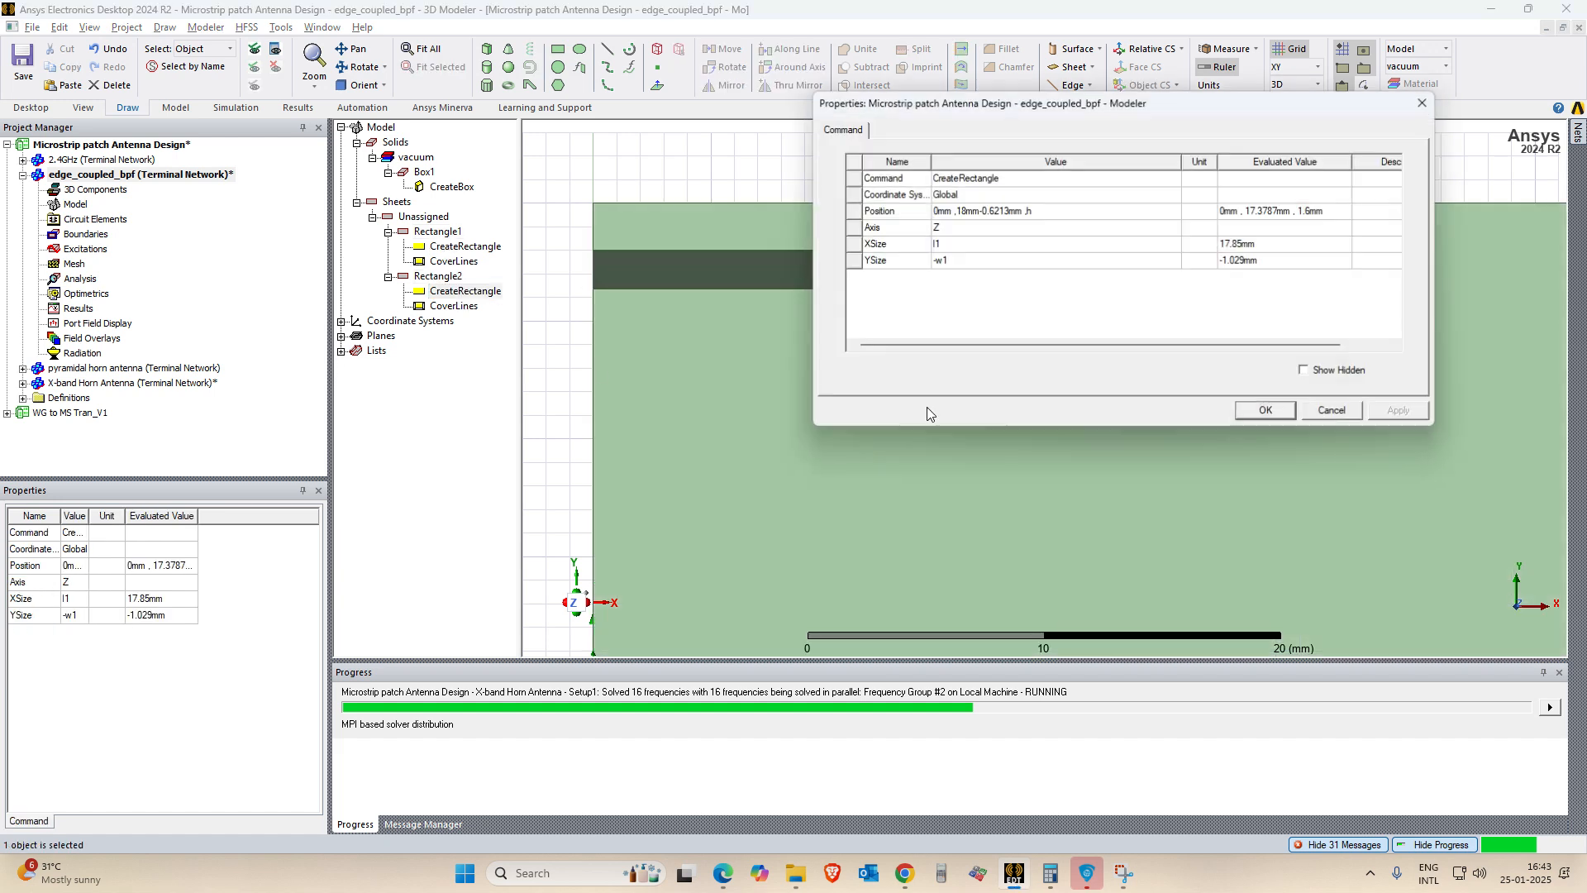
pyautogui.click(989, 213)
pyautogui.click(984, 213)
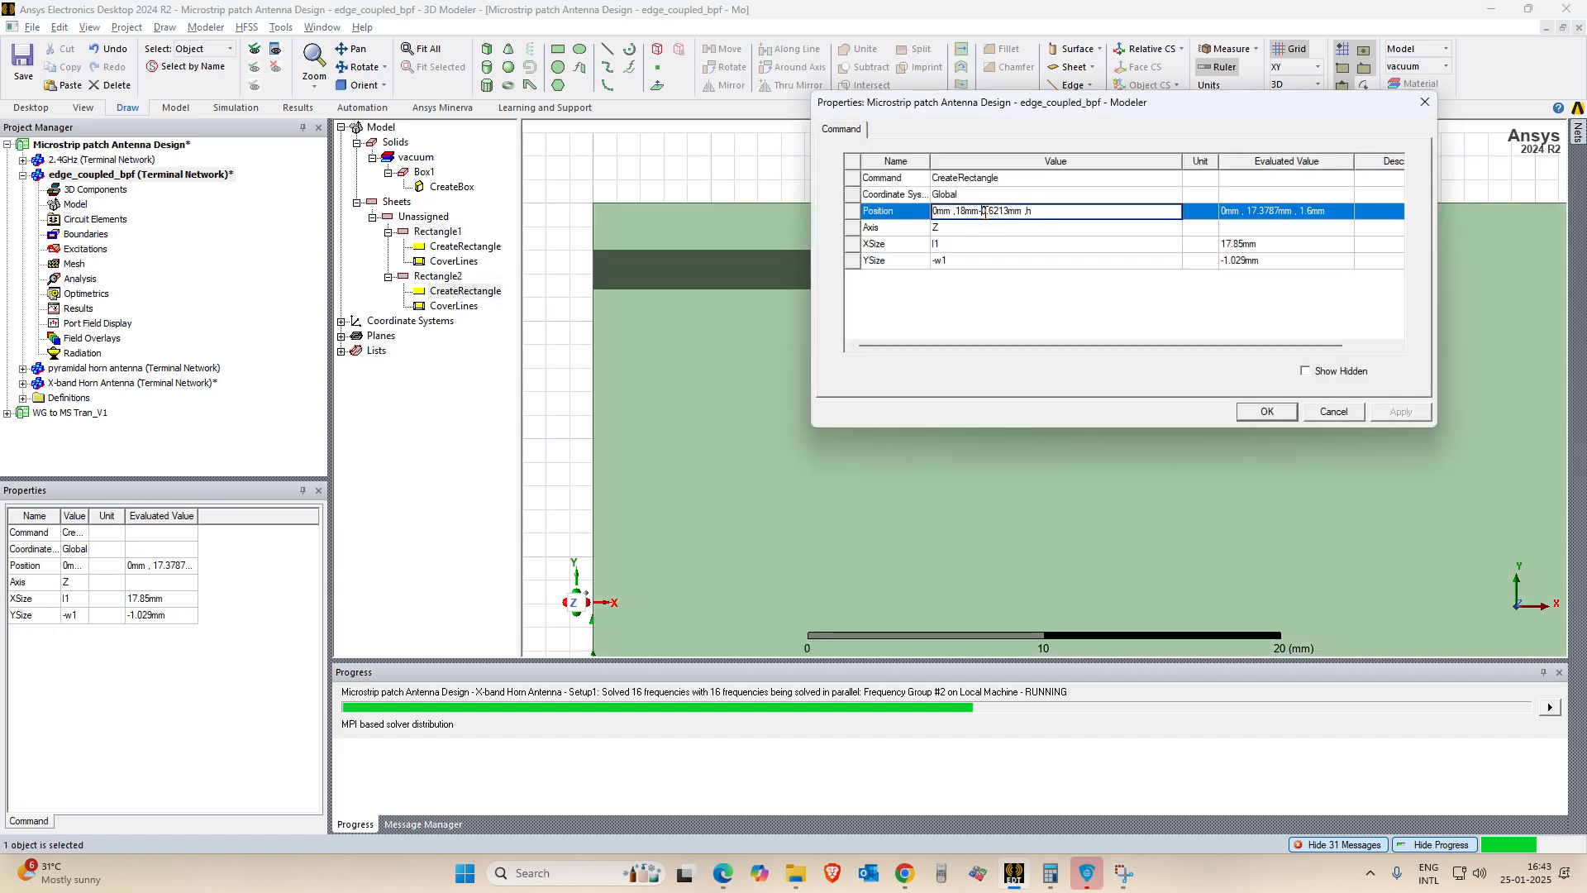
pyautogui.write('w1-')
pyautogui.click(1029, 310)
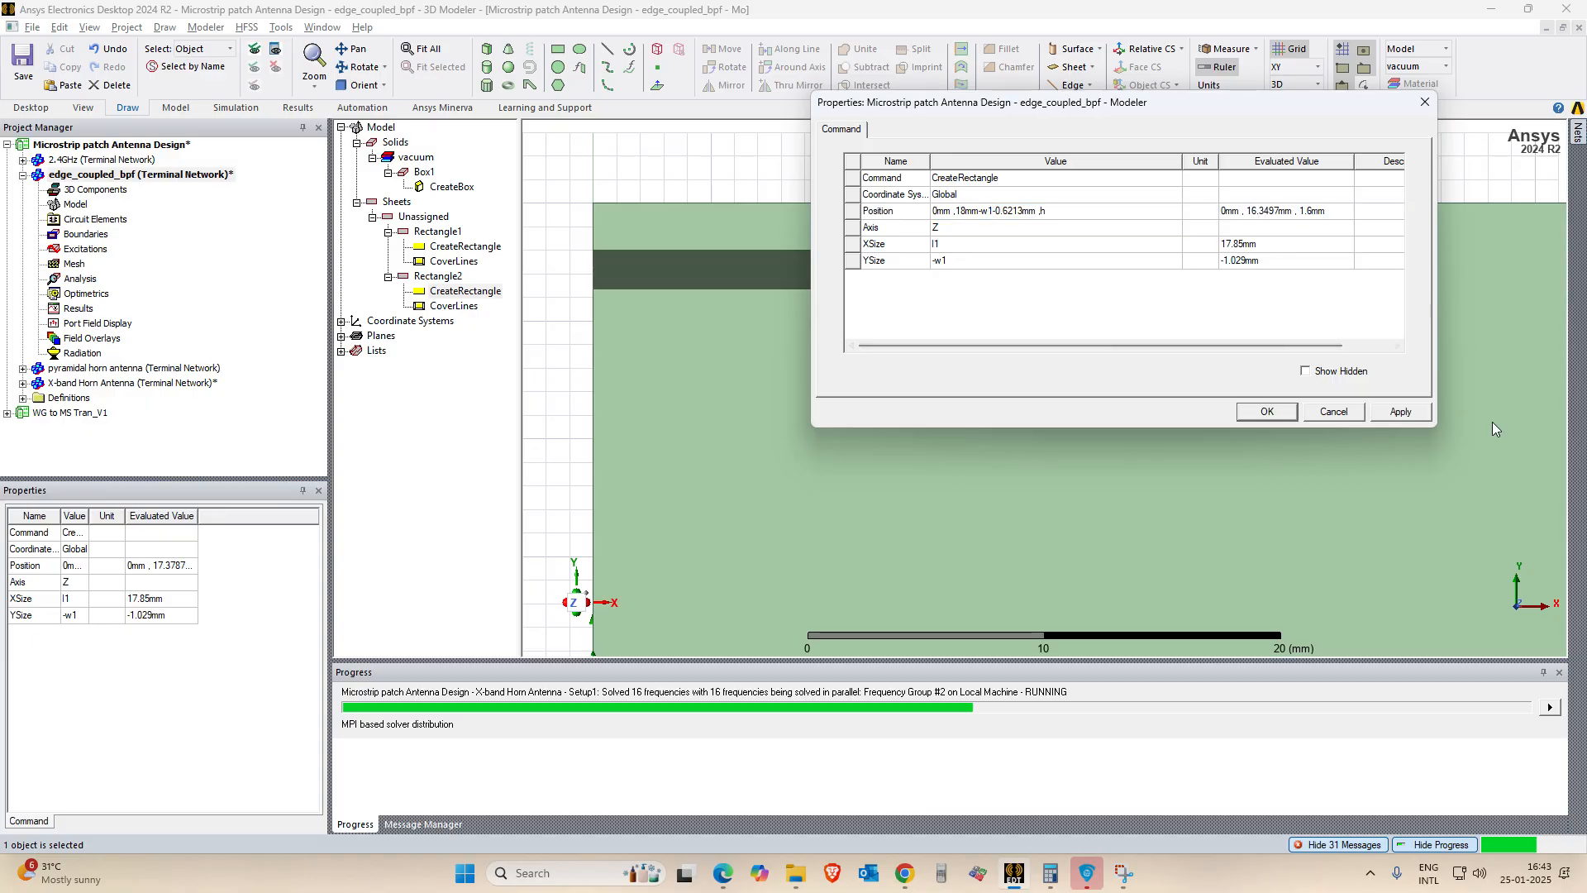
pyautogui.click(1424, 413)
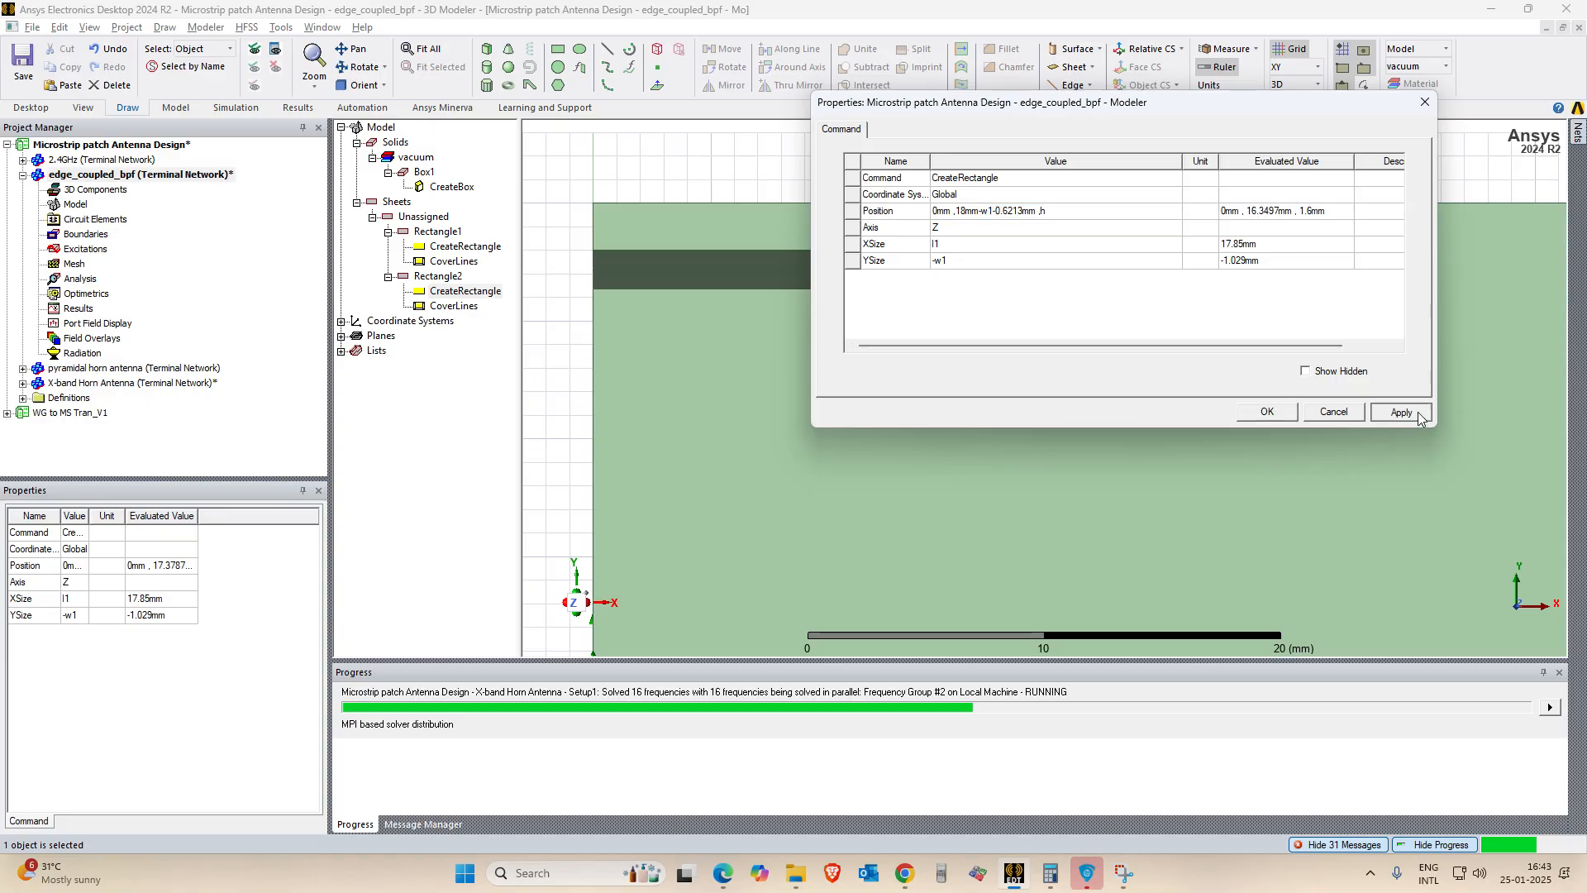
pyautogui.click(1266, 412)
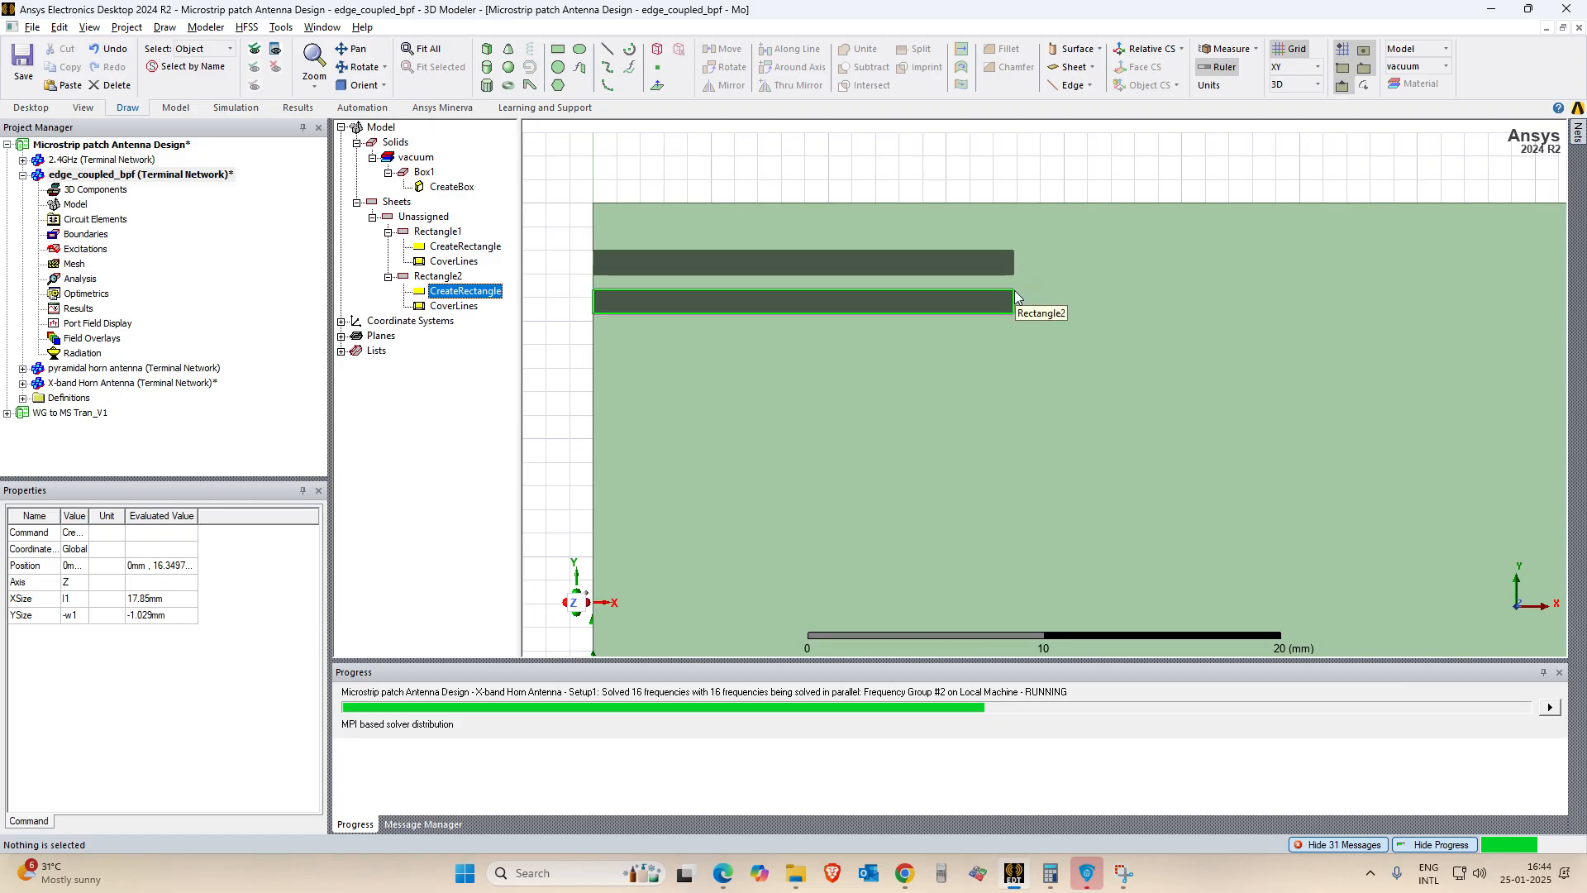
# Find the coupled filter layout in the paper's Fig 1 and mark the line of section 2 joined to section 1.
pyautogui.hotkey('alt', 'Tab')
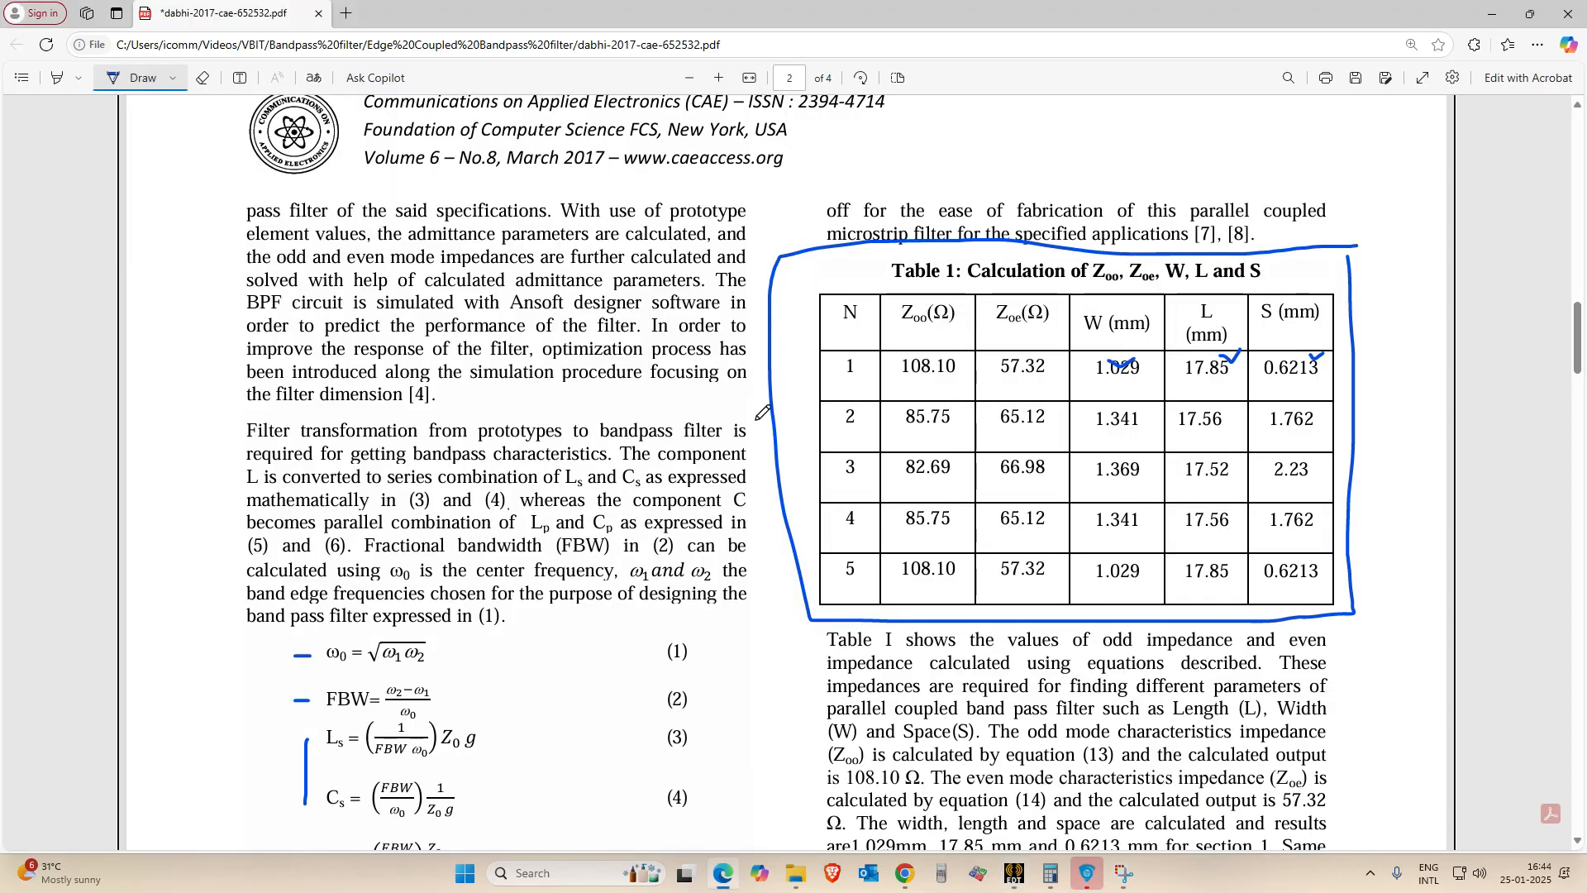
pyautogui.scroll(20, 569, 484)
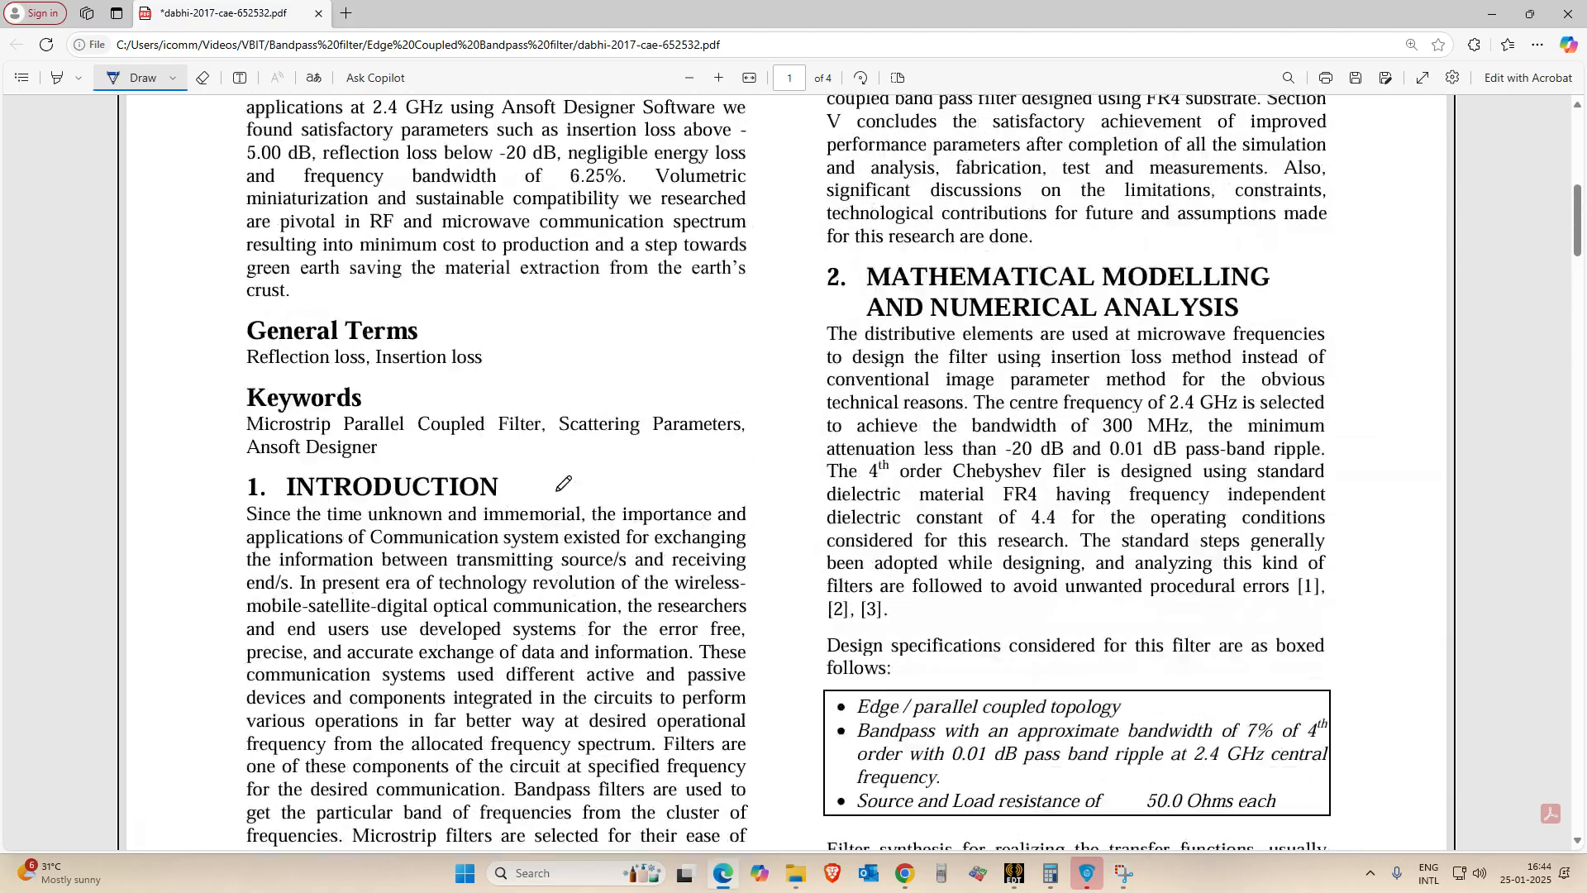
pyautogui.scroll(-20, 563, 484)
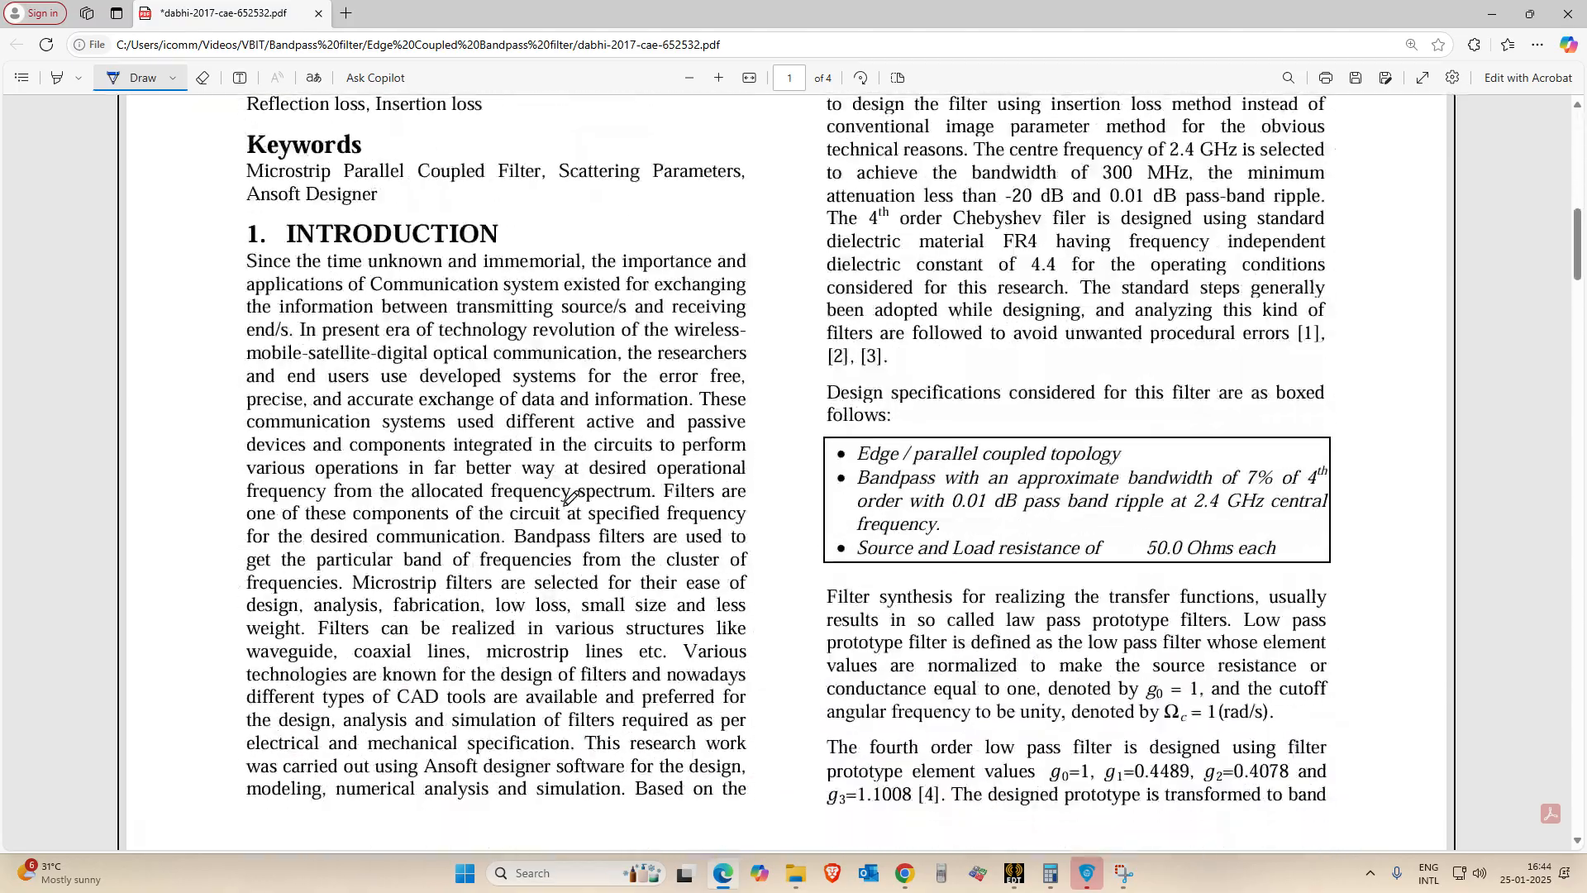
pyautogui.scroll(-15, 567, 510)
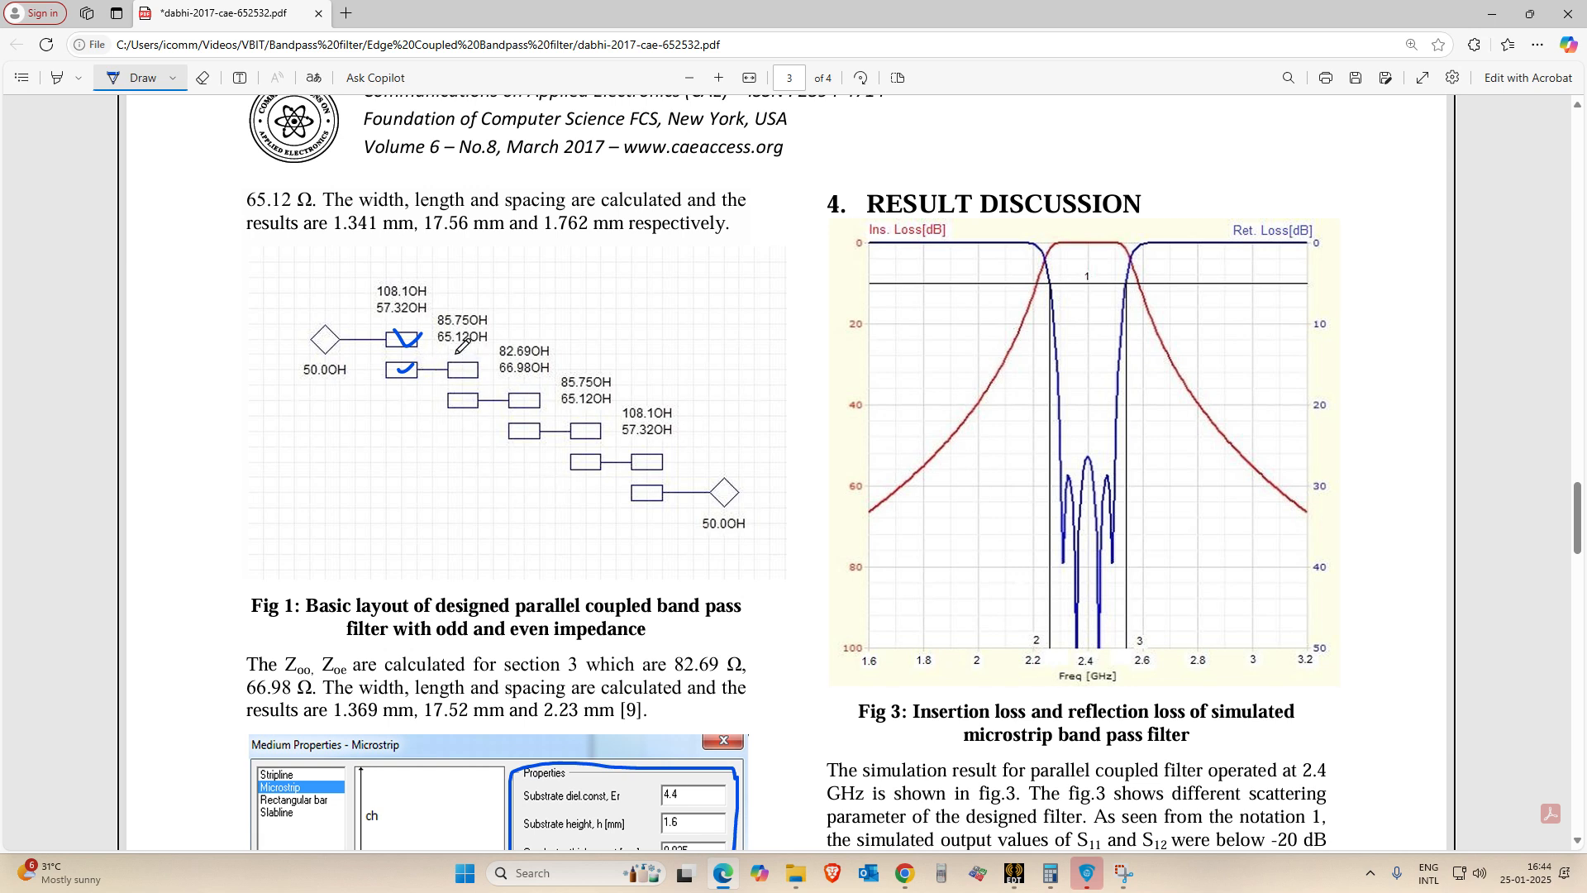
pyautogui.moveTo(456, 351); pyautogui.dragTo(481, 345)
# Look through the paper's remaining figures and return to the parallel coupled layout in Fig 1.
pyautogui.scroll(-9, 691, 396)
pyautogui.scroll(-20, 690, 395)
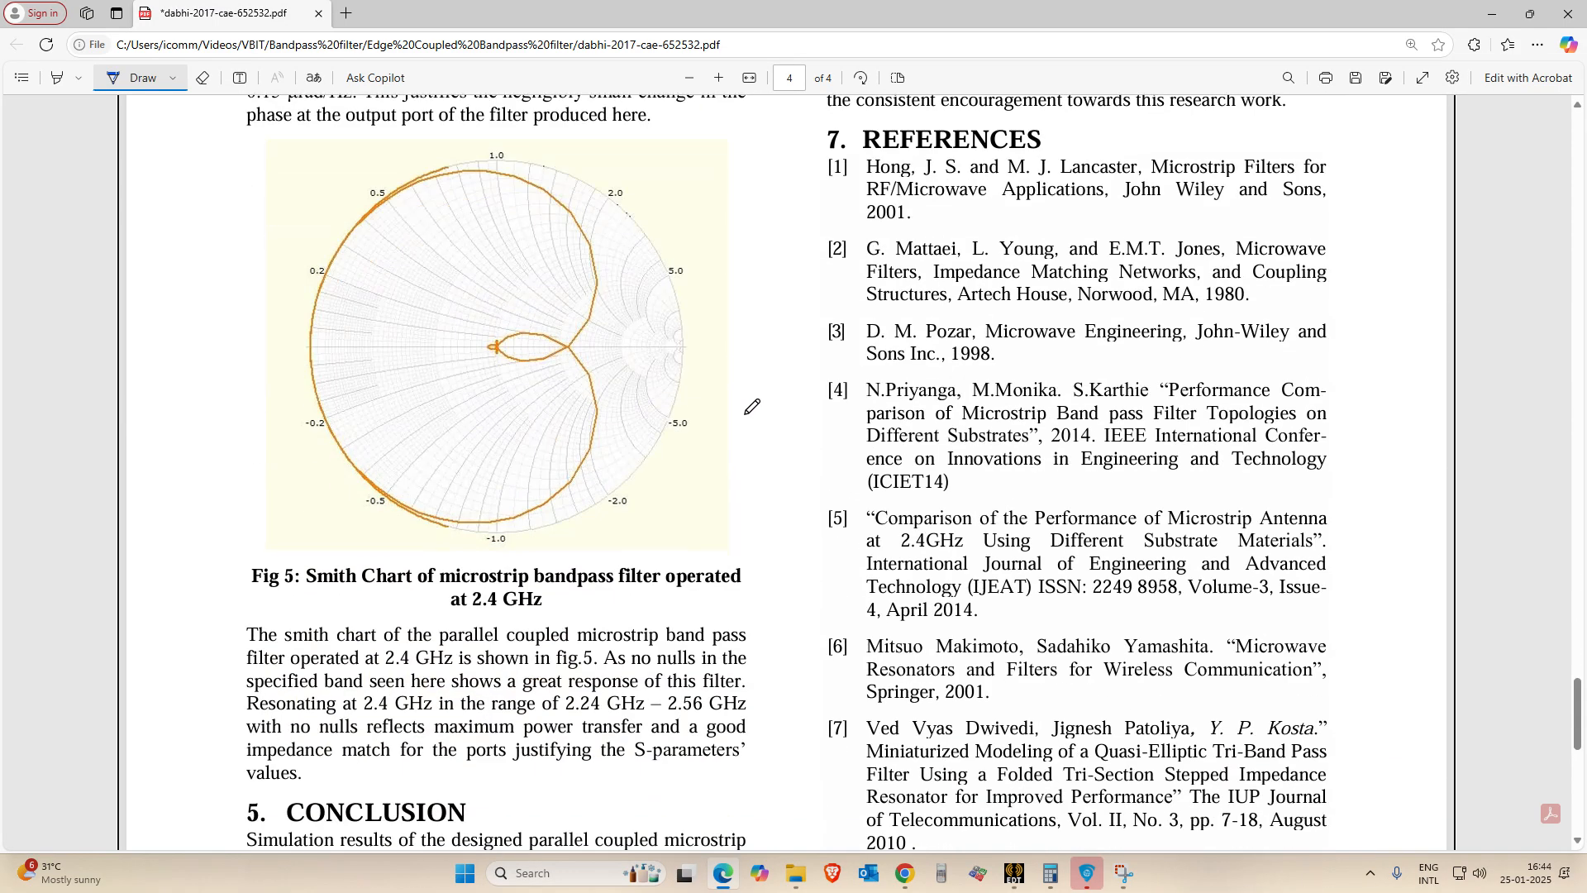
pyautogui.scroll(20, 1043, 529)
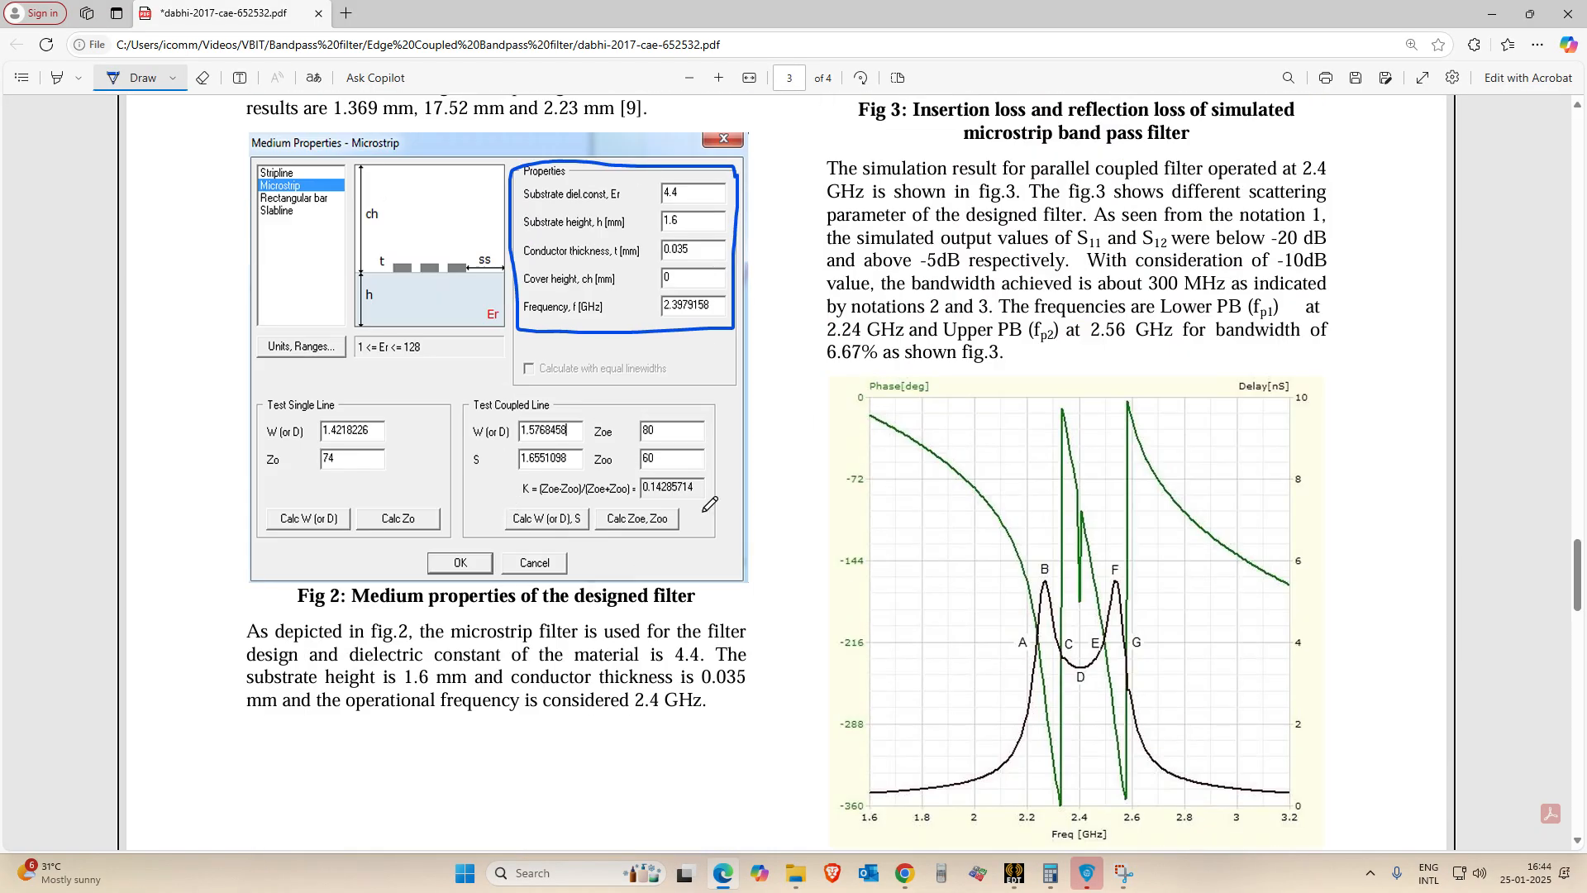
pyautogui.scroll(1, 544, 489)
pyautogui.scroll(10, 544, 490)
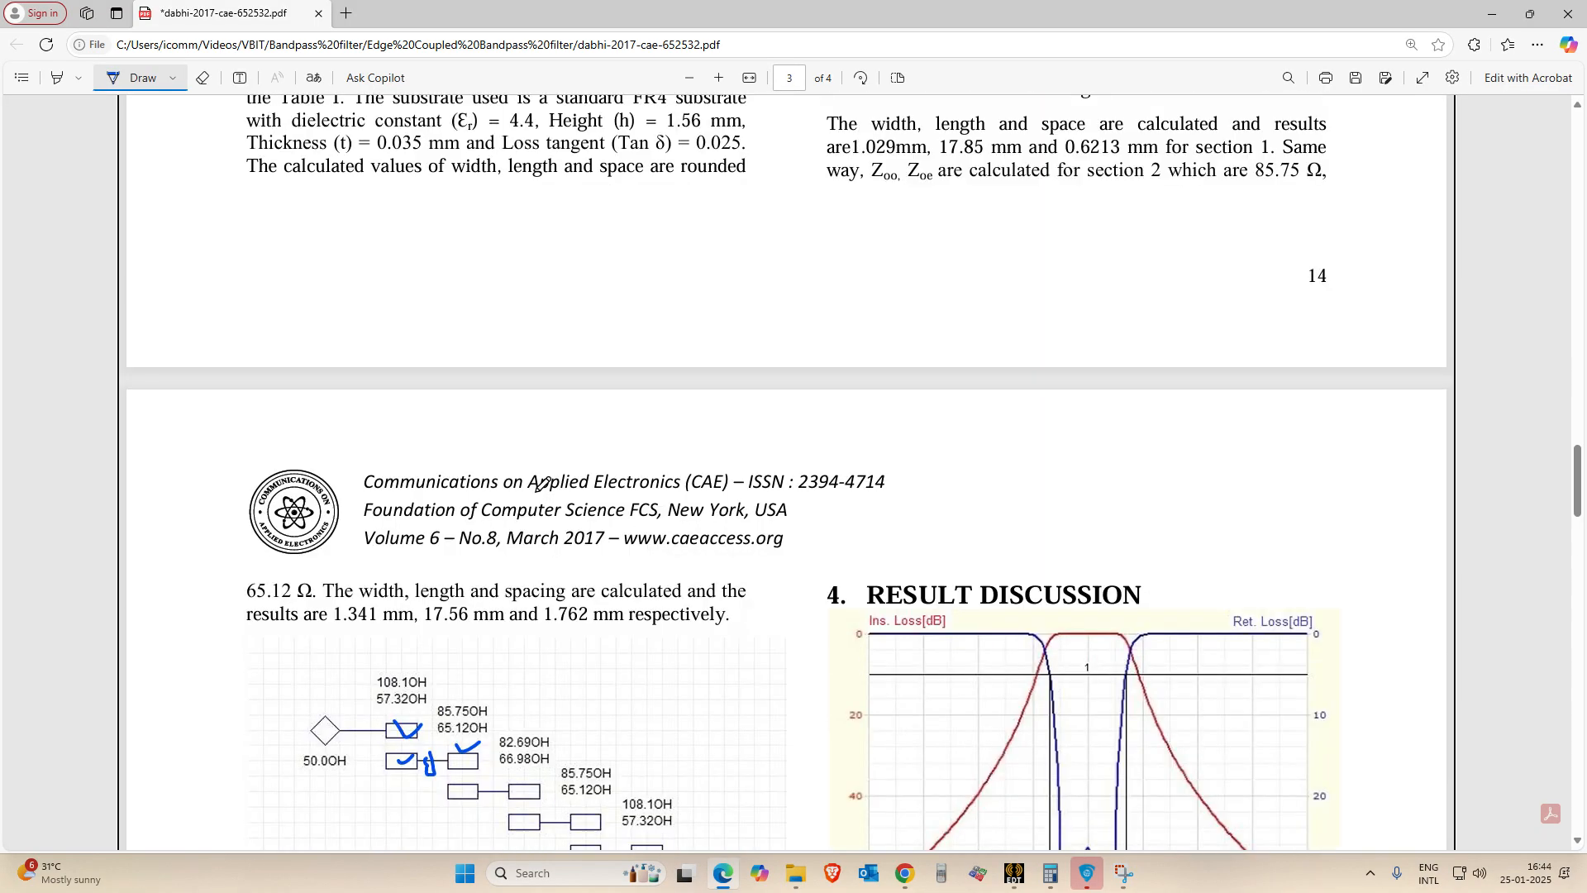
pyautogui.scroll(-5, 595, 482)
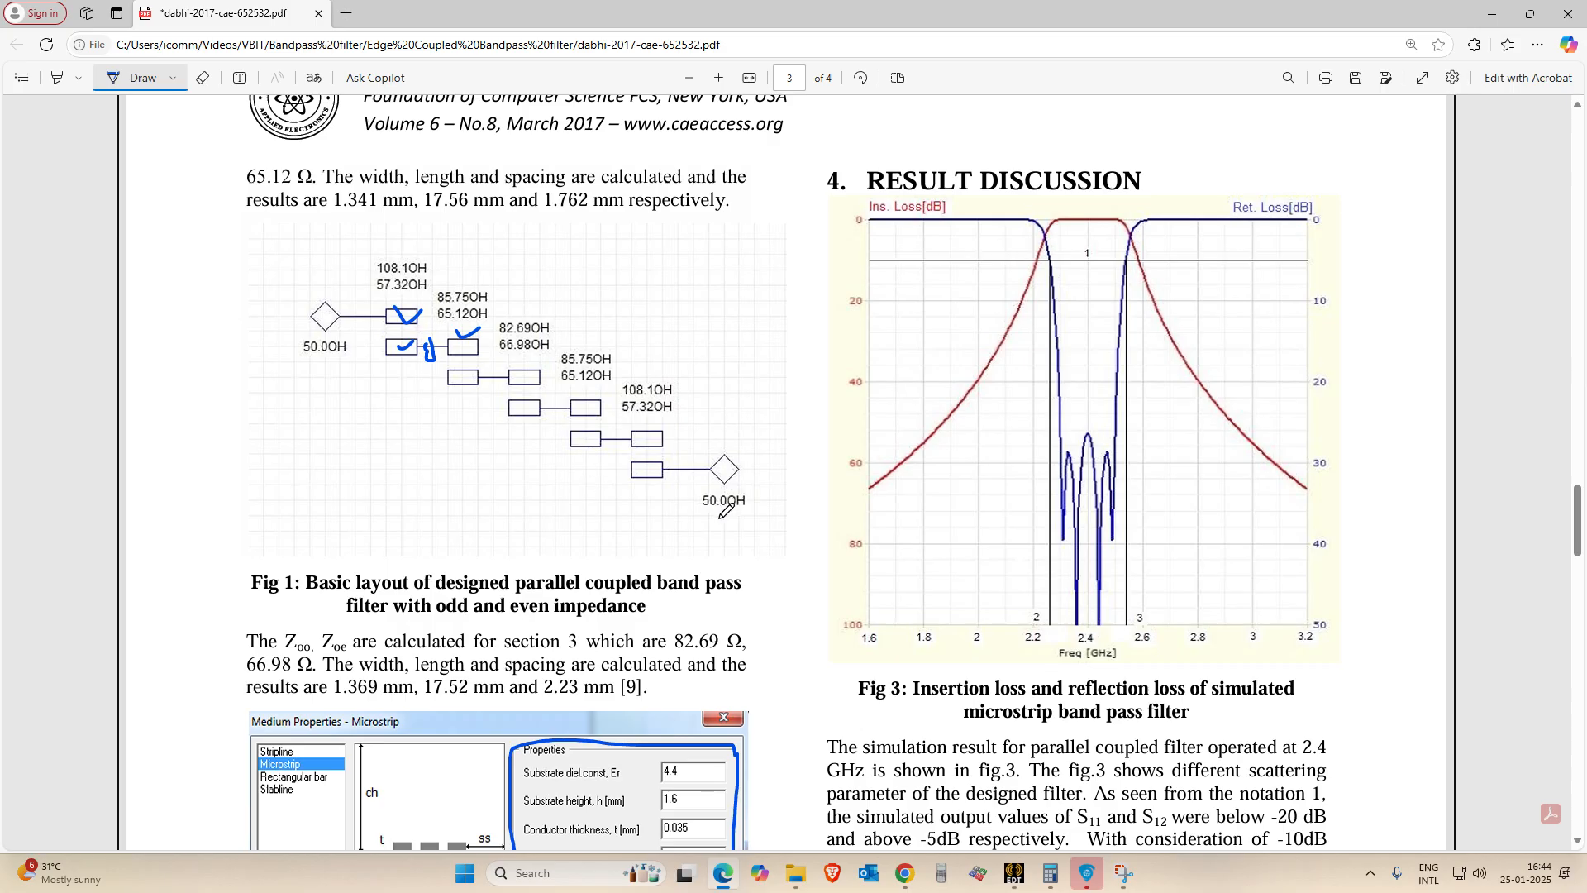
# Find the paper's Table 1, tick the section 1 spacing of 0.6213 mm again and circle section number 1.
pyautogui.scroll(12, 724, 507)
pyautogui.scroll(5, 889, 529)
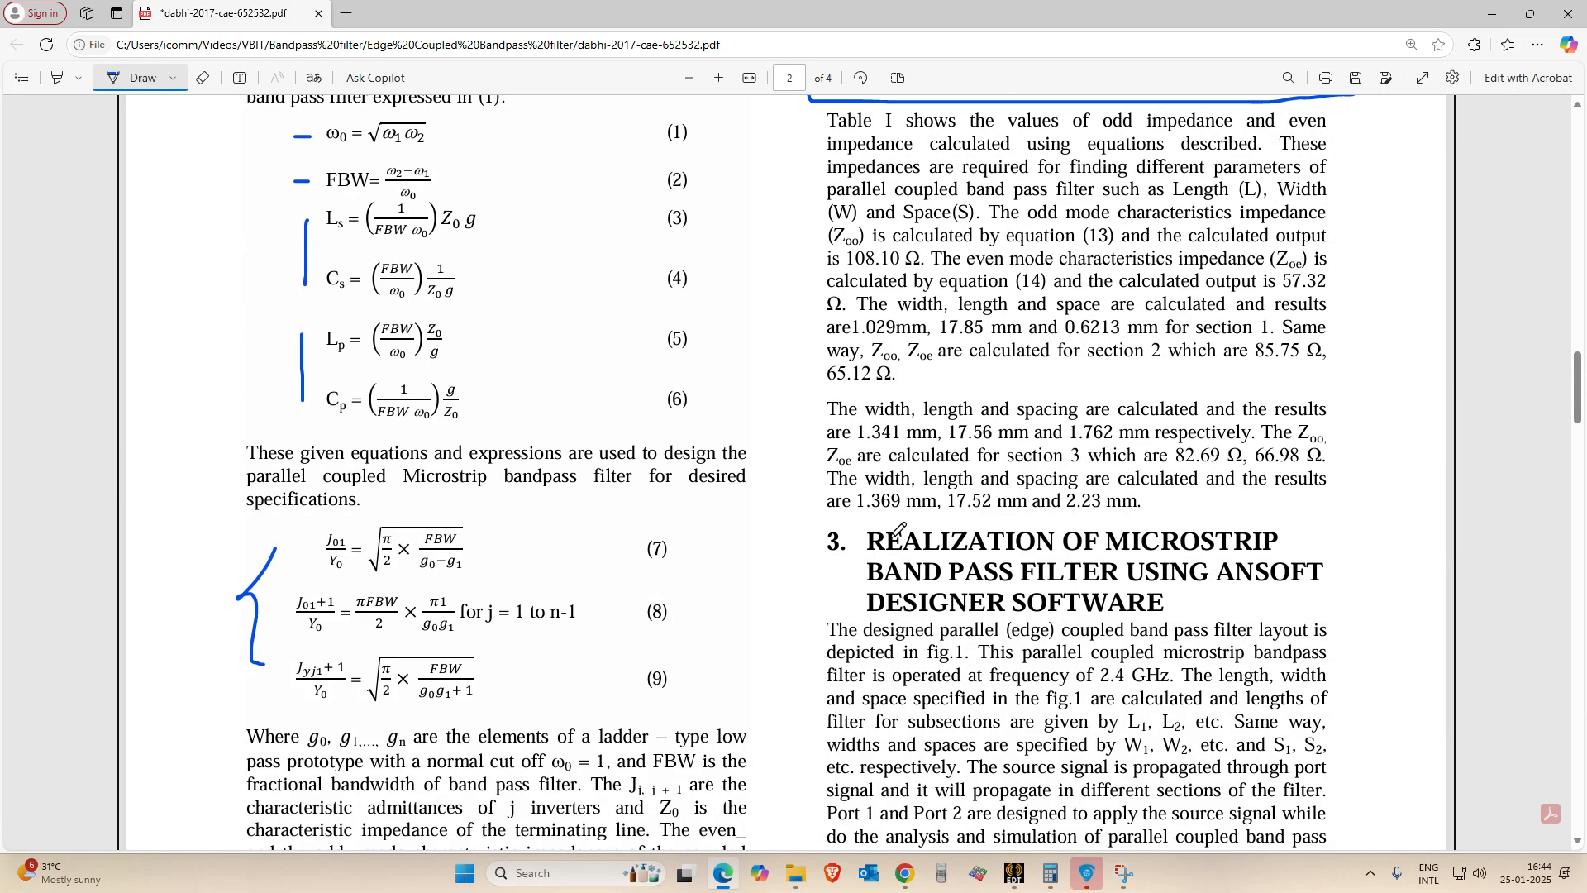
pyautogui.scroll(14, 899, 529)
pyautogui.scroll(-10, 1141, 492)
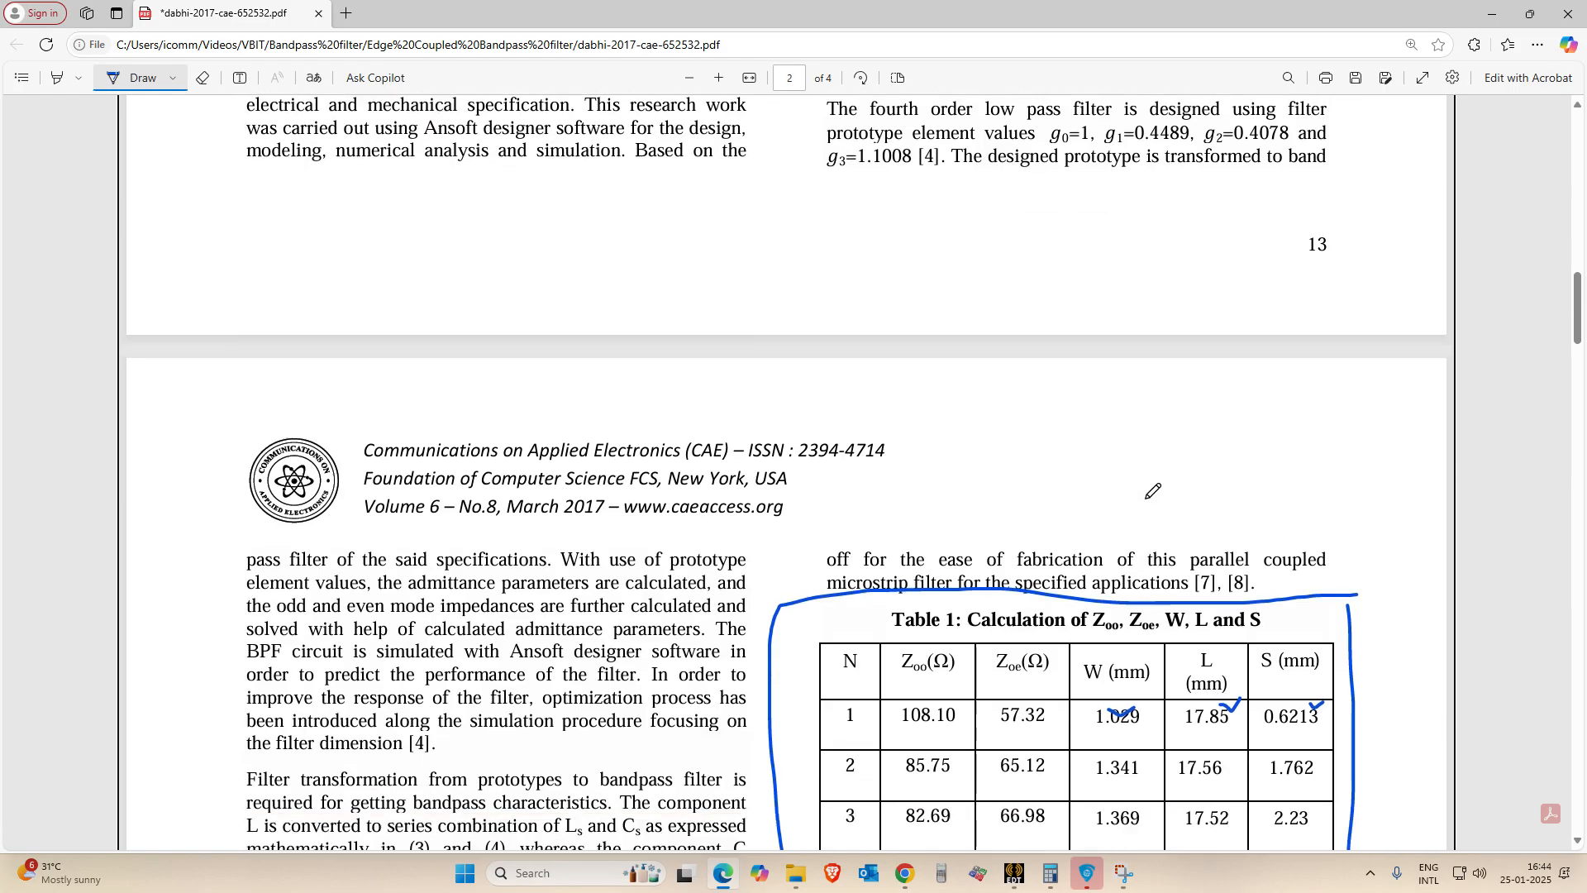
pyautogui.scroll(15, 1057, 705)
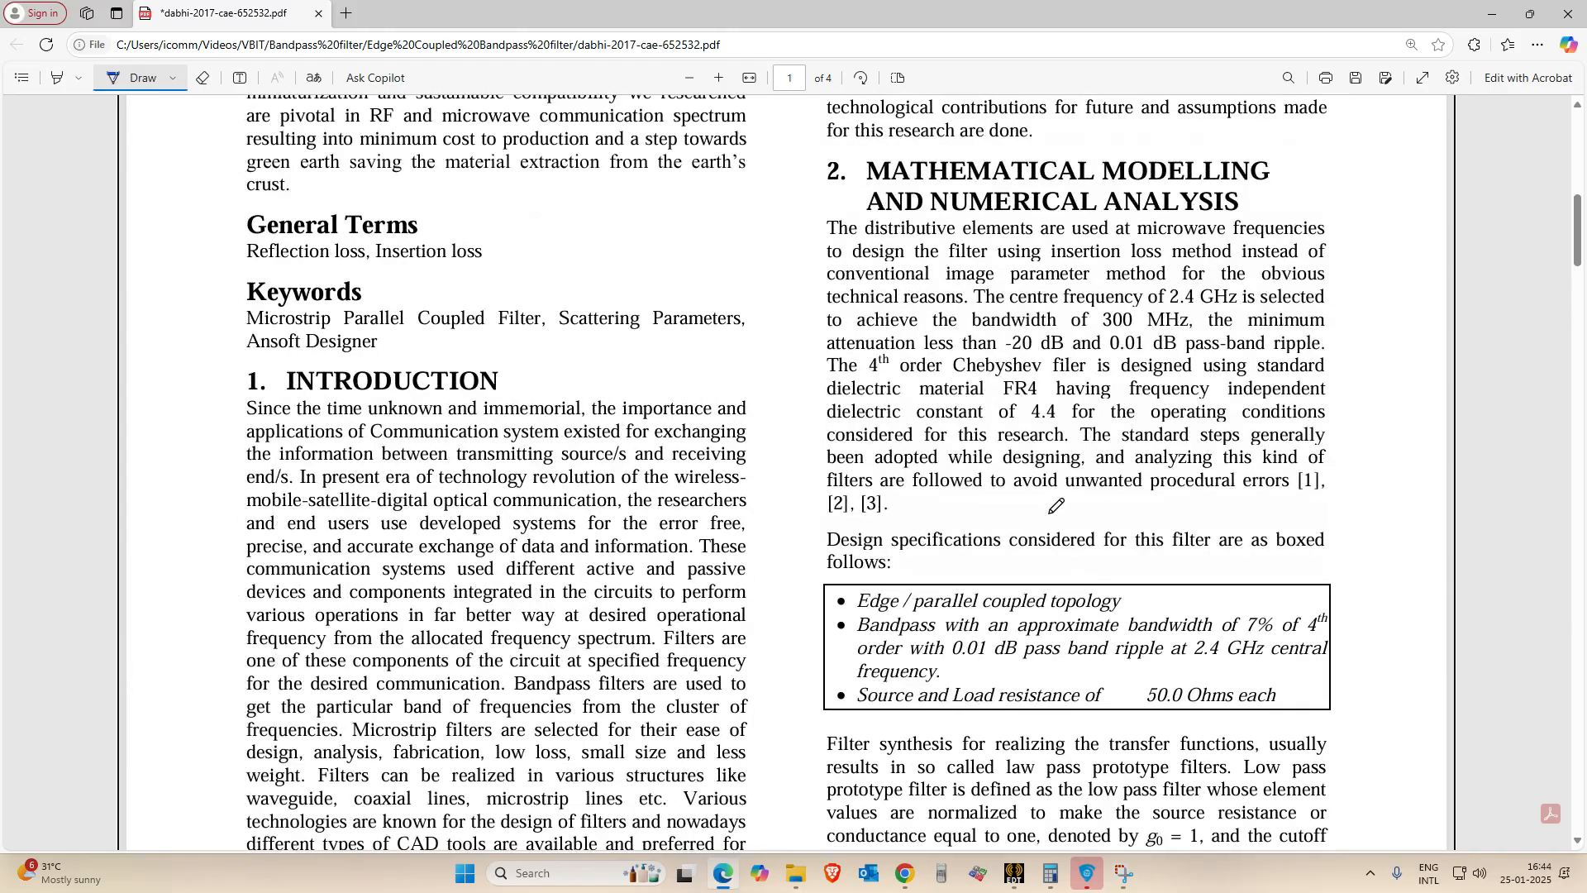
pyautogui.scroll(-12, 1057, 506)
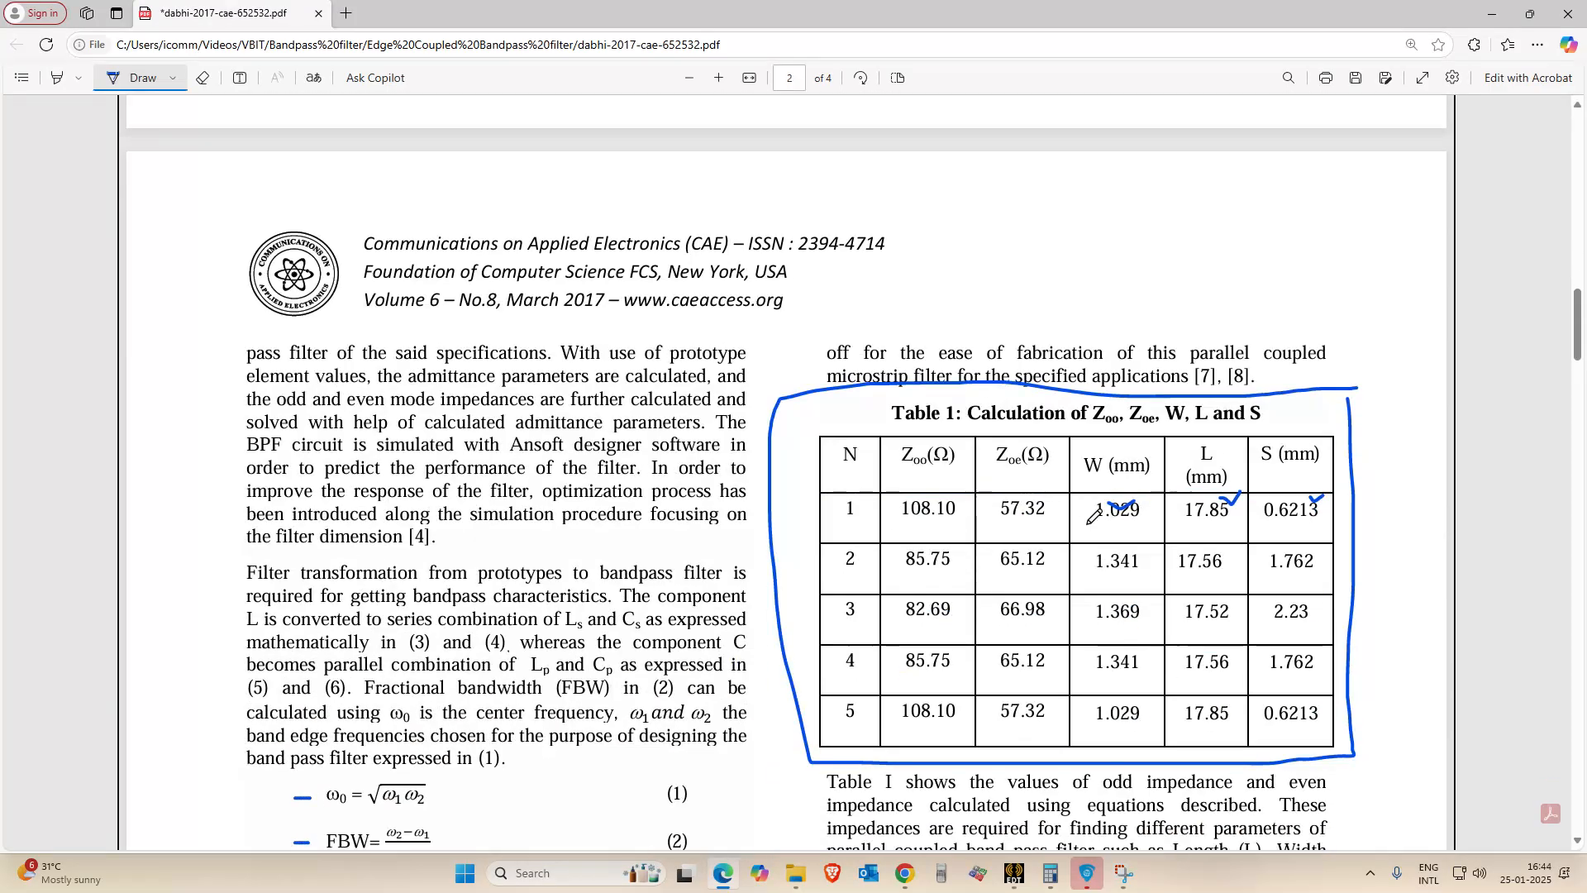
pyautogui.moveTo(1304, 497); pyautogui.dragTo(1323, 493)
pyautogui.moveTo(857, 498)
pyautogui.mouseDown()
pyautogui.moveTo(843, 523)
pyautogui.moveTo(829, 504)
pyautogui.mouseUp()
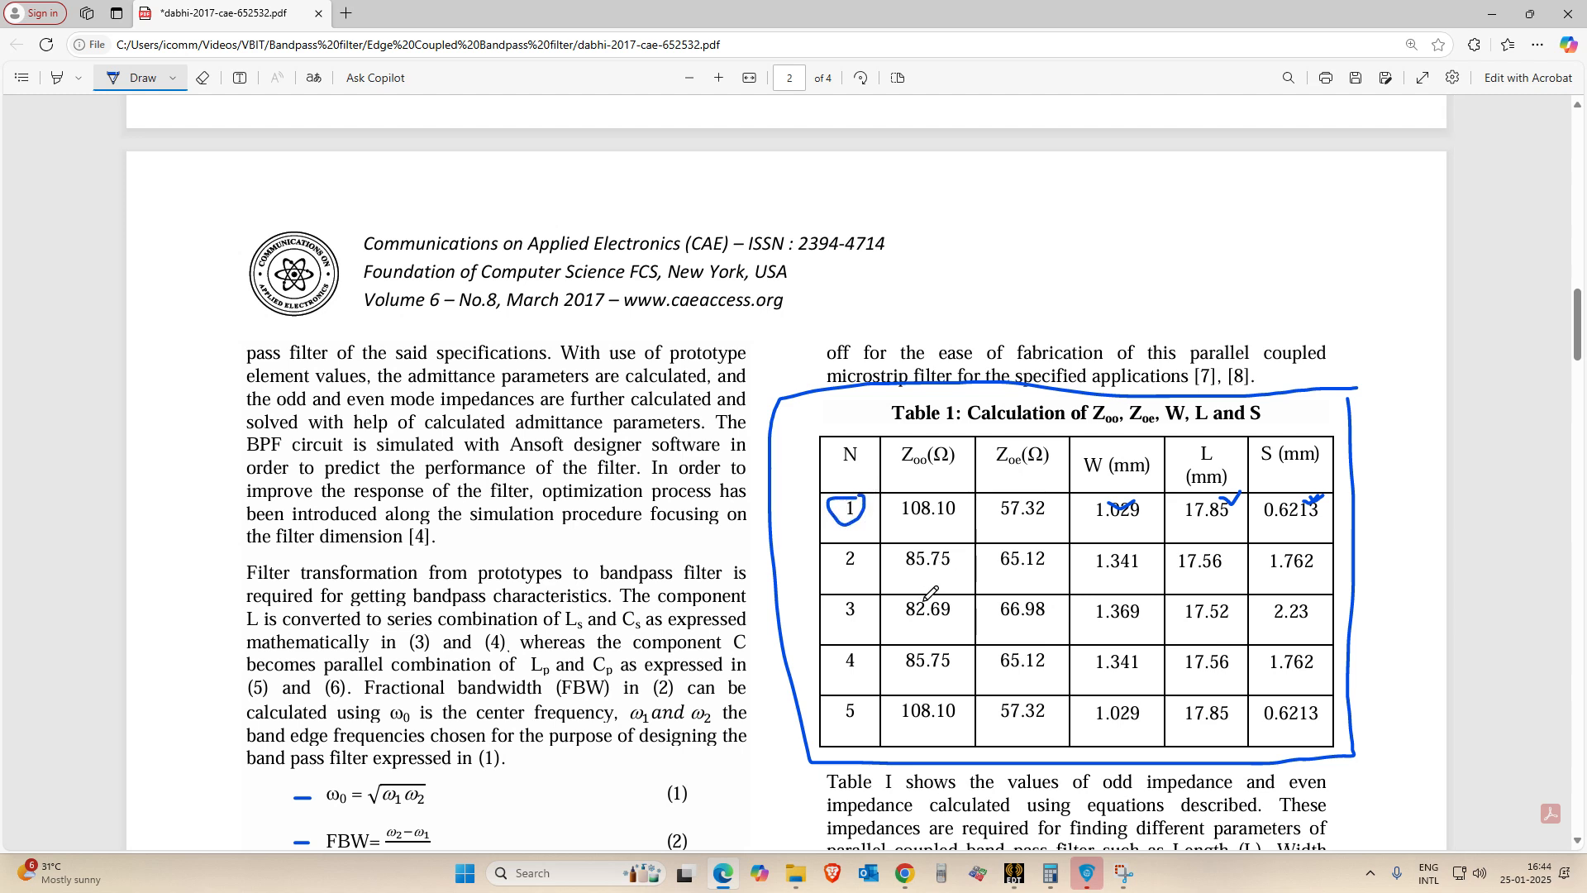
# Switch back to HFSS and duplicate the second strip rectangle in place by copy and paste.
pyautogui.click(1013, 873)
pyautogui.click(438, 276)
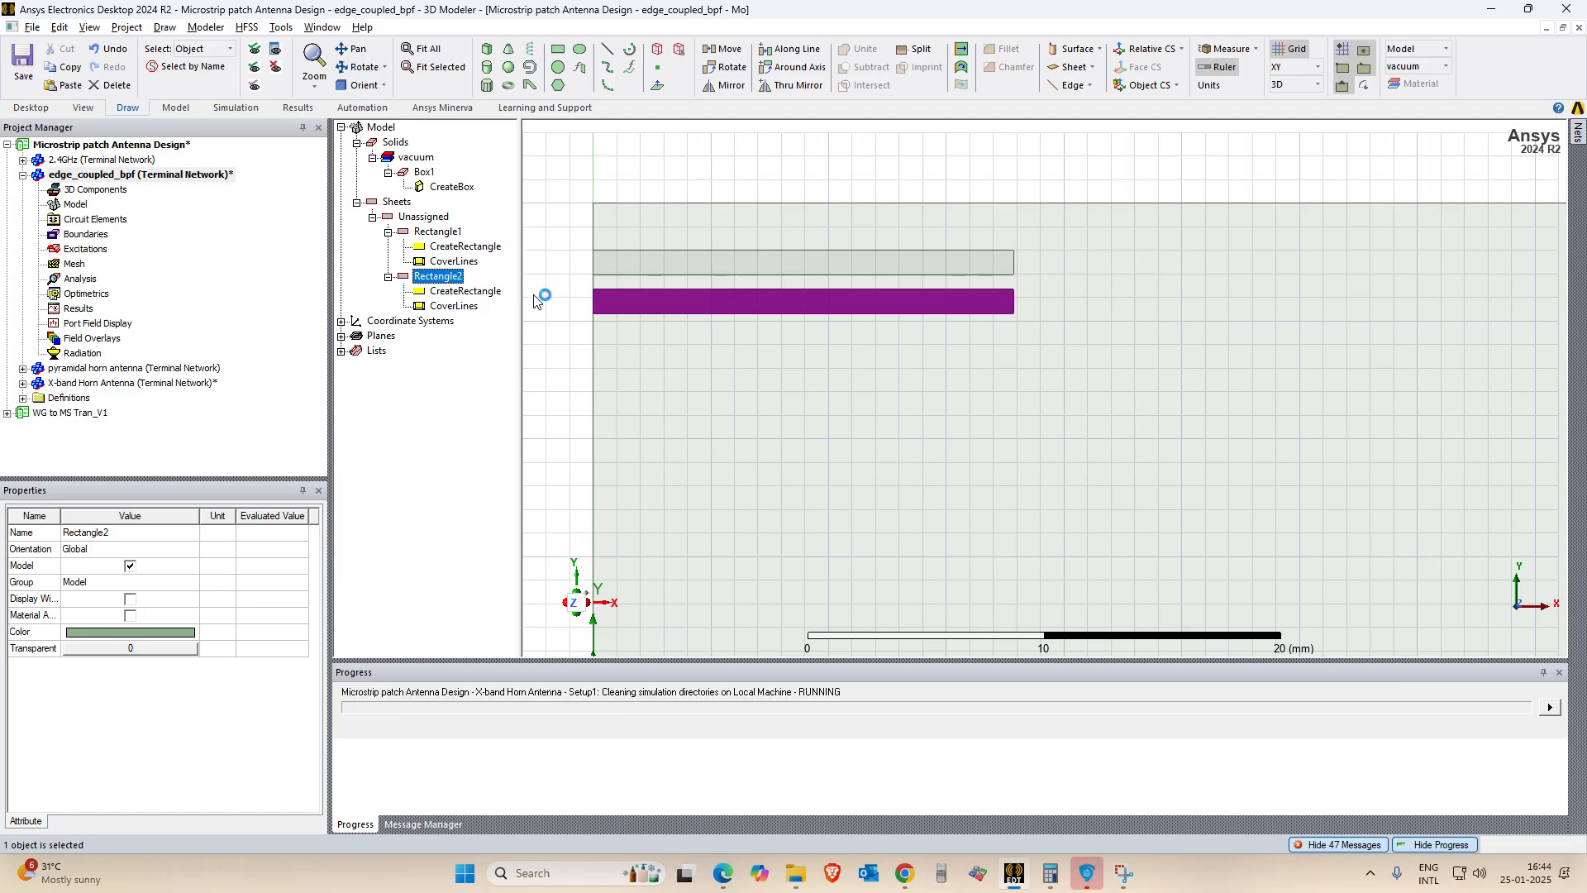
pyautogui.click(449, 383)
pyautogui.hotkey('ctrl', 'v')
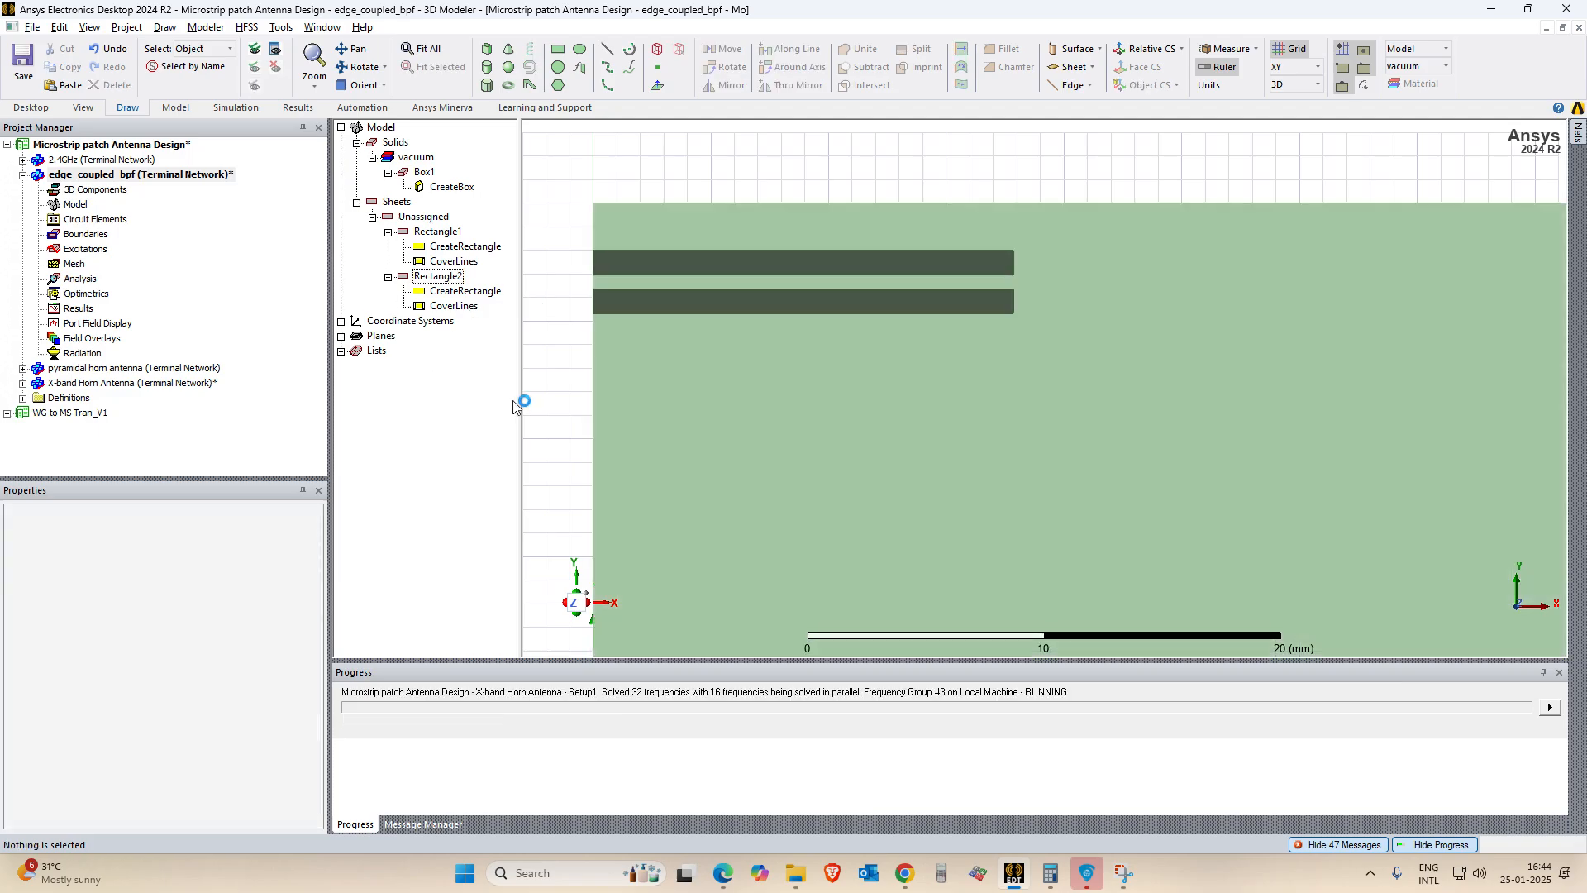
pyautogui.click(436, 276)
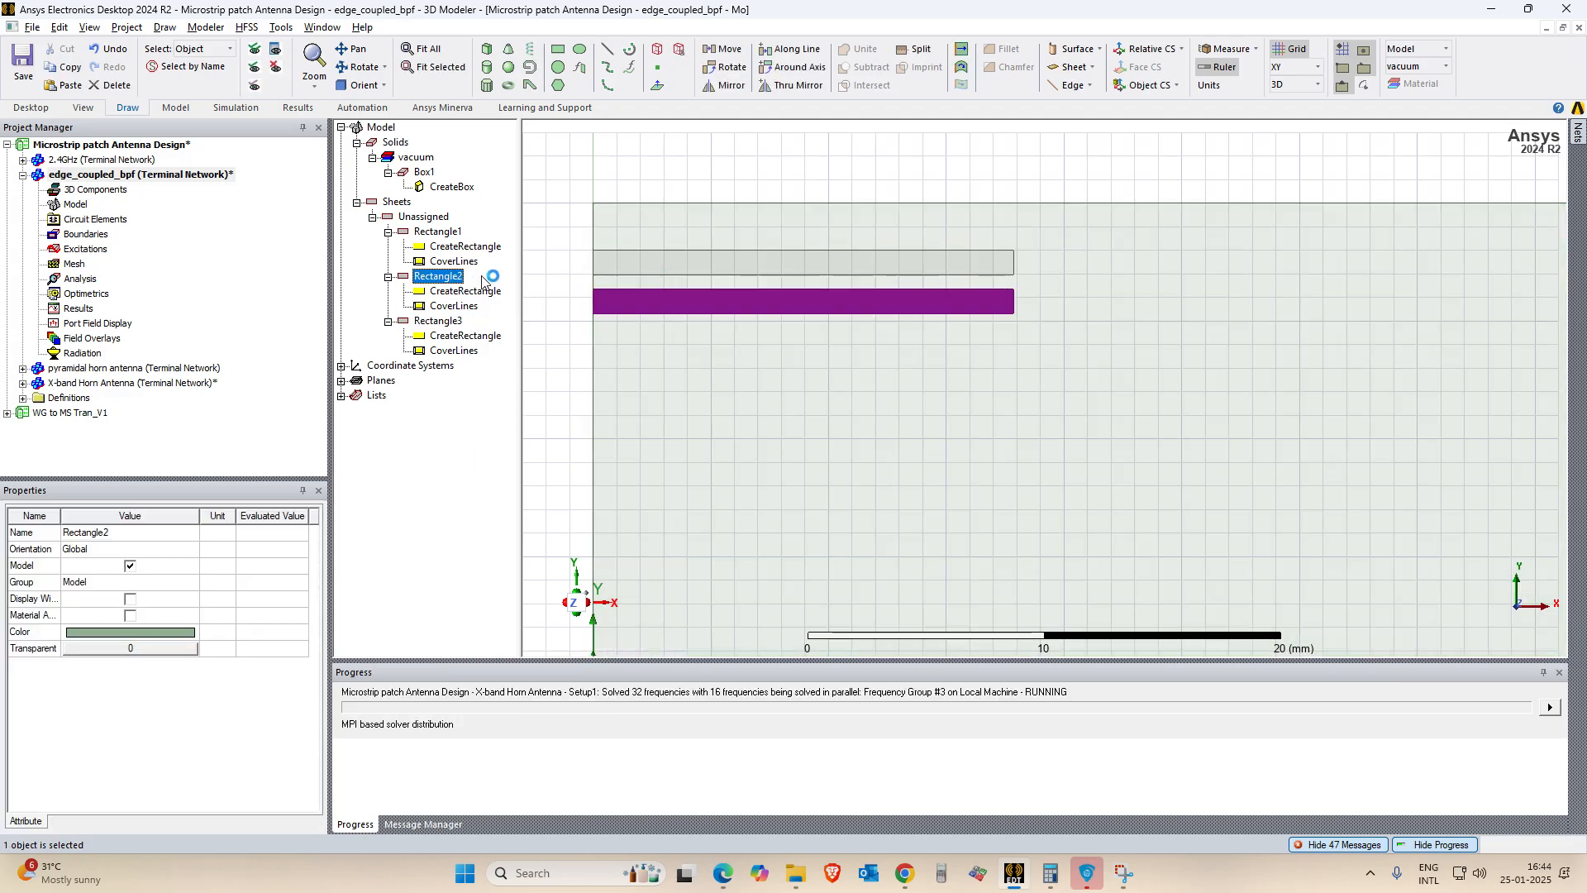
# Rename the upper strip Rectangle1 as C_1_1.
pyautogui.doubleClick(437, 232)
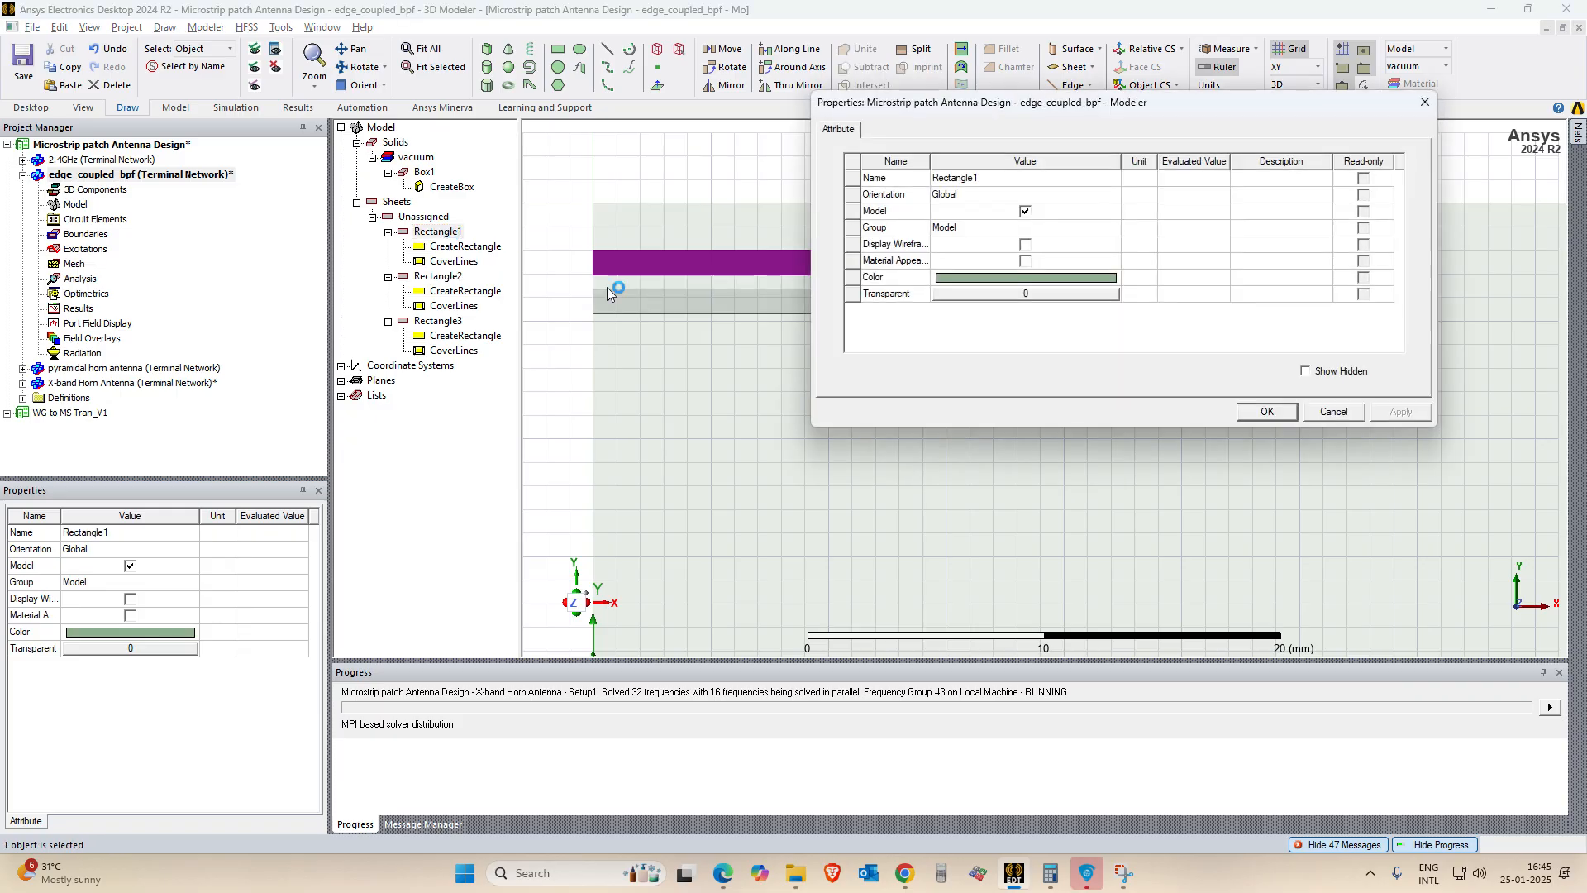
pyautogui.click(989, 177)
pyautogui.moveTo(982, 178); pyautogui.dragTo(923, 181)
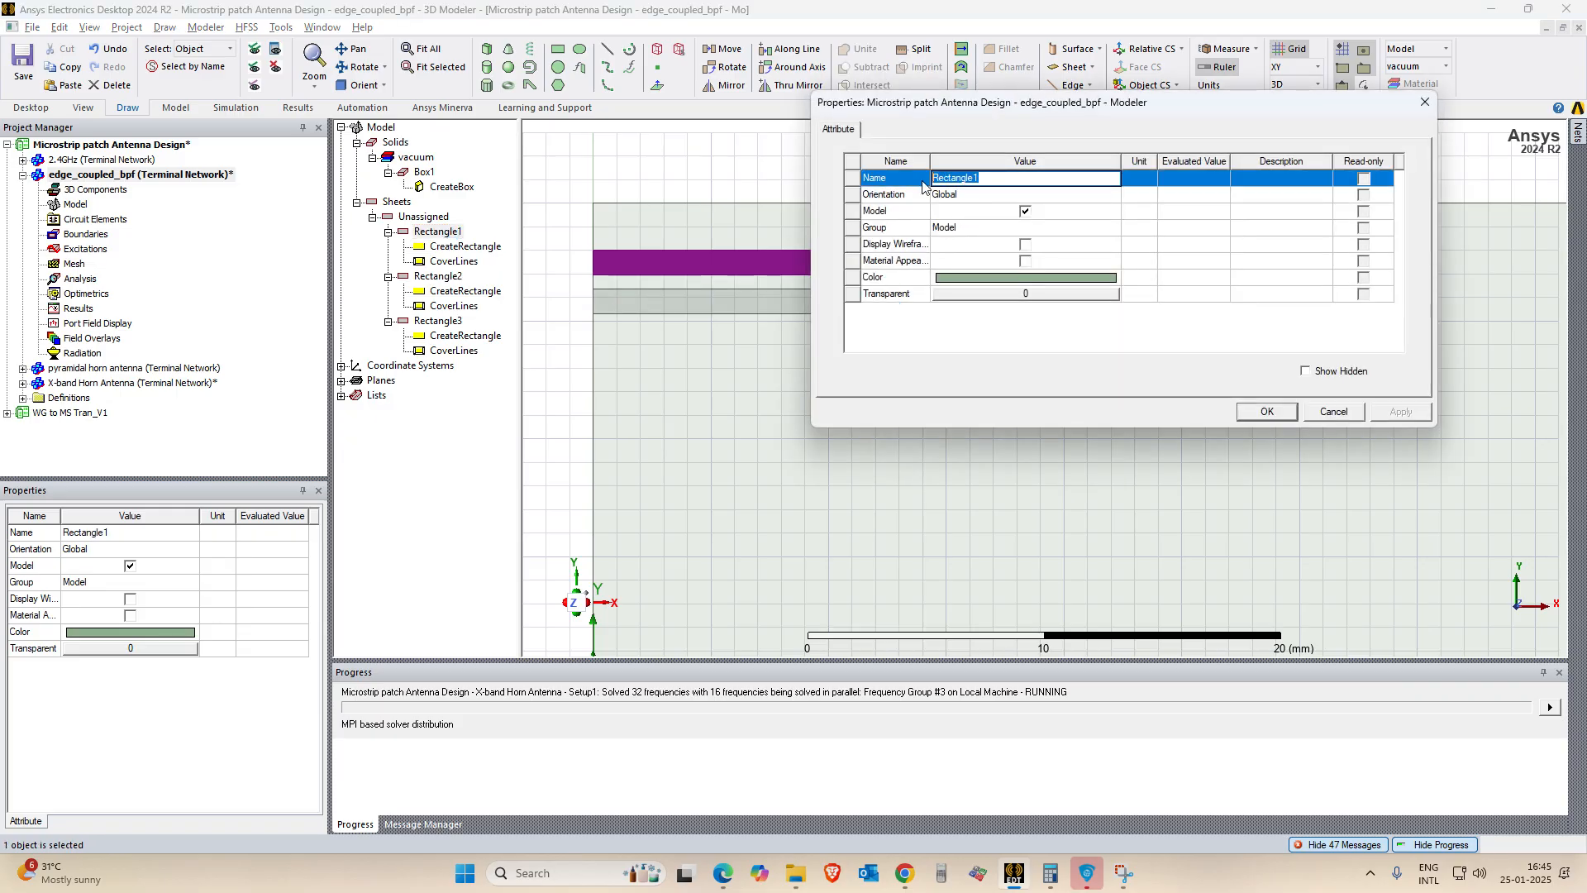
pyautogui.write('C_1_1')
pyautogui.click(1029, 334)
pyautogui.click(1403, 411)
pyautogui.click(1265, 411)
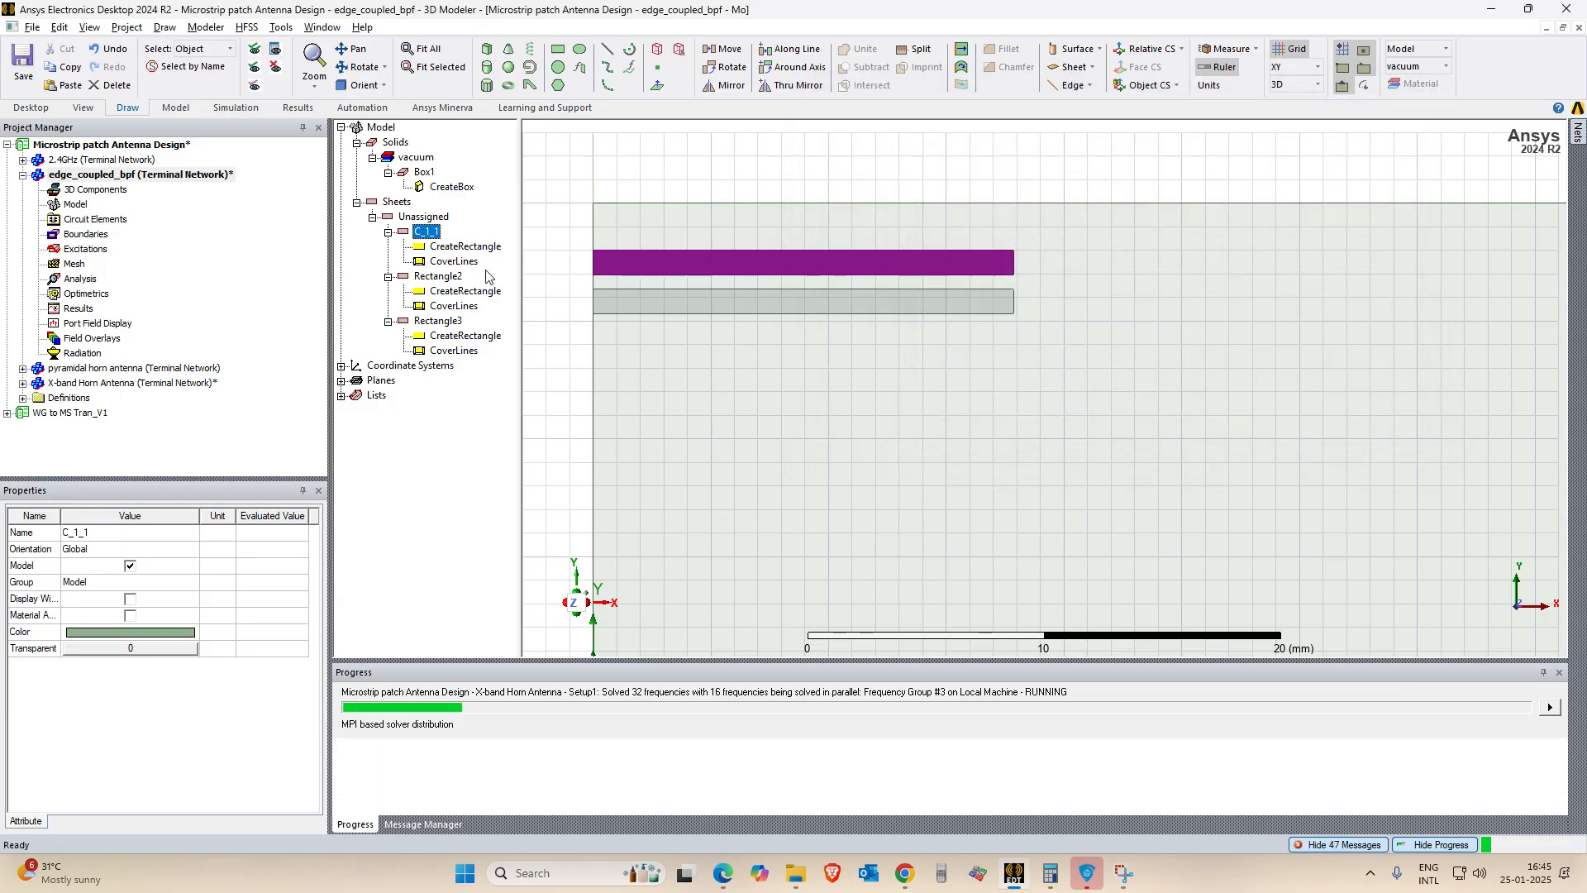
# Rename the second strip, Rectangle2, as C_1_2.
pyautogui.click(426, 277)
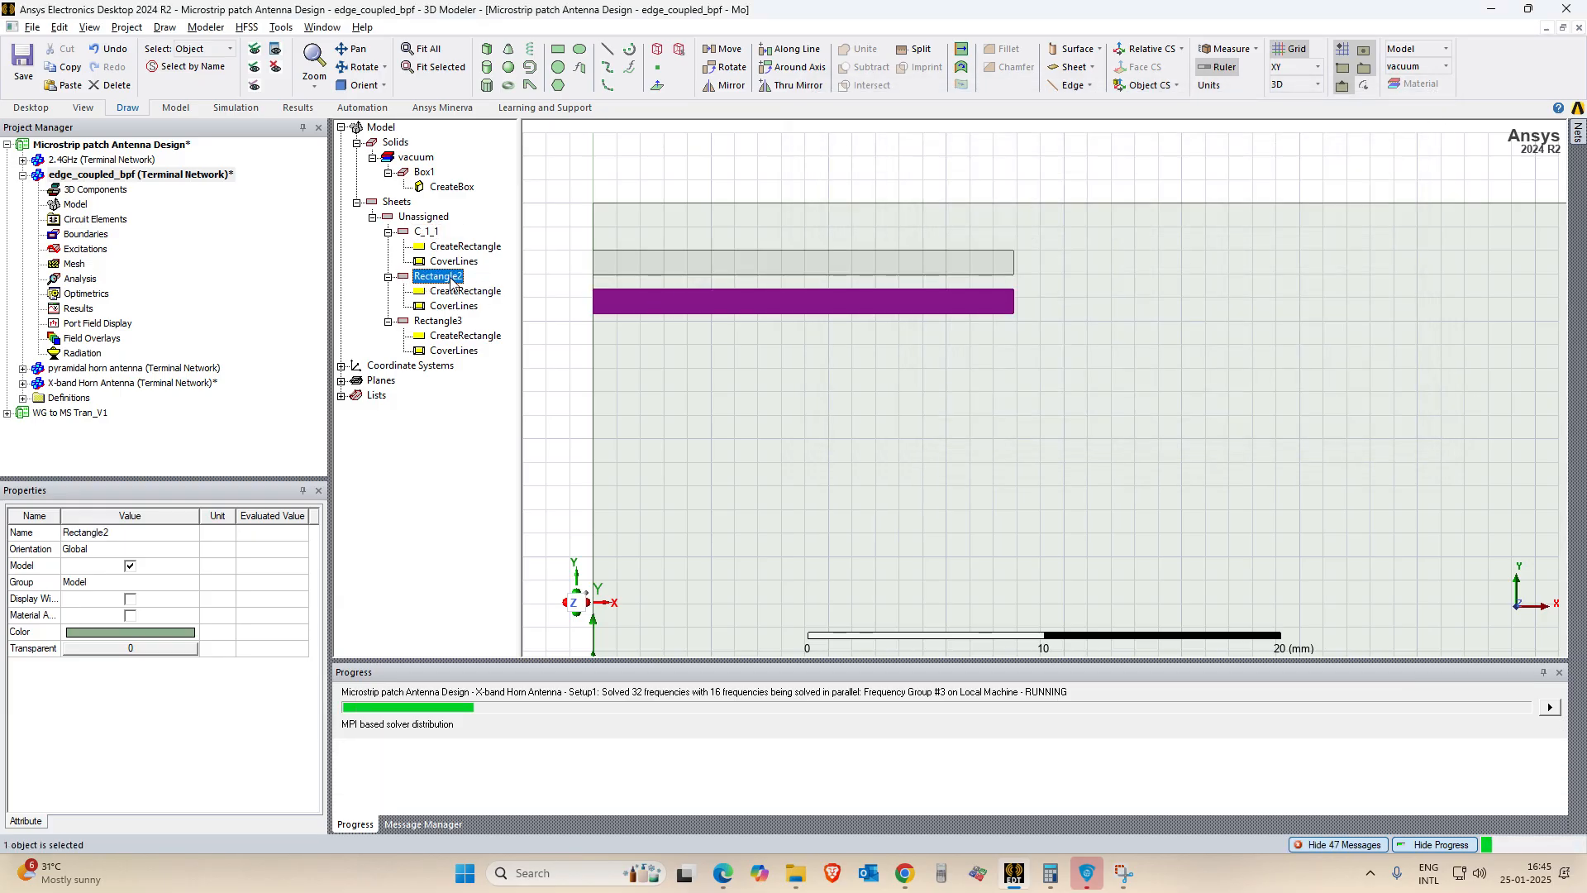
pyautogui.doubleClick(450, 281)
pyautogui.click(990, 182)
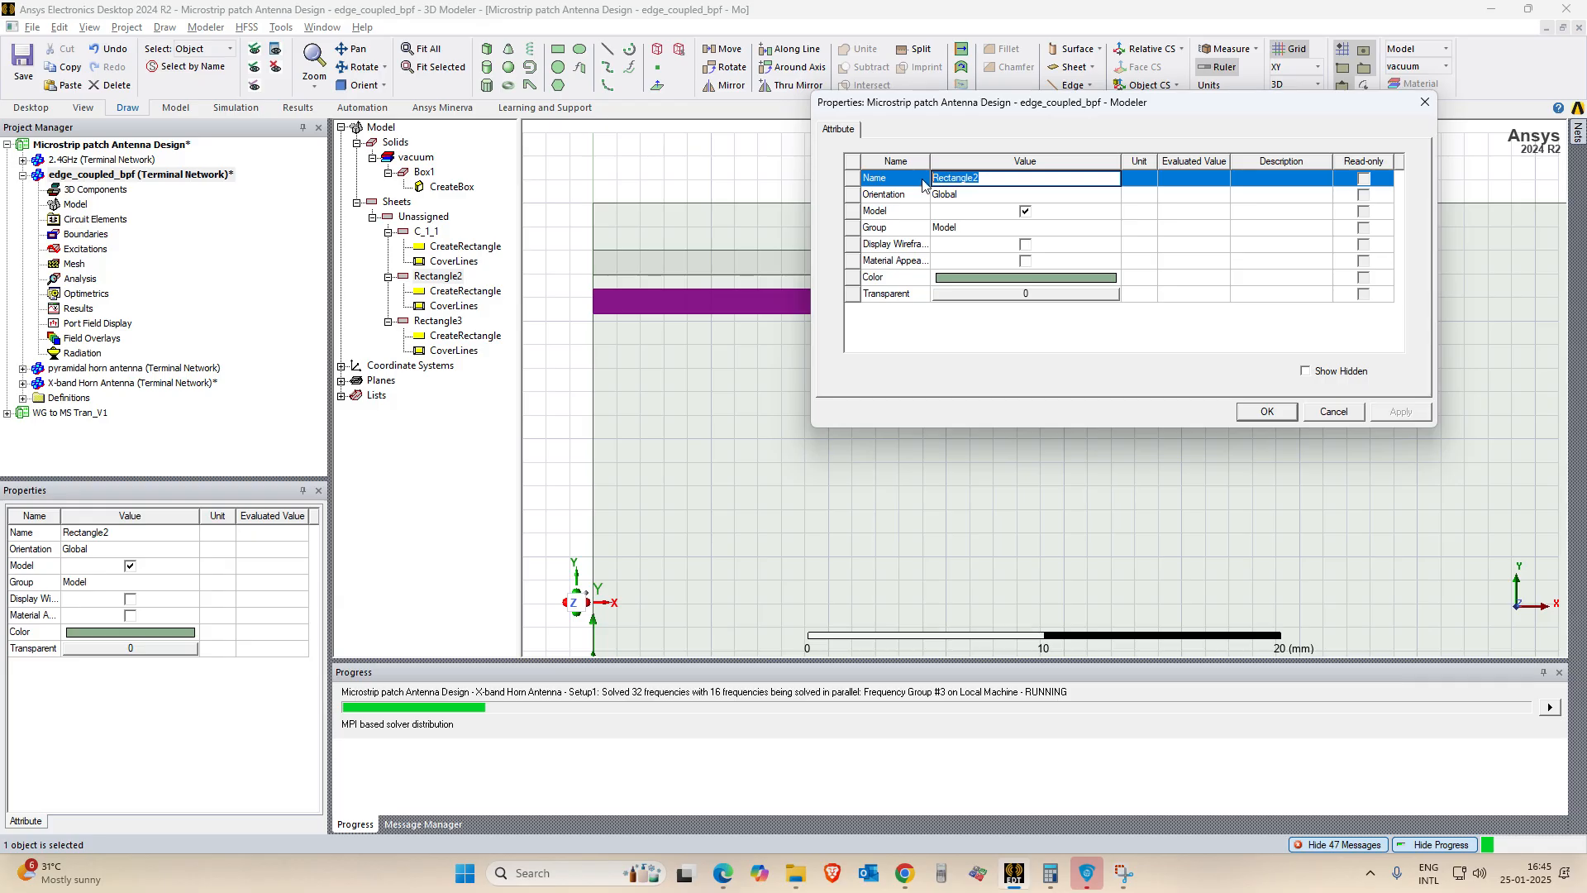
pyautogui.write('C_1_2')
pyautogui.press('Return')
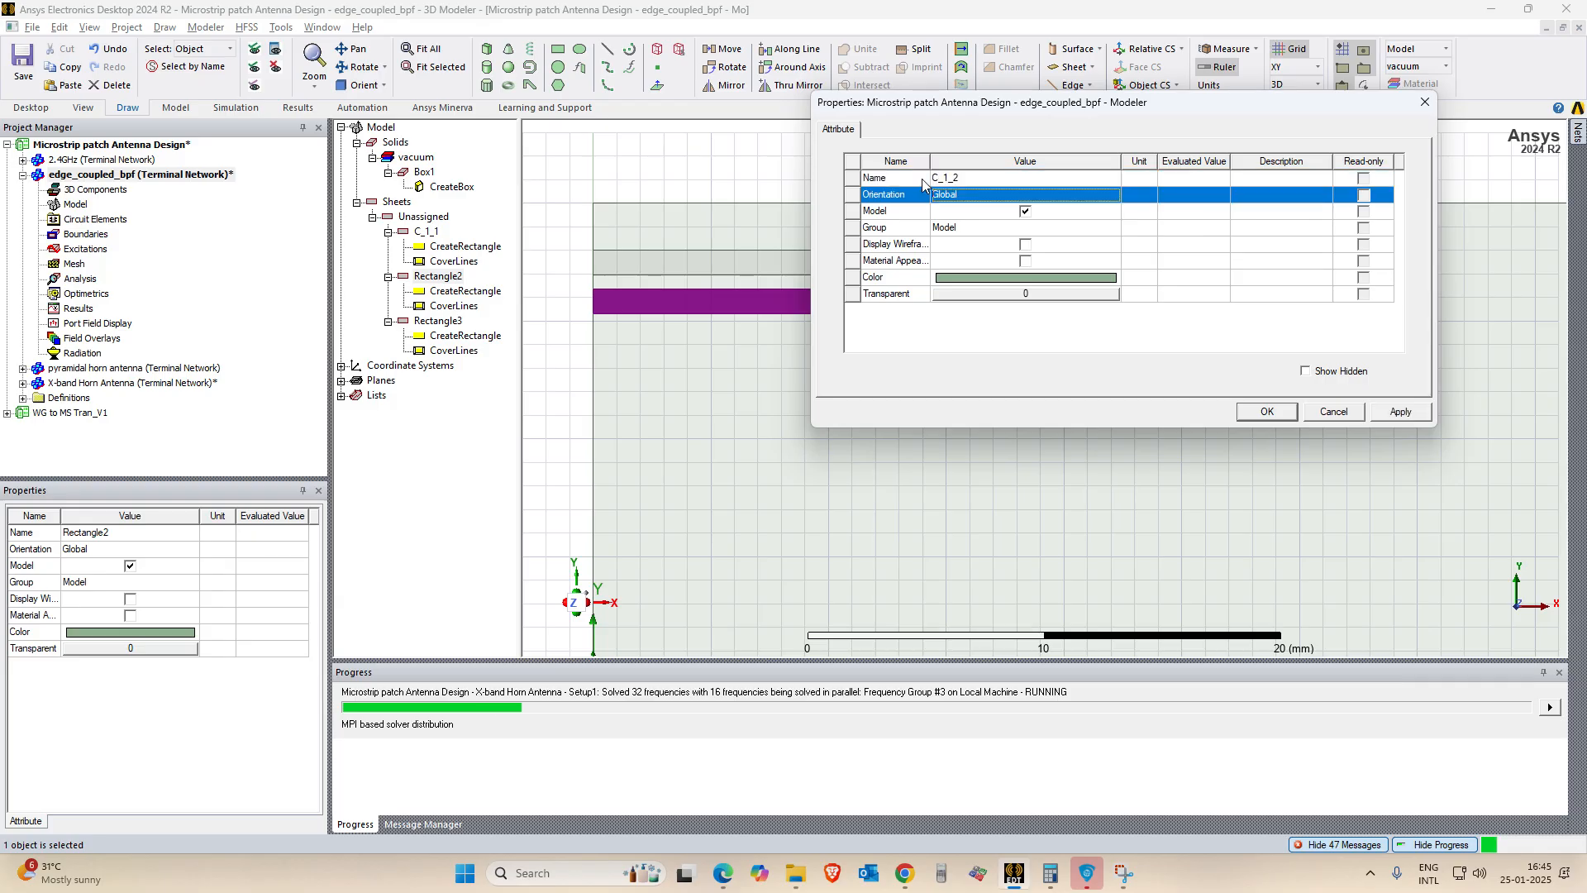
pyautogui.click(1402, 415)
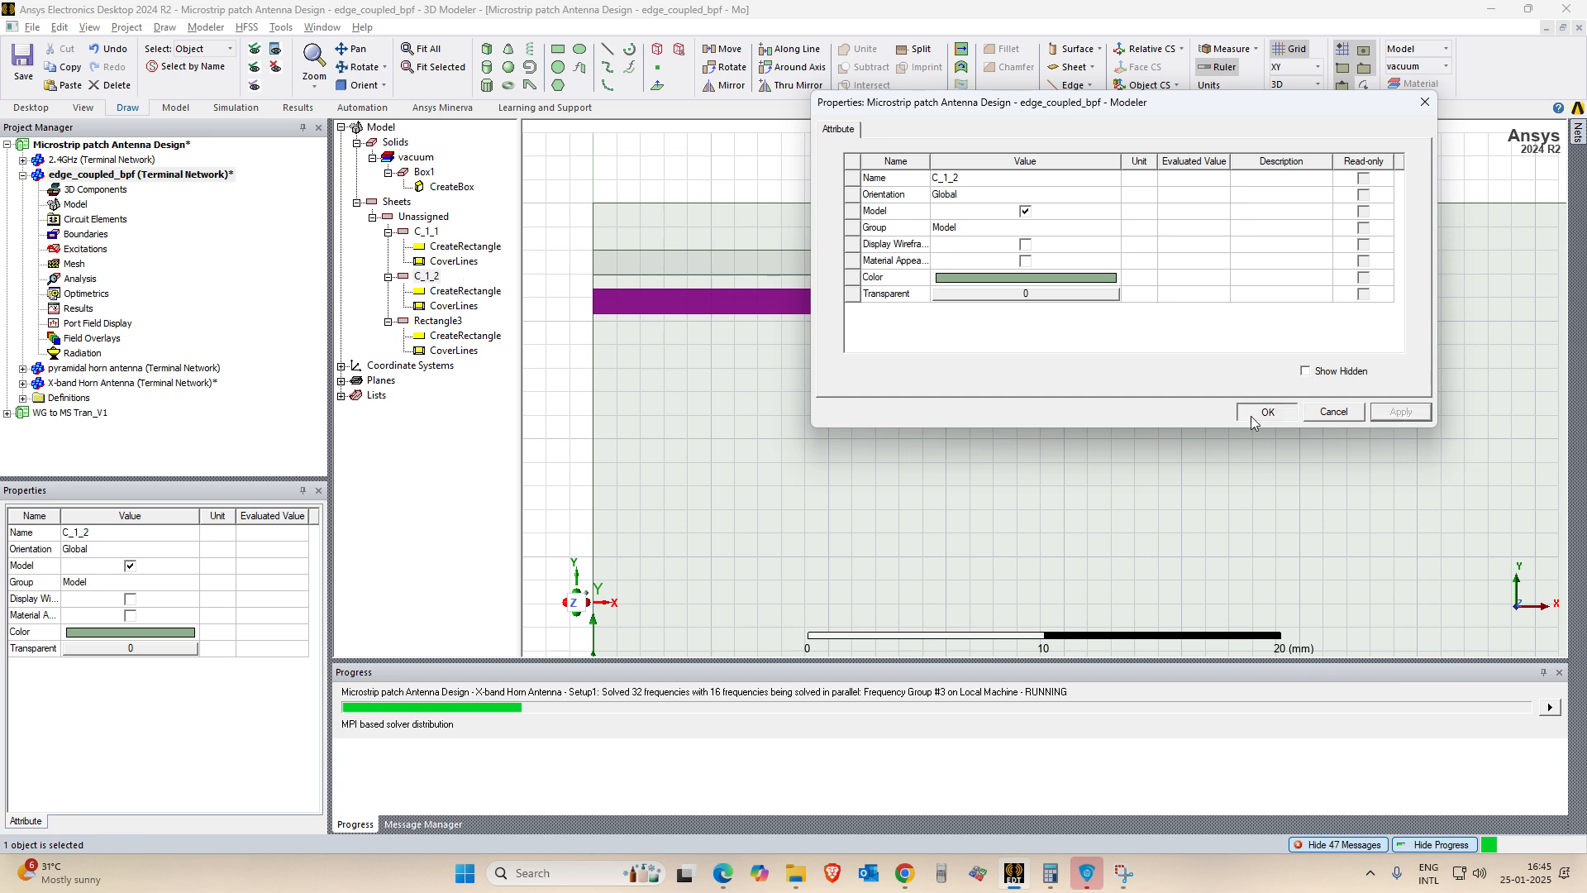
pyautogui.click(1251, 415)
# Rename the duplicated strip Rectangle3 as C_2_1.
pyautogui.doubleClick(438, 321)
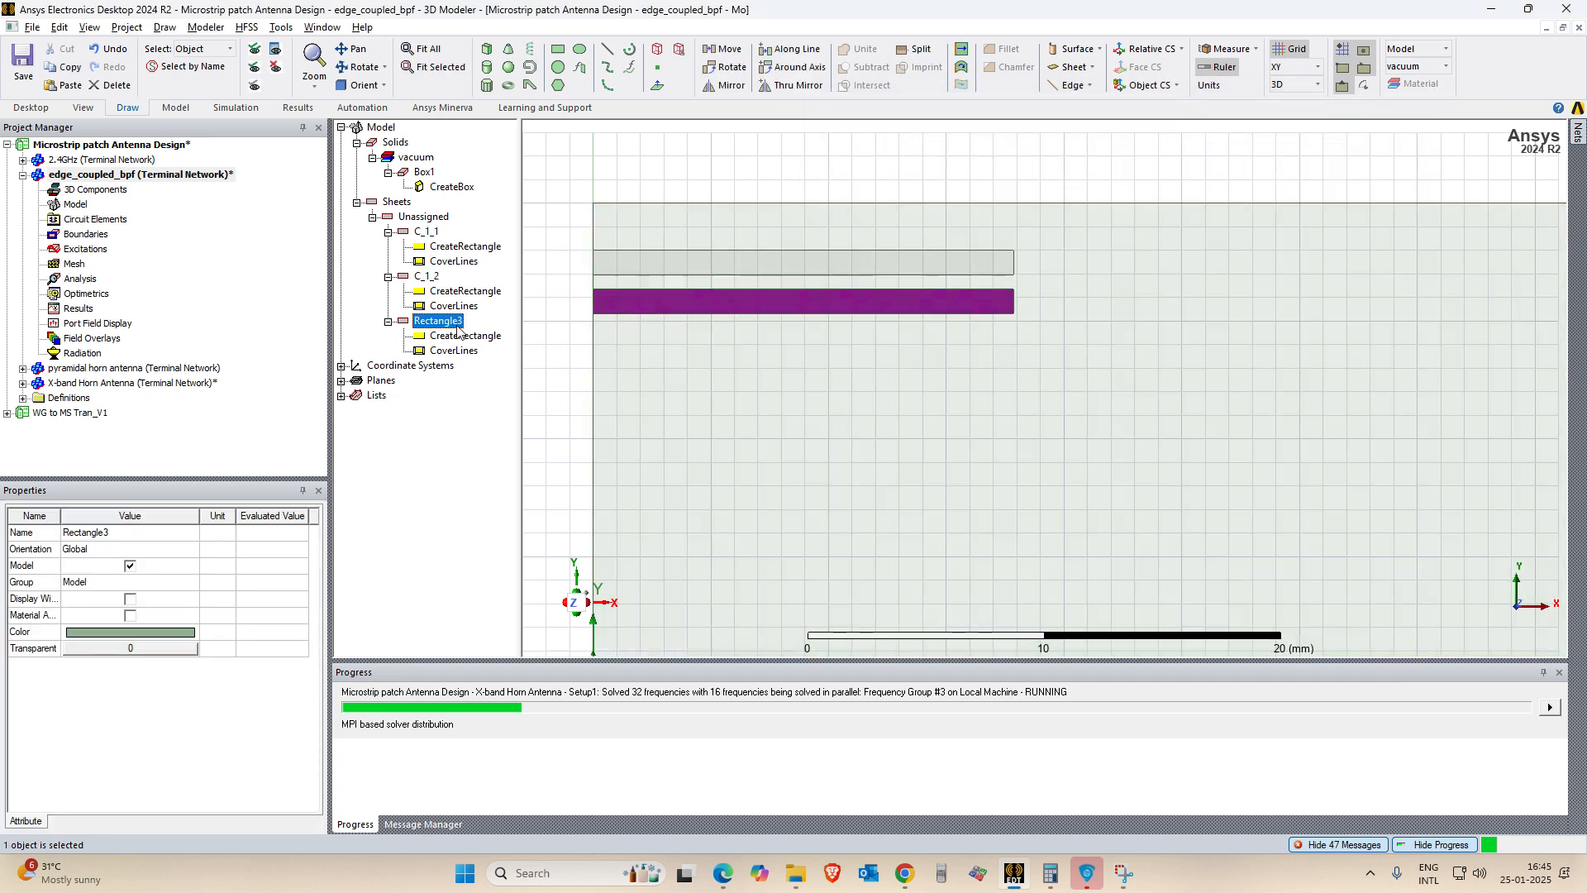
pyautogui.click(986, 179)
pyautogui.moveTo(984, 178); pyautogui.dragTo(926, 179)
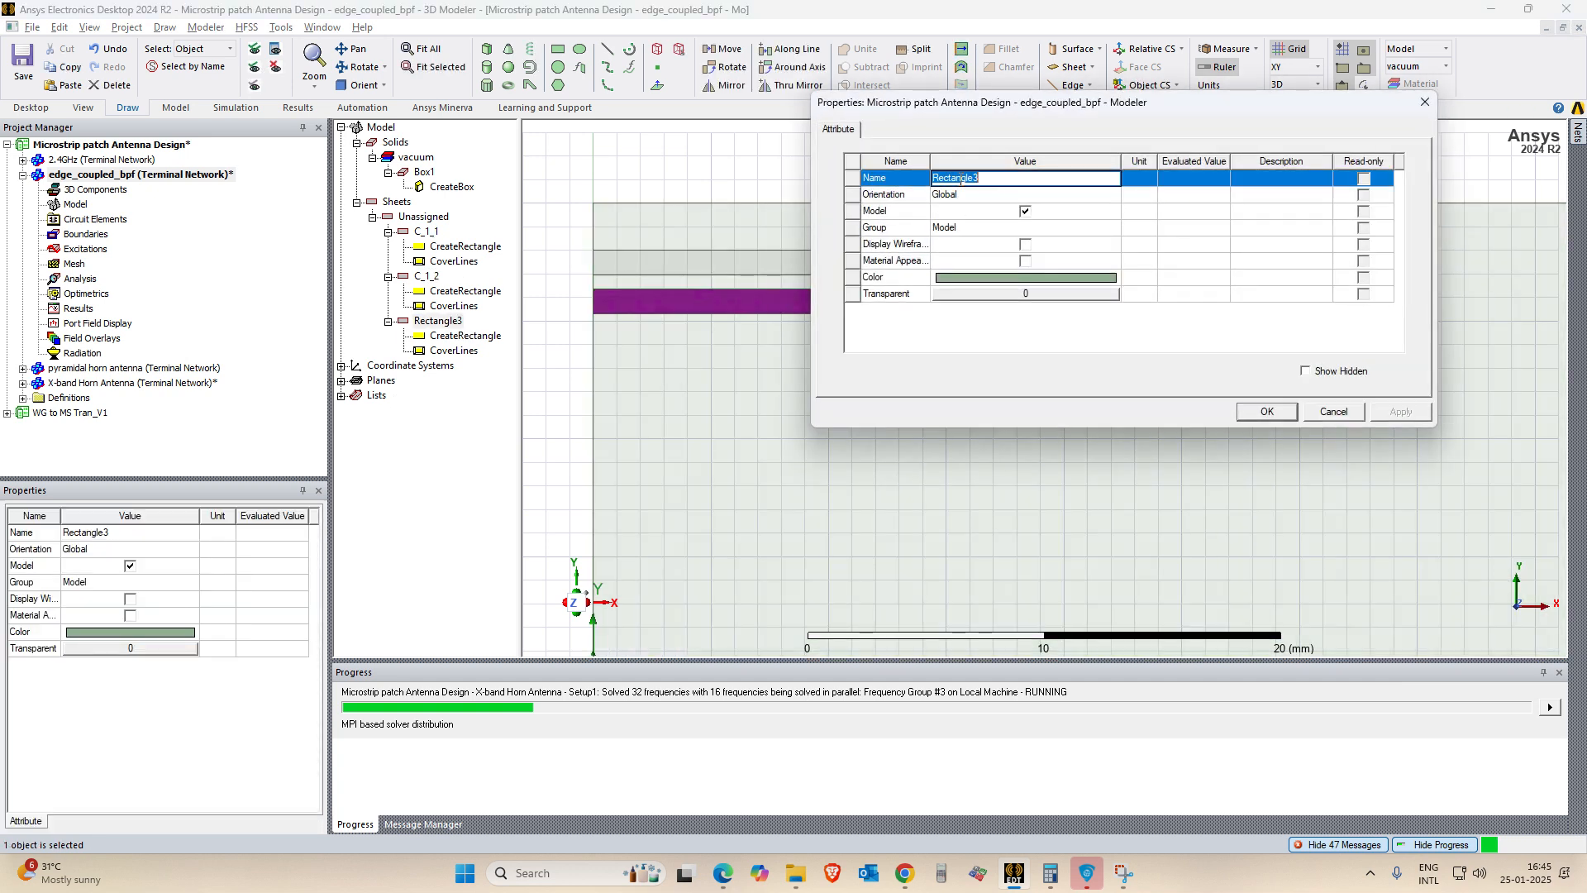
pyautogui.write('C_2_1')
pyautogui.press('Return')
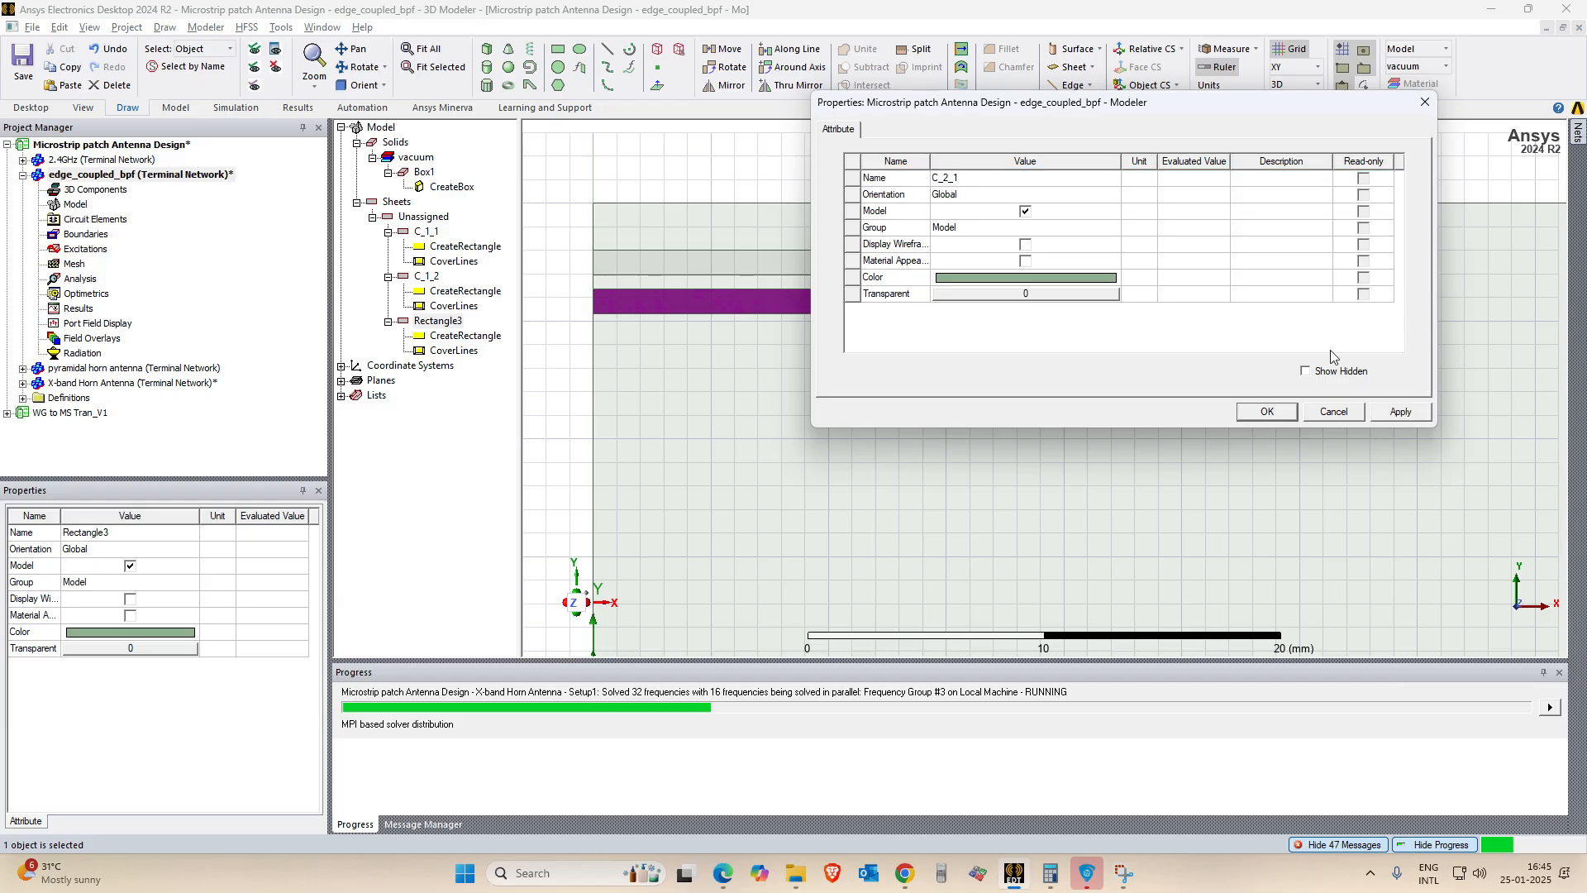
pyautogui.click(1400, 411)
pyautogui.click(1267, 411)
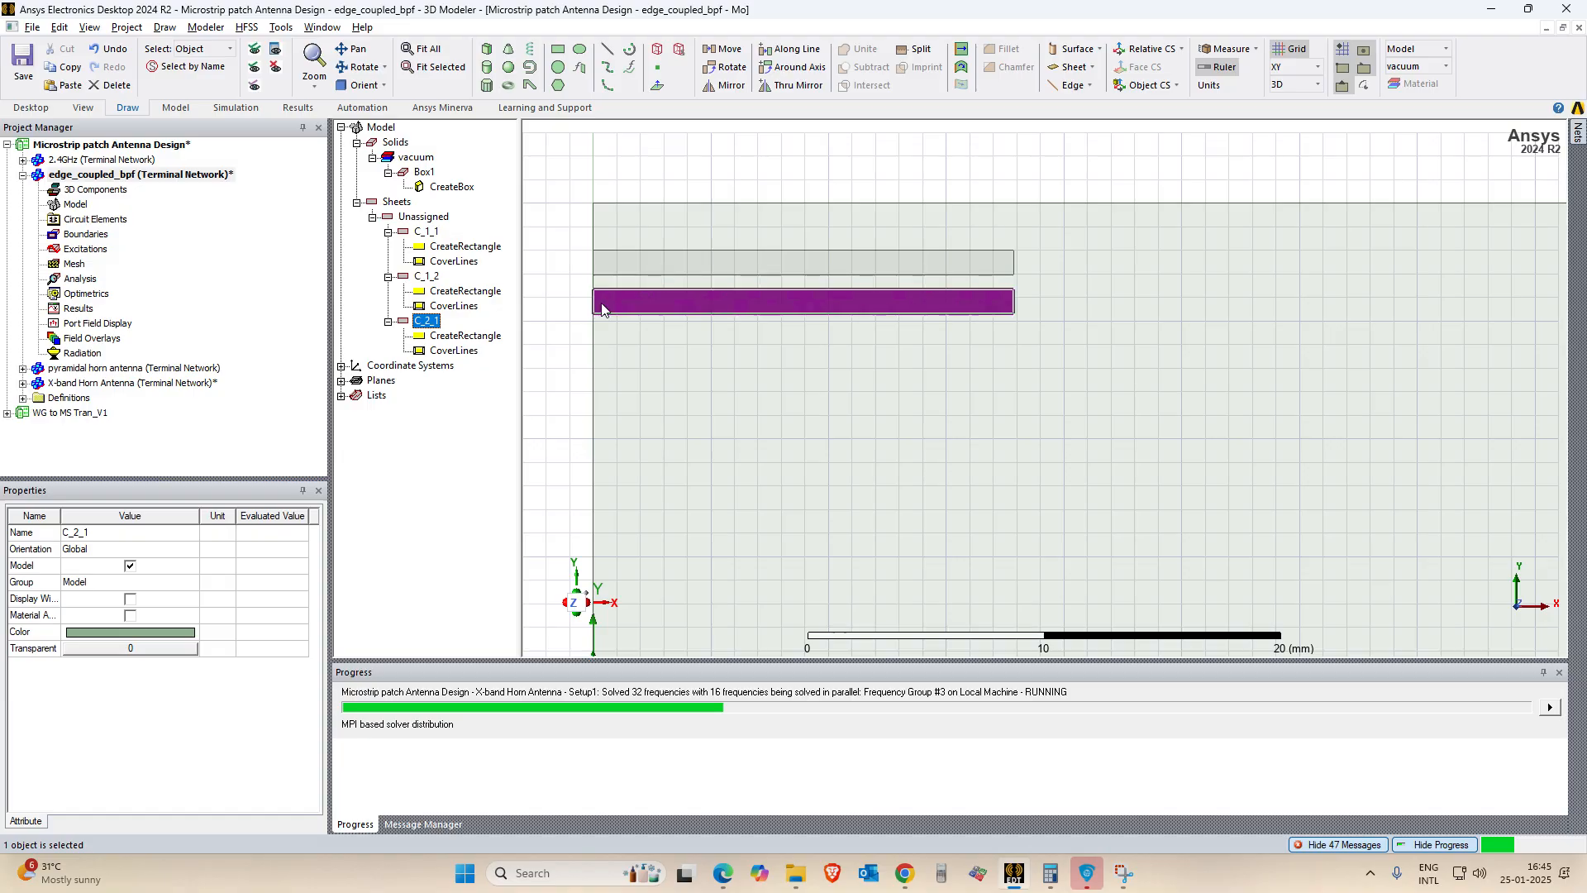
# Move strip C_2_1 17.85 mm along X, from its start edge centre to its end edge centre, so it continues from C_1_2.
pyautogui.rightClick(432, 321)
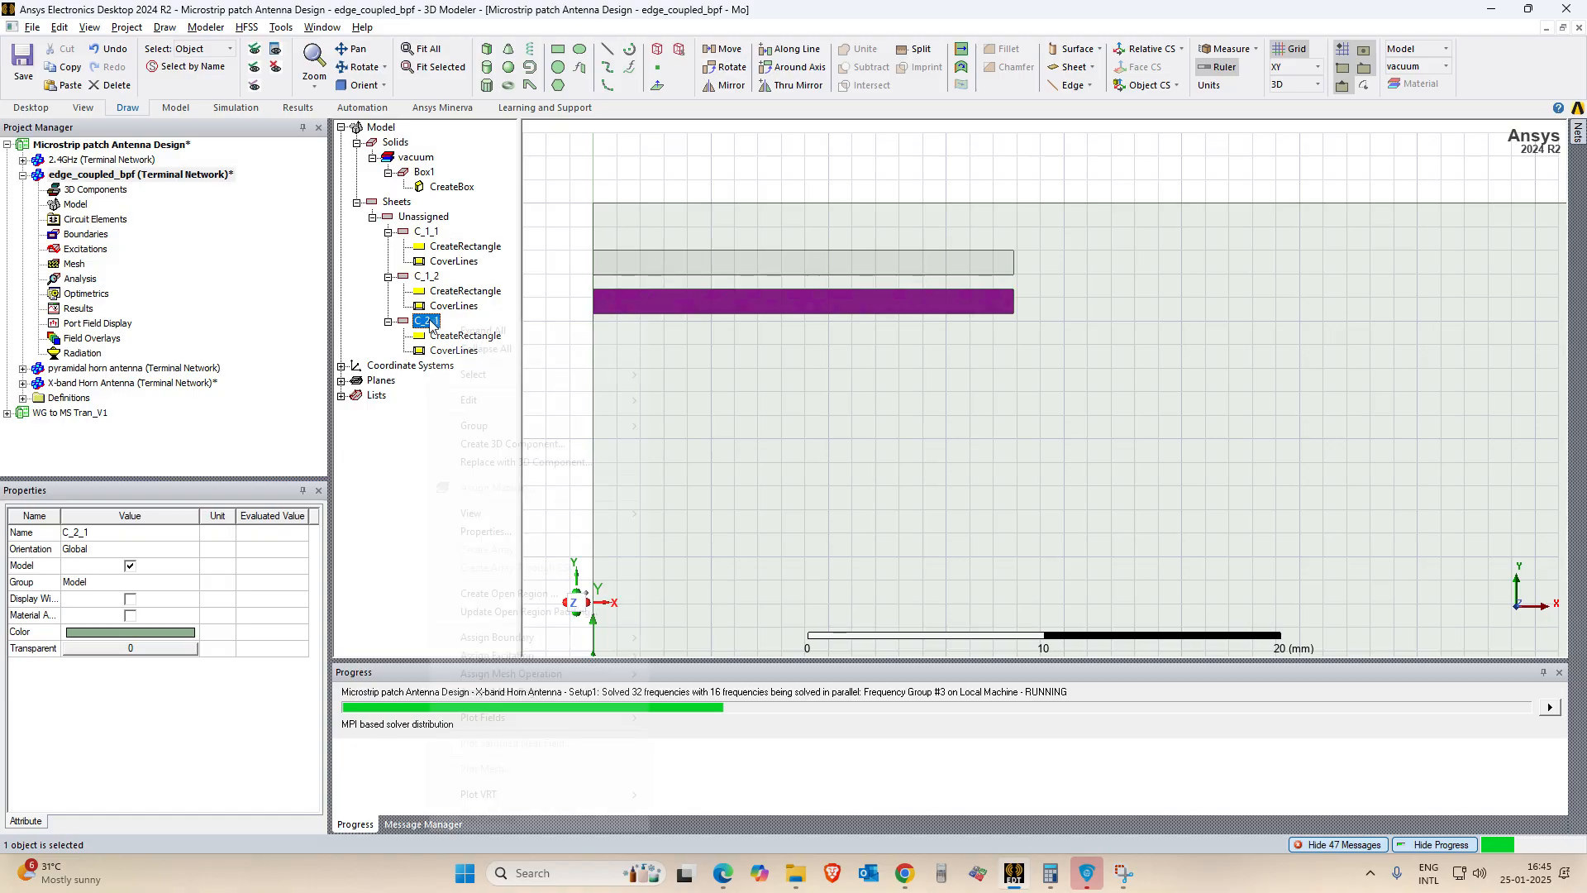
pyautogui.moveTo(544, 405)
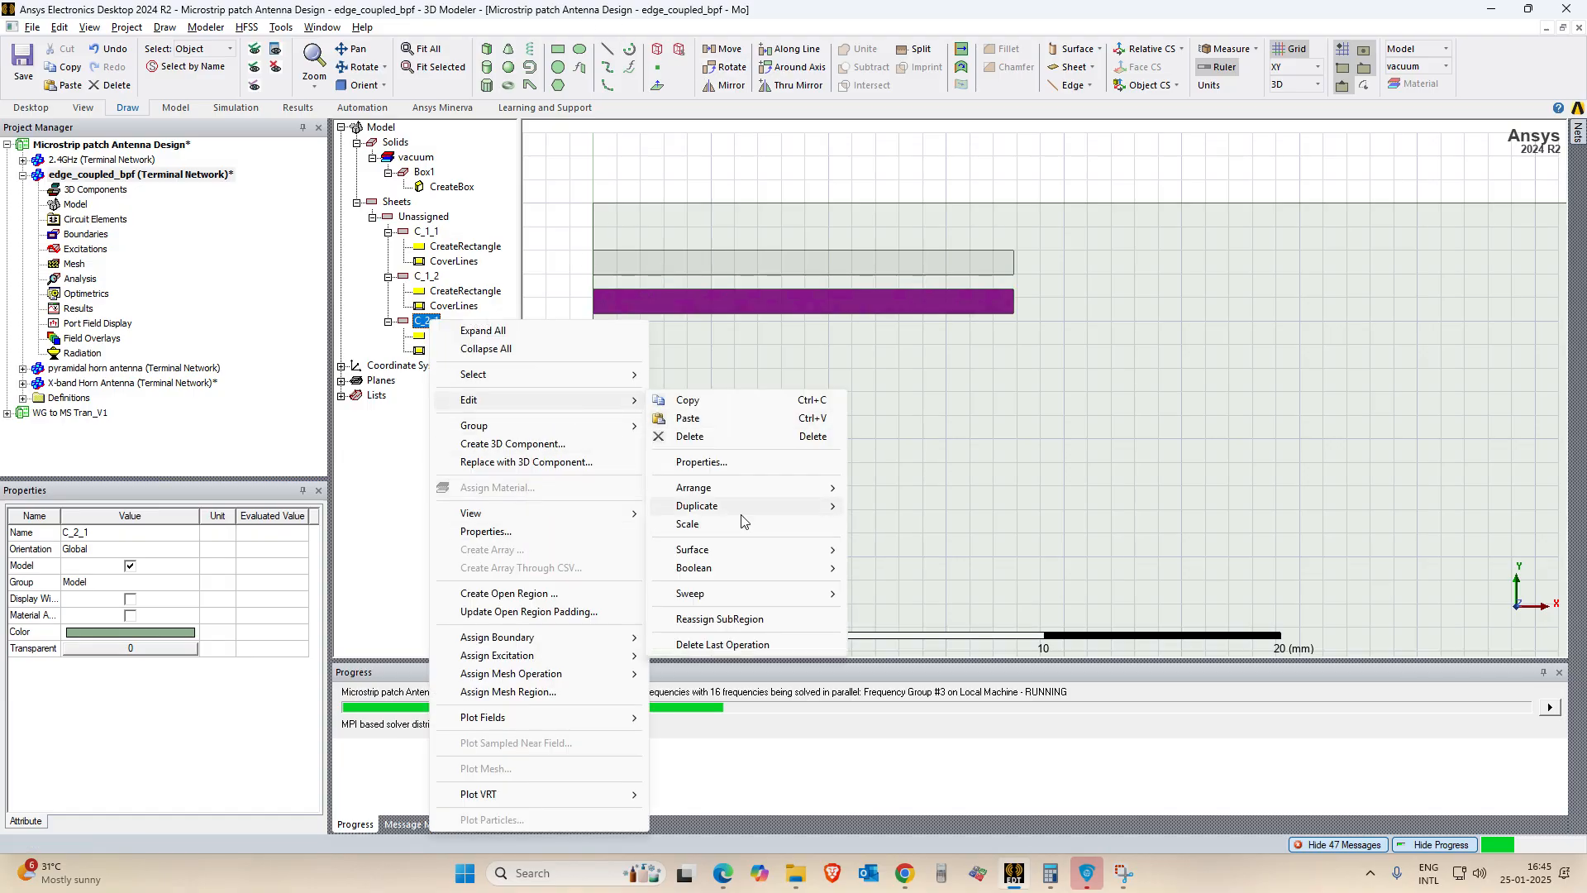
pyautogui.moveTo(745, 564)
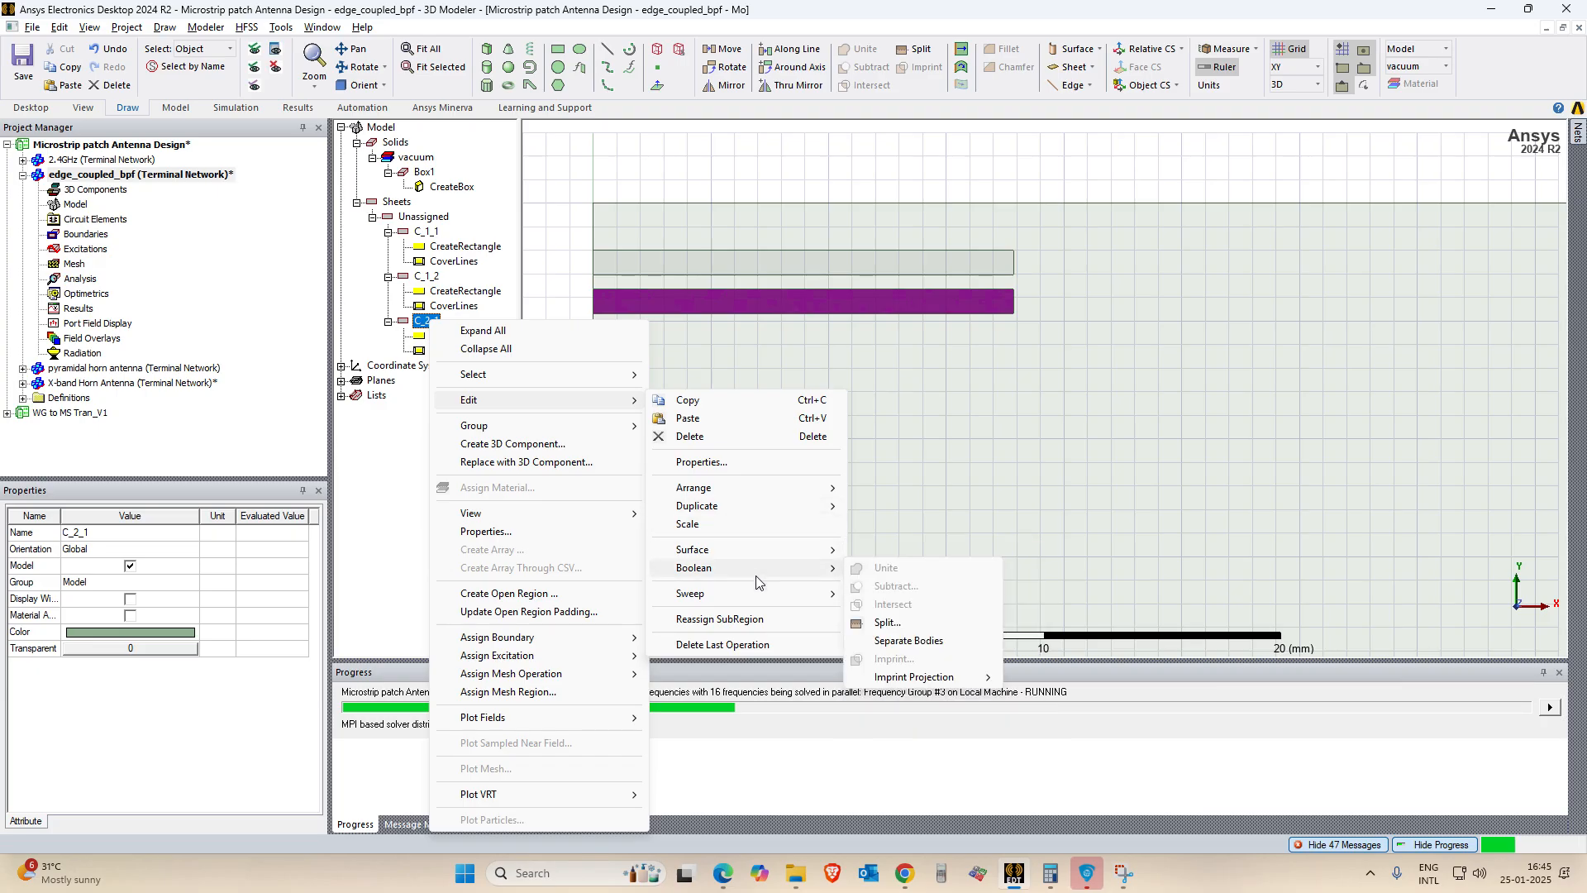
pyautogui.moveTo(771, 490)
pyautogui.click(887, 487)
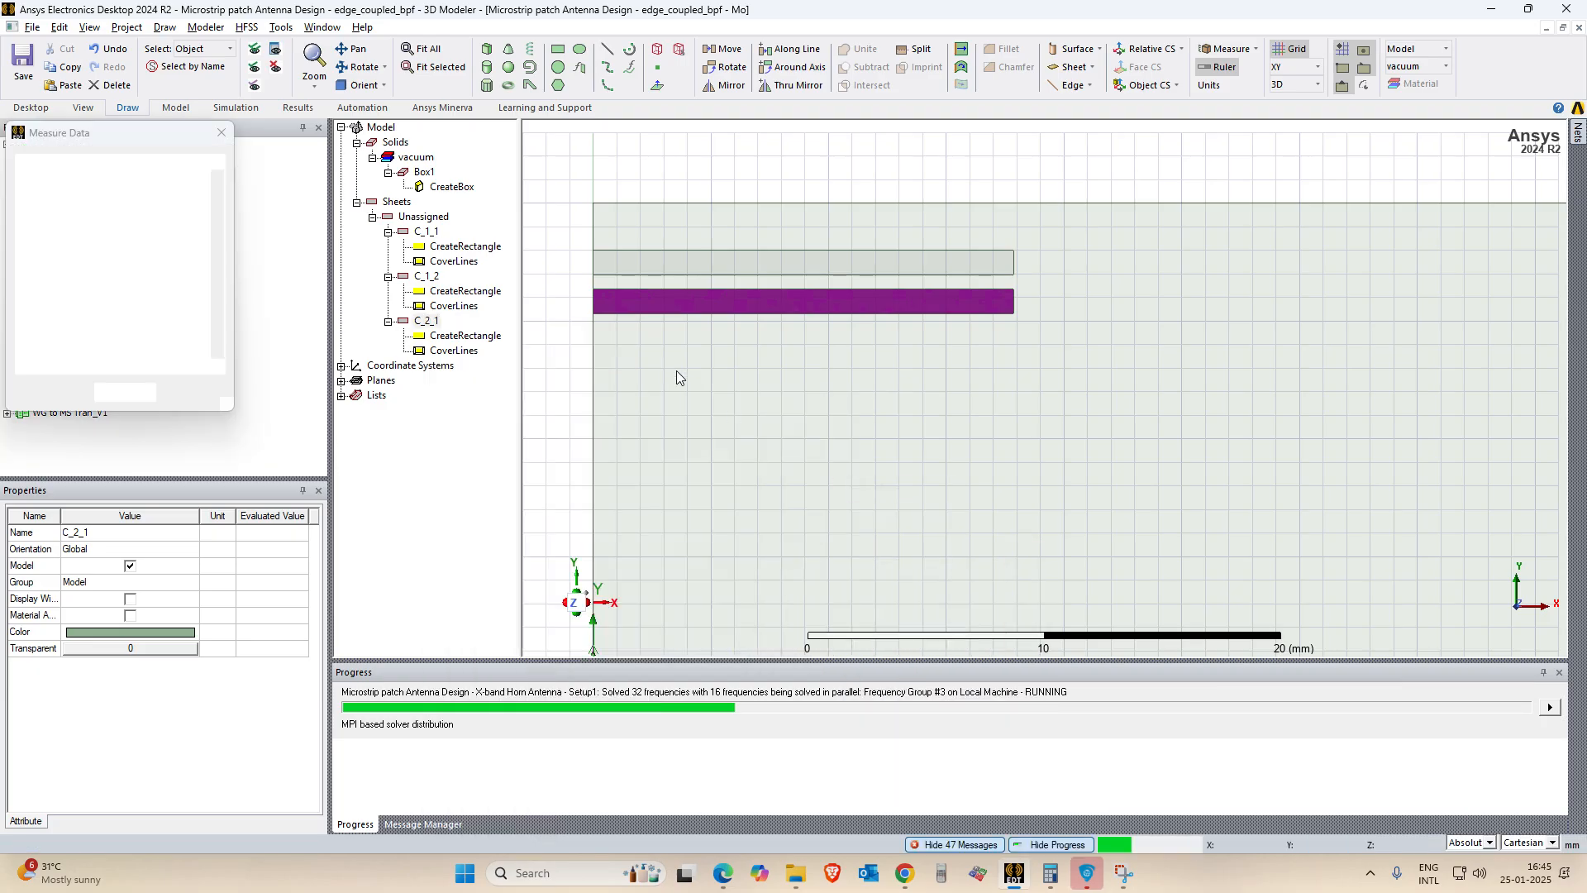
pyautogui.scroll(5, 613, 307)
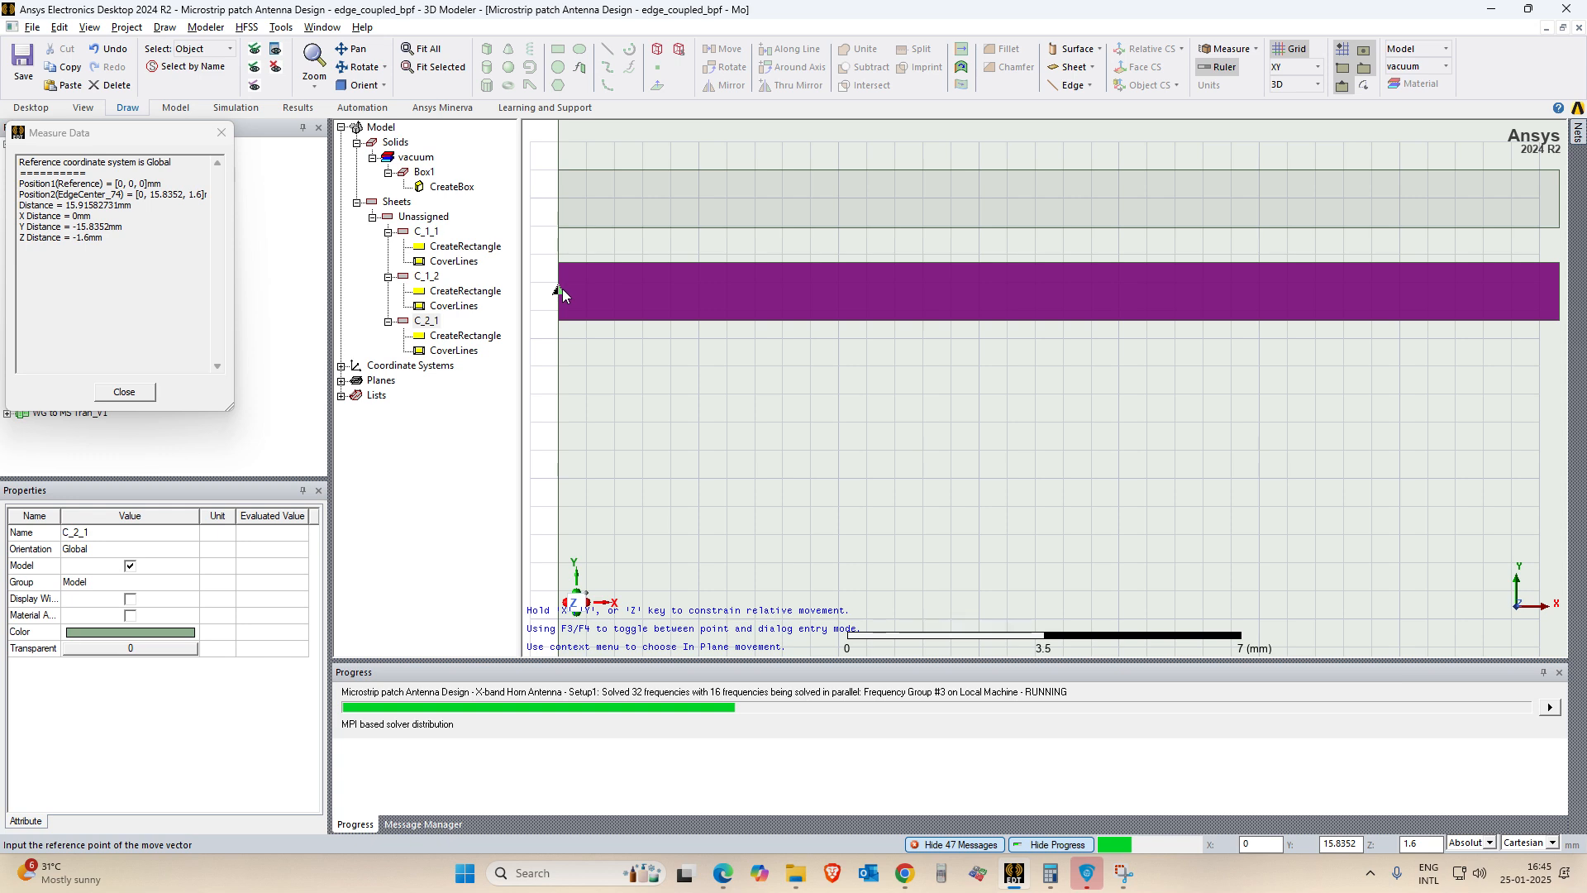
pyautogui.click(562, 293)
pyautogui.scroll(-3, 1339, 298)
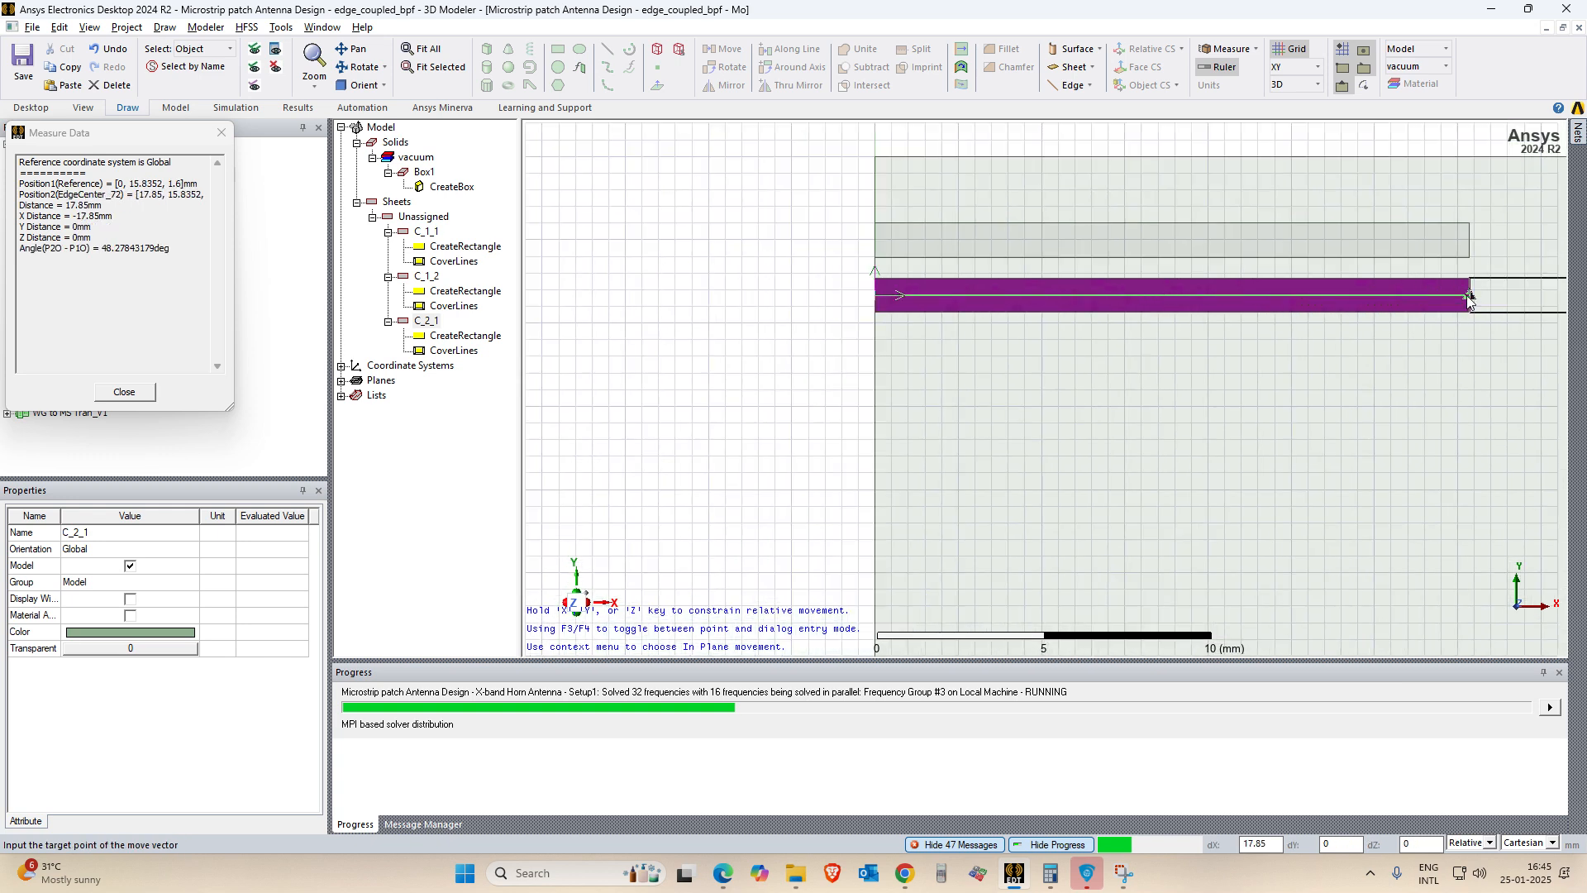
pyautogui.click(1469, 295)
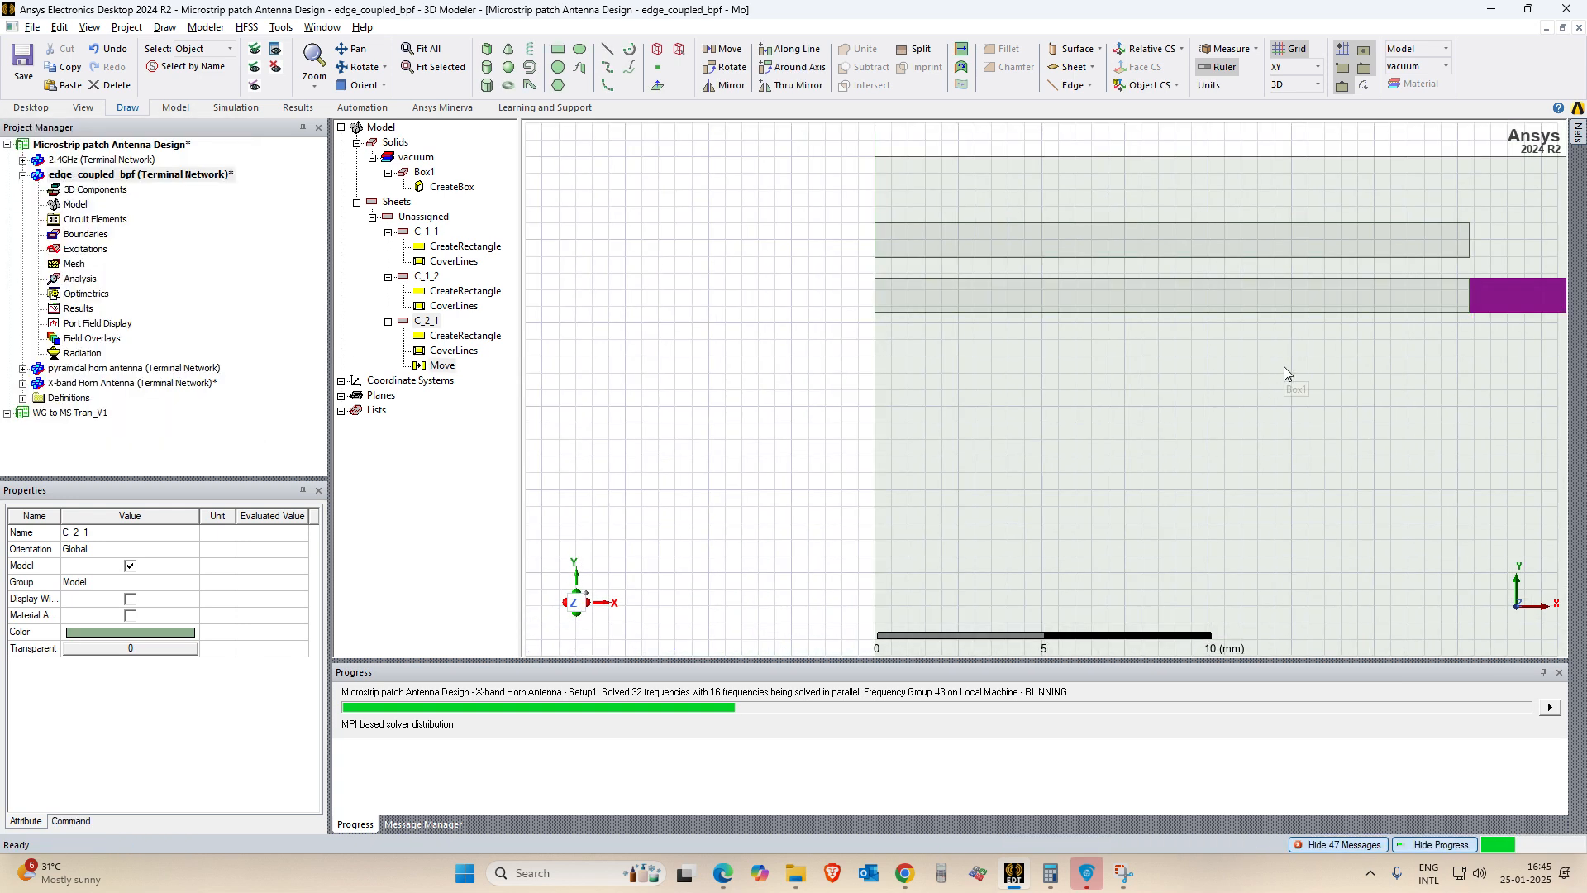
pyautogui.scroll(-3, 1288, 360)
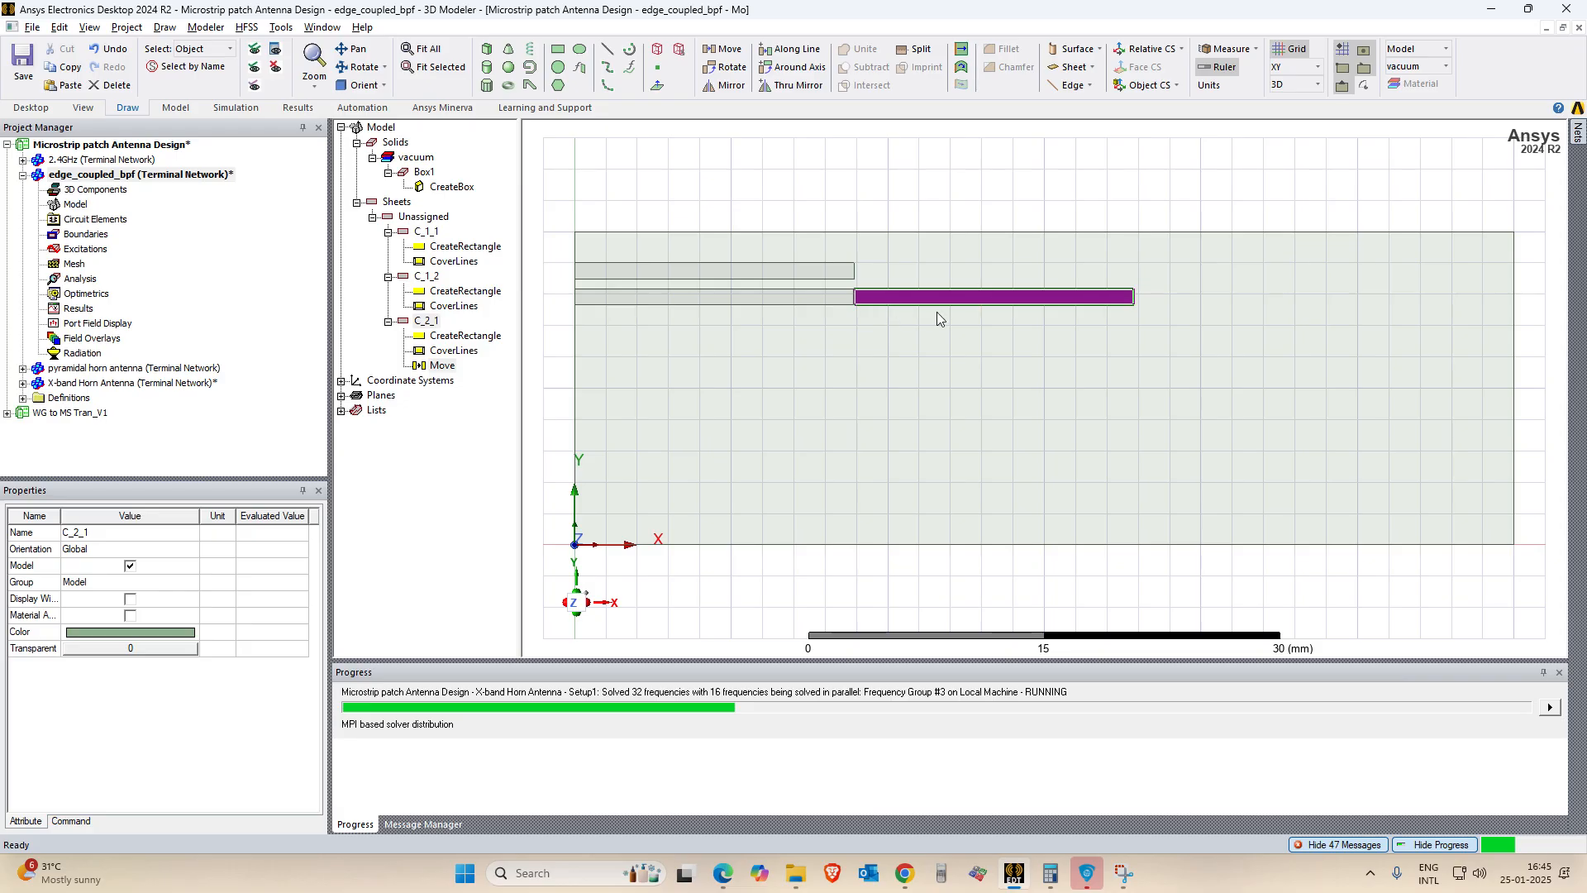
# Check the move vector stored in the Move operation of C_2_1 and leave it as is.
pyautogui.click(427, 322)
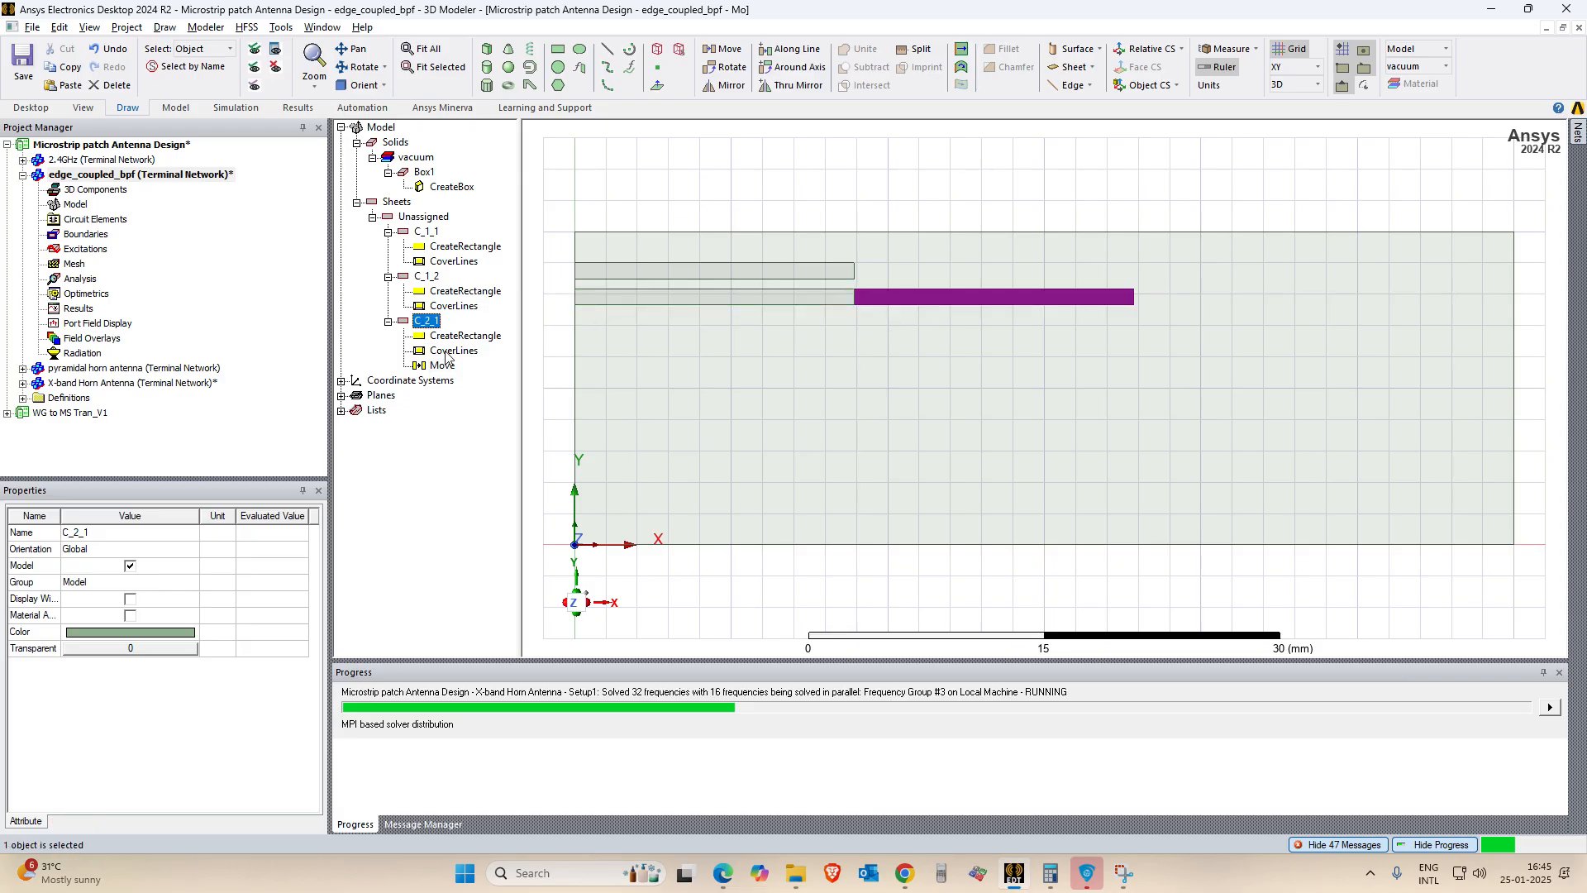
pyautogui.doubleClick(443, 365)
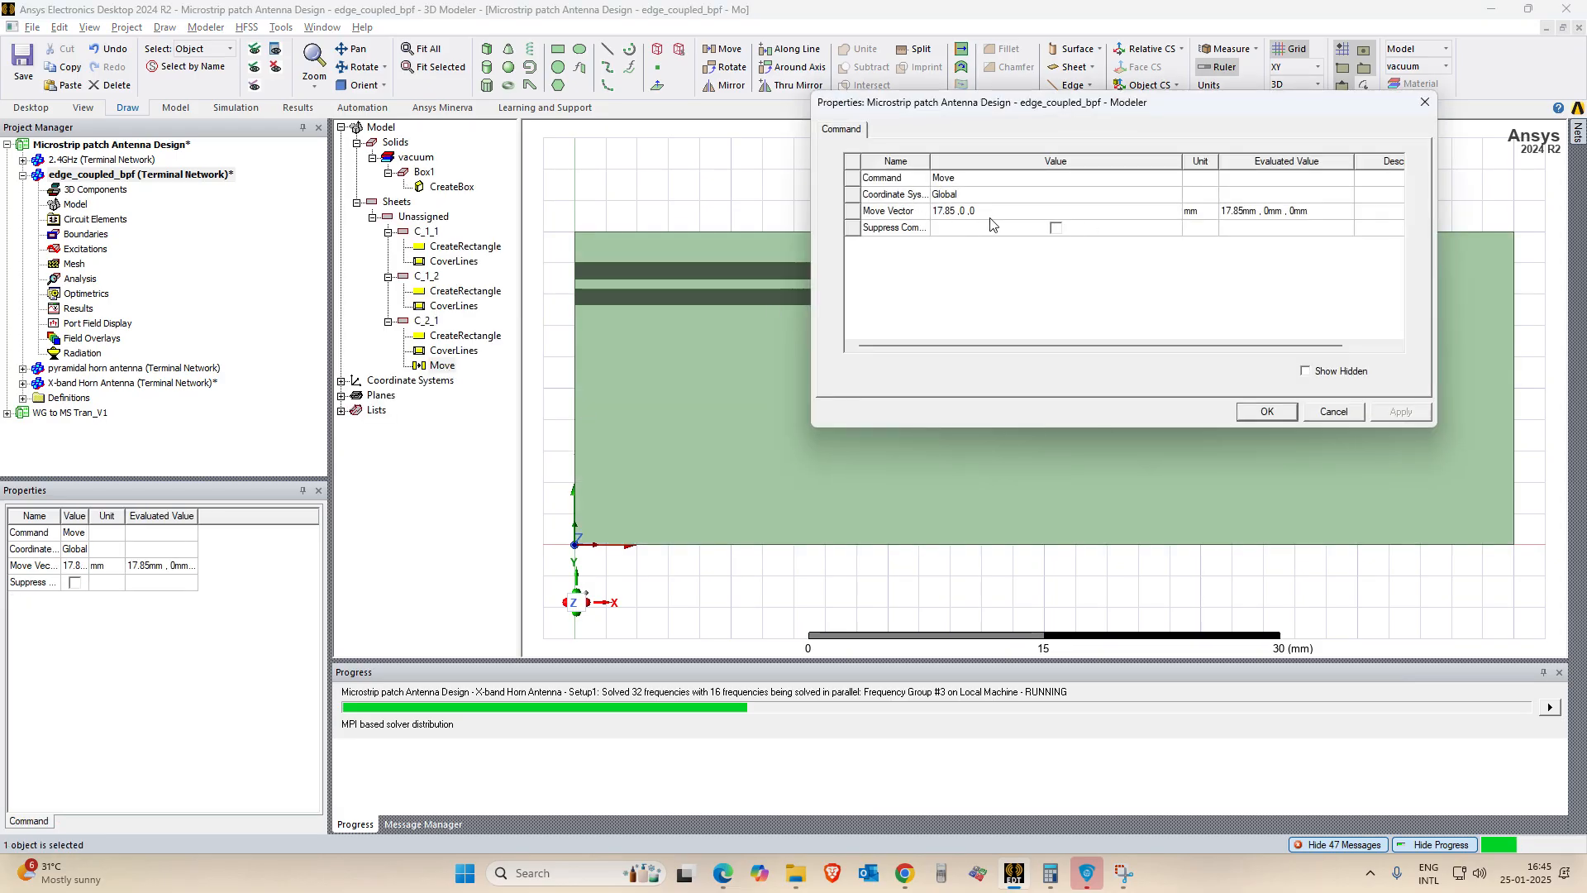
pyautogui.click(1424, 102)
# Switch to the paper's PDF, mark section 2 in Table 1, circle its 17.56 mm length and erase that circle.
pyautogui.hotkey('alt', 'Tab')
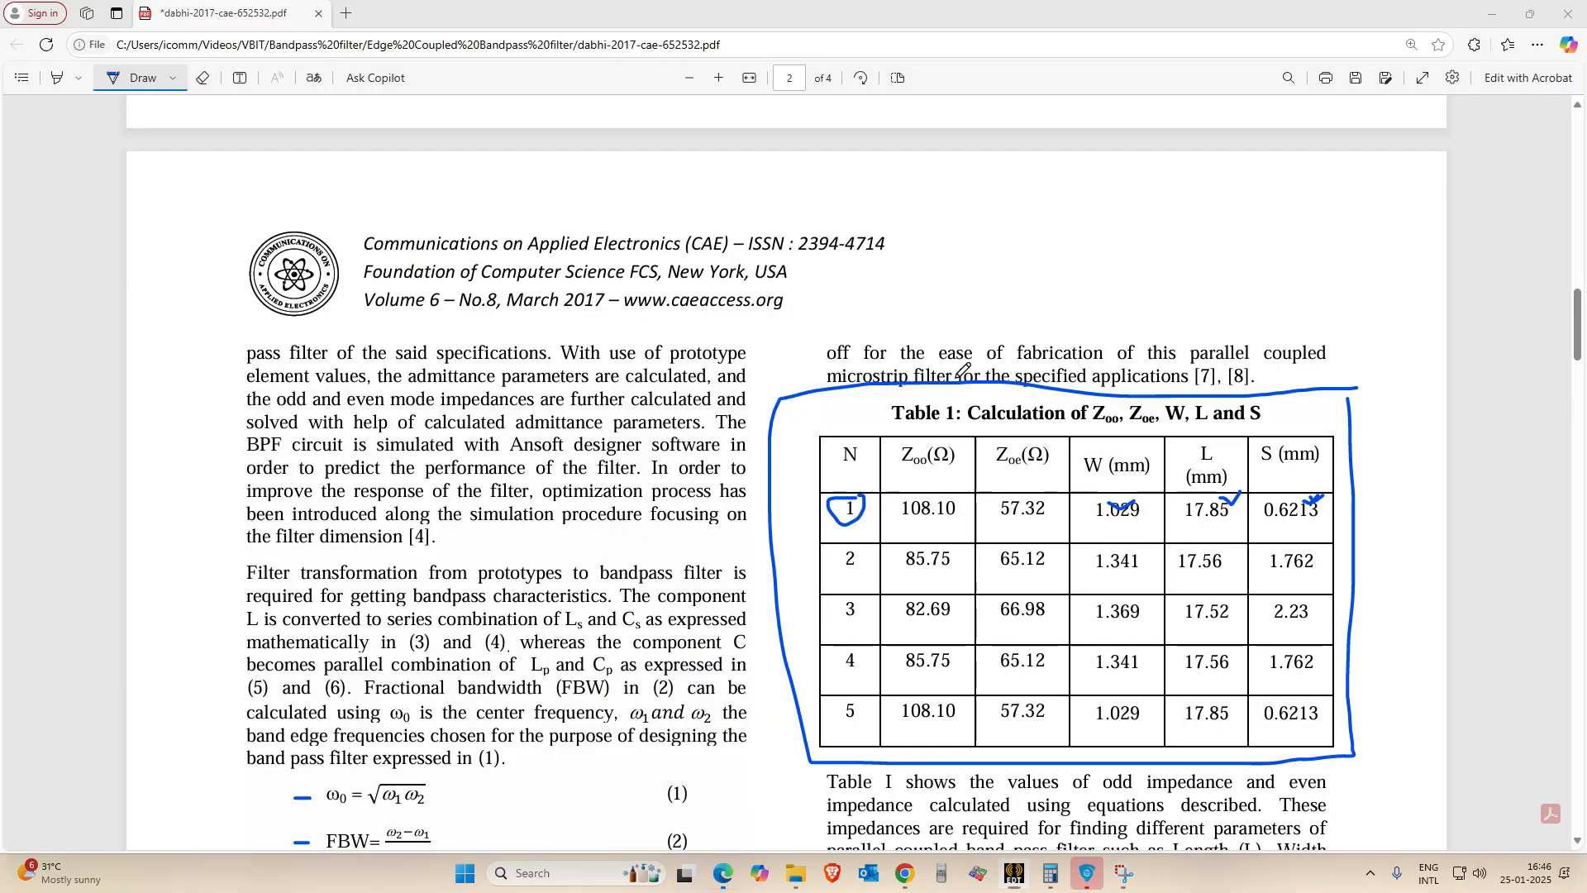
pyautogui.click(863, 550)
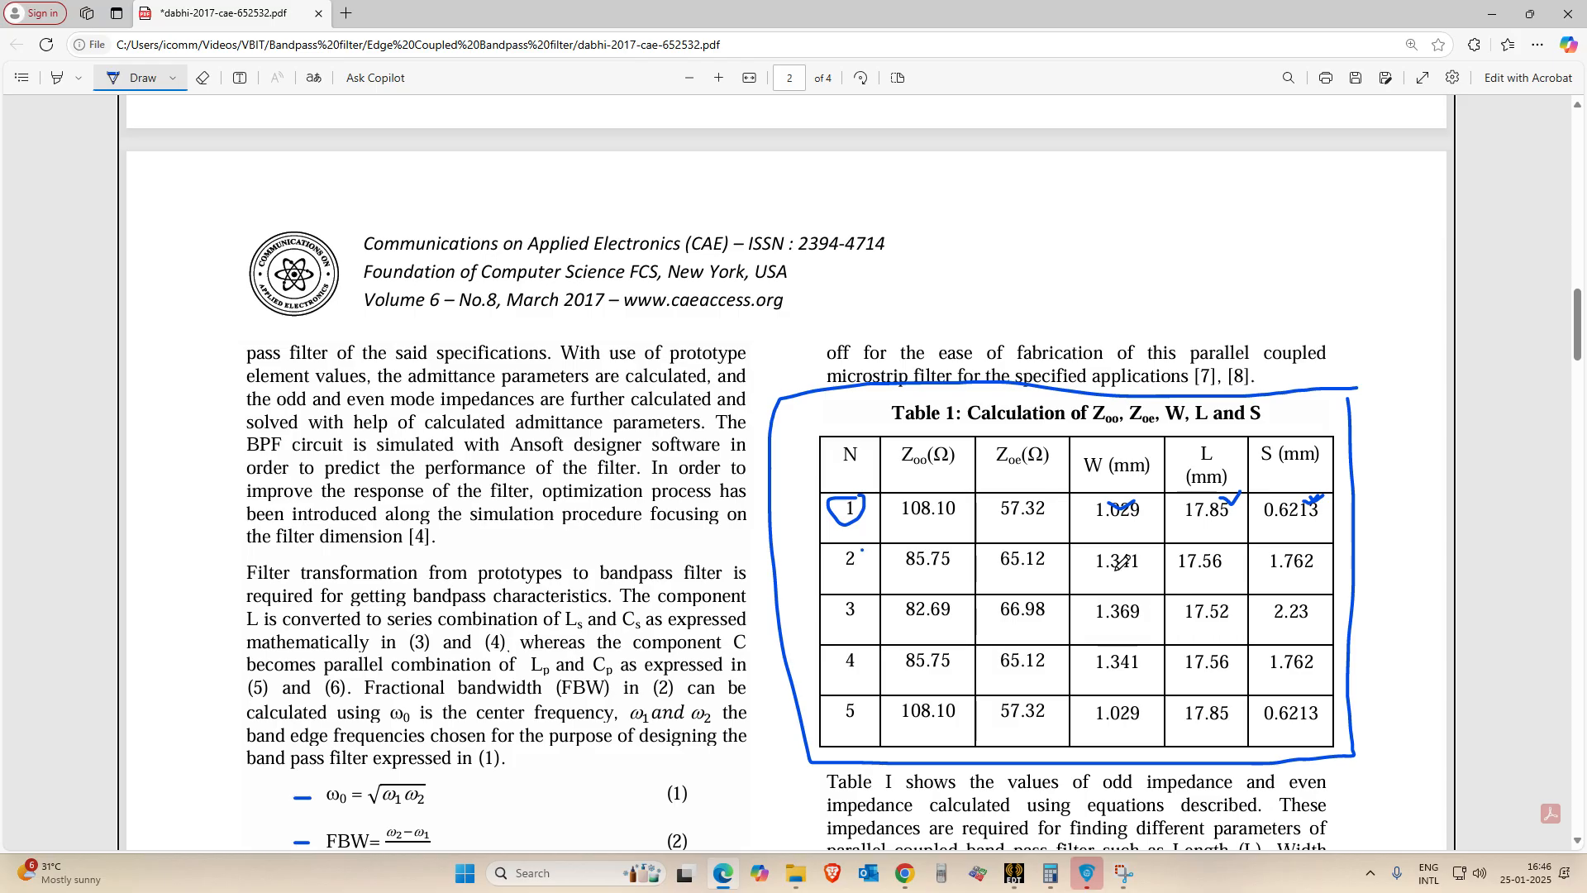
pyautogui.moveTo(1232, 546)
pyautogui.mouseDown()
pyautogui.moveTo(1185, 543)
pyautogui.moveTo(1181, 579)
pyautogui.moveTo(1230, 545)
pyautogui.mouseUp()
pyautogui.click(203, 78)
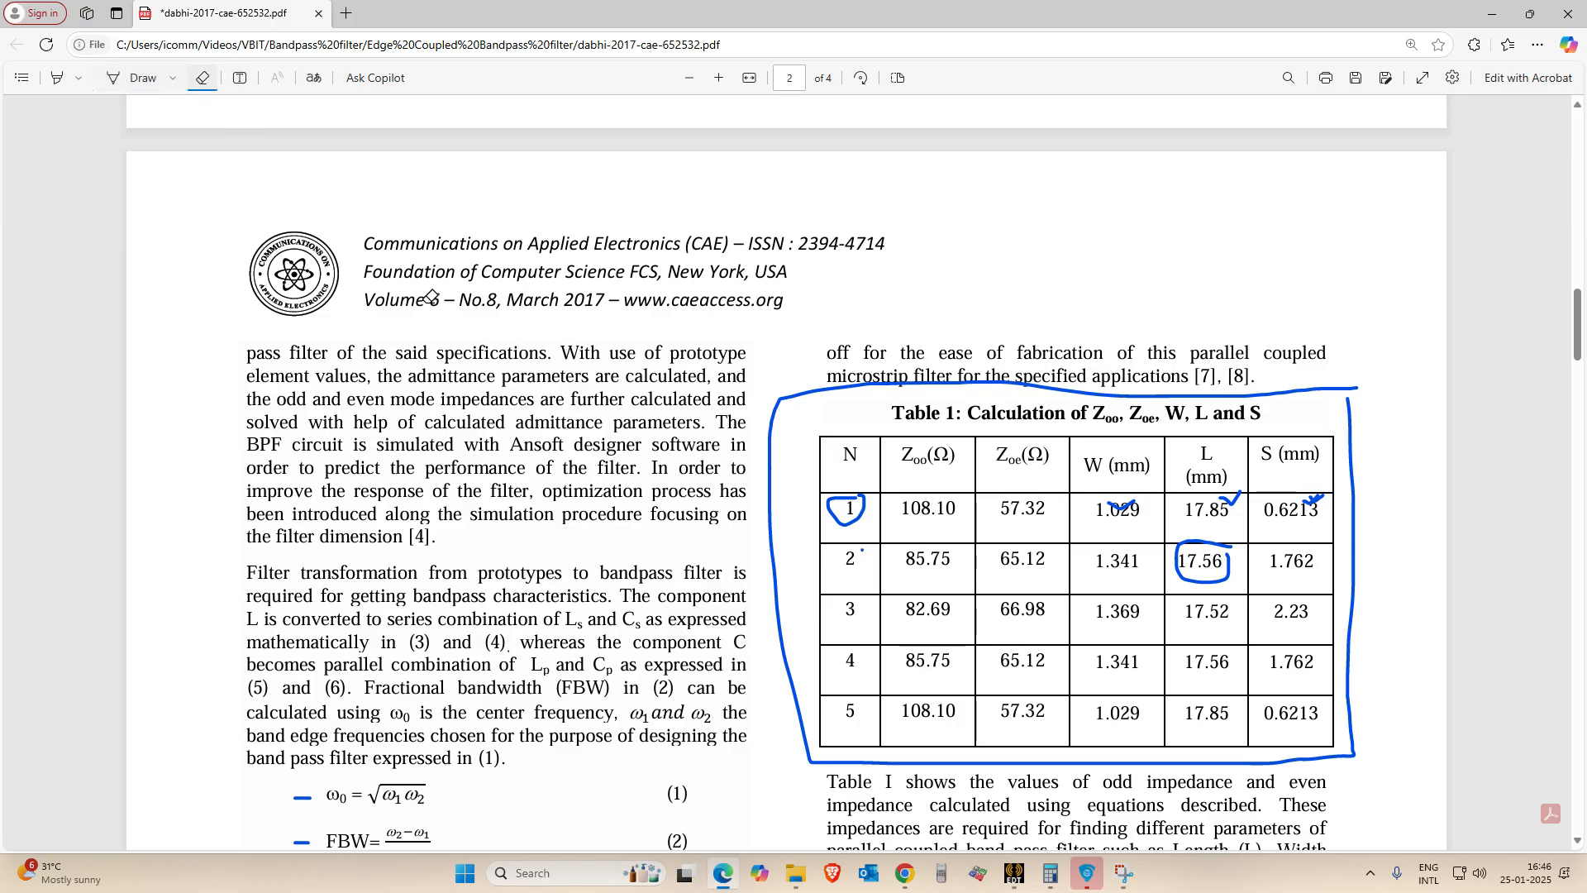
pyautogui.click(1234, 567)
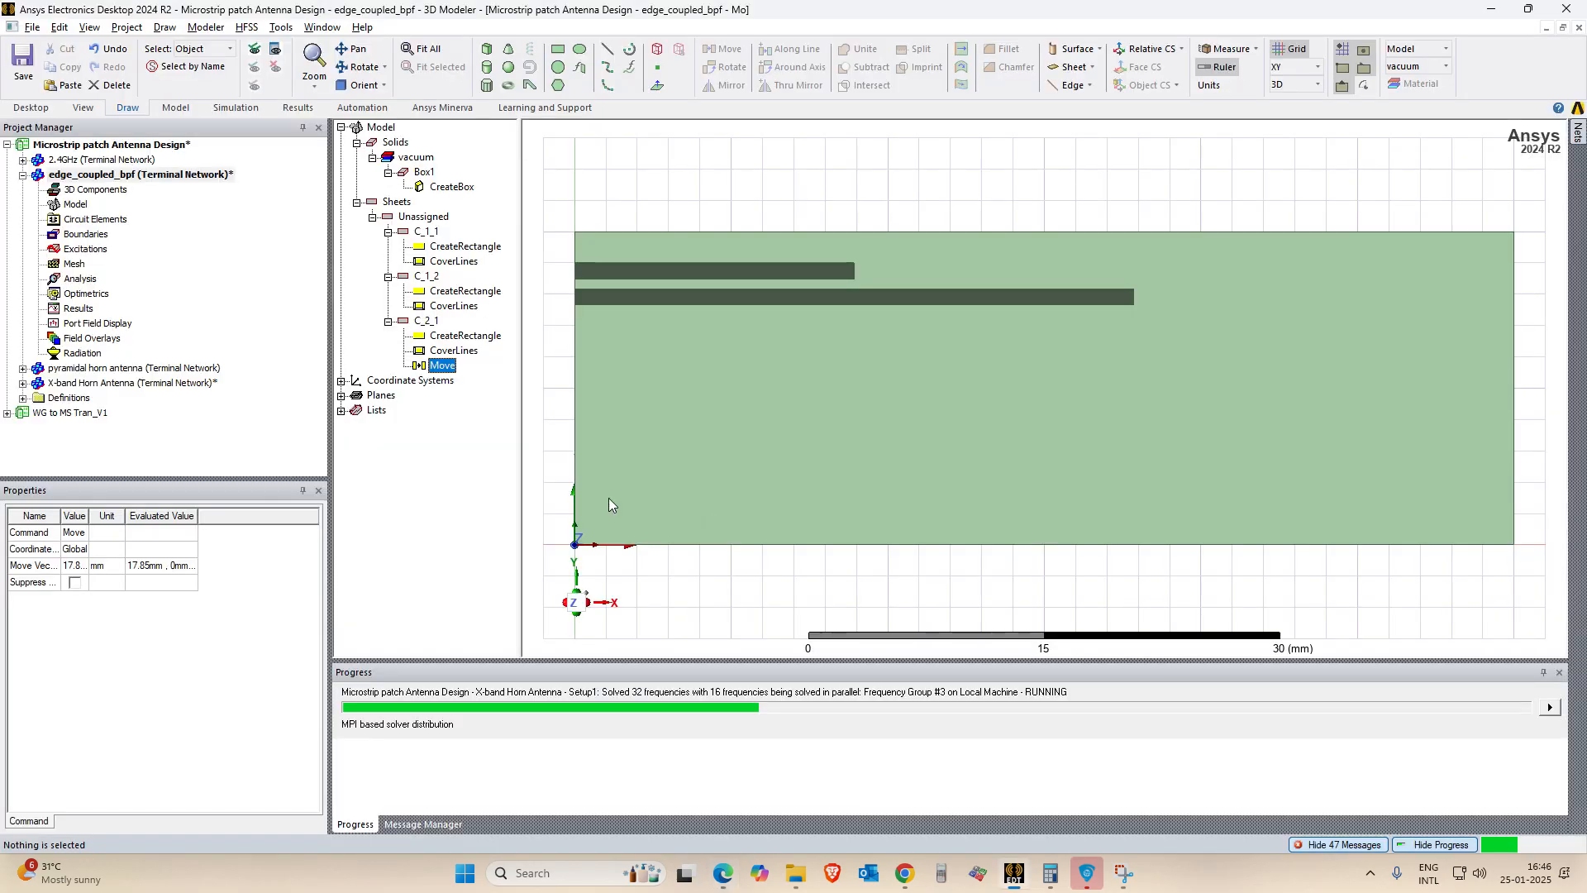
# In HFSS, set the X size of the C_2_1 rectangle to a new variable l2 with value 17.56mm.
pyautogui.click(428, 321)
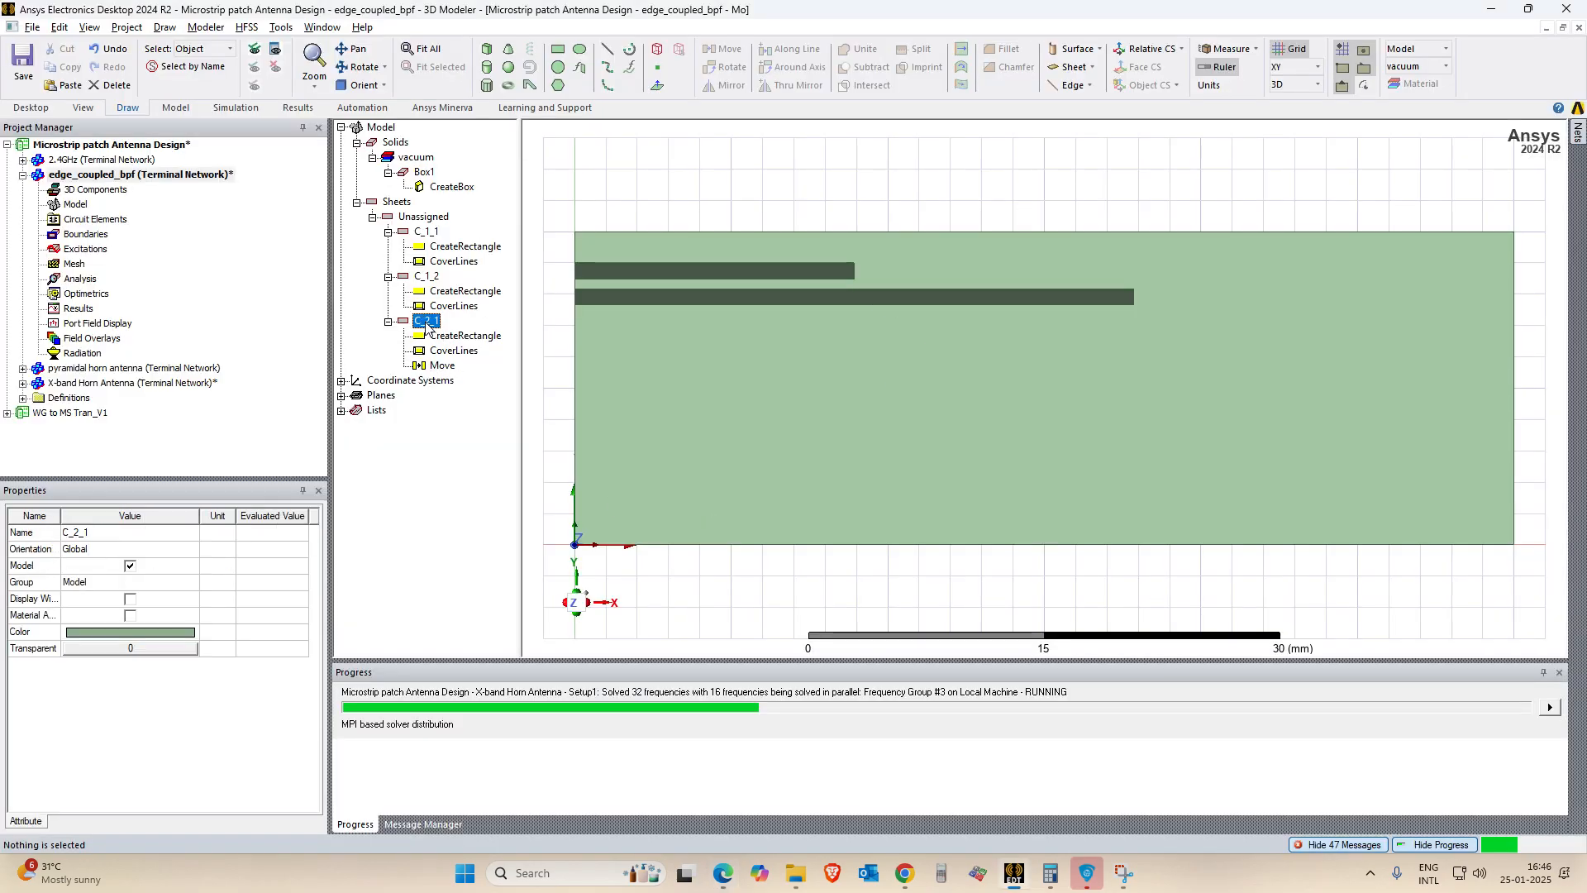
pyautogui.doubleClick(463, 338)
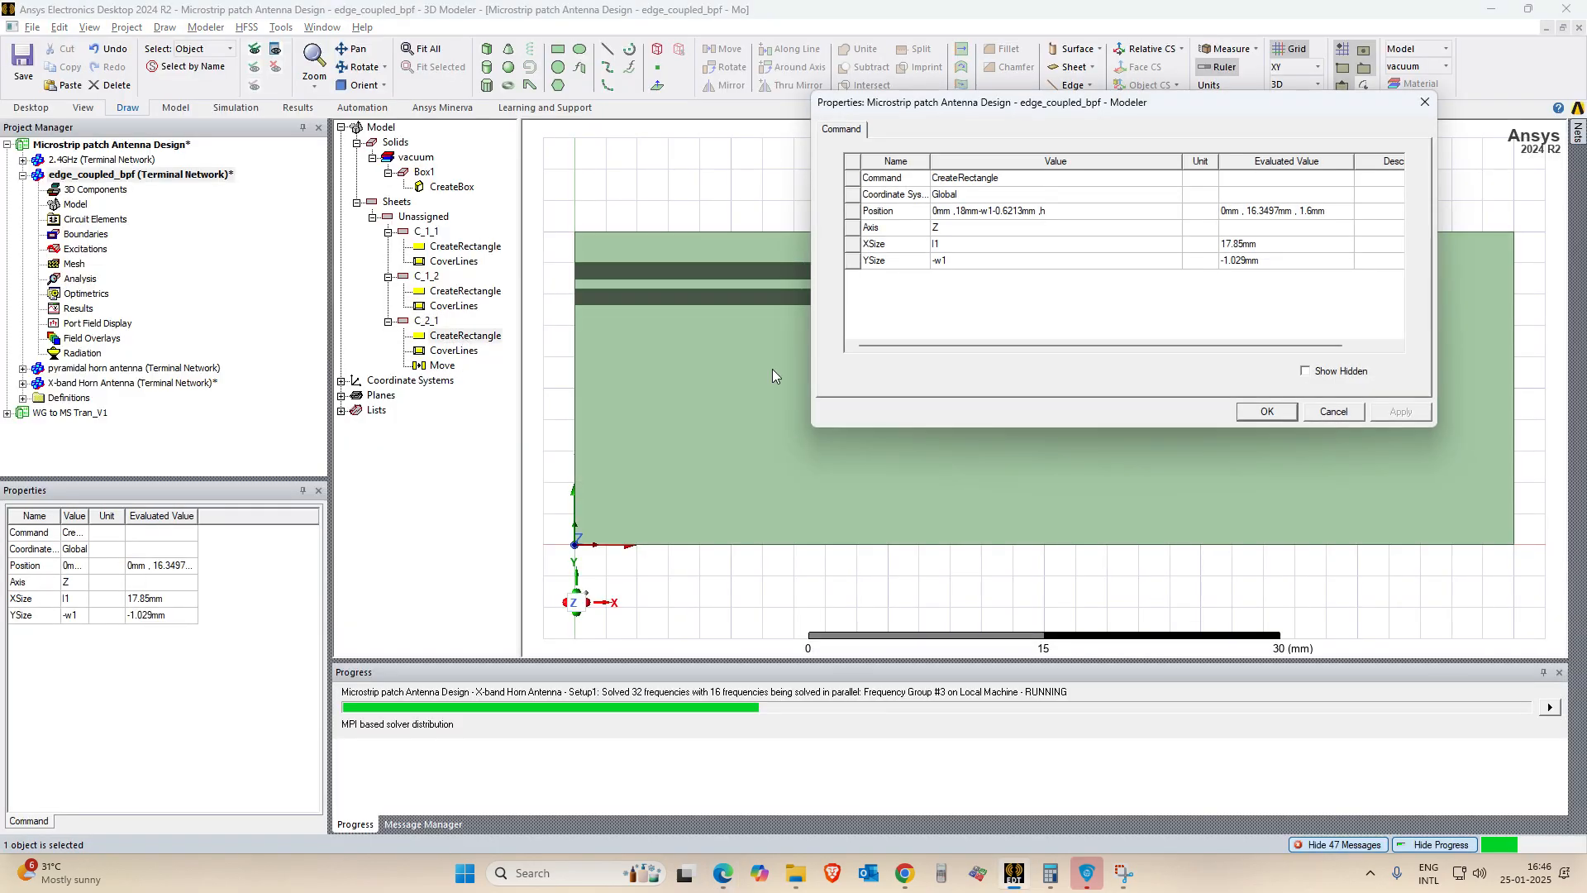
pyautogui.click(966, 246)
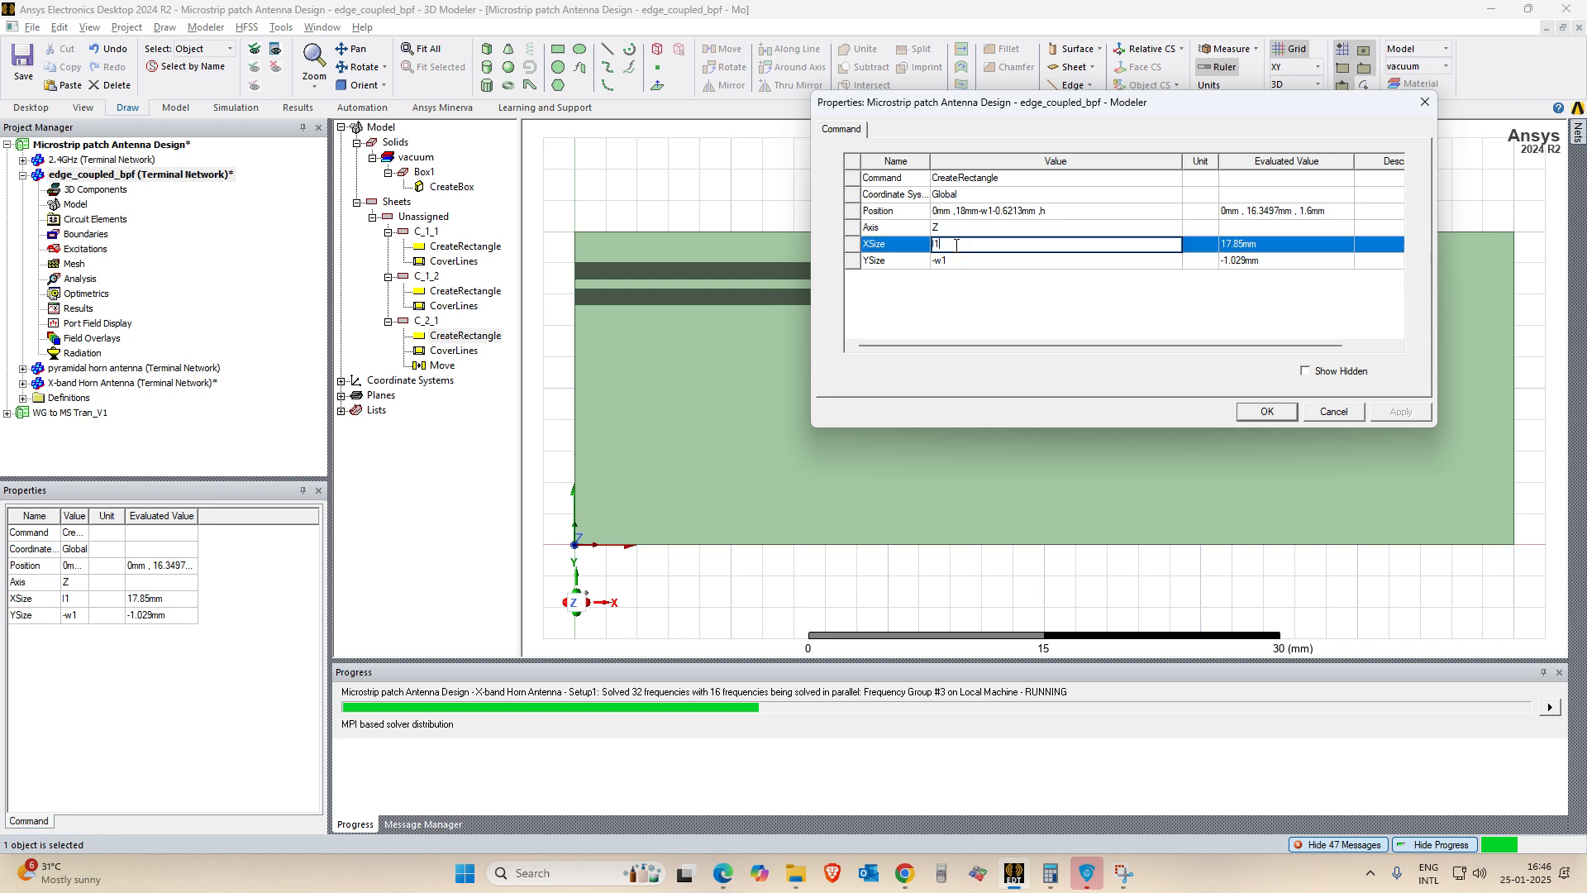
pyautogui.write('l2')
pyautogui.press('Return')
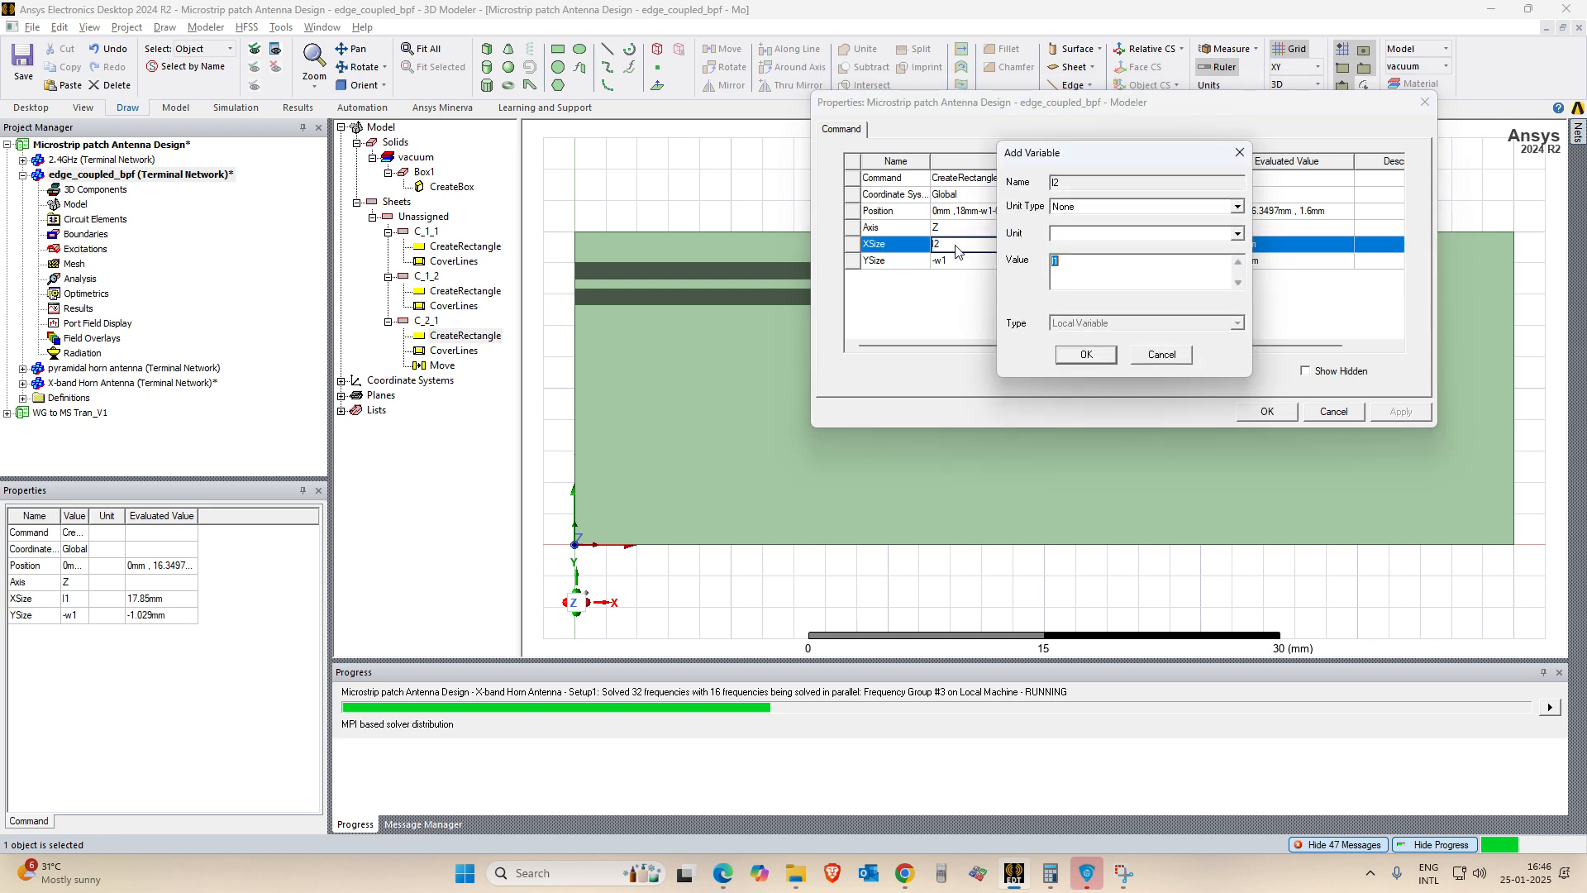
pyautogui.press('BackSpace')
pyautogui.write('17.56mm')
pyautogui.click(1086, 355)
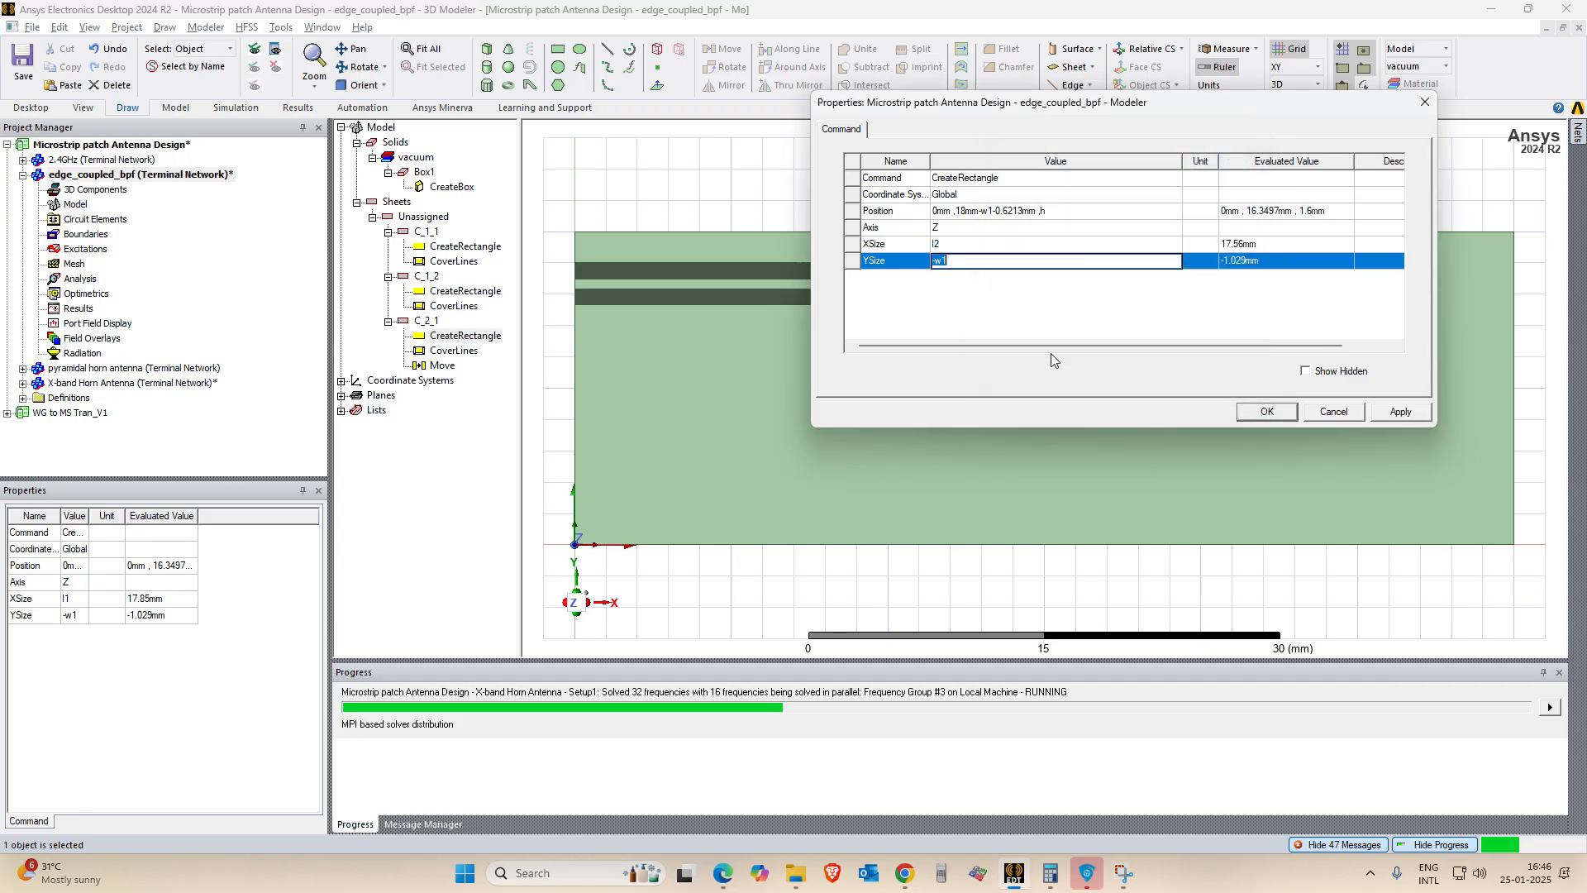
# Check the section 2 width in Table 1, then set C_2_1's Y size to -w2 with new variable w2 as 1.341mm.
pyautogui.hotkey('alt', 'Tab')
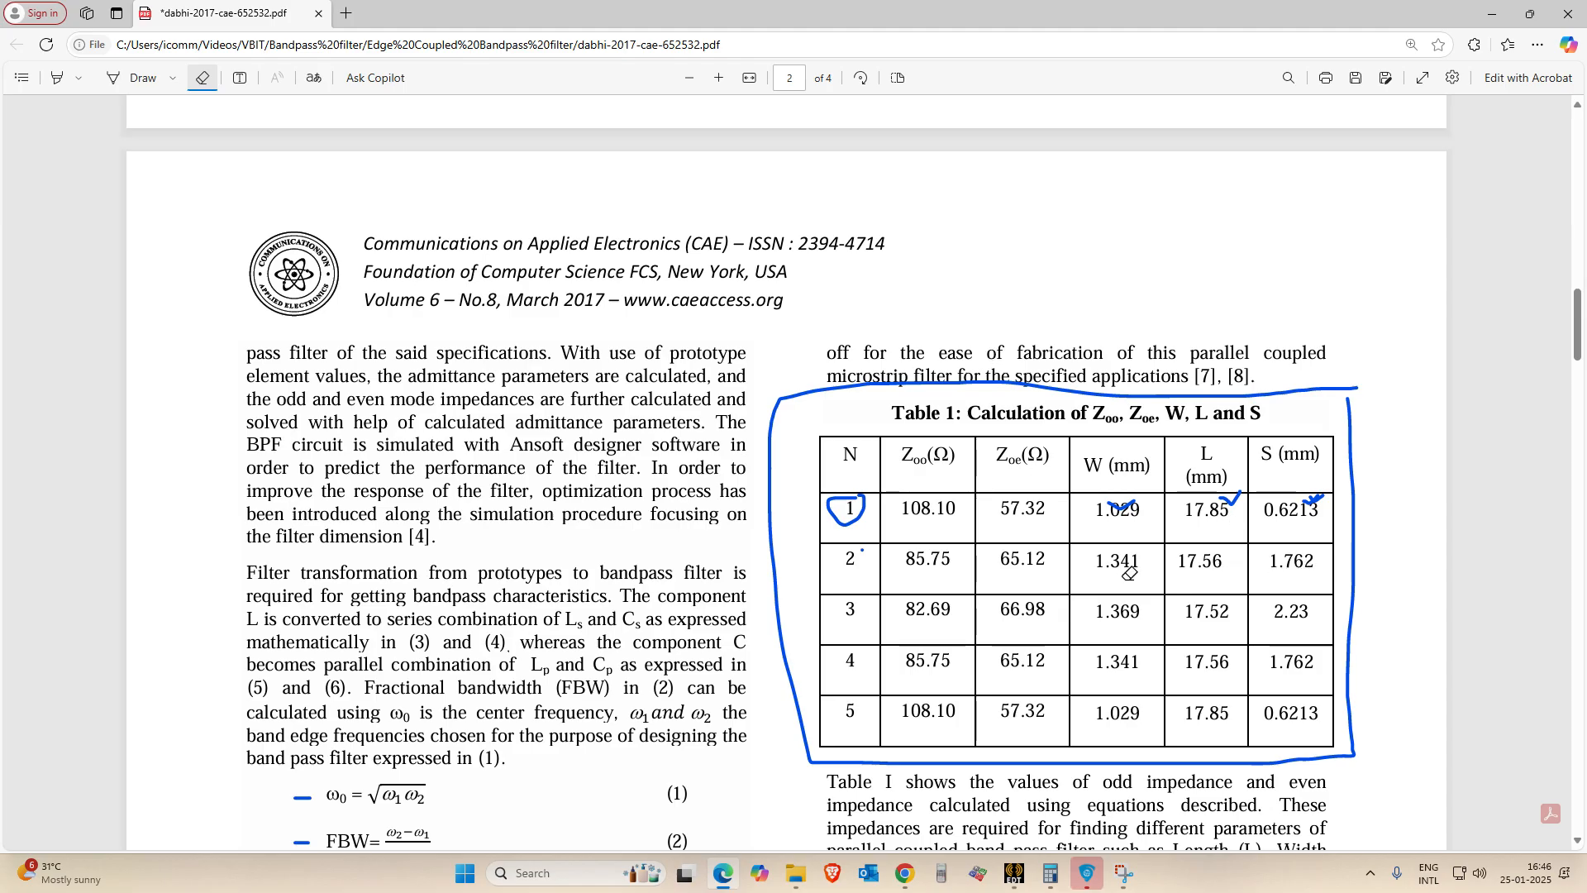
pyautogui.hotkey('alt', 'Tab')
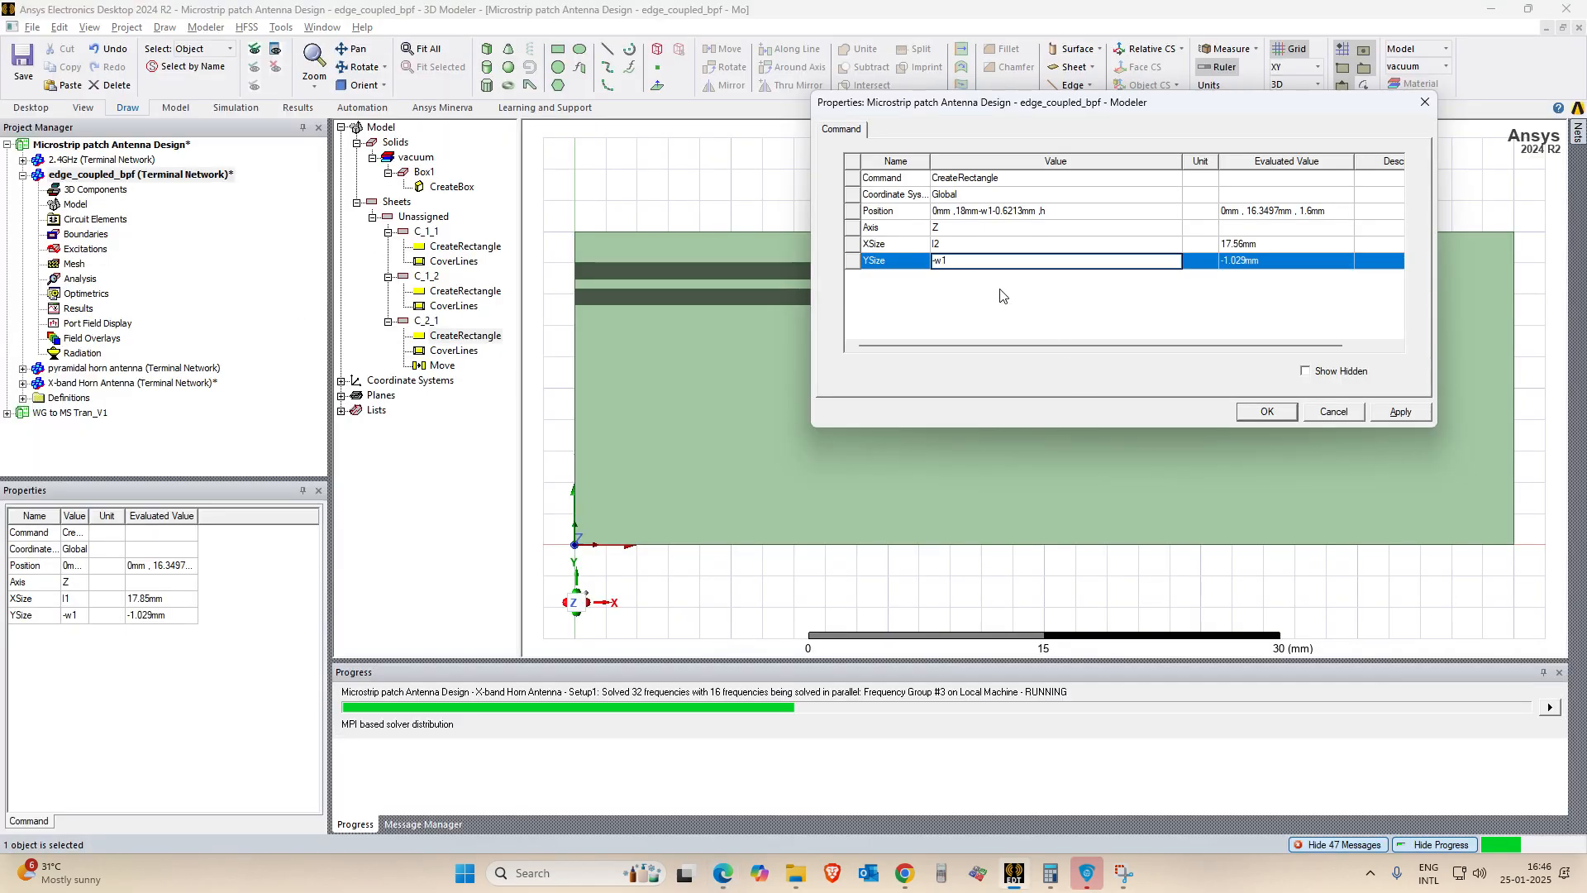
pyautogui.press('BackSpace')
pyautogui.write('2')
pyautogui.press('Return')
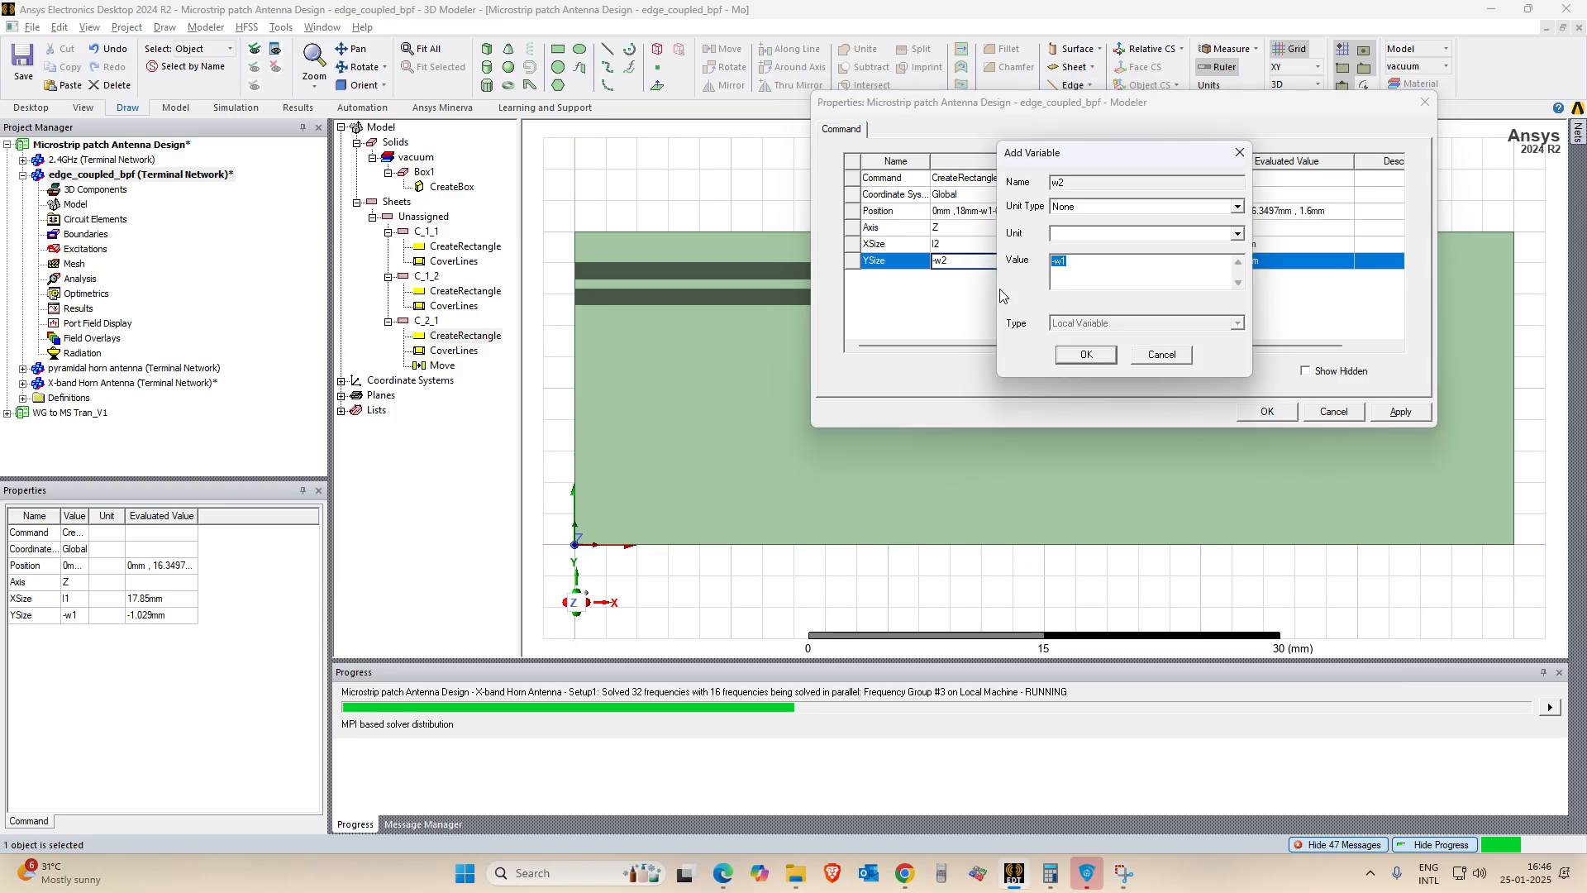
pyautogui.write('1.341mm')
pyautogui.press('Return')
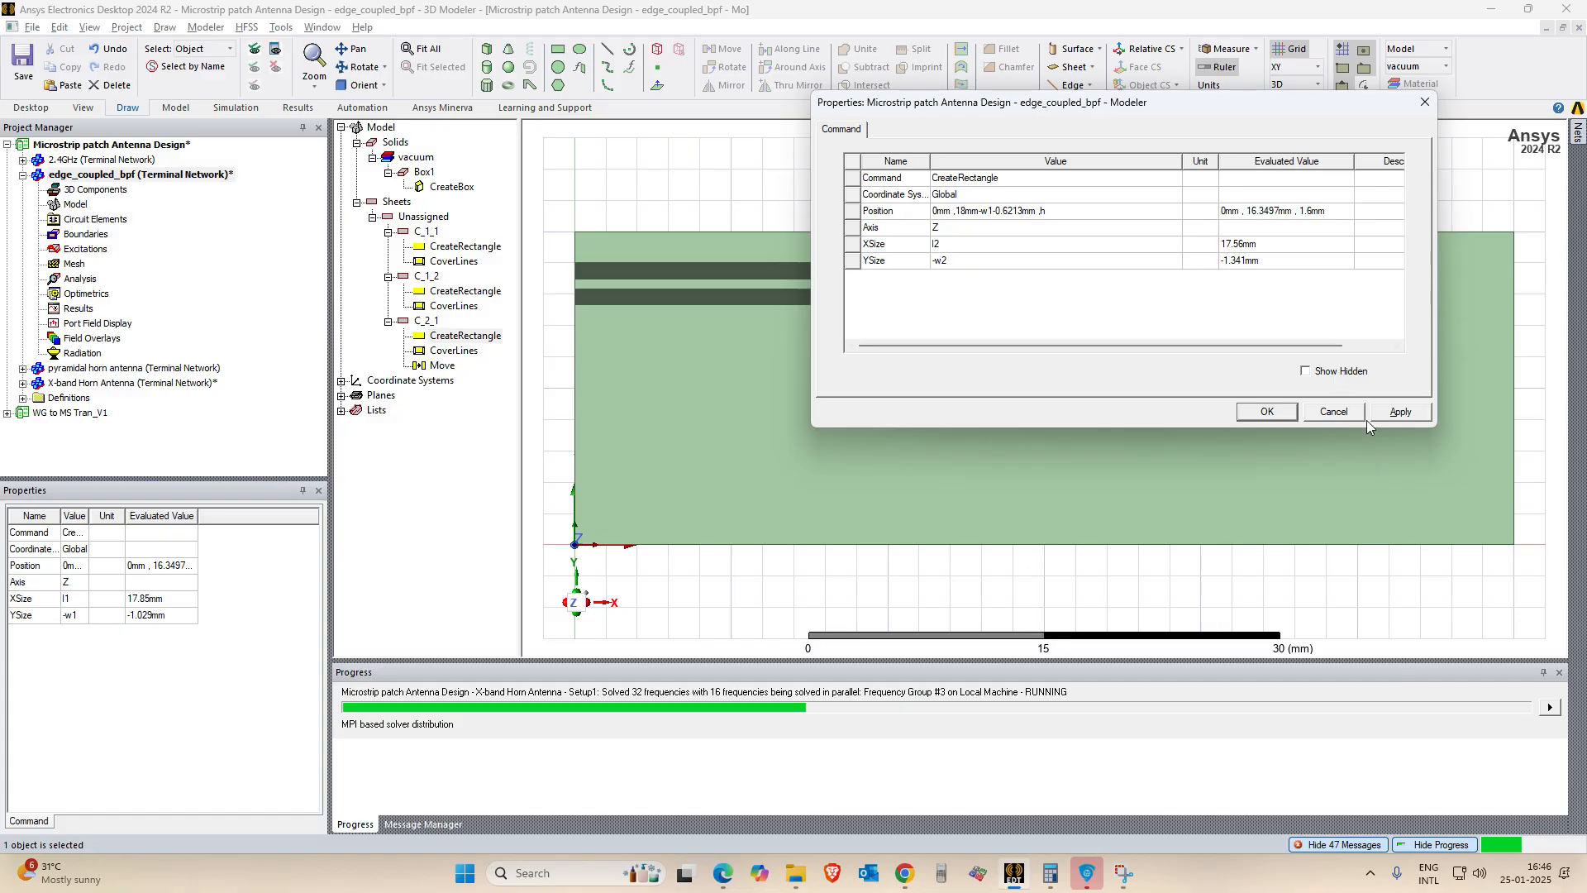
pyautogui.click(1266, 412)
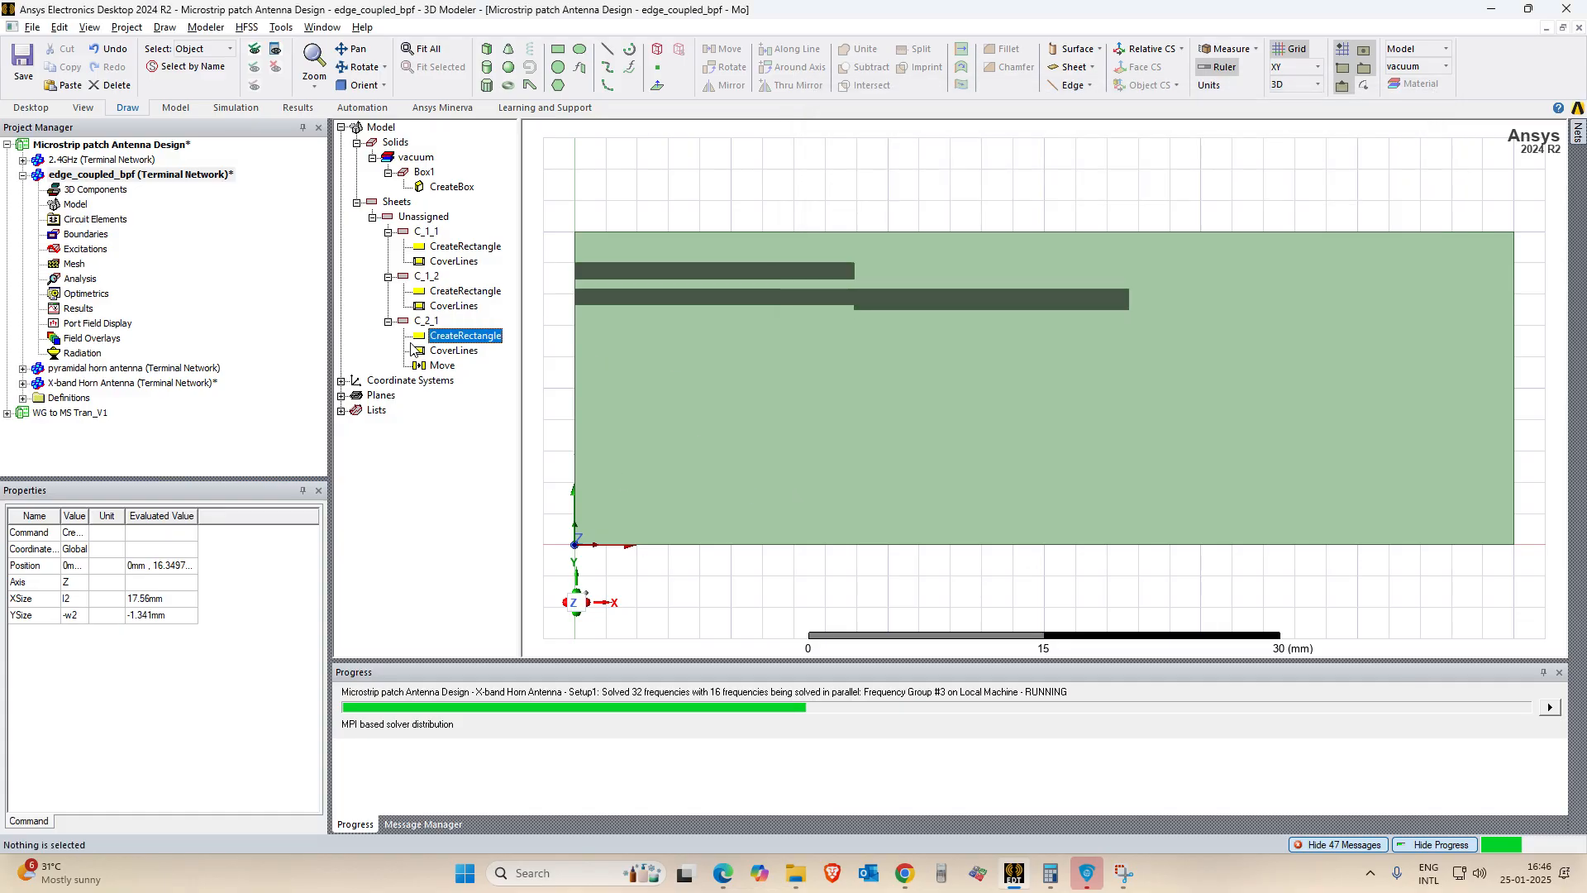
# In the paper's PDF, erase the stray mark at section 2 of Table 1 and tick its 17.56 mm length and 1.341 mm width.
pyautogui.click(423, 322)
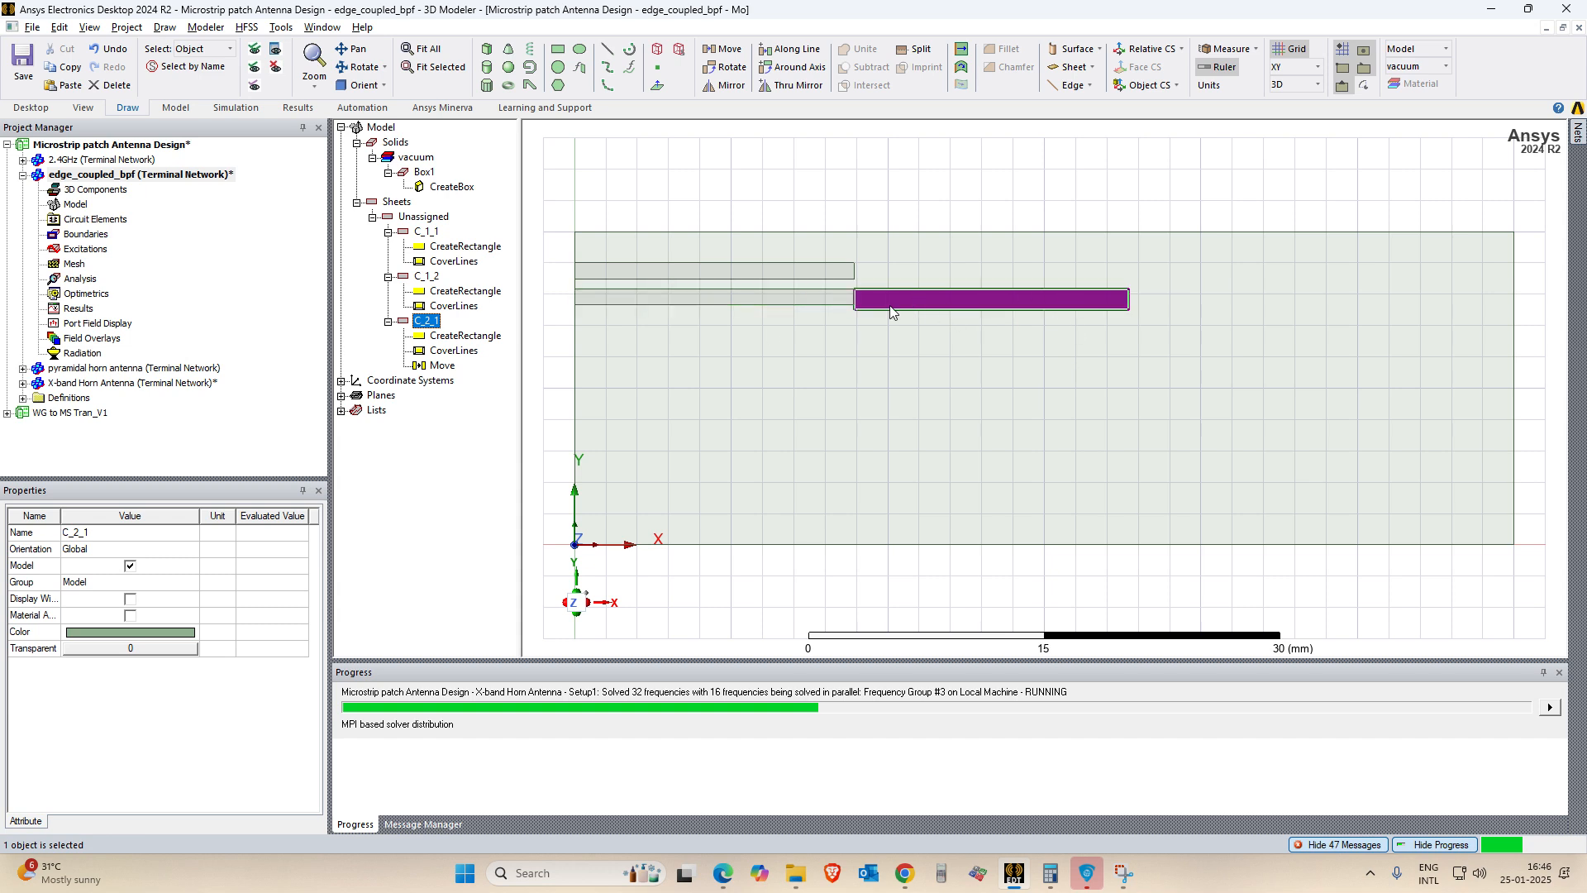
pyautogui.hotkey('alt', 'Tab')
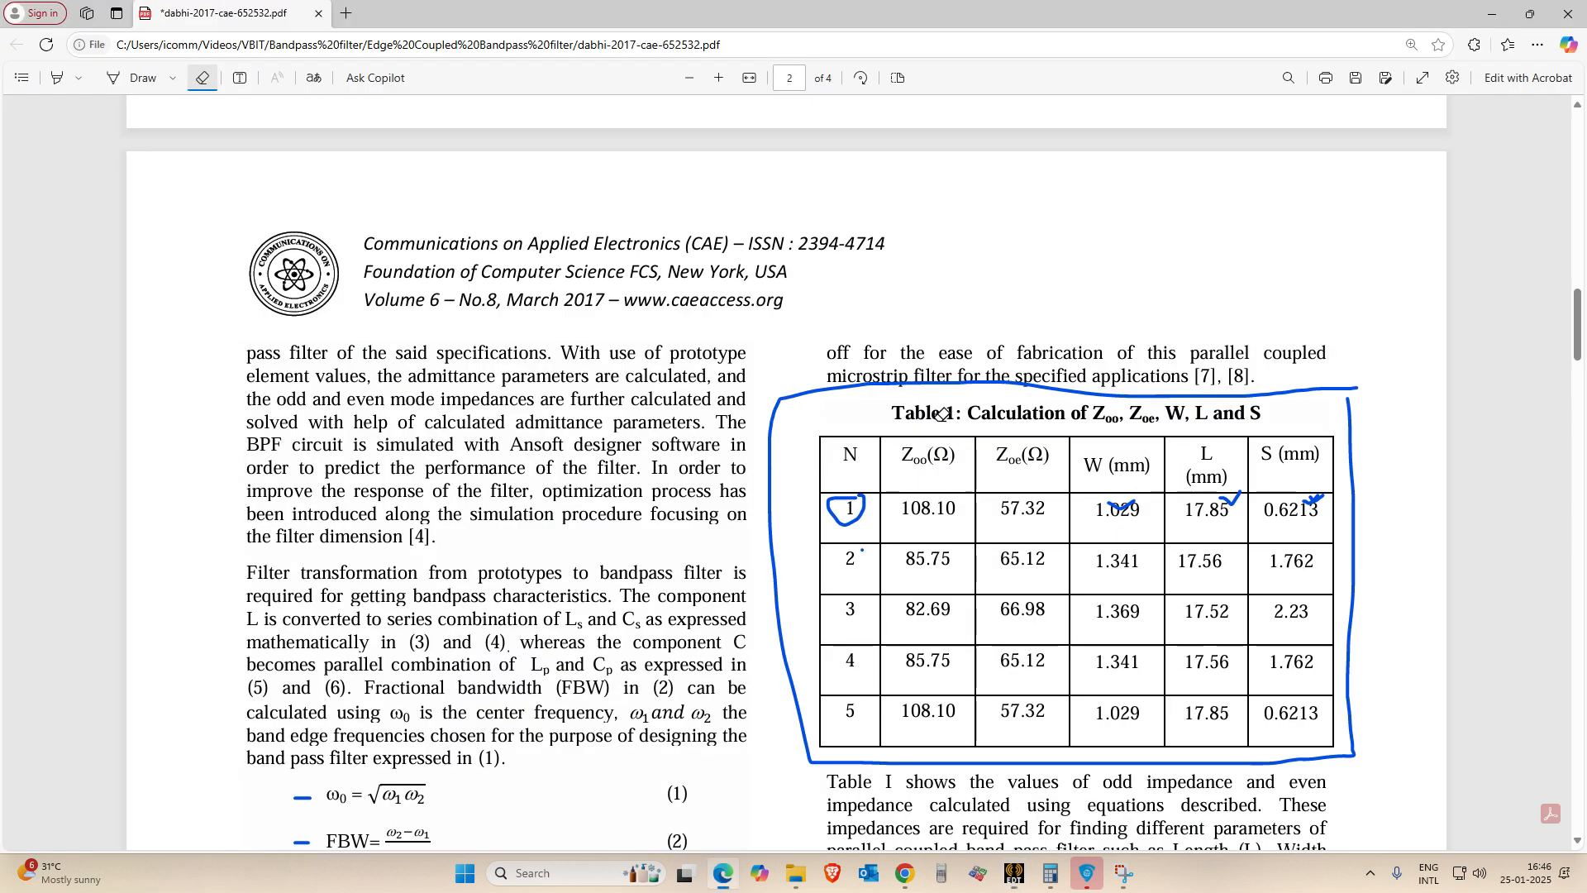
pyautogui.click(859, 550)
pyautogui.click(703, 34)
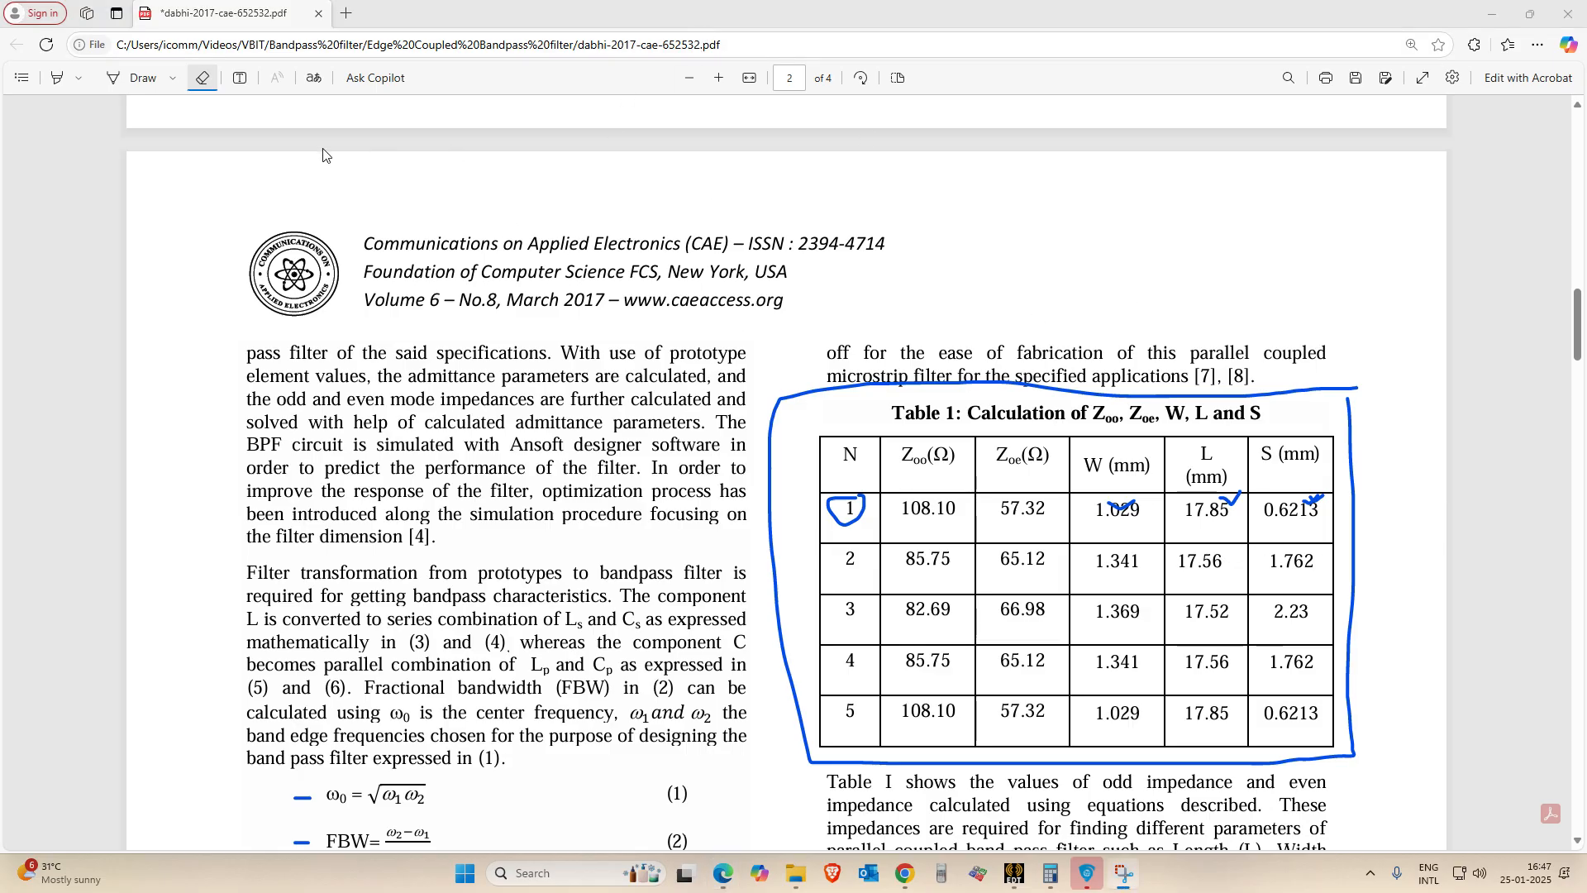
pyautogui.click(143, 77)
pyautogui.moveTo(1201, 547); pyautogui.dragTo(1235, 545)
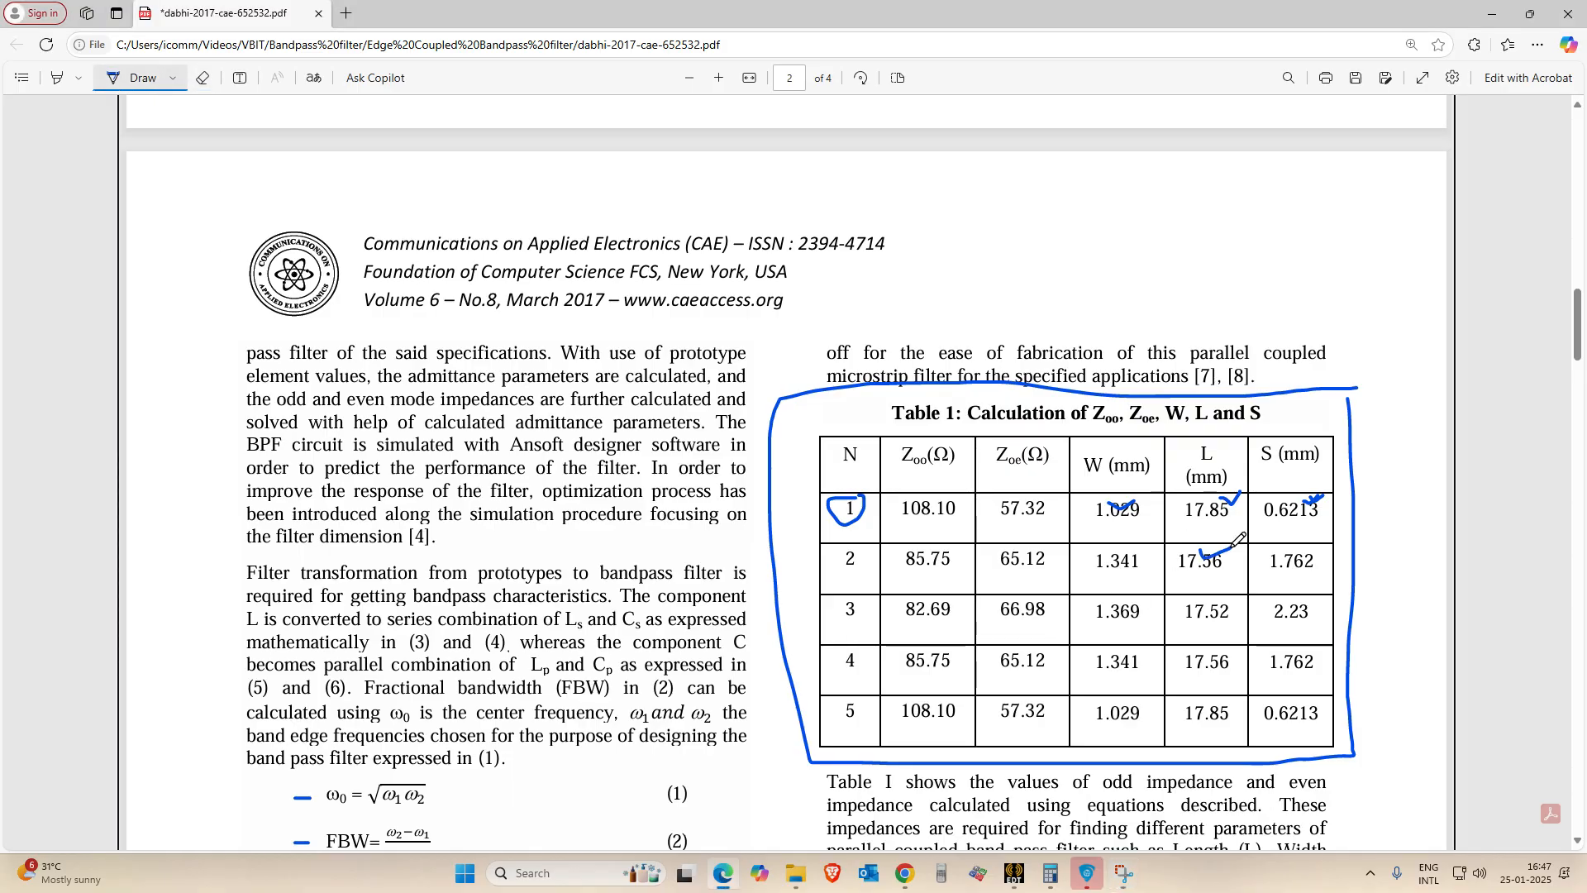
pyautogui.moveTo(1122, 545); pyautogui.dragTo(1140, 542)
# Switch back to HFSS and paste a copy of the C_2_1 strip in place.
pyautogui.click(1014, 873)
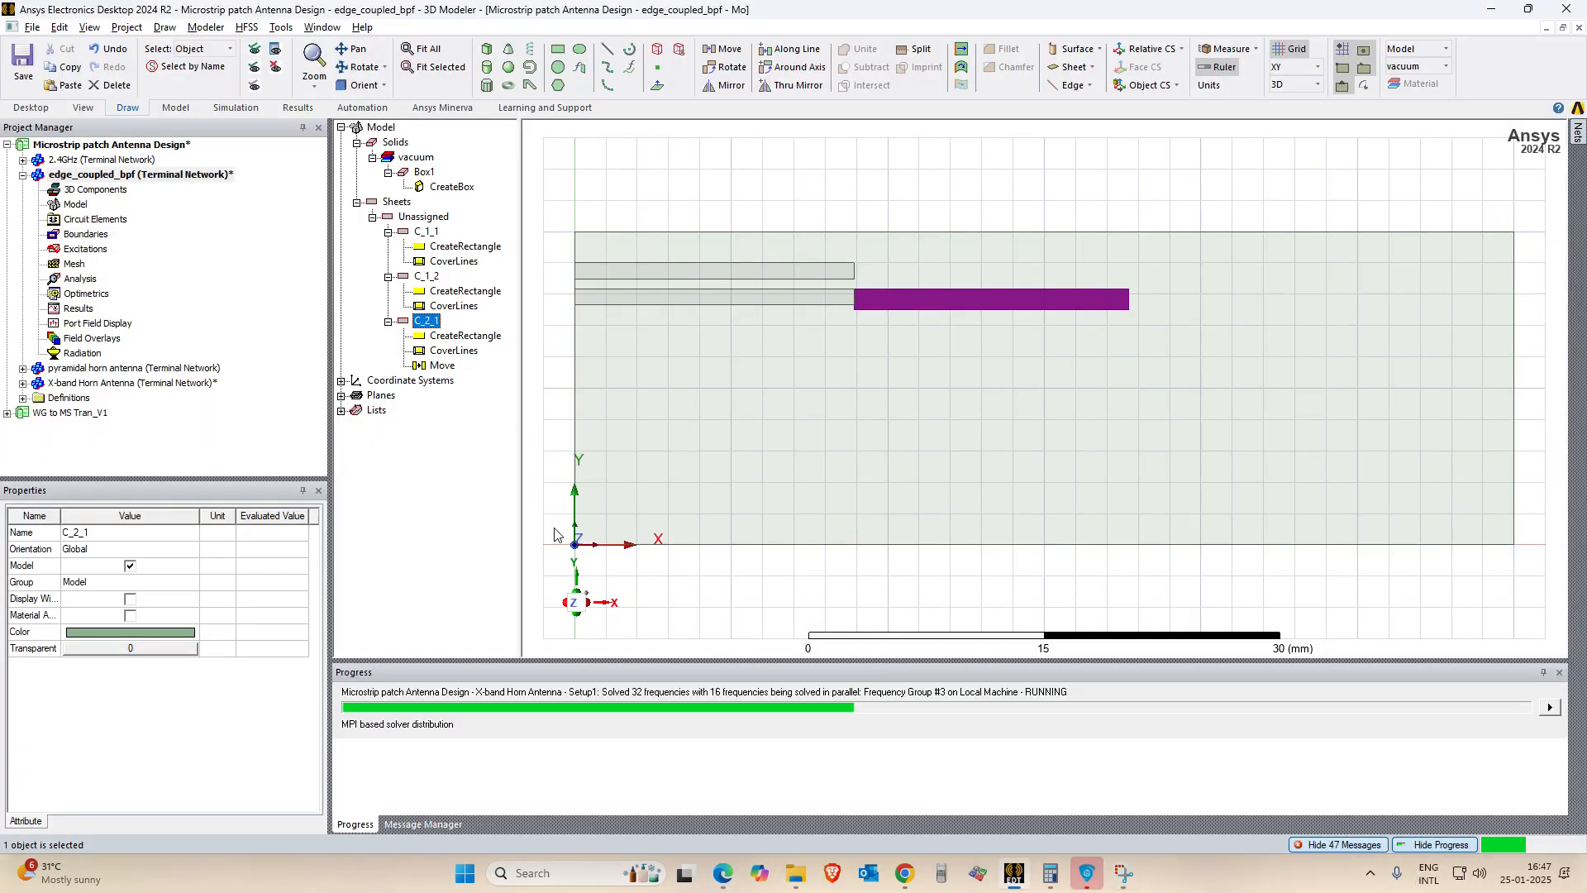
pyautogui.hotkey('ctrl', 'v')
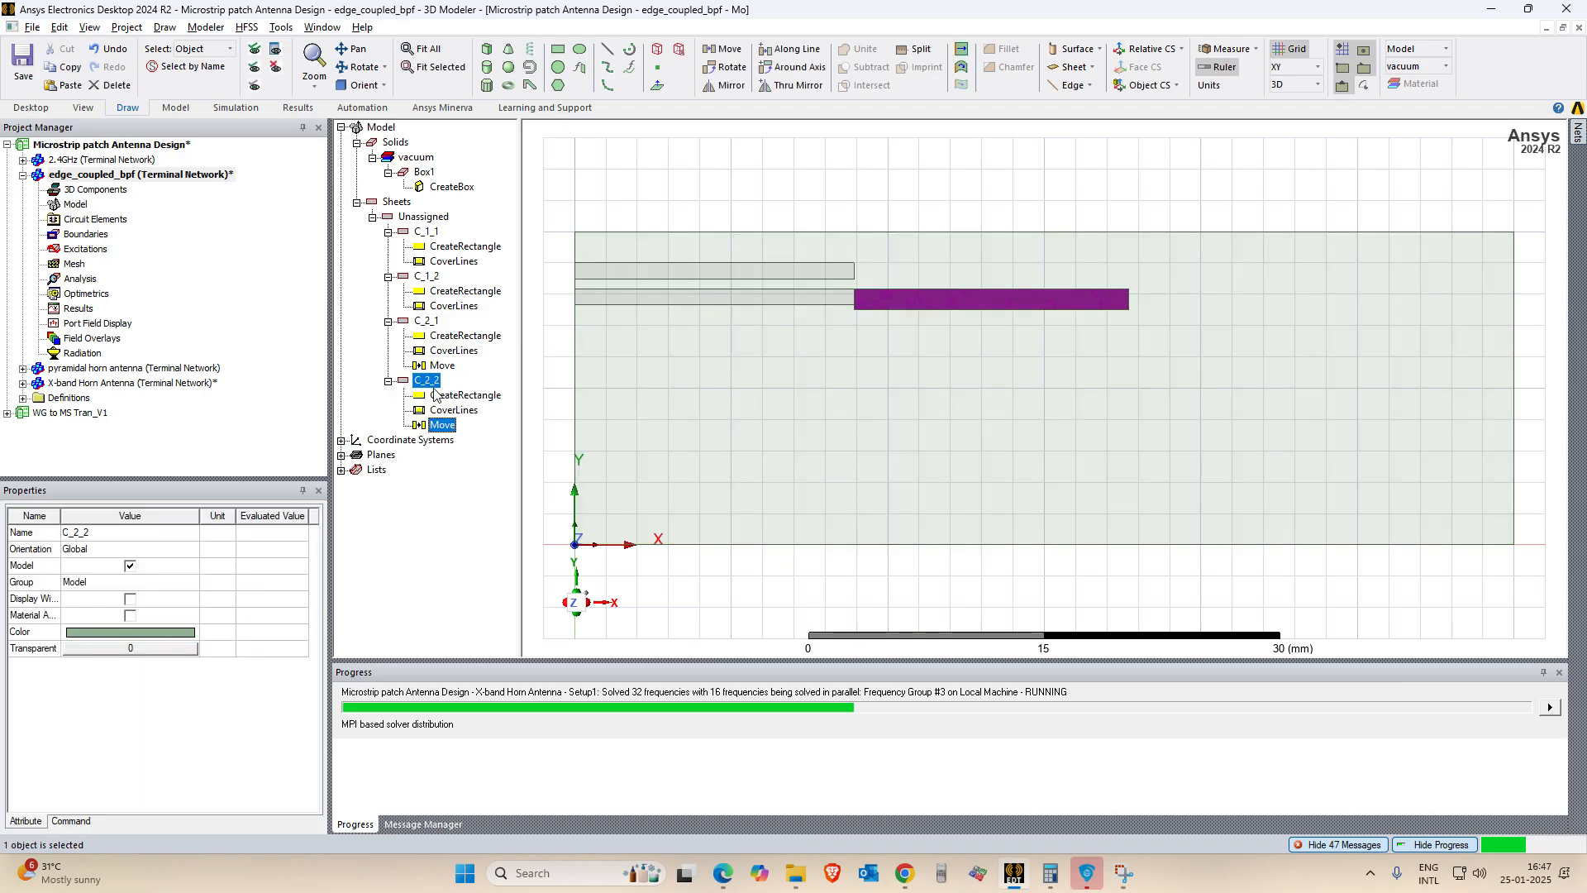
pyautogui.click(495, 506)
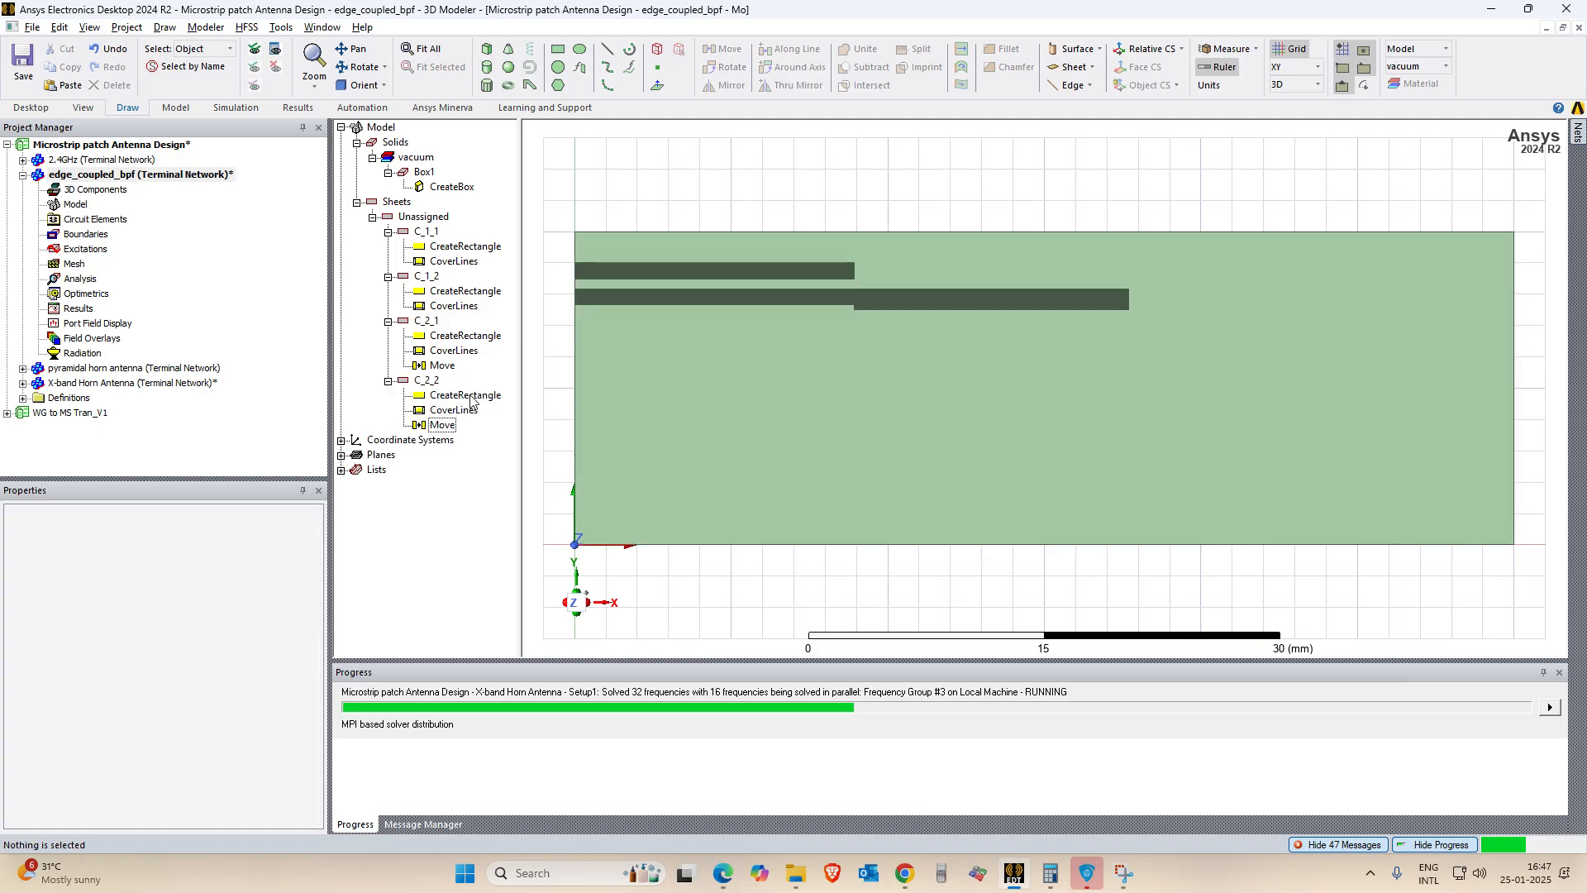
# Replace w1 with w2 in the C_2_2 rectangle's position, making it 0mm, 18mm-w2-0.6213mm, h.
pyautogui.doubleClick(466, 395)
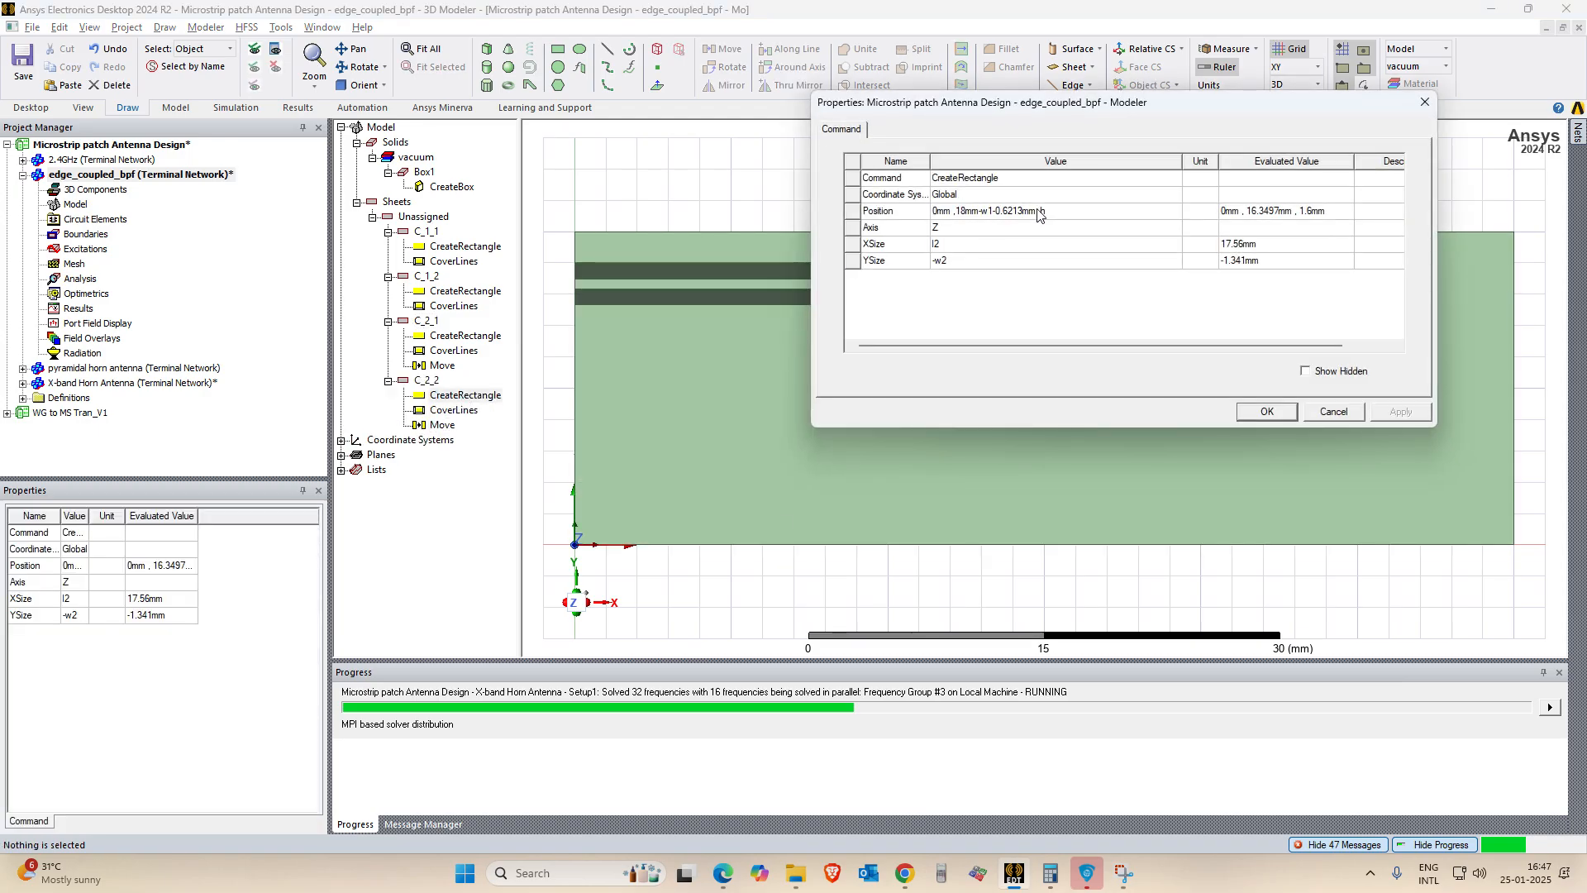
pyautogui.click(994, 213)
pyautogui.click(993, 213)
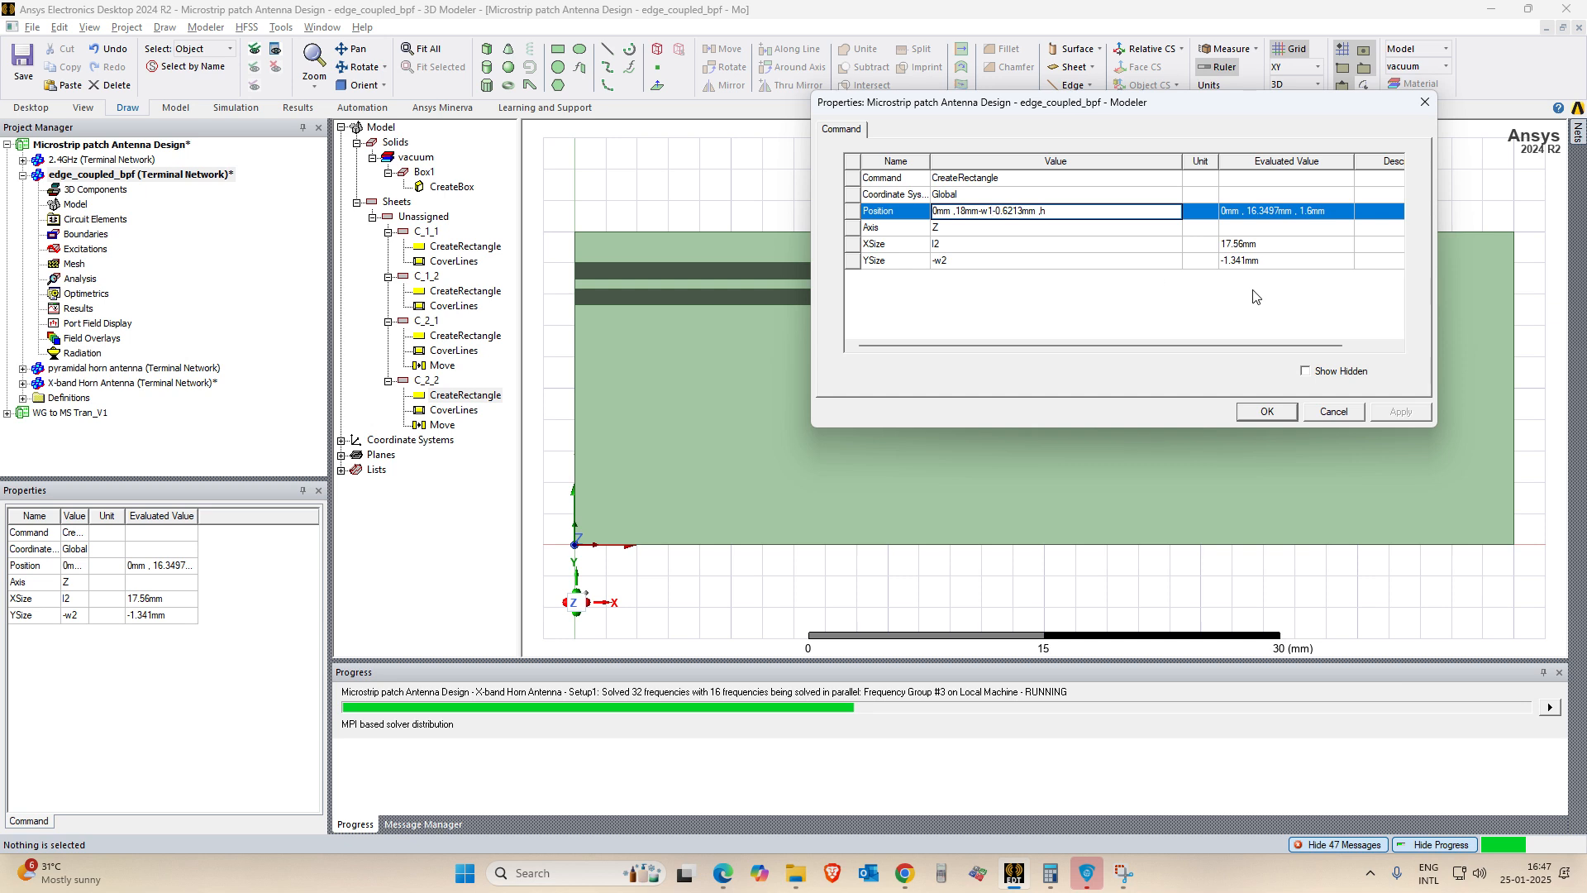
pyautogui.press('BackSpace')
pyautogui.write('2')
pyautogui.press('Return')
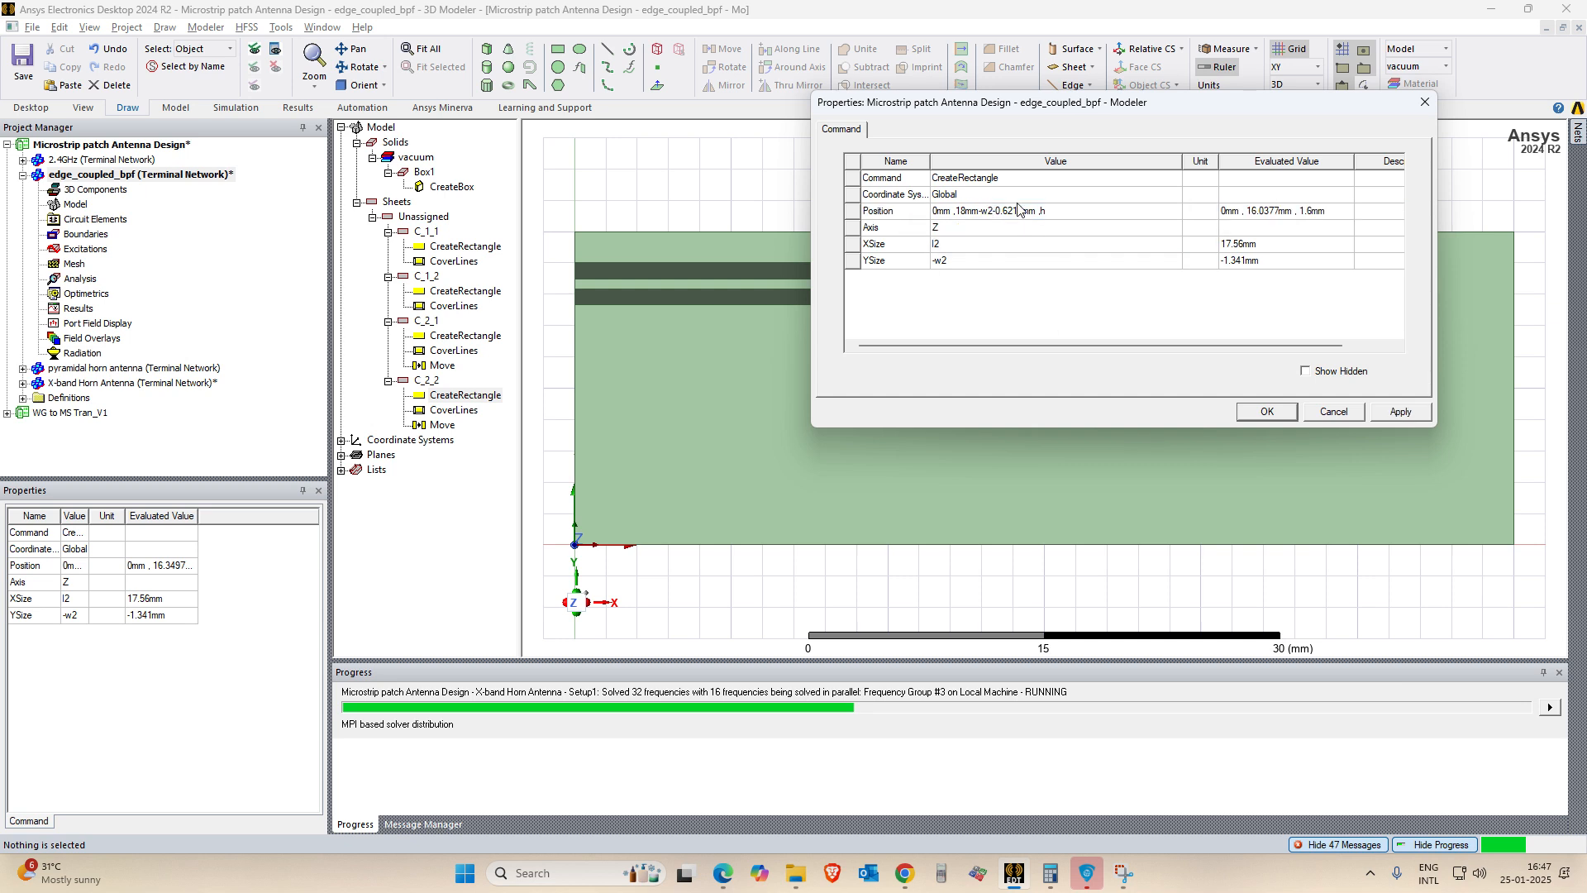
pyautogui.click(1023, 213)
pyautogui.moveTo(1024, 210); pyautogui.dragTo(1002, 211)
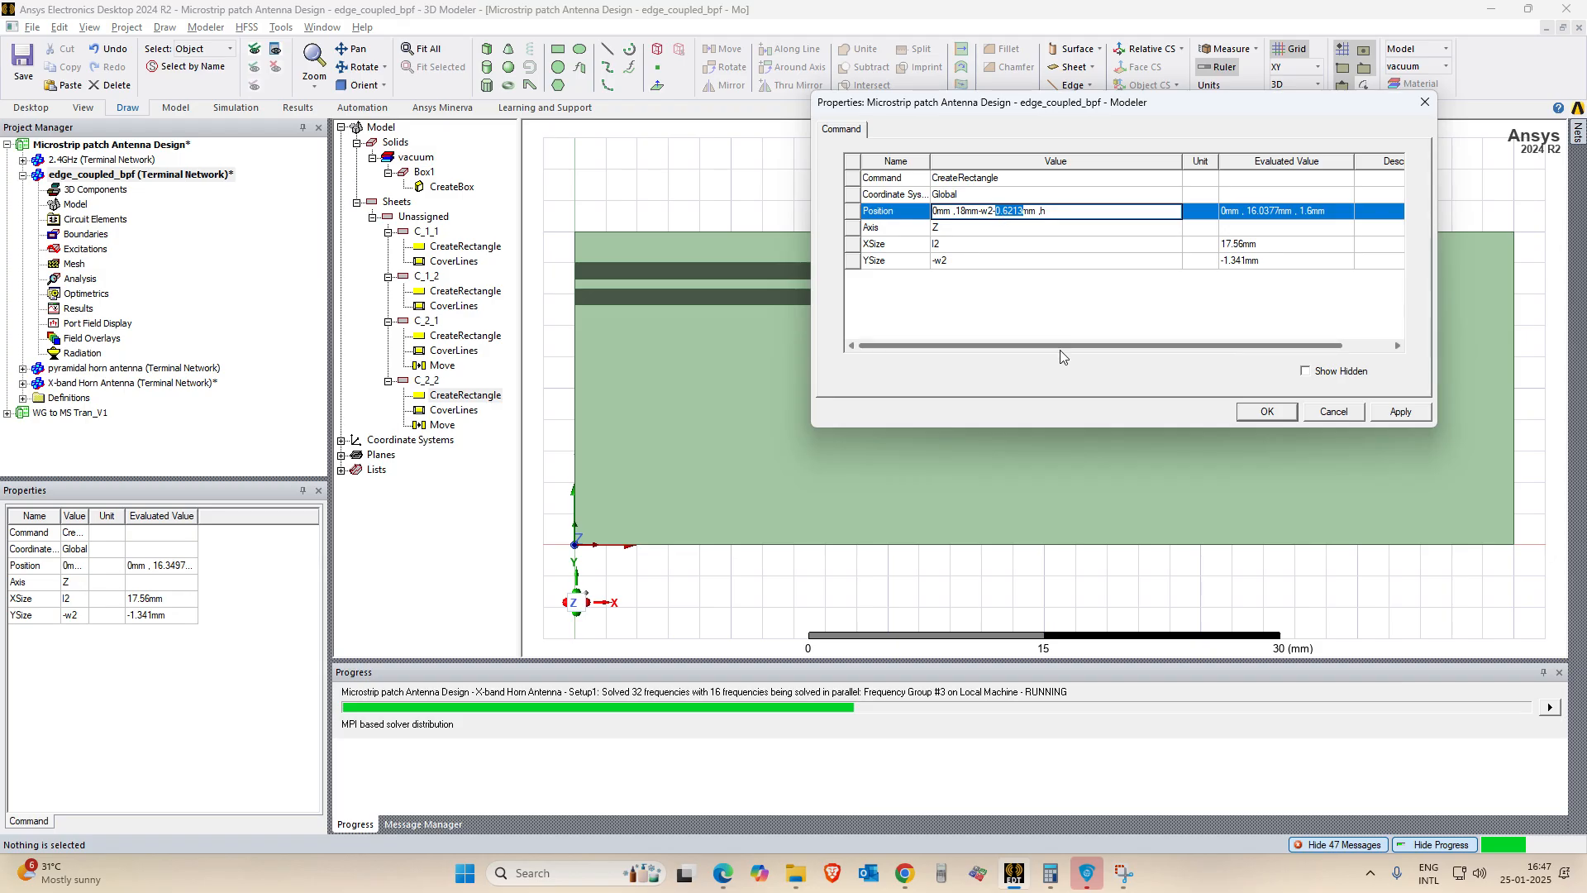
pyautogui.press('super+shift+s')
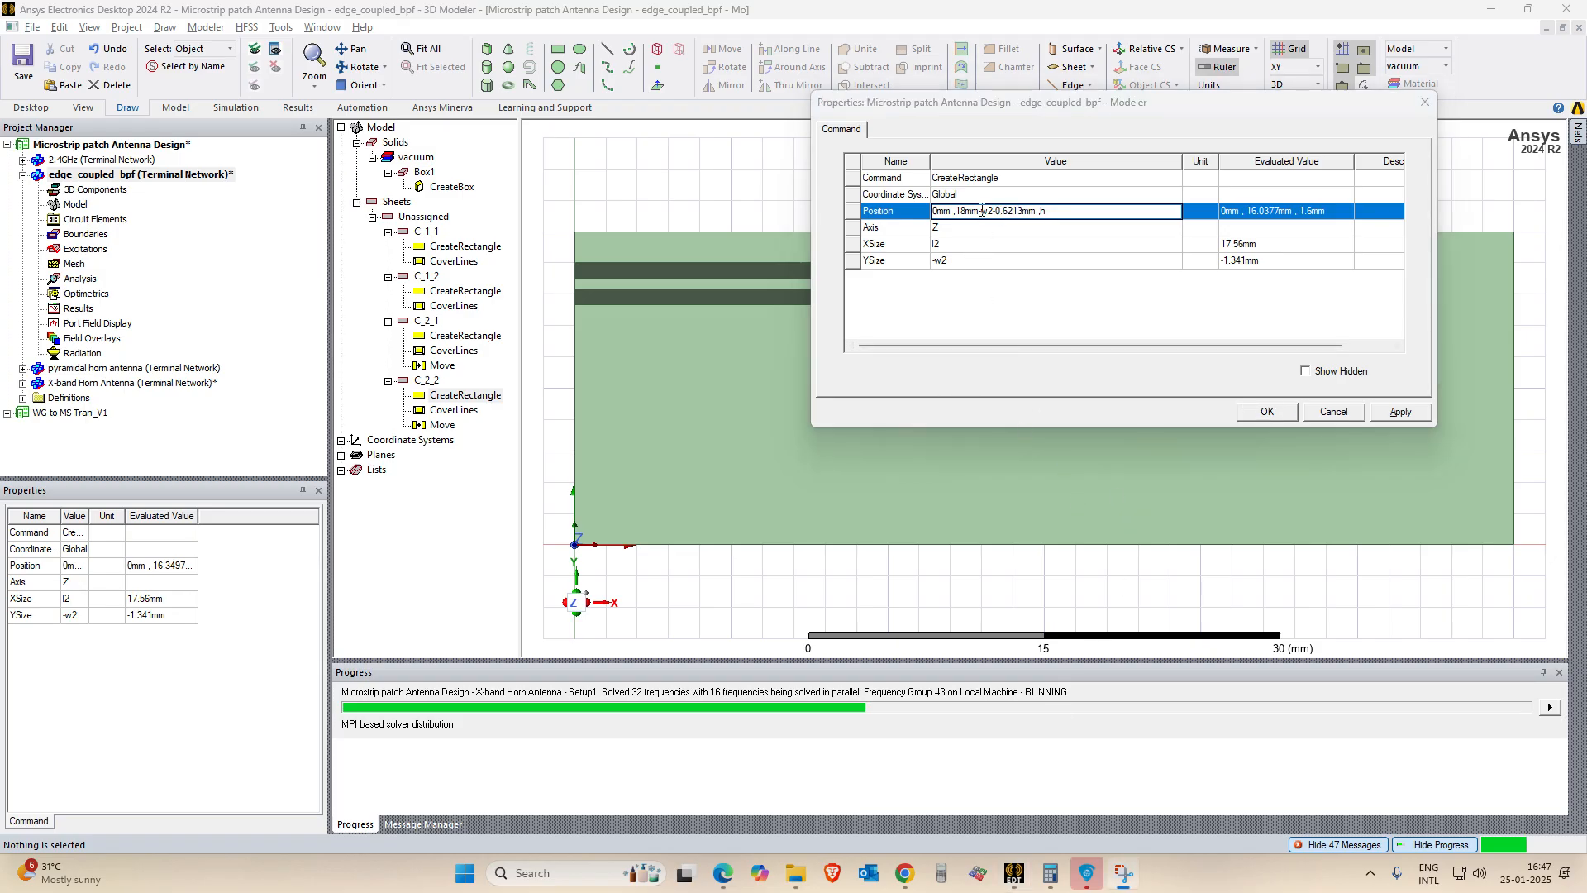
pyautogui.moveTo(1023, 211); pyautogui.dragTo(1007, 209)
pyautogui.click(1043, 315)
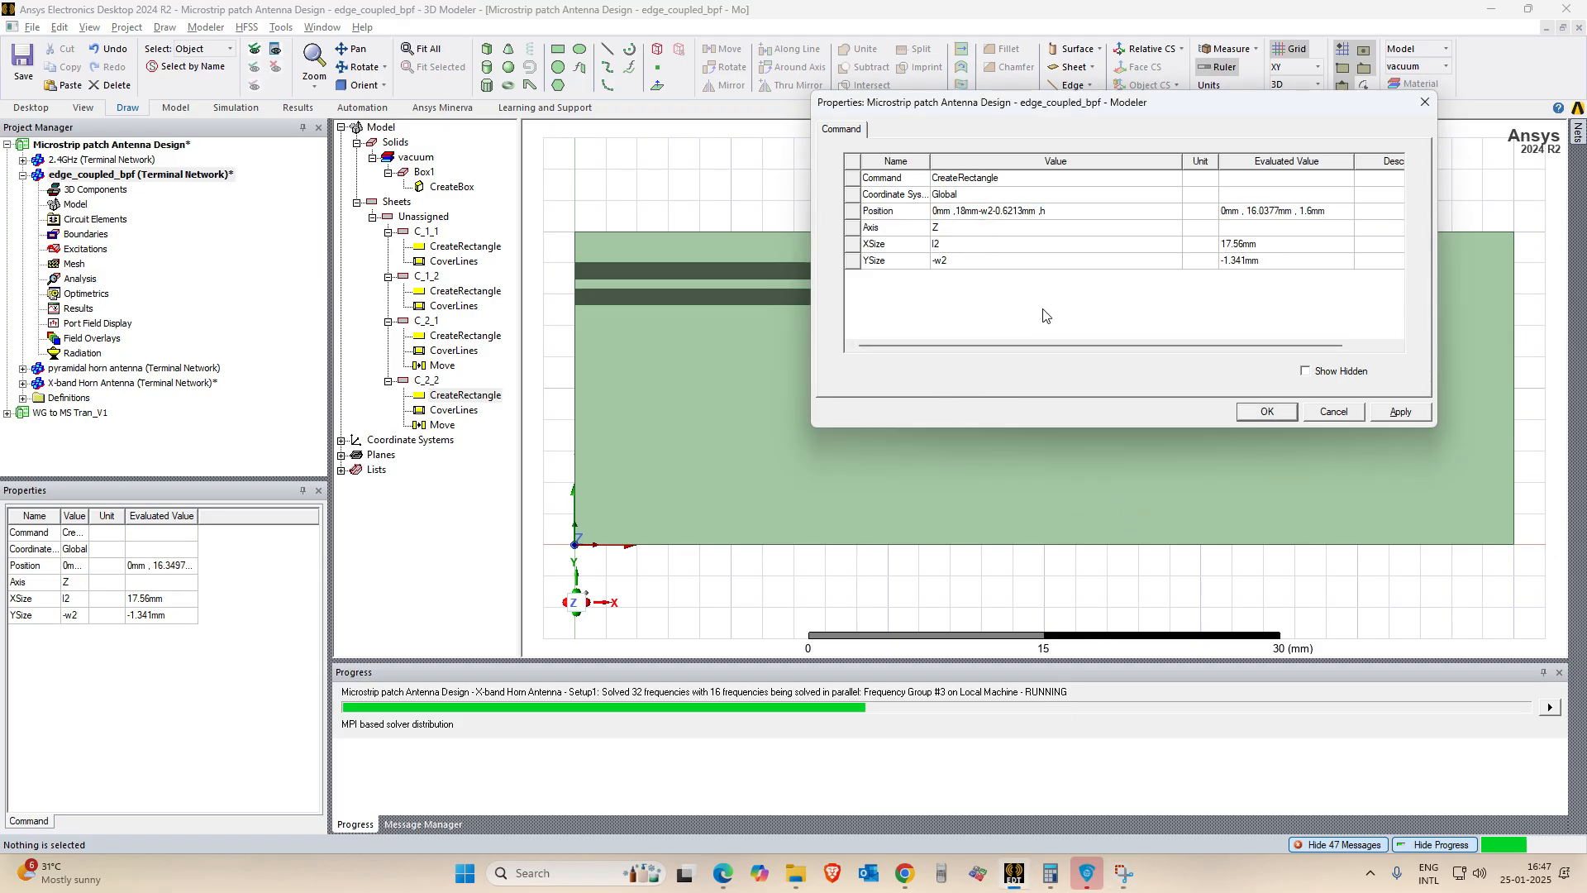
pyautogui.click(1400, 410)
pyautogui.click(1281, 411)
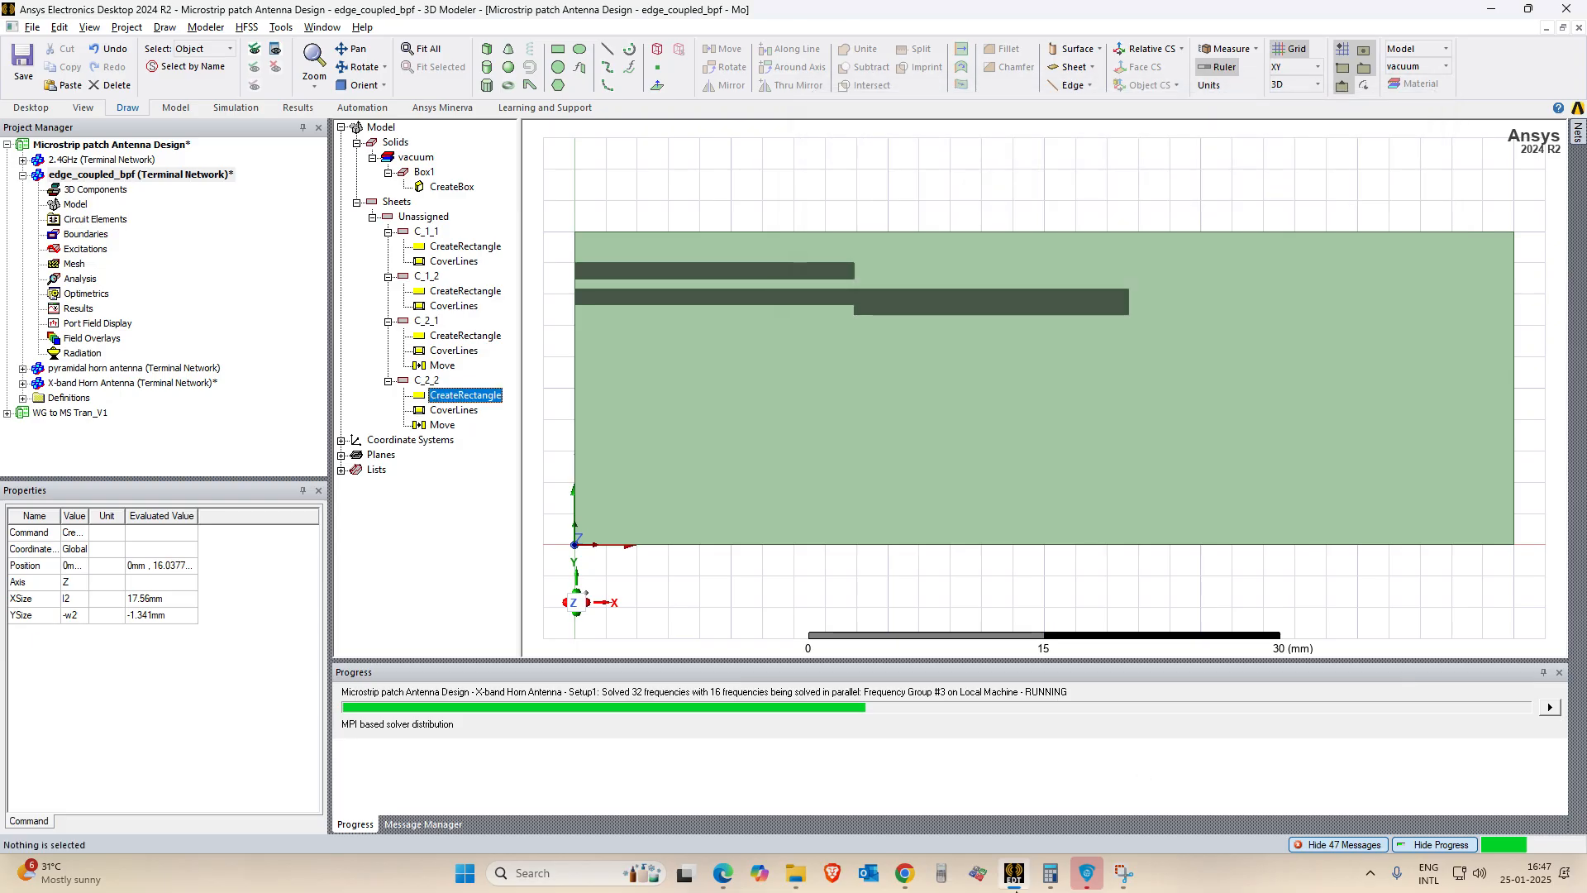
# Check the section 2 spacing in the PDF's Table 1, then set C_2_2's rectangle position in HFSS to 0mm, 18mm-w2-1.762mm, h.
pyautogui.click(1021, 885)
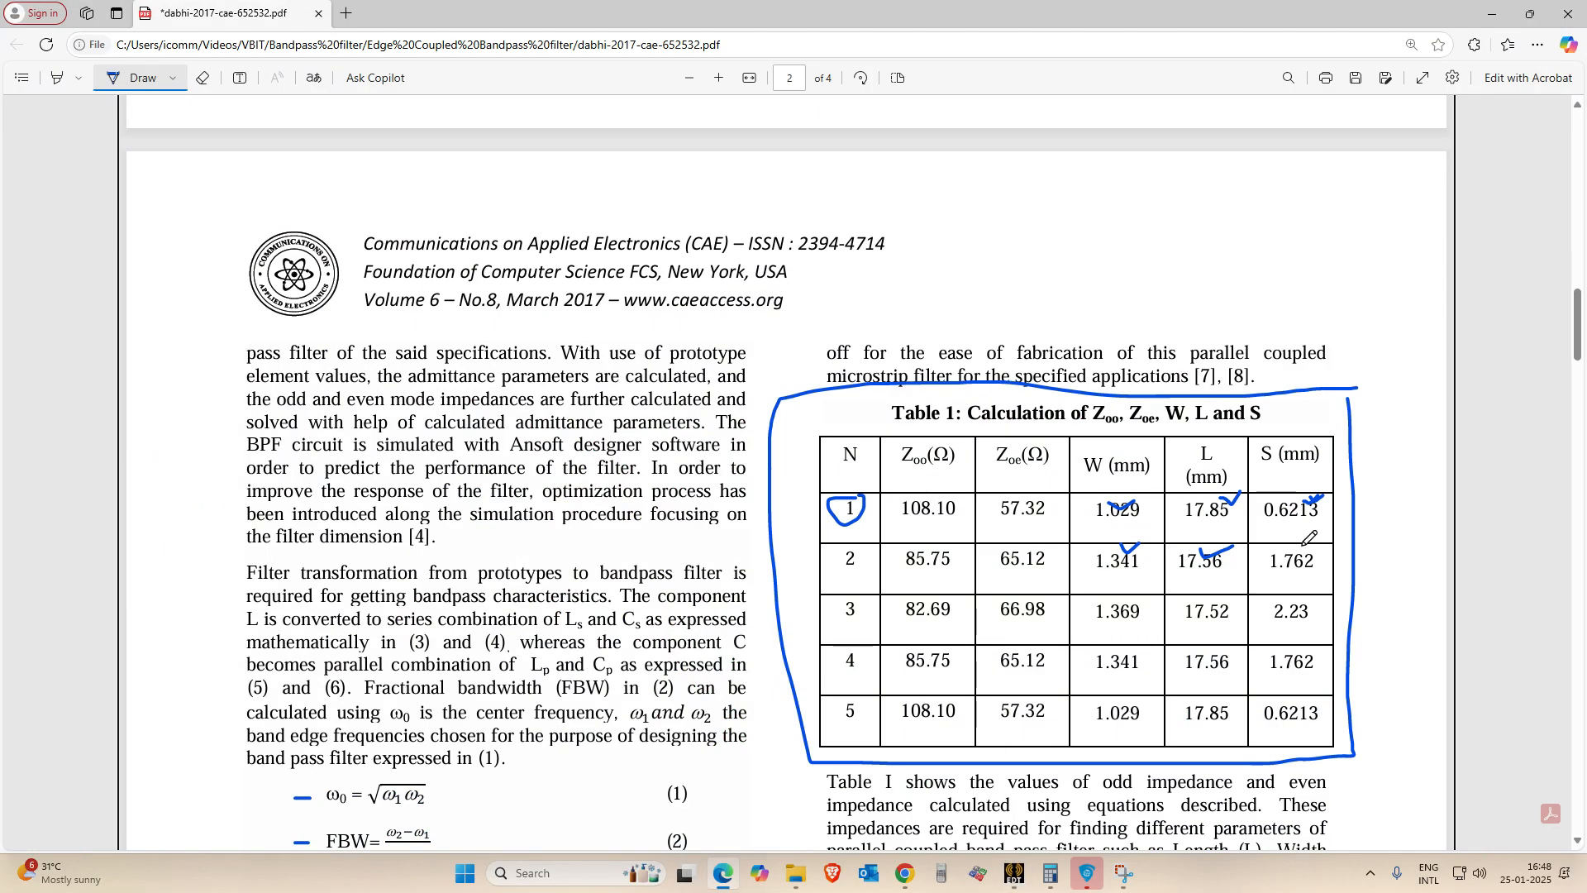
pyautogui.hotkey('alt', 'Tab')
pyautogui.doubleClick(478, 395)
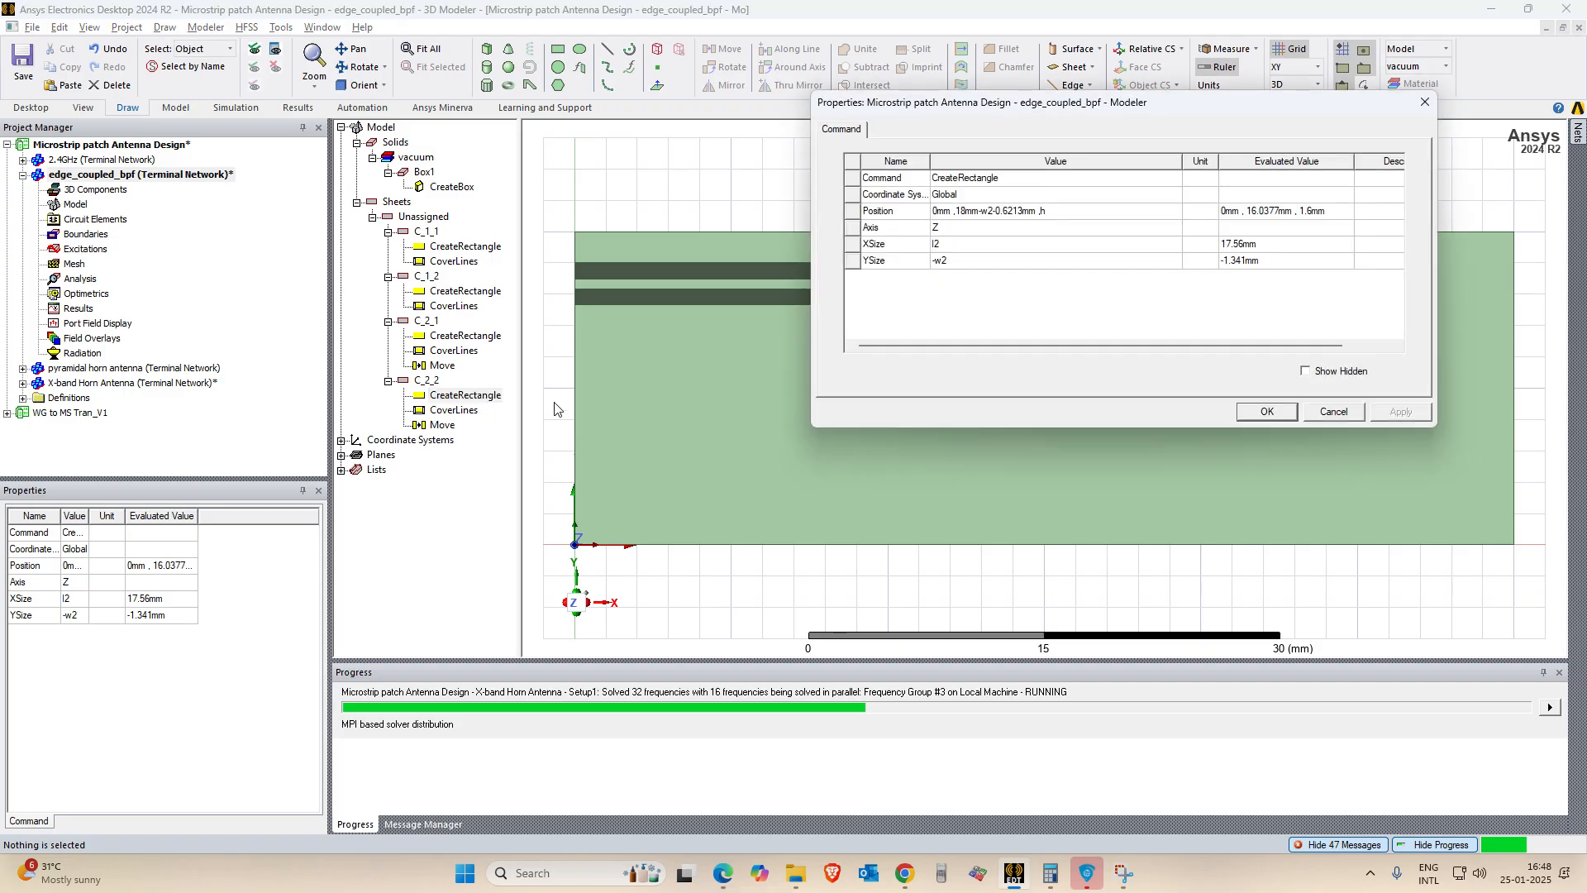
pyautogui.click(1025, 211)
pyautogui.click(1025, 211)
pyautogui.moveTo(1024, 211); pyautogui.dragTo(1002, 214)
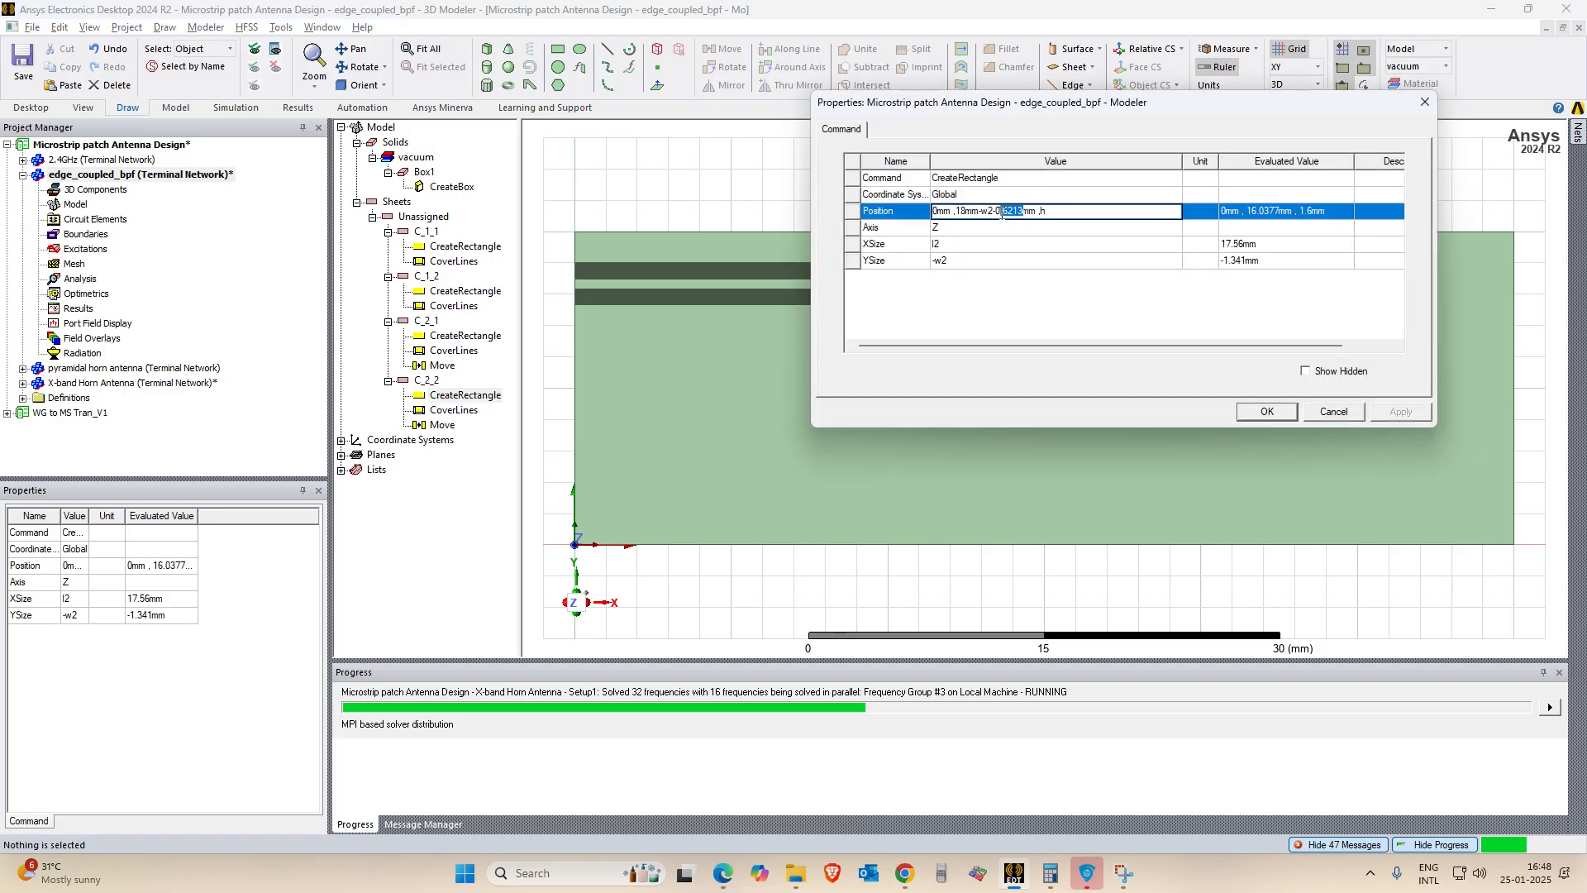
pyautogui.write('1.76')
pyautogui.click(1180, 329)
pyautogui.click(1379, 413)
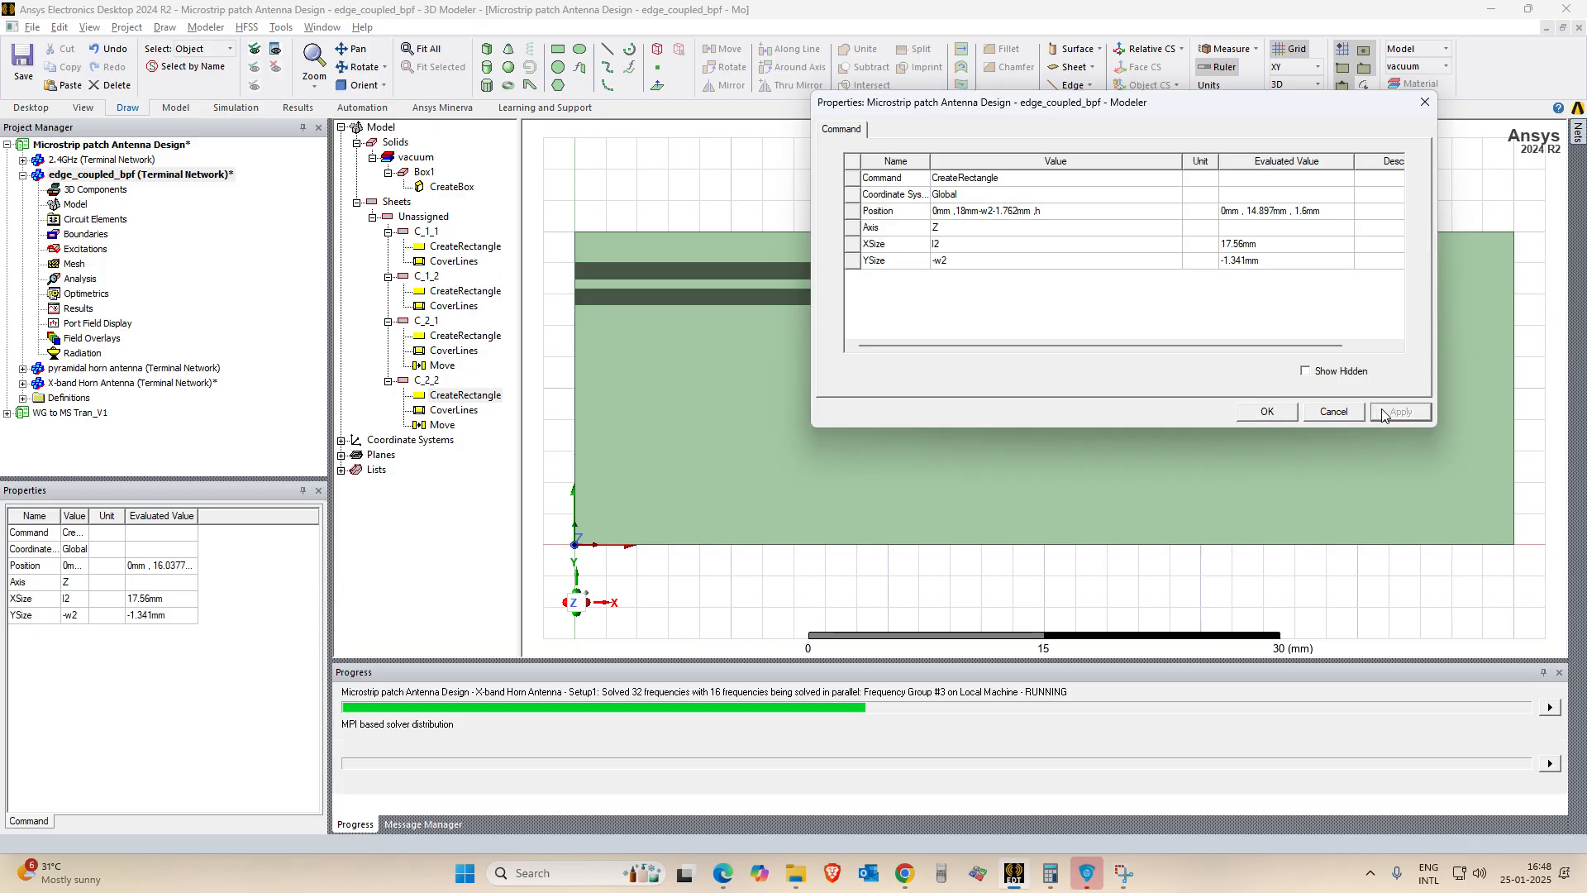
pyautogui.click(1265, 413)
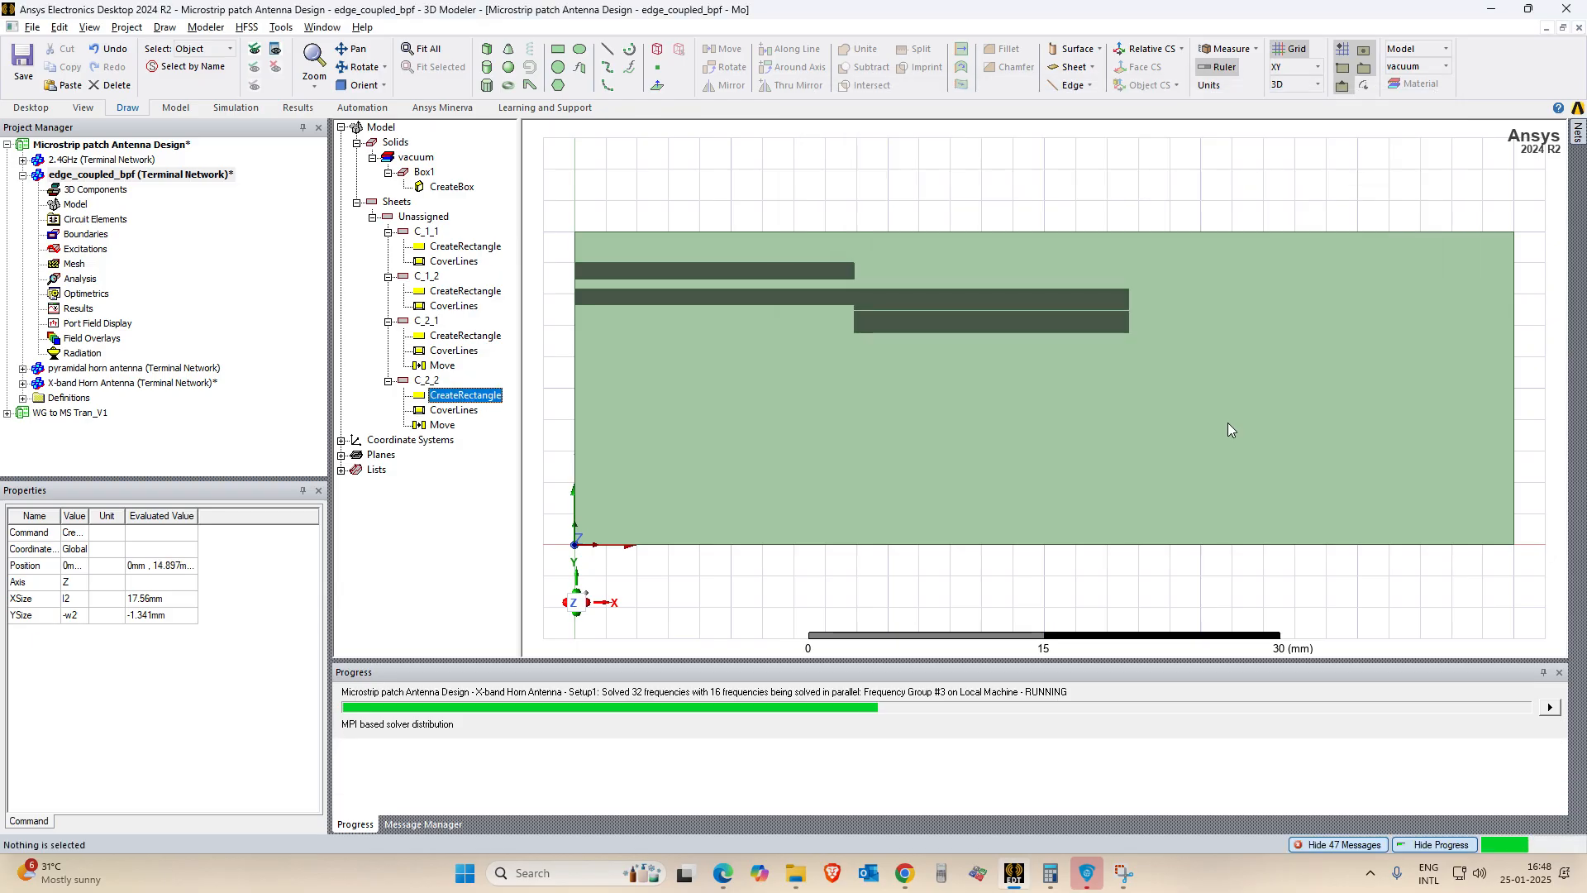
# Compare the placement of C_2_1 and C_2_2, and measure the coordinates of C_2_1's upper starting corner.
pyautogui.click(985, 331)
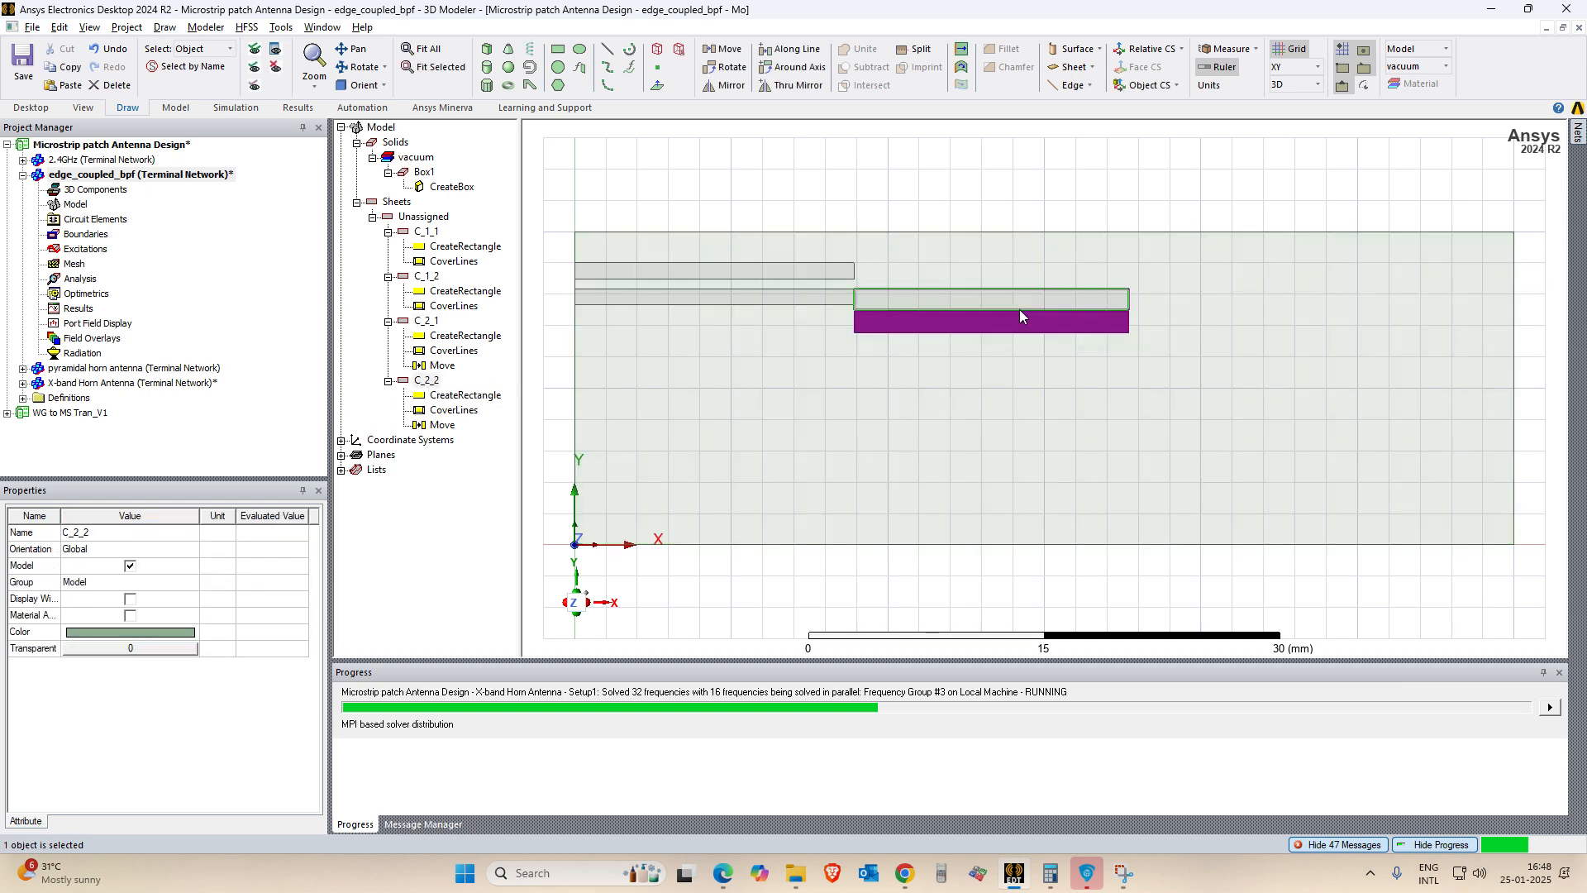
pyautogui.click(1050, 300)
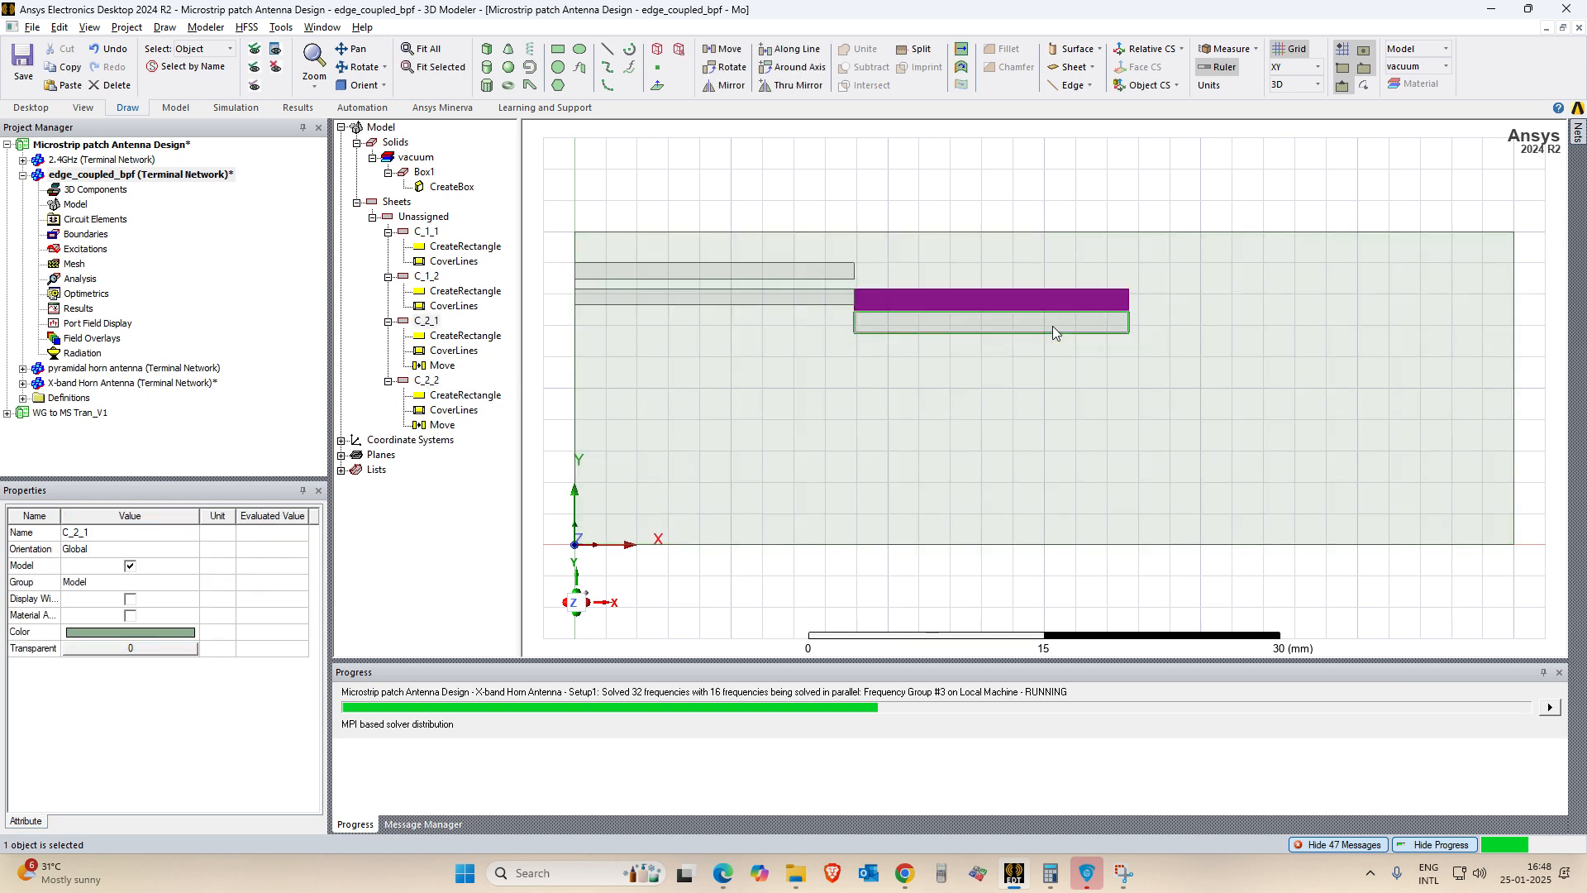
pyautogui.click(1053, 326)
pyautogui.click(1006, 303)
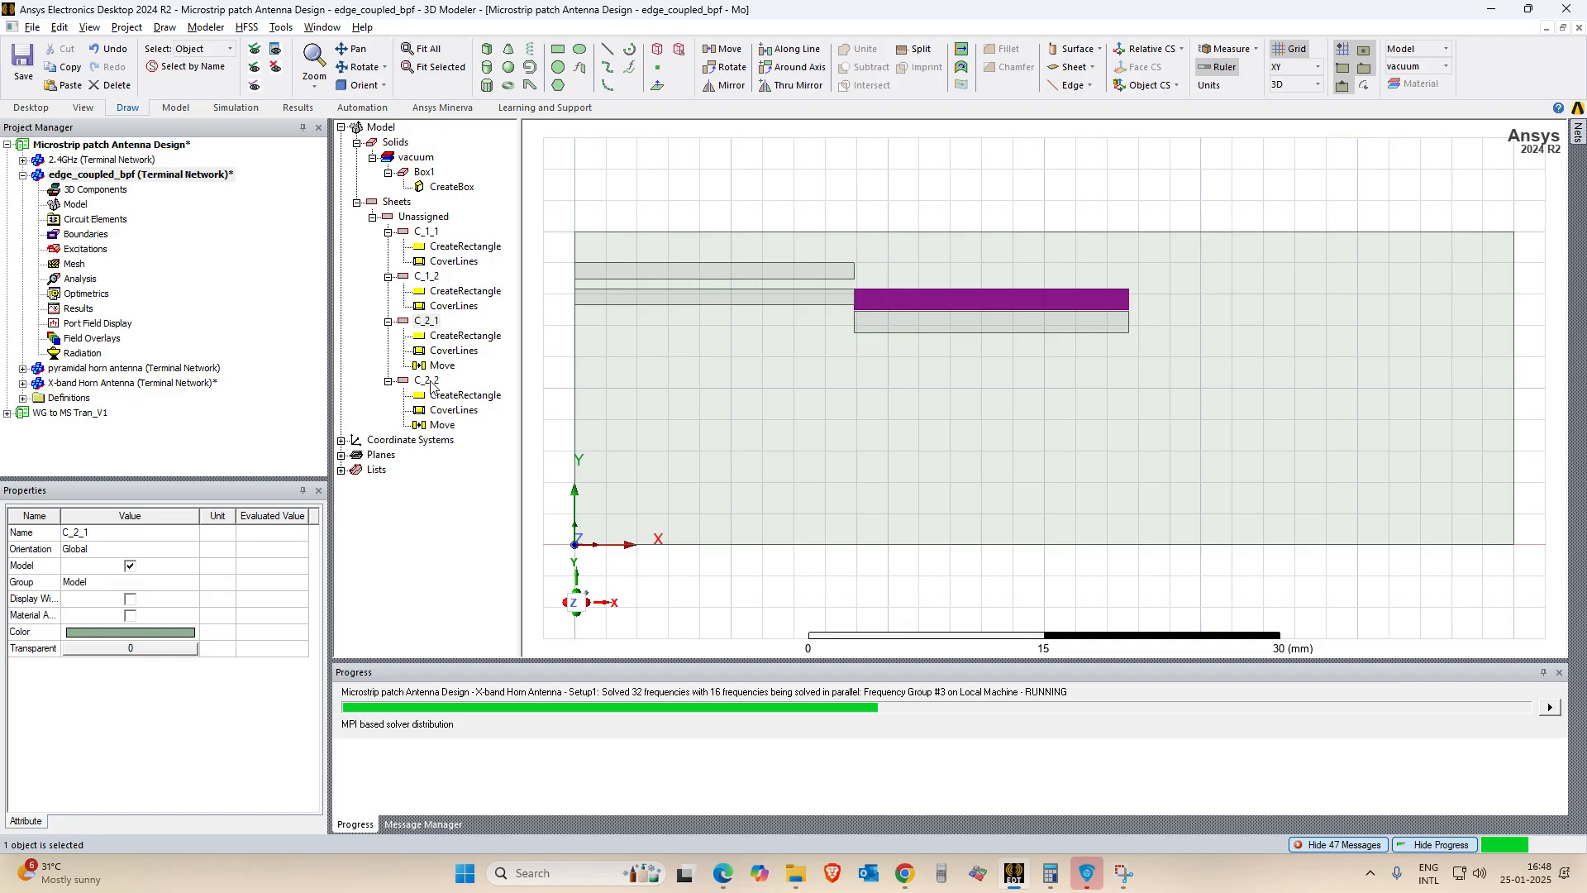
pyautogui.click(608, 48)
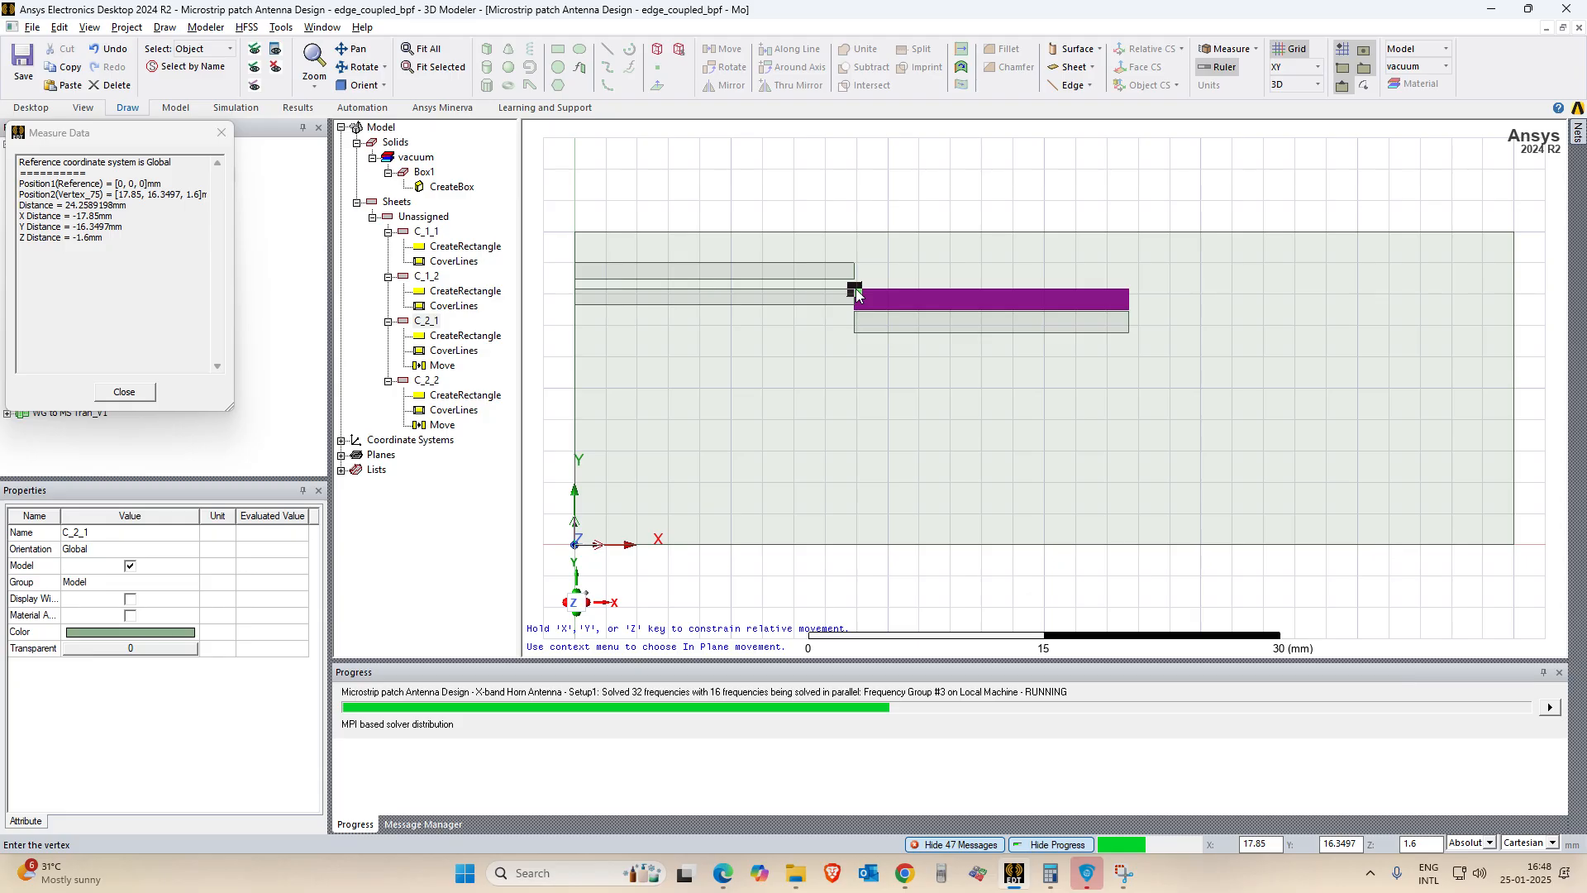
pyautogui.press('Escape')
# Set the C_2_2 rectangle's position to 0mm, 17.85mm-w2-1.762mm, h.
pyautogui.doubleClick(482, 397)
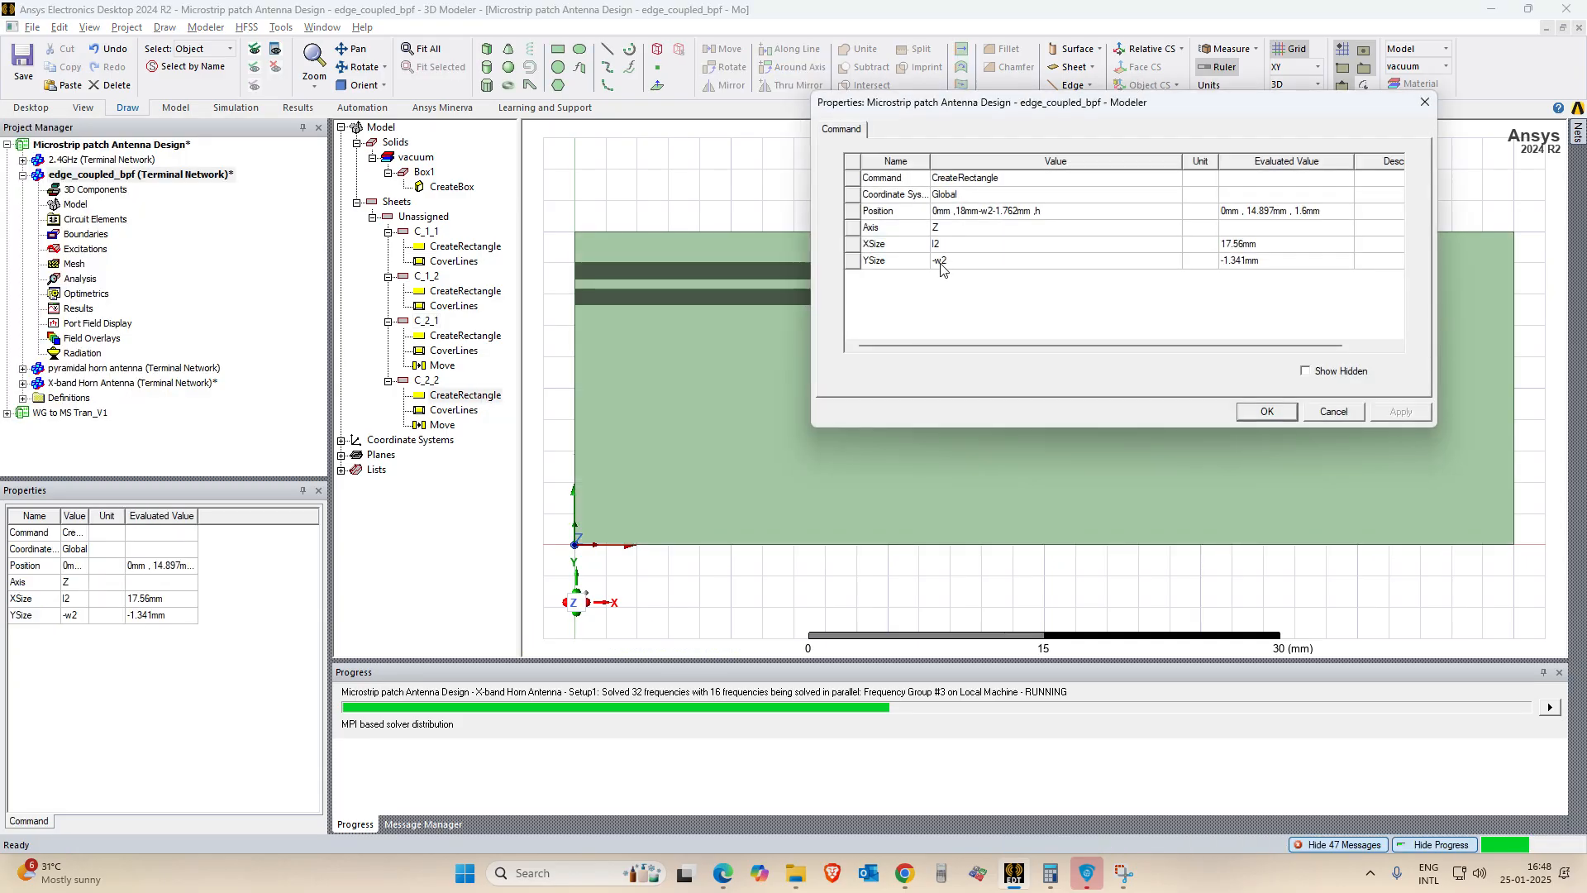
pyautogui.click(968, 212)
pyautogui.click(968, 212)
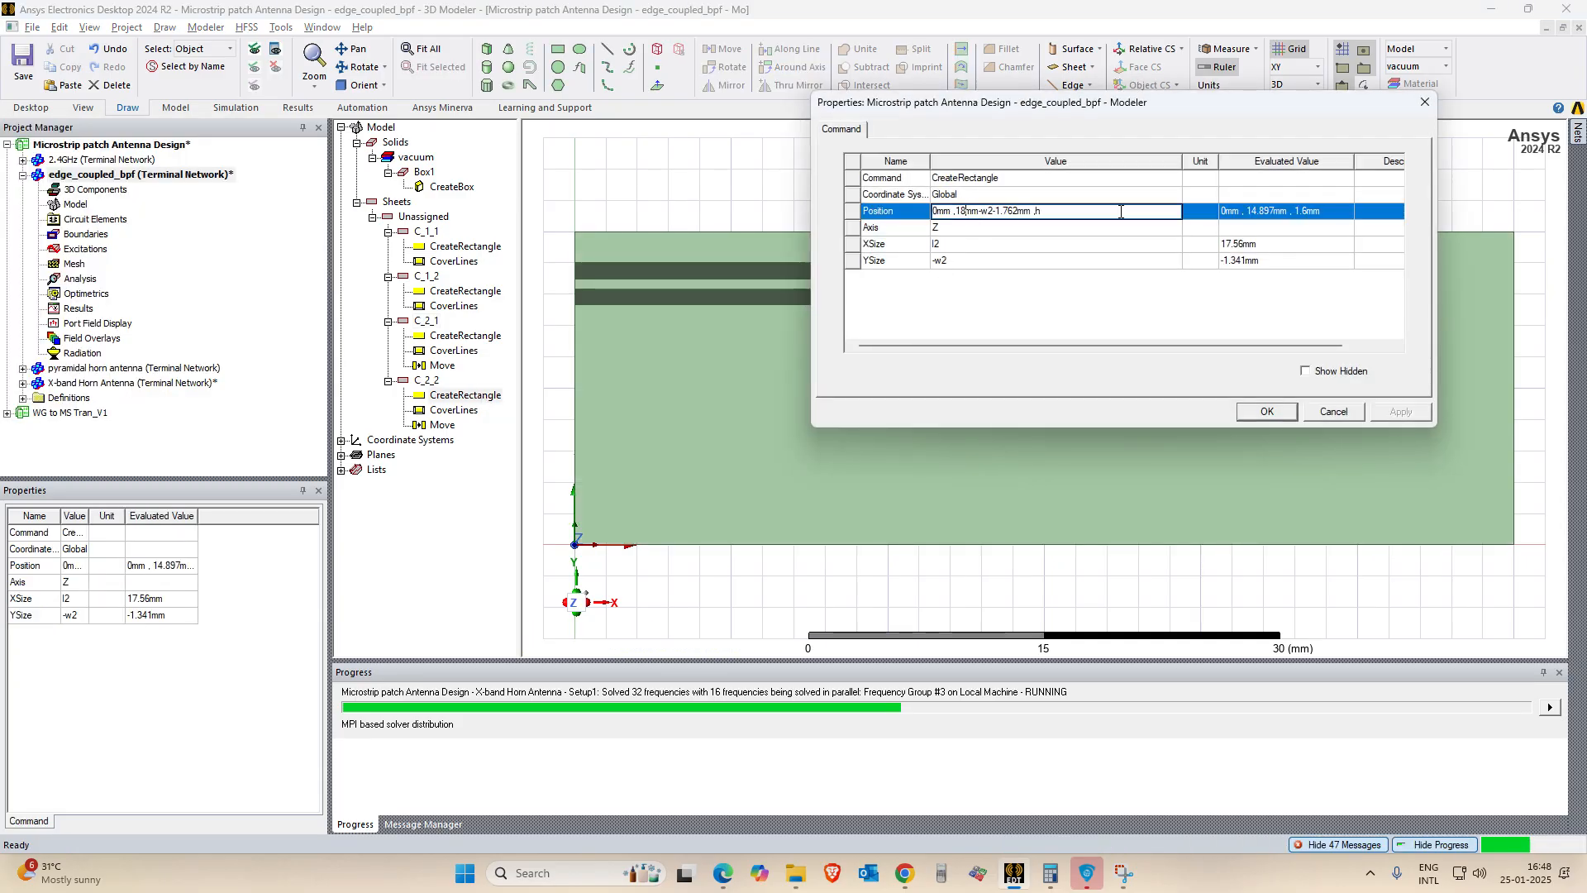
pyautogui.press('BackSpace')
pyautogui.press('BackSpace')
pyautogui.write('17.85')
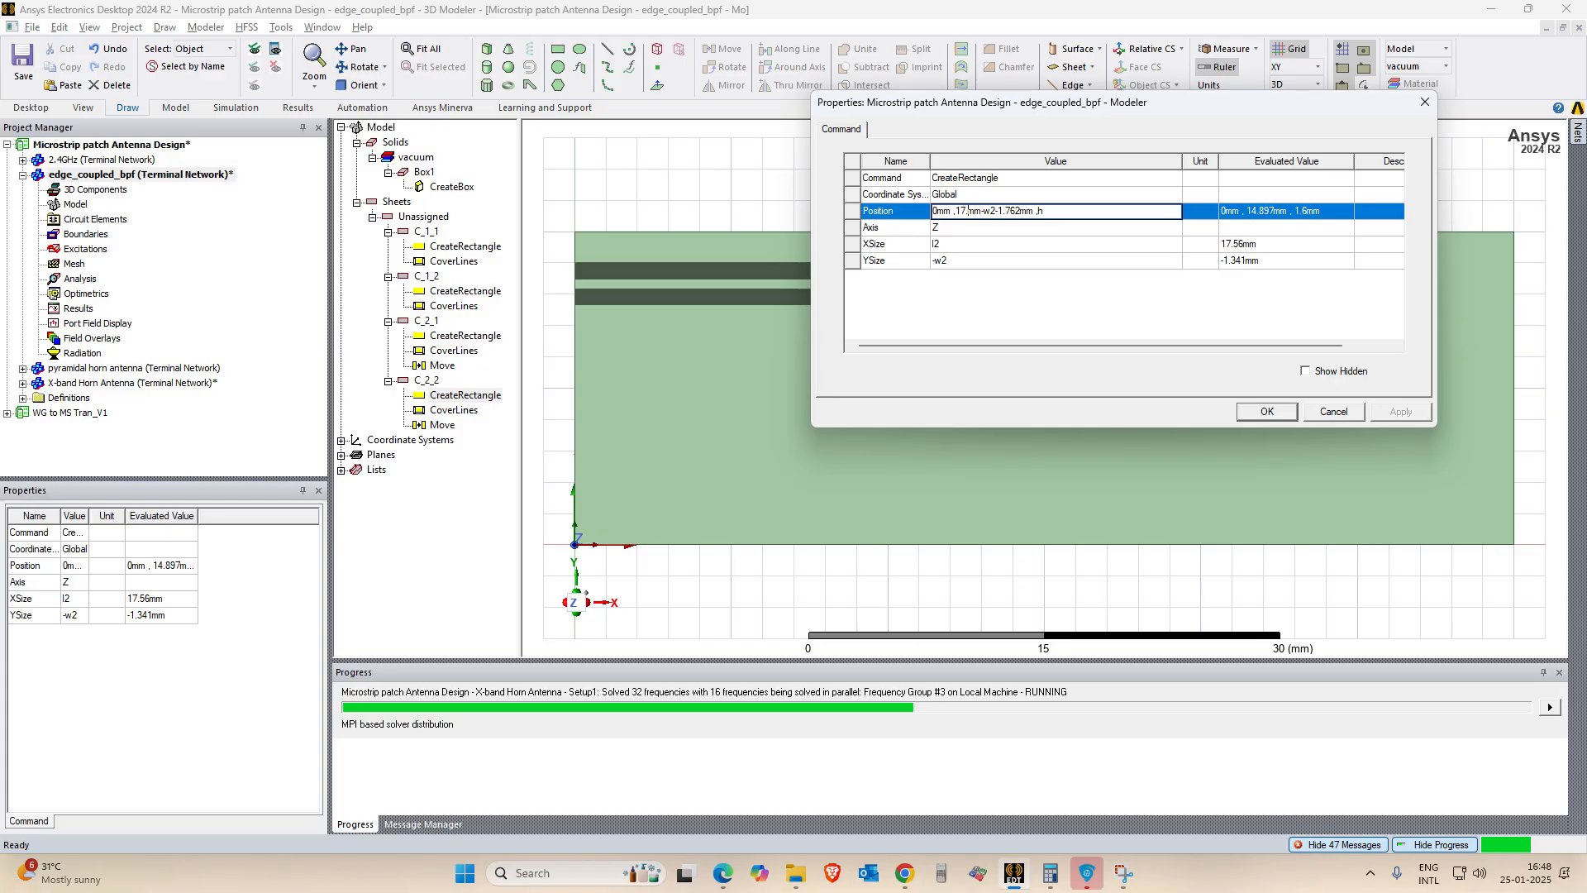
pyautogui.click(1169, 318)
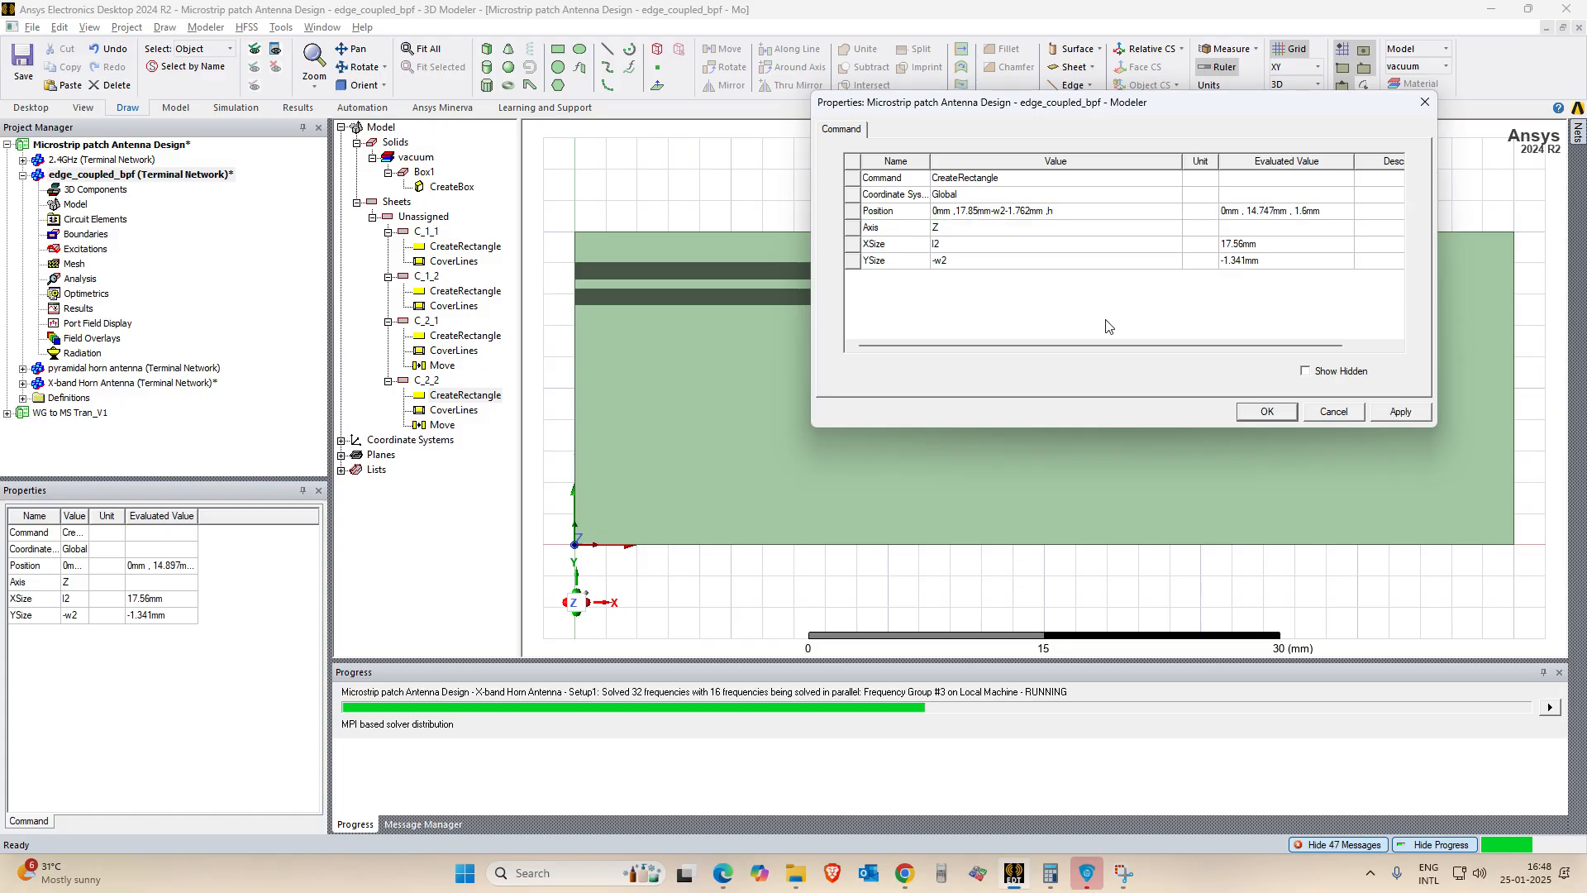
pyautogui.click(1007, 213)
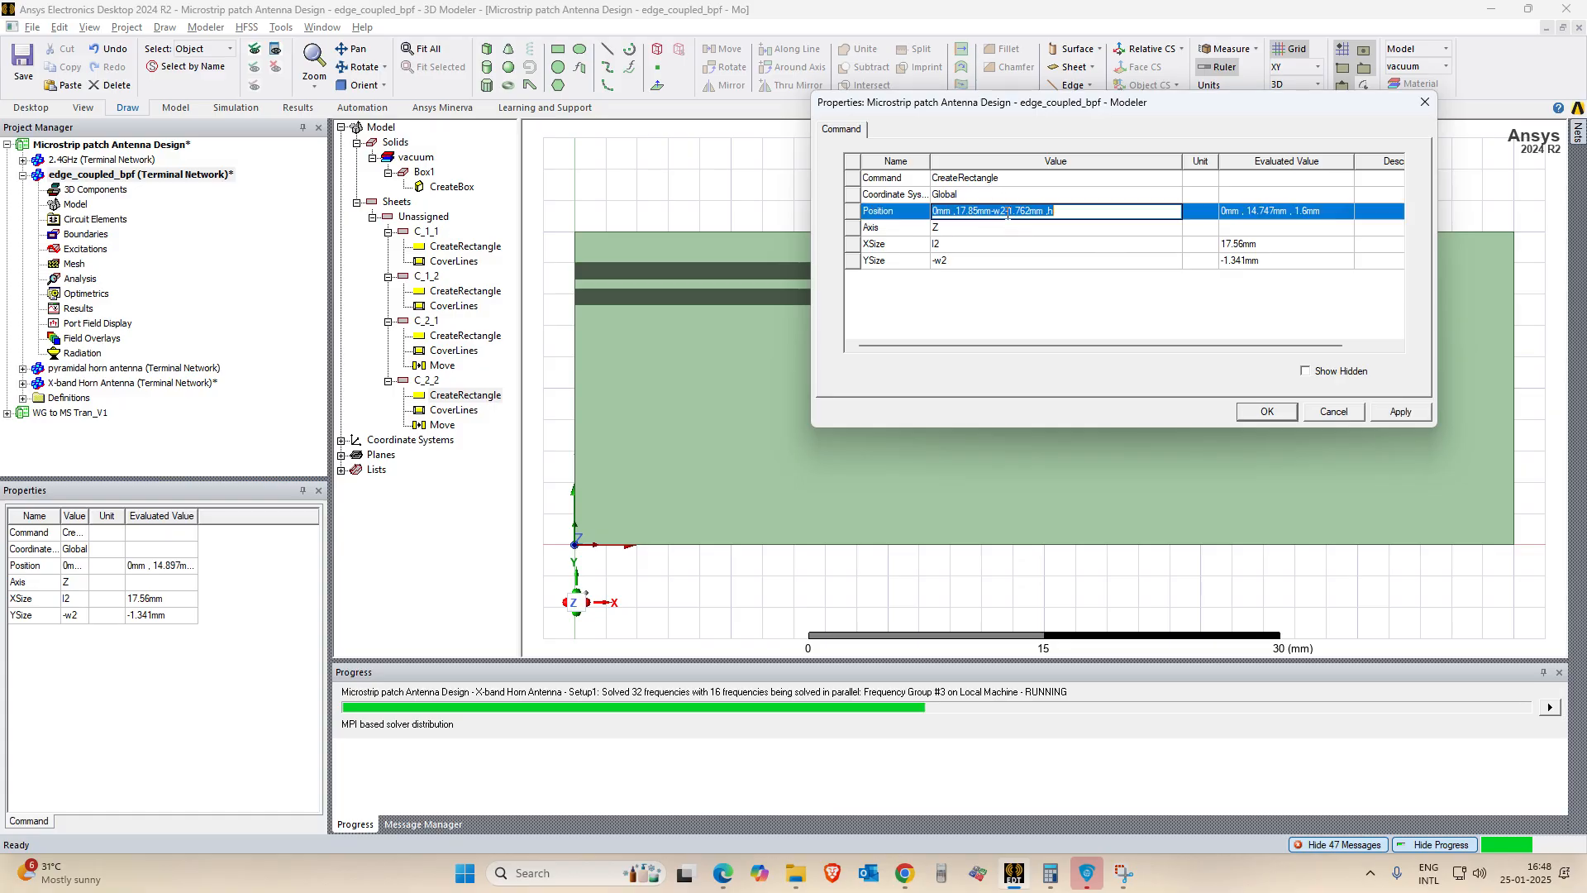
pyautogui.click(1091, 334)
pyautogui.click(1398, 412)
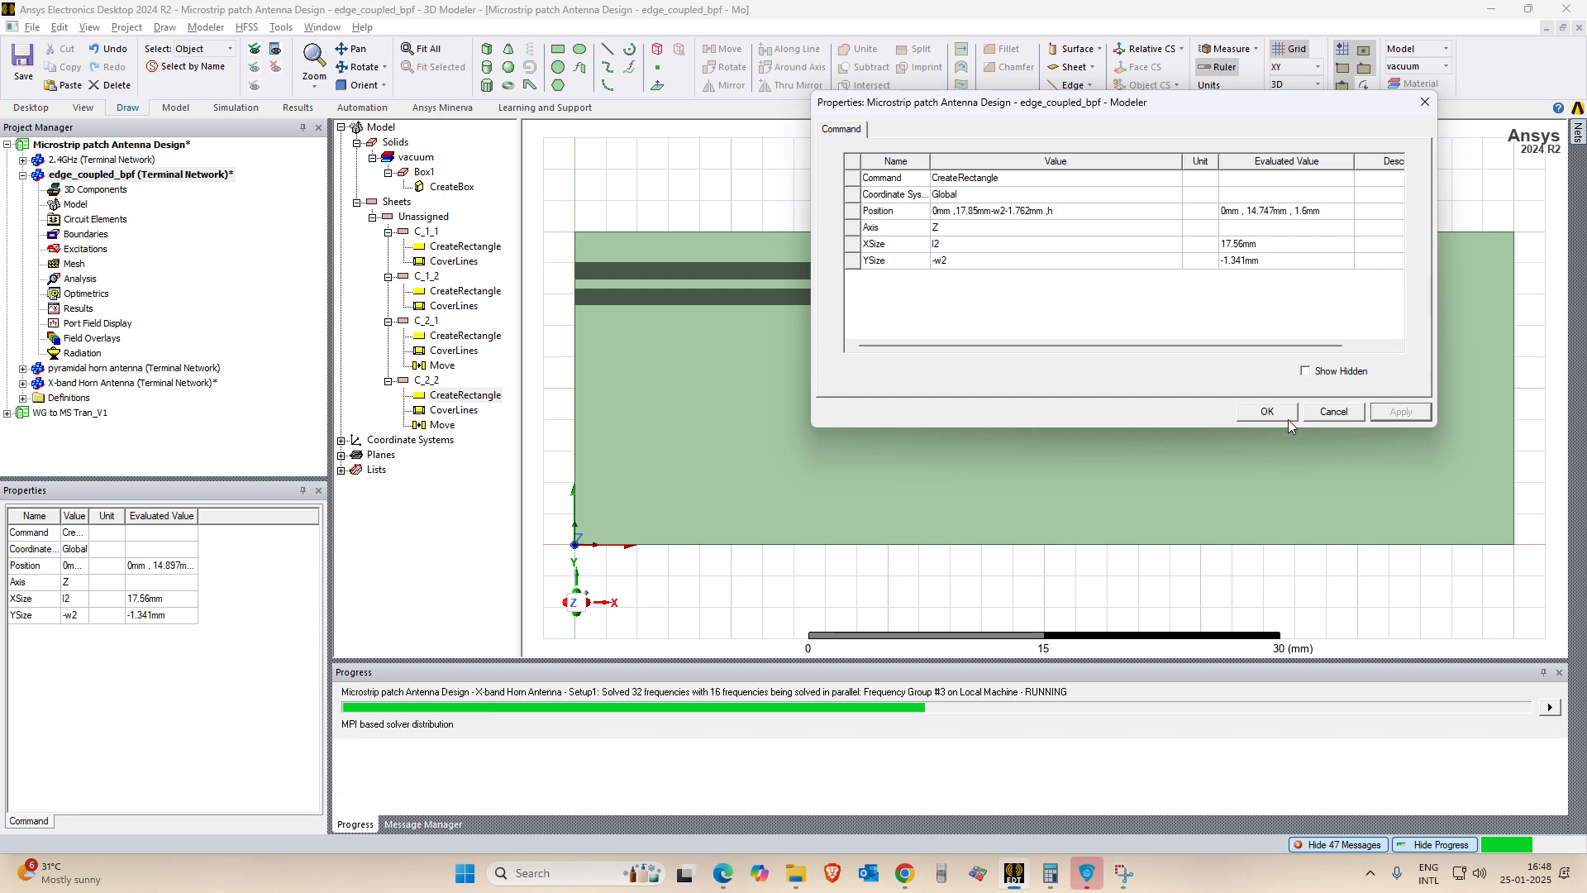
pyautogui.click(1287, 419)
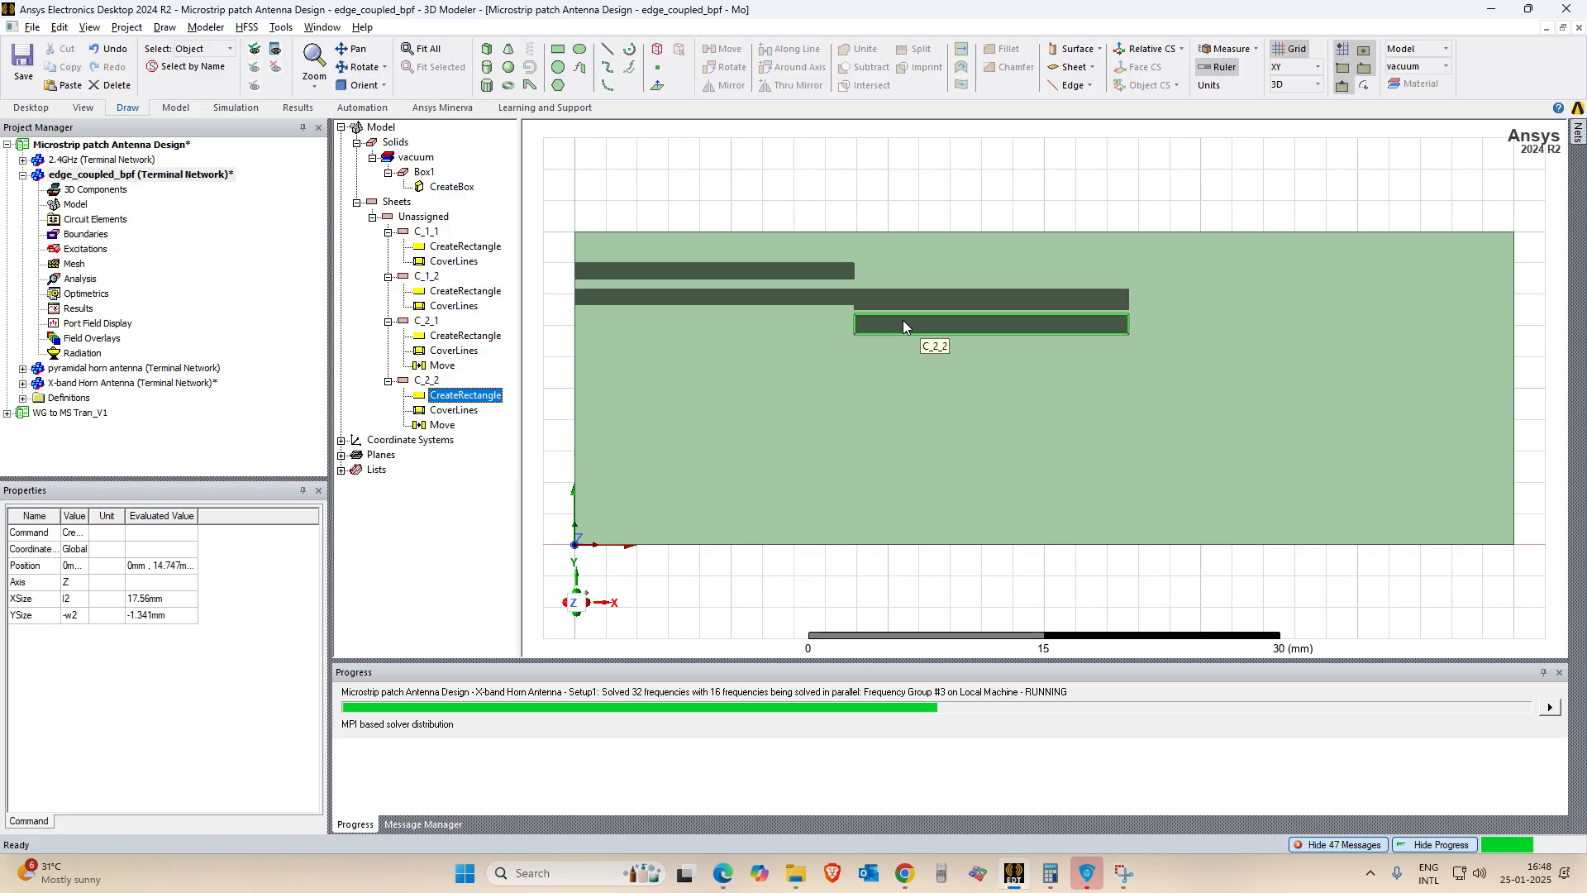
# Measure the gap between C_1_1 and C_1_2 at the end of section 1.
pyautogui.scroll(4, 693, 280)
pyautogui.scroll(2, 1025, 286)
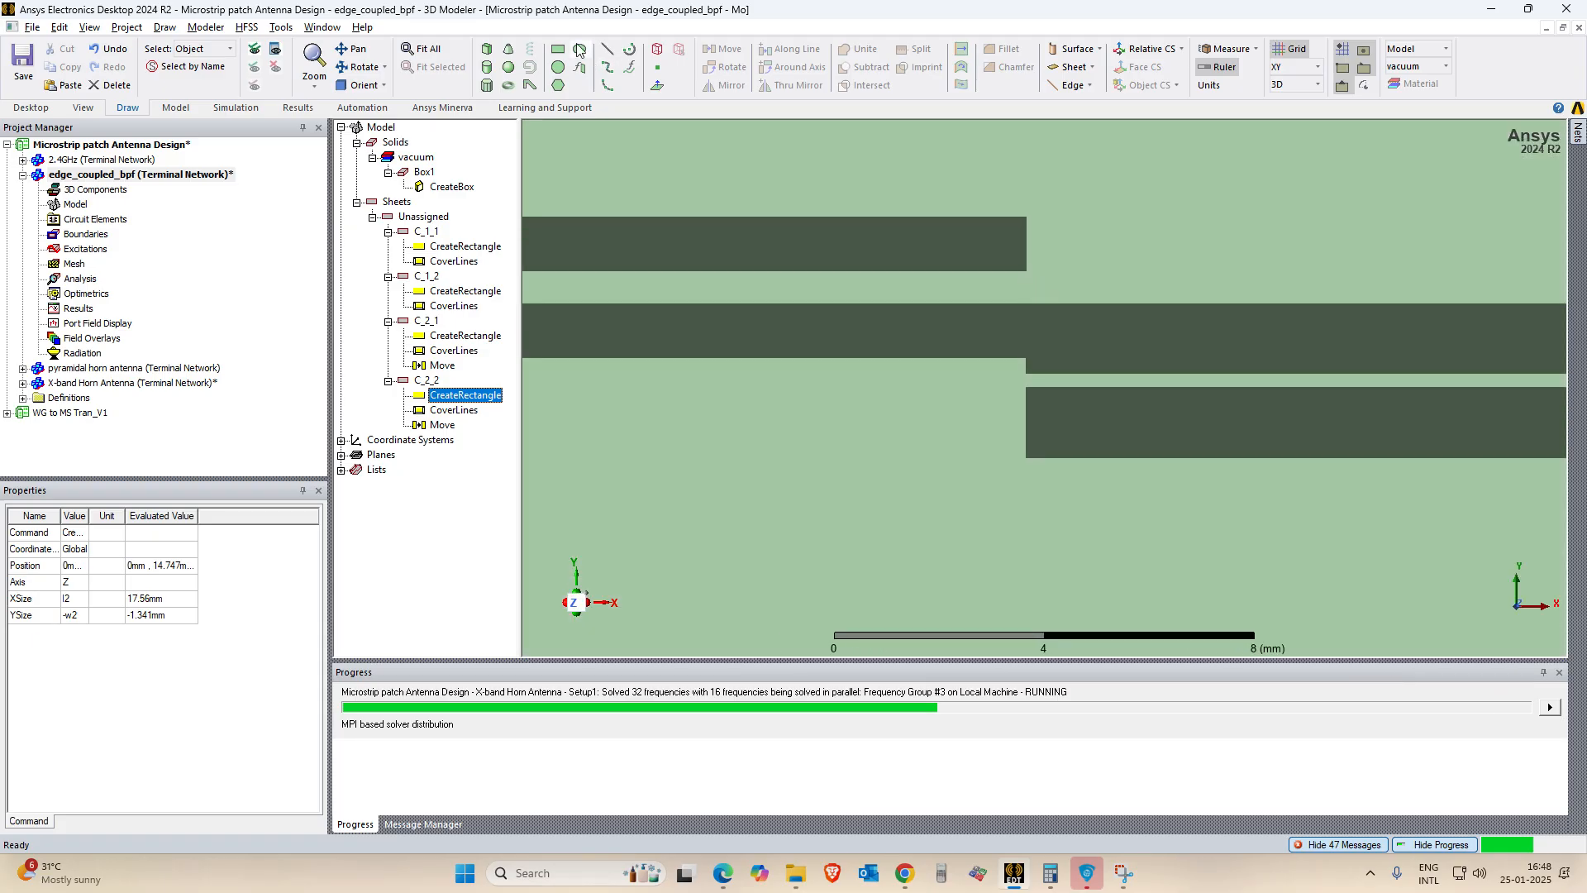
pyautogui.hotkey('ctrl', 'm')
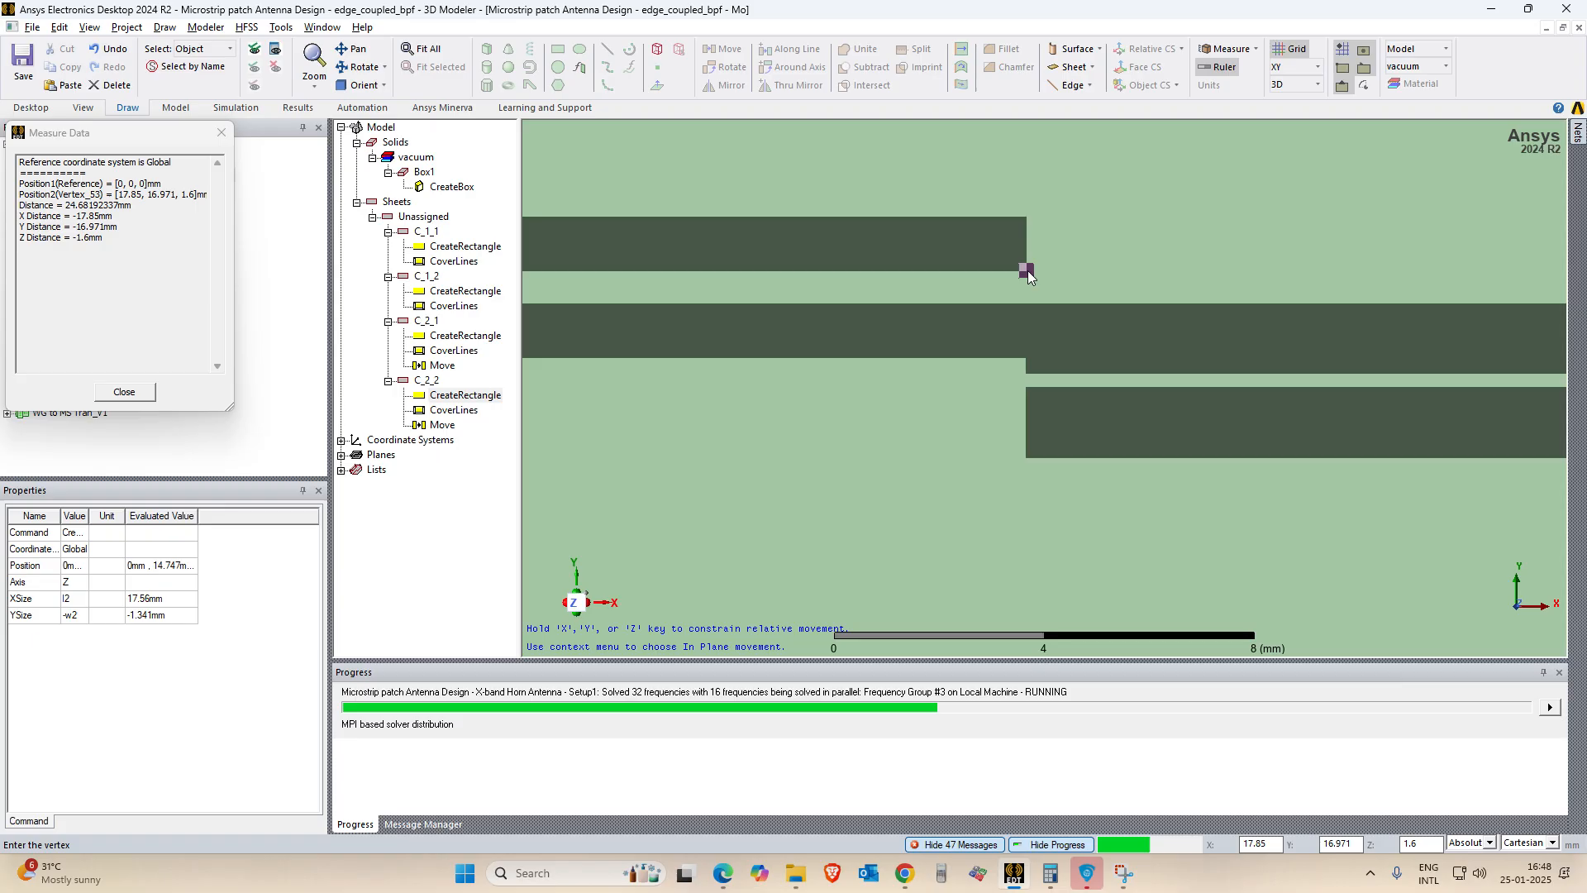
pyautogui.click(1026, 271)
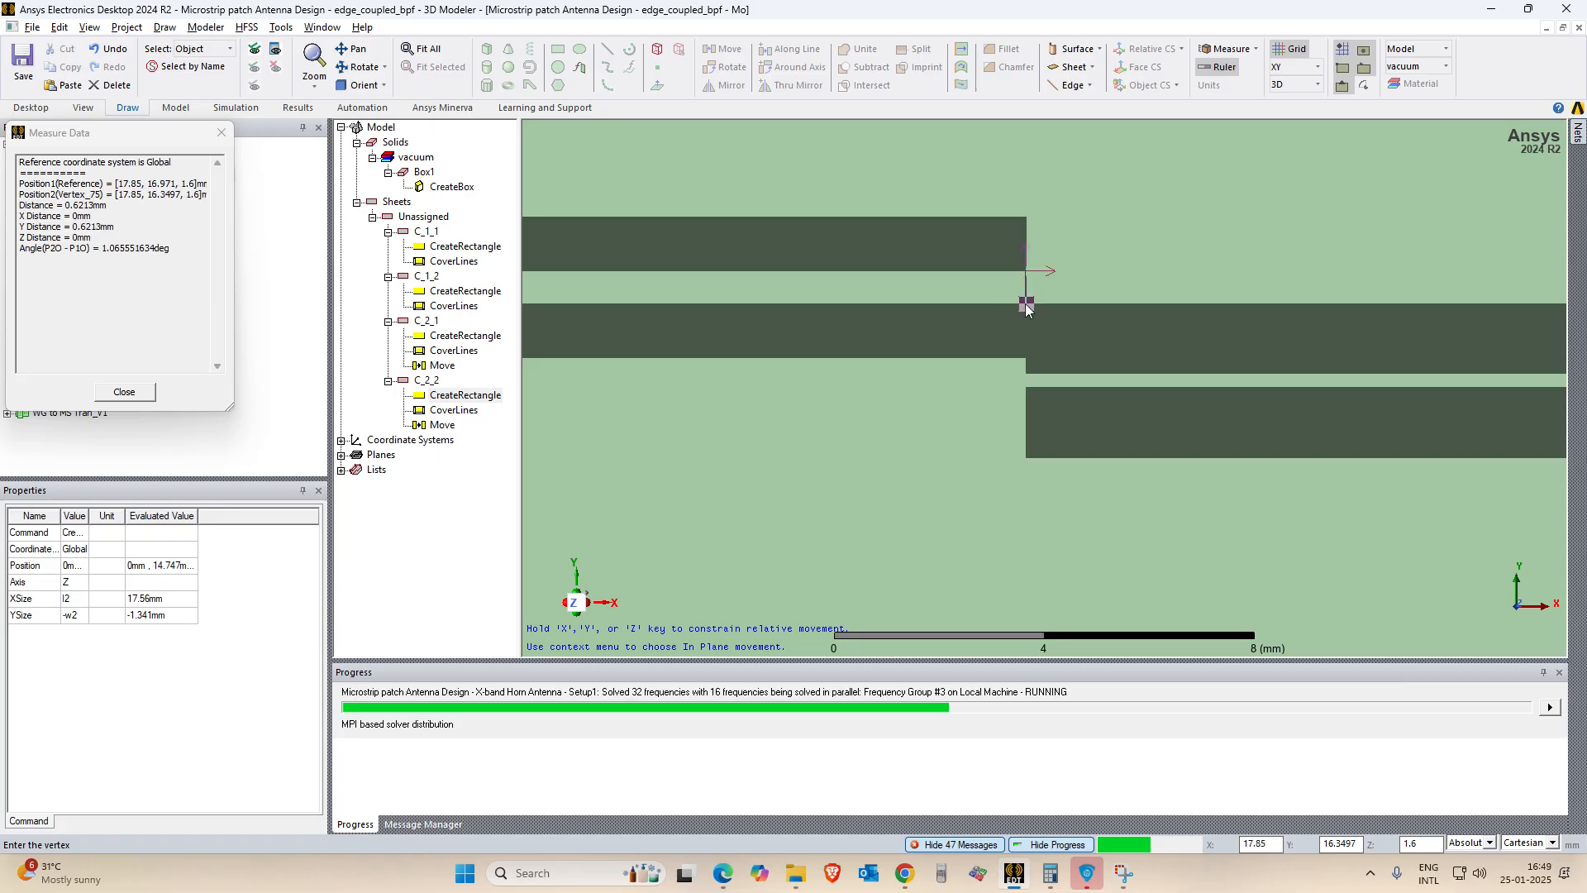
pyautogui.press('Escape')
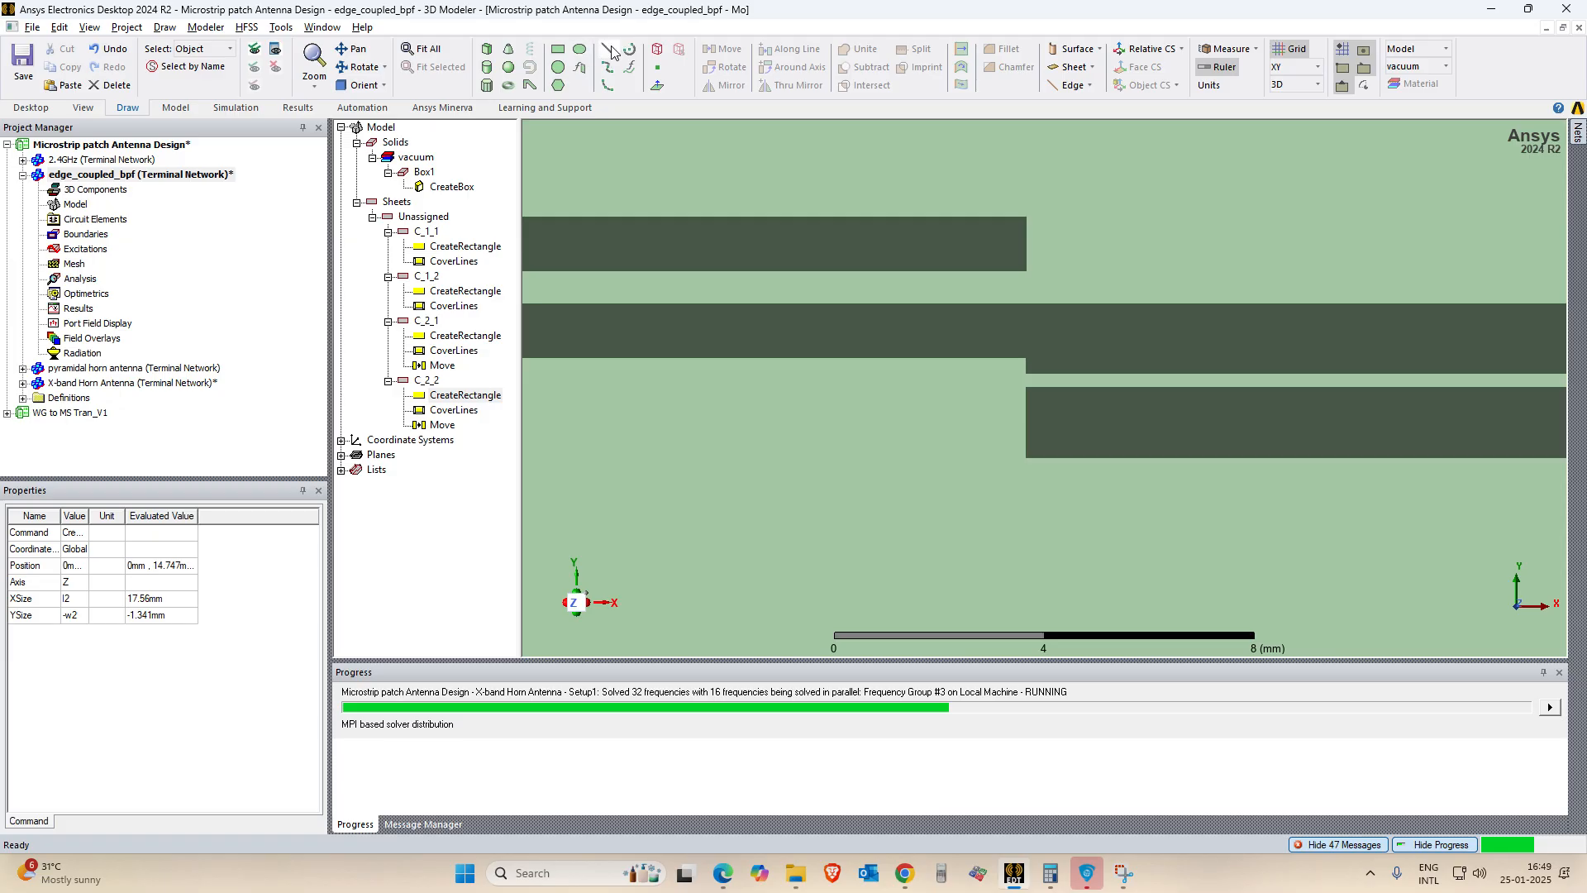
# Measure from C_2_1's lower starting corner toward C_2_2 and select C_2_2 for comparison.
pyautogui.hotkey('ctrl', 'm')
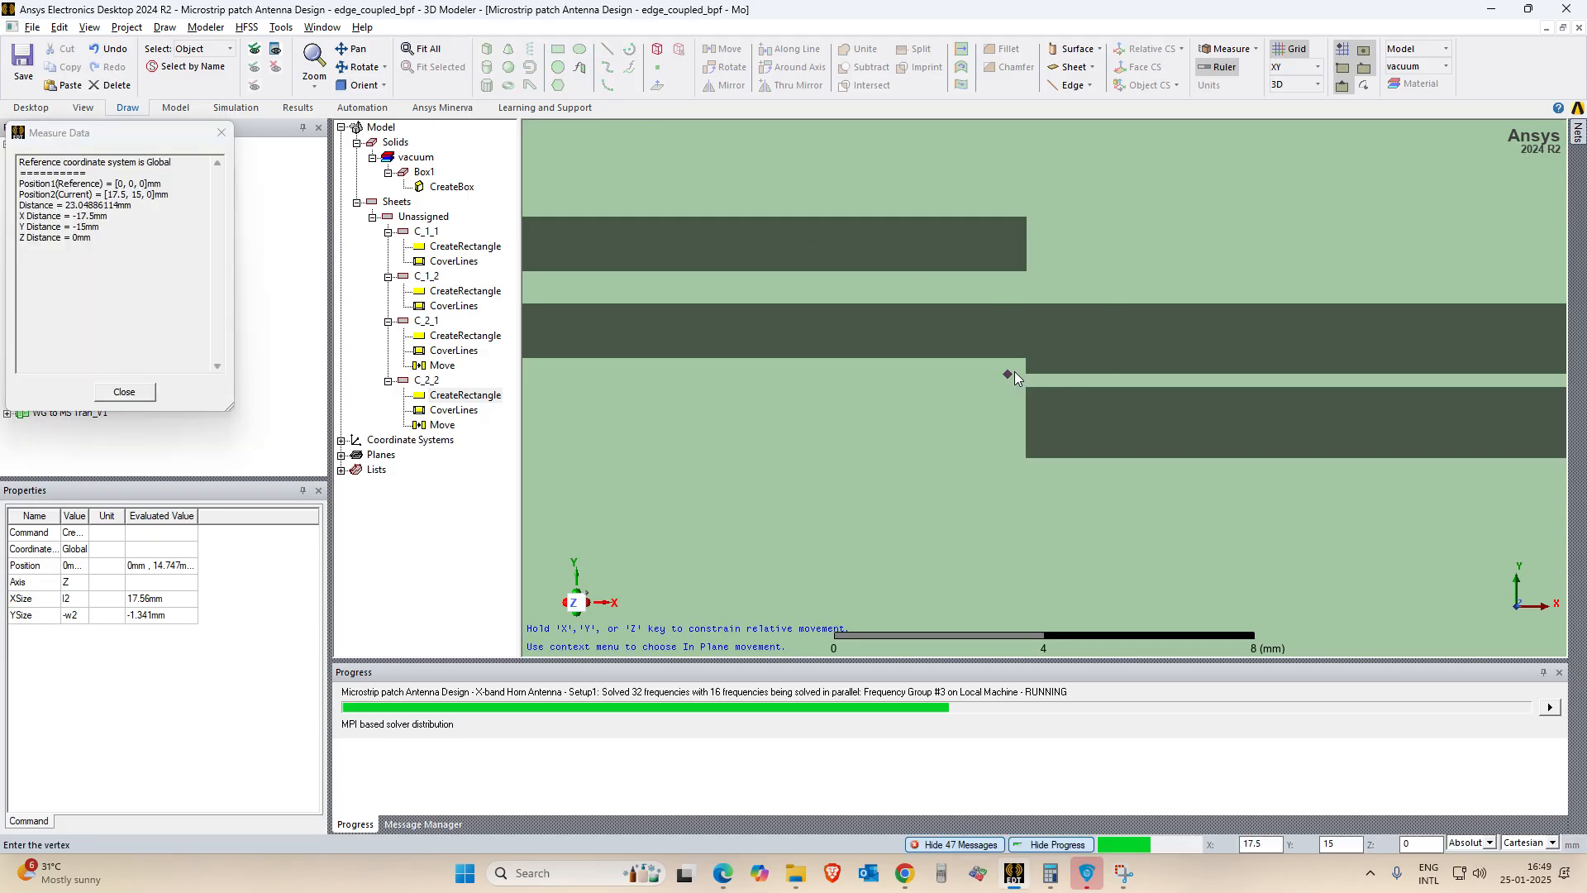
pyautogui.click(1025, 374)
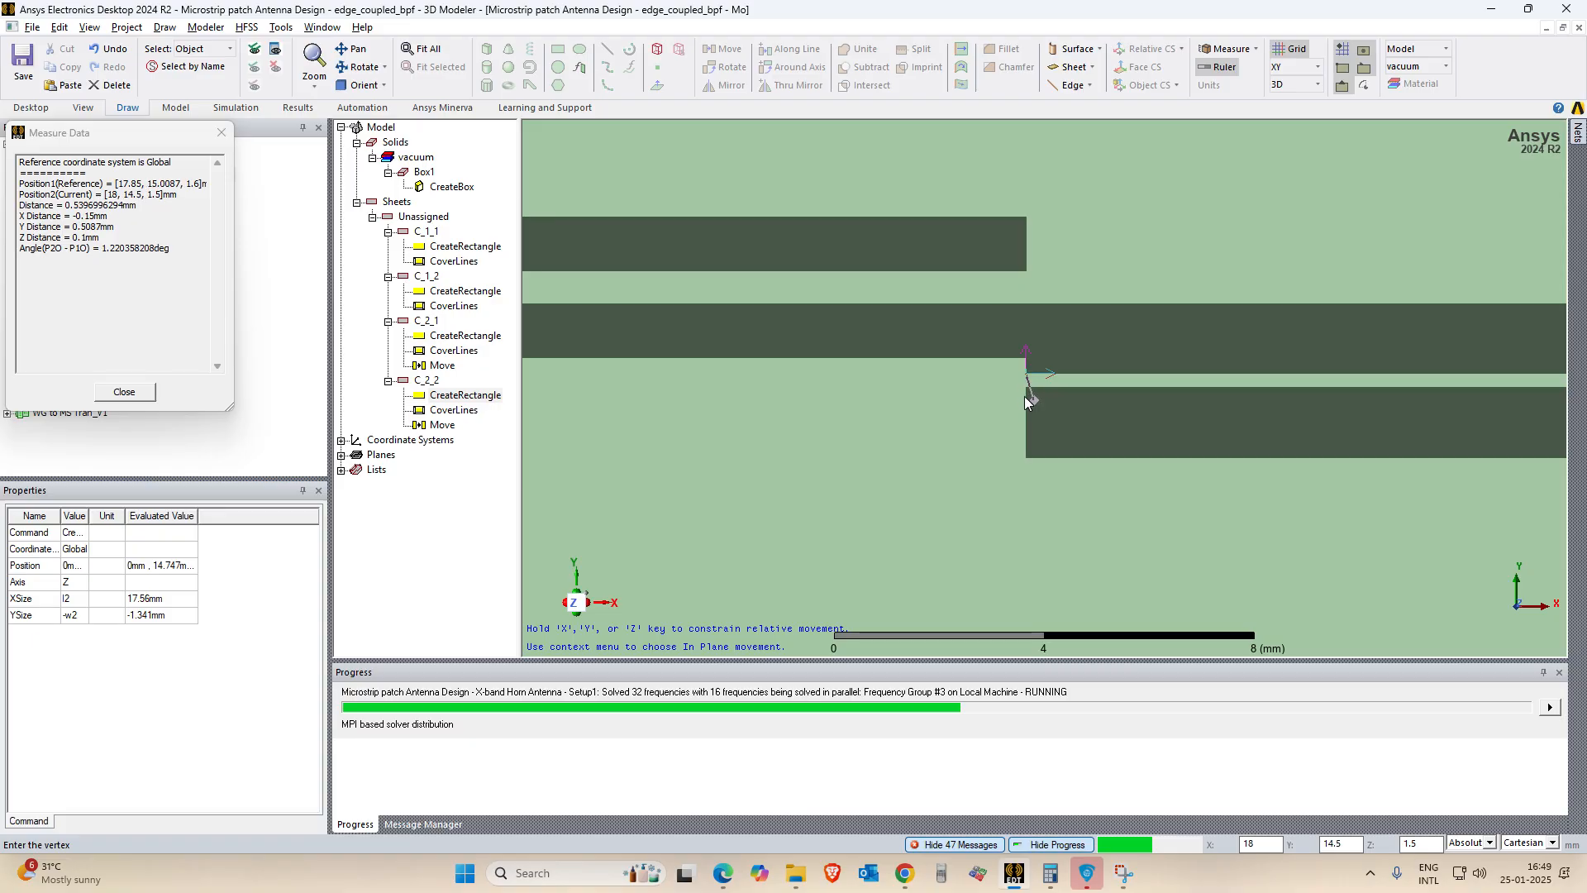
pyautogui.press('Escape')
pyautogui.click(1113, 350)
pyautogui.click(1070, 415)
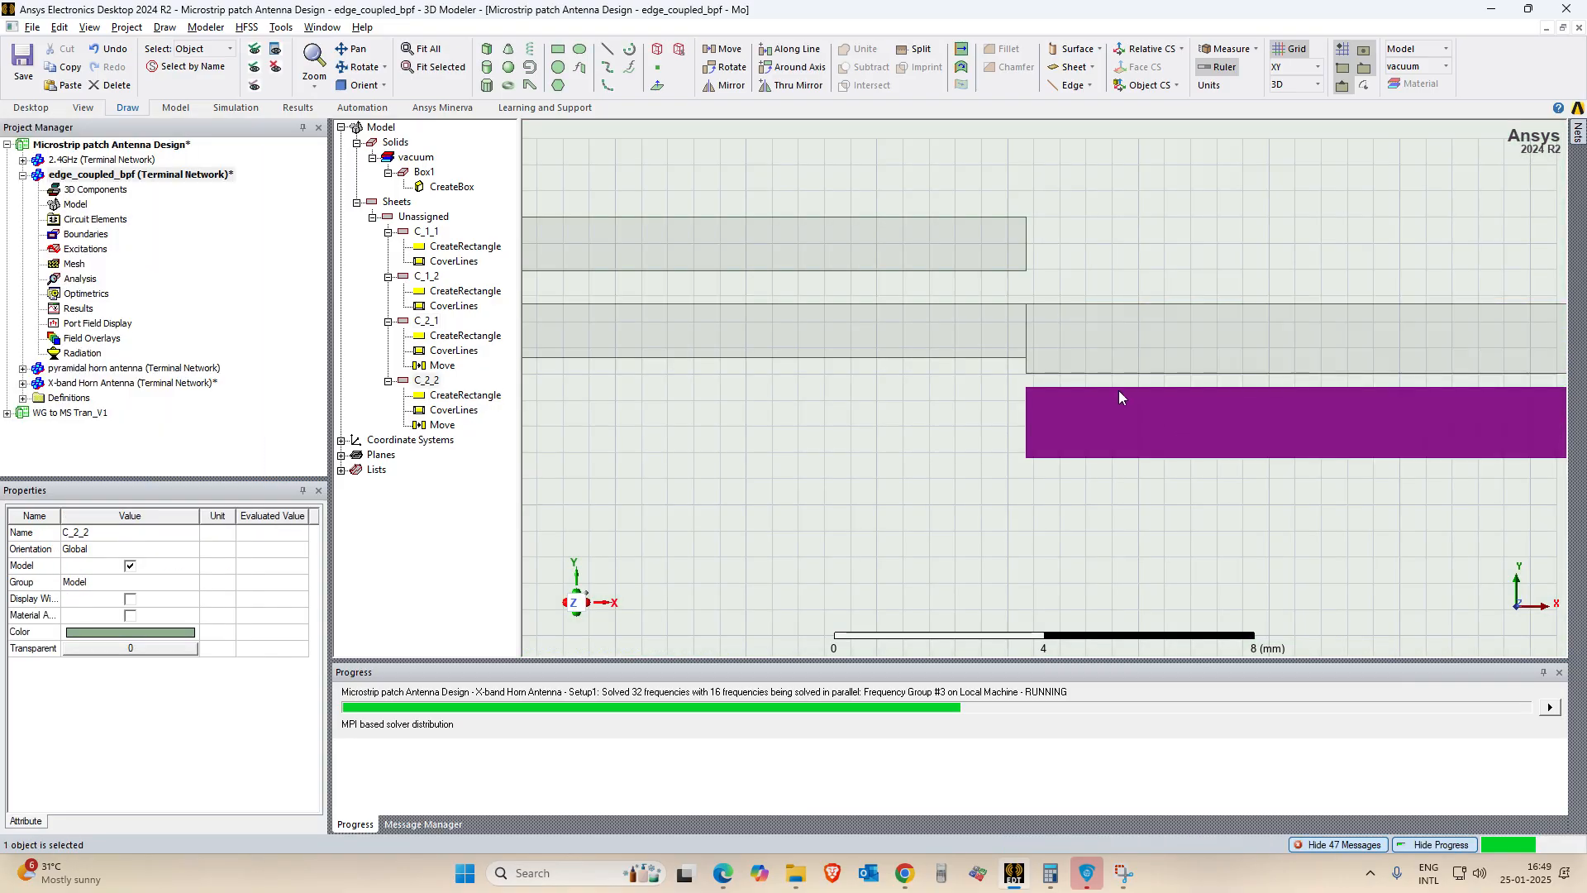
# Select C_2_1 and measure the coordinates of its upper starting corner from the origin.
pyautogui.click(426, 321)
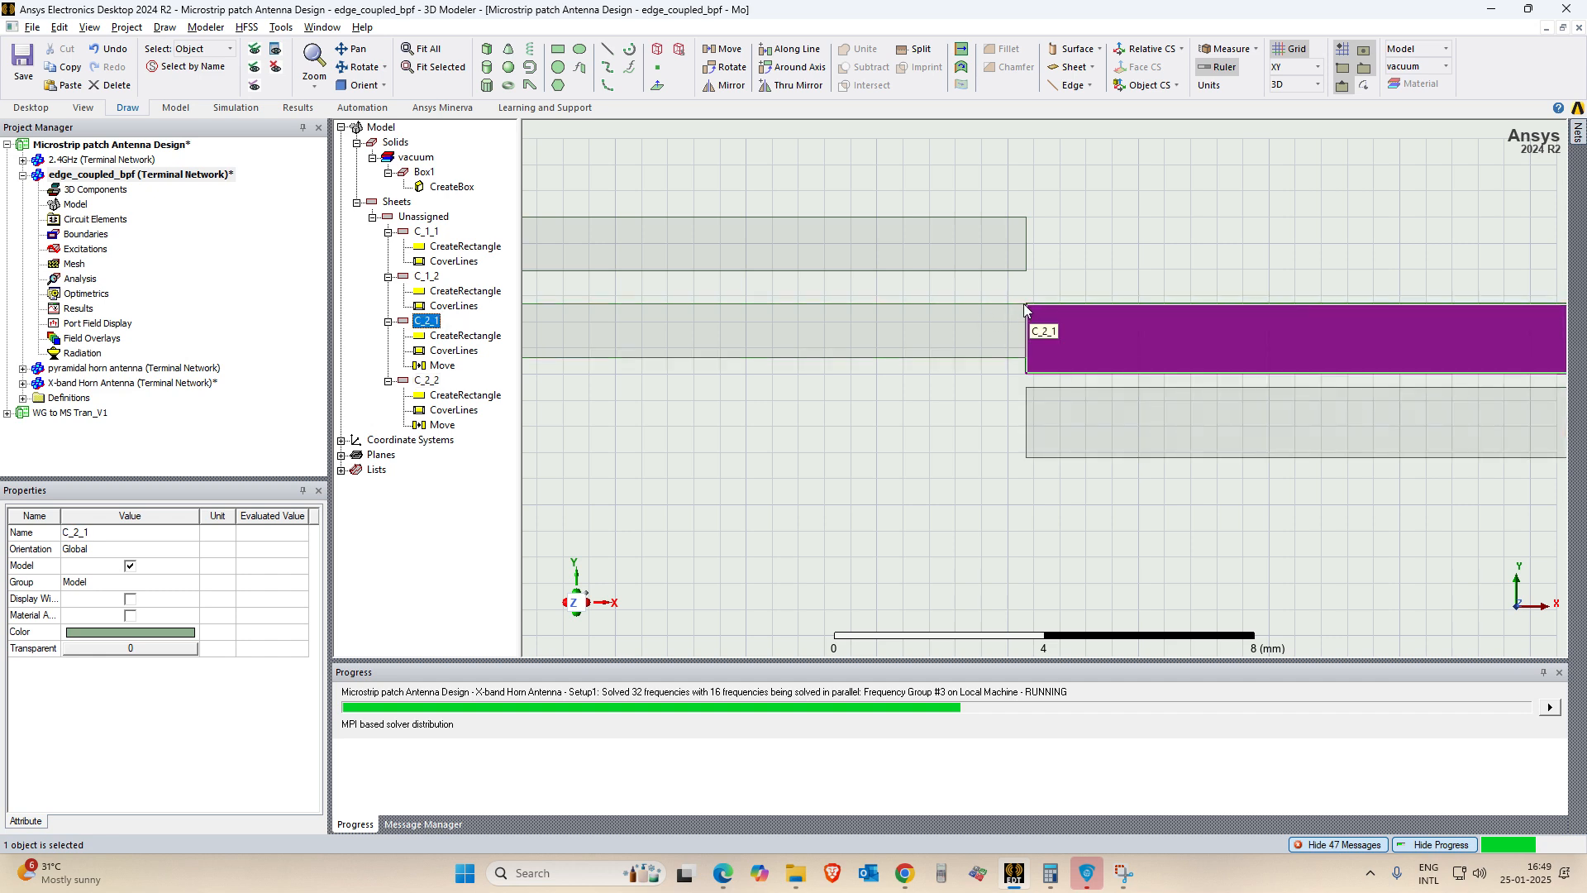
pyautogui.click(611, 48)
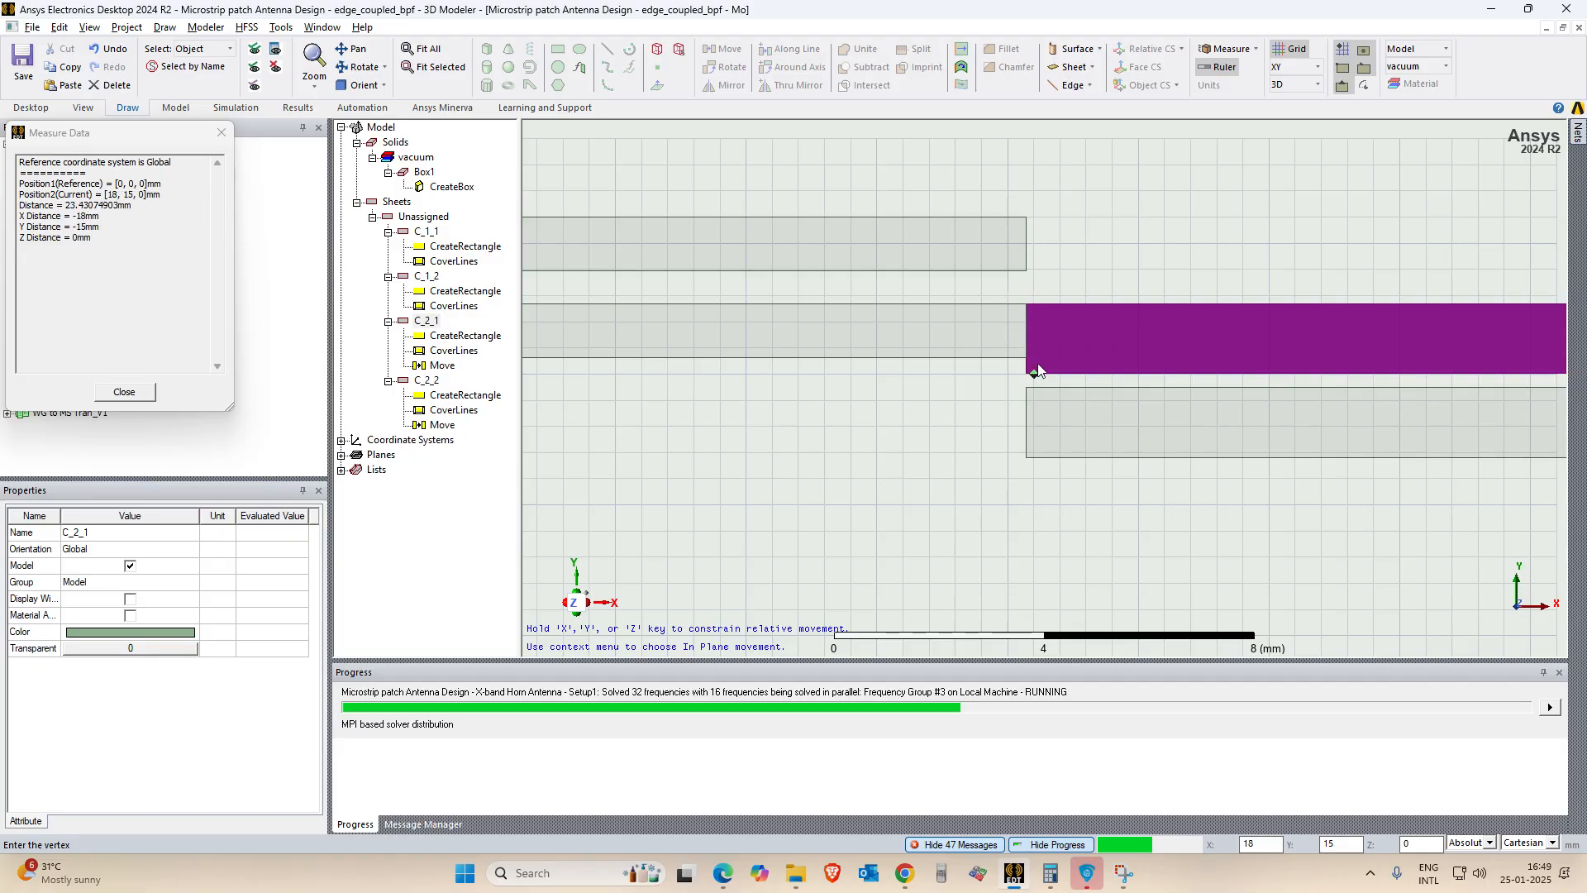
pyautogui.press('Escape')
pyautogui.scroll(-6, 1043, 415)
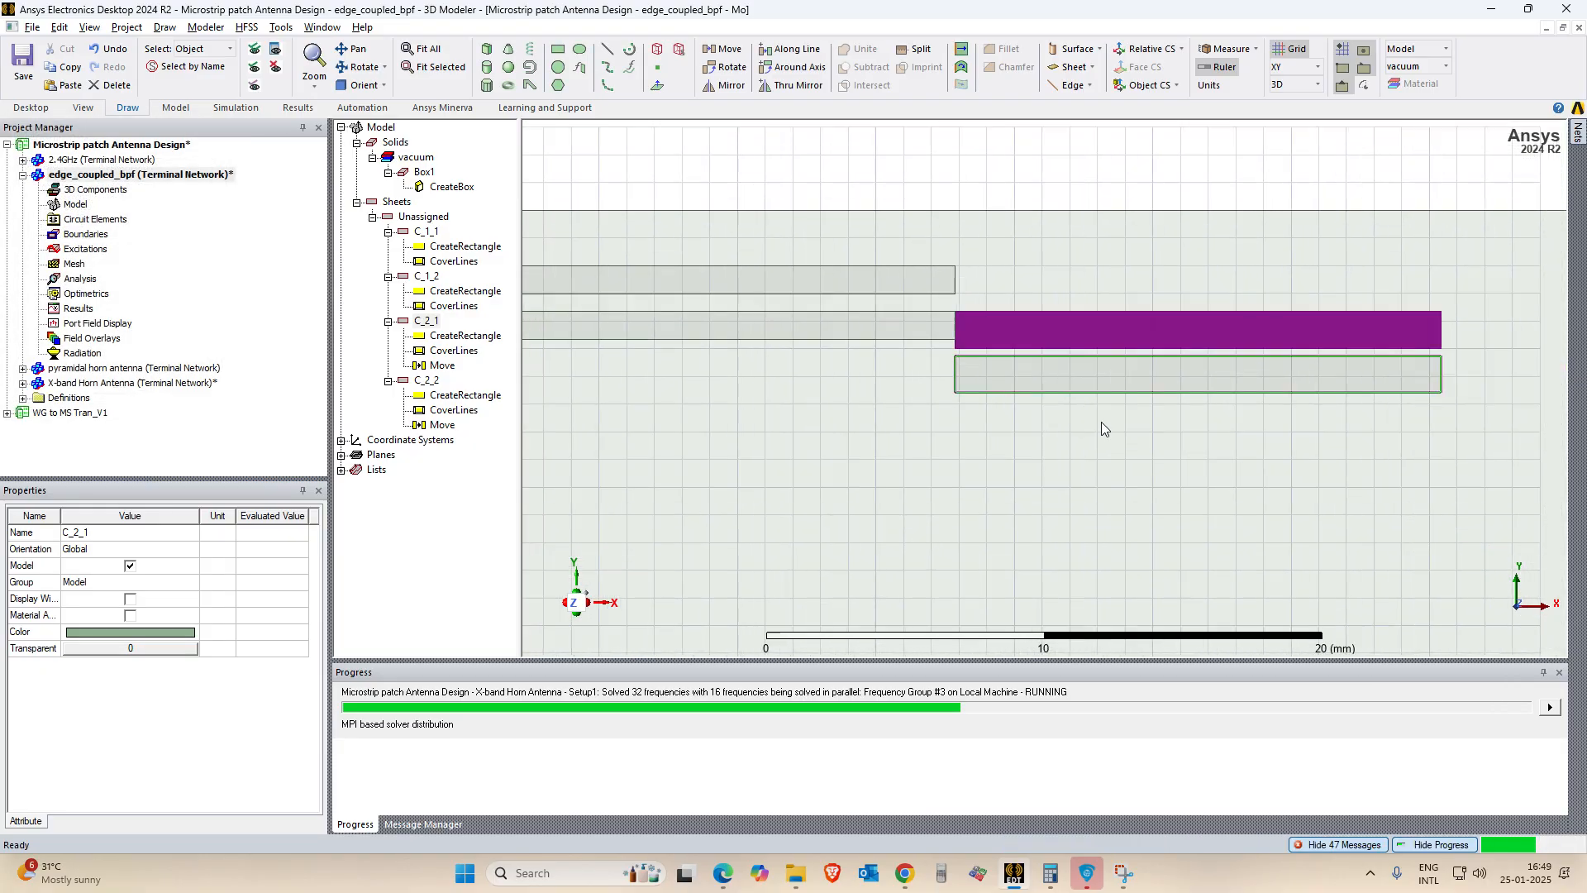
pyautogui.click(607, 48)
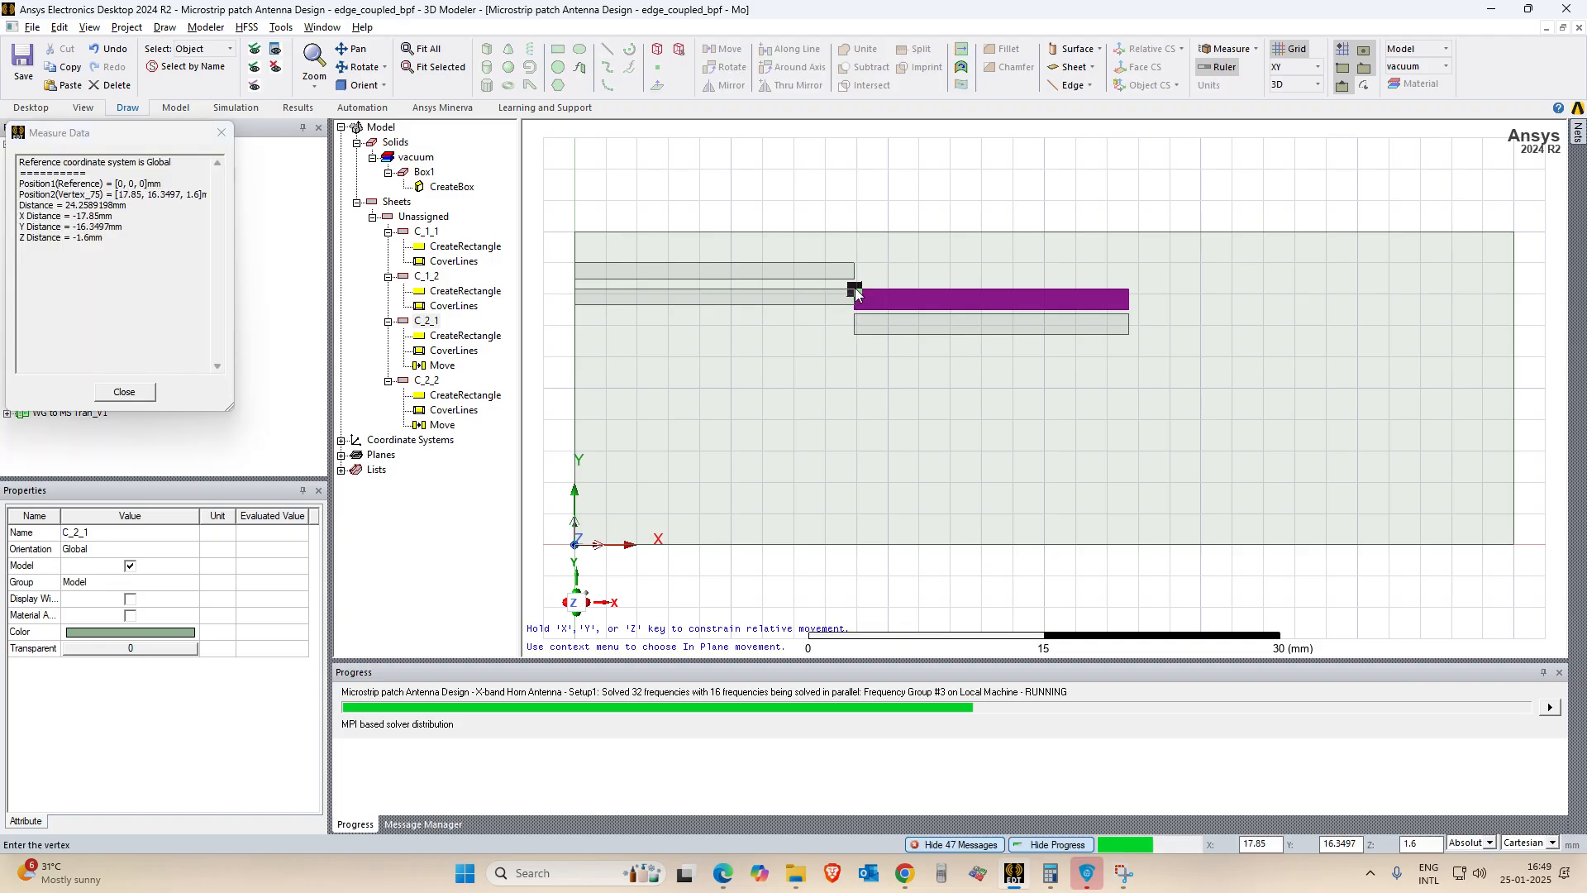
pyautogui.press('Escape')
pyautogui.doubleClick(465, 395)
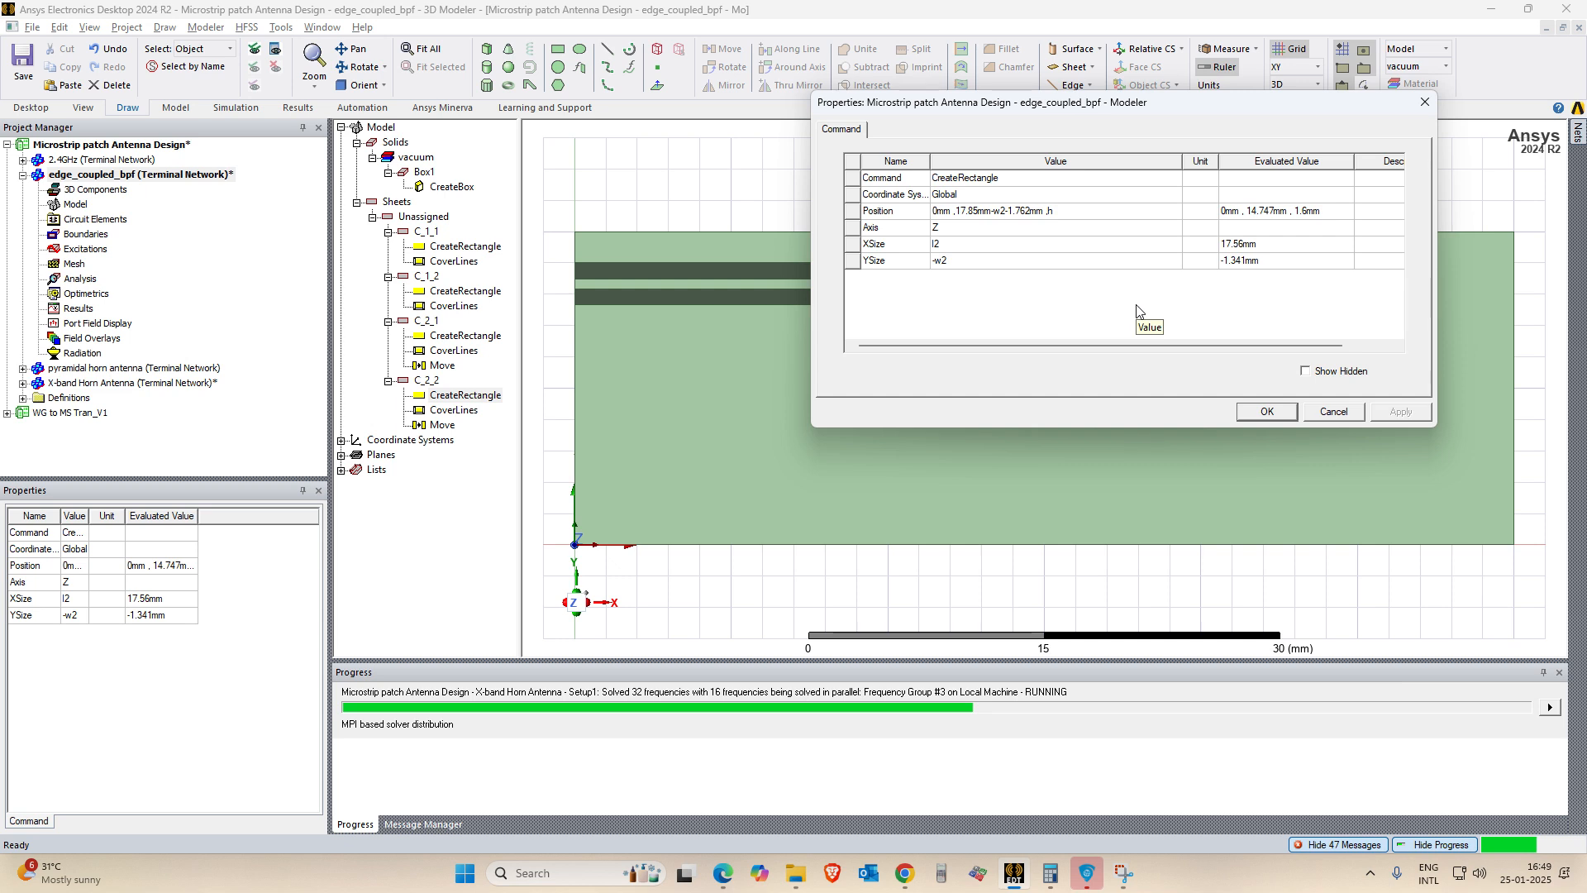
pyautogui.click(1006, 211)
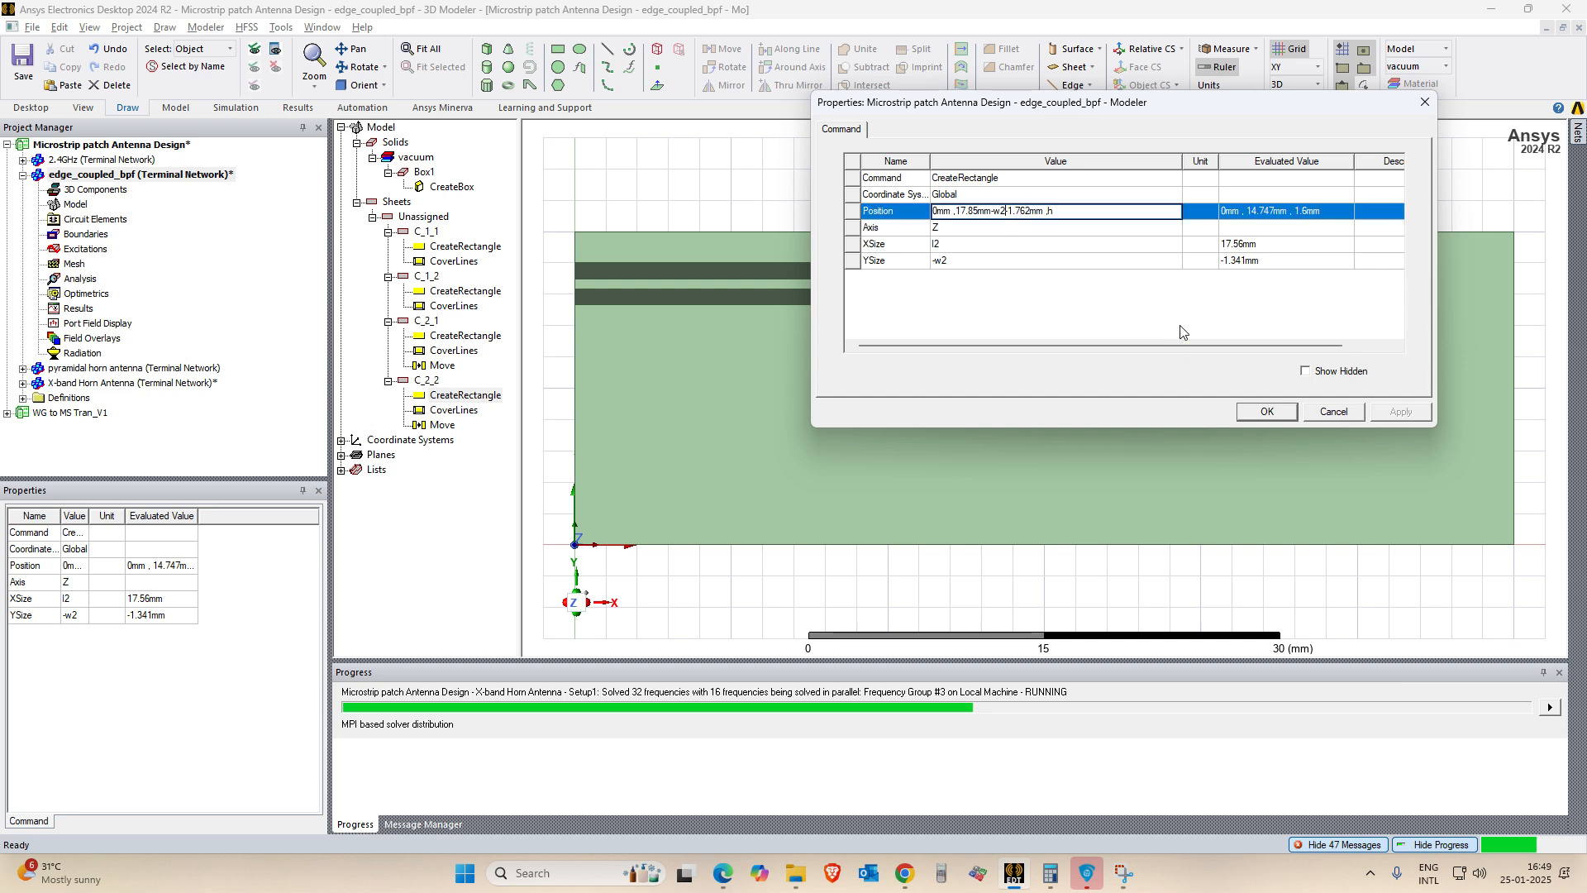
pyautogui.write('mm')
pyautogui.click(1016, 261)
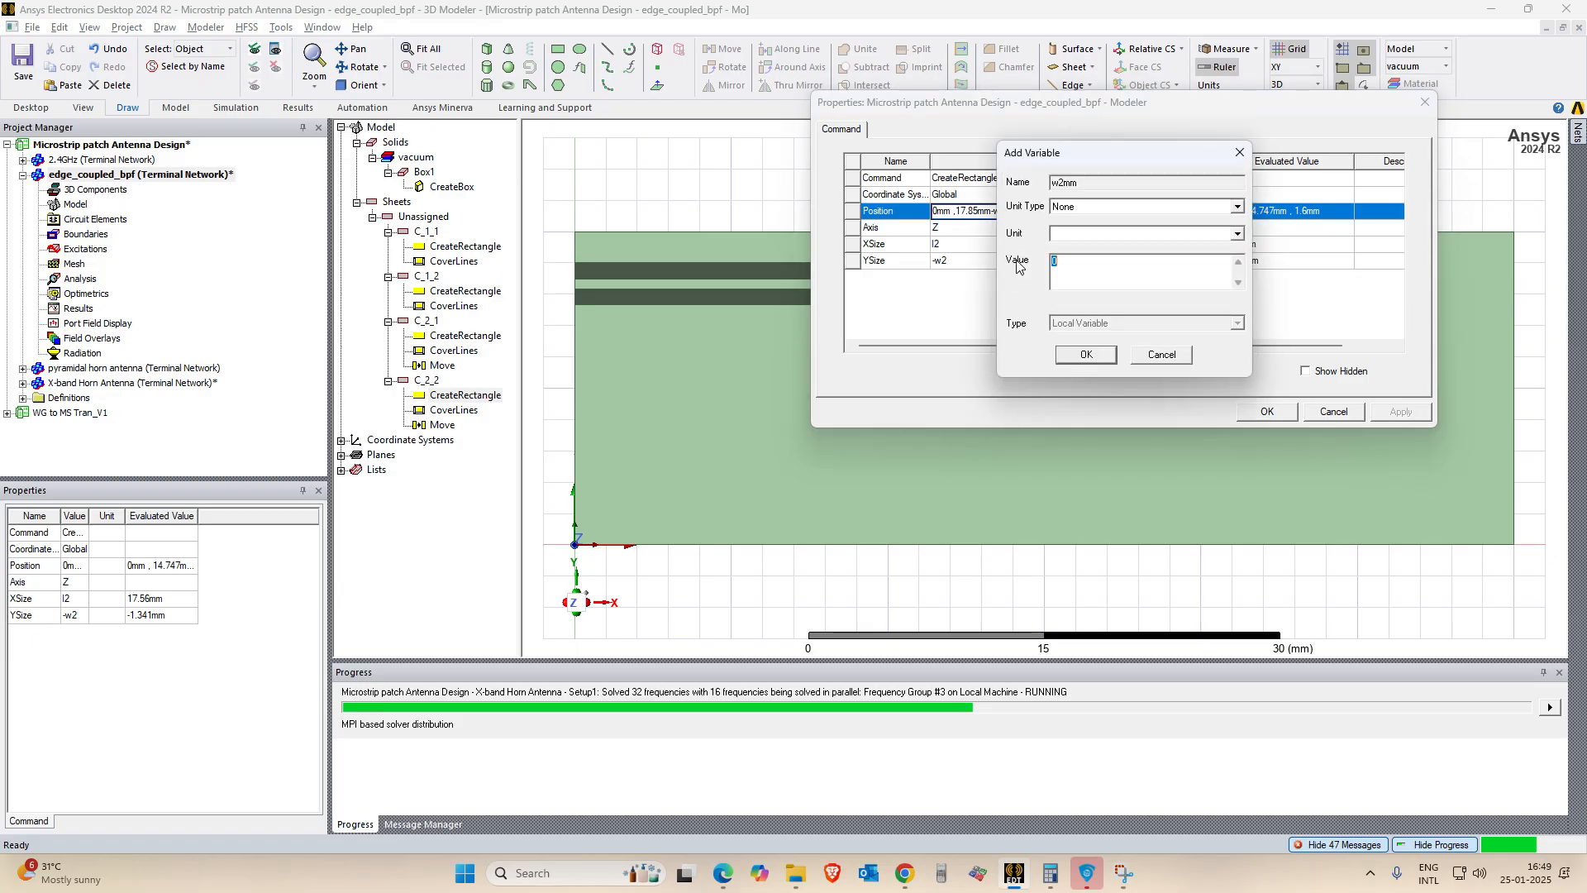
pyautogui.click(1238, 153)
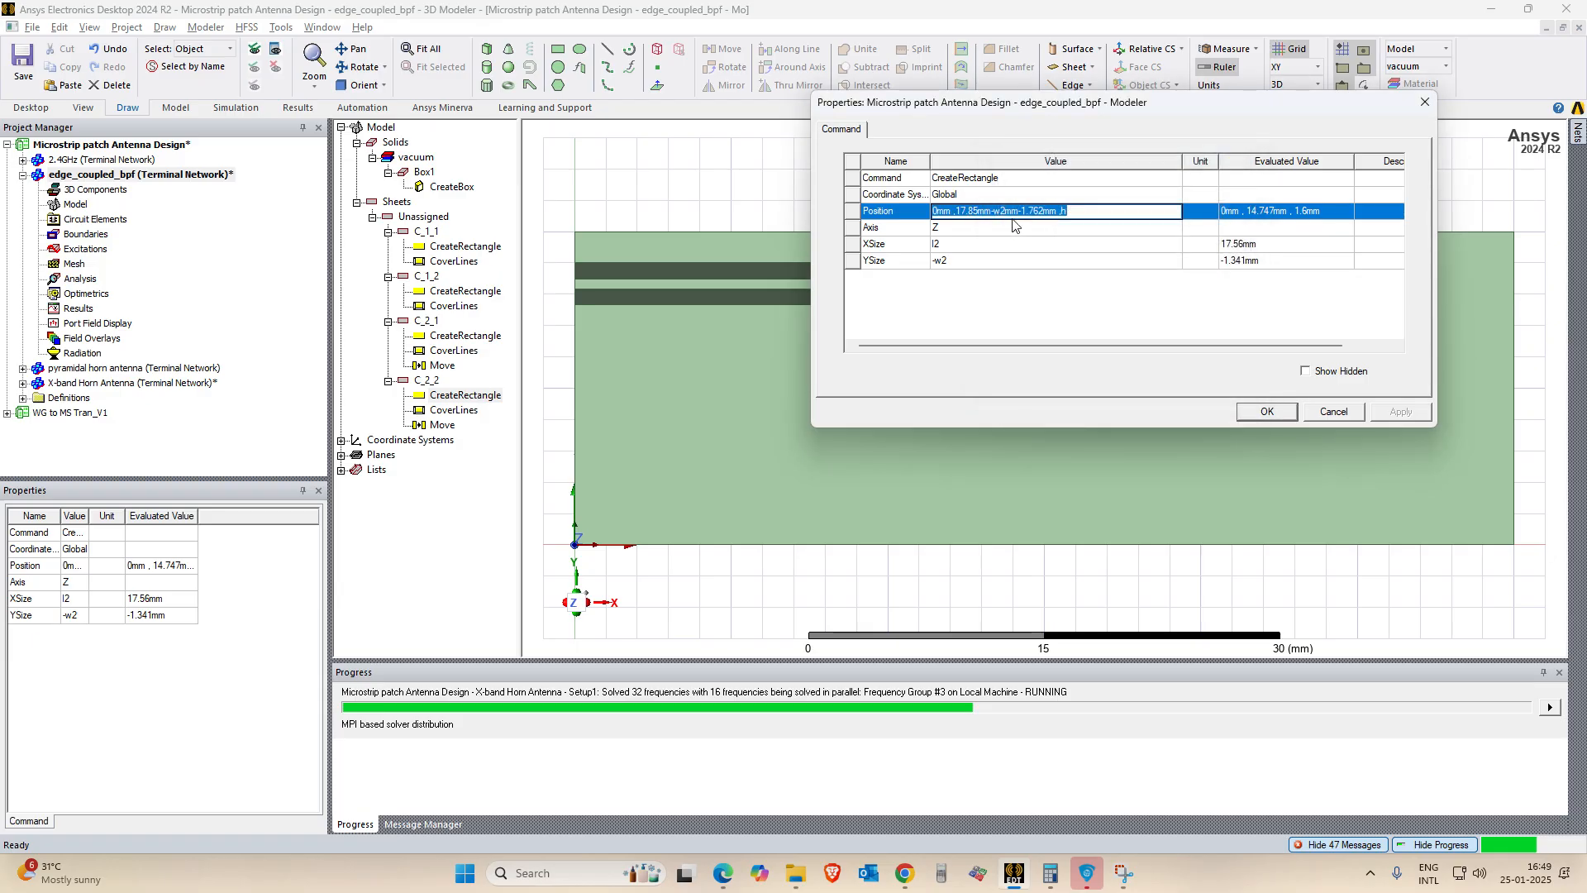
pyautogui.click(1013, 211)
pyautogui.press('BackSpace')
pyautogui.click(999, 305)
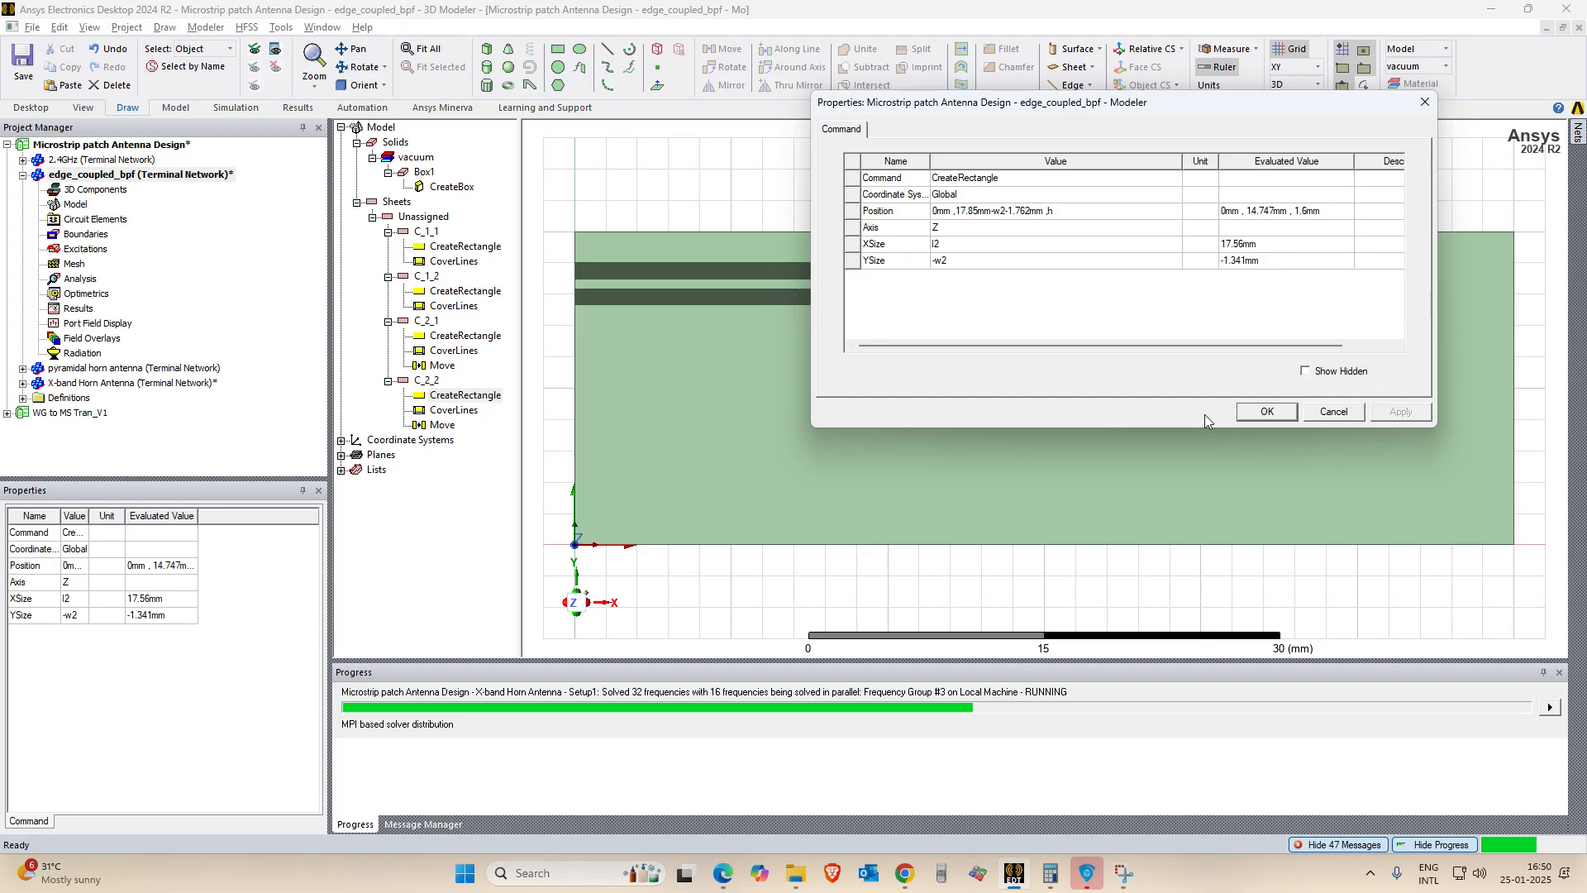
pyautogui.click(1257, 412)
# Select C_2_1 and measure the coordinates of its lower far-end corner.
pyautogui.scroll(5, 1015, 320)
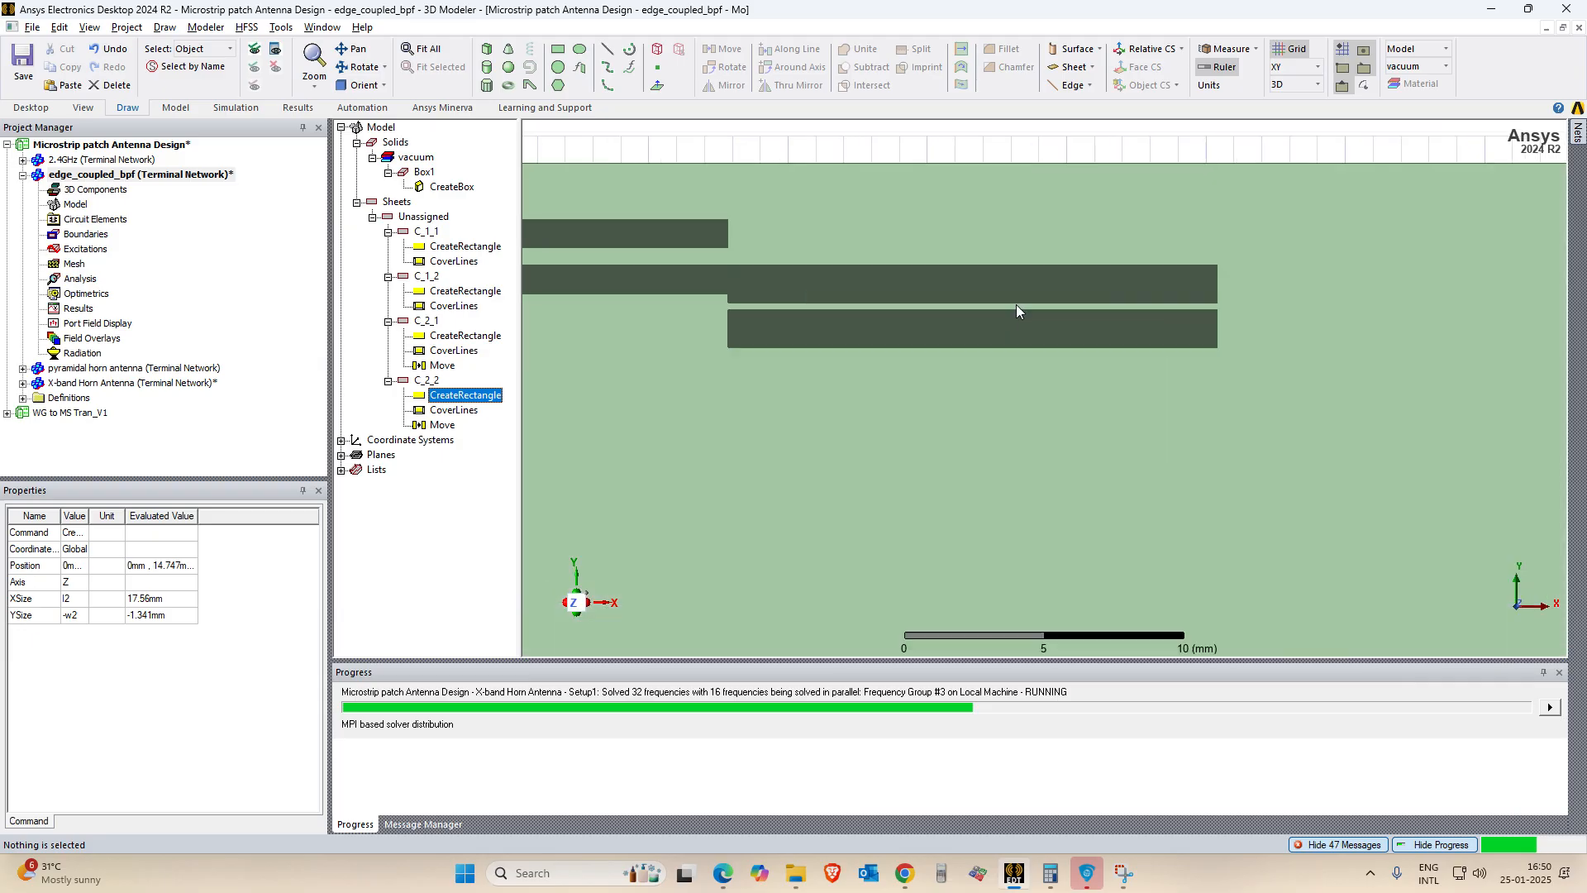
pyautogui.click(1201, 281)
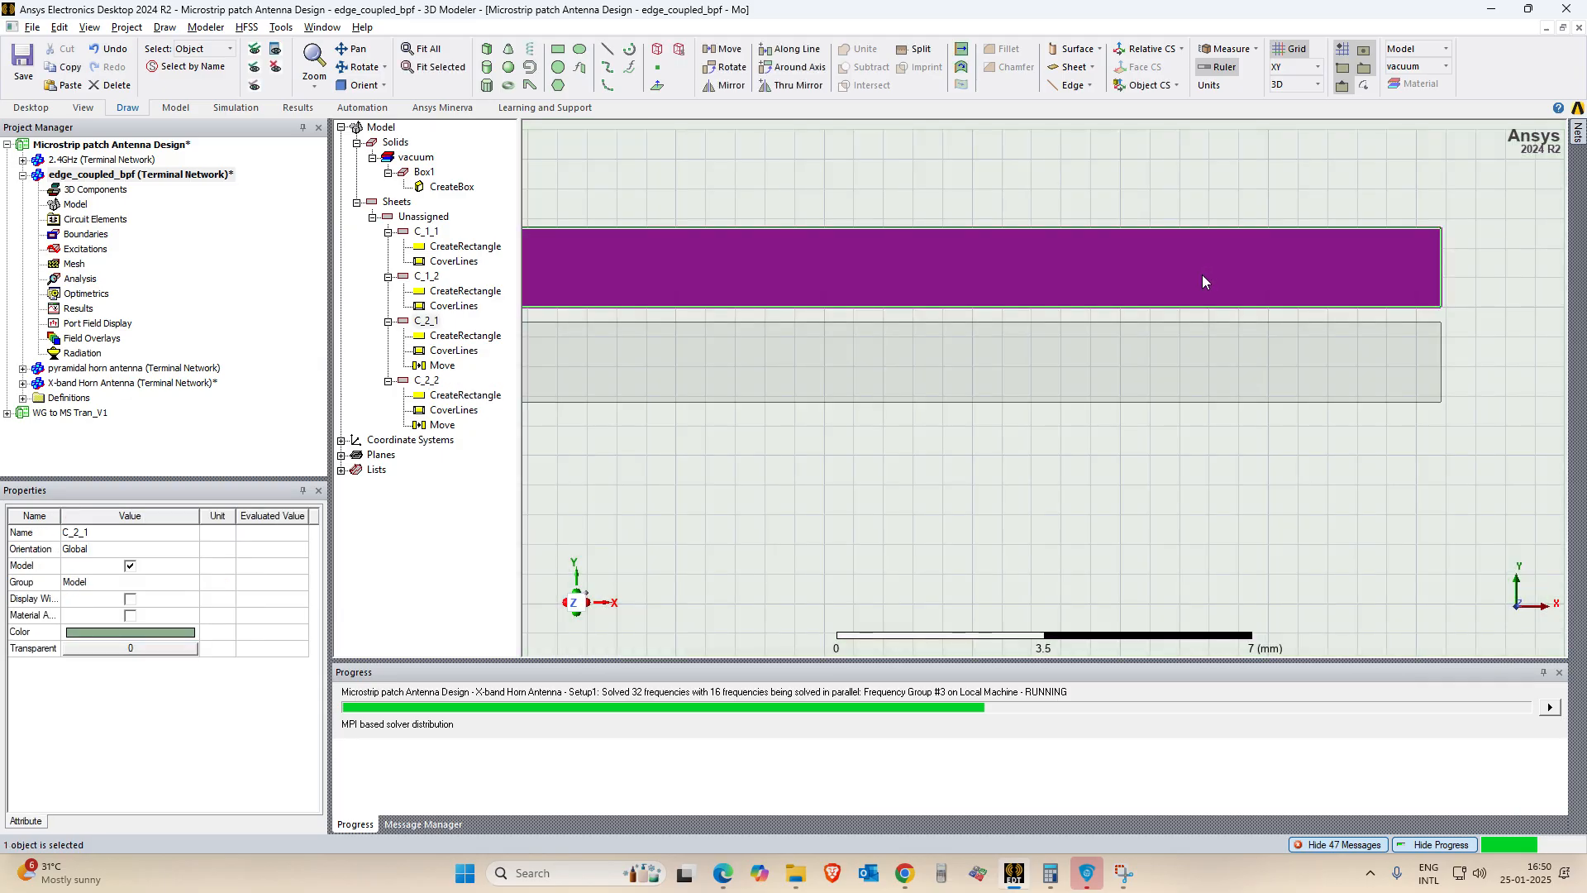
pyautogui.scroll(-1, 1055, 323)
pyautogui.scroll(-1, 1056, 332)
pyautogui.scroll(-1, 777, 328)
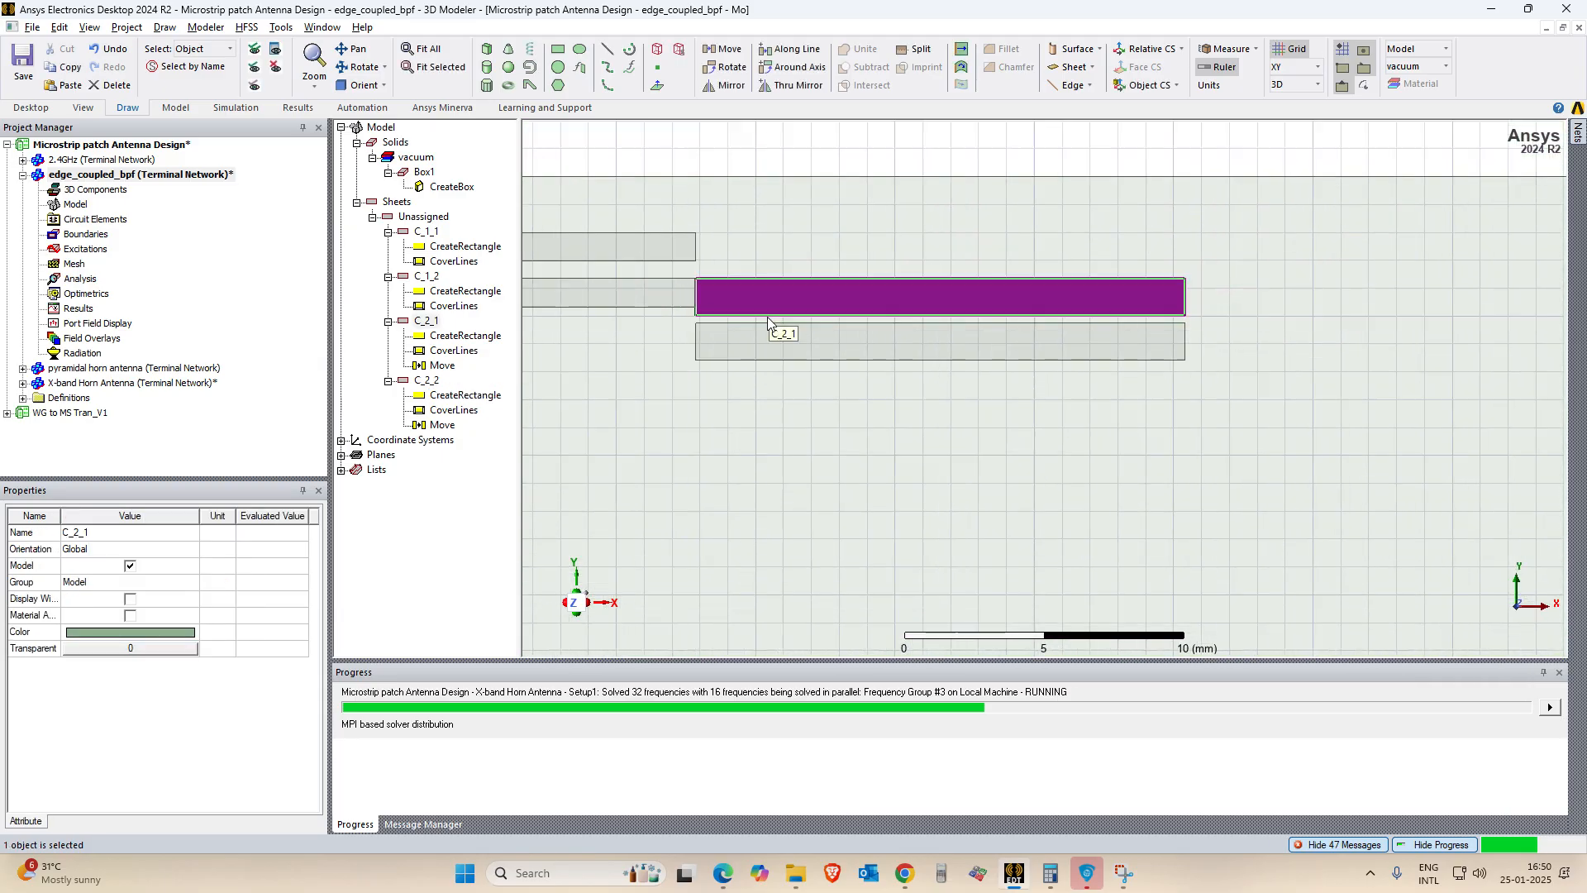
pyautogui.click(608, 51)
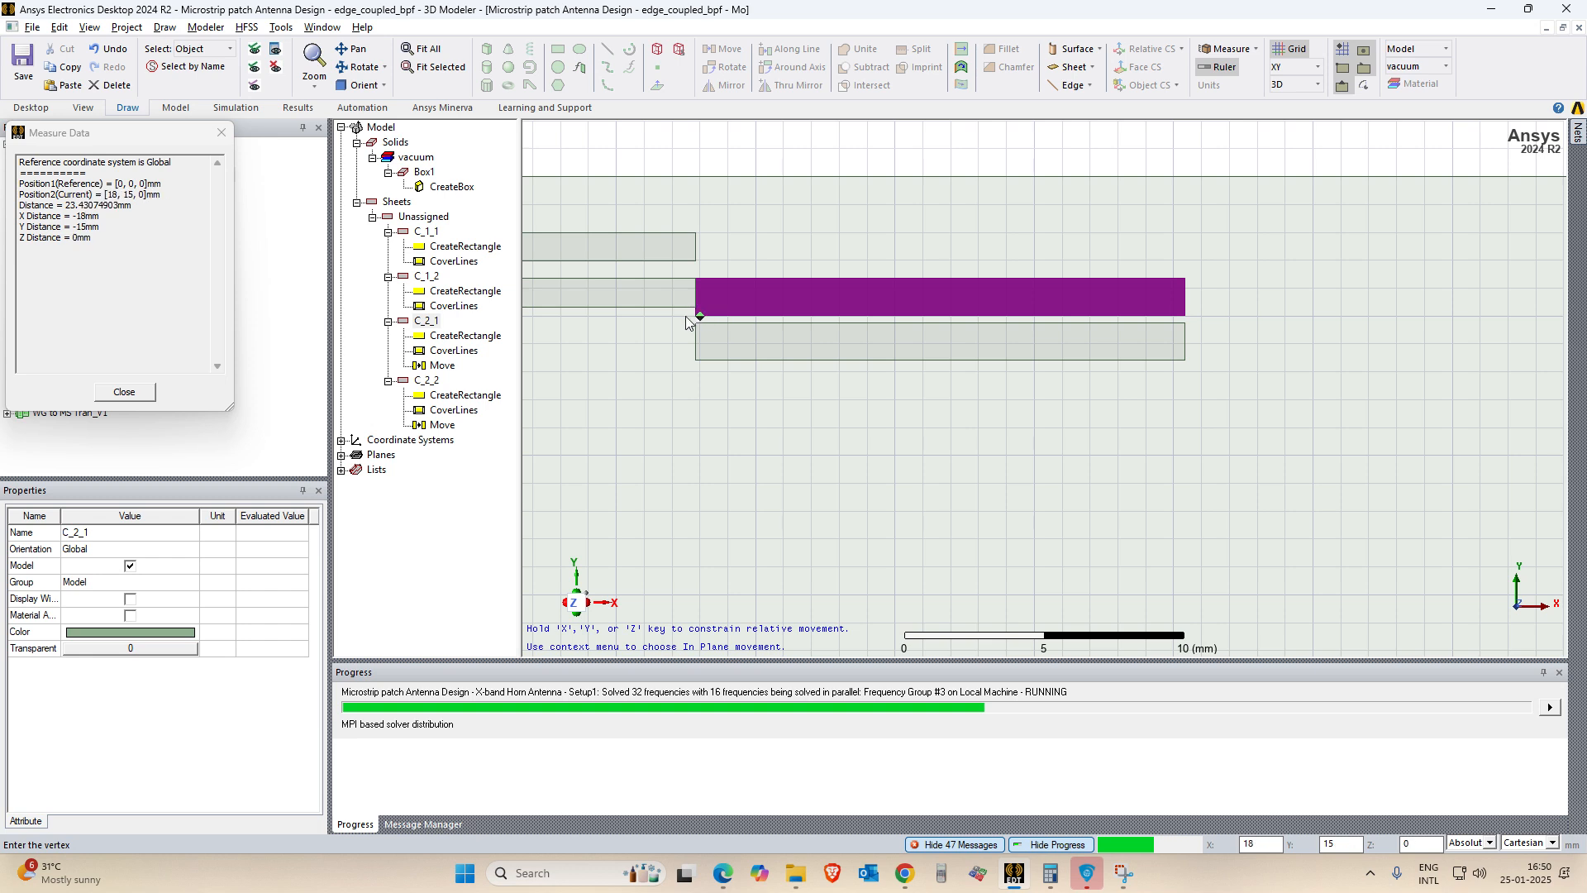
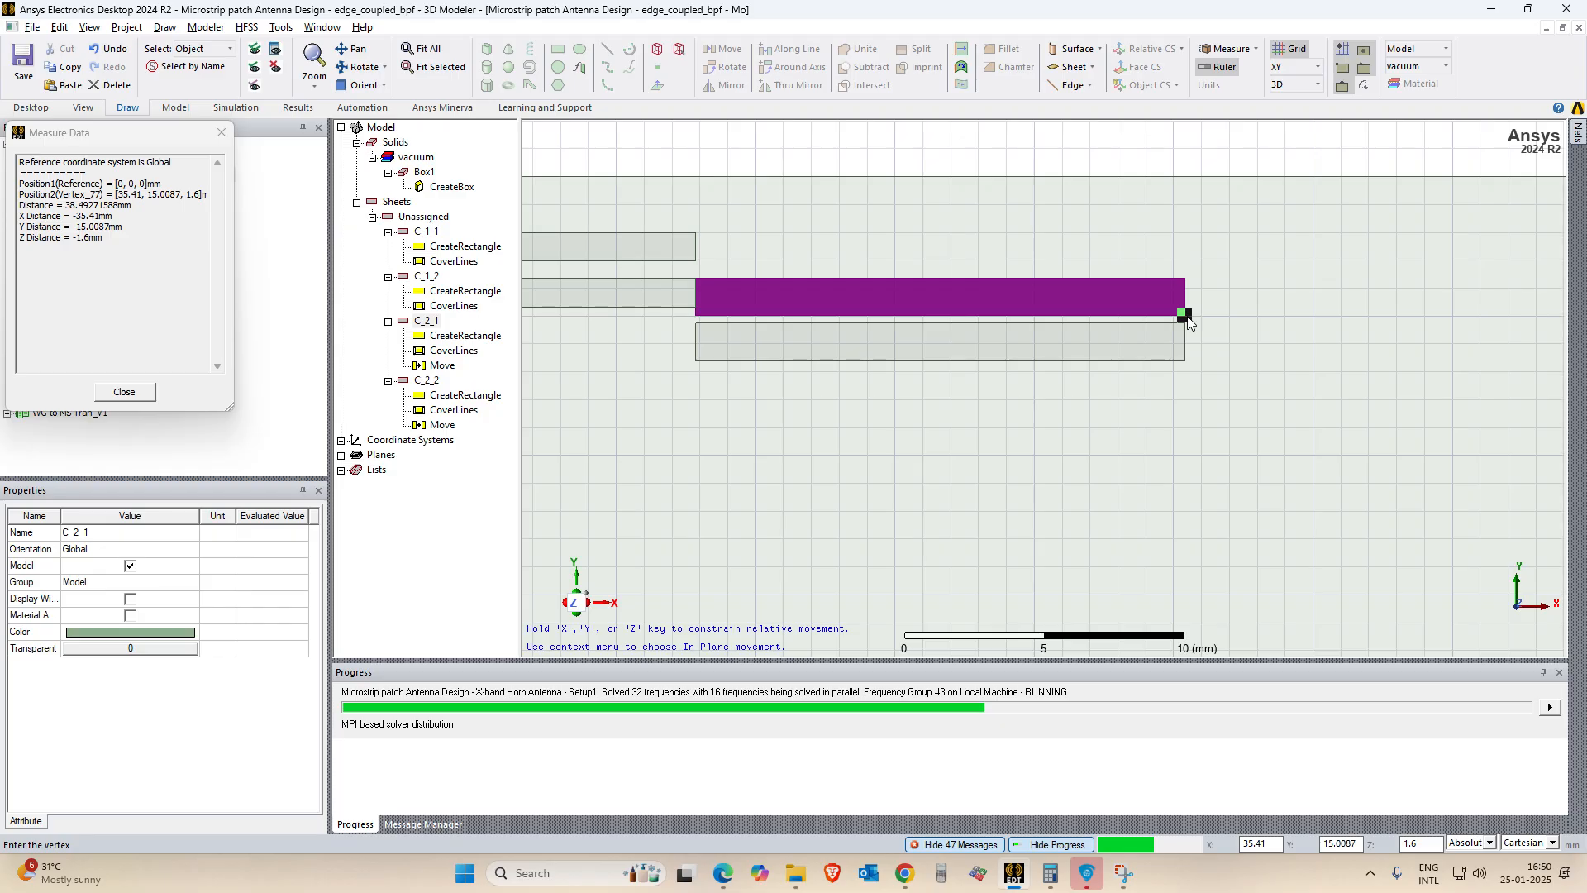
pyautogui.press('Escape')
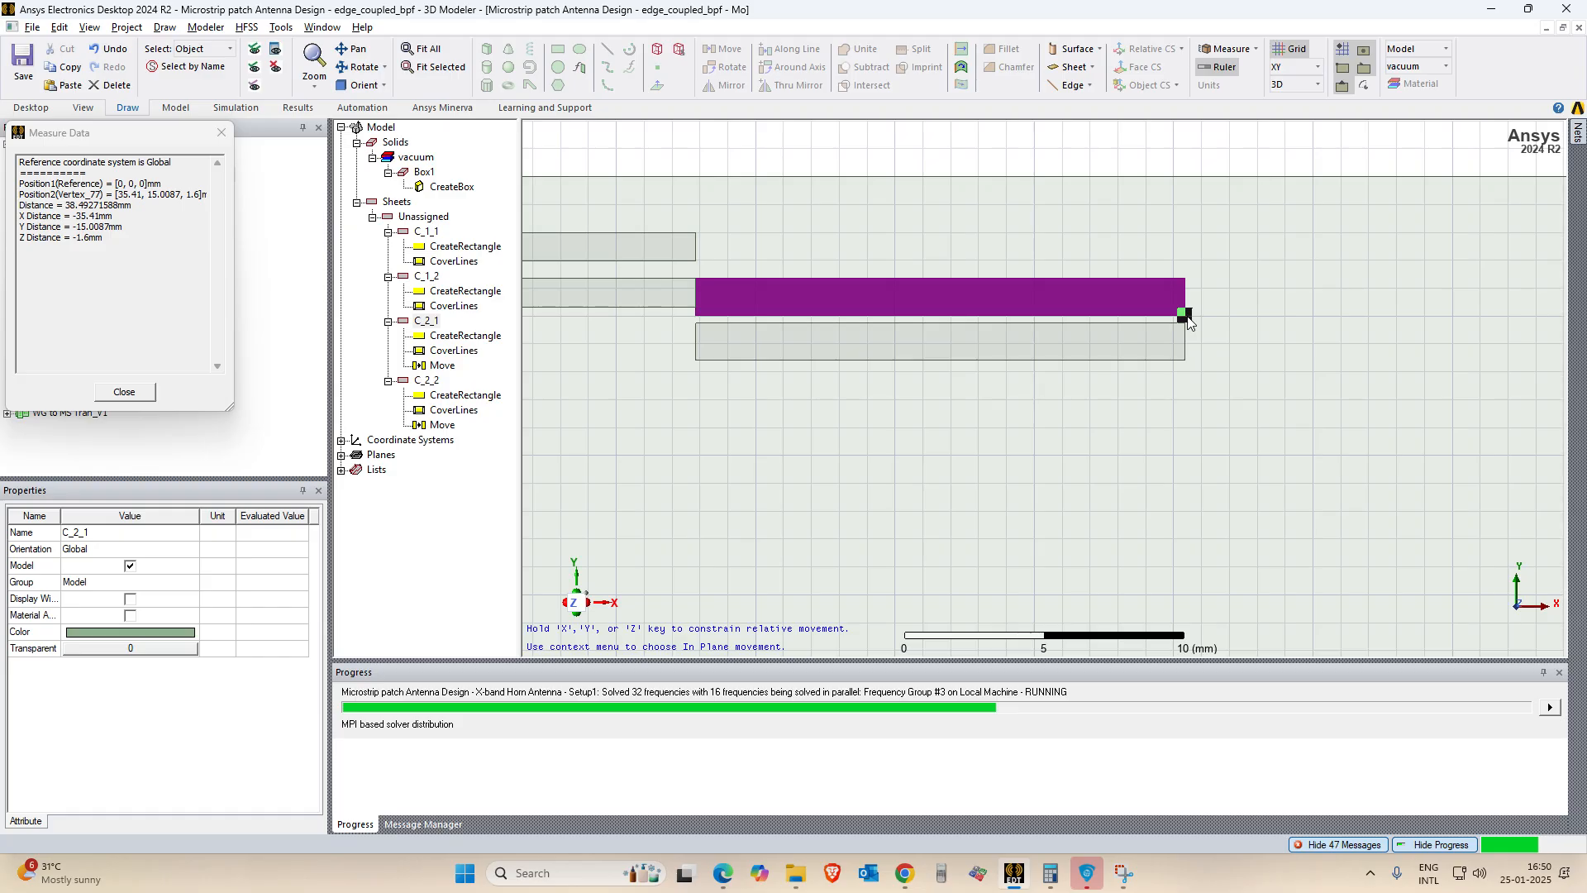
# Set the C_2_2 rectangle's position to 0mm, 15.0087-1.762mm, h, checking the section 2 spacing in the PDF's Table 1.
pyautogui.doubleClick(447, 395)
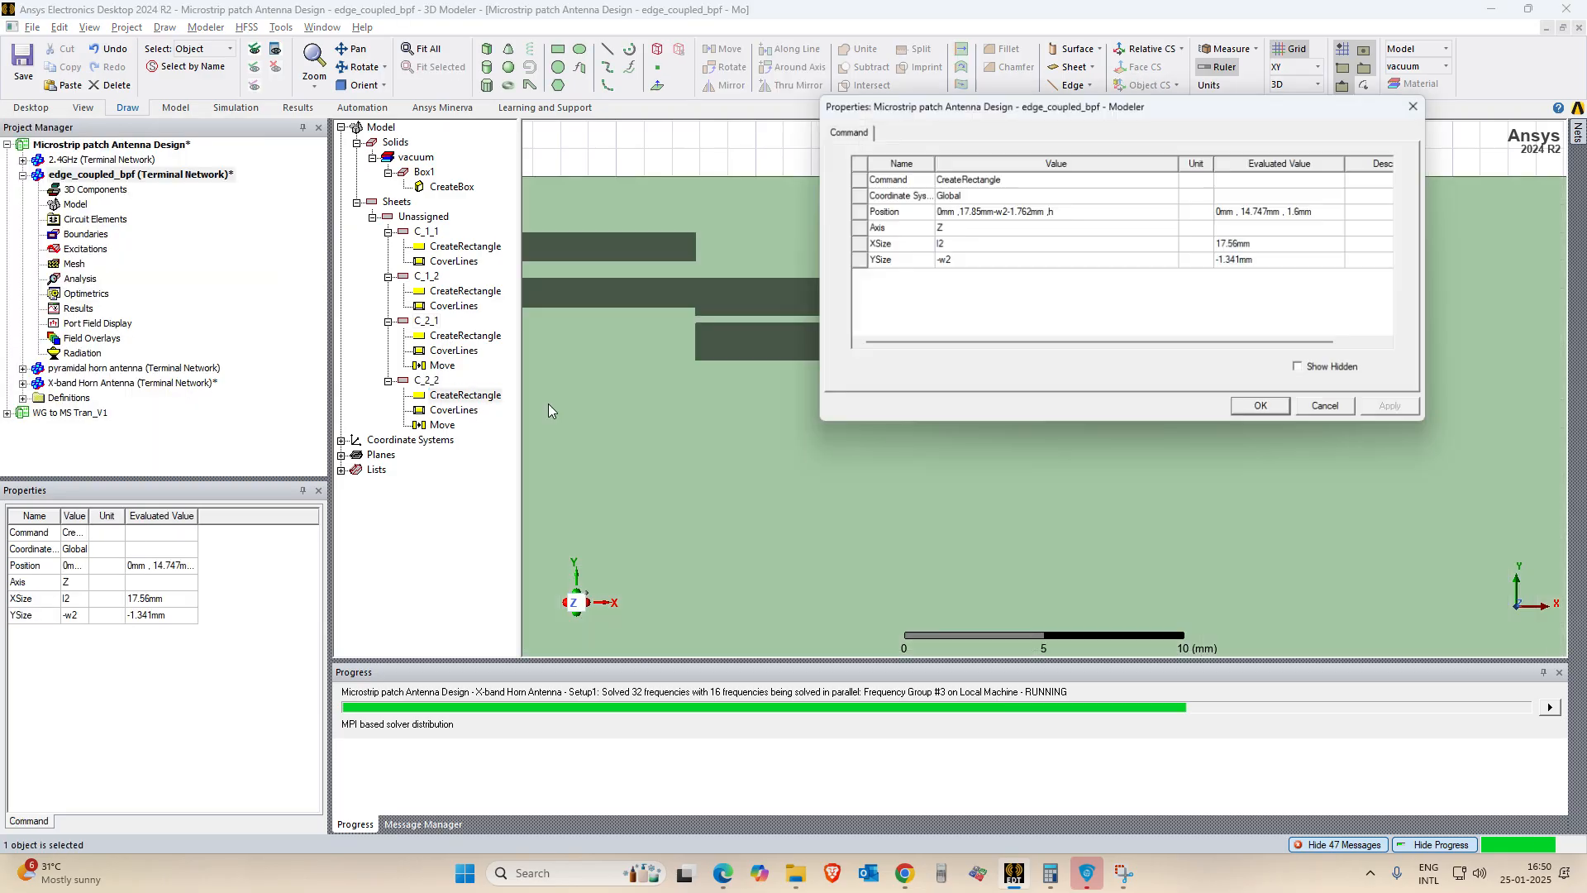
pyautogui.click(987, 211)
pyautogui.click(985, 211)
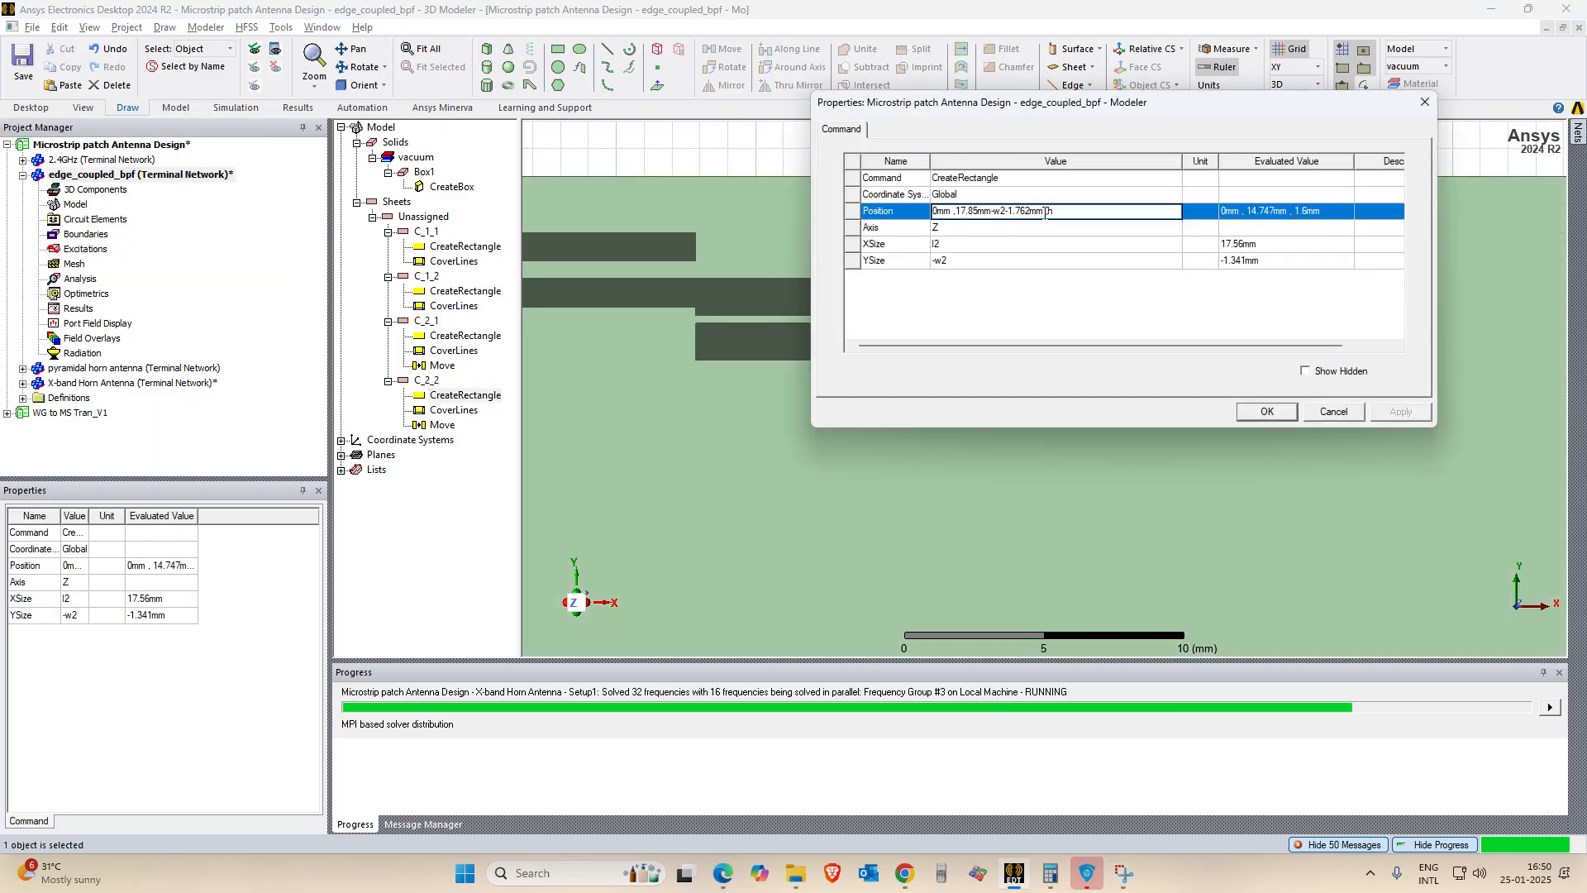
pyautogui.moveTo(1045, 212); pyautogui.dragTo(967, 205)
pyautogui.write('15.0087-')
pyautogui.hotkey('alt', 'Tab')
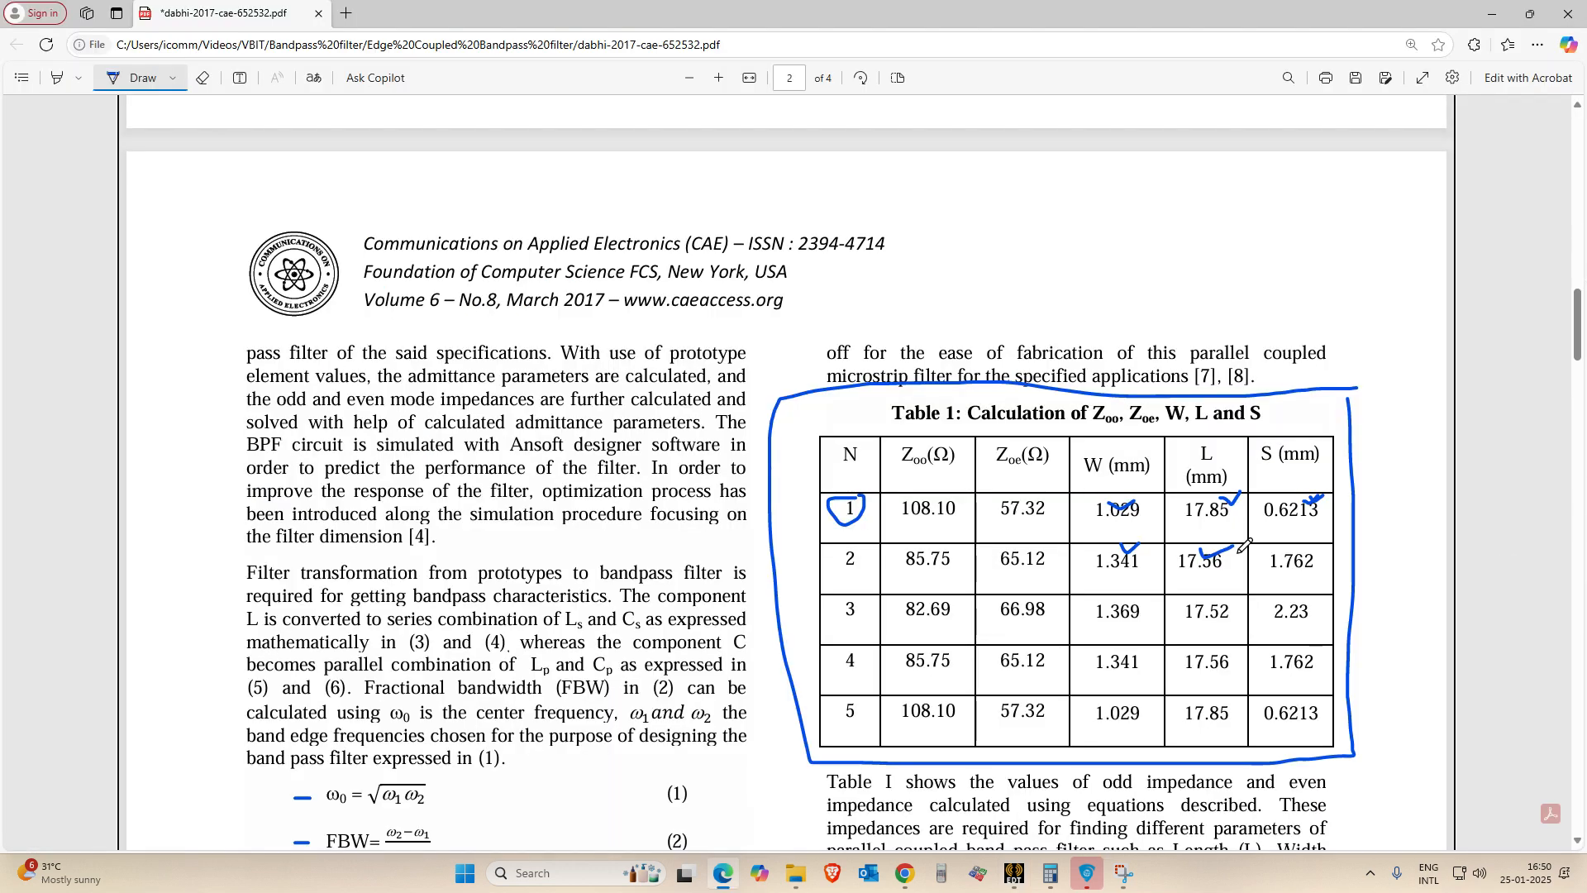
pyautogui.hotkey('alt', 'Tab')
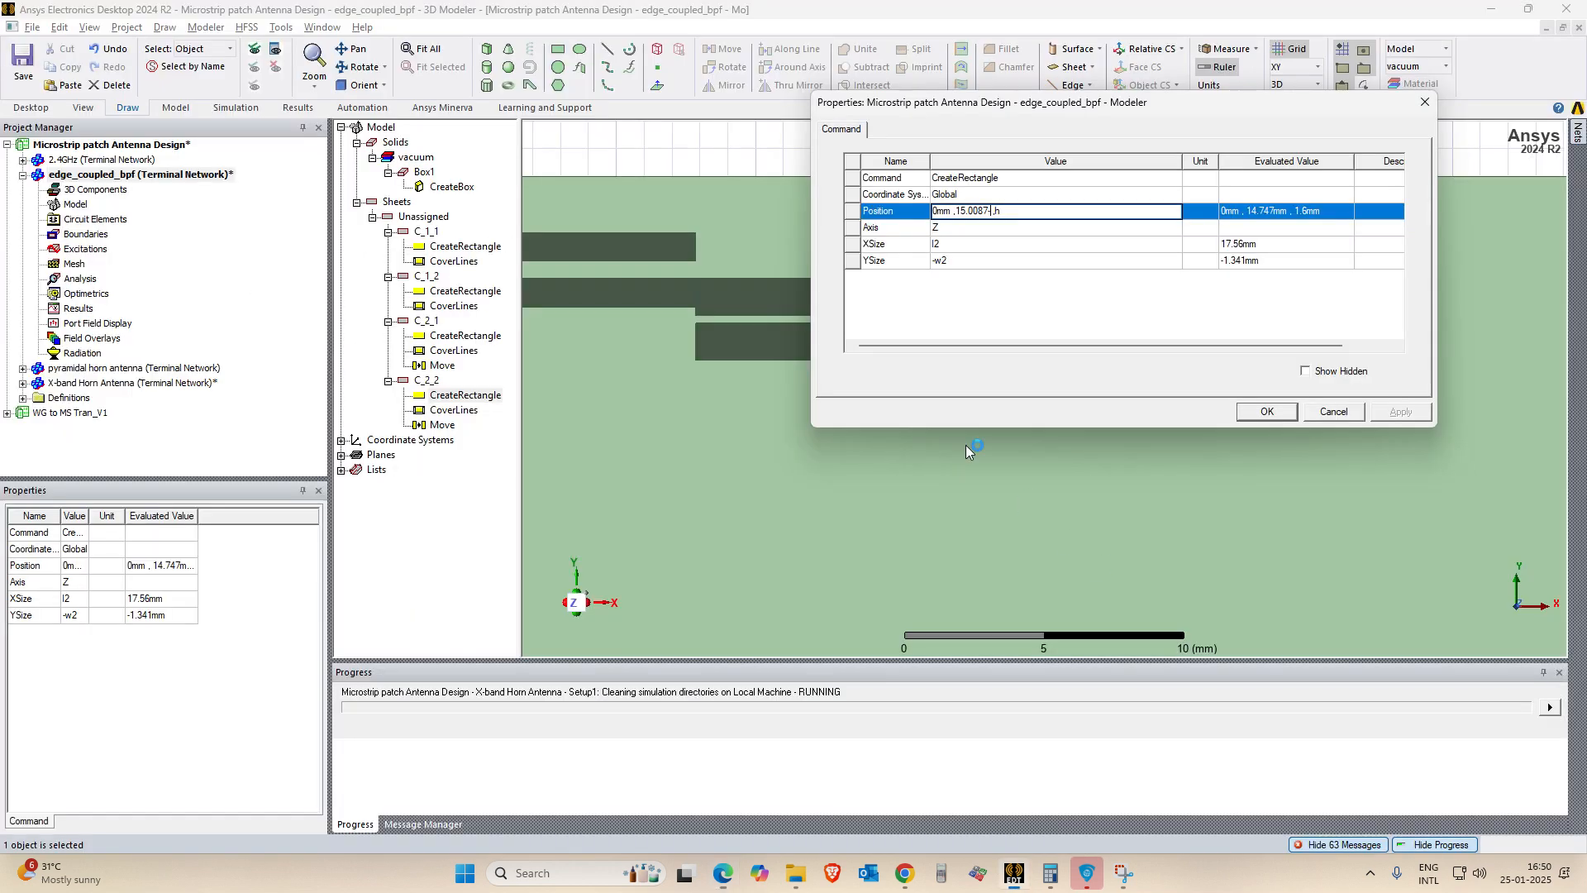
pyautogui.write('1.')
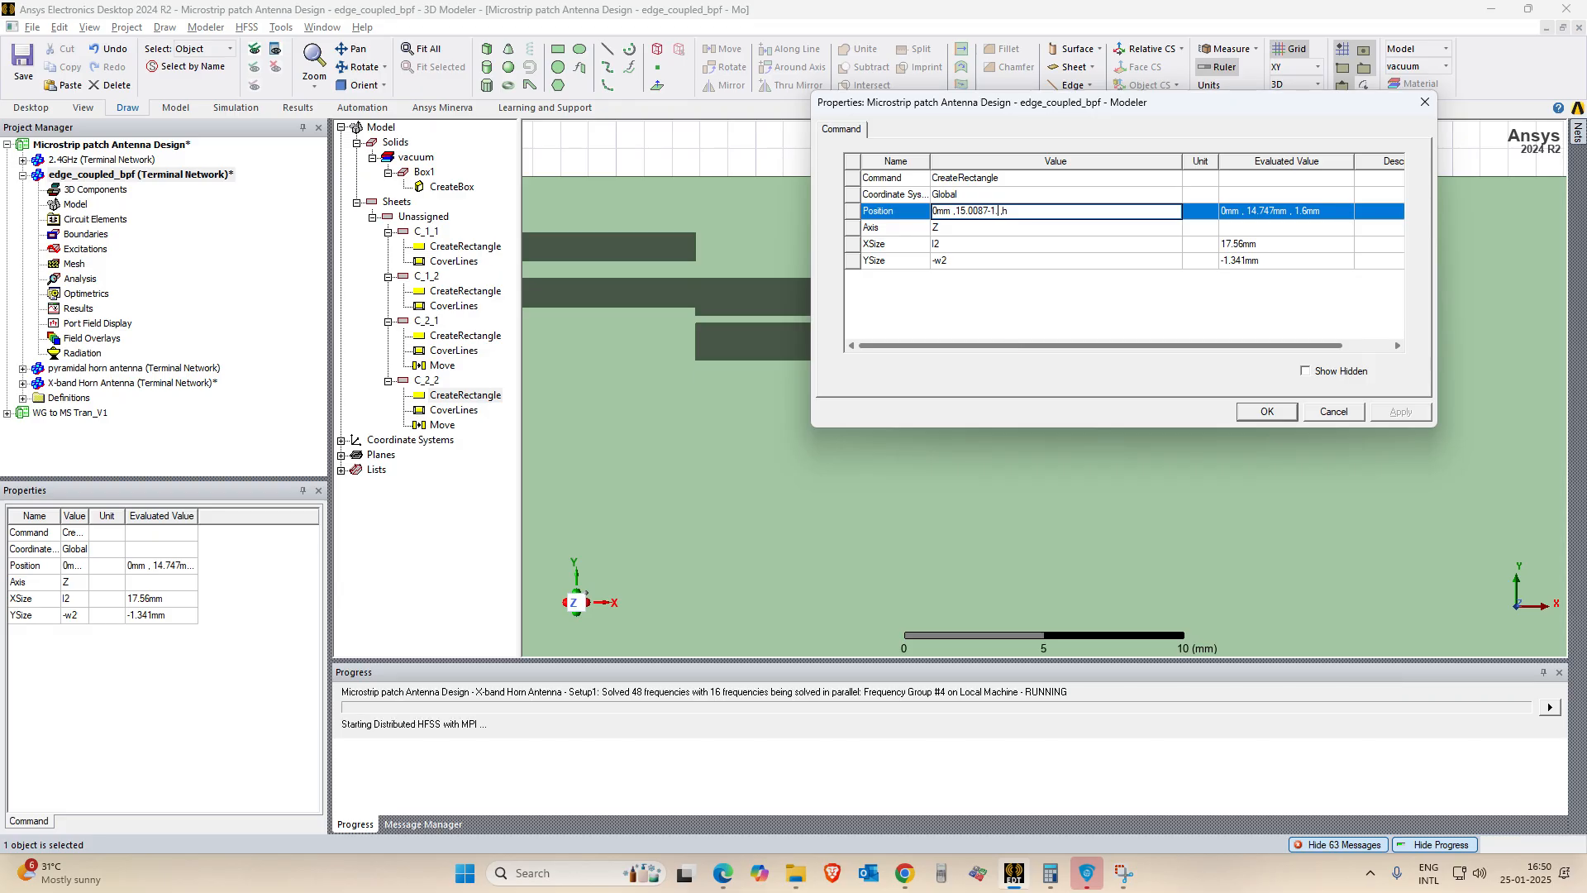
pyautogui.write('762mm')
pyautogui.press('Return')
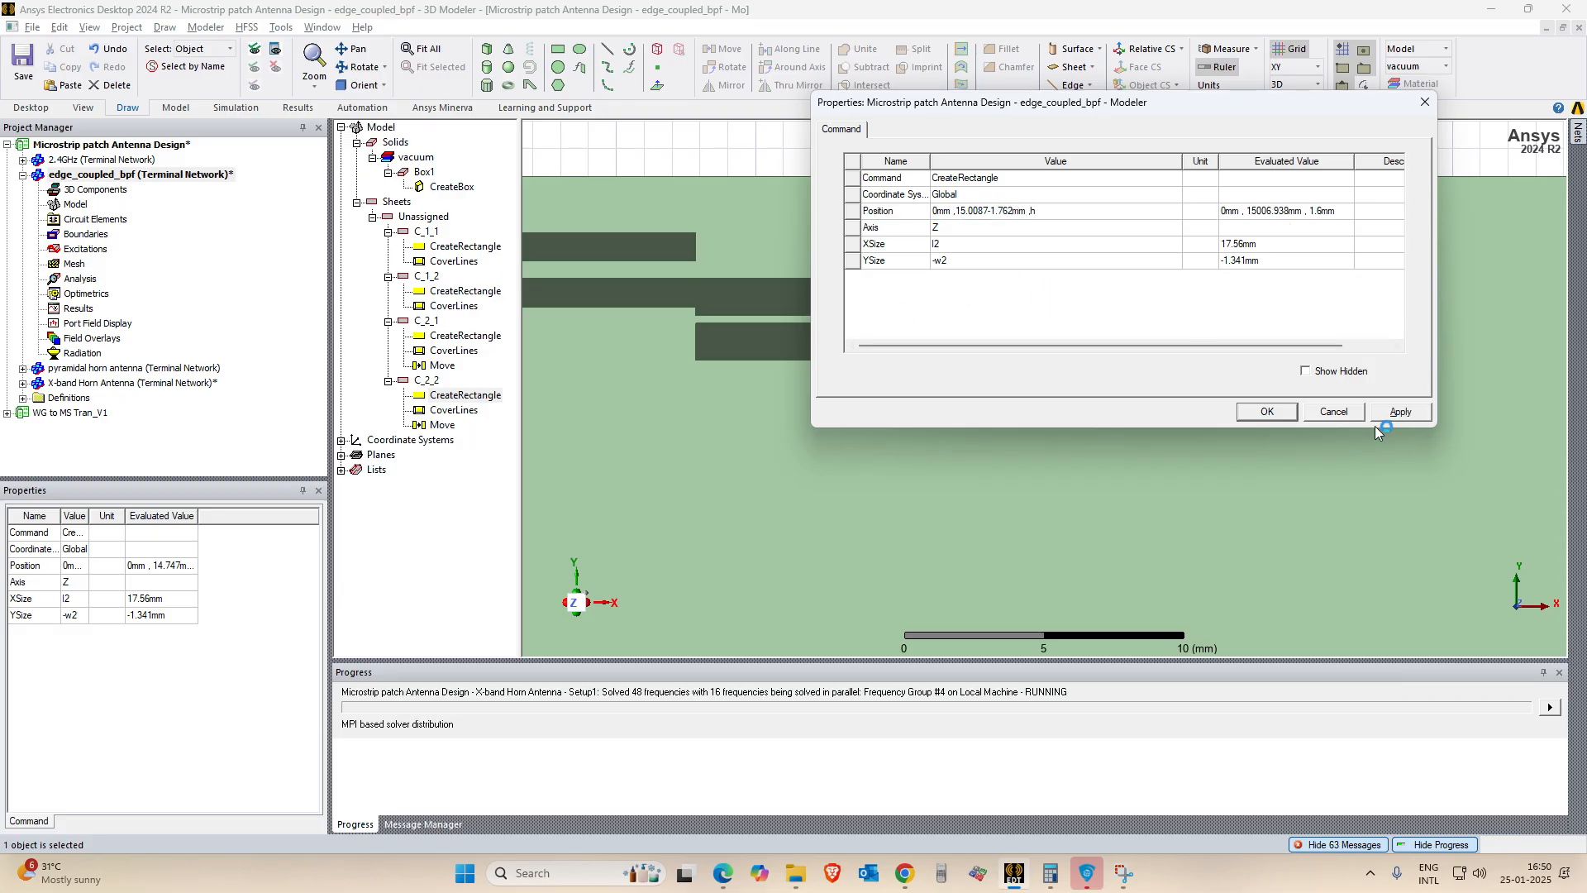
pyautogui.click(1419, 418)
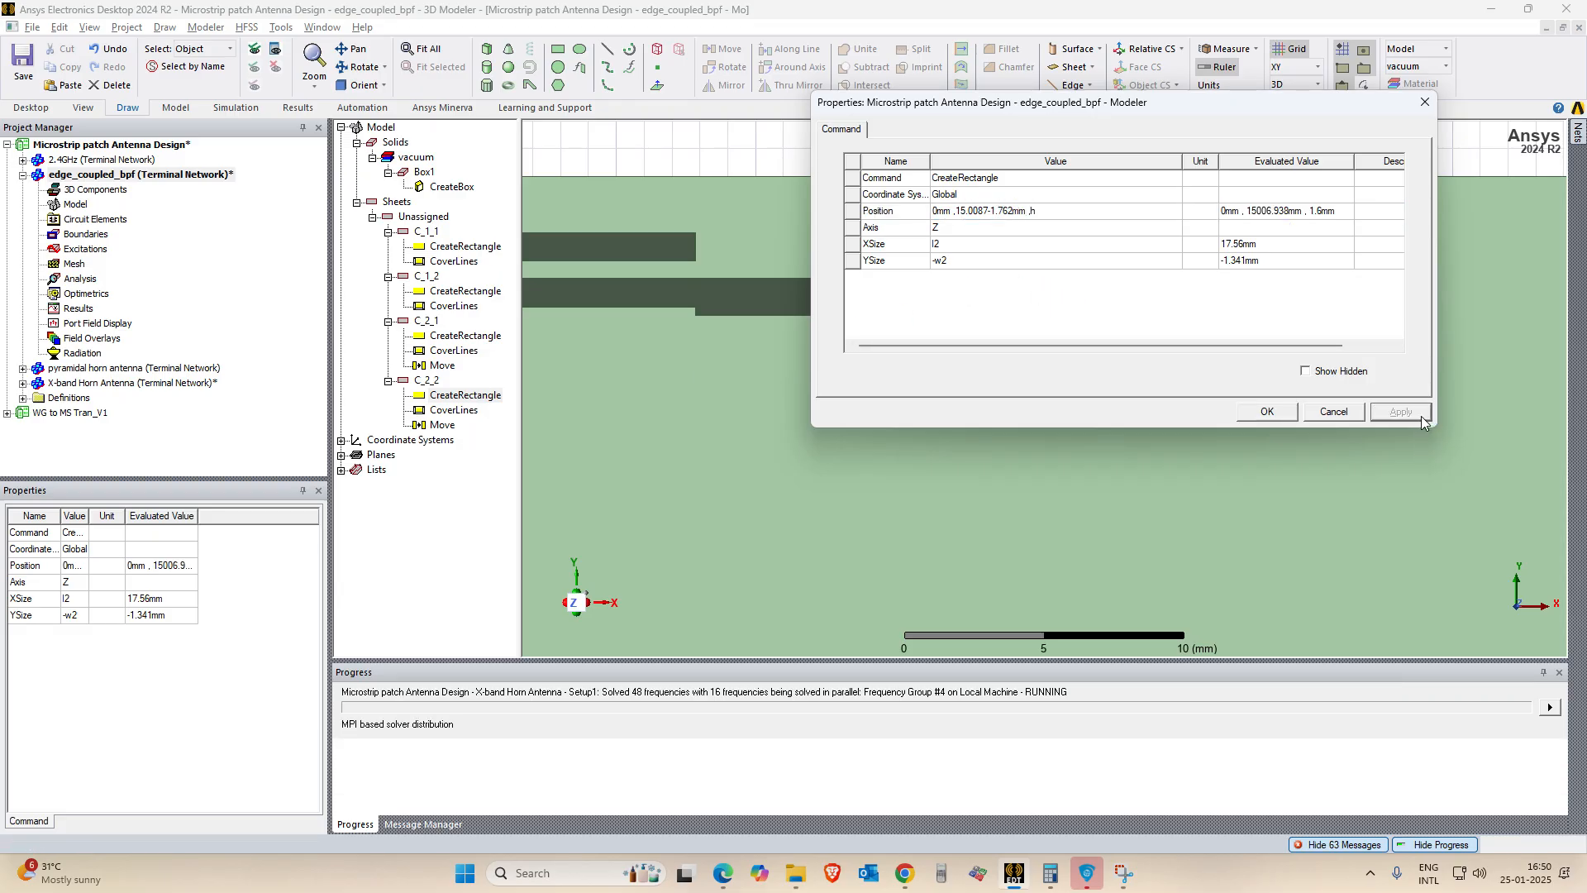
pyautogui.click(1266, 411)
# Add the missing mm unit in C_2_2's rectangle position, making it 0mm, 15.0087mm-1.762mm, h.
pyautogui.click(747, 311)
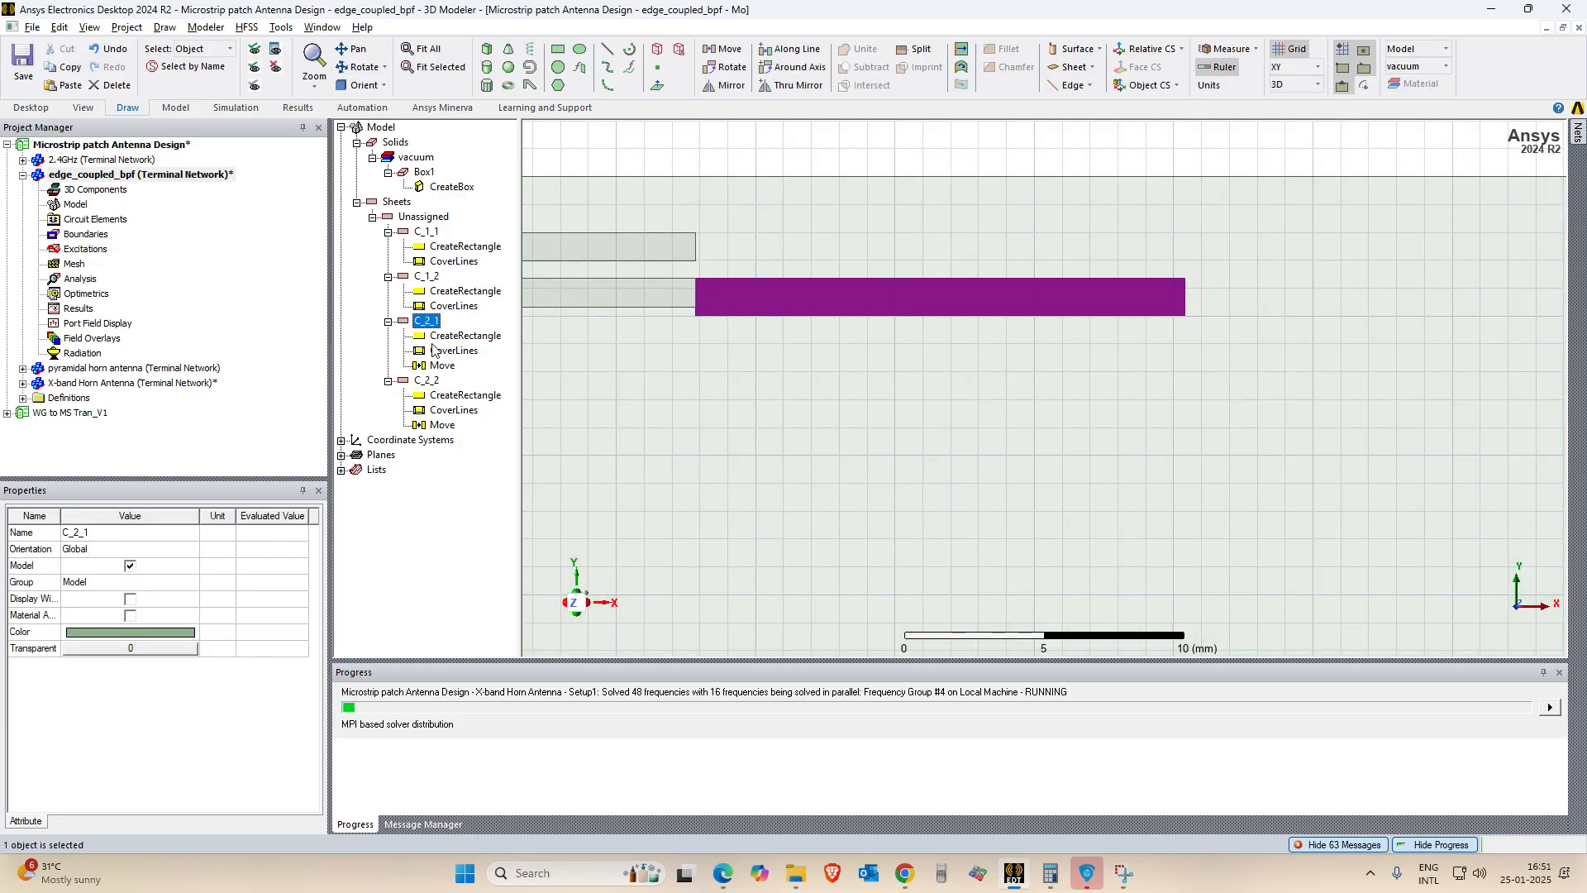
pyautogui.click(427, 381)
pyautogui.doubleClick(455, 395)
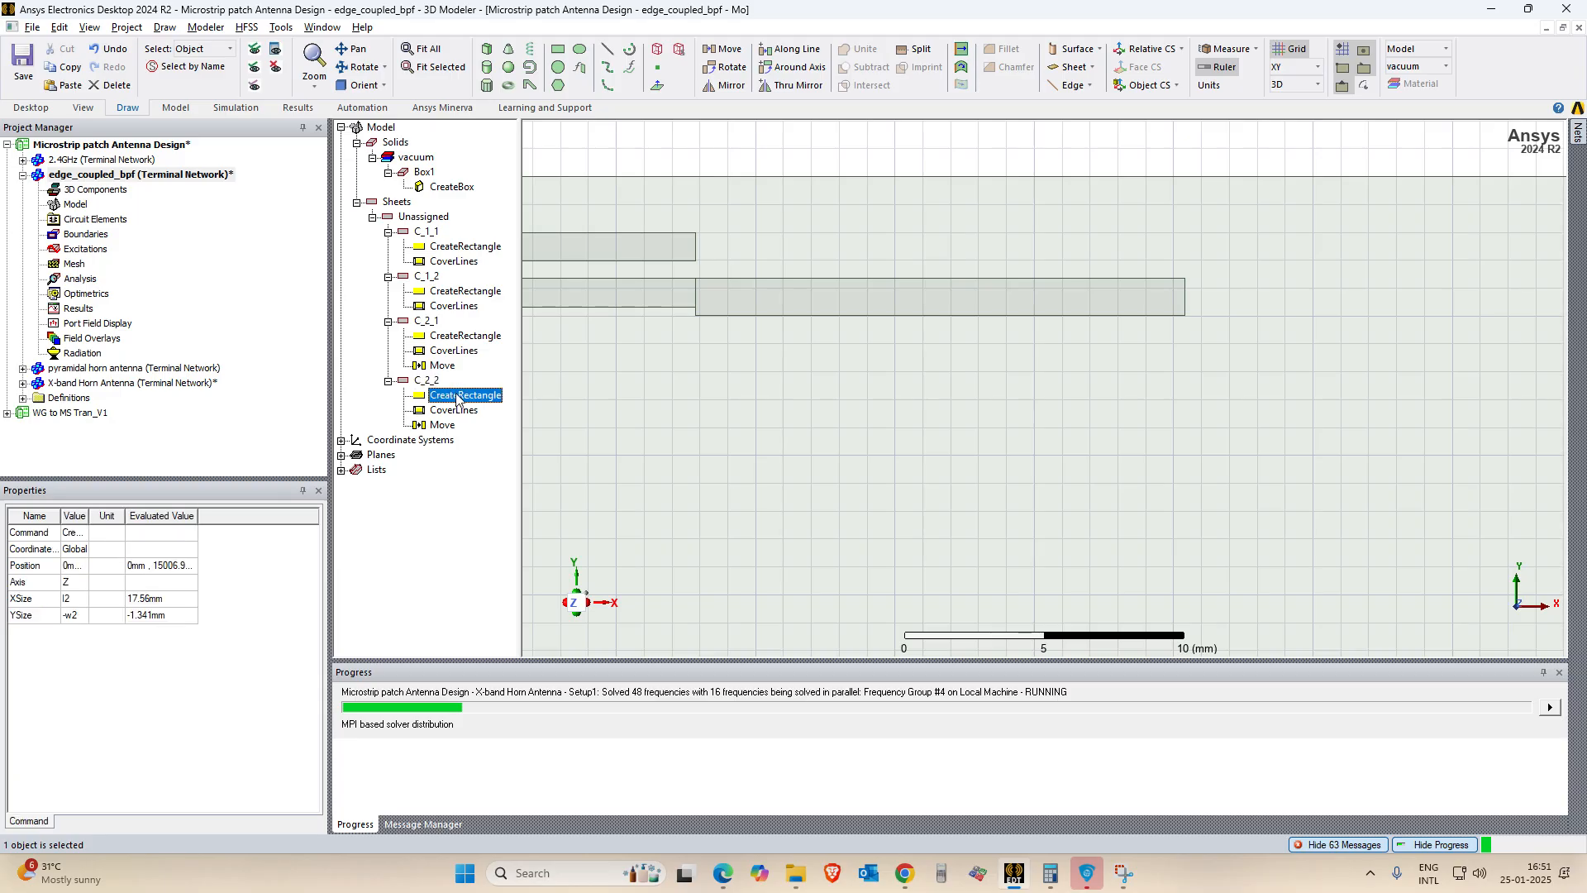
pyautogui.click(991, 211)
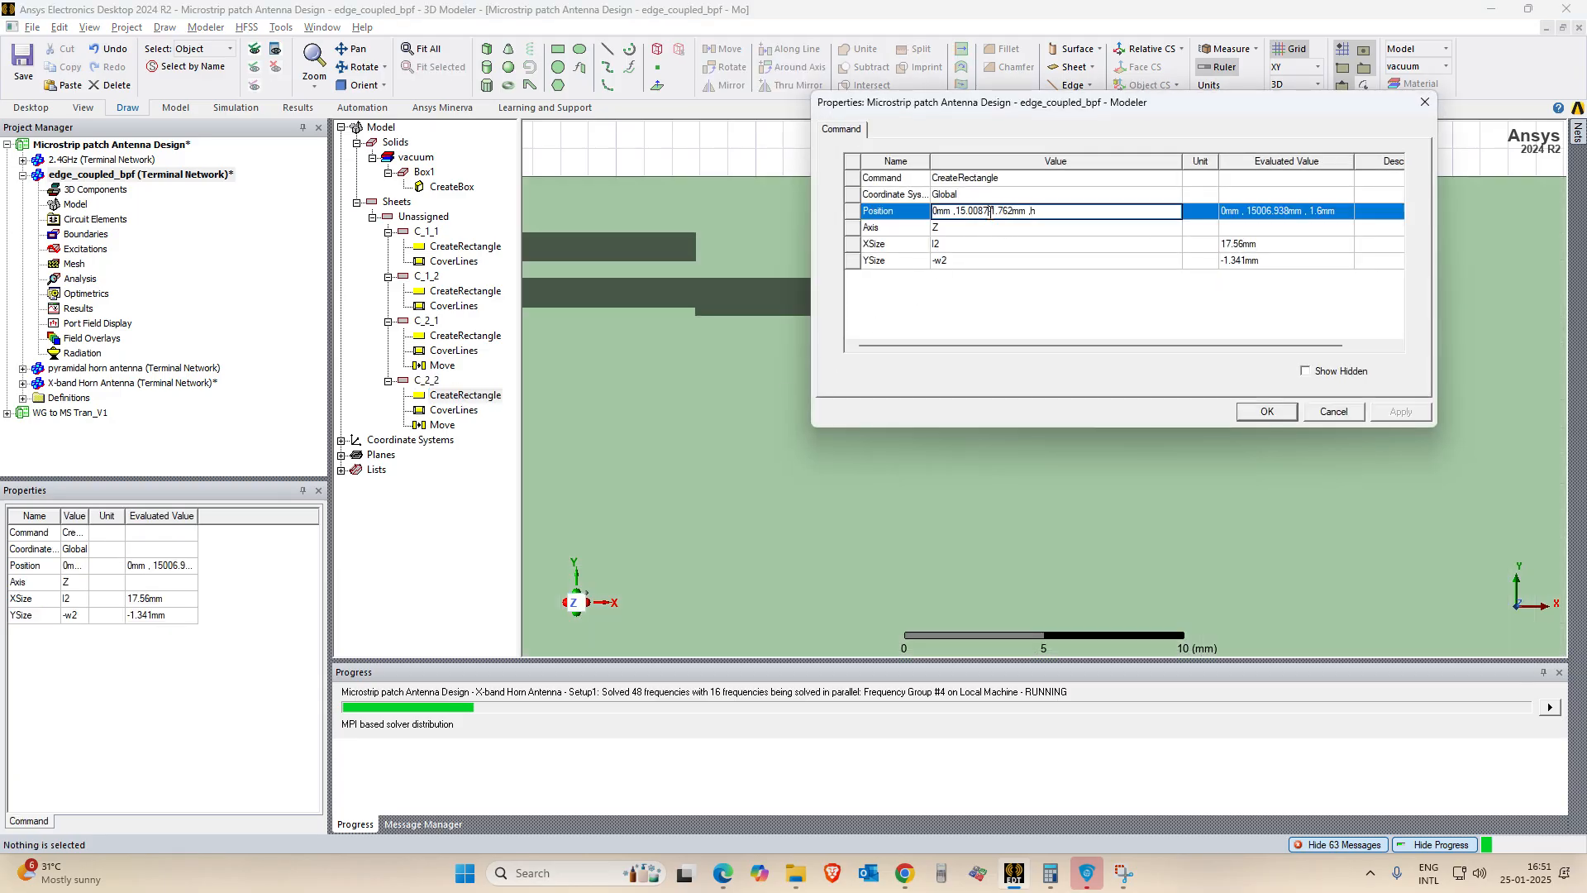
pyautogui.write('mm')
pyautogui.click(959, 325)
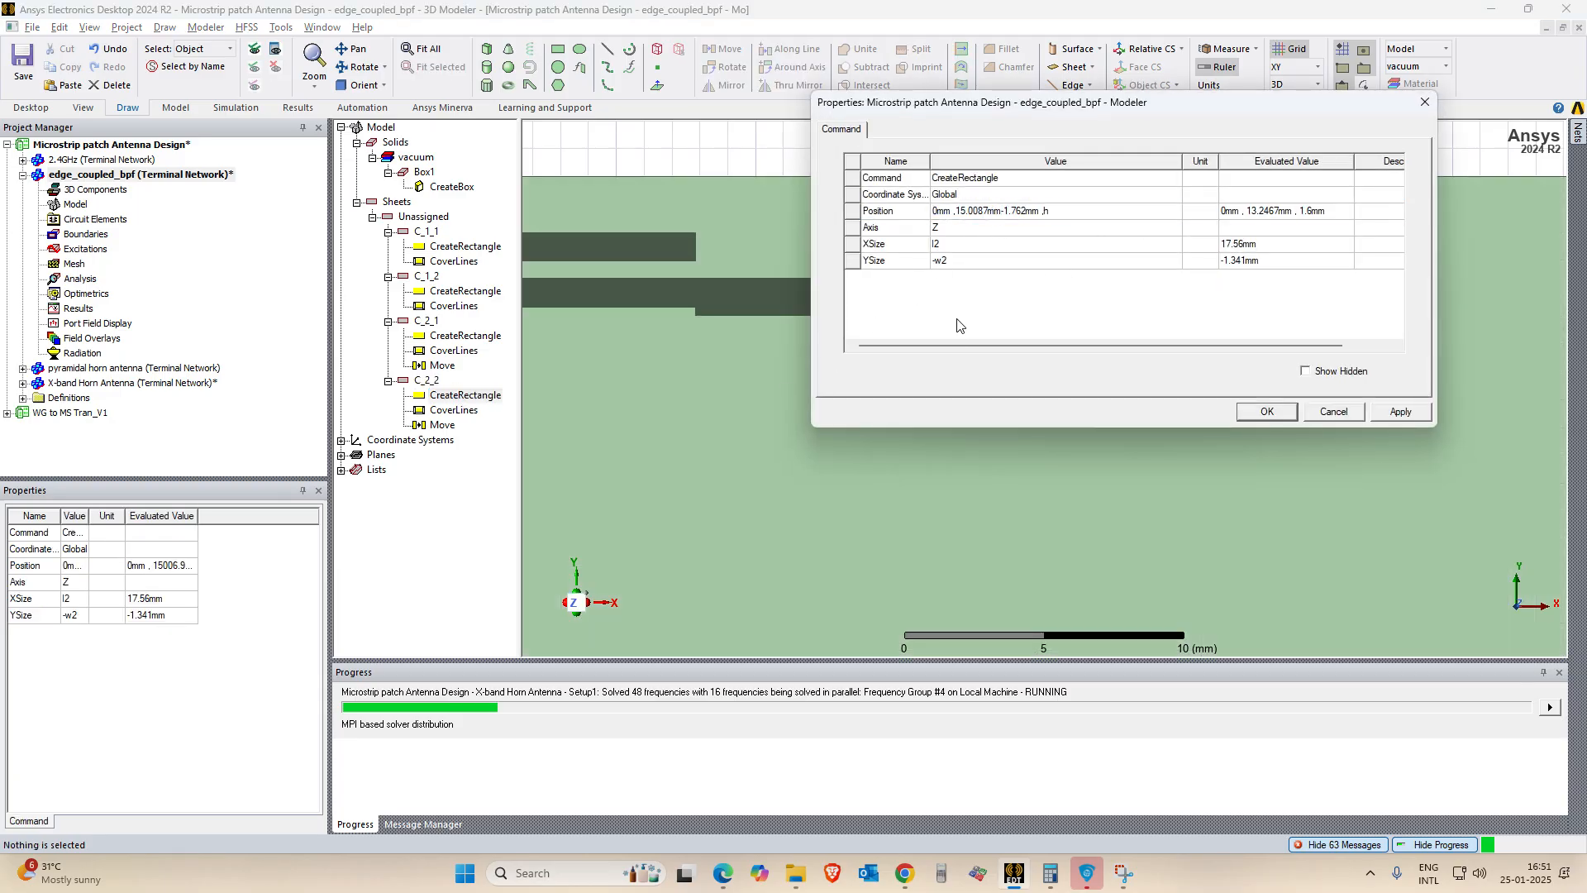
pyautogui.click(1397, 413)
pyautogui.click(1266, 411)
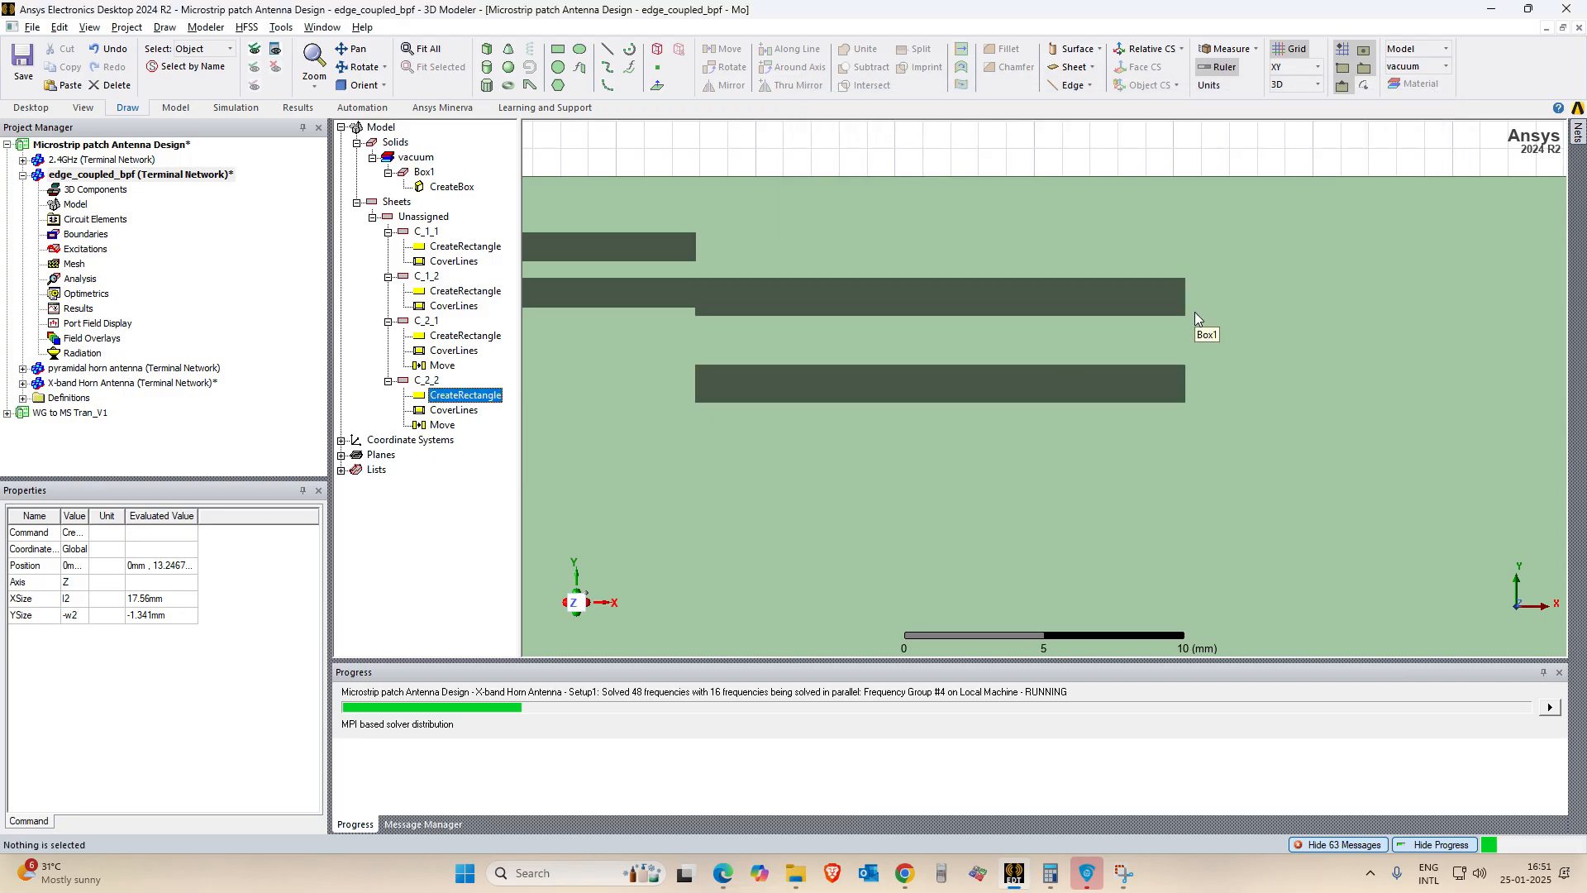
# Measure the gap between C_2_1's lower far-end corner and C_2_2's upper far-end corner.
pyautogui.hotkey('ctrl', 'm')
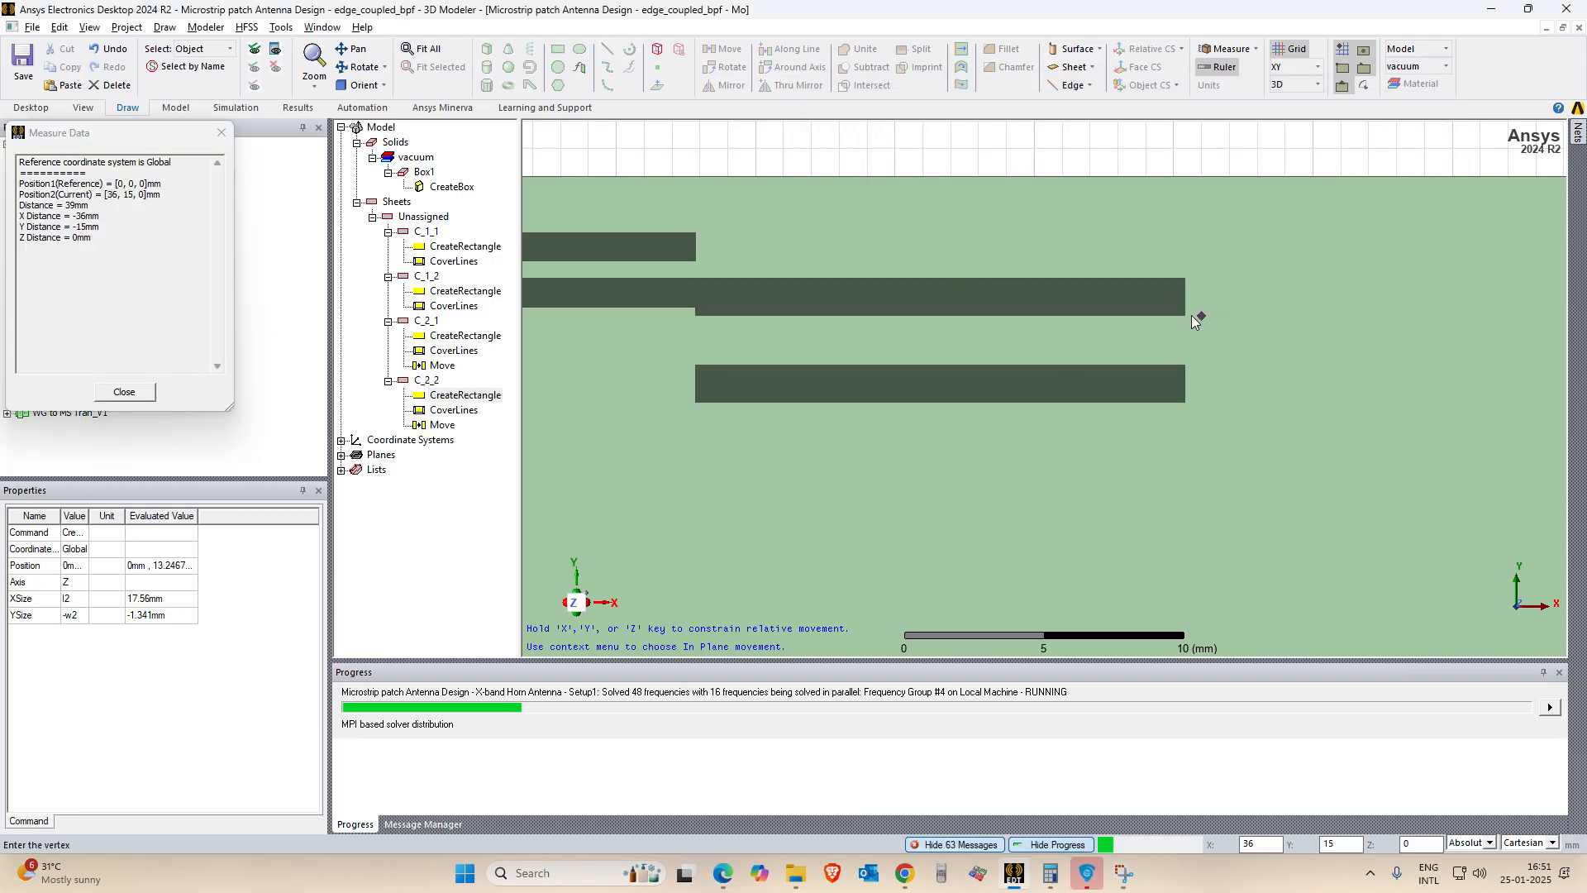
pyautogui.click(1184, 315)
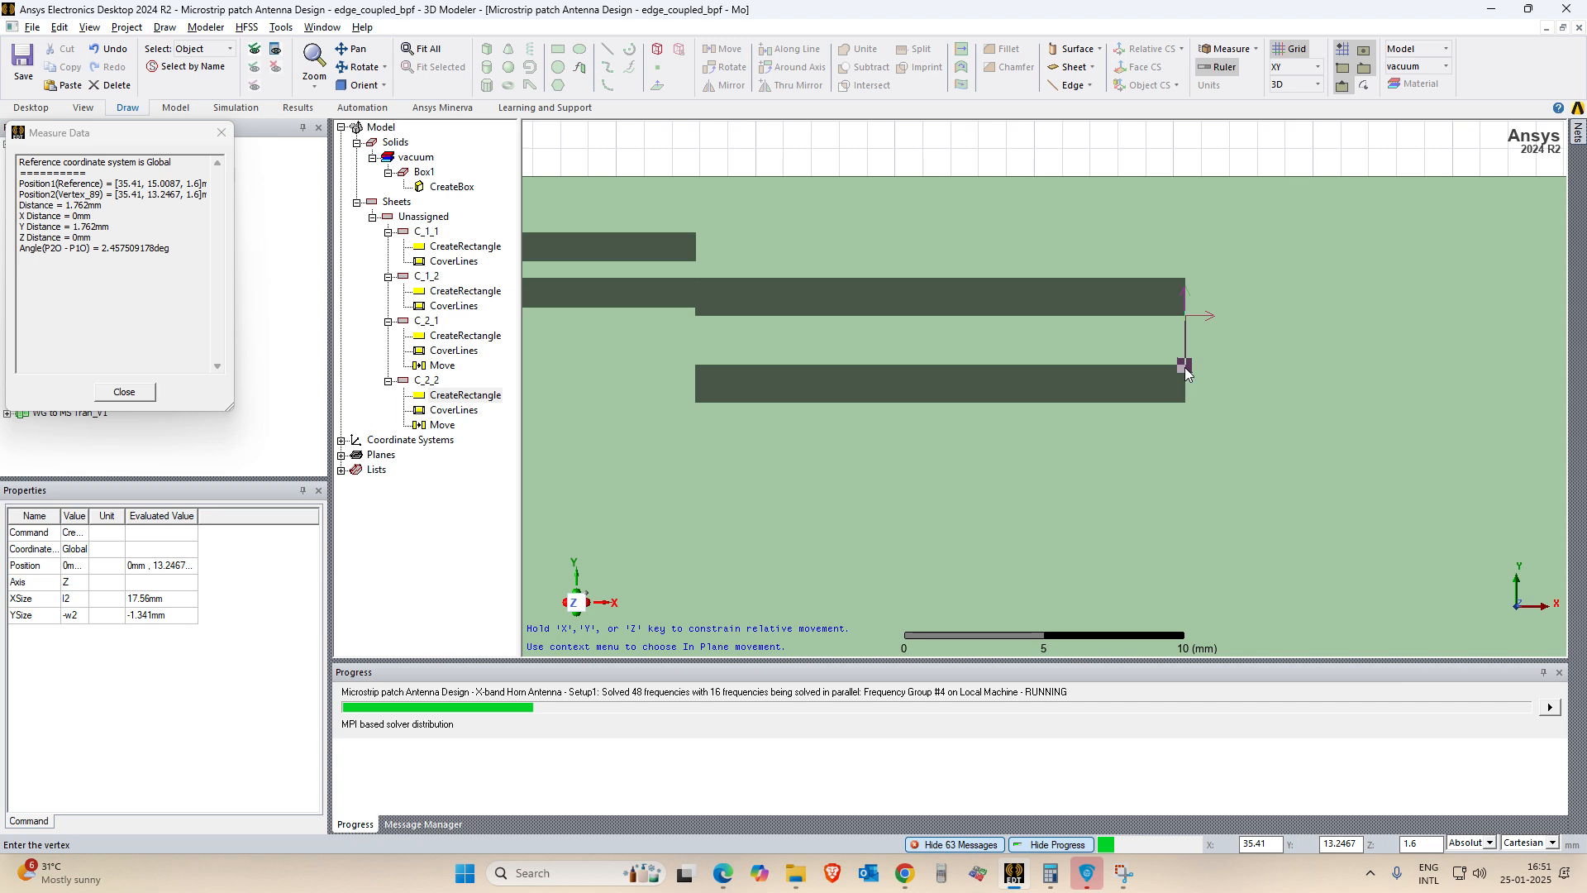
pyautogui.press('Escape')
pyautogui.scroll(-2, 1139, 384)
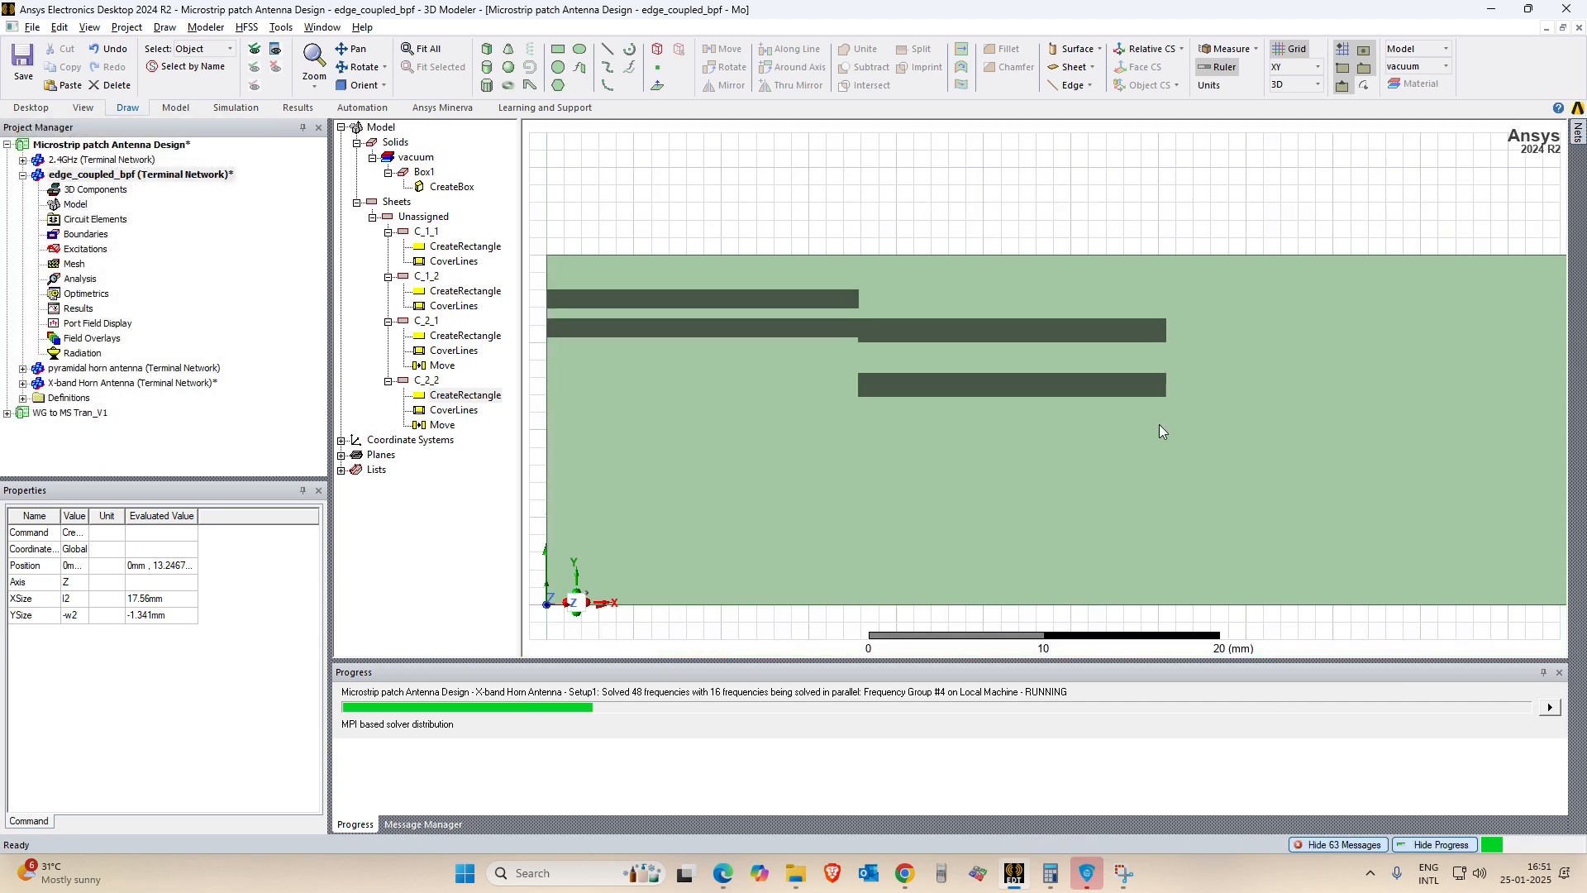
pyautogui.scroll(-2, 1158, 424)
# Select C_2_2 and review the position and size parameters of its rectangle.
pyautogui.click(827, 396)
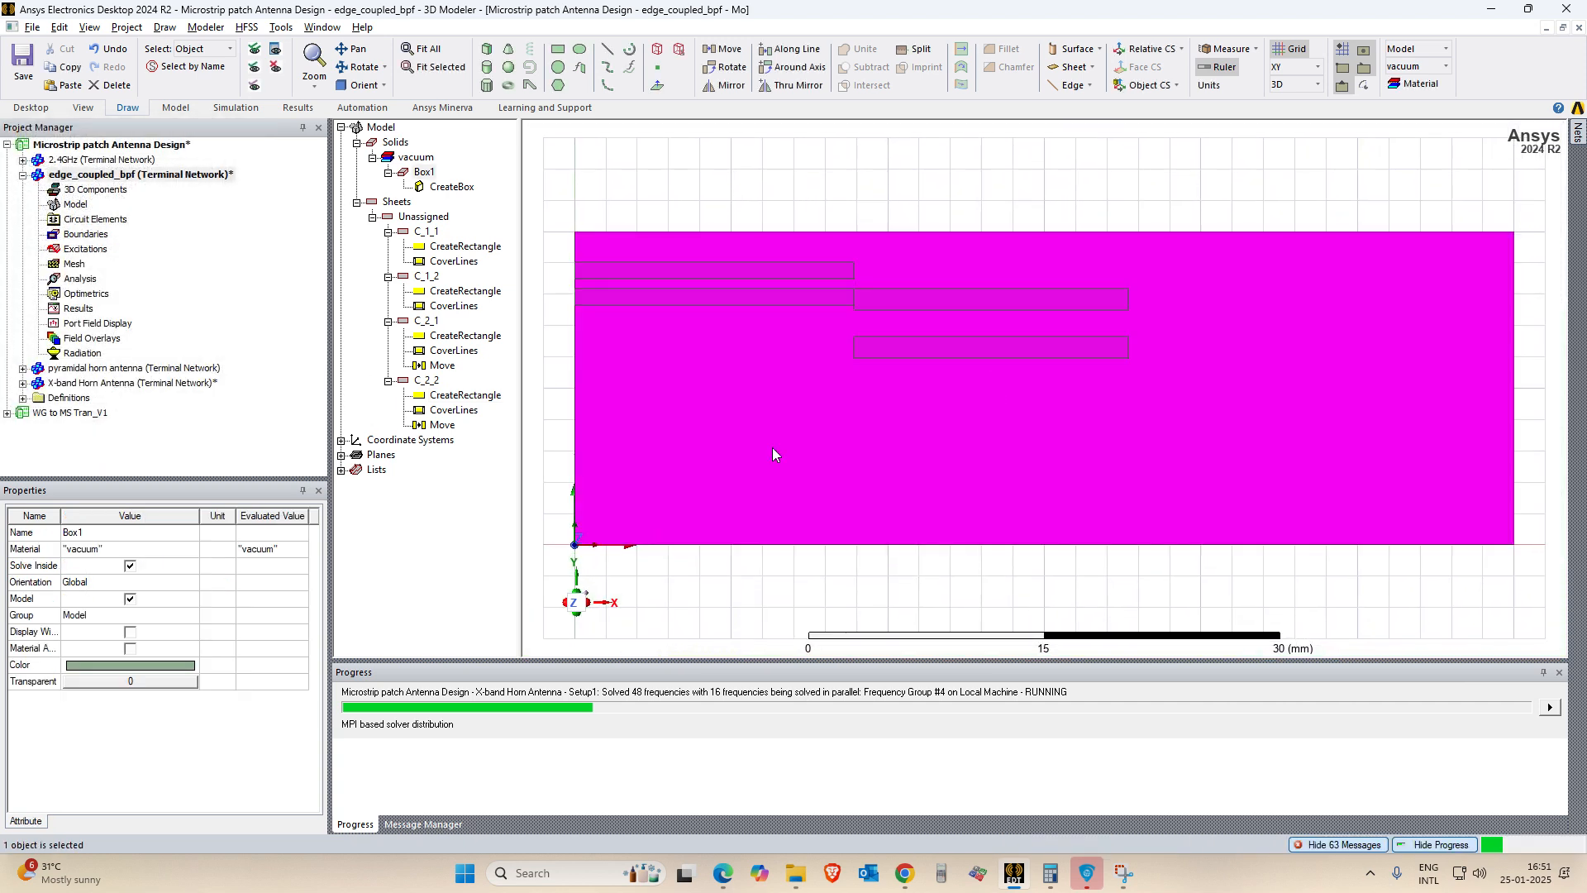
pyautogui.click(1015, 151)
pyautogui.click(961, 351)
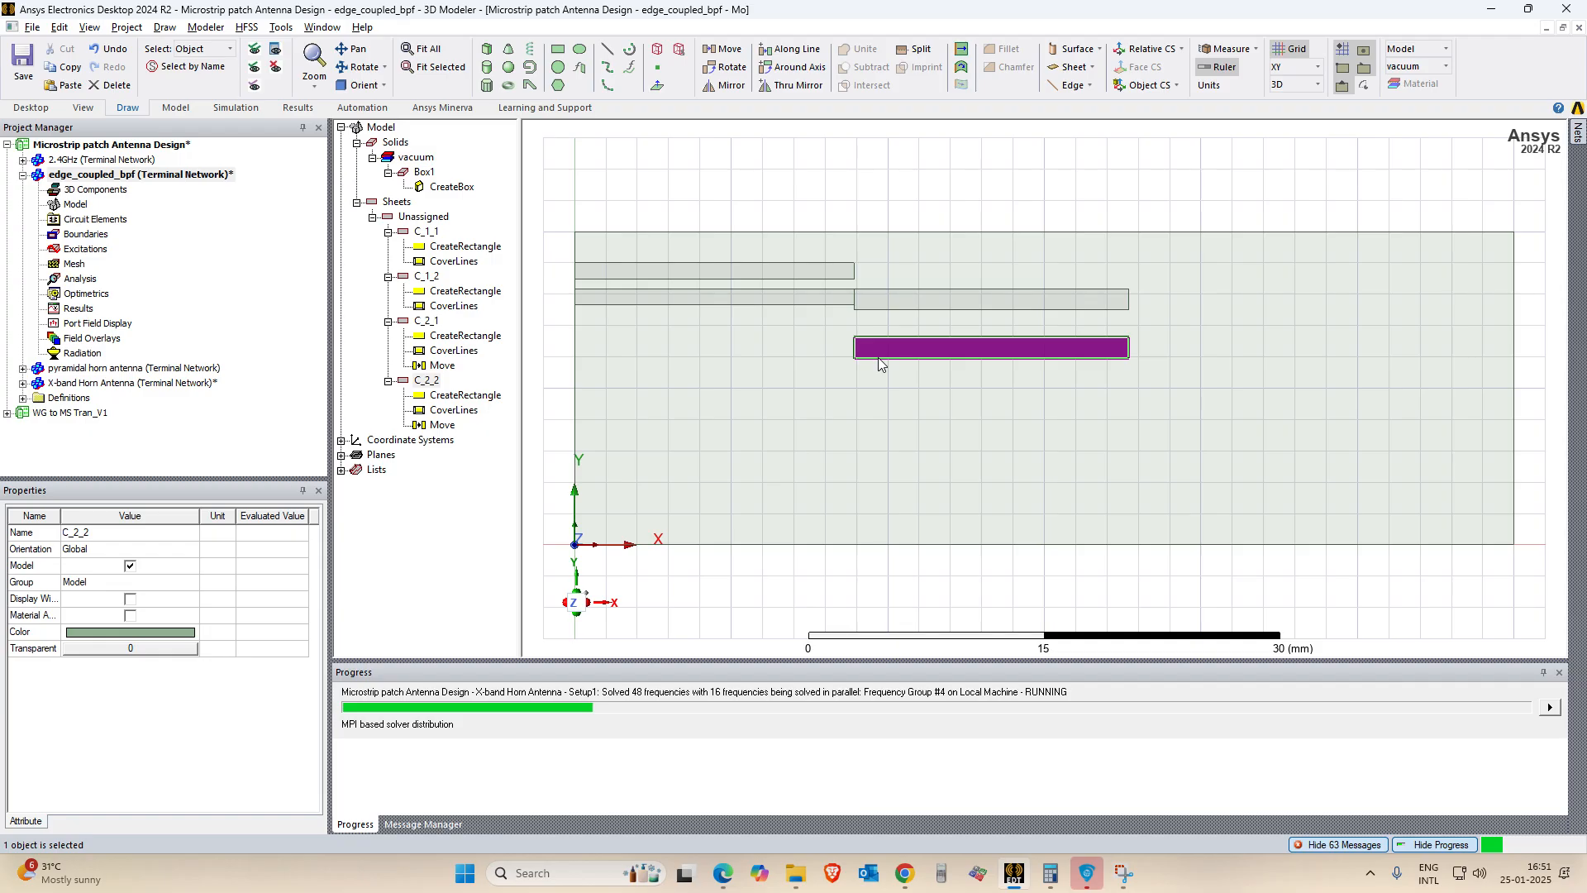
pyautogui.click(480, 401)
pyautogui.doubleClick(479, 401)
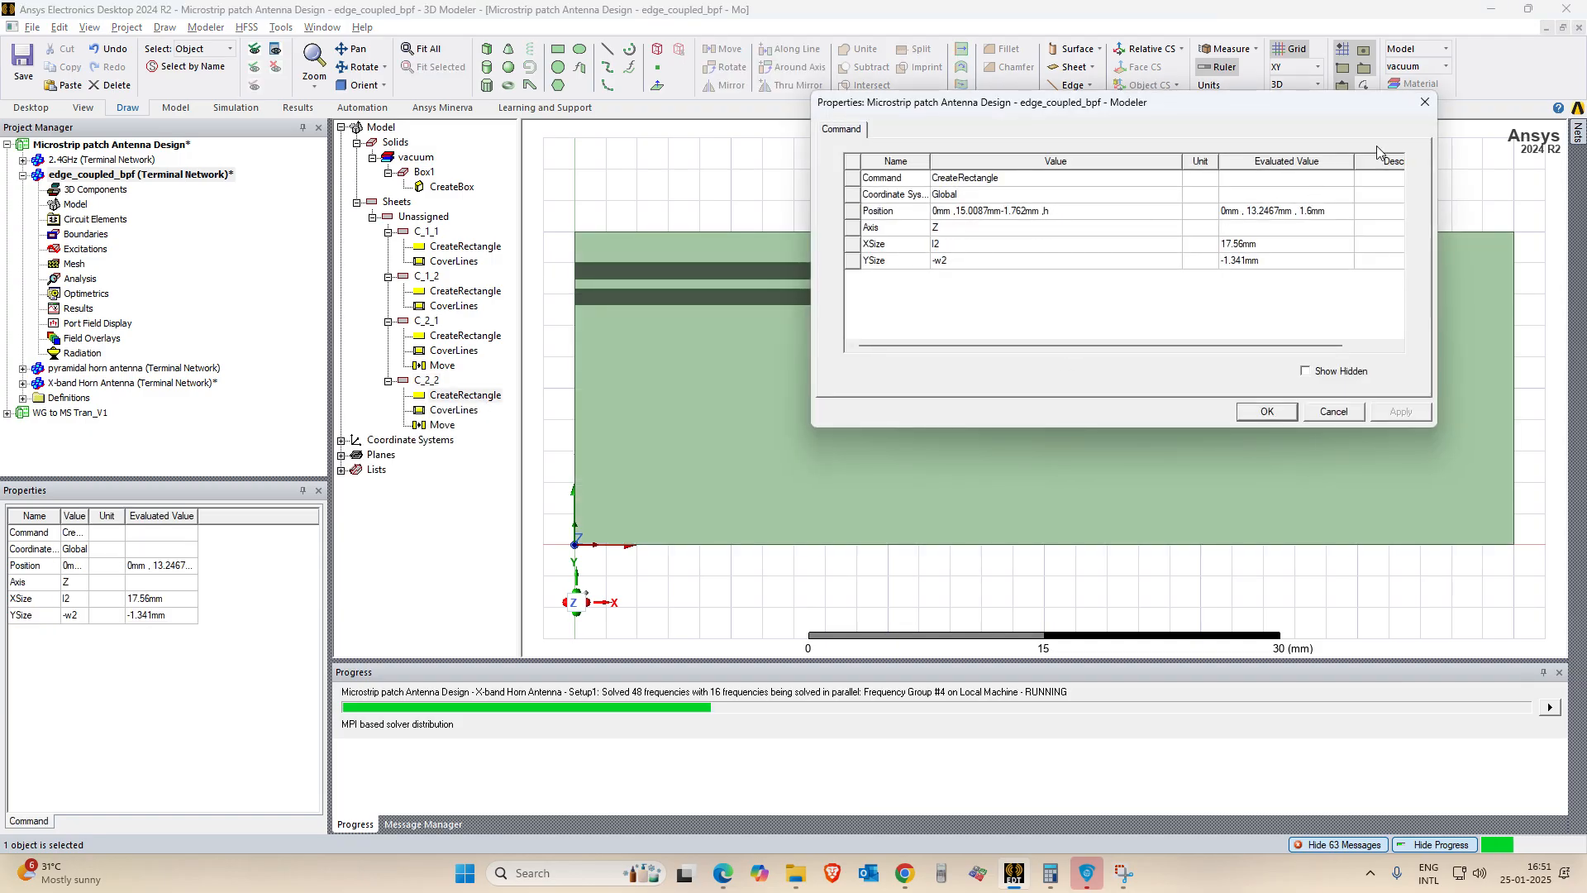
pyautogui.click(1425, 102)
# Copy strip C_2_2 and paste the duplicate into the model.
pyautogui.click(426, 380)
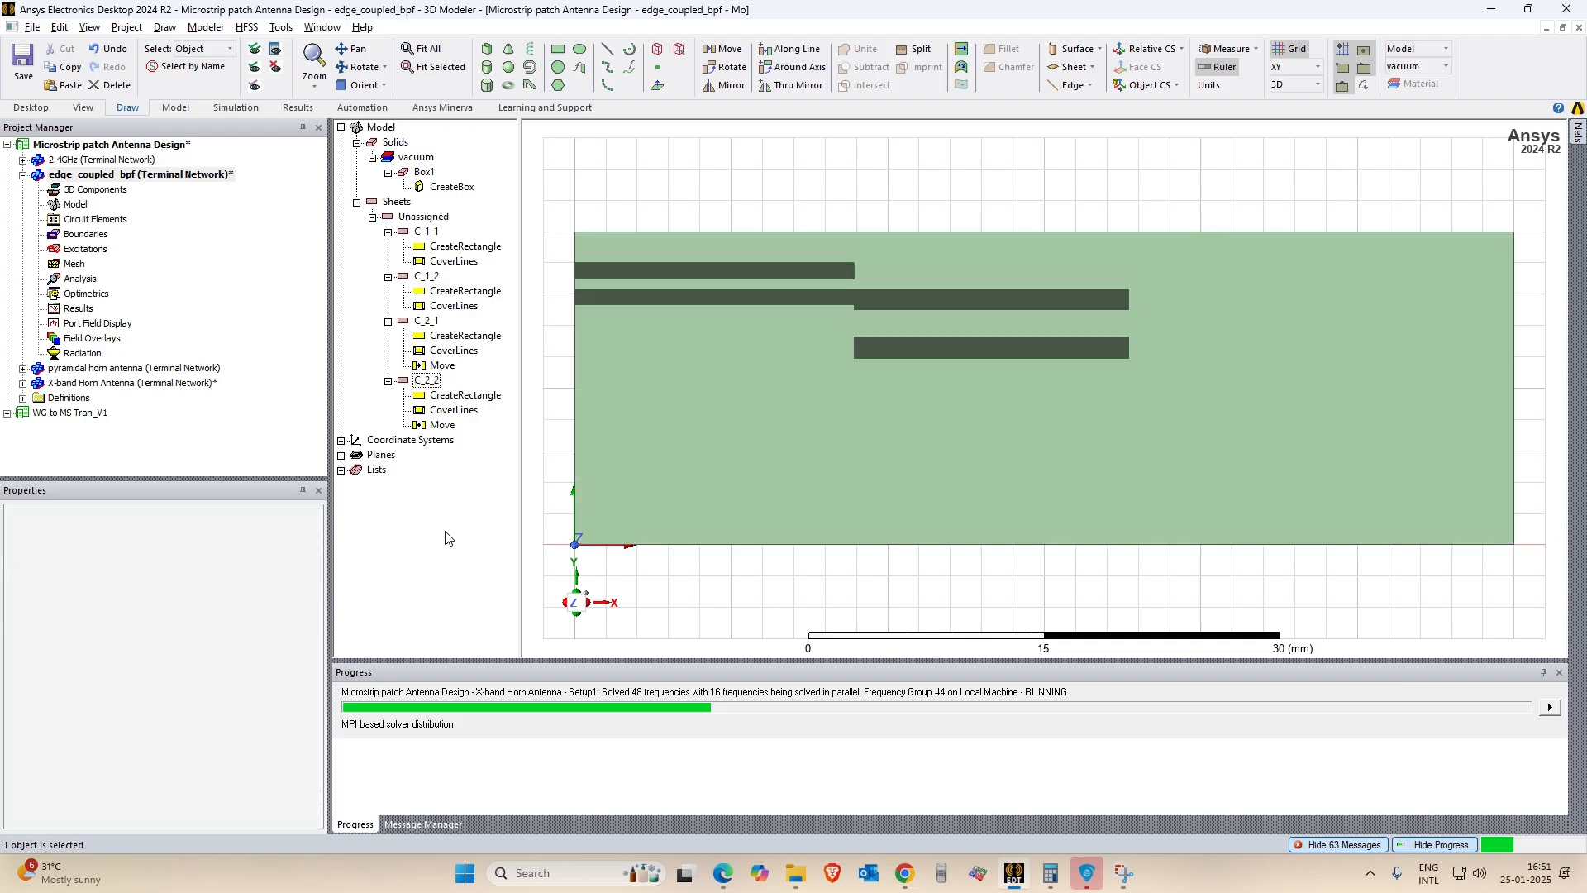
pyautogui.hotkey('ctrl', 'v')
pyautogui.click(447, 537)
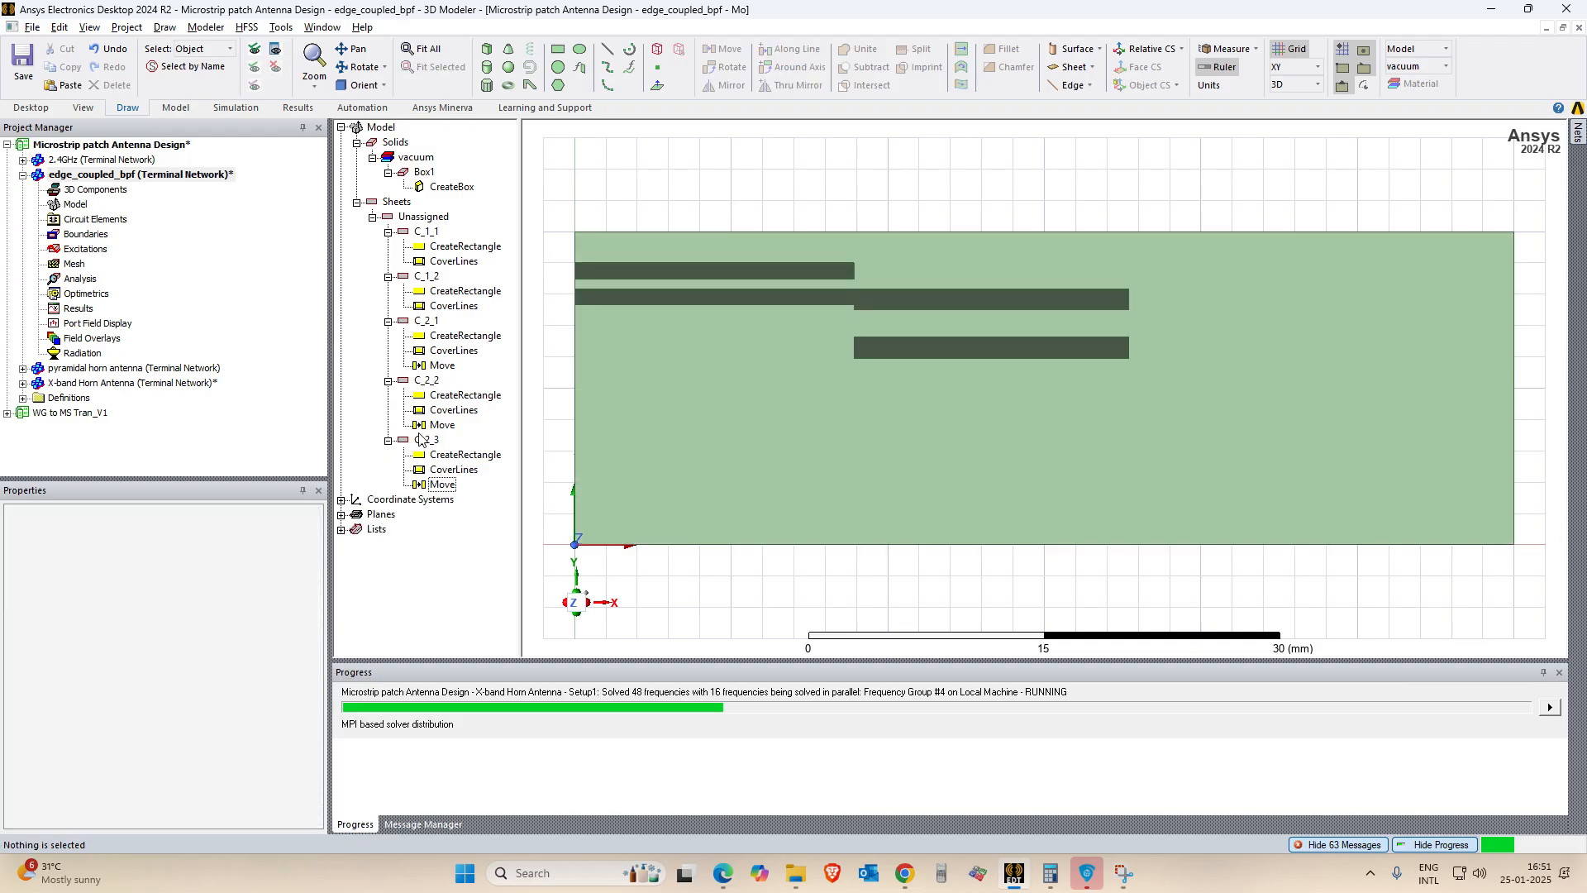
# Select the pasted strip C_2_3 and examine the vector of its inherited move operation.
pyautogui.click(427, 439)
pyautogui.doubleClick(446, 485)
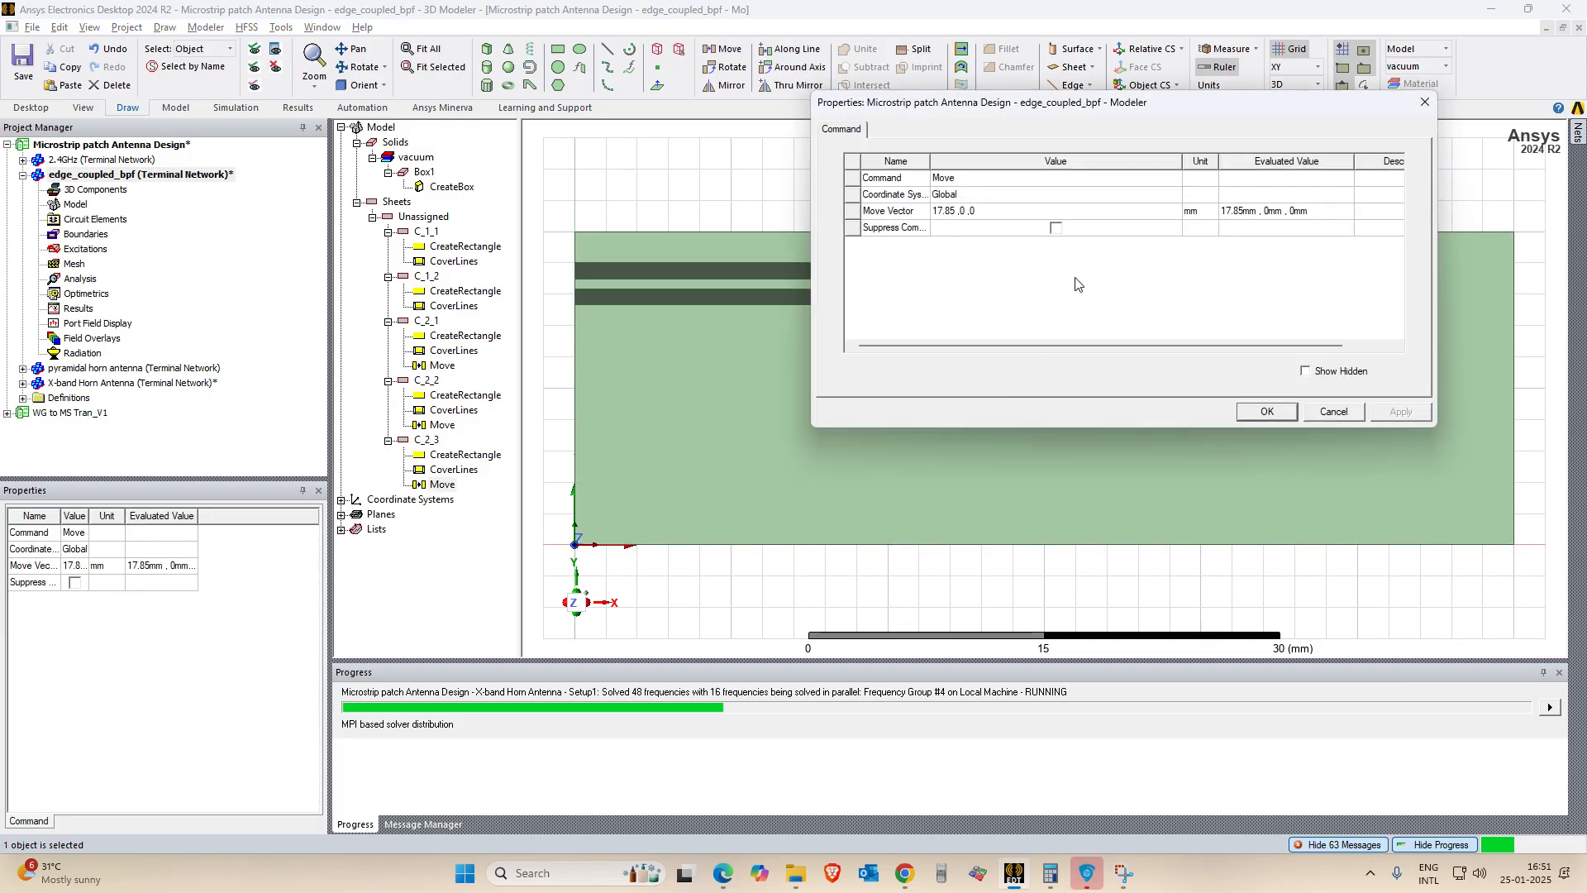
pyautogui.click(1425, 104)
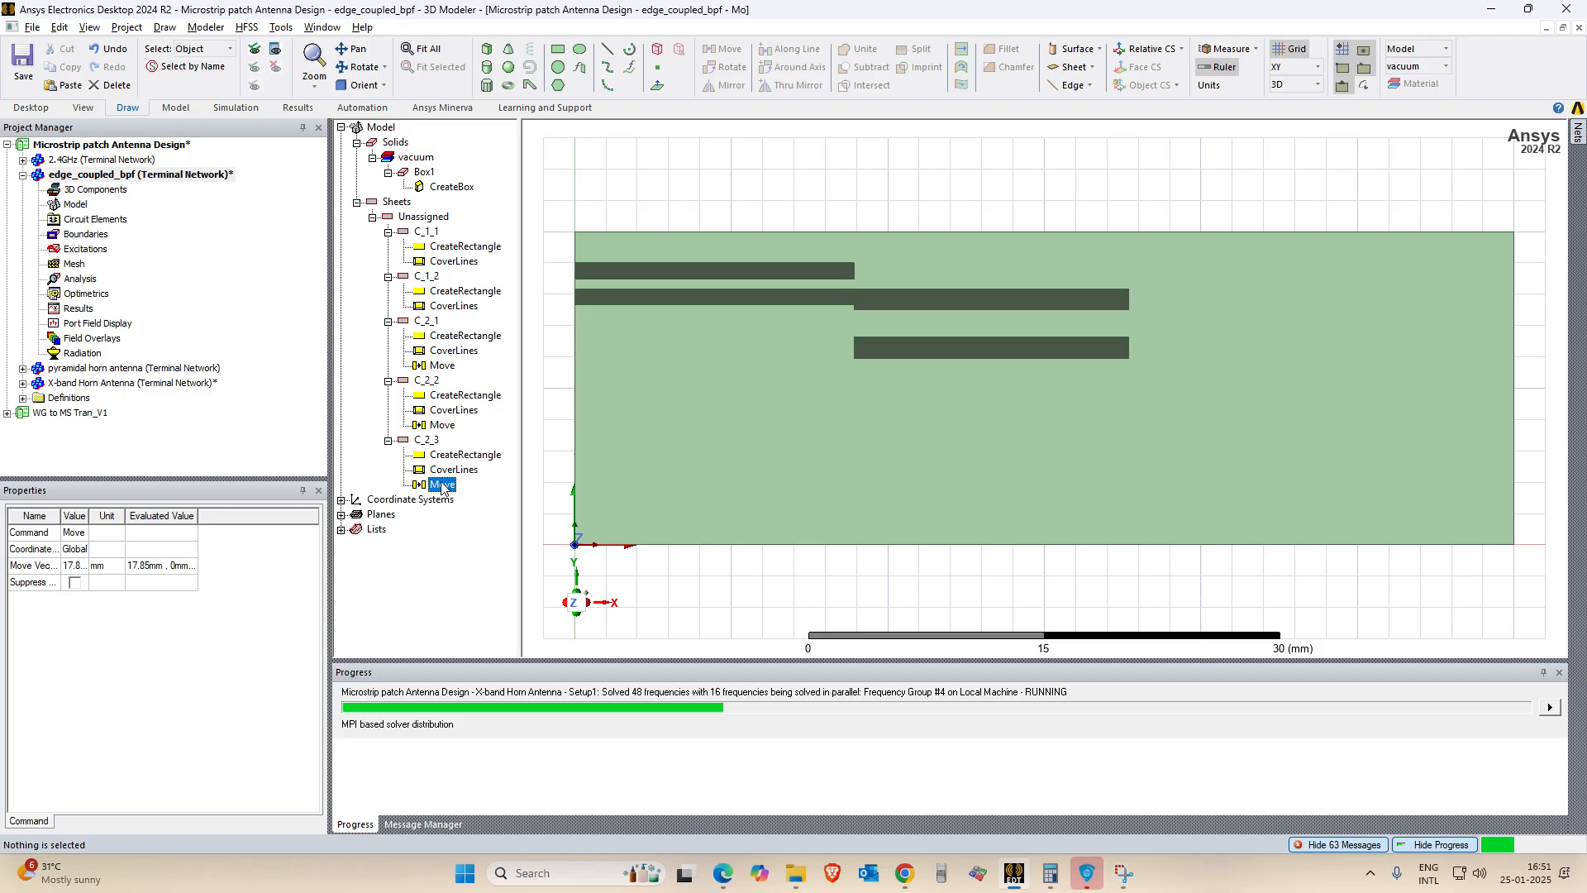
pyautogui.doubleClick(443, 486)
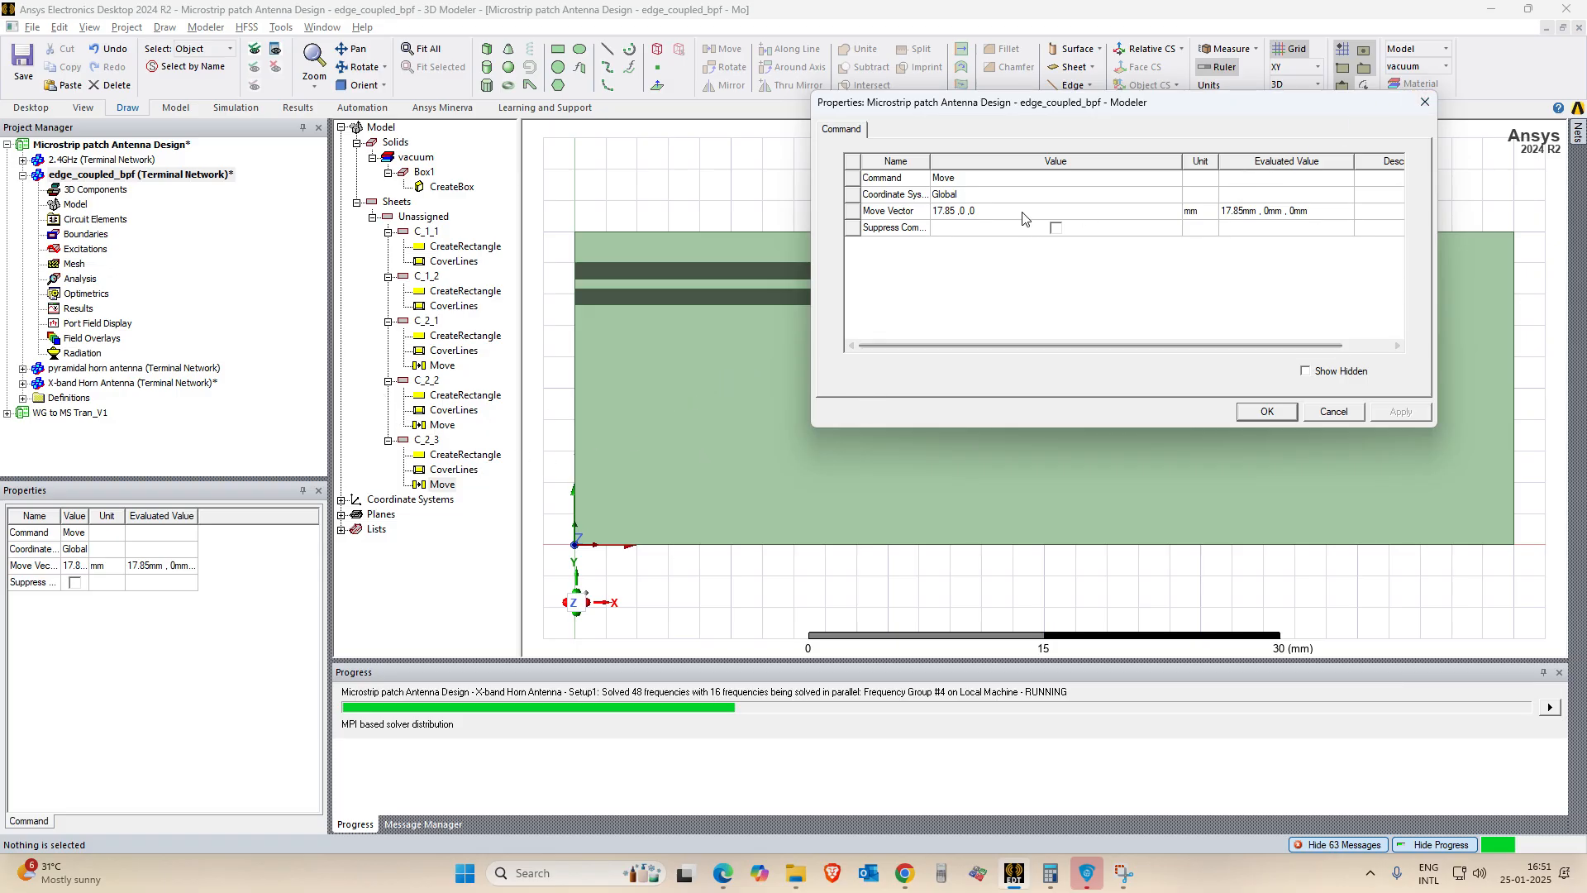
pyautogui.click(1426, 105)
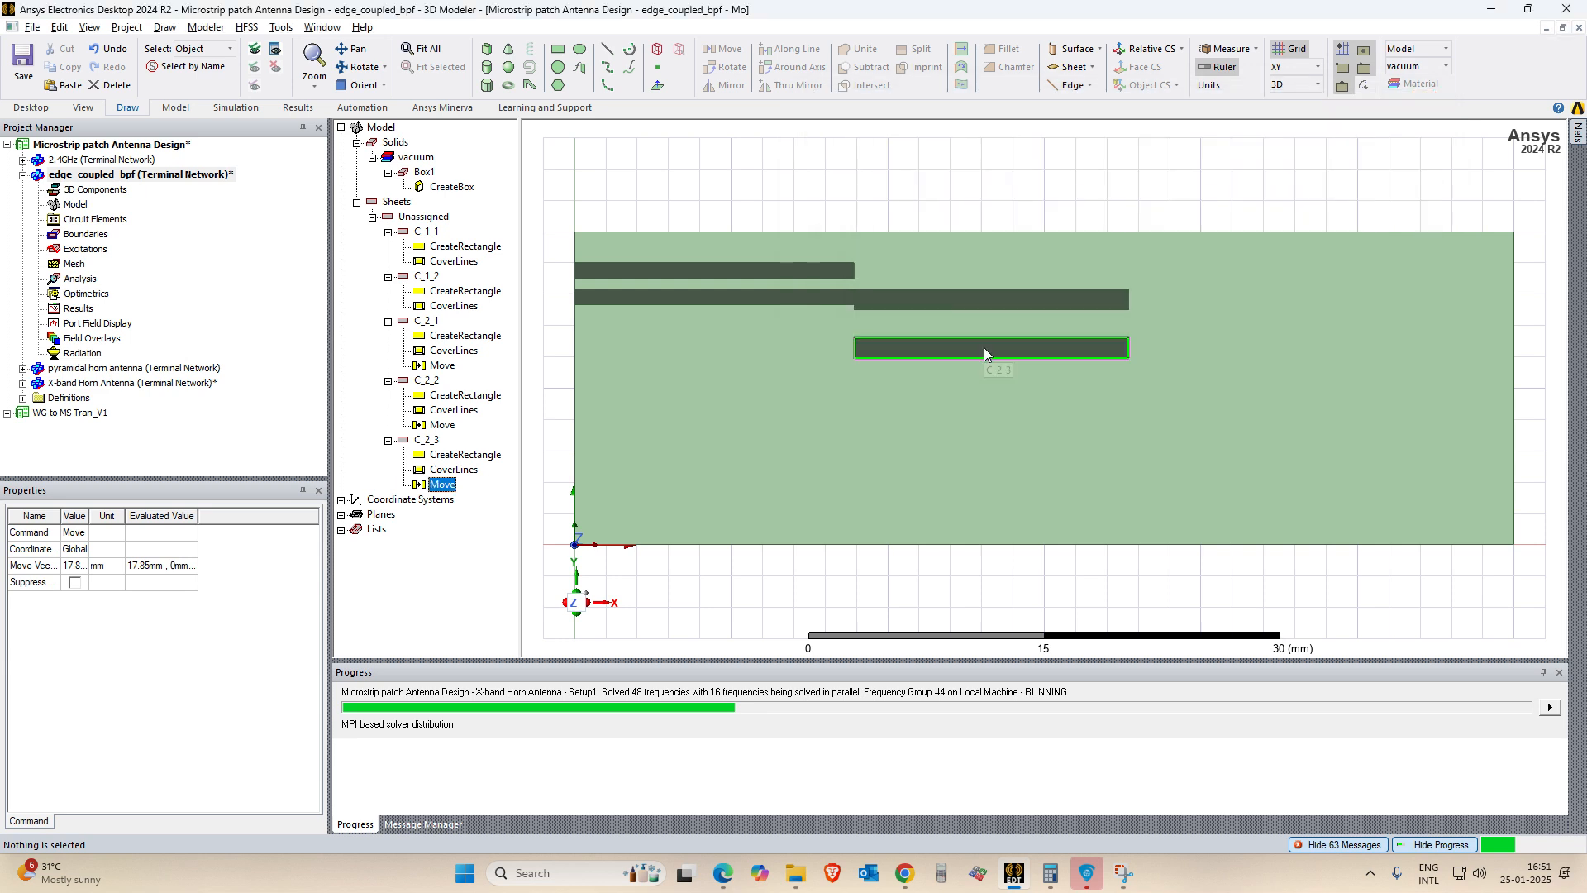
# Try removing the inherited move operation from C_2_3, and undo the deletion.
pyautogui.click(436, 443)
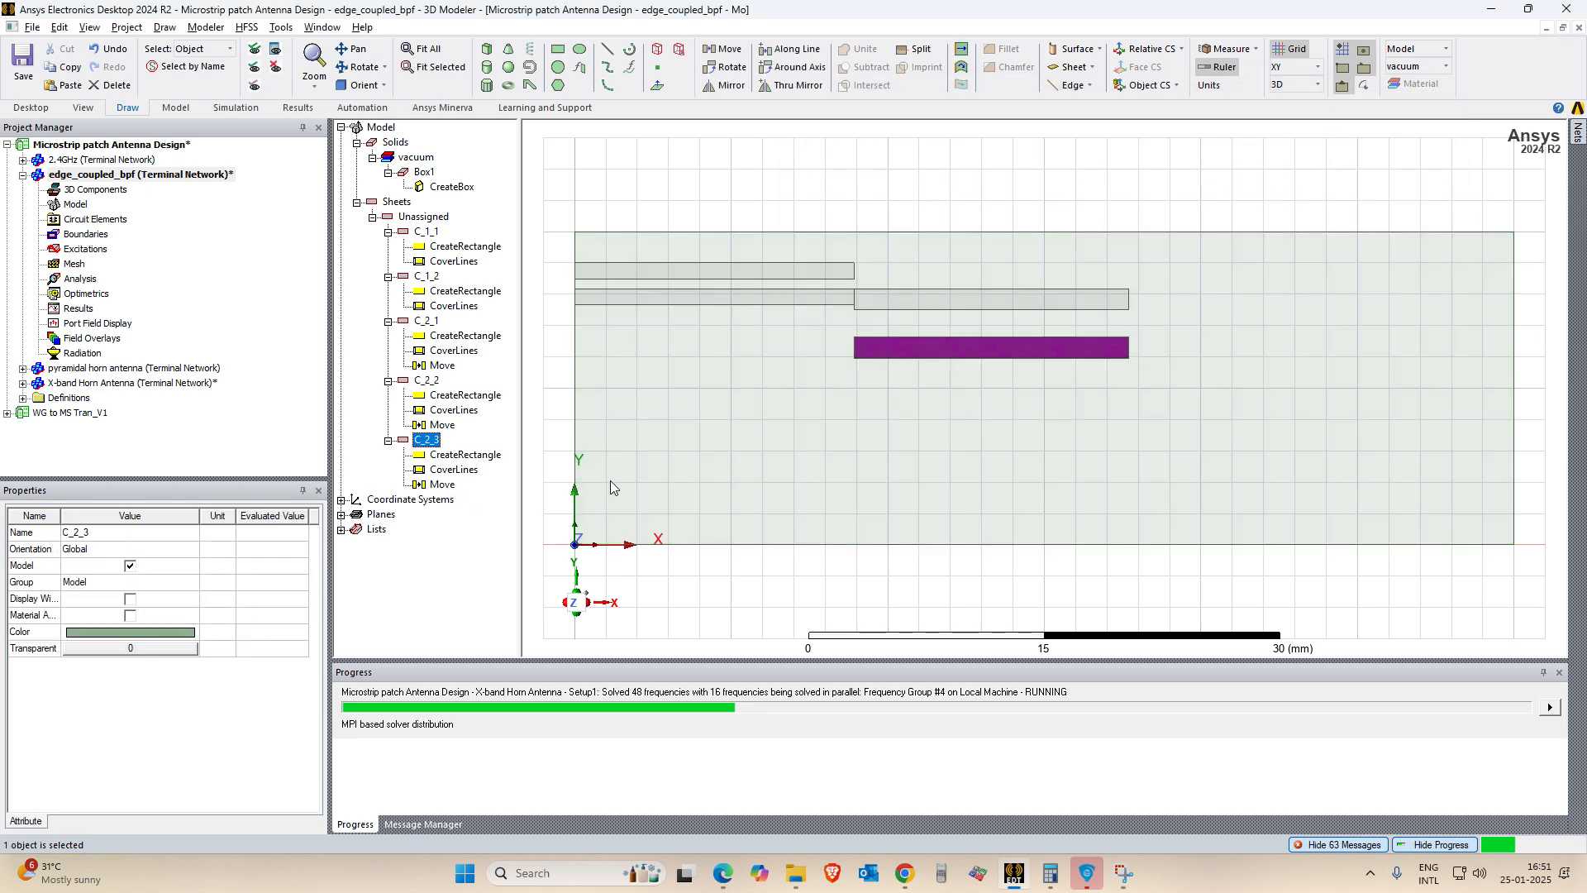
pyautogui.click(443, 485)
pyautogui.press('Delete')
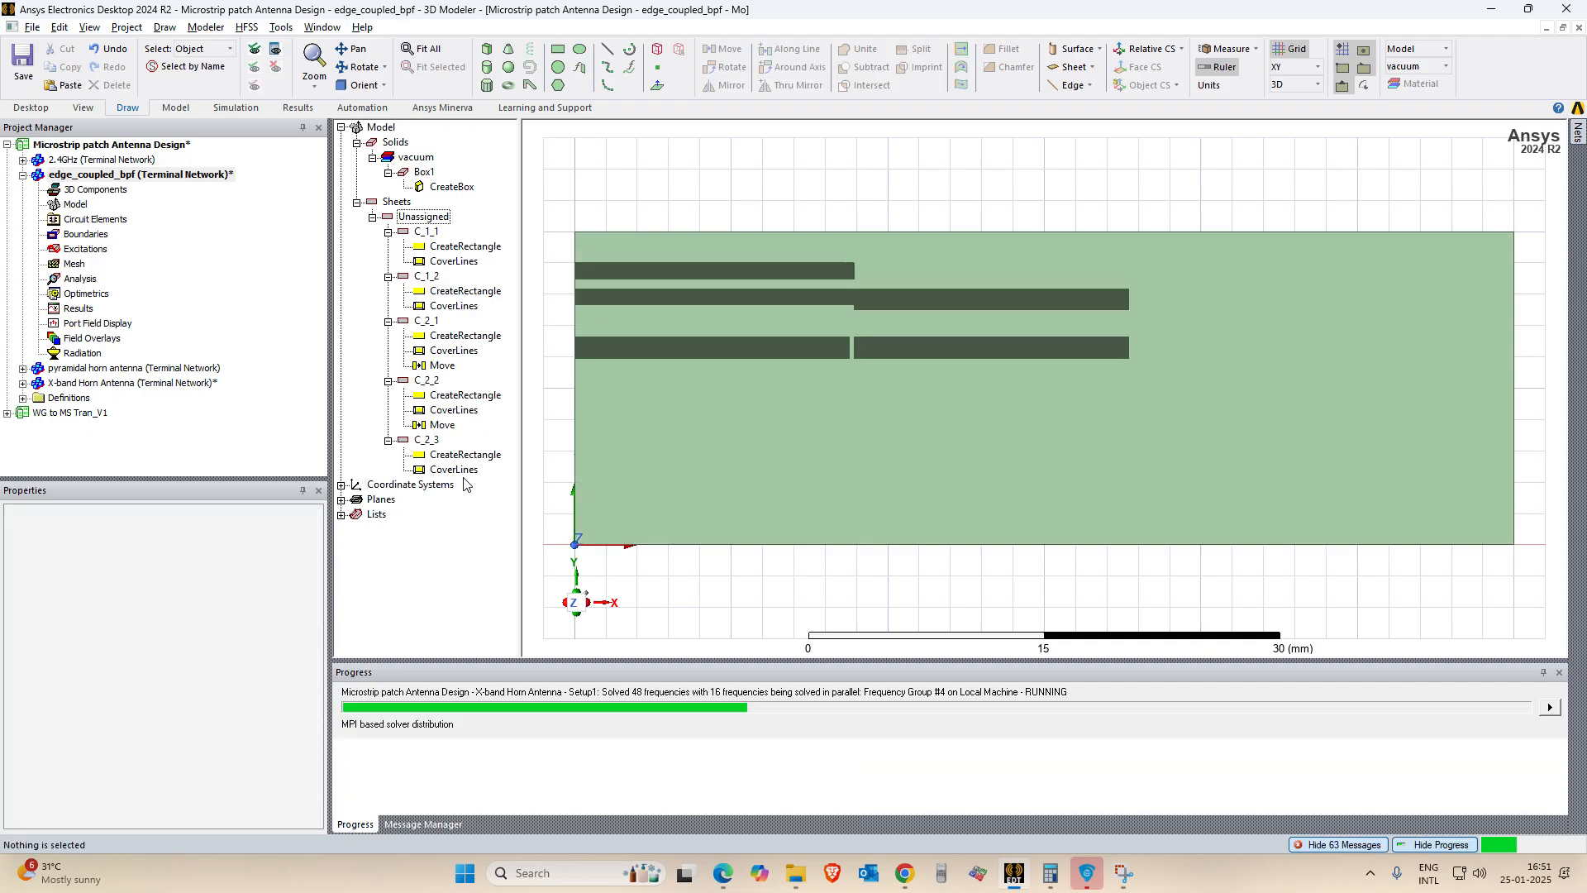
pyautogui.hotkey('ctrl', 'z')
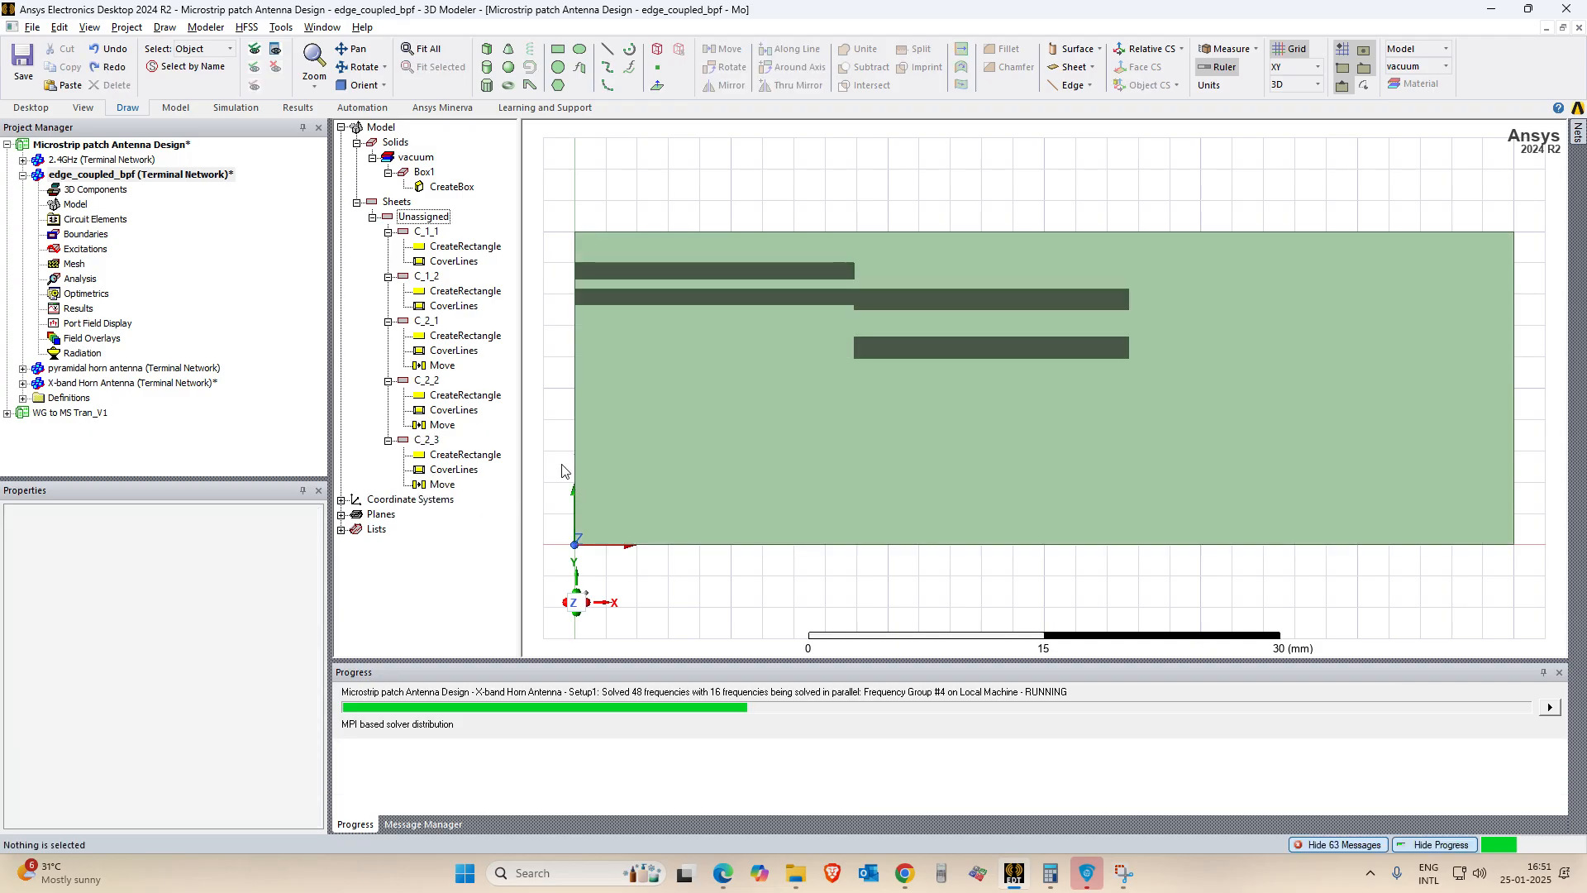
pyautogui.click(427, 440)
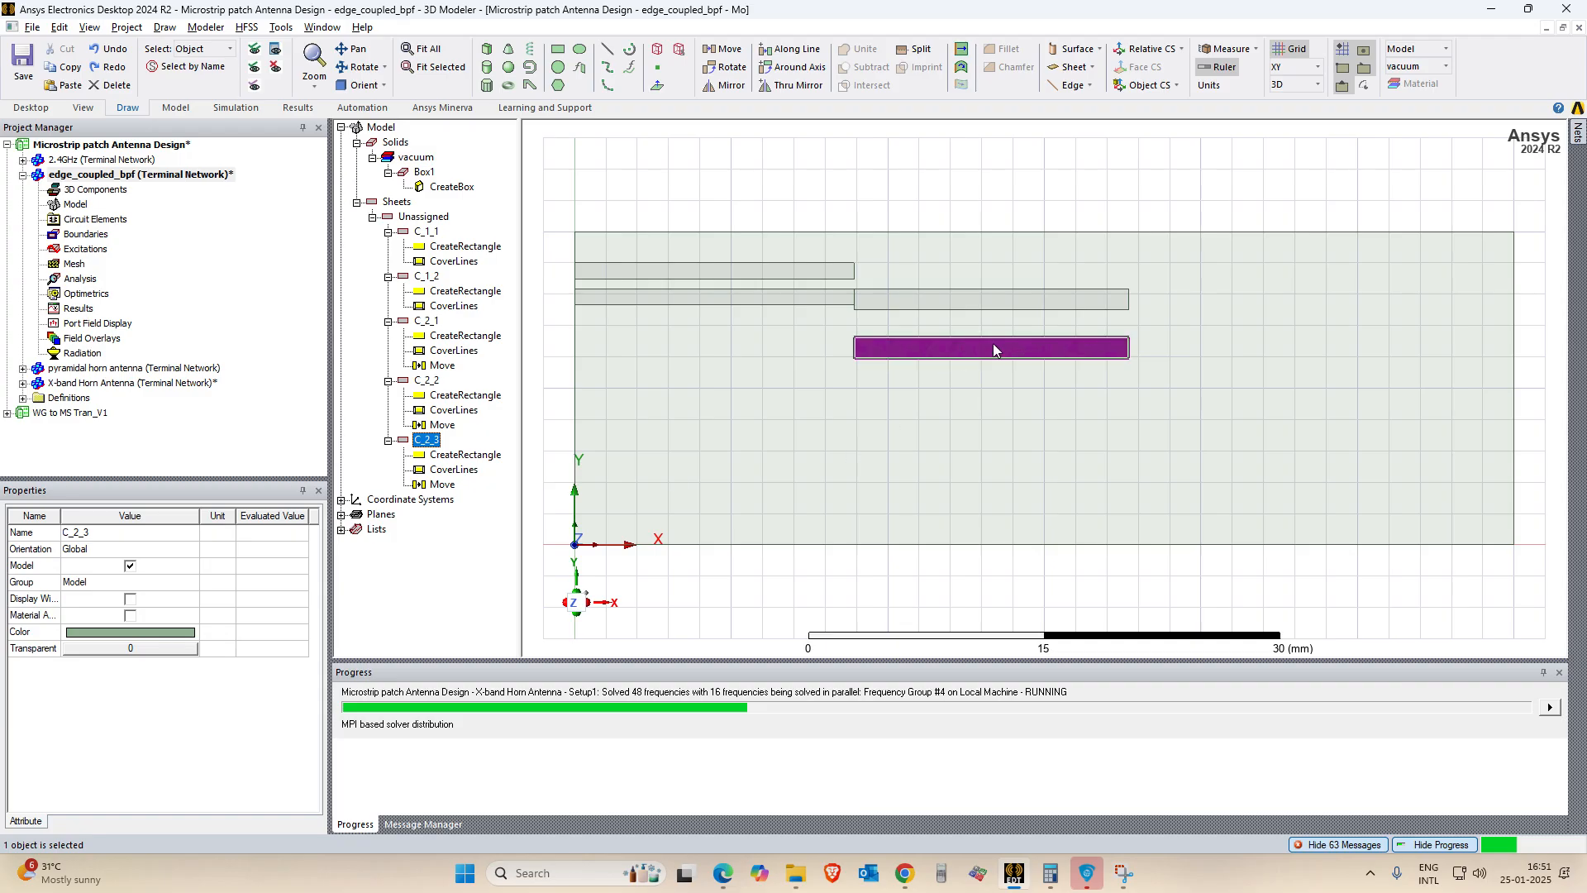
pyautogui.rightClick(438, 444)
pyautogui.moveTo(564, 683)
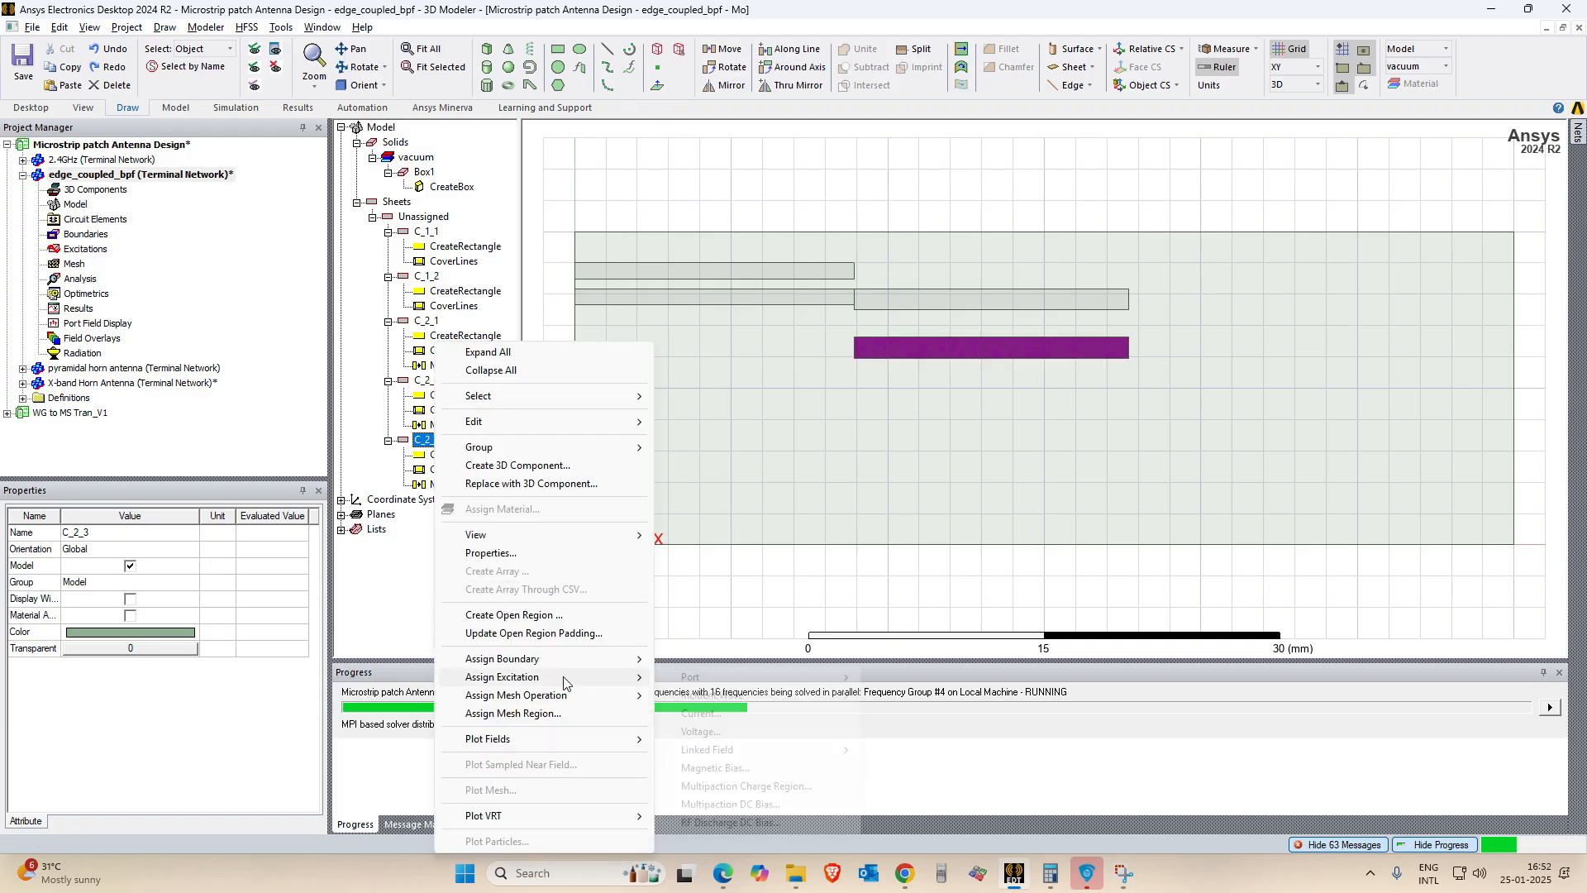
pyautogui.moveTo(579, 422)
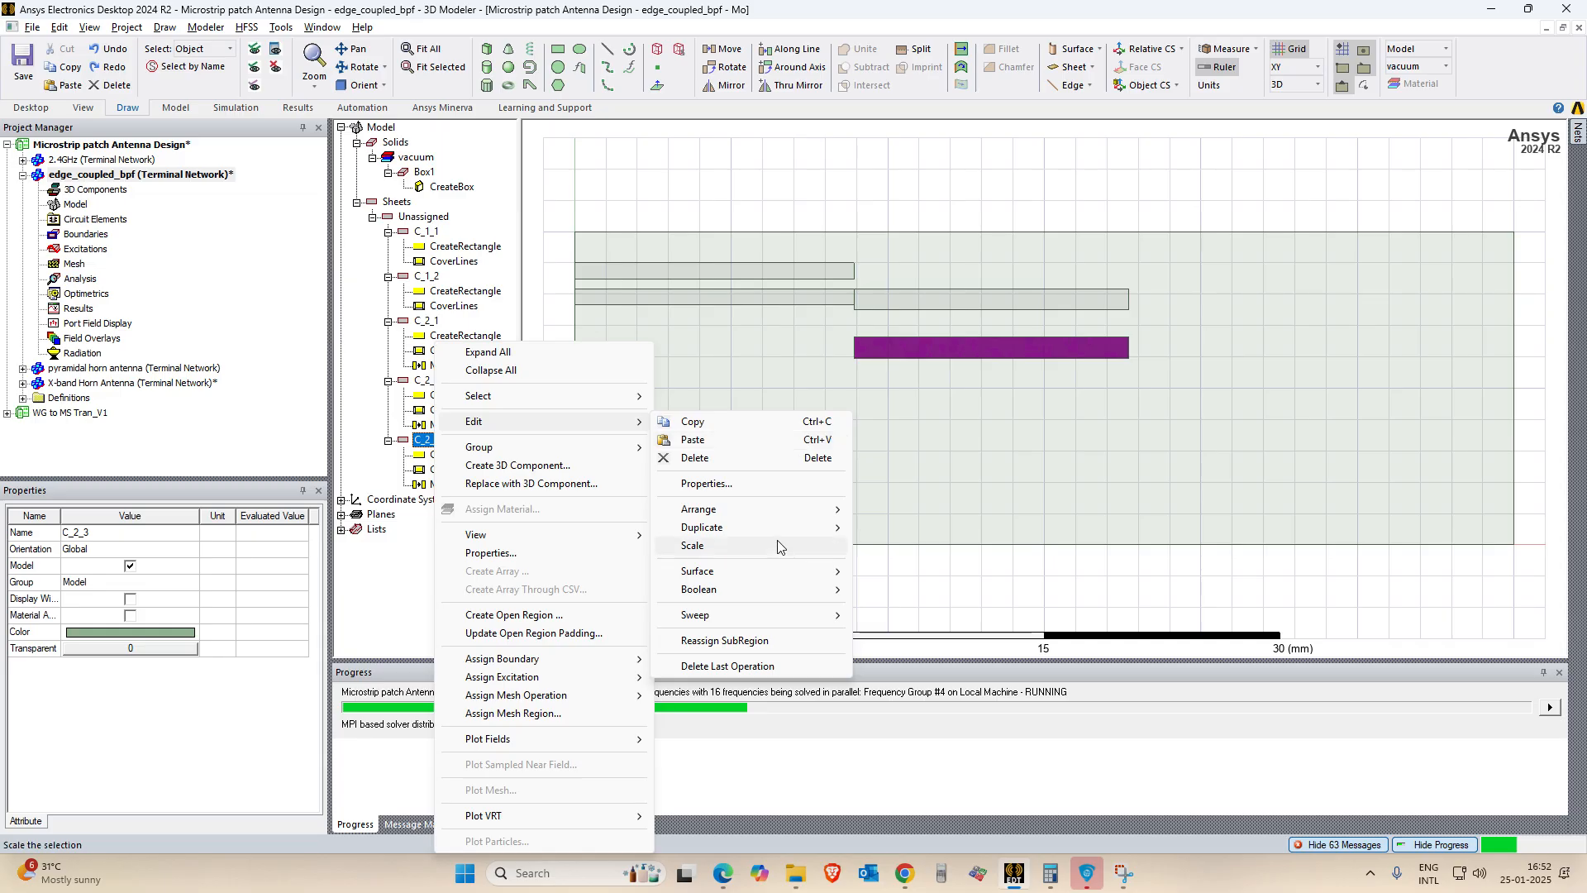
pyautogui.moveTo(819, 510)
pyautogui.click(937, 514)
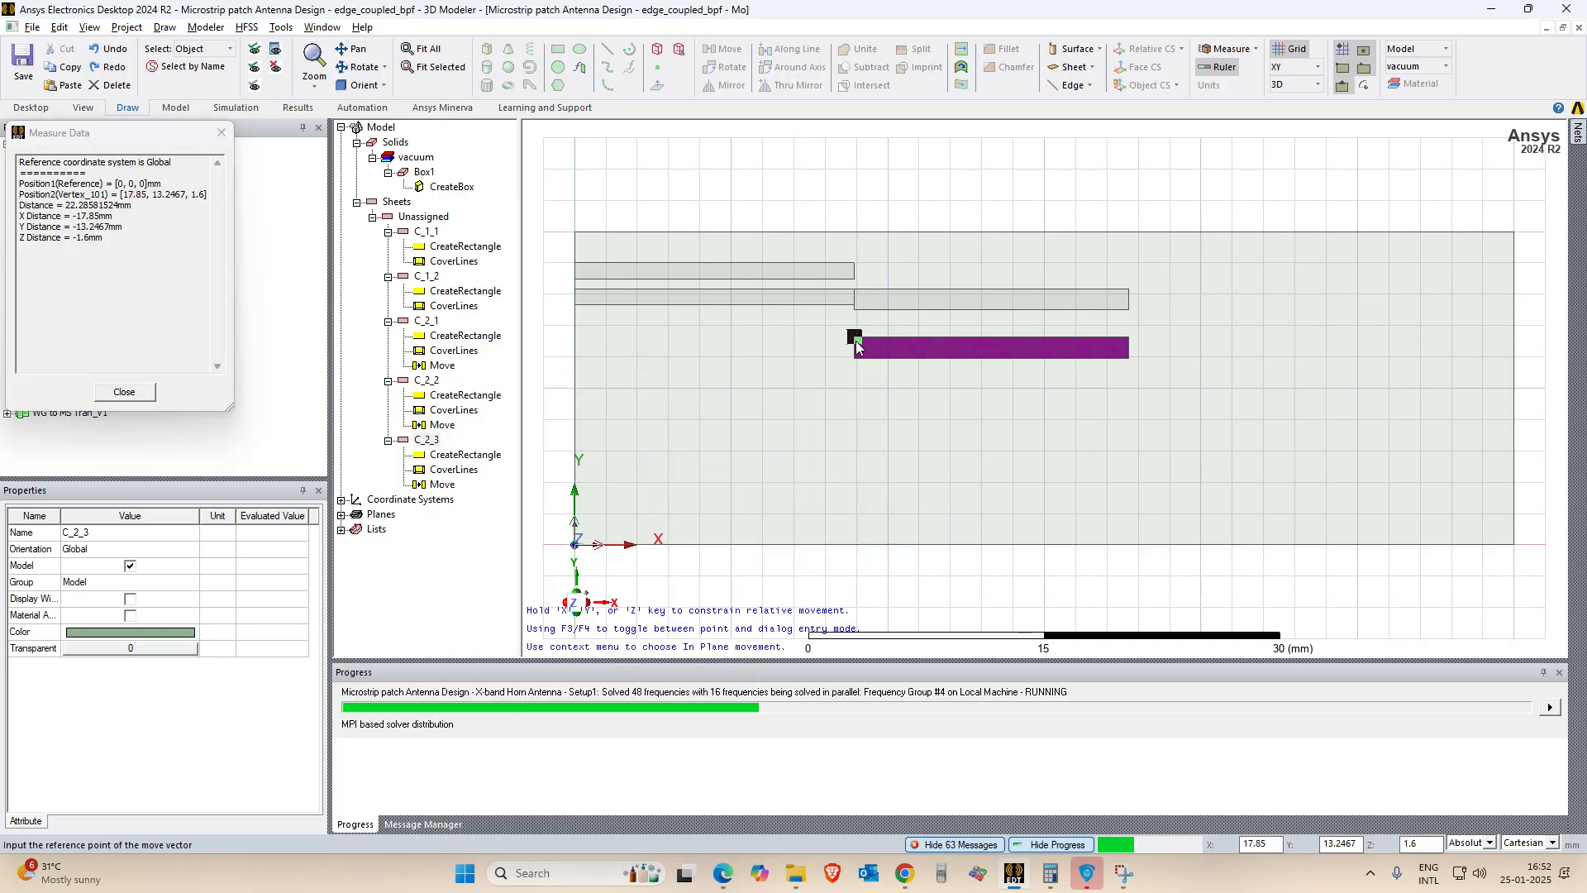
pyautogui.scroll(3, 855, 347)
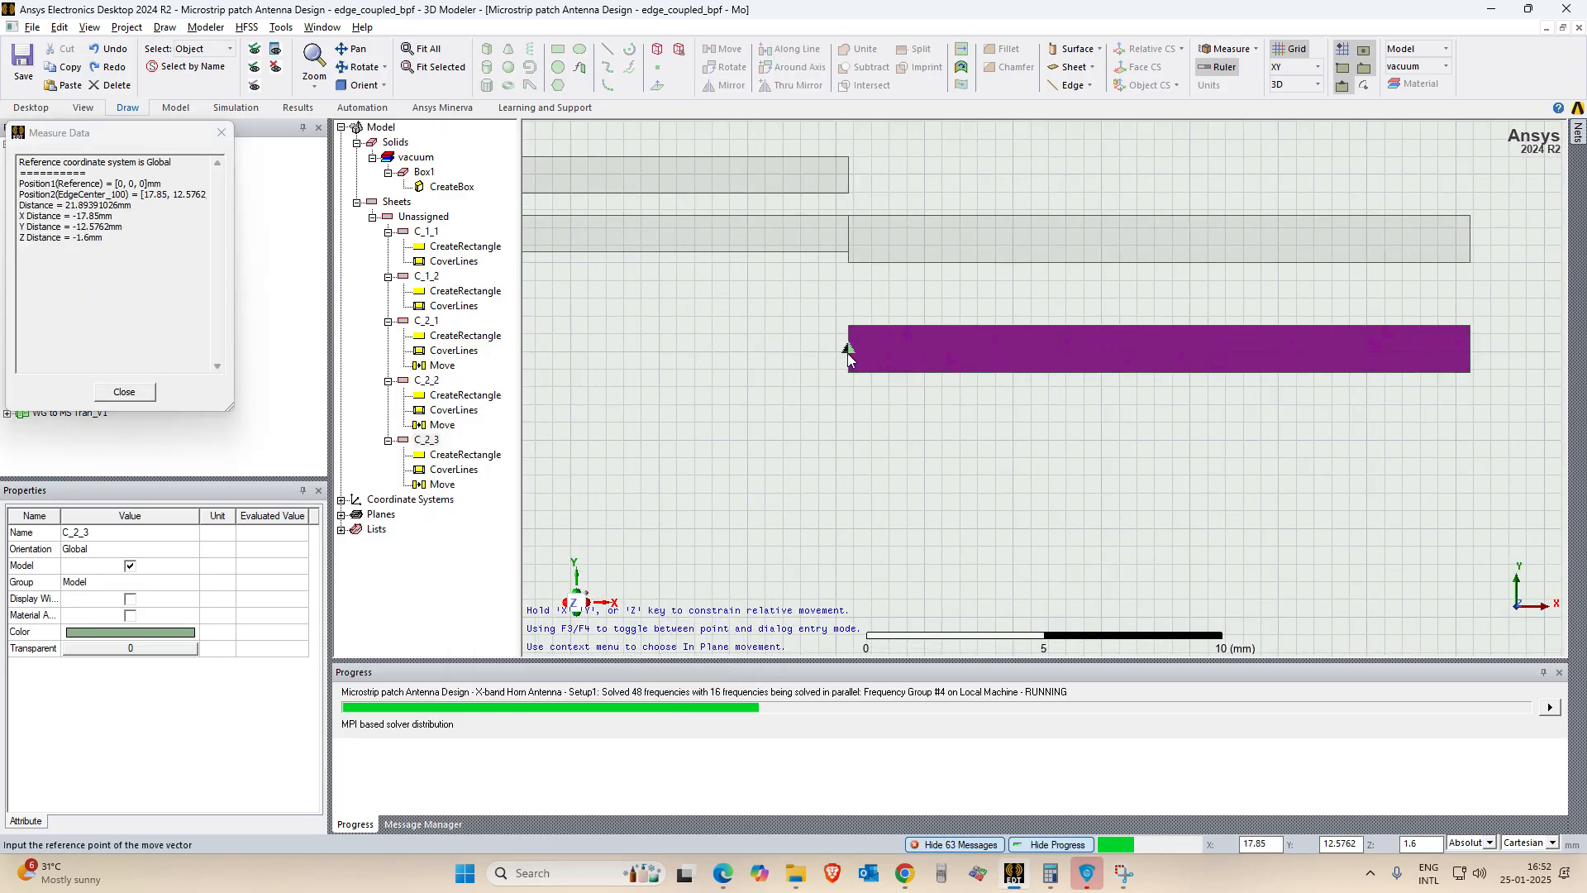
pyautogui.click(849, 354)
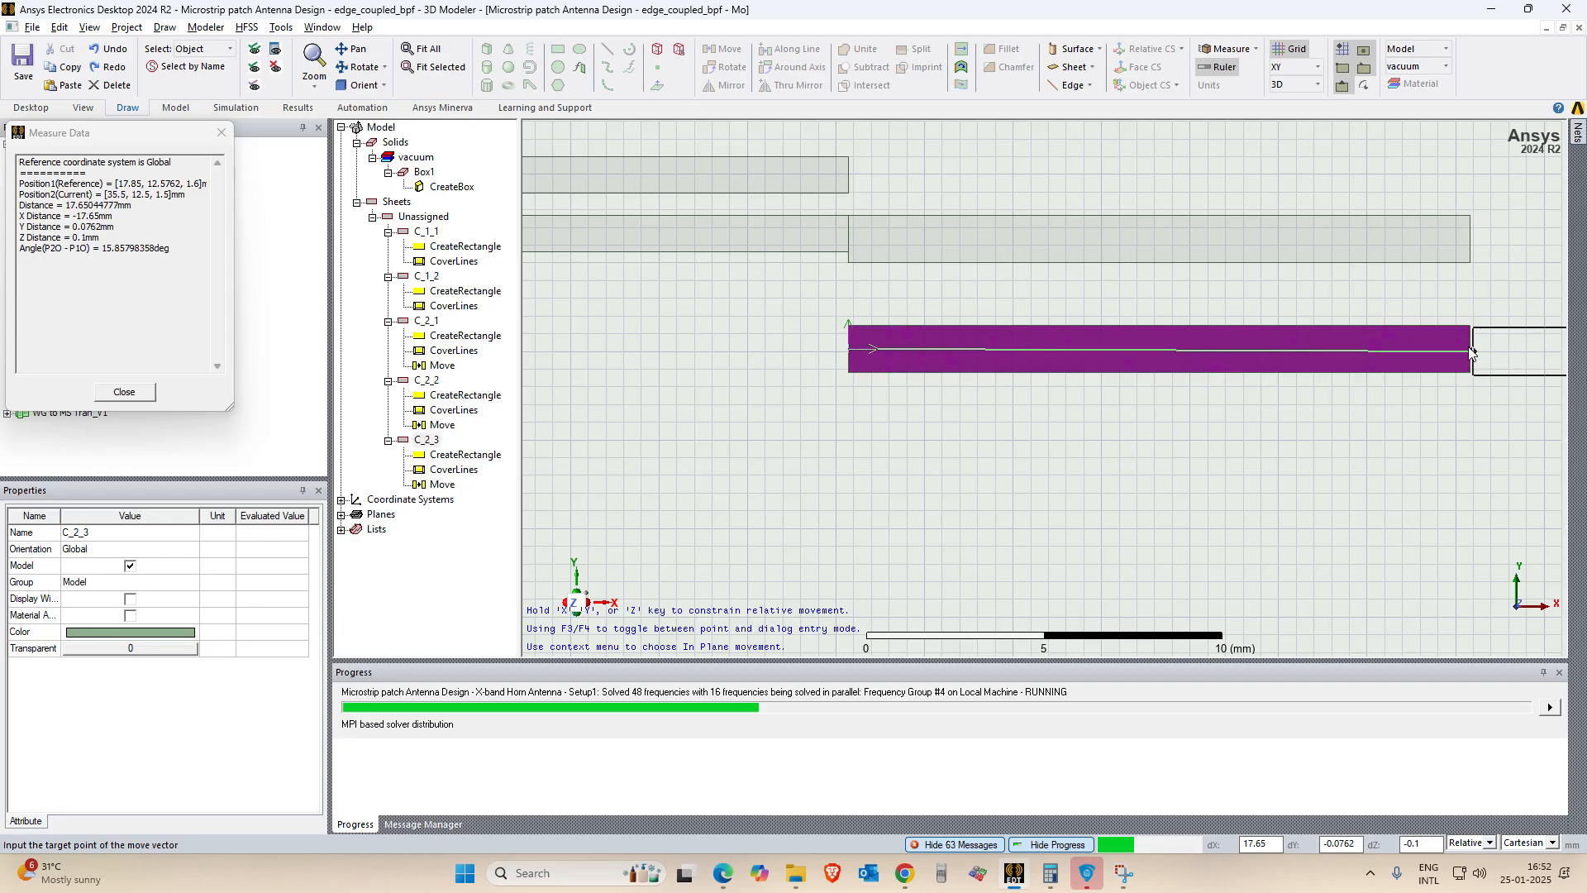
pyautogui.scroll(-1, 1471, 353)
pyautogui.scroll(-2, 1472, 354)
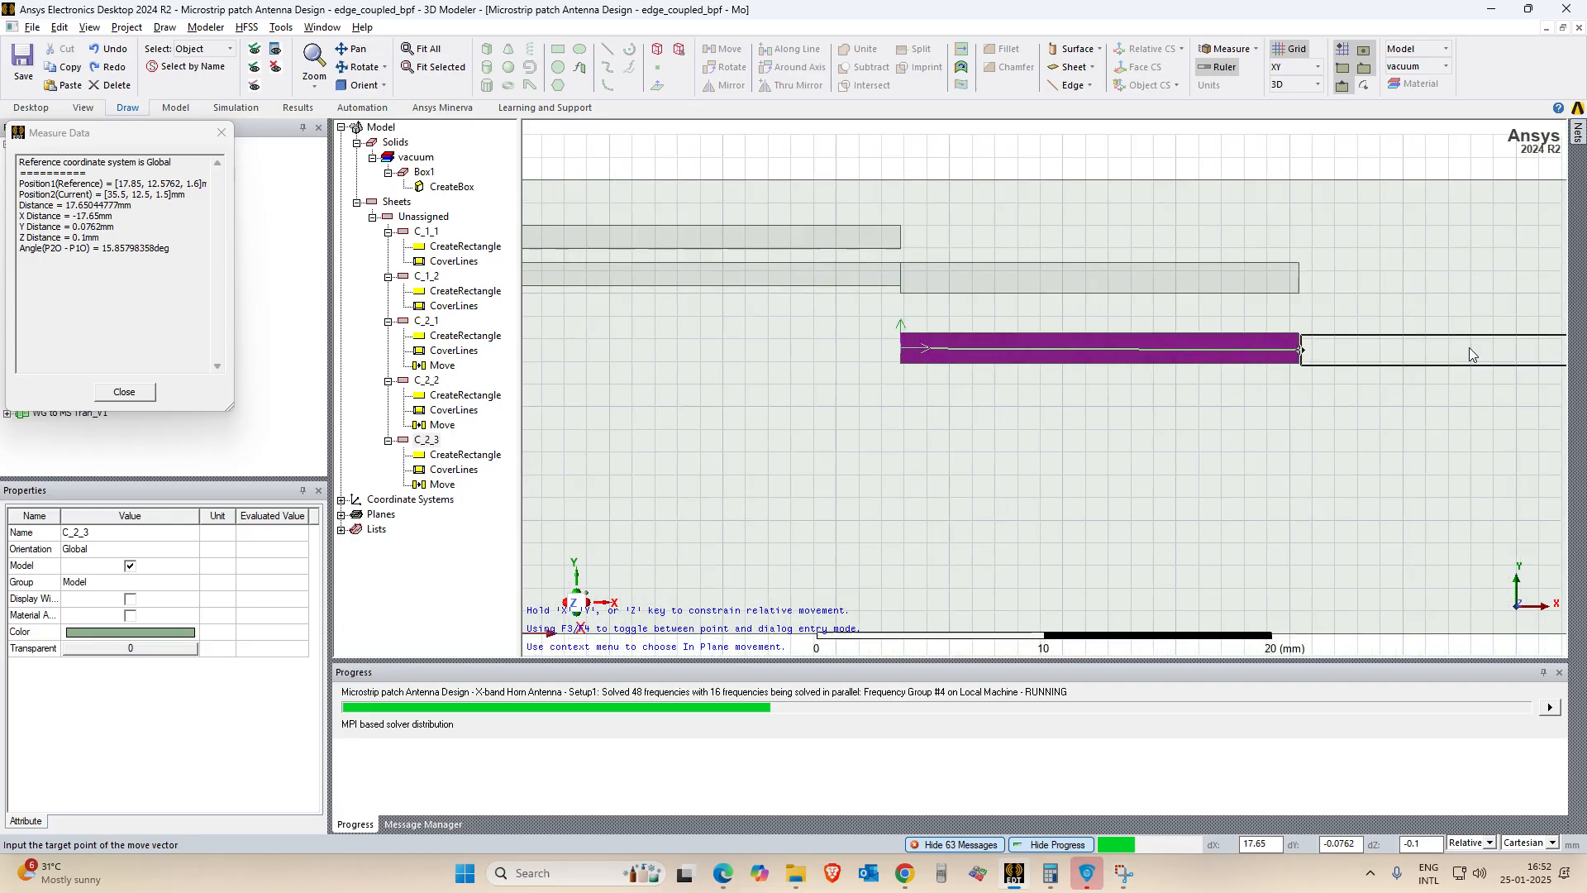
pyautogui.scroll(2, 1129, 348)
pyautogui.scroll(3, 1123, 345)
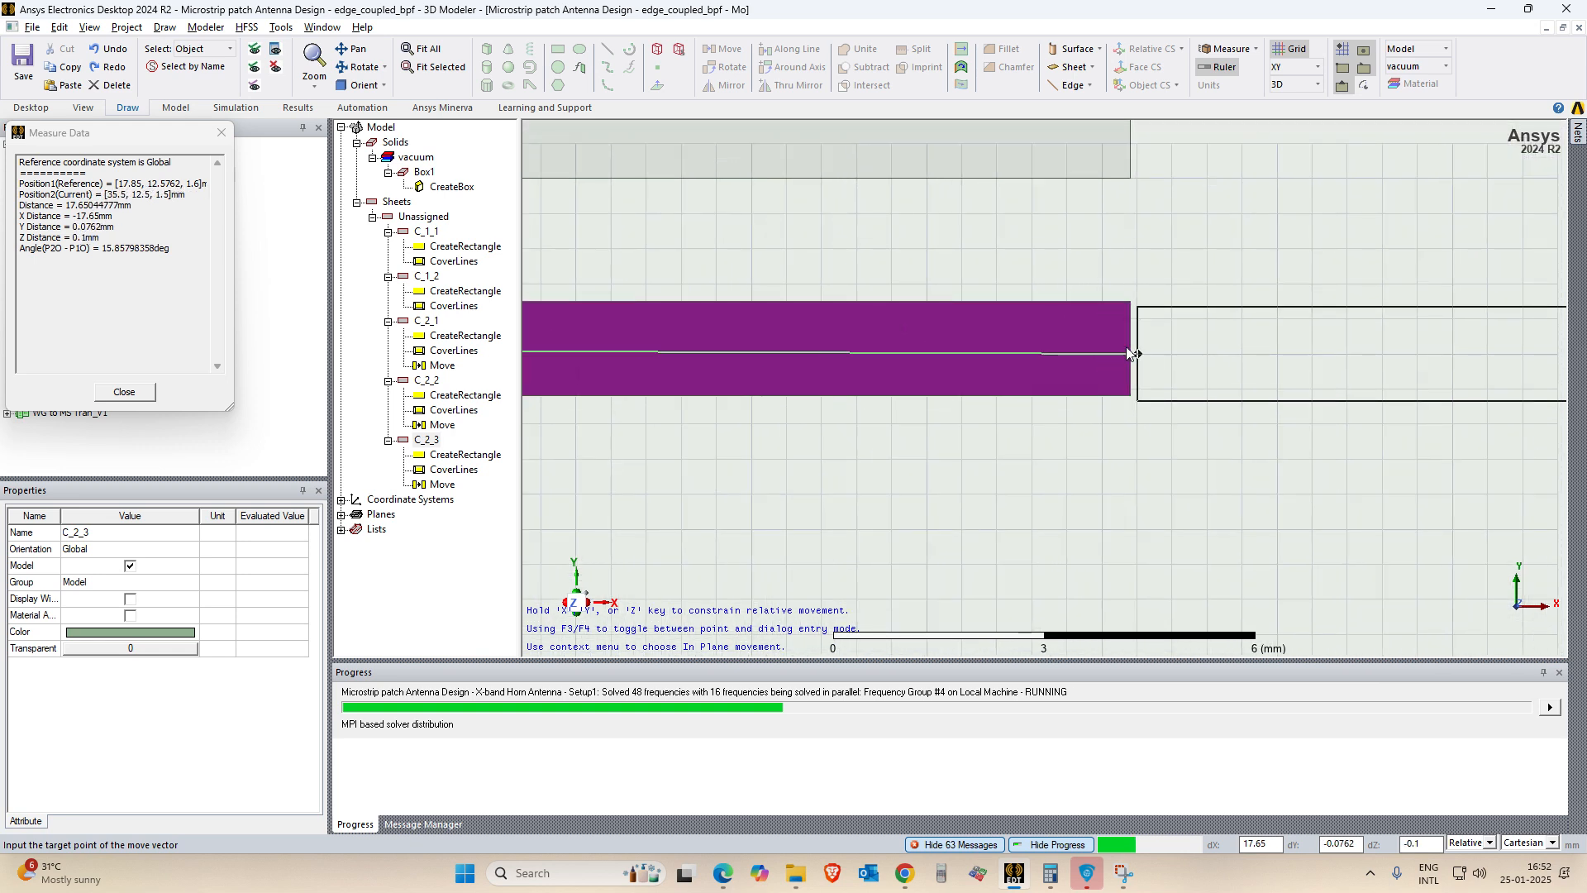
pyautogui.click(1126, 340)
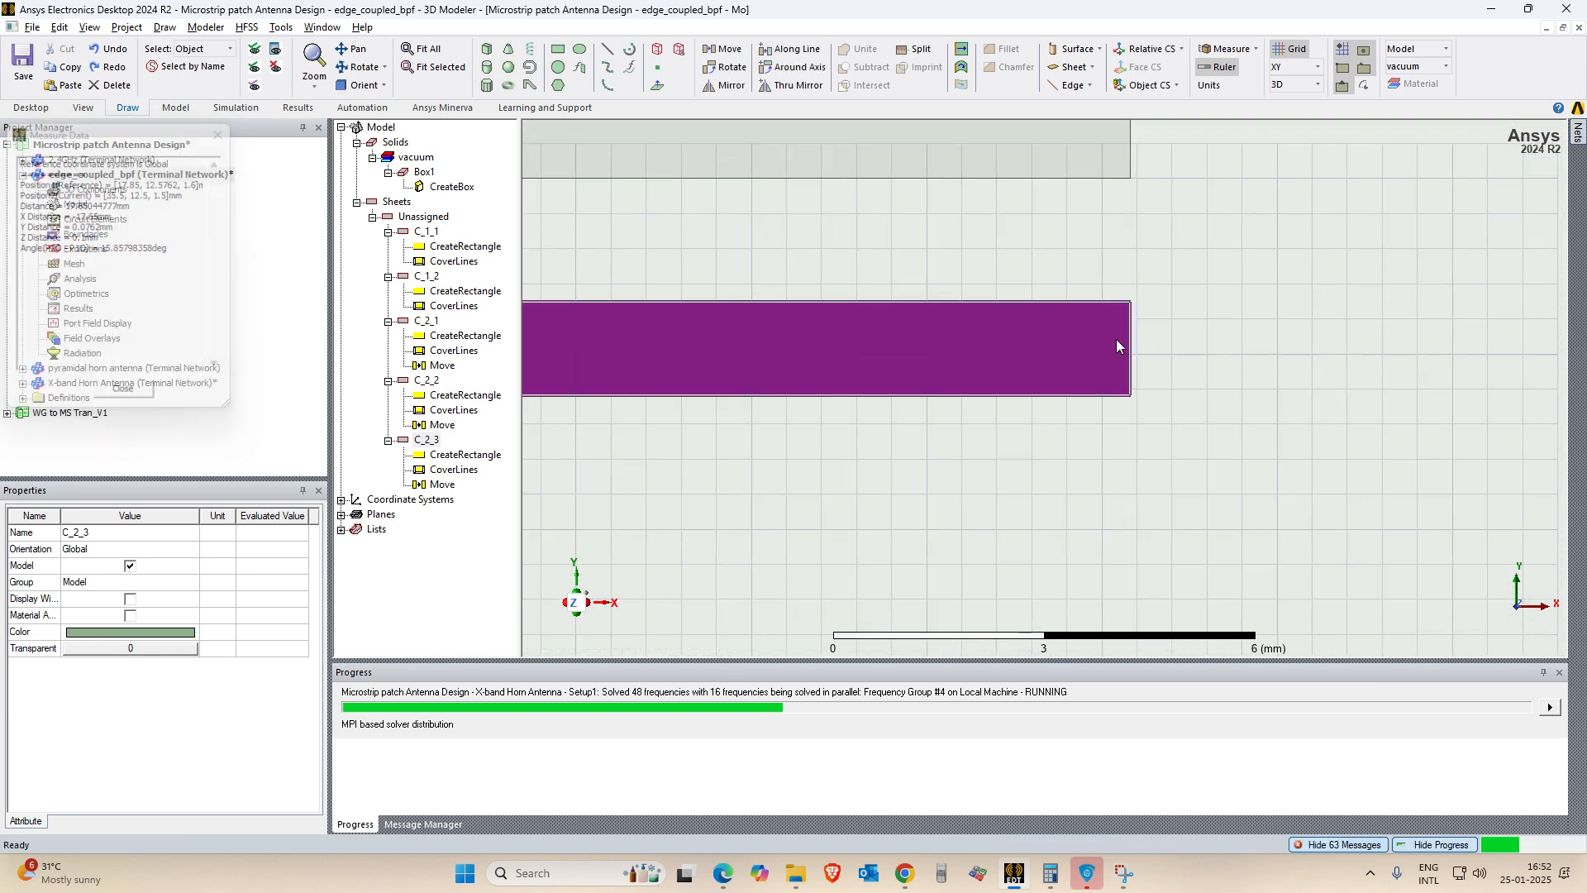
pyautogui.hotkey('ctrl', 'd')
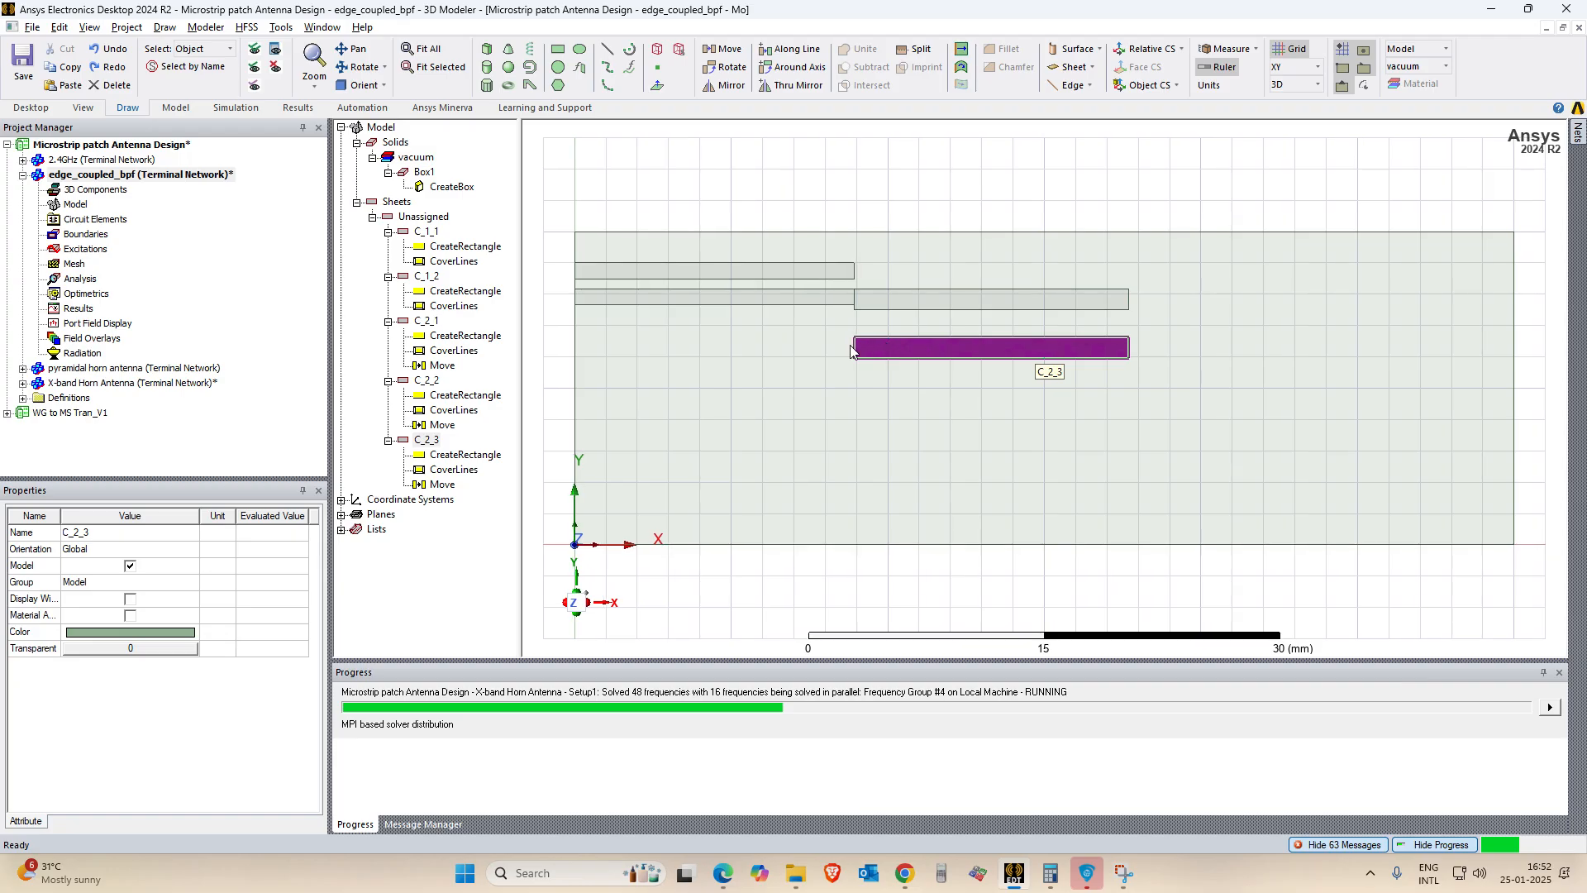
# Move C_2_3 by 17.56 mm along X, from the midpoint of its starting edge to the midpoint of its far-end edge.
pyautogui.rightClick(425, 442)
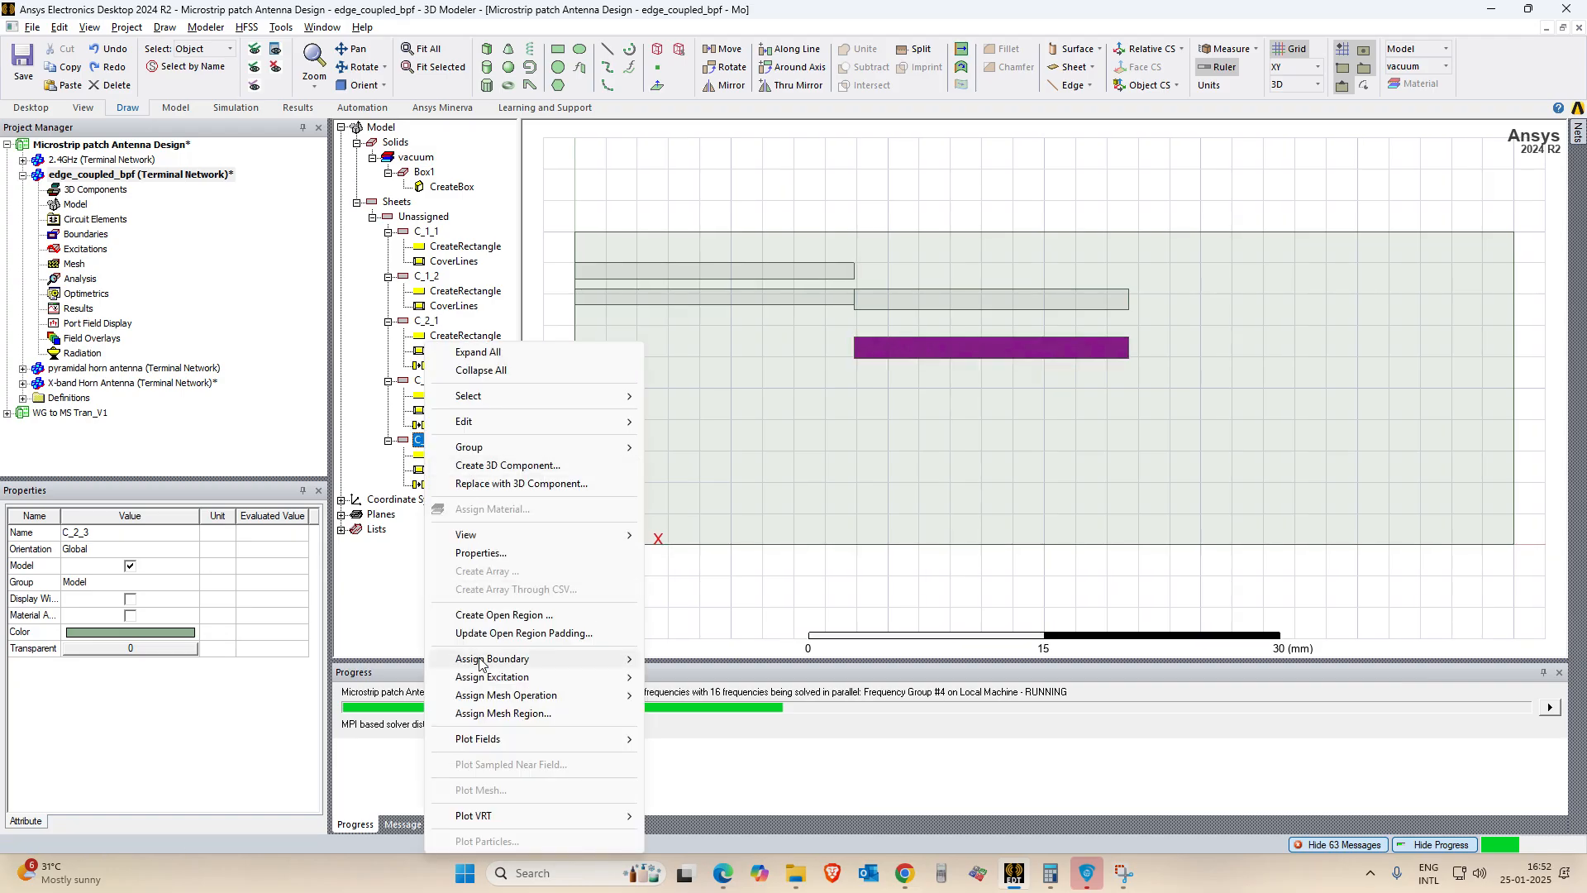
pyautogui.moveTo(501, 681)
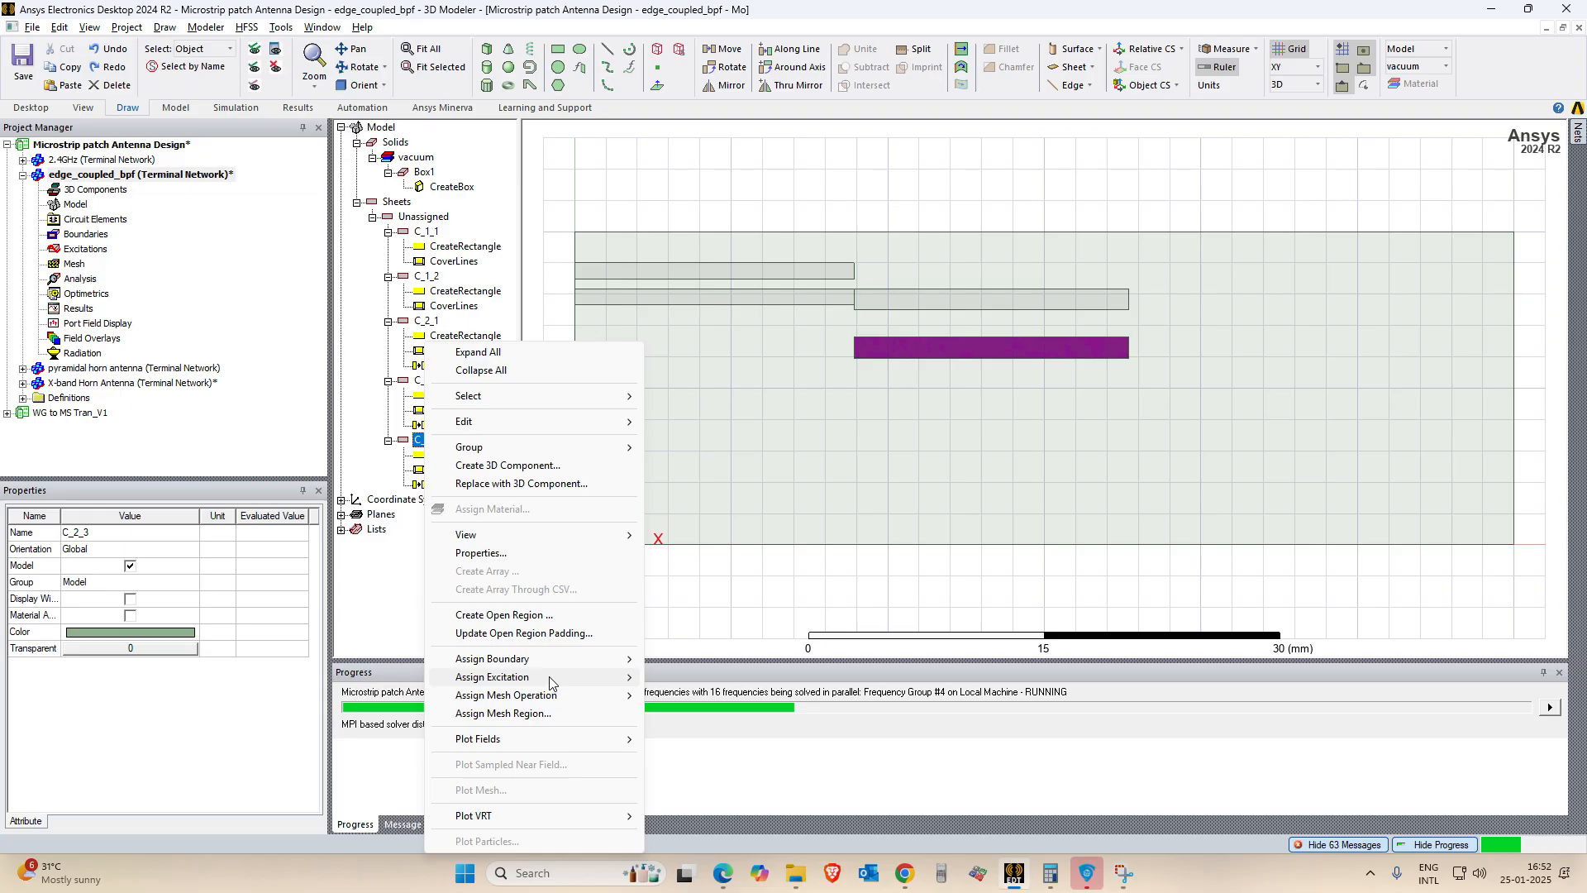
pyautogui.moveTo(537, 424)
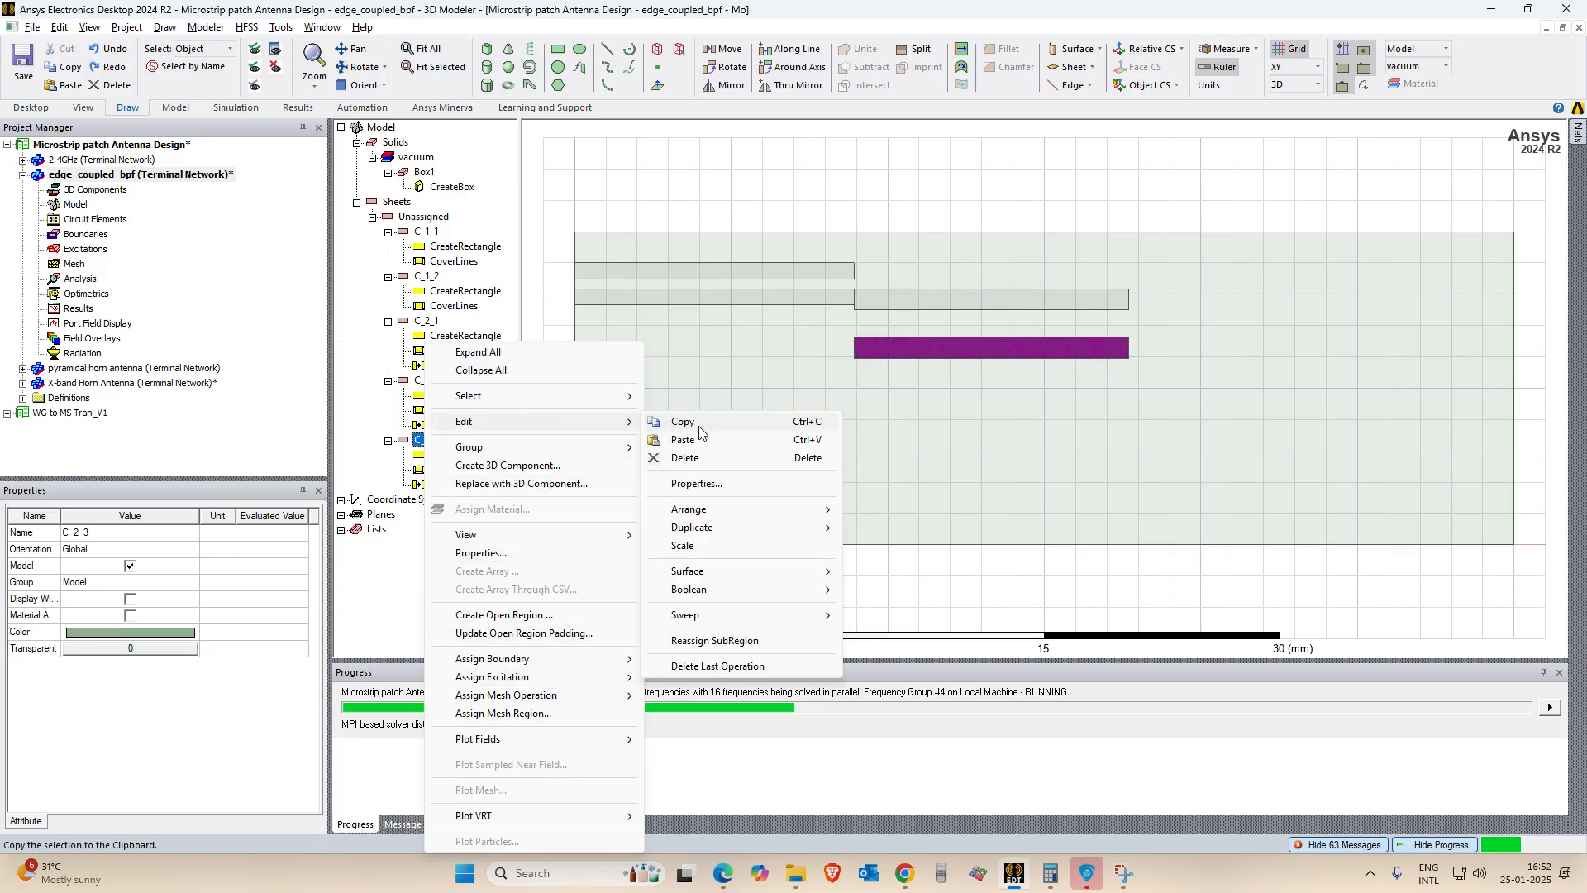
pyautogui.moveTo(793, 509)
pyautogui.click(892, 511)
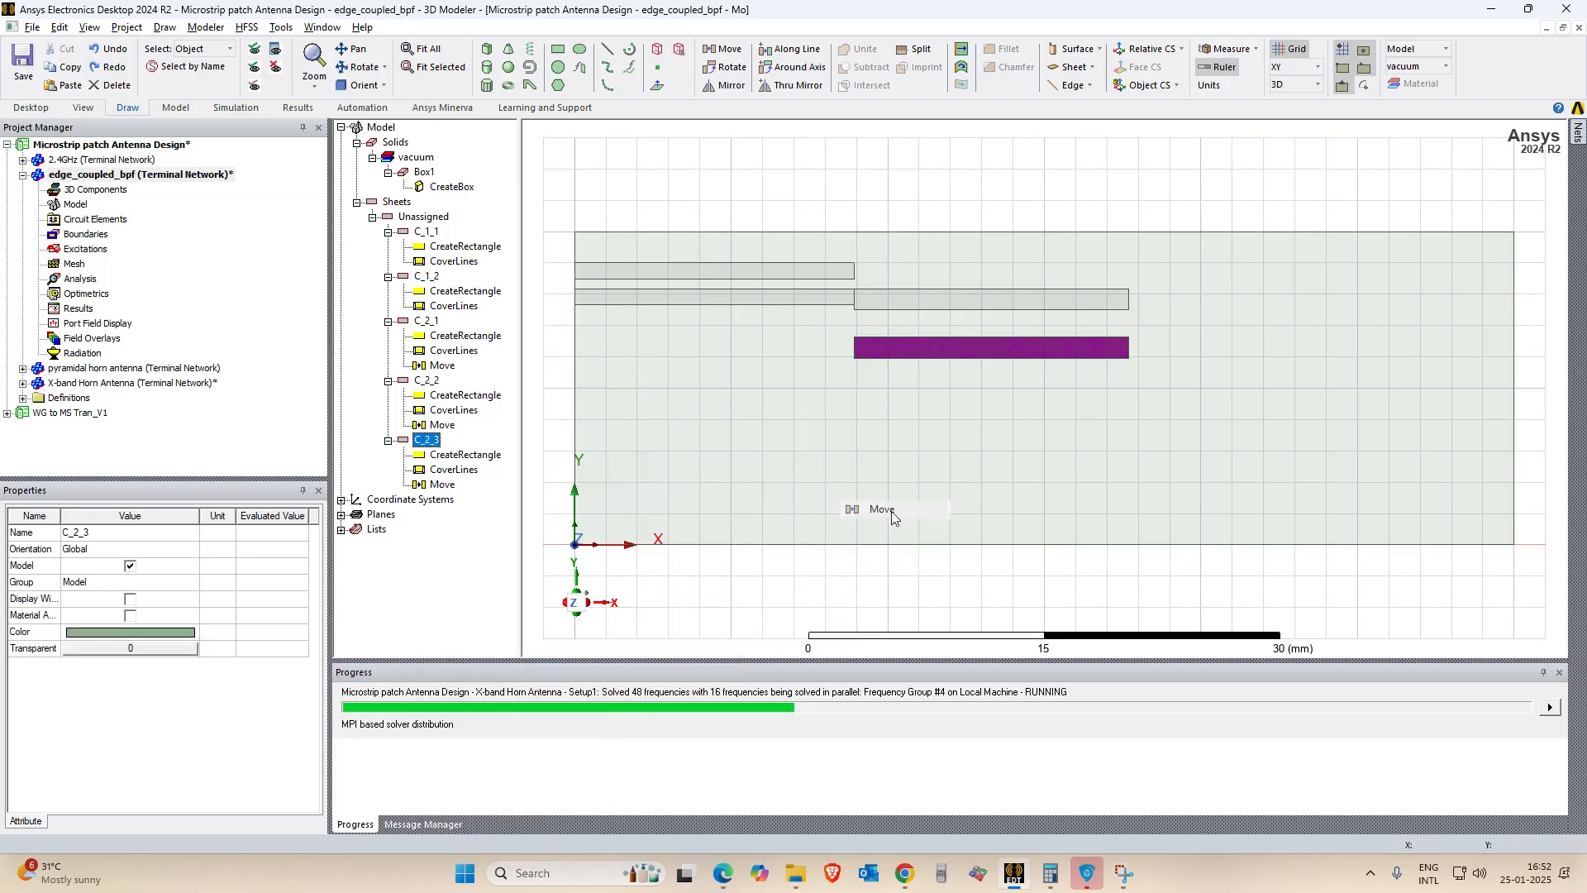
pyautogui.scroll(3, 857, 352)
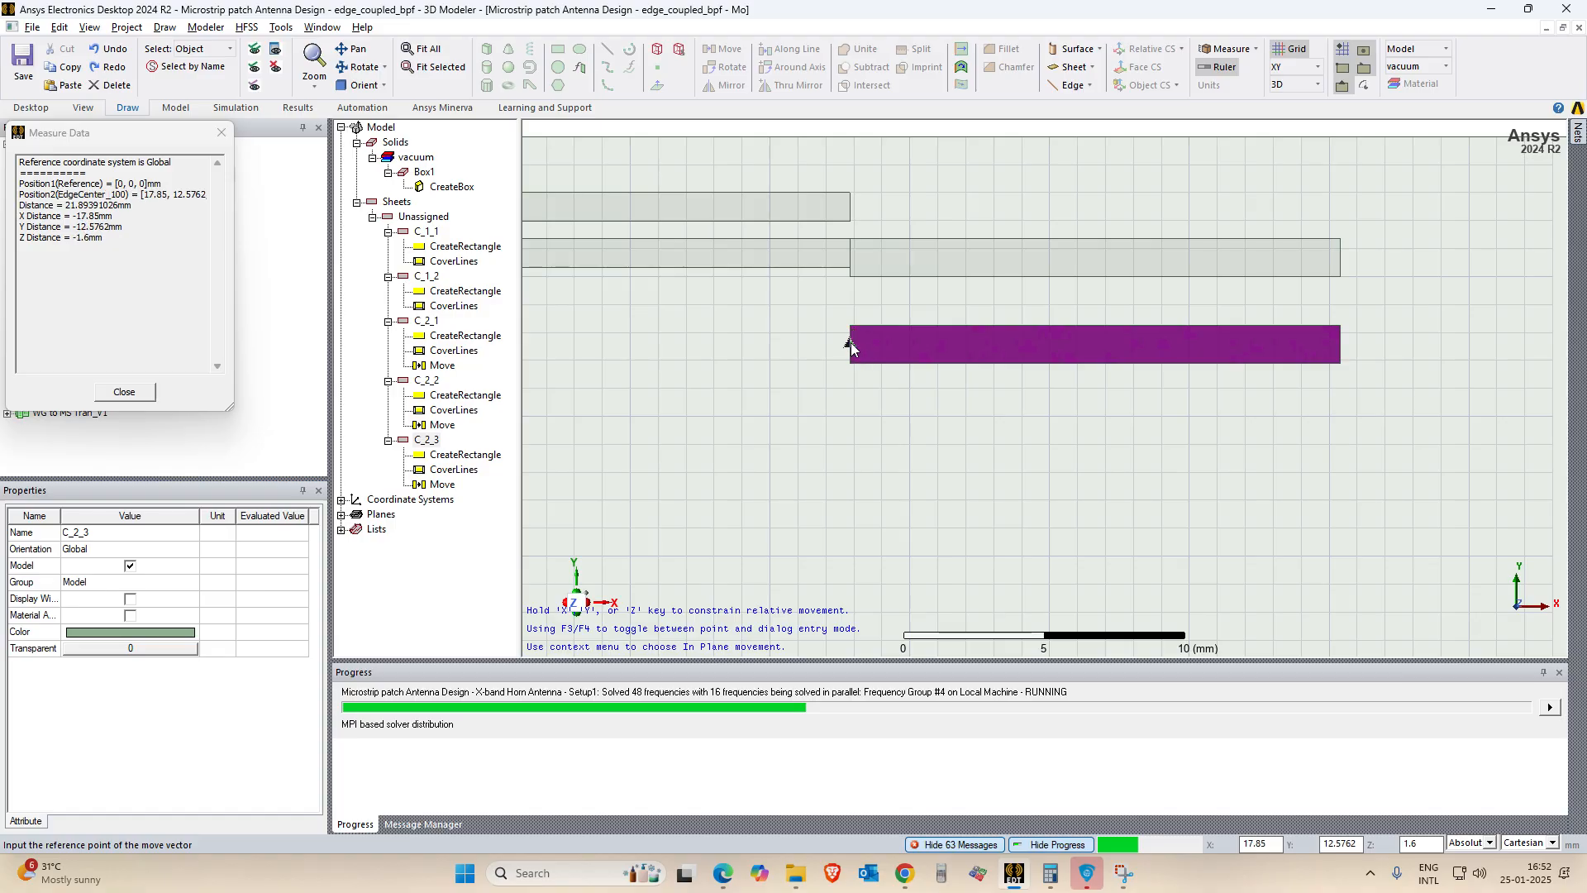
pyautogui.click(851, 349)
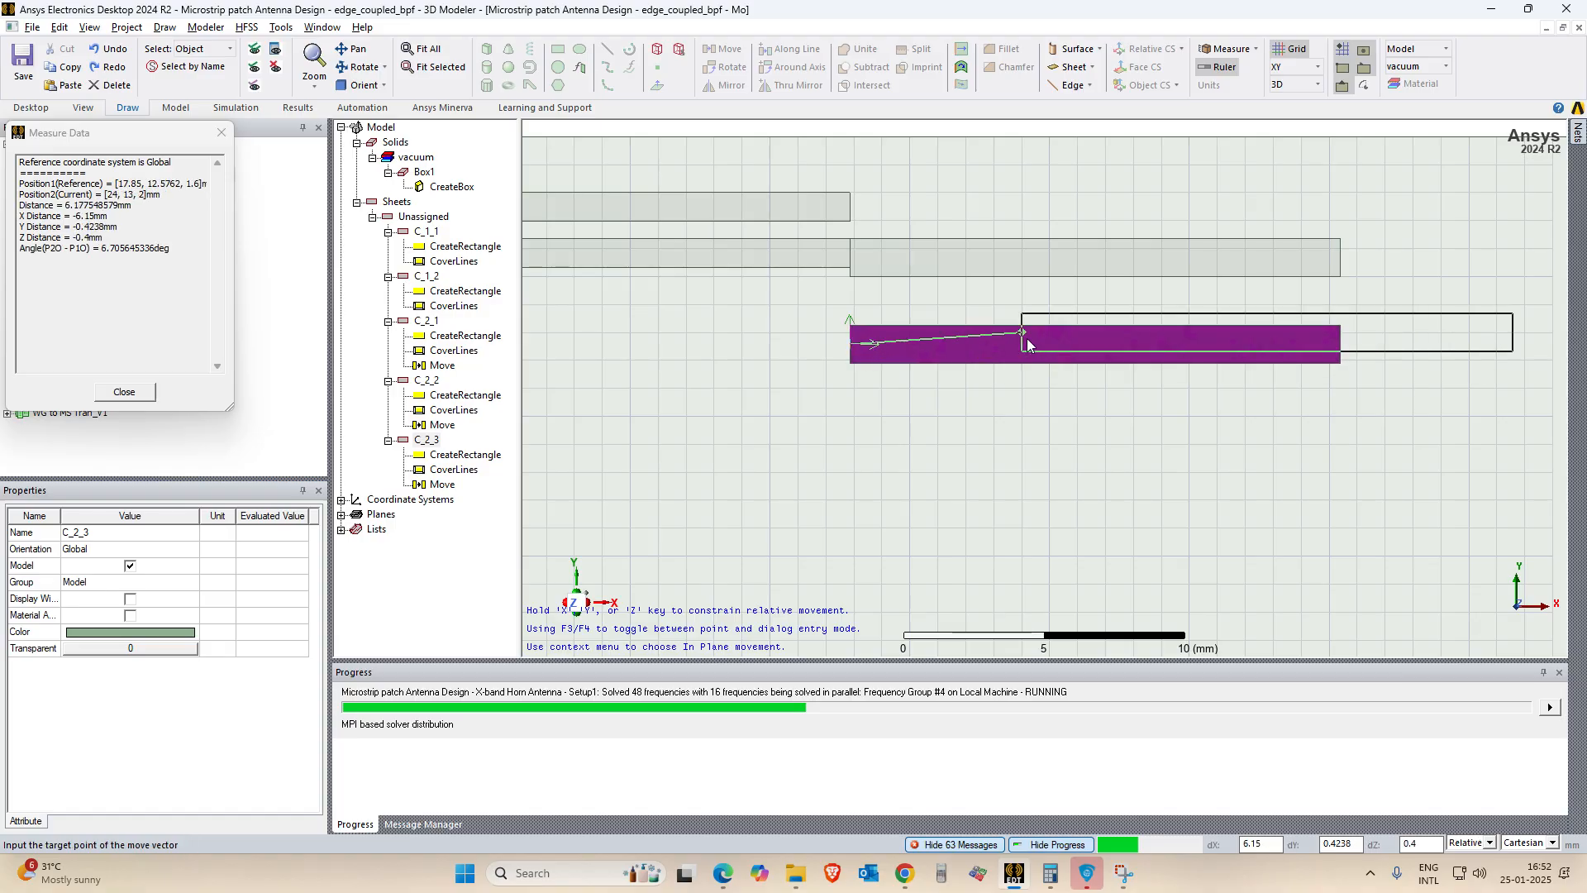
pyautogui.click(1340, 345)
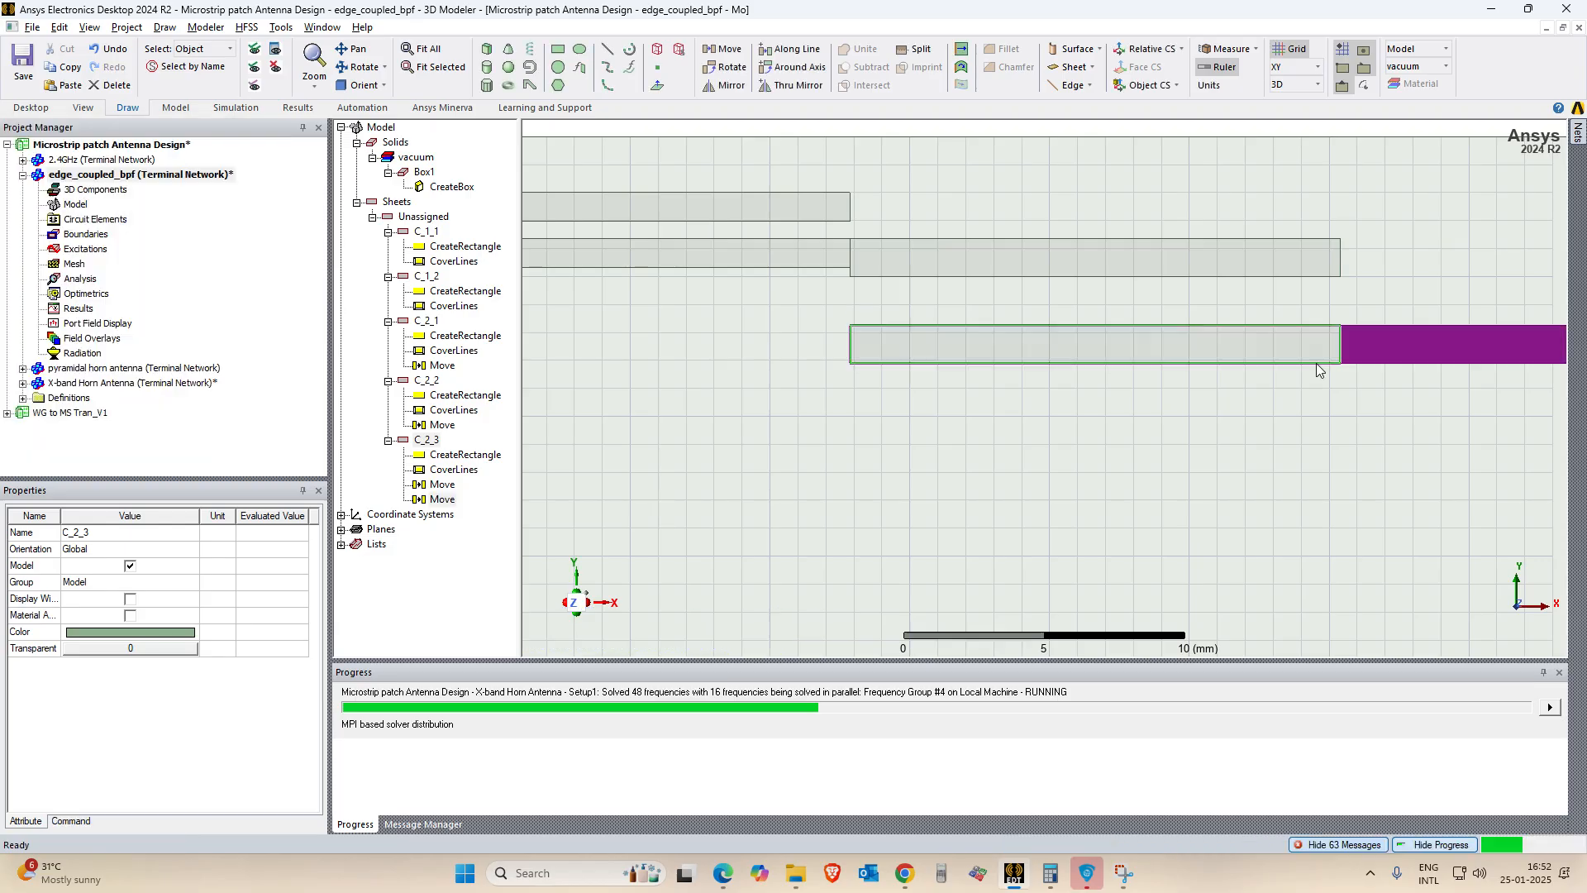
pyautogui.hotkey('ctrl', 'd')
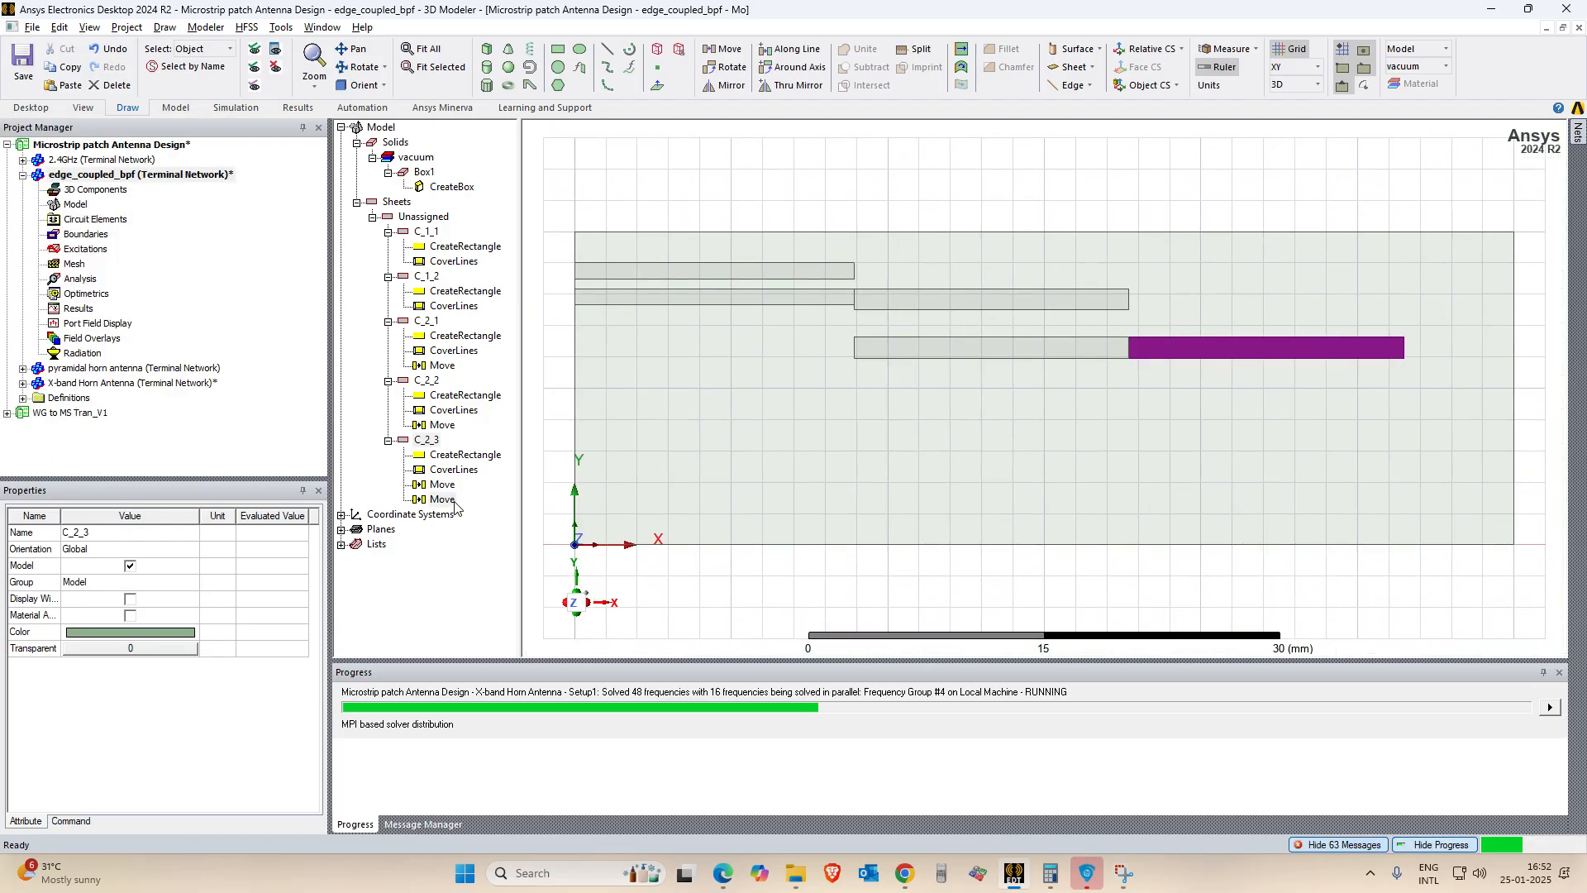
# Check the vector of C_2_3's second move operation and select the moved strip.
pyautogui.doubleClick(446, 500)
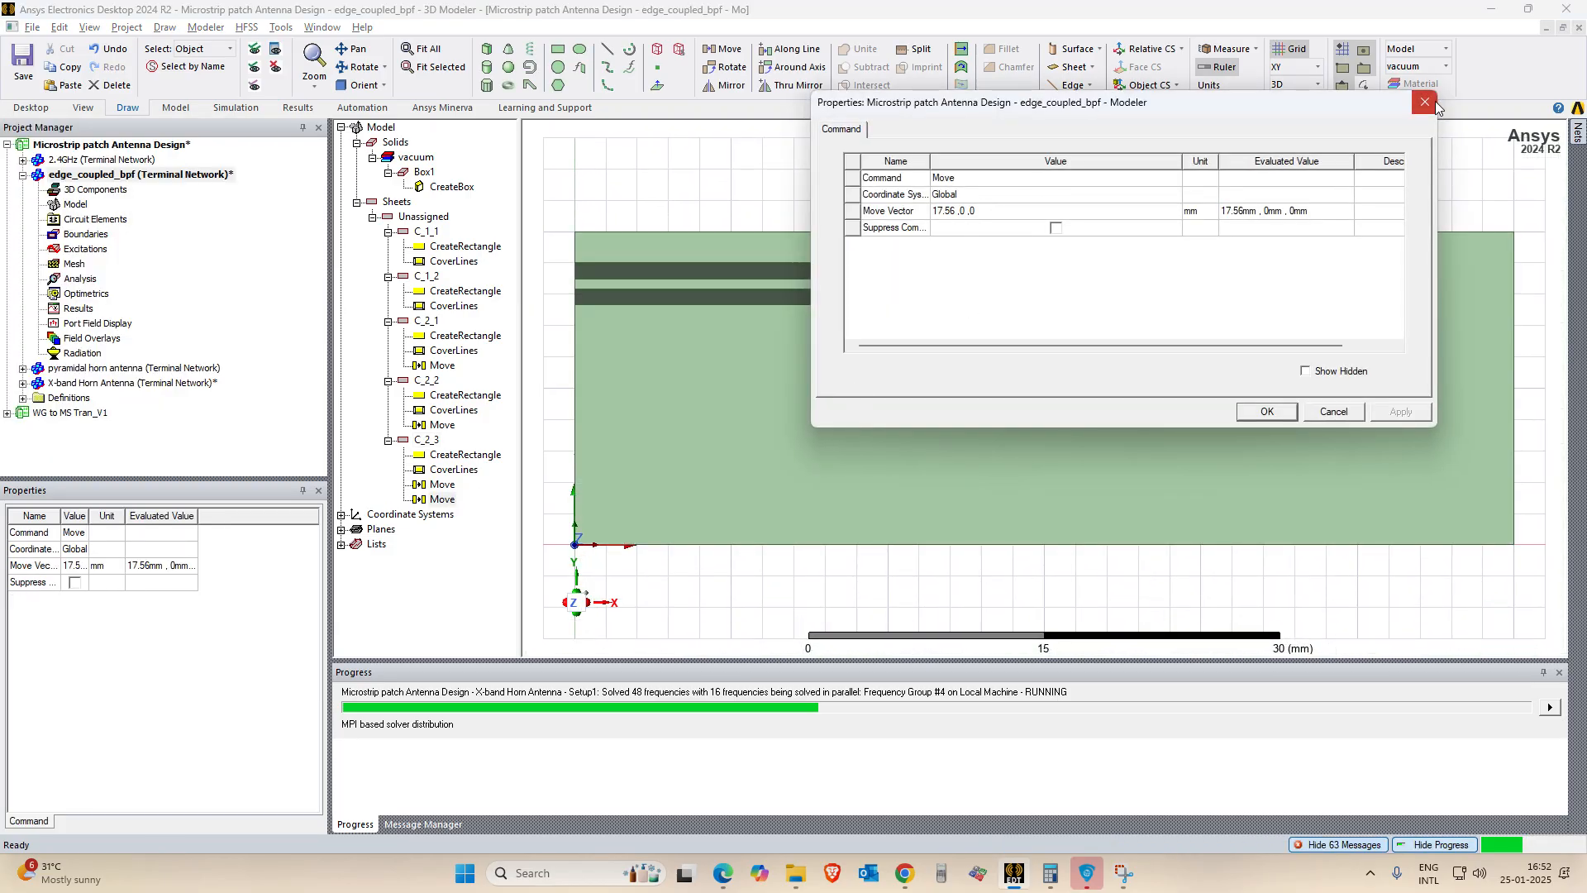
pyautogui.click(1434, 104)
pyautogui.click(1233, 347)
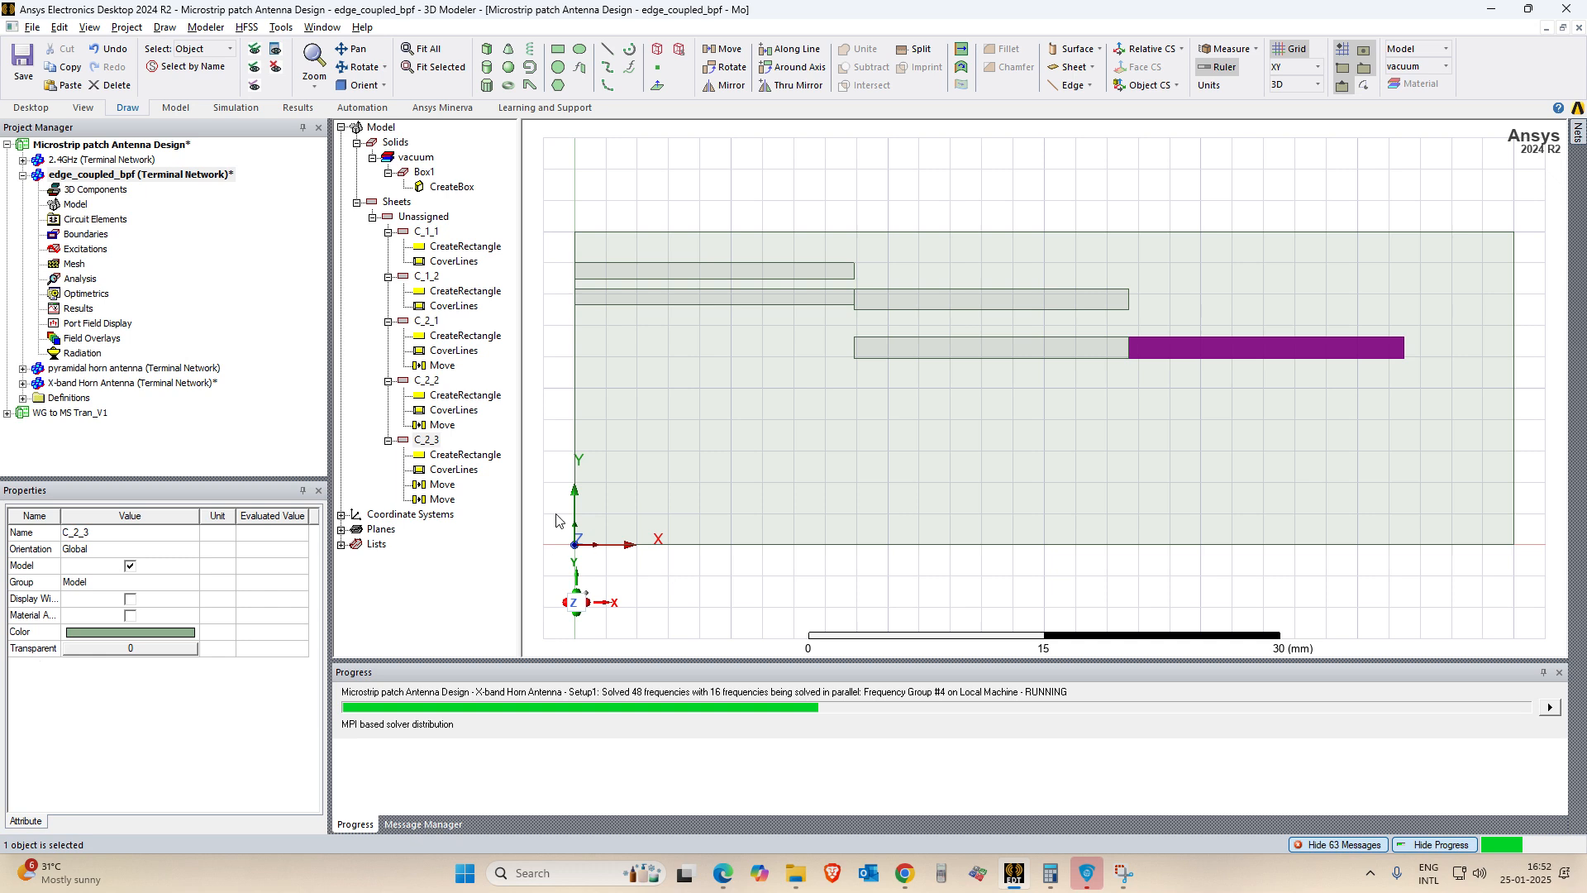
# Rename the strip C_2_3 to C_3_1.
pyautogui.doubleClick(468, 456)
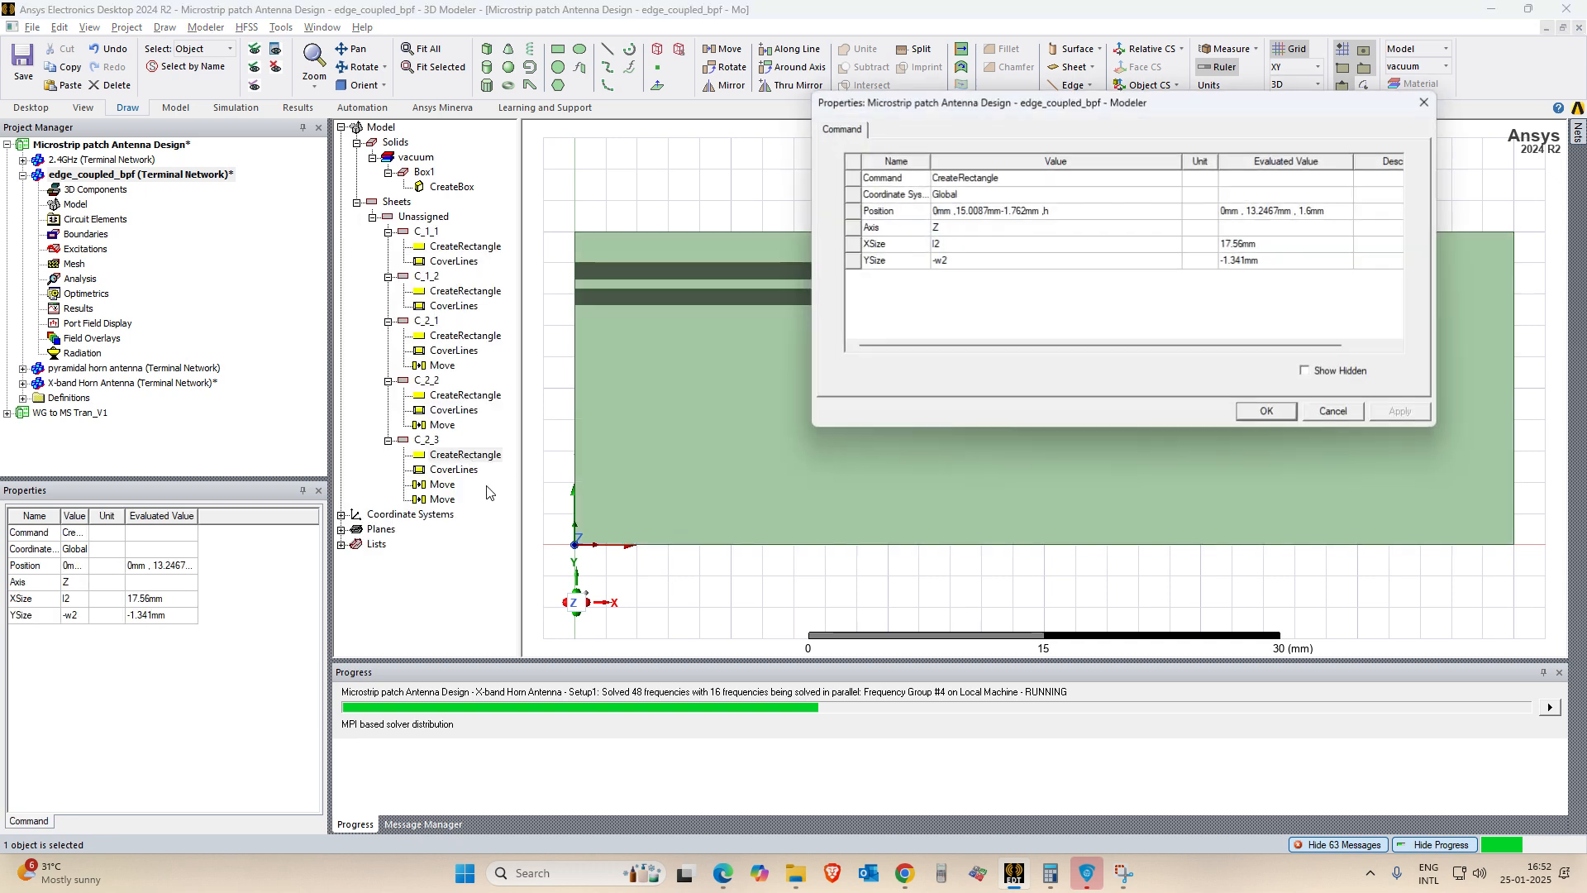
pyautogui.click(1431, 97)
pyautogui.doubleClick(426, 440)
pyautogui.click(984, 178)
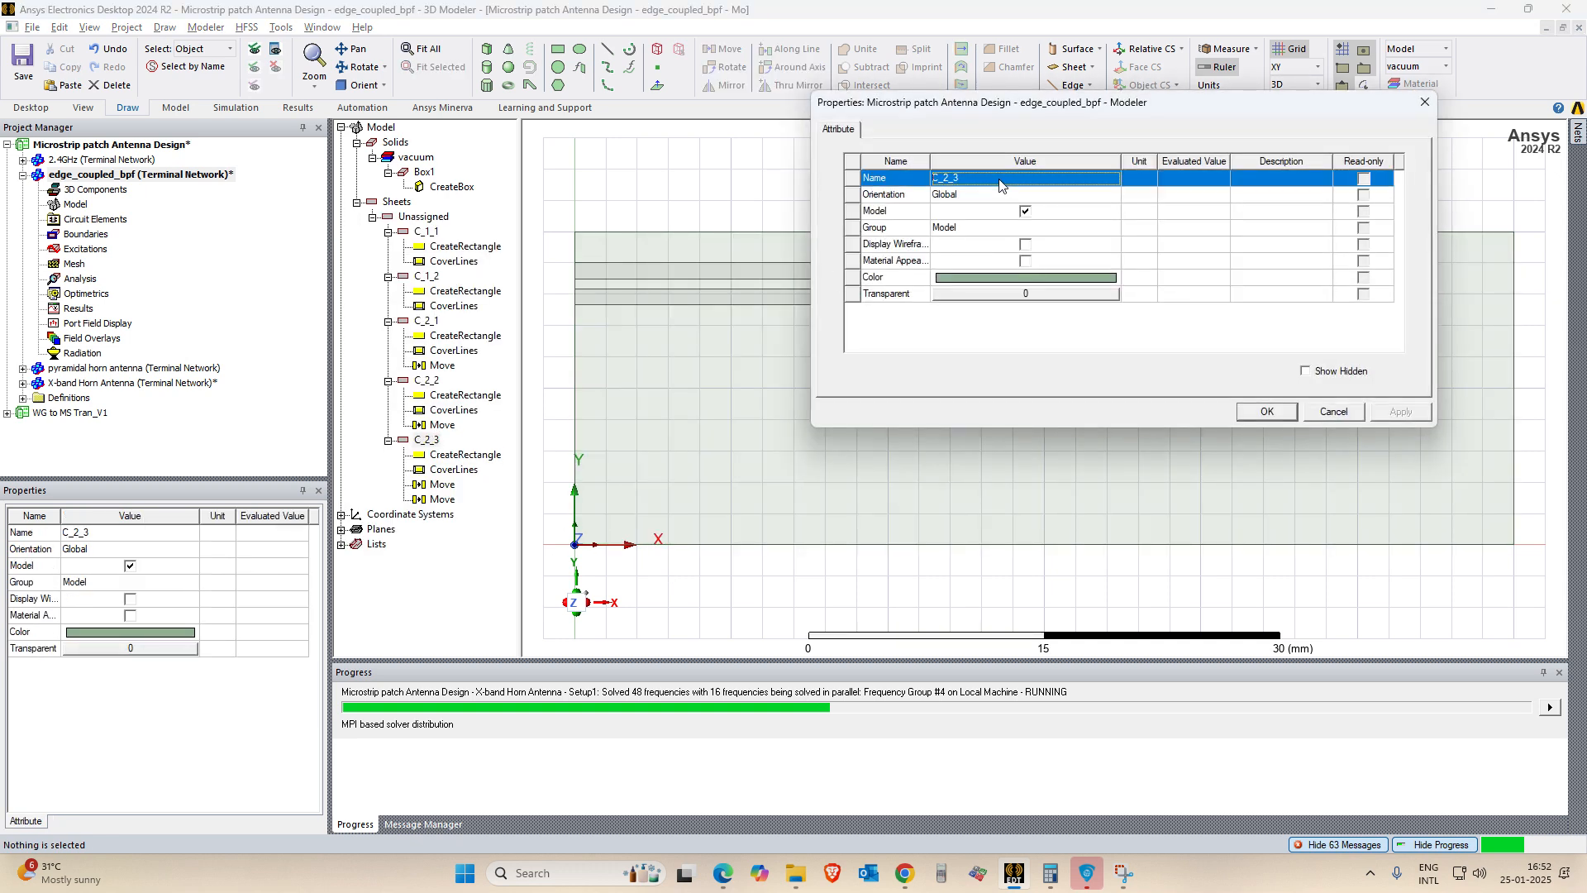
pyautogui.click(984, 179)
pyautogui.moveTo(951, 179); pyautogui.dragTo(938, 178)
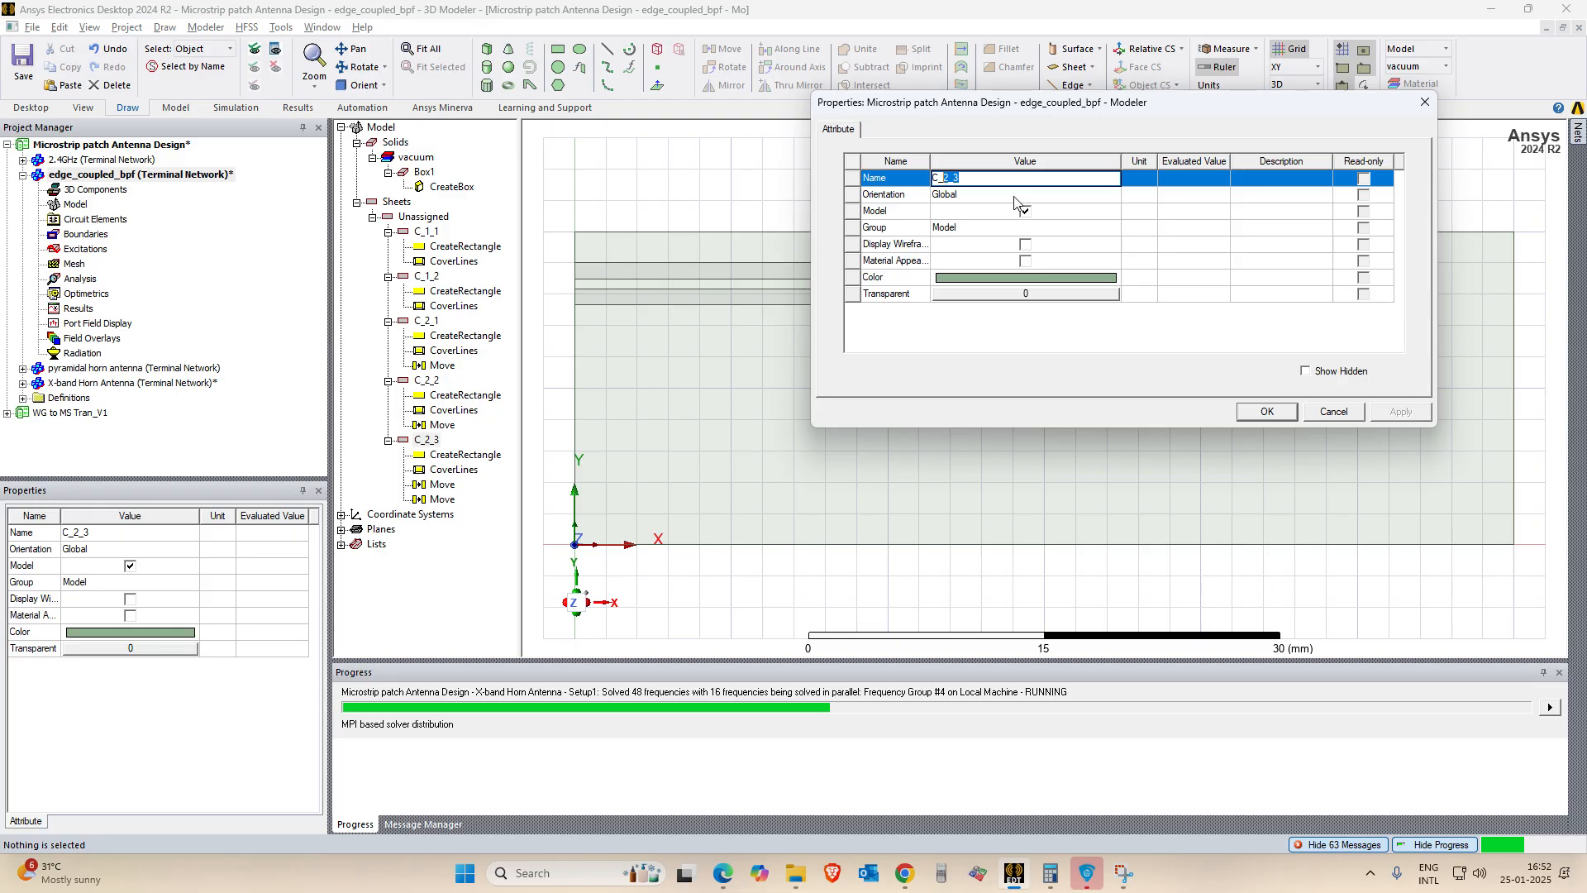
pyautogui.write('_#')
pyautogui.click(1014, 197)
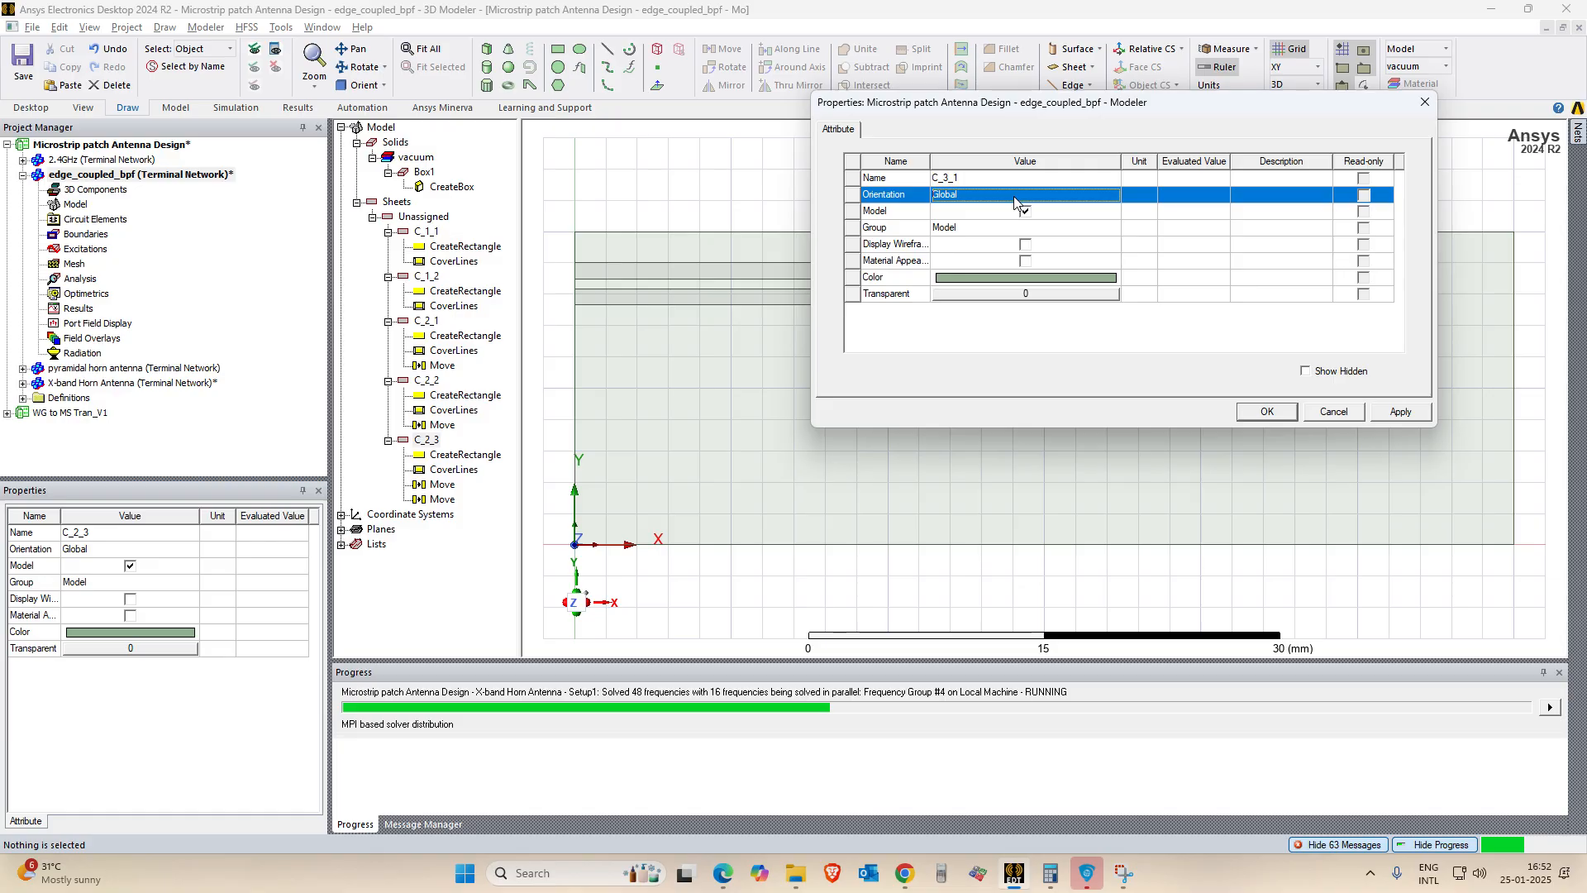
pyautogui.click(1398, 412)
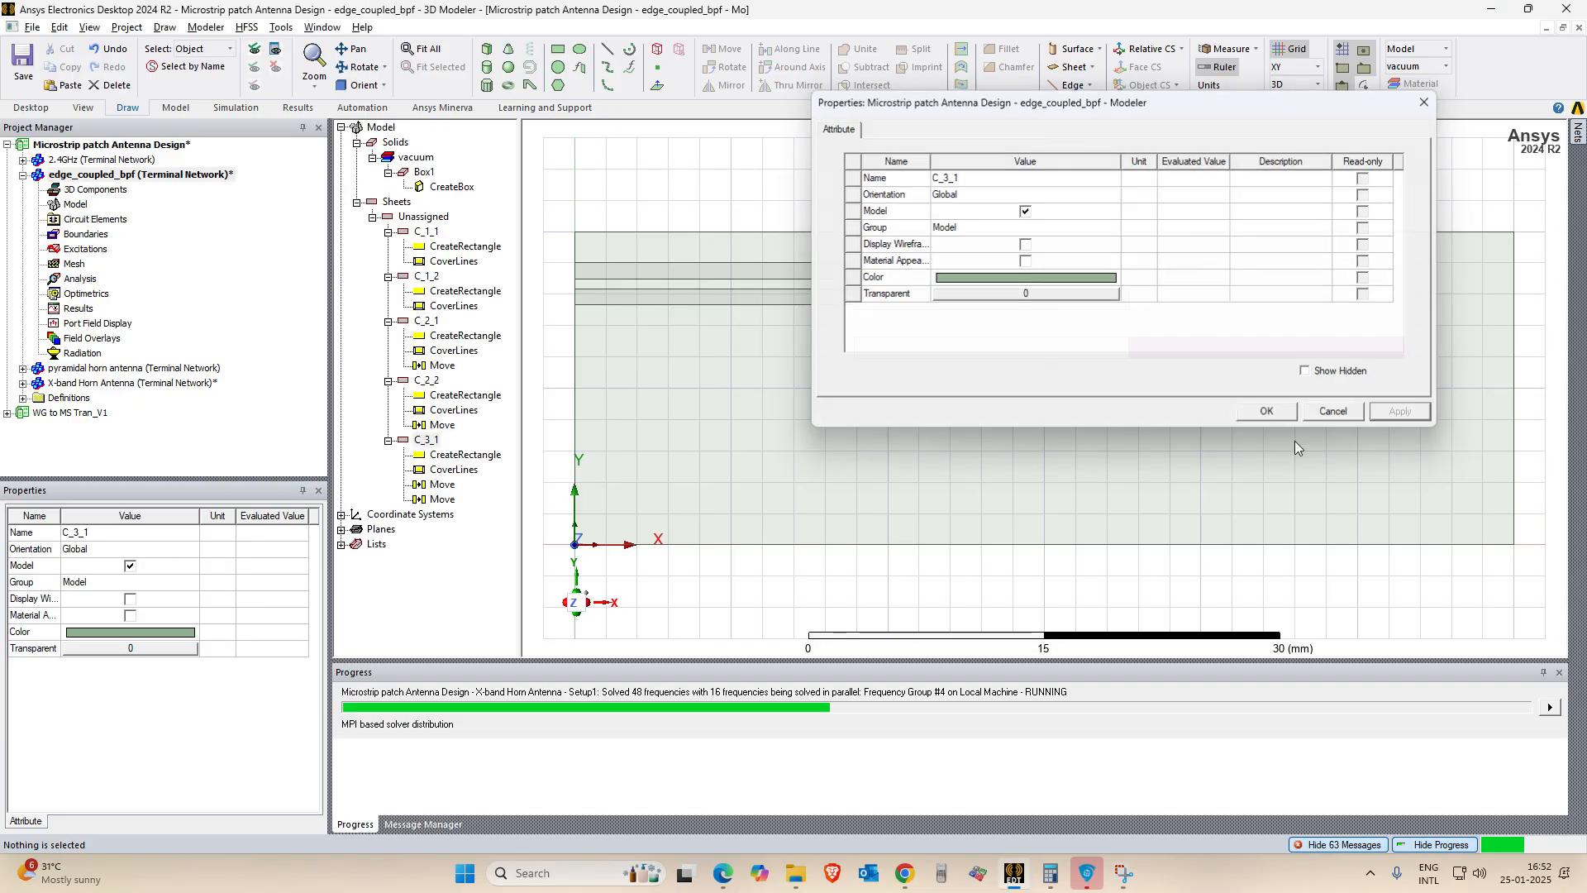
pyautogui.click(1266, 412)
# Mark section 2 as done in the paper's Table 1 and set C_3_1's X size to a new variable l3 of 17.52 mm.
pyautogui.hotkey('alt', 'Tab')
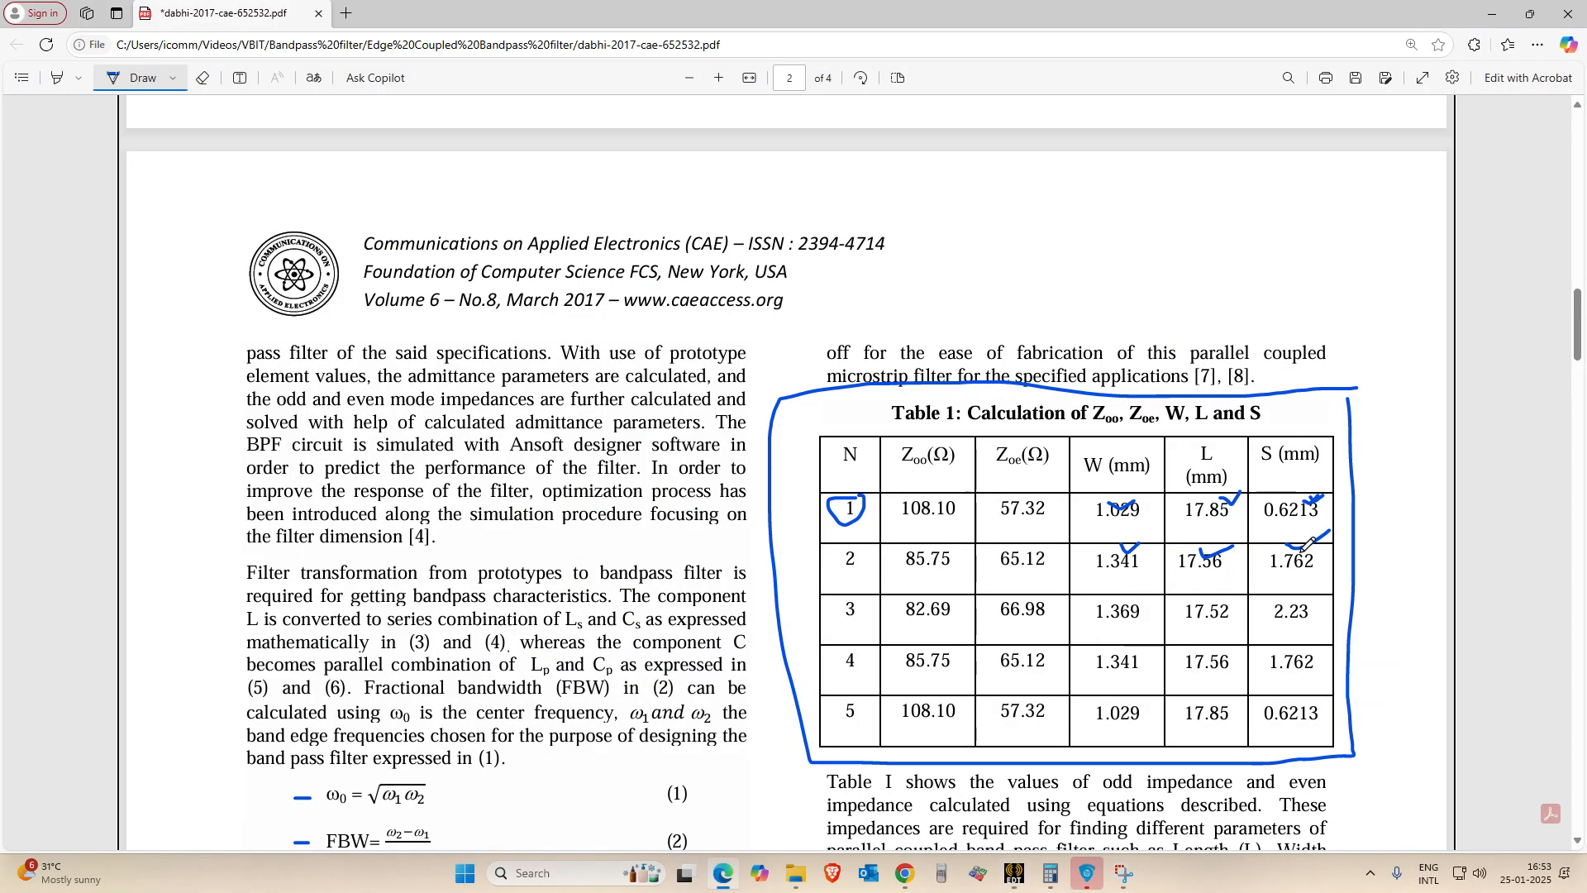
pyautogui.moveTo(860, 545)
pyautogui.mouseDown()
pyautogui.moveTo(834, 549)
pyautogui.moveTo(864, 574)
pyautogui.moveTo(874, 556)
pyautogui.mouseUp()
pyautogui.hotkey('alt', 'Tab')
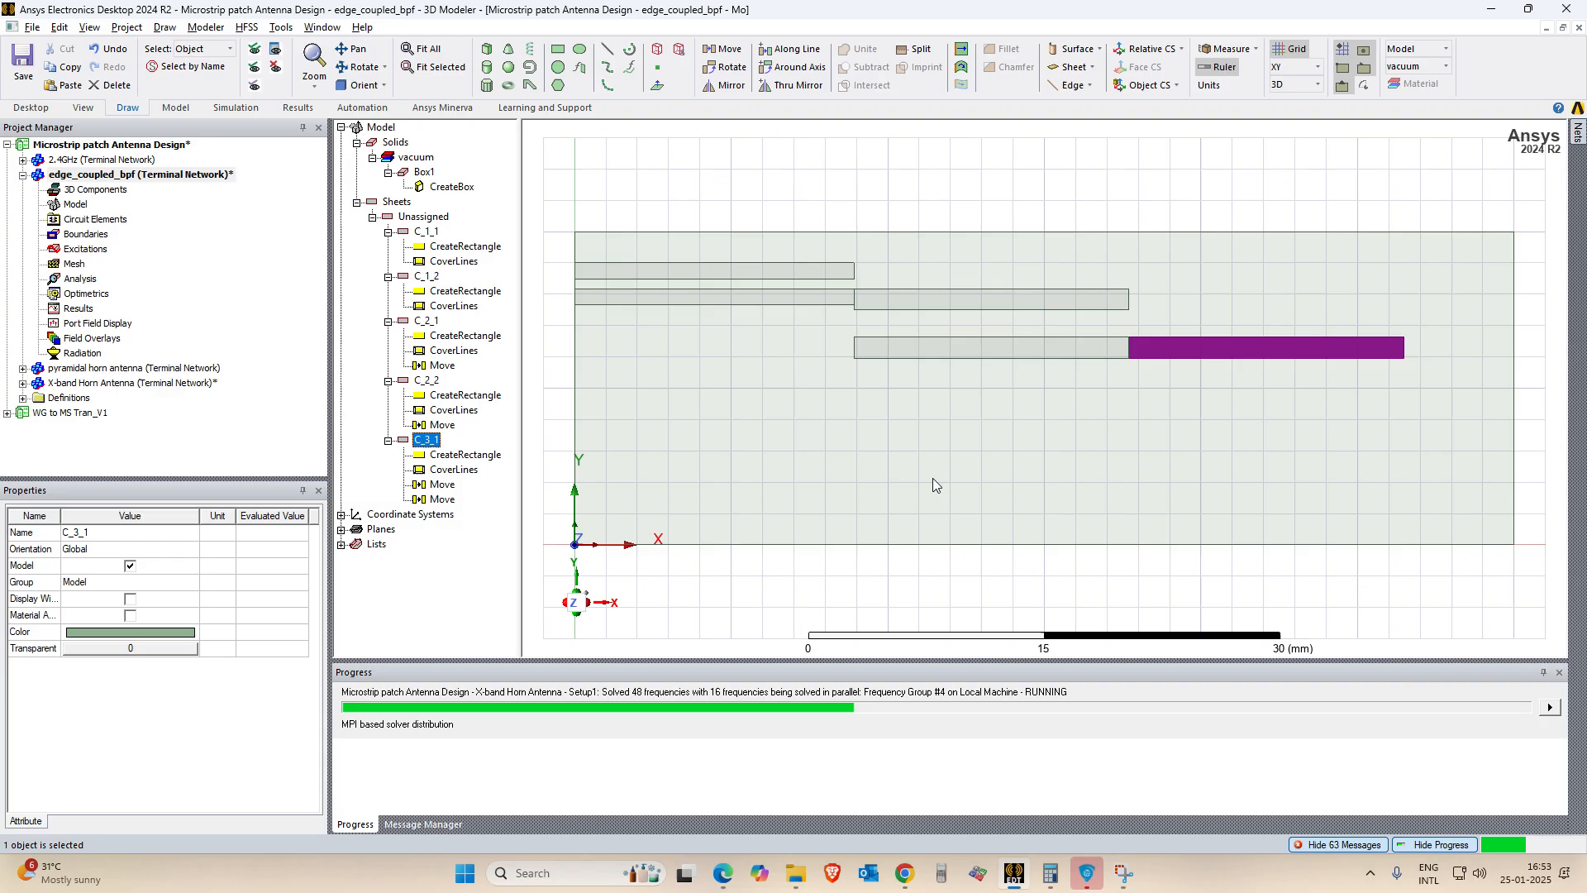
pyautogui.doubleClick(466, 455)
pyautogui.click(962, 245)
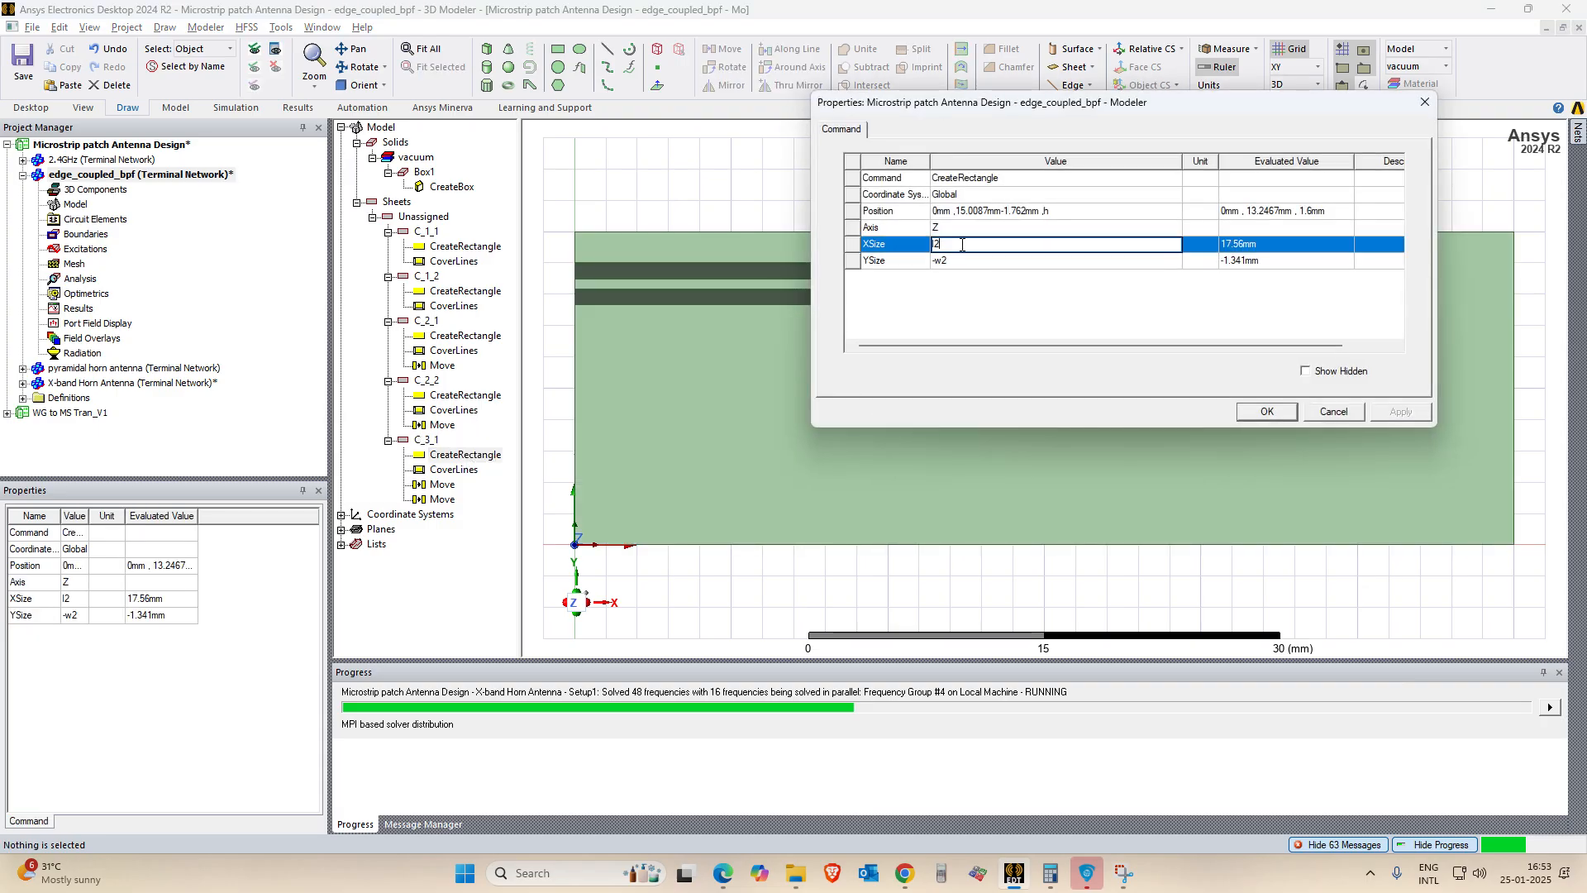
pyautogui.press('BackSpace')
pyautogui.write('3')
pyautogui.press('Return')
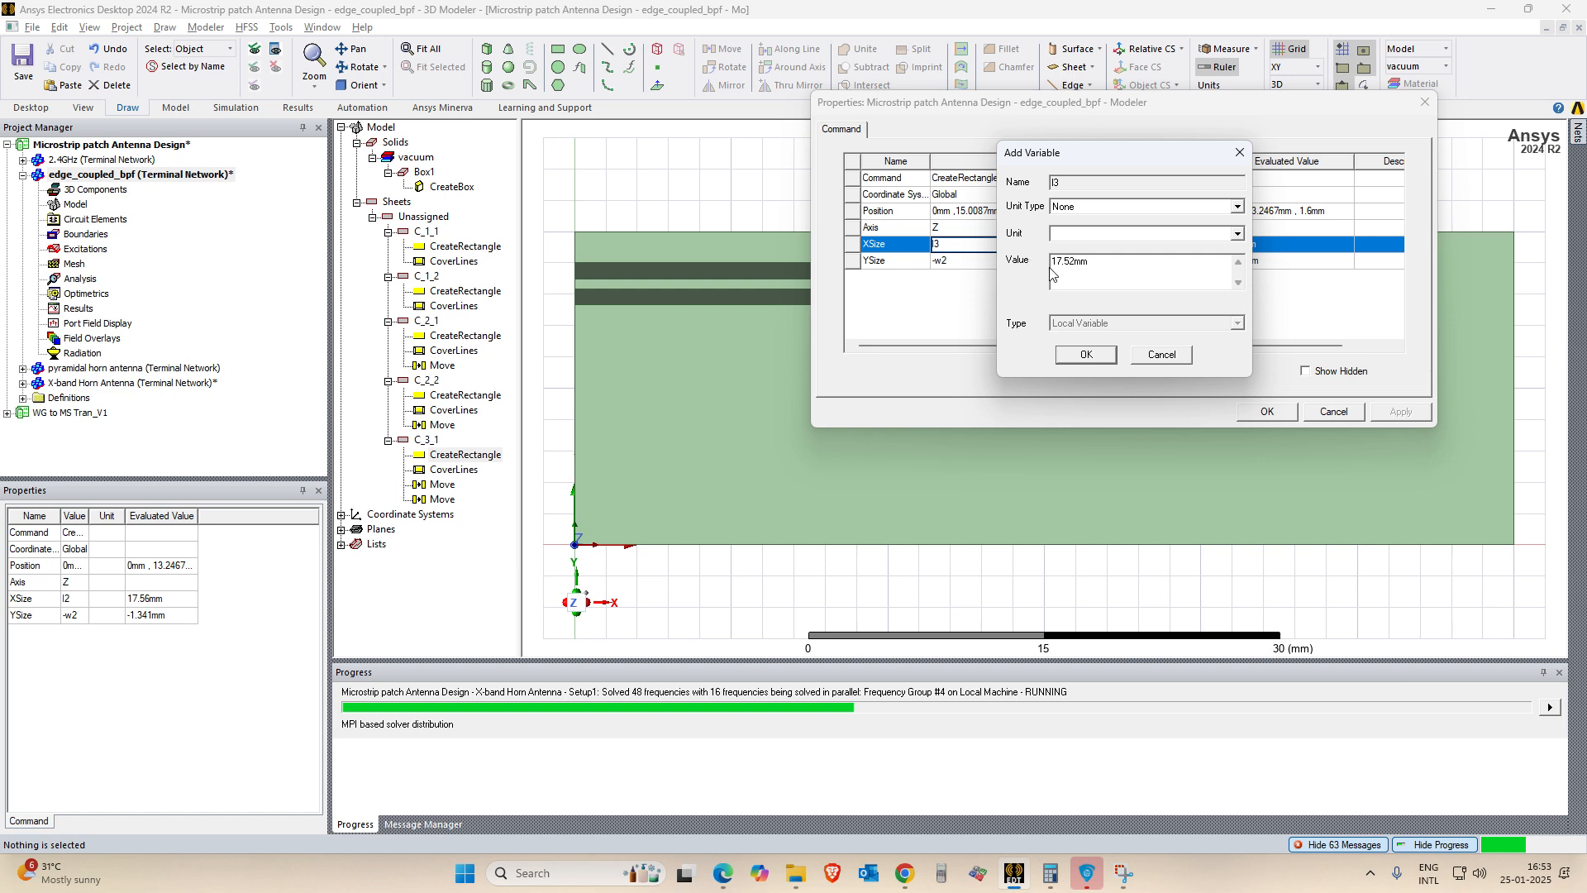
pyautogui.press('Return')
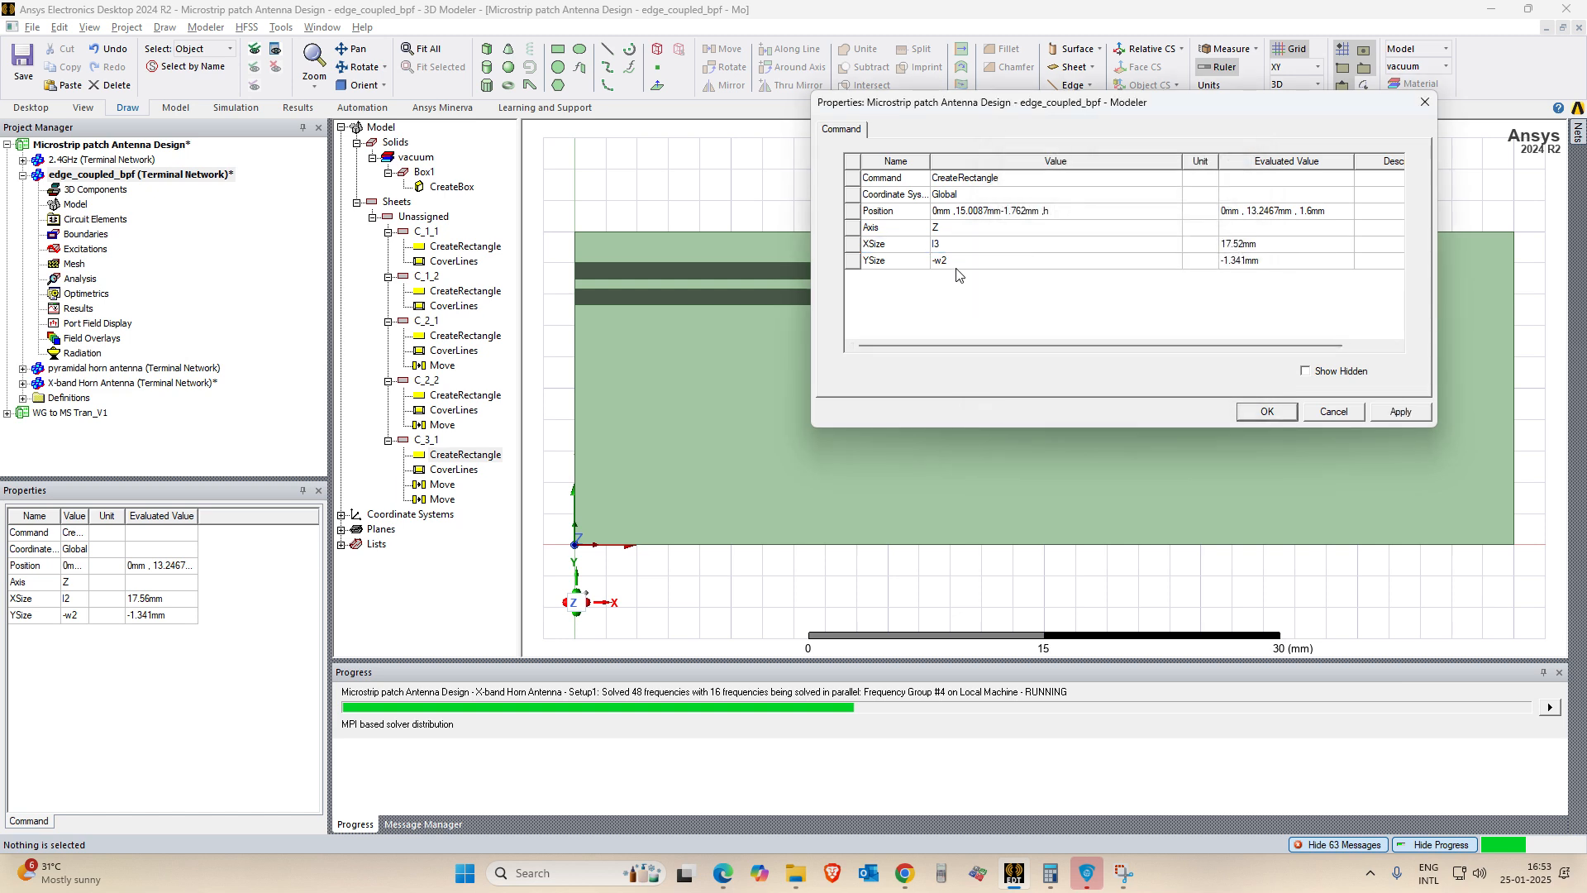
# Tick section 3's width in Table 1 and set C_3_1's Y size to -w3, defining w3 as 1.369 mm.
pyautogui.click(959, 269)
pyautogui.hotkey('alt', 'Tab')
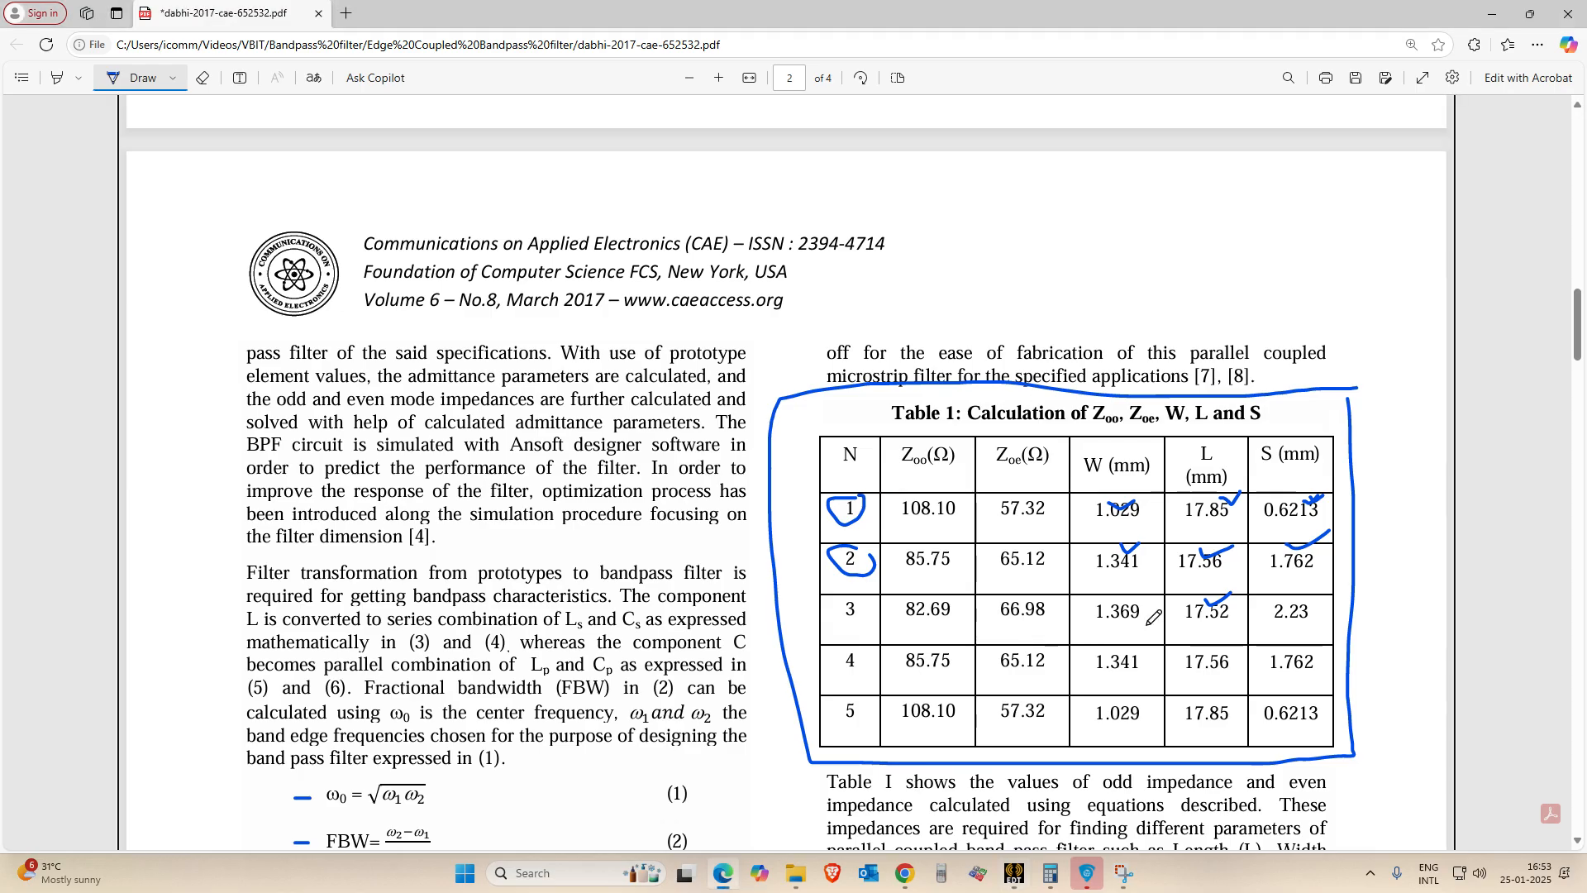
pyautogui.moveTo(1114, 591); pyautogui.dragTo(1136, 588)
pyautogui.hotkey('alt', 'Tab')
pyautogui.click(966, 261)
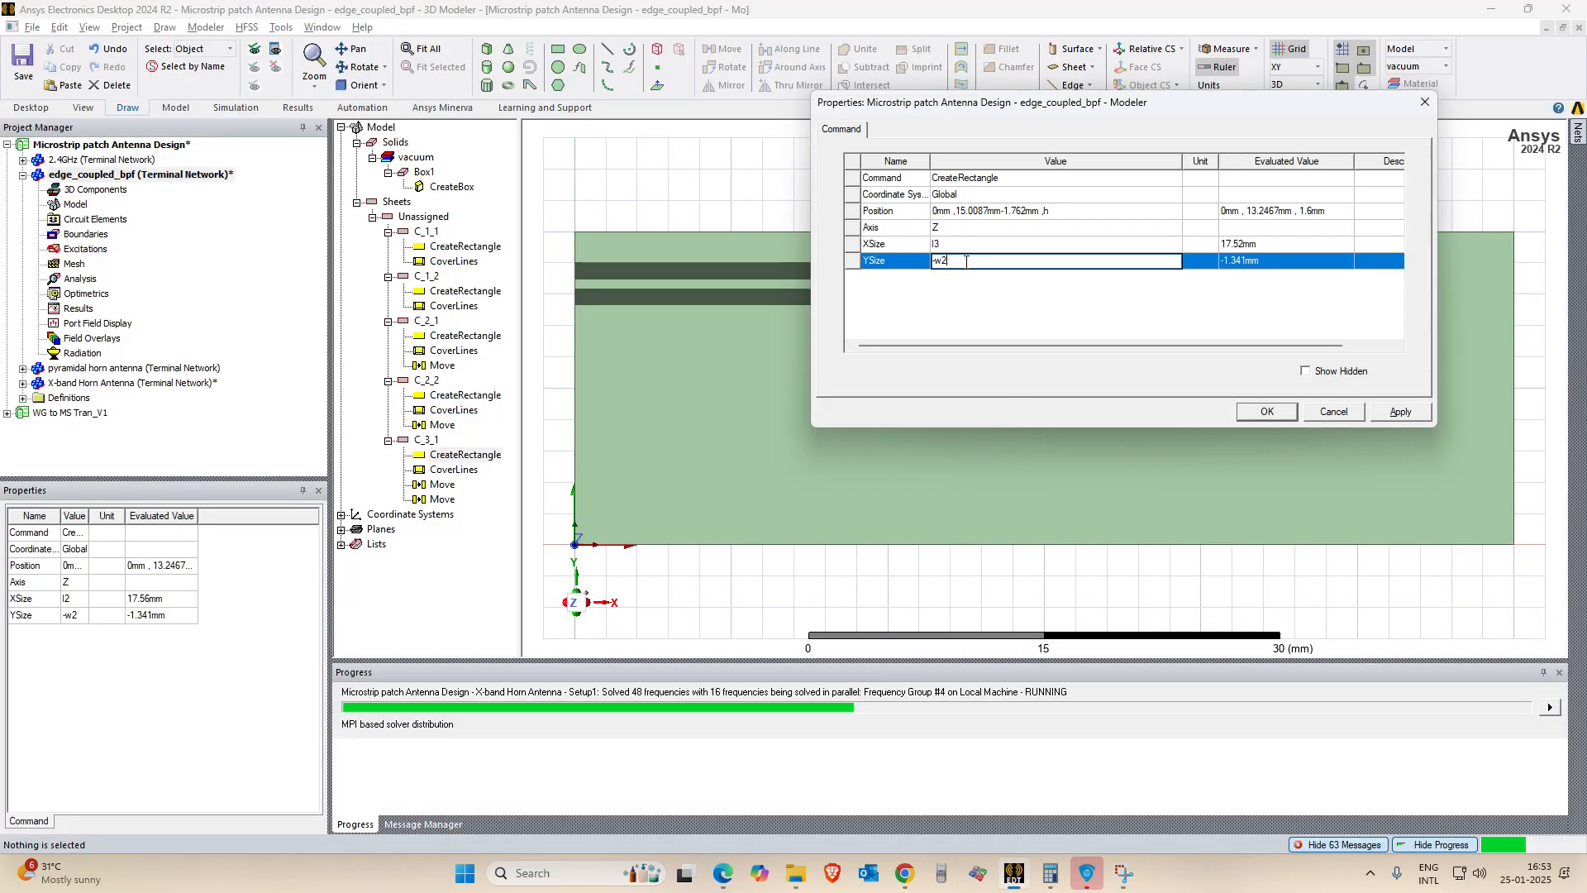
pyautogui.click(997, 318)
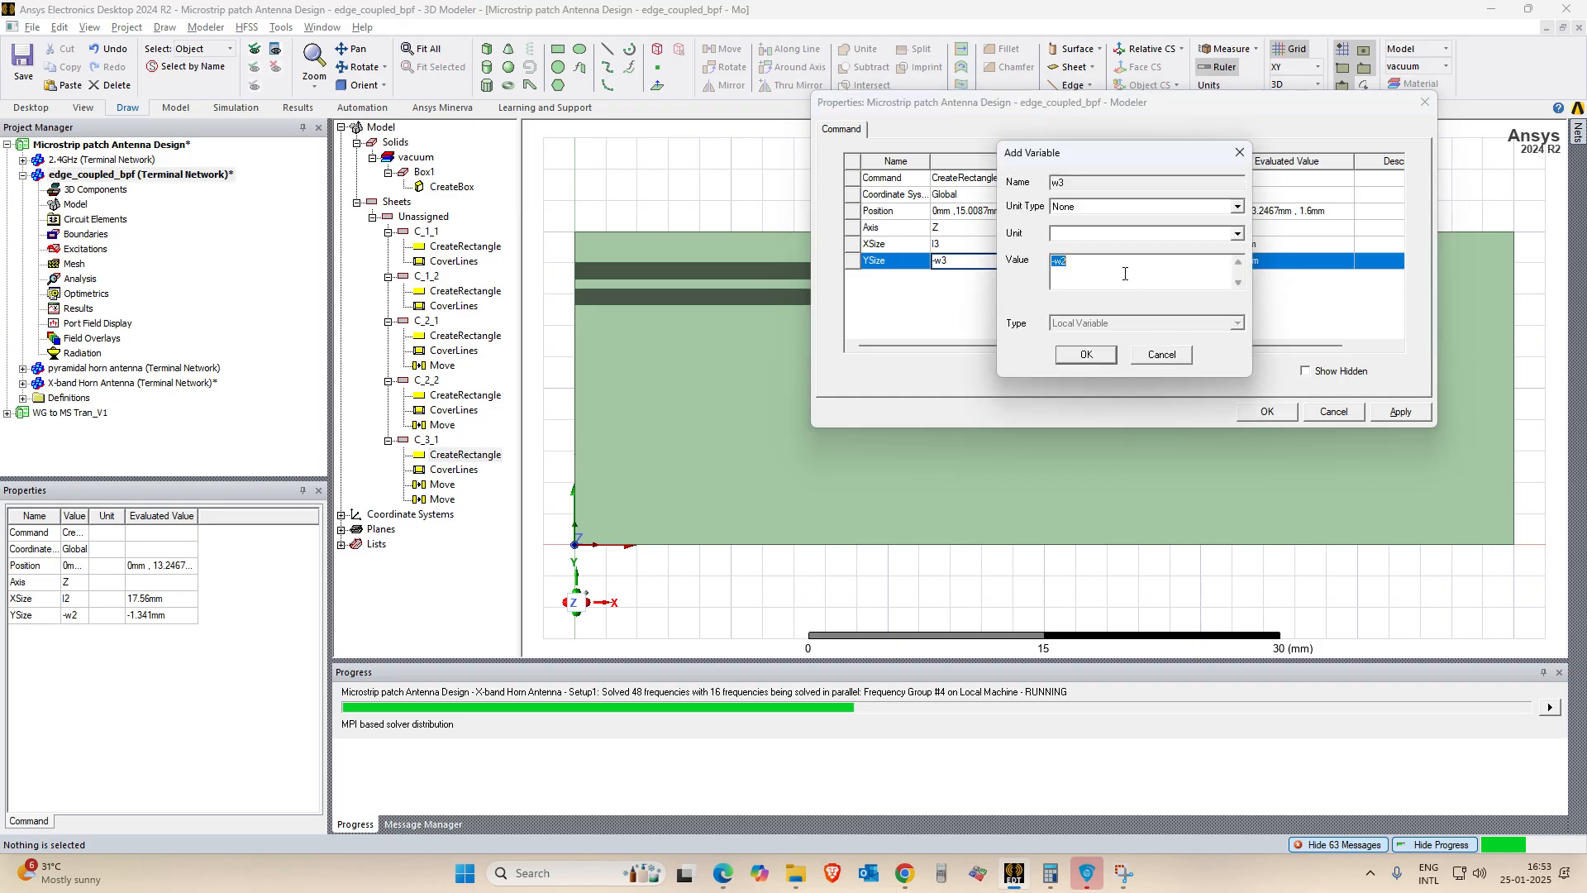
pyautogui.click(946, 304)
pyautogui.click(1082, 354)
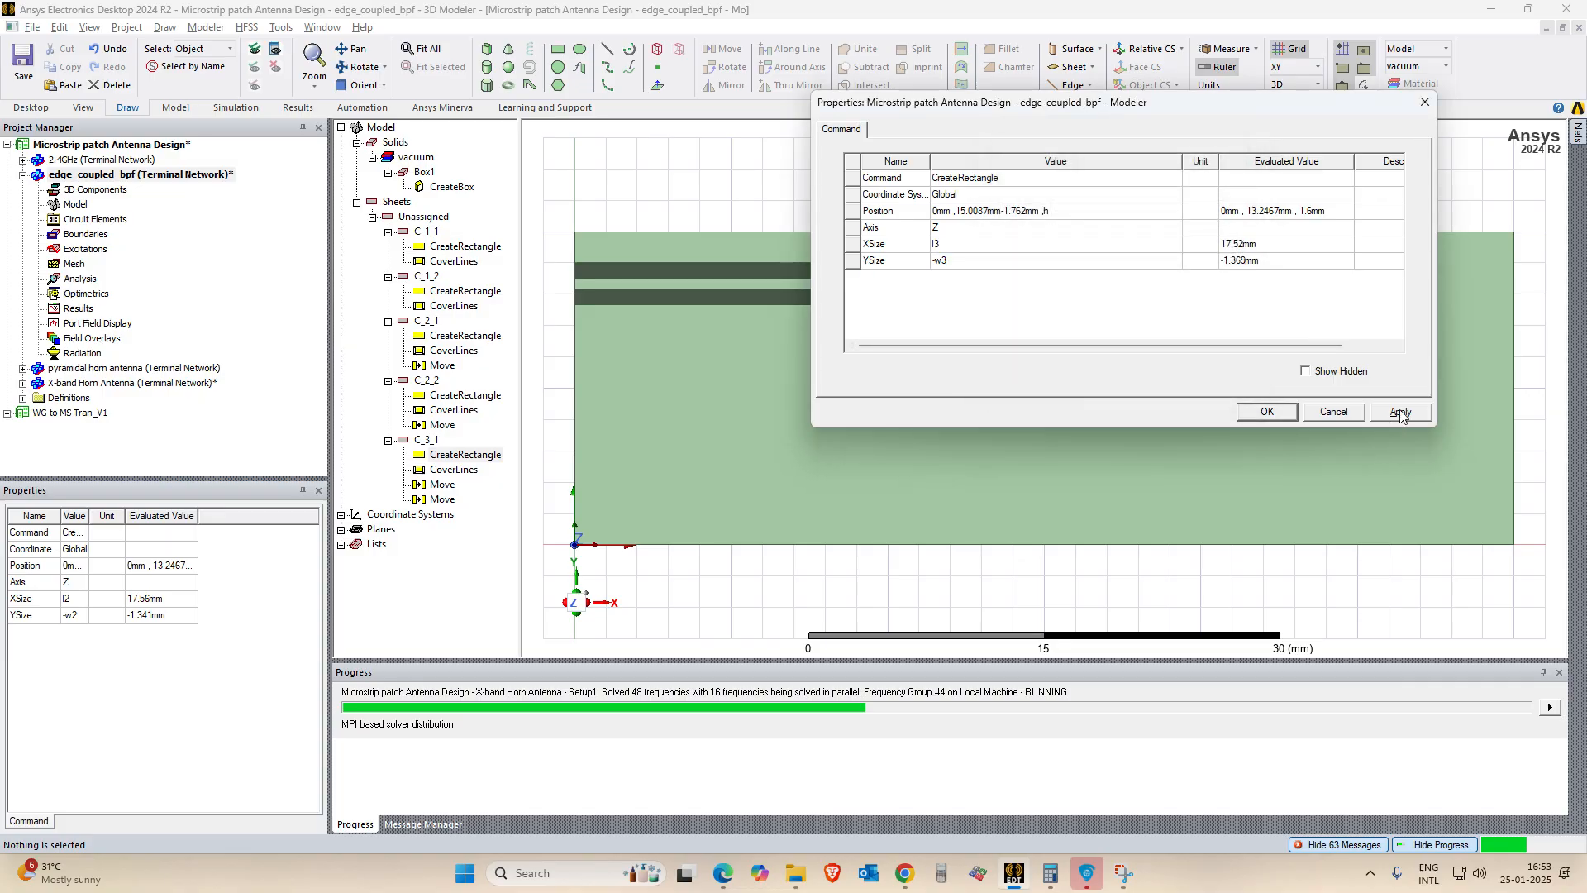
pyautogui.click(1266, 412)
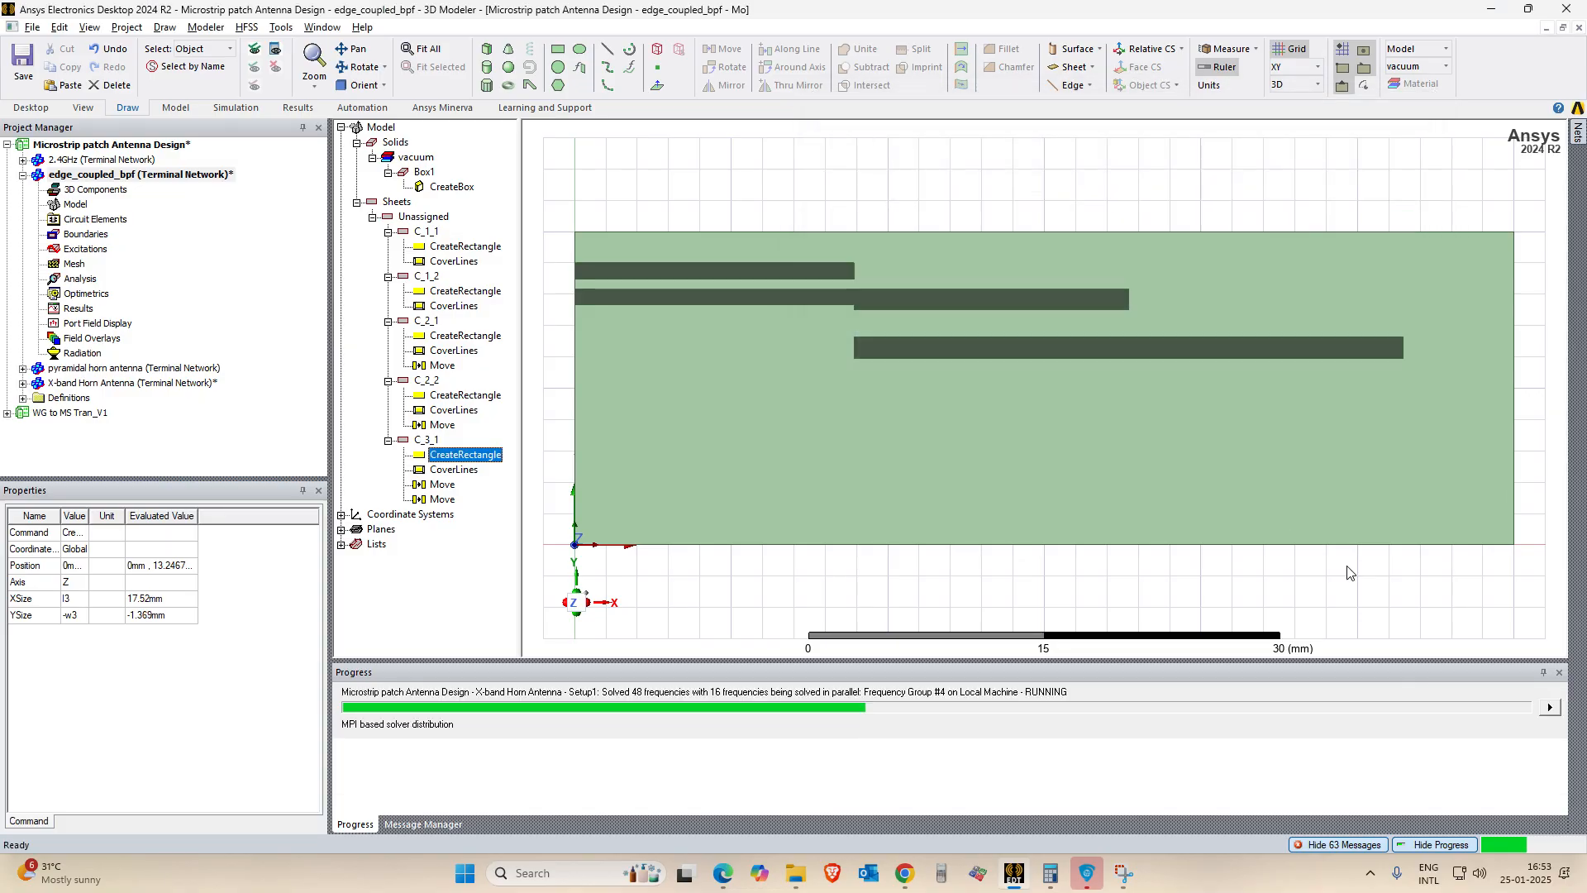
# Tick section 3's 2.23 mm spacing in Table 1 and duplicate the strip C_3_1 in the HFSS model.
pyautogui.click(1309, 351)
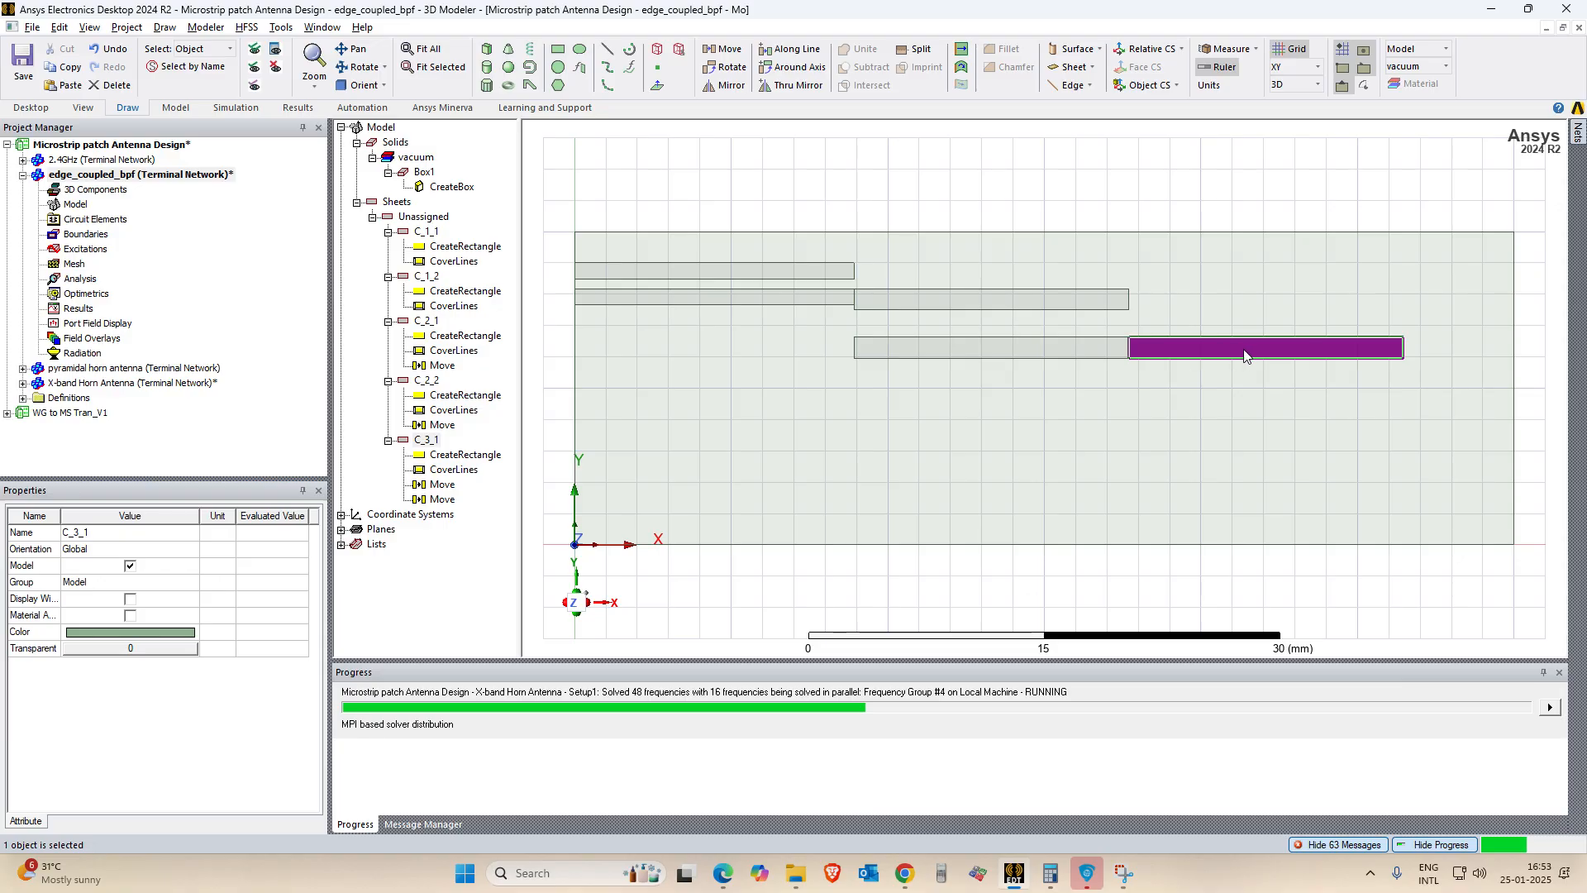
pyautogui.hotkey('alt', 'Tab')
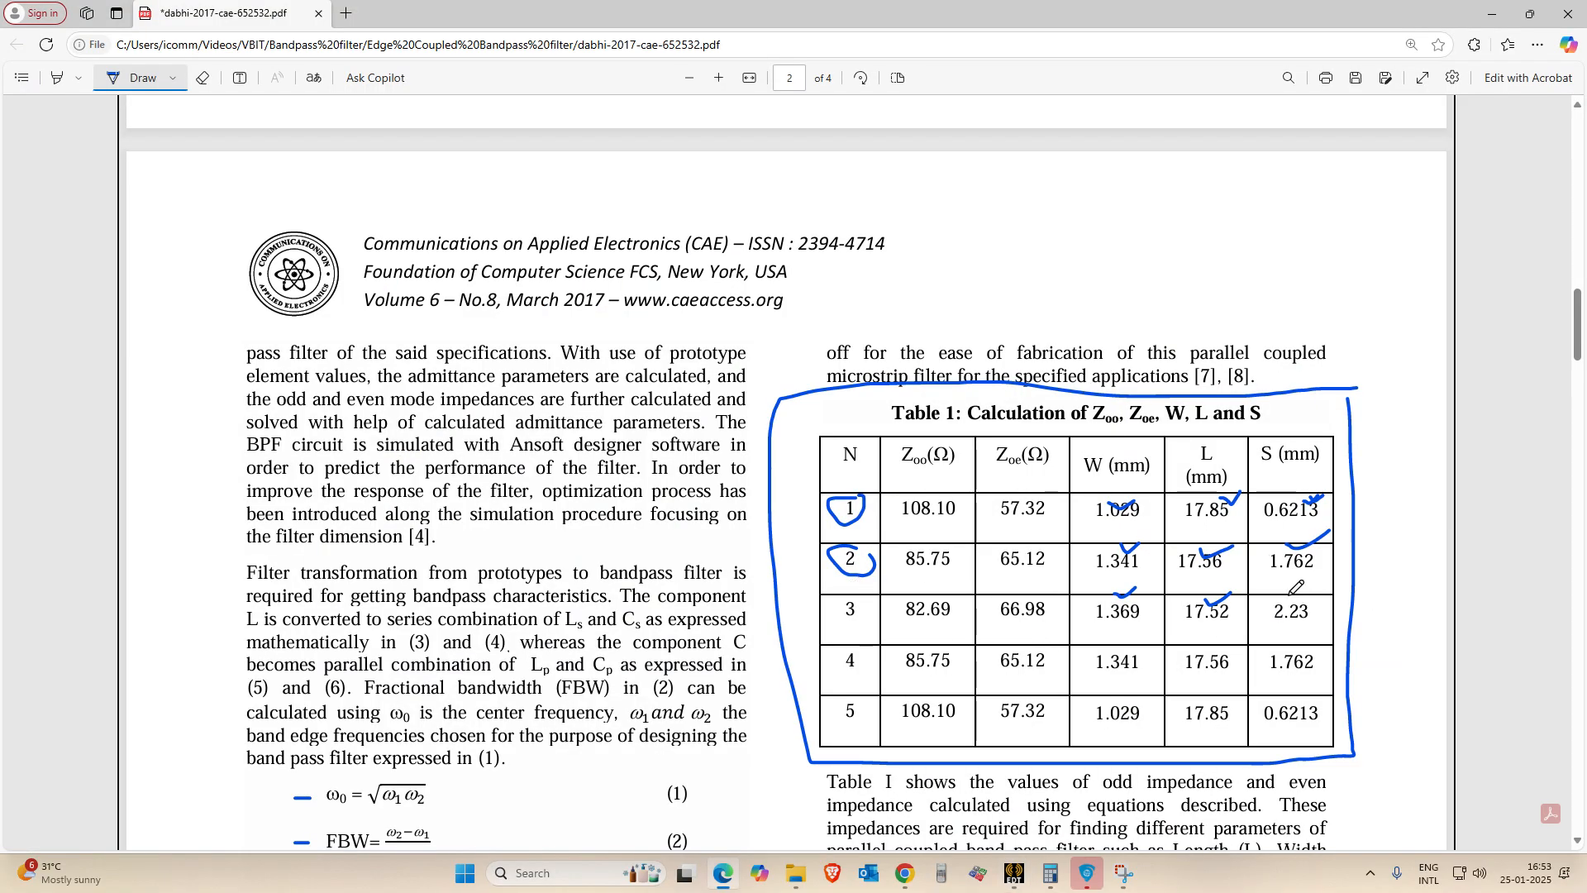
pyautogui.moveTo(1289, 590); pyautogui.dragTo(1316, 587)
pyautogui.hotkey('alt', 'Tab')
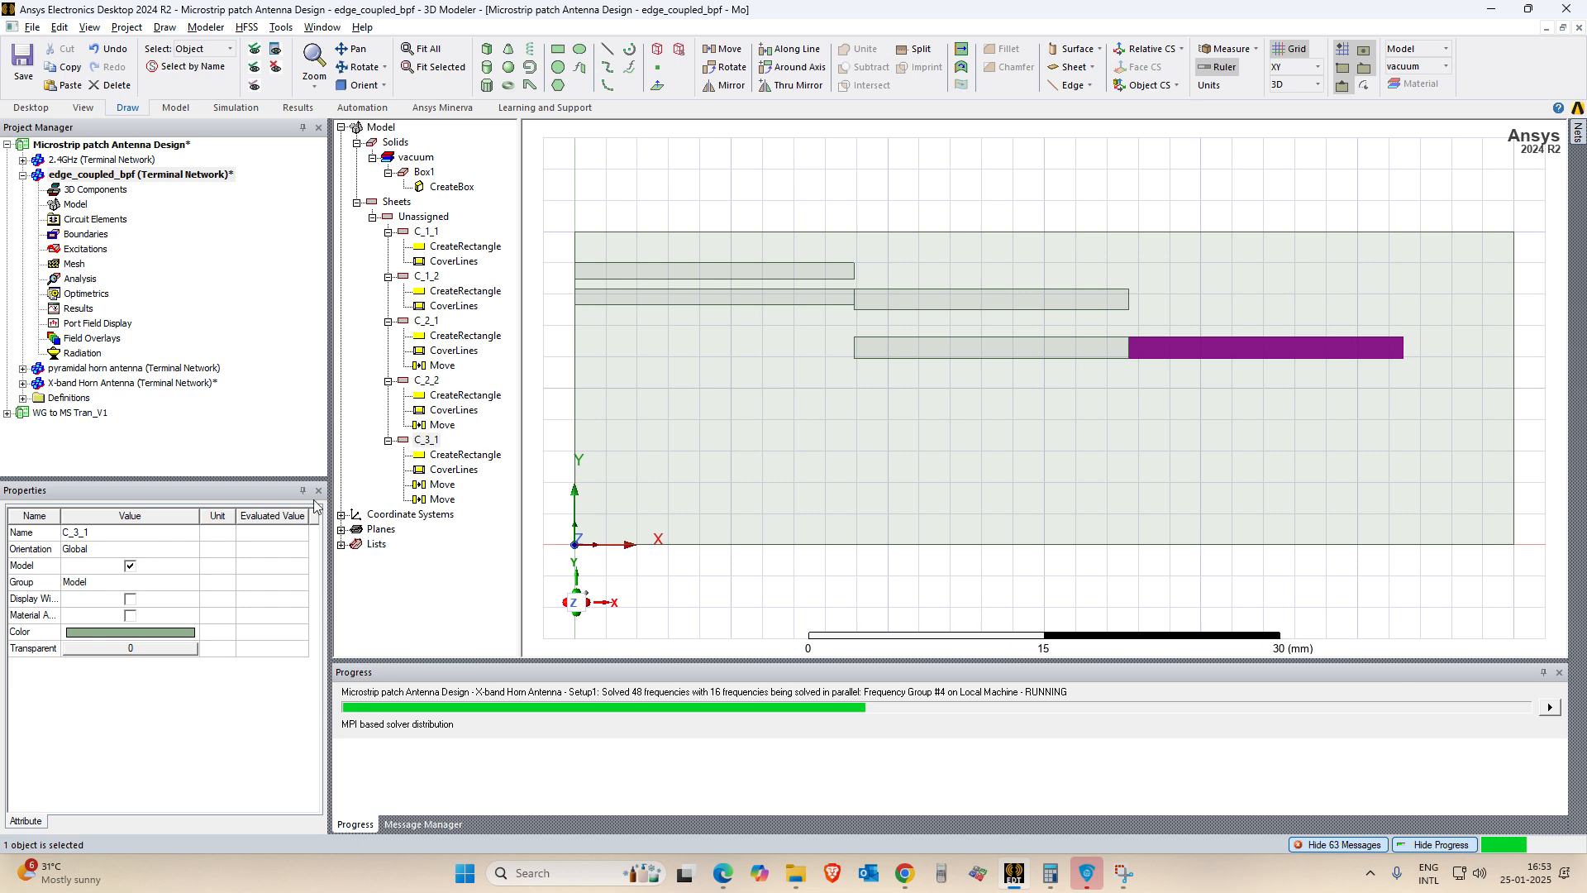
pyautogui.click(420, 443)
pyautogui.hotkey('ctrl', 'c')
pyautogui.hotkey('ctrl', 'v')
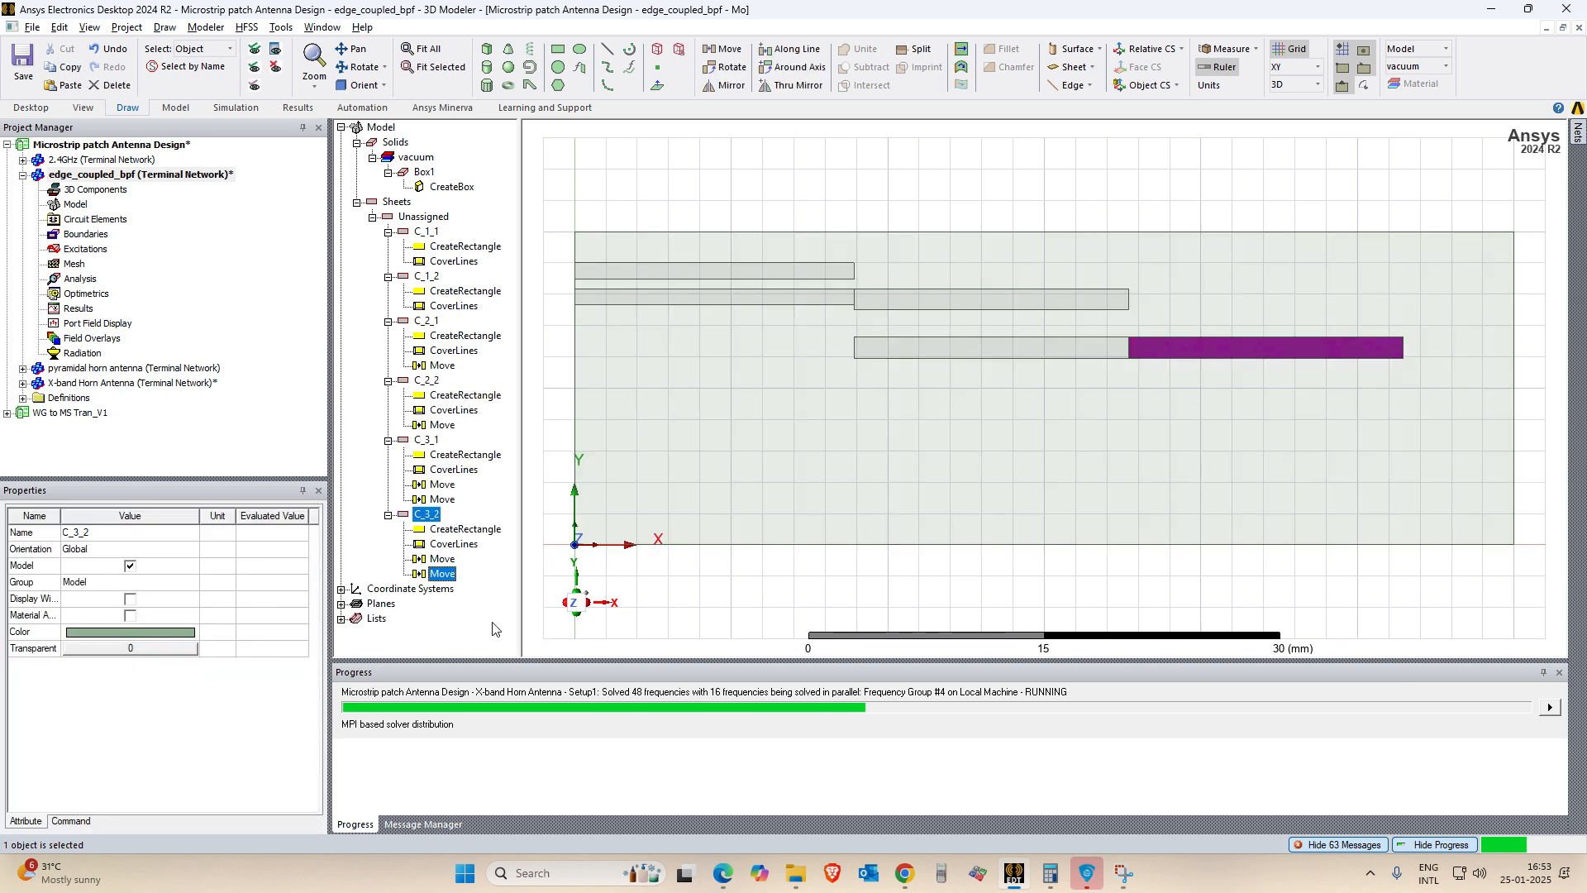
pyautogui.click(493, 622)
# Check the rectangle position of C_3_2 and measure from the origin to the strip's lower far-end corner.
pyautogui.click(425, 516)
pyautogui.click(455, 533)
pyautogui.doubleClick(454, 534)
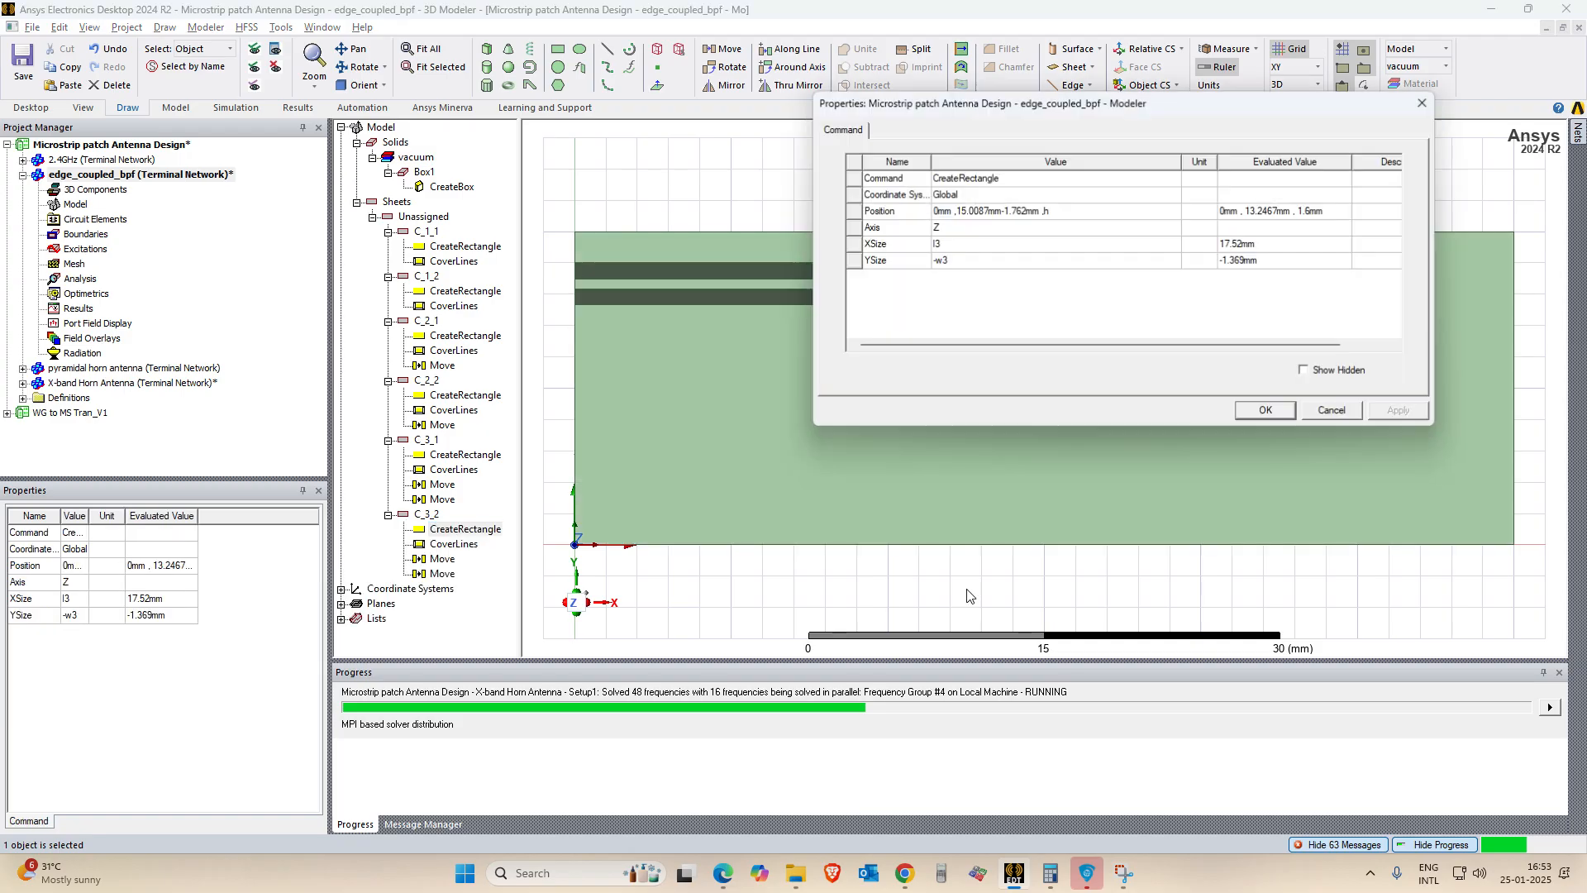
pyautogui.click(992, 211)
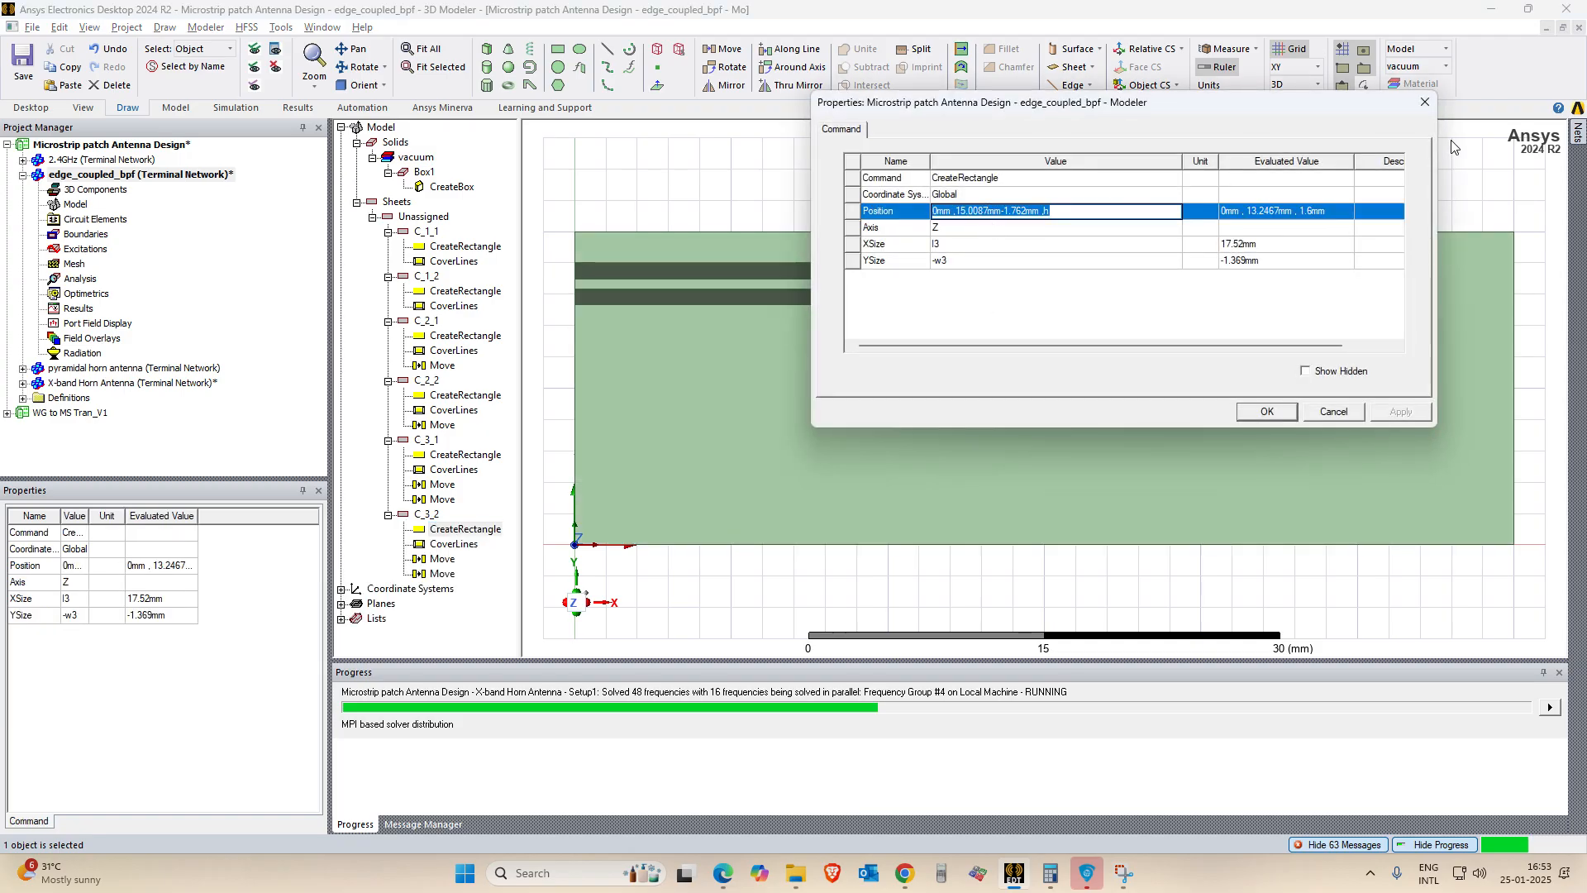
pyautogui.click(1422, 111)
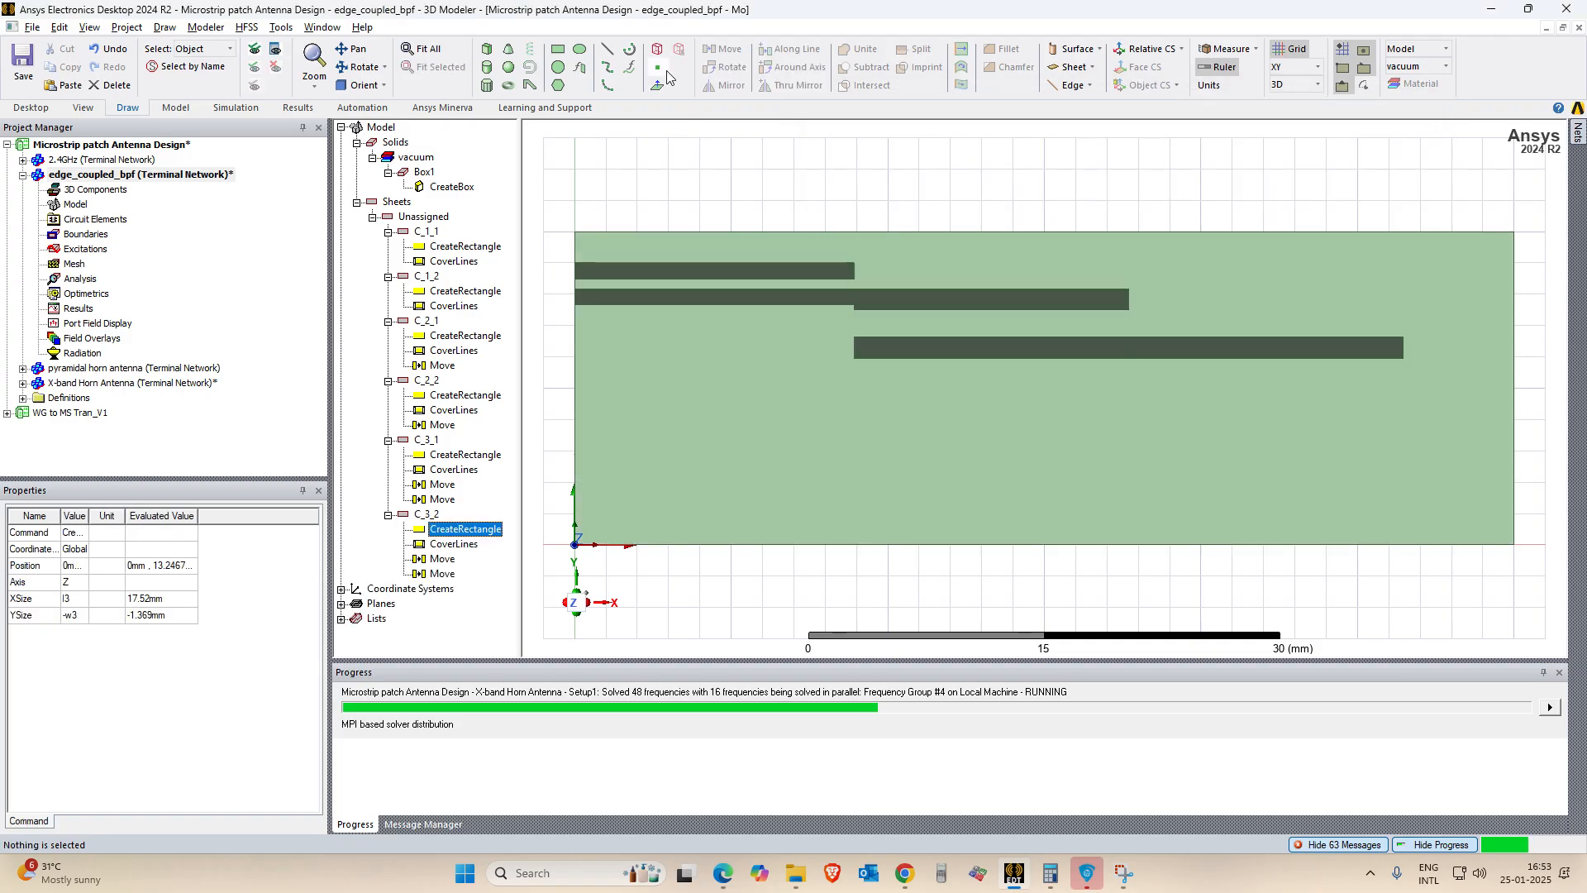
pyautogui.click(608, 48)
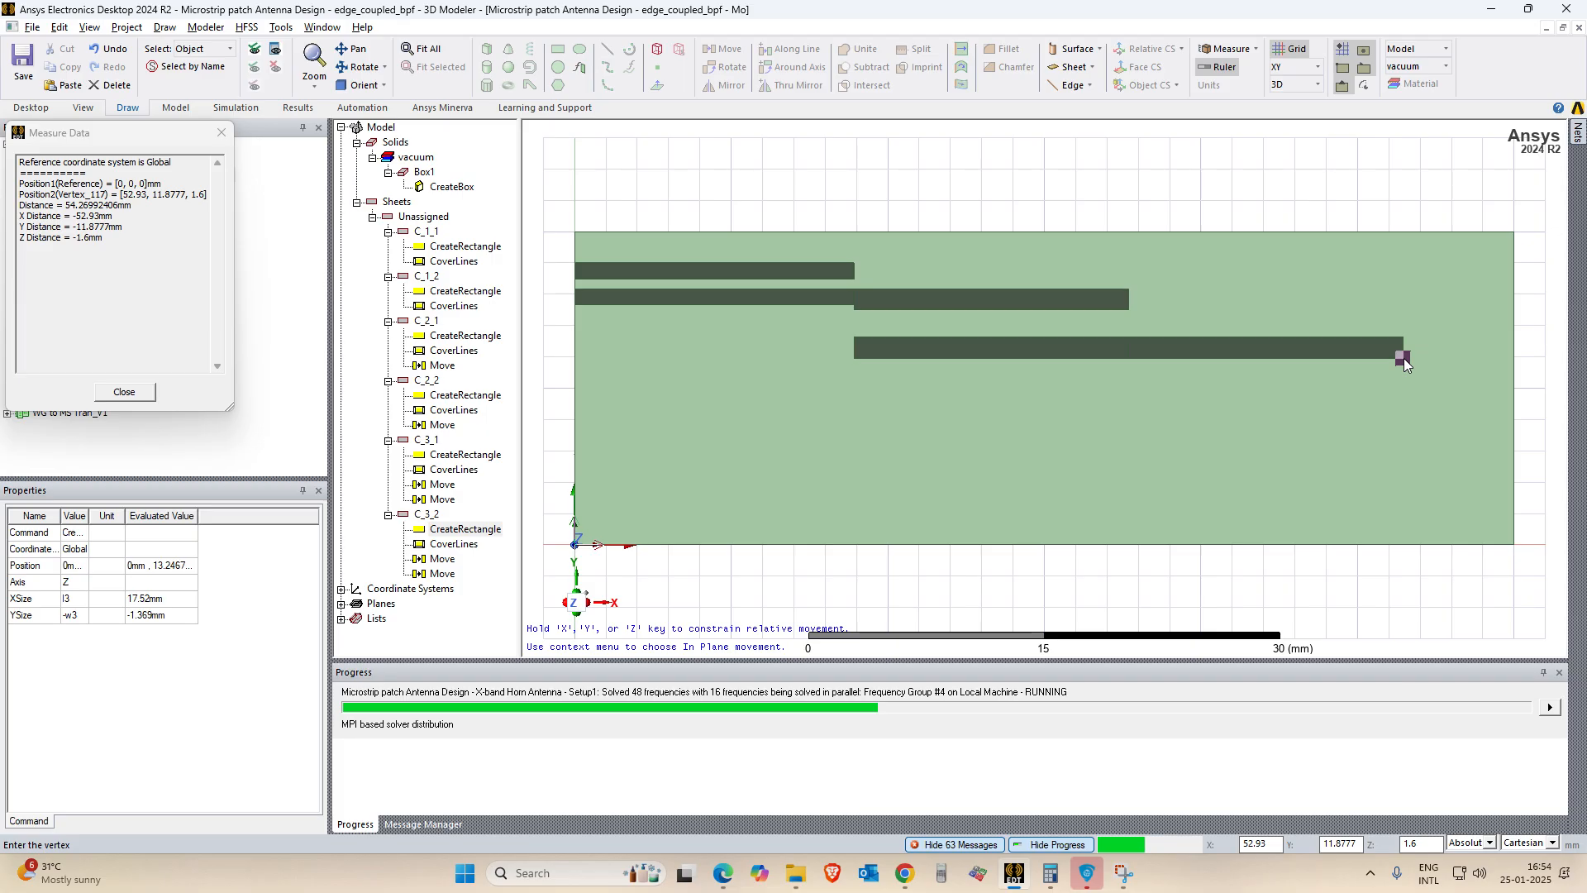
pyautogui.press('Escape')
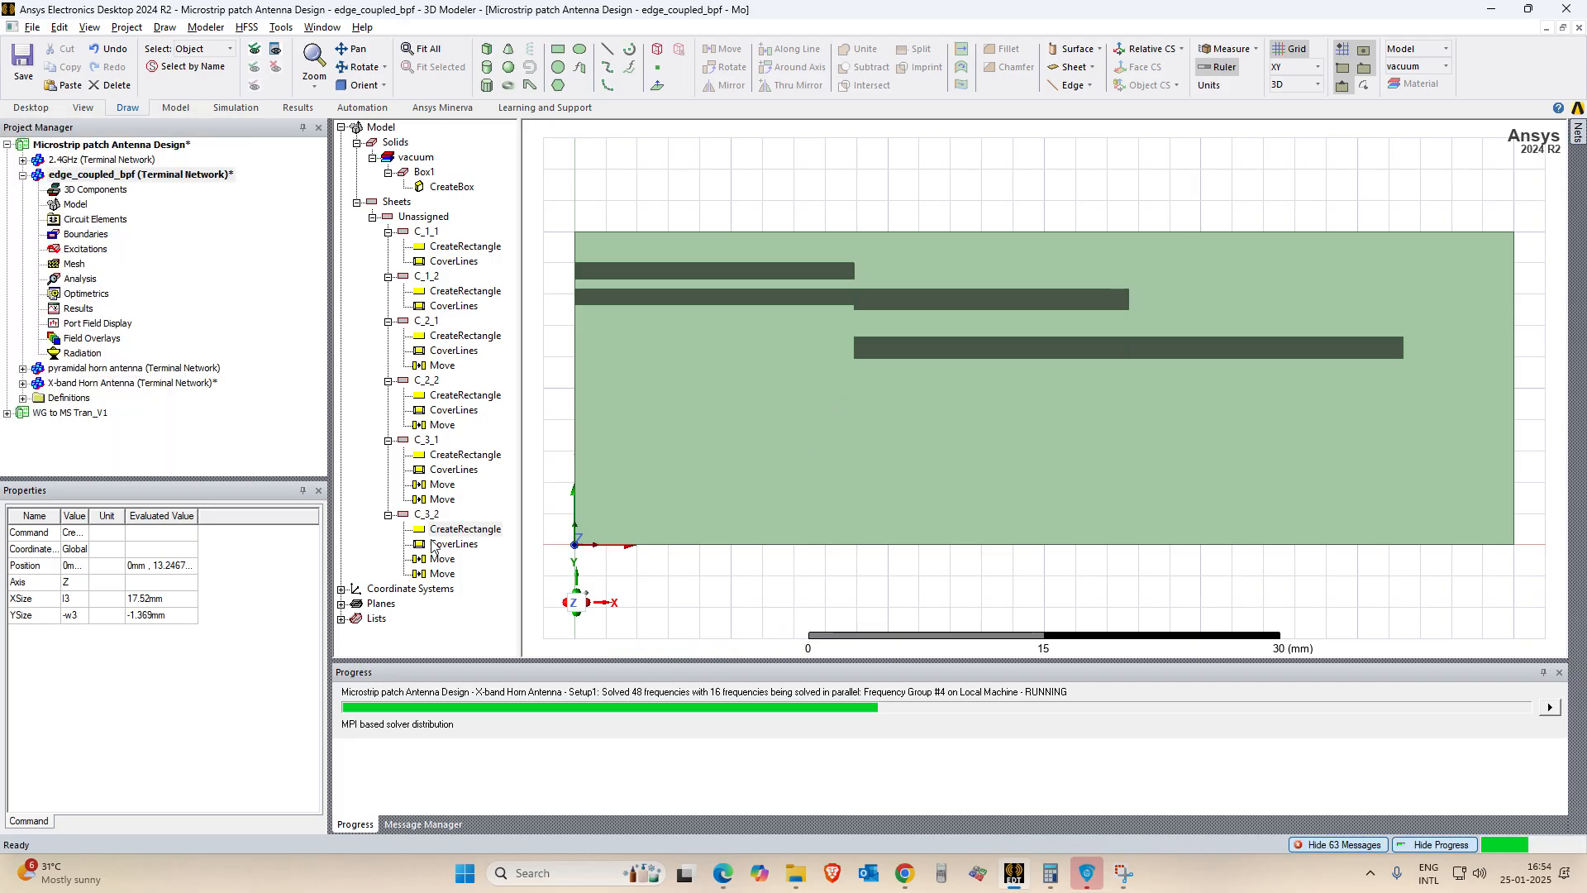
# Set C_3_2's rectangle position to 0mm, -11.8777mm-2.23mm, h, using section 3's spacing from Table 1.
pyautogui.doubleClick(447, 533)
pyautogui.click(1031, 212)
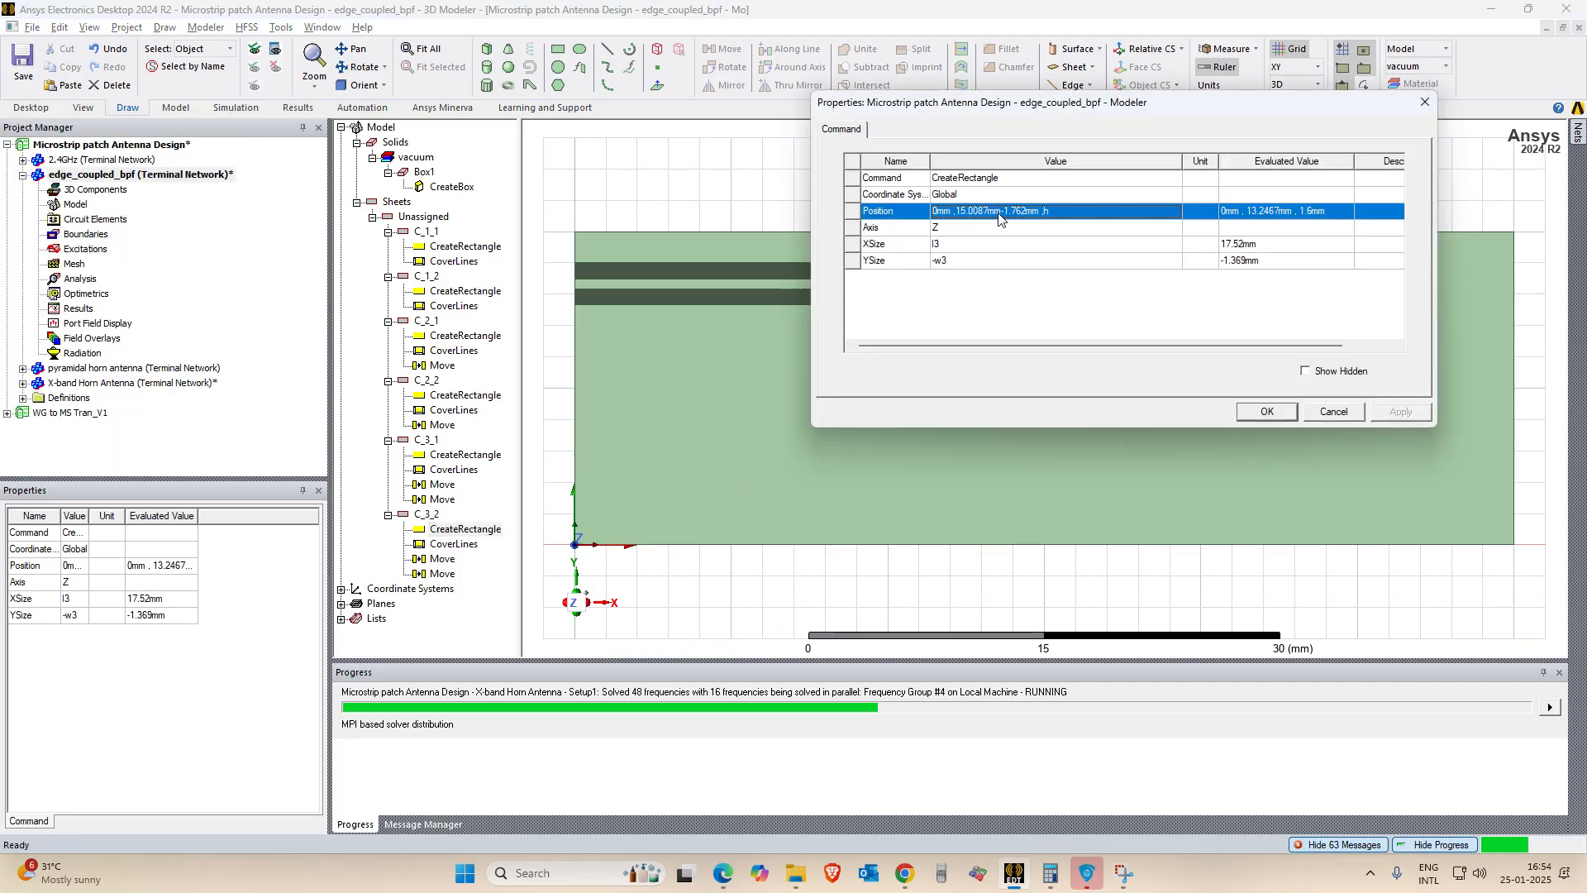
pyautogui.click(1032, 212)
pyautogui.click(1039, 212)
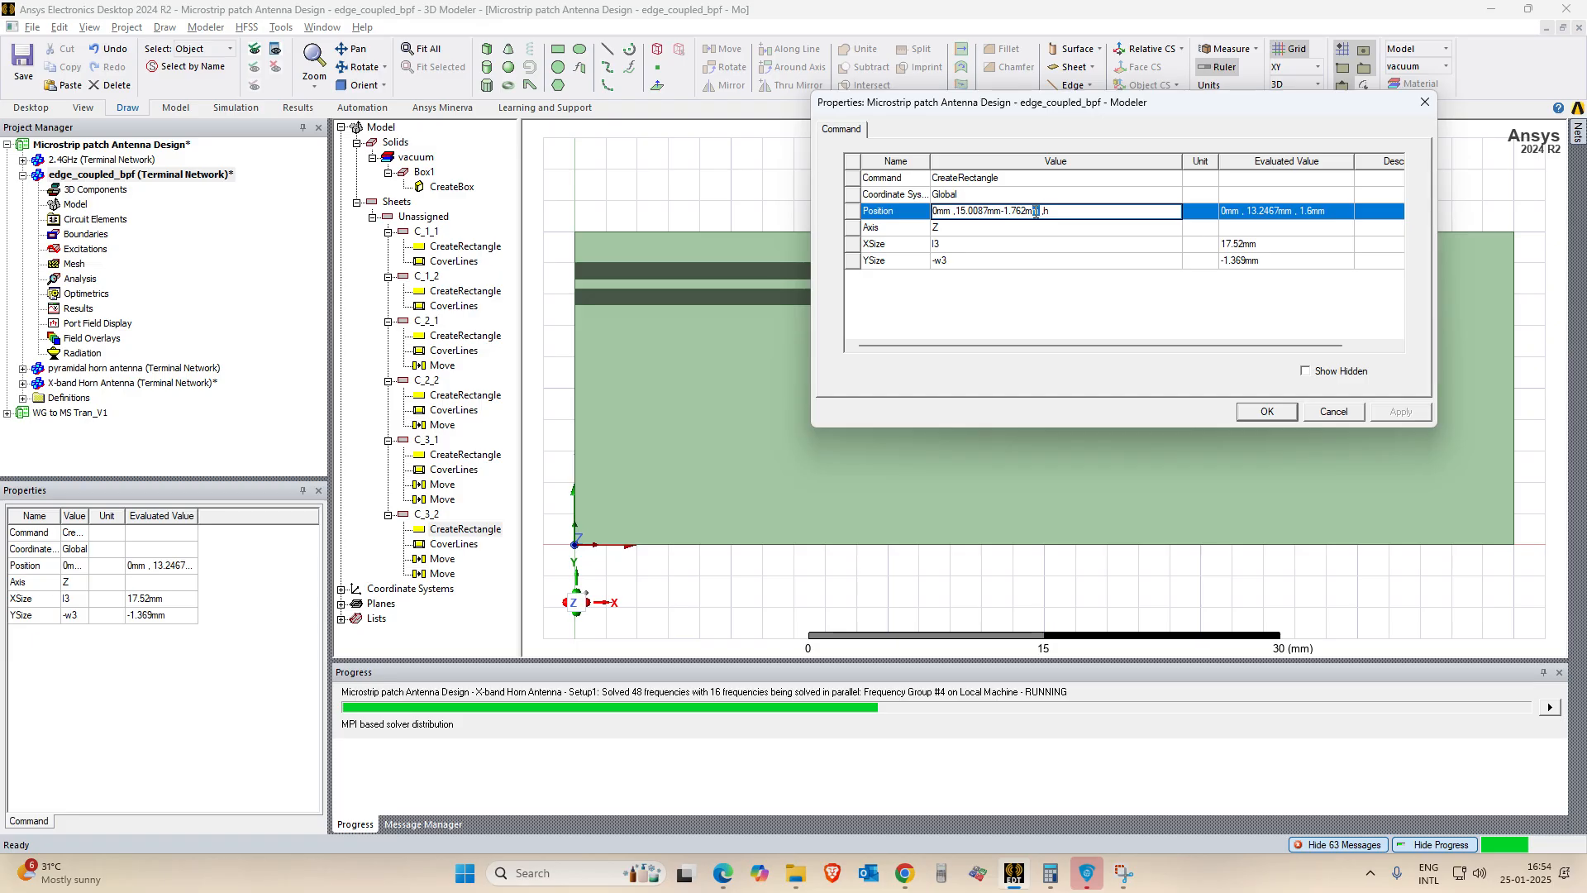
pyautogui.moveTo(1038, 213); pyautogui.dragTo(959, 212)
pyautogui.write('-11.8777-')
pyautogui.hotkey('alt', 'Tab')
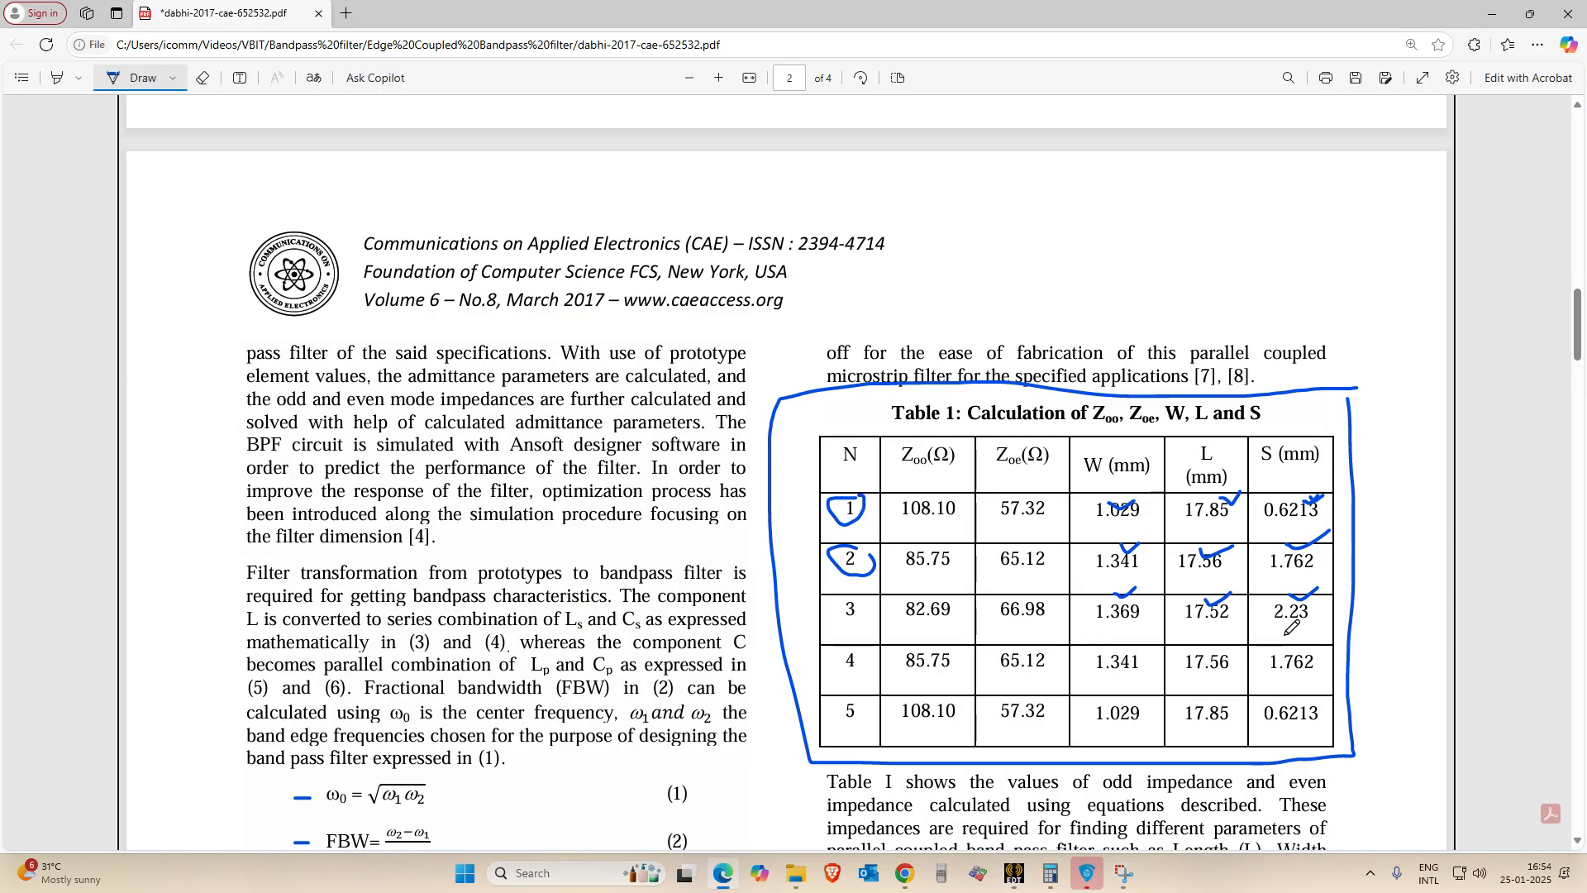
pyautogui.hotkey('alt', 'Tab')
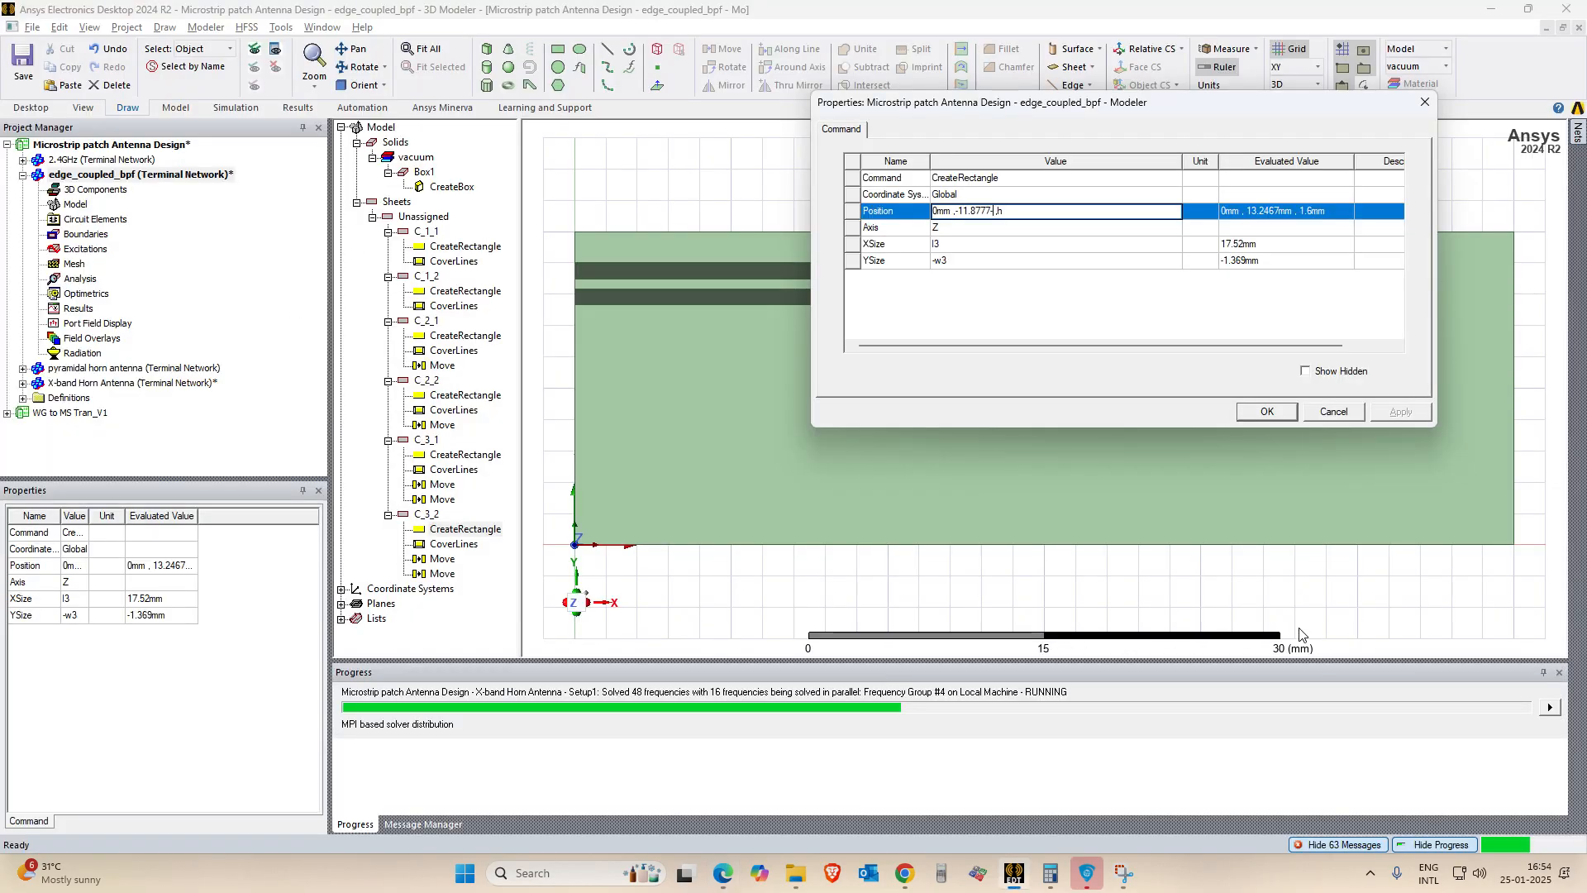
pyautogui.write('2.23mm')
pyautogui.click(1307, 380)
pyautogui.click(1415, 417)
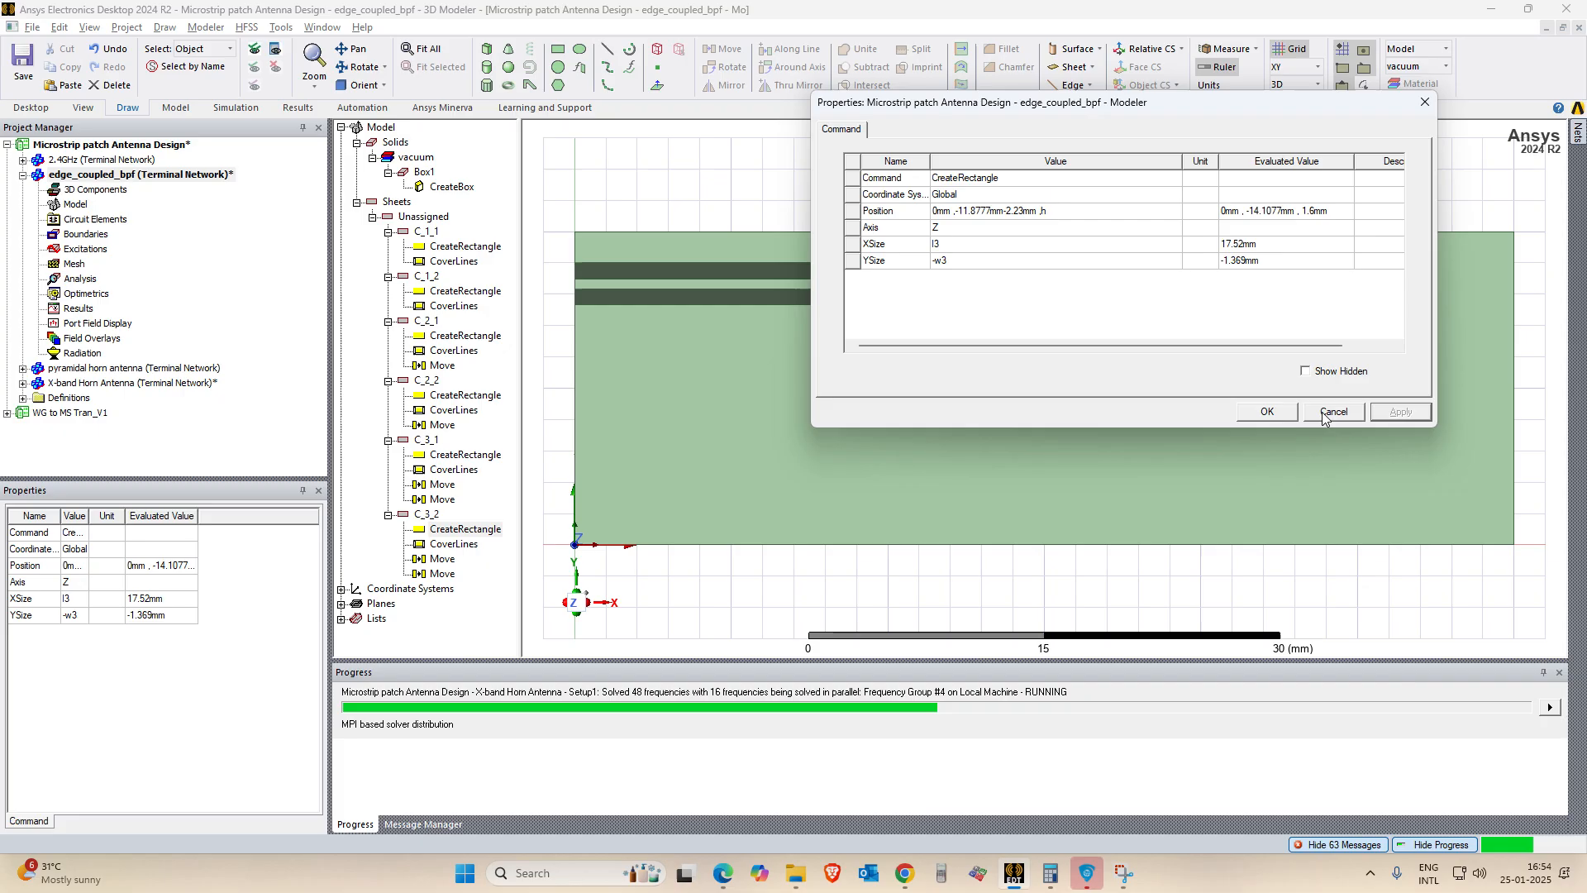
pyautogui.click(1267, 411)
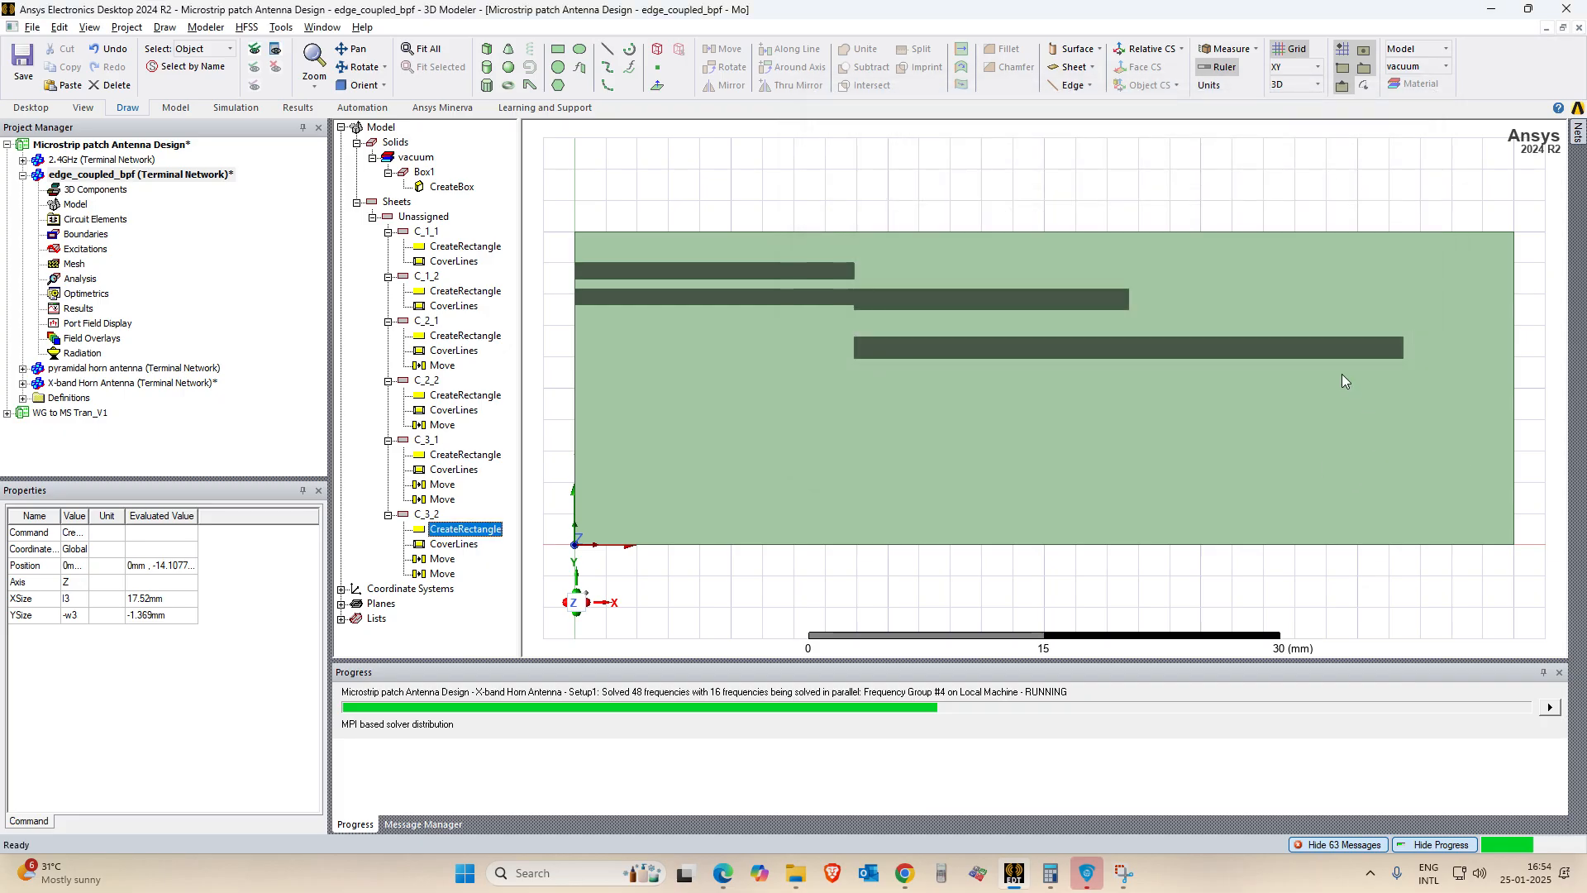
# Correct the sign in C_3_2's rectangle position so that its Y value is 11.8777mm-2.23mm.
pyautogui.click(428, 514)
pyautogui.click(458, 529)
pyautogui.doubleClick(460, 530)
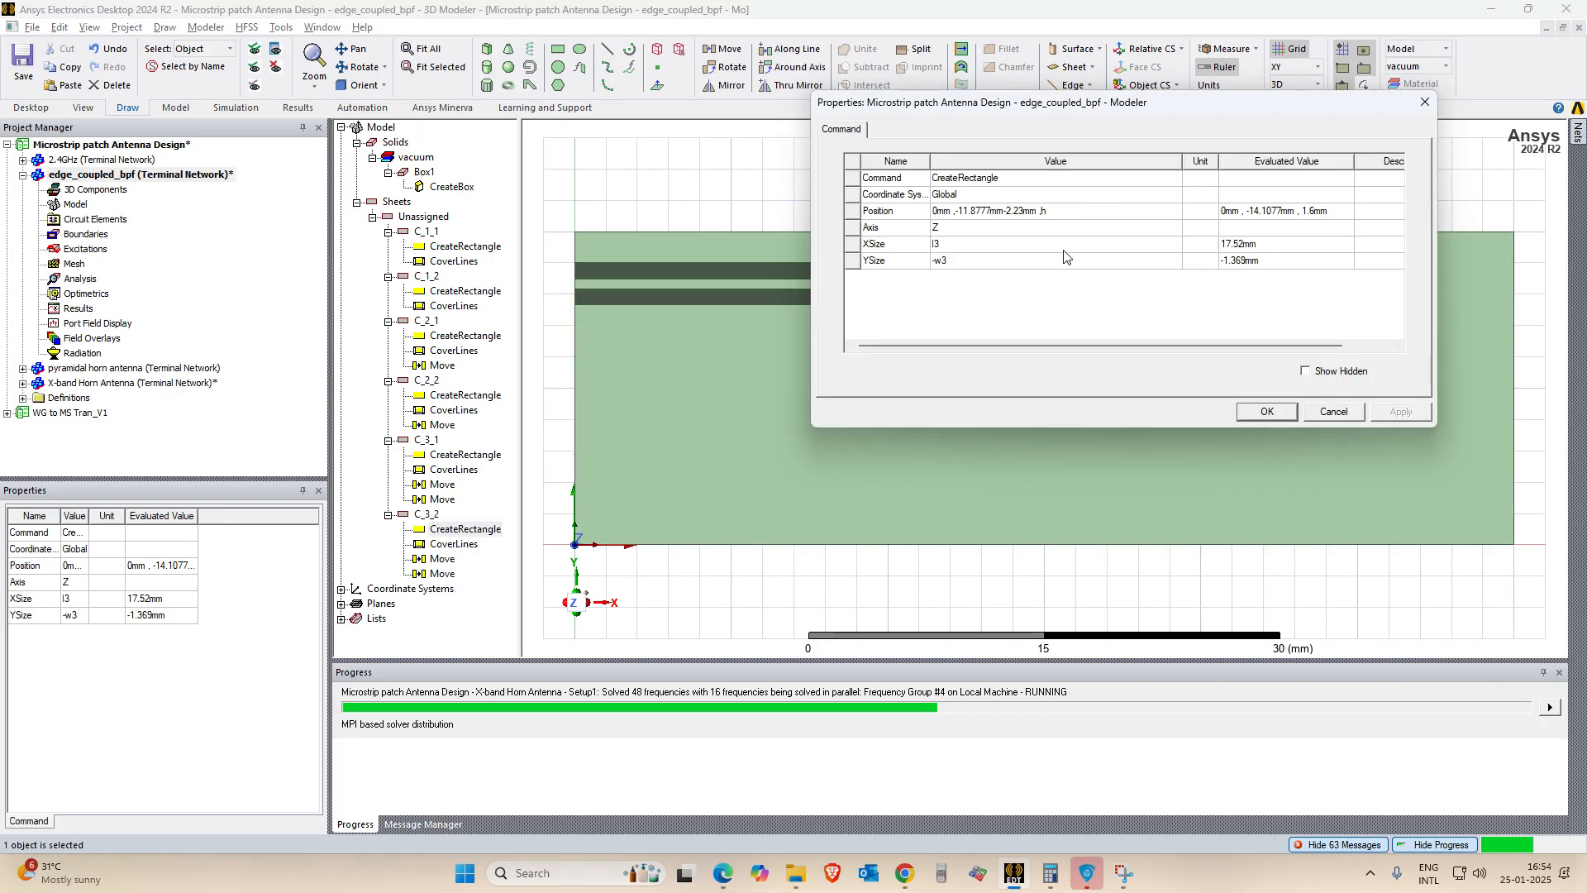
pyautogui.click(959, 213)
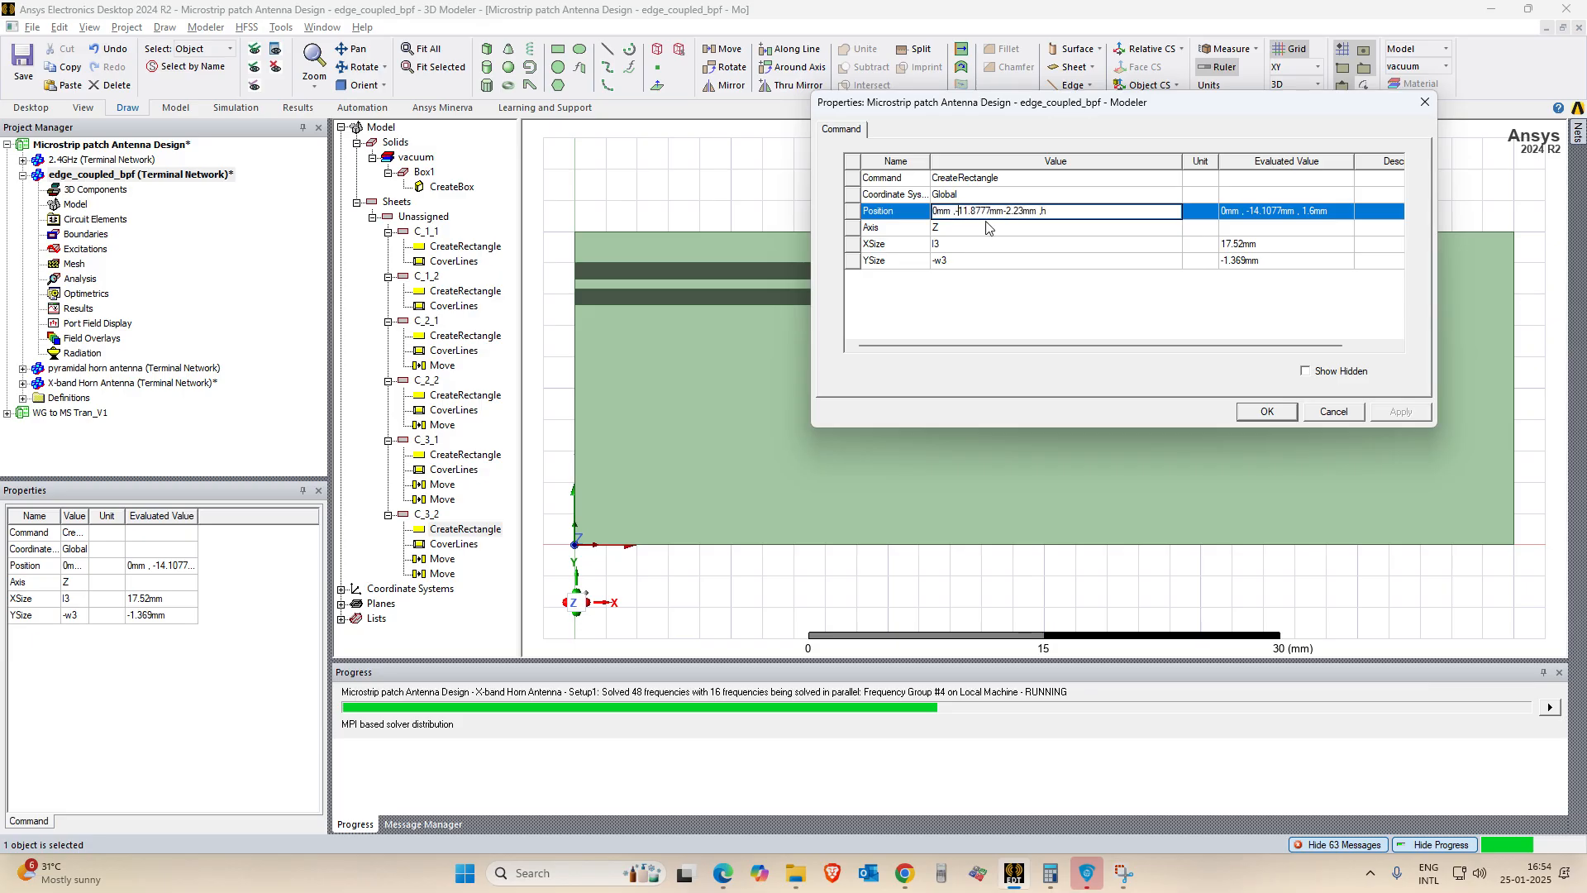
pyautogui.press('Delete')
pyautogui.click(1018, 311)
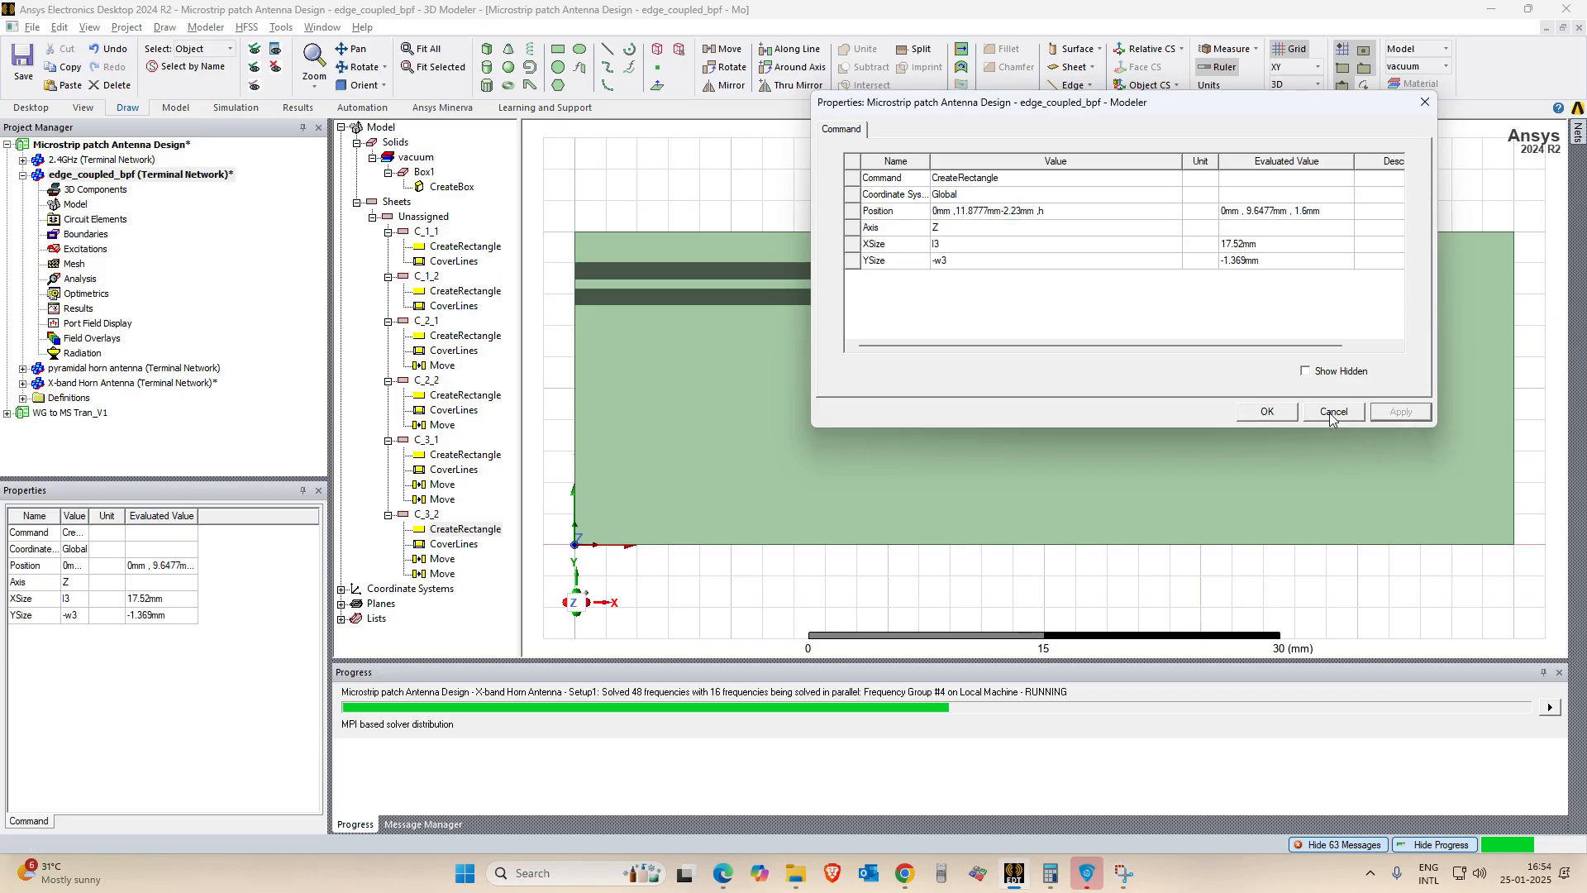
pyautogui.click(1291, 417)
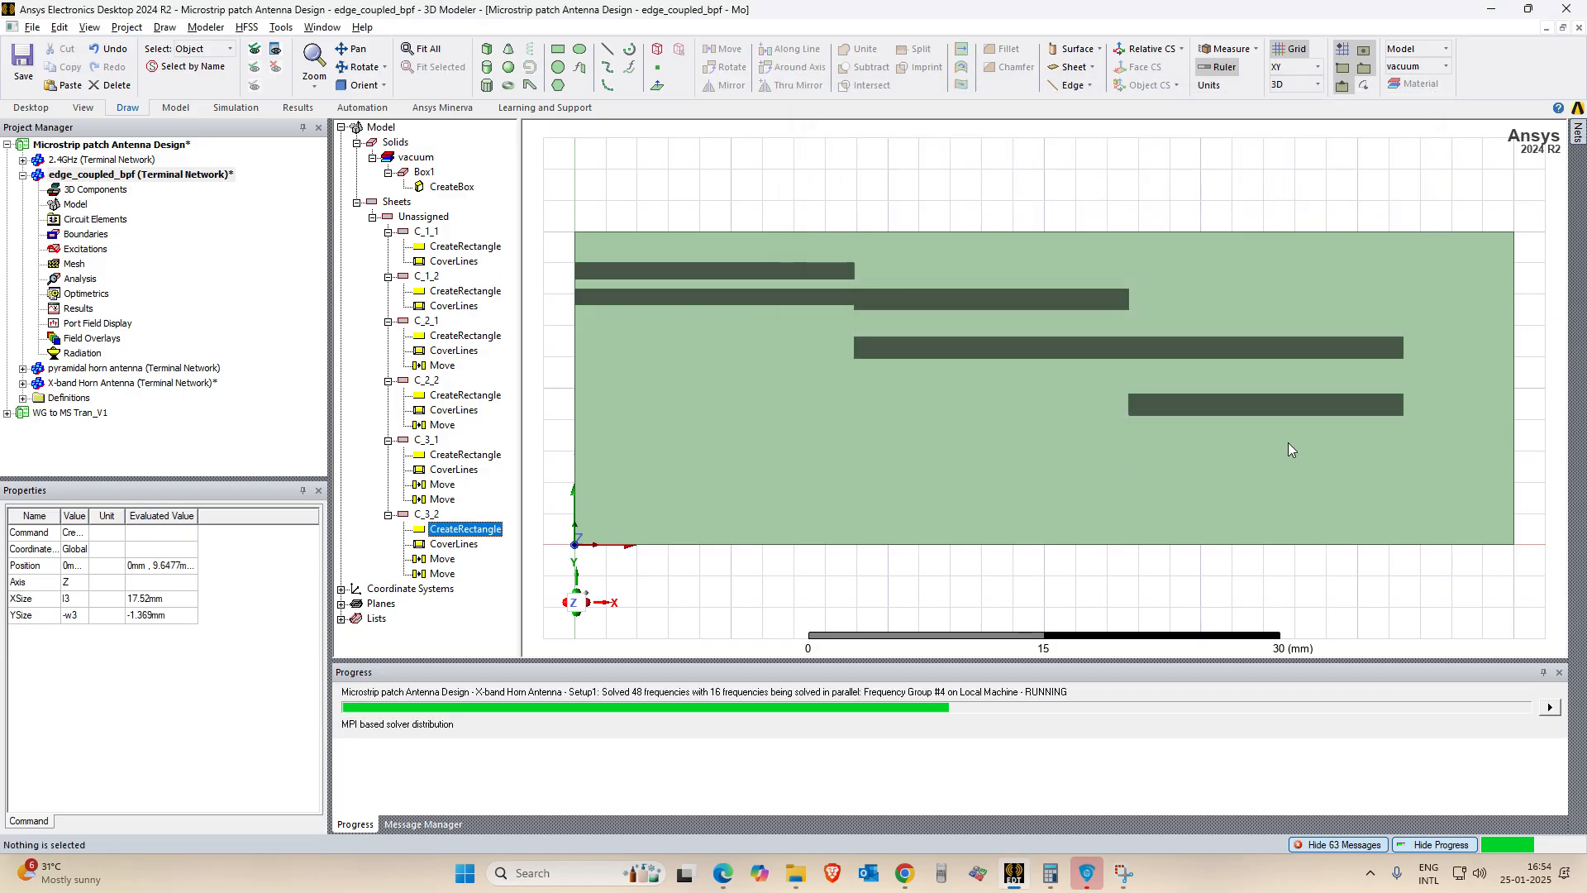
# Measure from the origin to the lower far-end corner of strip C_3_1 and check C_3_2's rectangle position.
pyautogui.click(1273, 354)
pyautogui.hotkey('ctrl', 'm')
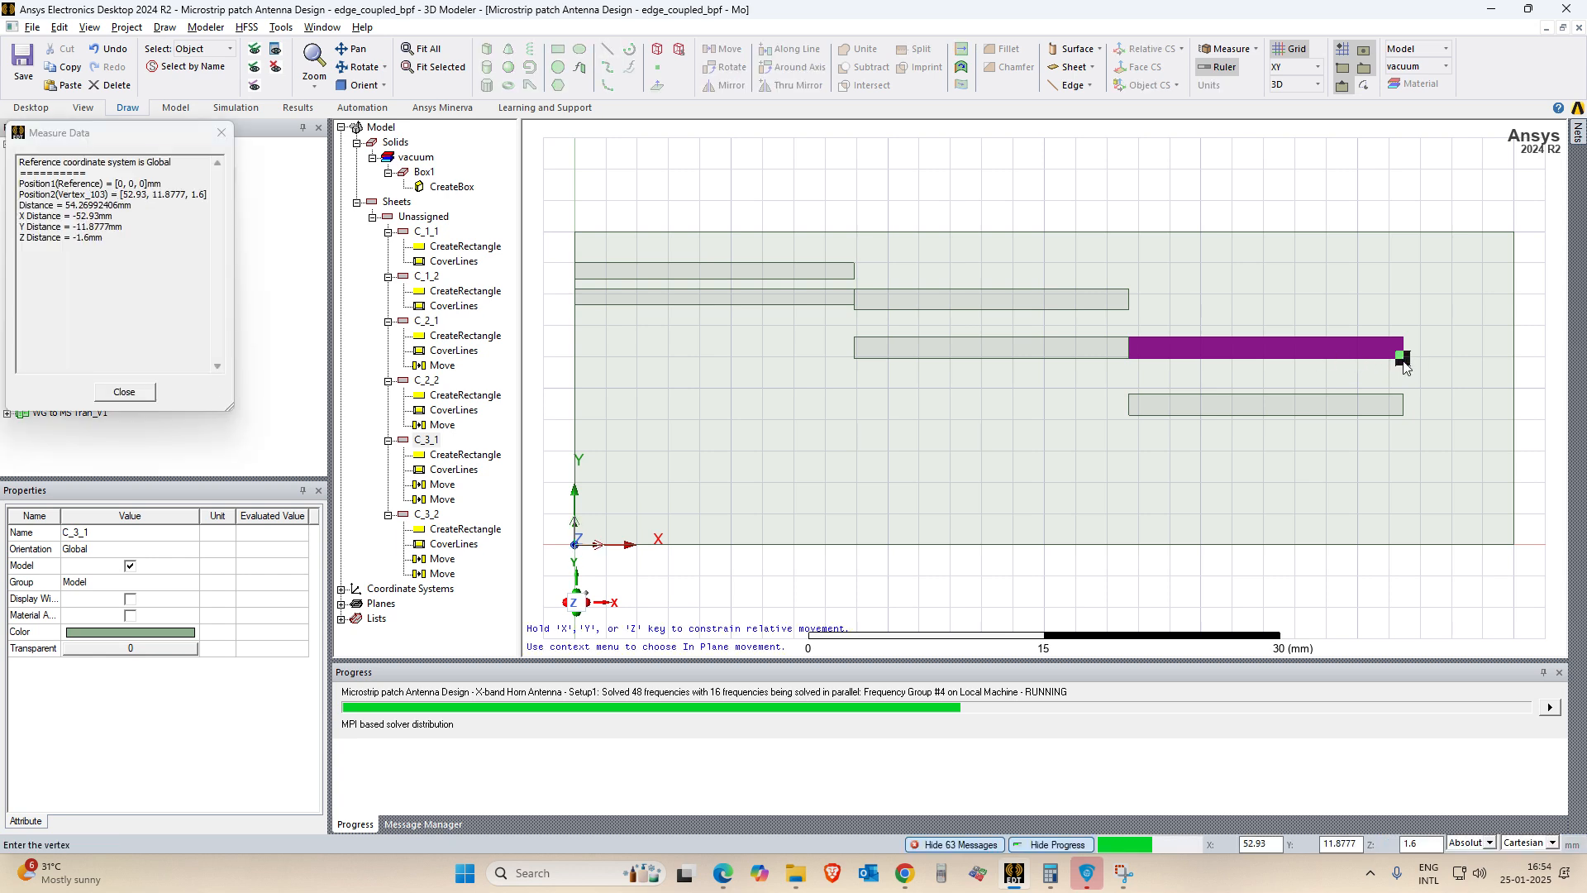
pyautogui.press('Escape')
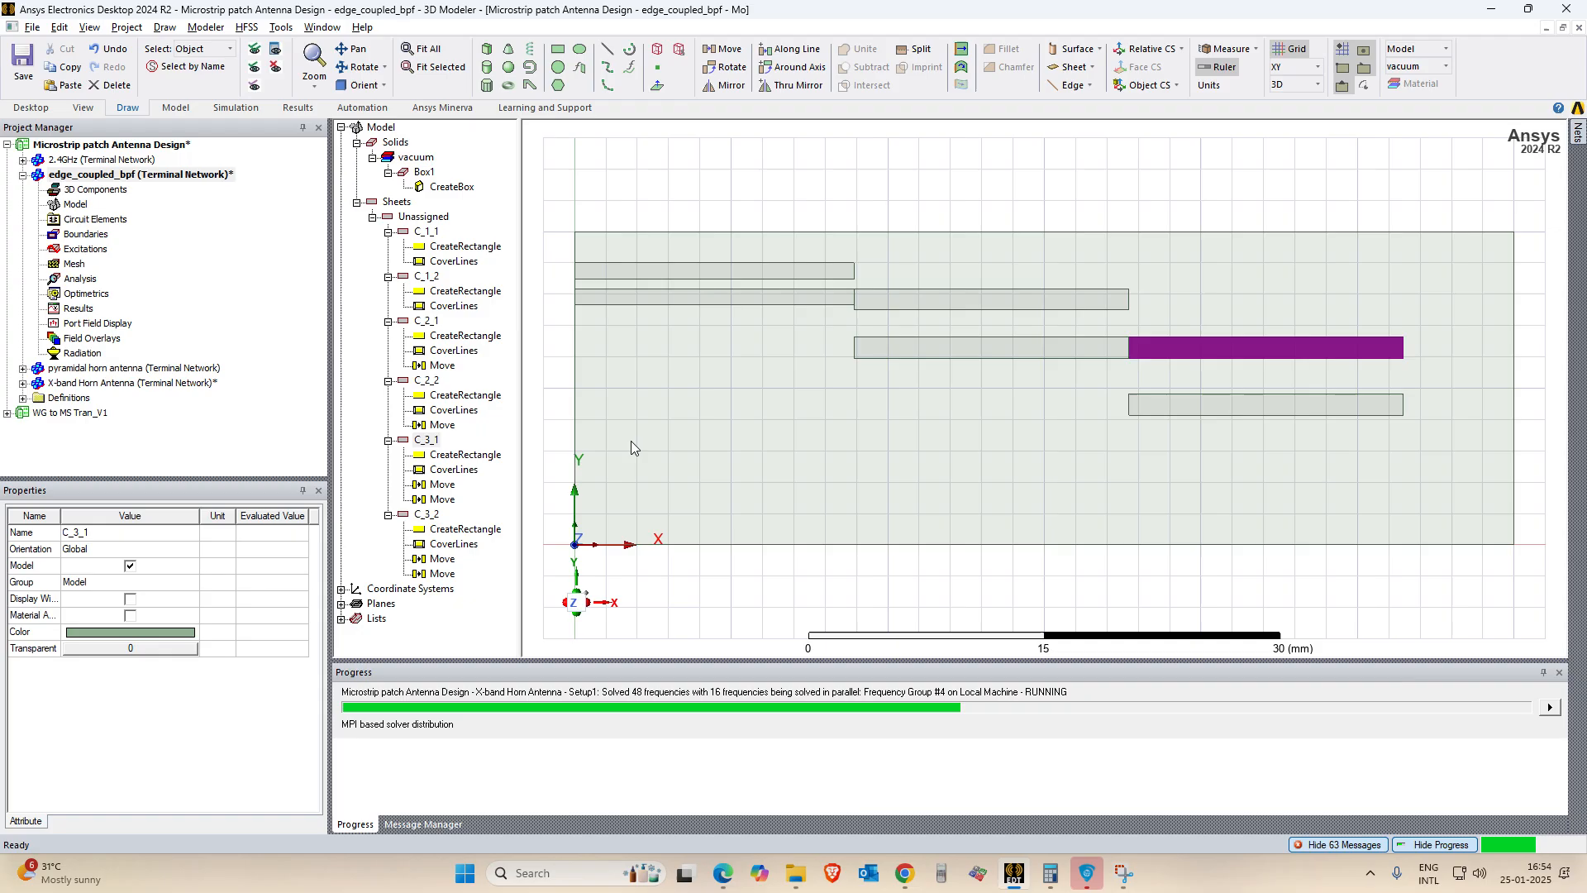
pyautogui.doubleClick(457, 530)
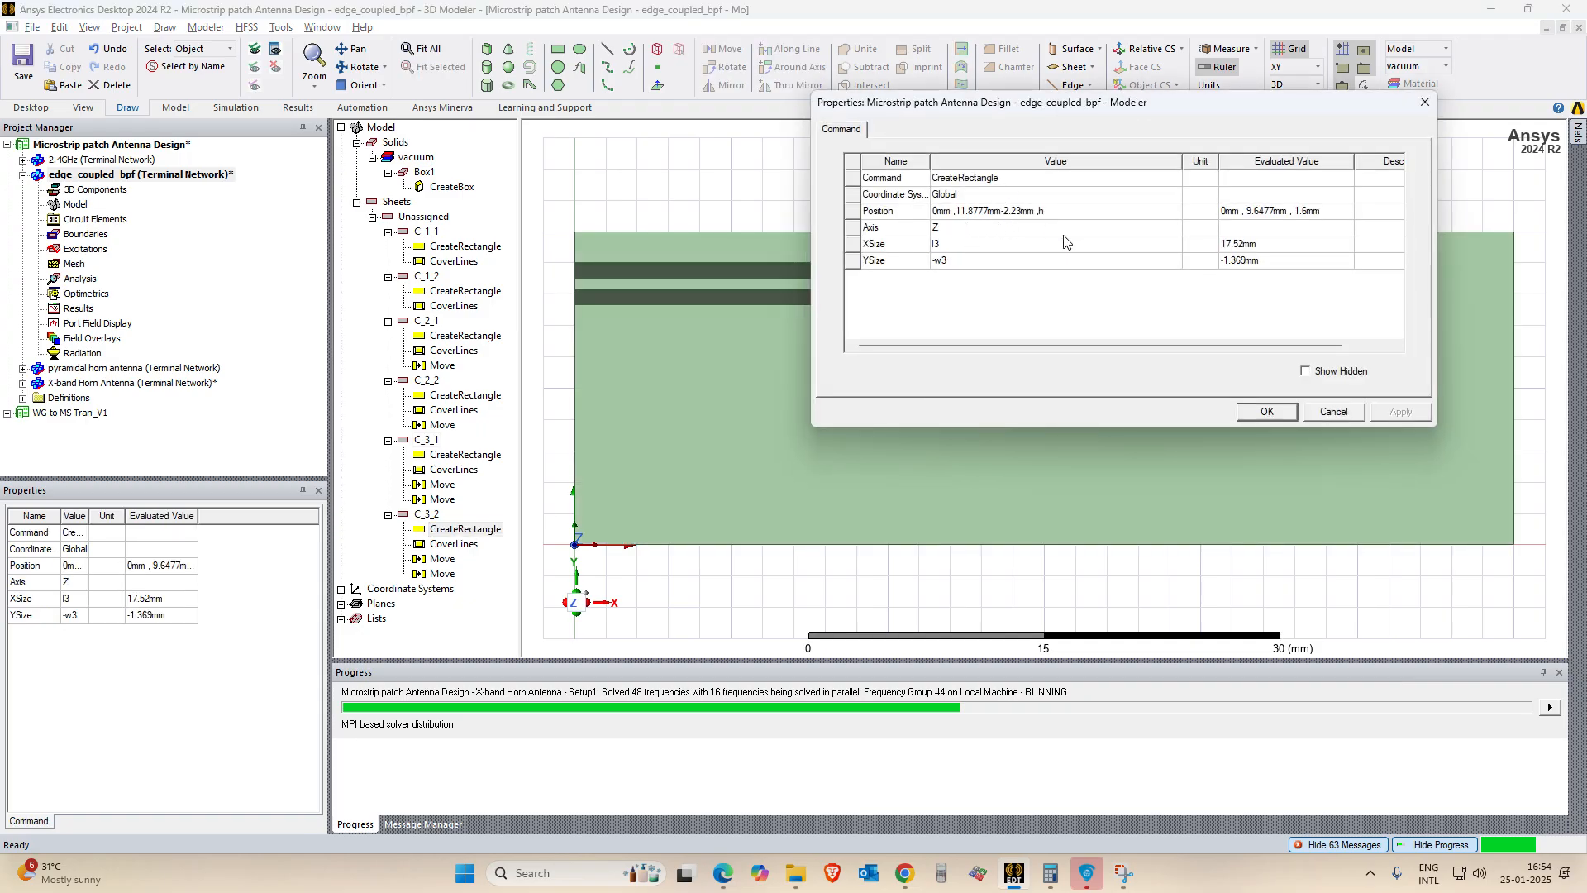
pyautogui.click(1426, 102)
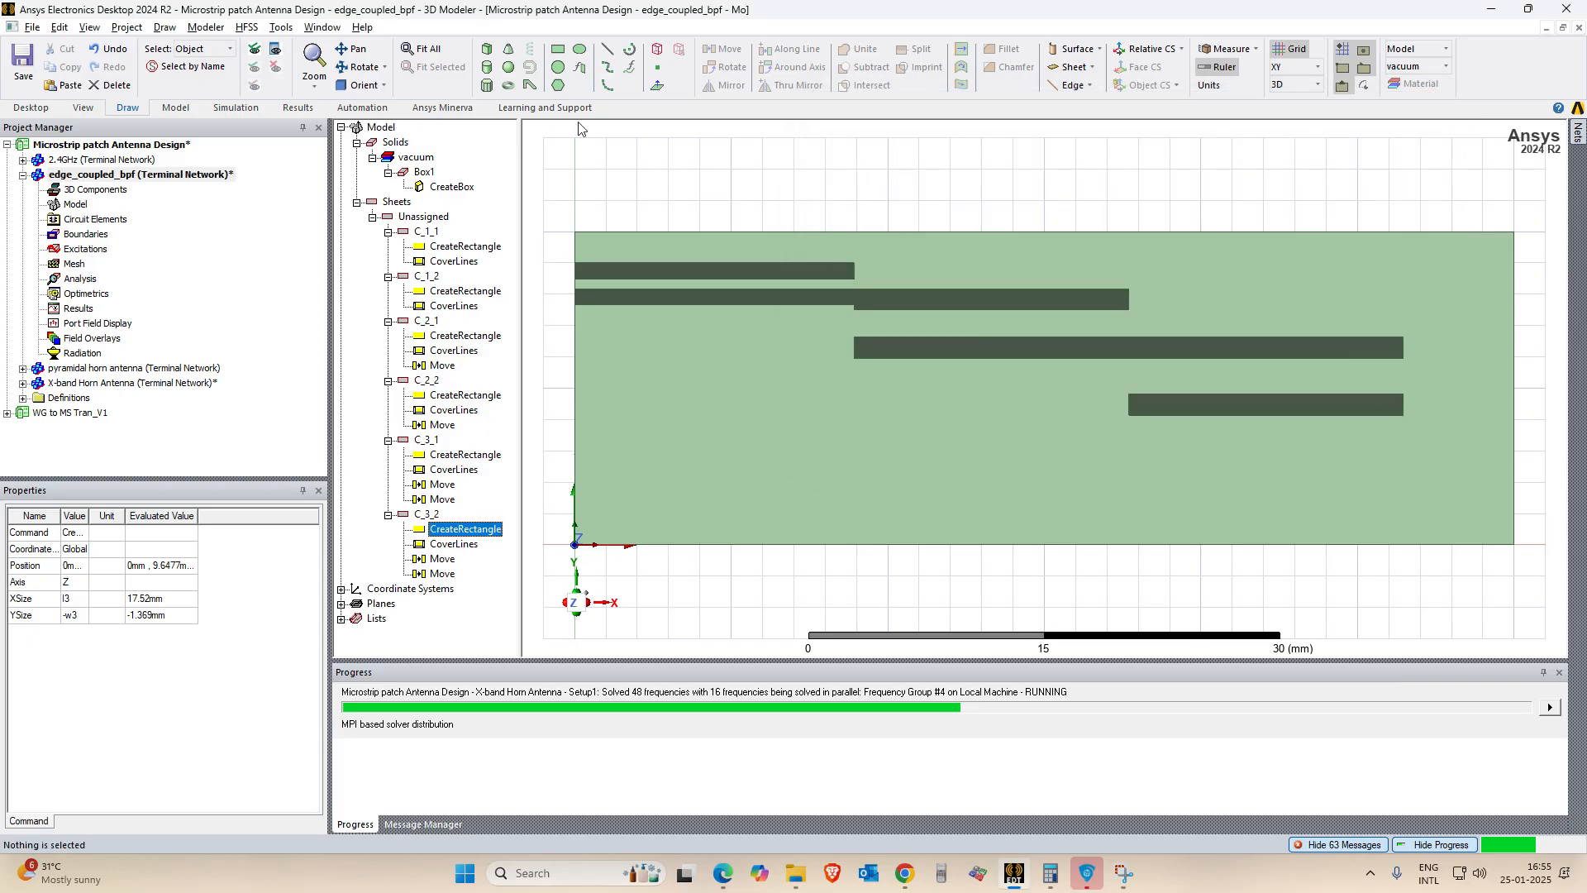
# Measure the gap between strips C_3_1 and C_3_2 at their far ends.
pyautogui.click(1227, 48)
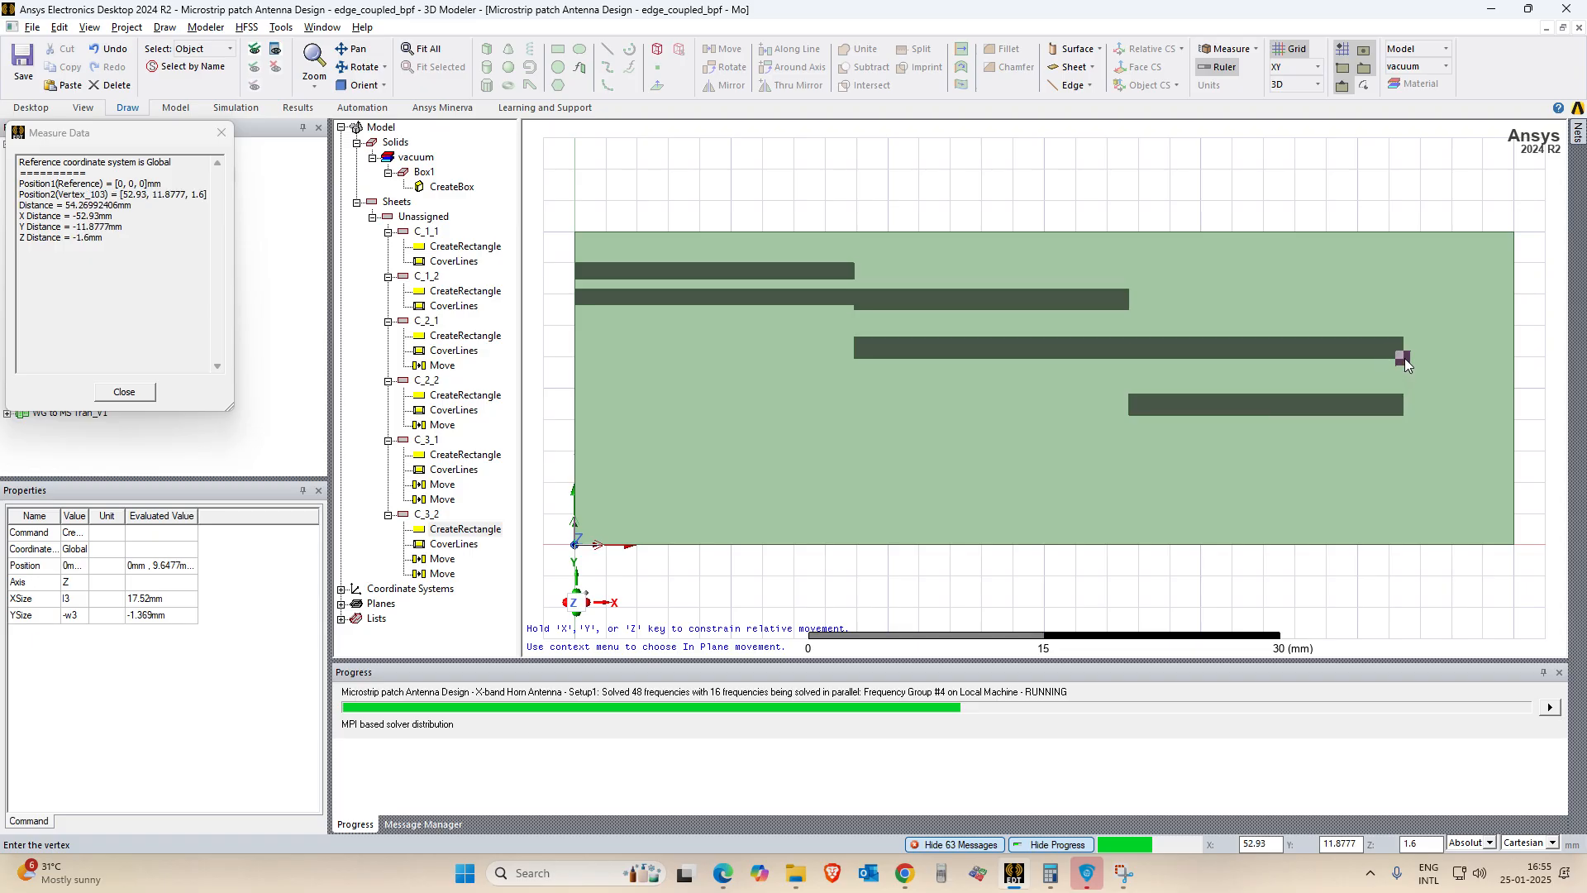
pyautogui.click(1404, 360)
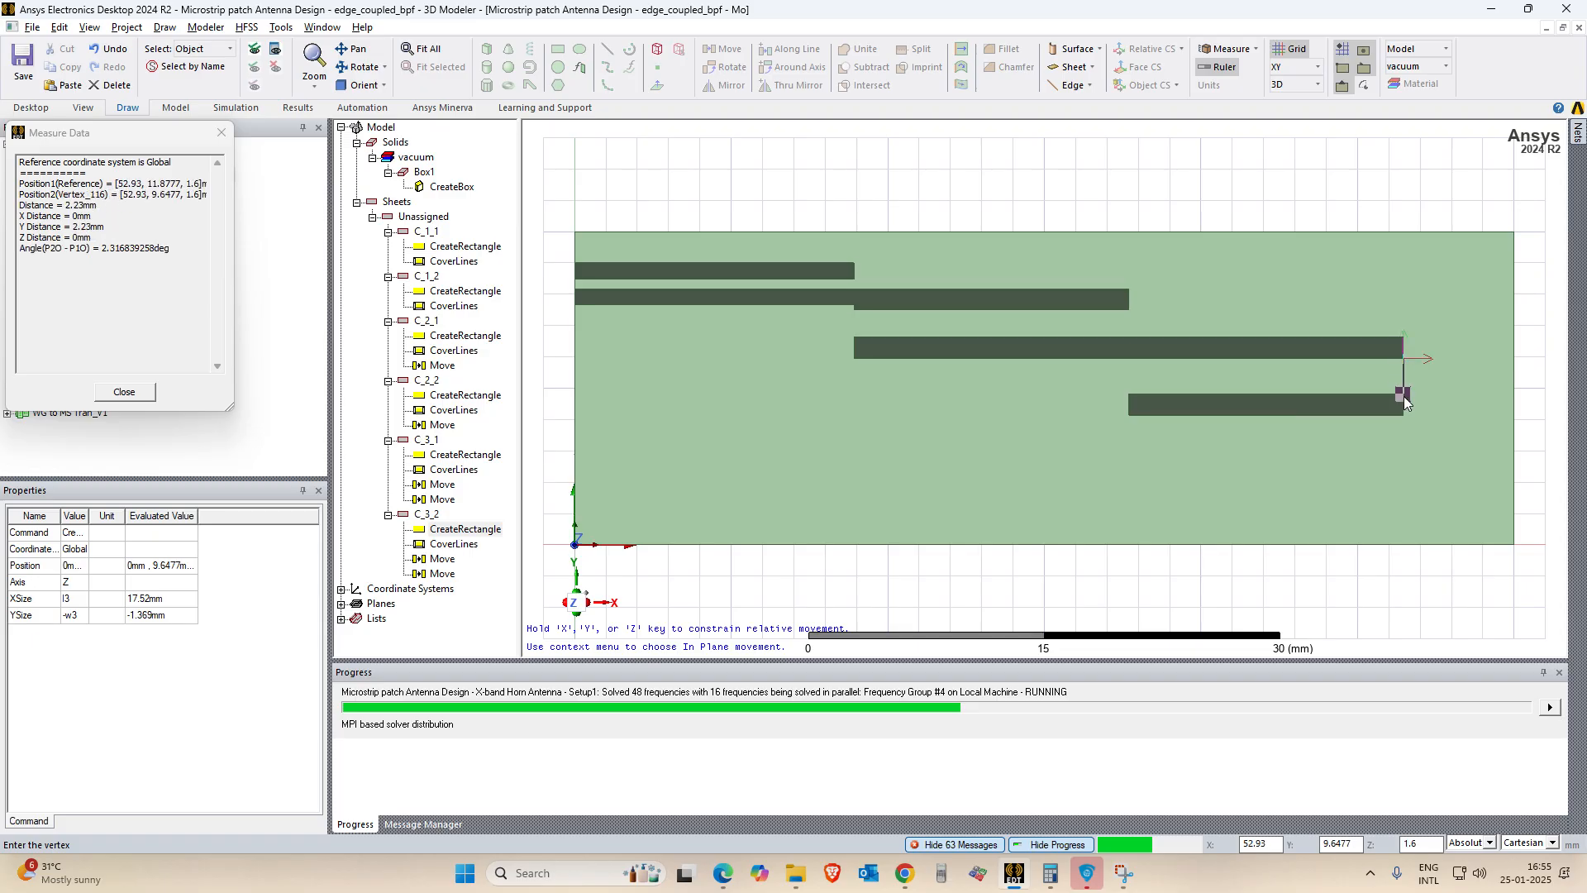
pyautogui.press('Escape')
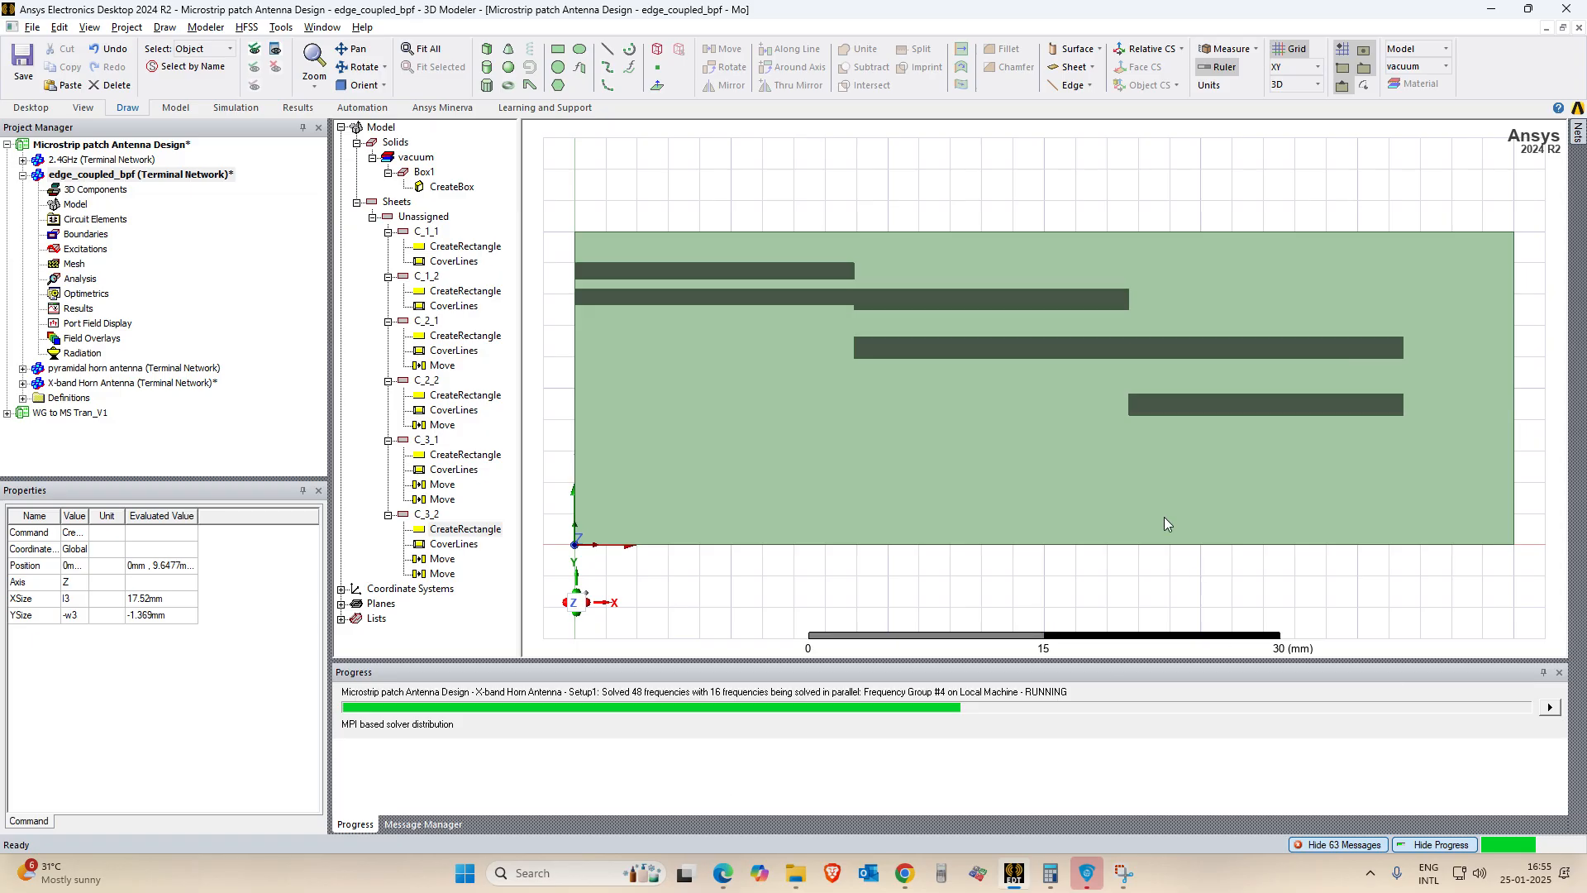
# Duplicate the strip C_3_2 in place and select the copy in the model tree.
pyautogui.click(430, 515)
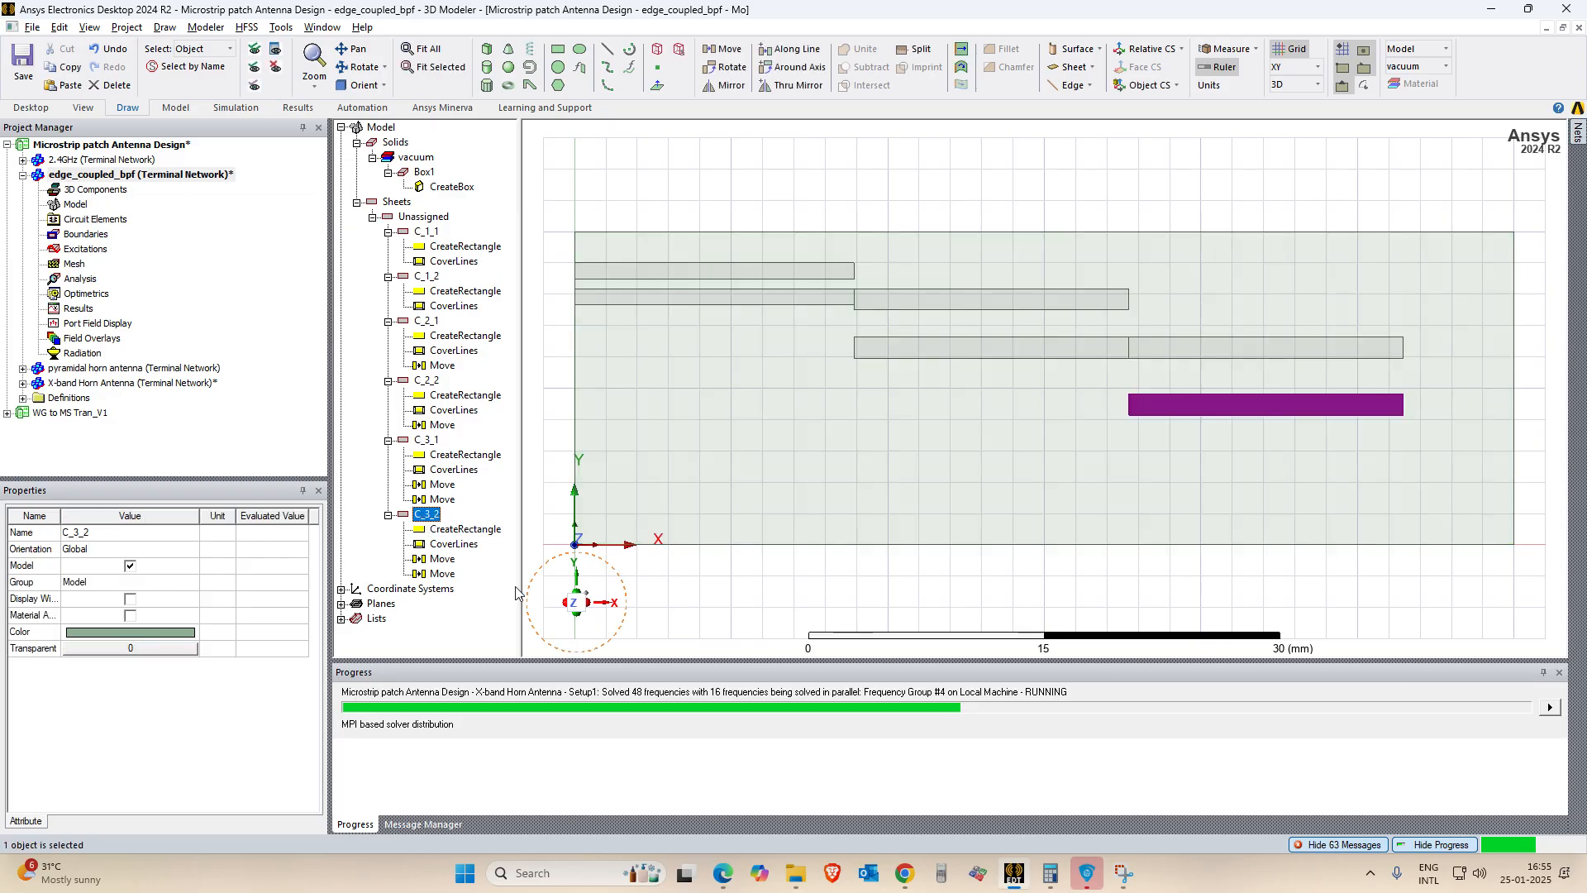
pyautogui.click(487, 620)
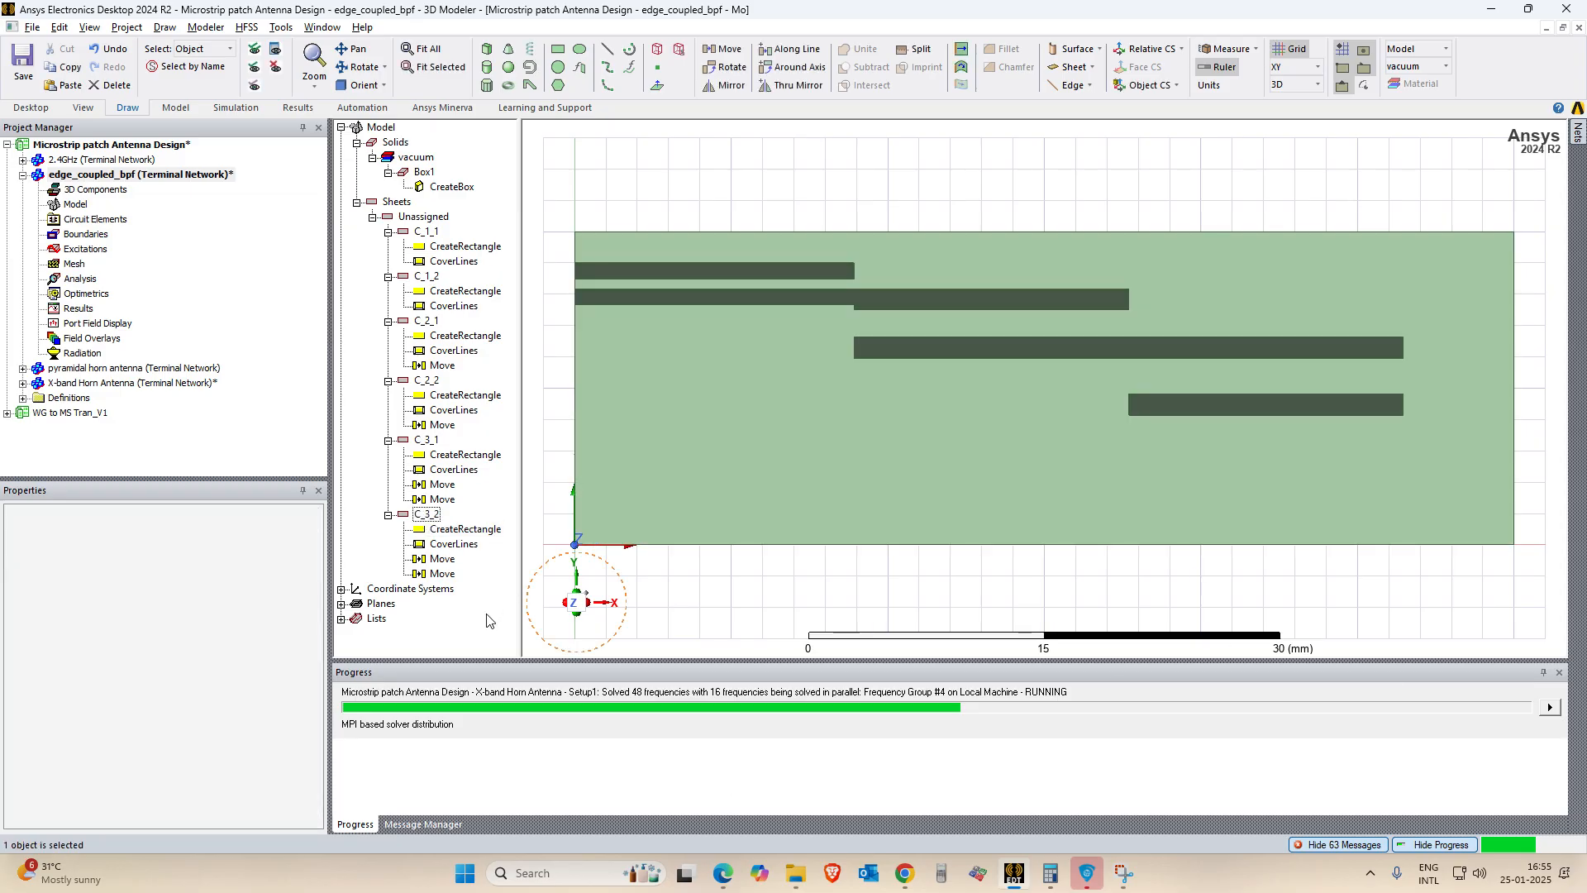
pyautogui.hotkey('ctrl', 'v')
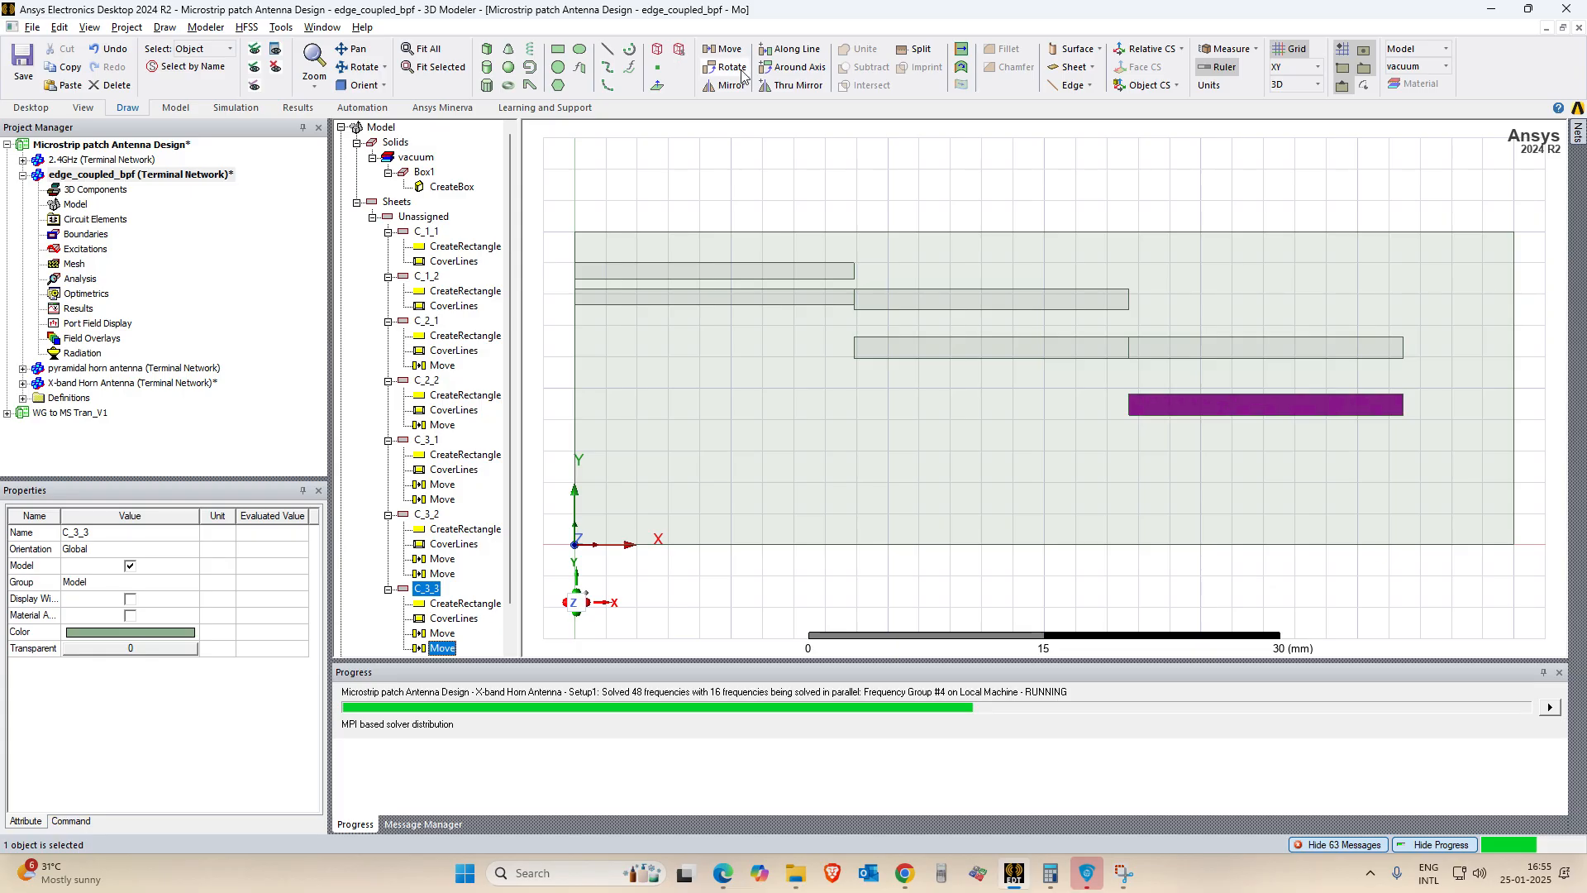
pyautogui.rightClick(430, 590)
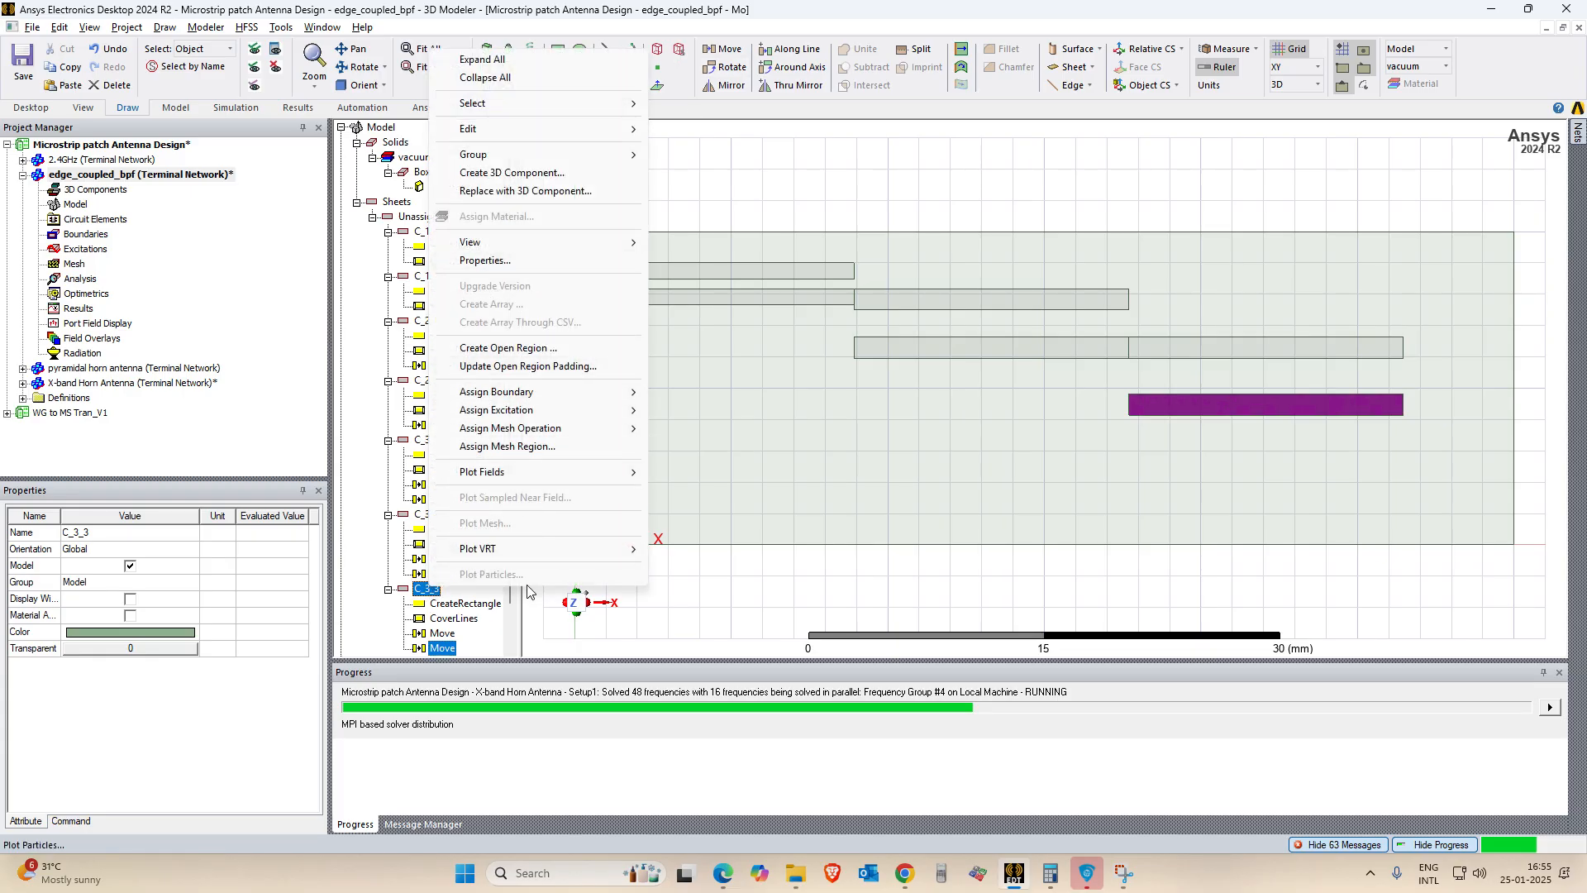
pyautogui.click(465, 606)
pyautogui.click(443, 590)
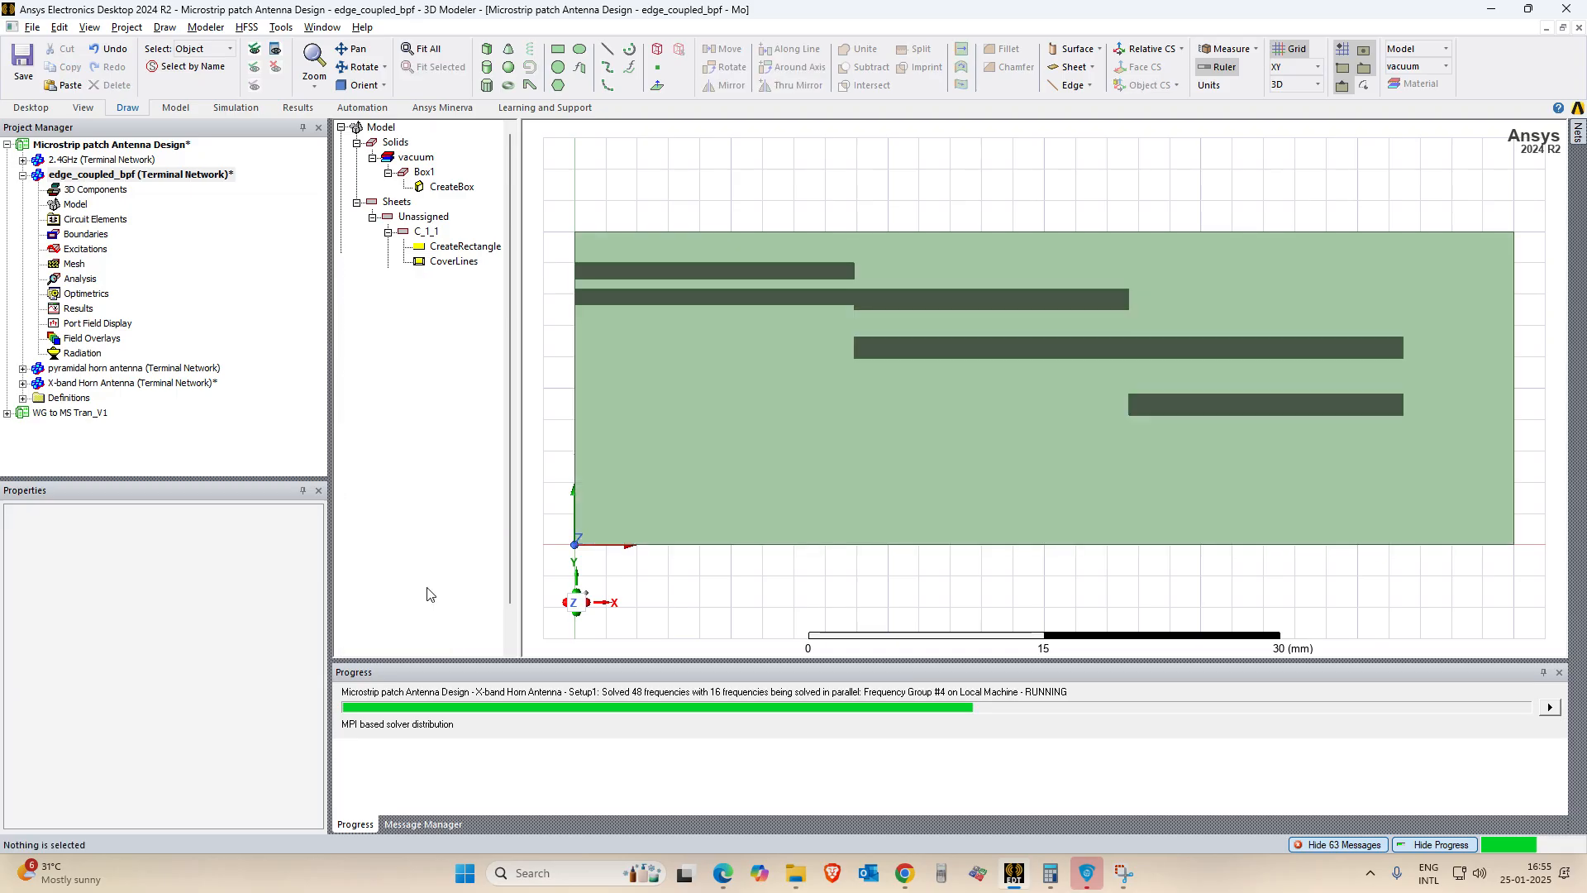
# Rename the sheet C_3_3 as C_4_1.
pyautogui.doubleClick(446, 593)
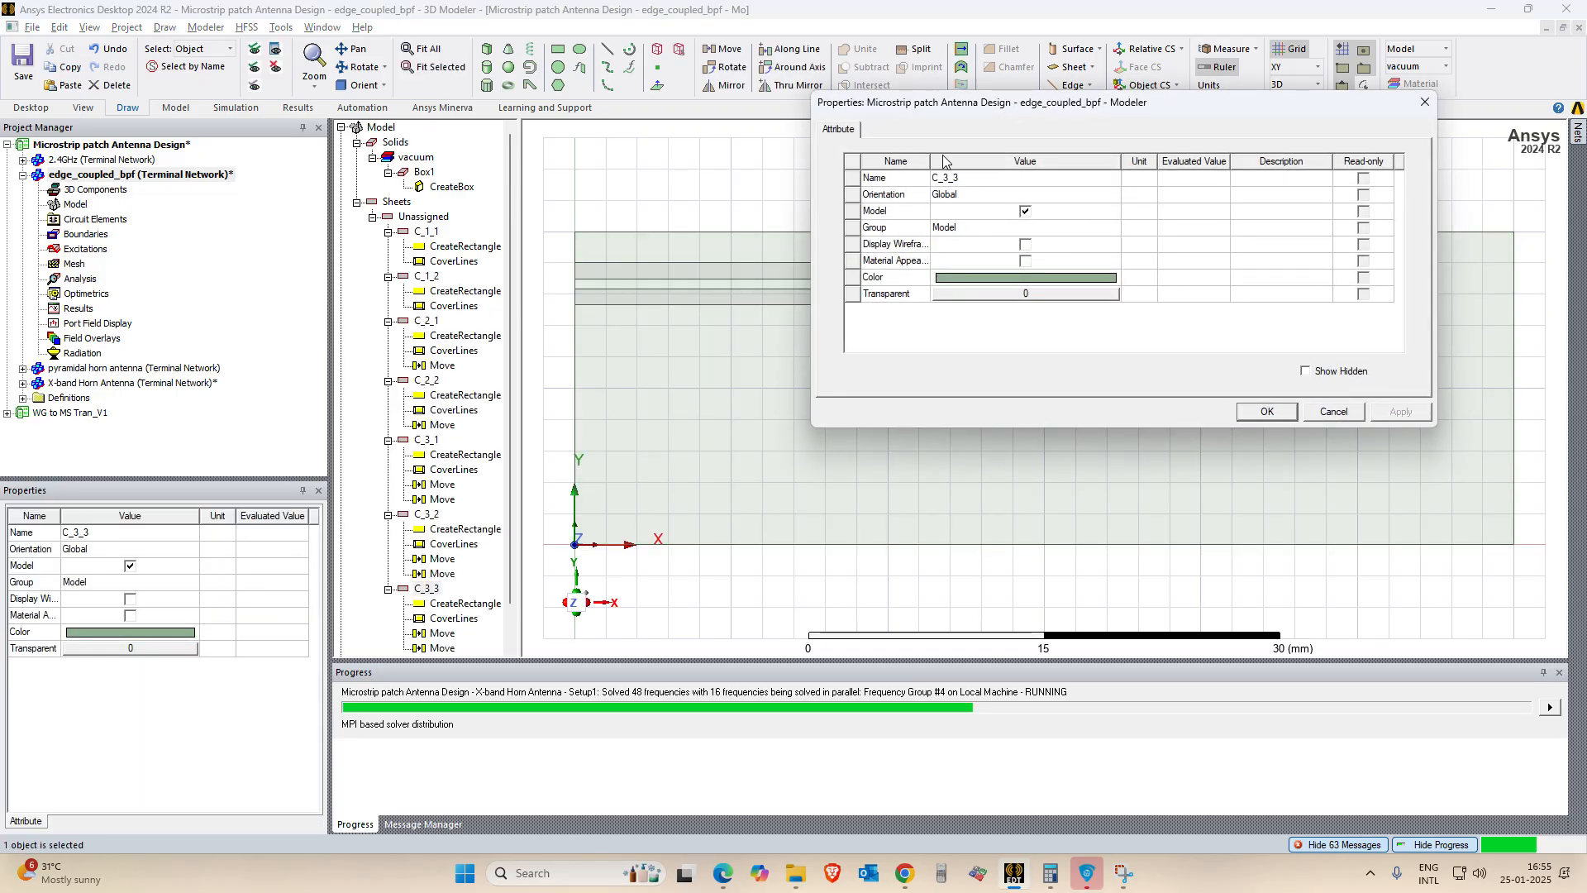
pyautogui.click(978, 184)
pyautogui.click(932, 177)
pyautogui.moveTo(933, 178); pyautogui.dragTo(946, 179)
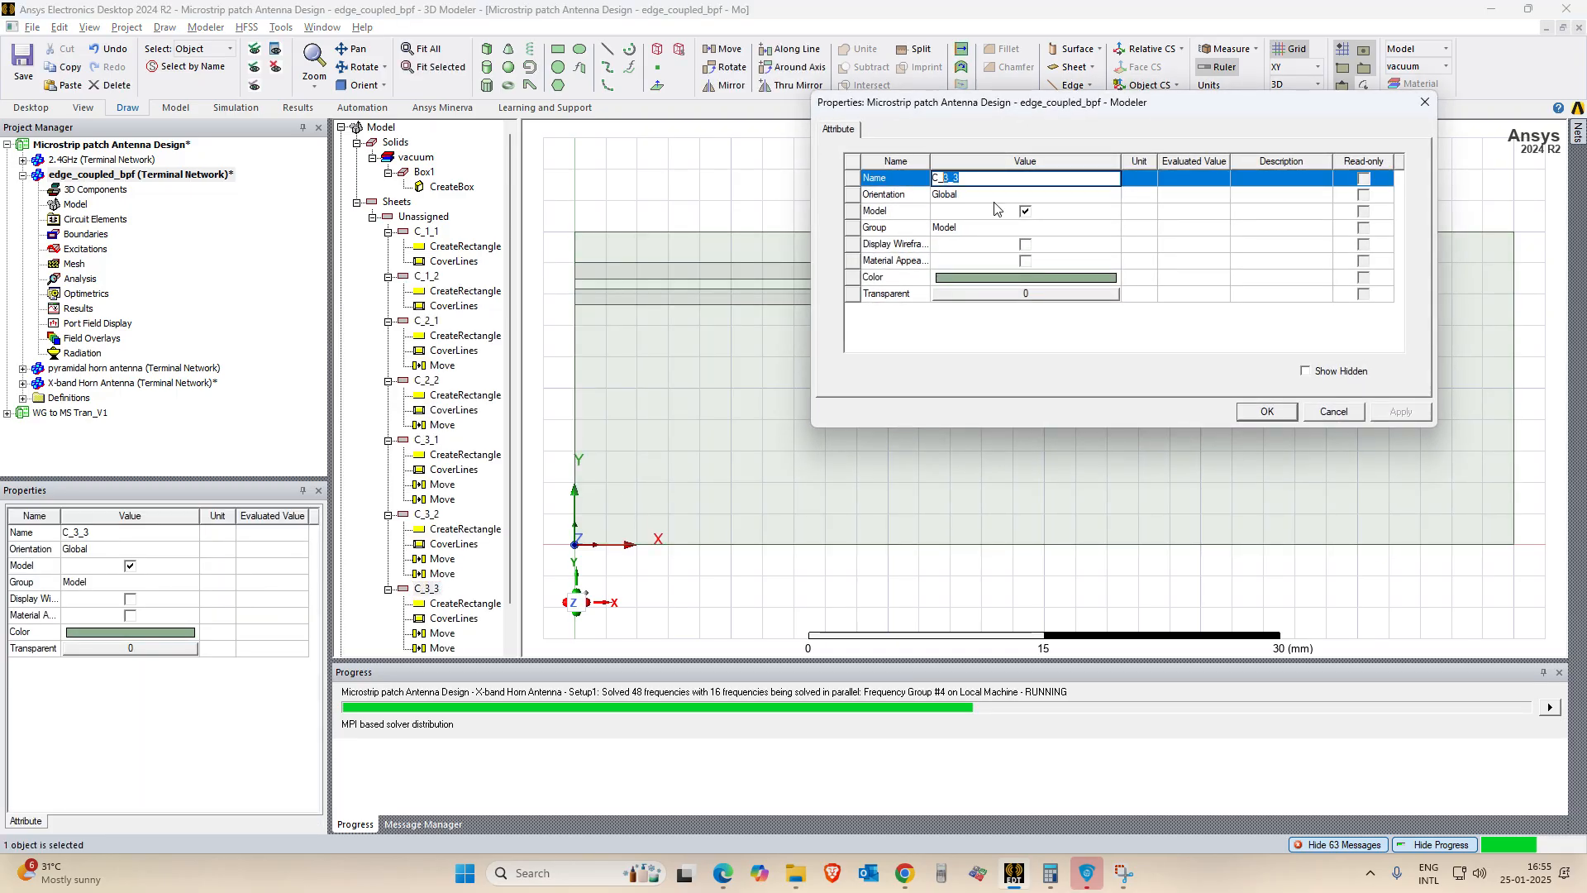
pyautogui.write('4-11')
pyautogui.press('Return')
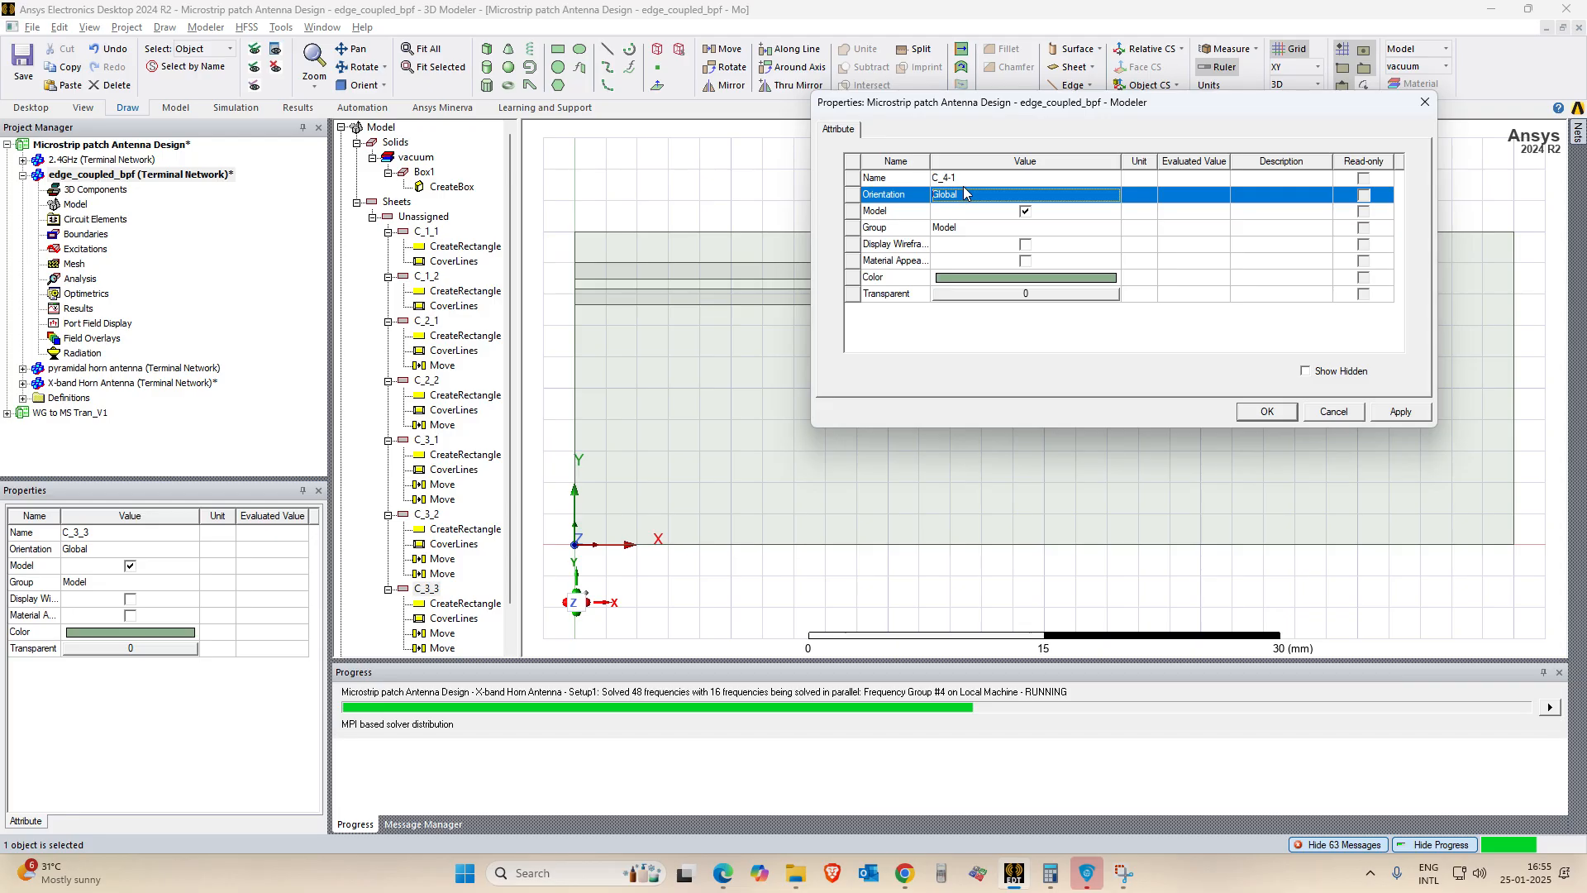
pyautogui.click(981, 176)
pyautogui.click(980, 177)
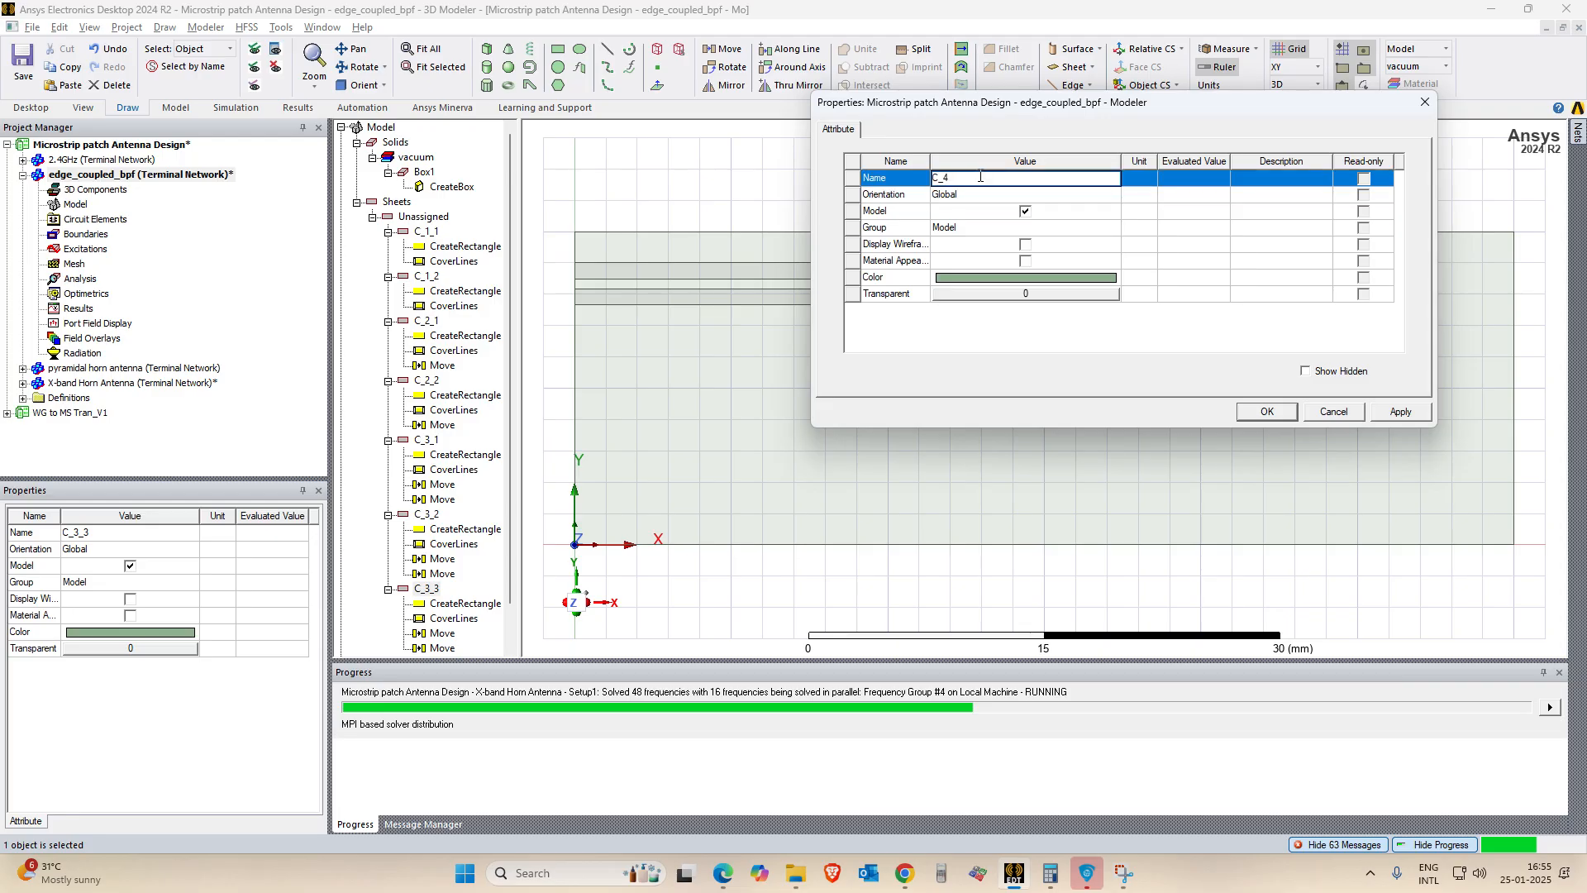
pyautogui.press('Return')
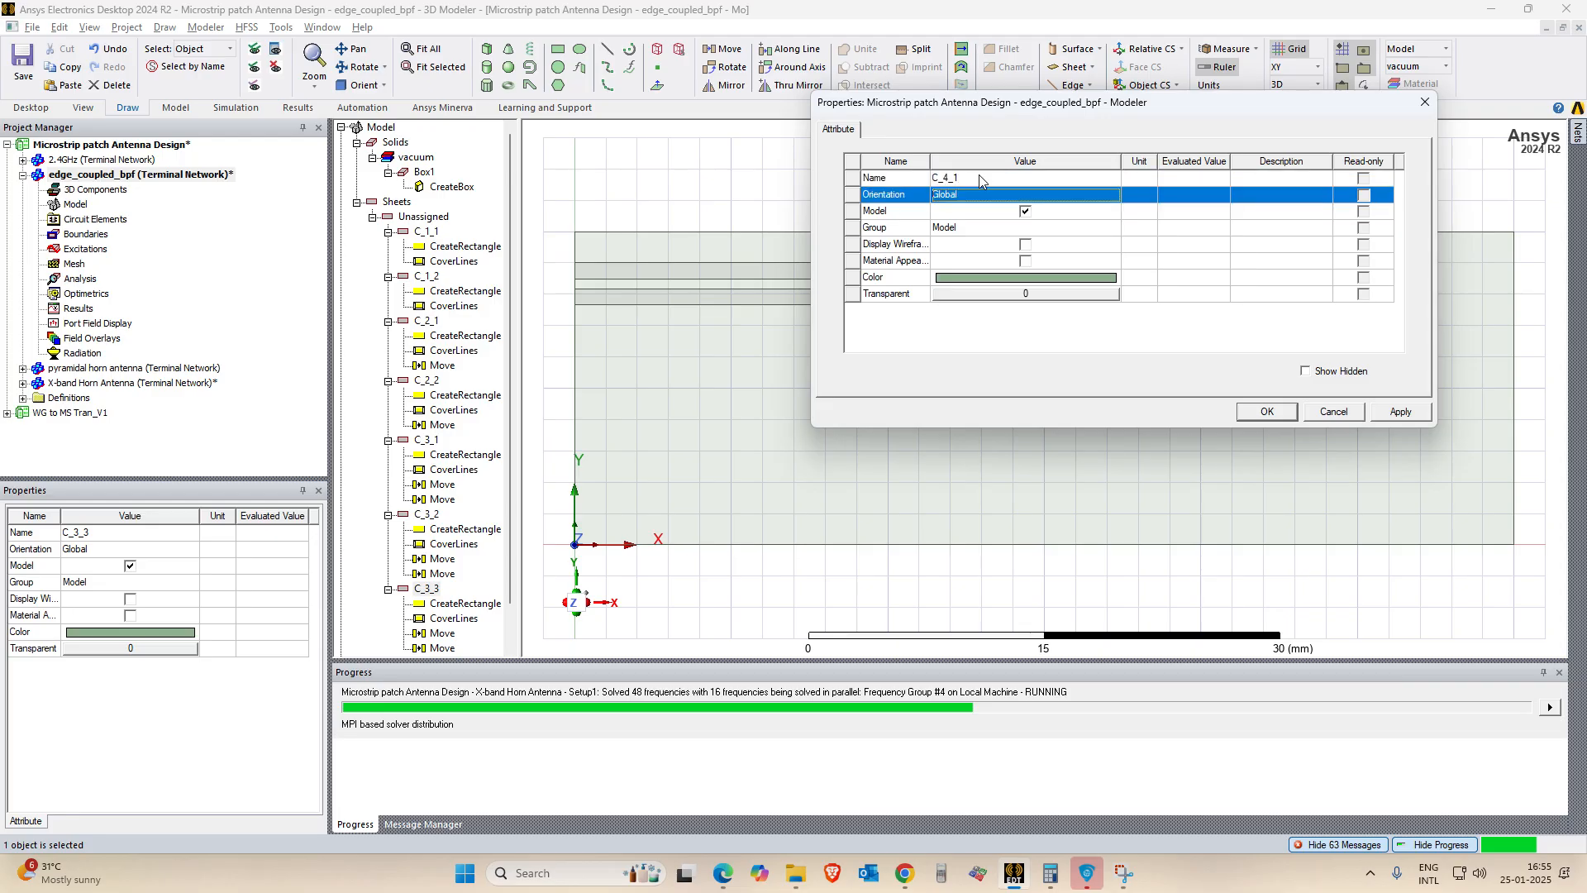
pyautogui.click(1267, 411)
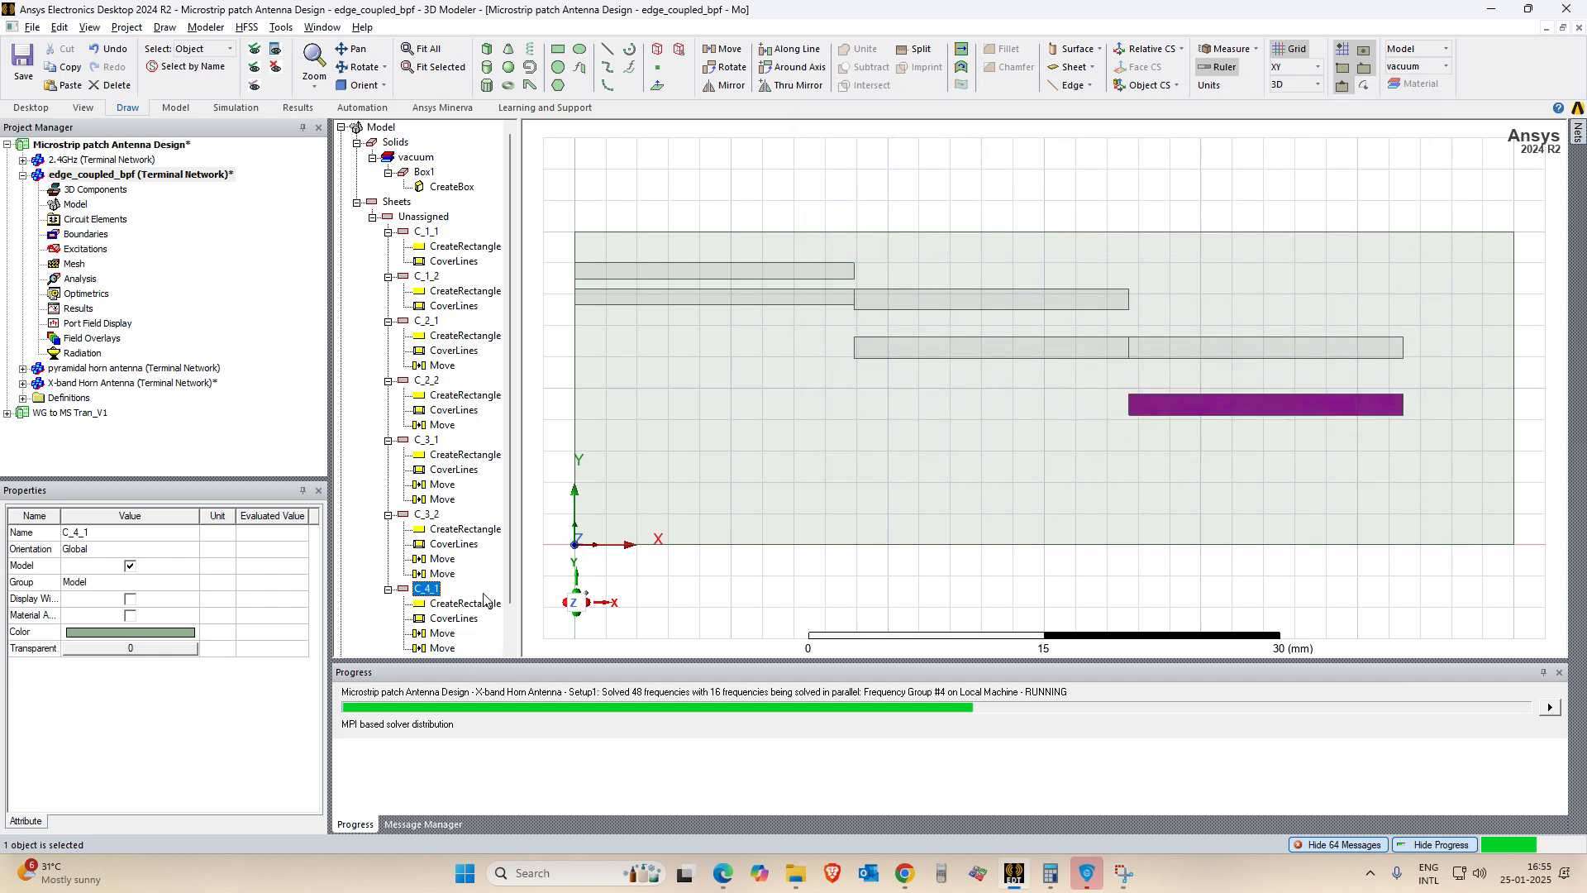
# Move sheet C_4_1 along X by its own length, from the midpoint of its left edge to the midpoint of its right edge.
pyautogui.scroll(-1, 486, 599)
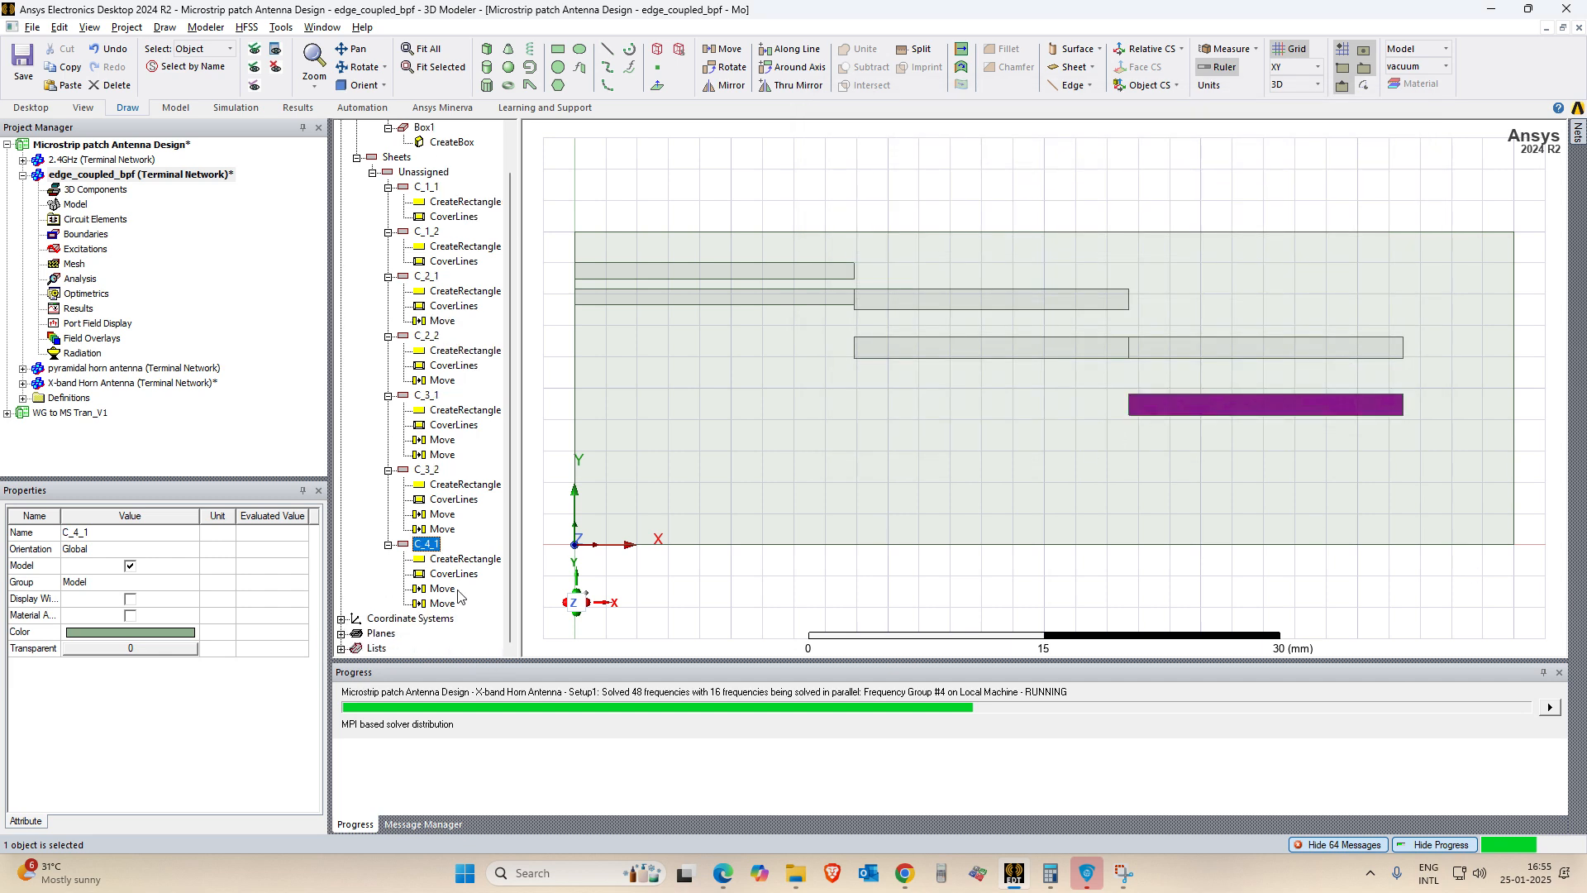
pyautogui.rightClick(433, 551)
pyautogui.moveTo(633, 115)
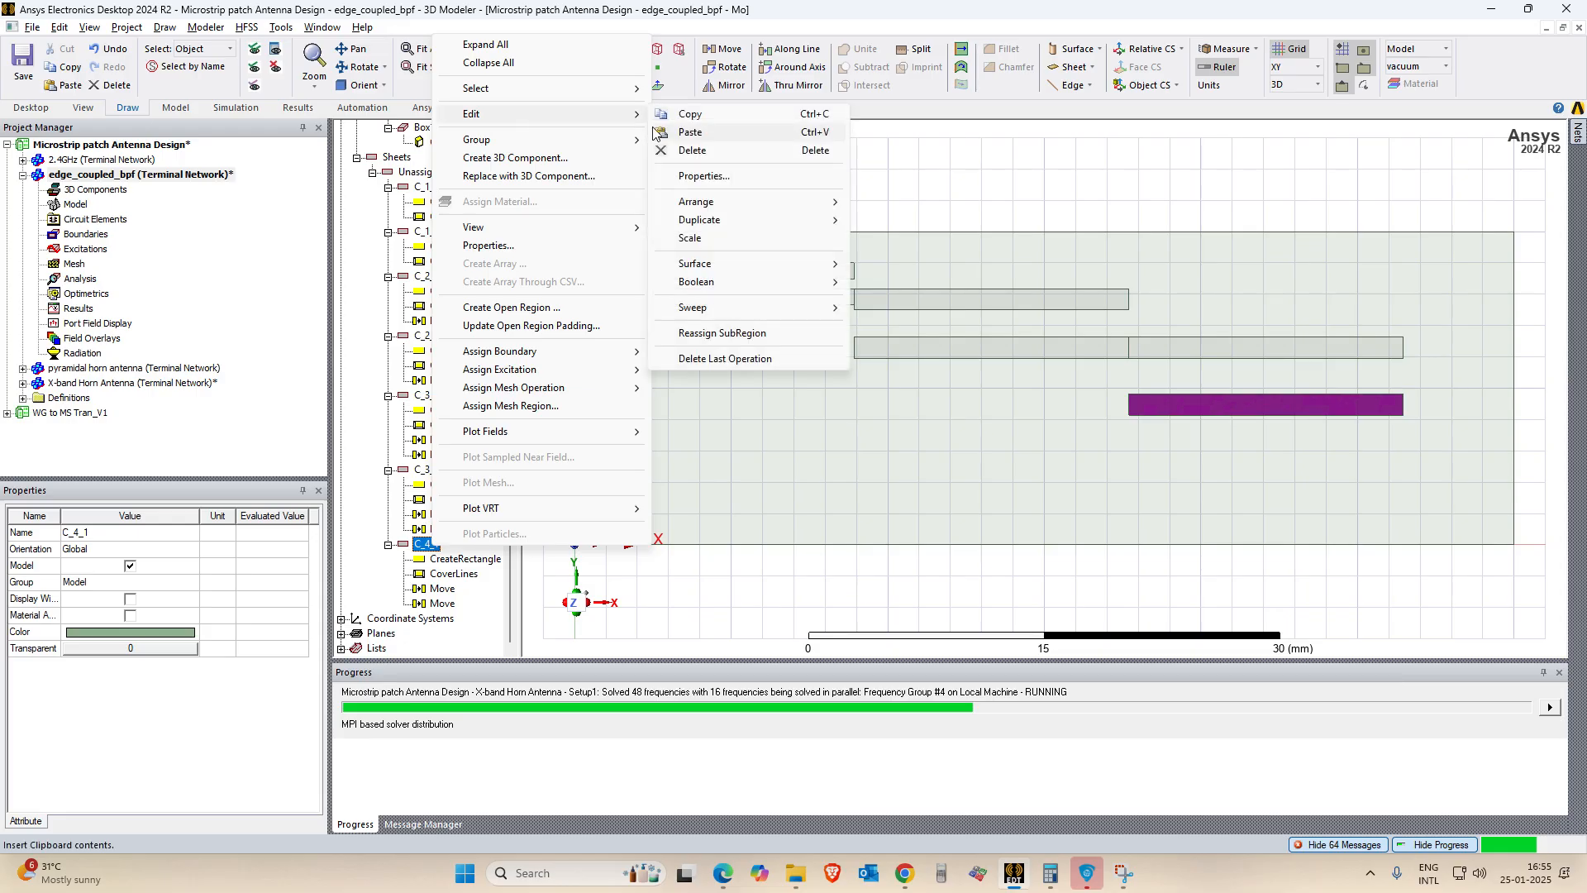
pyautogui.moveTo(711, 201)
pyautogui.click(890, 202)
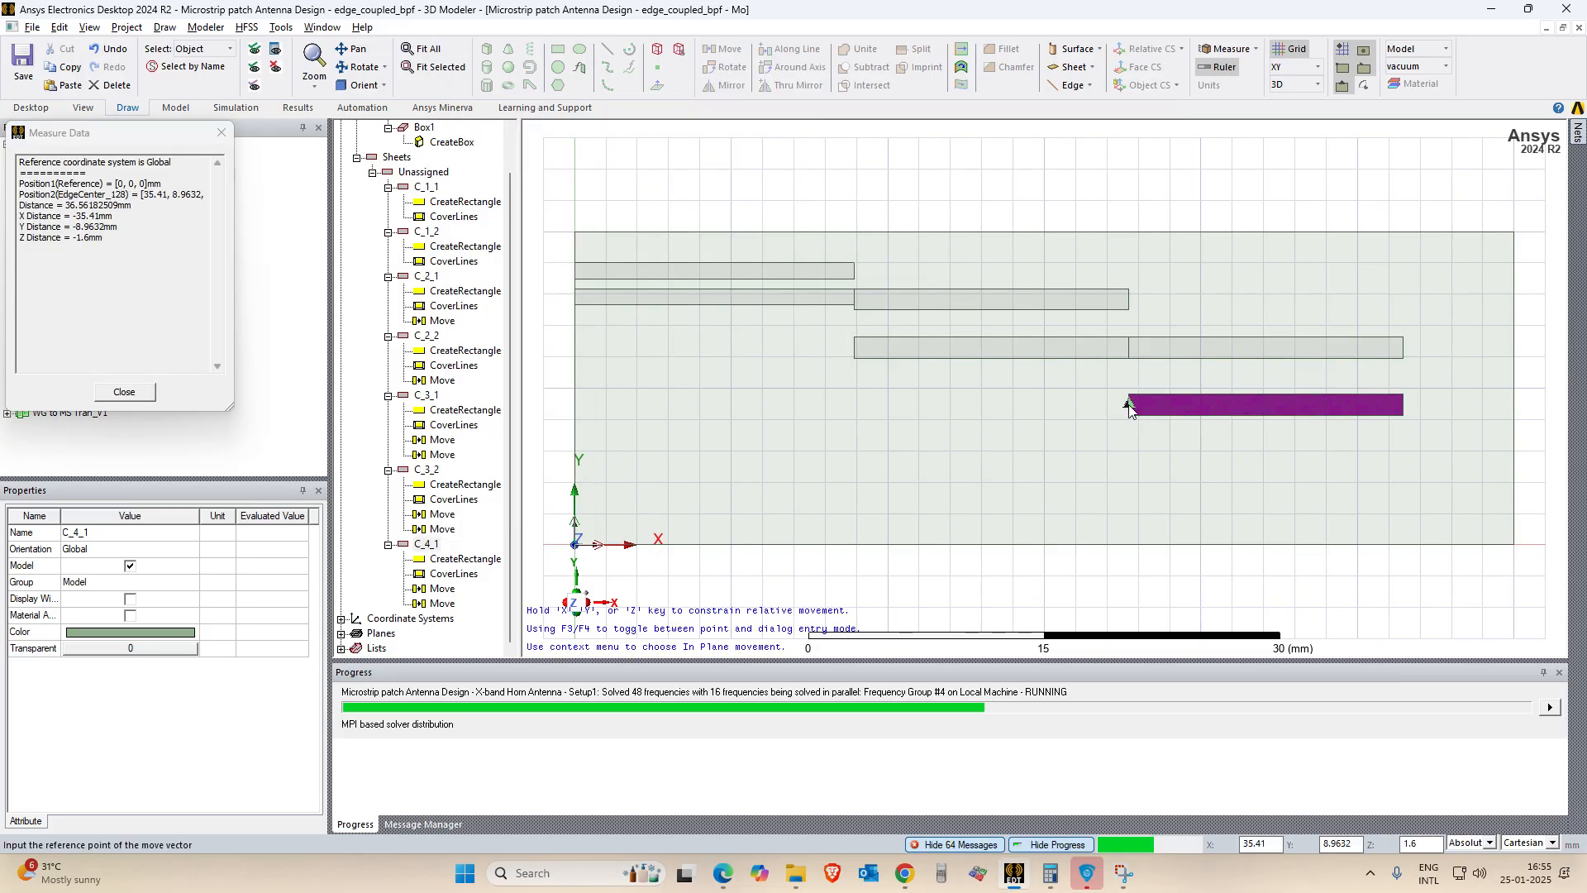
pyautogui.click(1129, 405)
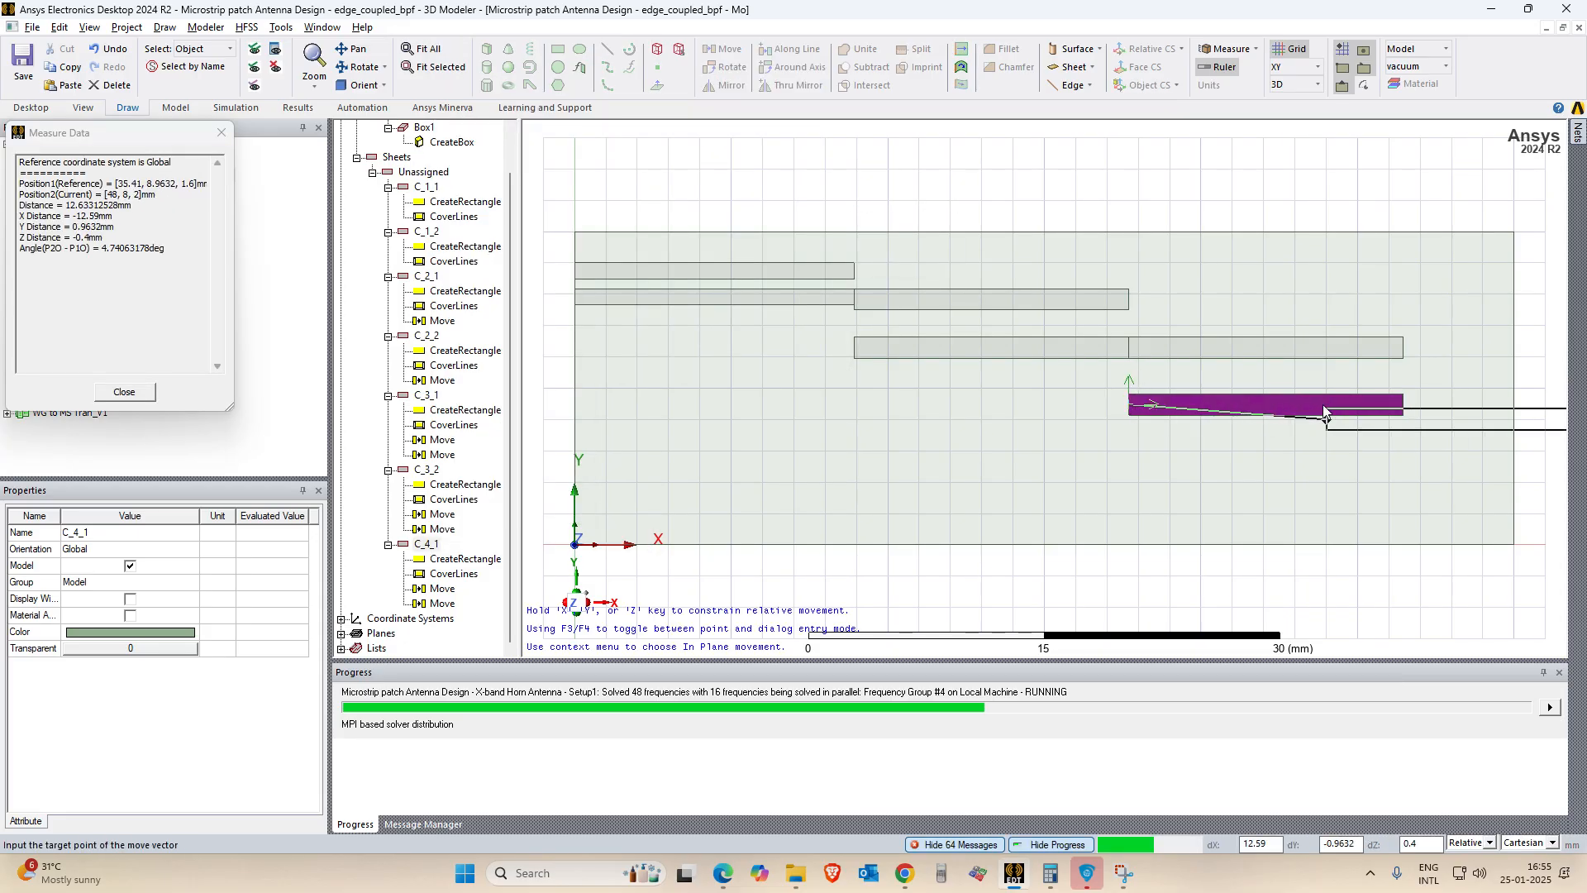
pyautogui.click(1403, 405)
# Set the edge_coupled_bpf design variable l to 100 mm to lengthen the substrate.
pyautogui.scroll(-2, 1238, 440)
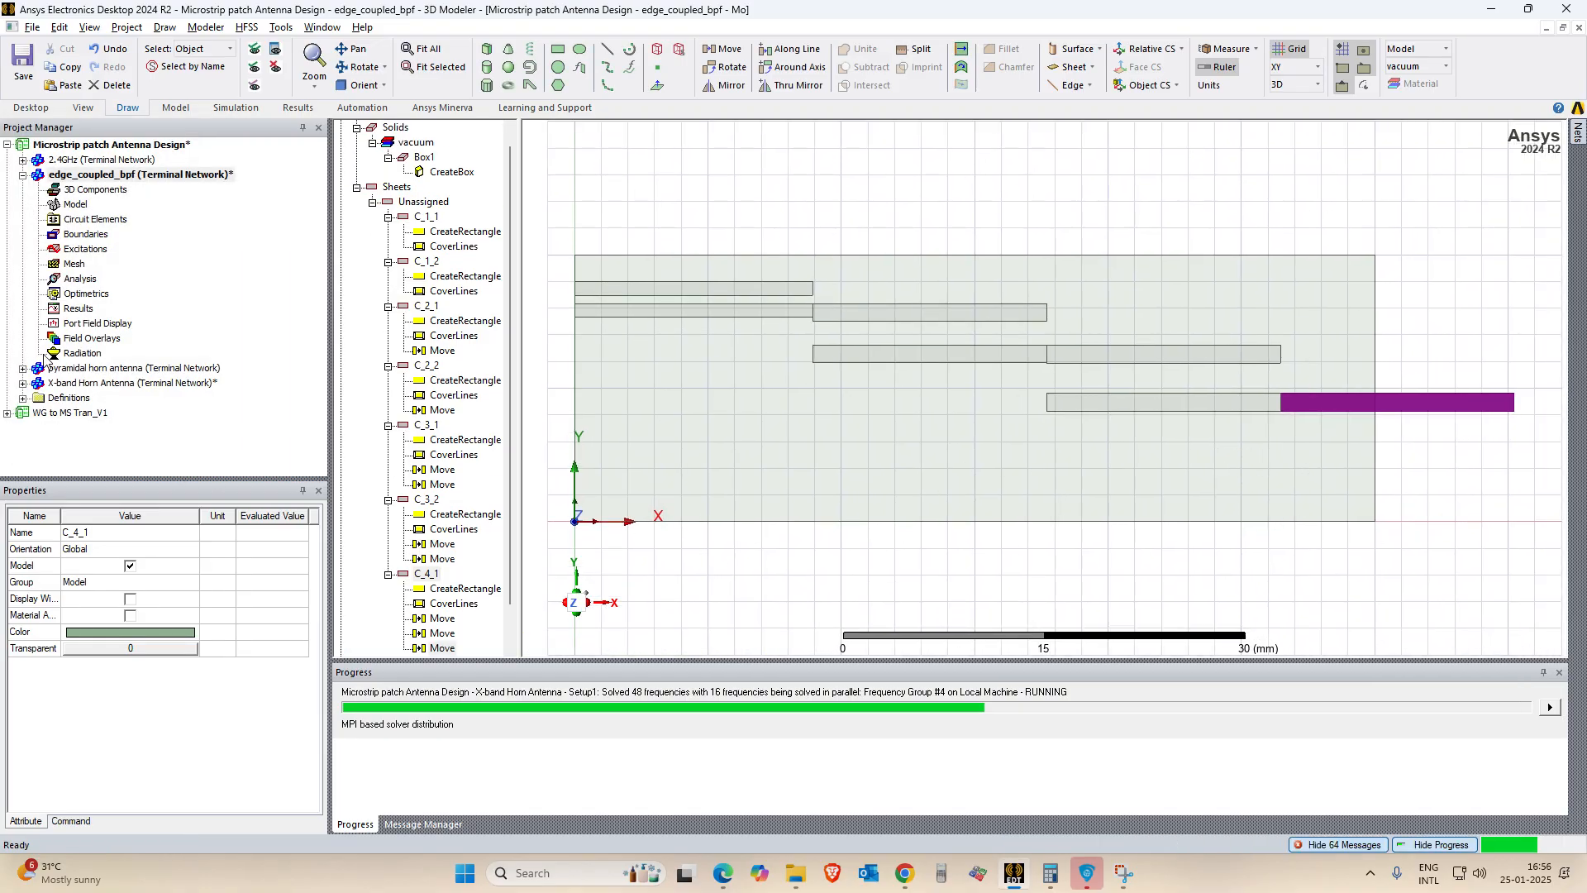
pyautogui.click(198, 176)
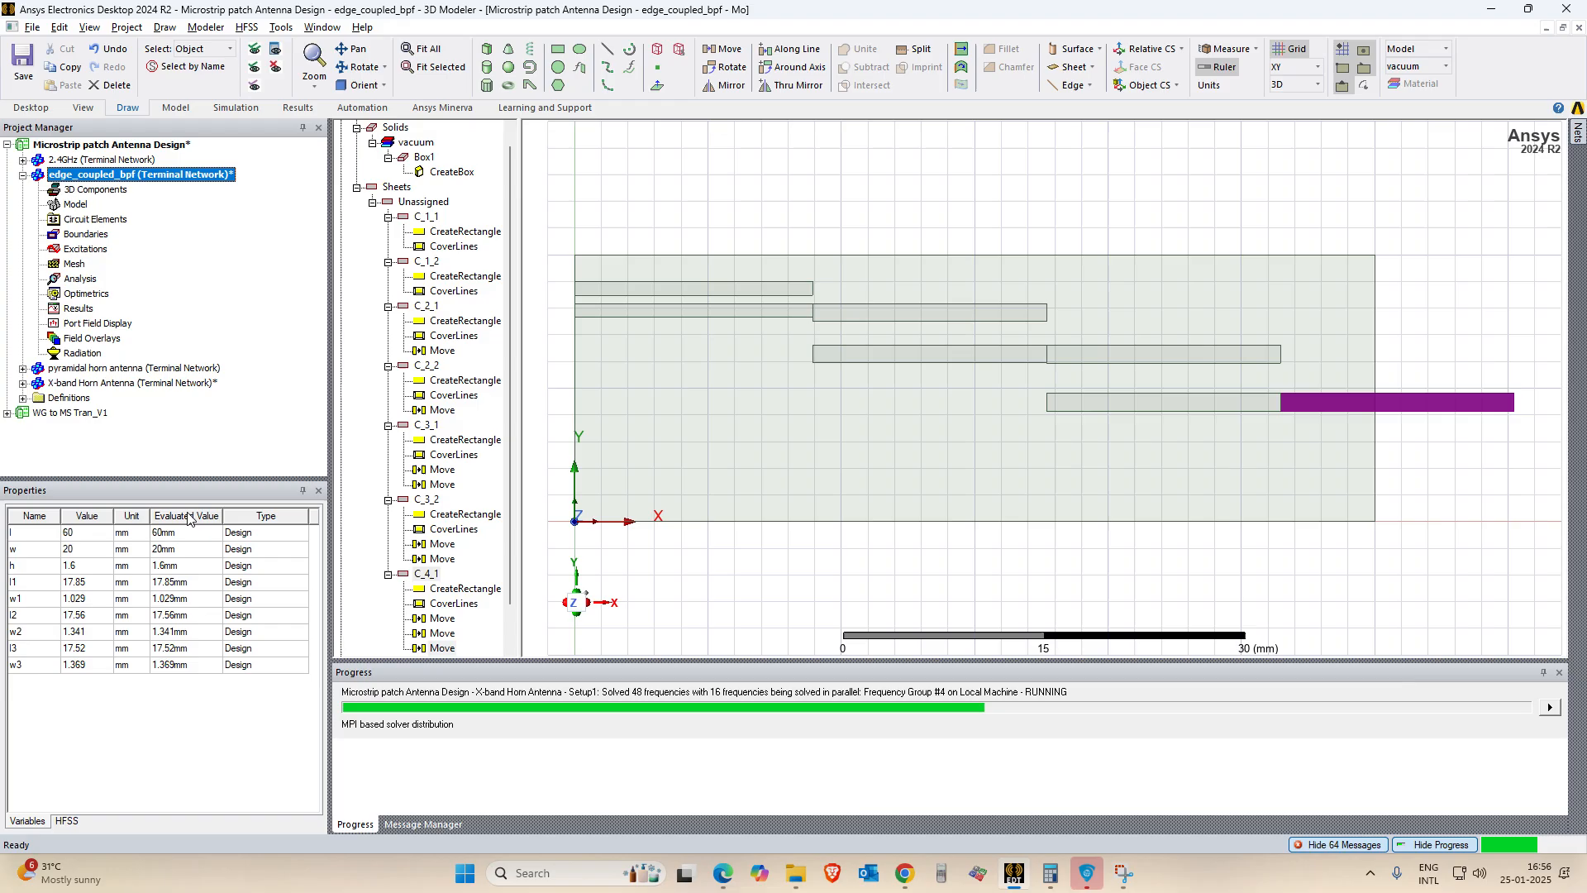
pyautogui.click(87, 533)
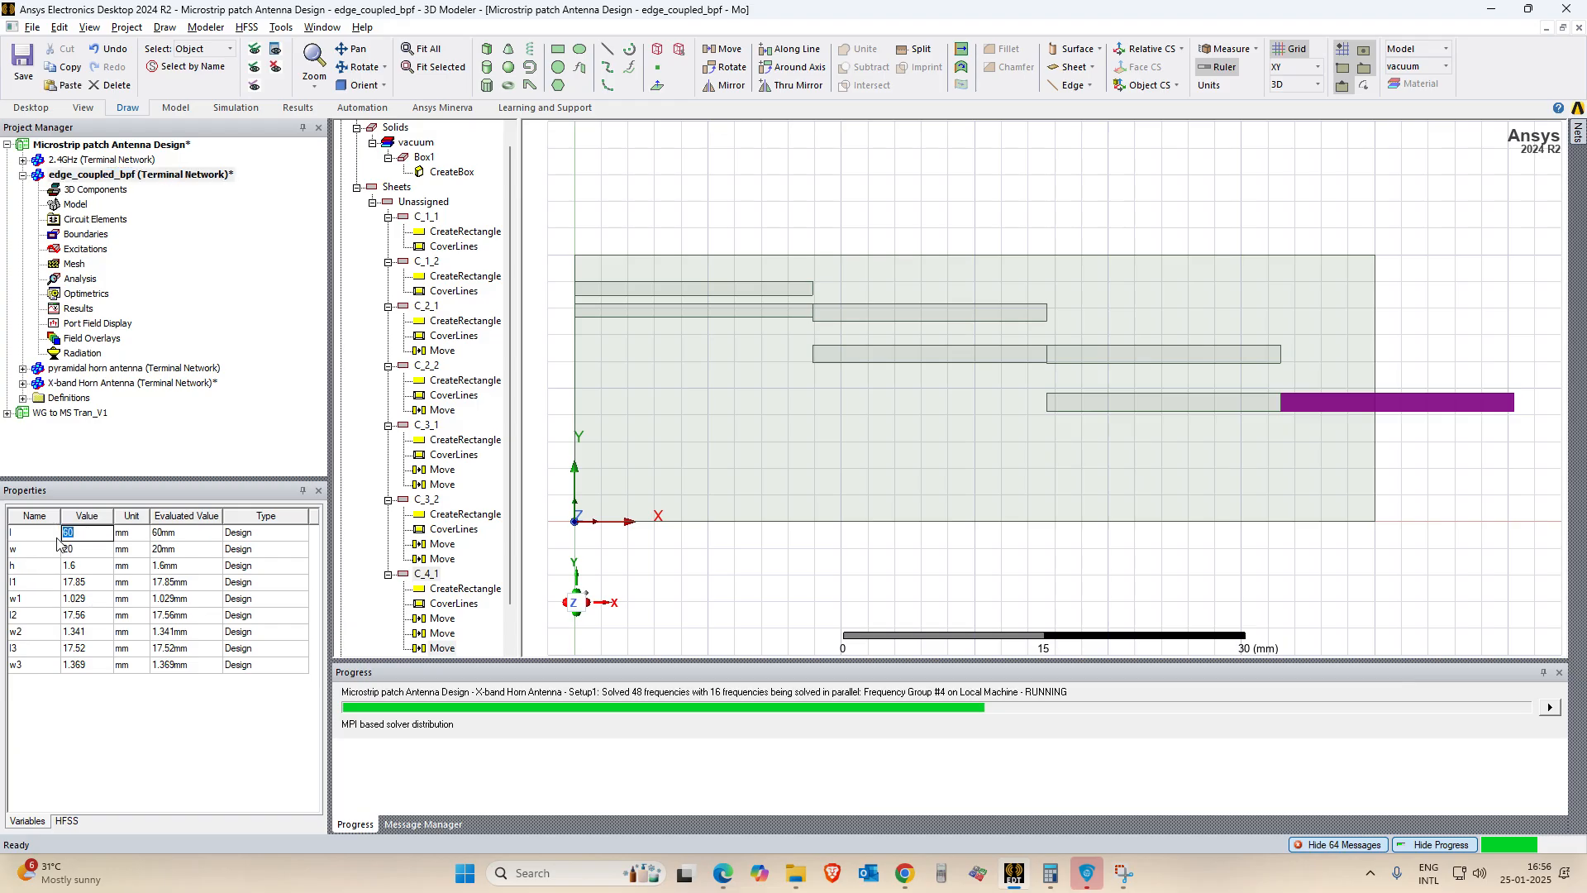
pyautogui.write('100')
pyautogui.press('Return')
pyautogui.click(866, 587)
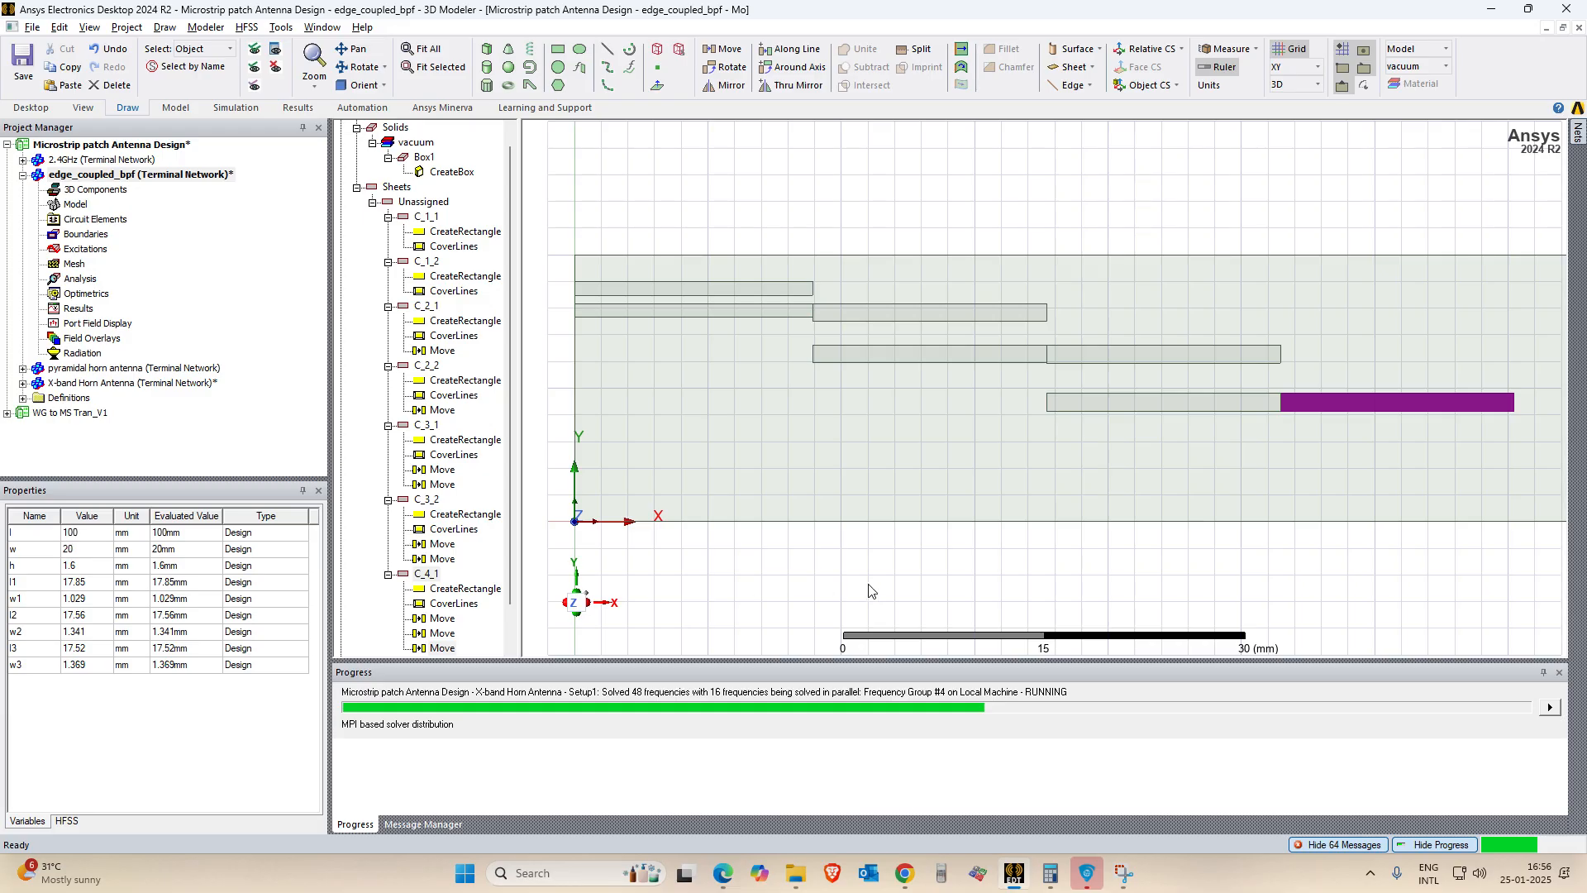
# Switch to the filter paper PDF, circle row number 3 in Table 1, and return to the HFSS model.
pyautogui.click(1359, 402)
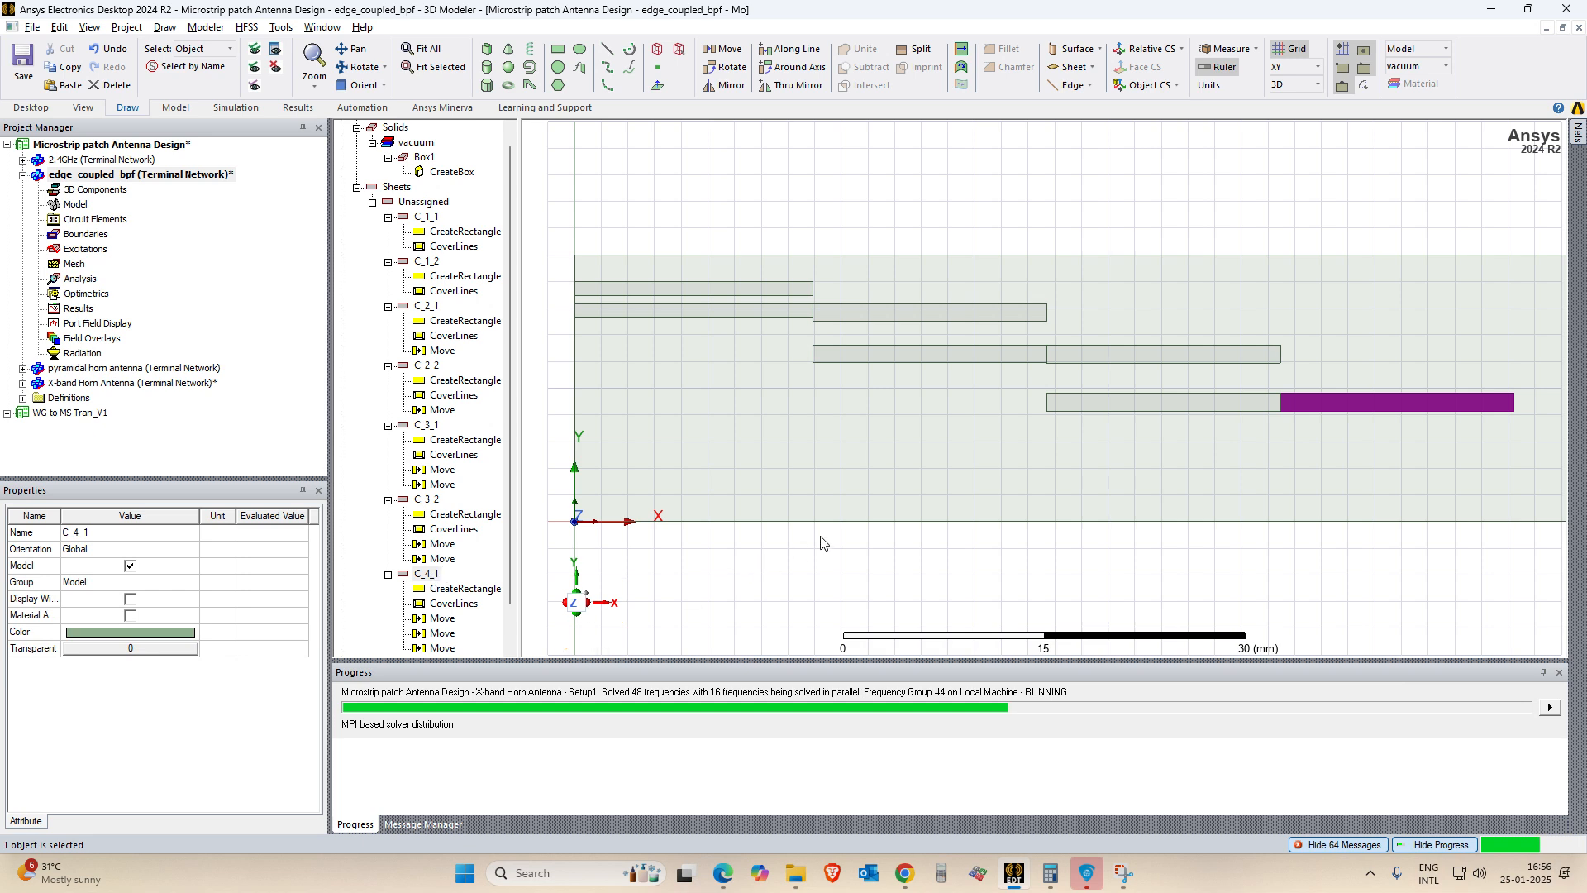
pyautogui.scroll(-3, 1099, 516)
pyautogui.hotkey('ctrl', 'd')
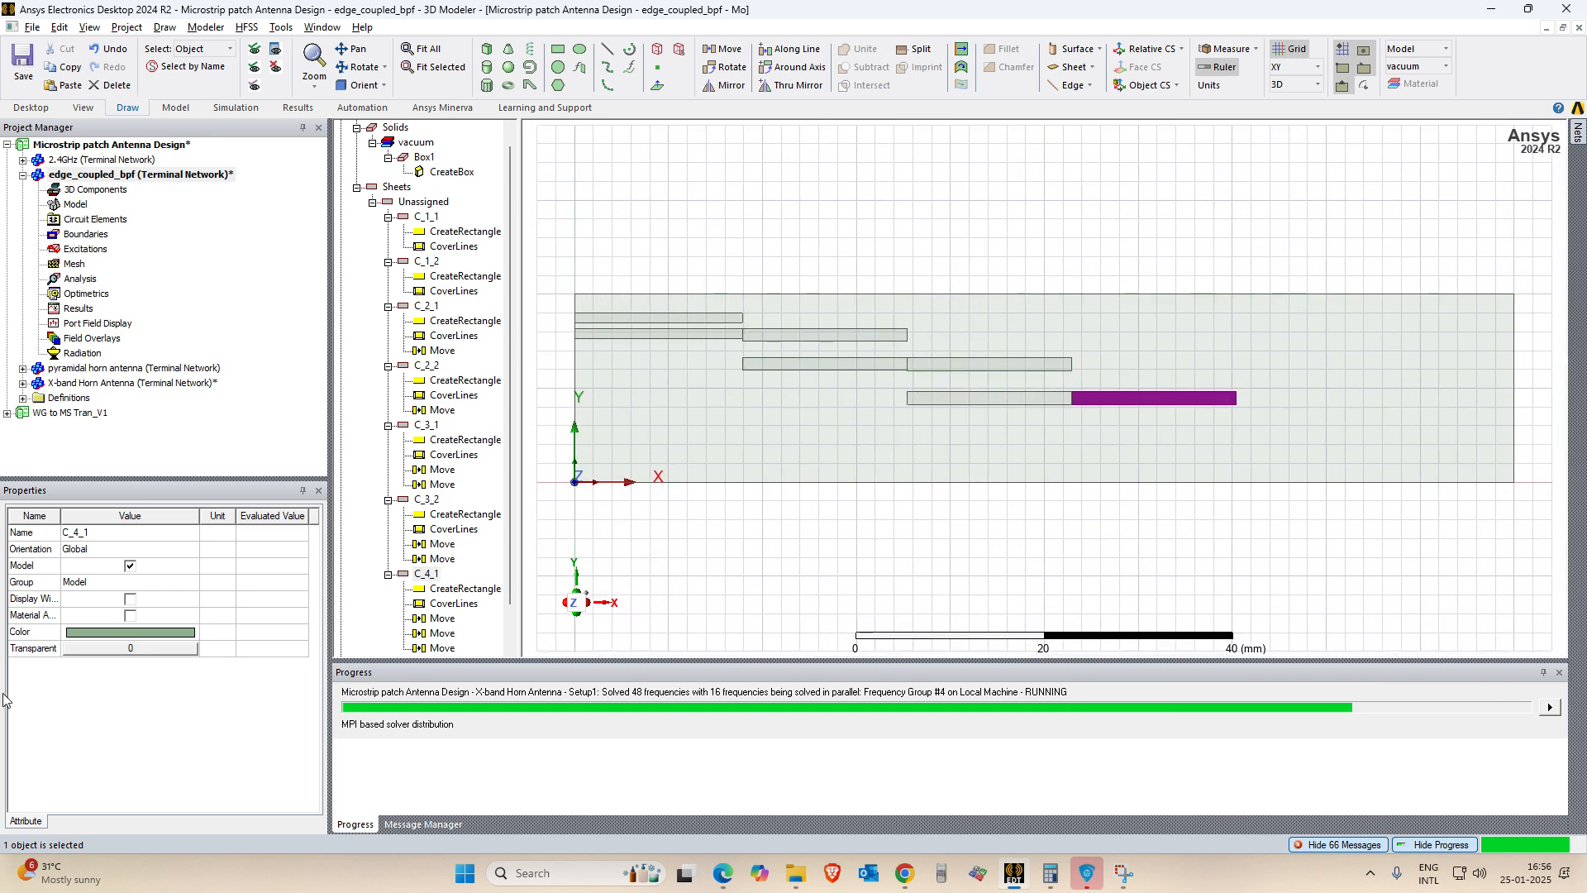
pyautogui.click(436, 573)
pyautogui.hotkey('alt', 'Tab')
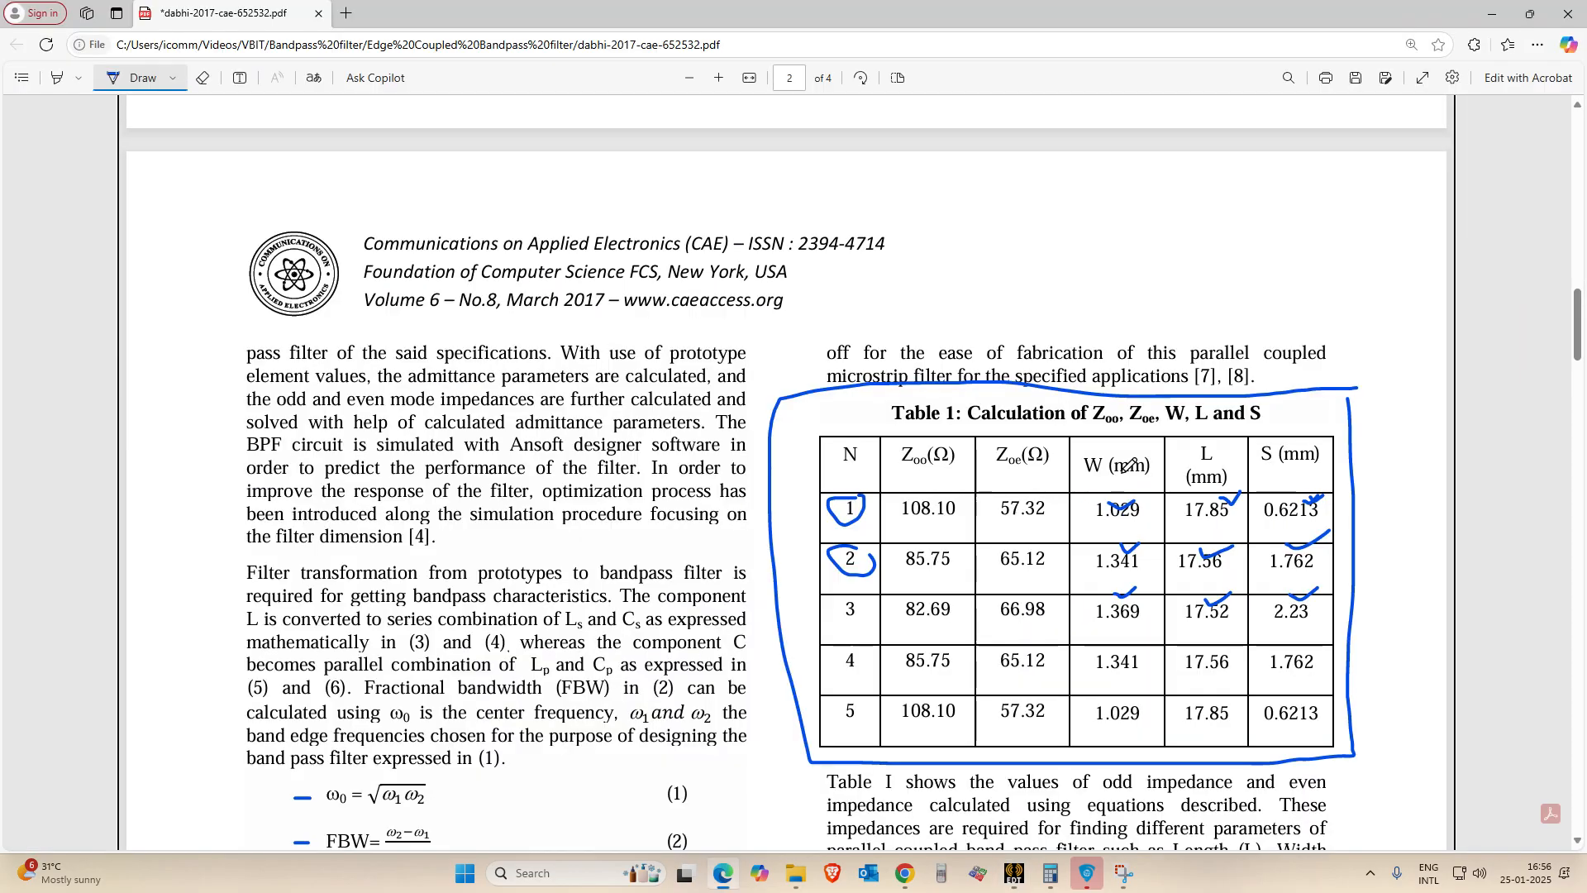
pyautogui.moveTo(878, 602)
pyautogui.mouseDown()
pyautogui.moveTo(845, 612)
pyautogui.moveTo(875, 619)
pyautogui.moveTo(873, 599)
pyautogui.mouseUp()
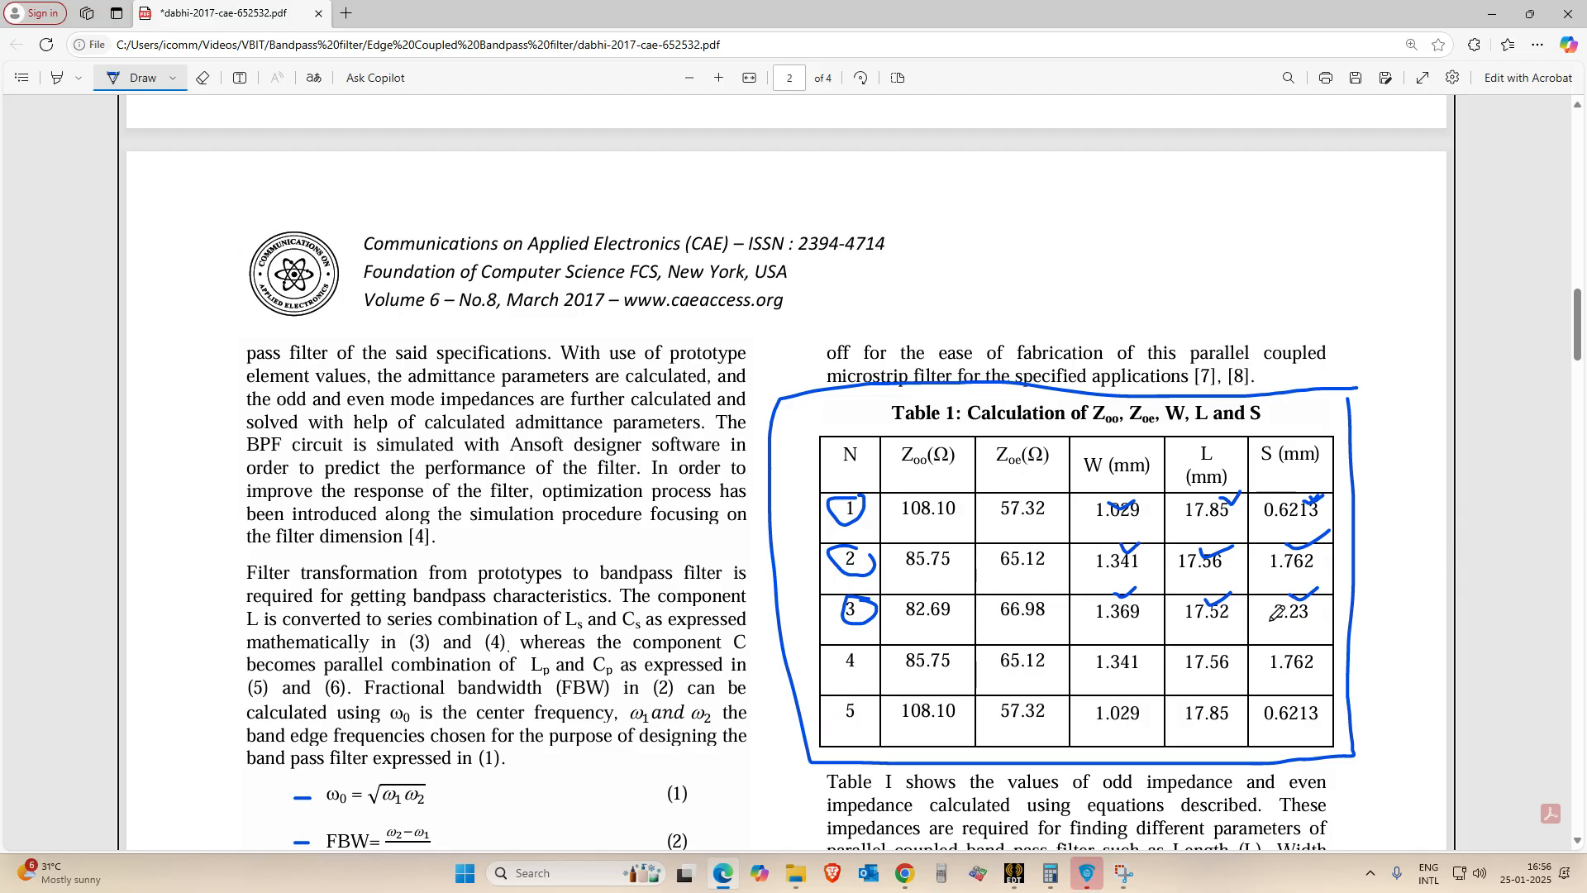
pyautogui.hotkey('alt', 'Tab')
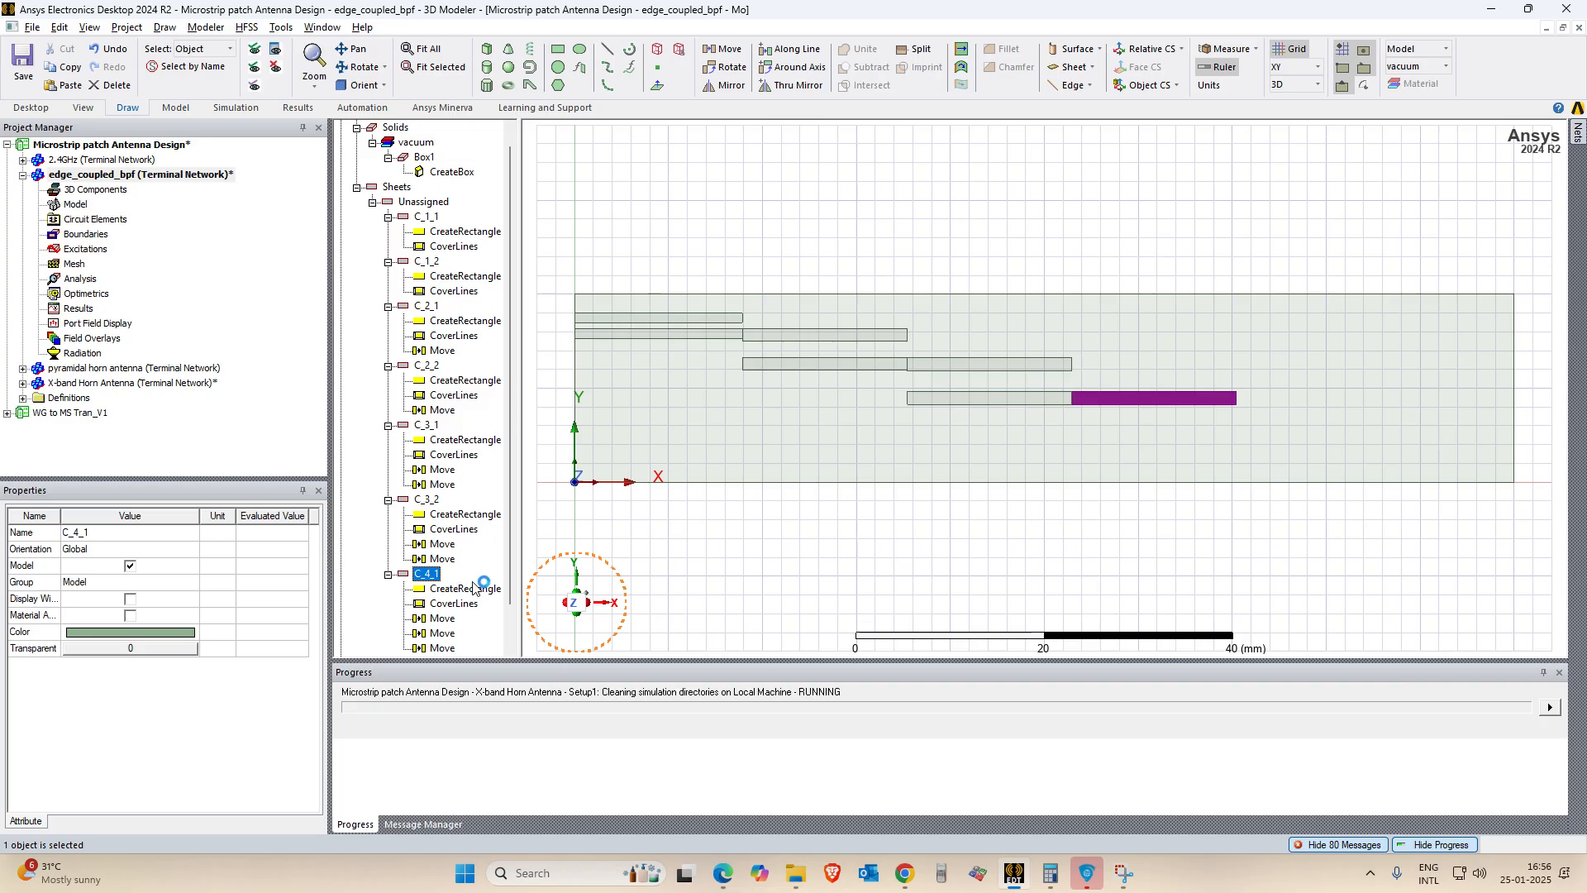
# Set the C_4_1 rectangle's XSize to l2 and YSize to -w2.
pyautogui.doubleClick(446, 588)
pyautogui.click(956, 242)
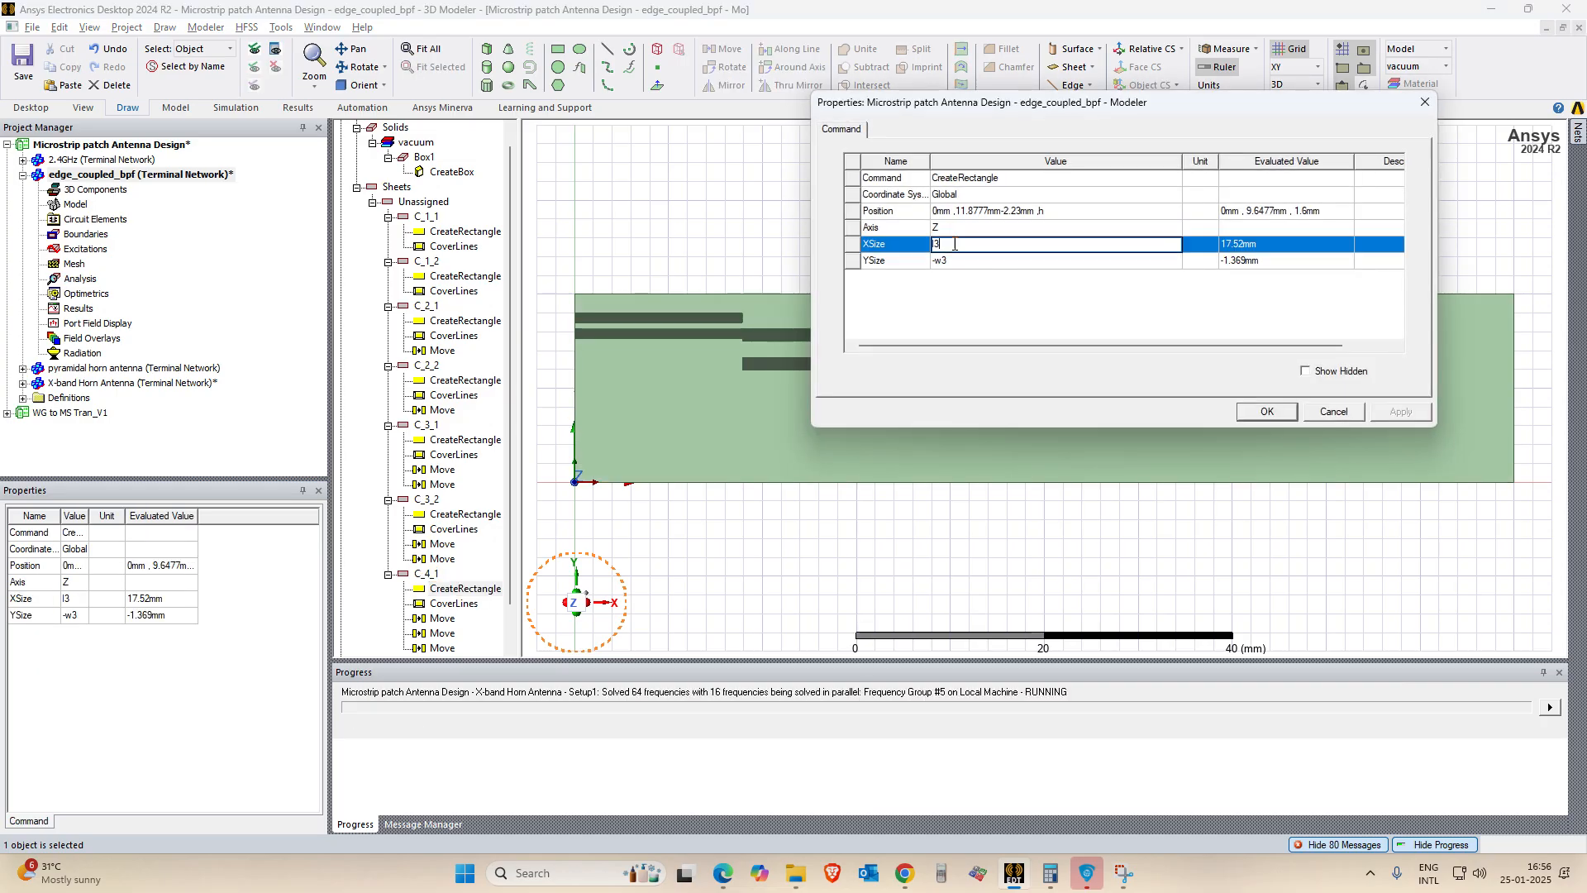
pyautogui.write('l2')
pyautogui.press('Return')
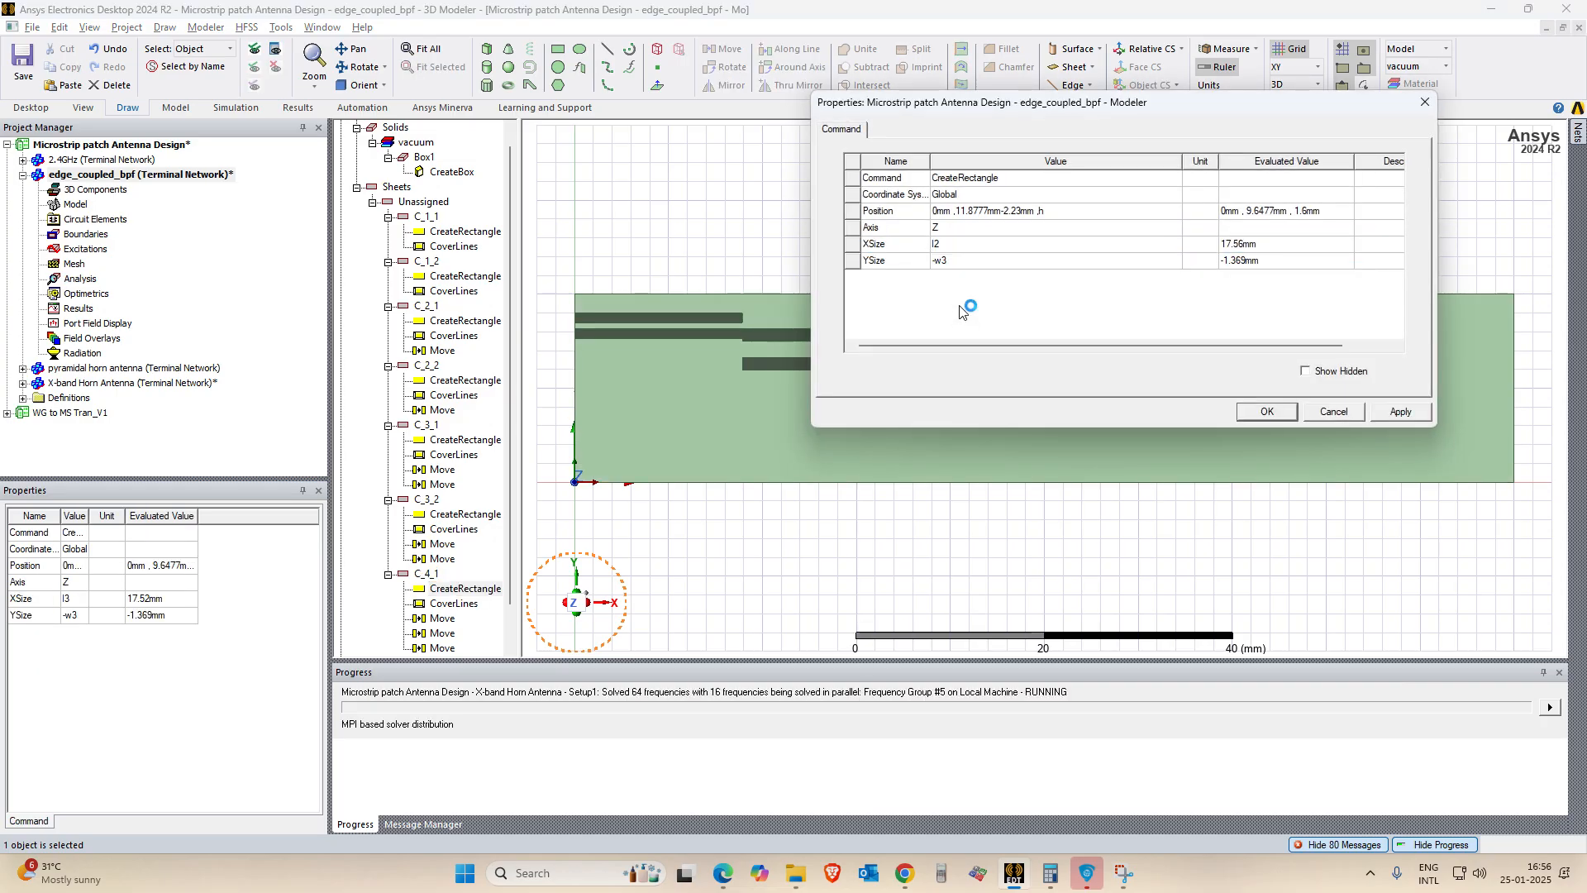
pyautogui.click(974, 260)
pyautogui.press('BackSpace')
pyautogui.write('2')
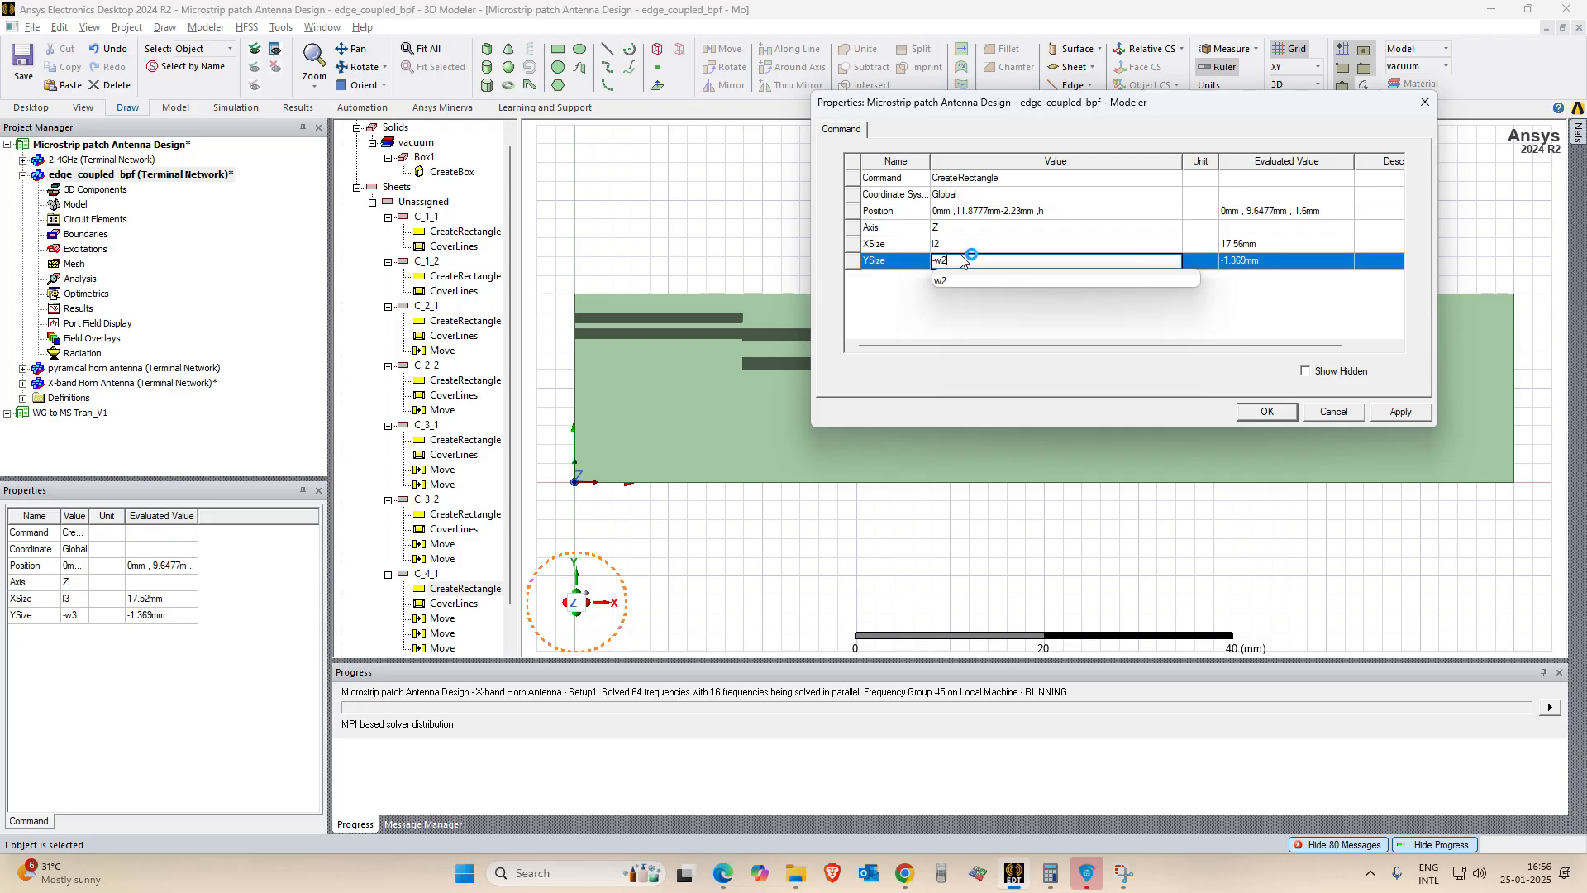
pyautogui.press('Return')
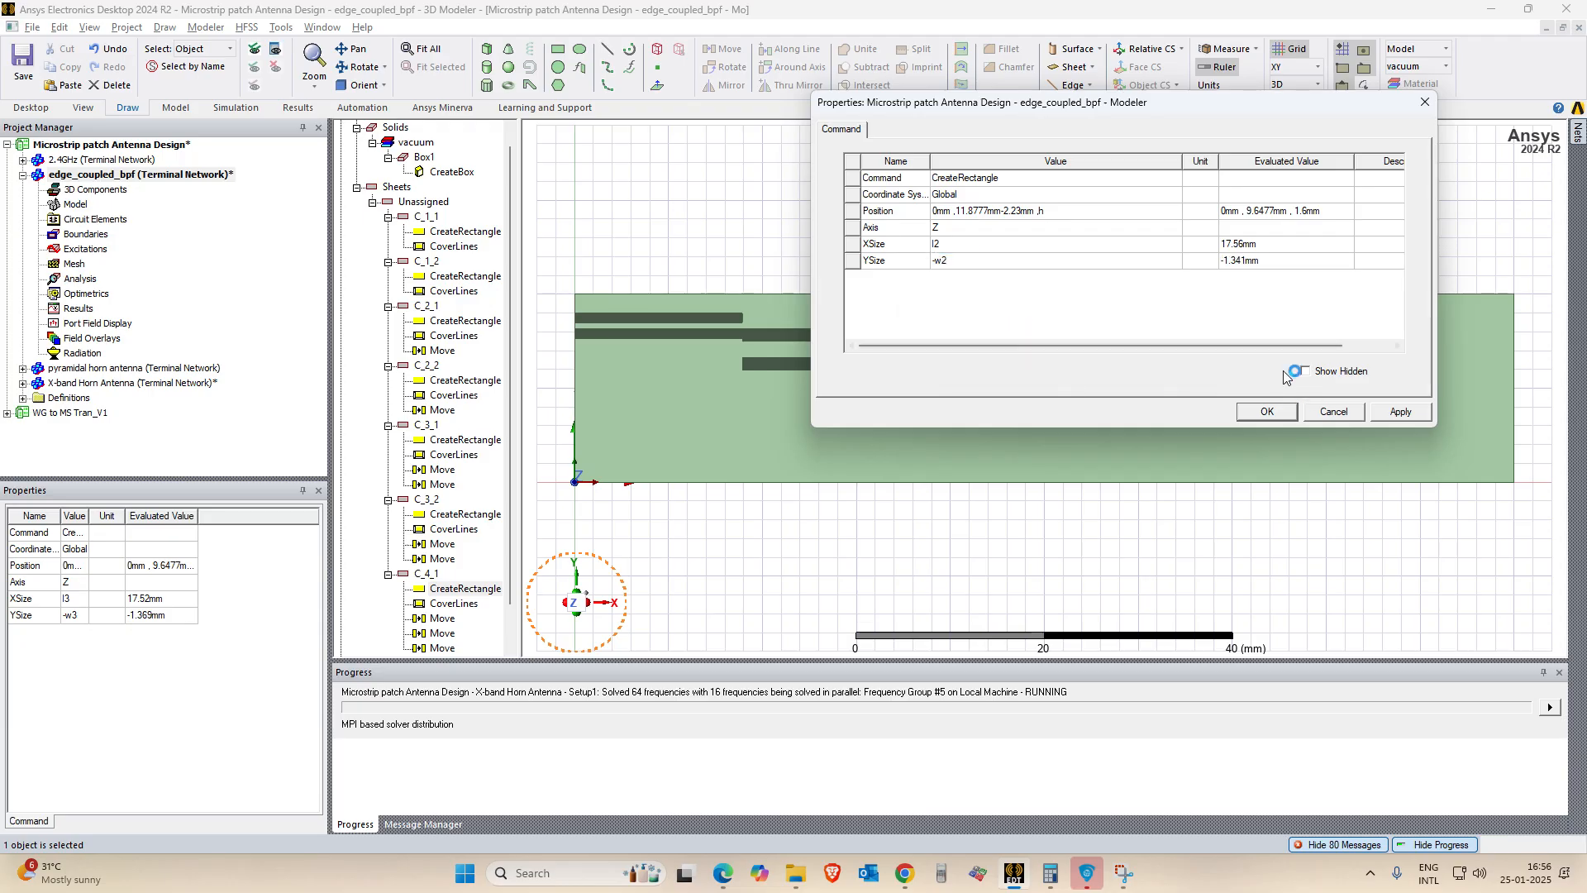
pyautogui.click(1400, 412)
pyautogui.click(1266, 412)
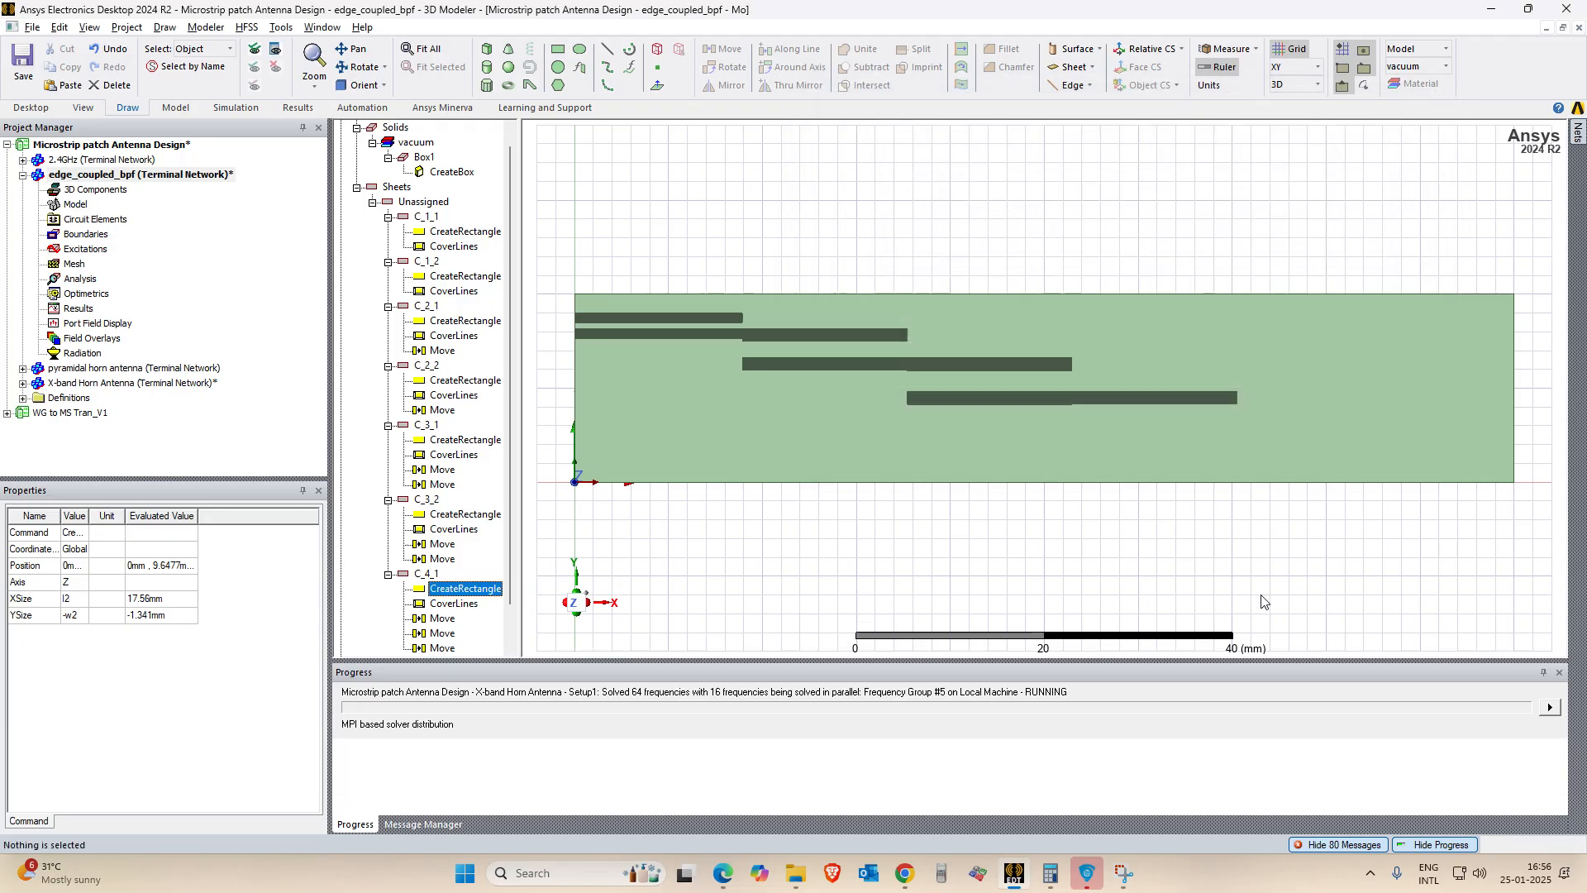
# Duplicate sheet C_4_1 in place by copying and pasting it.
pyautogui.click(1163, 398)
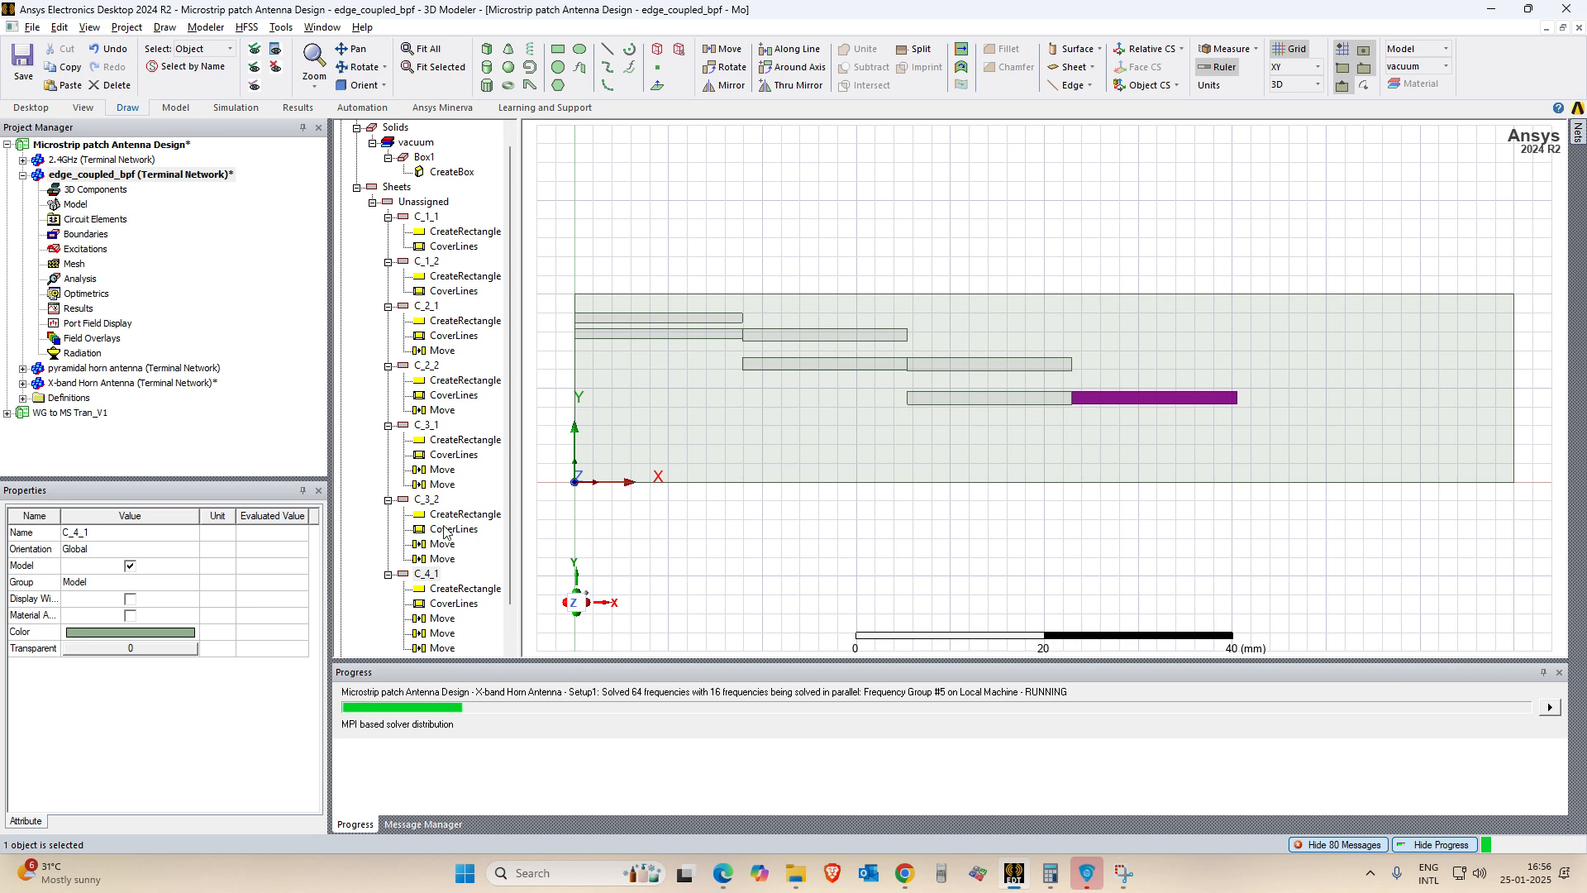
pyautogui.click(438, 574)
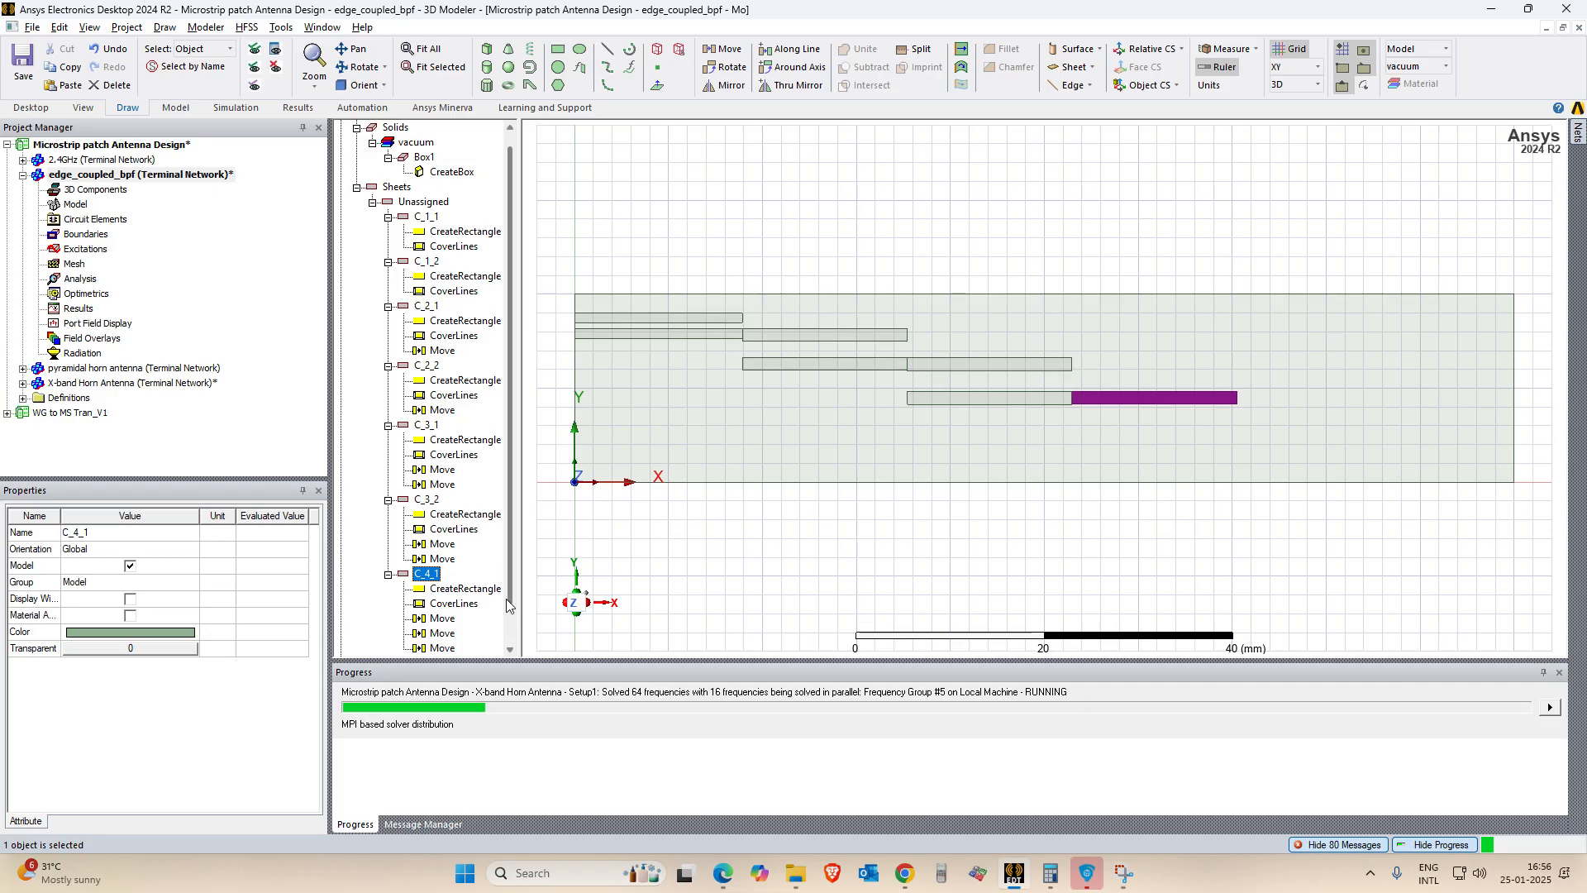
pyautogui.hotkey('ctrl', 'v')
pyautogui.click(436, 575)
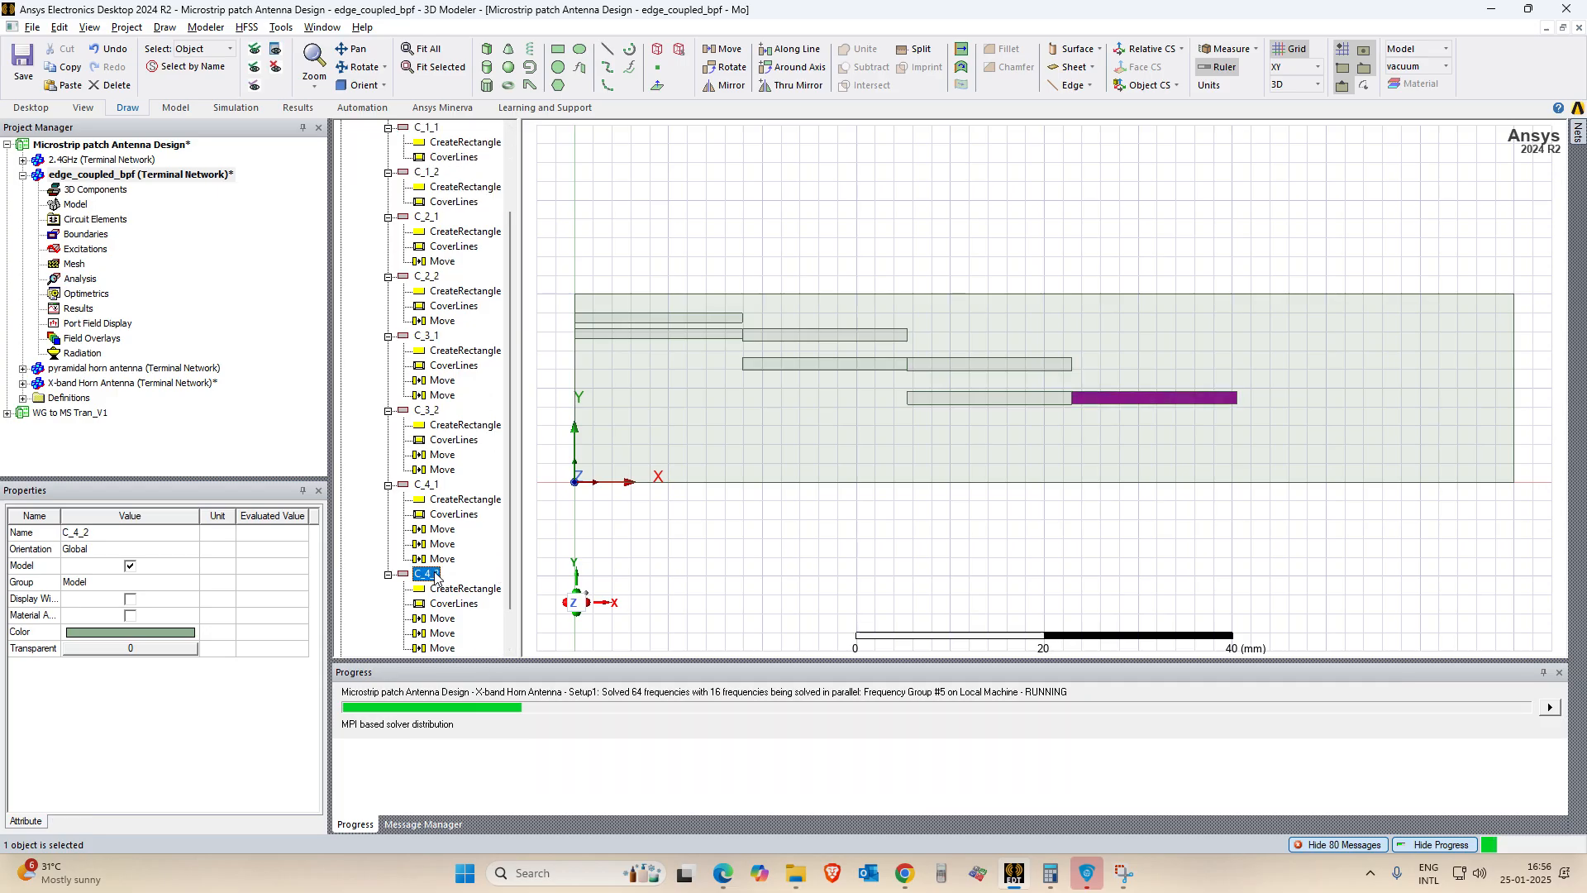
# Check the C_4_2 rectangle's parameters and read the coordinates of the last strip's lower-right corner with the line tool, without drawing anything.
pyautogui.doubleClick(449, 586)
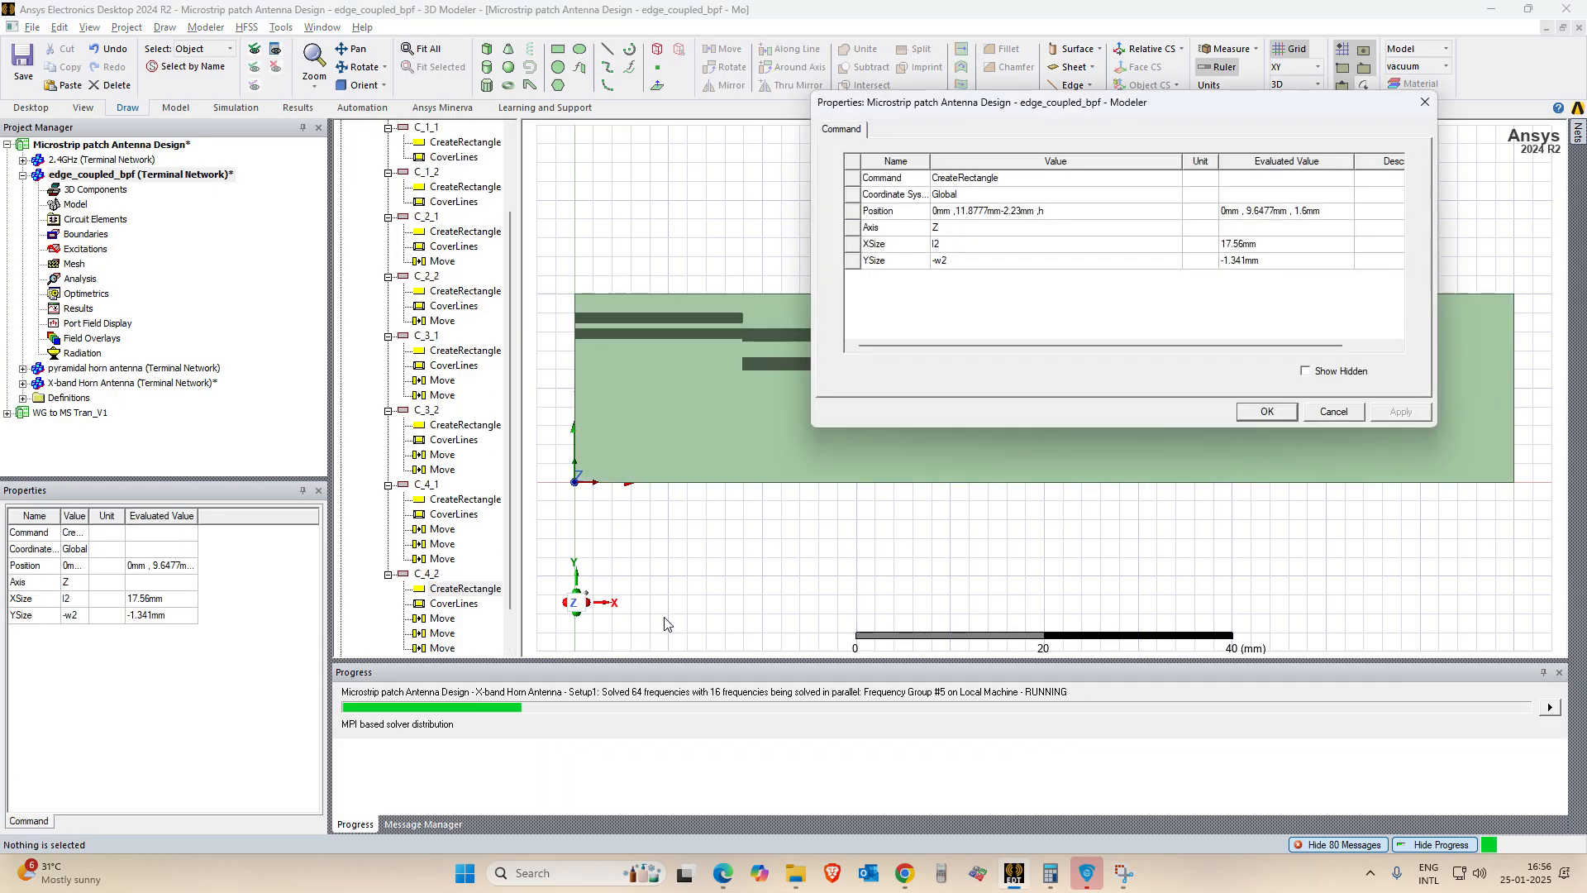
pyautogui.click(1421, 104)
pyautogui.scroll(2, 1242, 410)
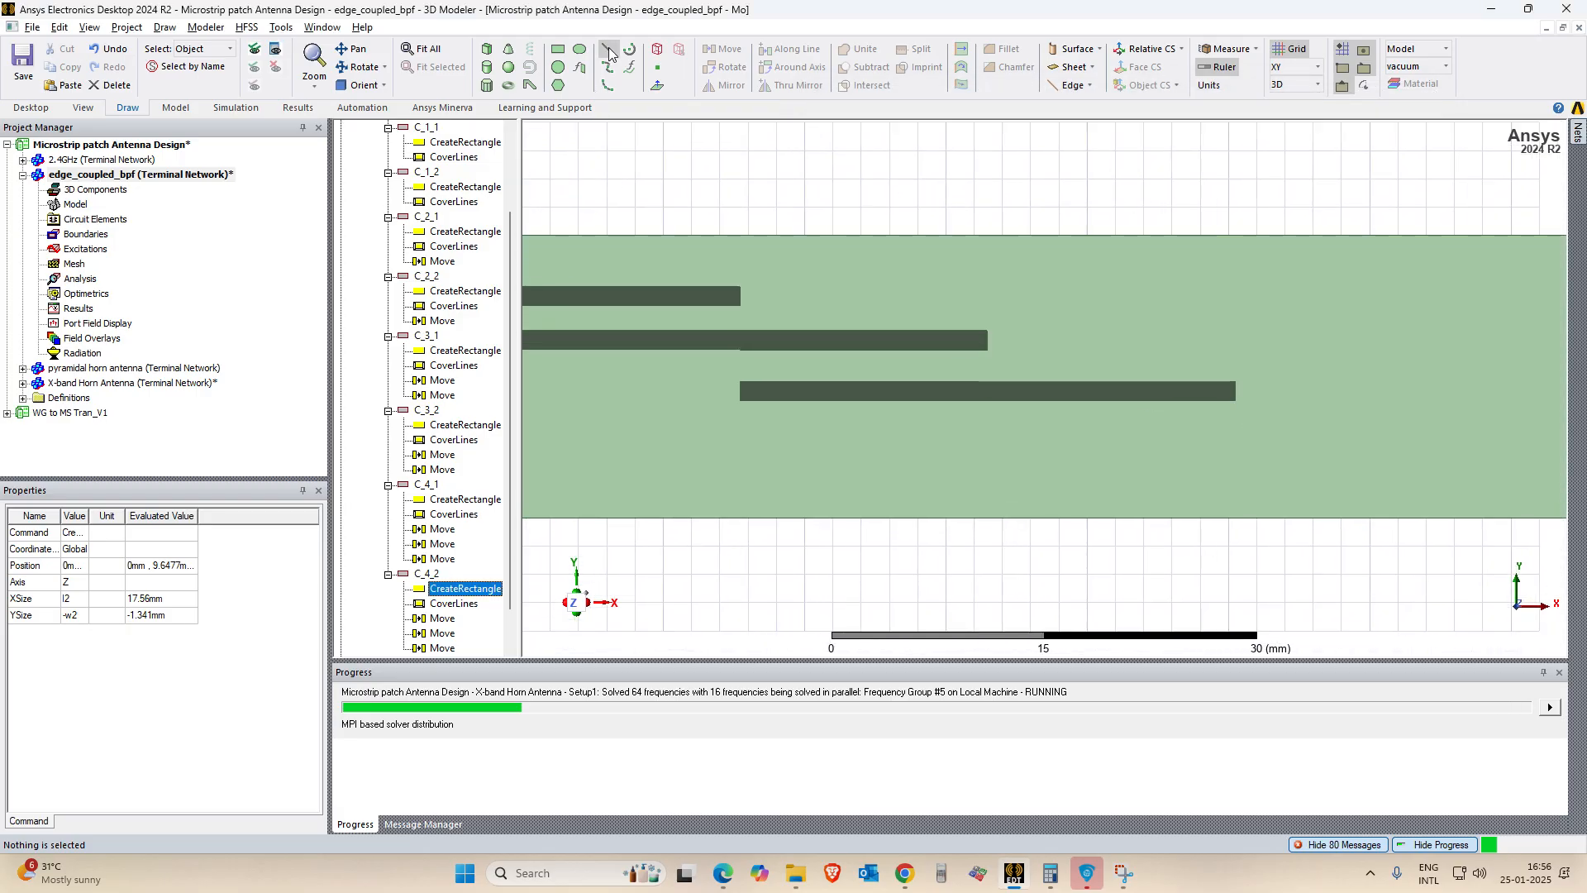
pyautogui.click(607, 50)
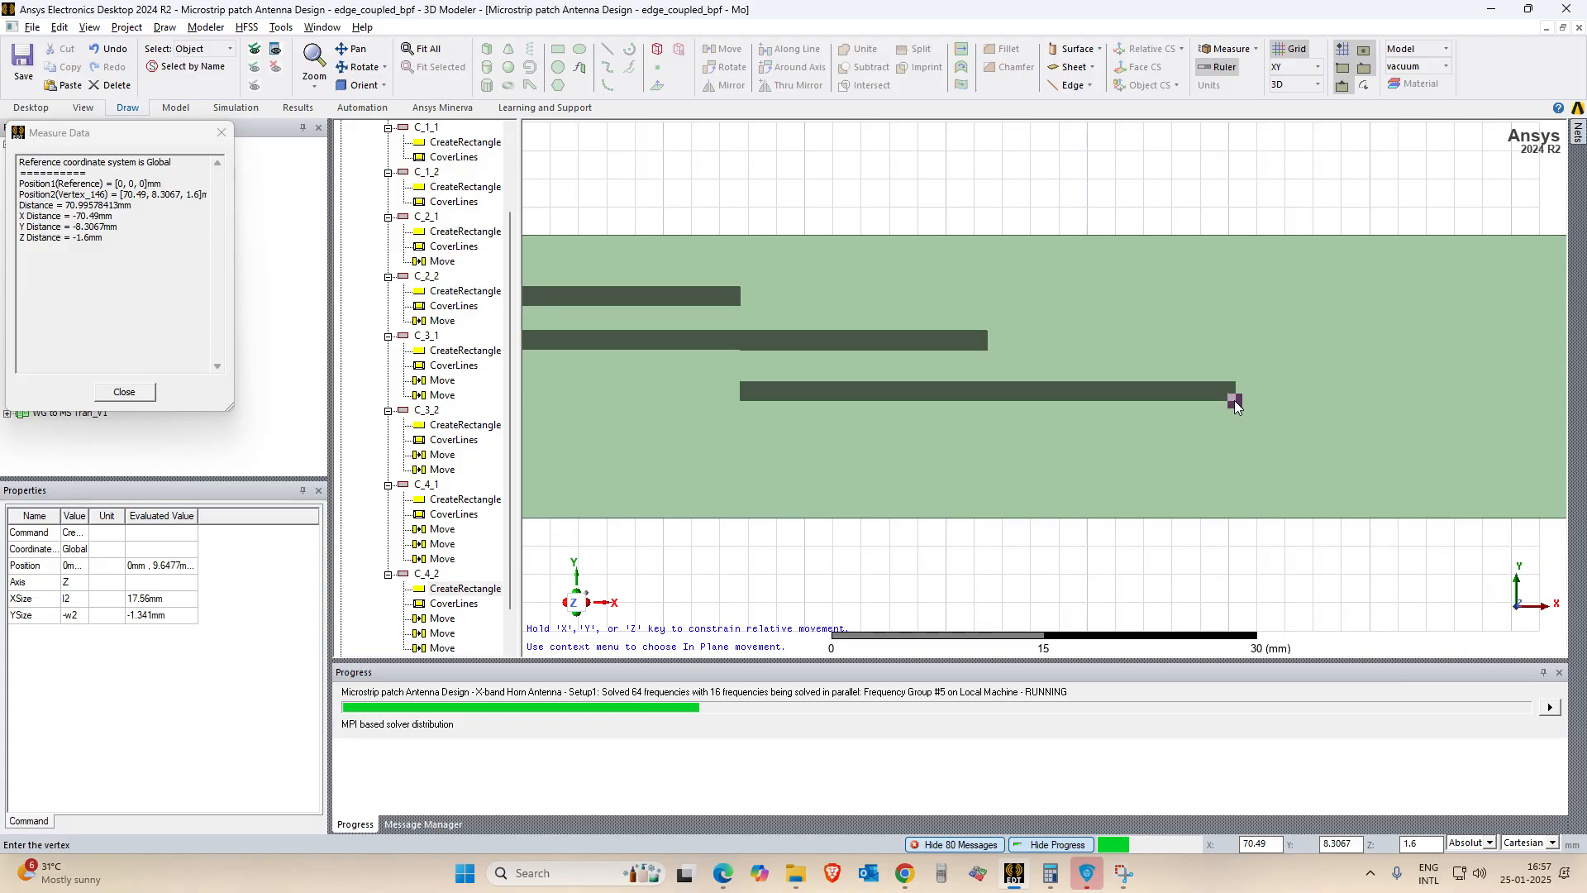
pyautogui.press('Escape')
# Set the C_4_2 rectangle's Y position to 8.3067mm-1.762mm, taking the section 4 spacing from Table 1 in the PDF and ticking it there.
pyautogui.doubleClick(483, 595)
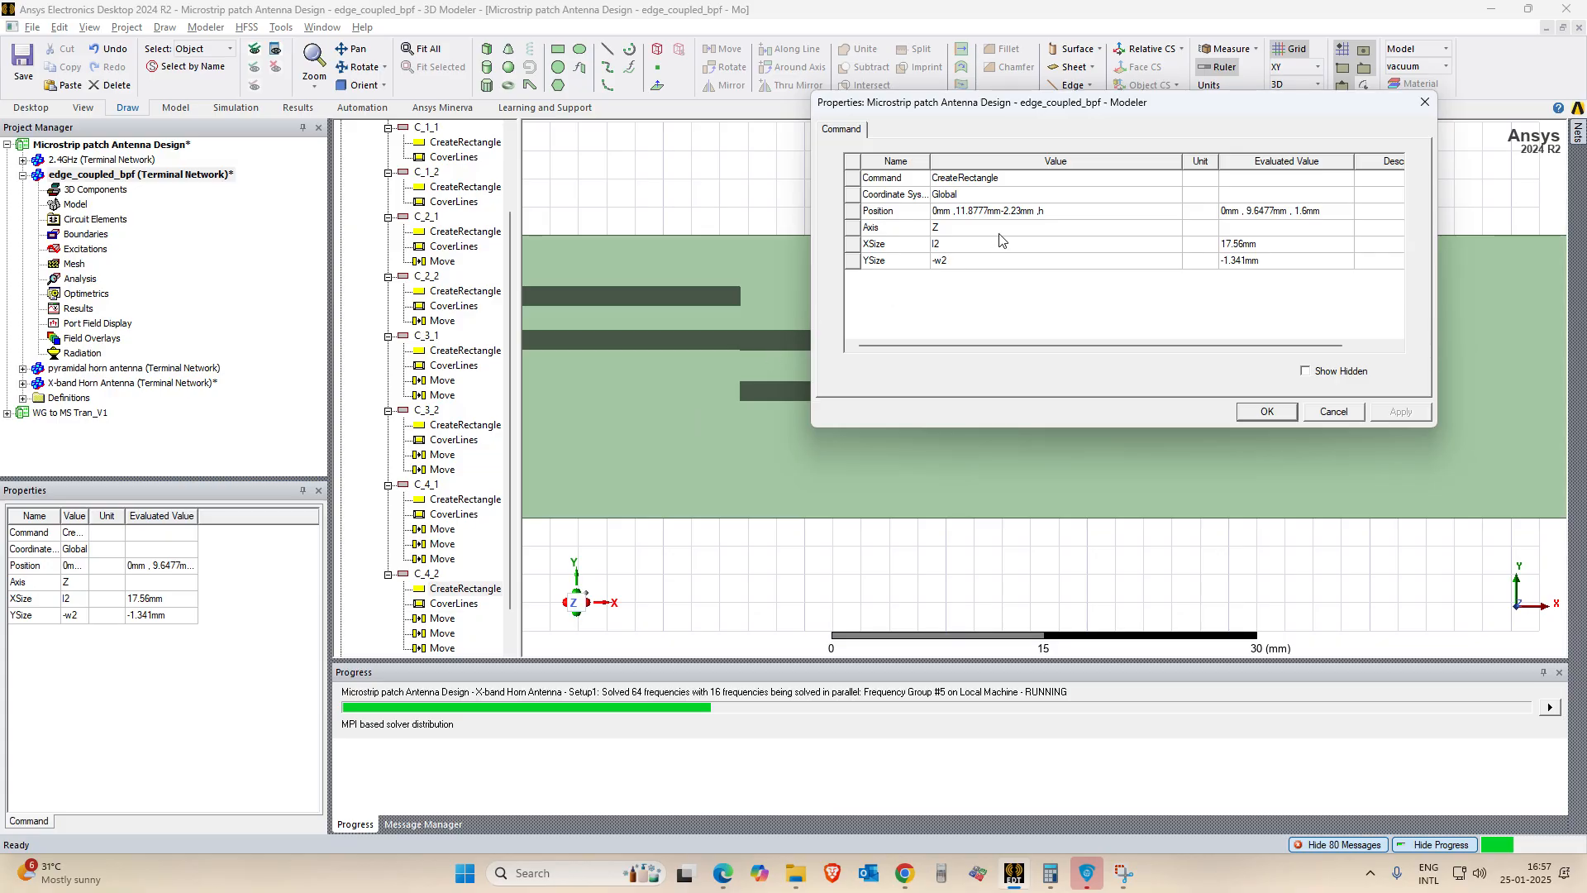
pyautogui.click(1006, 212)
pyautogui.moveTo(1029, 212); pyautogui.dragTo(959, 208)
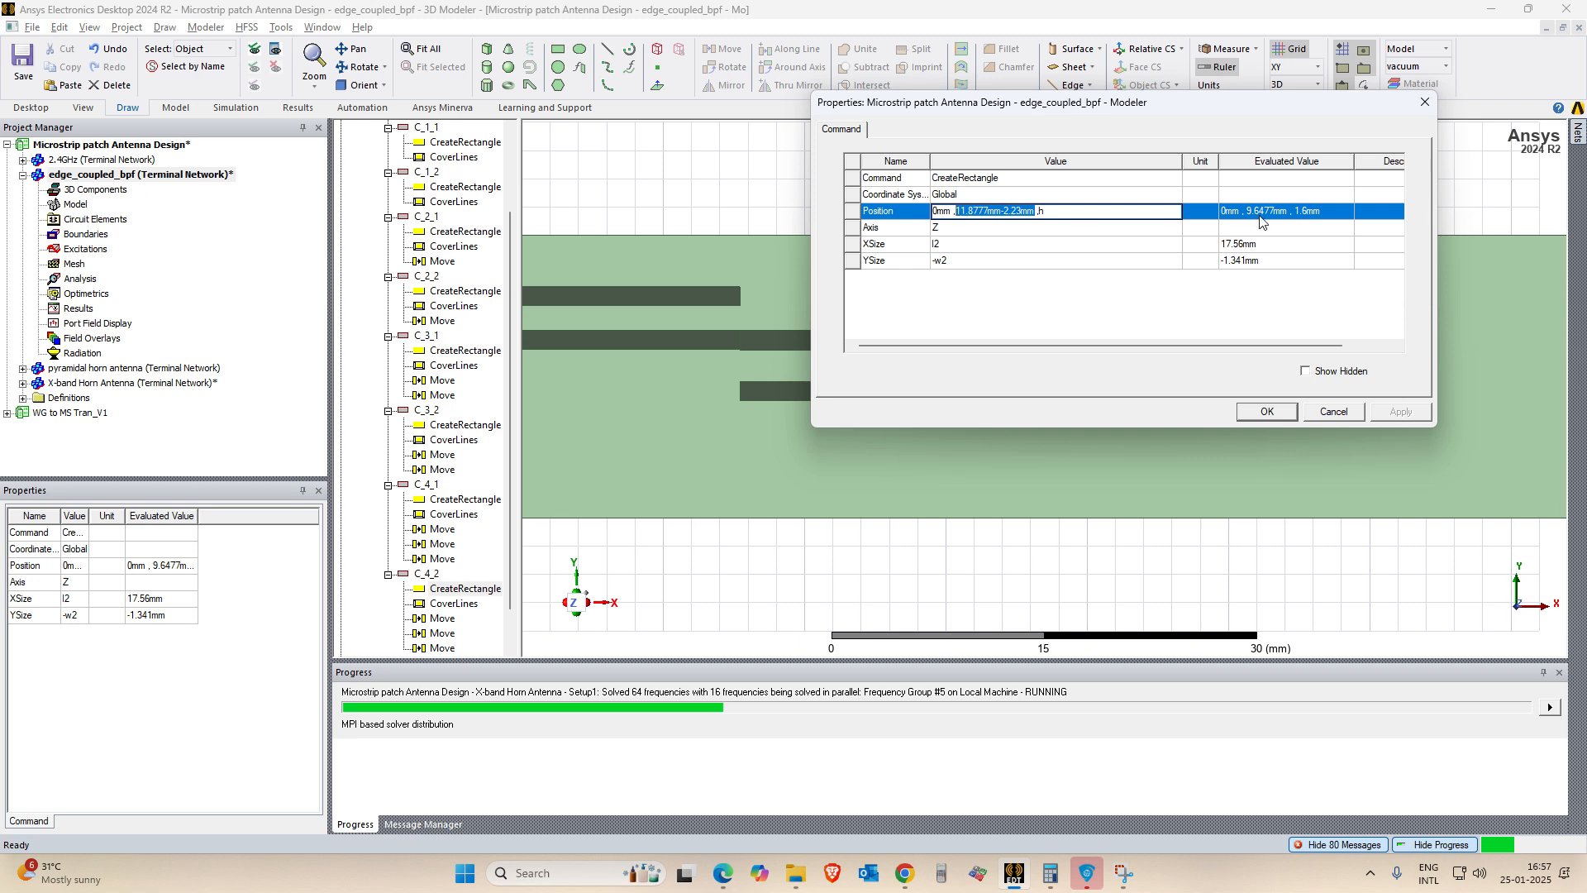
pyautogui.write('8')
pyautogui.hotkey('alt', 'Tab')
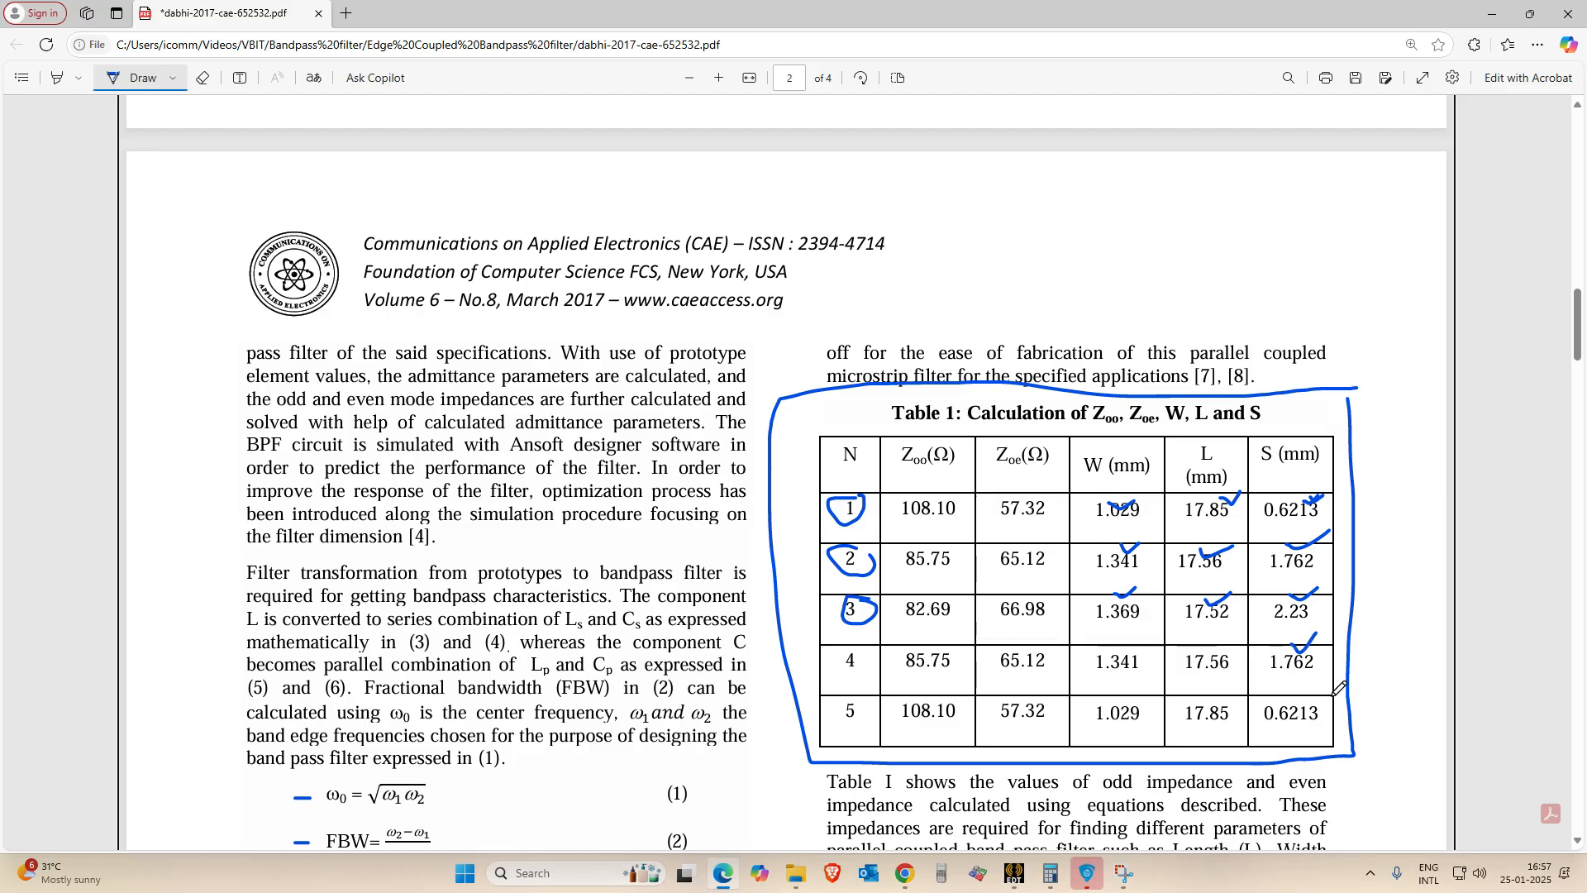
pyautogui.hotkey('alt', 'Tab')
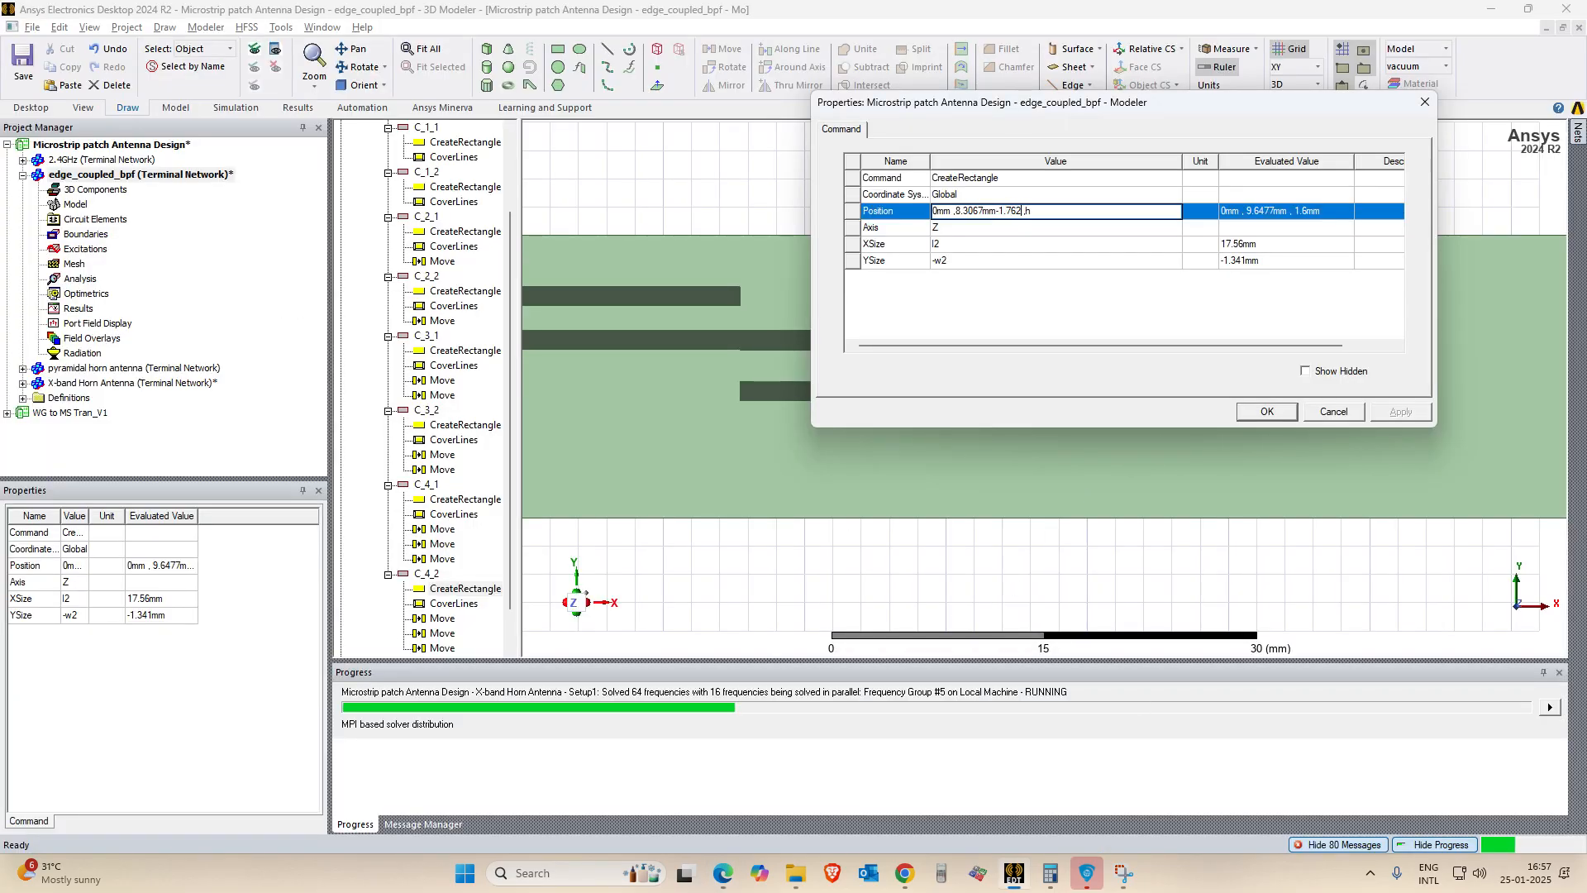
pyautogui.press('Return')
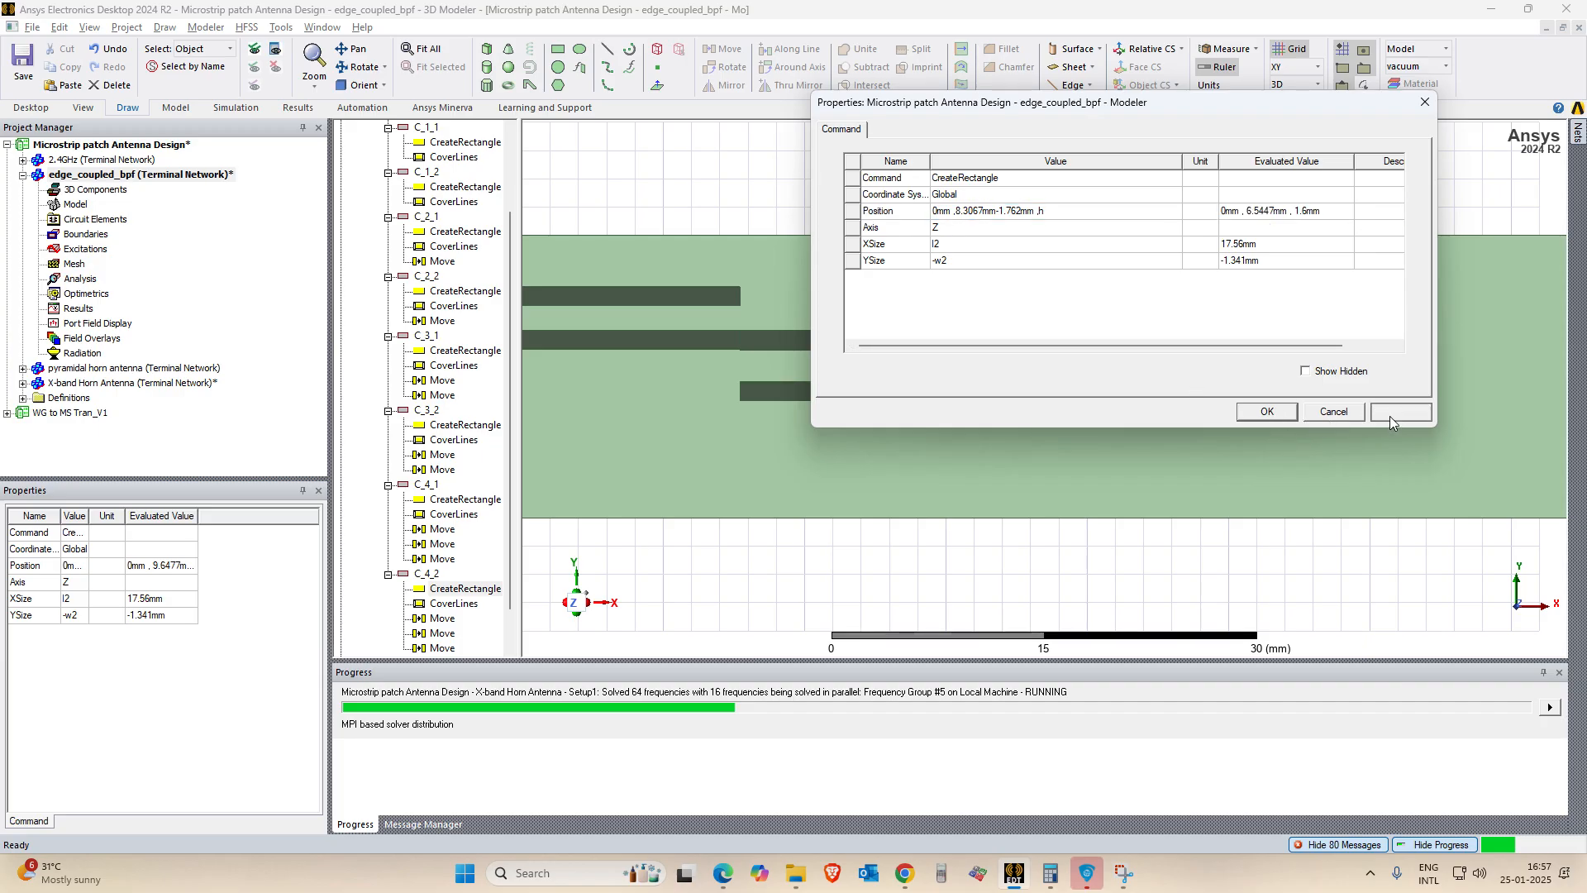
# Apply the C_4_2 rectangle's Y position of 8.3067mm-1.762mm and recheck the rectangle's parameters.
pyautogui.click(1392, 411)
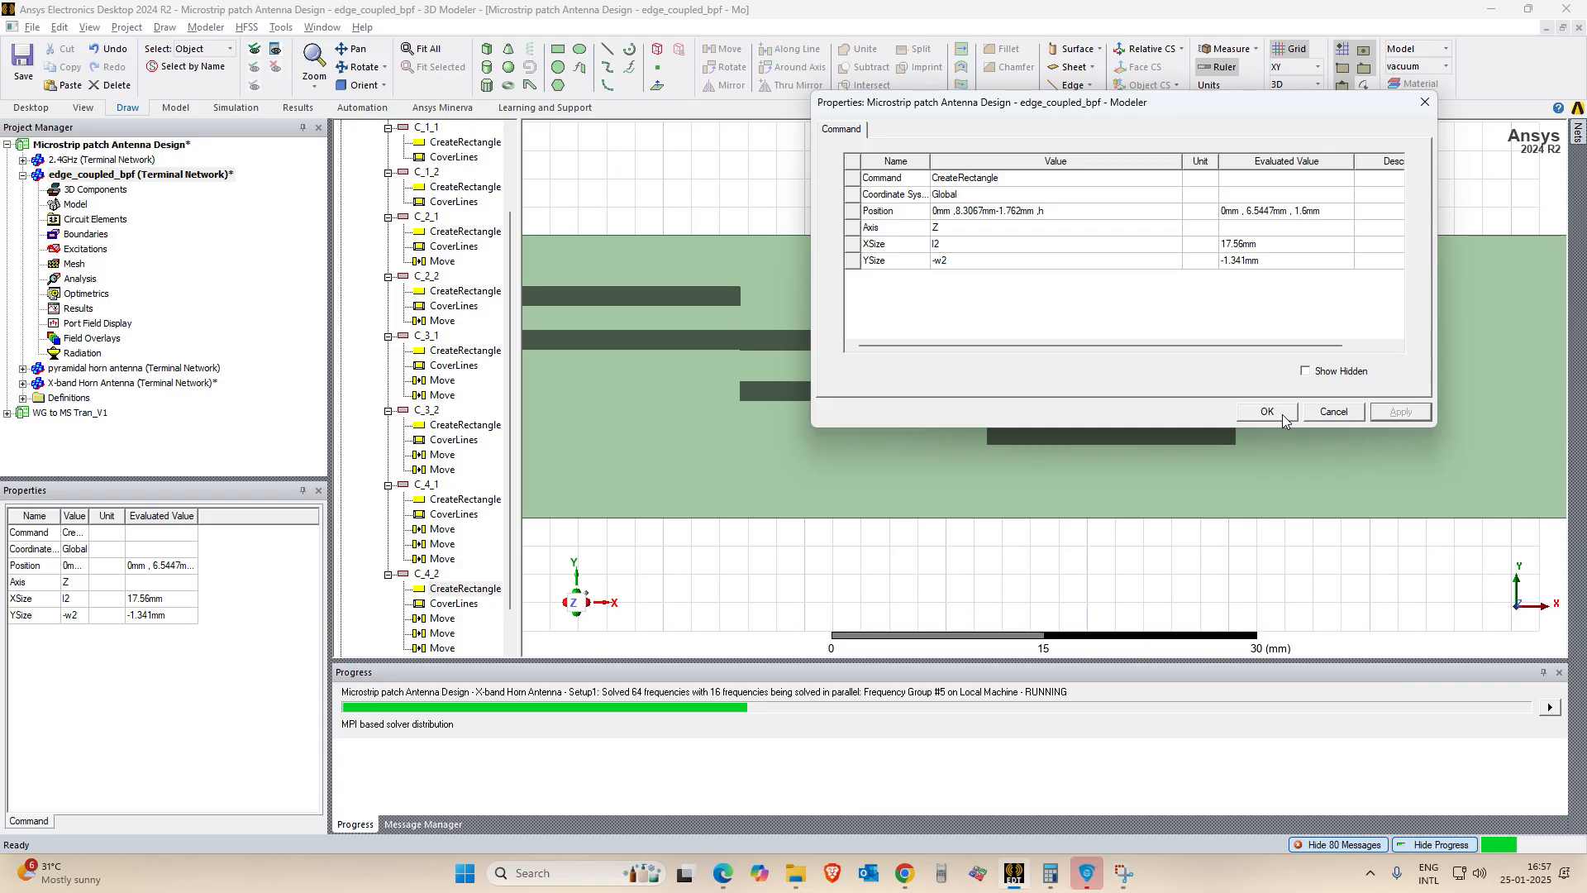
pyautogui.click(1273, 414)
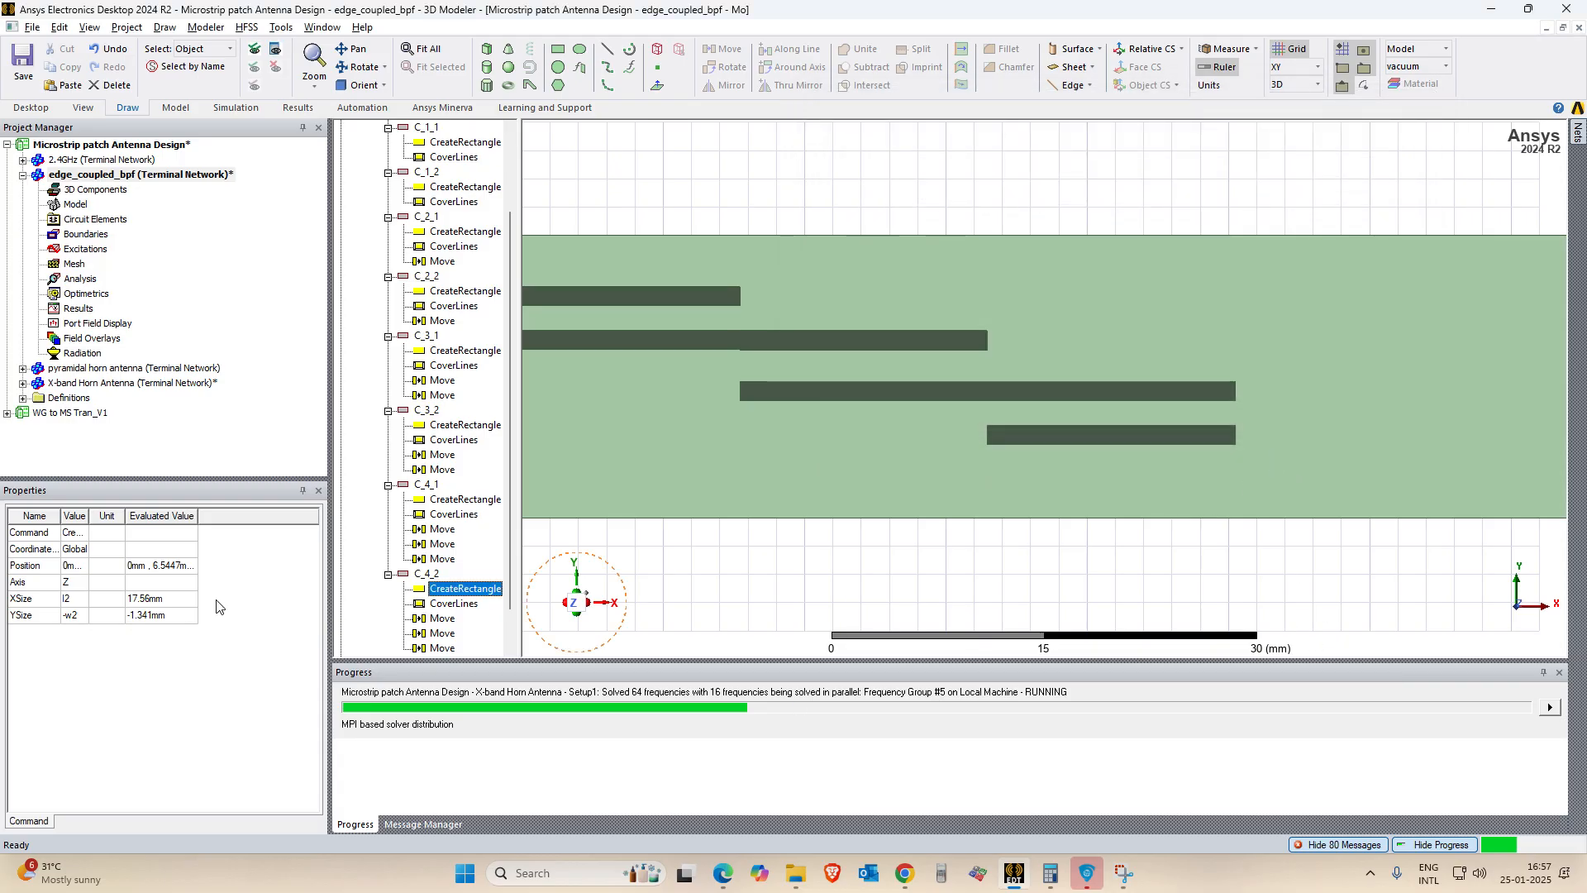
pyautogui.doubleClick(440, 589)
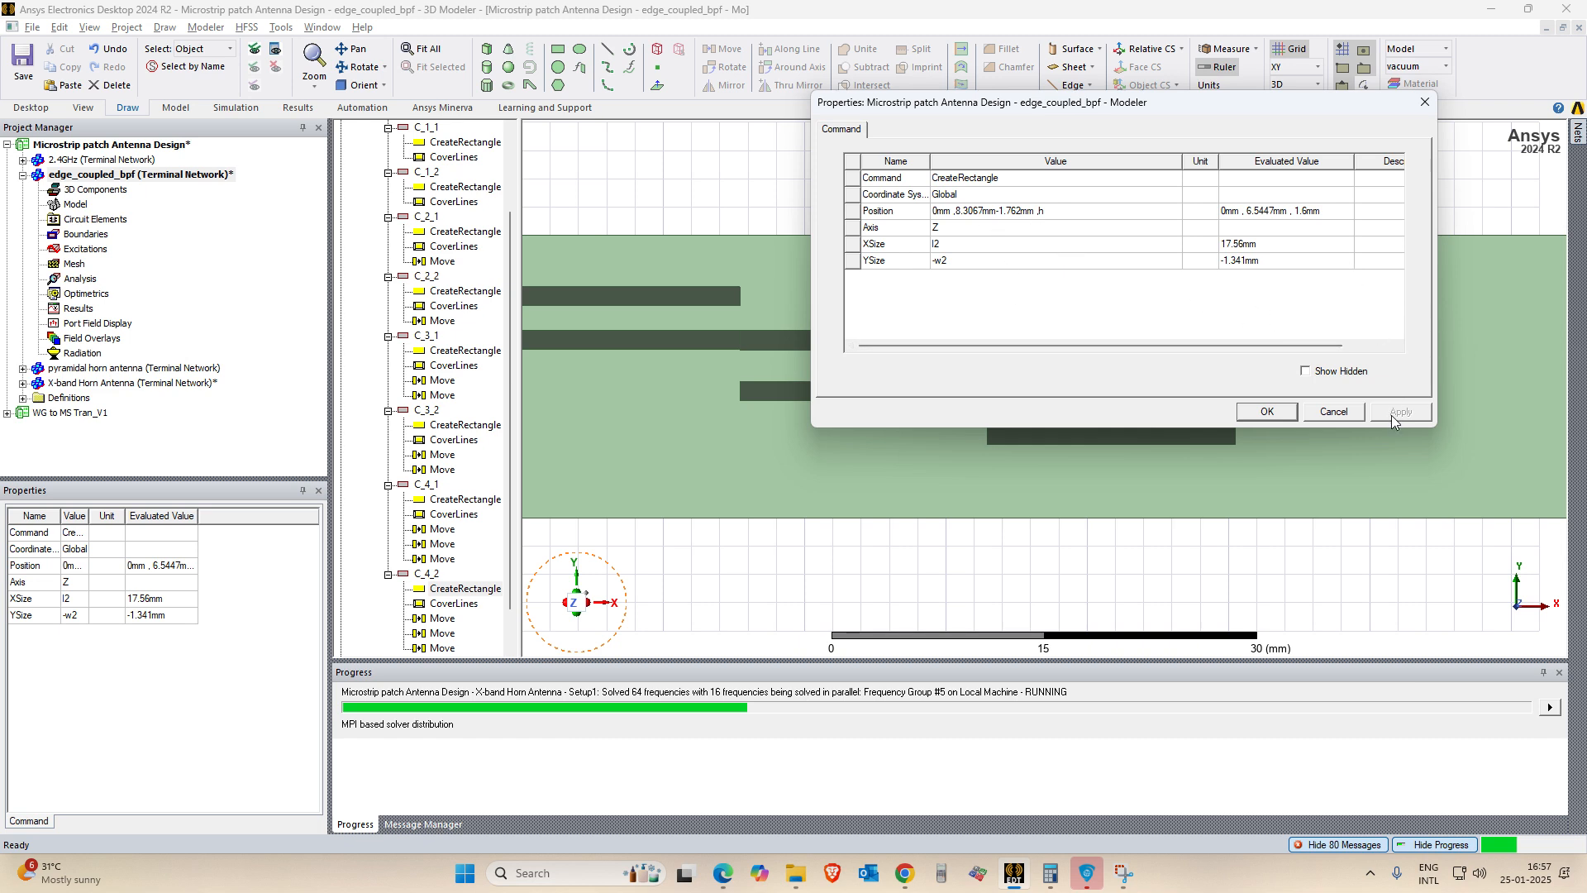
pyautogui.click(1262, 416)
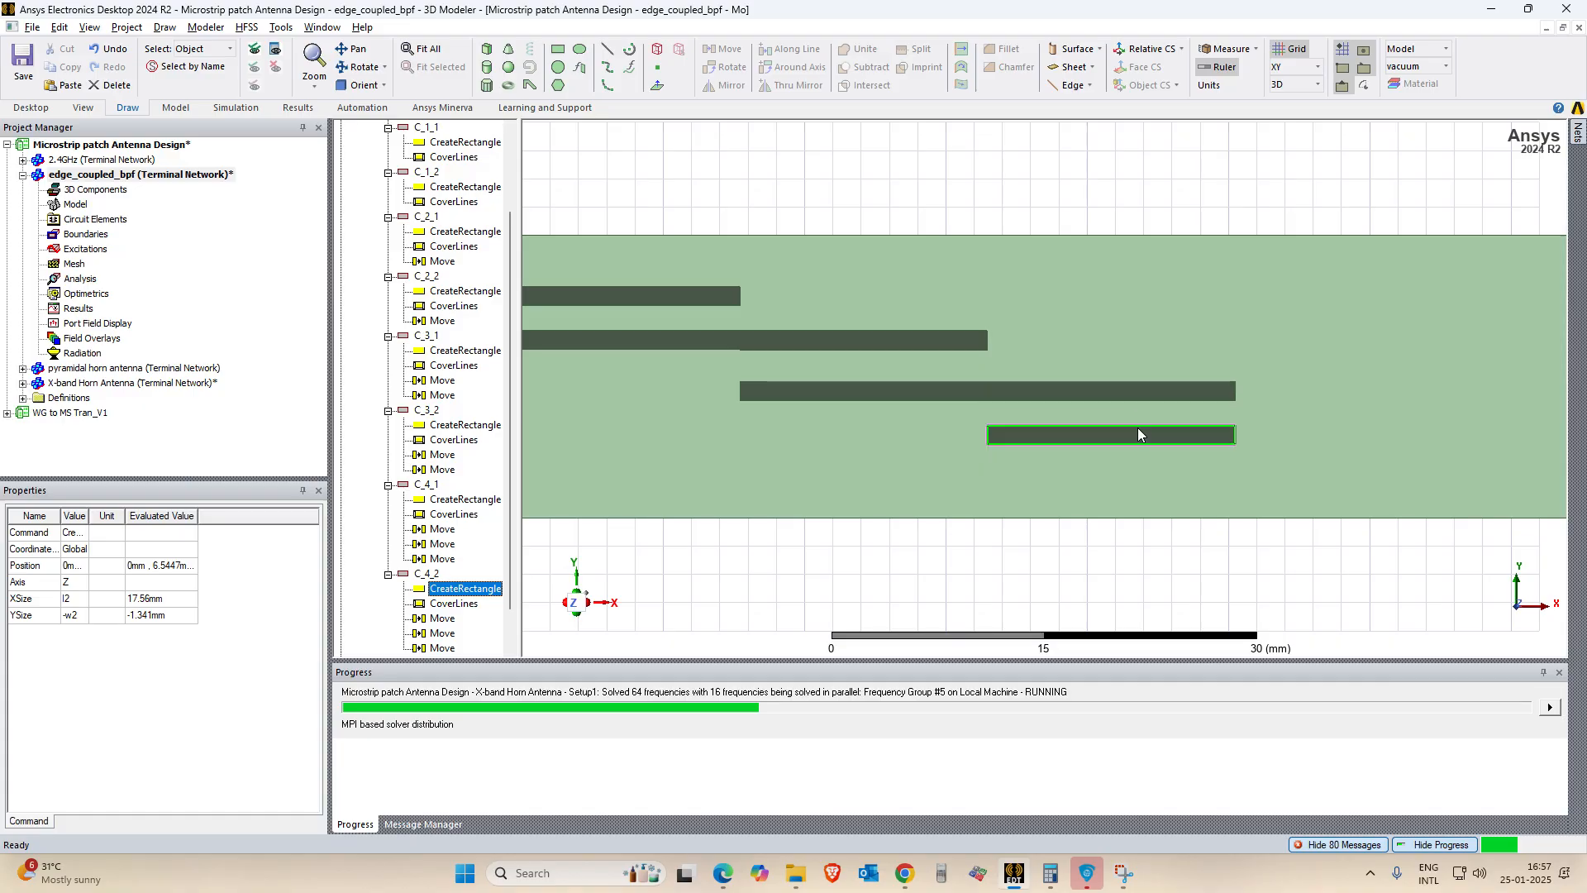
# Measure the vertical gap between the C_4_1 and C_4_2 strips at their right ends with the line tool, without drawing anything.
pyautogui.click(606, 49)
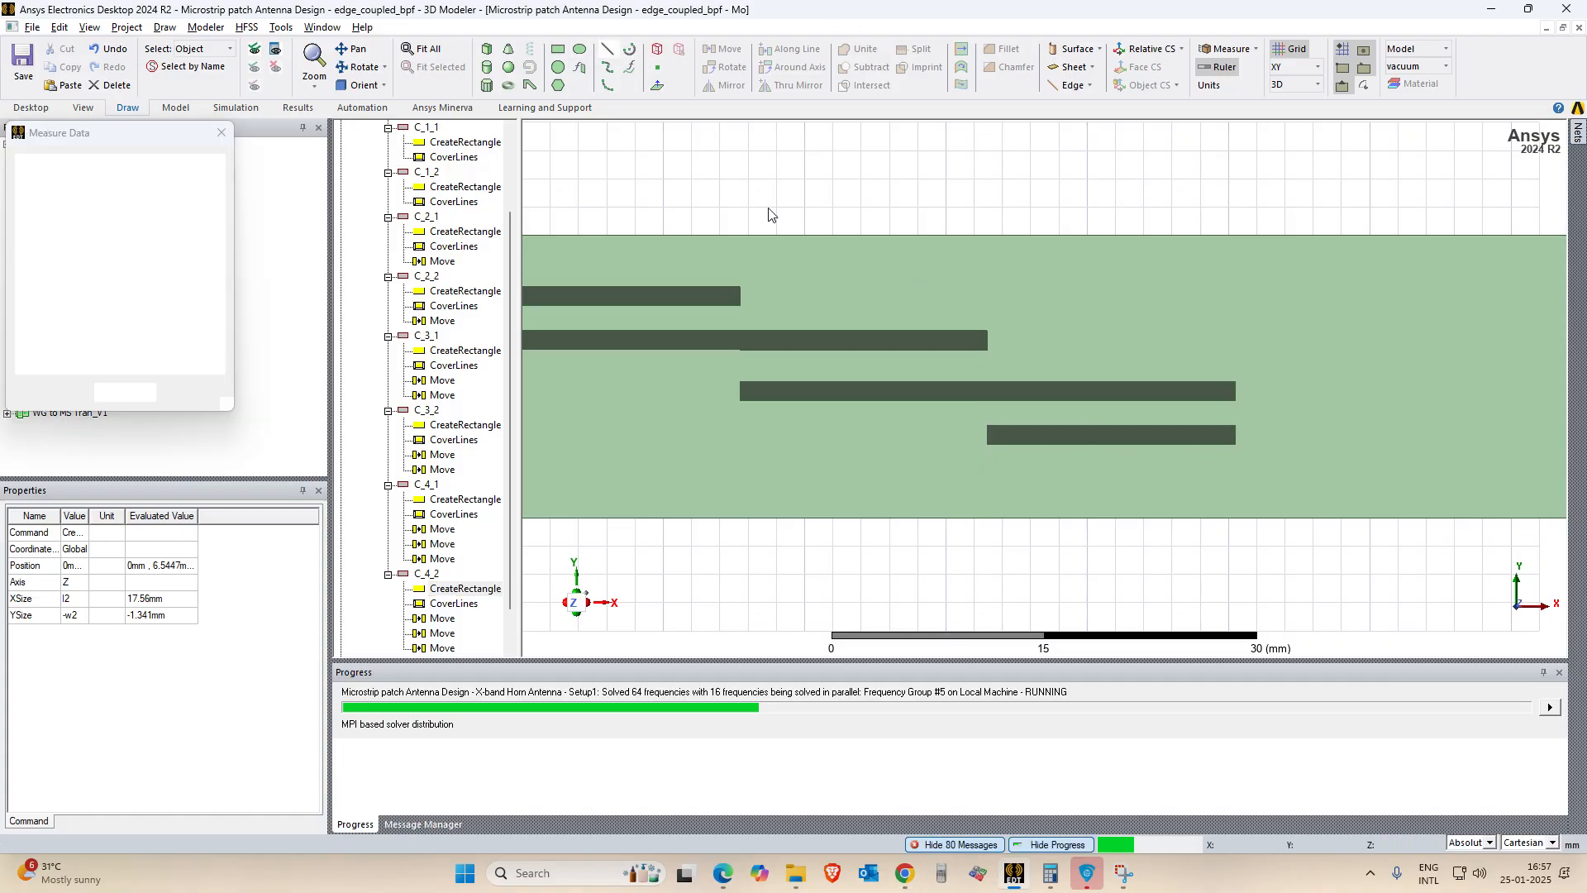
pyautogui.click(1235, 400)
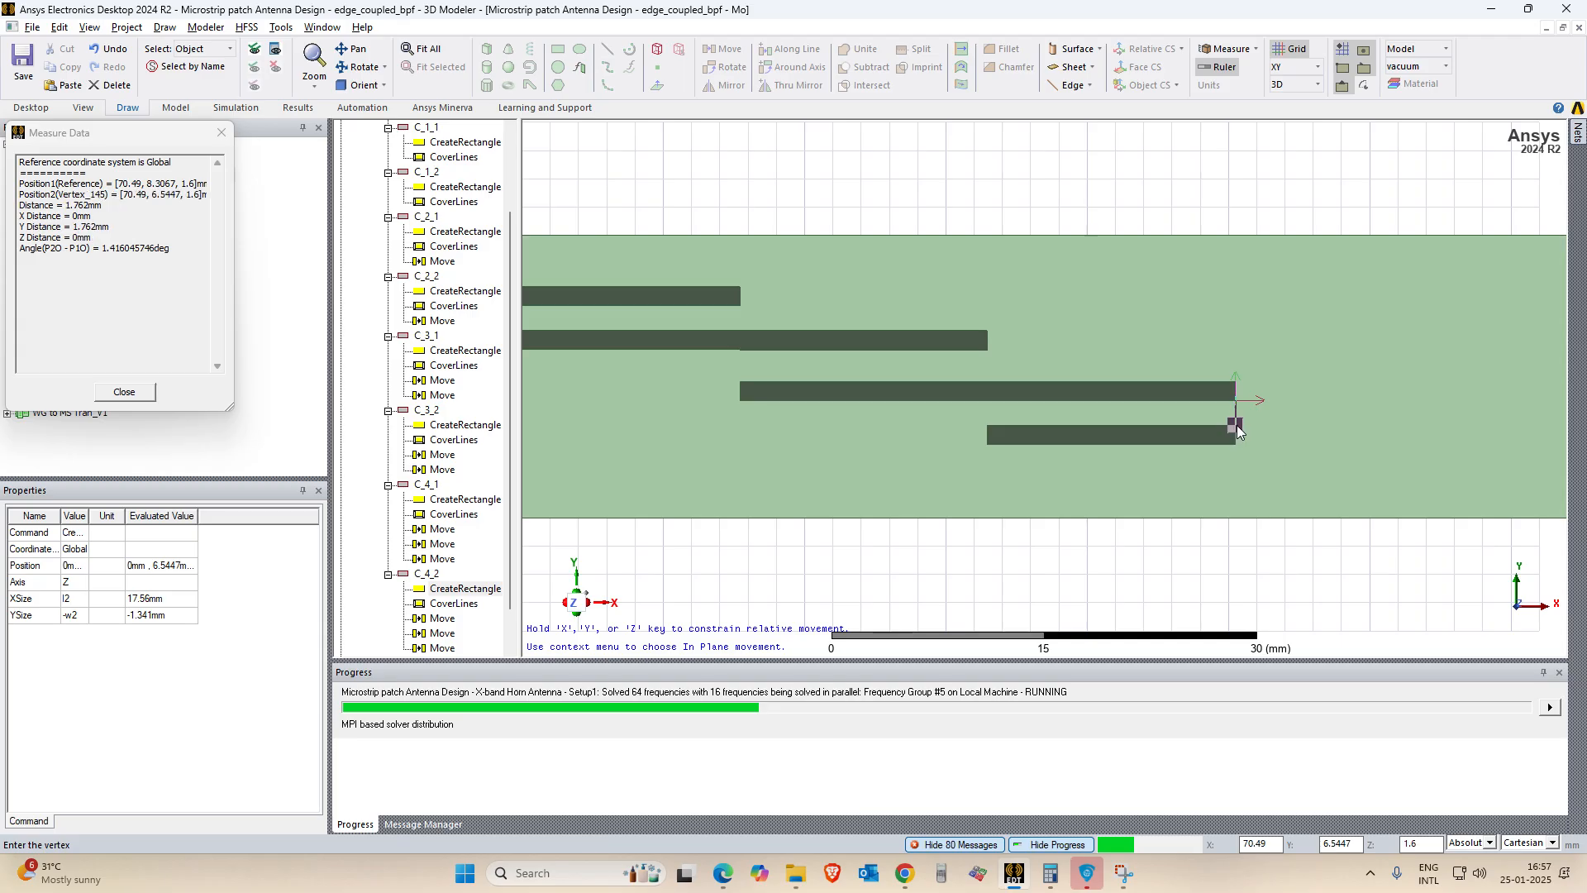
pyautogui.press('Escape')
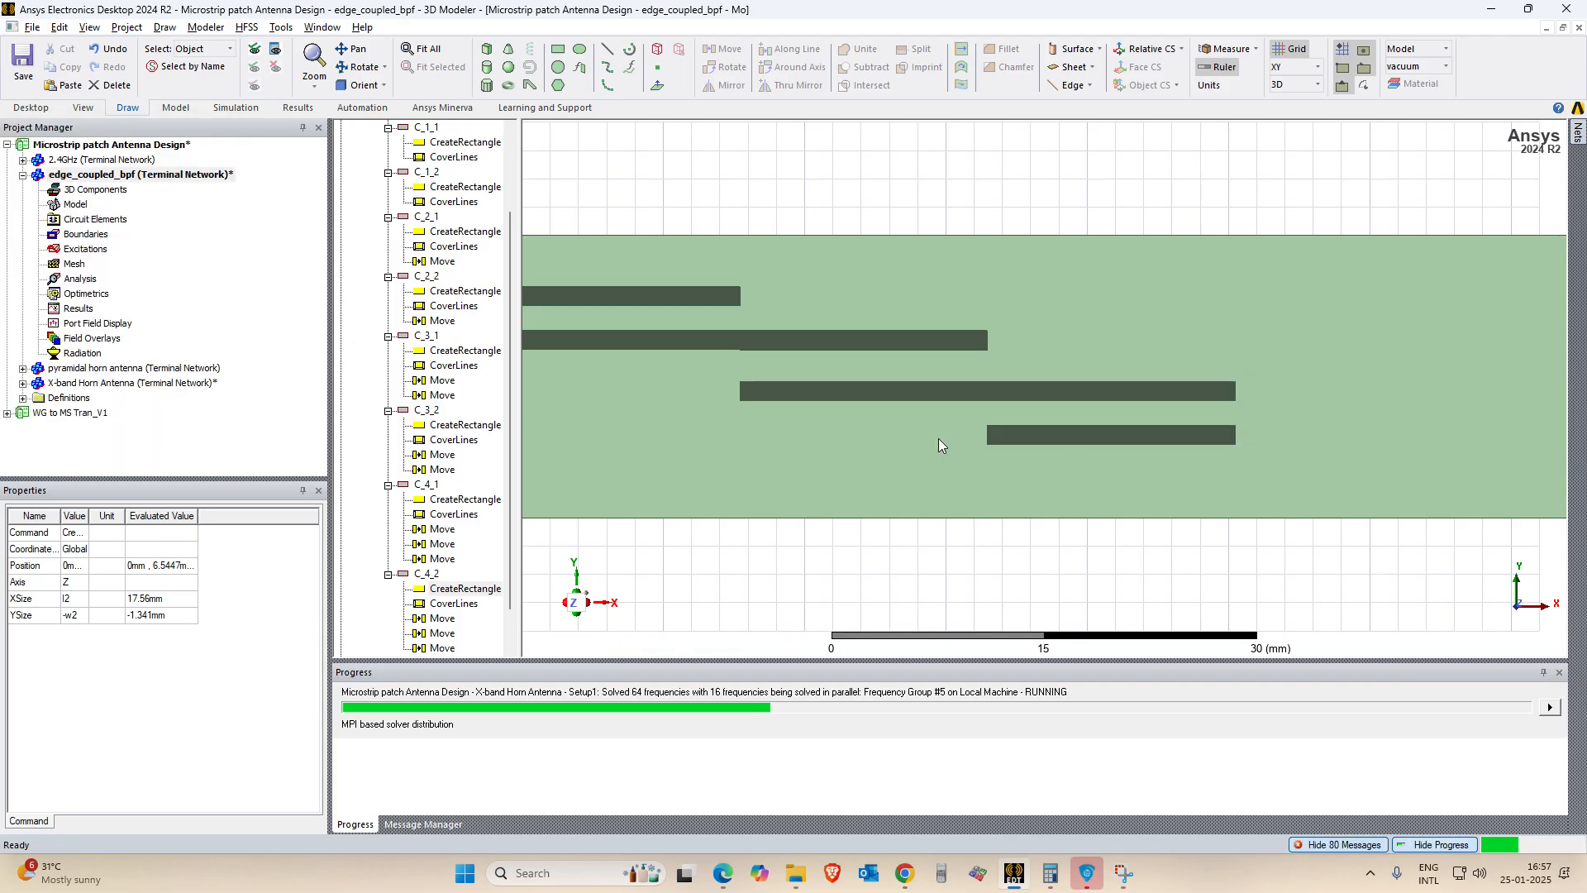
# Duplicate sheet C_4_2 in place by copying and pasting it, and rename the copy C_5_1.
pyautogui.scroll(-1, 345, 624)
pyautogui.click(427, 529)
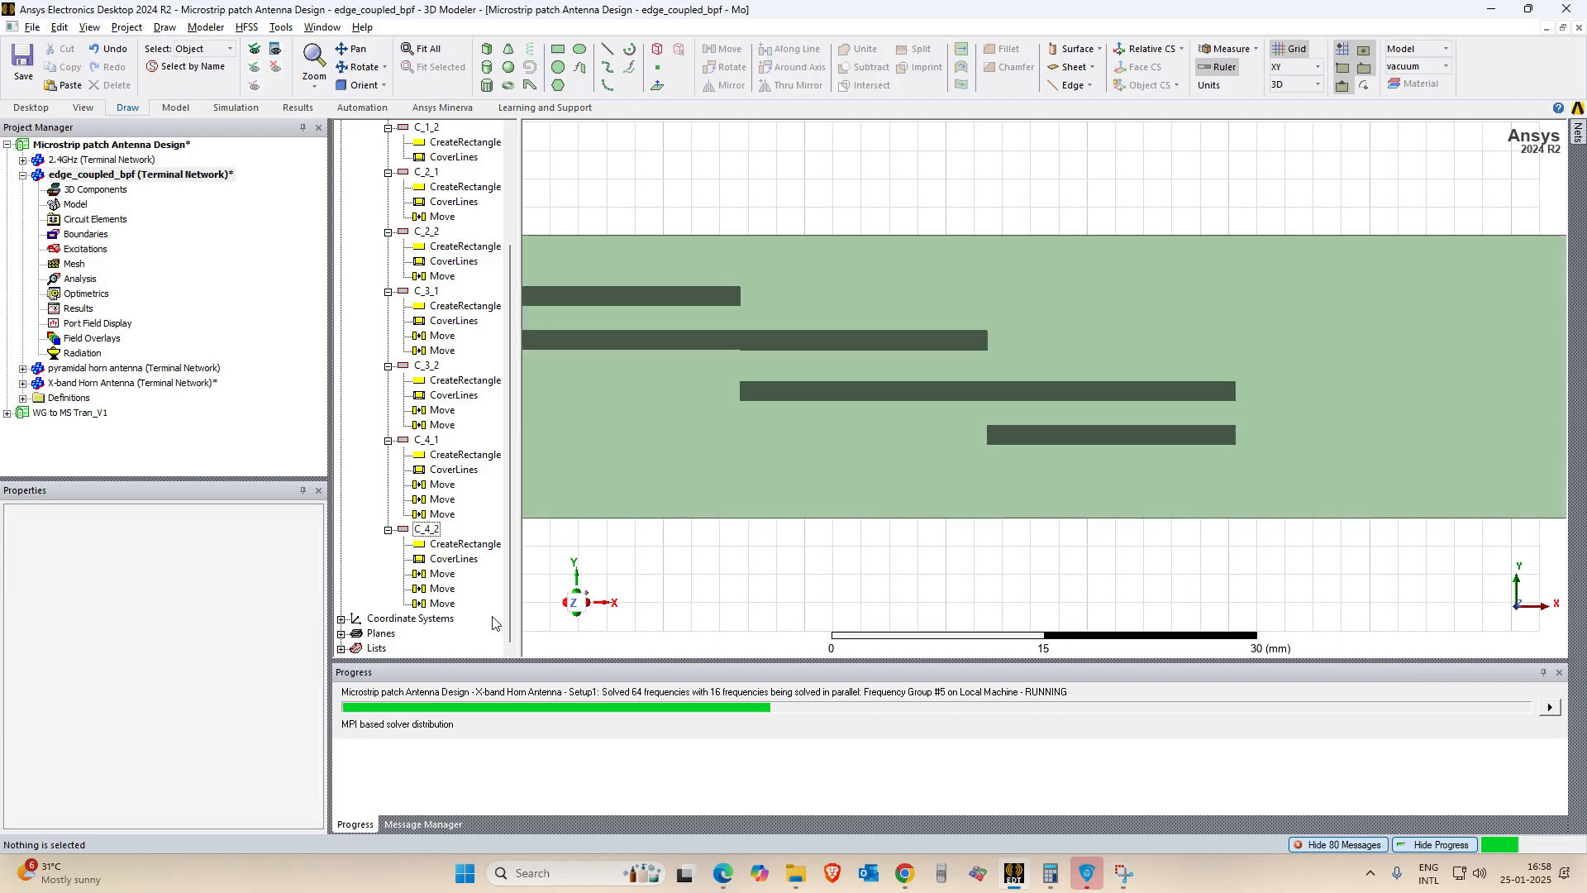
pyautogui.hotkey('ctrl', 'v')
pyautogui.doubleClick(426, 574)
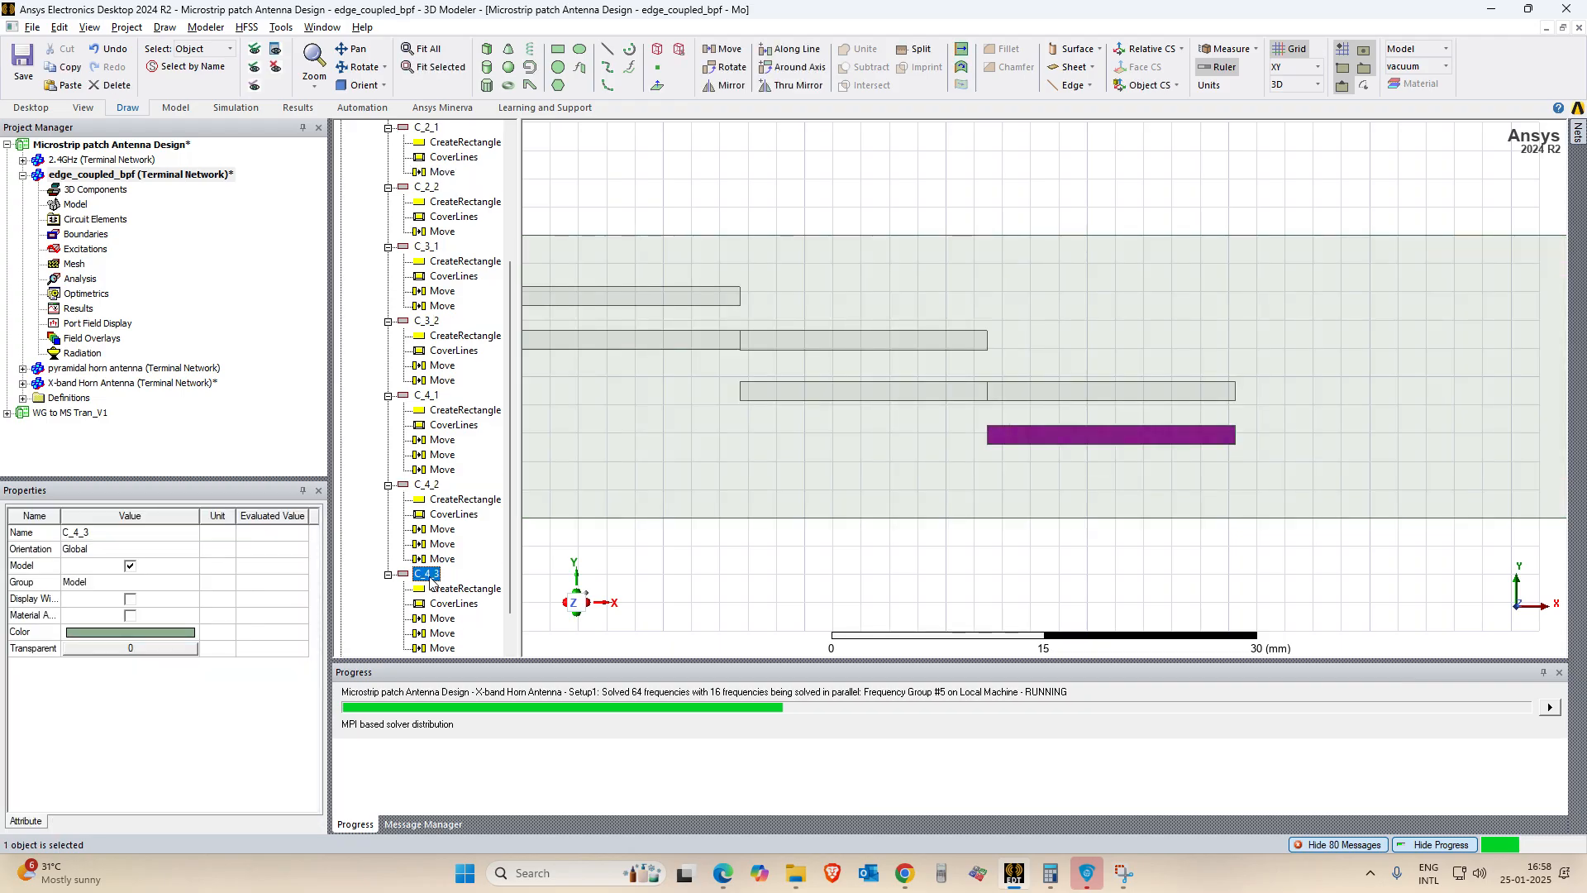
pyautogui.click(947, 179)
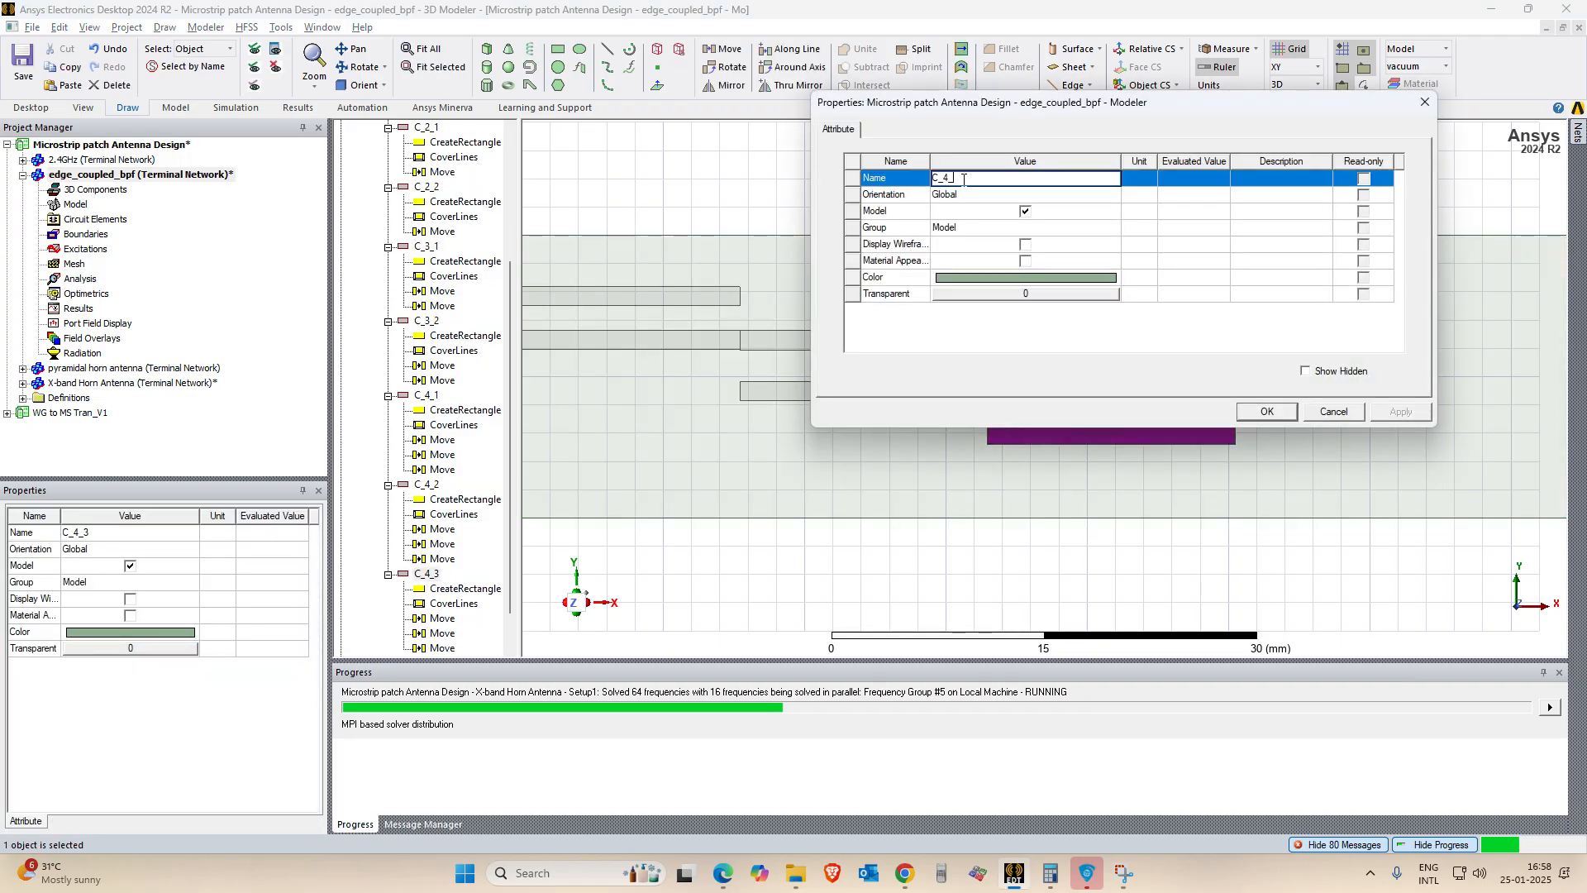
pyautogui.press('Left')
pyautogui.press('Left')
pyautogui.press('BackSpace')
pyautogui.write('5')
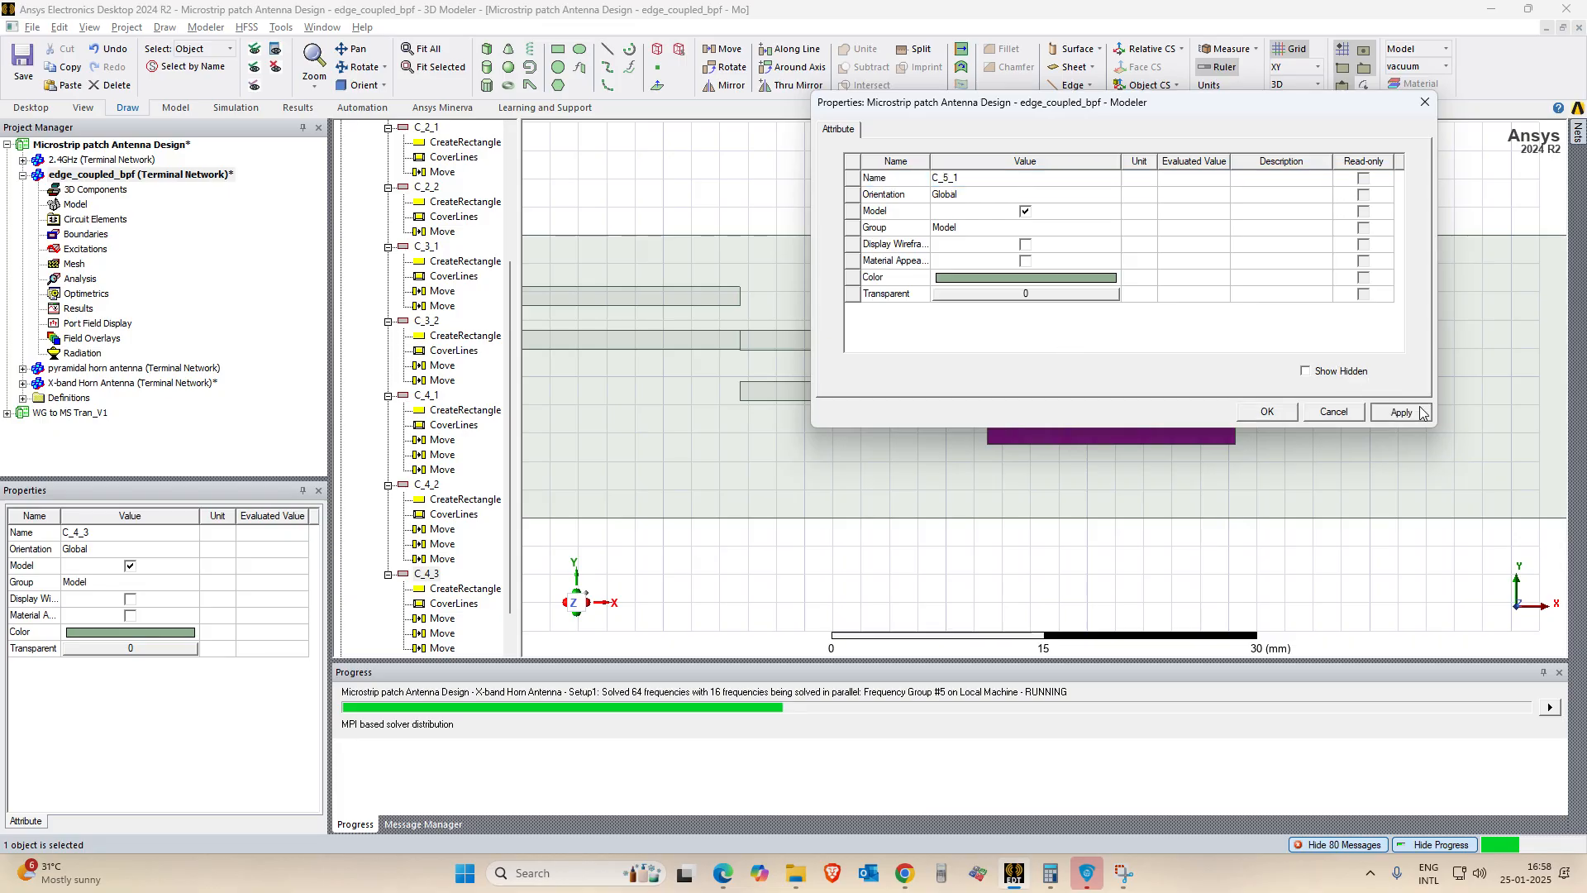
pyautogui.click(1267, 412)
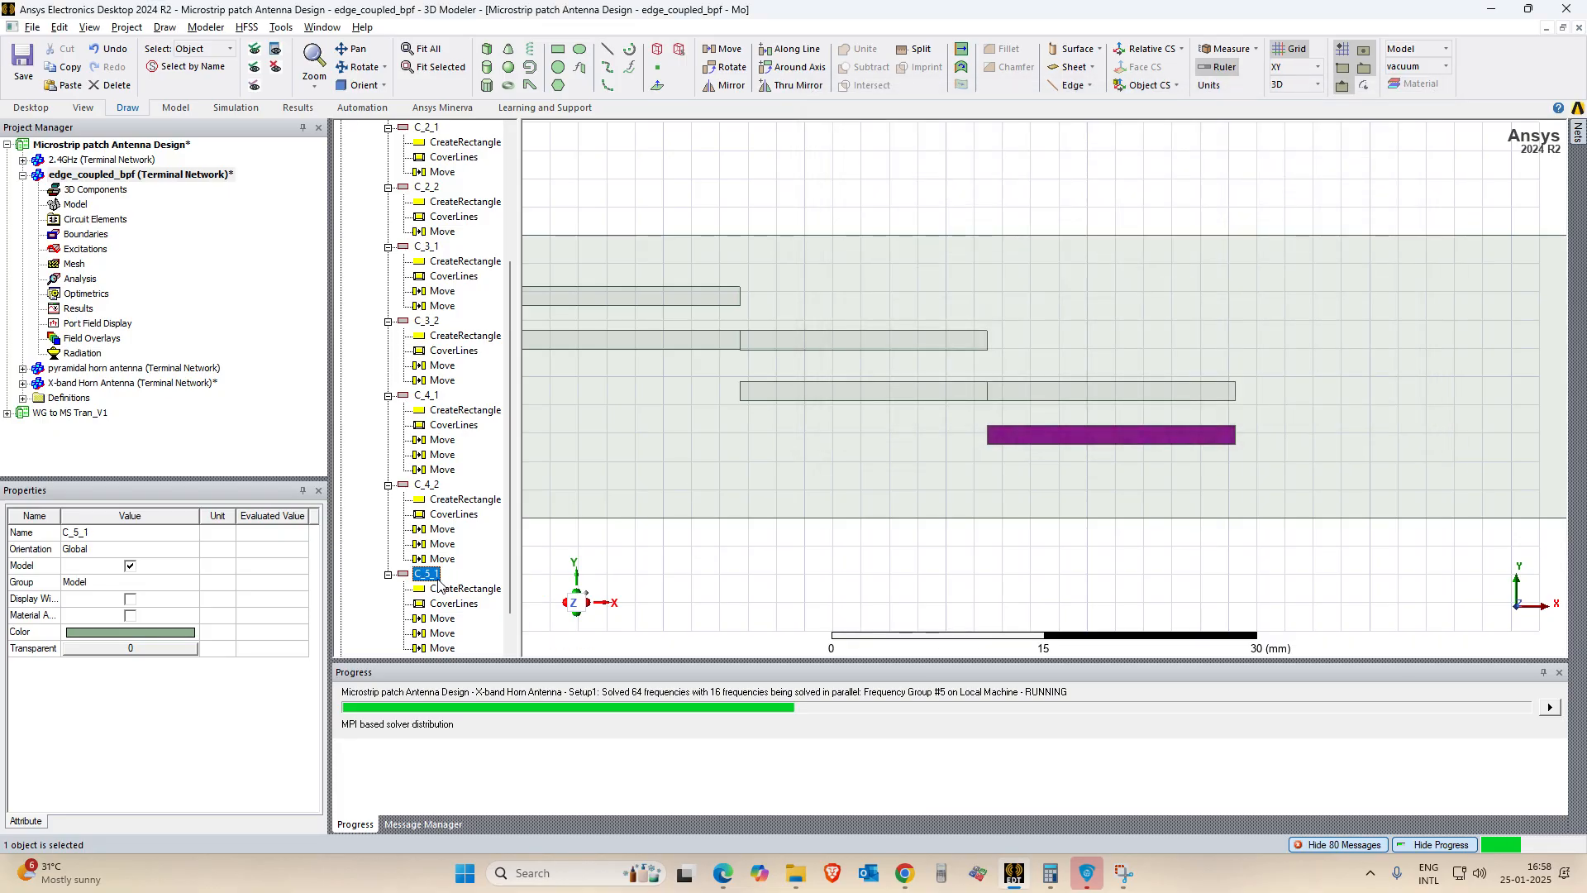
# Move sheet C_5_1 along X from its left edge midpoint to its right edge midpoint, placing it end to end with C_4_2.
pyautogui.click(426, 486)
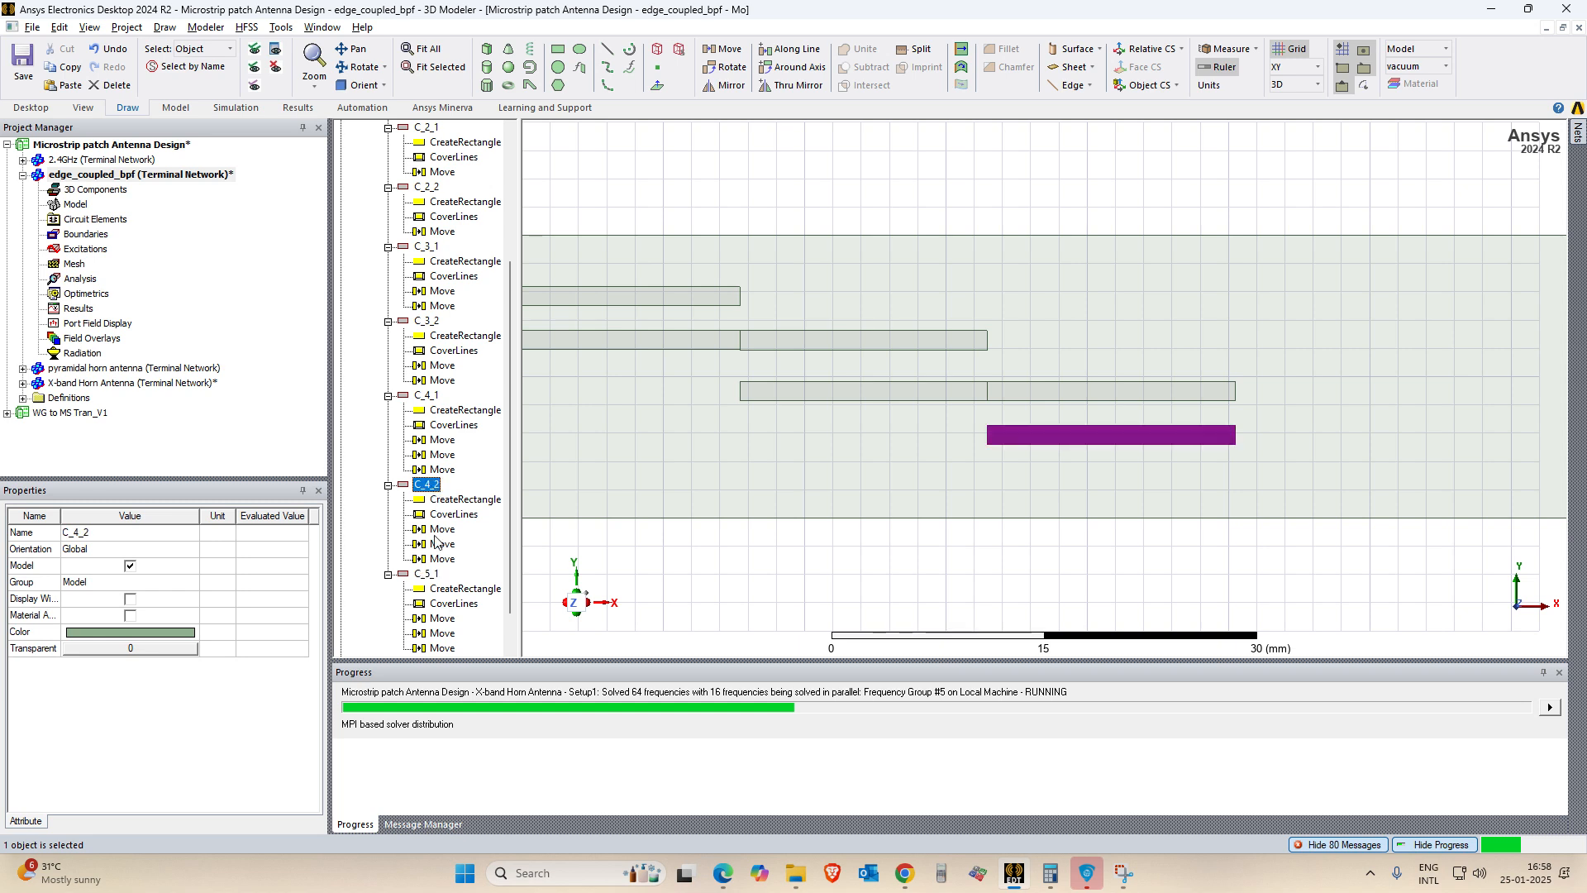
pyautogui.rightClick(427, 574)
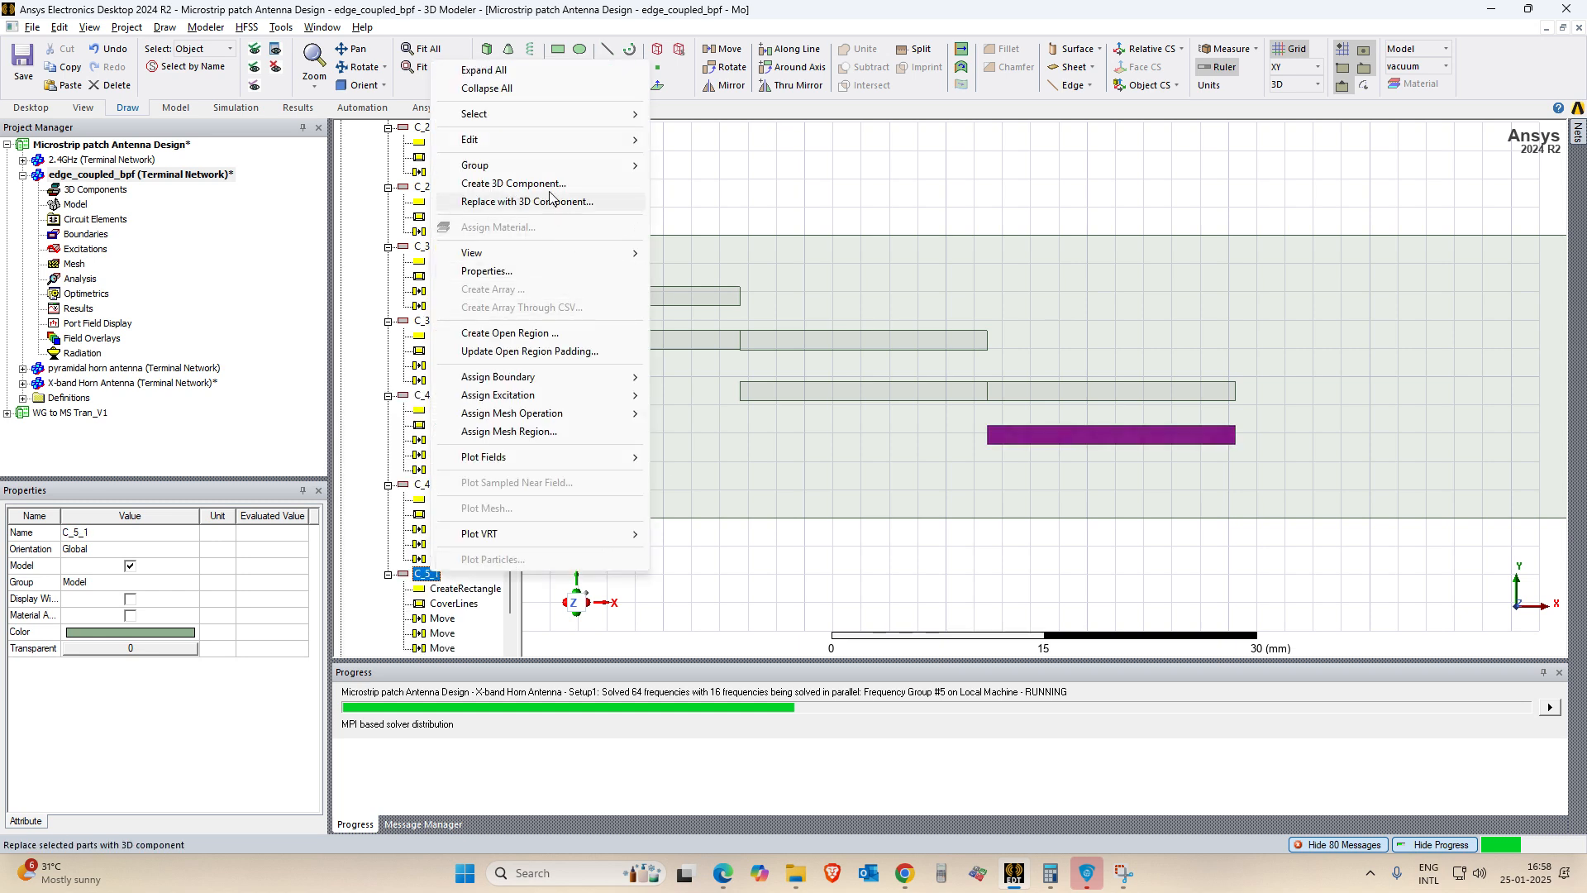
pyautogui.moveTo(546, 140)
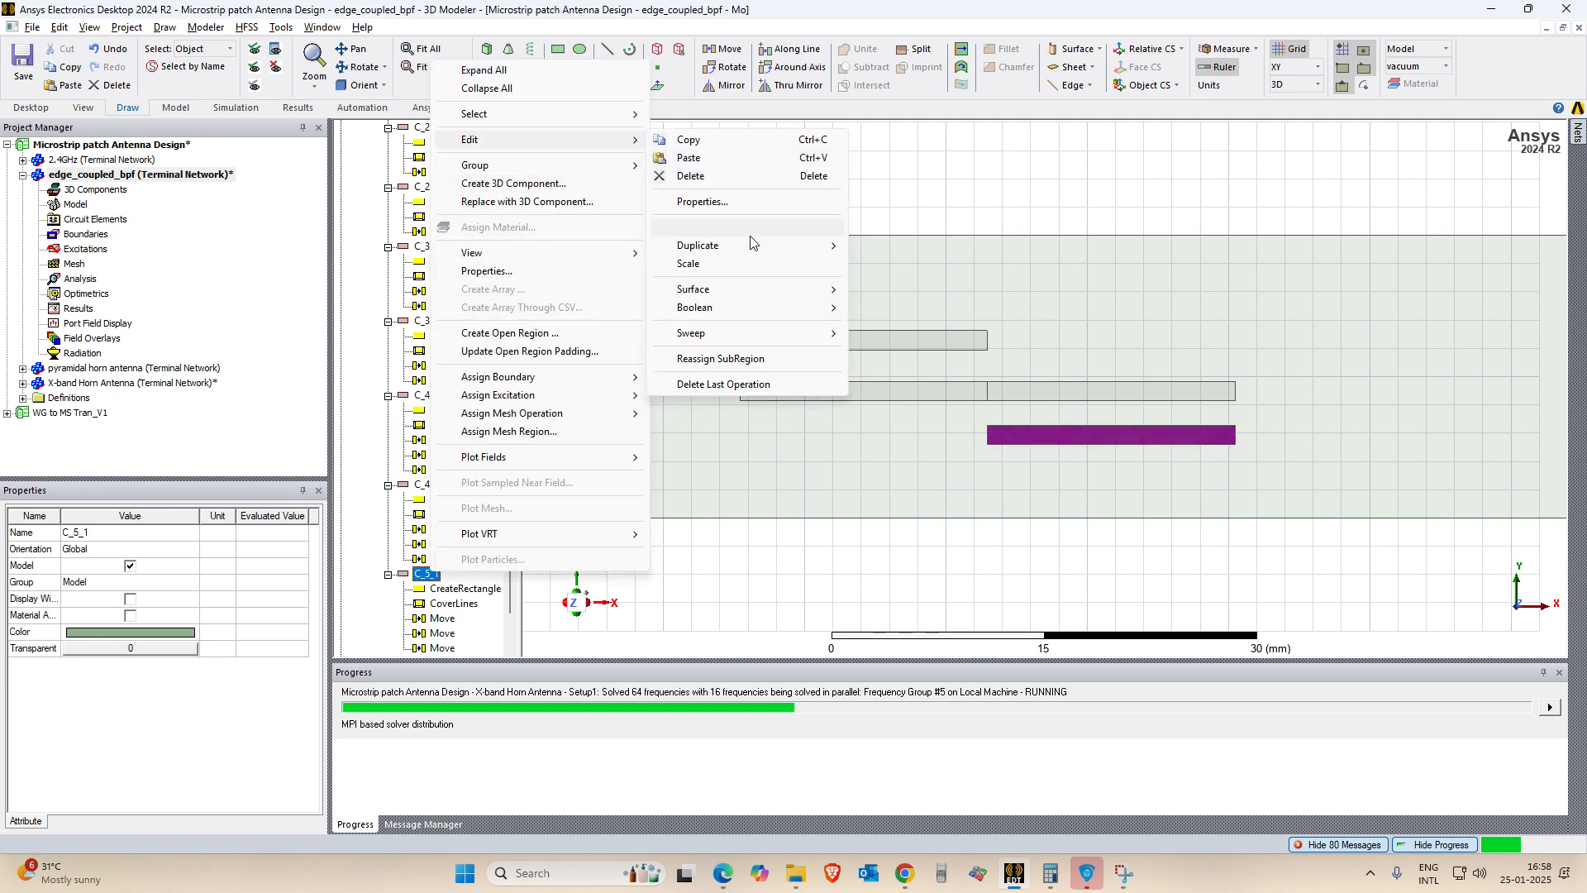
pyautogui.moveTo(744, 227)
pyautogui.click(864, 232)
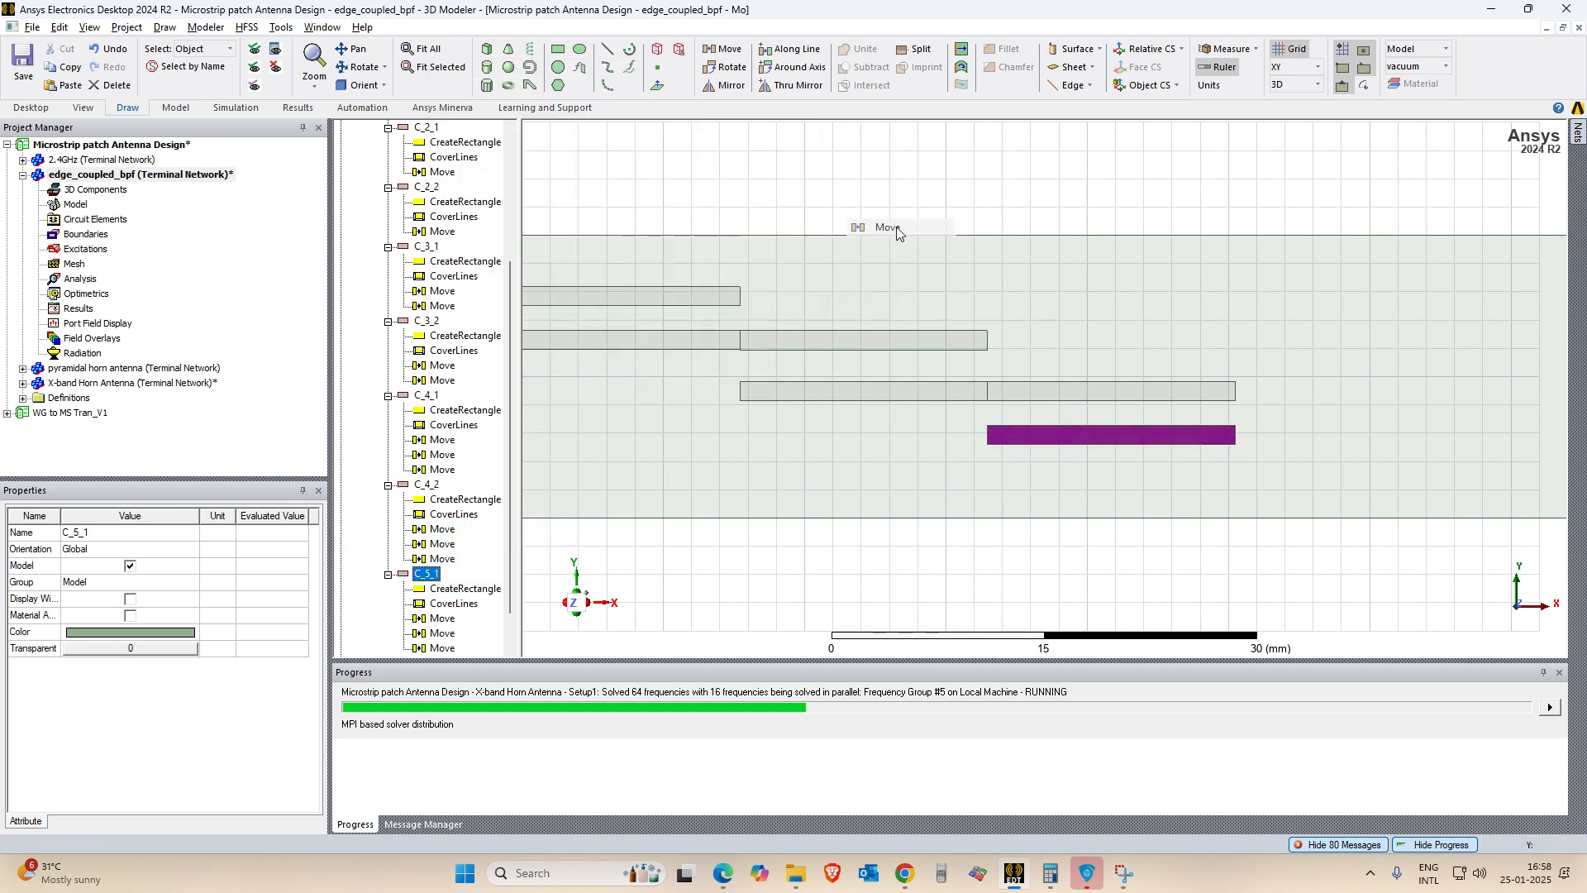
pyautogui.click(989, 436)
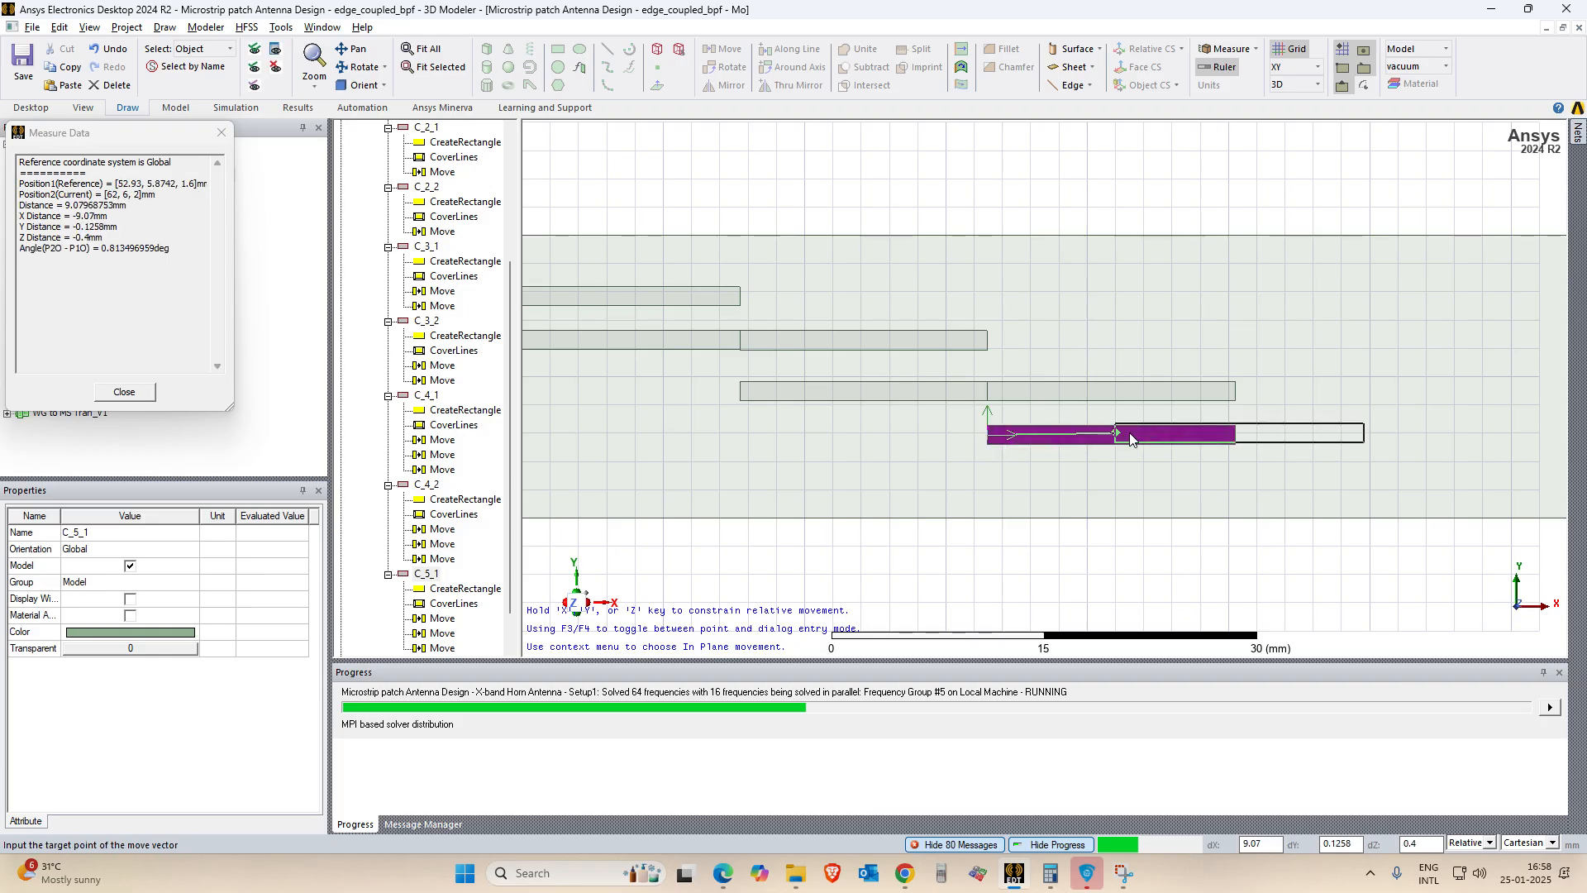
pyautogui.click(1235, 436)
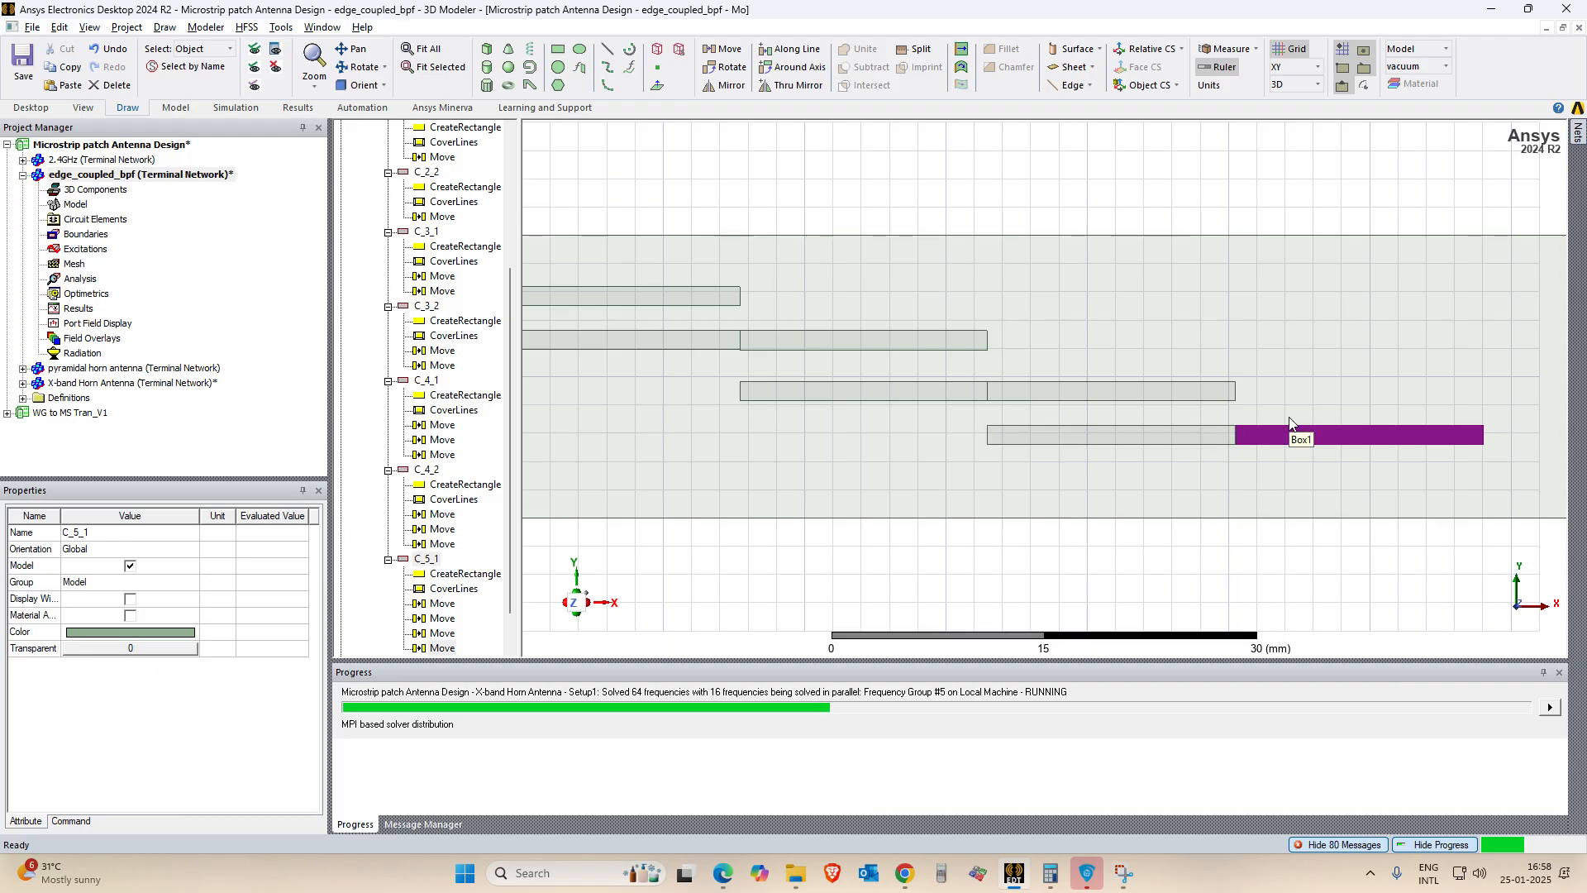
pyautogui.scroll(-3, 1289, 422)
pyautogui.scroll(3, 1465, 468)
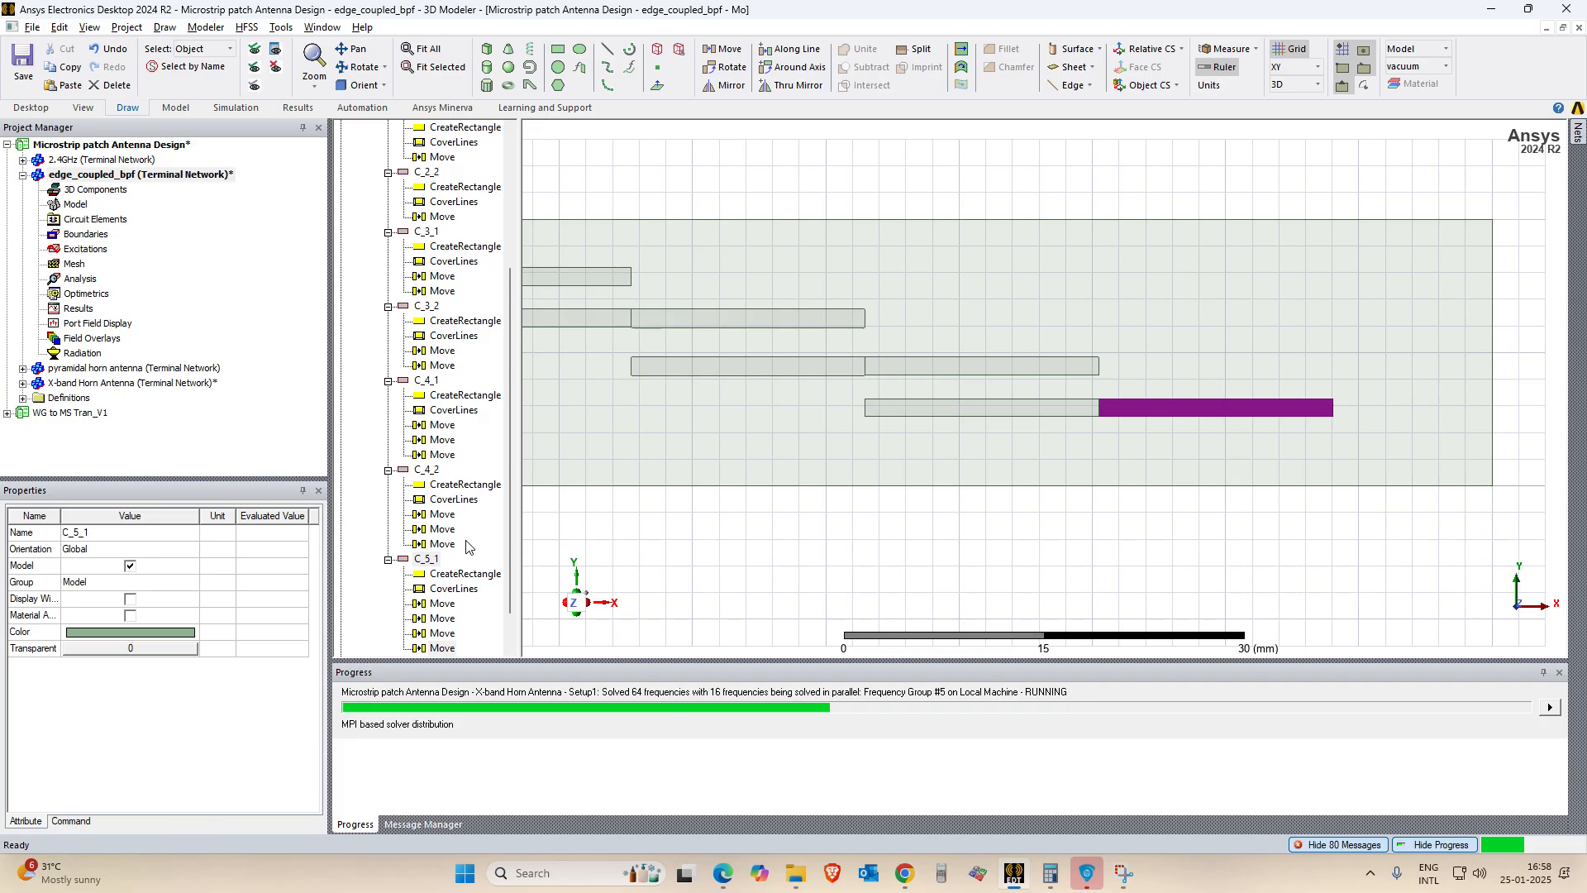
pyautogui.scroll(-1, 471, 562)
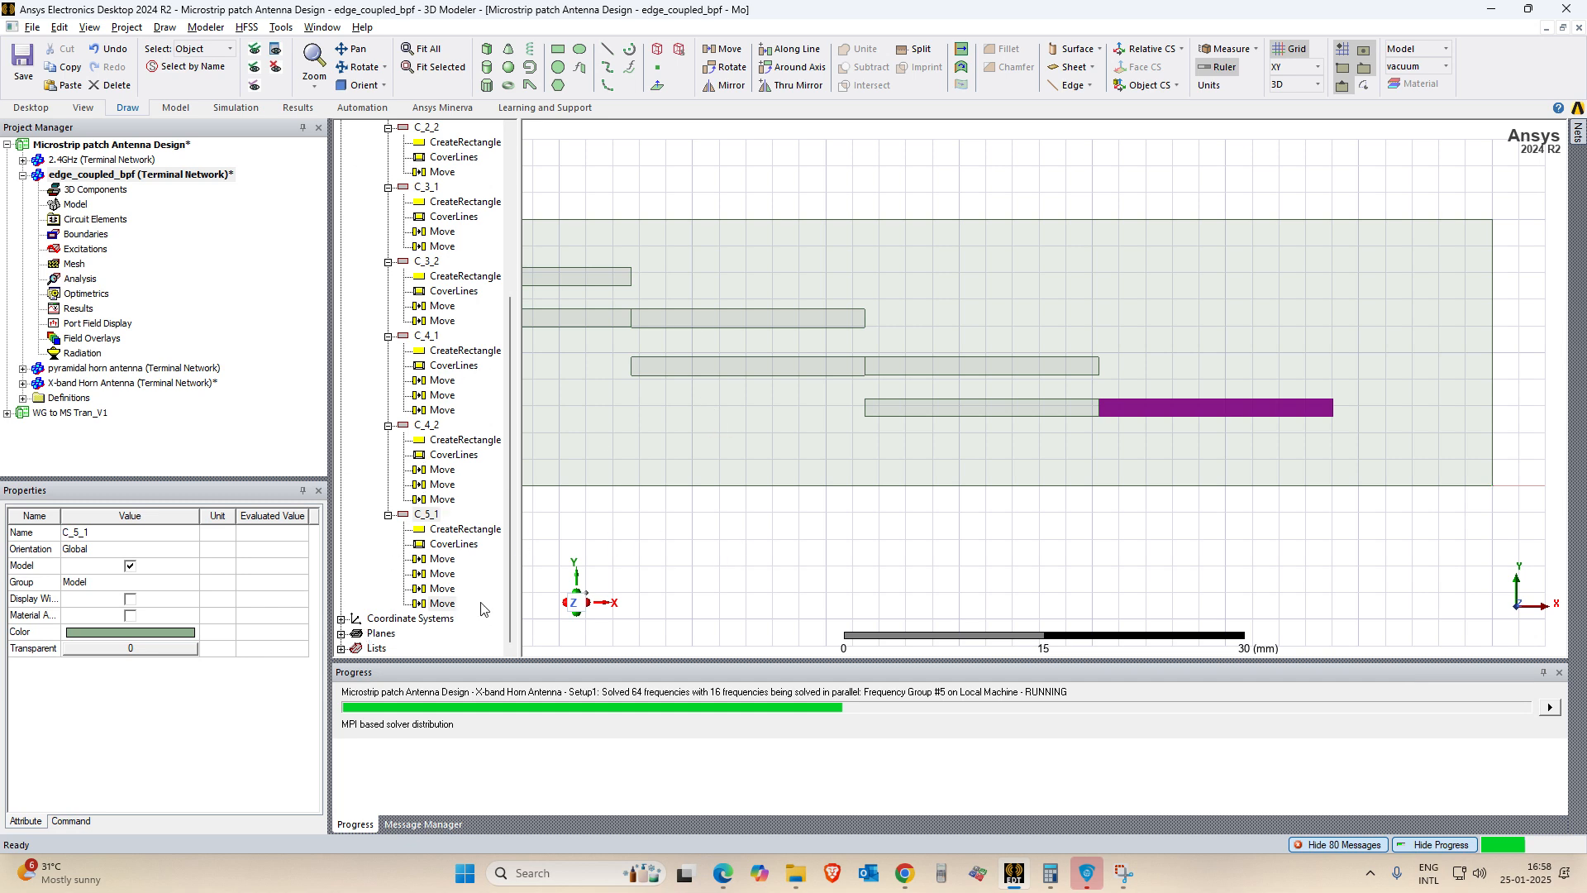
pyautogui.click(427, 515)
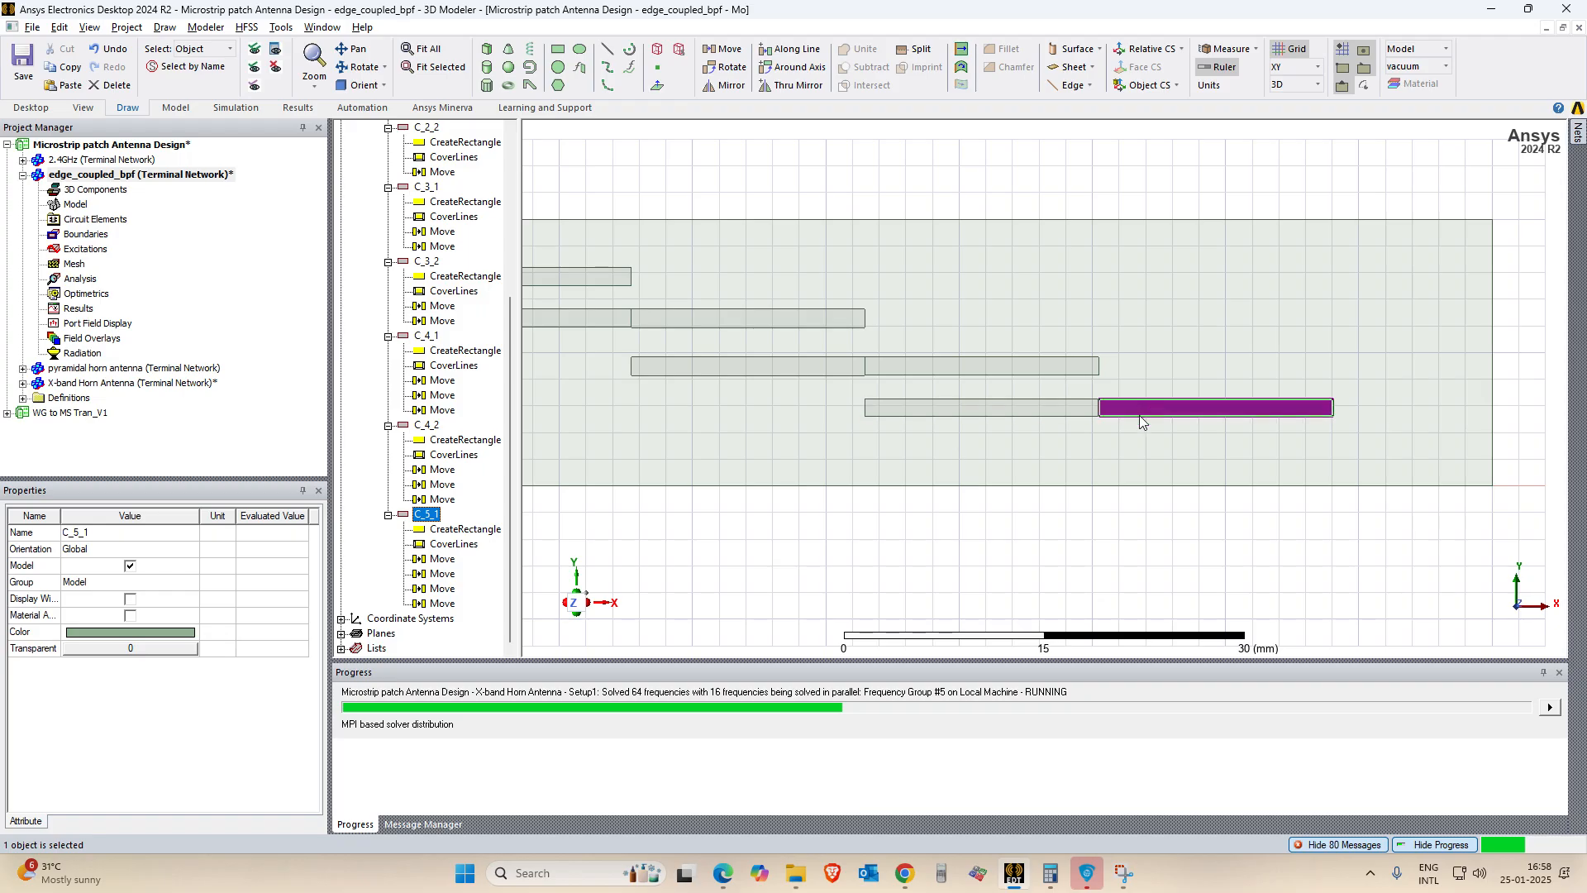
pyautogui.click(497, 594)
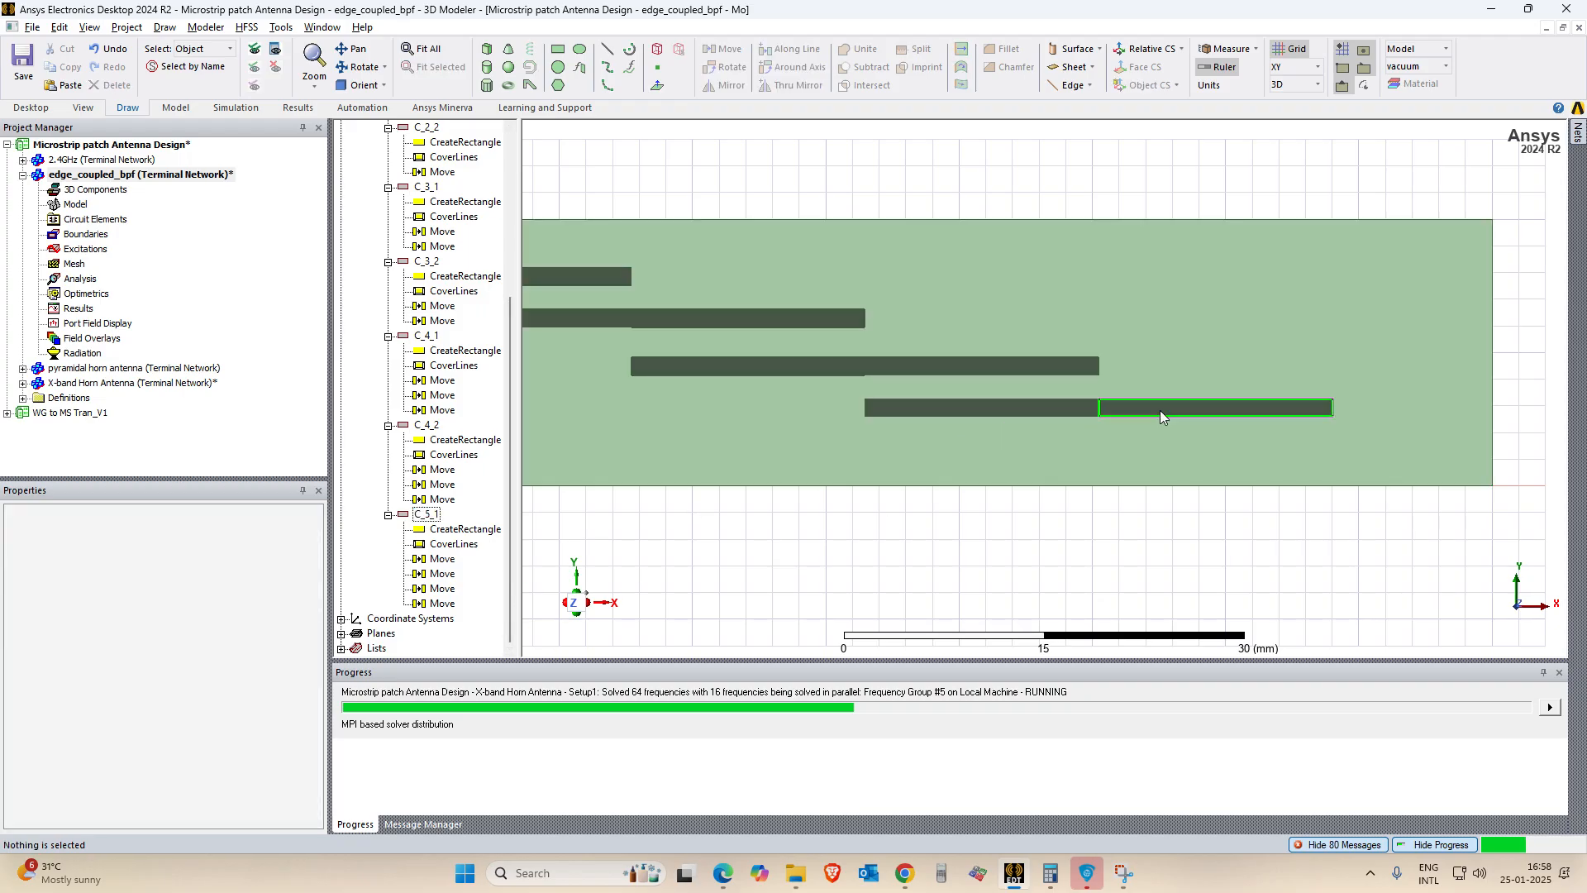
pyautogui.click(1194, 406)
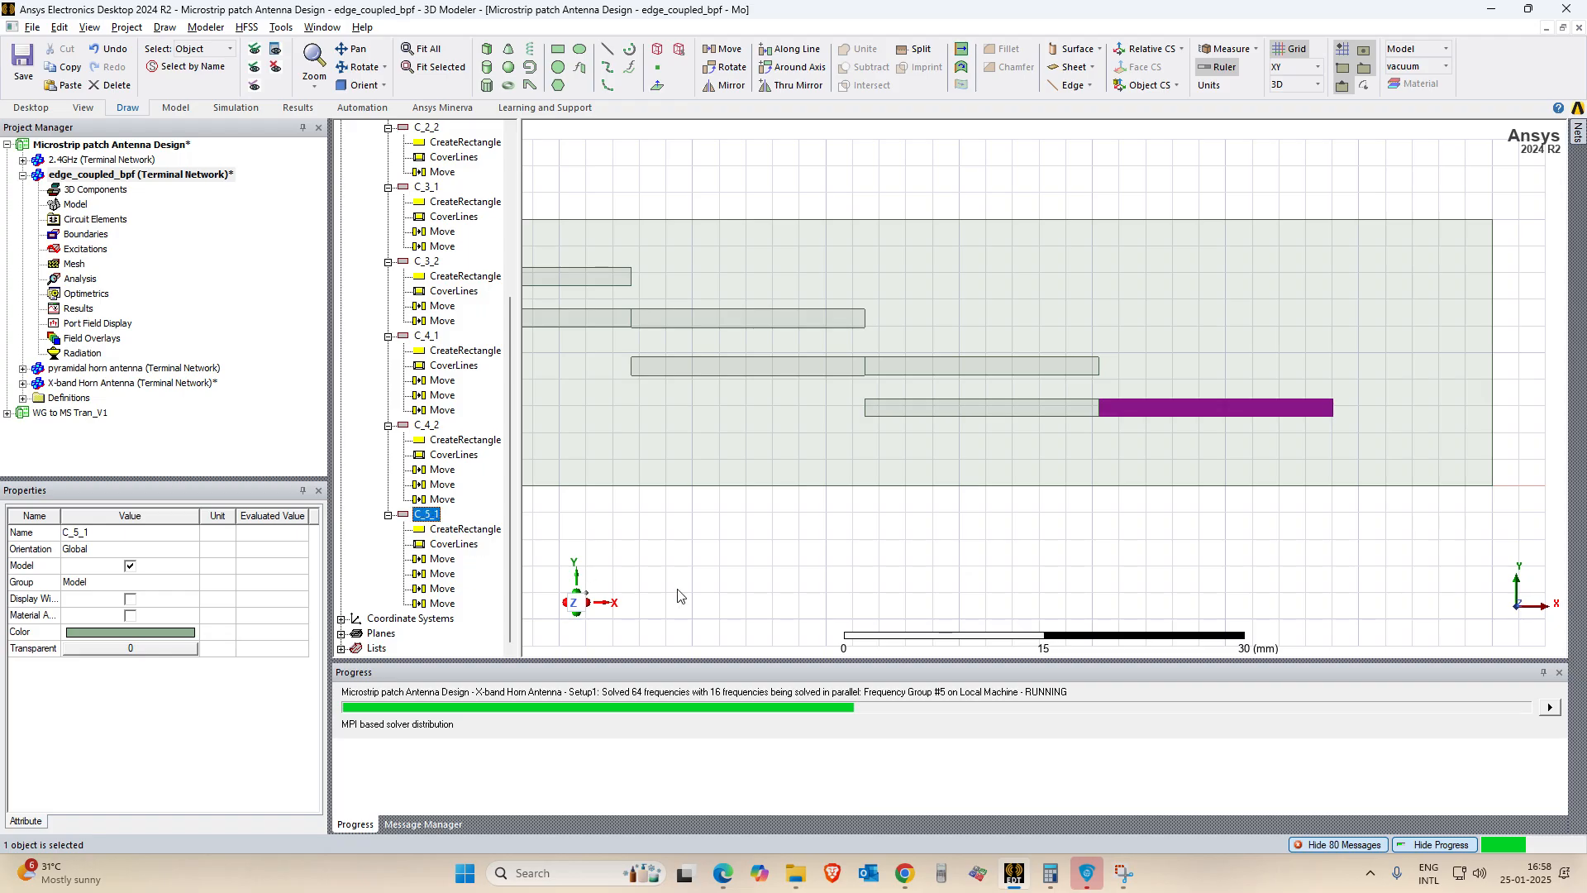
# Switch to the PDF and, in Table 1, circle section 4 and tick its W and L values and section 5's L value.
pyautogui.hotkey('alt', 'Tab')
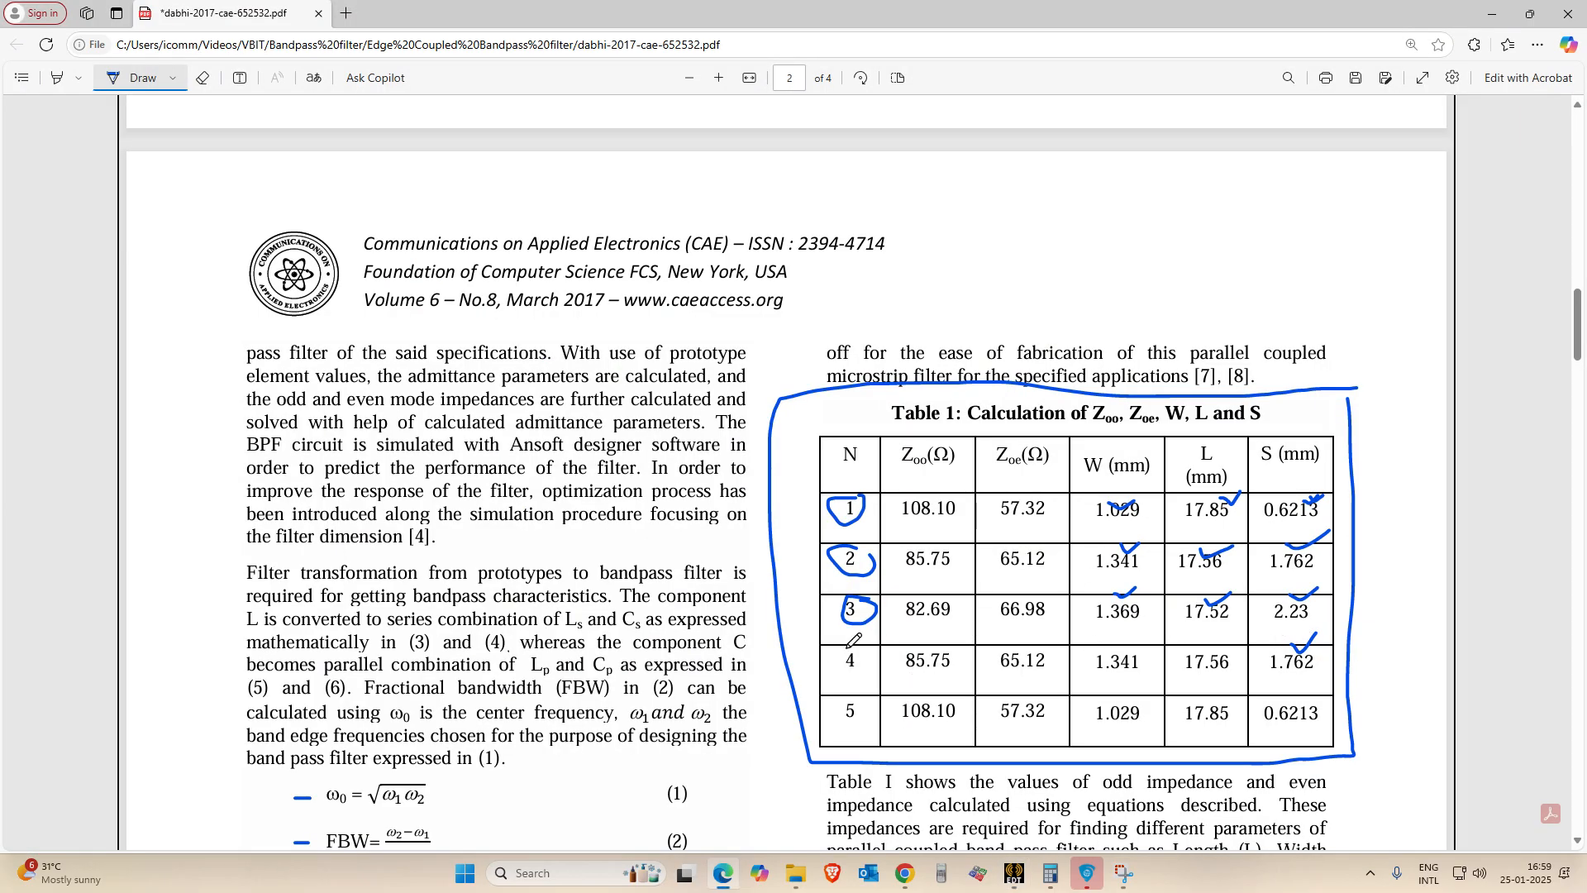
pyautogui.moveTo(852, 645); pyautogui.dragTo(860, 648)
pyautogui.moveTo(1086, 639)
pyautogui.mouseDown()
pyautogui.moveTo(1197, 652)
pyautogui.moveTo(1212, 638)
pyautogui.mouseUp()
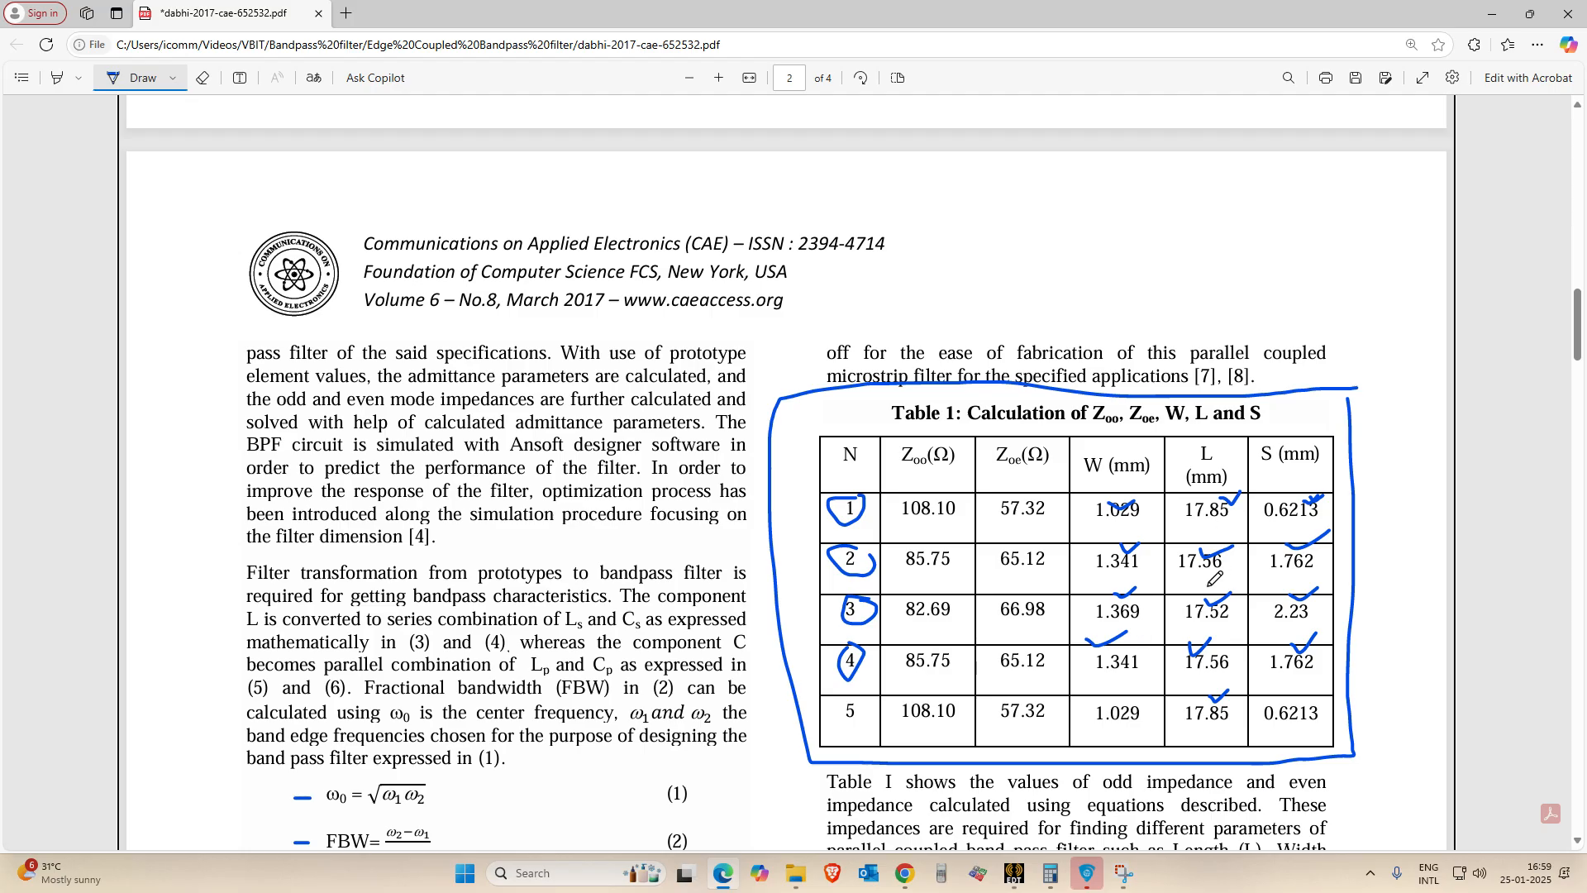
pyautogui.hotkey('alt', 'Tab')
# Set the C_5_1 rectangle's XSize to l1 and YSize to -w1, checking section 5 of Table 1 in the PDF.
pyautogui.doubleClick(449, 533)
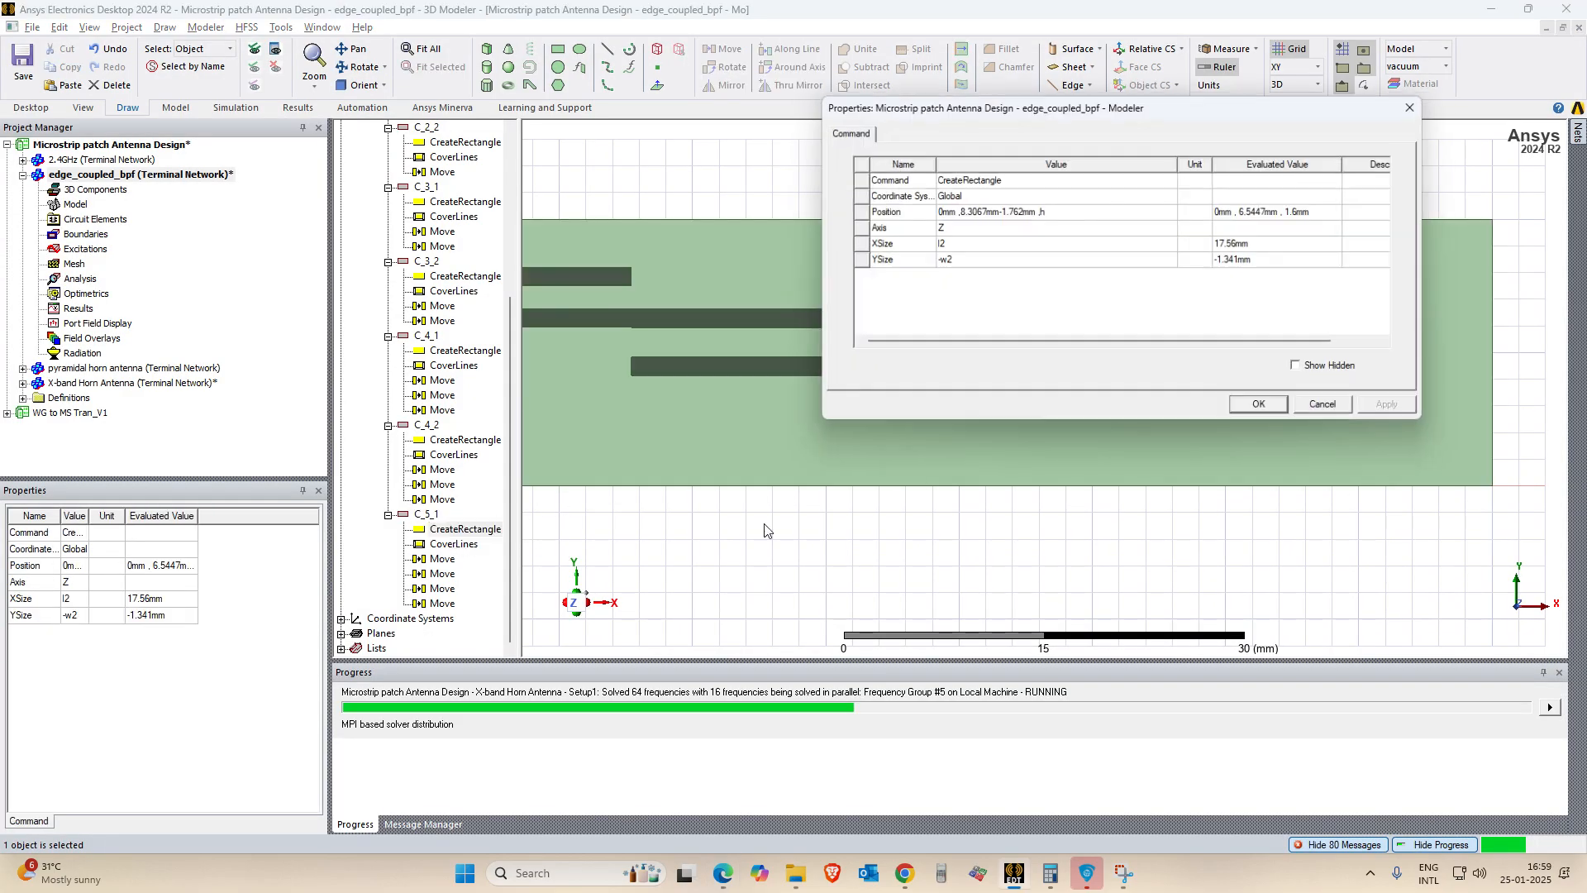
pyautogui.click(961, 242)
pyautogui.press('BackSpace')
pyautogui.write('1')
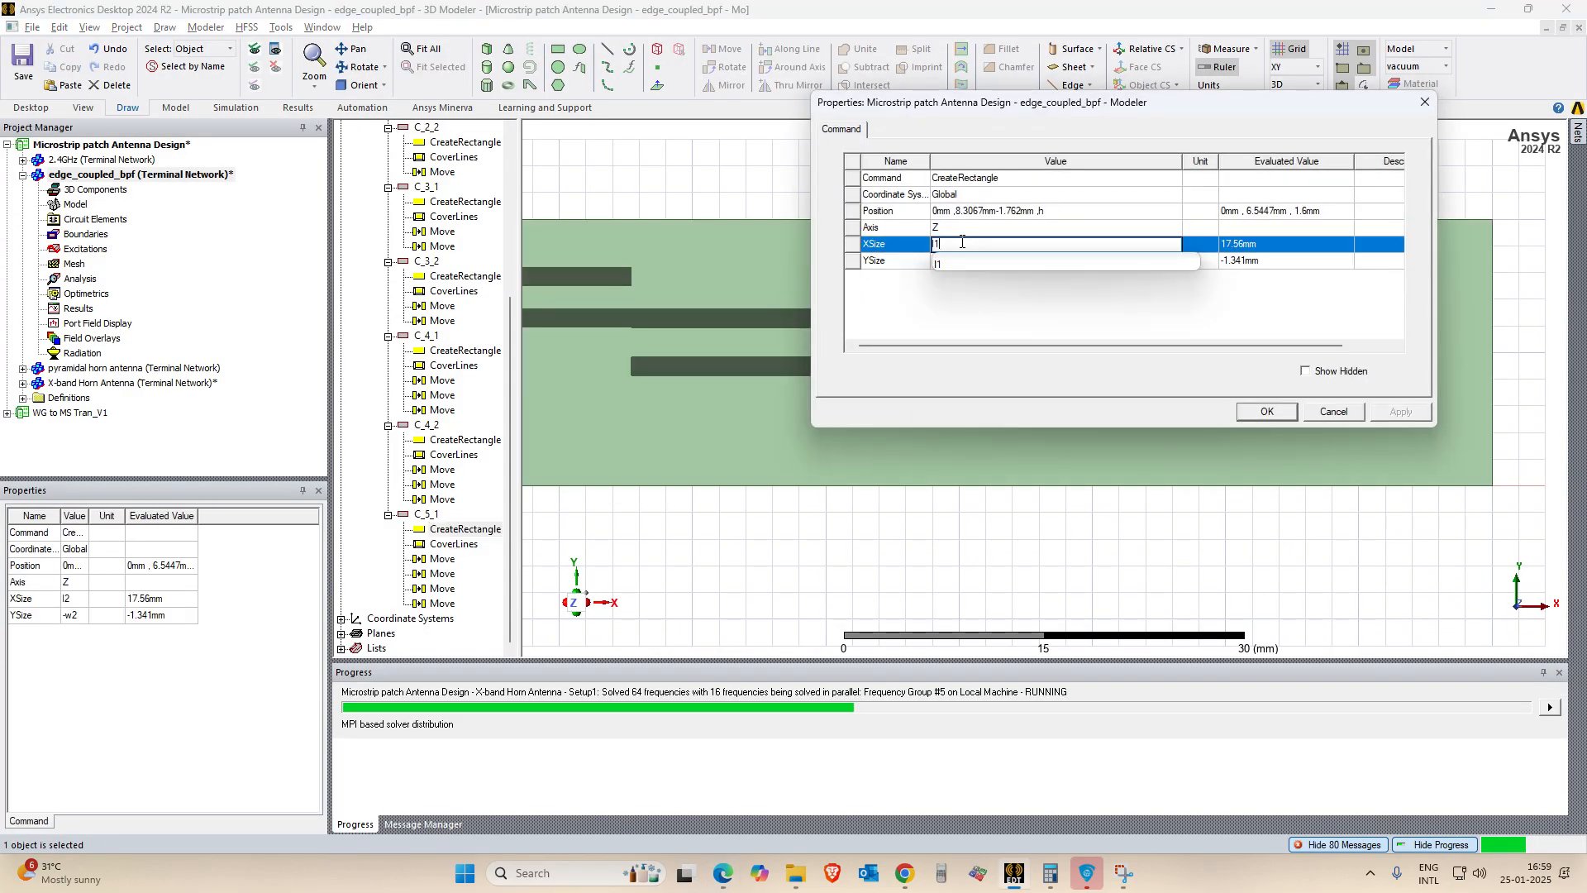
pyautogui.click(942, 299)
pyautogui.click(968, 260)
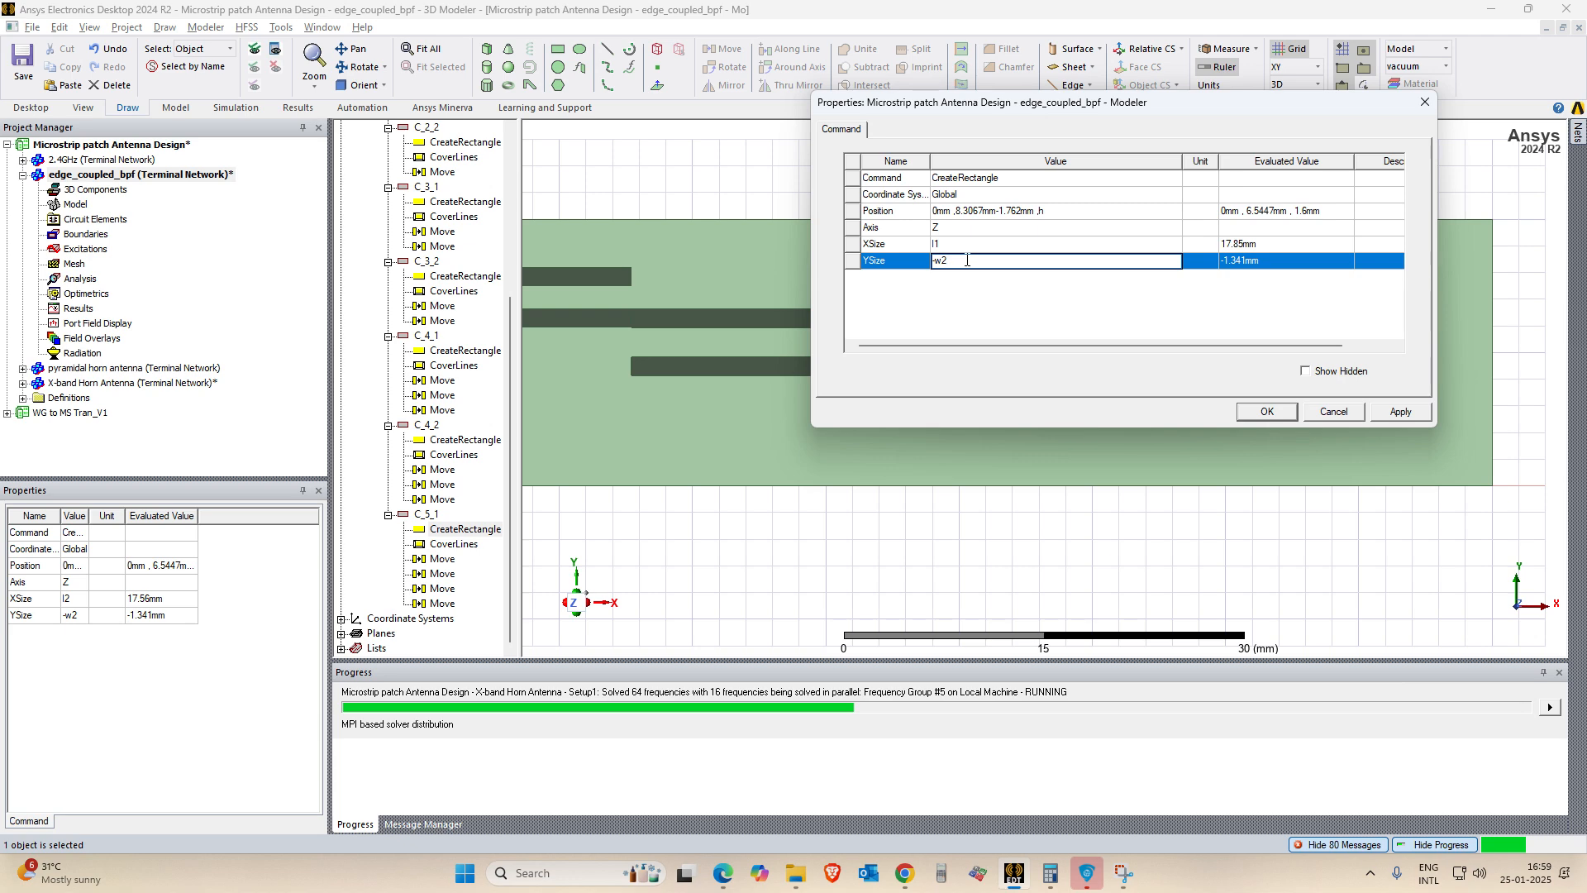
pyautogui.press('BackSpace')
pyautogui.write('1')
pyautogui.click(980, 286)
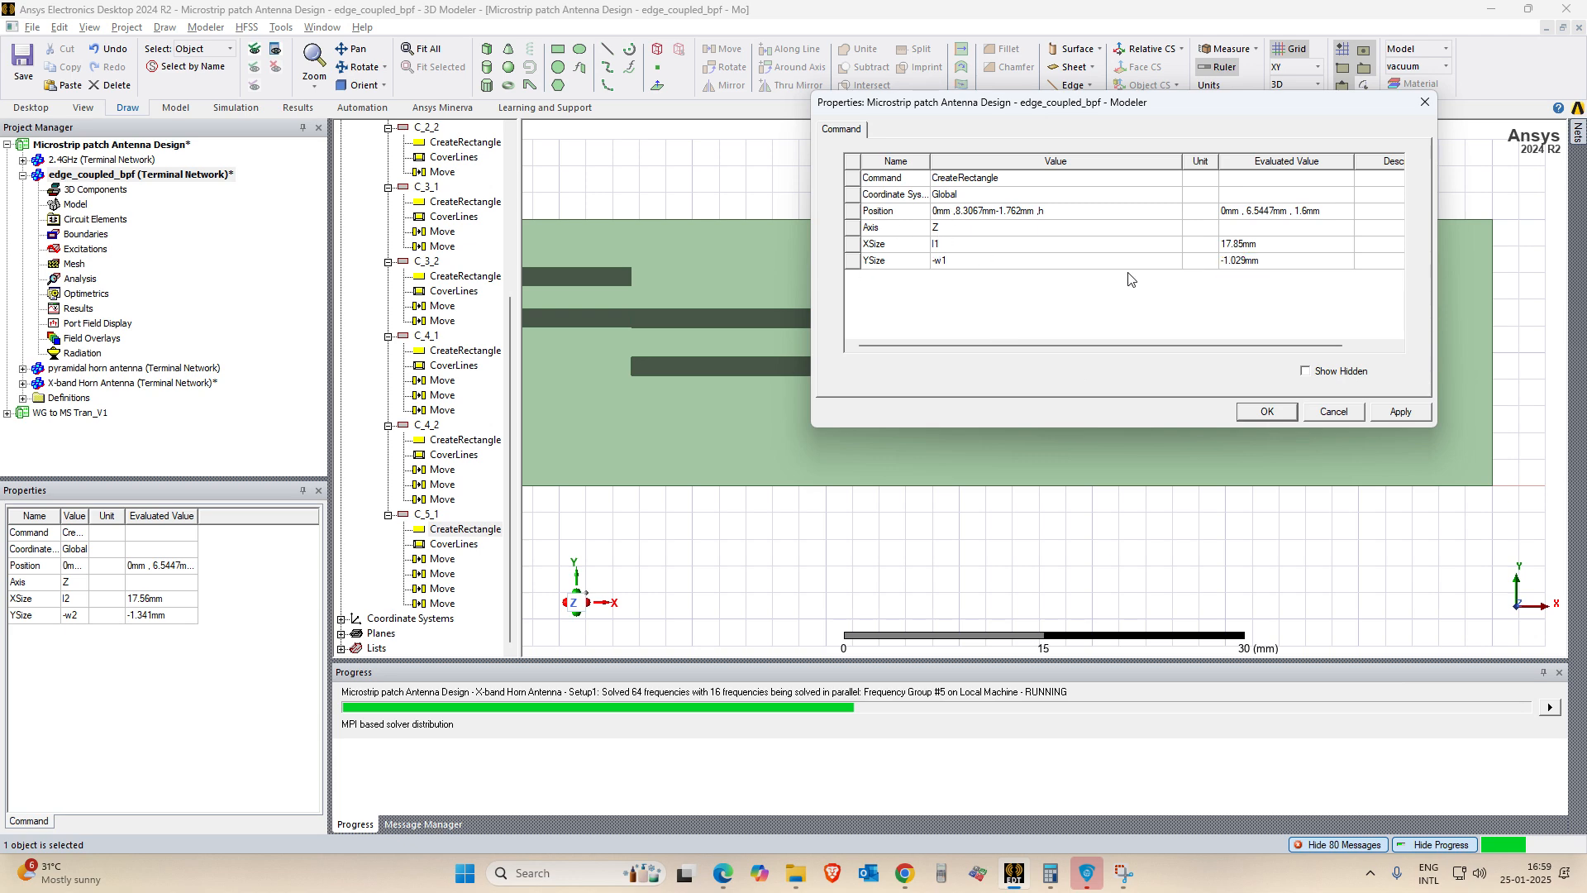
pyautogui.hotkey('alt', 'Tab')
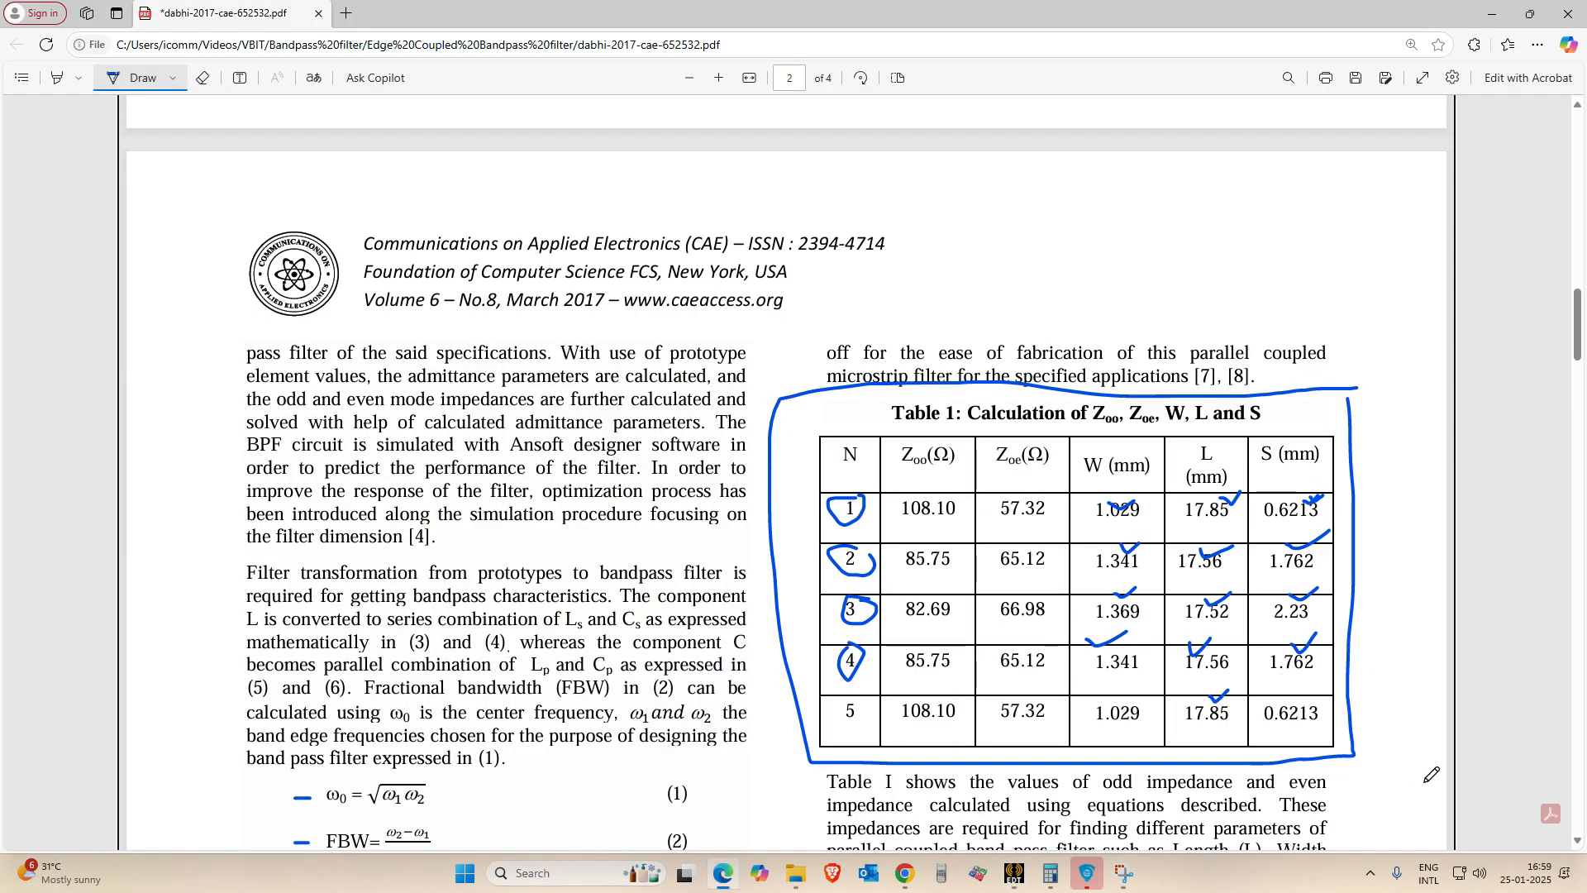
pyautogui.hotkey('alt', 'Tab')
pyautogui.click(1400, 411)
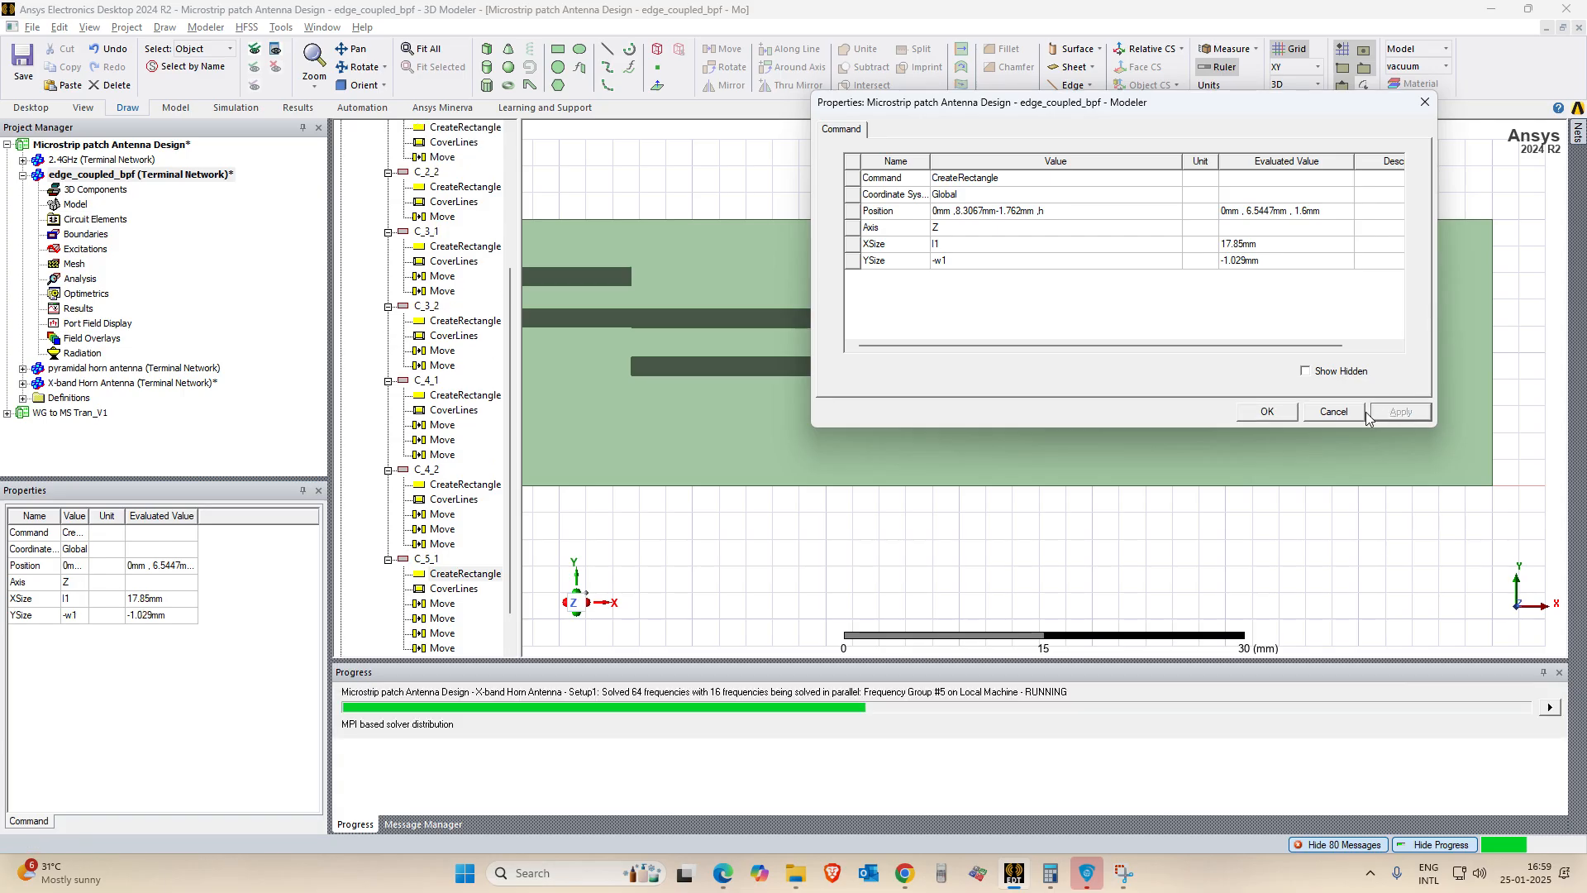
pyautogui.click(1267, 411)
# Duplicate sheet C_5_1 in place by copying and pasting it.
pyautogui.click(1155, 405)
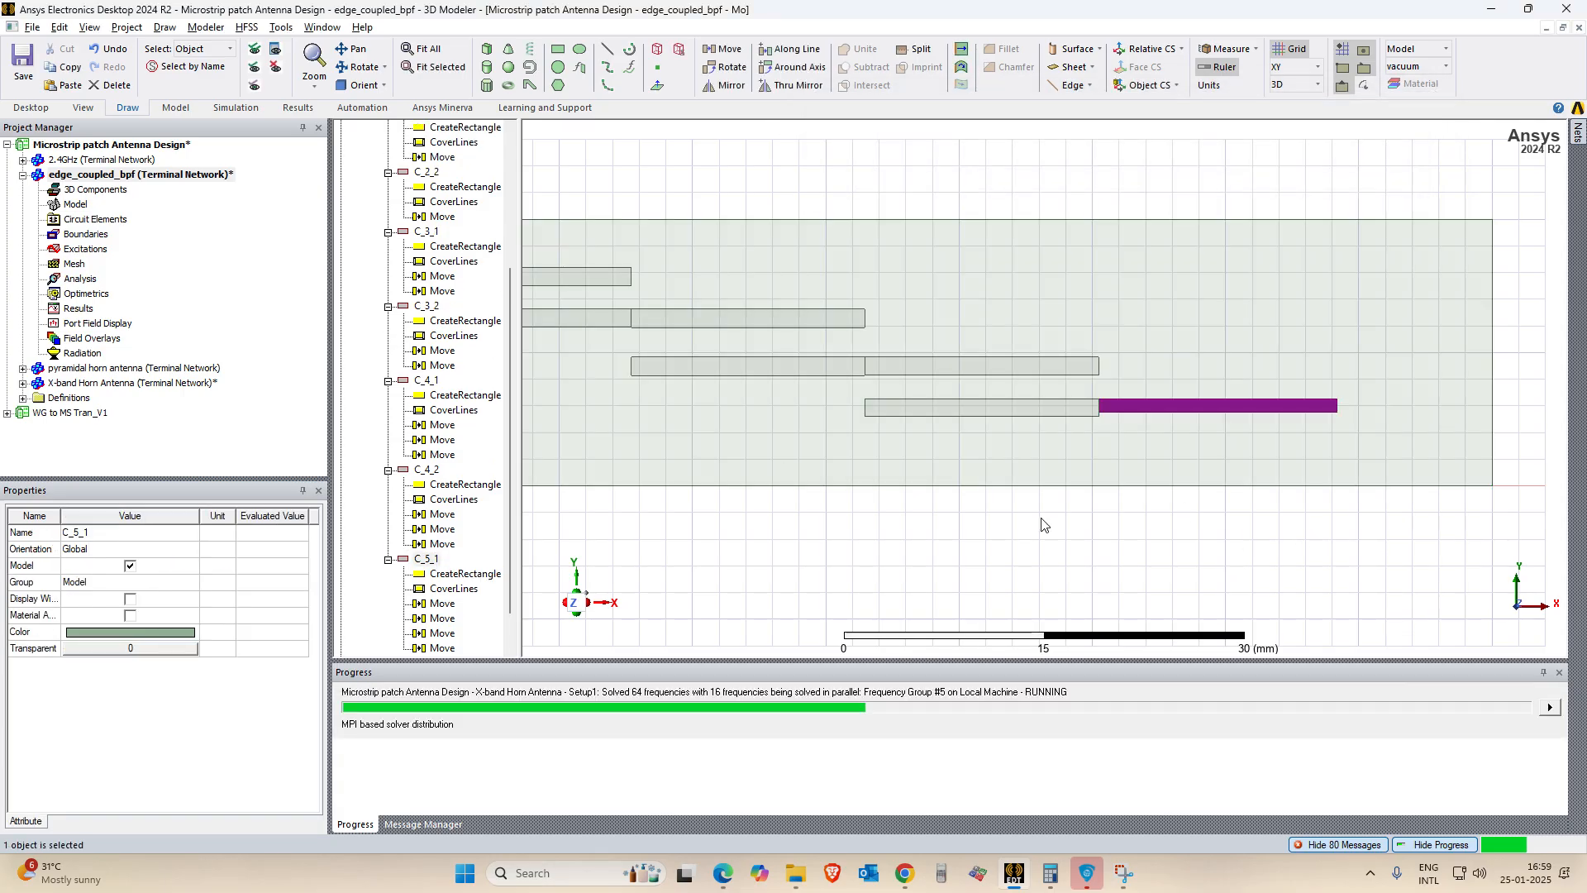
pyautogui.click(428, 561)
pyautogui.hotkey('ctrl', 'c')
pyautogui.hotkey('ctrl', 'v')
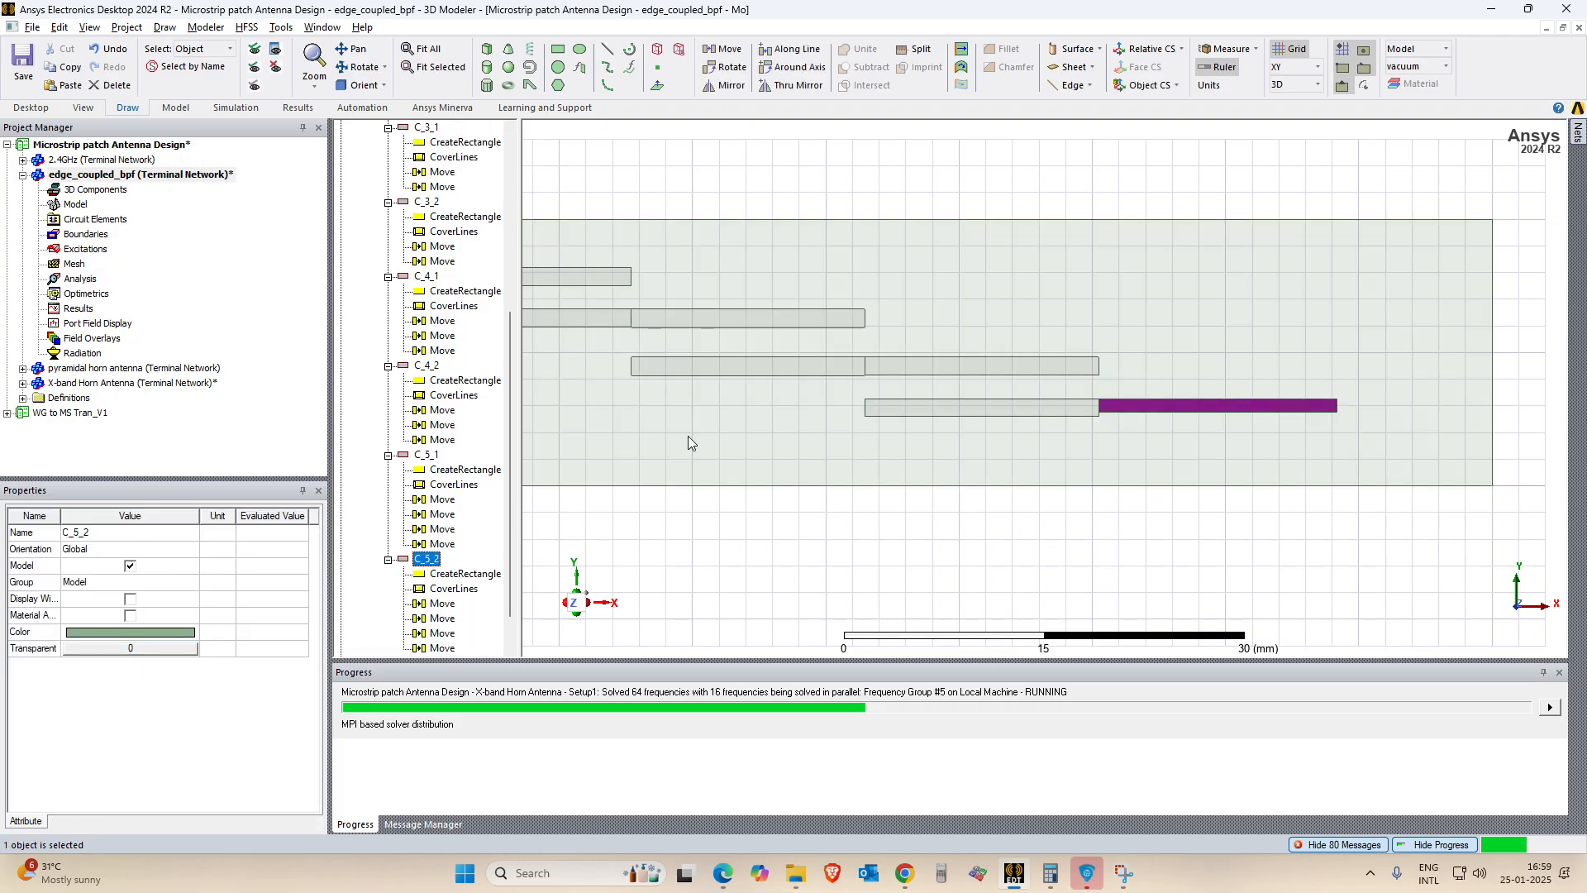
# Measure C_5_1's lower right corner, check section 5's S value in Table 1, and set the C_5_2 rectangle's Y position to 5.5157mm-0.6213mm.
pyautogui.click(607, 49)
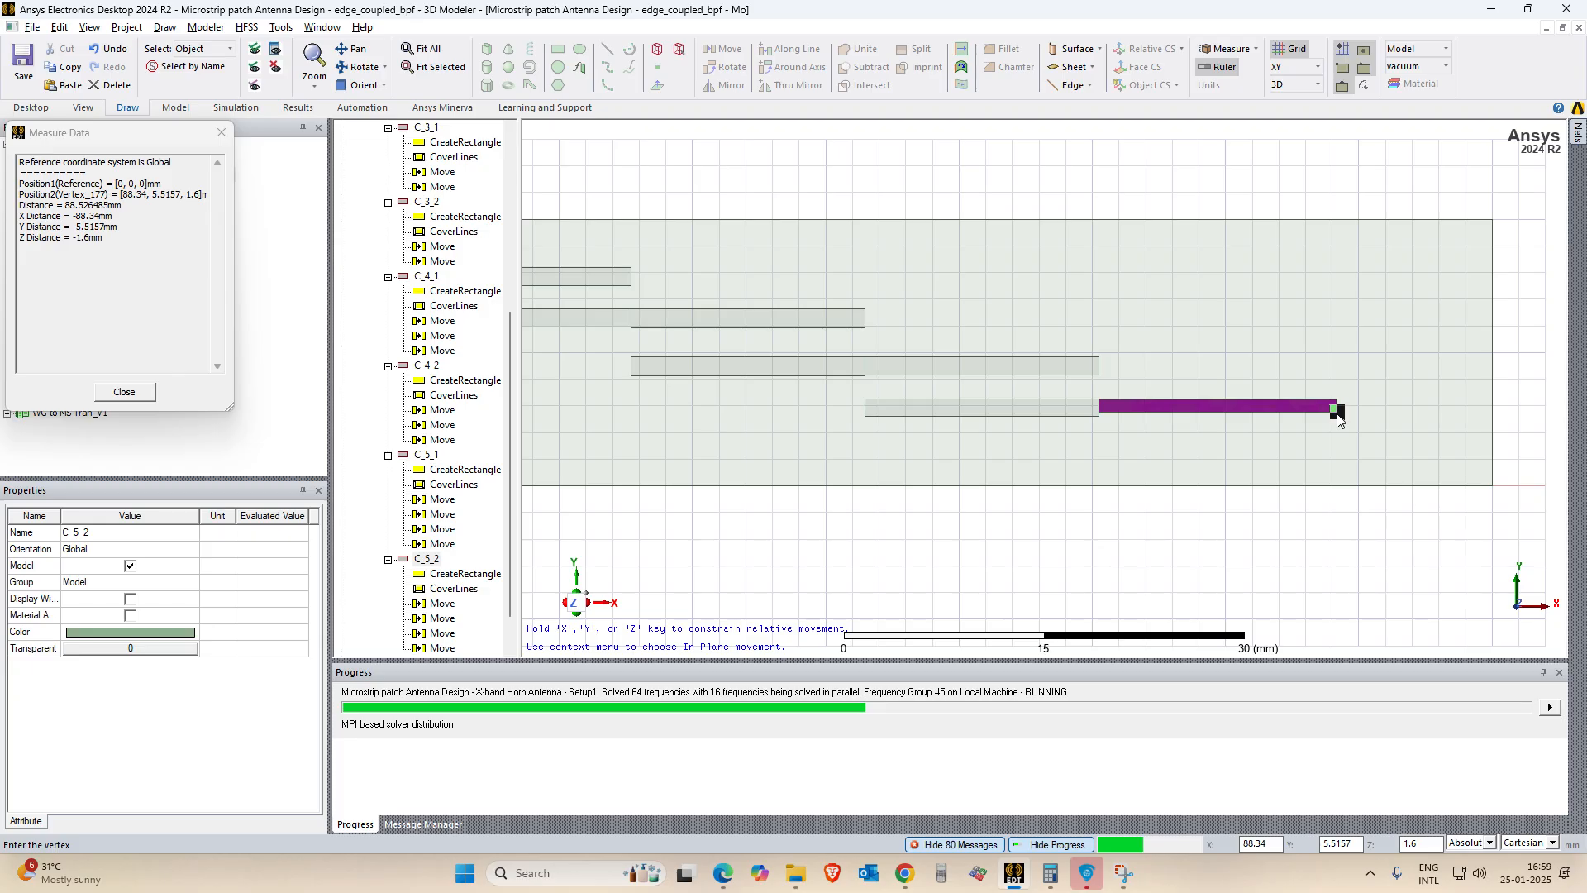
pyautogui.press('Escape')
pyautogui.doubleClick(467, 573)
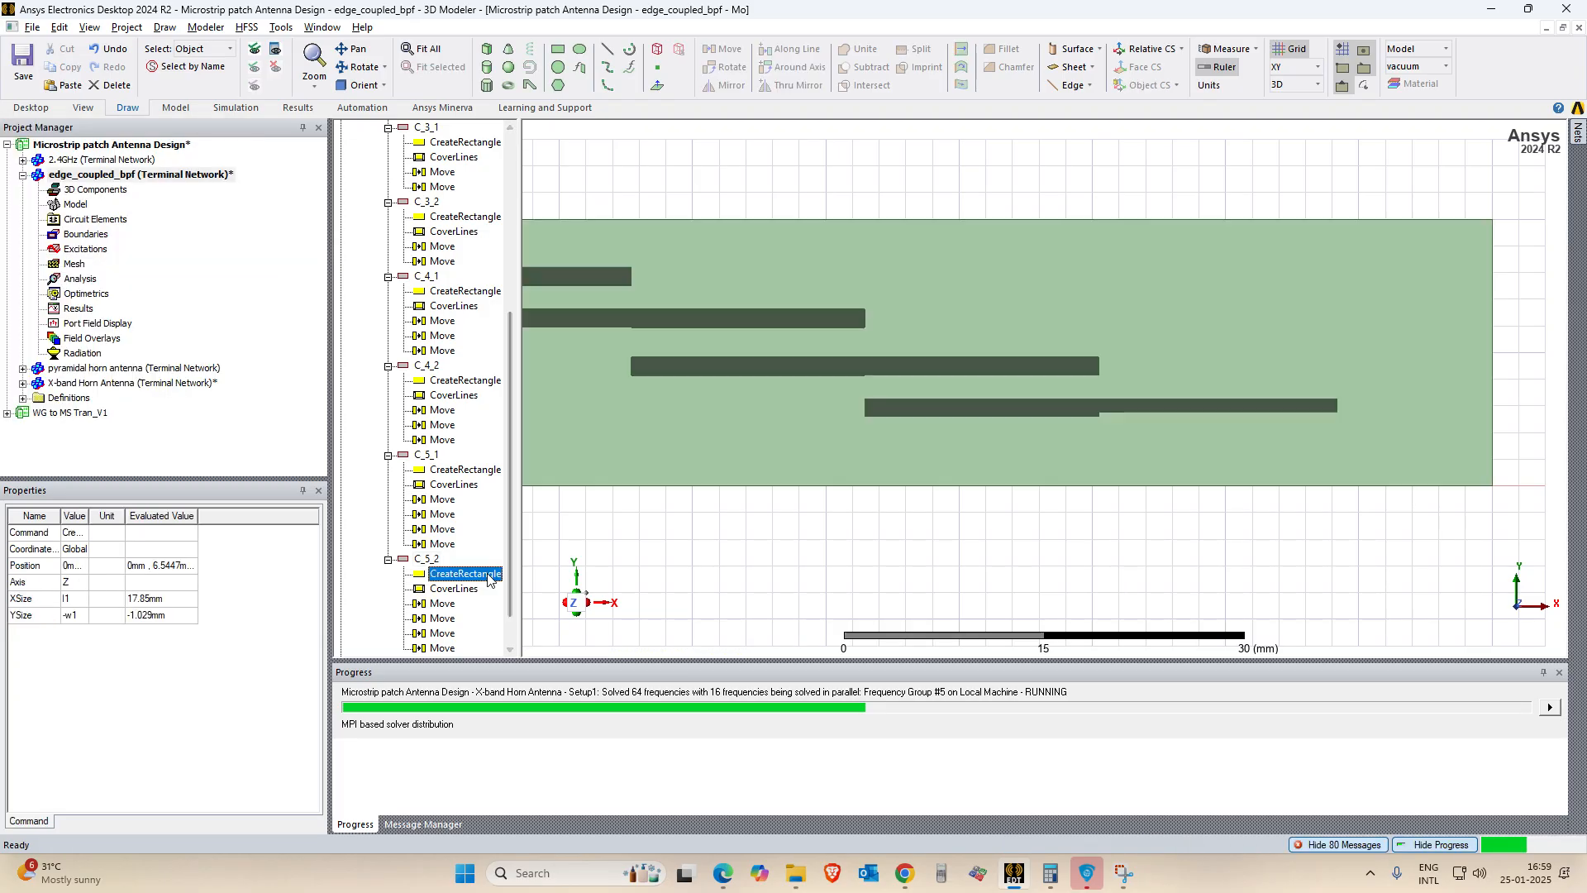
pyautogui.hotkey('alt', 'Tab')
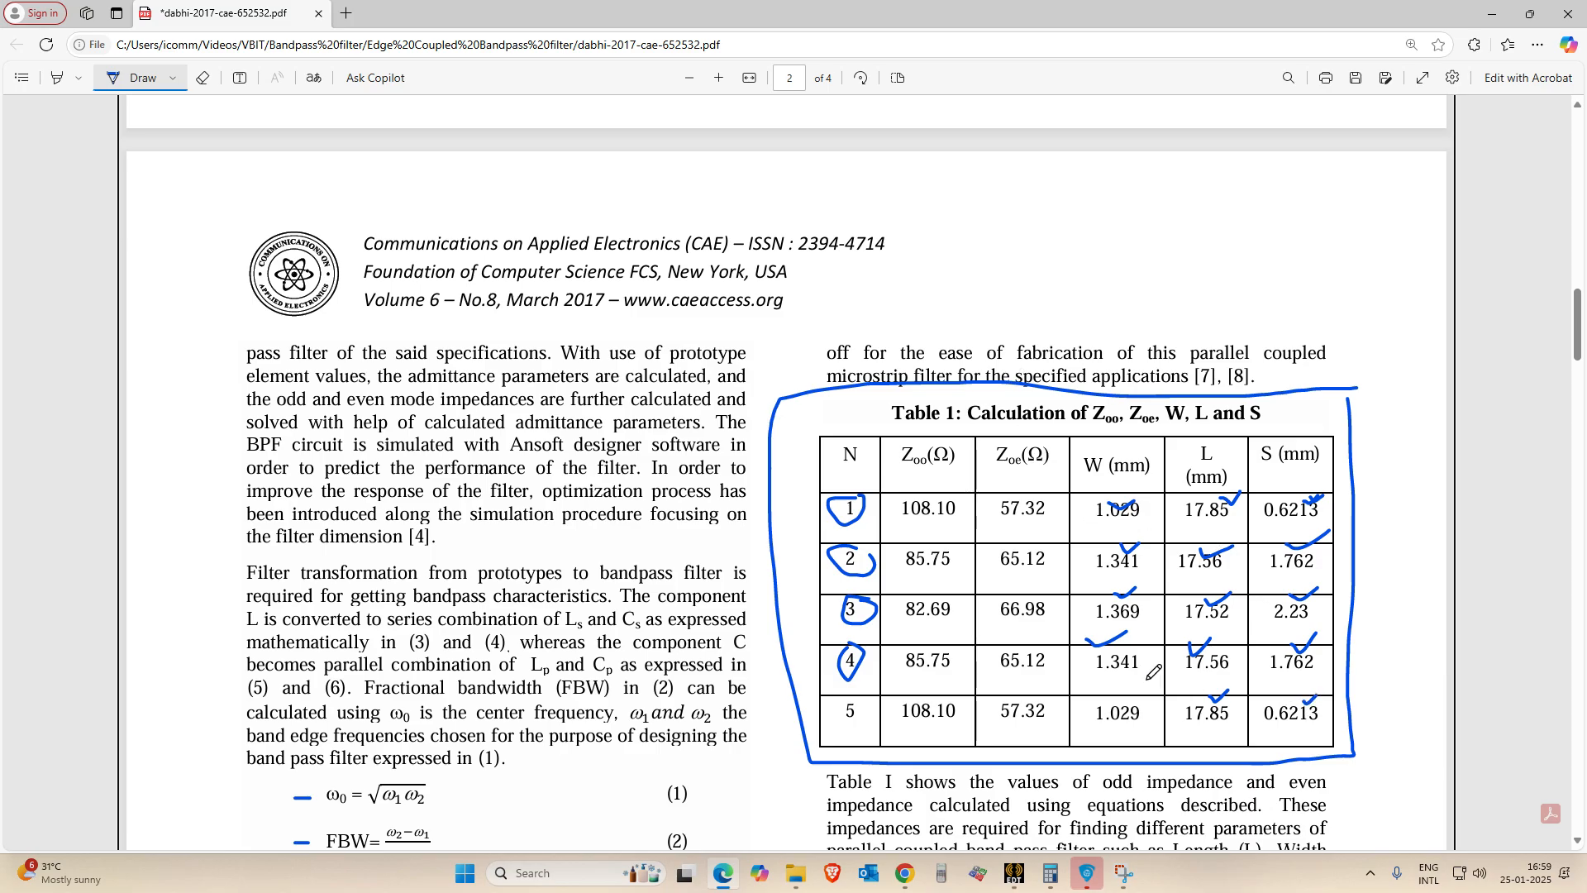
pyautogui.hotkey('alt', 'Tab')
pyautogui.click(992, 213)
pyautogui.click(997, 212)
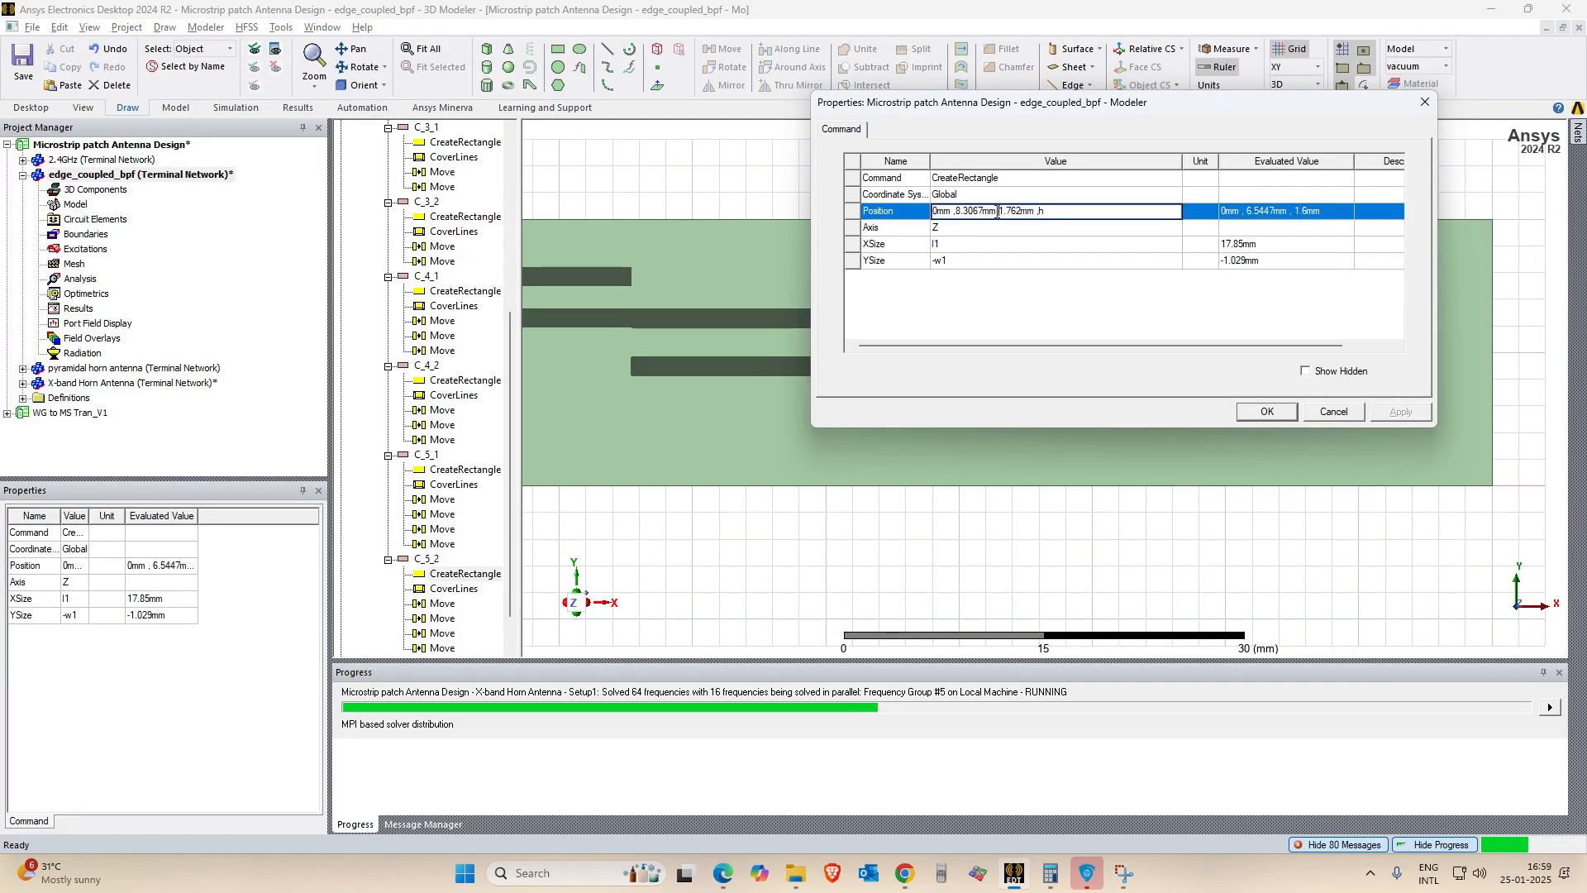
pyautogui.moveTo(982, 209); pyautogui.dragTo(957, 209)
pyautogui.write('5.')
pyautogui.write('5157mm-0.6213')
pyautogui.click(1043, 317)
pyautogui.click(1379, 411)
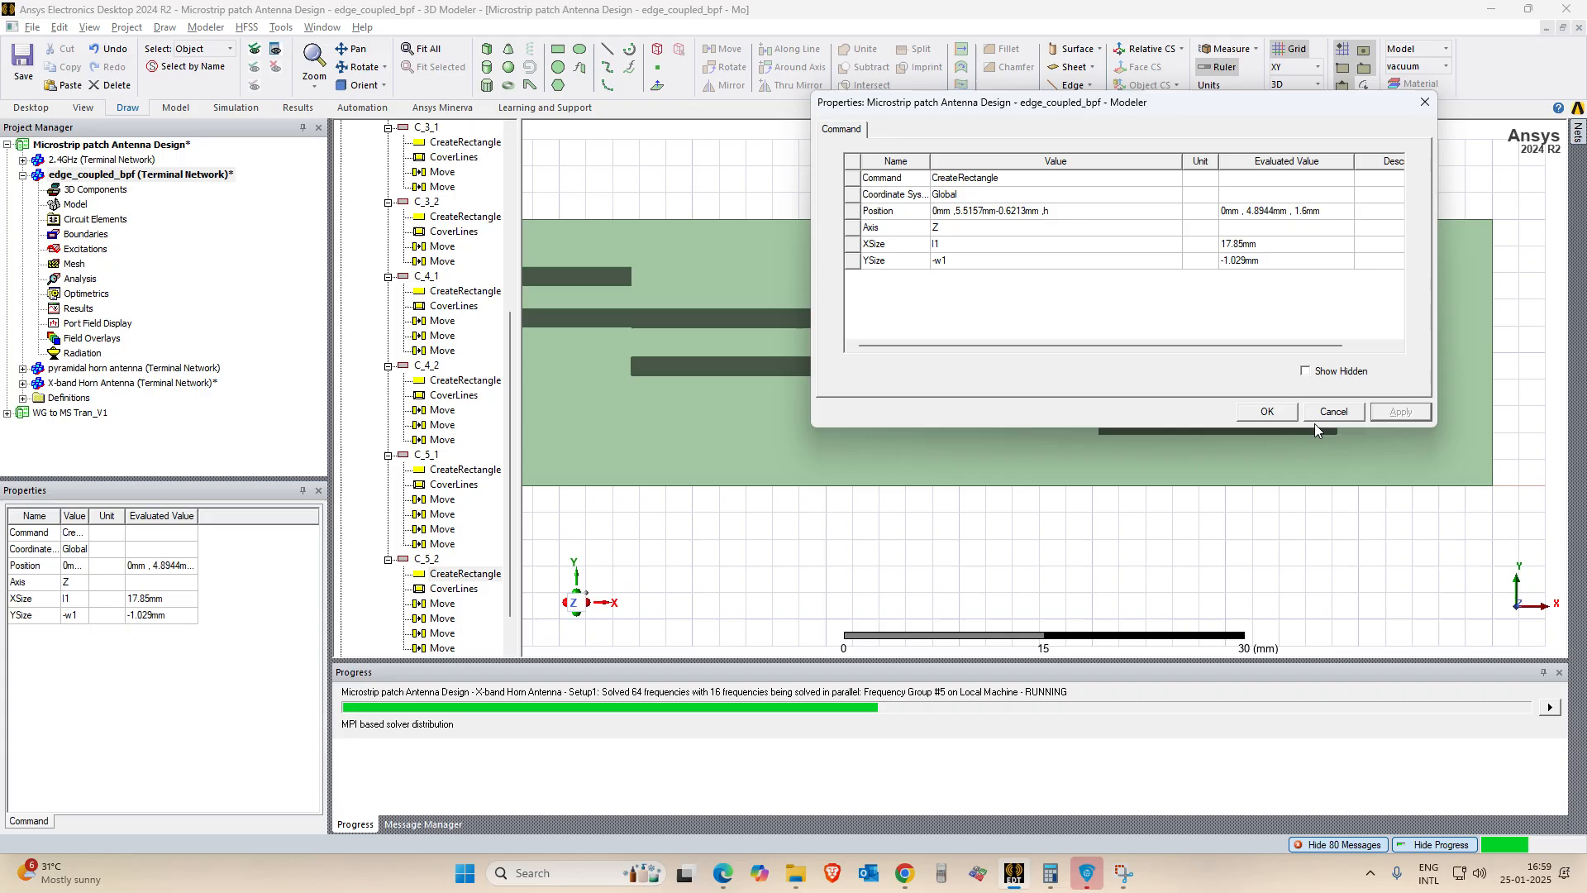
pyautogui.click(1267, 414)
# Measure the gap between C_5_1 and C_5_2 at their right ends.
pyautogui.click(1192, 424)
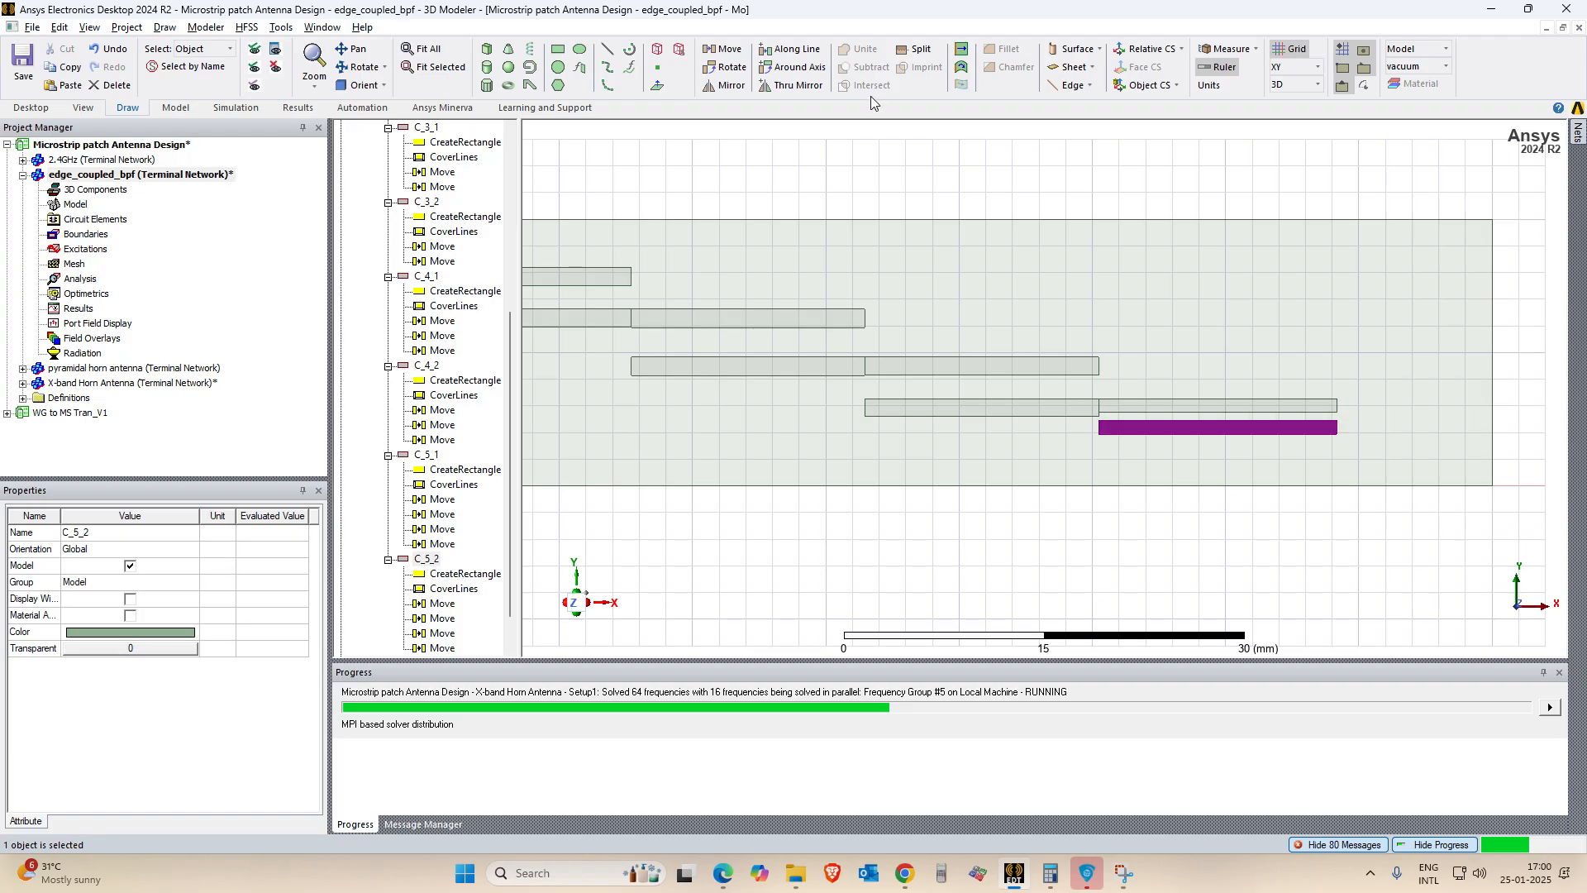
pyautogui.click(608, 50)
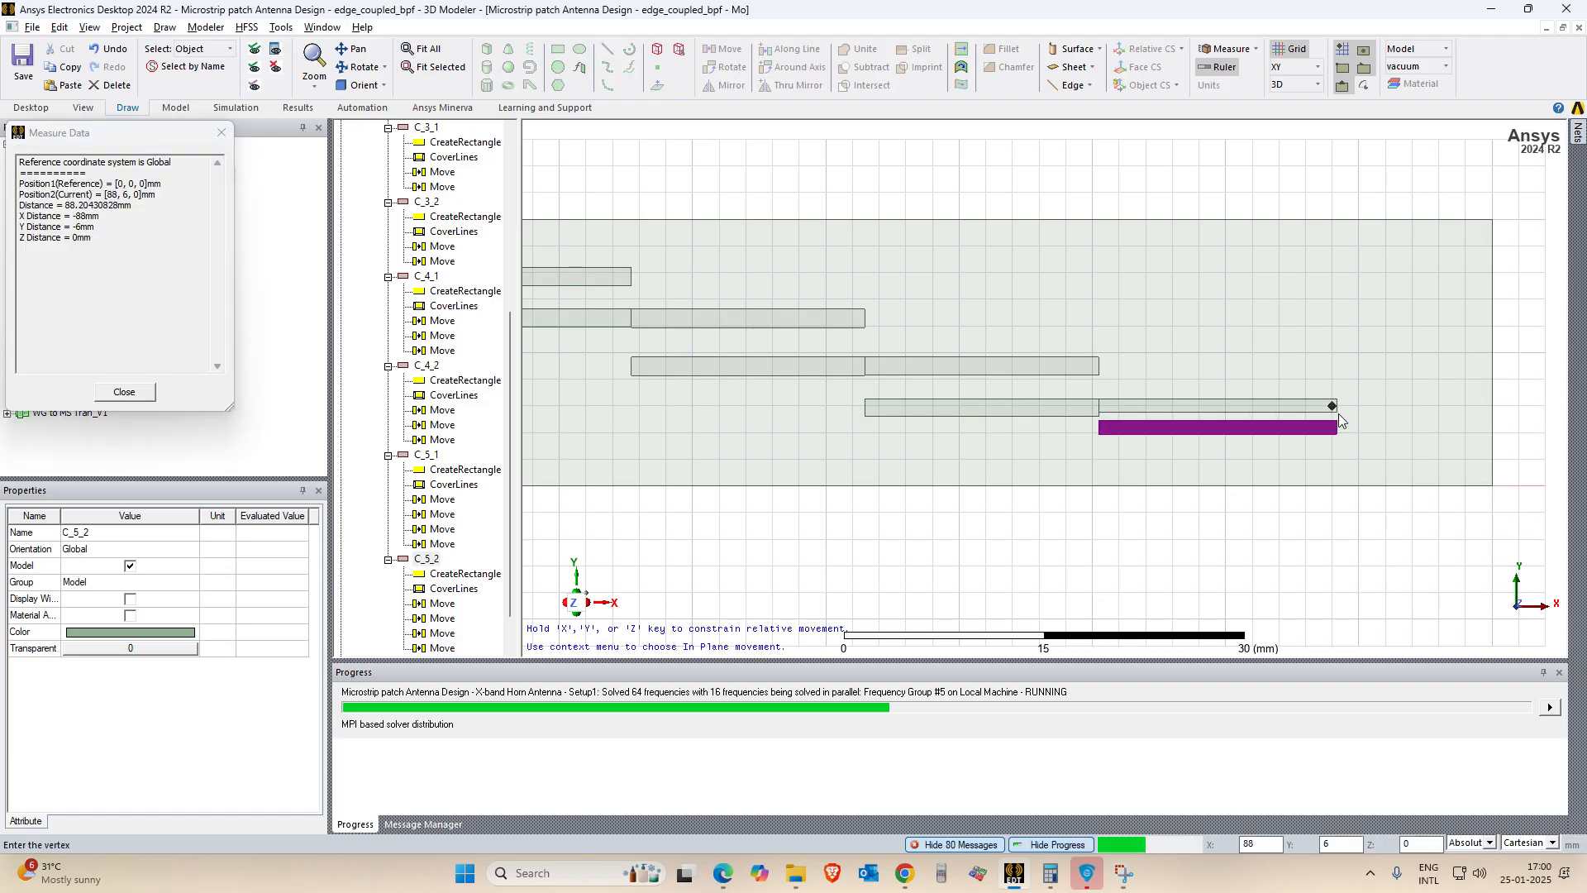
pyautogui.click(1338, 413)
pyautogui.scroll(5, 1333, 422)
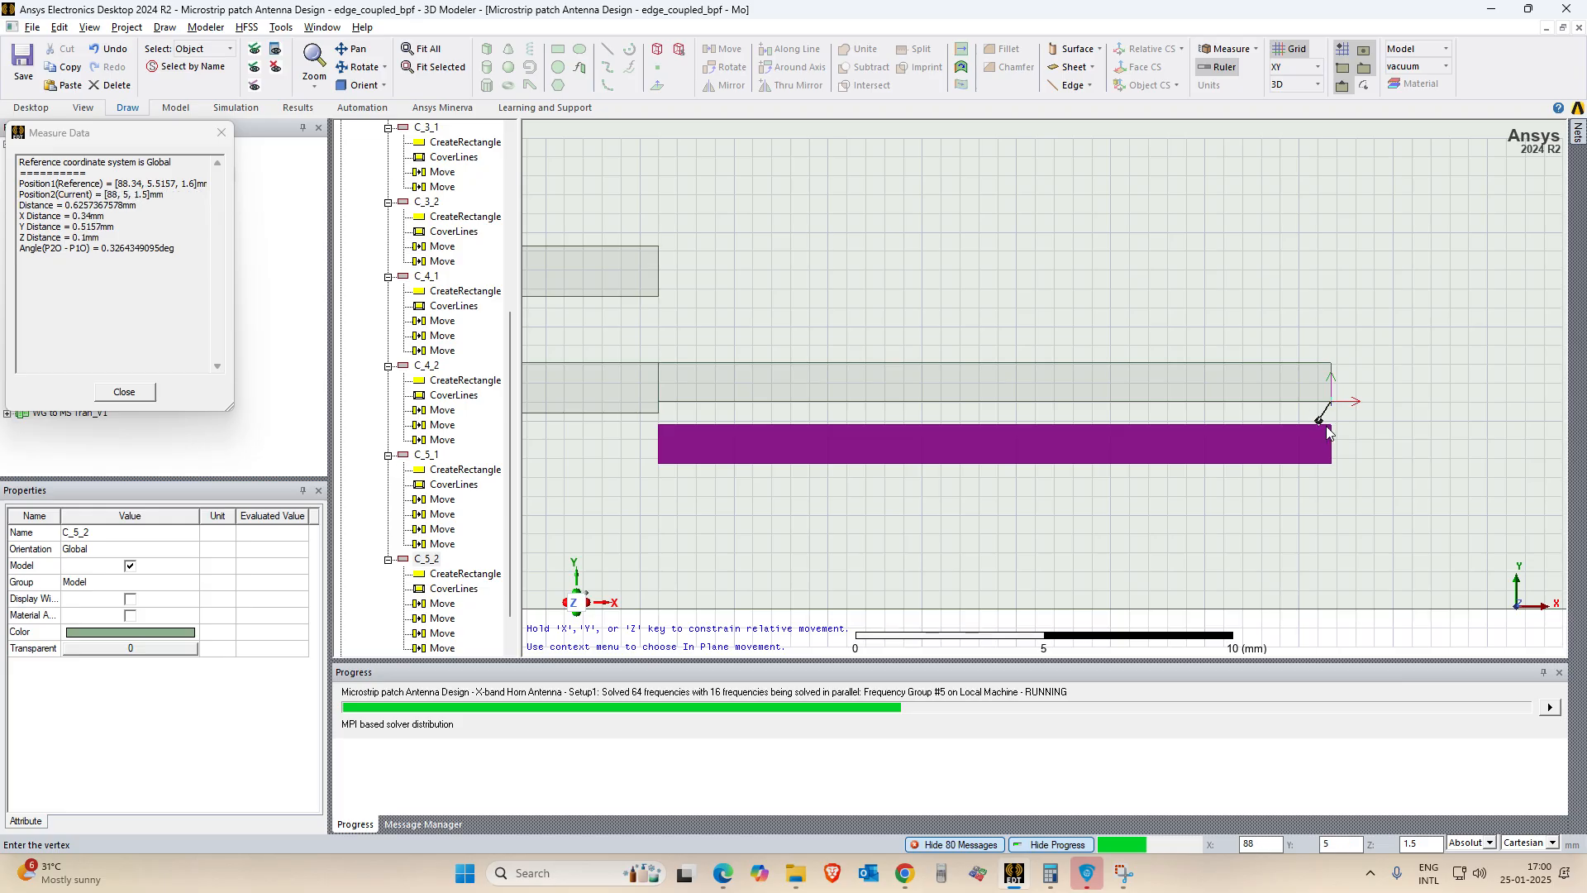
pyautogui.scroll(4, 1333, 430)
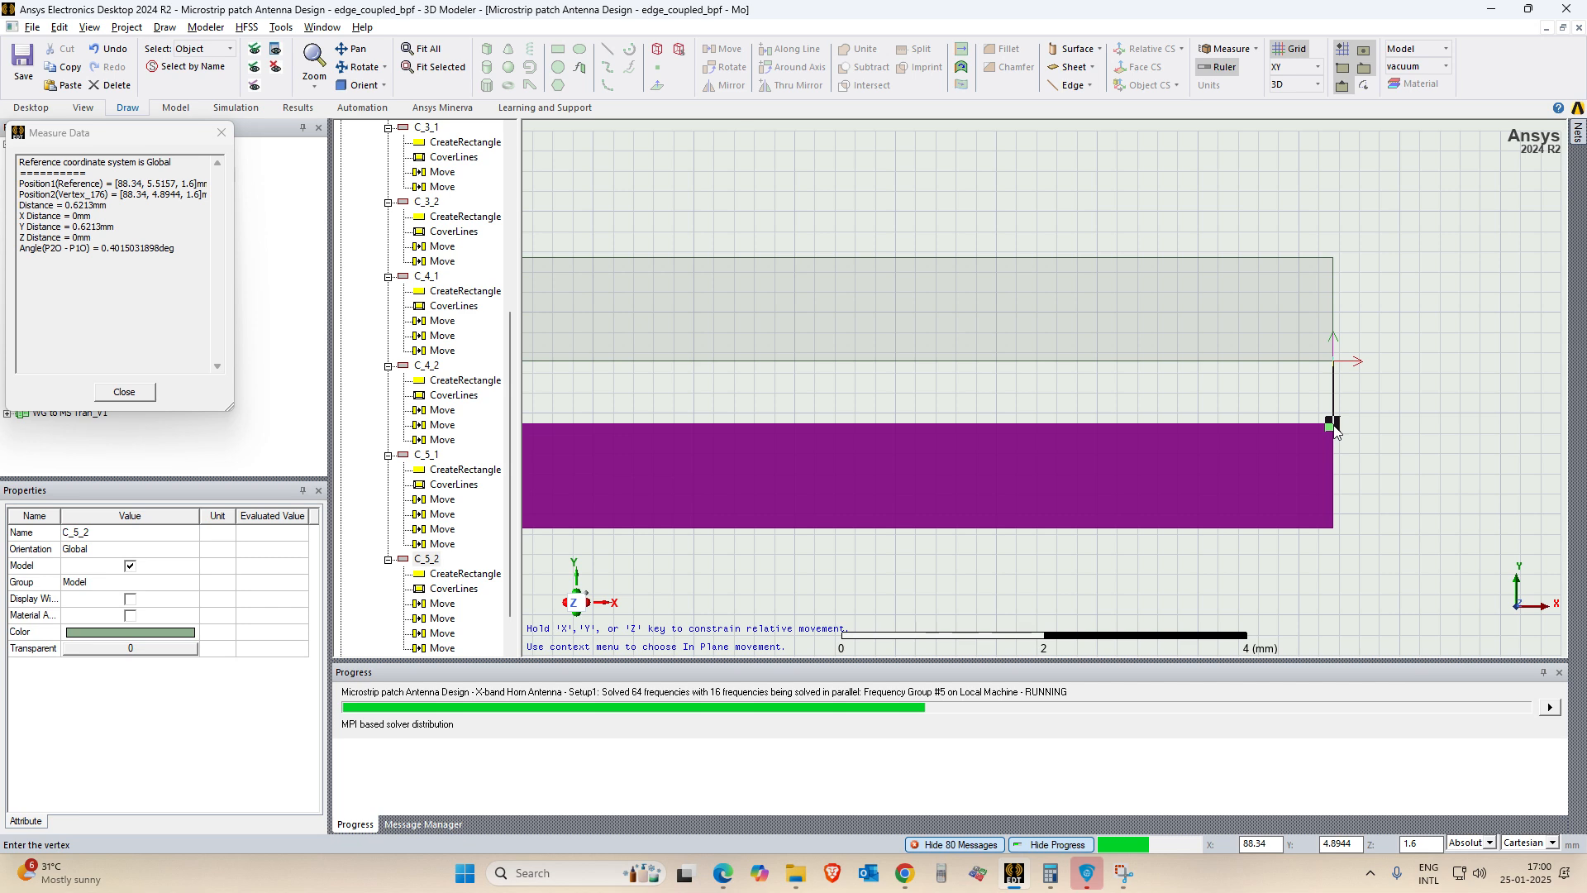
pyautogui.press('Escape')
pyautogui.scroll(-3, 1294, 414)
pyautogui.hotkey('ctrl', 'd')
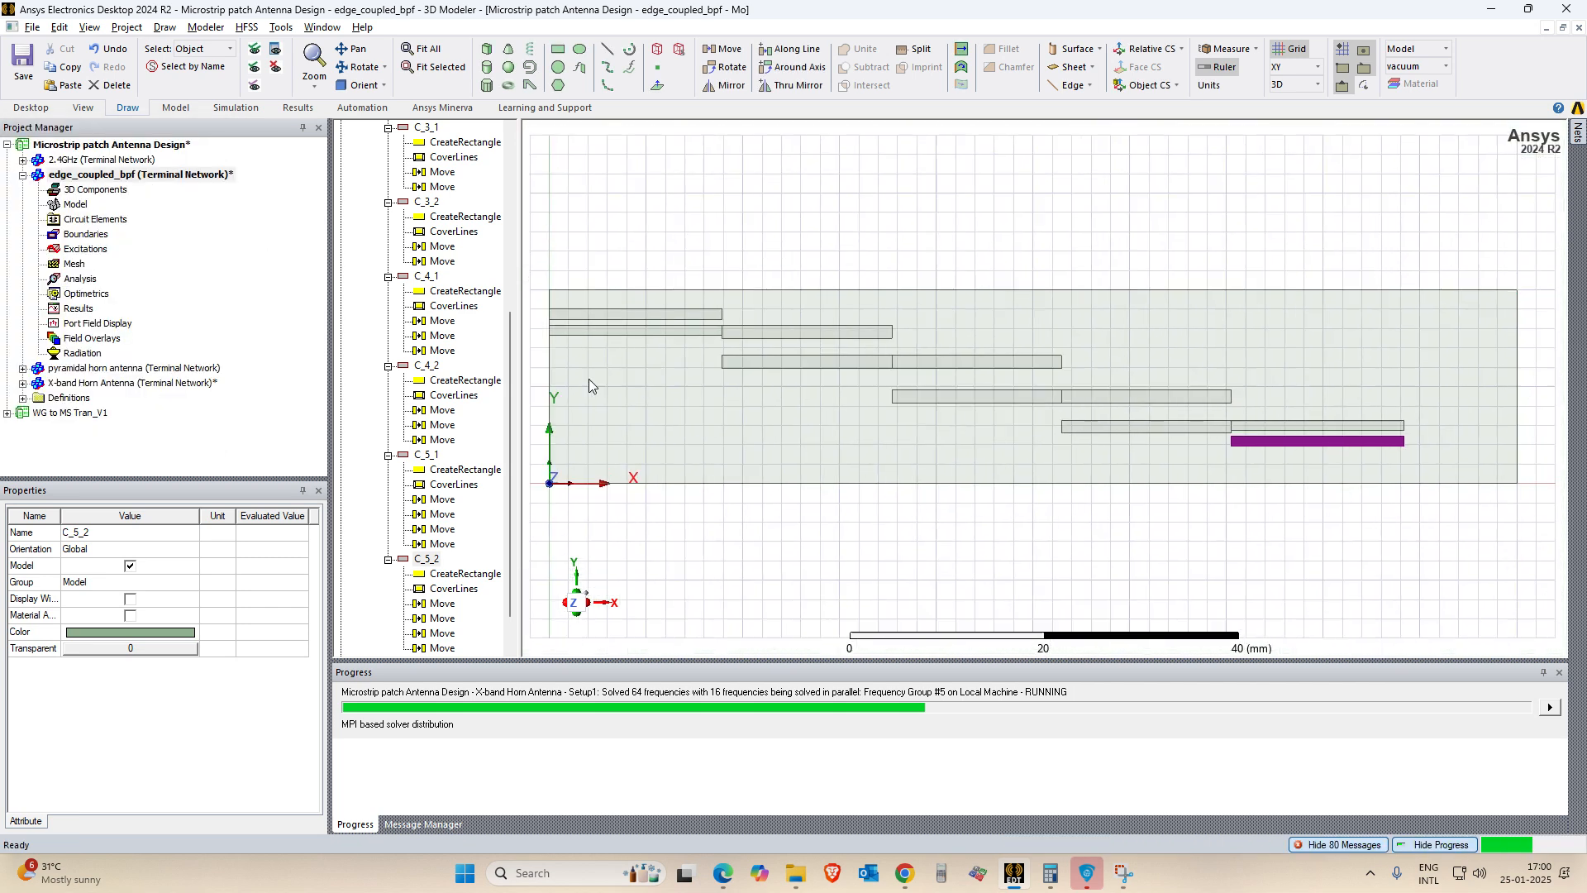
pyautogui.click(935, 524)
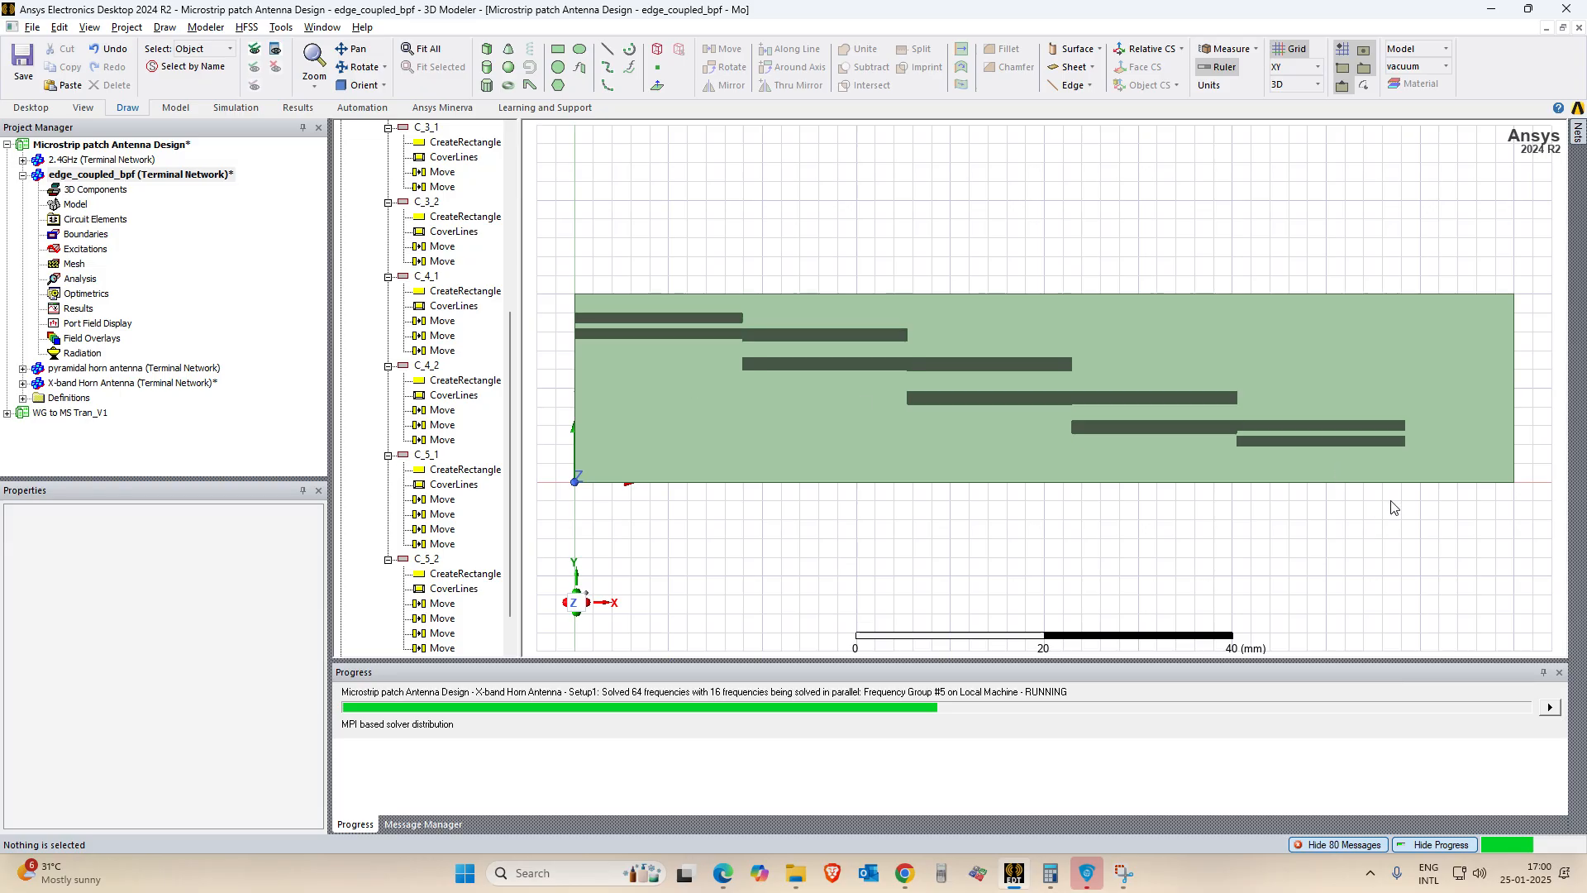
# Check the X coordinate of C_5_2's right end and set the substrate length variable l to 88.34 mm.
pyautogui.click(608, 49)
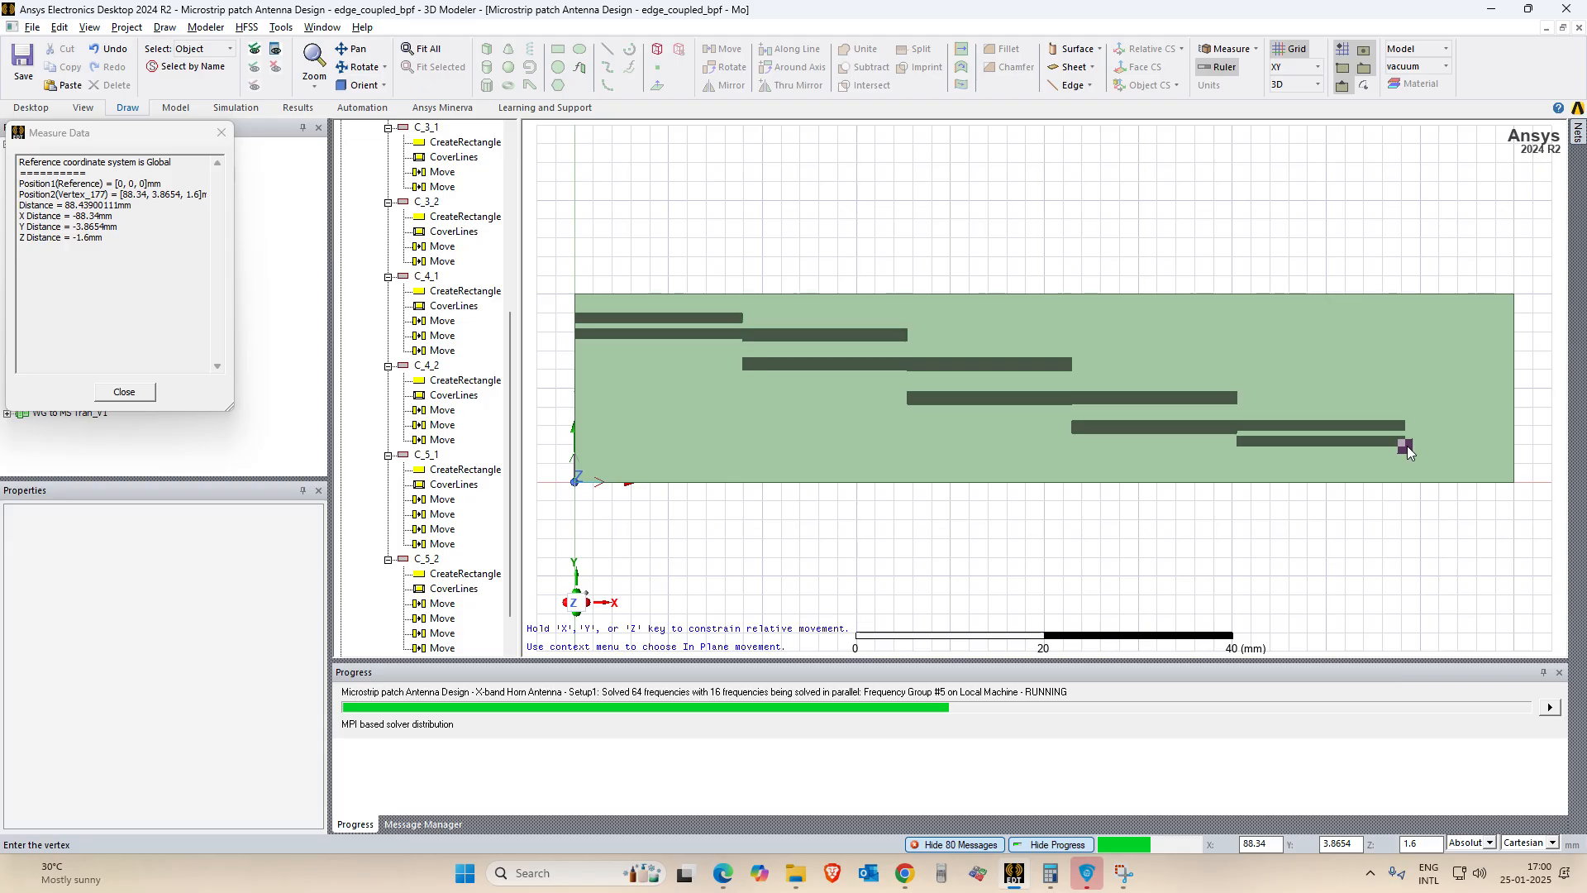
pyautogui.press('Escape')
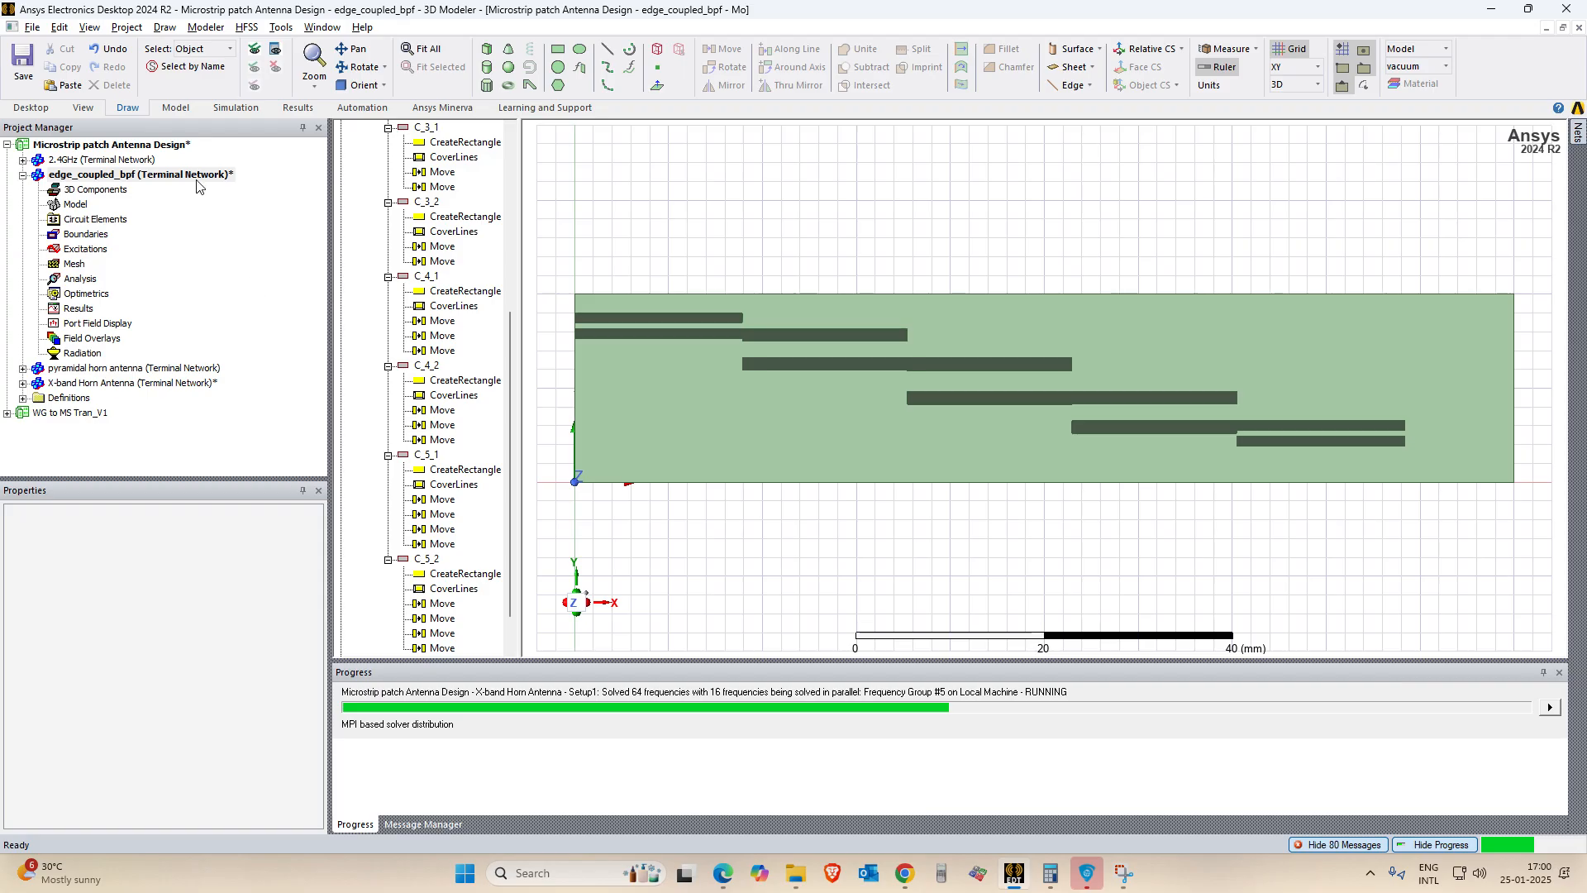
pyautogui.click(198, 180)
pyautogui.click(92, 534)
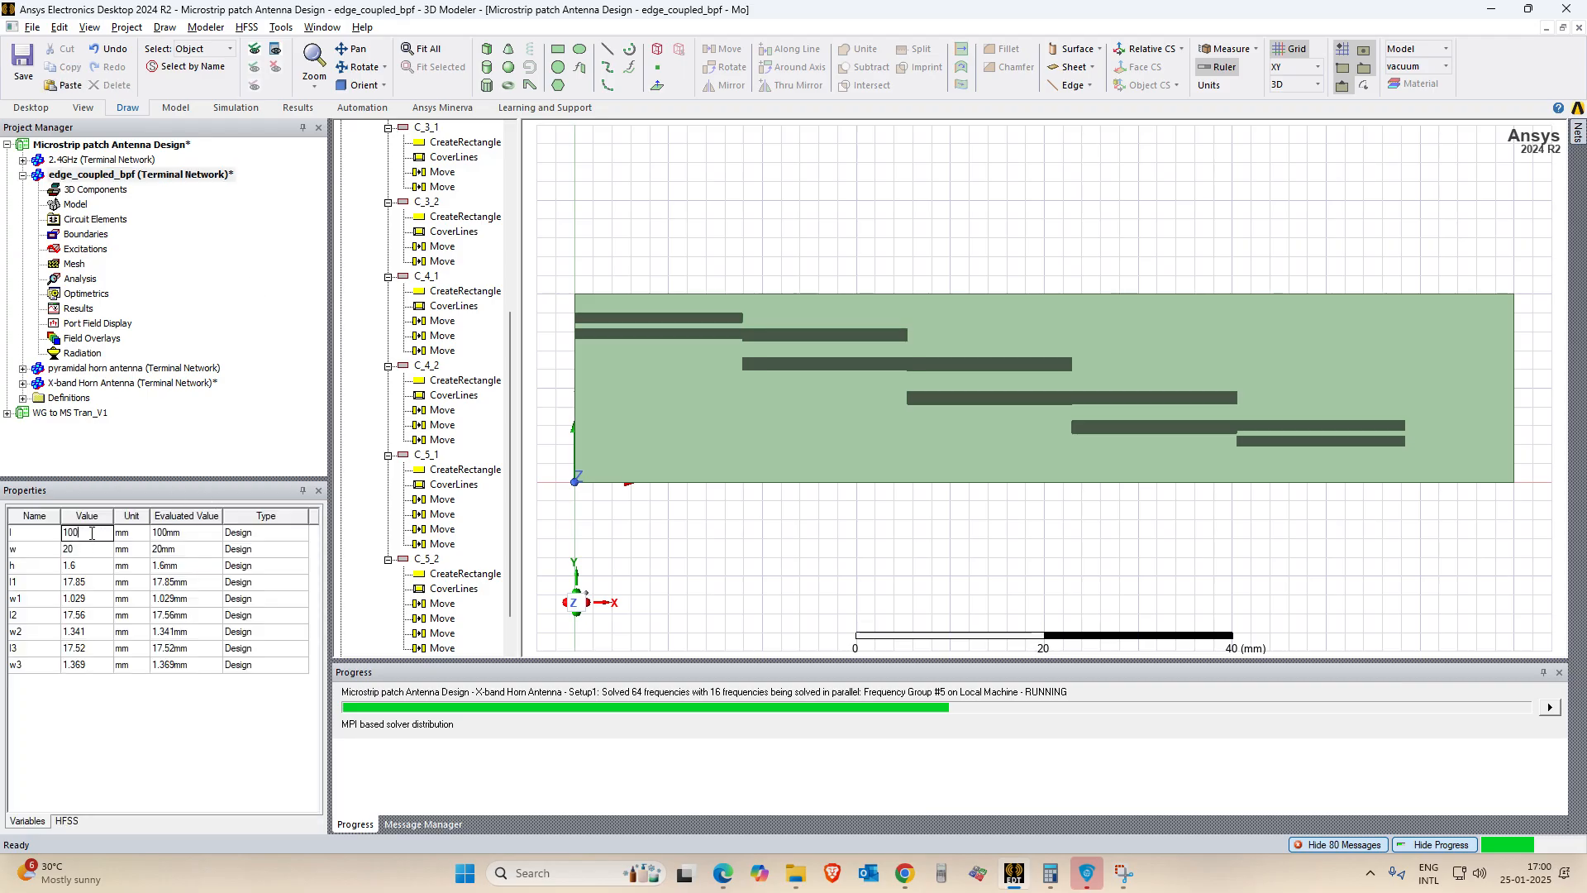
pyautogui.write('88.34')
pyautogui.press('Return')
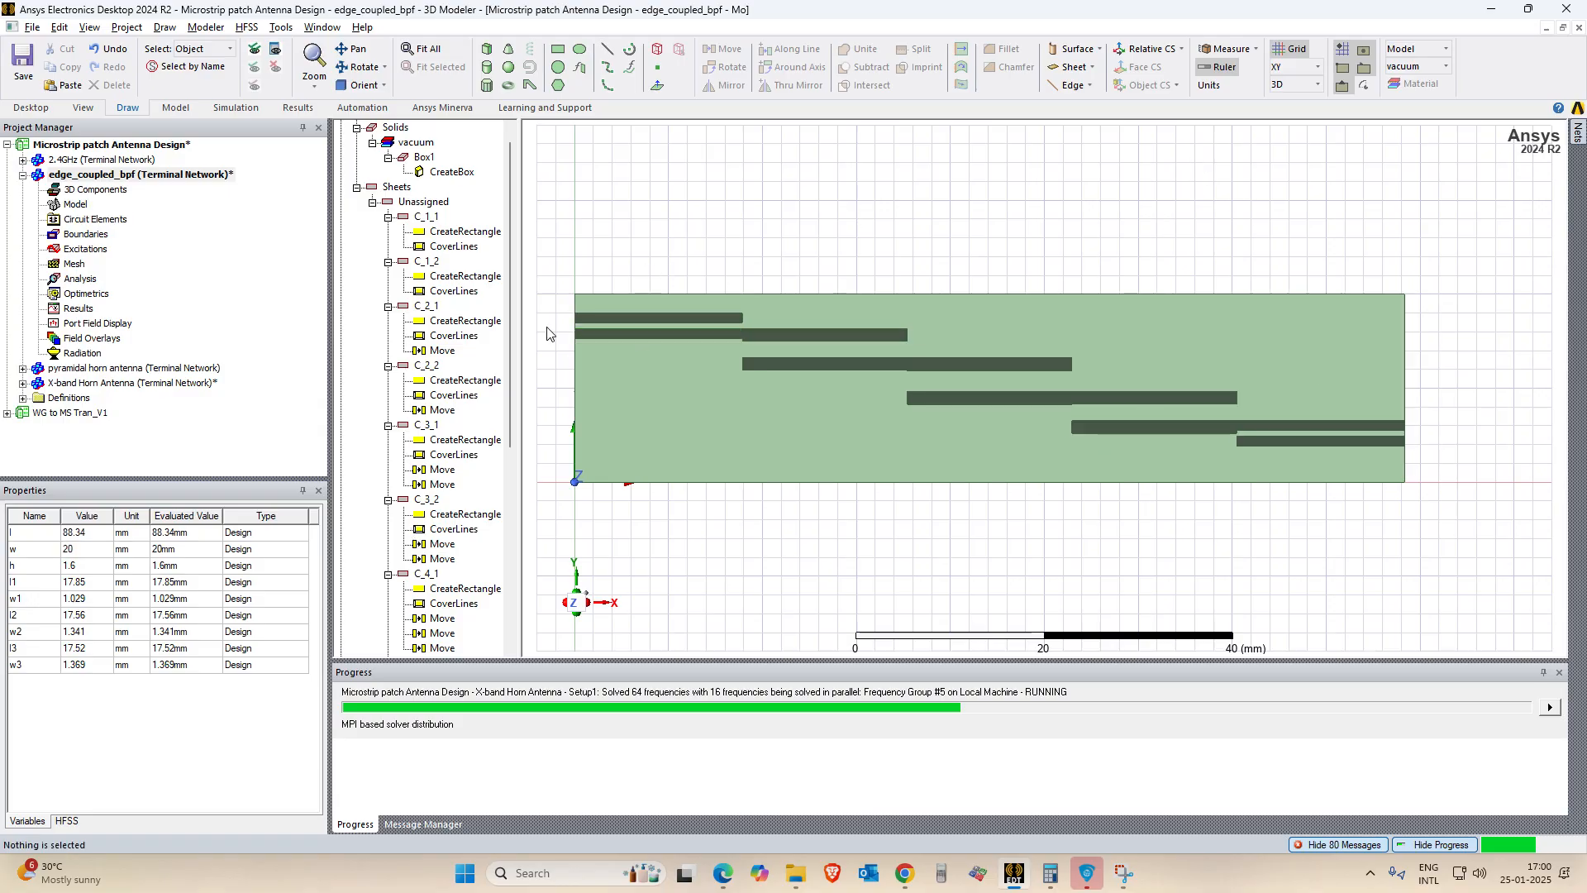
# Measure the margins from the substrate's upper left corner to C_1_1 and from its lower right corner to C_5_2.
pyautogui.hotkey('ctrl', 'm')
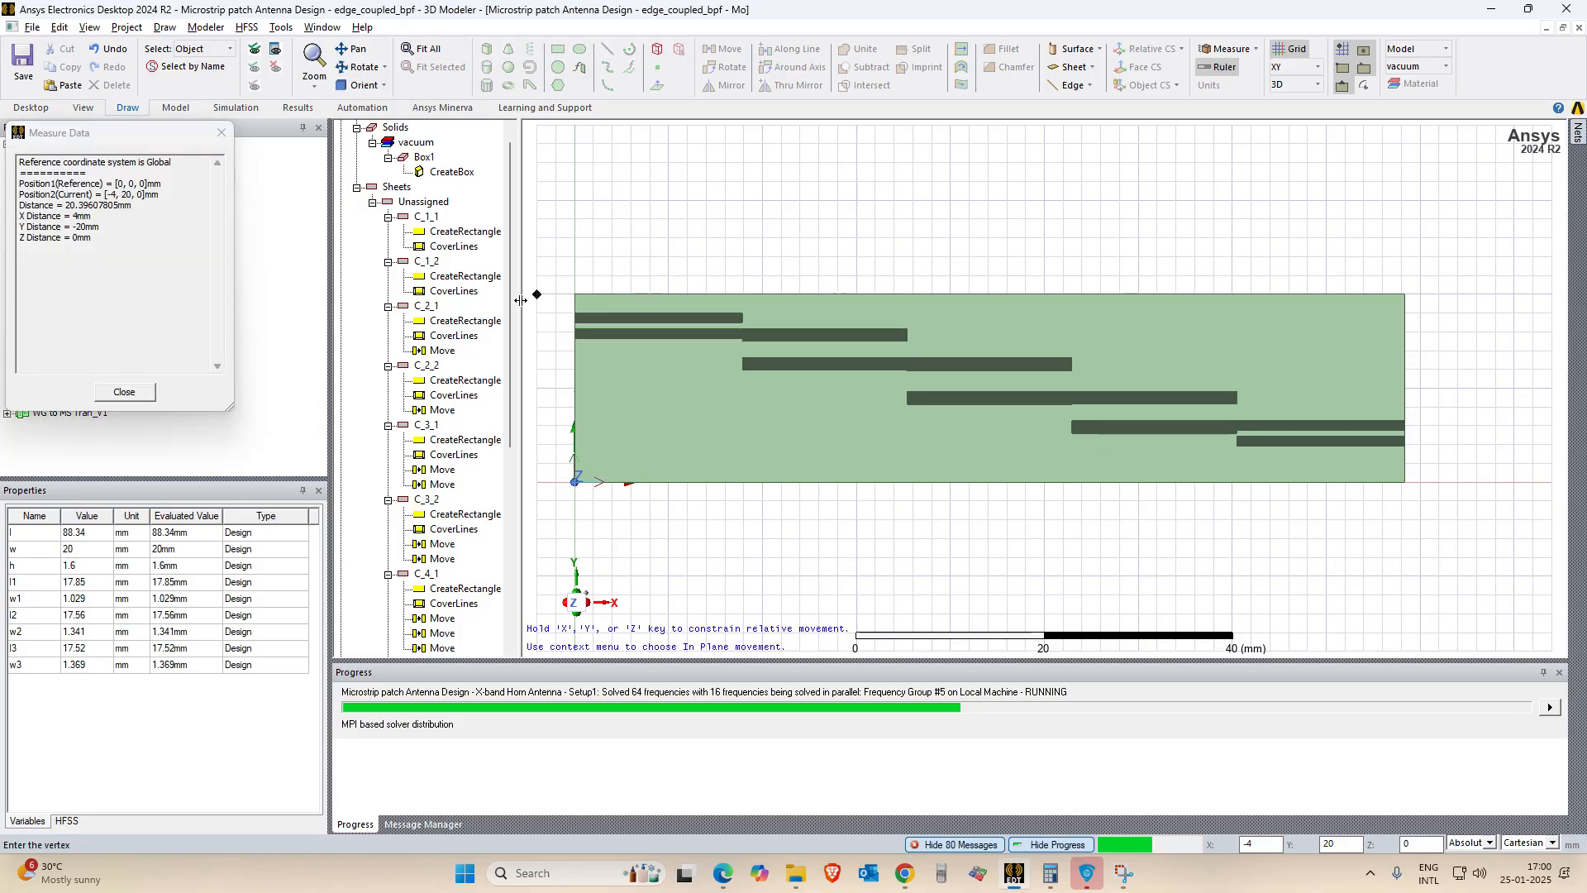
pyautogui.click(576, 297)
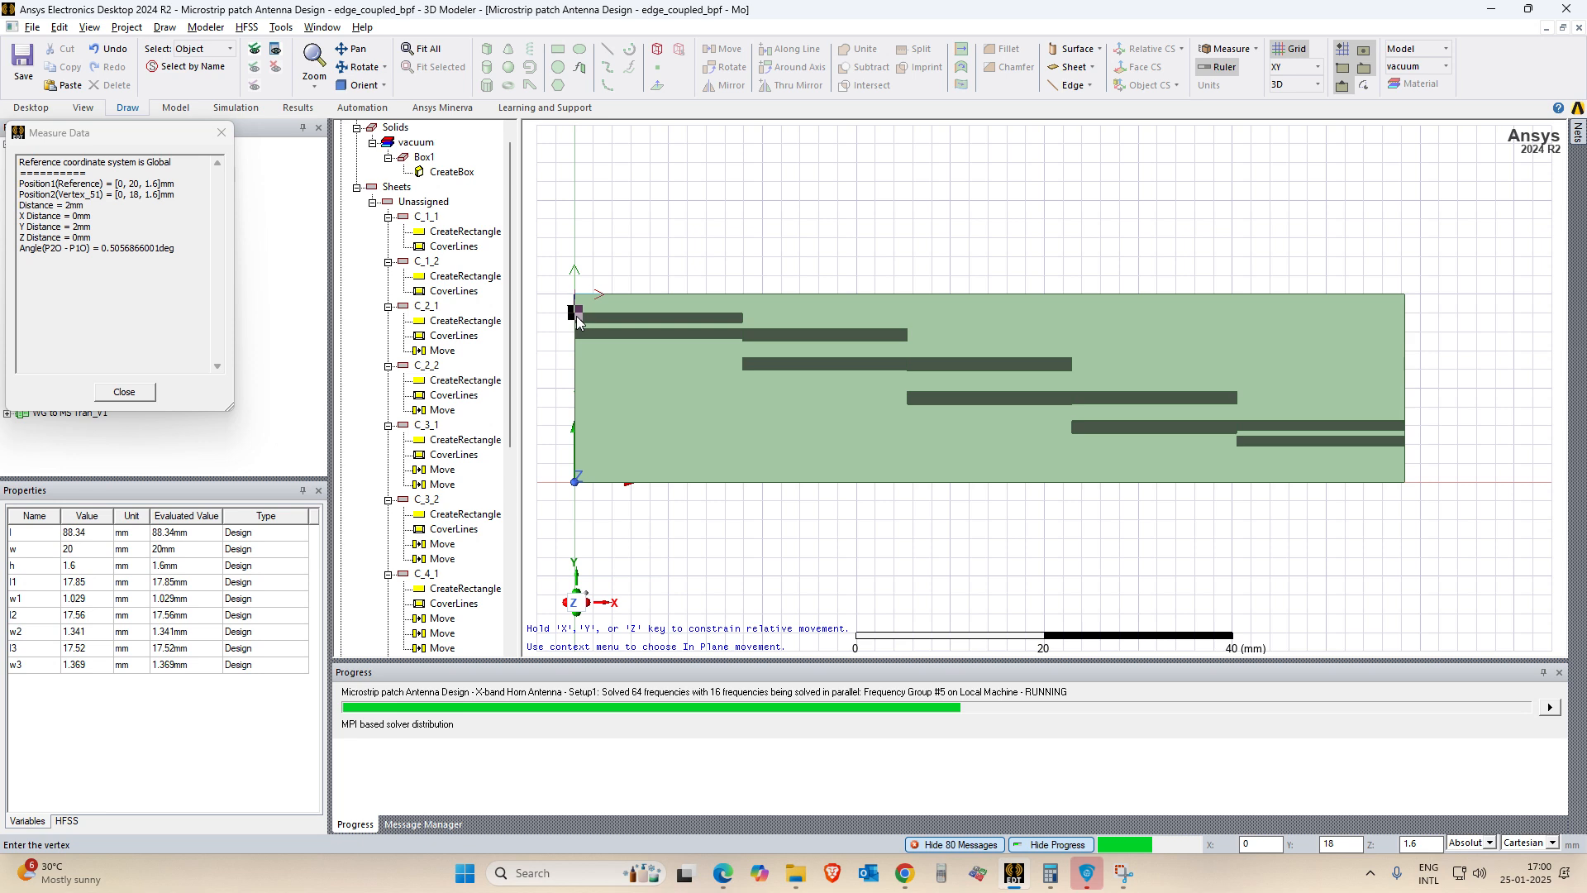
pyautogui.press('Escape')
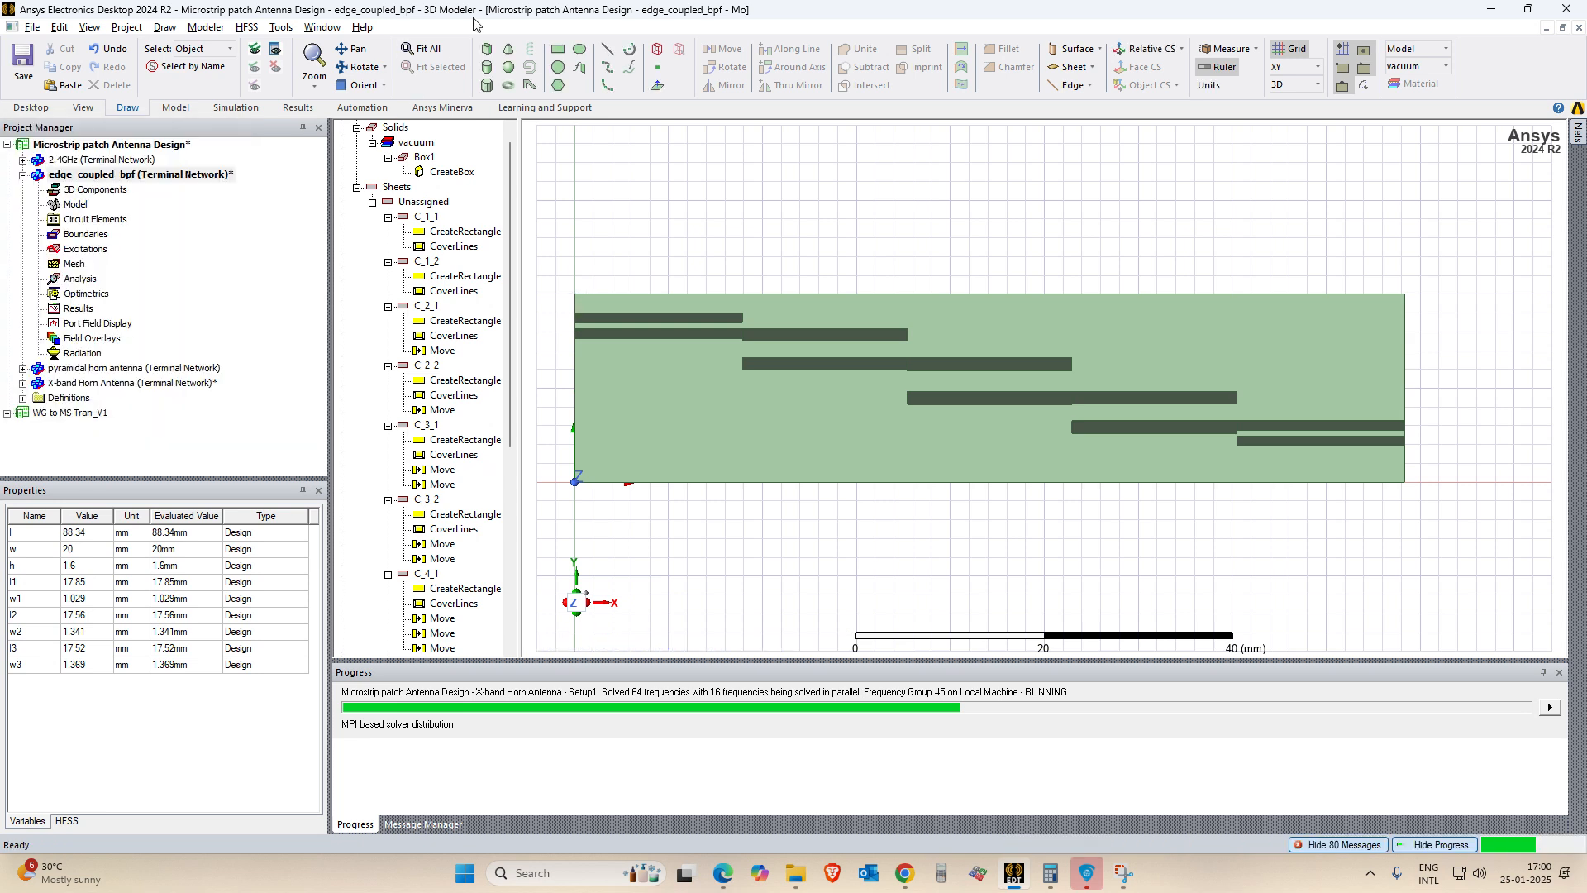
pyautogui.hotkey('ctrl', 'm')
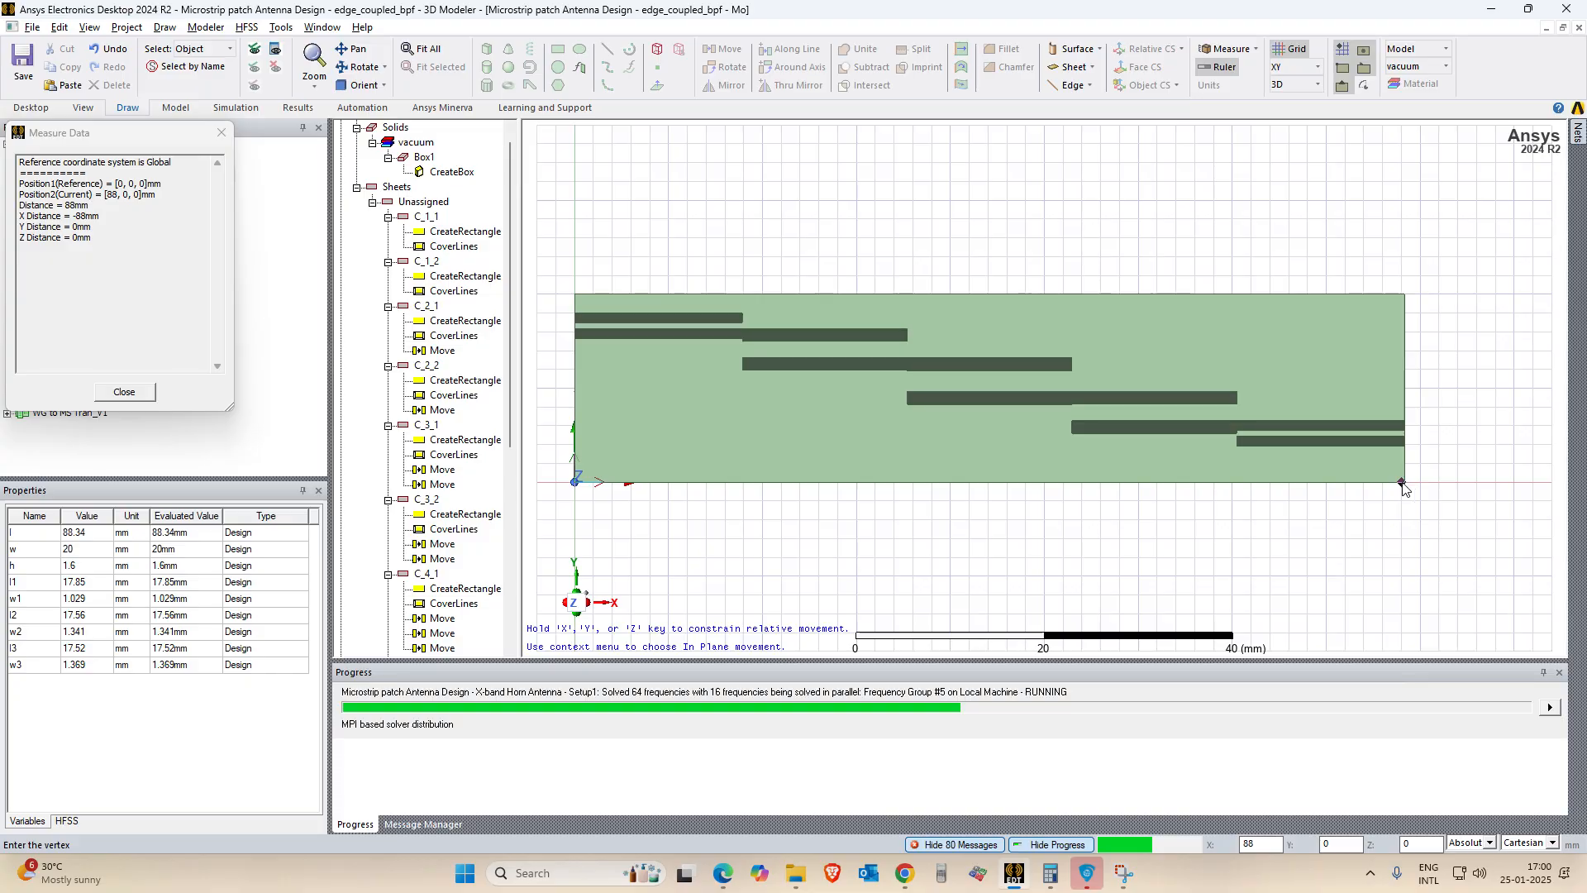
pyautogui.click(1402, 483)
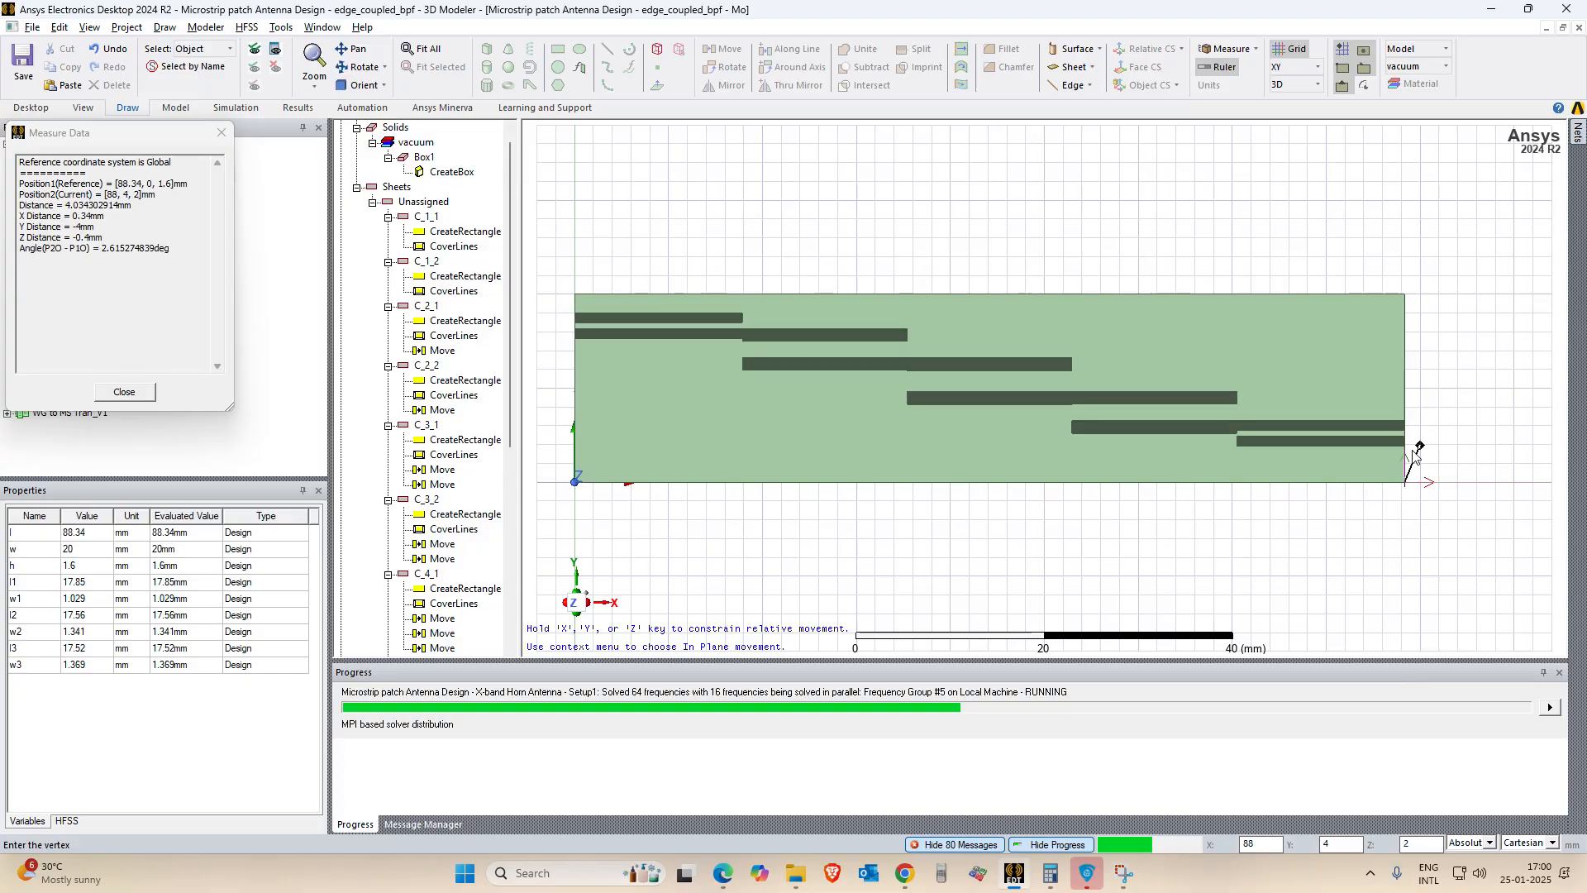
pyautogui.scroll(5, 1411, 452)
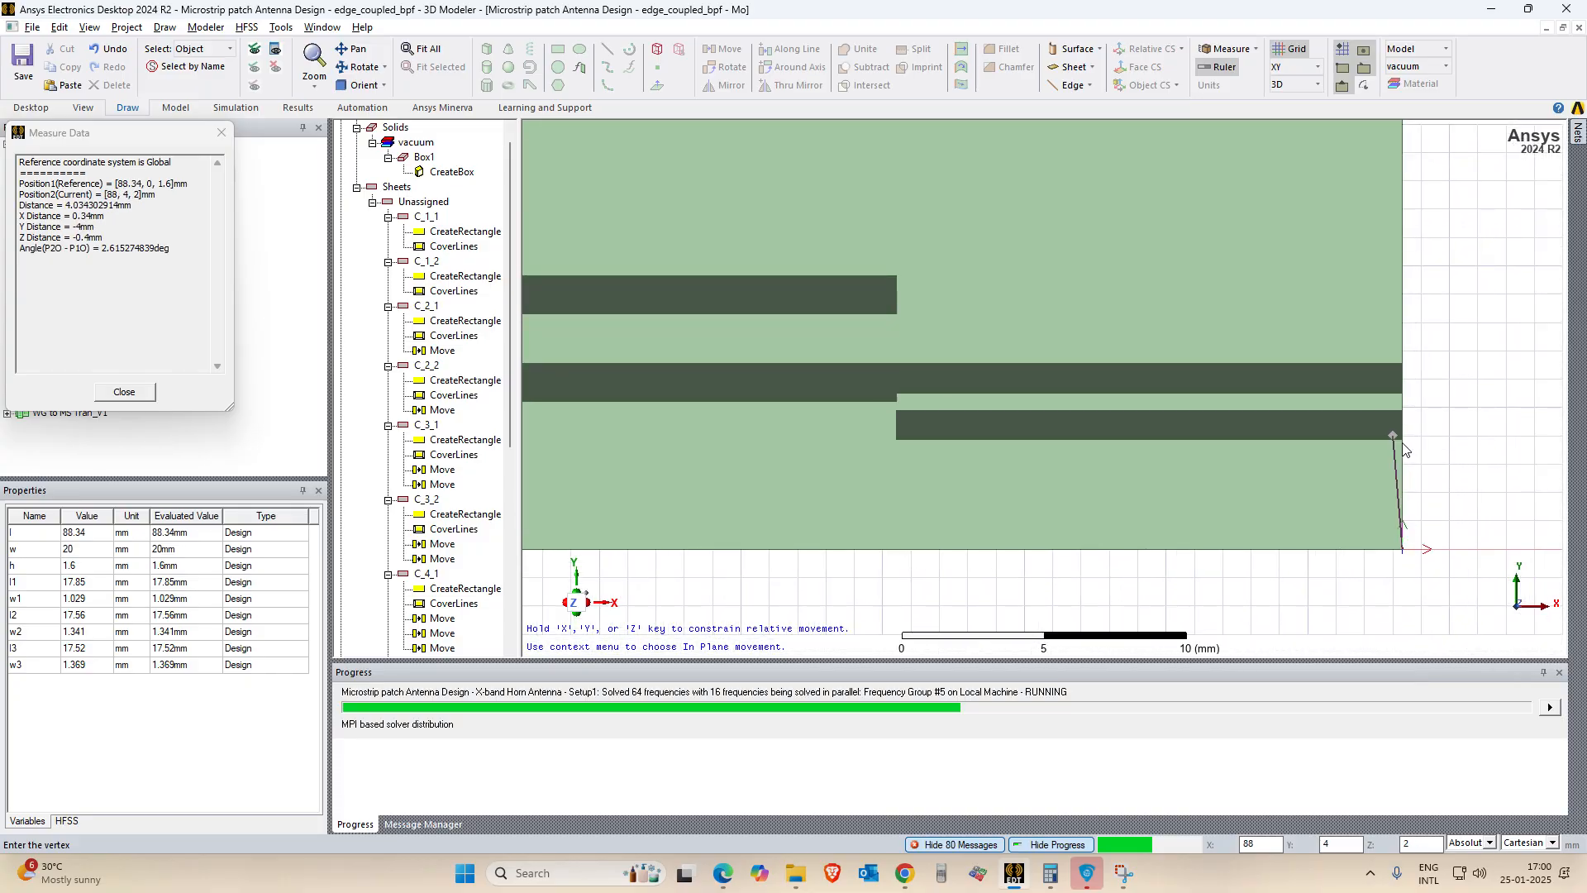
pyautogui.scroll(2, 1403, 445)
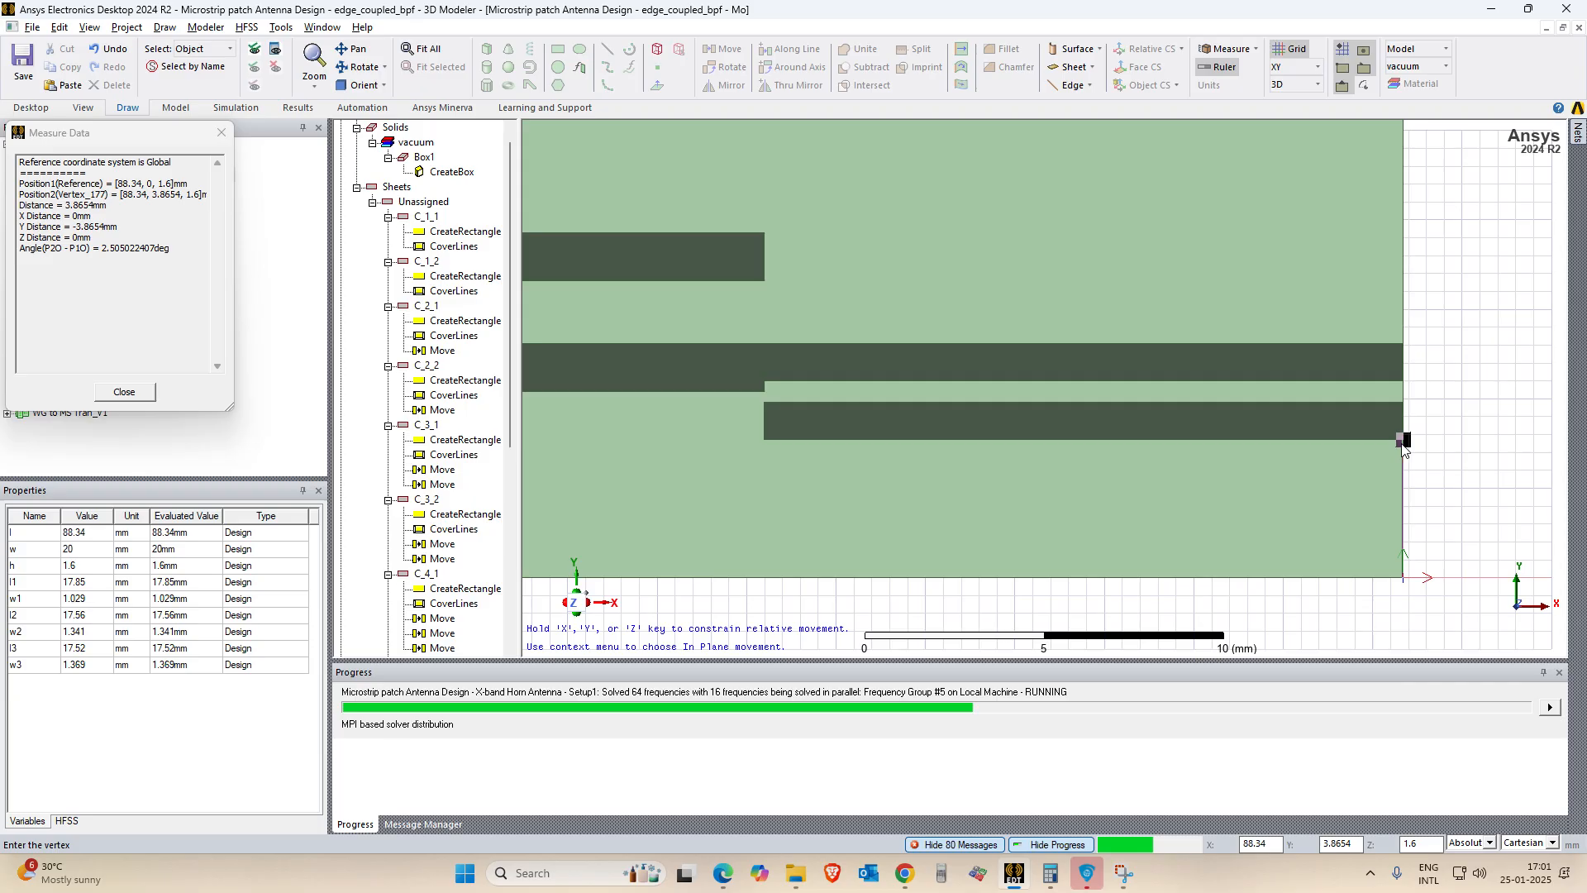
# Switch to Calculator, subtract 2 from 3.8654 to get the substrate's Y offset, and end the margin measurement.
pyautogui.press('super')
pyautogui.write('calcul')
pyautogui.press('Return')
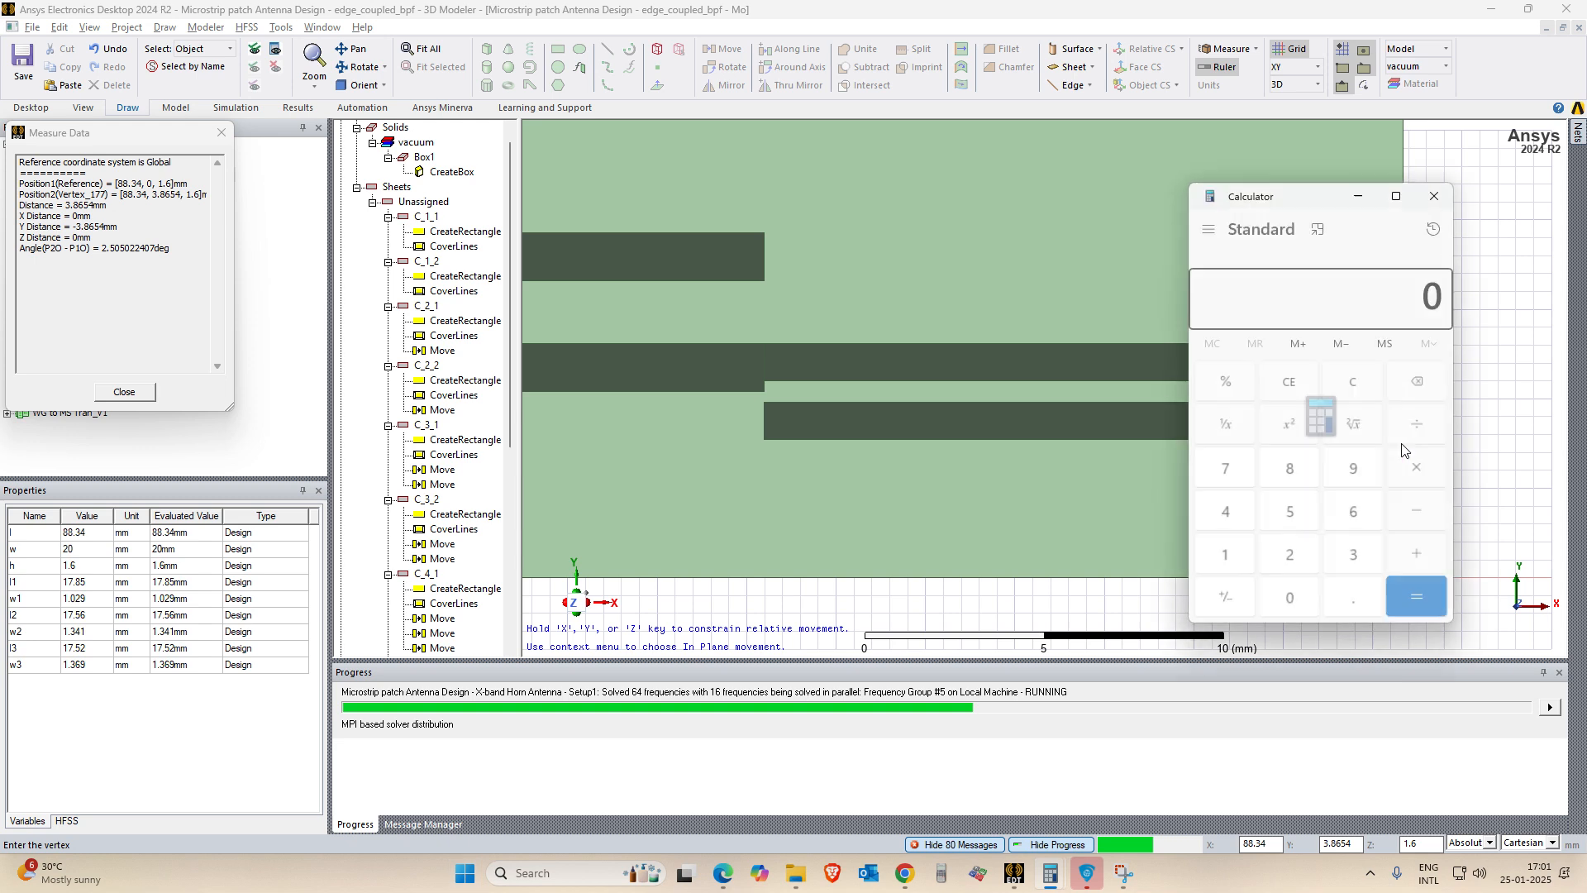
pyautogui.write('3.')
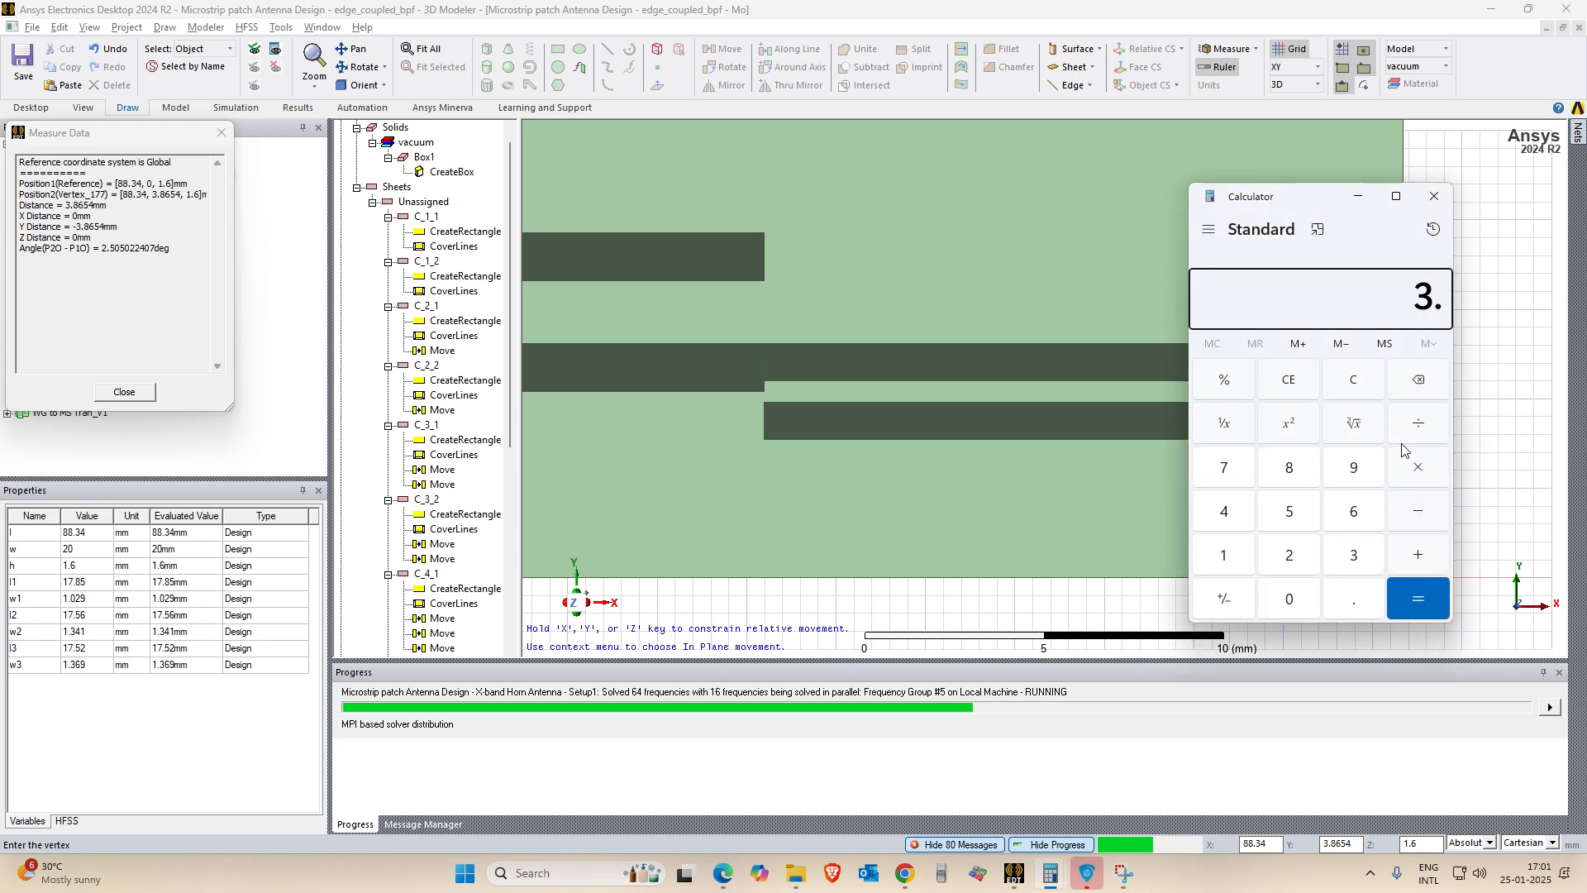
pyautogui.write('8654 - 2')
pyautogui.press('Return')
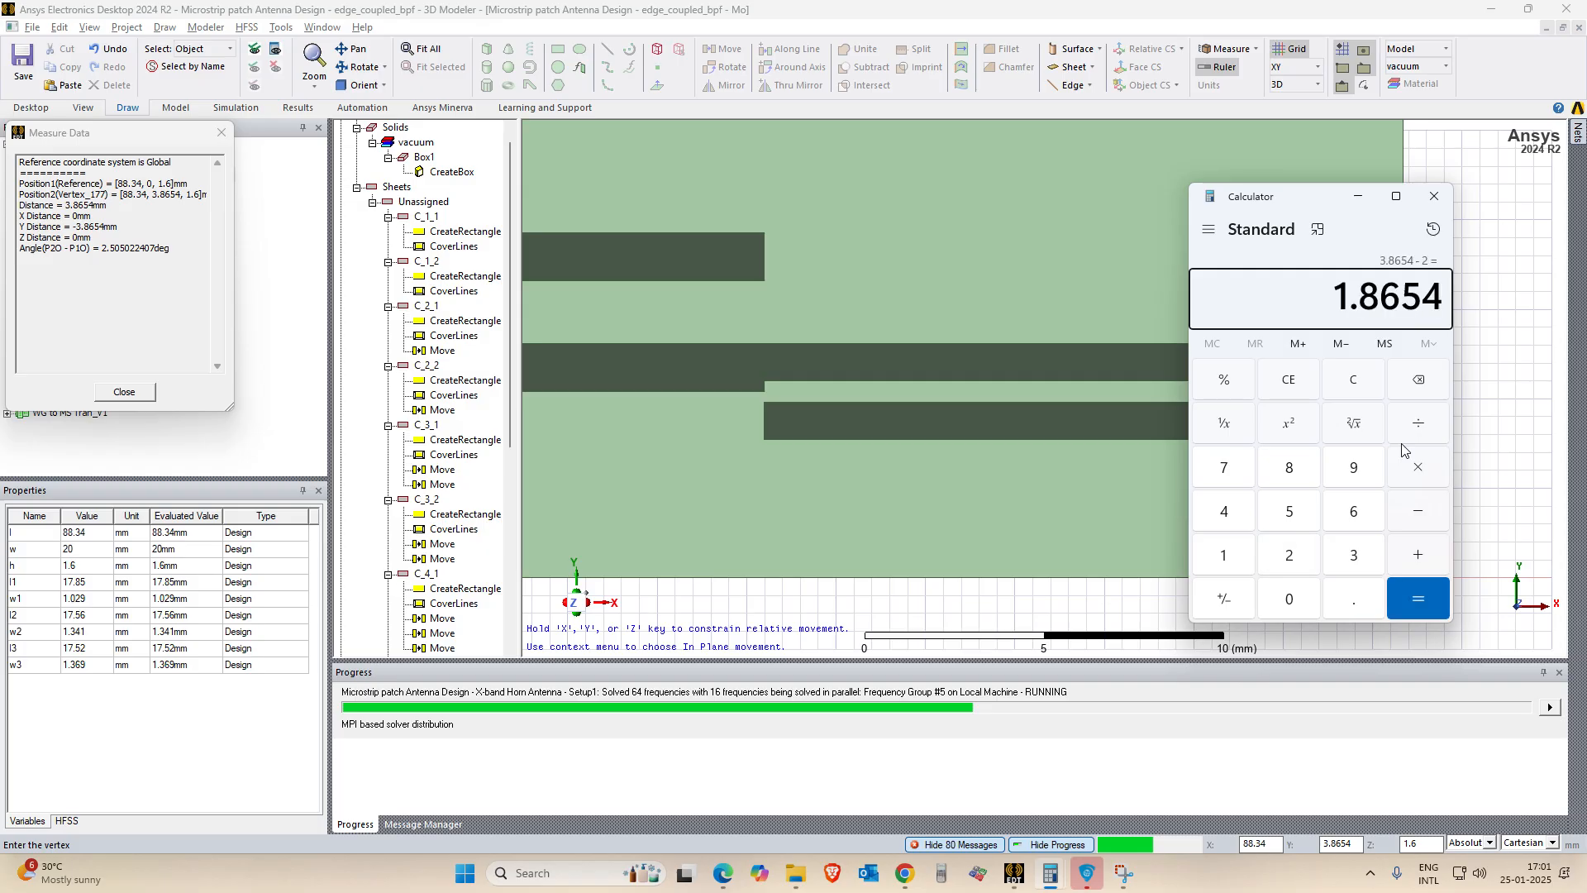
pyautogui.click(1435, 196)
pyautogui.scroll(-1, 1424, 472)
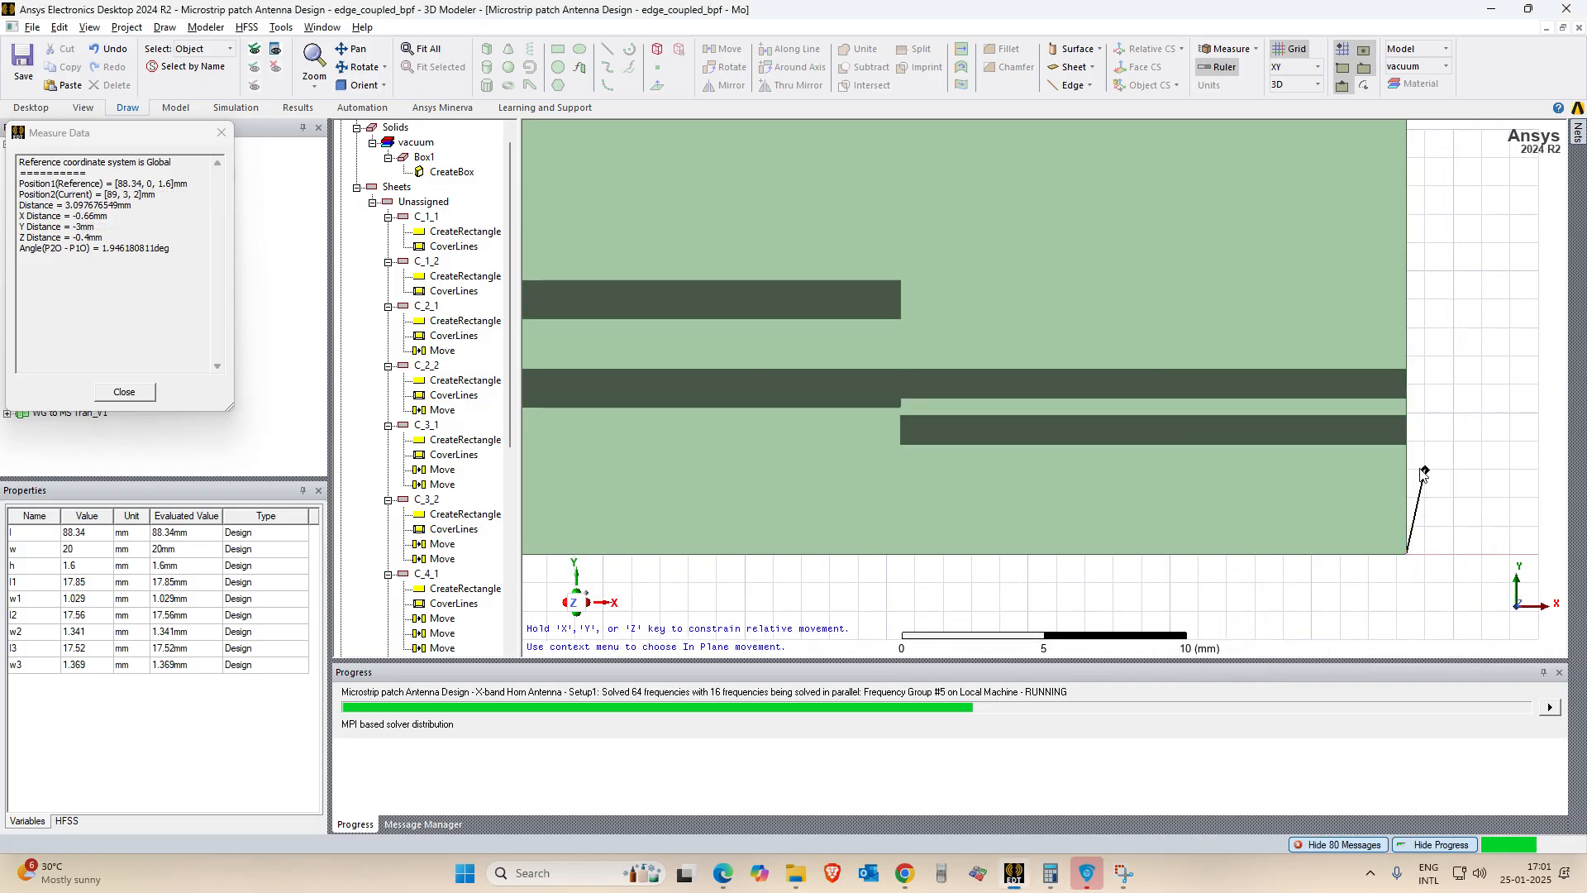
pyautogui.press('Escape')
pyautogui.scroll(-4, 1316, 539)
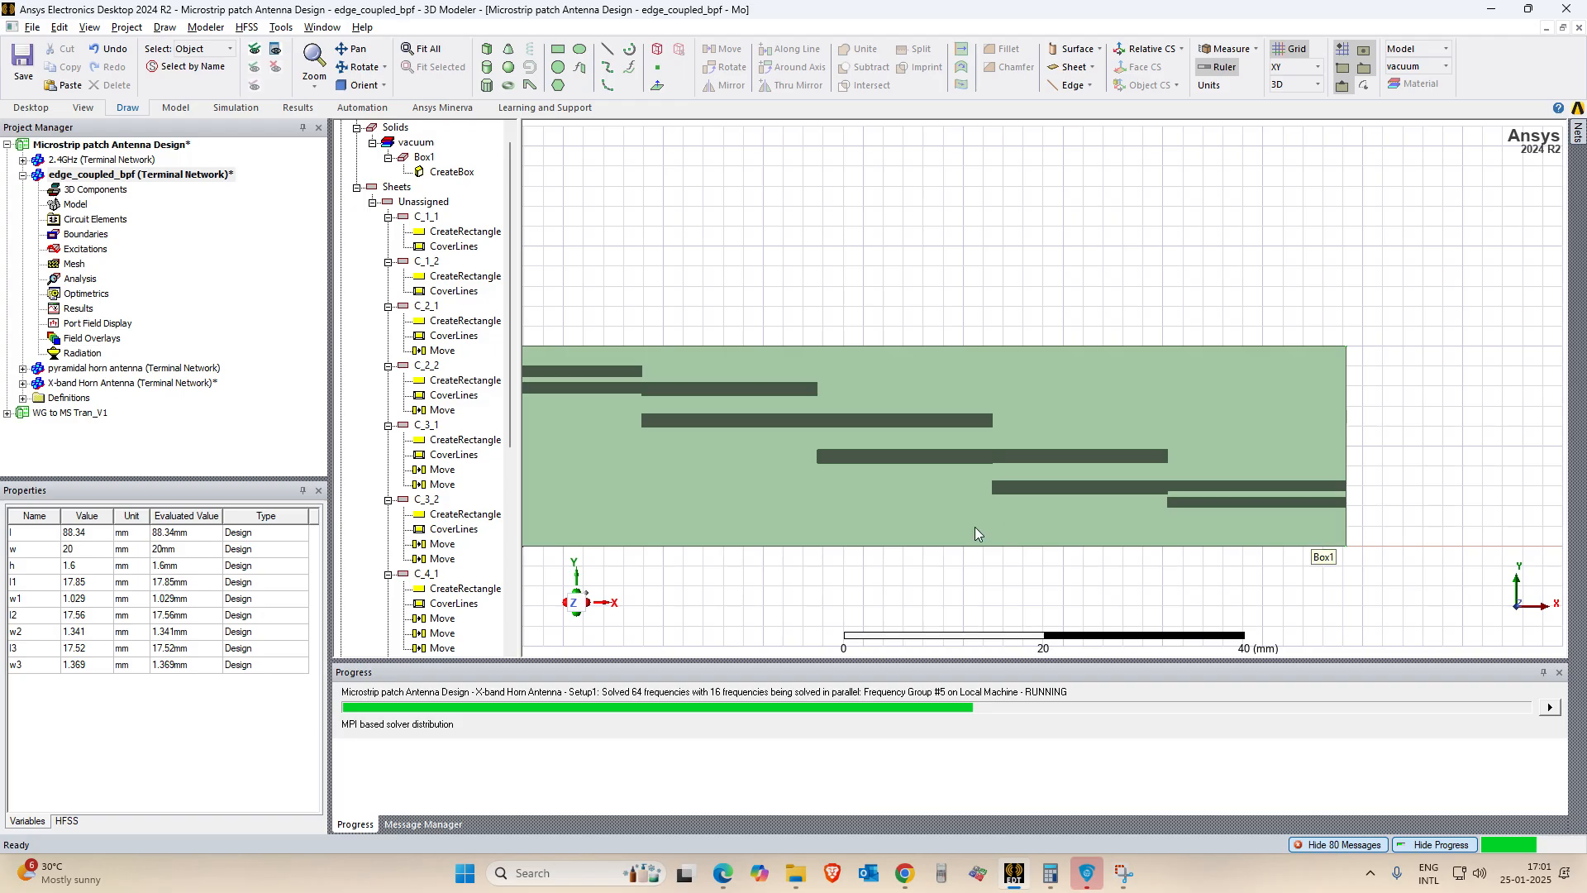
# Set the Y position of the substrate Box1 to 1.8654 mm.
pyautogui.hotkey('ctrl', 'd')
pyautogui.doubleClick(451, 172)
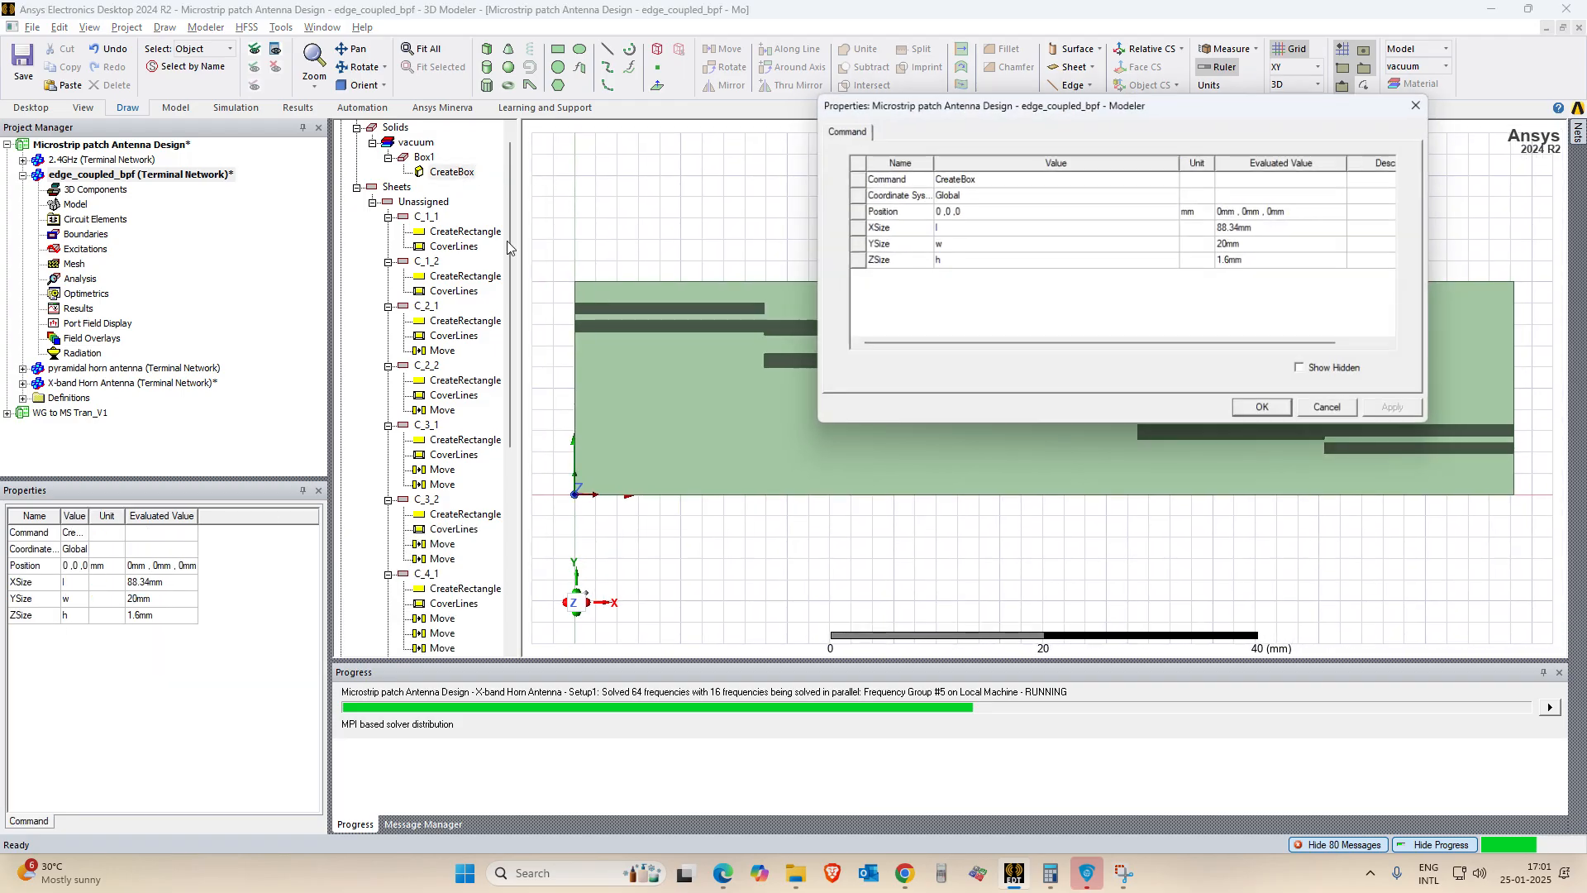
pyautogui.click(945, 212)
pyautogui.click(947, 213)
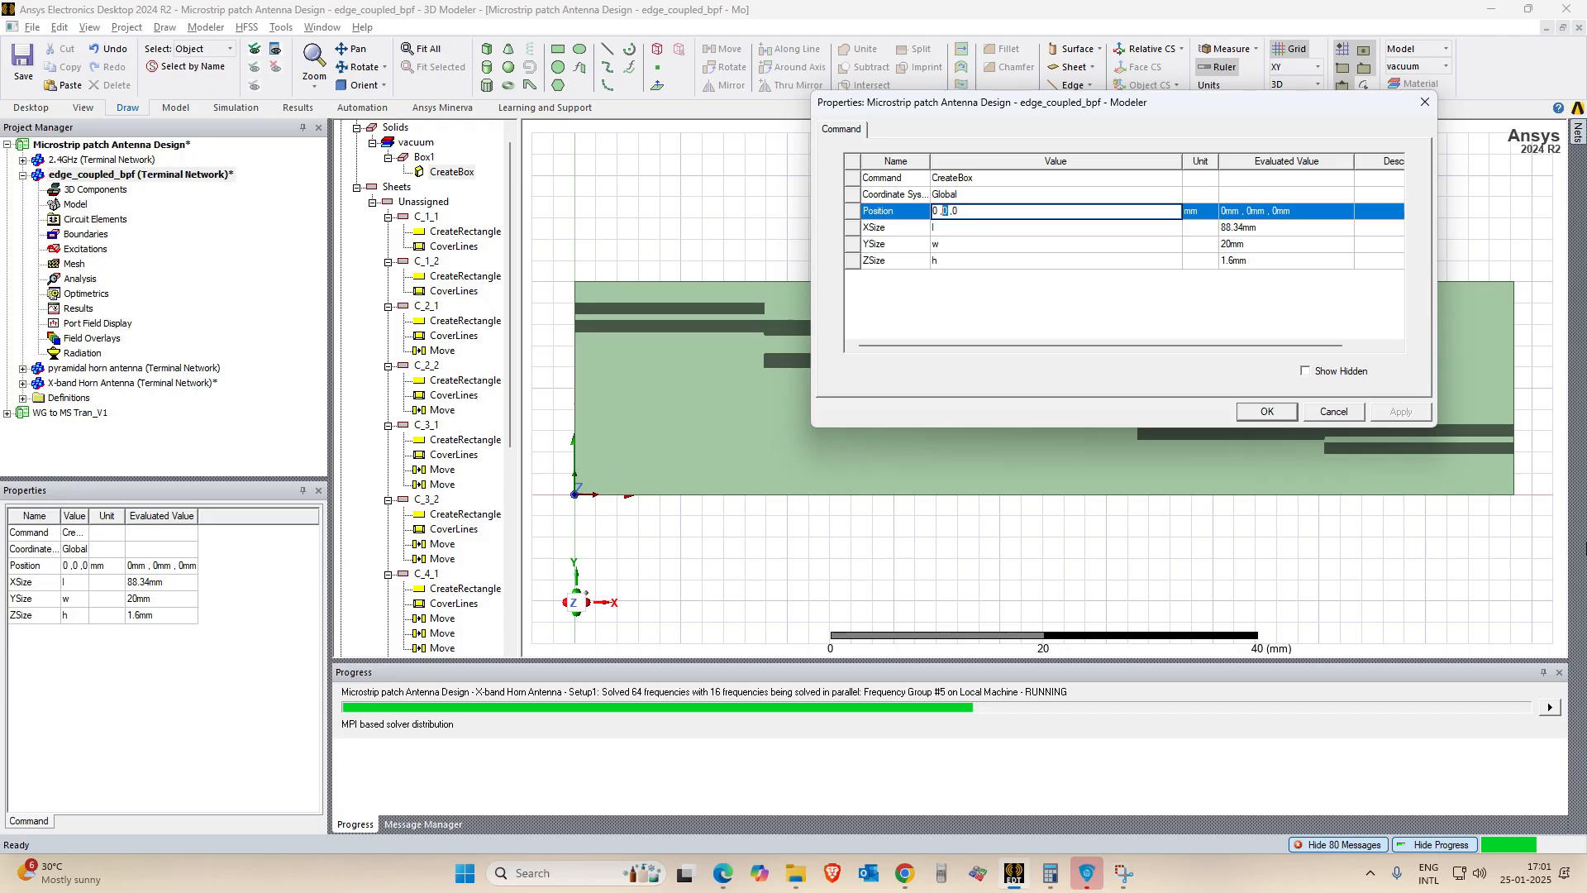
pyautogui.write('1.8654mm')
pyautogui.click(1240, 314)
pyautogui.click(1389, 412)
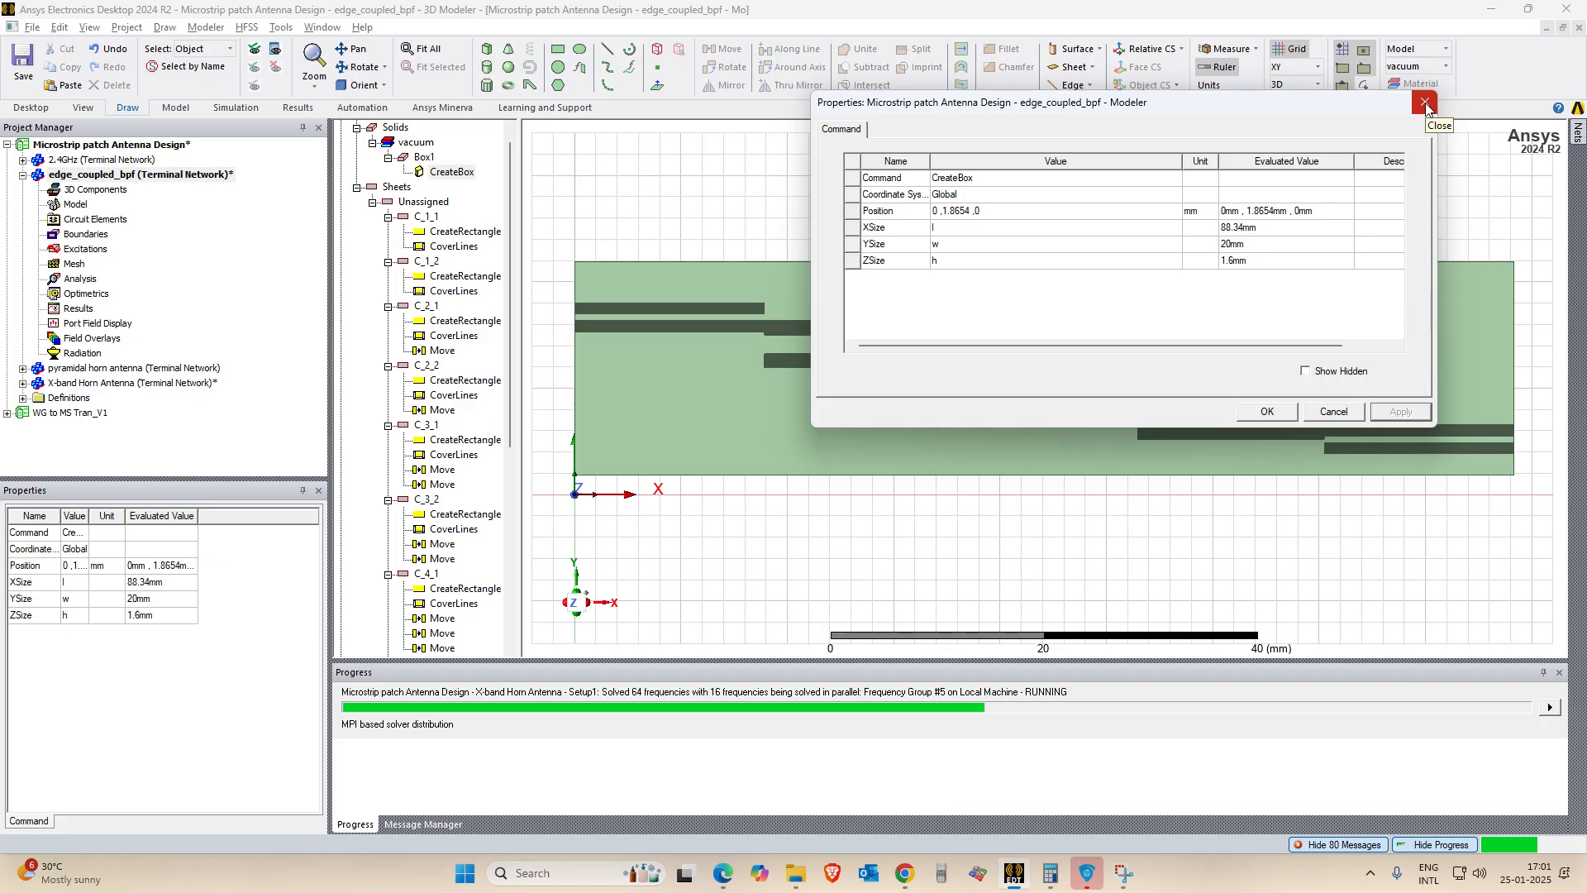
pyautogui.click(1270, 415)
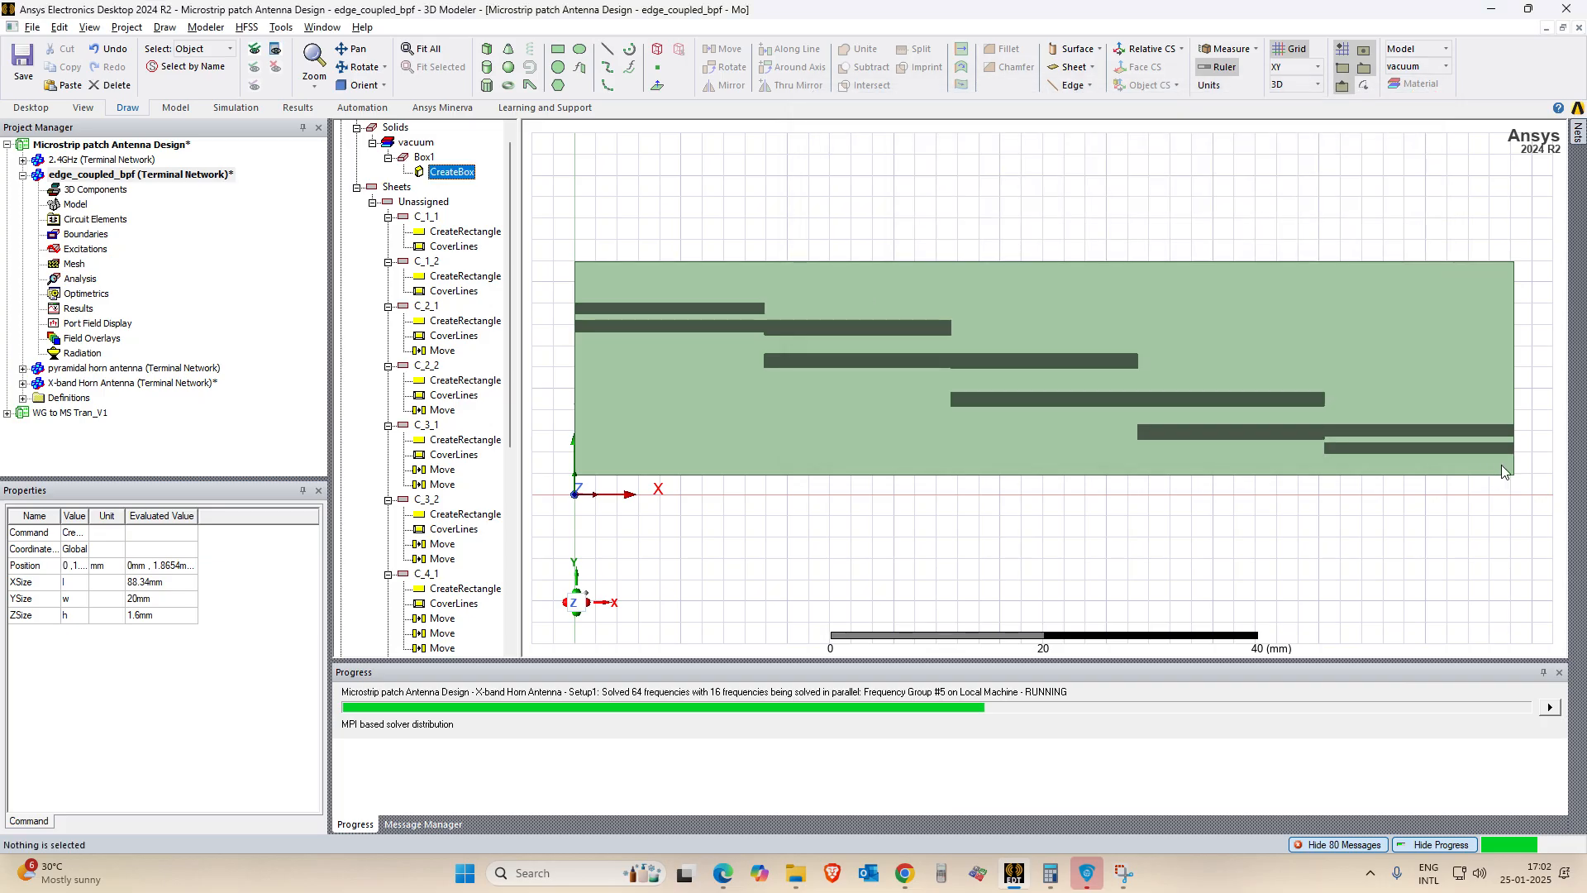
# Measure the margin from C_5_2's lower right corner to the substrate's lower right corner.
pyautogui.click(607, 50)
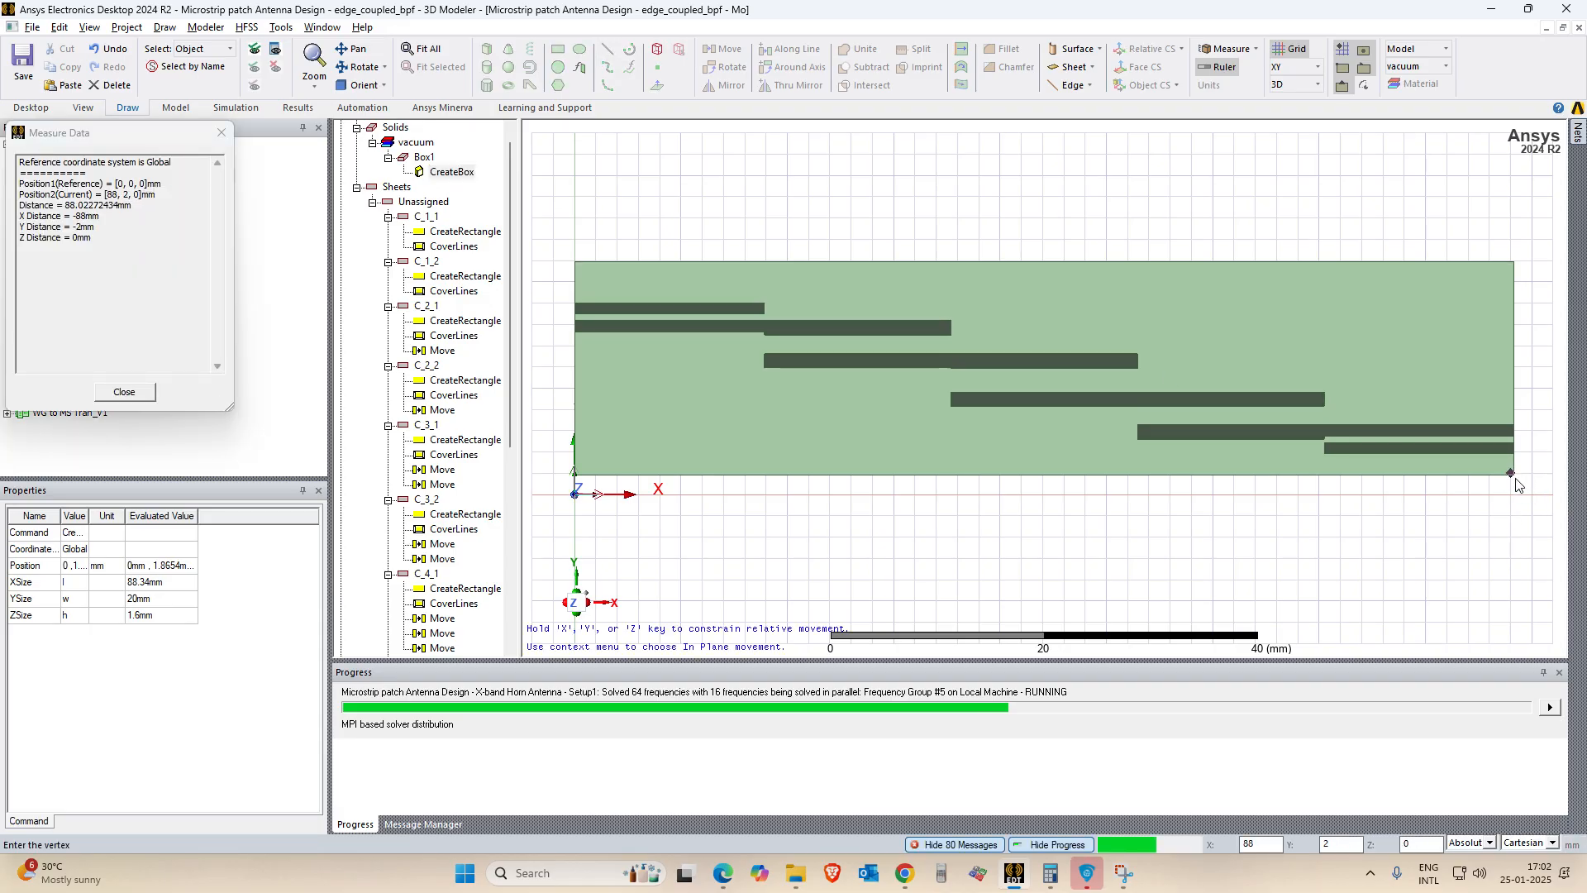
pyautogui.scroll(2, 1523, 467)
pyautogui.scroll(2, 1526, 467)
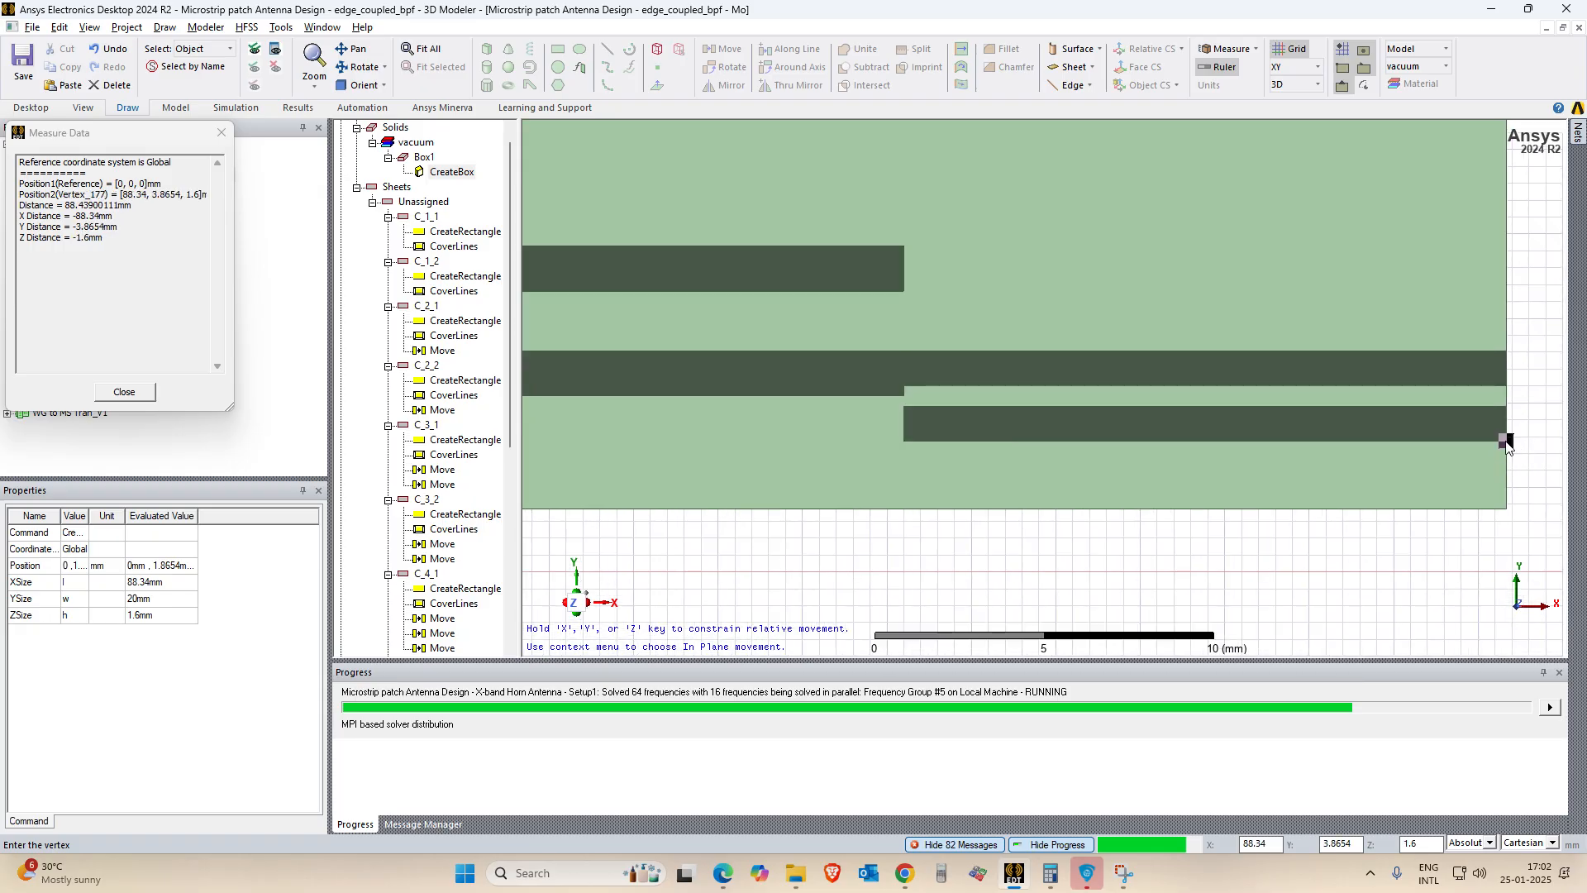
pyautogui.click(1507, 443)
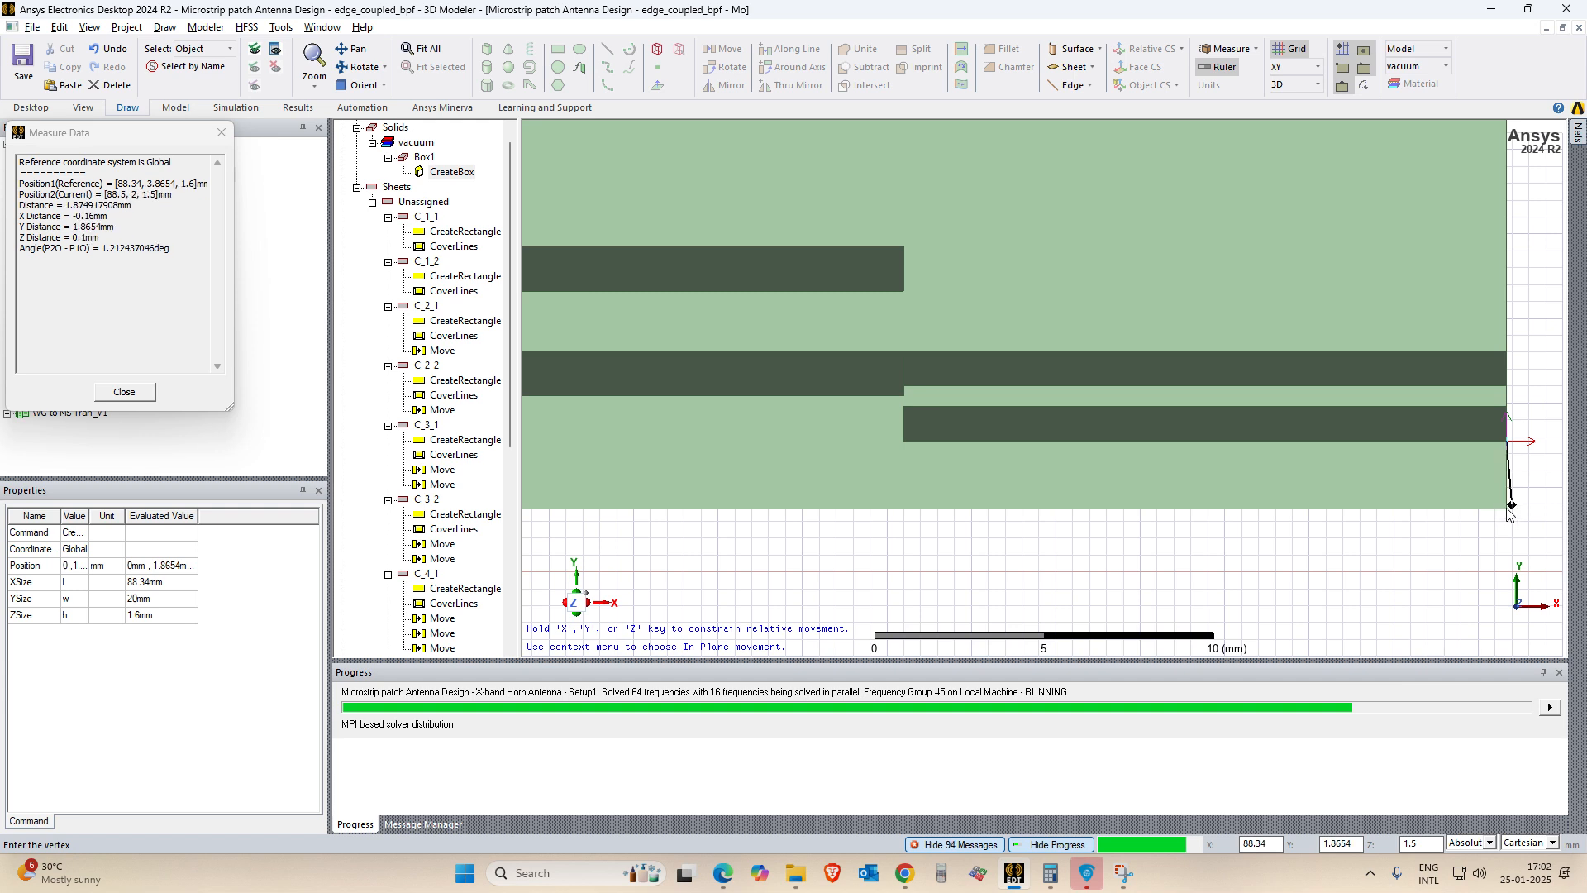
pyautogui.press('Escape')
pyautogui.scroll(-4, 1293, 500)
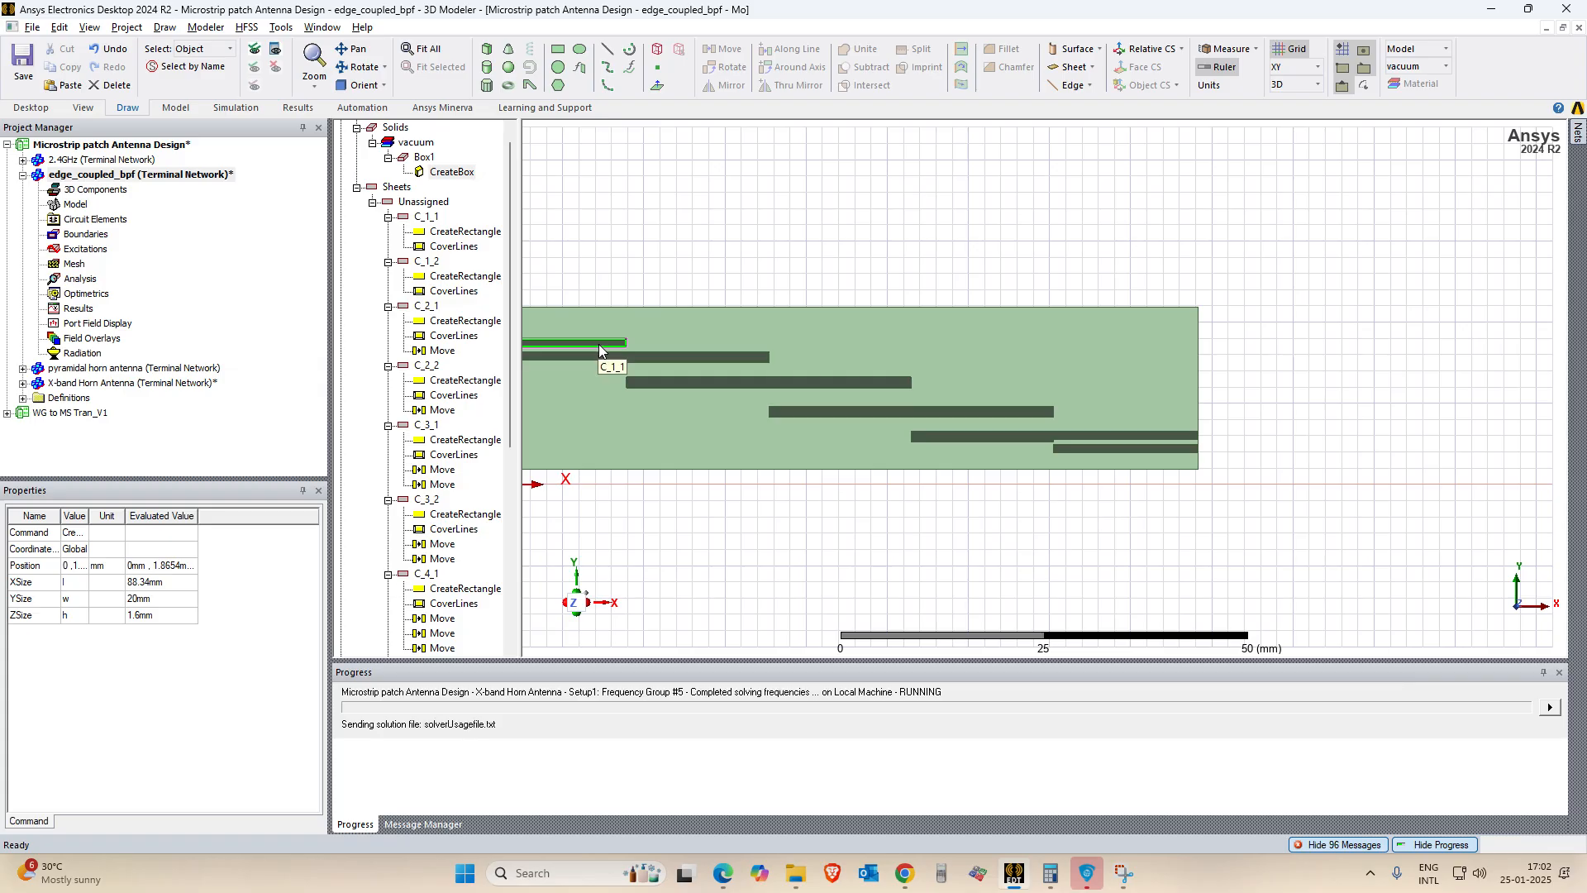
# Measure the margin from the substrate's upper left corner to the upper left corner of C_1_1.
pyautogui.scroll(4, 587, 341)
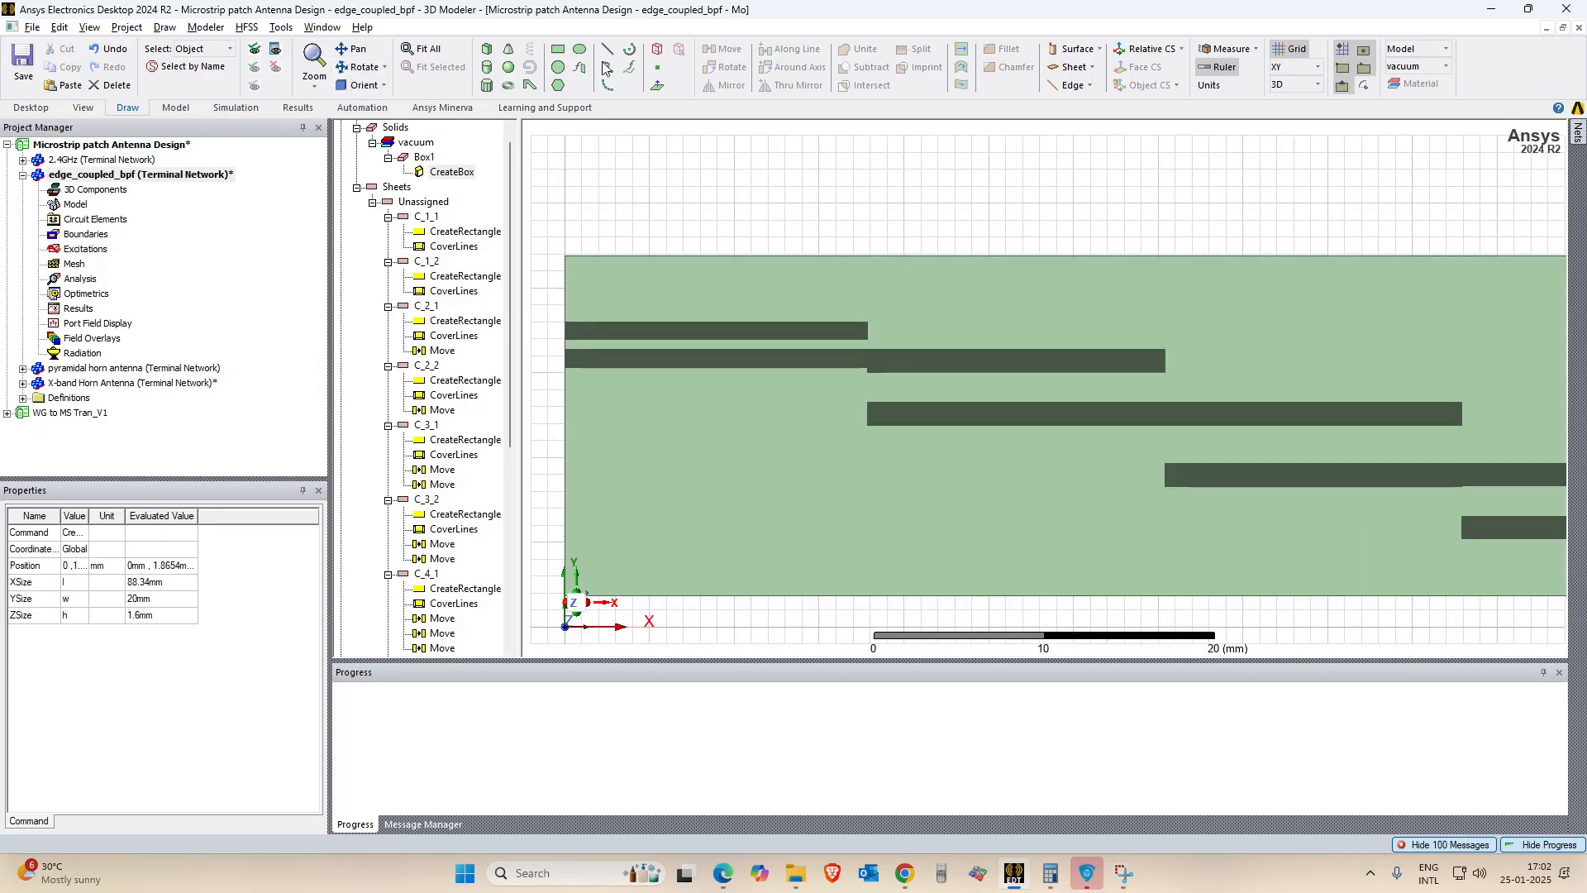
pyautogui.hotkey('ctrl', 'm')
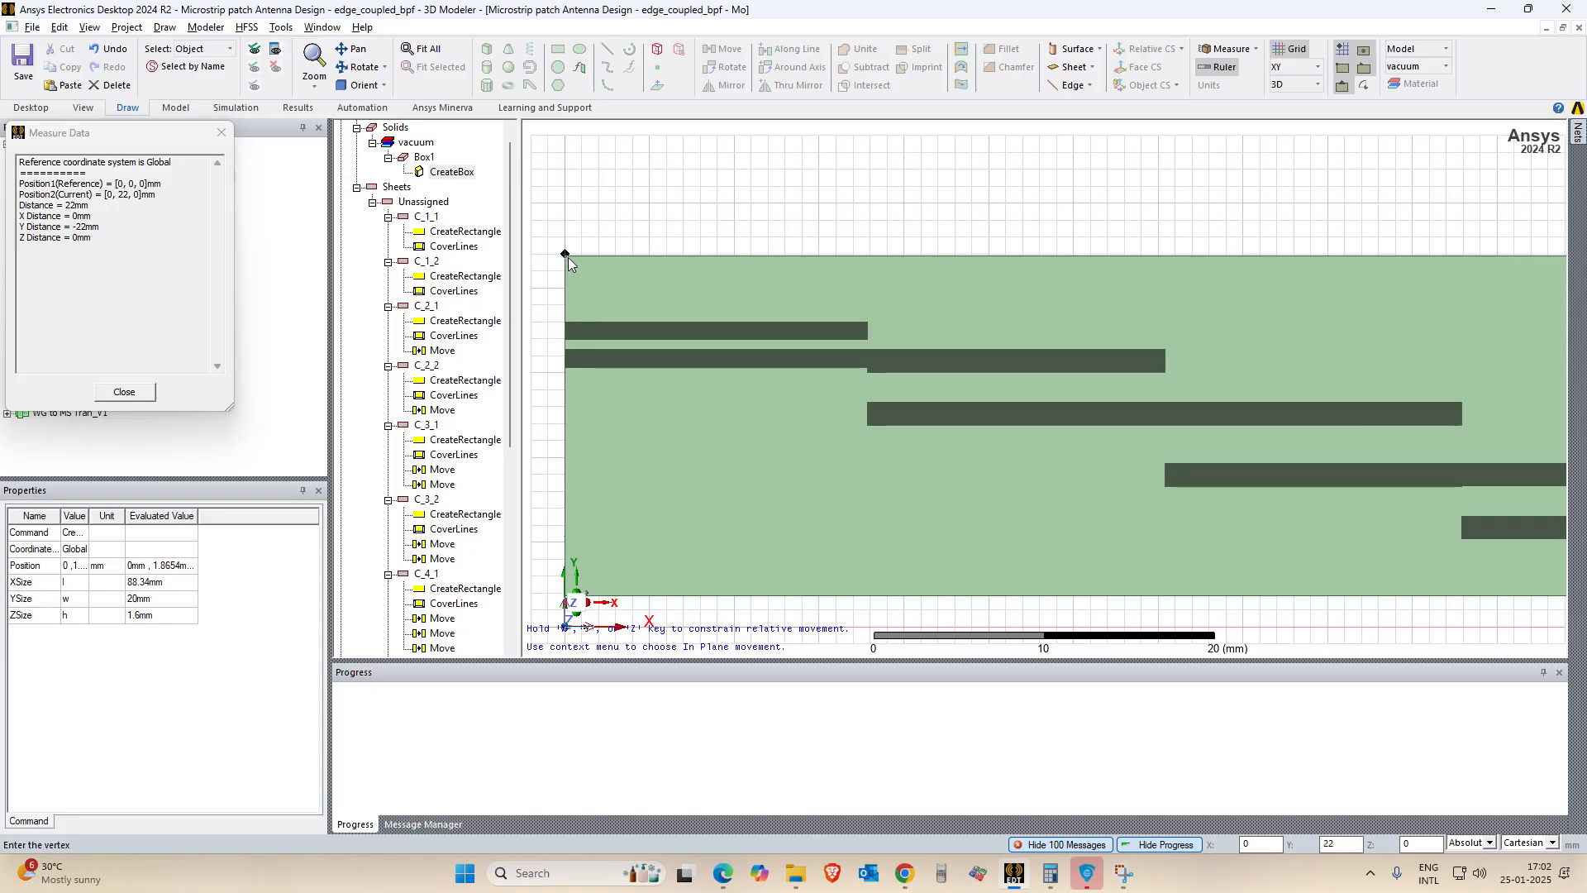
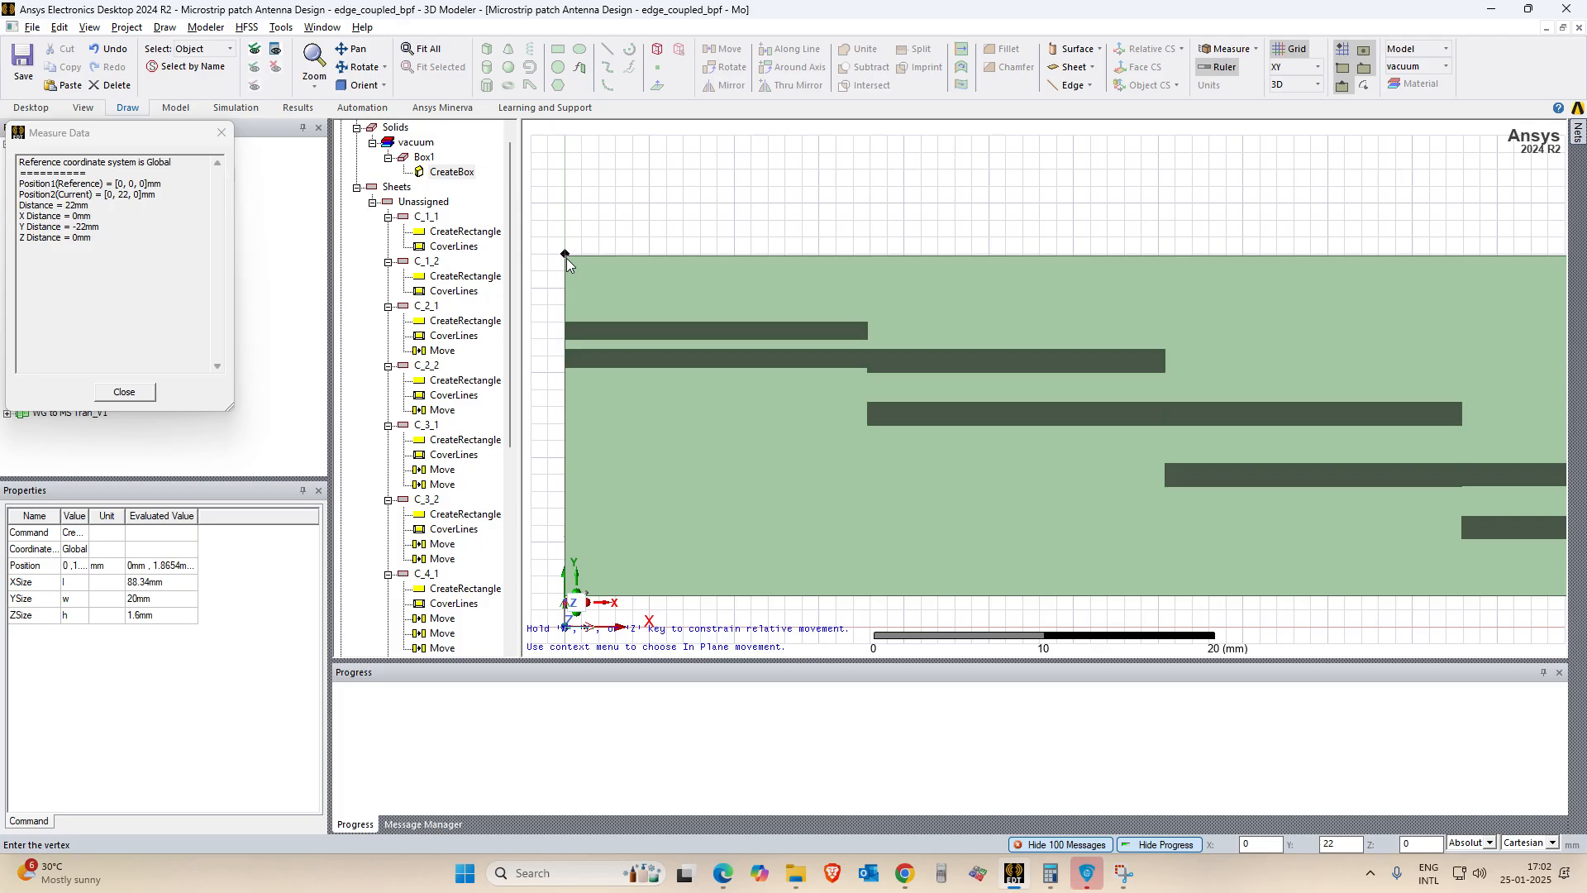
pyautogui.click(566, 257)
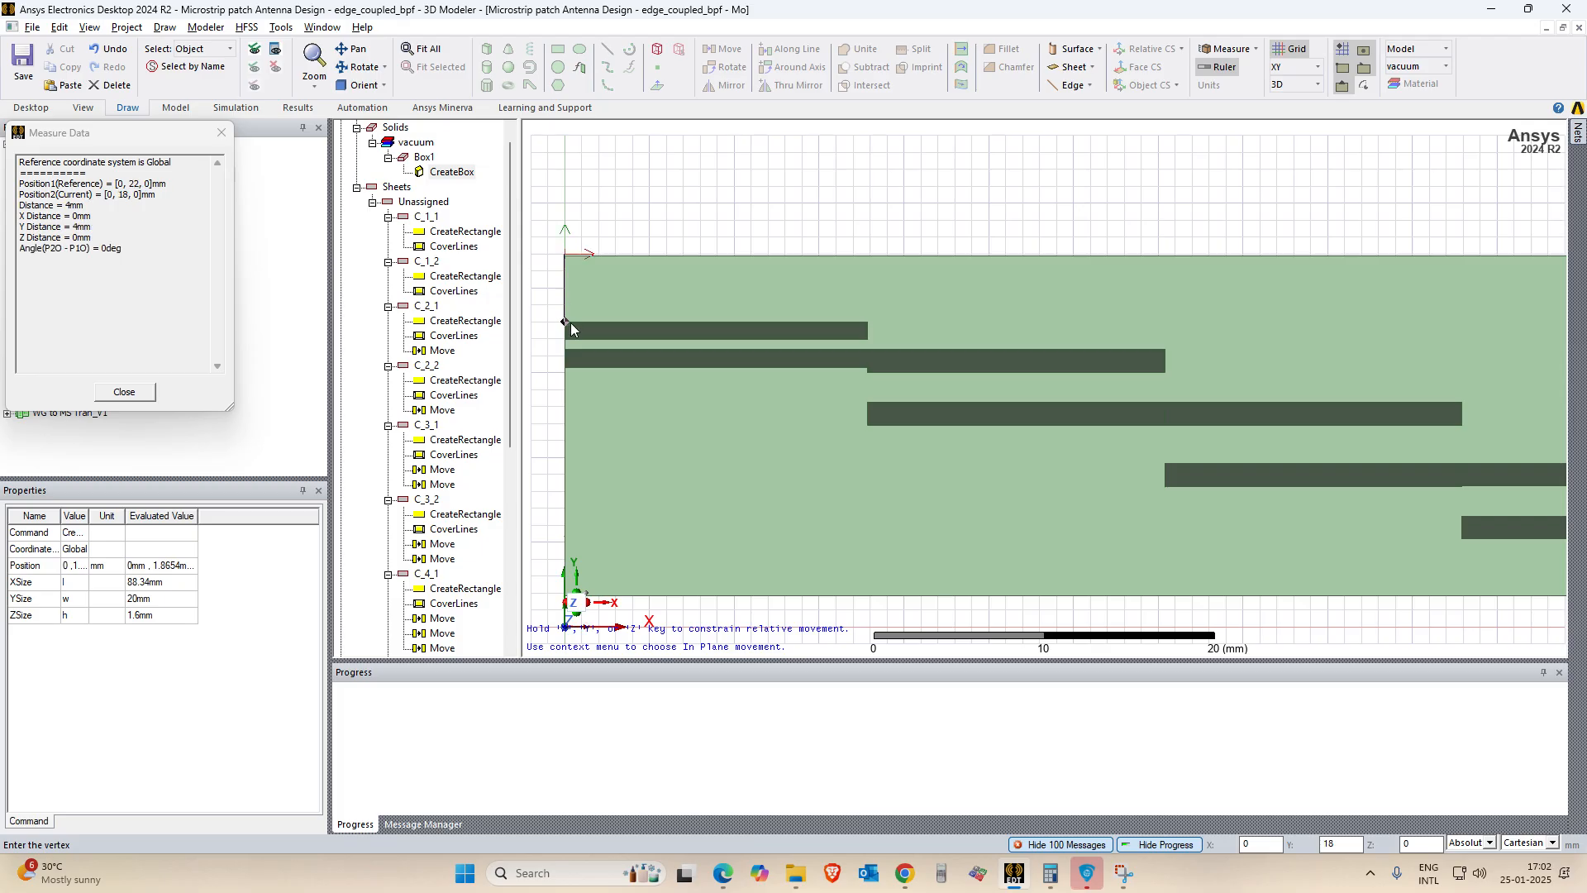
pyautogui.press('Escape')
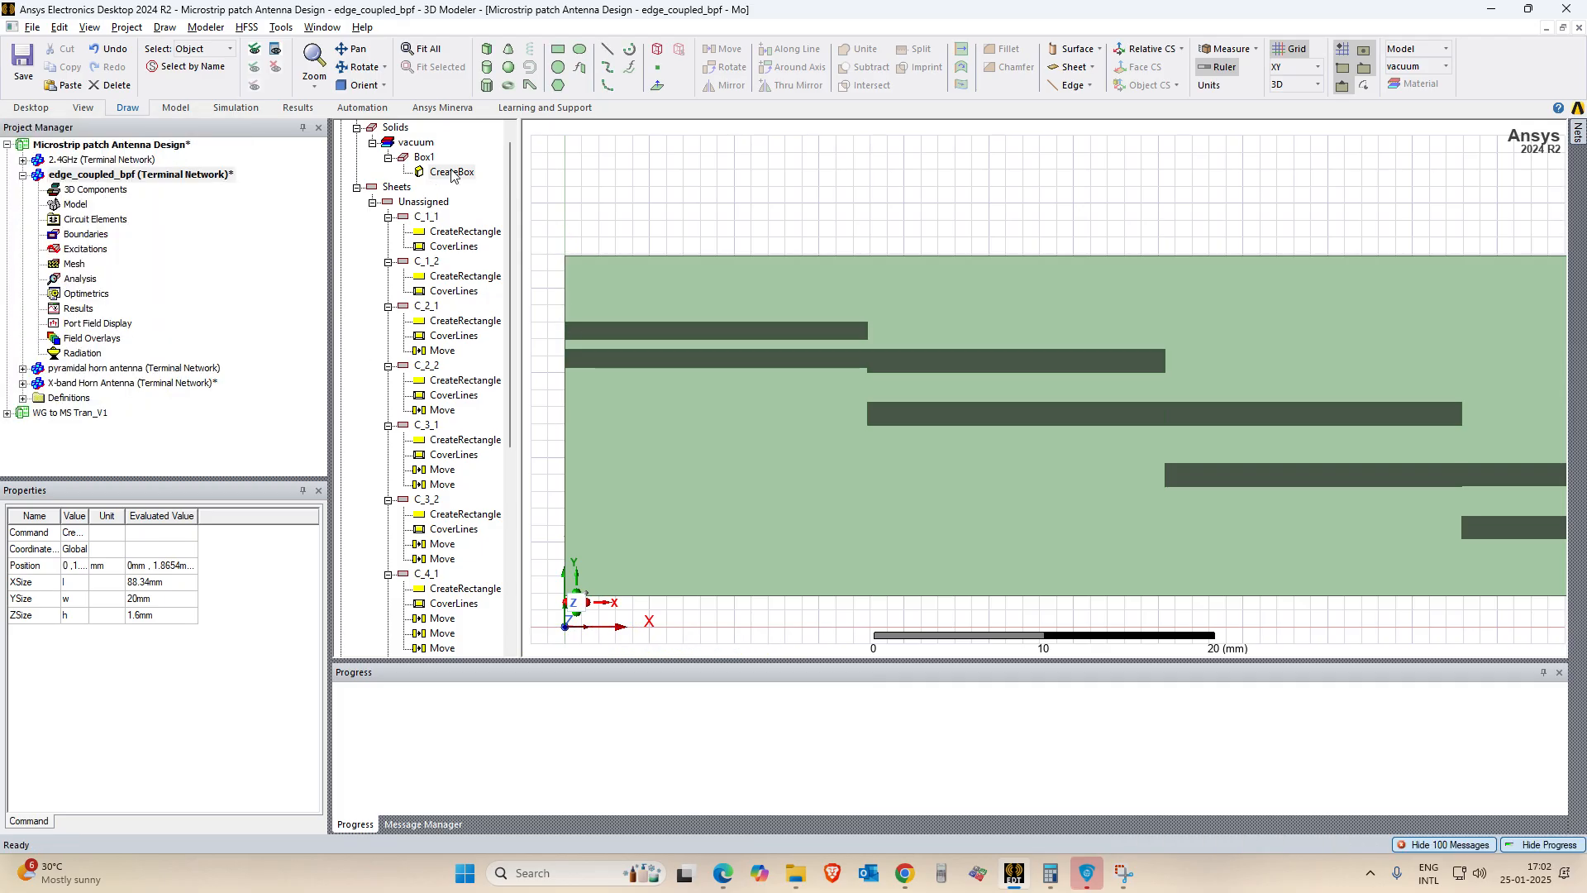
# Set the substrate width variable w to 18 mm in the edge_coupled_bpf design variables.
pyautogui.doubleClick(452, 172)
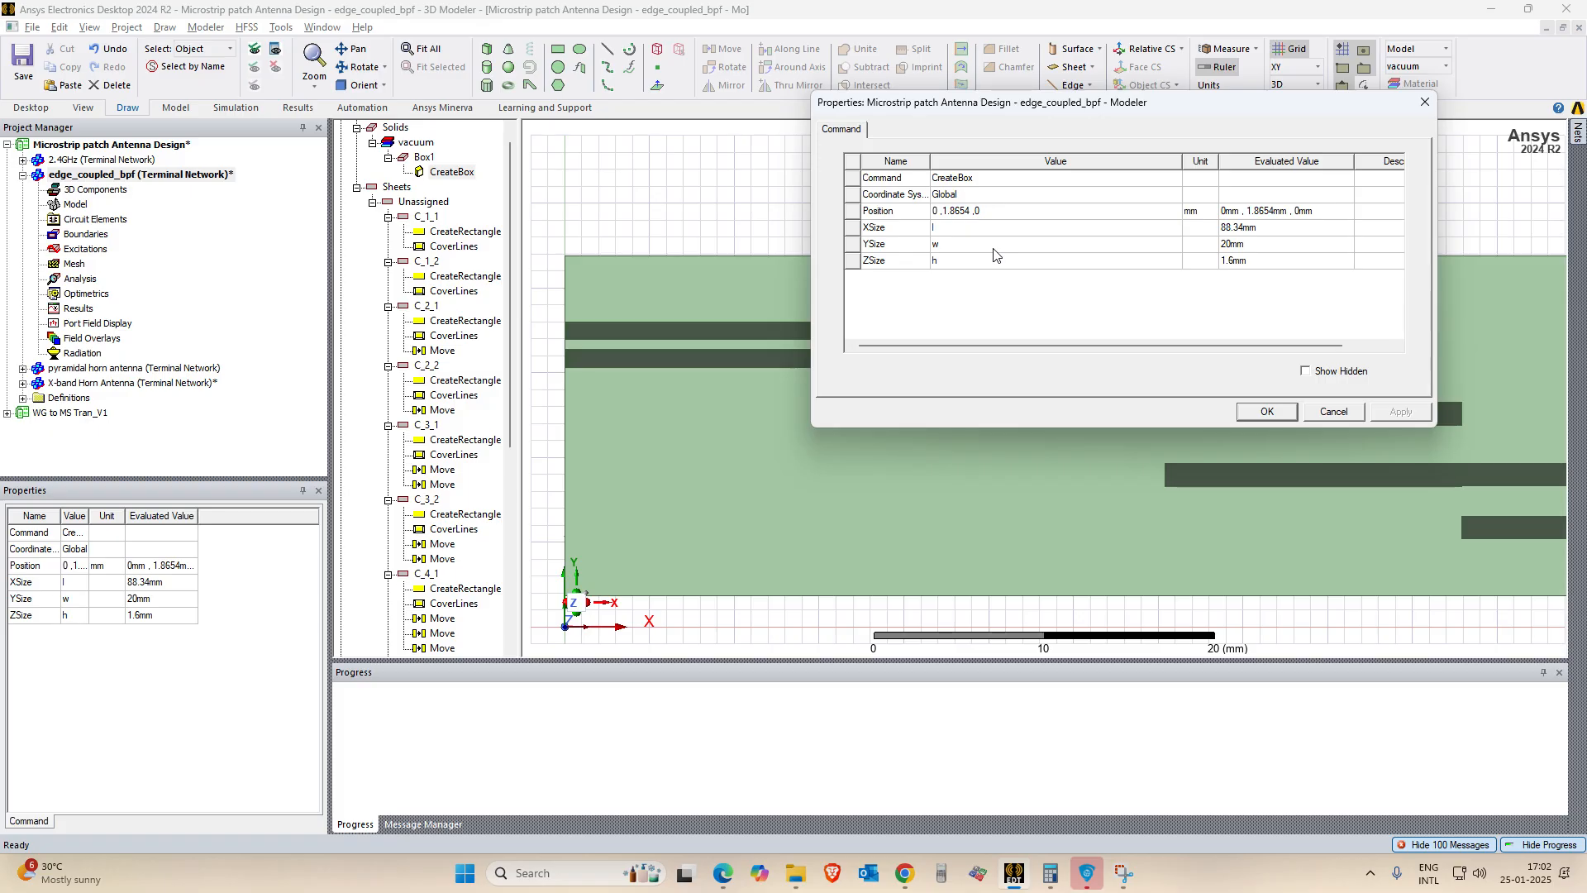
pyautogui.click(1424, 102)
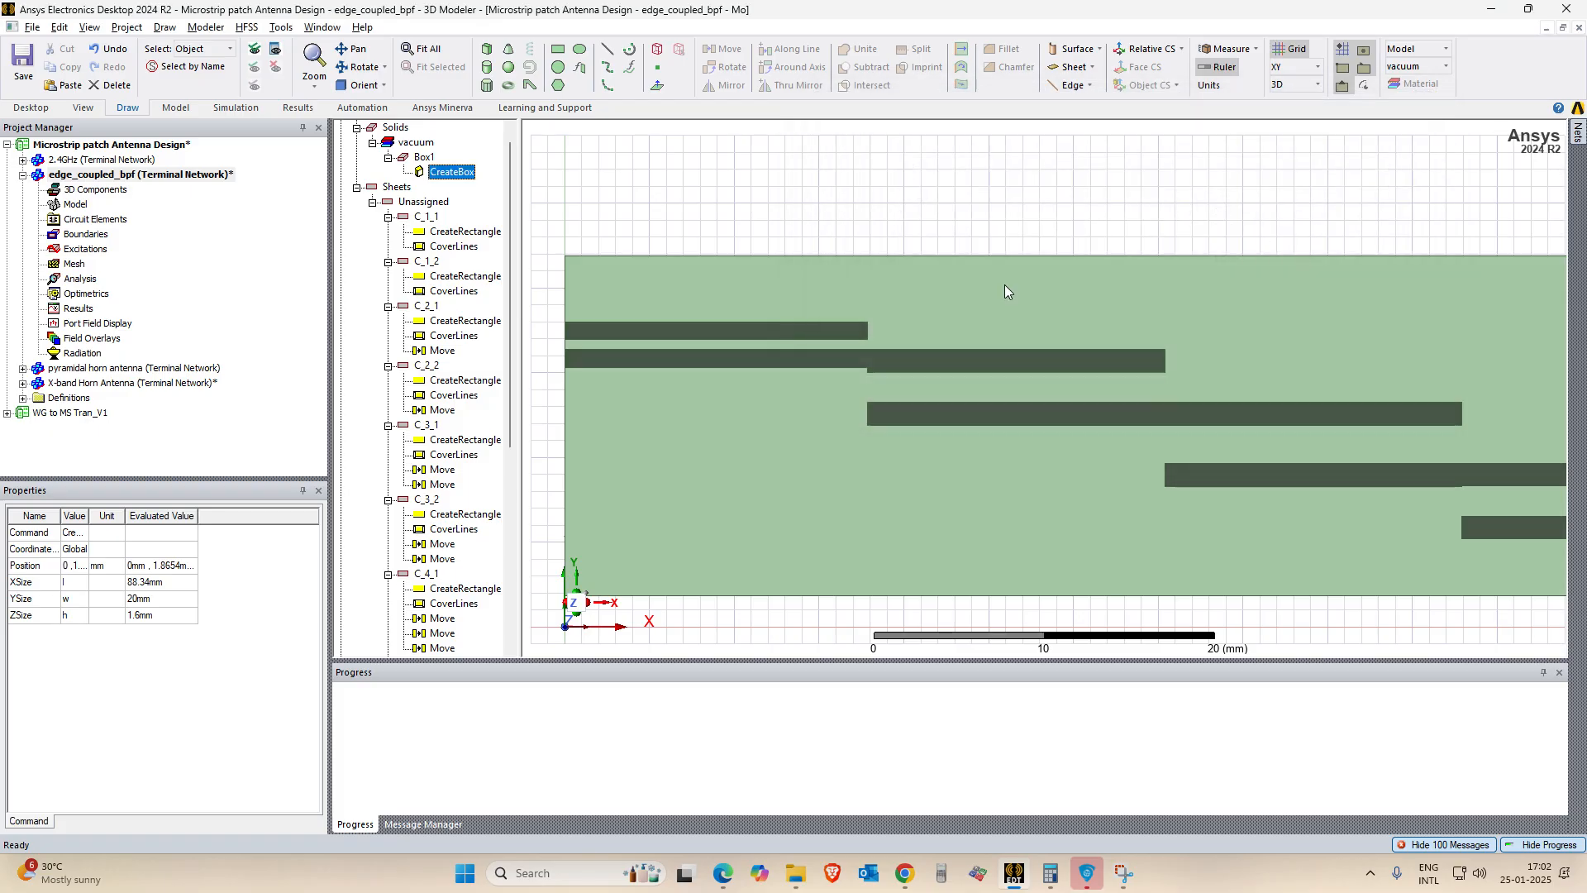
pyautogui.click(173, 174)
pyautogui.click(83, 551)
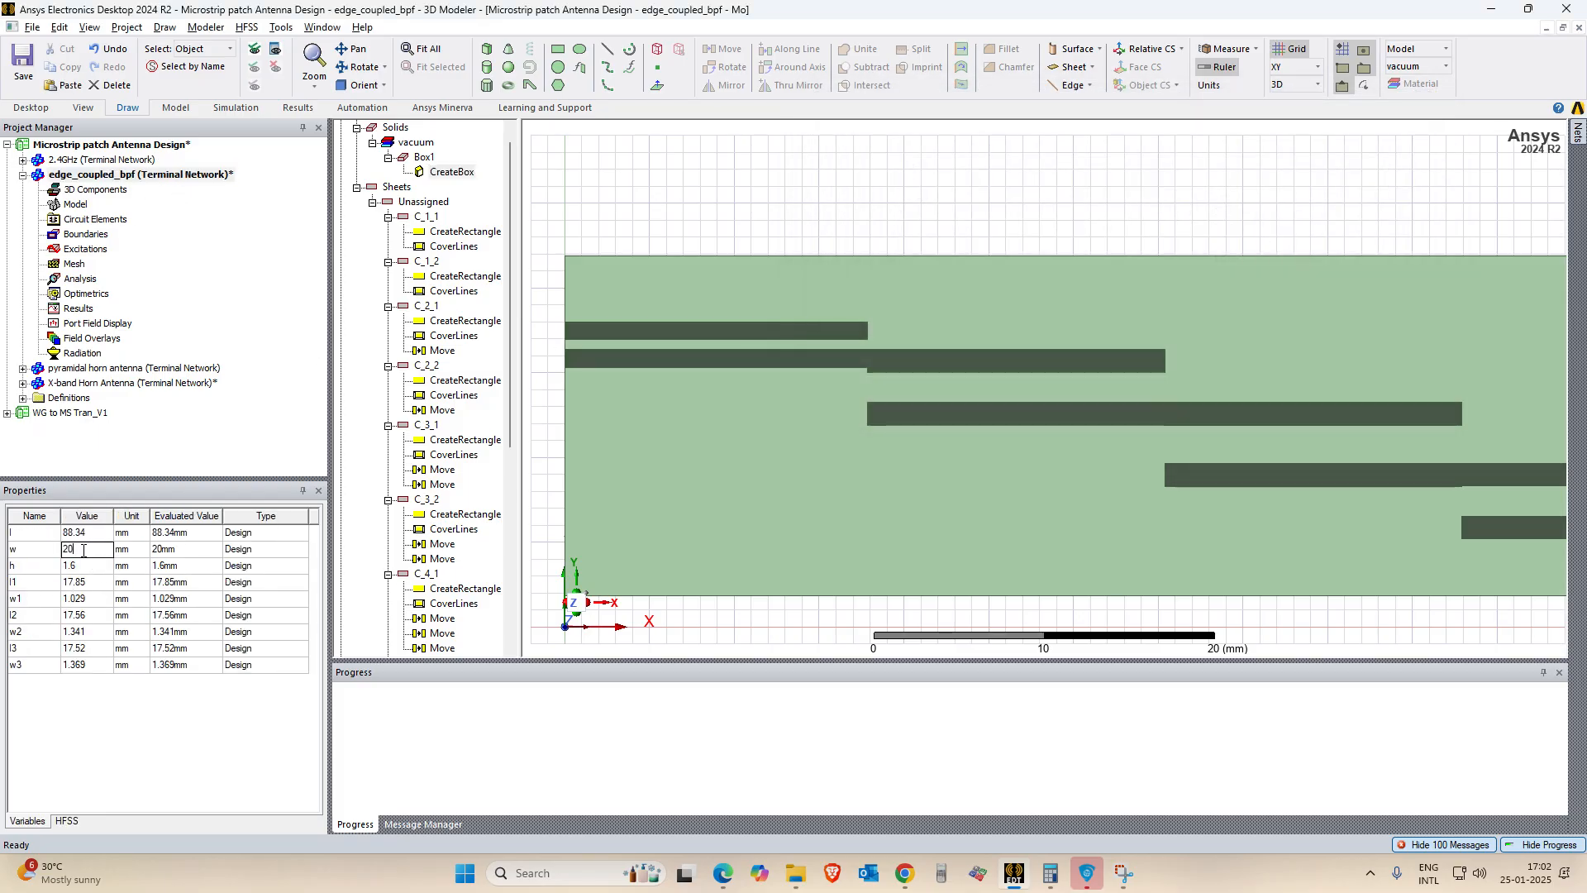
pyautogui.doubleClick(83, 550)
pyautogui.write('18')
pyautogui.press('Return')
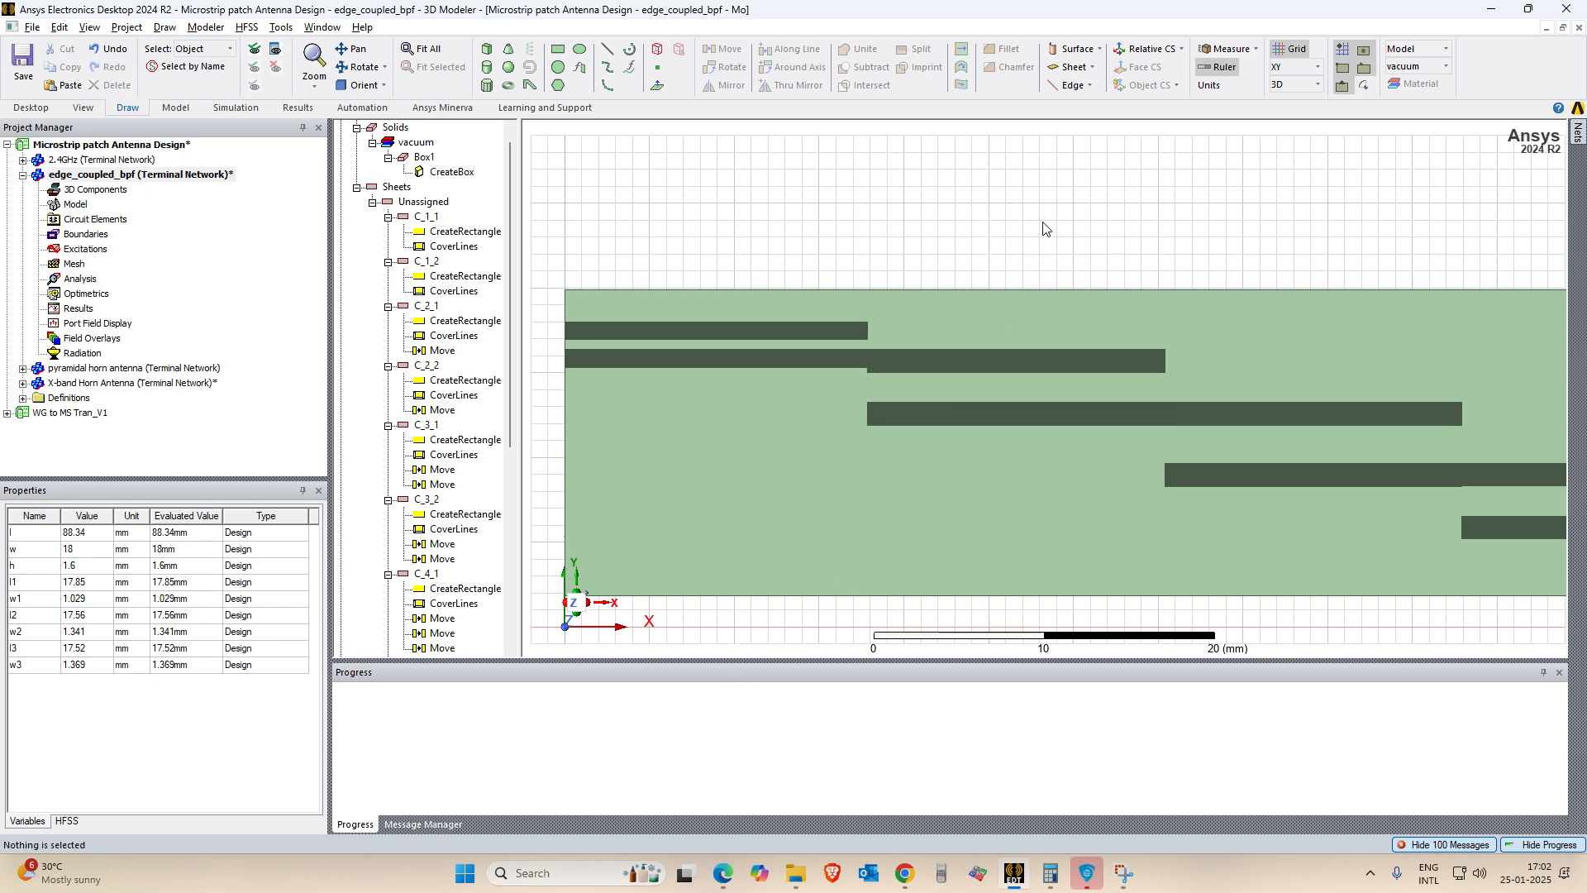
pyautogui.hotkey('ctrl', 'd')
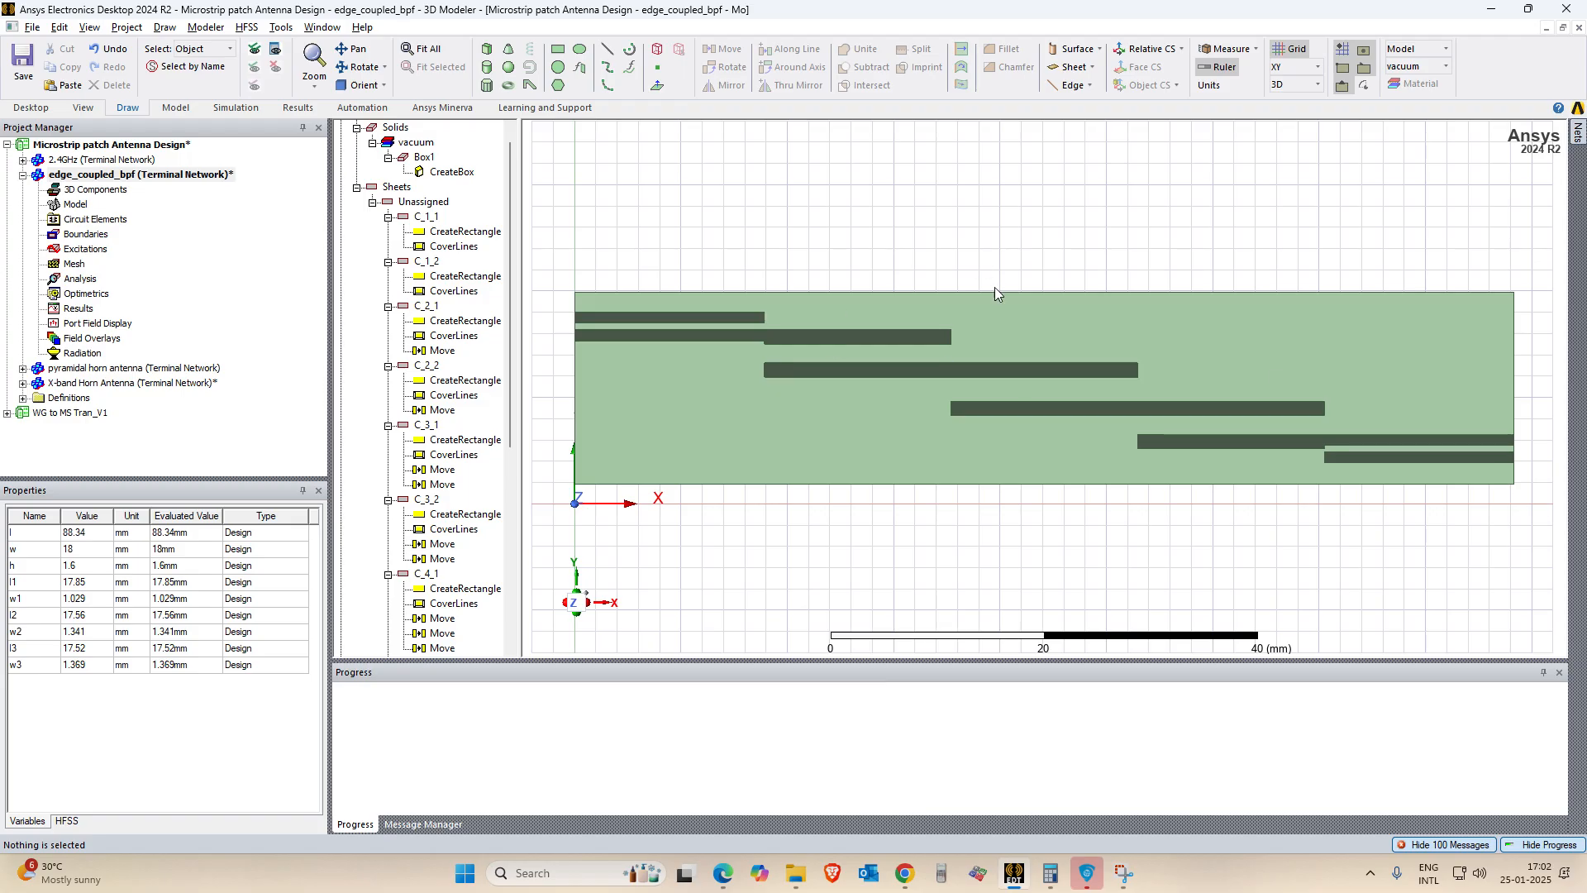
# Unite the ten coupled-line sheets C_1_1 through C_5_2 into a single sheet.
pyautogui.click(426, 217)
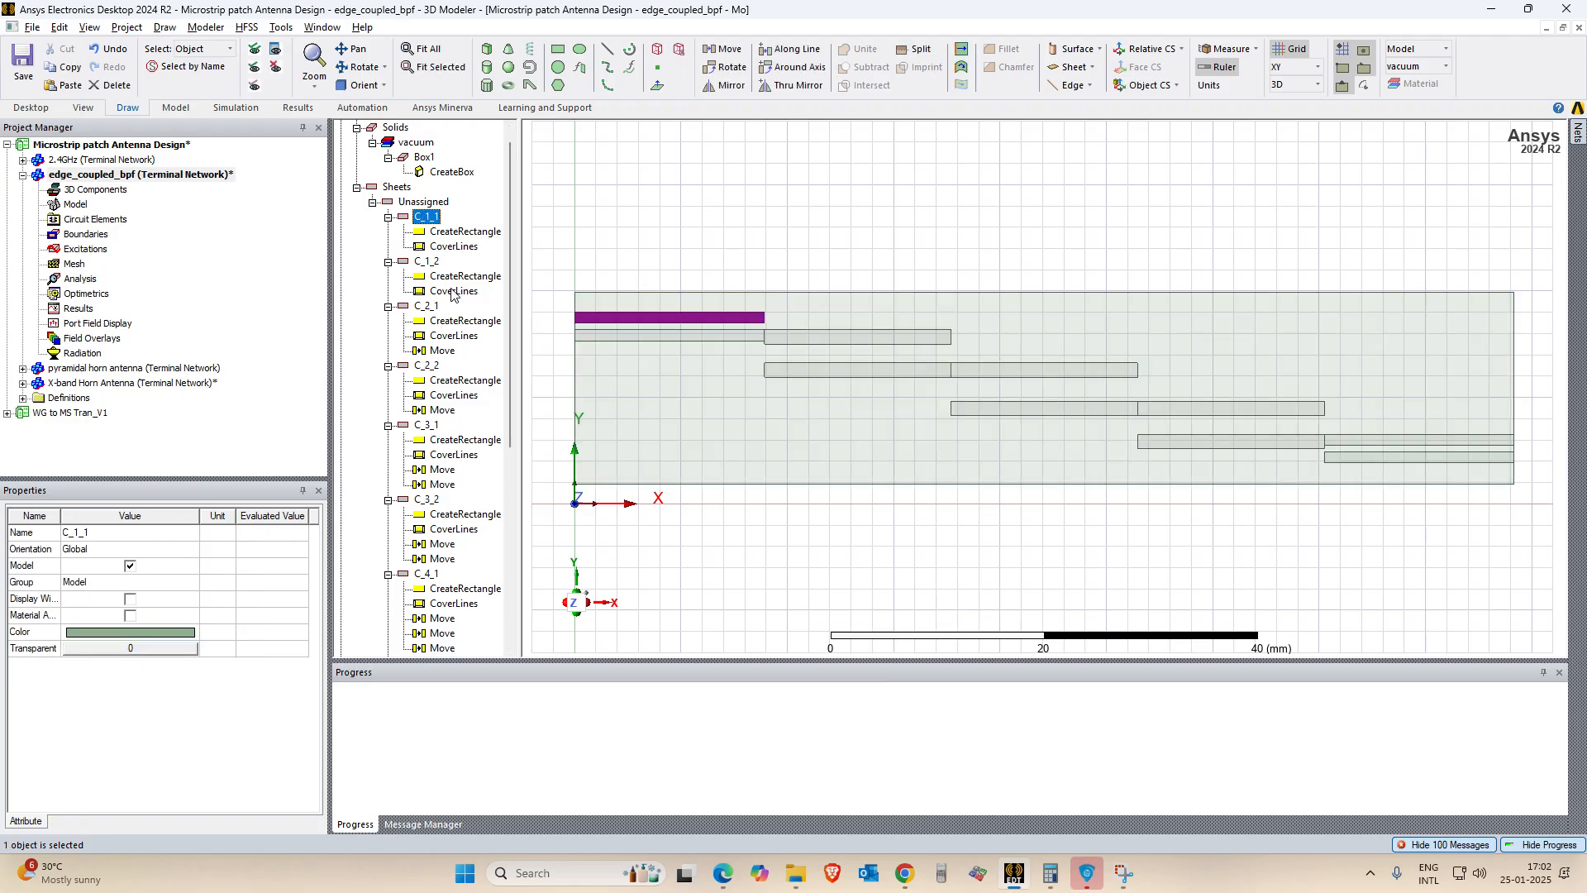
pyautogui.keyDown('ctrl'); pyautogui.click(427, 261); pyautogui.keyUp('ctrl')
pyautogui.keyDown('ctrl'); pyautogui.click(426, 306); pyautogui.keyUp('ctrl')
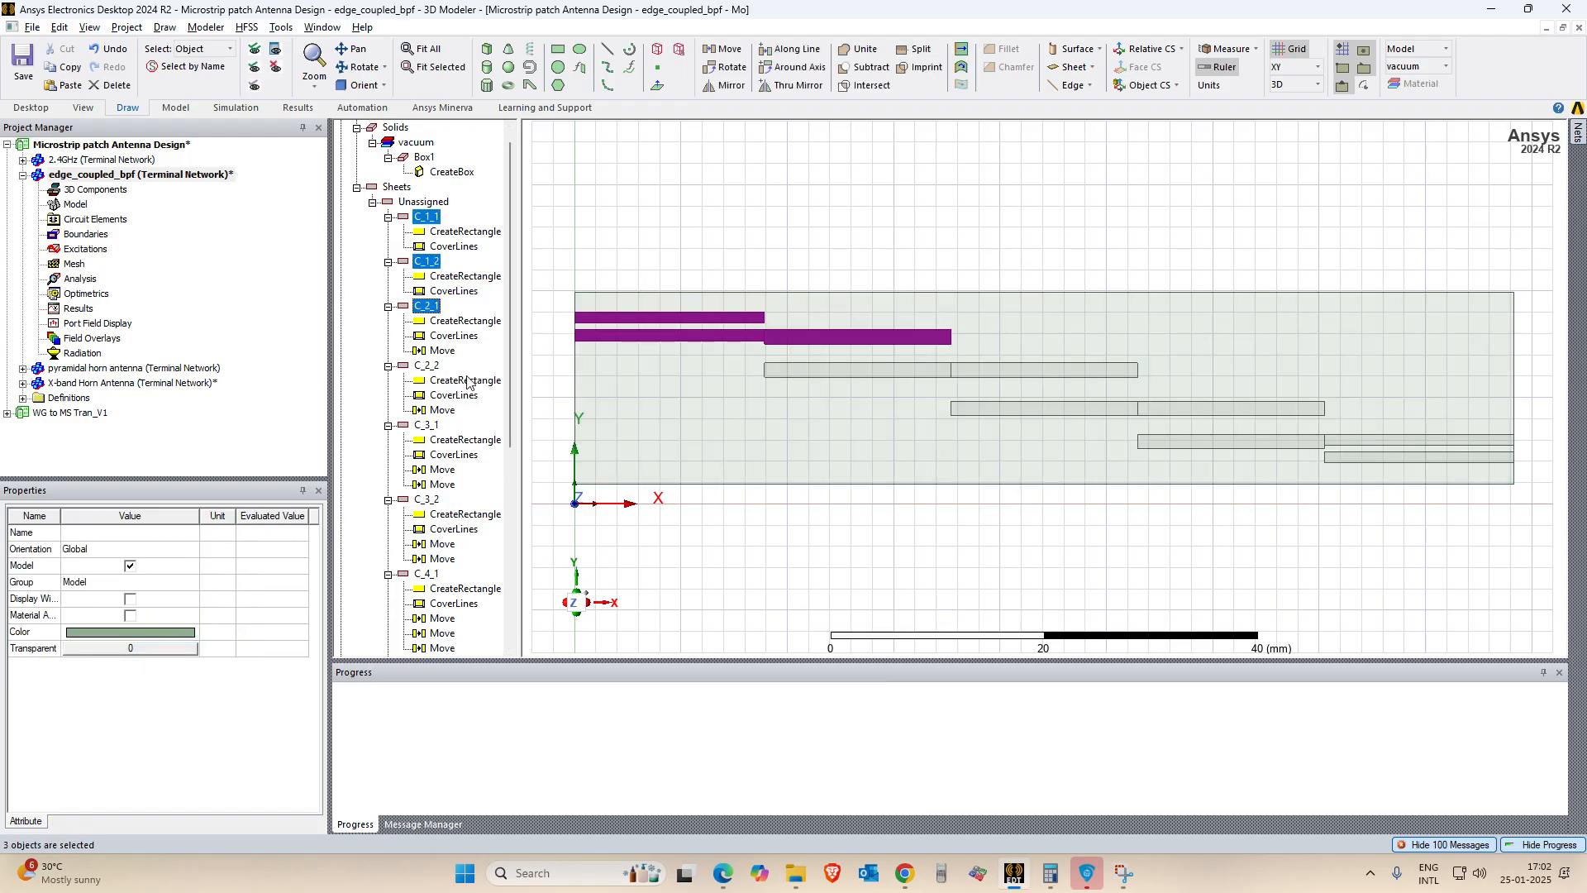
pyautogui.keyDown('ctrl'); pyautogui.click(427, 365); pyautogui.keyUp('ctrl')
pyautogui.keyDown('ctrl'); pyautogui.click(427, 425); pyautogui.keyUp('ctrl')
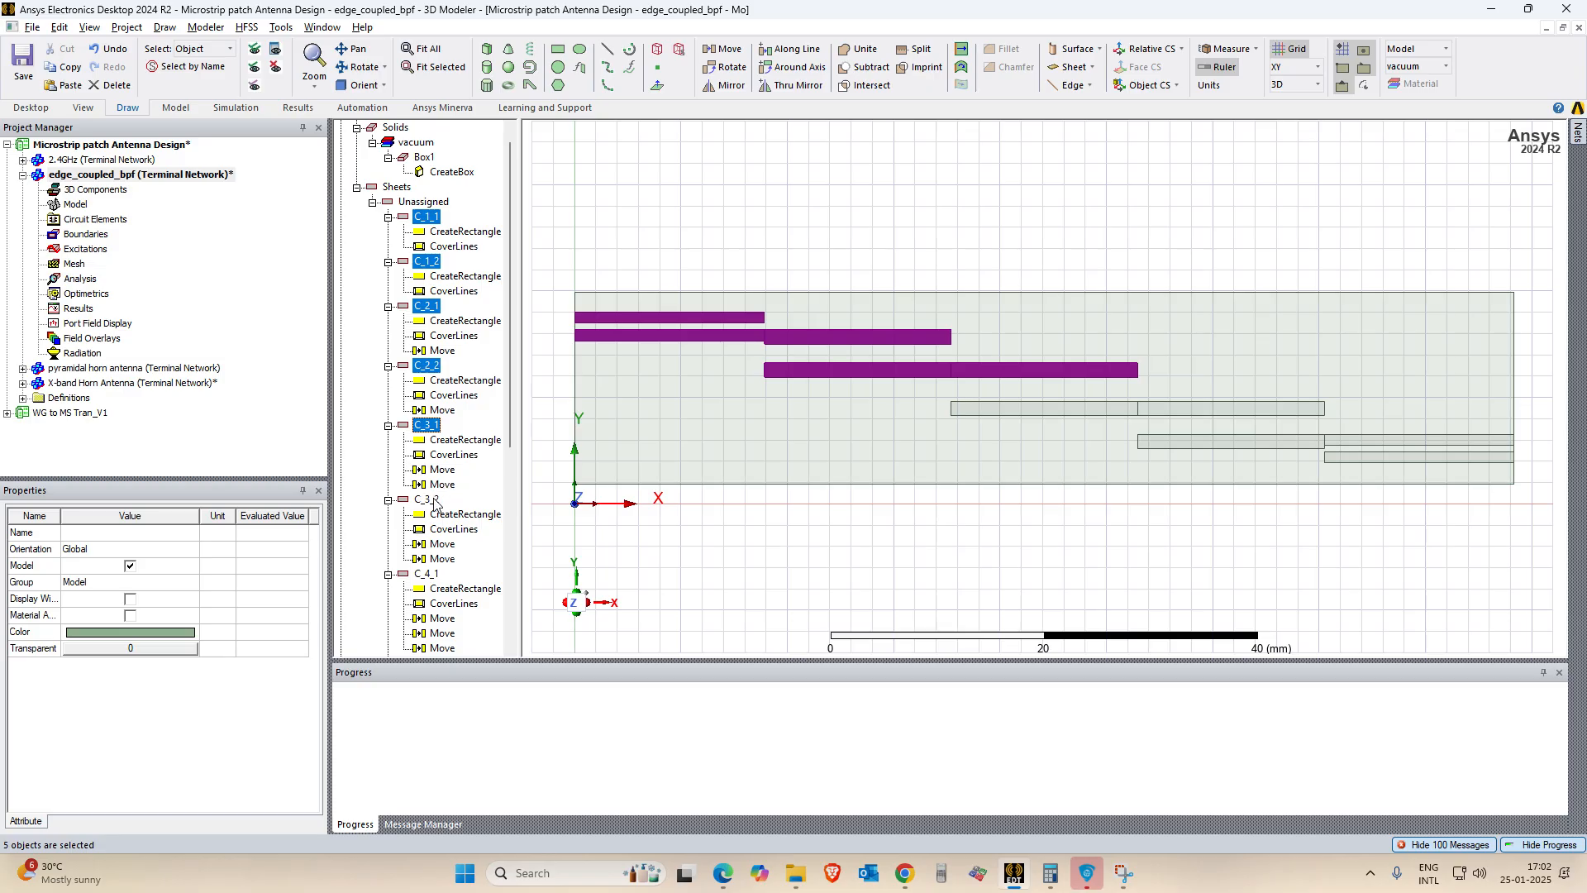
pyautogui.keyDown('ctrl'); pyautogui.click(426, 499); pyautogui.keyUp('ctrl')
pyautogui.keyDown('ctrl'); pyautogui.click(426, 574); pyautogui.keyUp('ctrl')
pyautogui.scroll(-4, 460, 508)
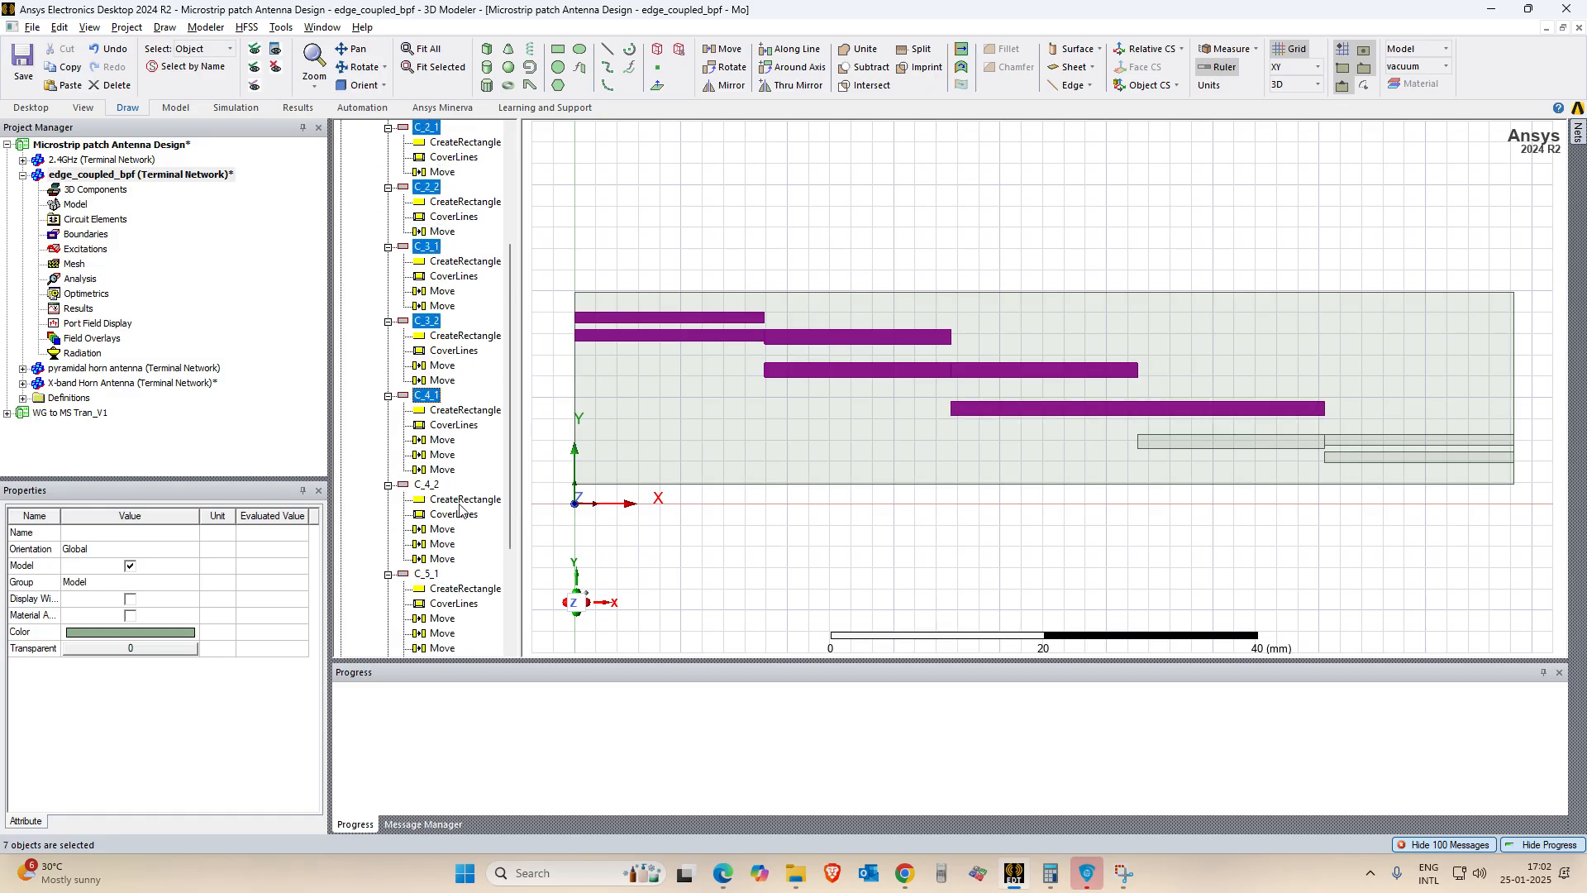
pyautogui.keyDown('ctrl'); pyautogui.click(427, 484); pyautogui.keyUp('ctrl')
pyautogui.keyDown('ctrl'); pyautogui.click(427, 574); pyautogui.keyUp('ctrl')
pyautogui.scroll(-4, 461, 476)
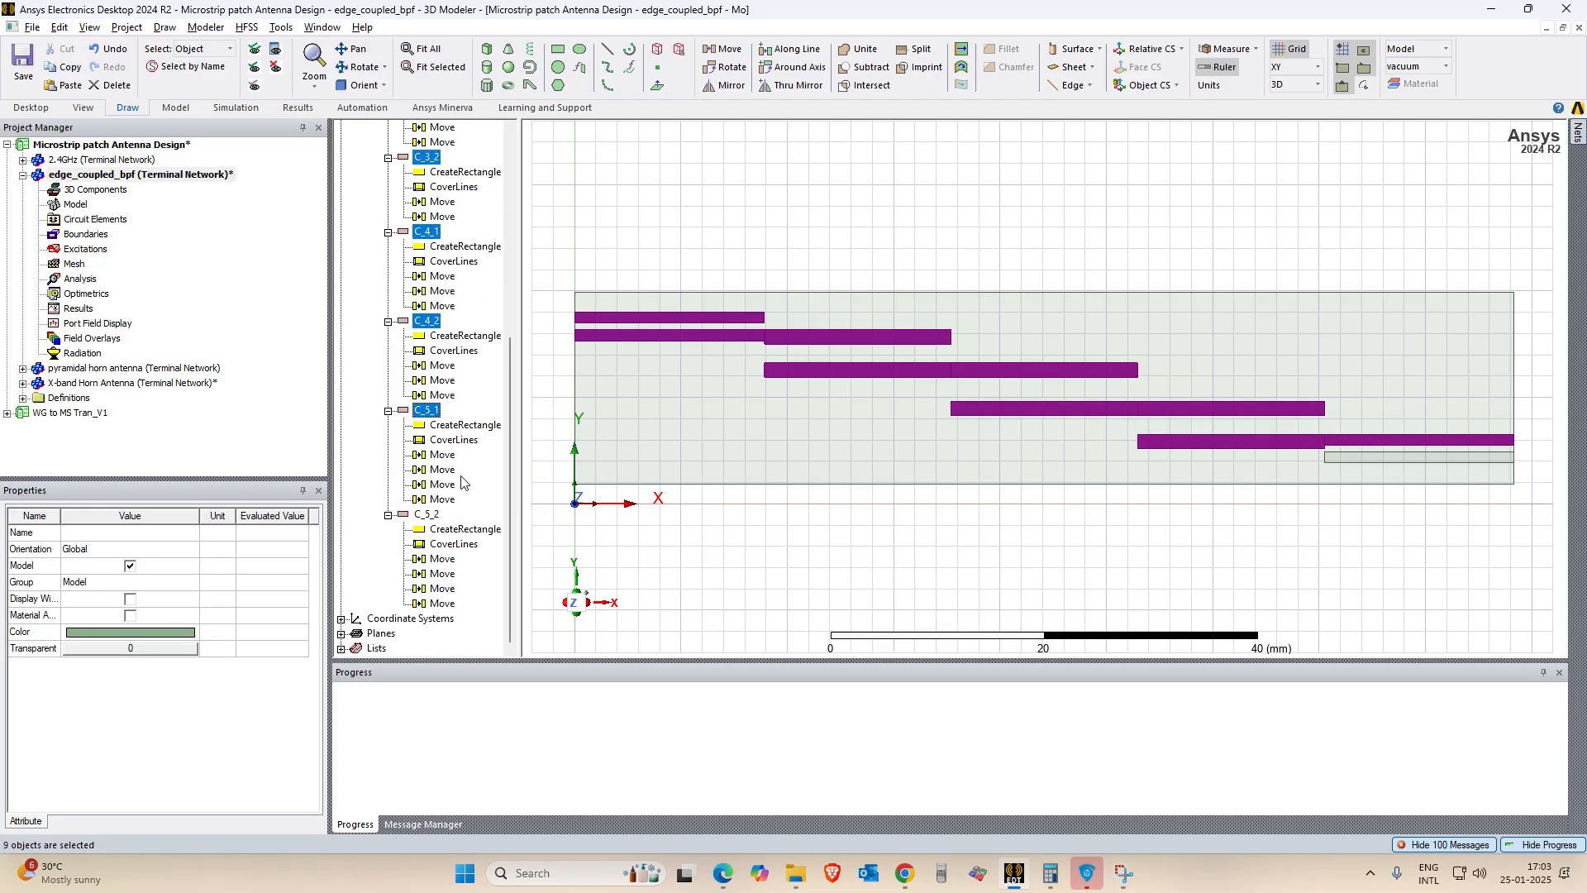
pyautogui.keyDown('ctrl'); pyautogui.click(426, 515); pyautogui.keyUp('ctrl')
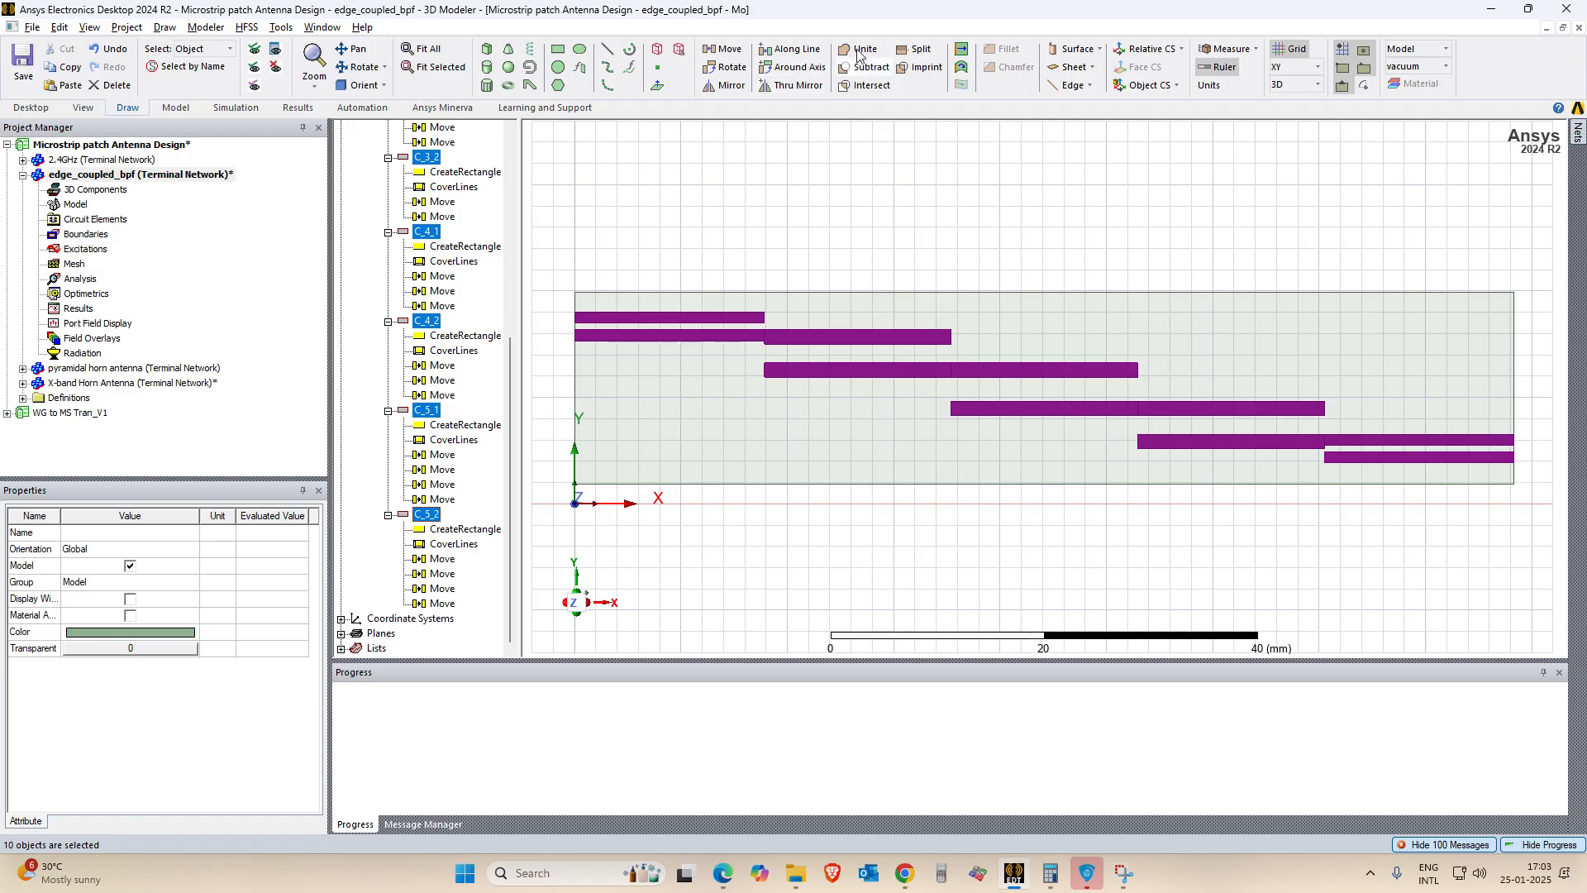
pyautogui.rightClick(427, 235)
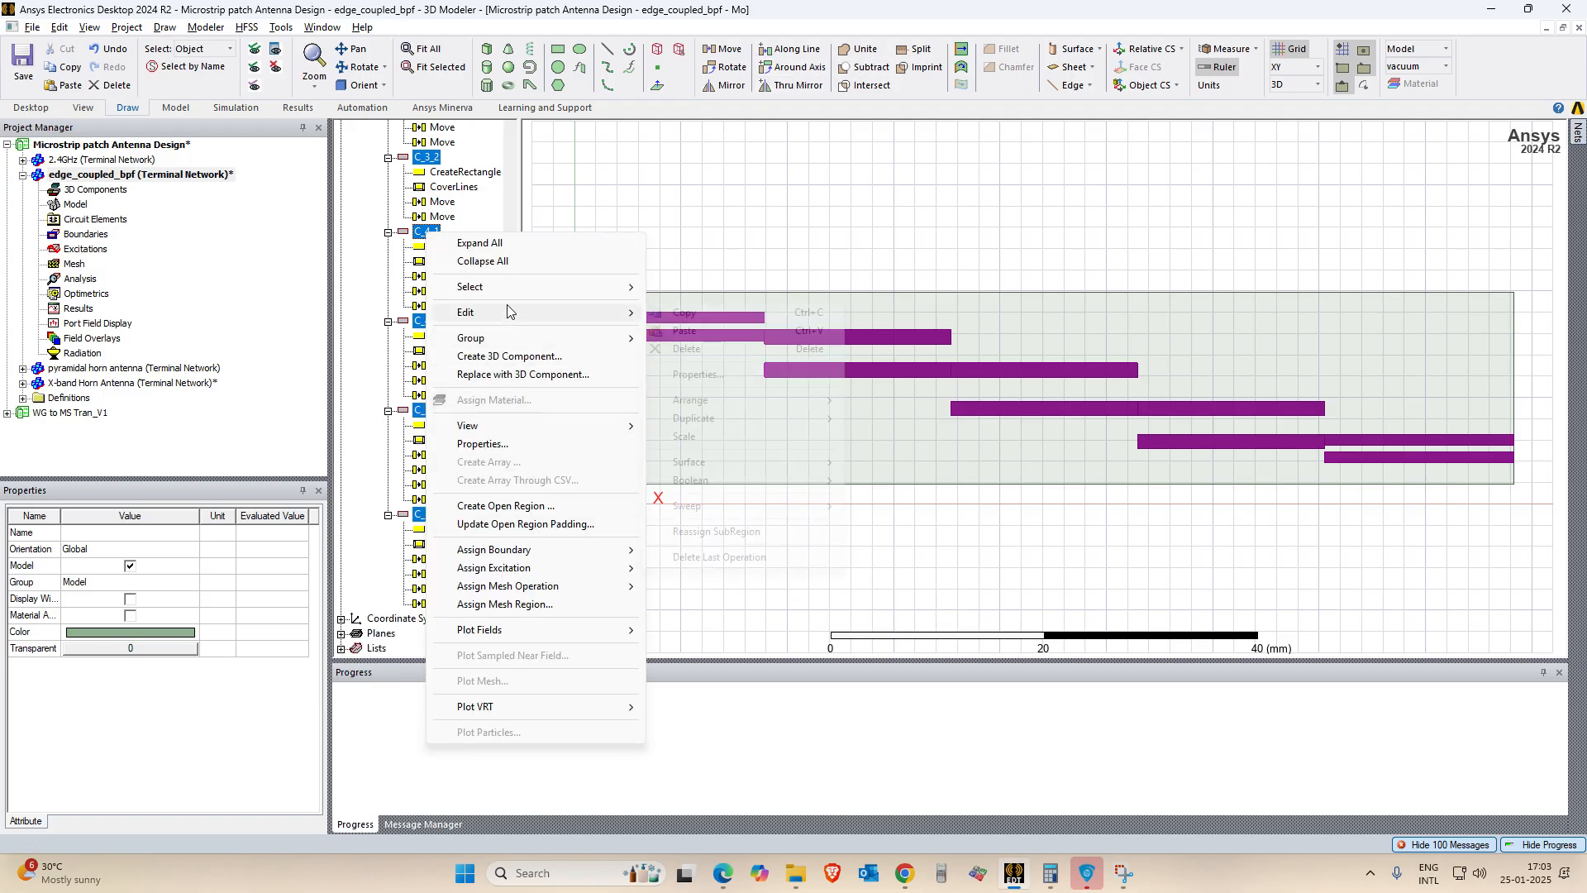
pyautogui.moveTo(513, 313)
pyautogui.moveTo(774, 409)
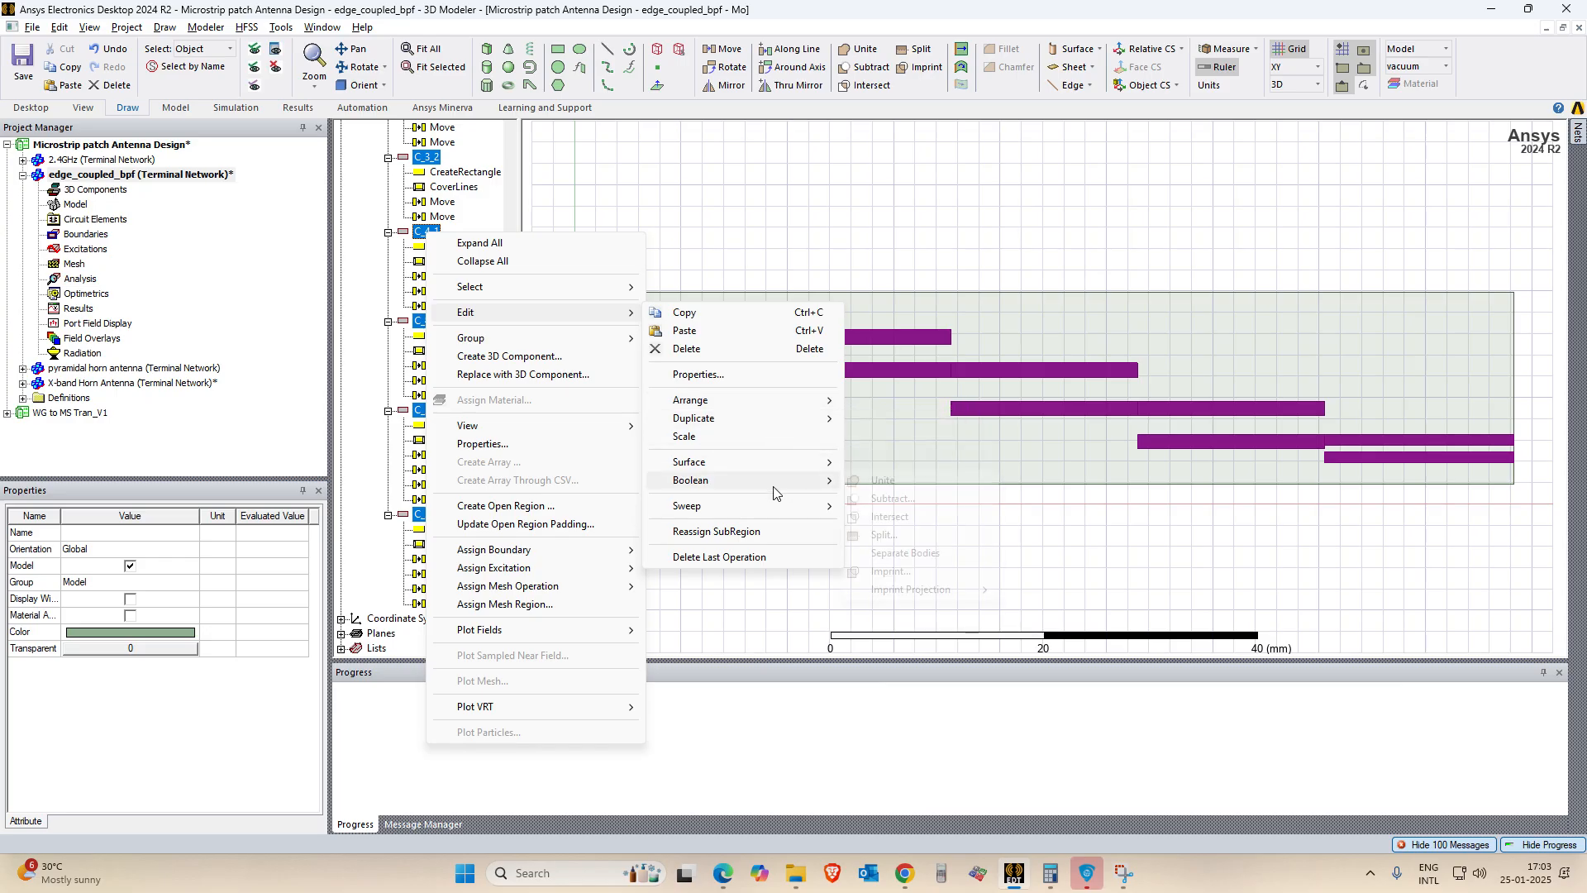
pyautogui.moveTo(777, 480)
pyautogui.click(877, 481)
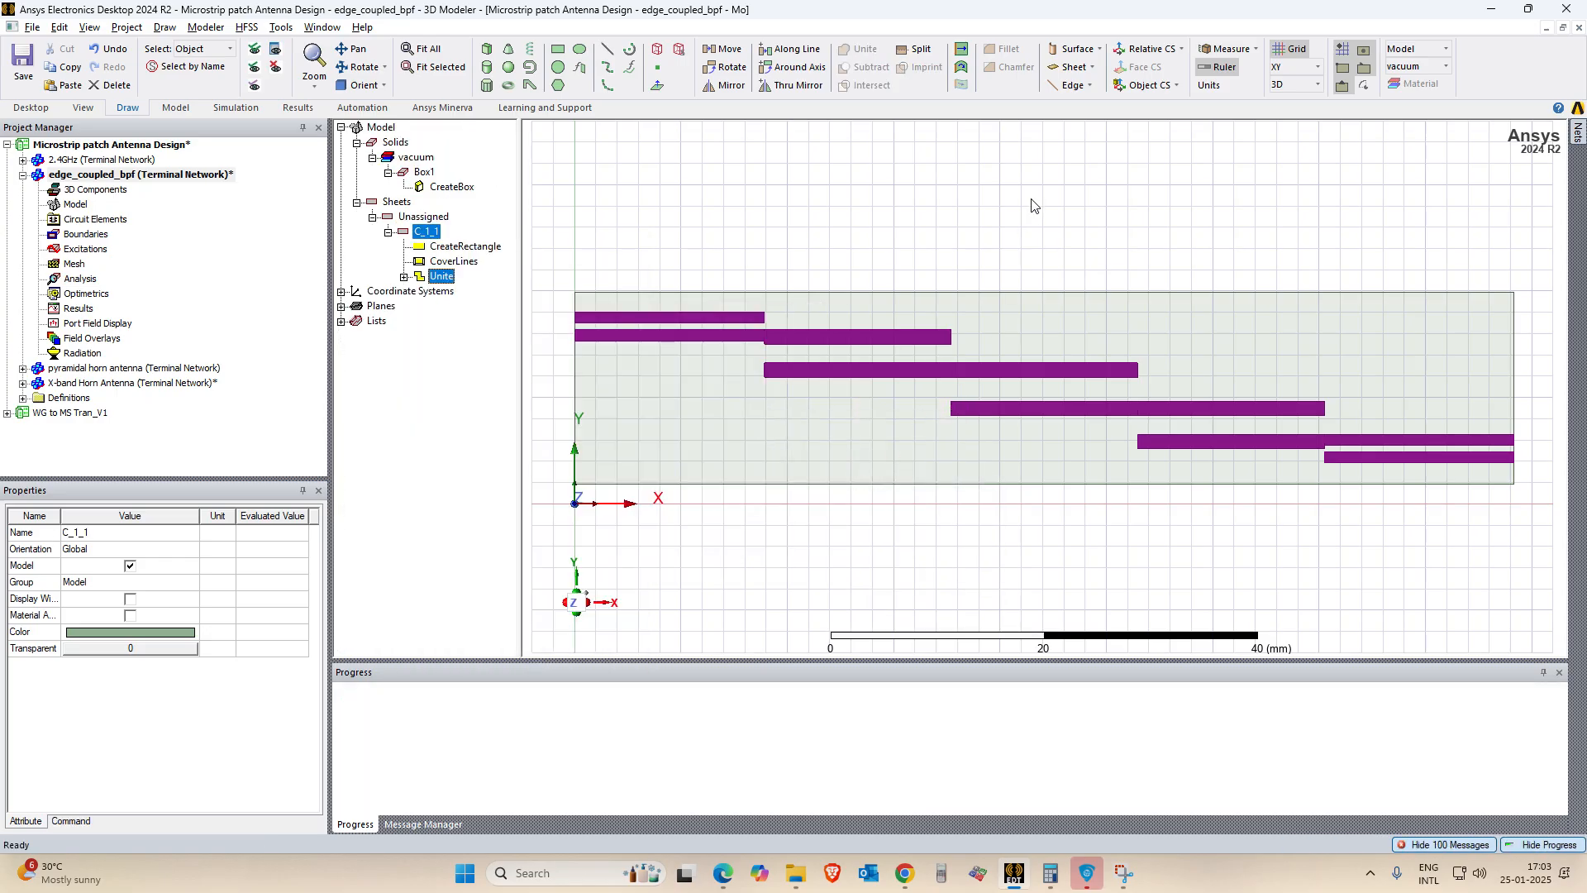
pyautogui.click(1032, 205)
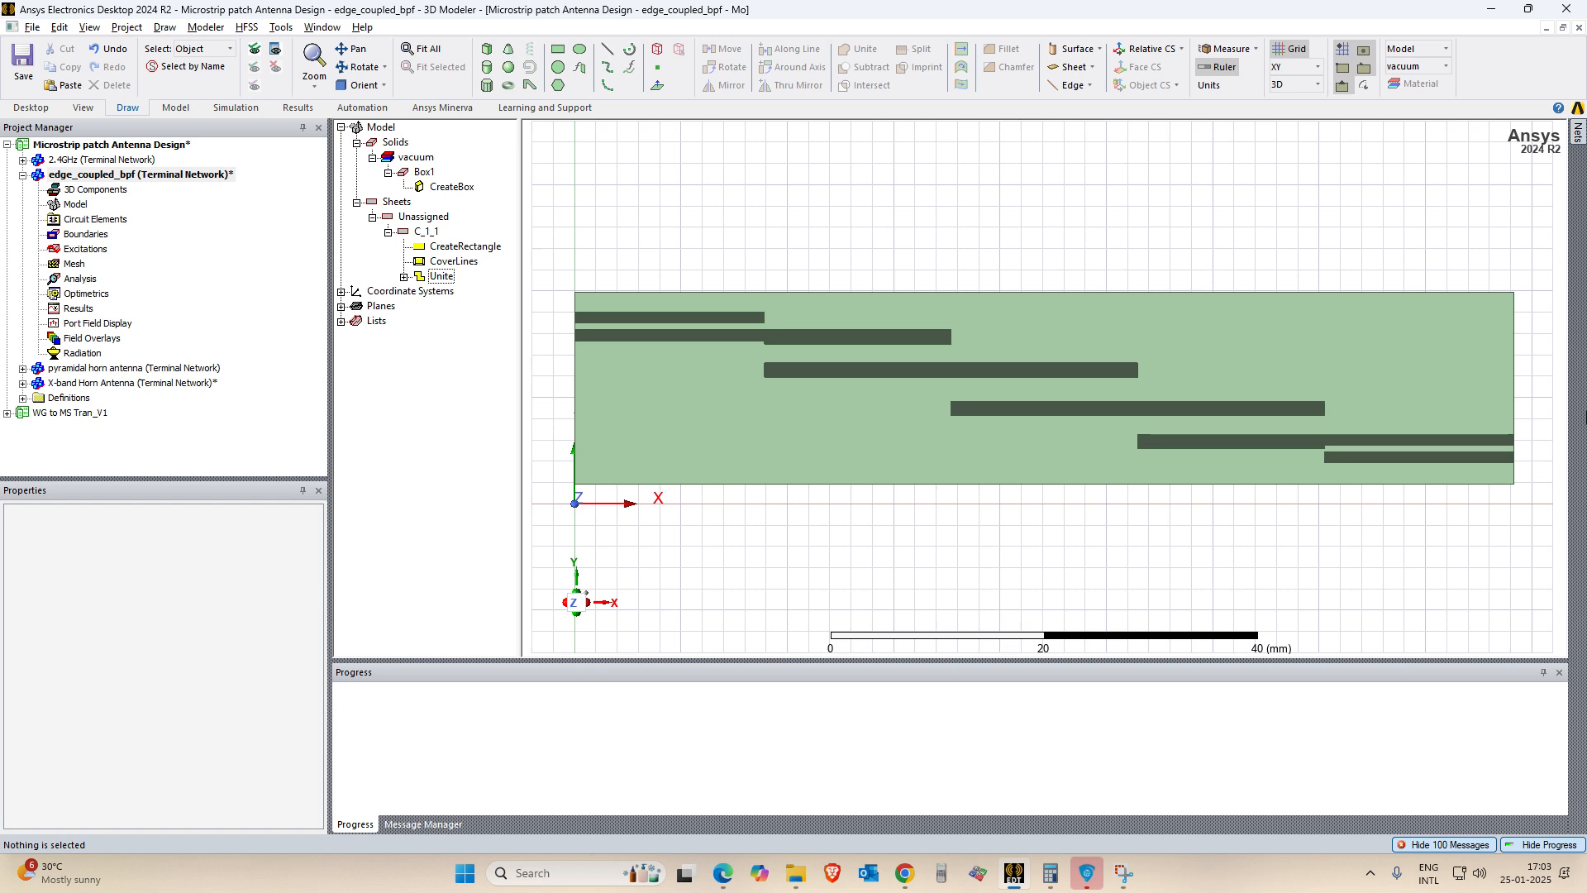
pyautogui.click(429, 232)
pyautogui.rightClick(430, 233)
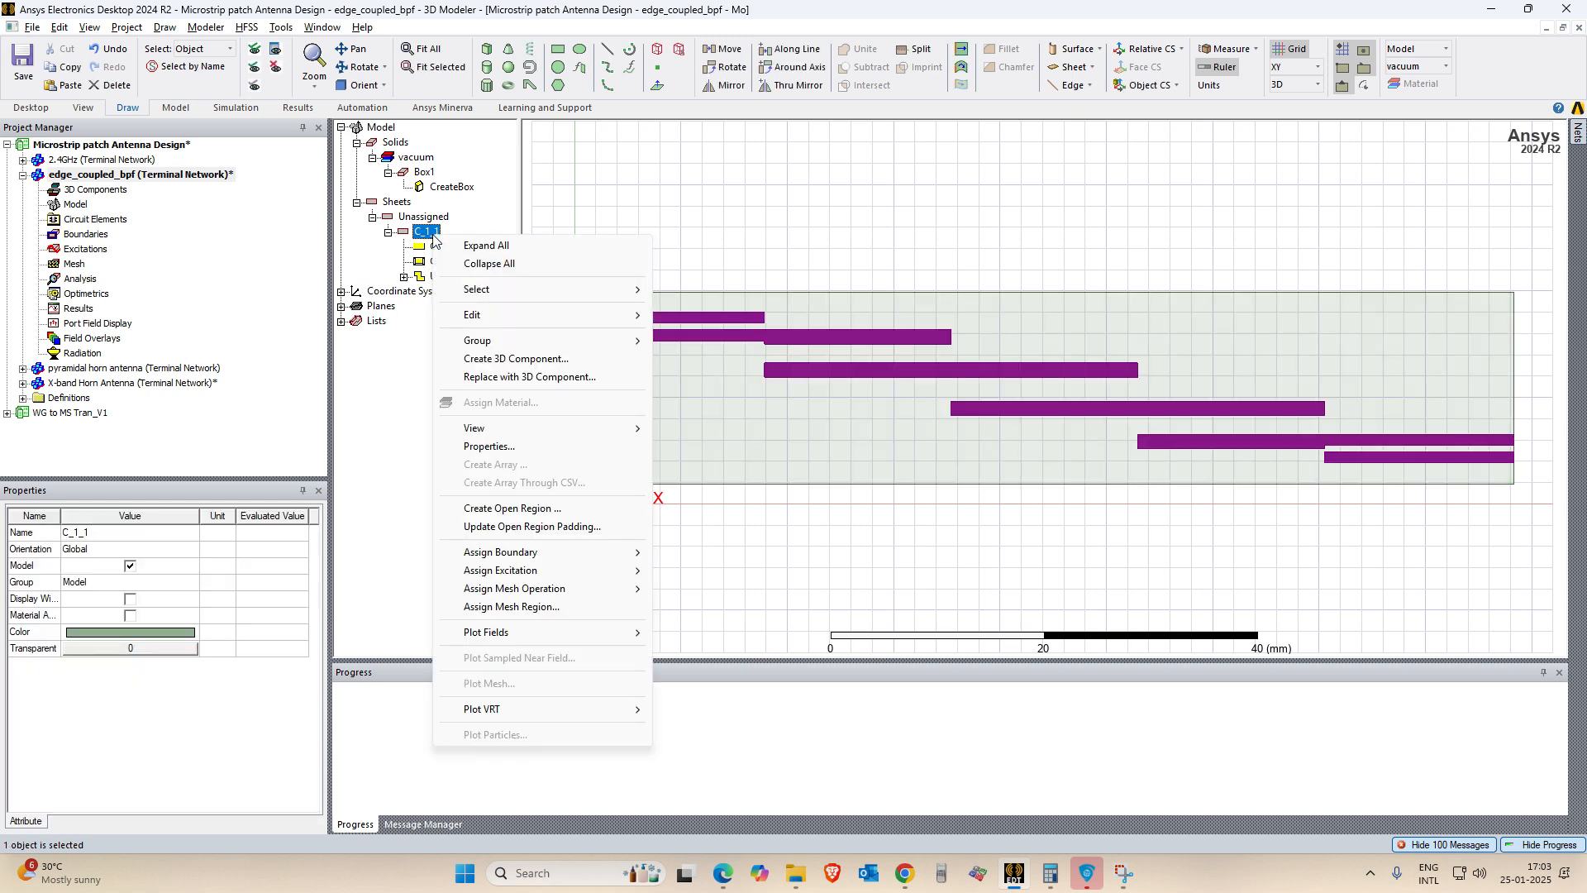
pyautogui.click(808, 238)
# Draw a rectangle over the substrate's bottom face from (0, 2, 0) mm to the far corner vertex, about 88.34 by 17.87 mm.
pyautogui.click(384, 86)
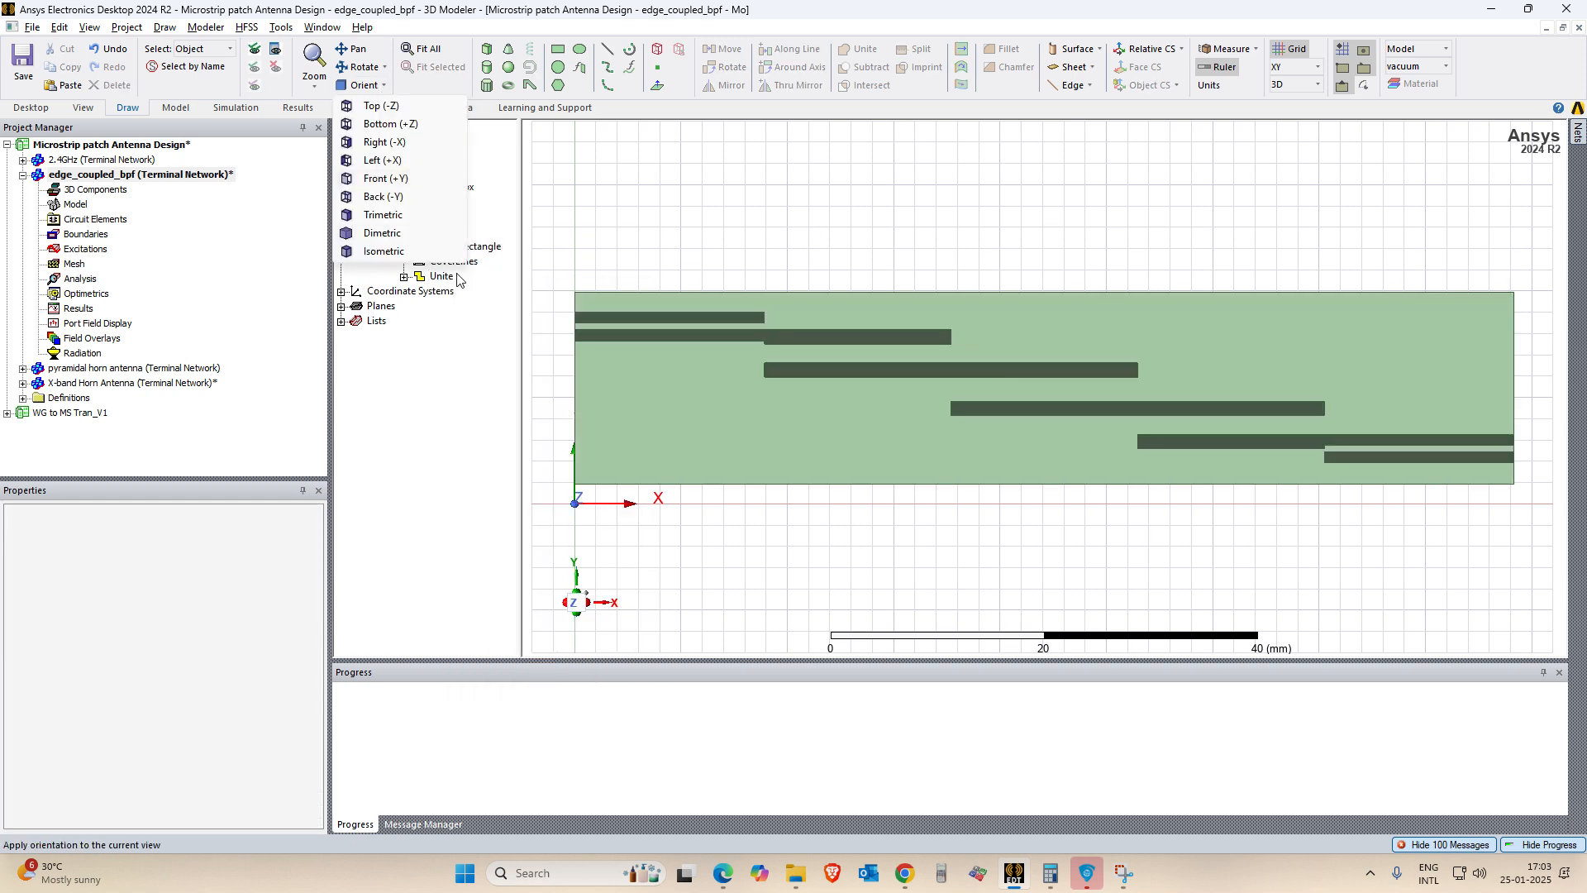
pyautogui.click(412, 127)
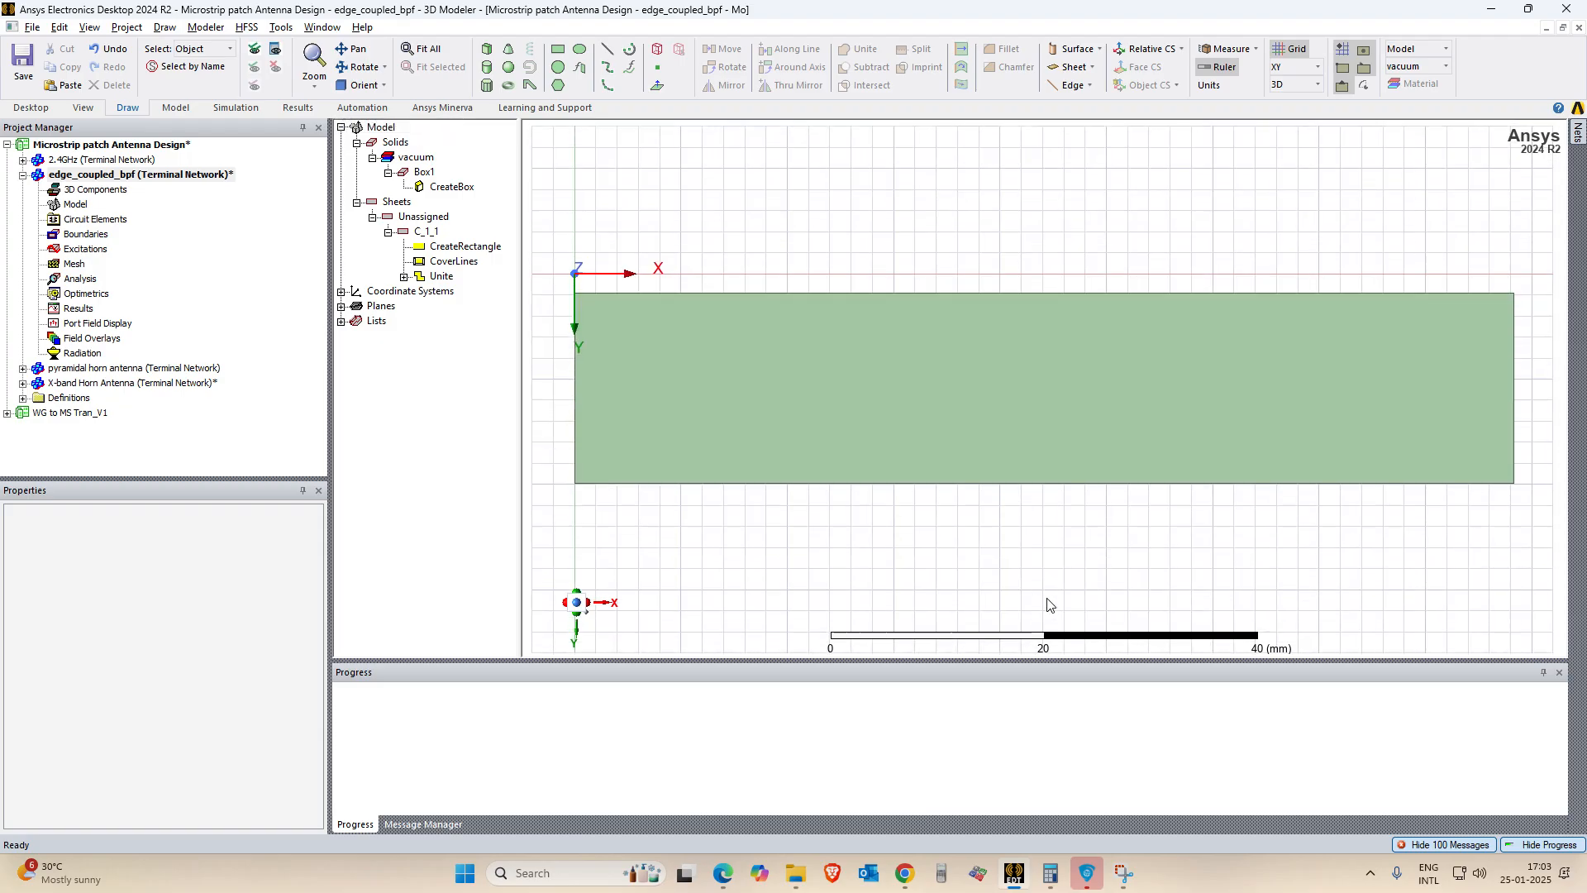
pyautogui.click(558, 55)
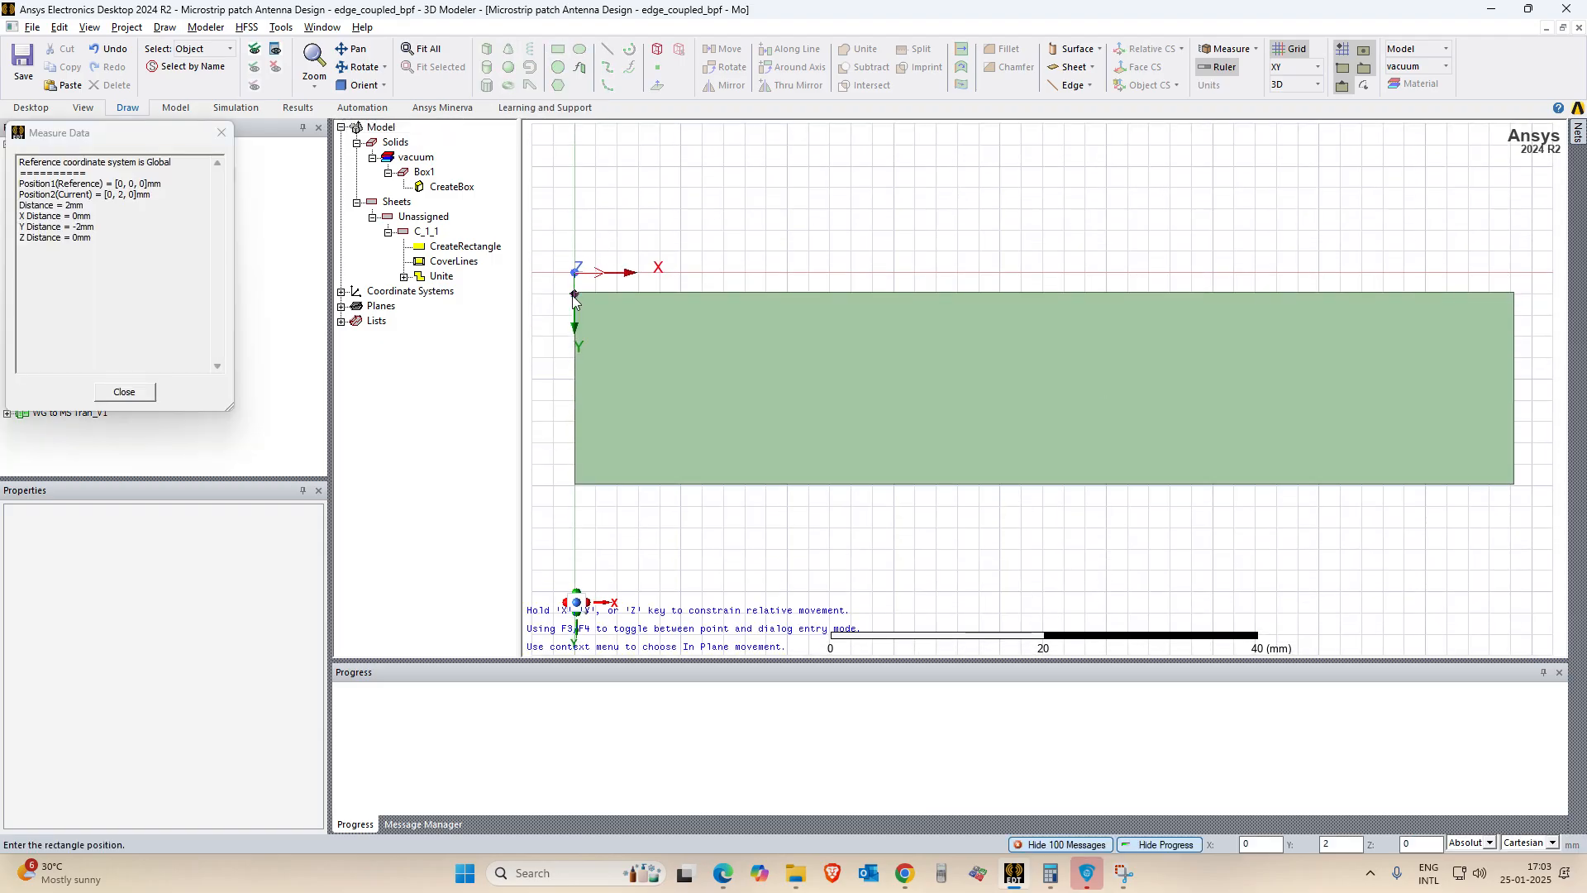
pyautogui.click(576, 295)
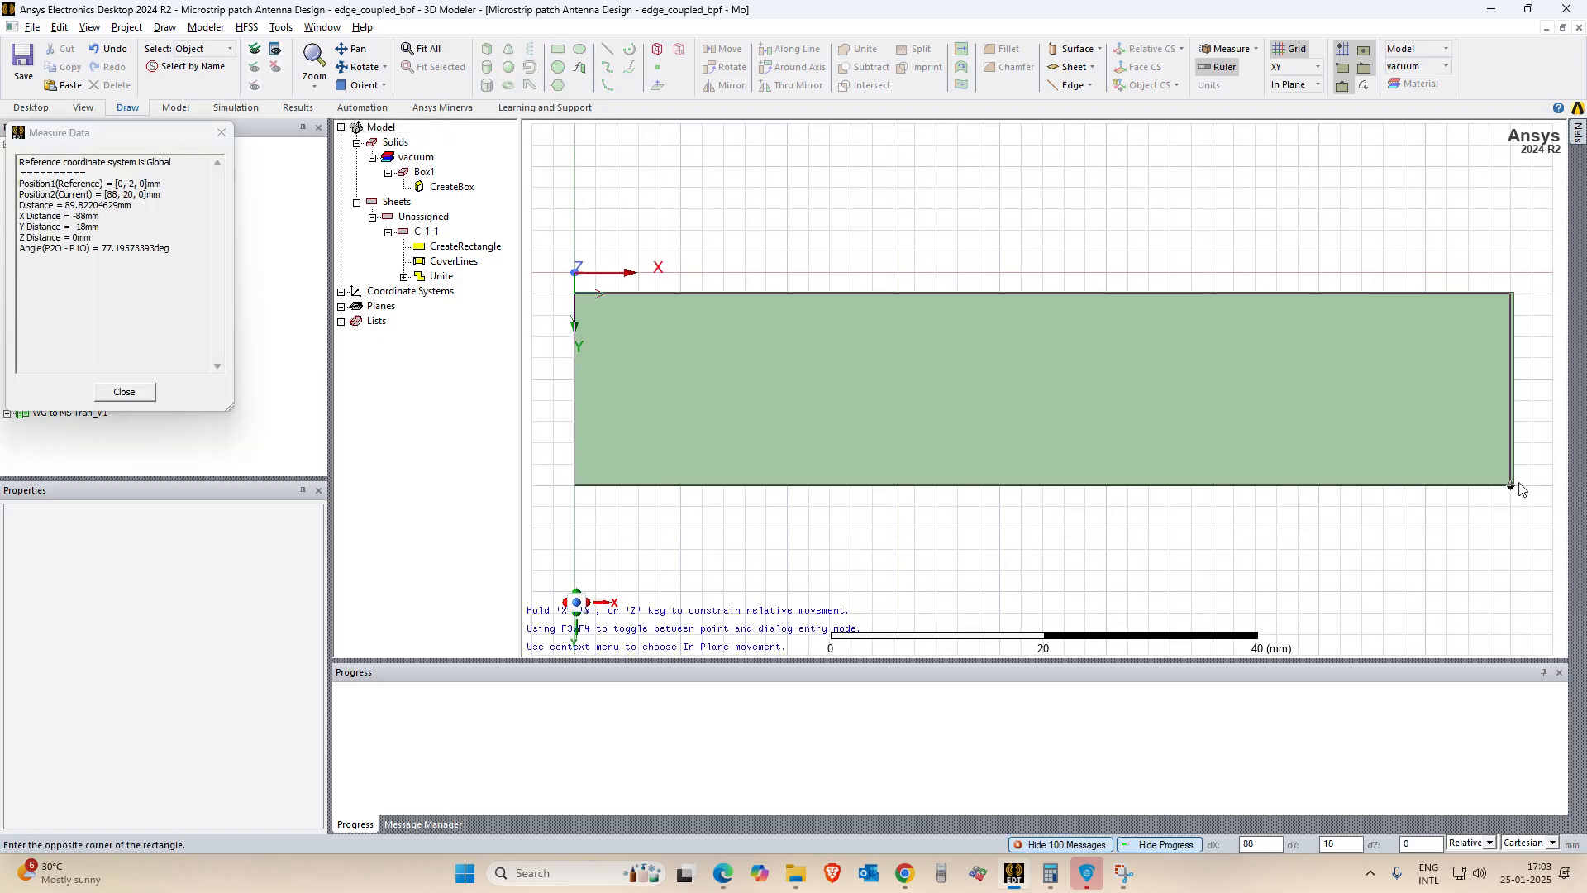
pyautogui.scroll(2, 1513, 487)
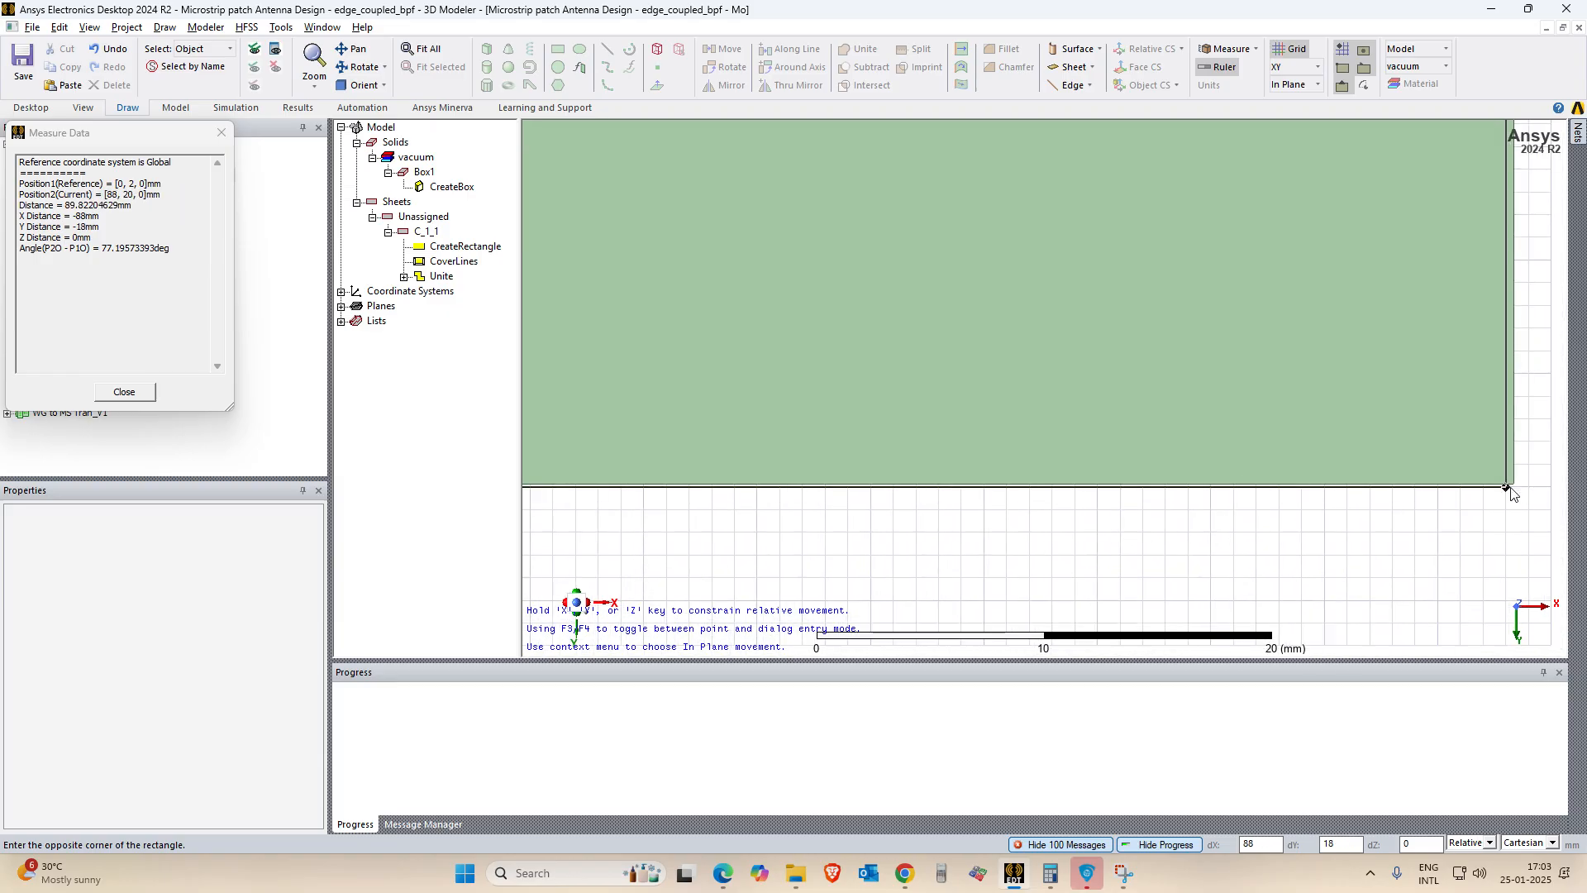
pyautogui.scroll(4, 1513, 491)
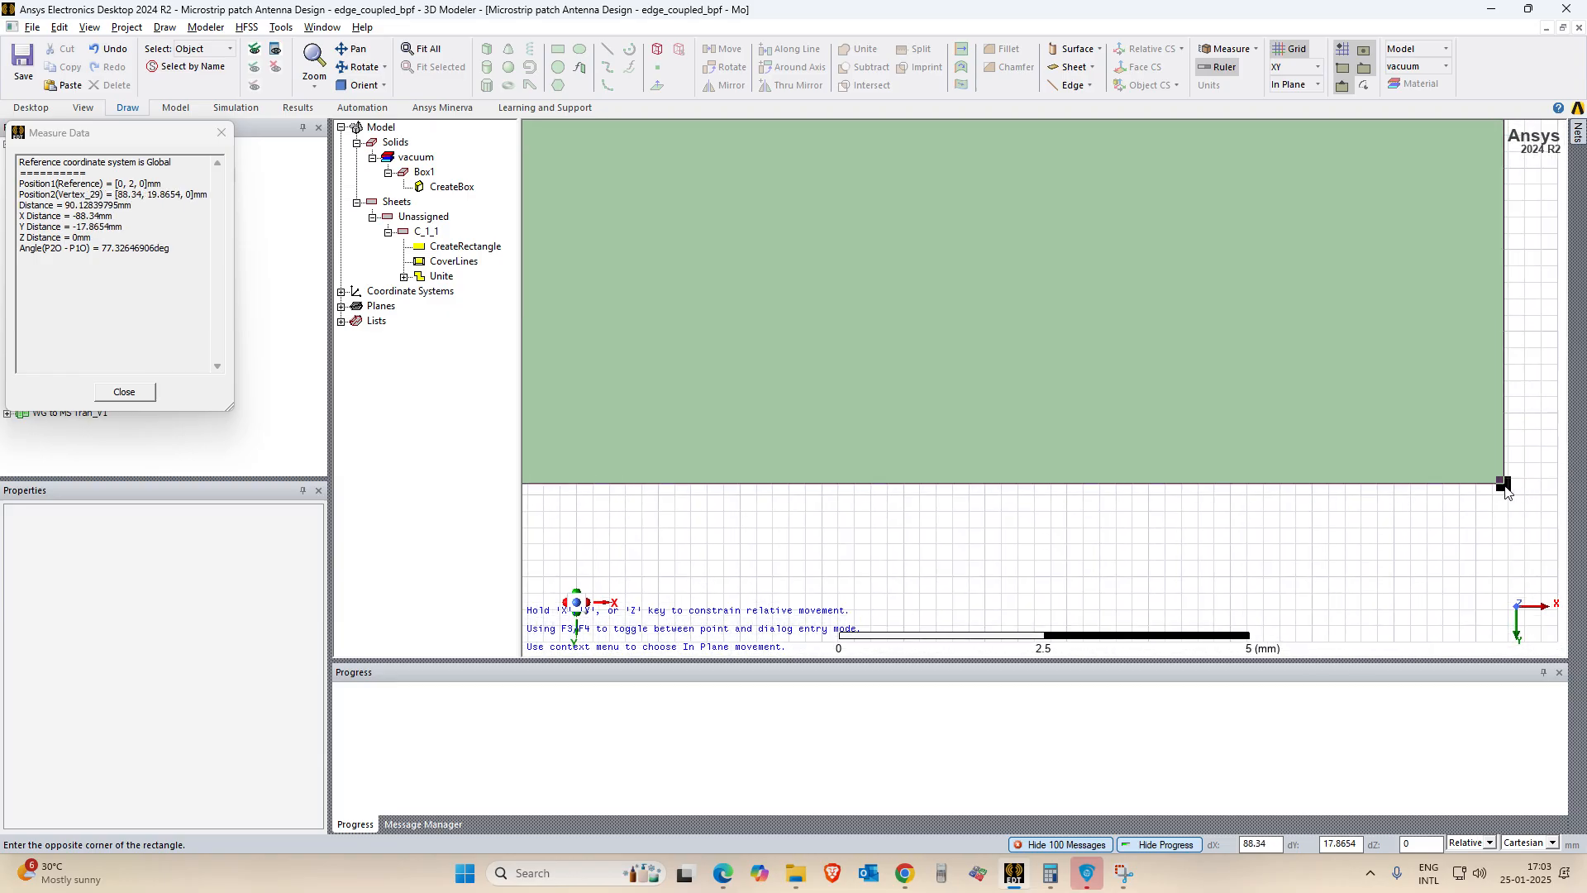
pyautogui.click(1504, 485)
pyautogui.hotkey('ctrl', 'd')
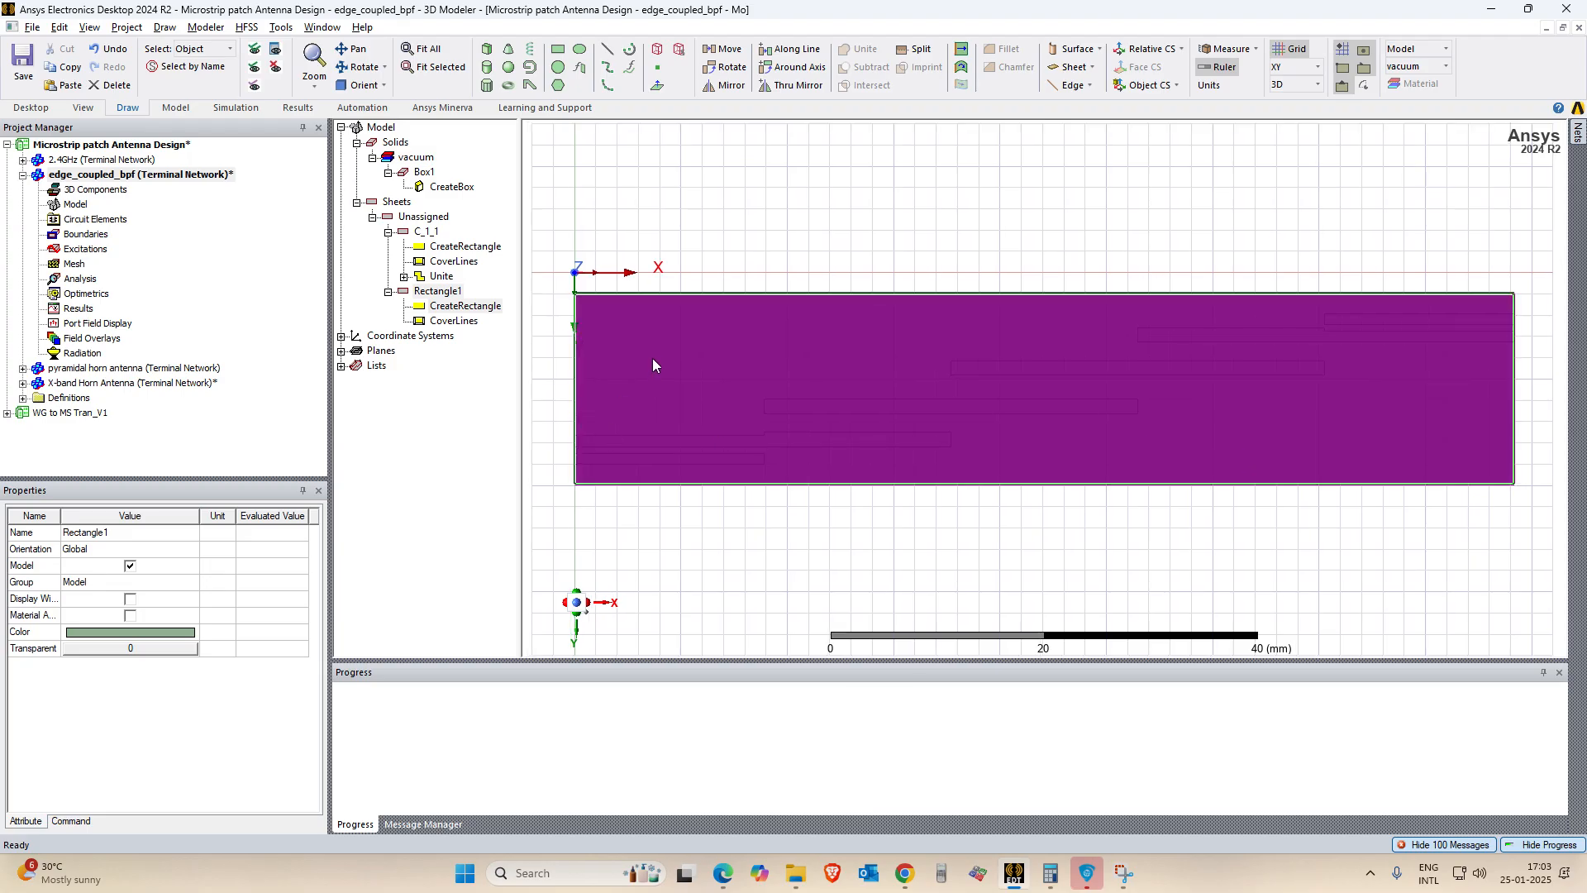
# Examine the bottom rectangle and the substrate Box1 in 3D and top views, selecting each to compare their extents.
pyautogui.click(425, 293)
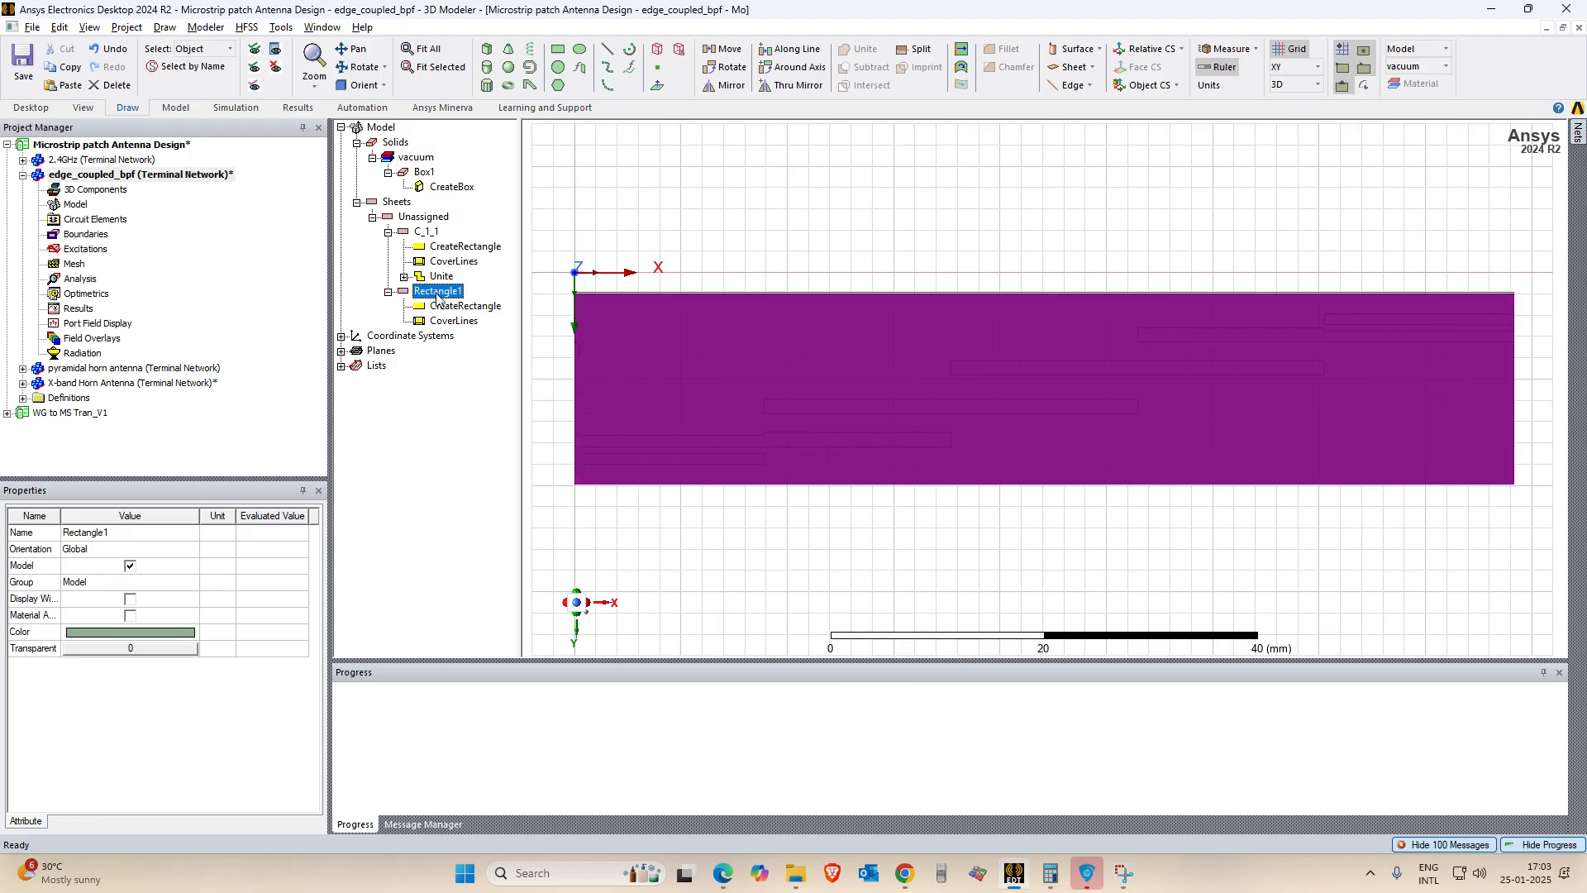
pyautogui.click(463, 488)
pyautogui.click(360, 85)
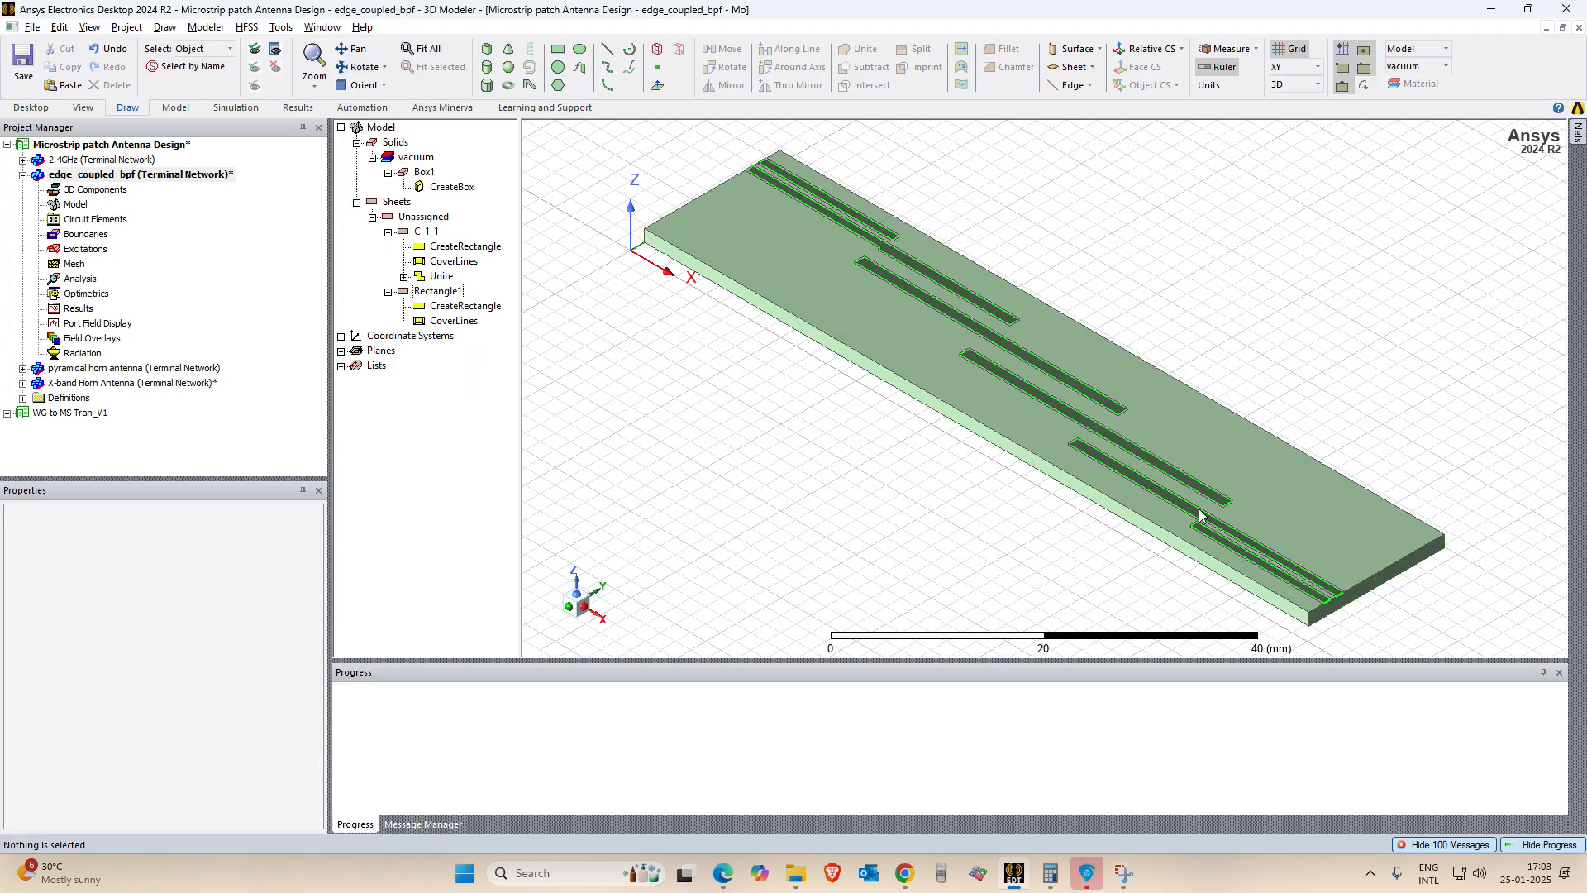
pyautogui.click(384, 85)
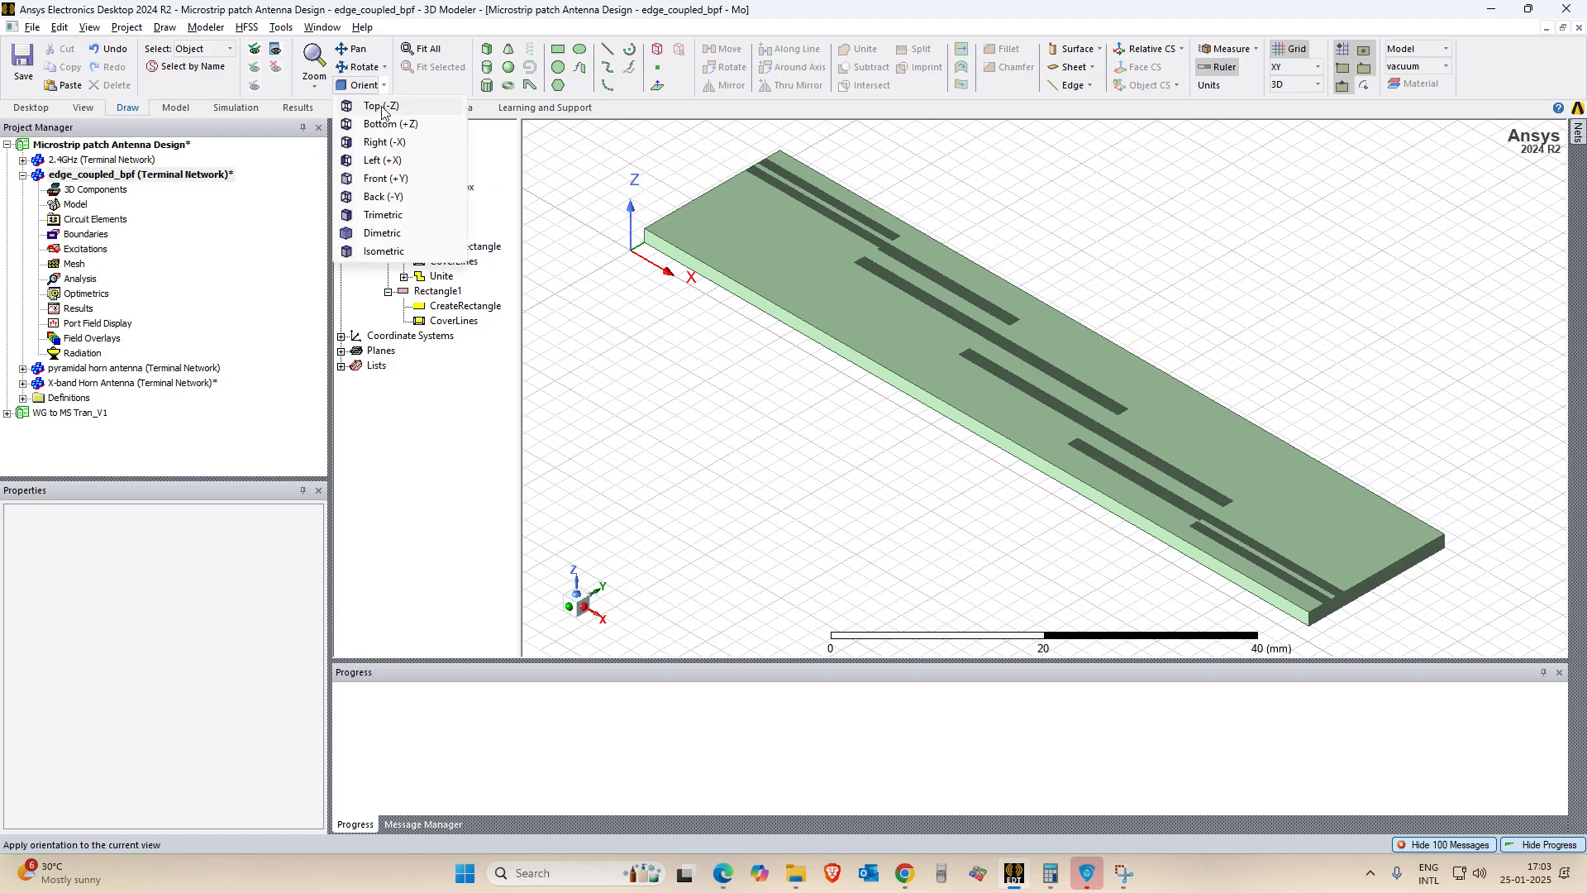
pyautogui.click(382, 107)
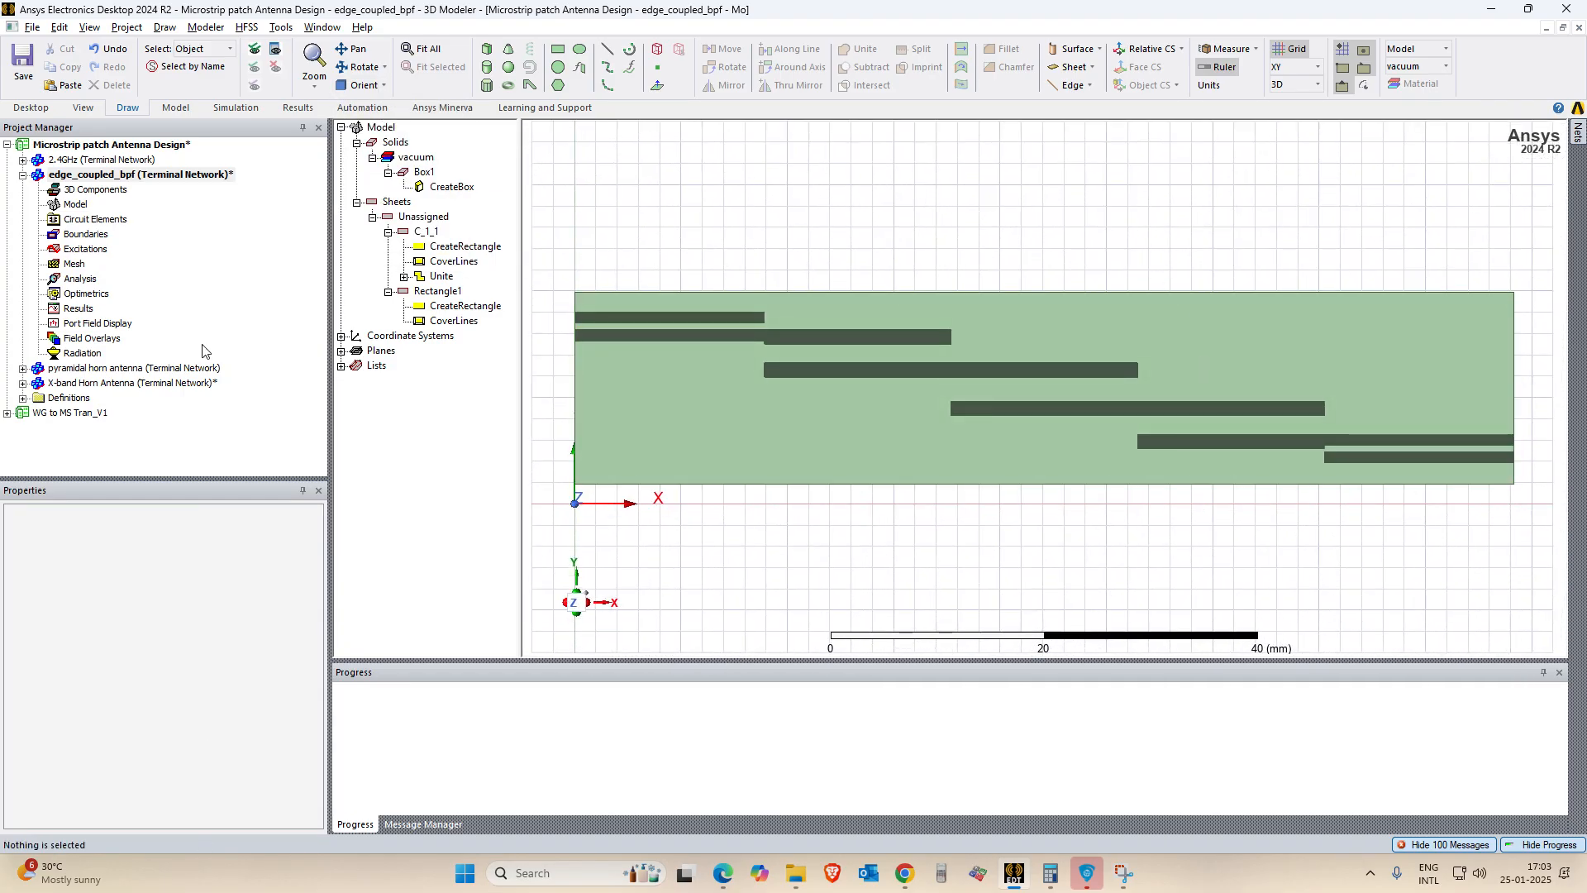
pyautogui.click(423, 172)
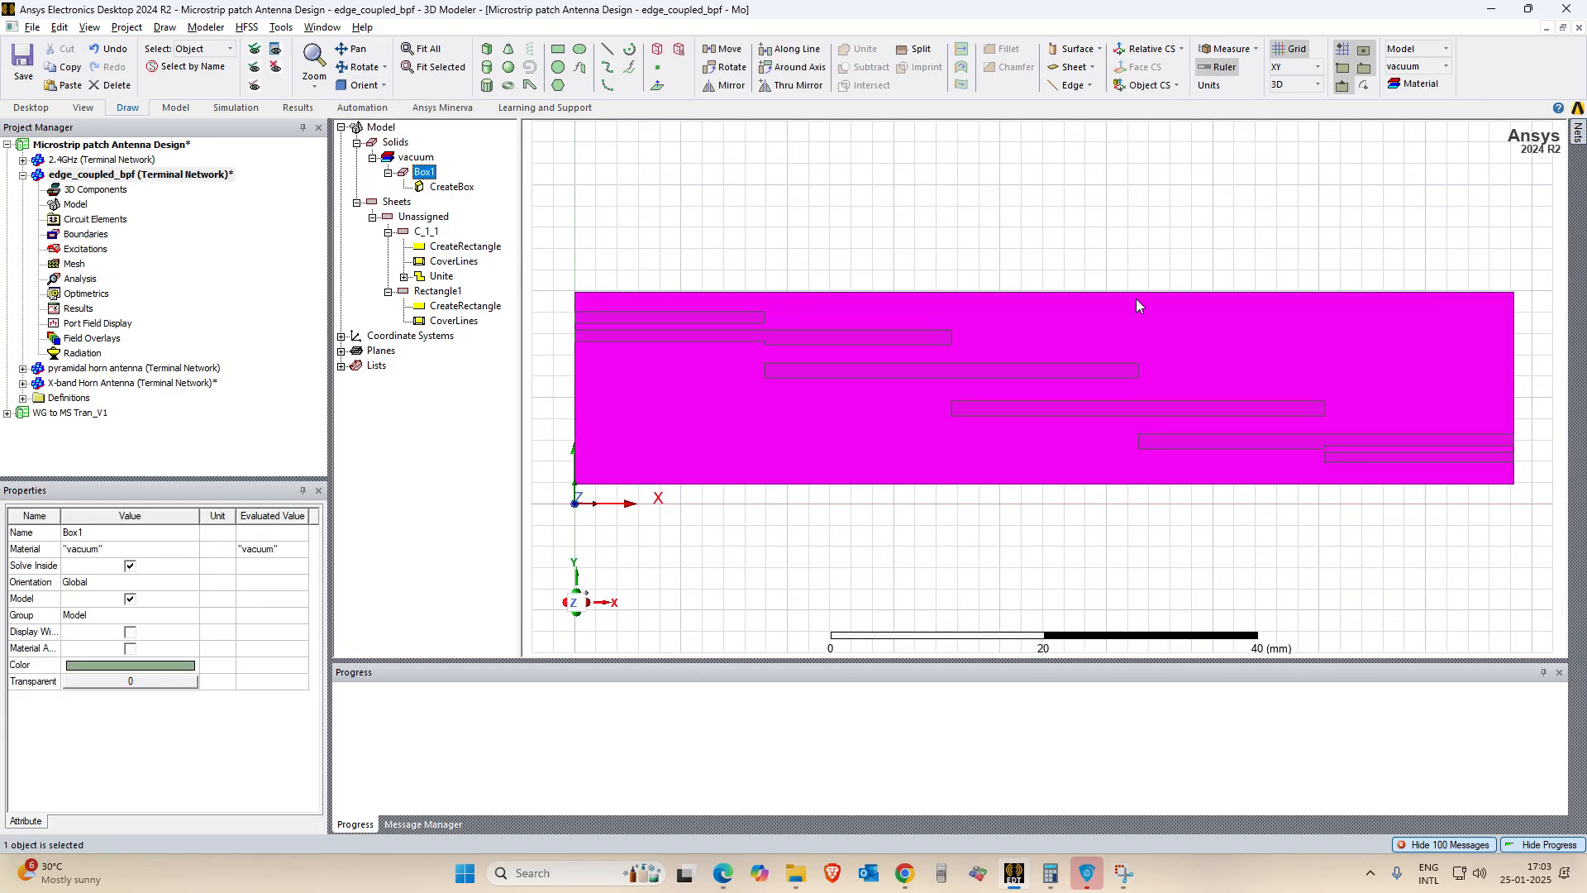
pyautogui.click(1127, 245)
pyautogui.click(437, 291)
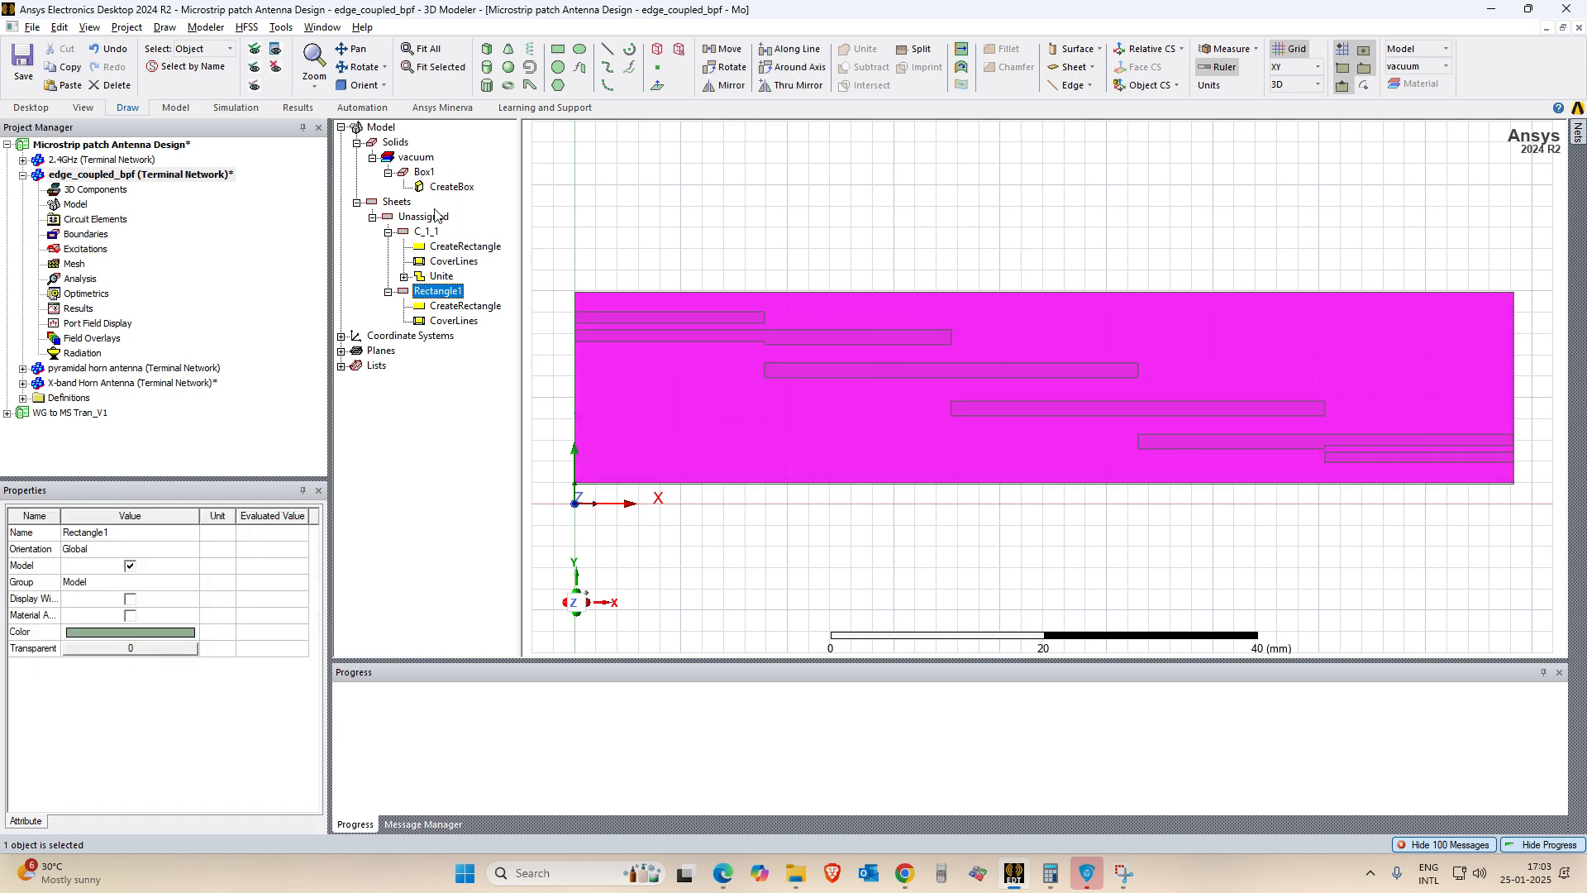
pyautogui.click(428, 172)
pyautogui.click(700, 200)
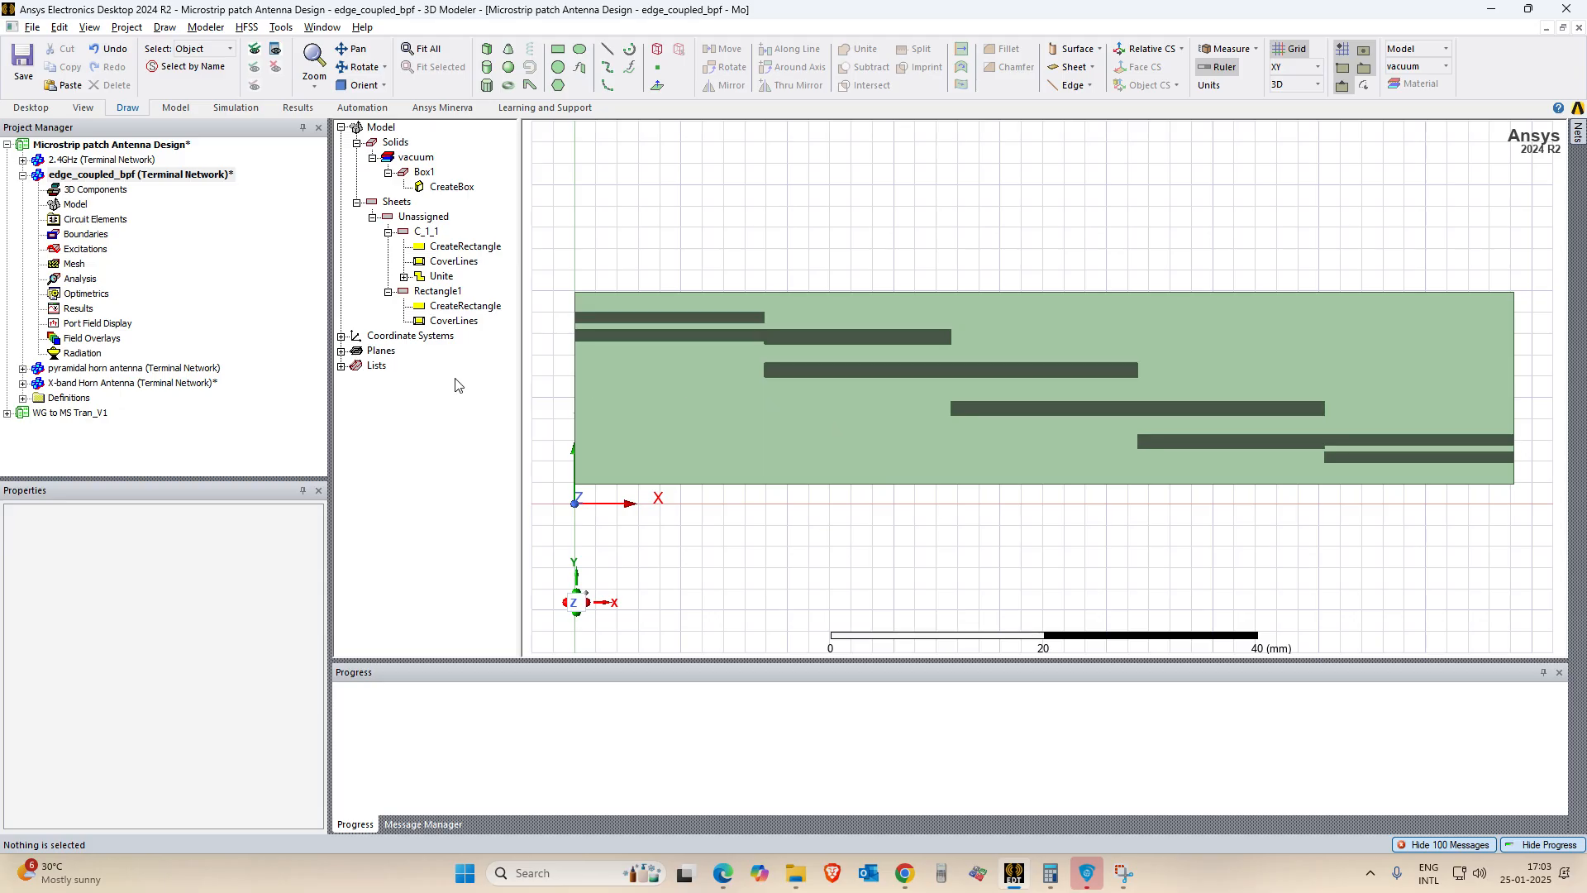
# Assign a Perfect E boundary named PerfE1 to the united strip sheet C_1_1 and the bottom sheet Rectangle1, with no infinite ground plane.
pyautogui.click(426, 232)
pyautogui.keyDown('ctrl'); pyautogui.click(430, 293); pyautogui.keyUp('ctrl')
pyautogui.rightClick(430, 293)
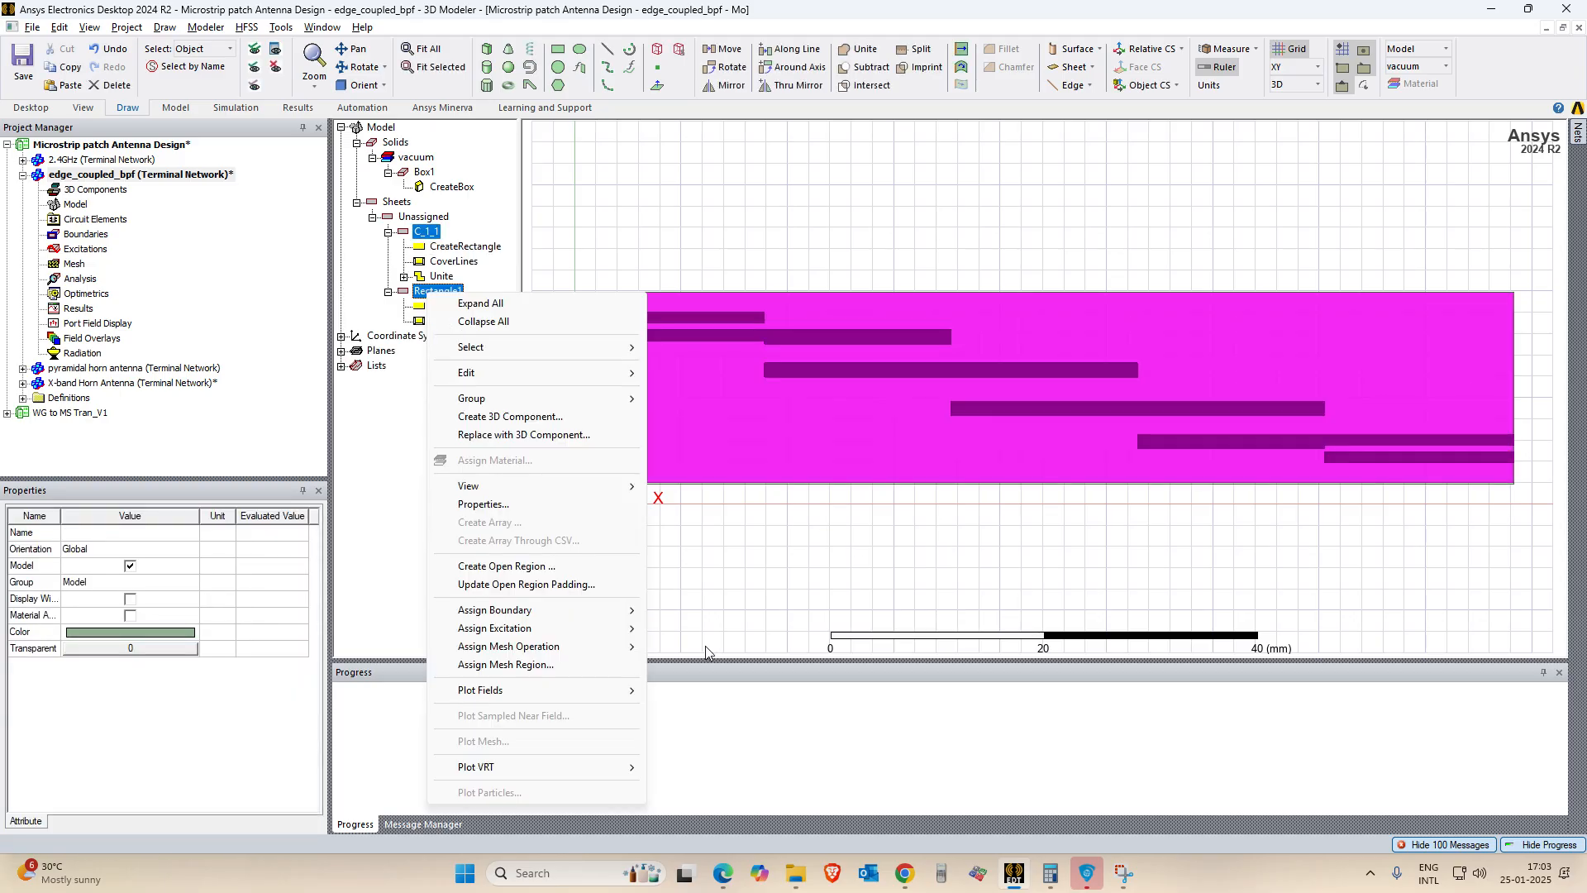
pyautogui.moveTo(516, 616)
pyautogui.click(696, 529)
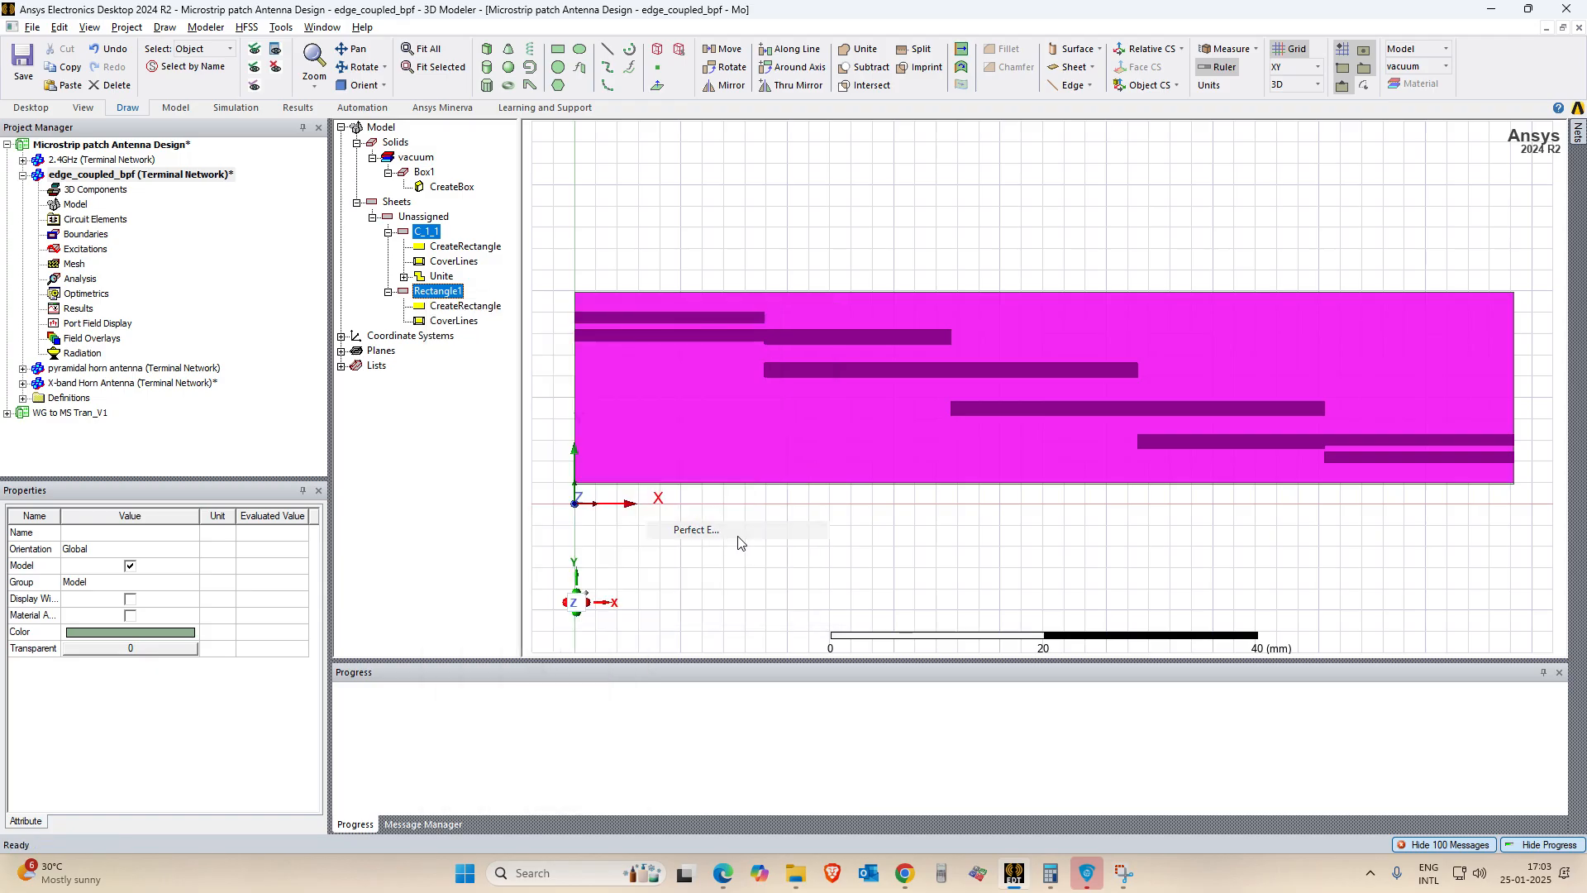
pyautogui.moveTo(744, 283); pyautogui.dragTo(1178, 216)
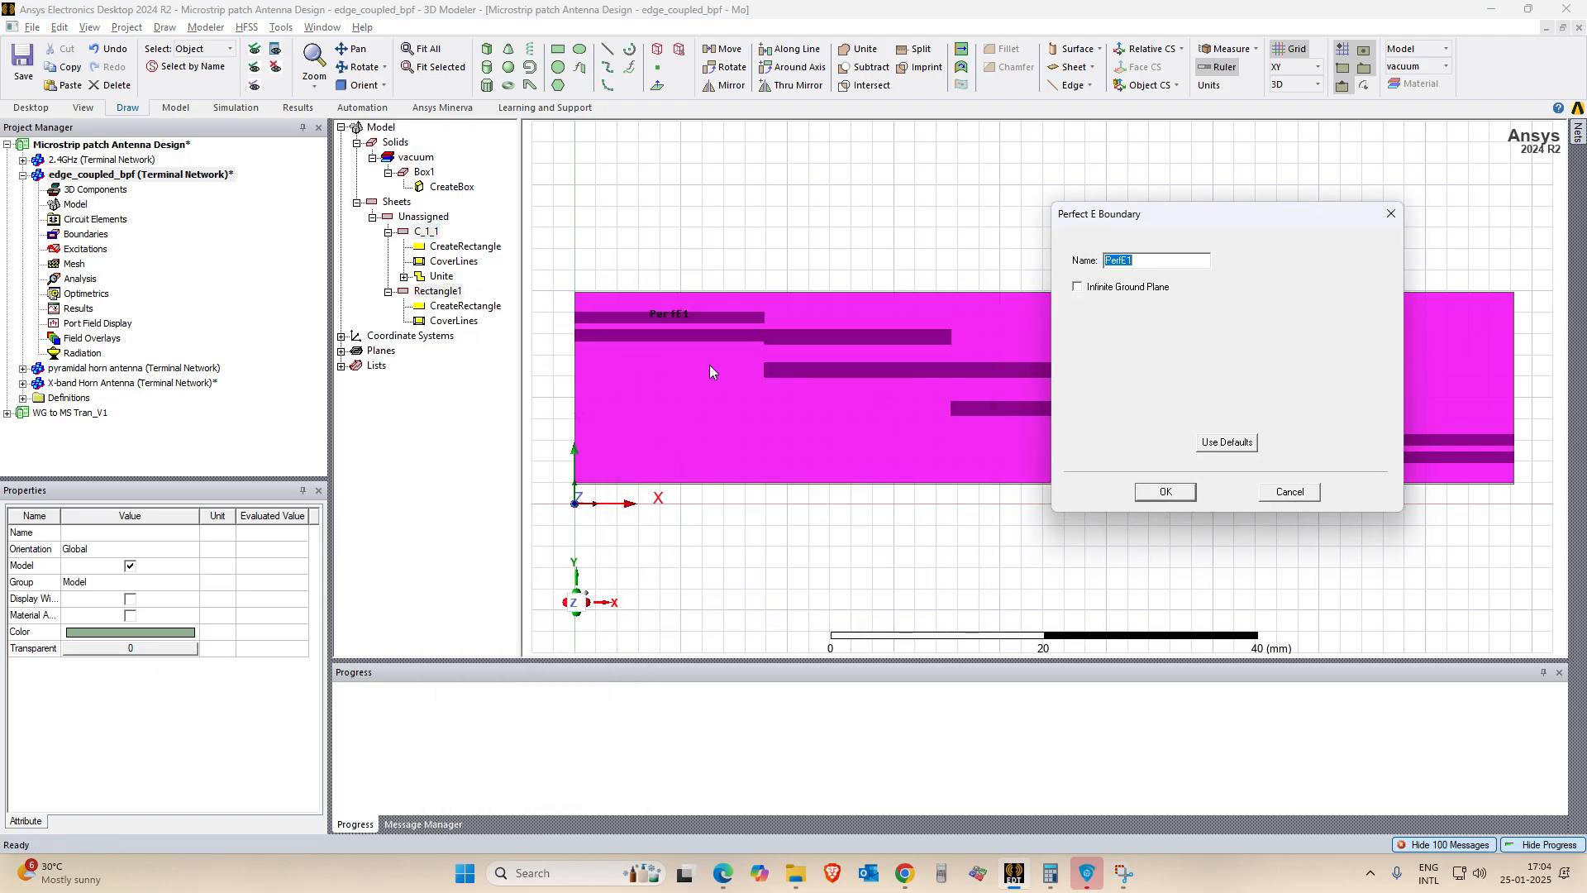
pyautogui.click(1164, 494)
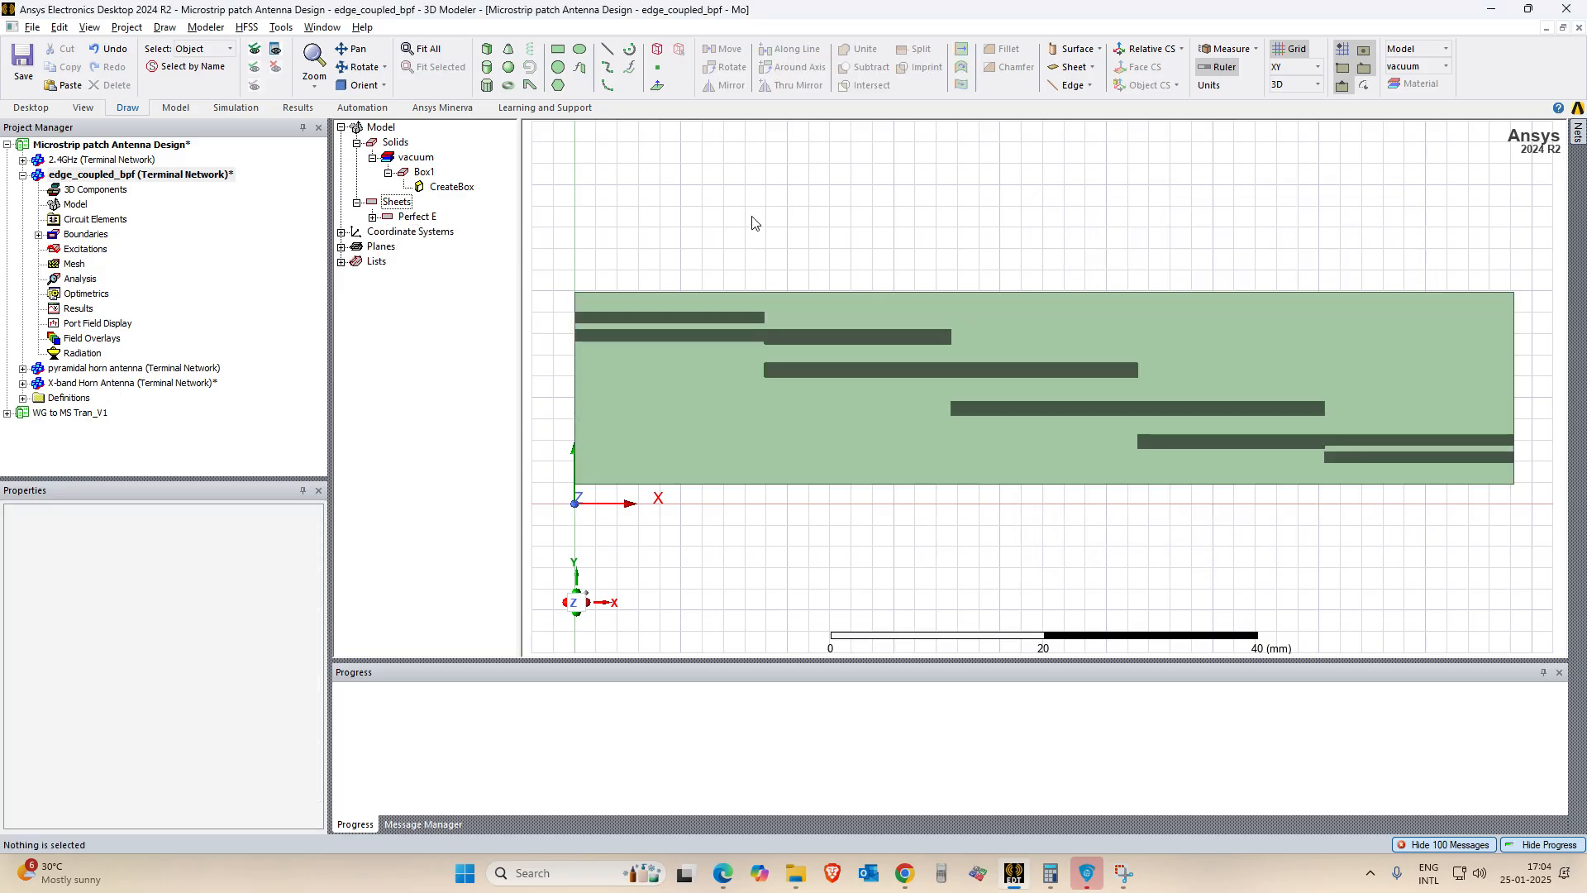
pyautogui.click(38, 235)
pyautogui.click(92, 249)
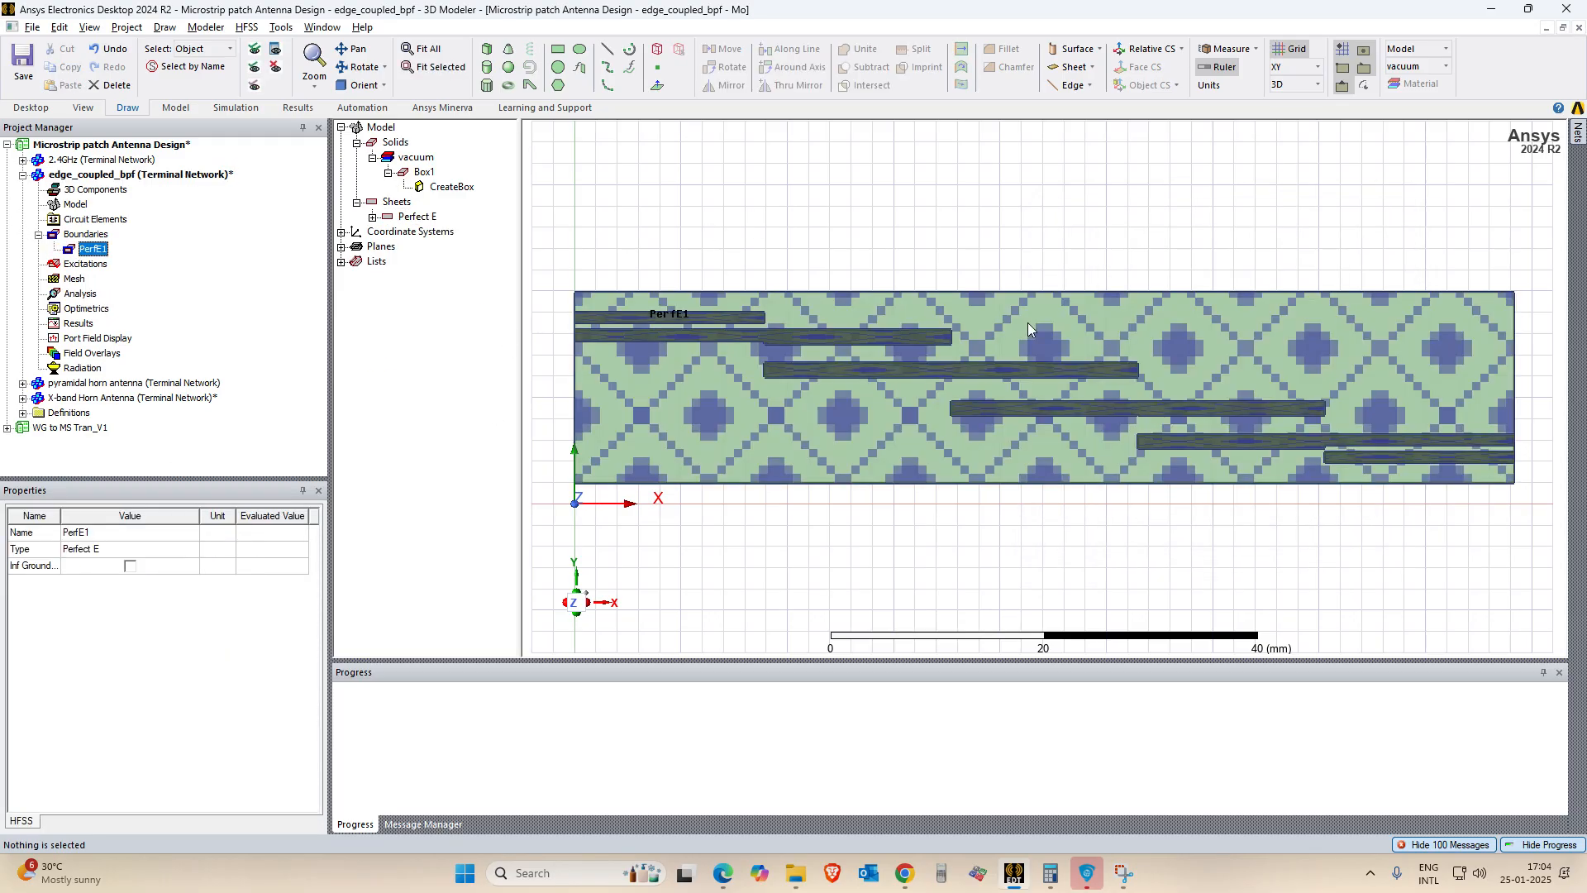
pyautogui.click(937, 198)
# Change the material of the substrate Box1 to FR4_epoxy.
pyautogui.doubleClick(423, 172)
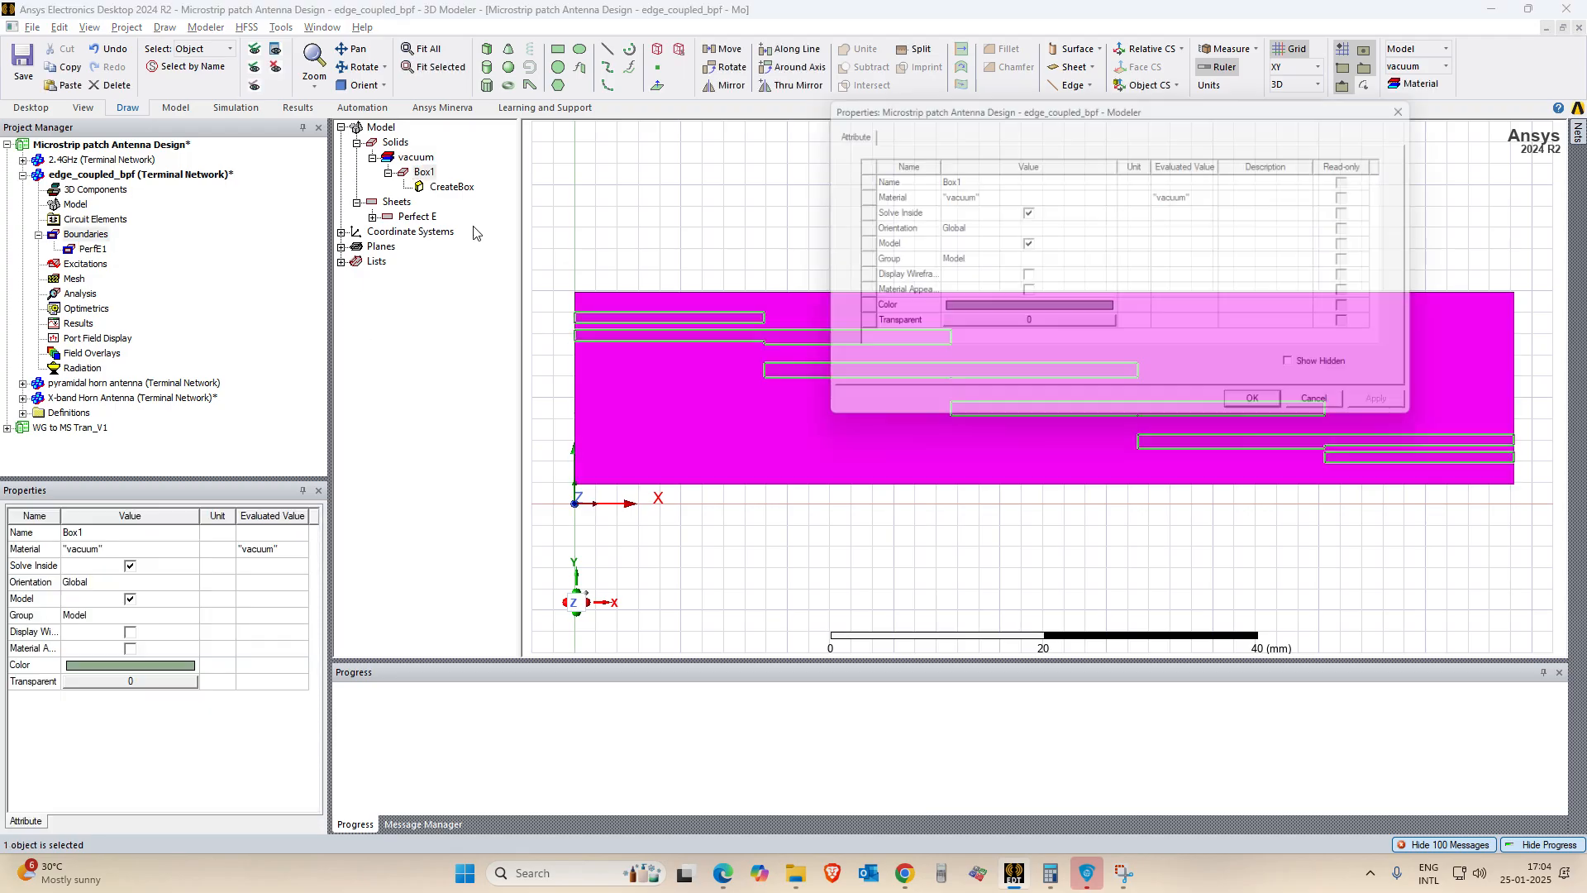
pyautogui.click(986, 198)
pyautogui.click(986, 198)
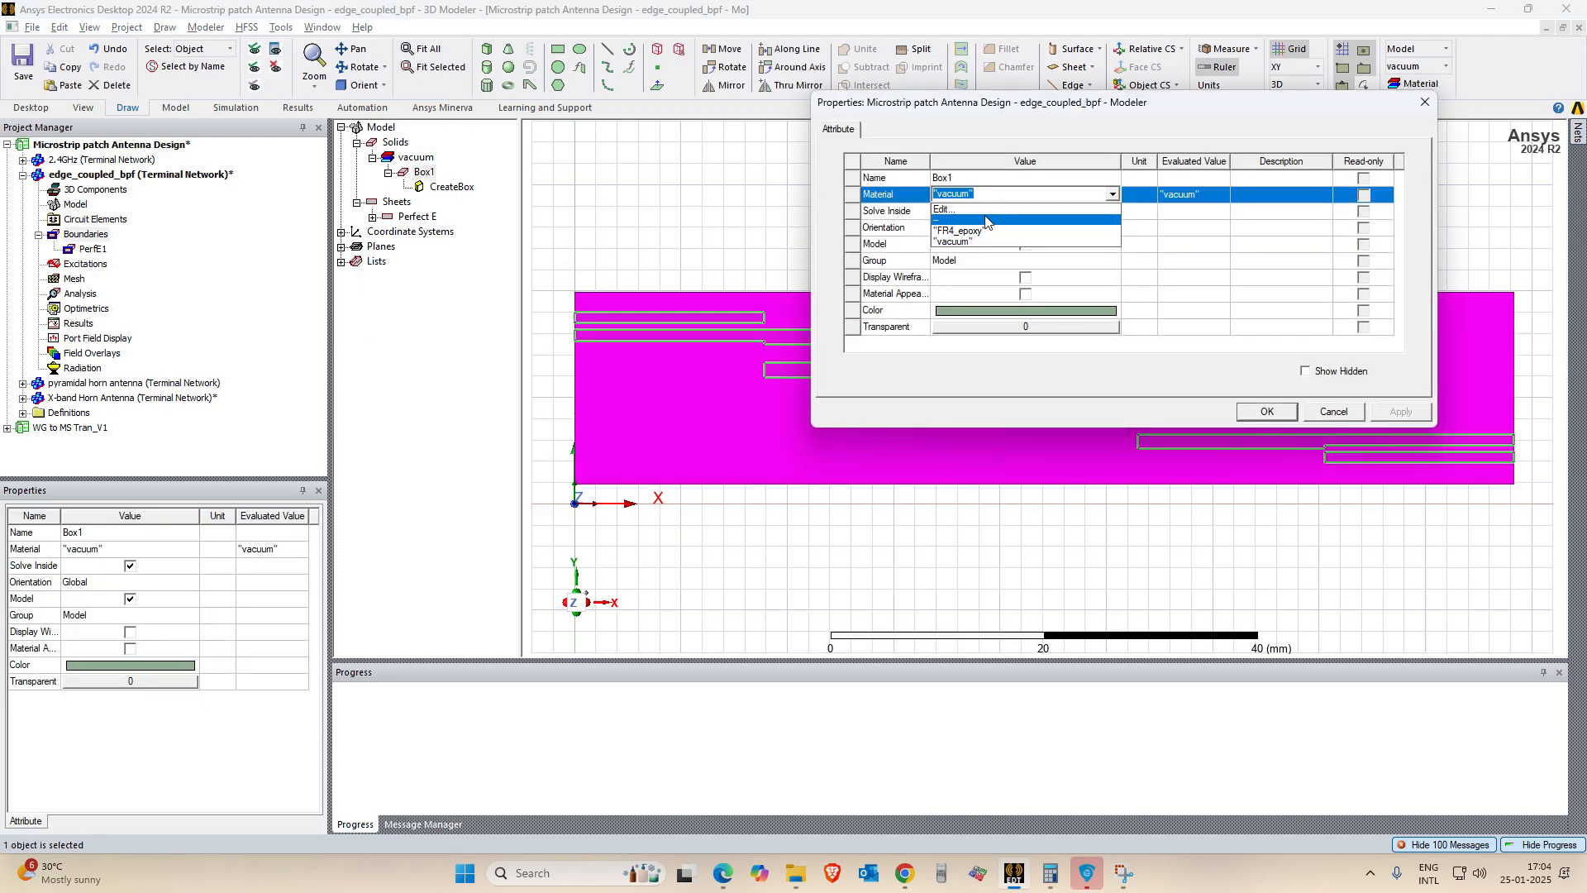
pyautogui.click(974, 230)
pyautogui.click(1401, 411)
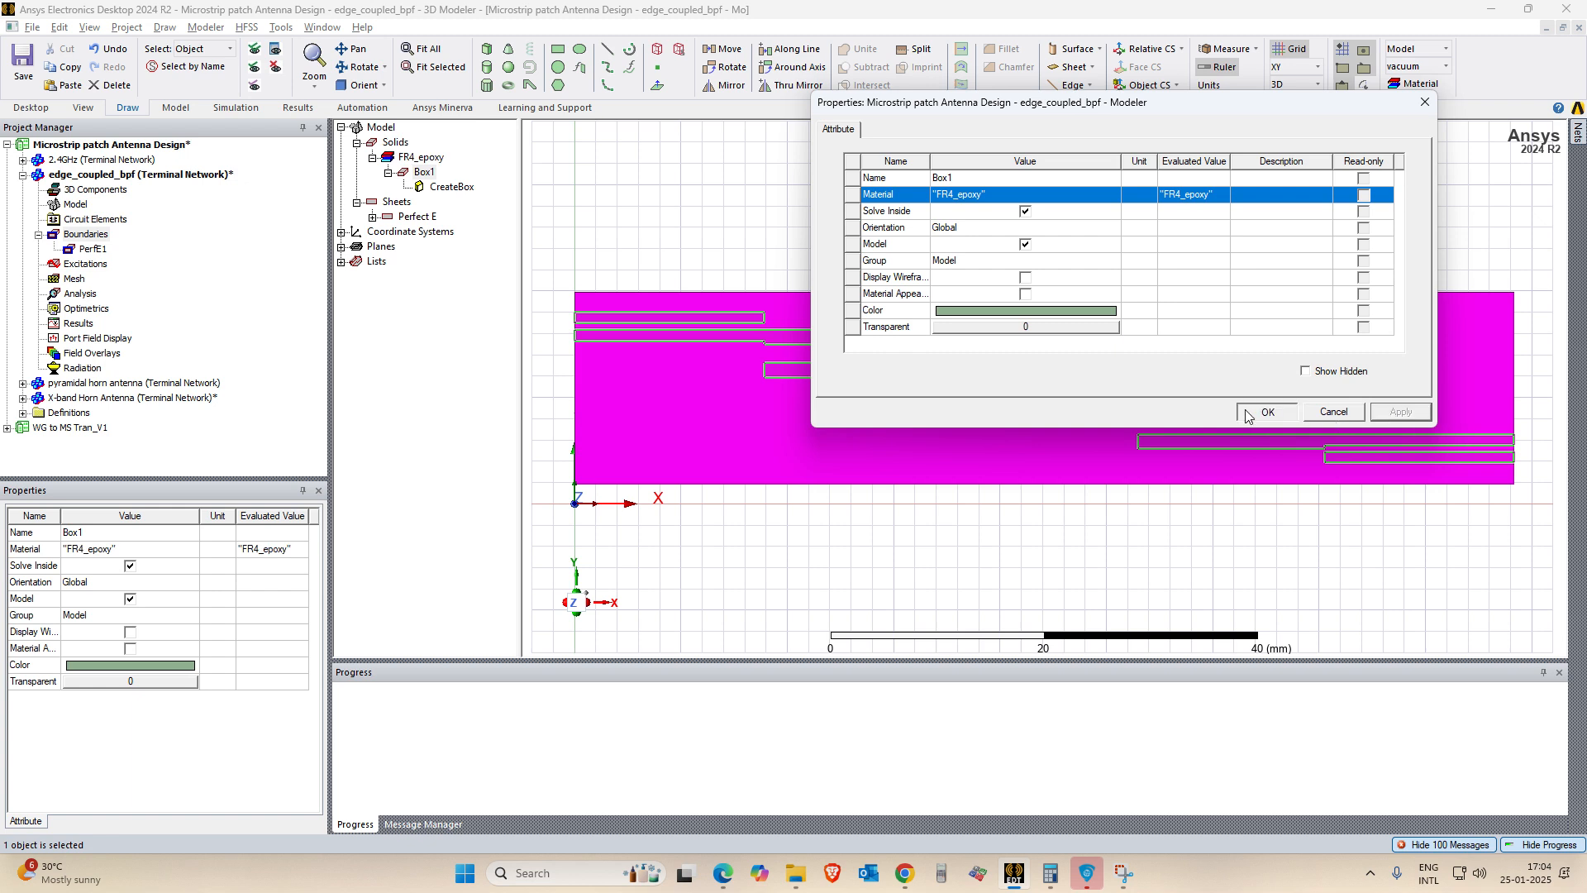
pyautogui.click(1266, 412)
# Switch to the filter paper's PDF in Edge and review the substrate medium properties in Fig 2, then return to HFSS.
pyautogui.moveTo(907, 877)
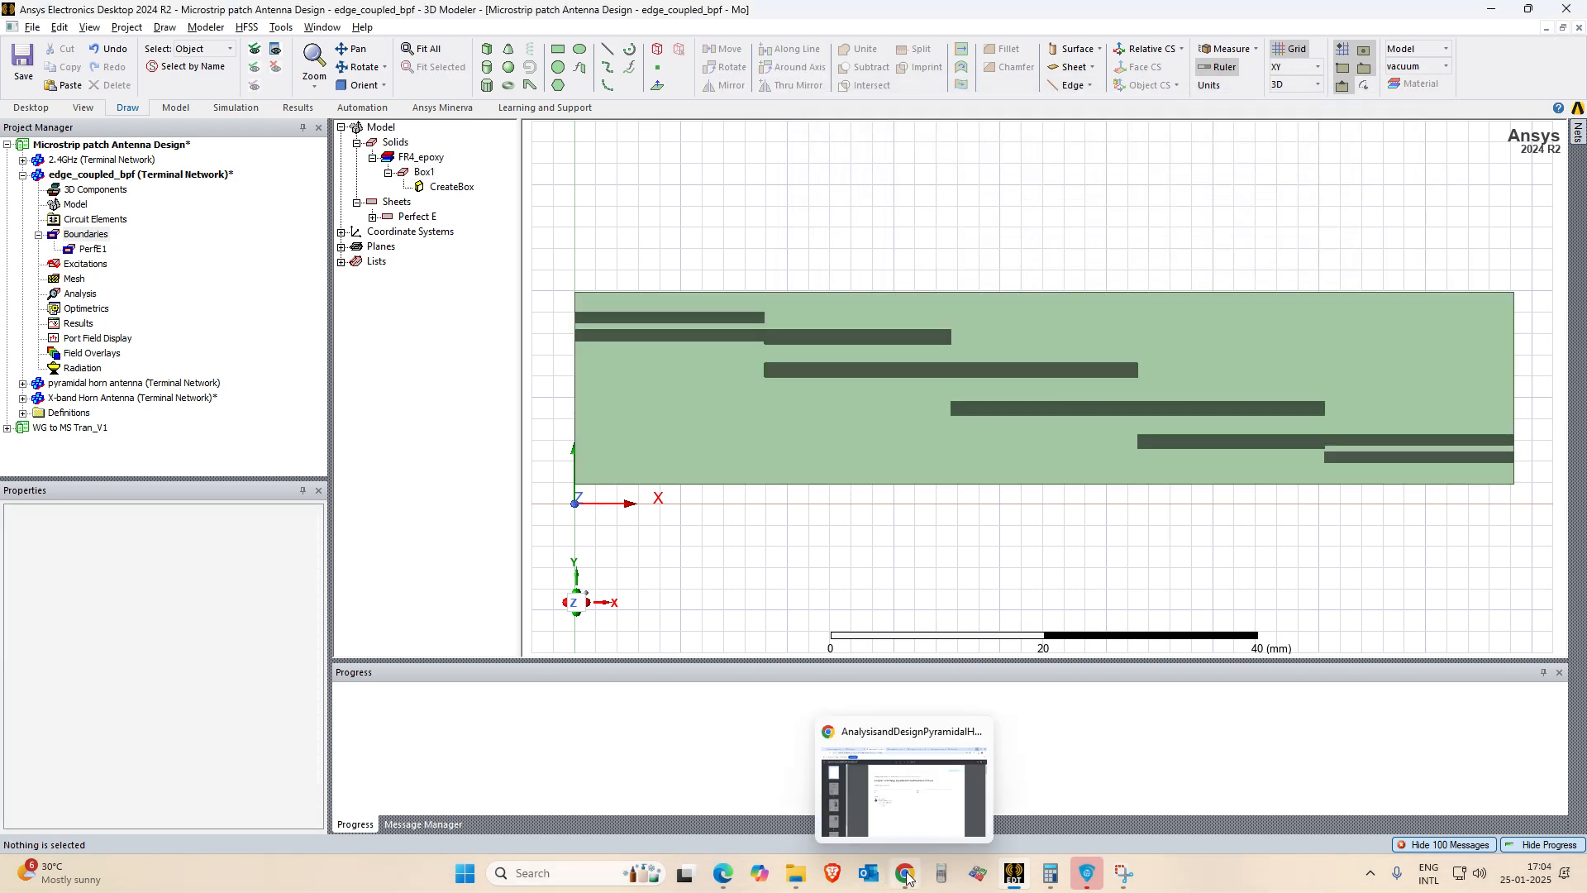
pyautogui.click(1086, 875)
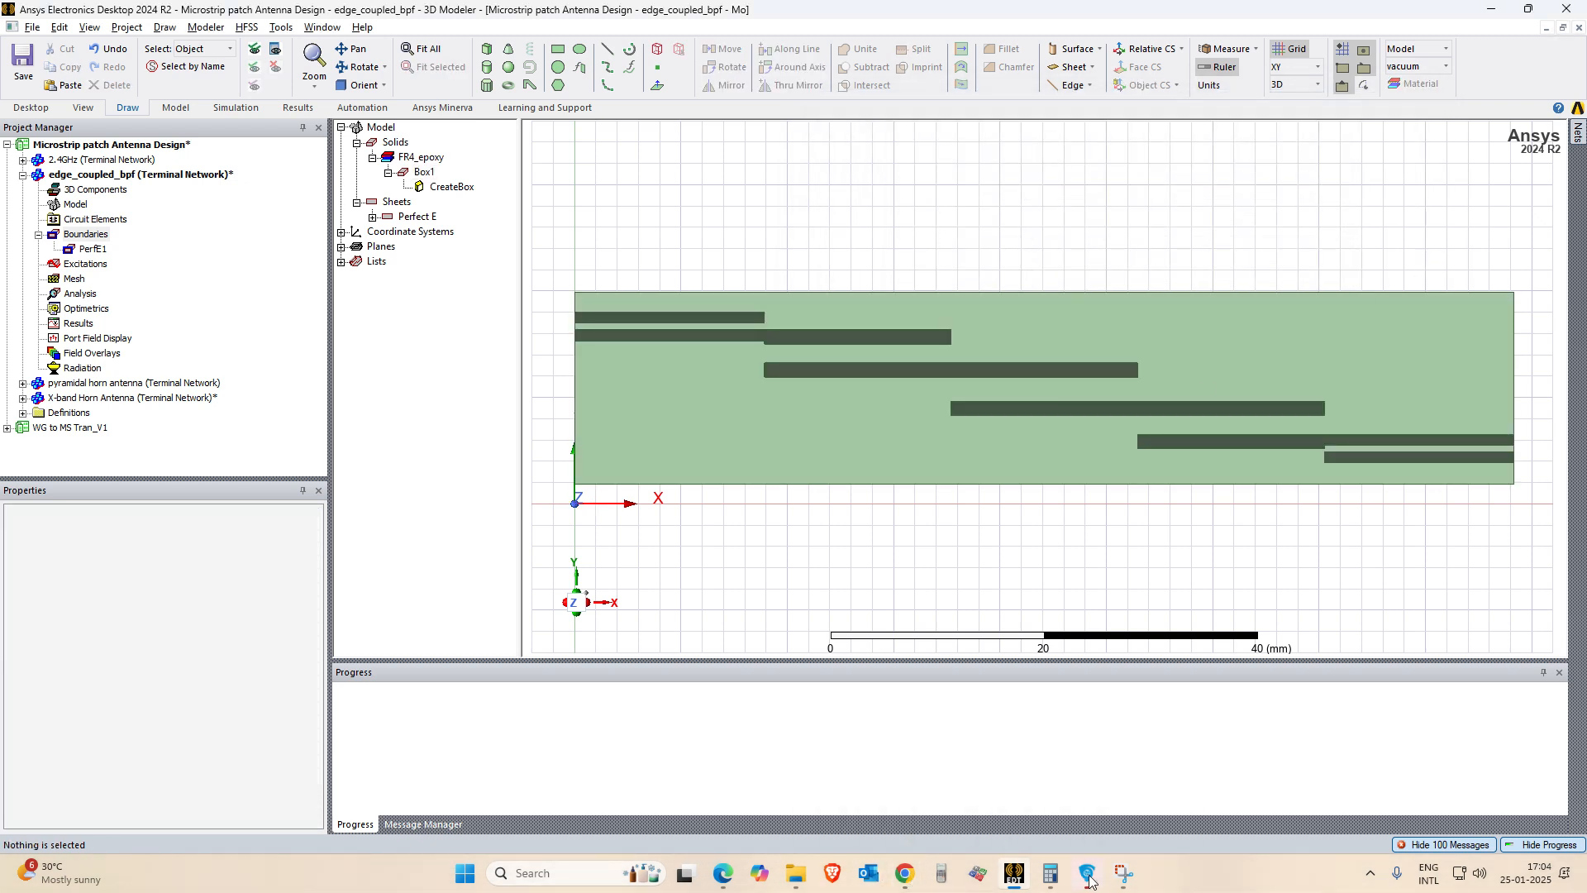
pyautogui.click(1011, 880)
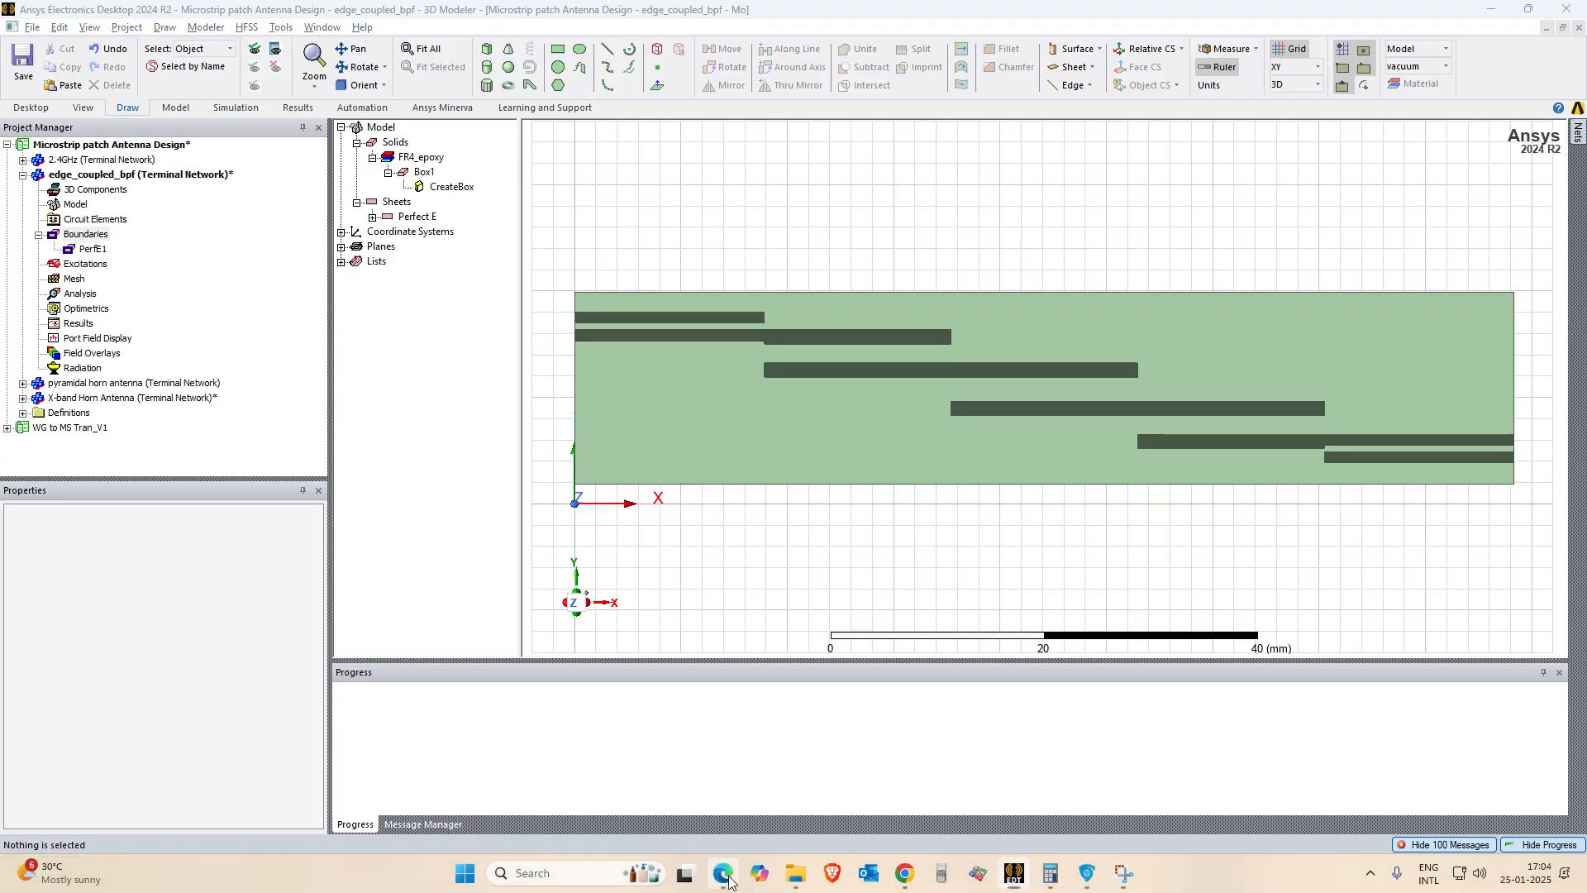
pyautogui.click(1086, 875)
pyautogui.scroll(-2, 1074, 693)
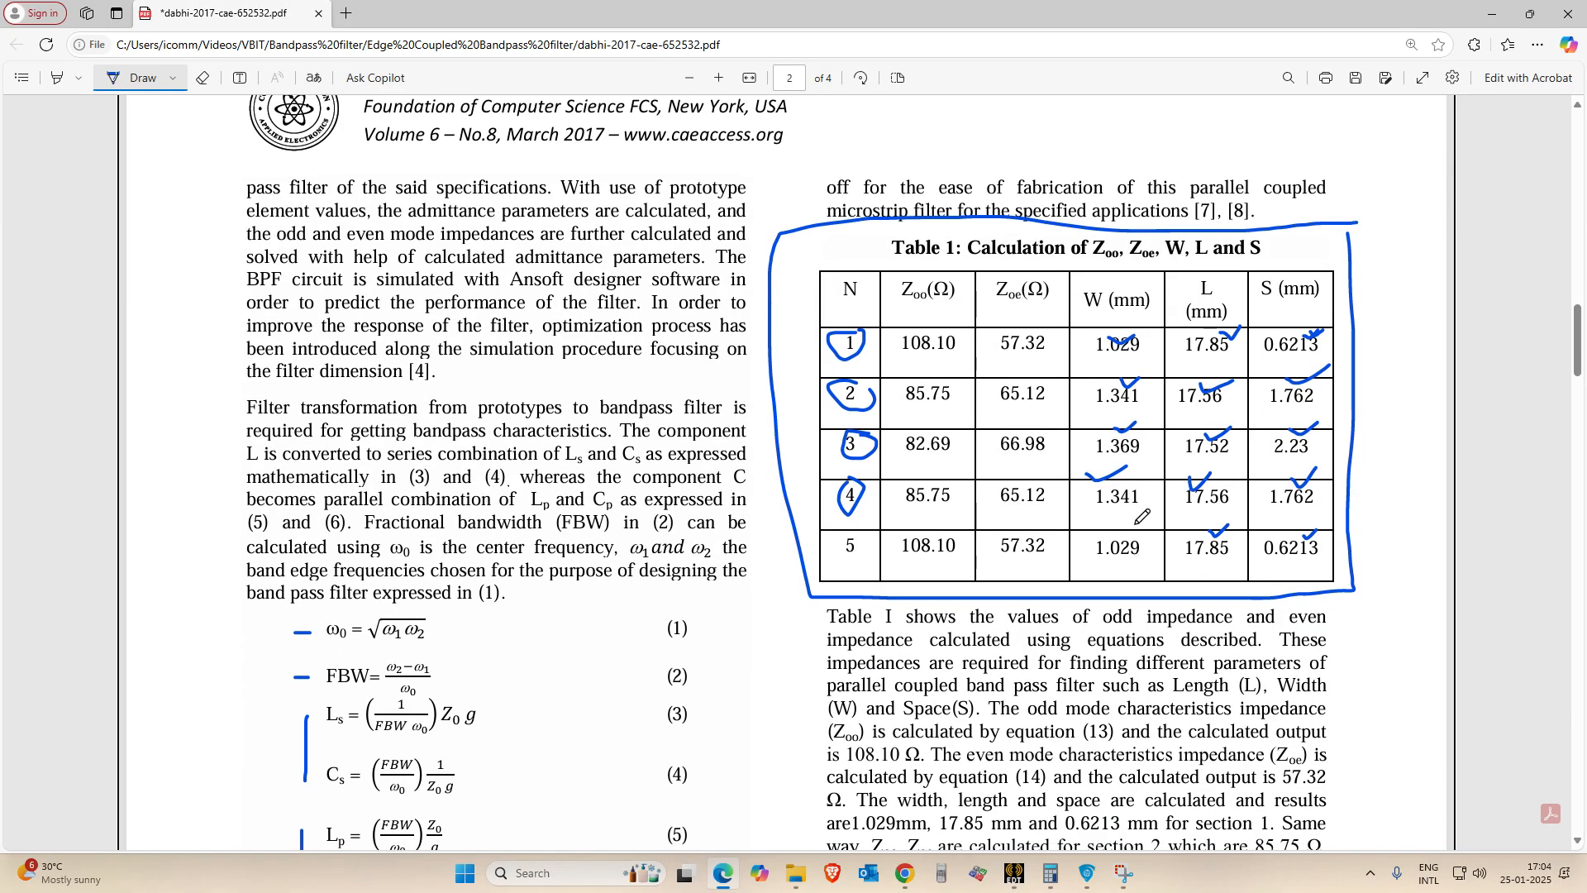
pyautogui.moveTo(1134, 522); pyautogui.dragTo(1159, 522)
pyautogui.scroll(-13, 852, 563)
pyautogui.scroll(-18, 824, 601)
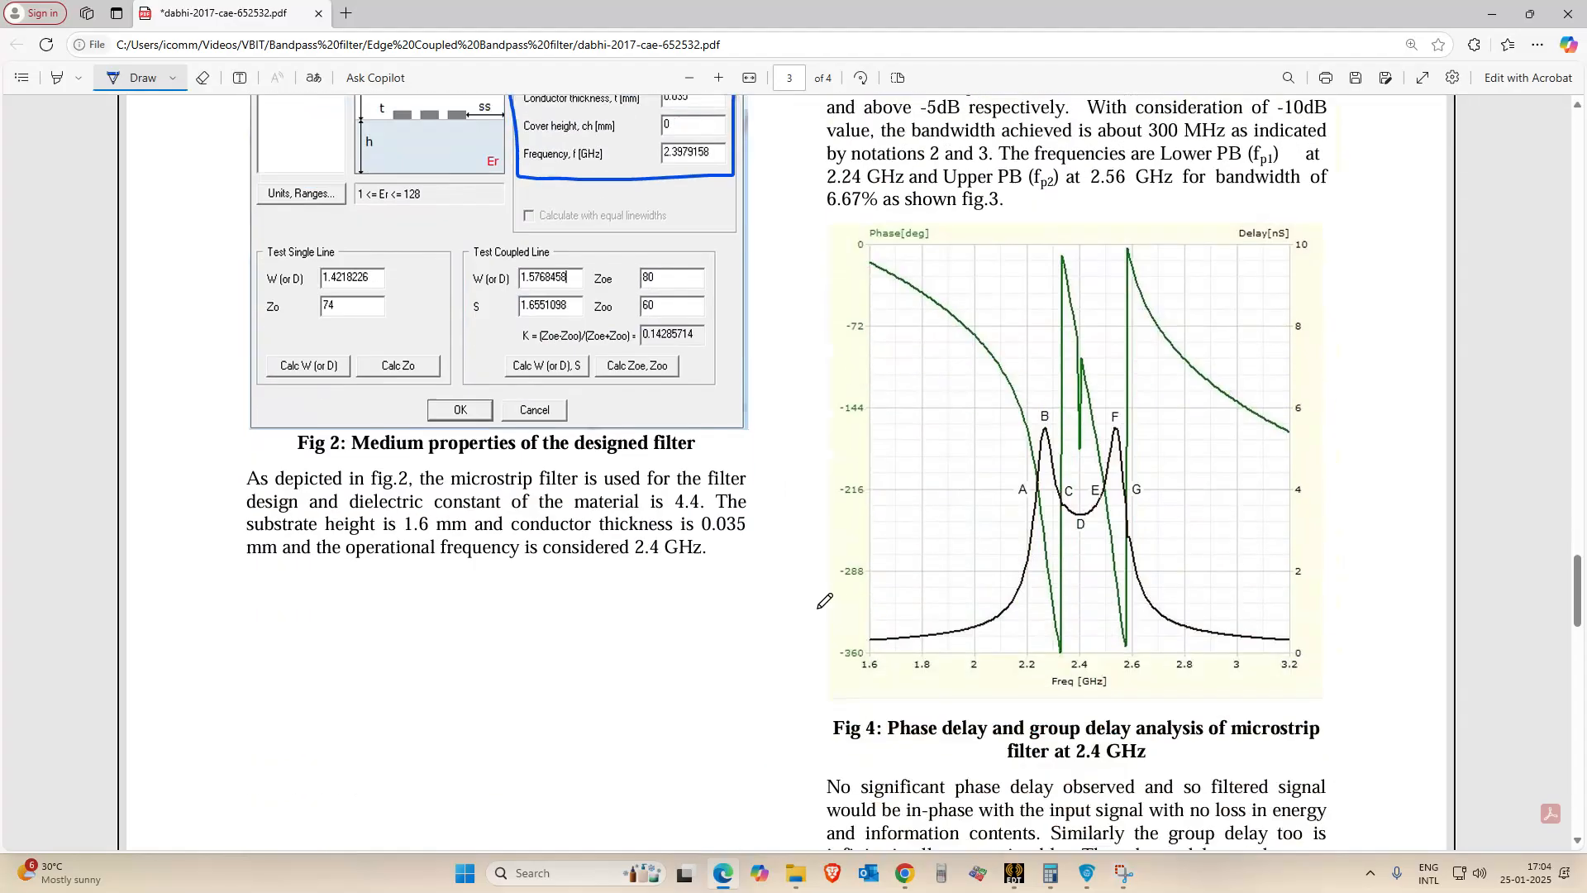
pyautogui.scroll(2, 824, 601)
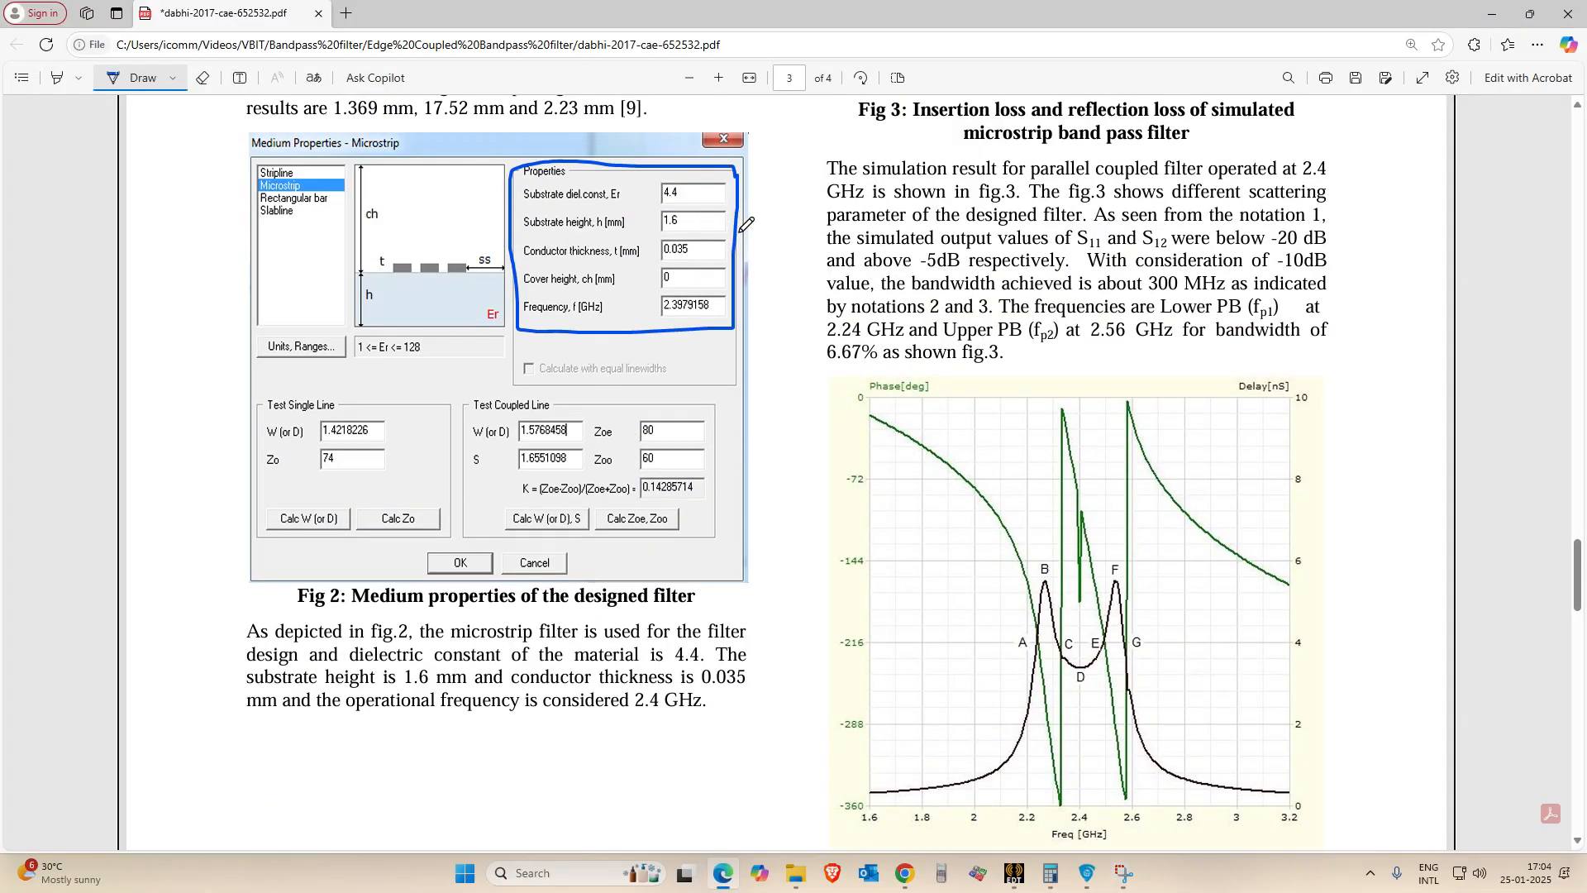
pyautogui.hotkey('alt', 'Tab')
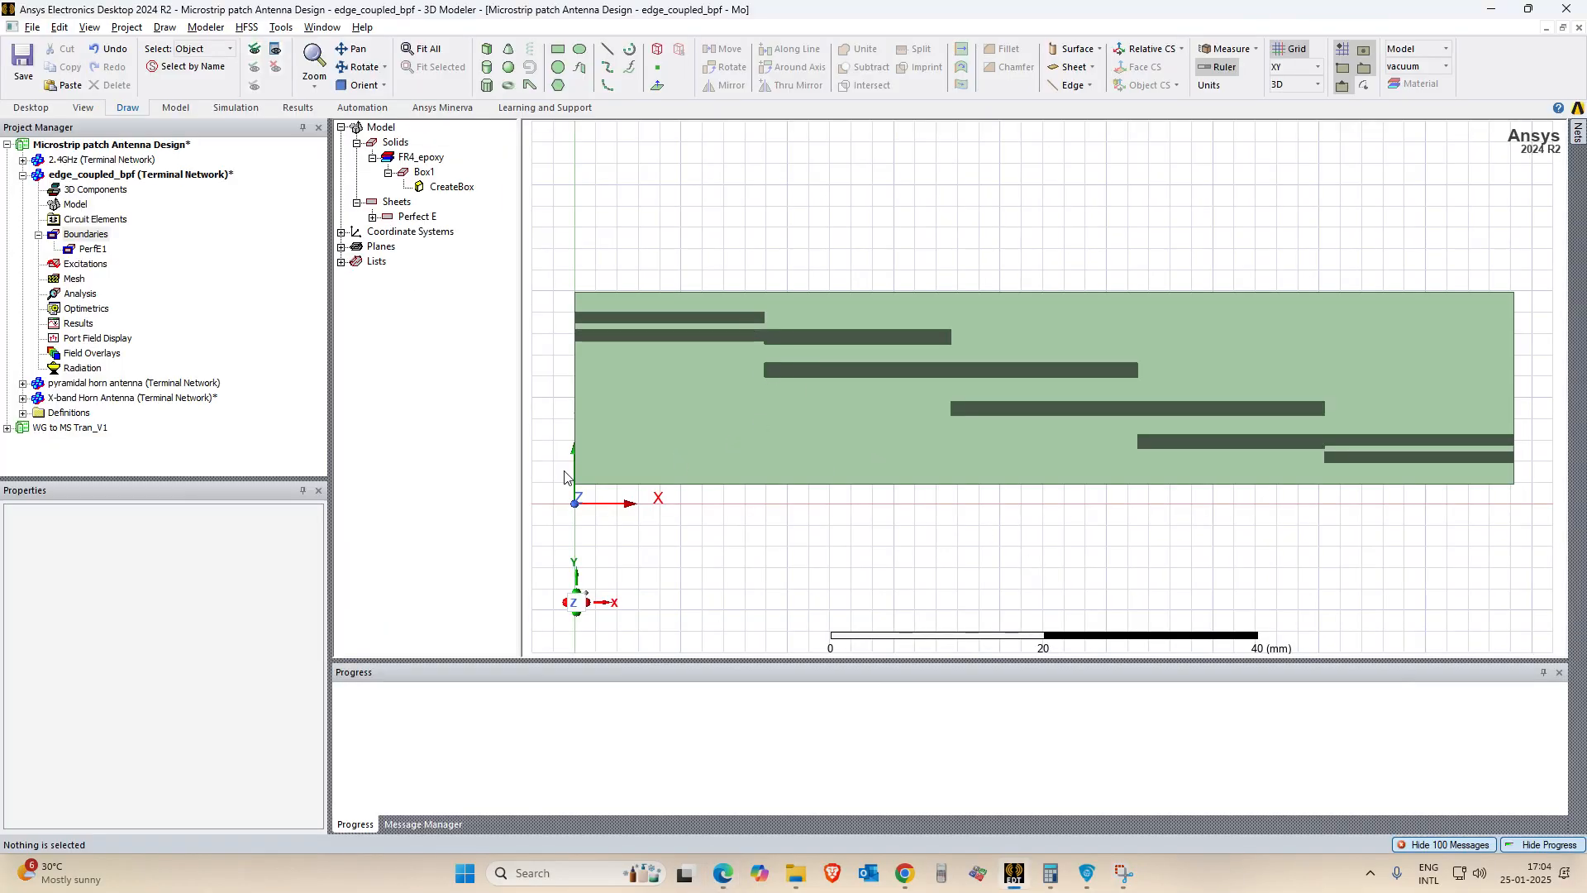
# Orient the model to the Right (-X) view and set the drawing plane to YZ.
pyautogui.click(373, 216)
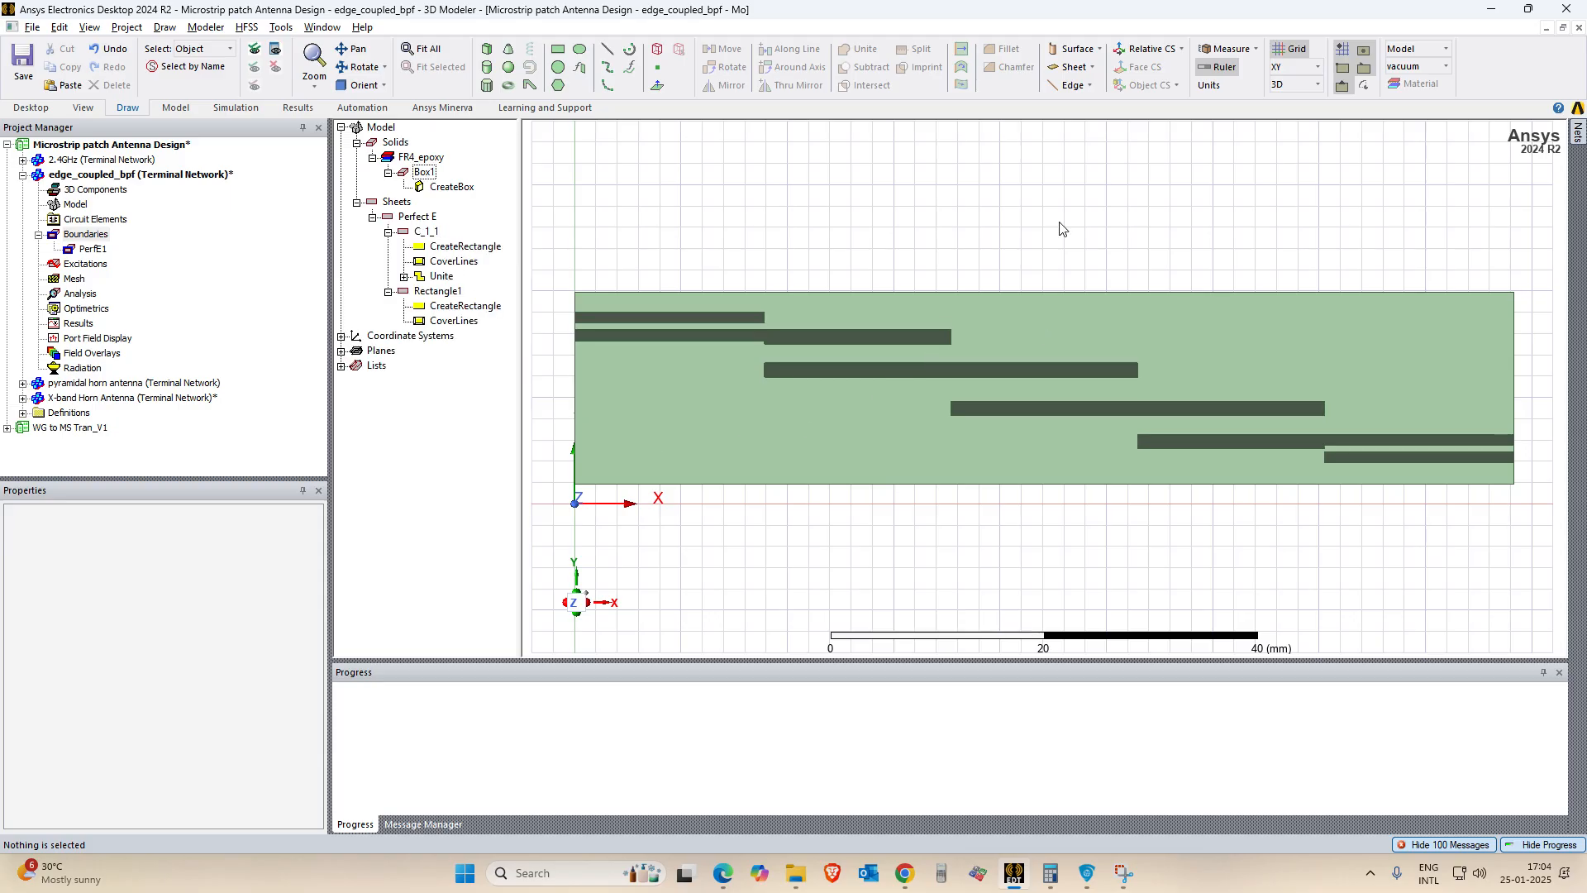
pyautogui.click(364, 85)
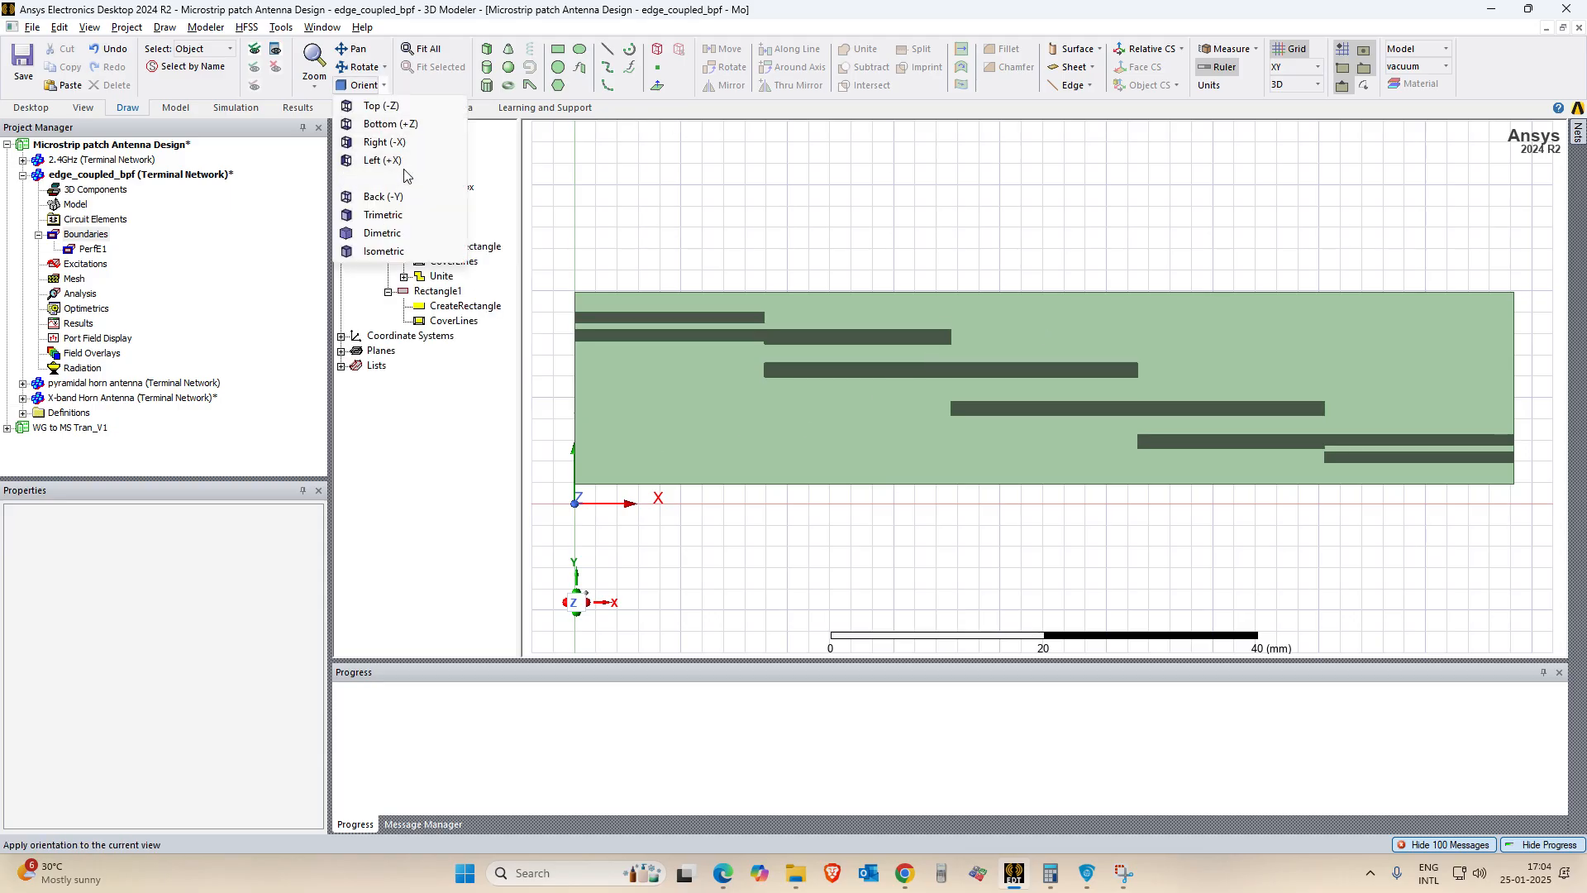
pyautogui.click(402, 144)
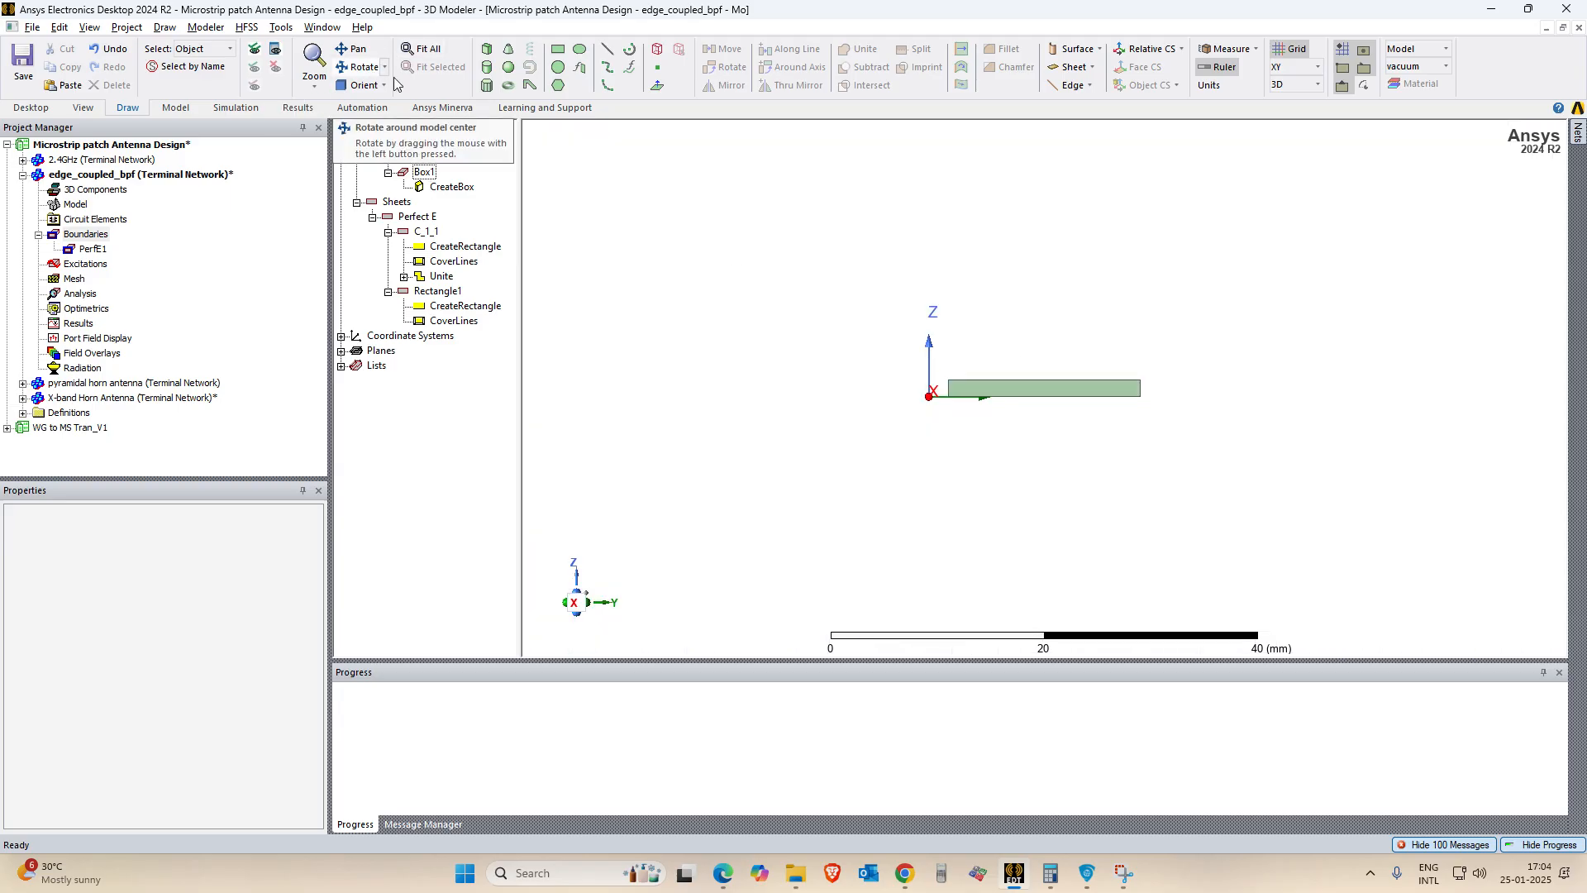
pyautogui.click(1294, 68)
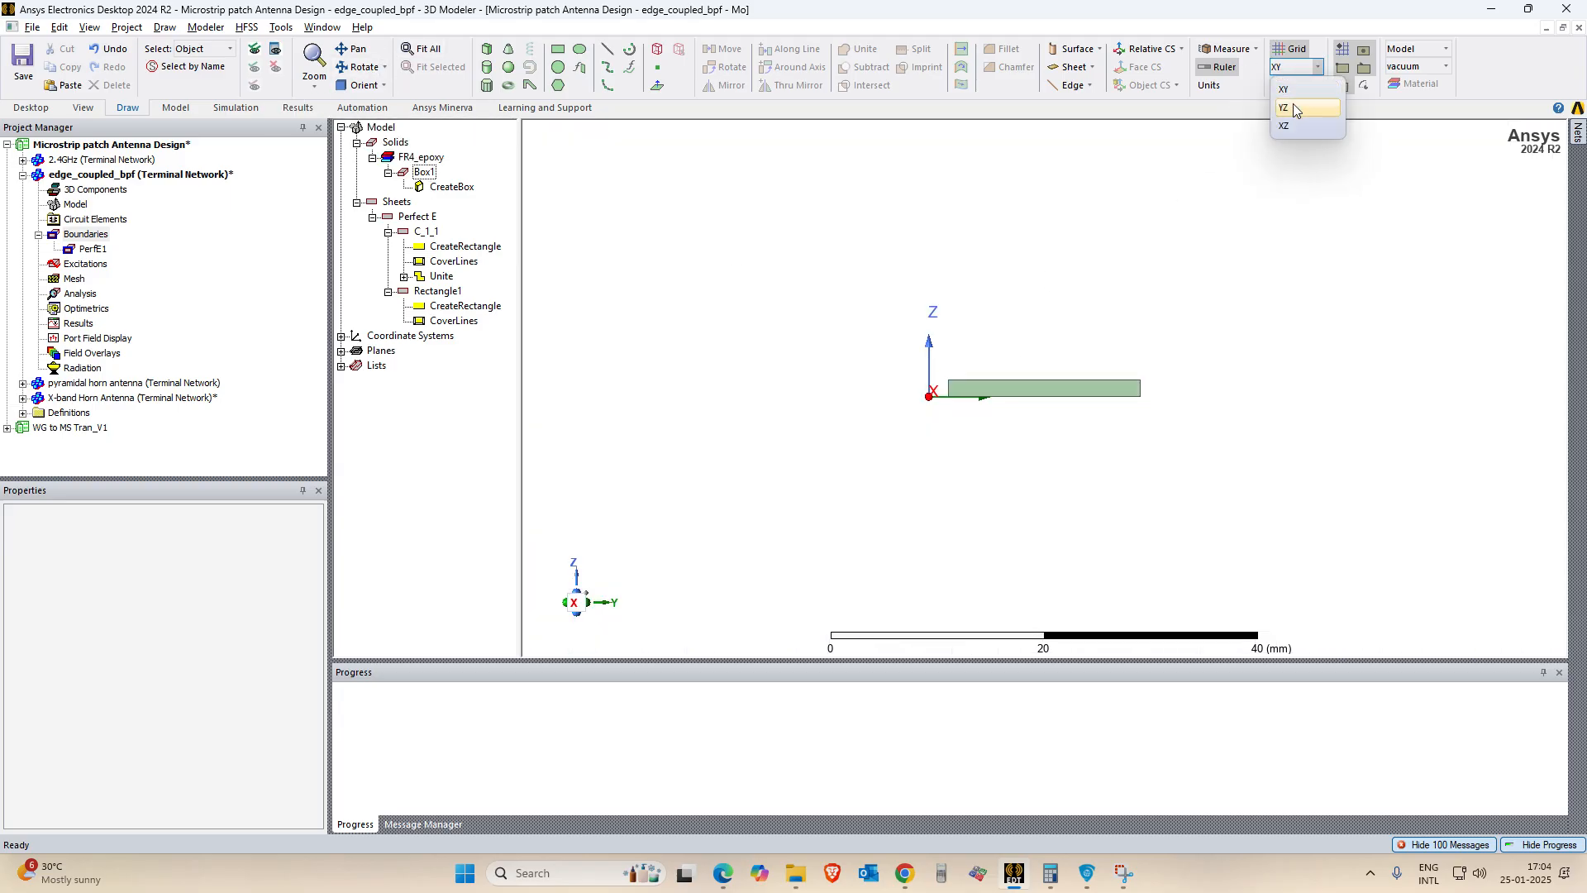
pyautogui.click(1296, 126)
pyautogui.click(1298, 68)
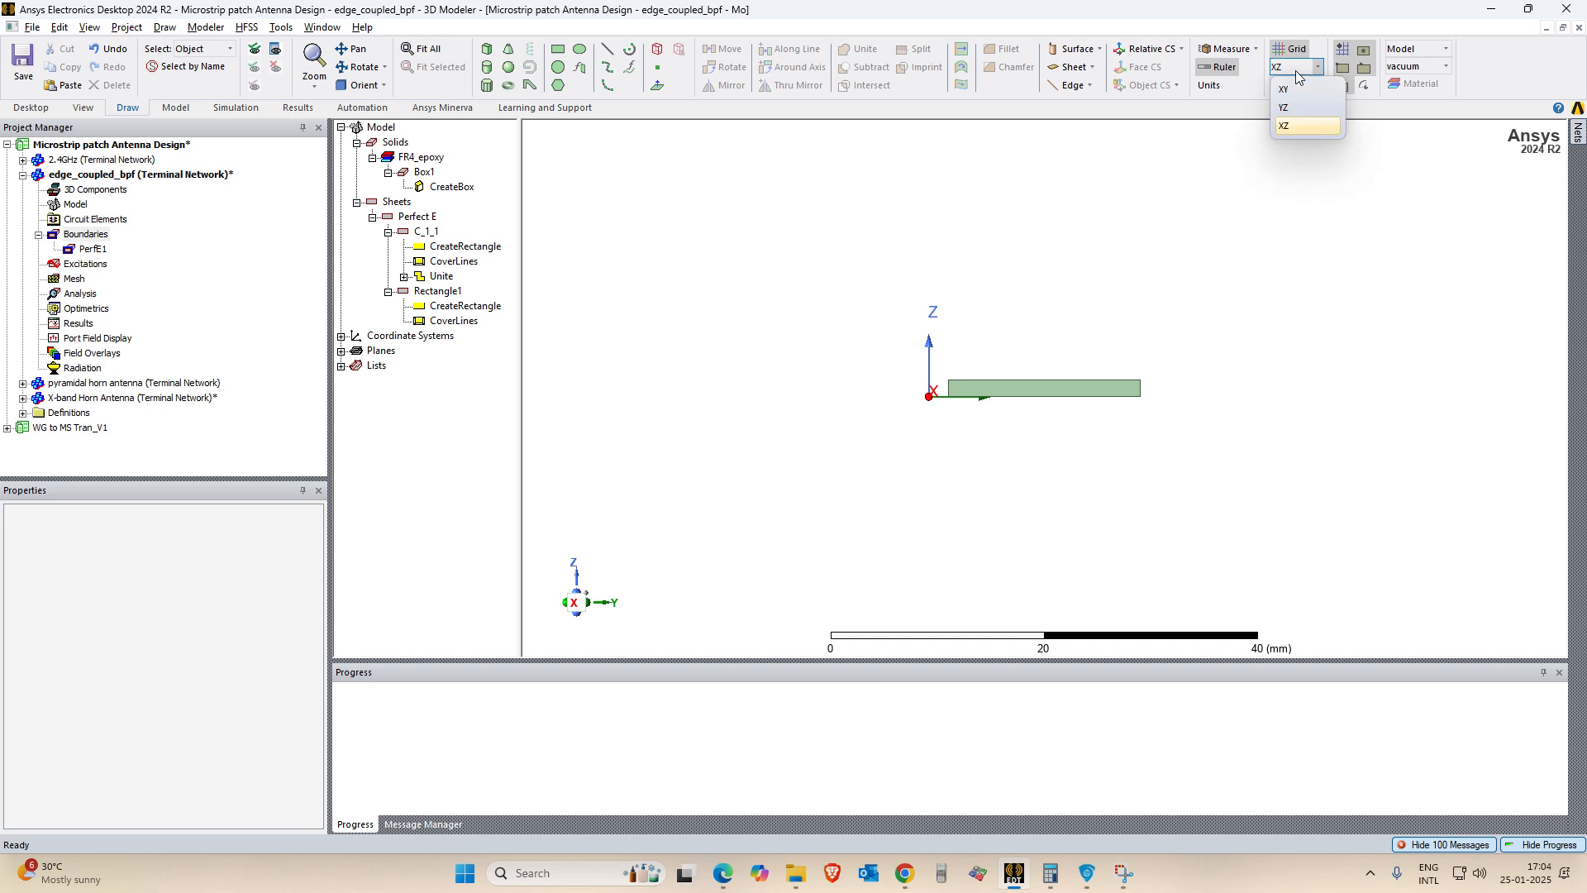
pyautogui.click(1290, 107)
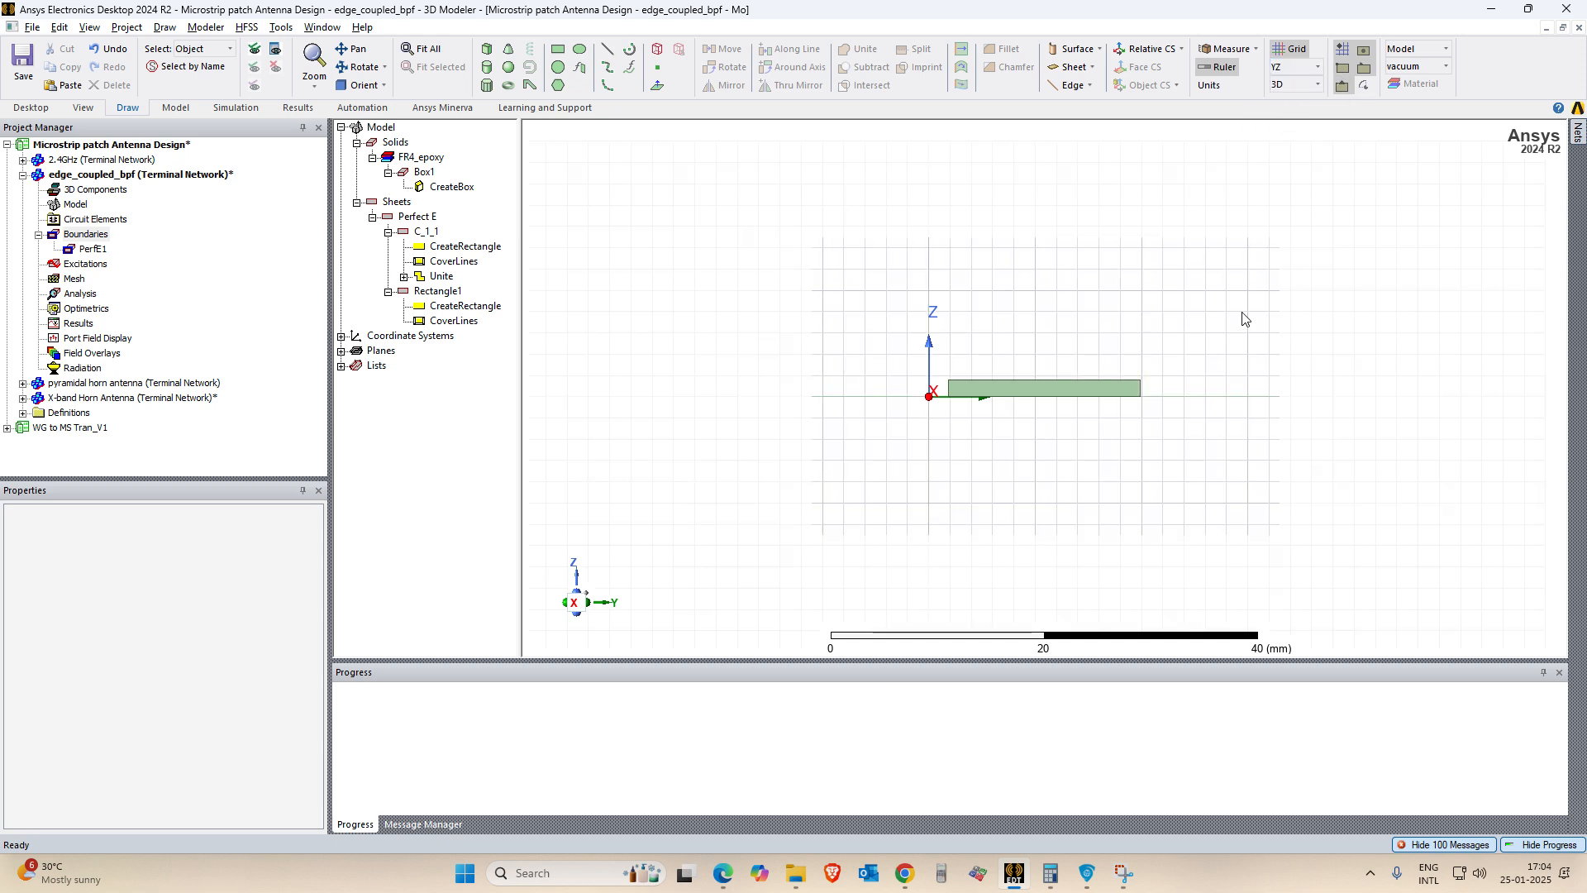
# Draw a rectangle on the substrate's end face from the outer strip's corner (88.34, 3.8654, 1.6) down to the bottom edge, about 0.63 by 1.6 mm.
pyautogui.scroll(5, 1051, 385)
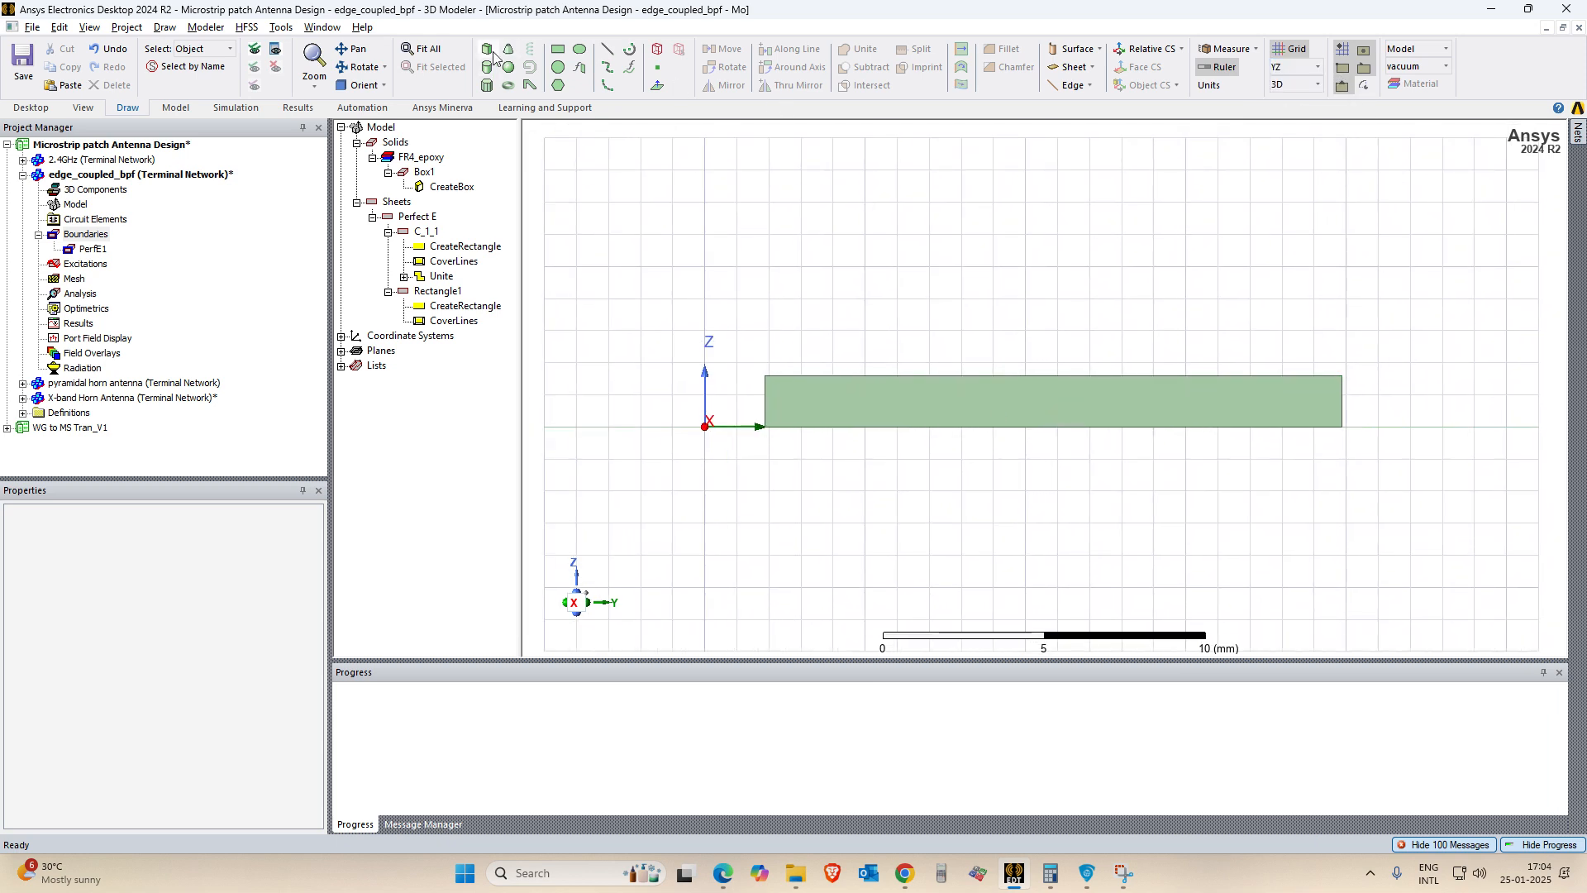
pyautogui.click(364, 67)
pyautogui.moveTo(895, 376); pyautogui.dragTo(899, 419)
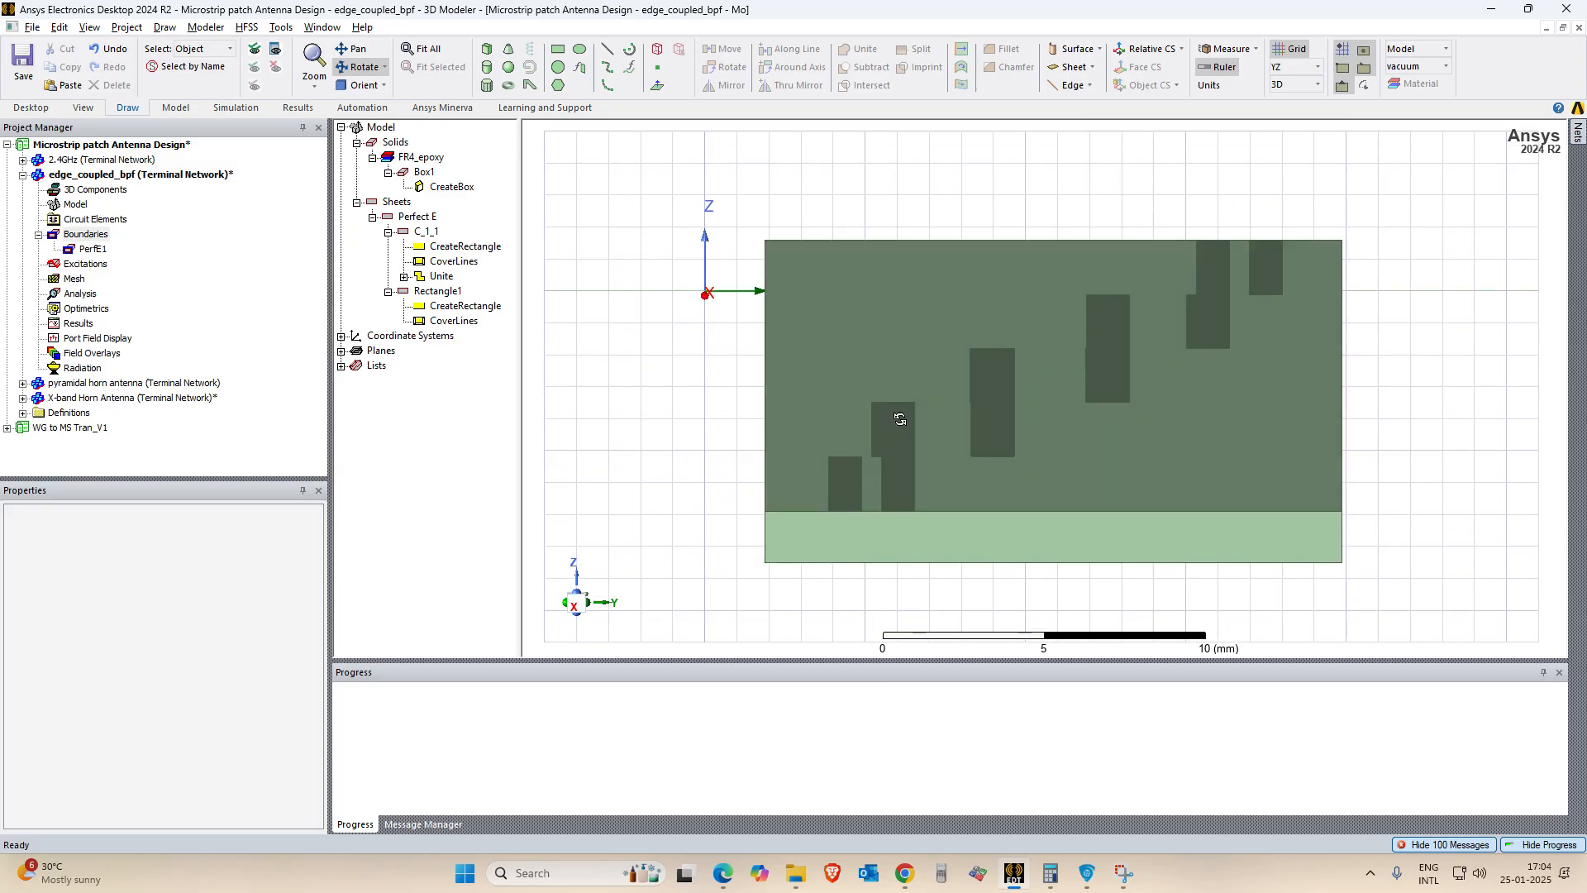
pyautogui.press('Escape')
pyautogui.scroll(2, 857, 531)
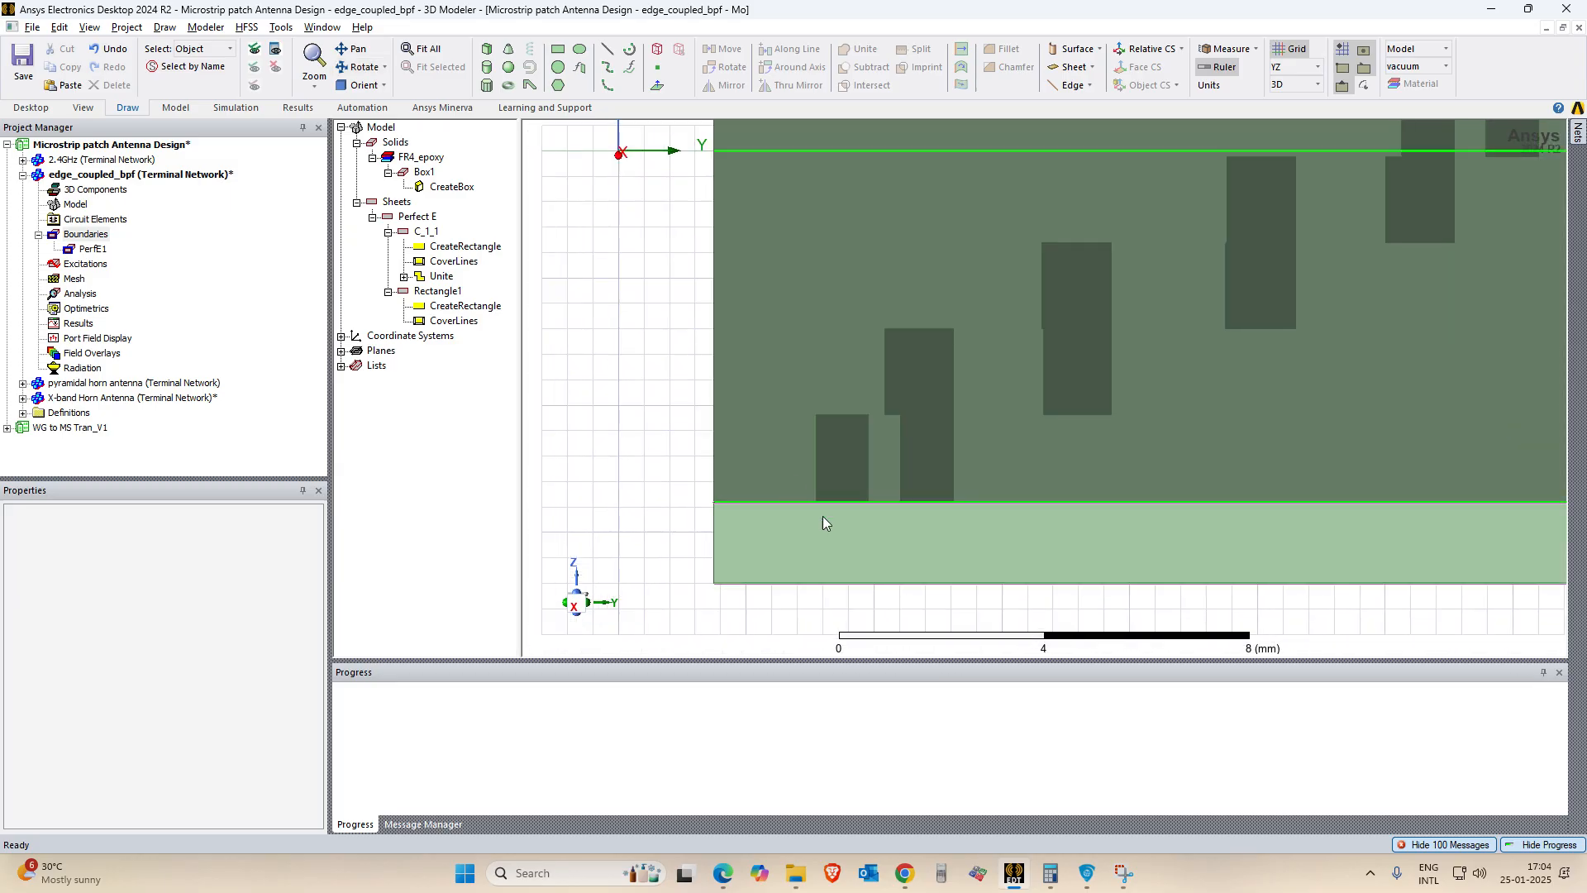
pyautogui.click(847, 503)
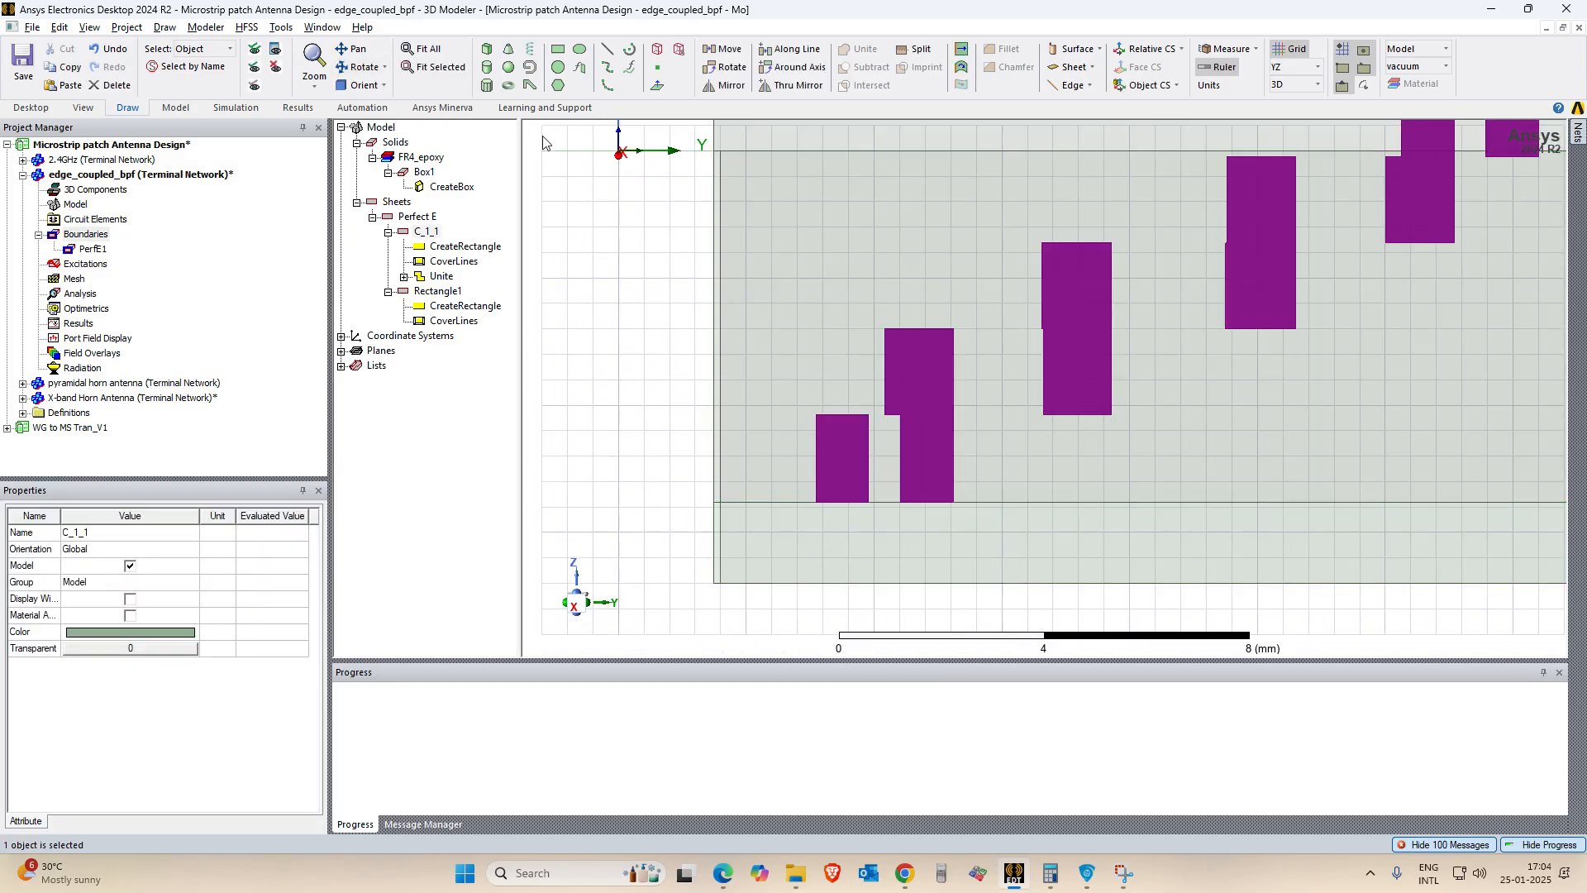
pyautogui.click(559, 49)
pyautogui.click(816, 502)
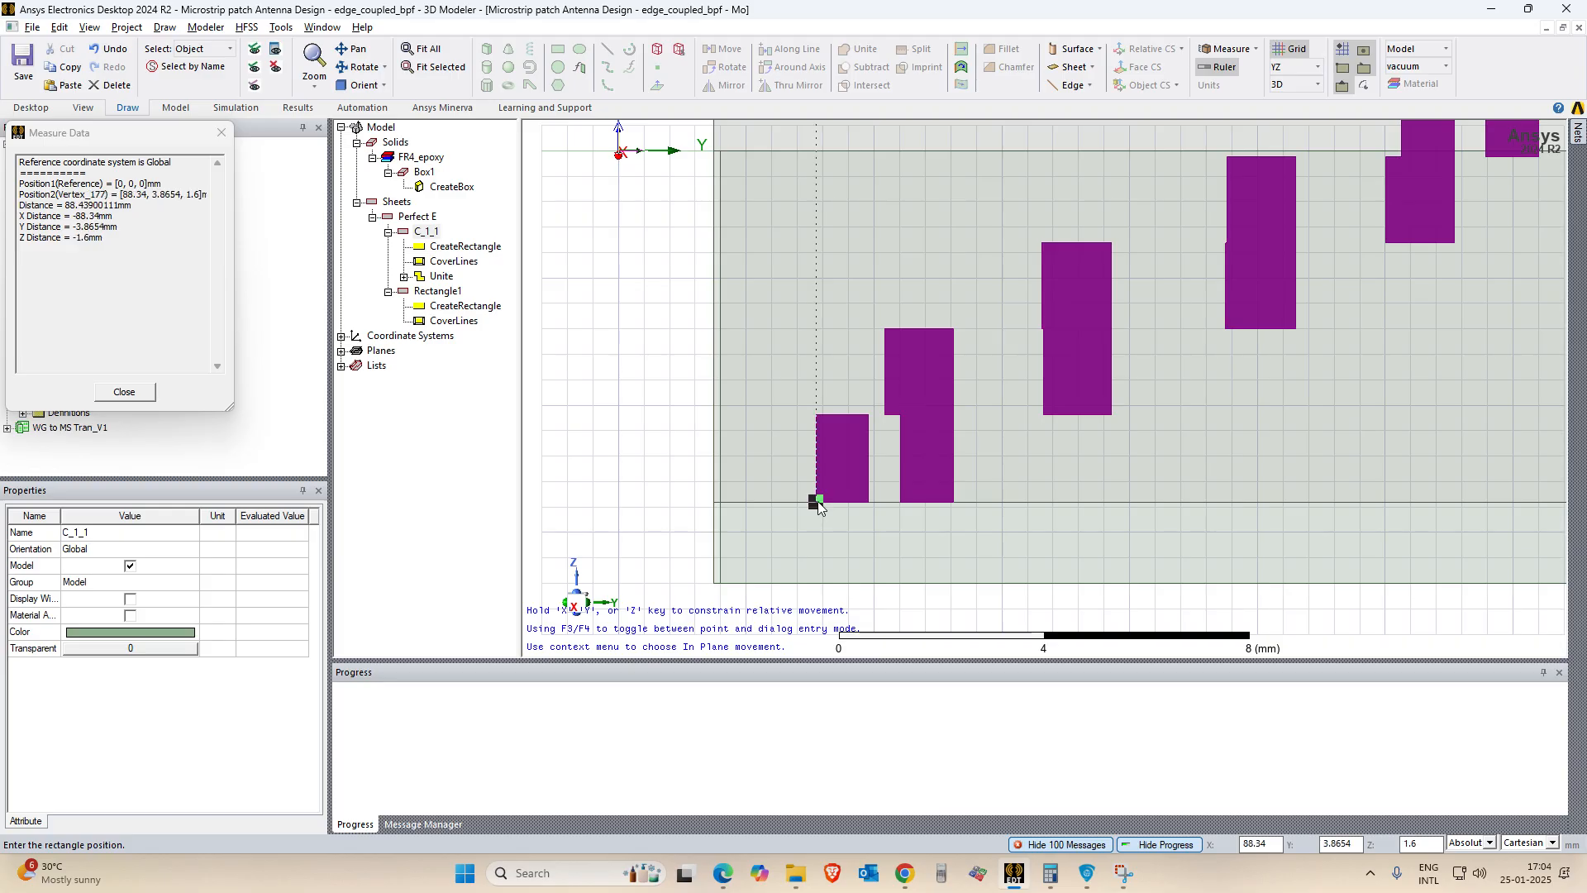
pyautogui.click(859, 583)
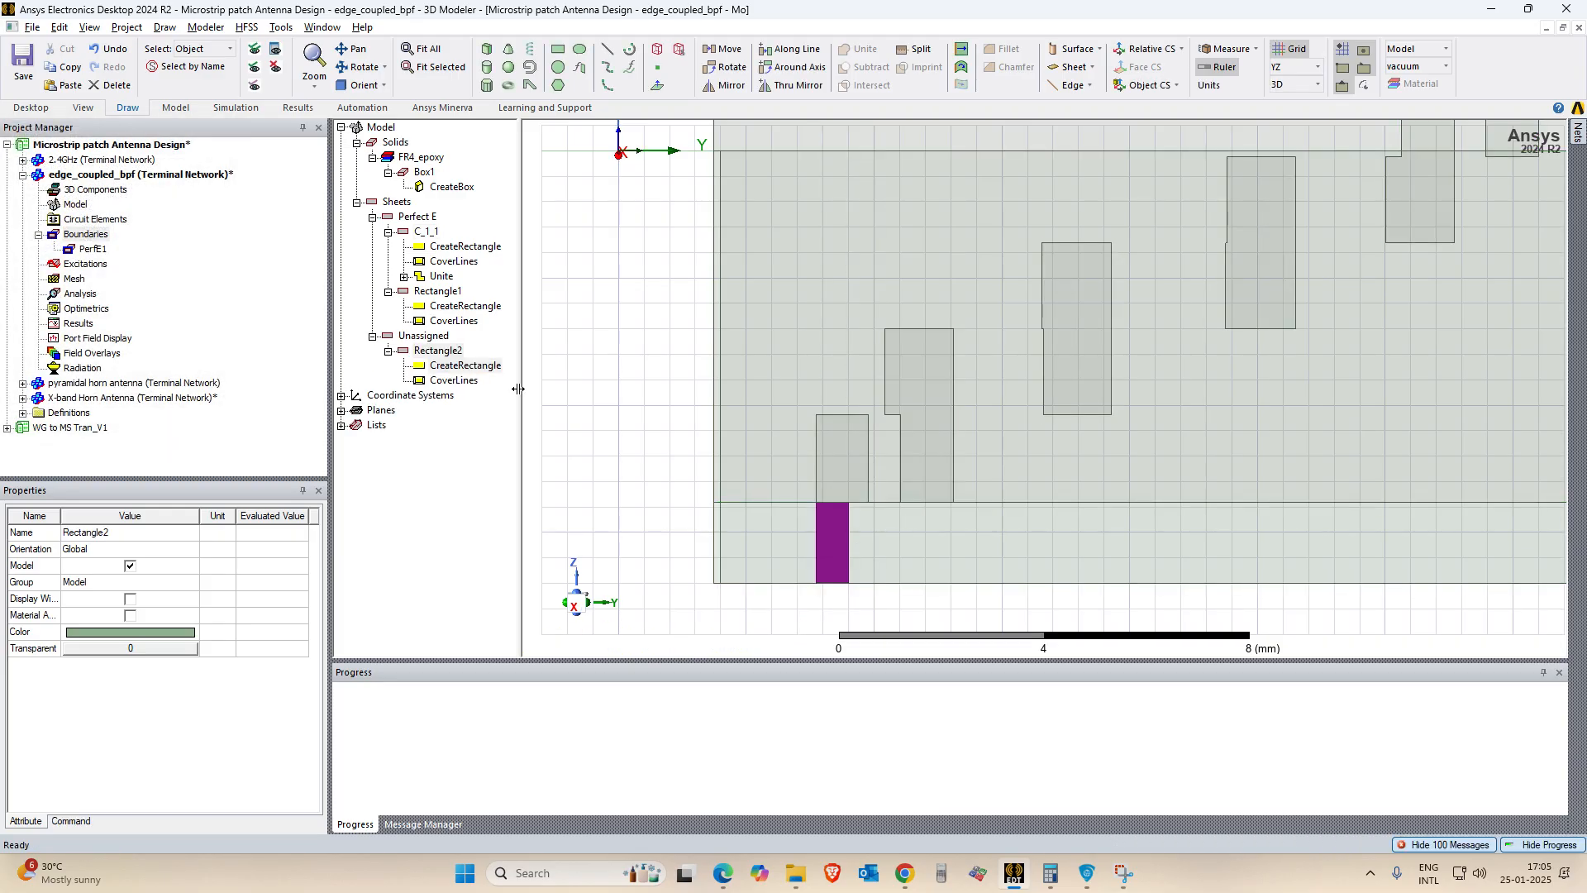
# Parameterize the end-face sheet Rectangle2 with YSize w1 and ZSize -h.
pyautogui.click(435, 353)
pyautogui.doubleClick(451, 365)
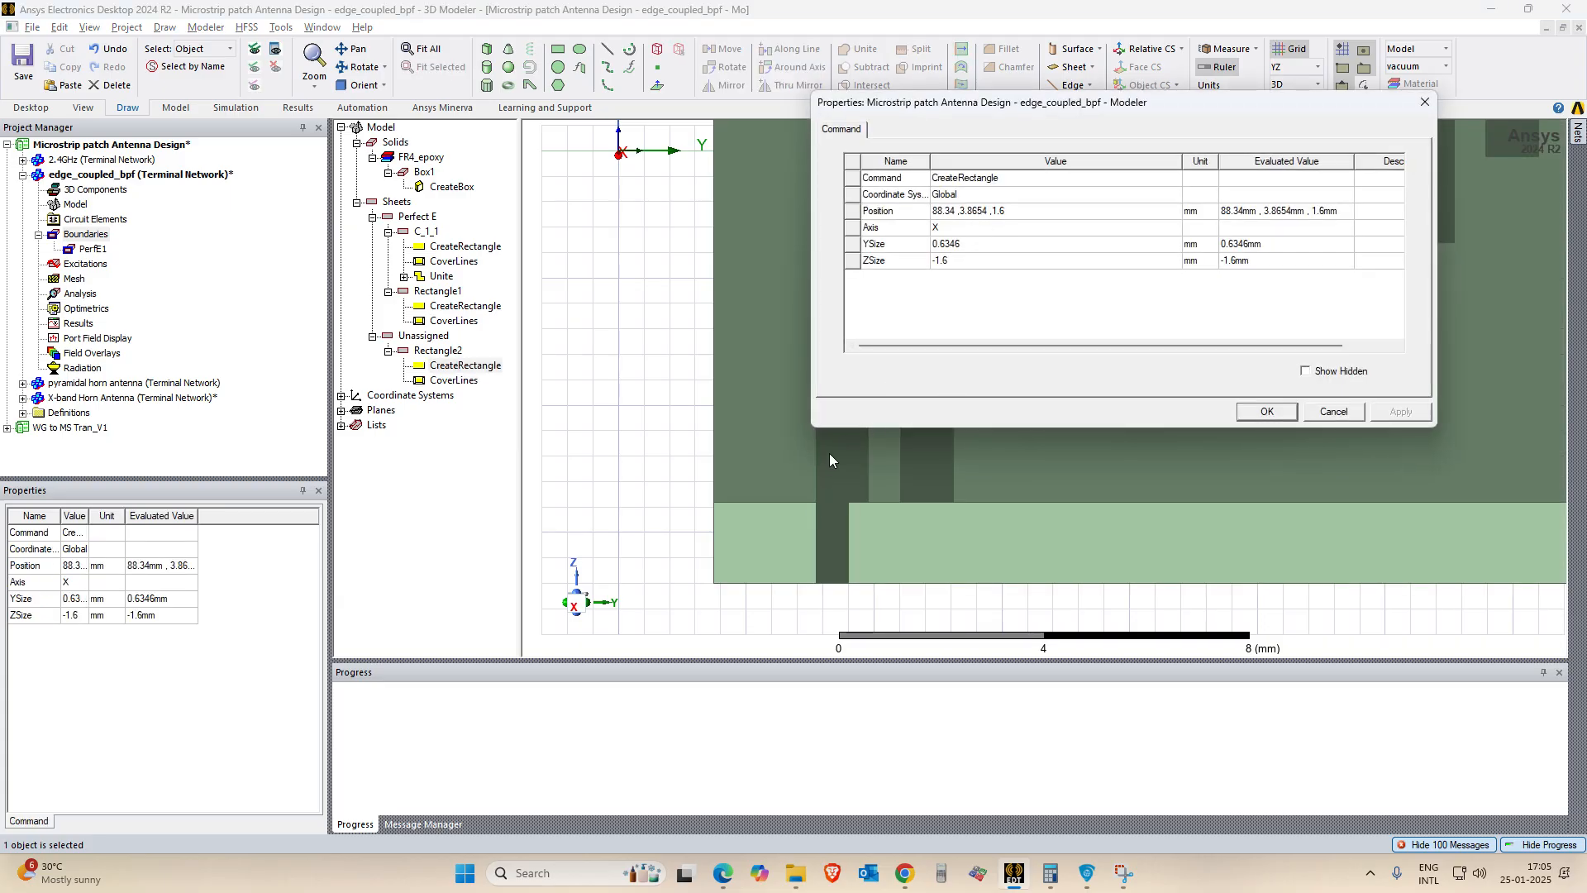
pyautogui.click(969, 245)
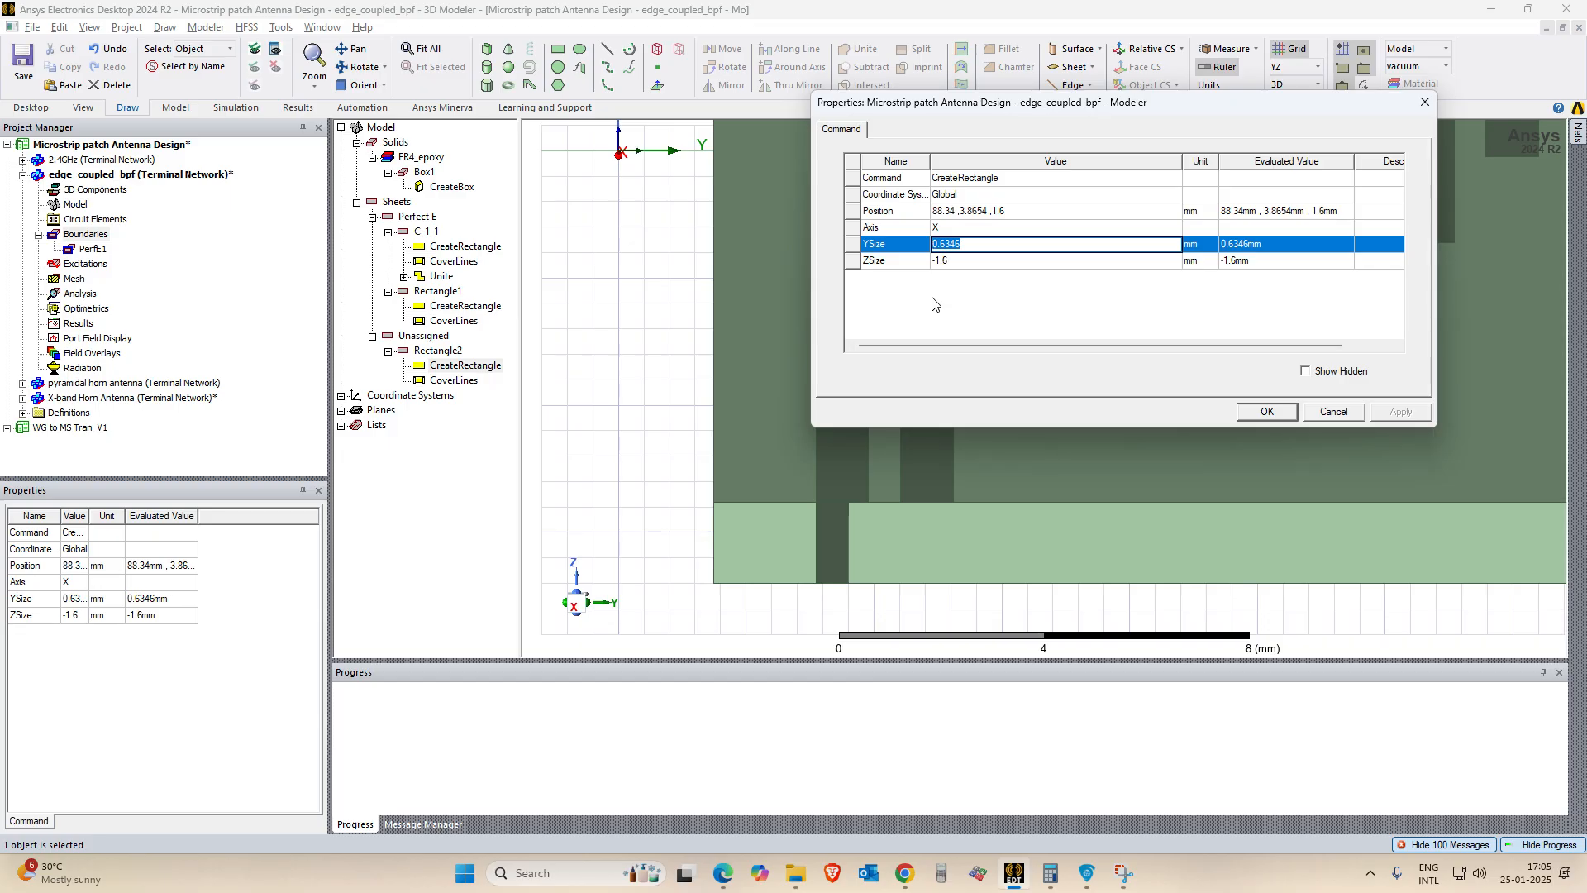
pyautogui.write('w1')
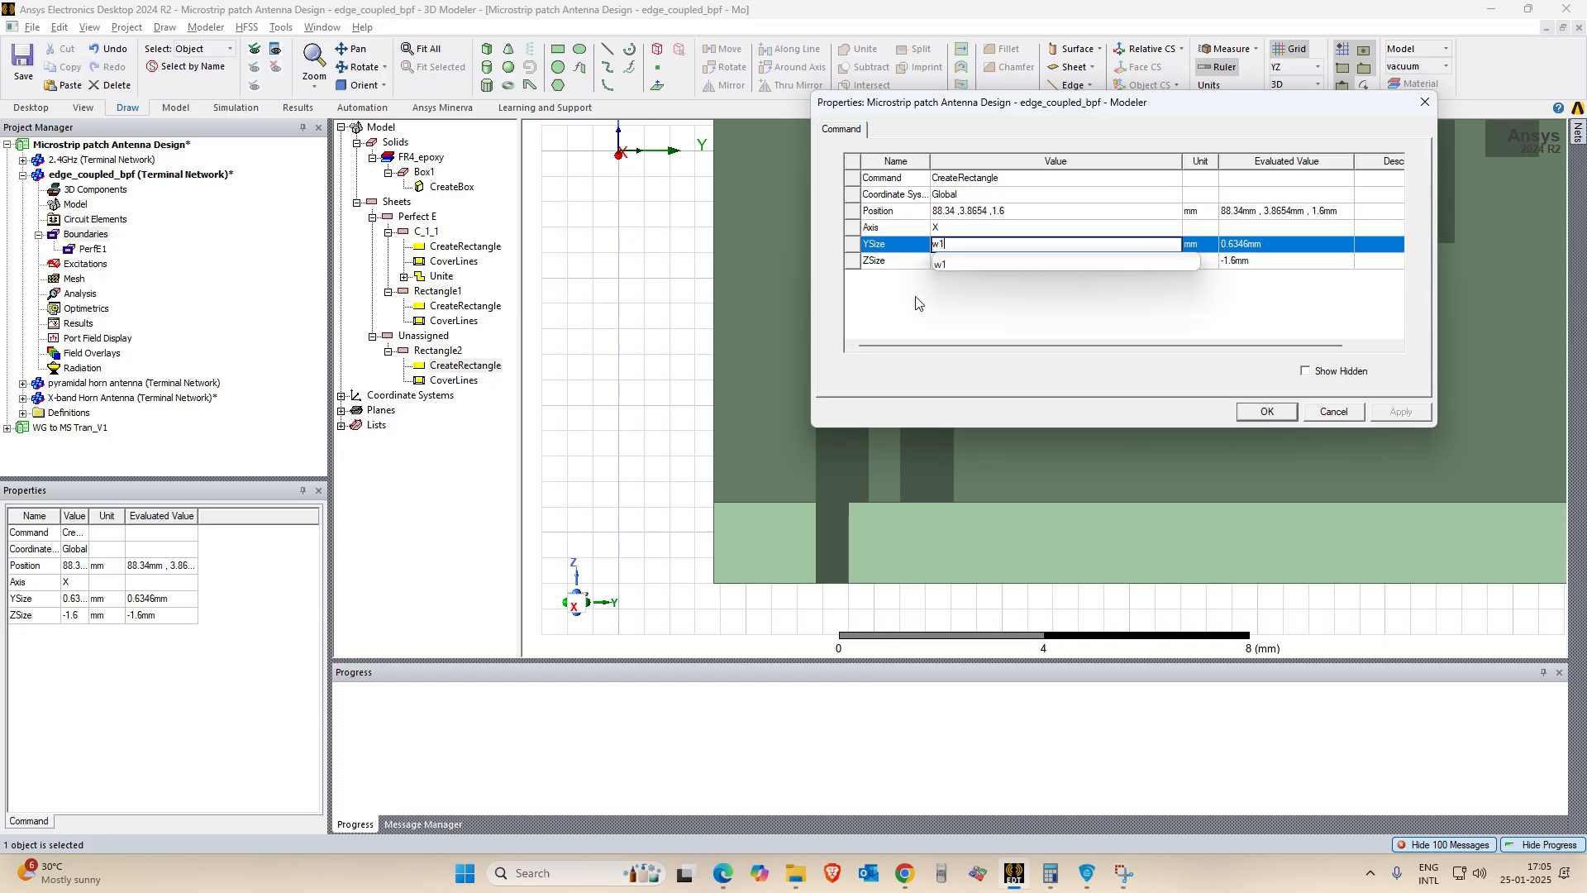
pyautogui.press('Return')
pyautogui.click(943, 261)
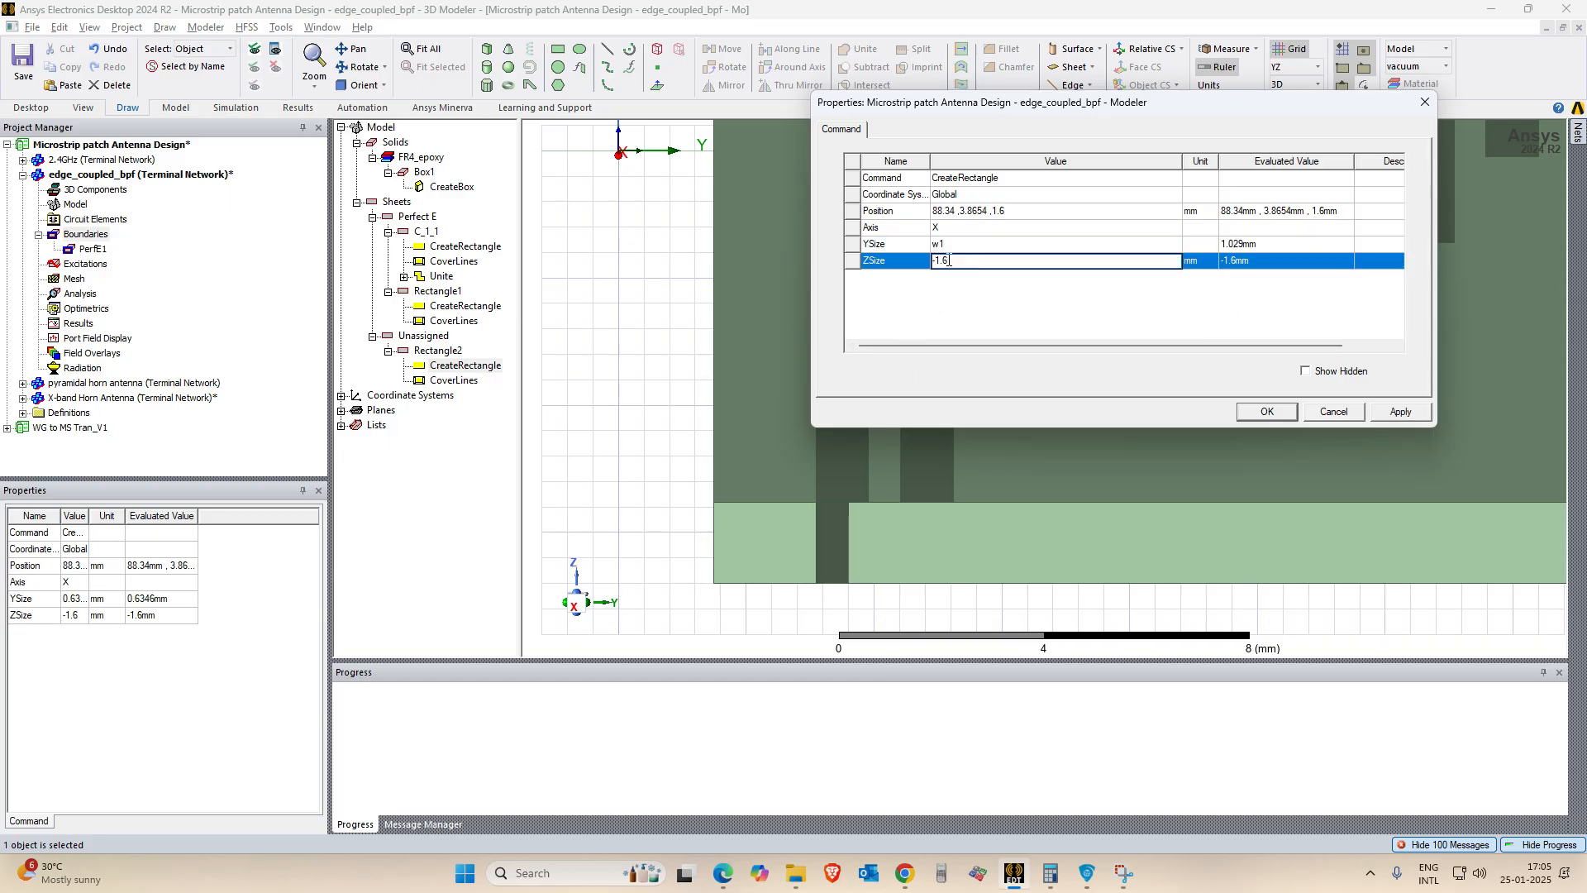
pyautogui.write('-h')
pyautogui.press('Return')
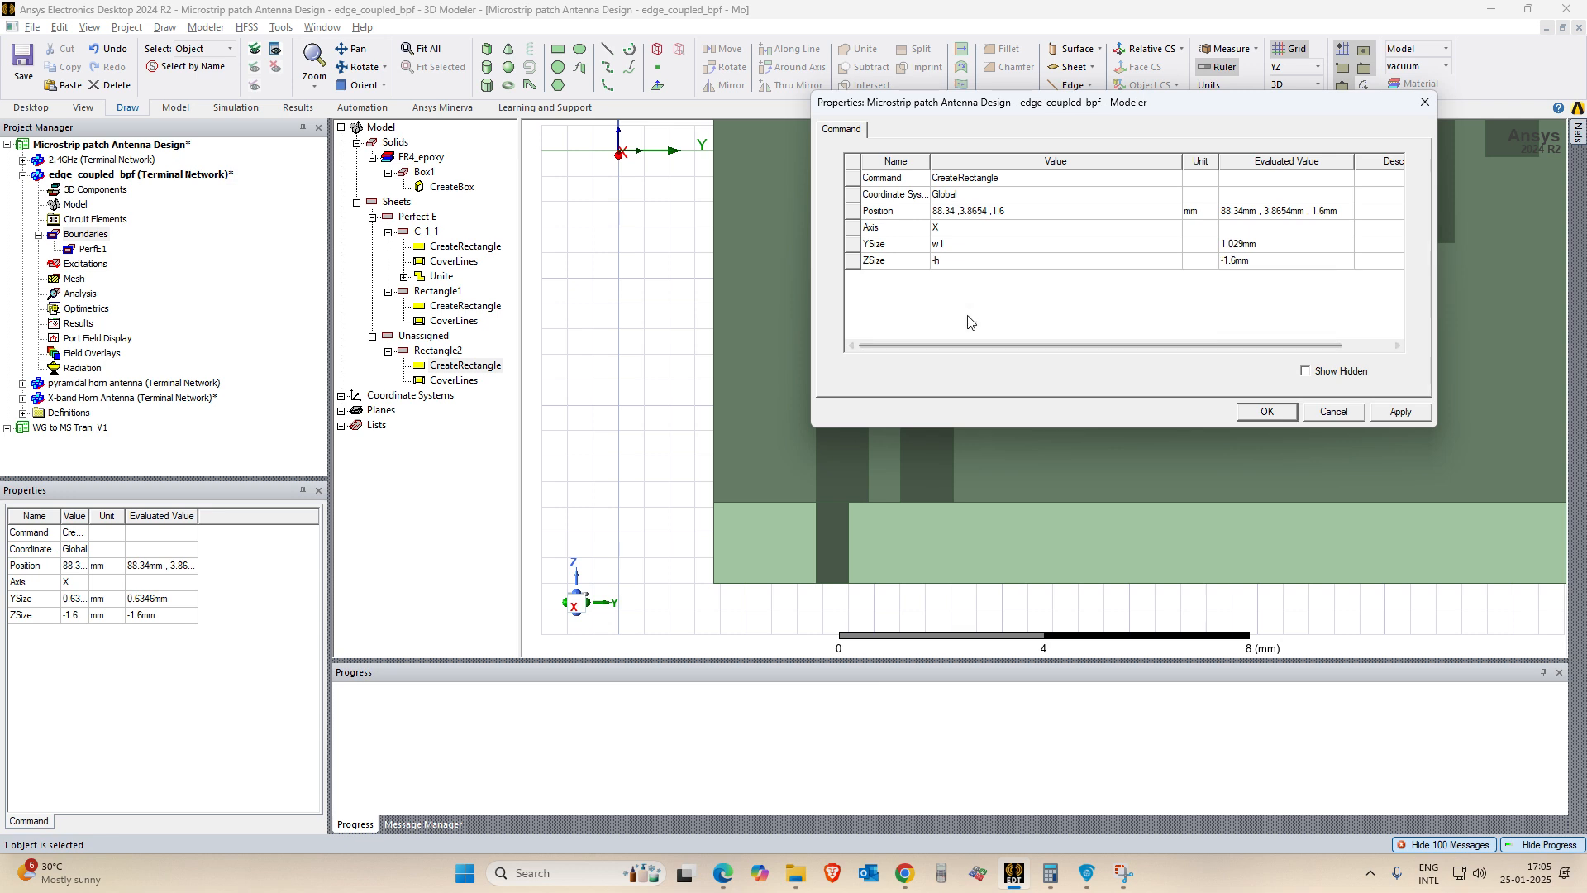
pyautogui.click(1399, 413)
pyautogui.click(1287, 411)
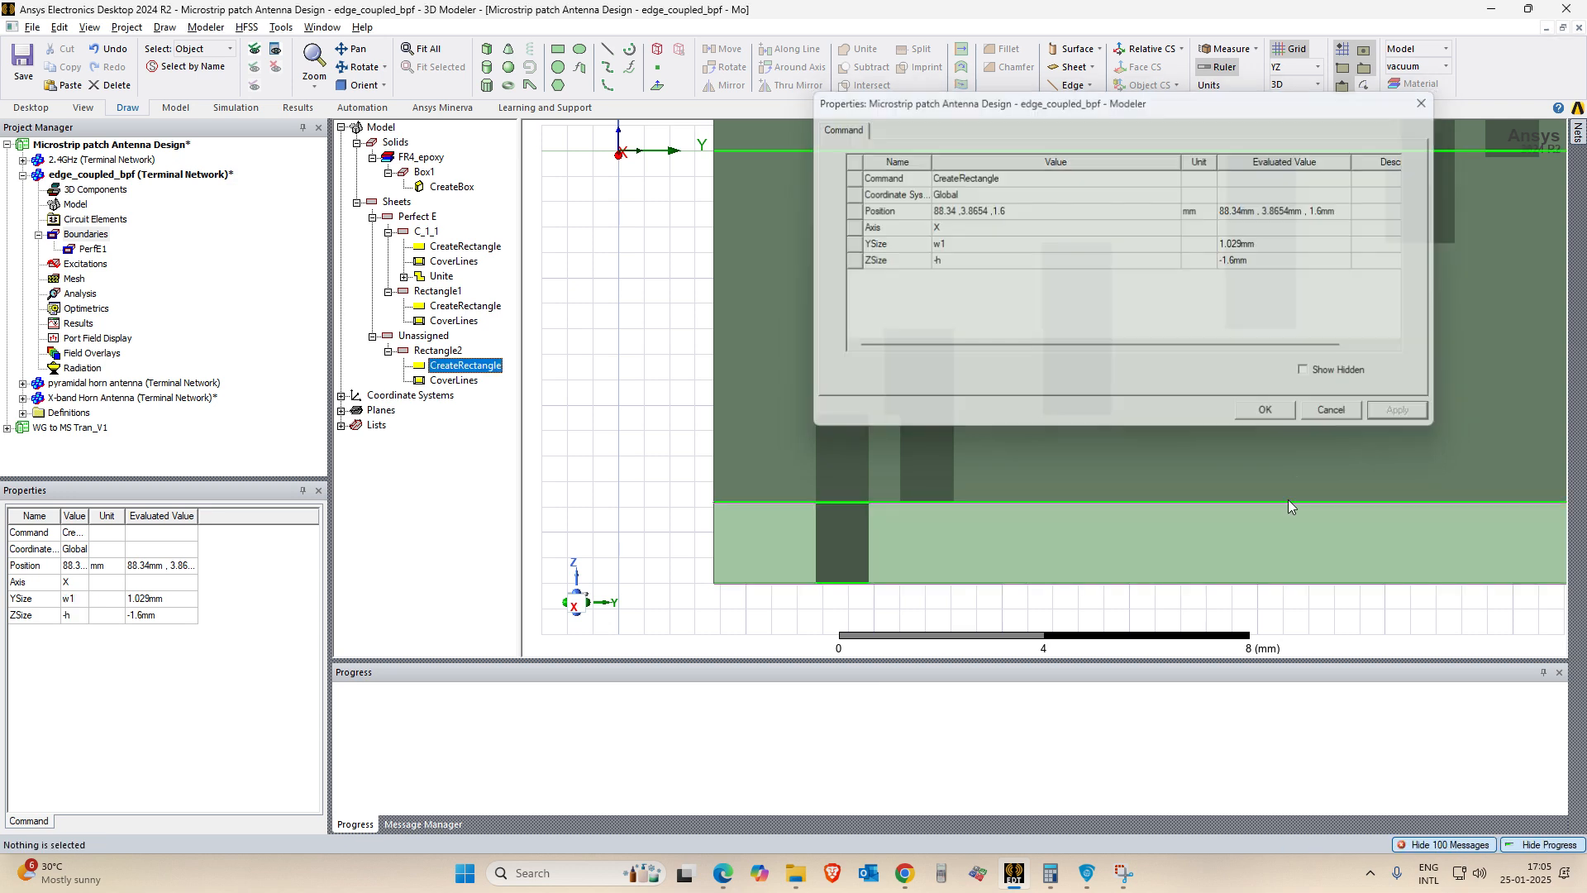
# Draw a rectangle on the substrate's opposite end face (x = 0) from the strip's corner (0, 18, 1.6) down to the bottom edge, about 0.8 by 1.6 mm.
pyautogui.click(635, 348)
pyautogui.click(852, 547)
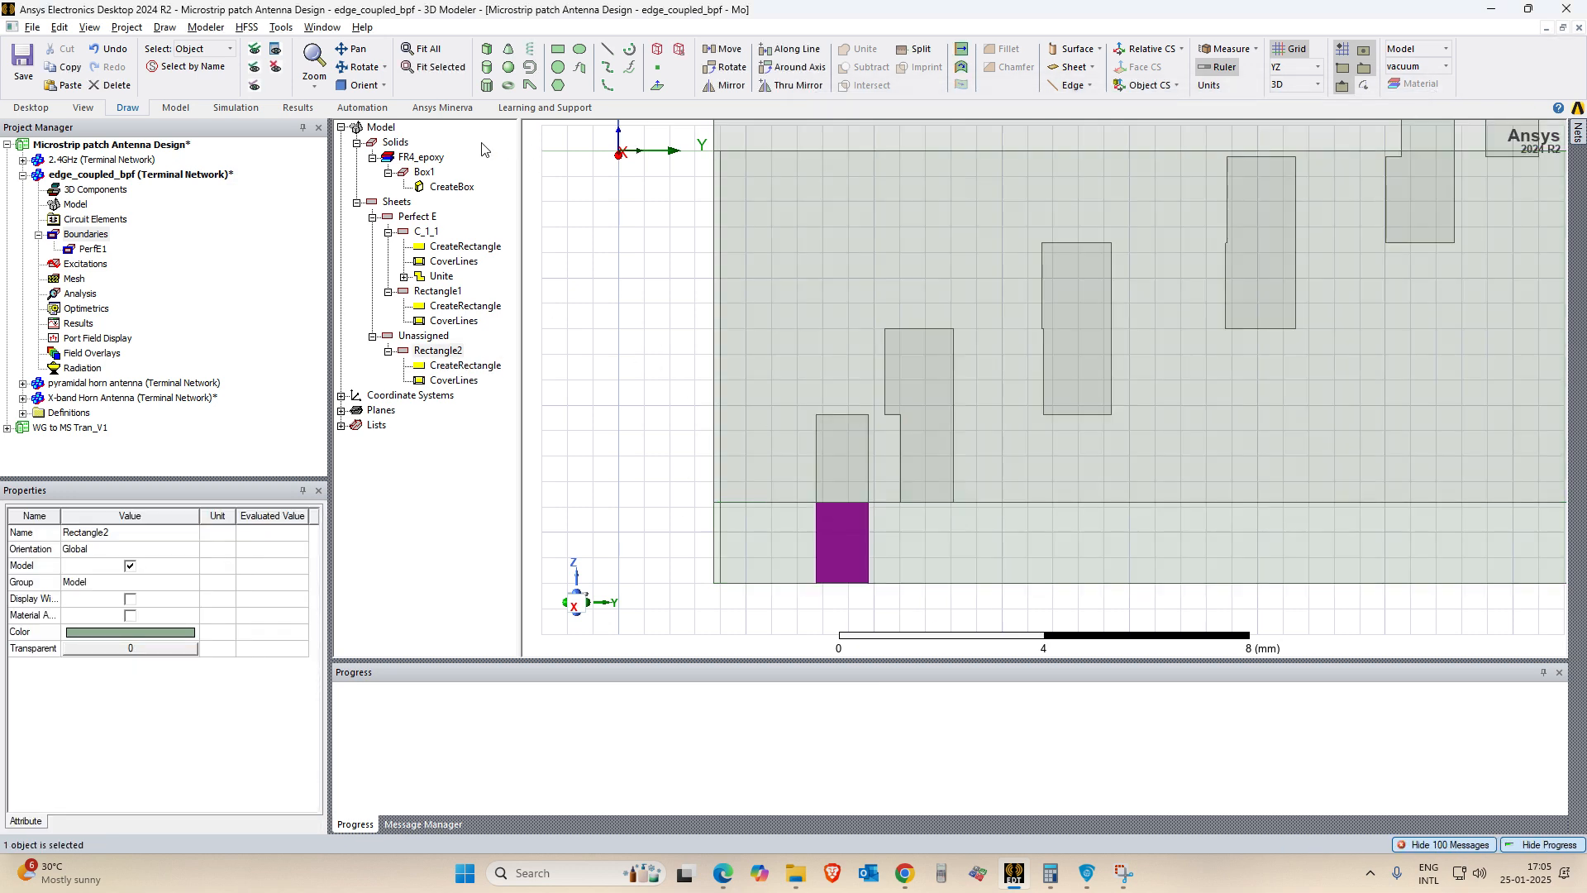
pyautogui.click(382, 86)
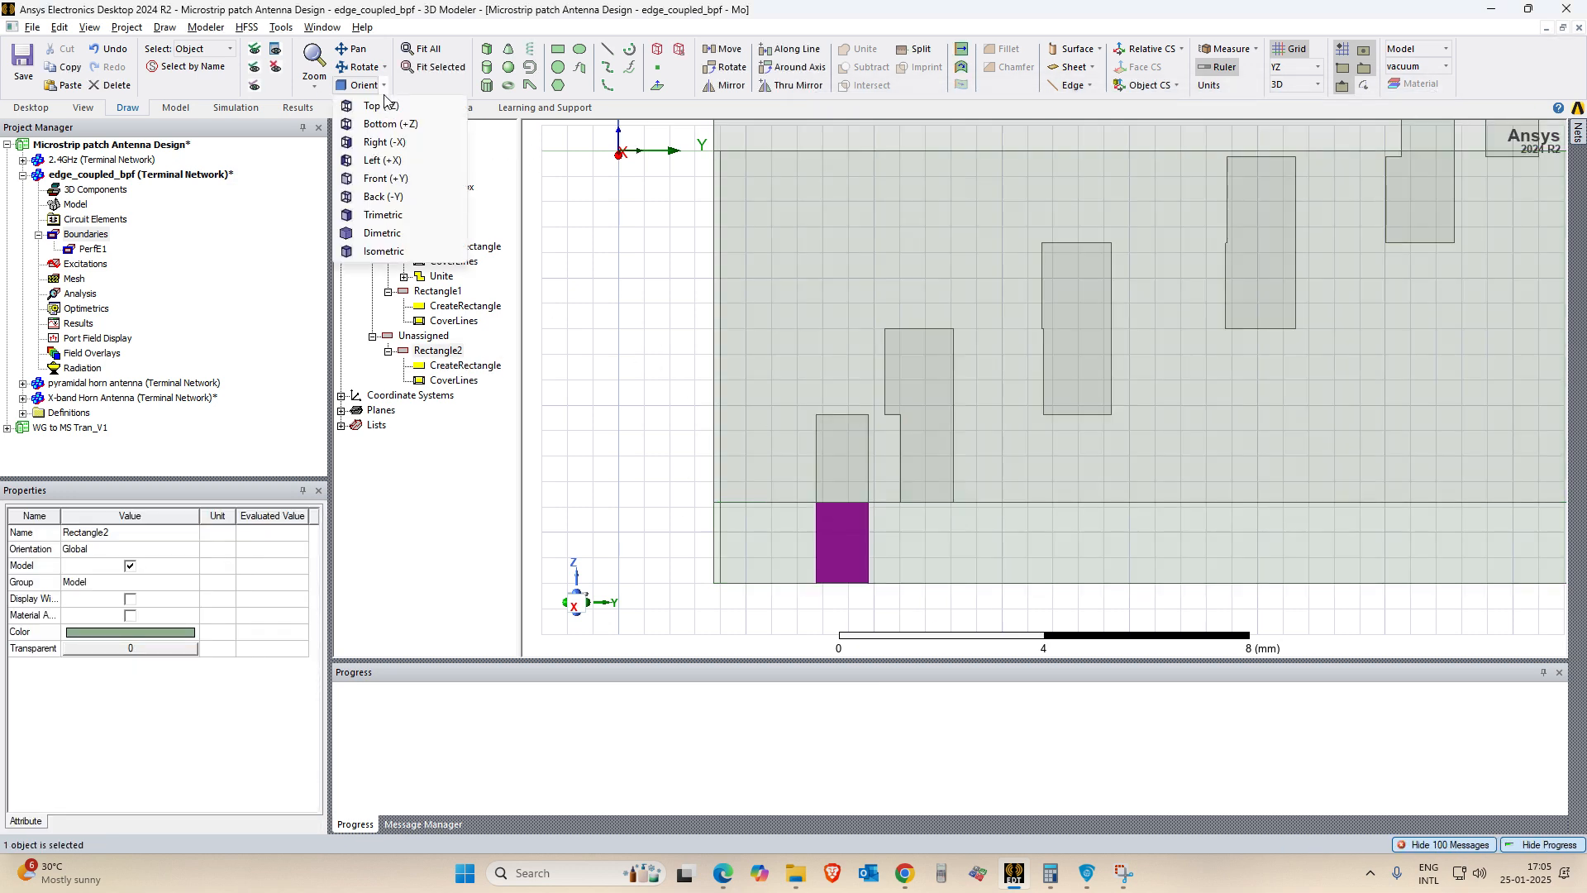
pyautogui.click(394, 162)
pyautogui.click(1259, 381)
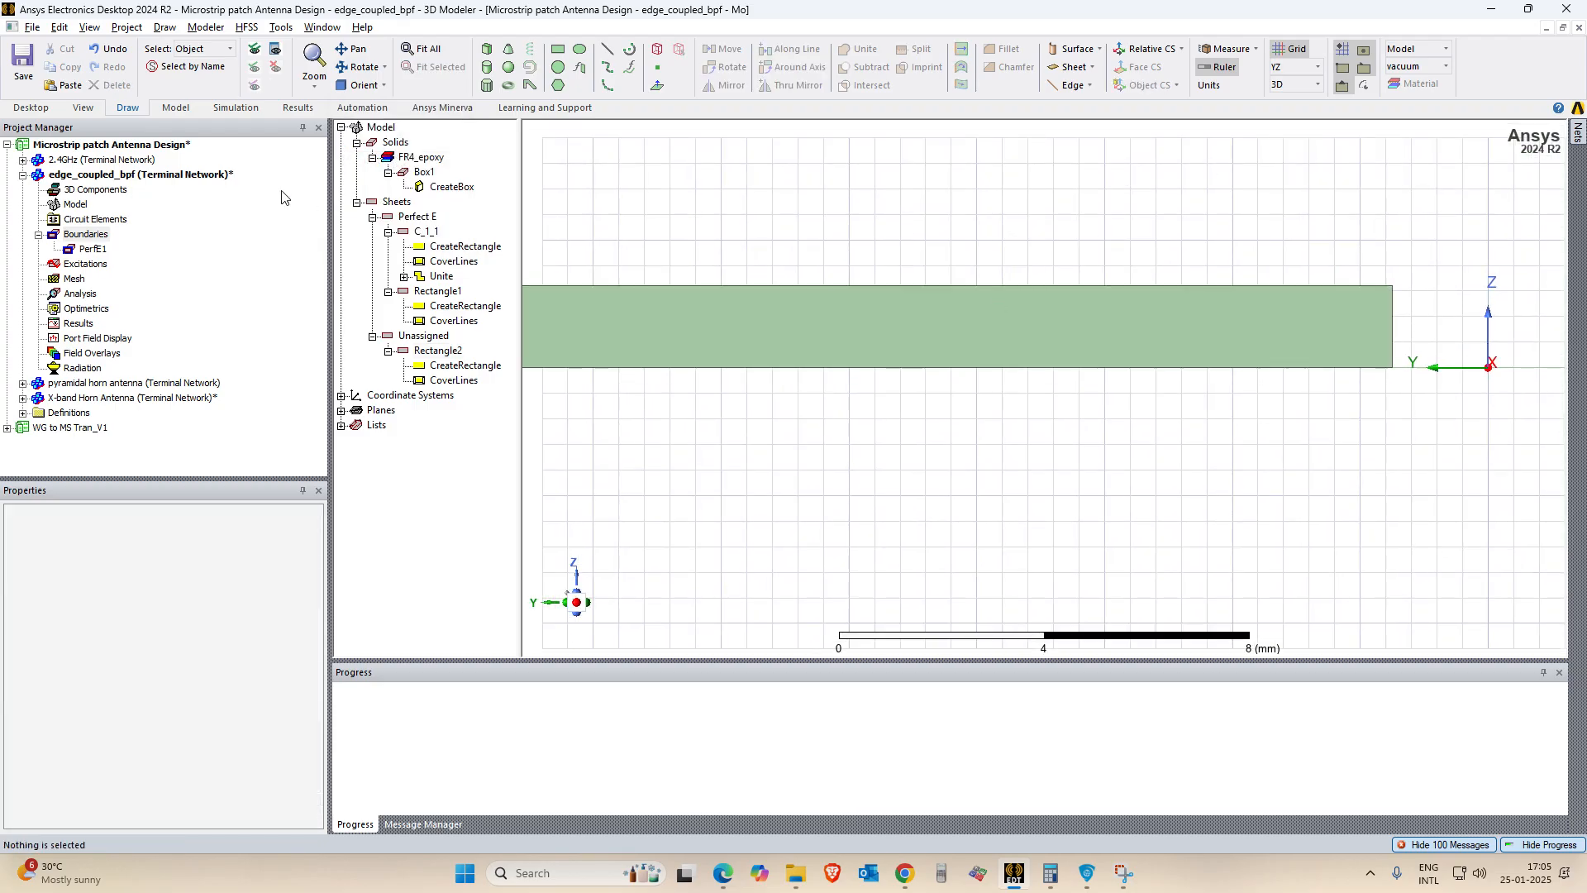
pyautogui.click(363, 67)
pyautogui.moveTo(850, 343); pyautogui.dragTo(1305, 479)
pyautogui.click(656, 475)
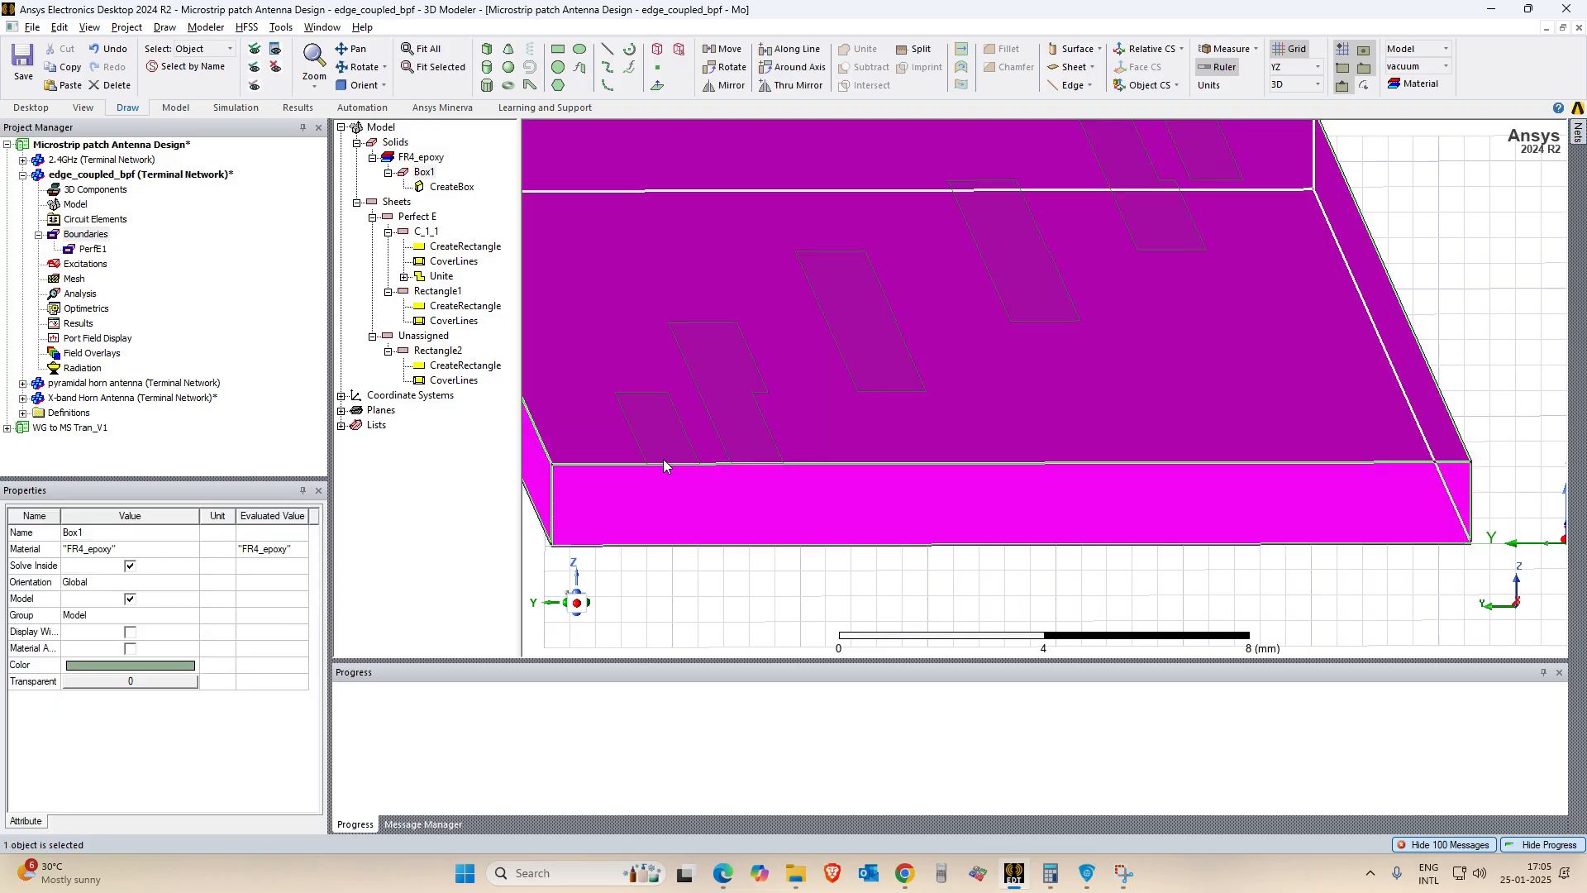
pyautogui.click(362, 67)
pyautogui.moveTo(571, 481); pyautogui.dragTo(637, 549)
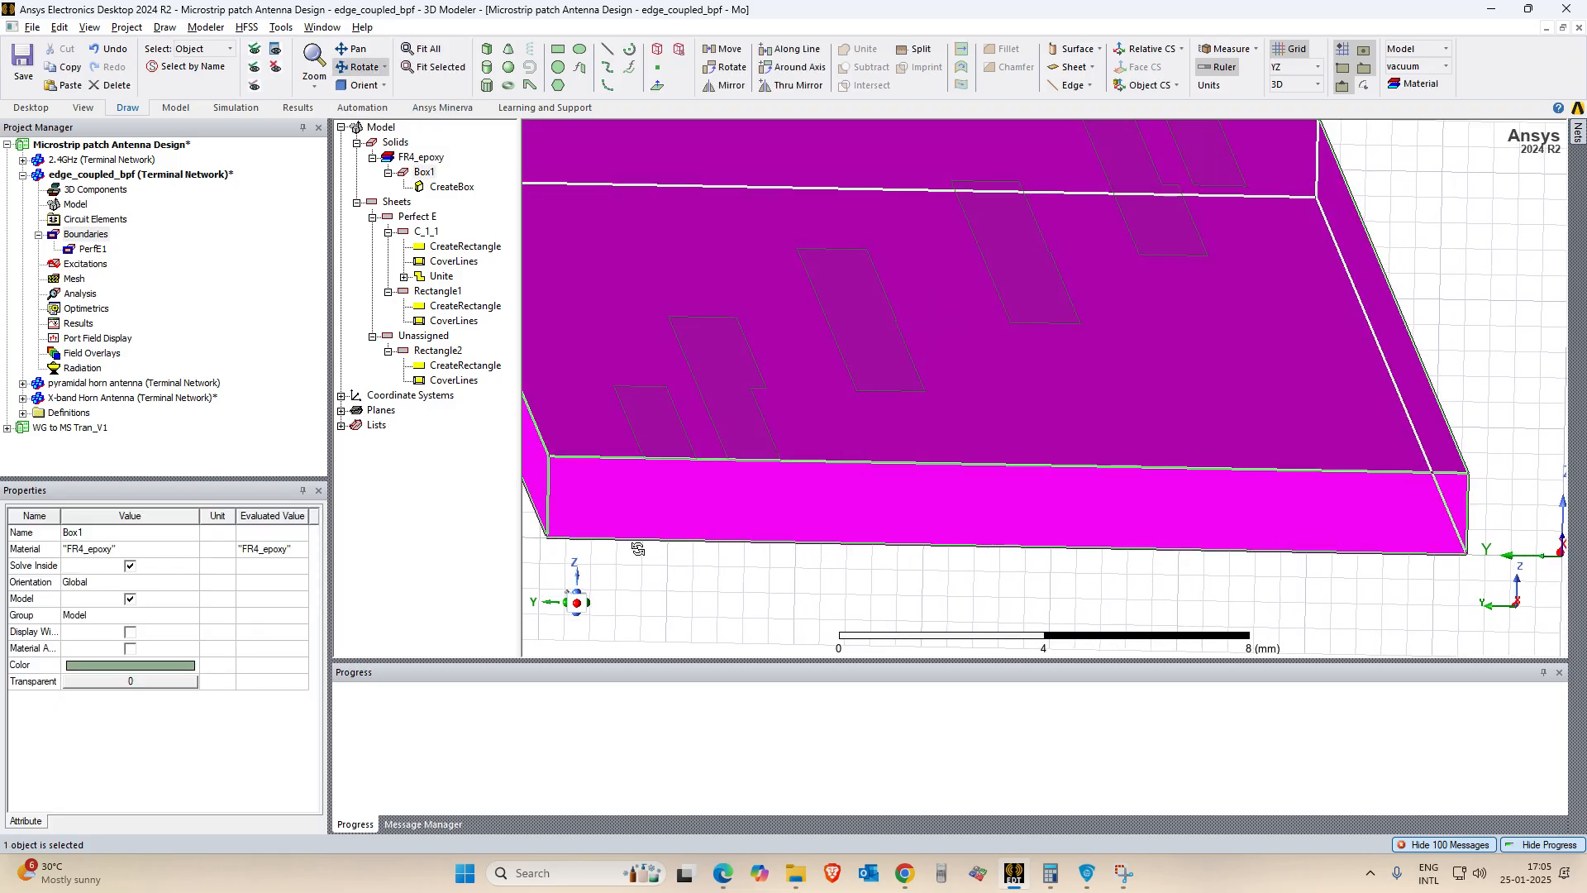
pyautogui.click(701, 609)
pyautogui.scroll(3, 677, 464)
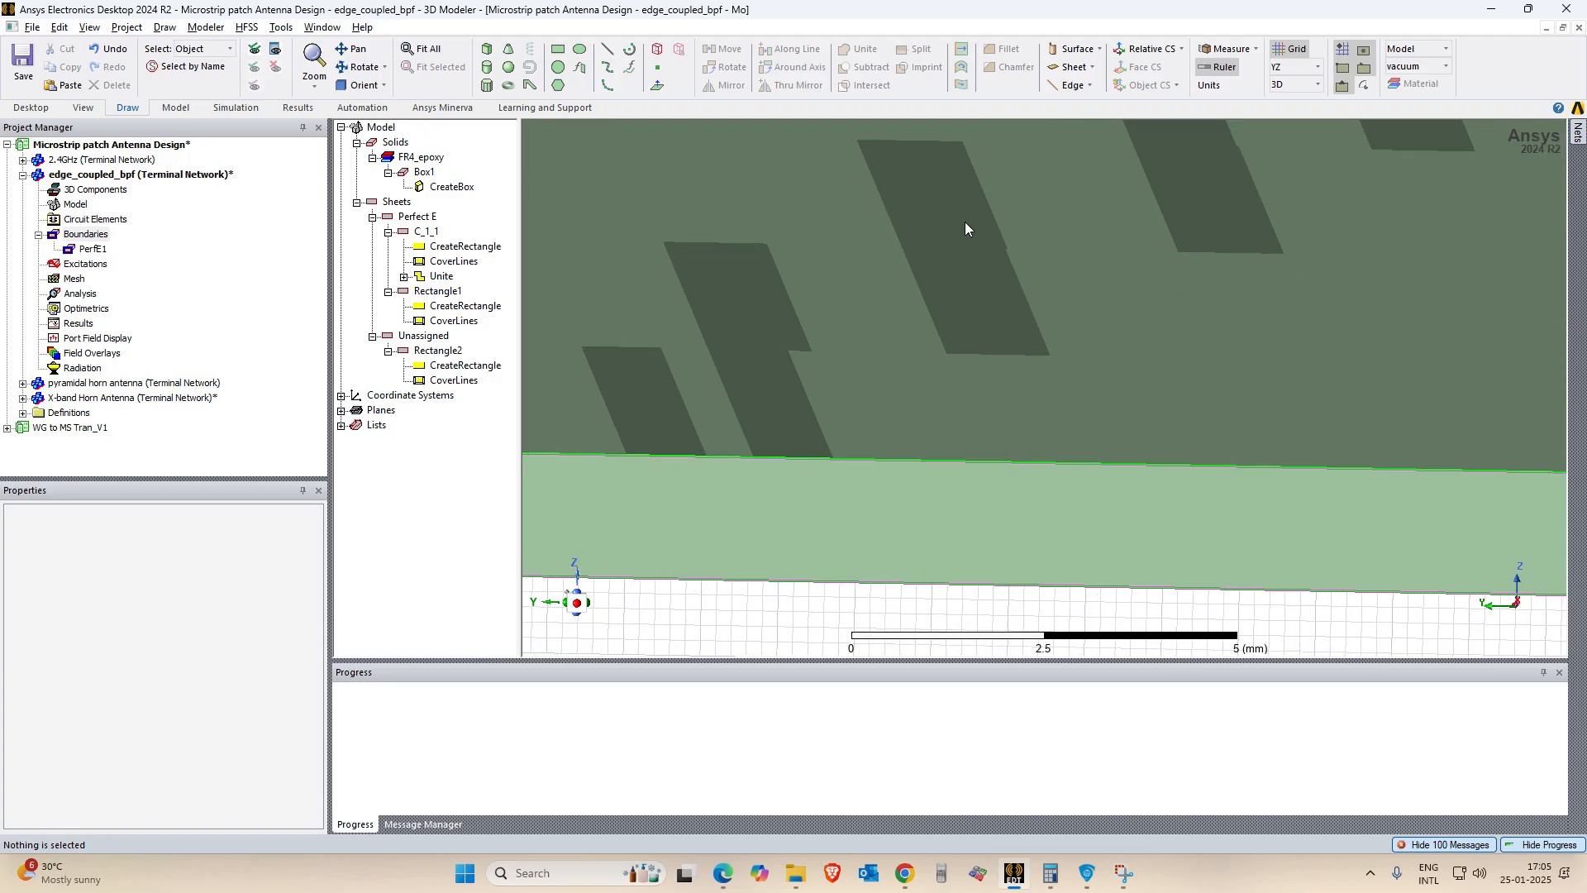
pyautogui.click(558, 49)
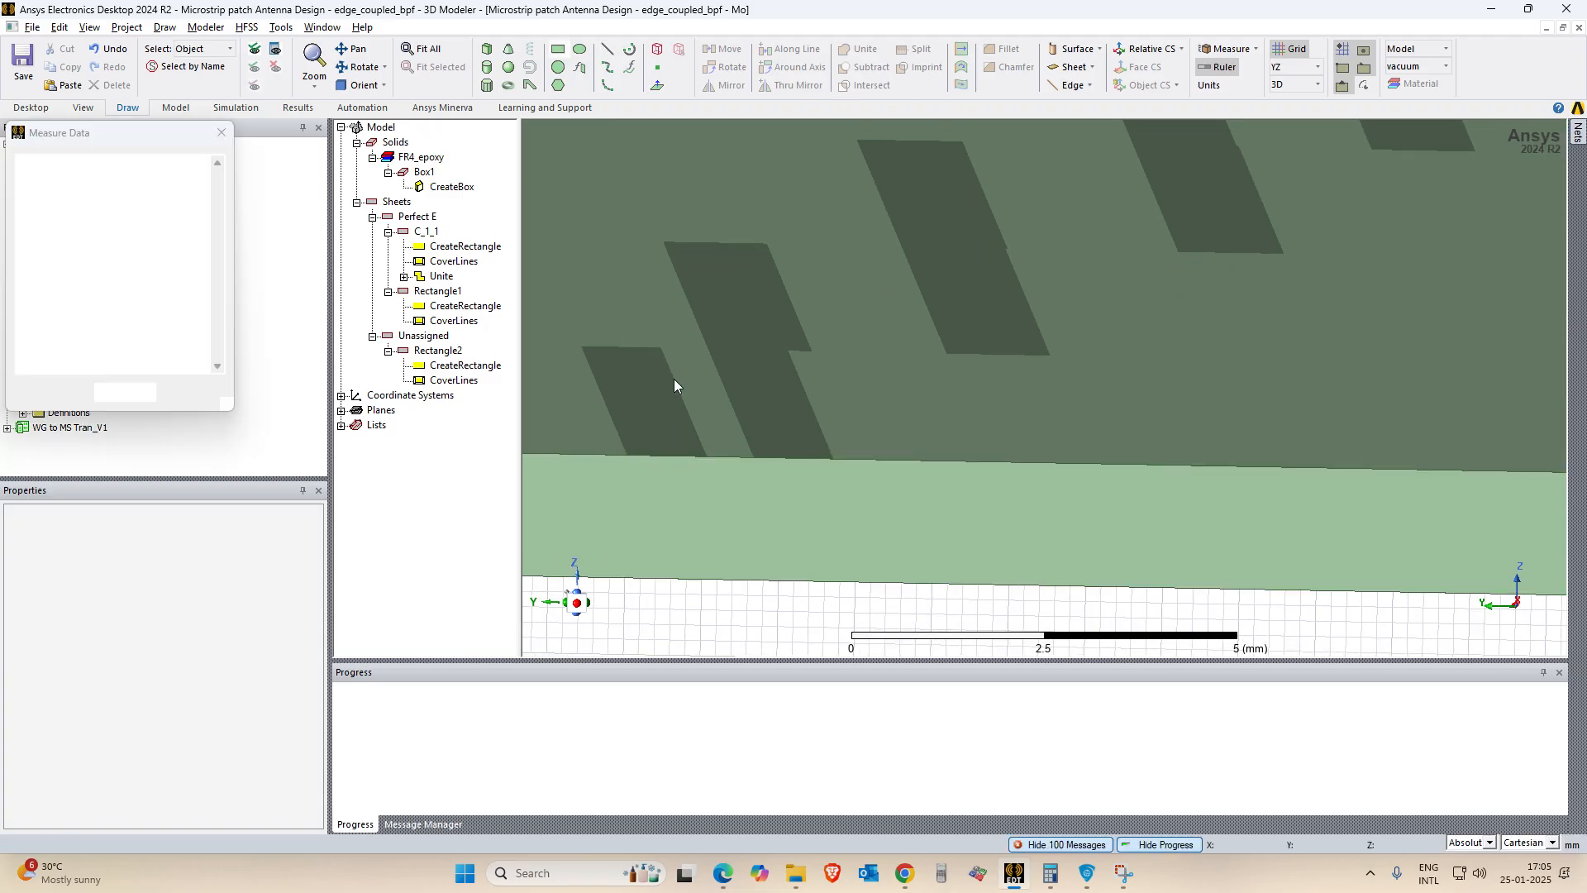
pyautogui.click(628, 455)
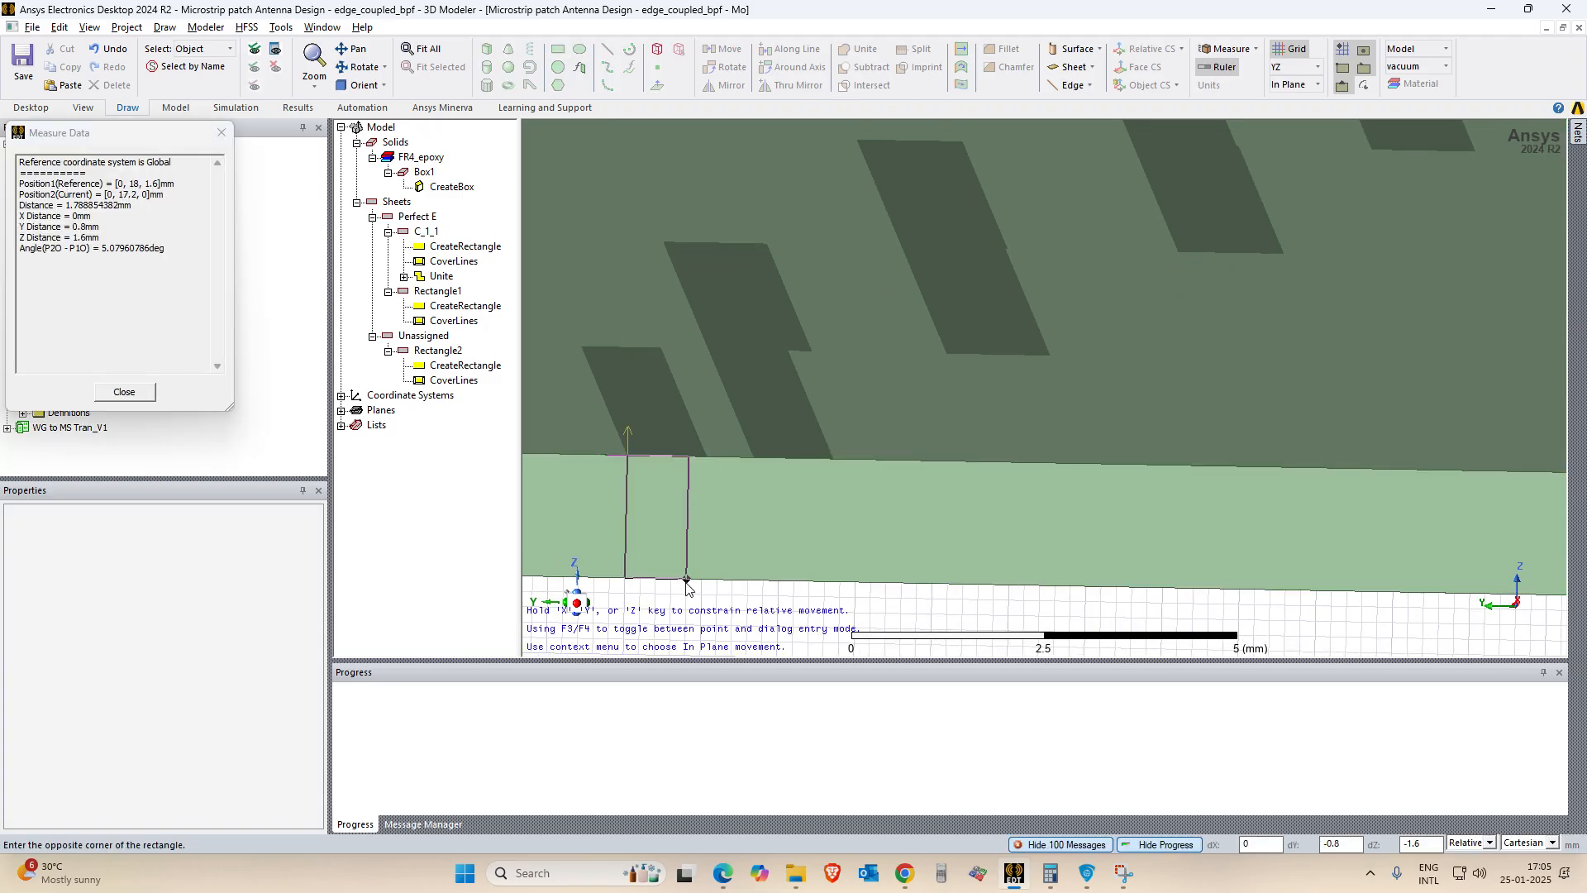
pyautogui.click(688, 580)
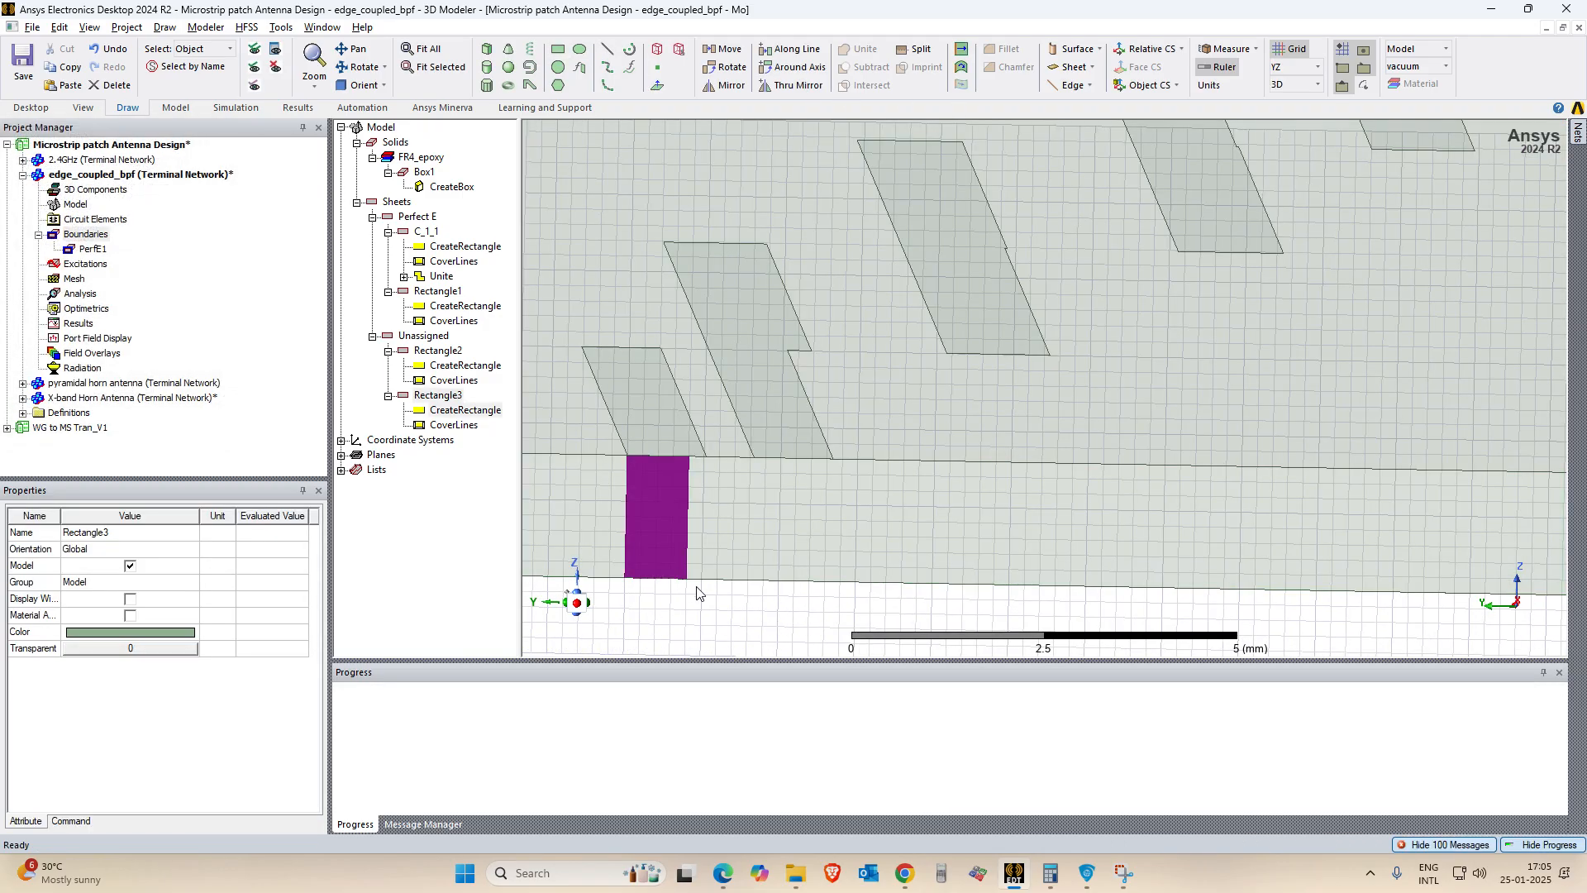
# Parameterize the new end-face sheet Rectangle3 with YSize -w1 and ZSize -h.
pyautogui.doubleClick(457, 410)
pyautogui.click(947, 244)
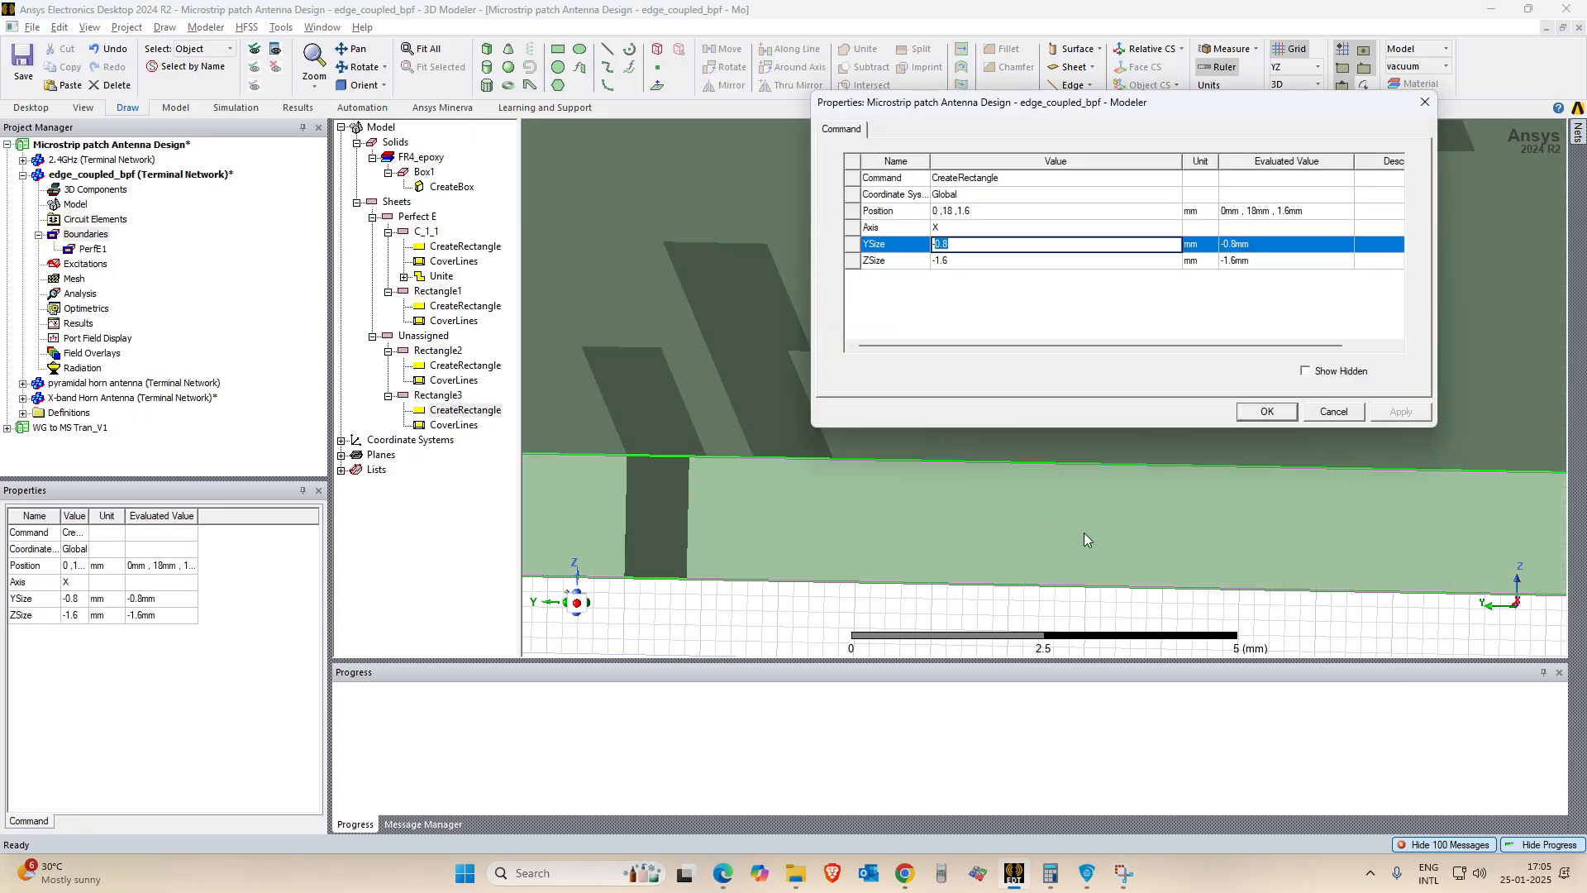
pyautogui.write('-w1')
pyautogui.press('Return')
pyautogui.click(963, 261)
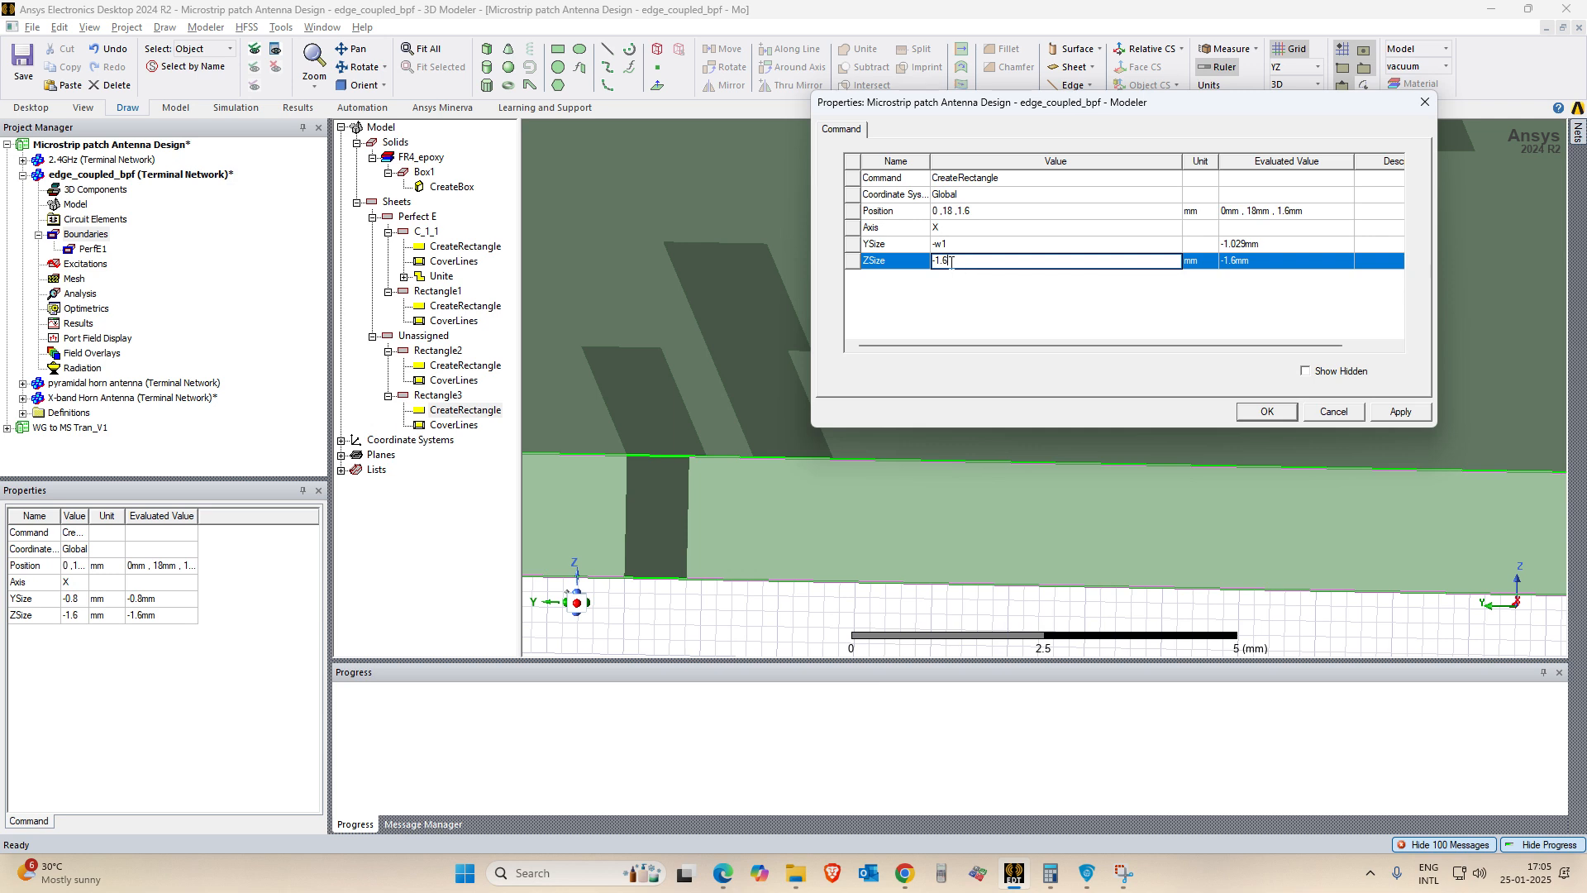
pyautogui.write('h')
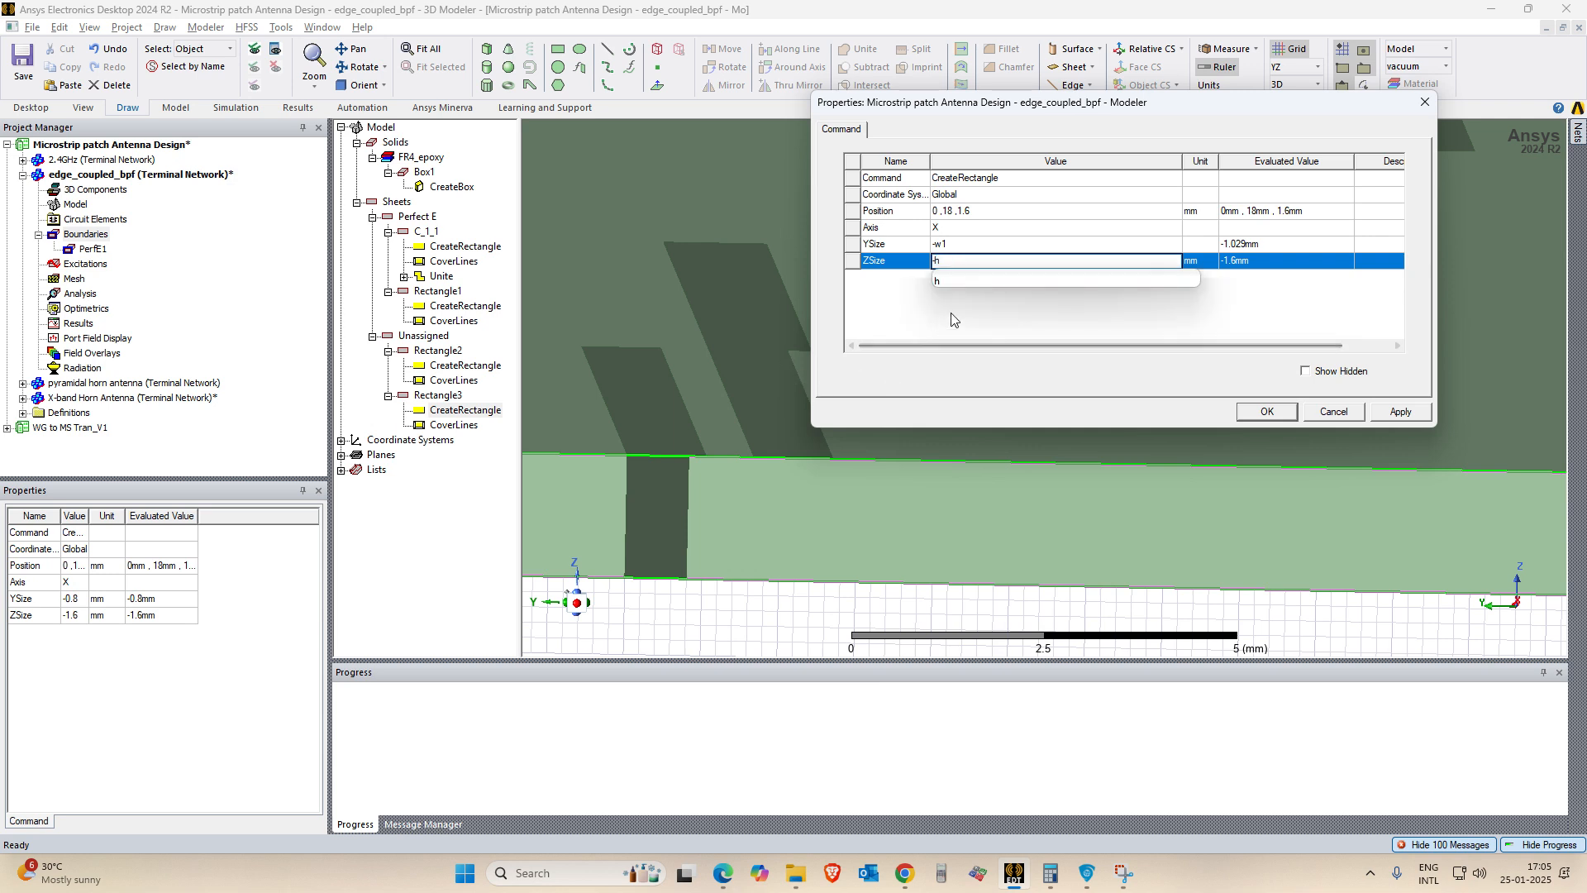
pyautogui.press('Return')
pyautogui.click(1406, 412)
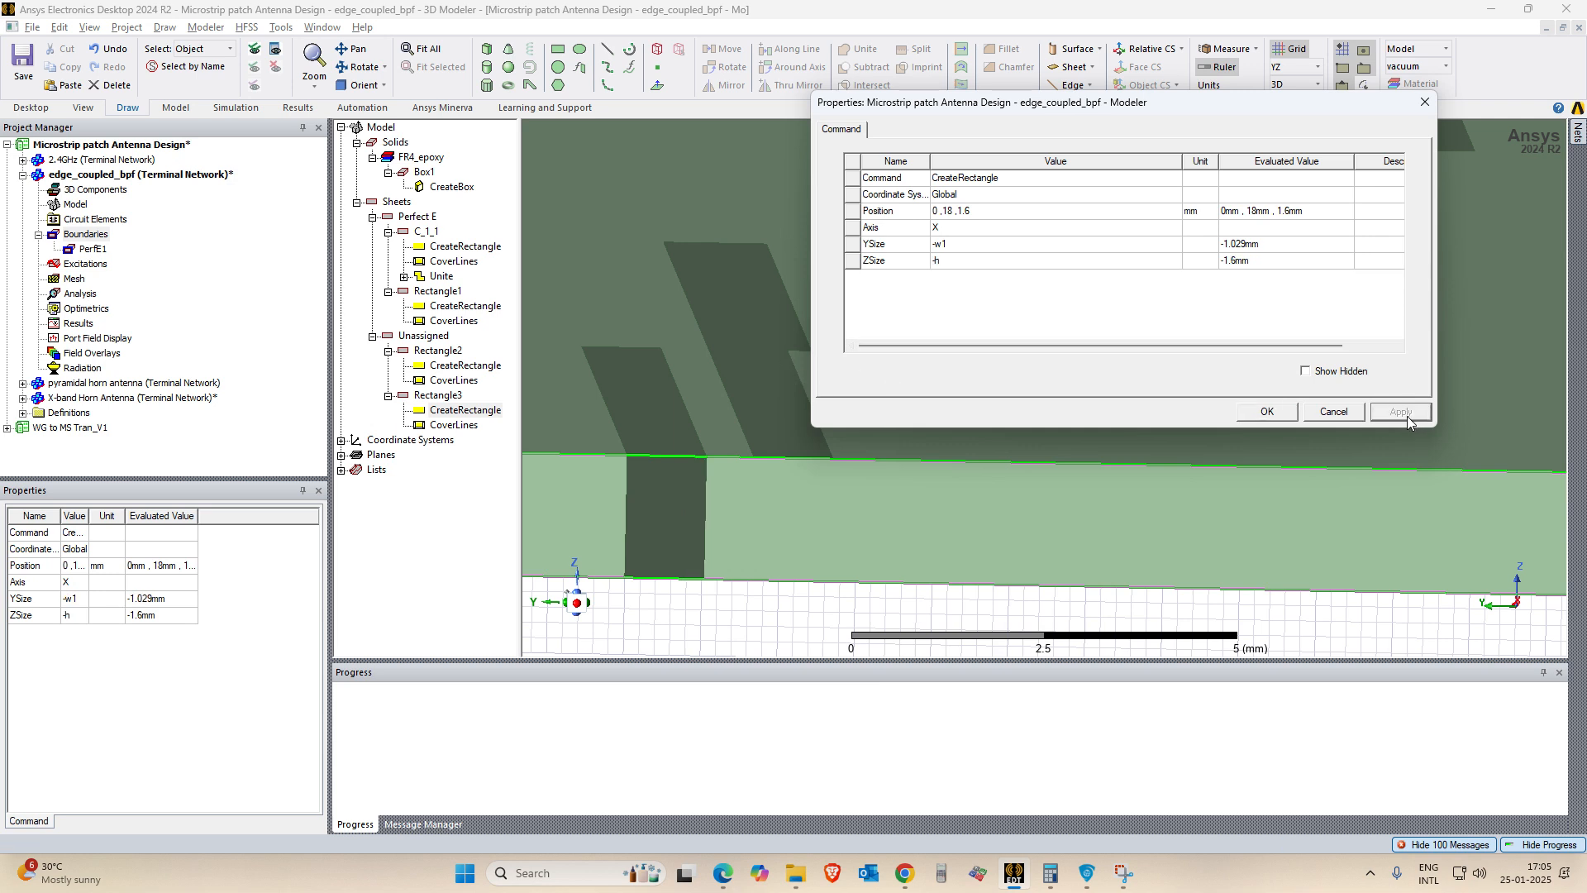
pyautogui.click(1265, 412)
# Create a modal lumped port on the end-face sheet Rectangle2 in the Right (-X) view, with a full port impedance of 50 ohm.
pyautogui.click(386, 86)
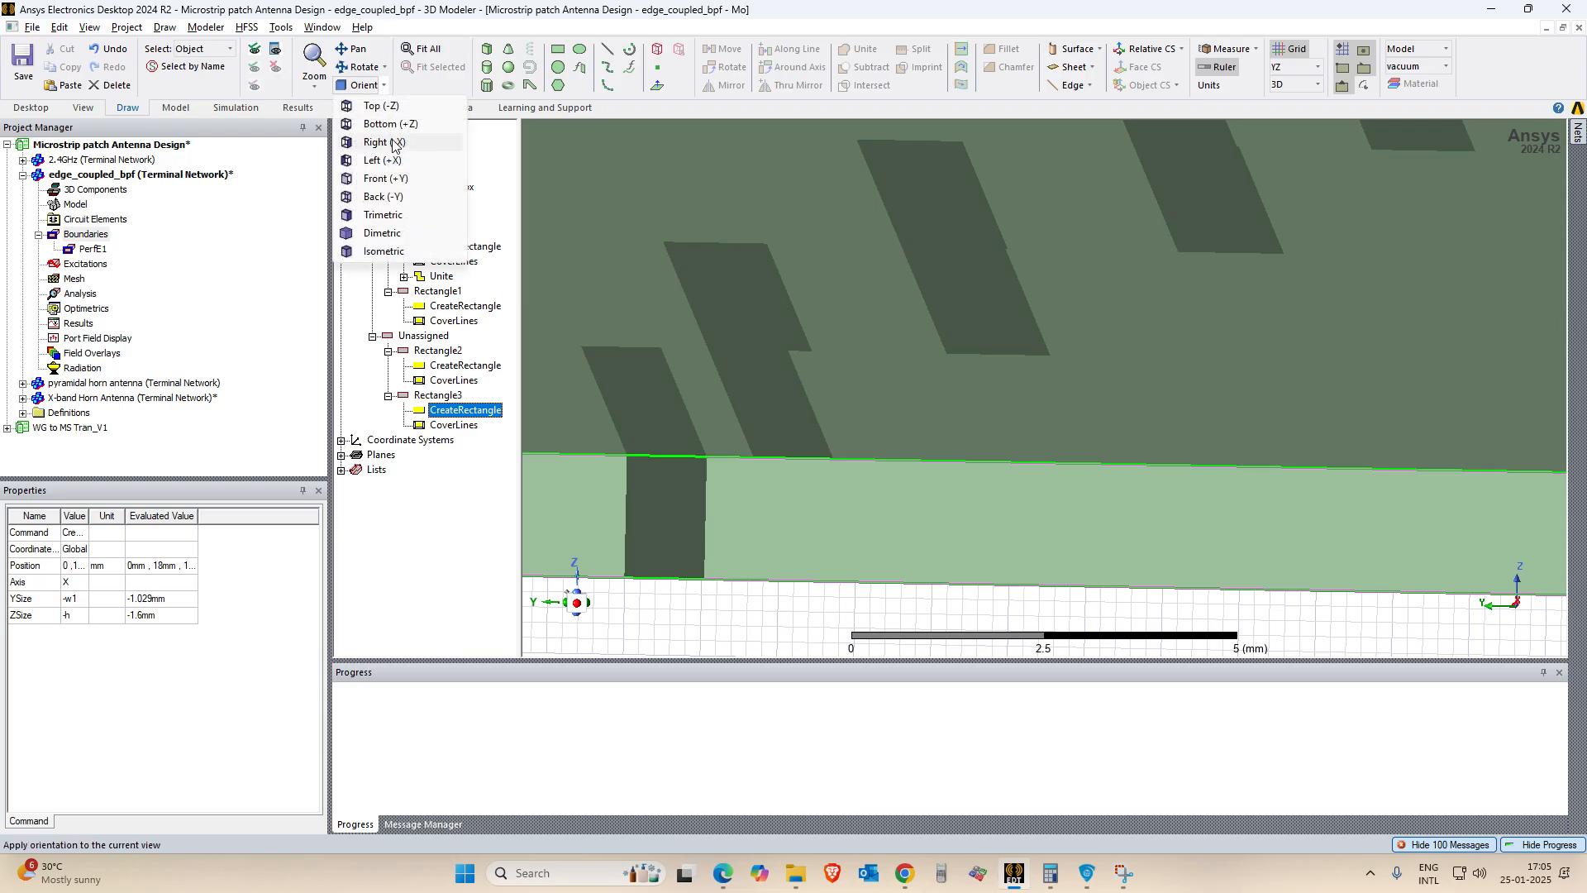
pyautogui.click(396, 146)
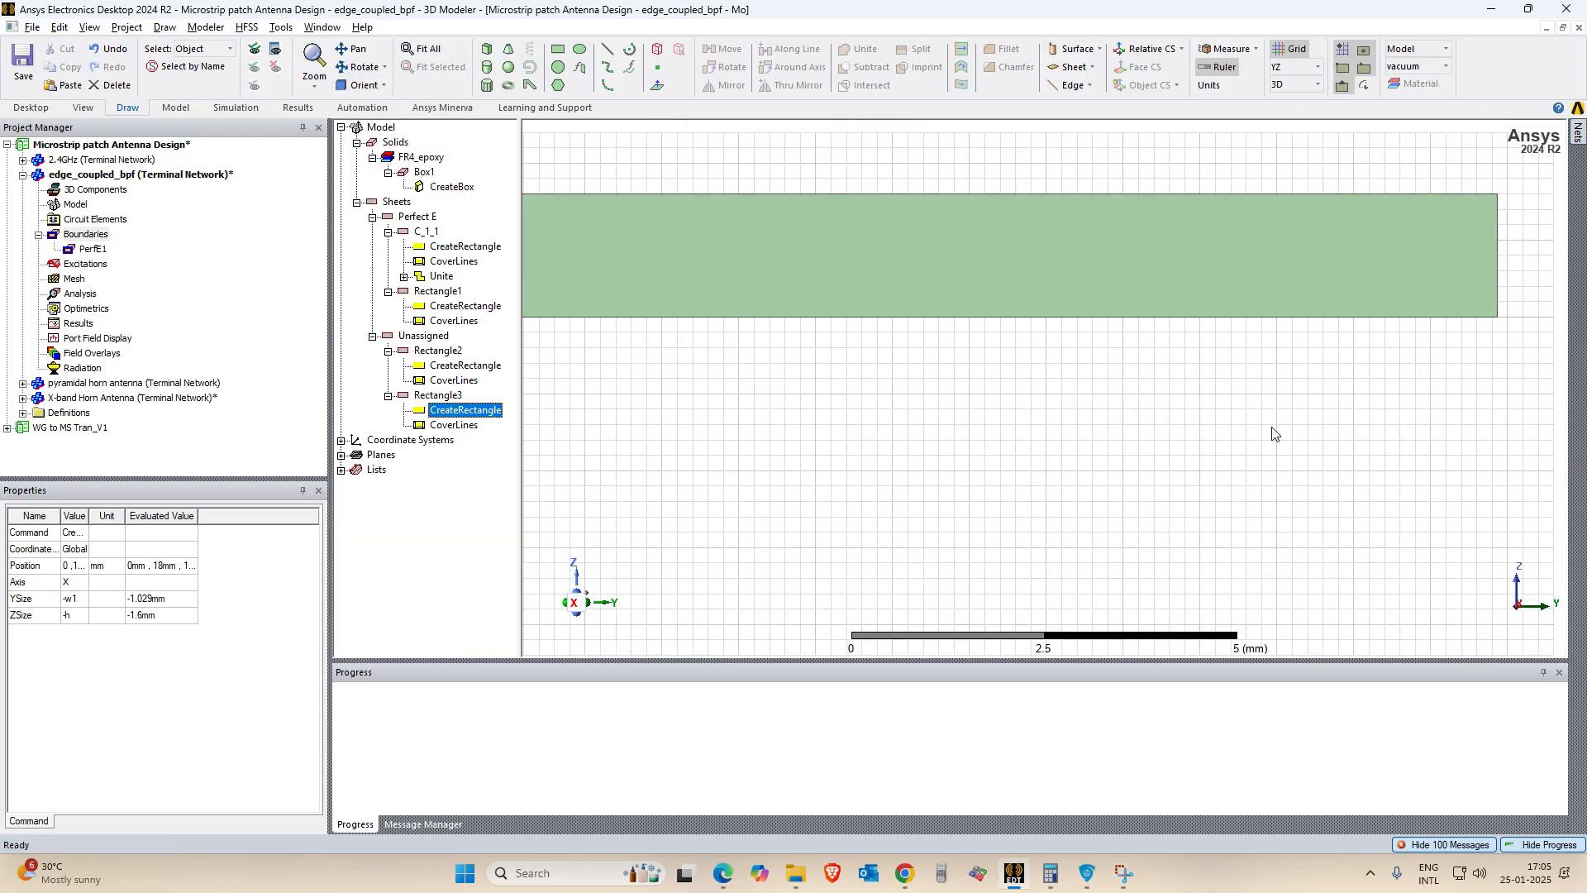
pyautogui.click(364, 67)
pyautogui.moveTo(741, 510); pyautogui.dragTo(724, 519)
pyautogui.press('Escape')
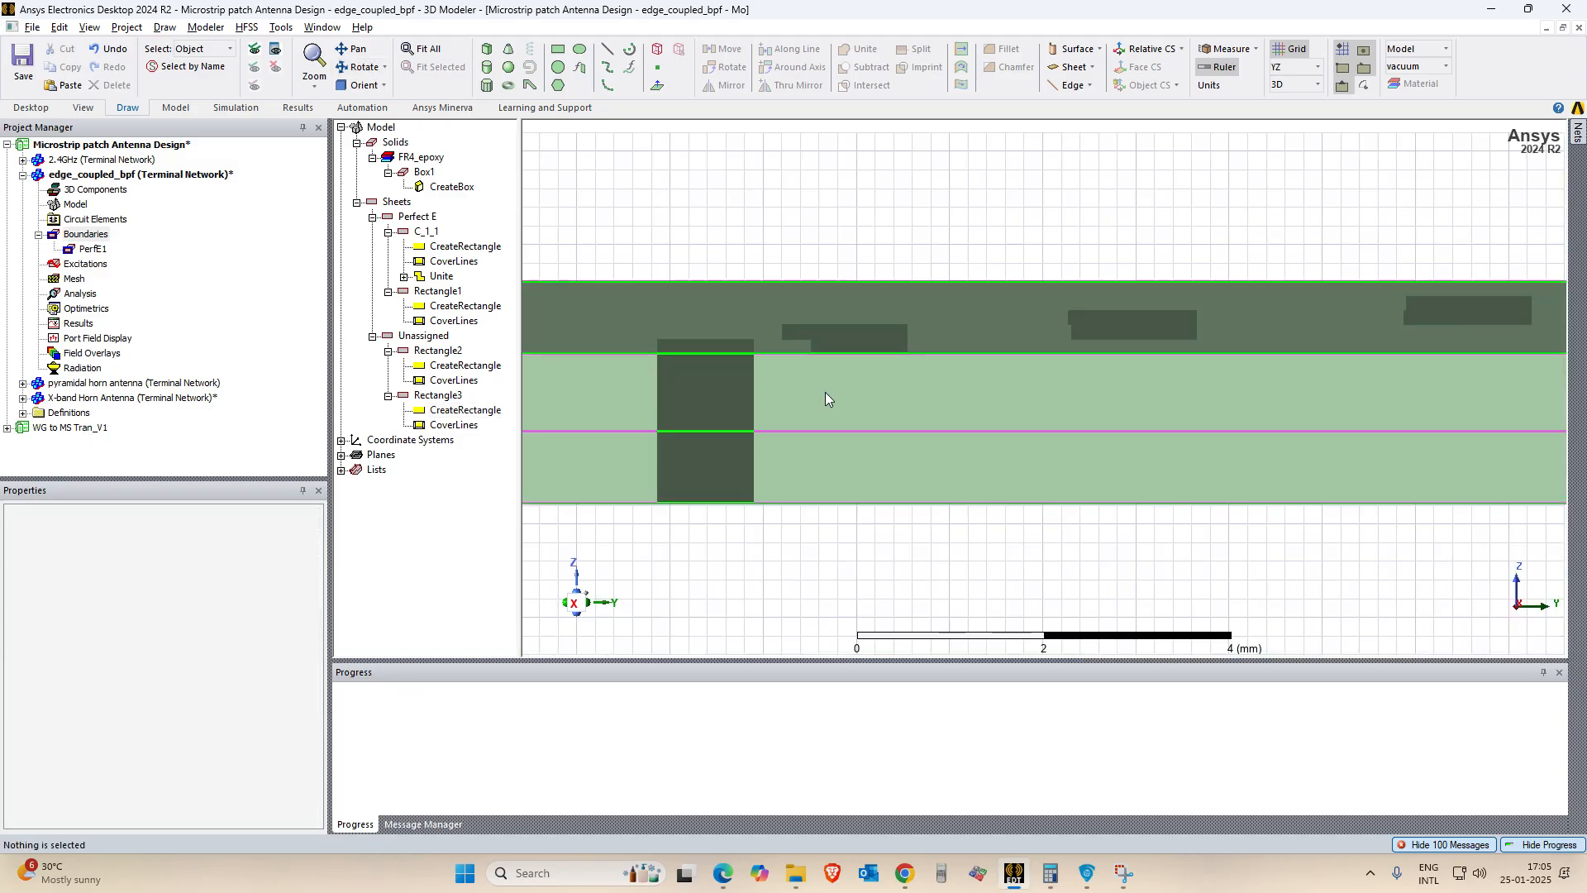
pyautogui.hotkey('ctrl', 'd')
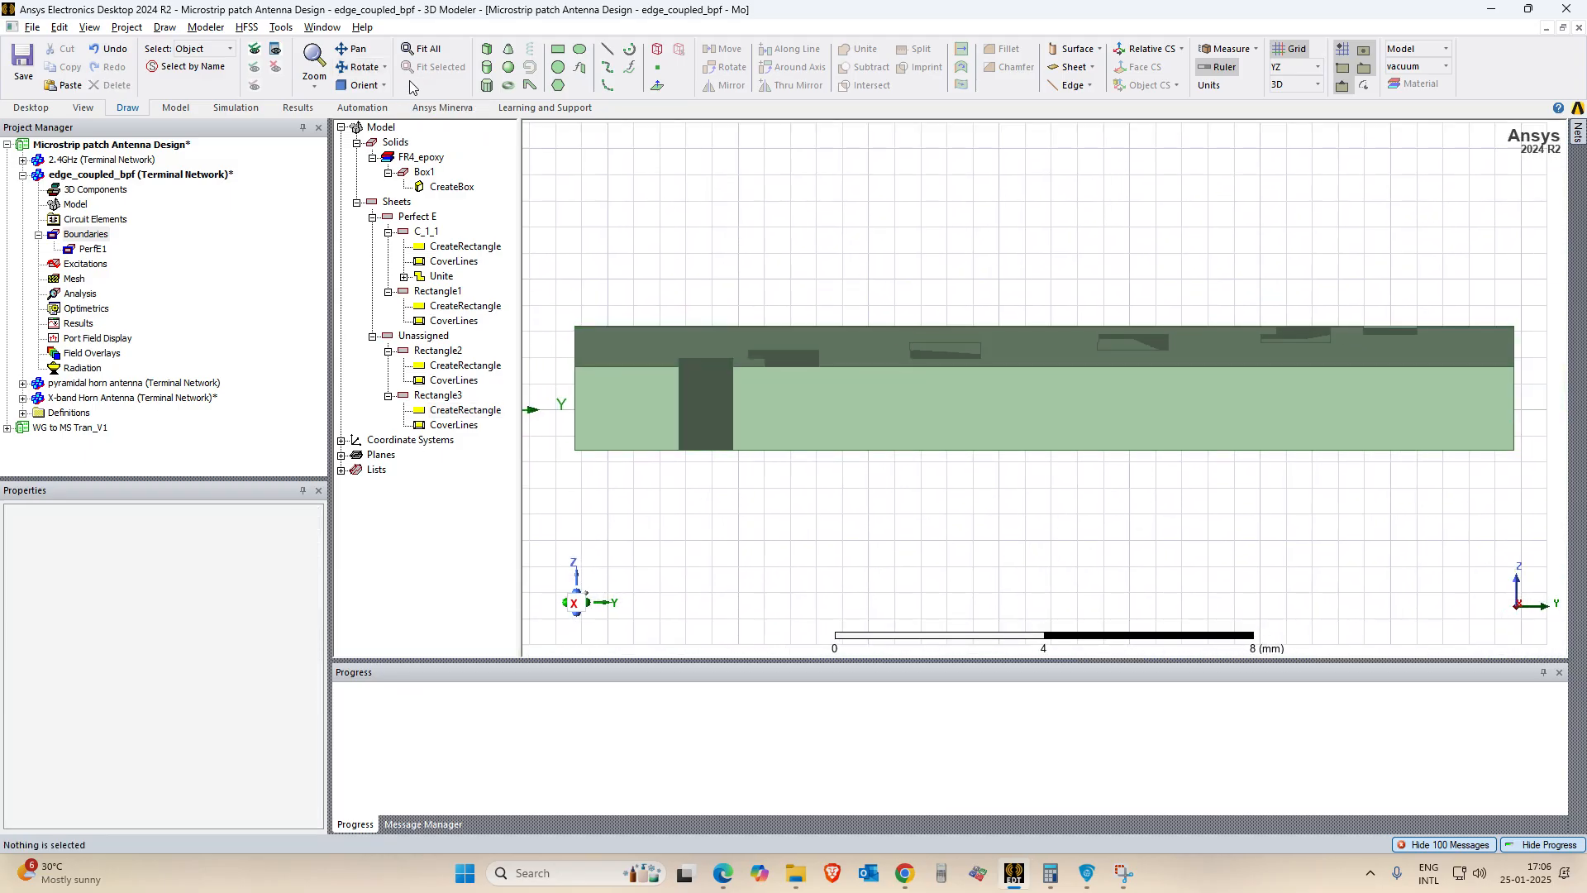
pyautogui.click(438, 351)
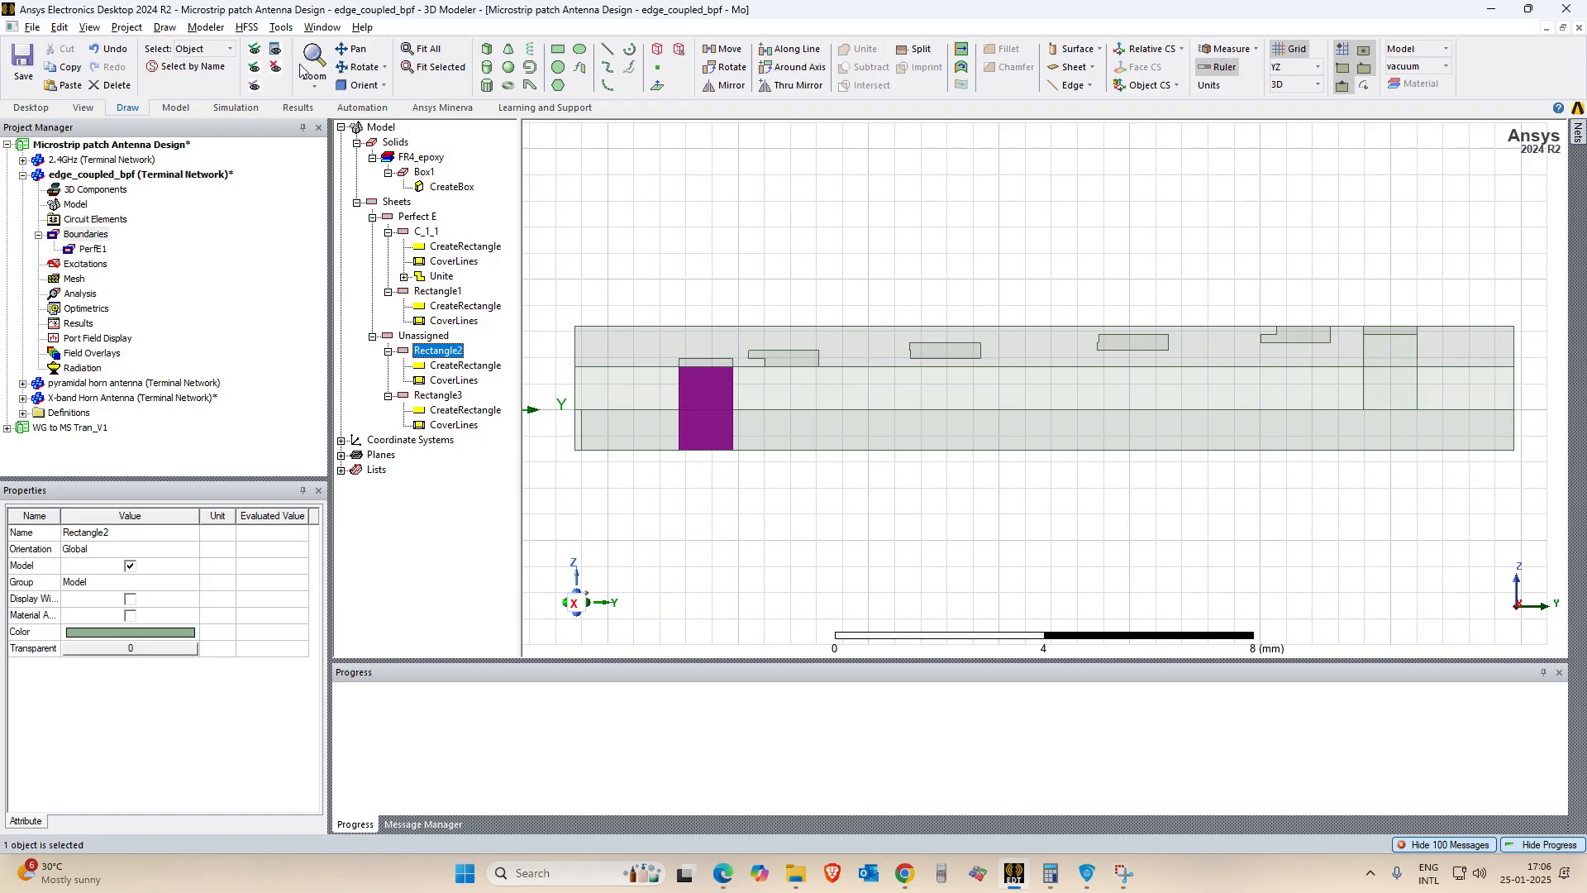
pyautogui.click(362, 85)
pyautogui.click(442, 142)
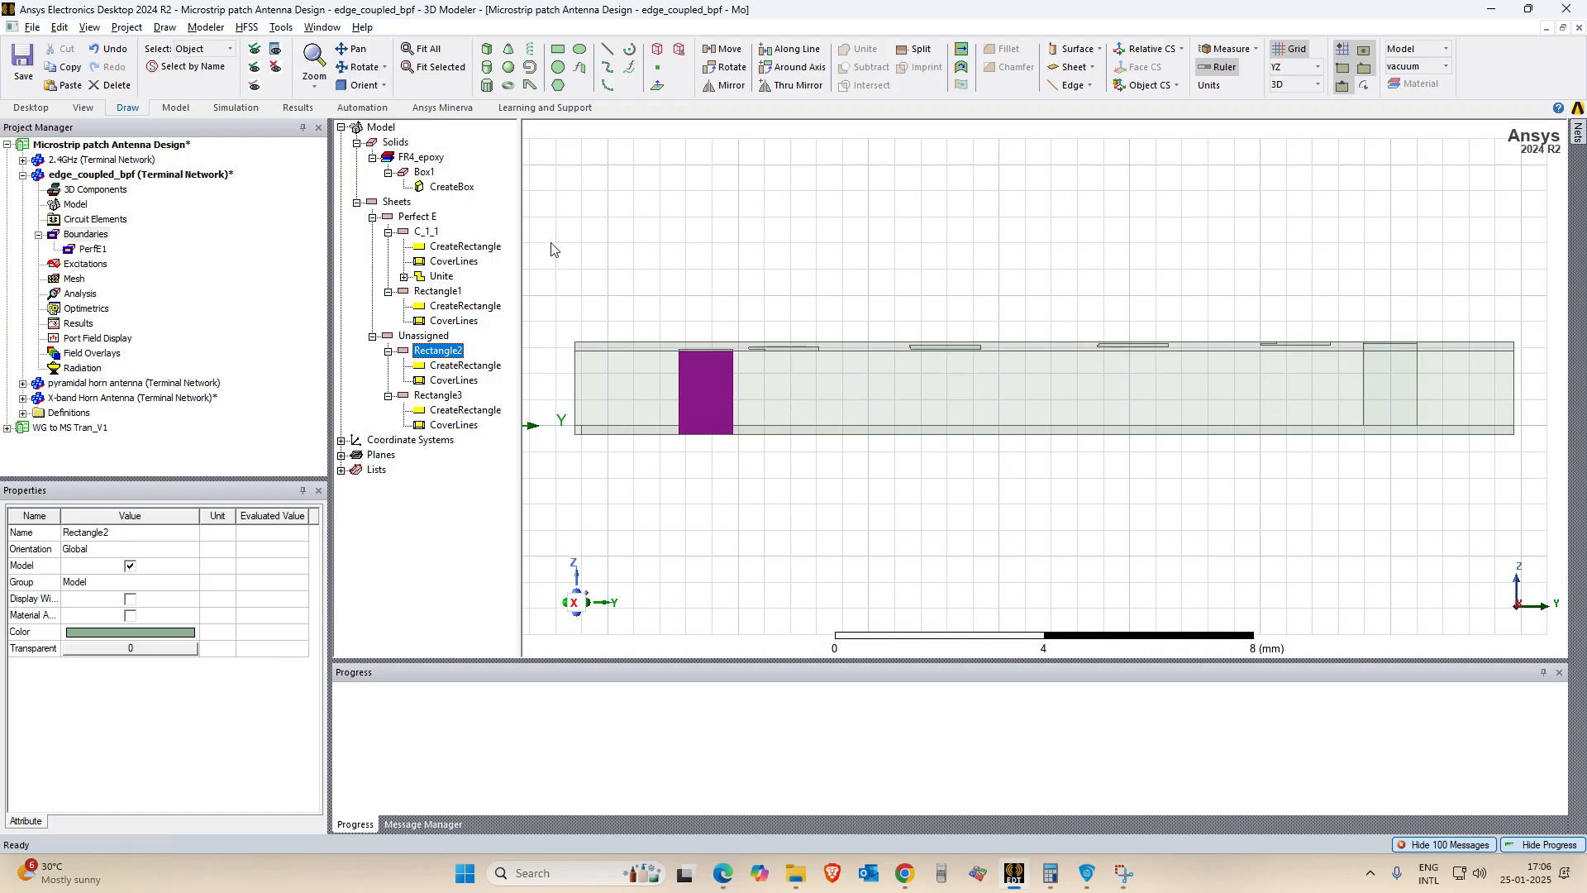
pyautogui.rightClick(438, 351)
pyautogui.moveTo(565, 670)
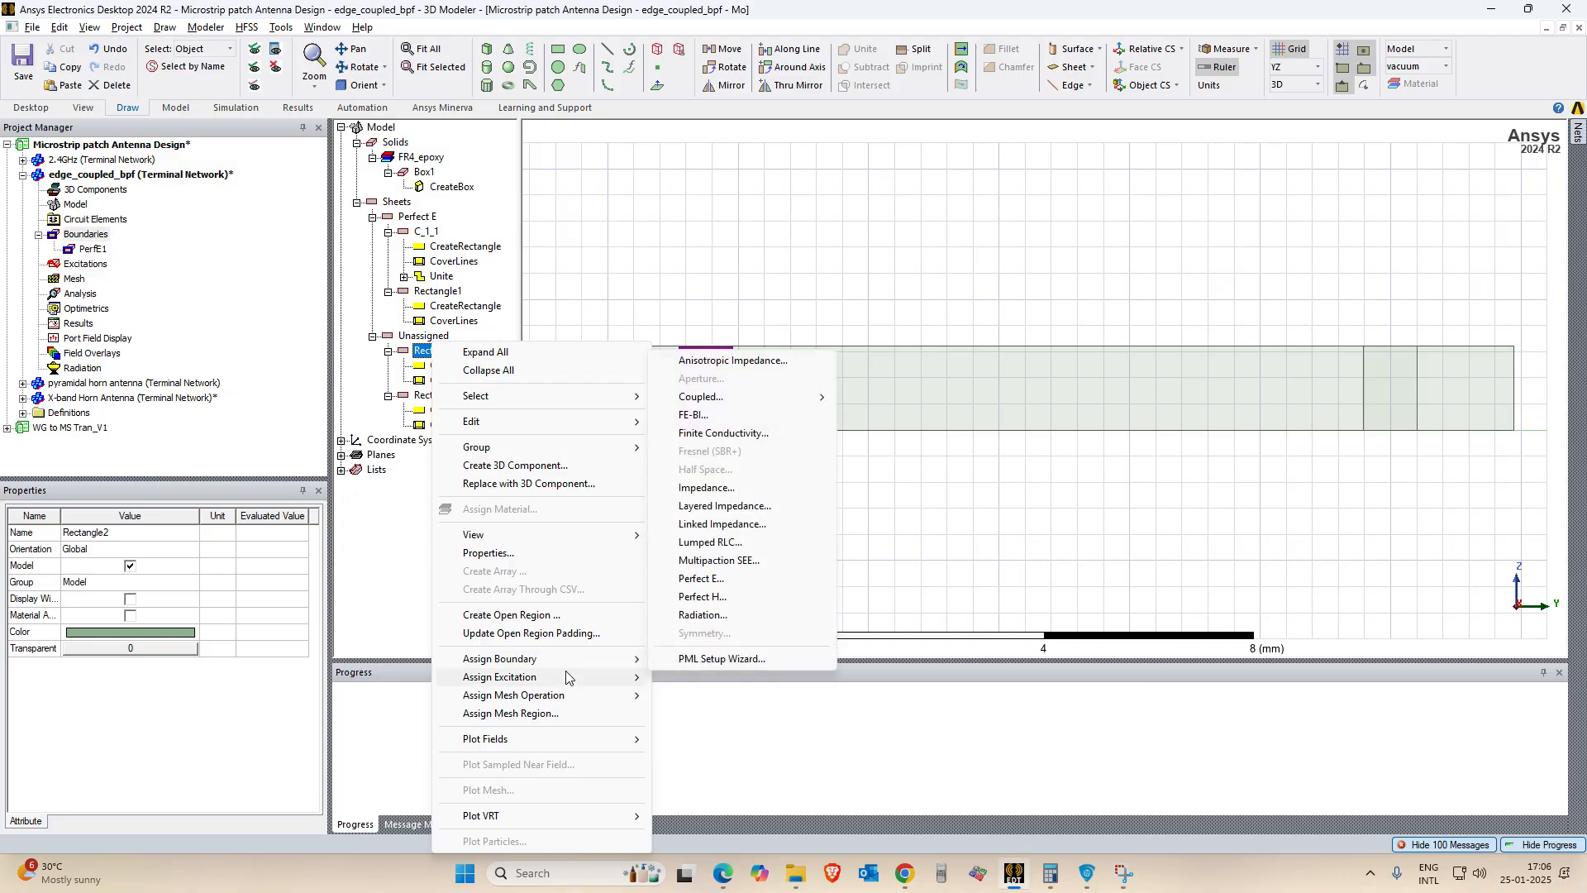
pyautogui.moveTo(755, 676)
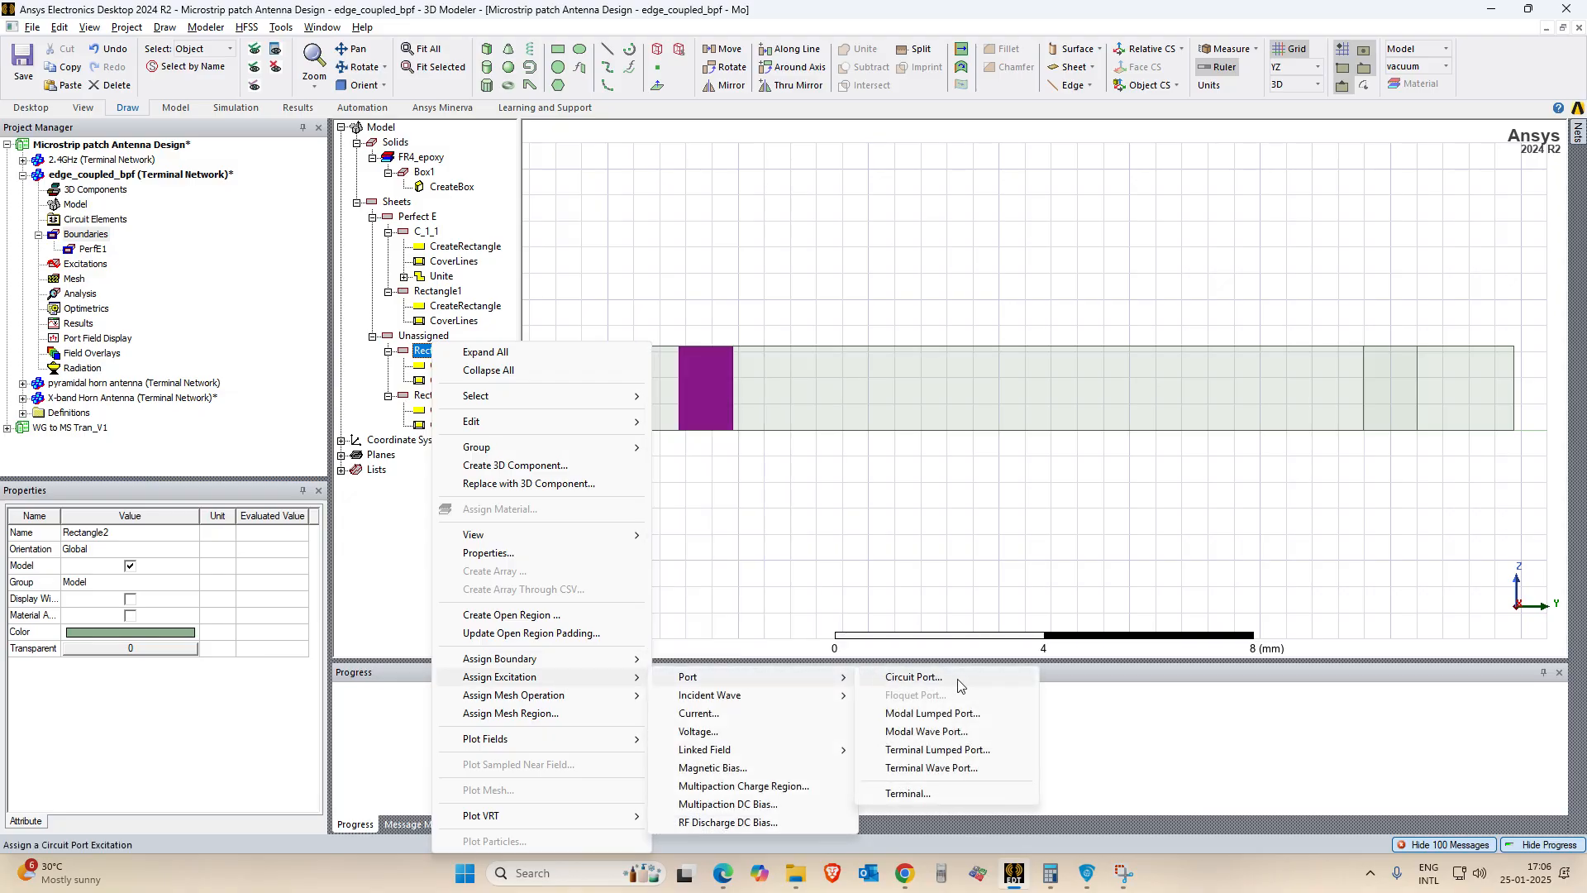
pyautogui.click(956, 717)
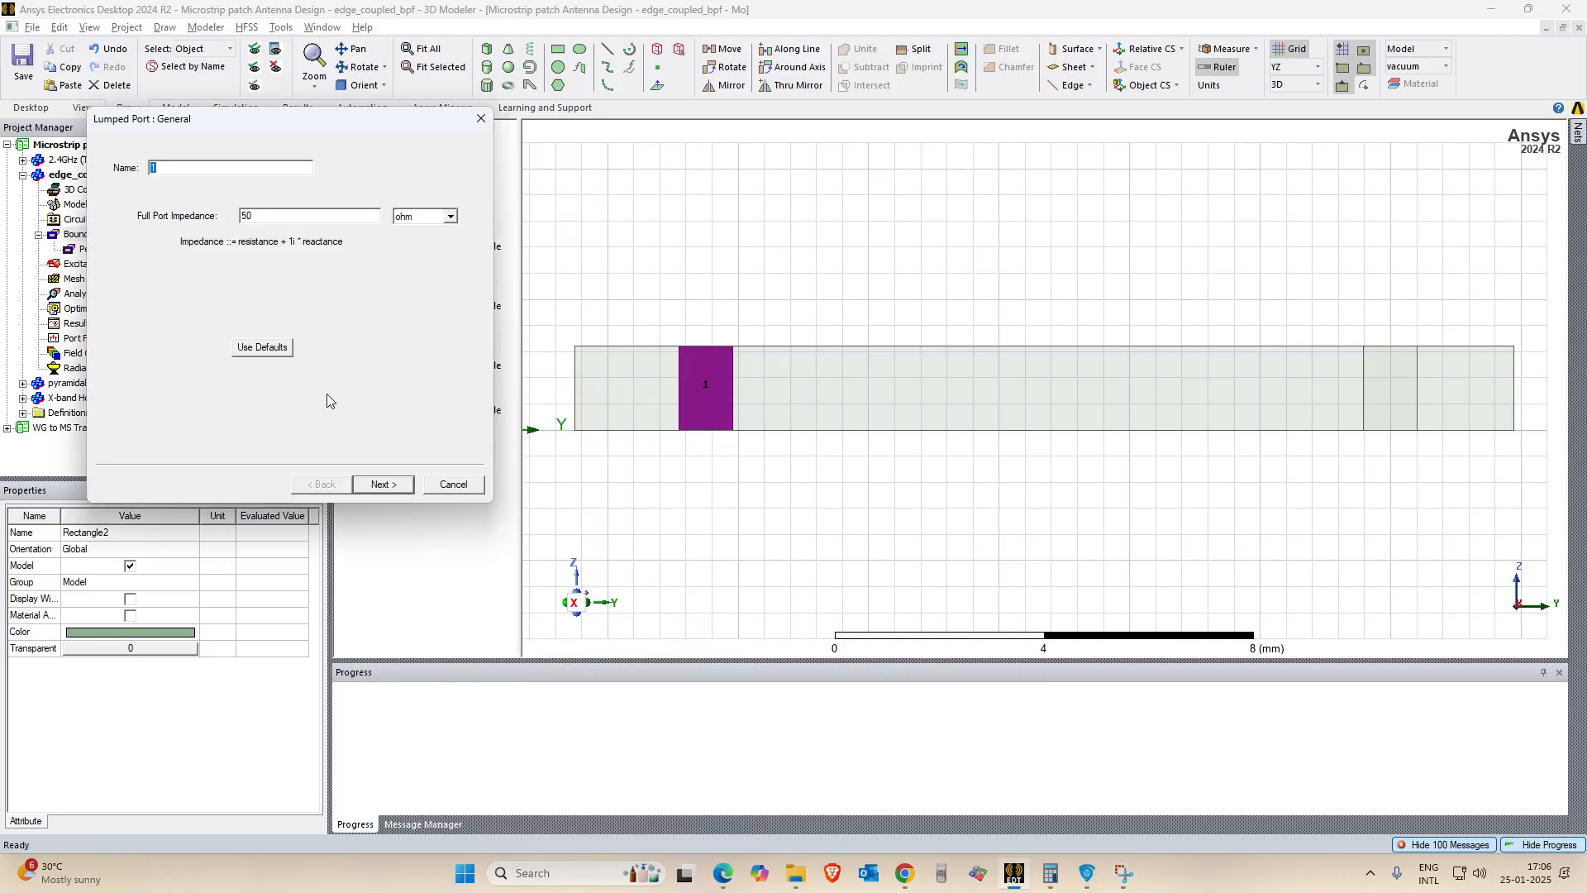
pyautogui.click(384, 486)
# Define the port's integration line from the midpoint of Rectangle2's bottom edge up to its top edge midpoint, and finish the lumped port.
pyautogui.click(229, 237)
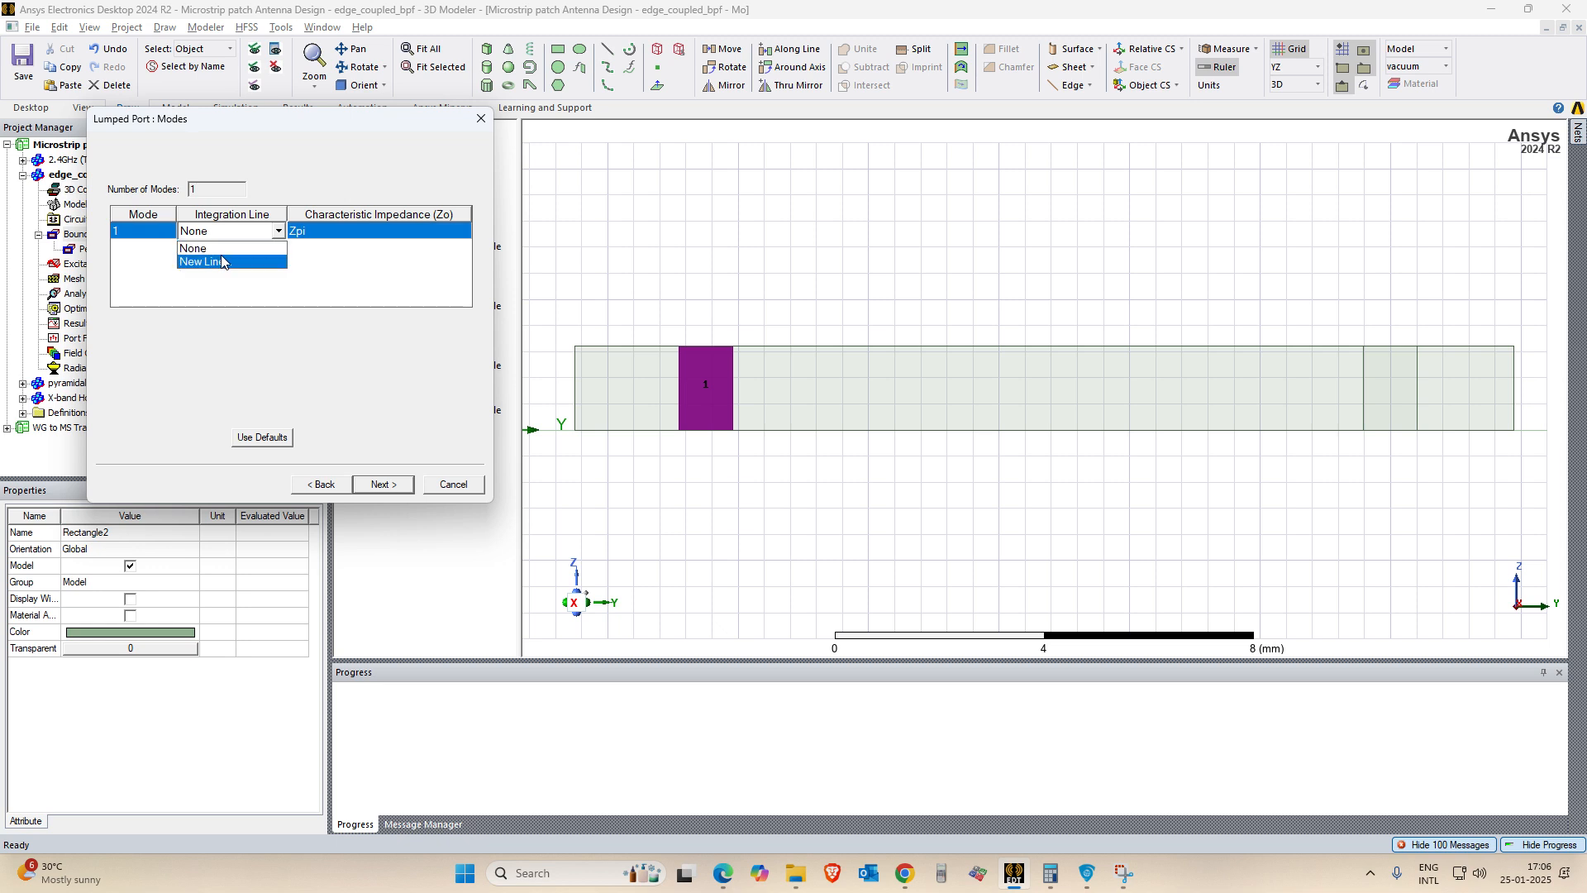
pyautogui.click(211, 262)
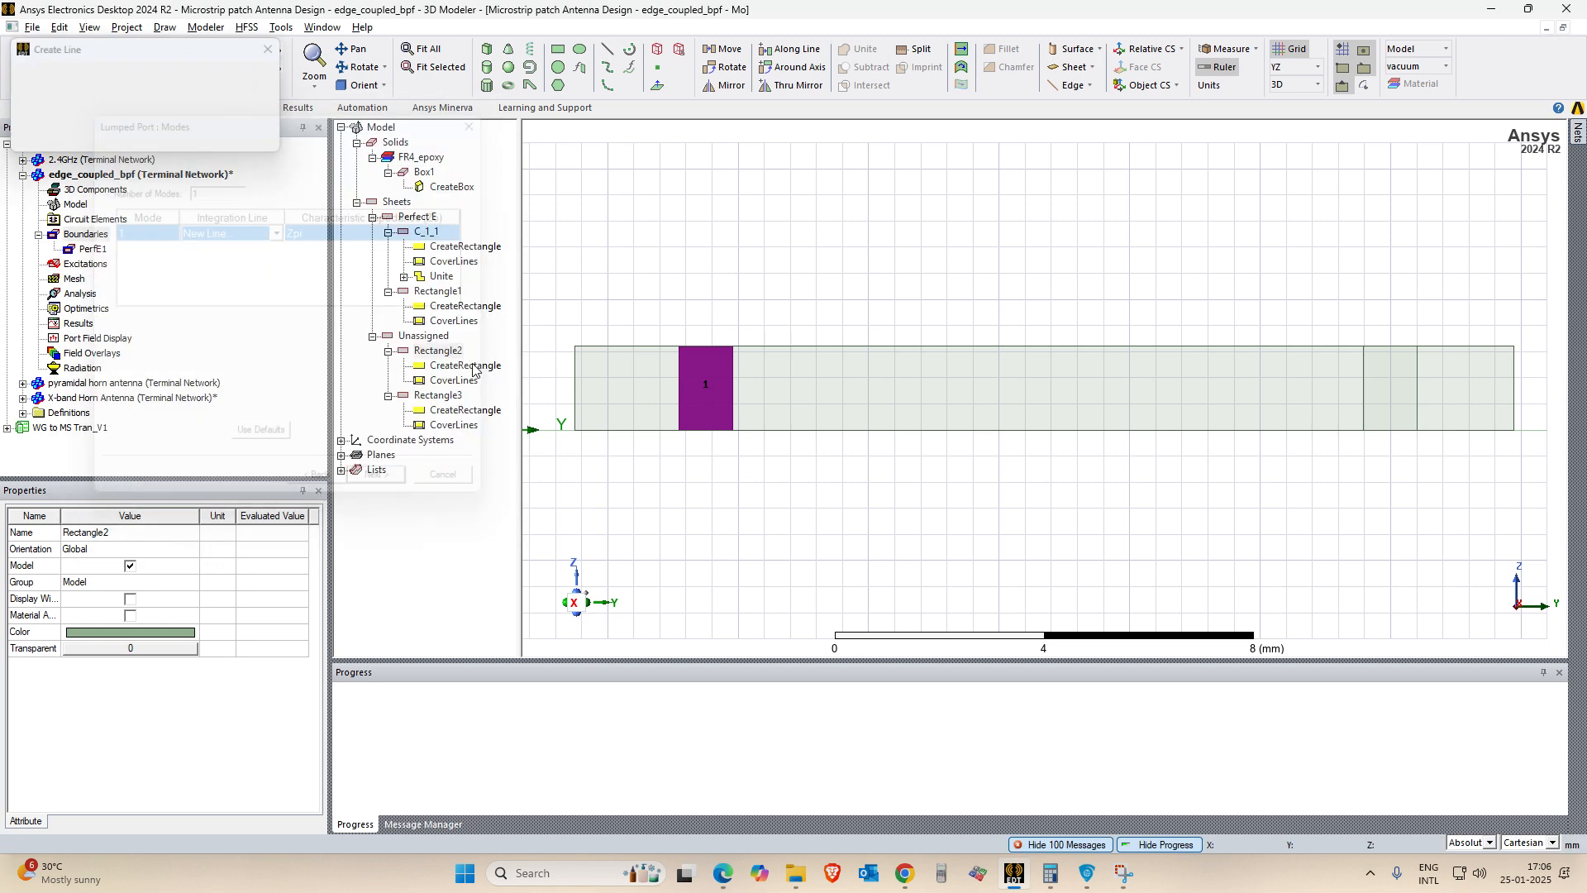
pyautogui.click(707, 430)
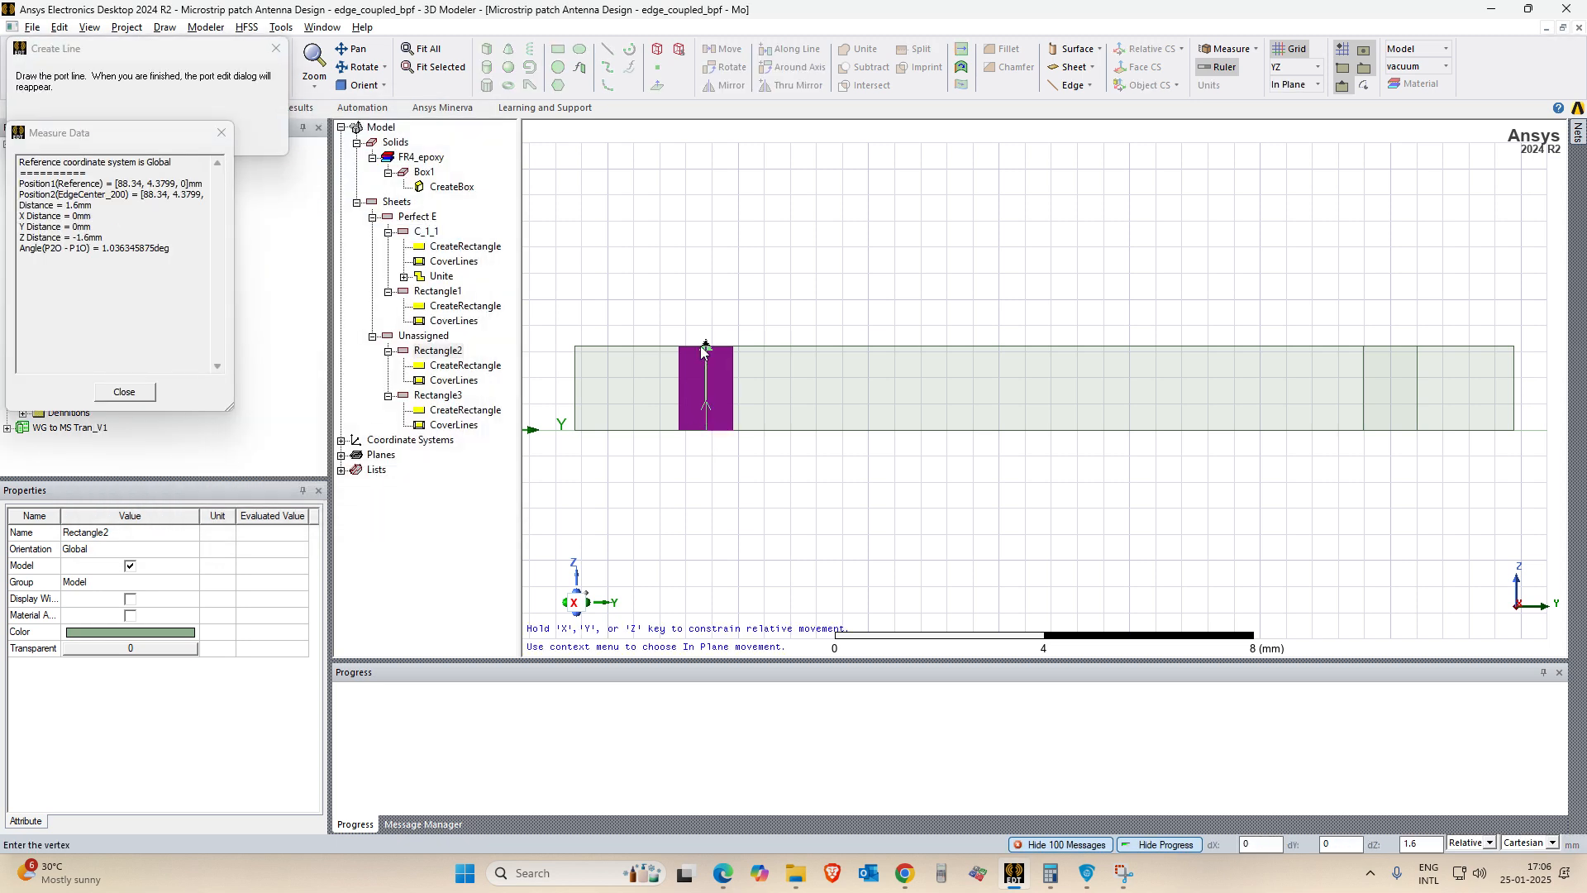
pyautogui.click(703, 351)
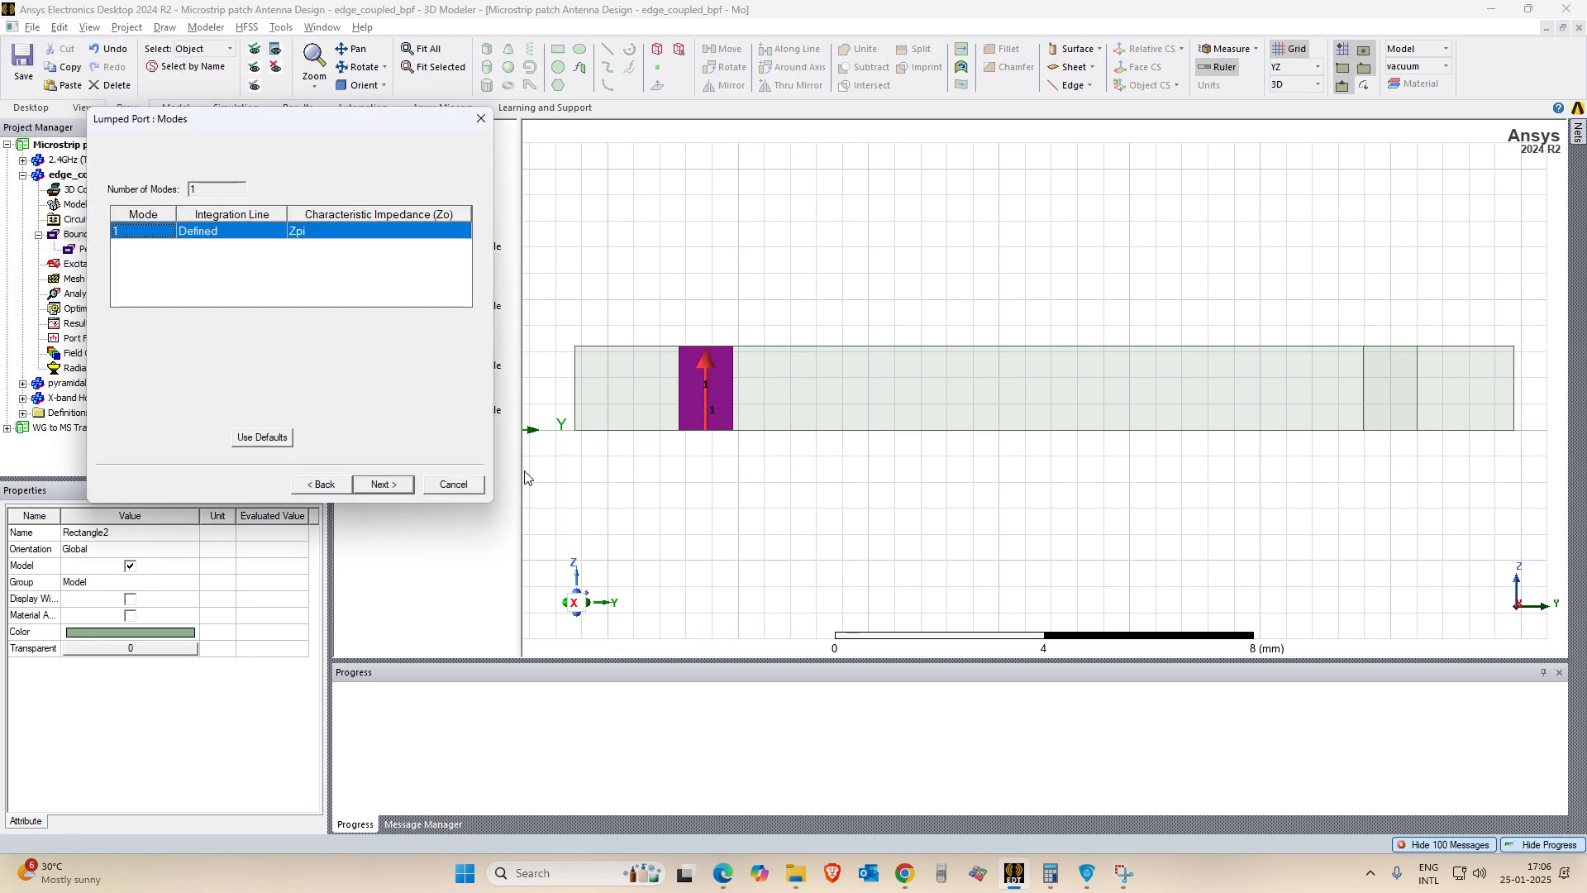
pyautogui.click(396, 488)
pyautogui.click(410, 493)
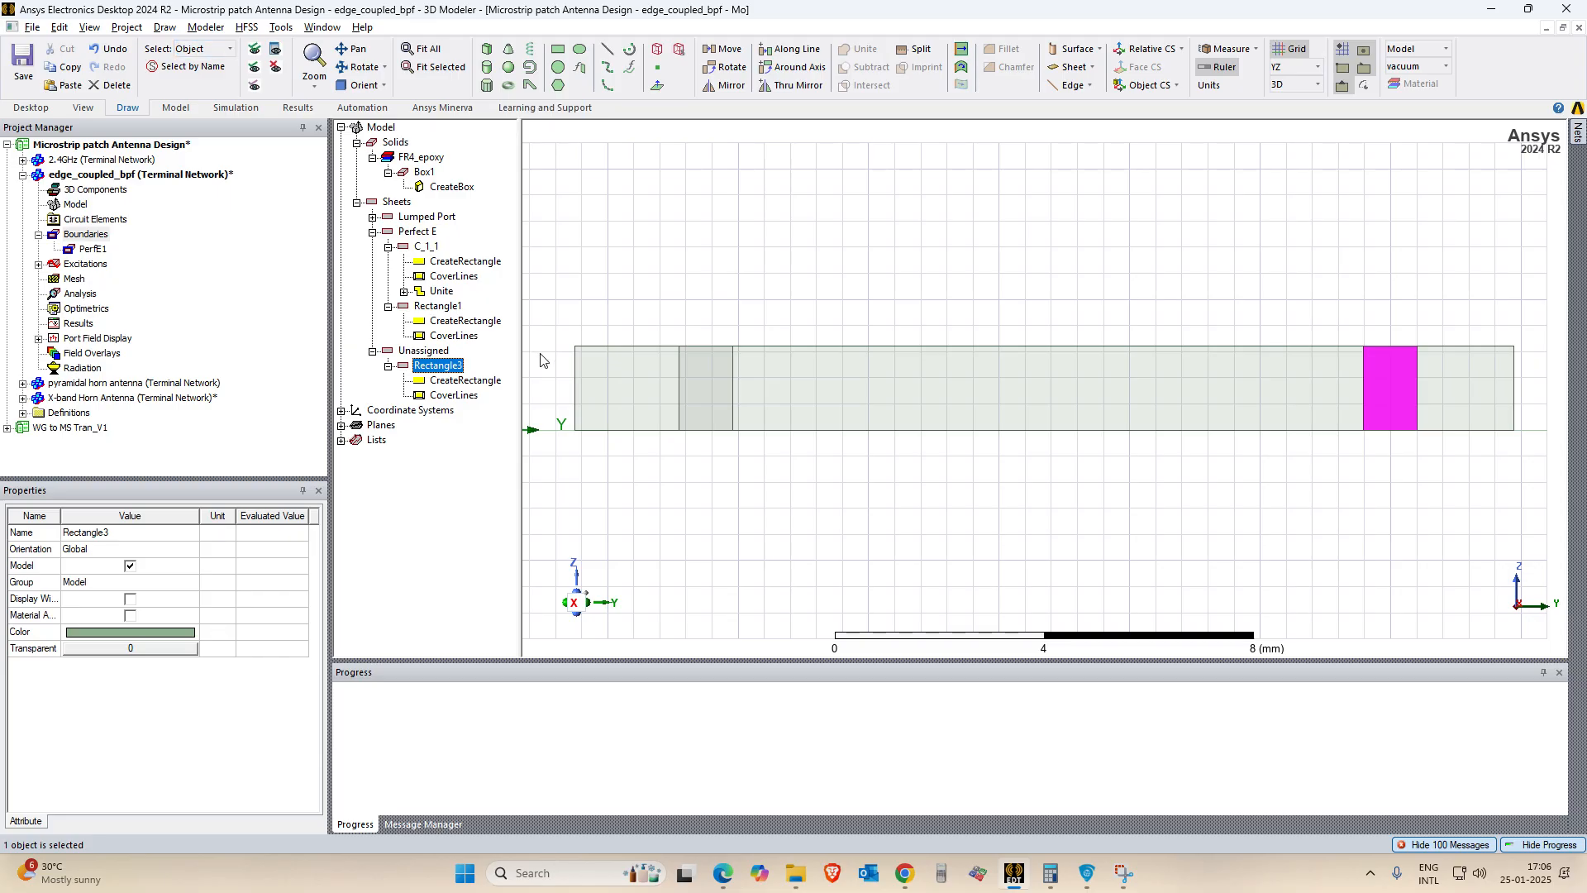
pyautogui.click(373, 217)
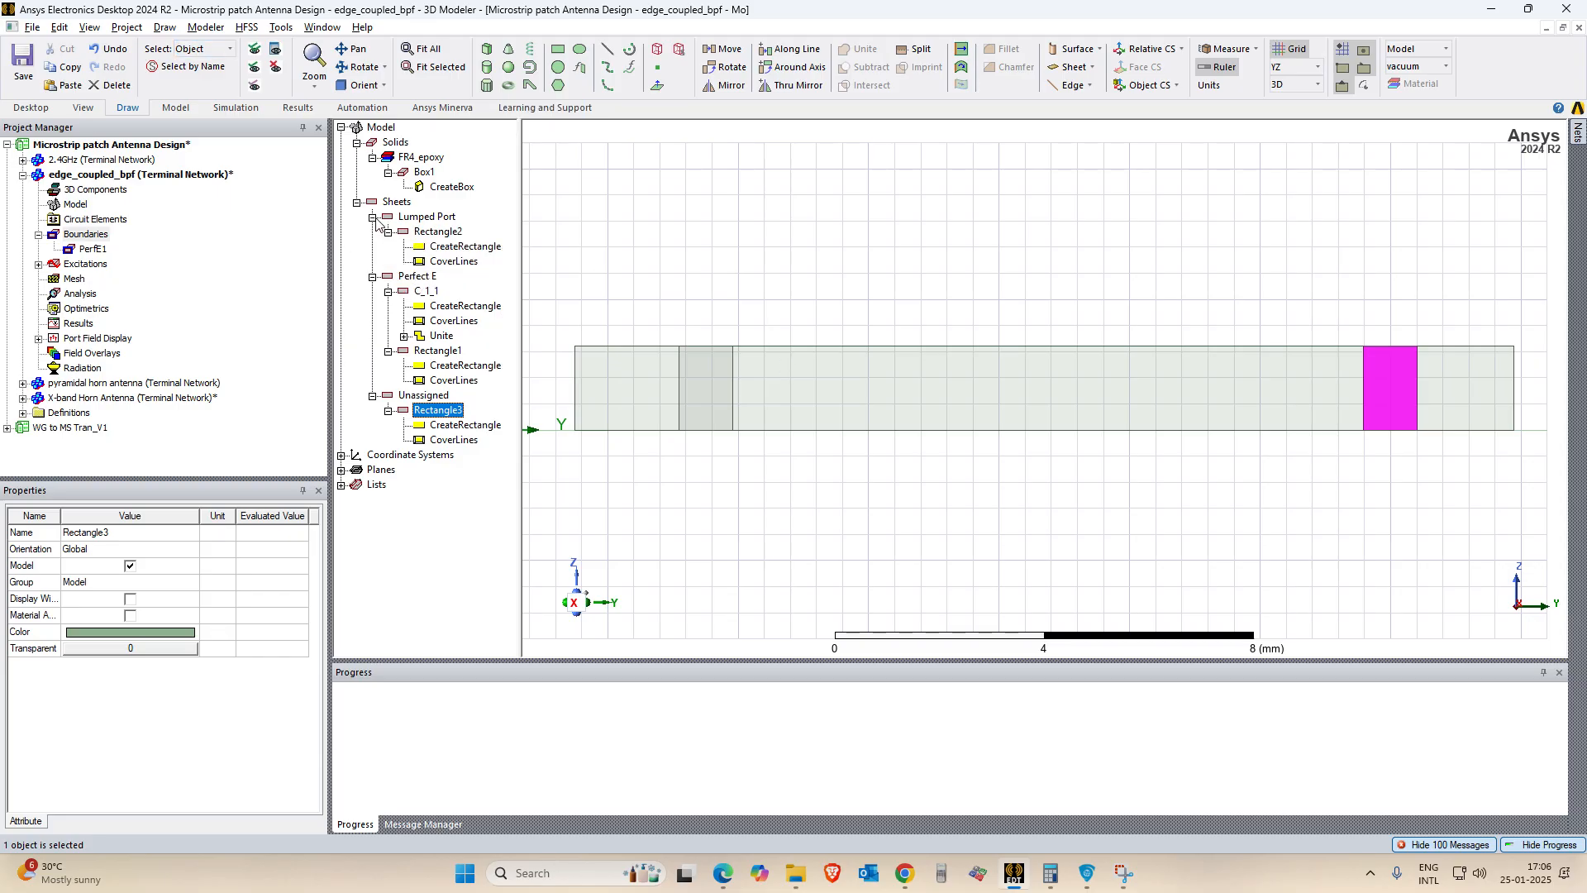
pyautogui.click(373, 218)
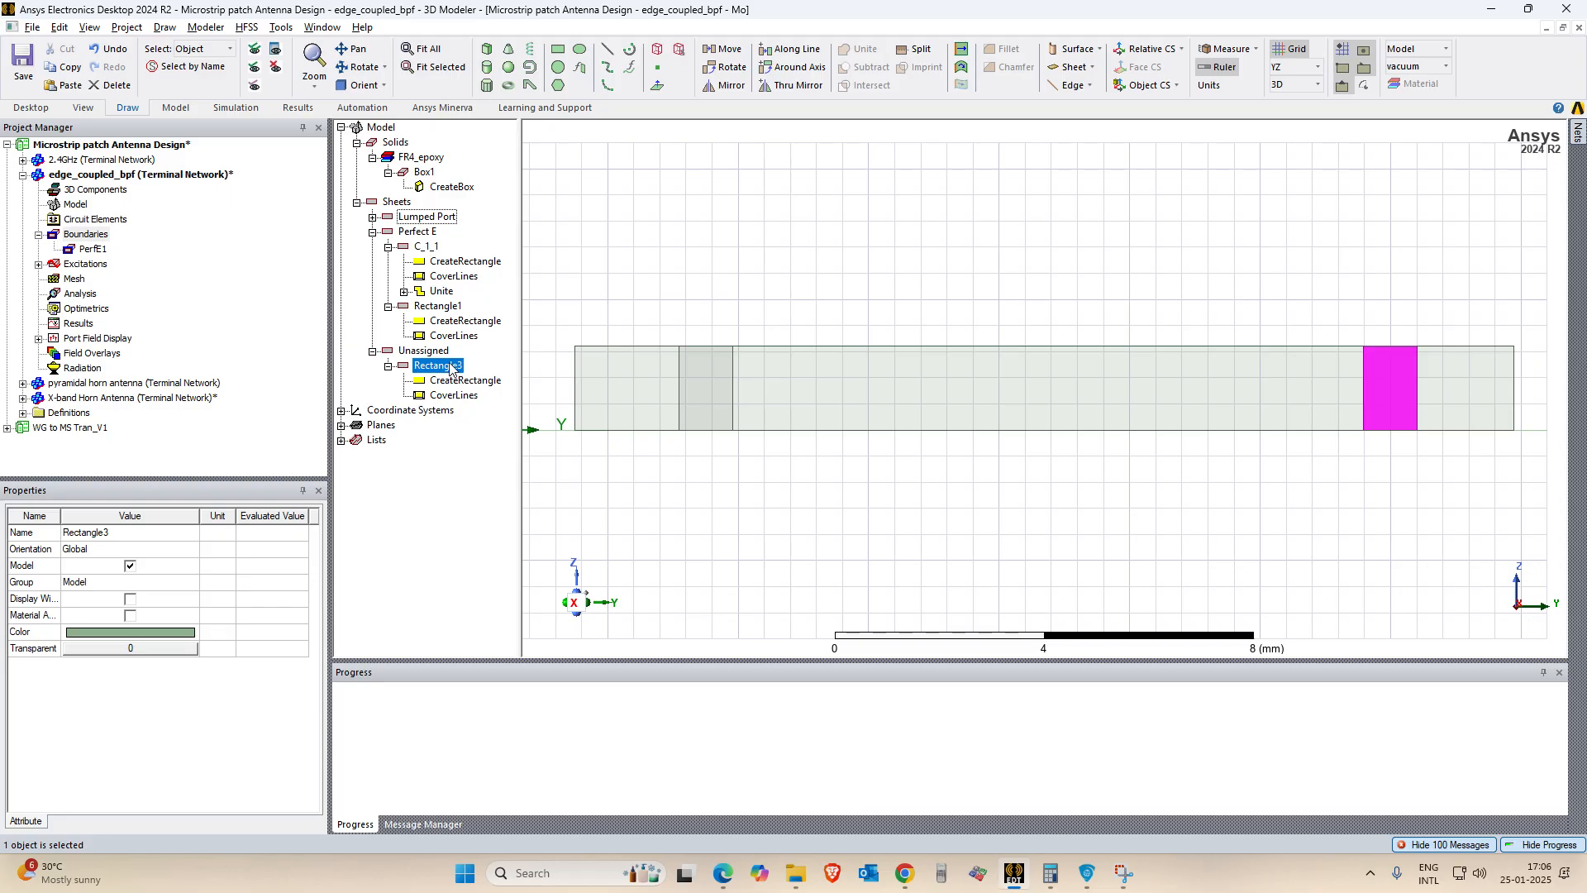
# Inspect the end-face sheet Rectangle3 at x = 0 from the Left (+X), isometric and tilted views.
pyautogui.click(363, 85)
pyautogui.click(405, 159)
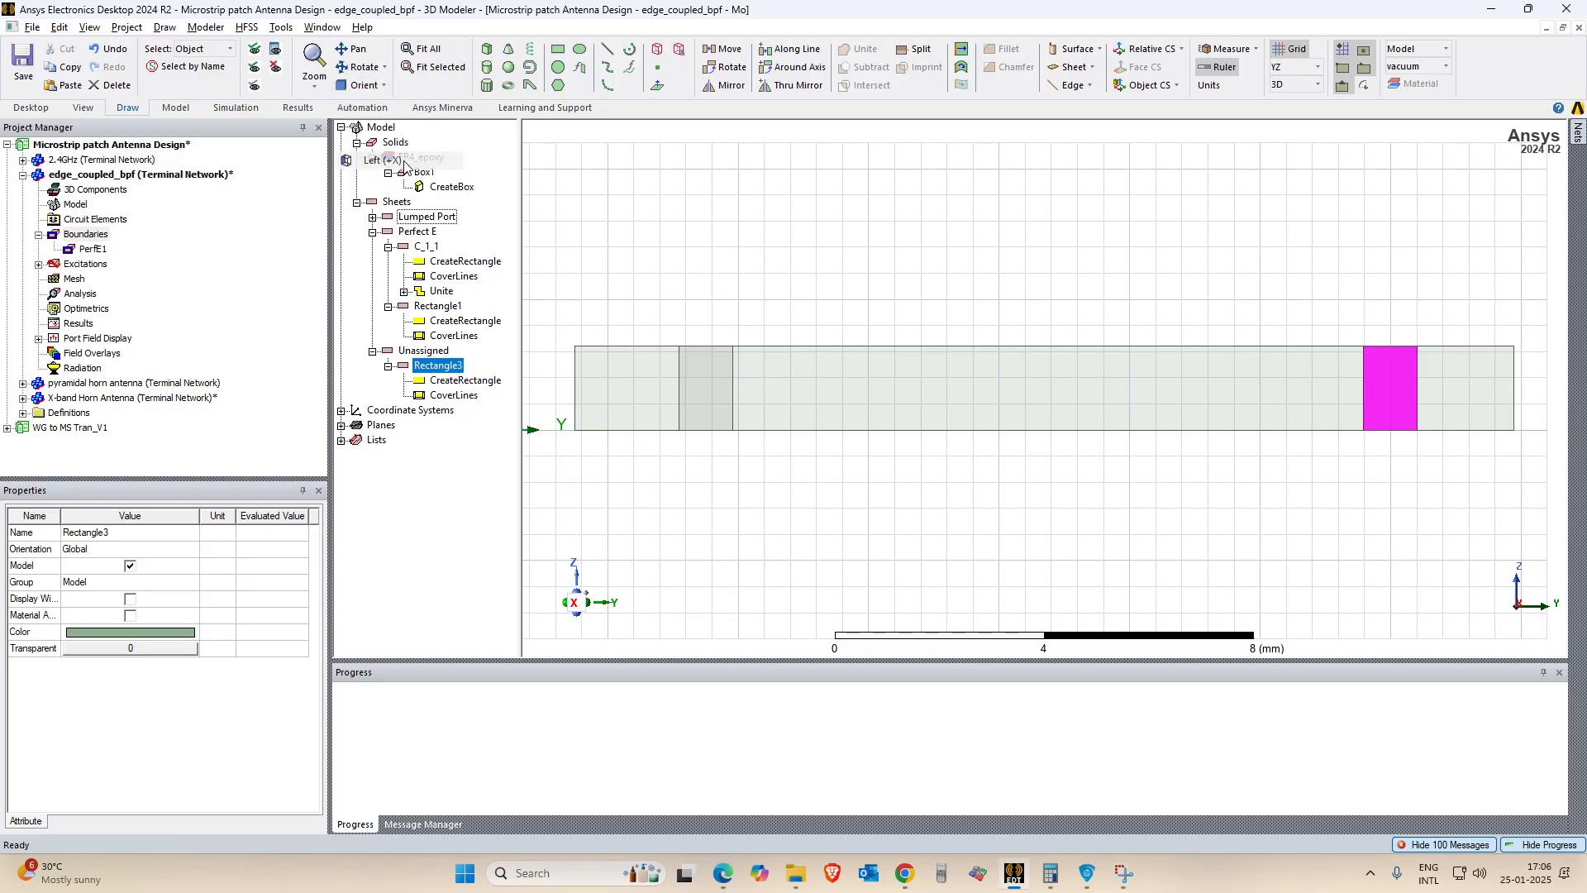
pyautogui.click(827, 289)
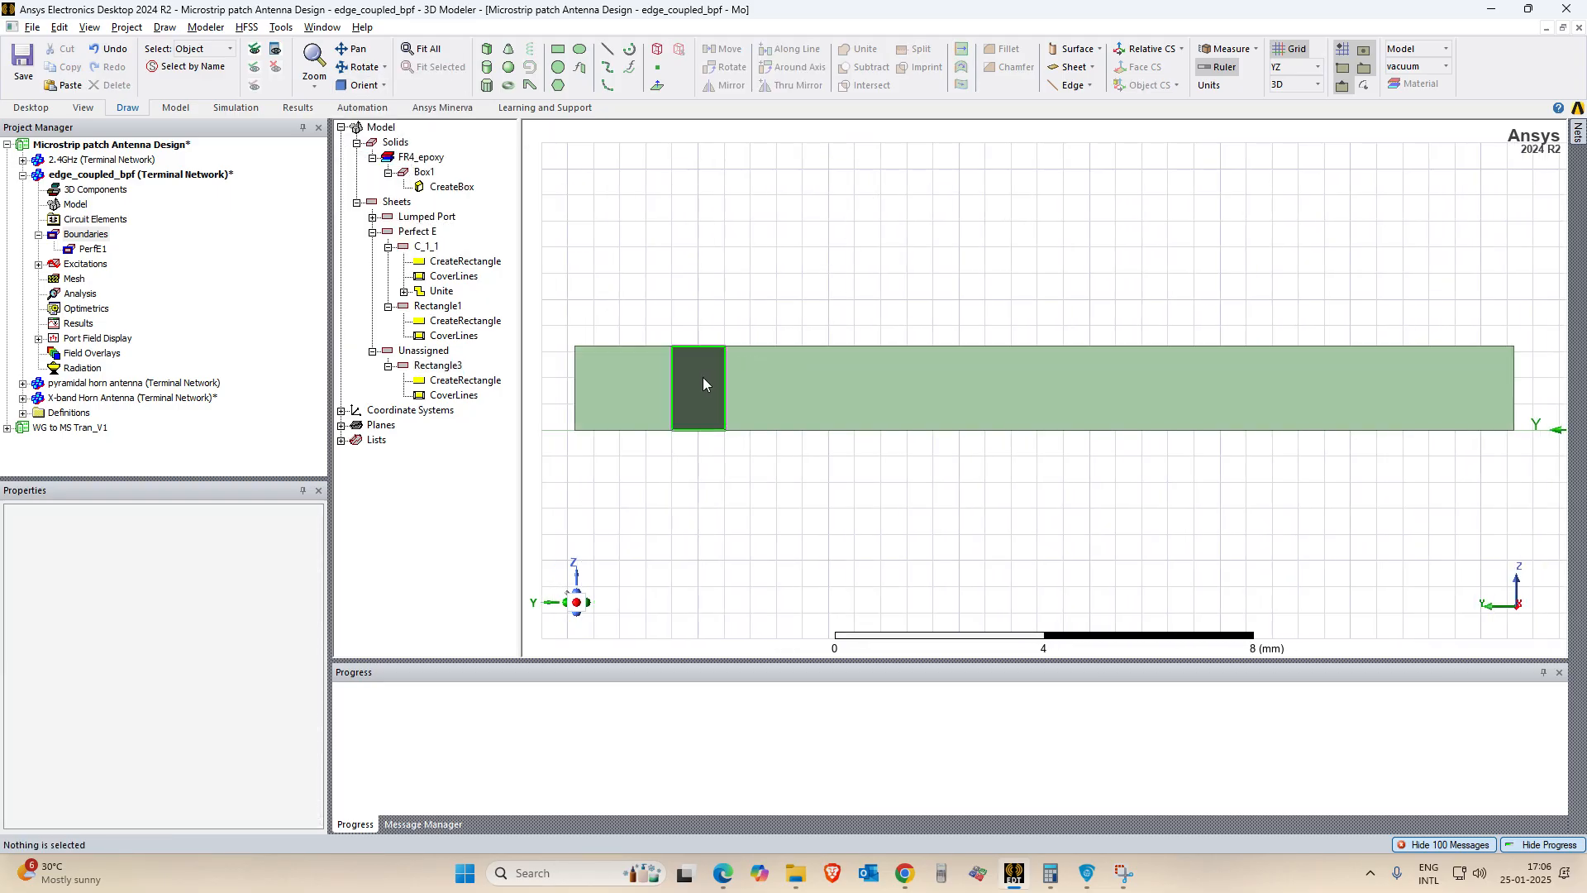
pyautogui.click(439, 365)
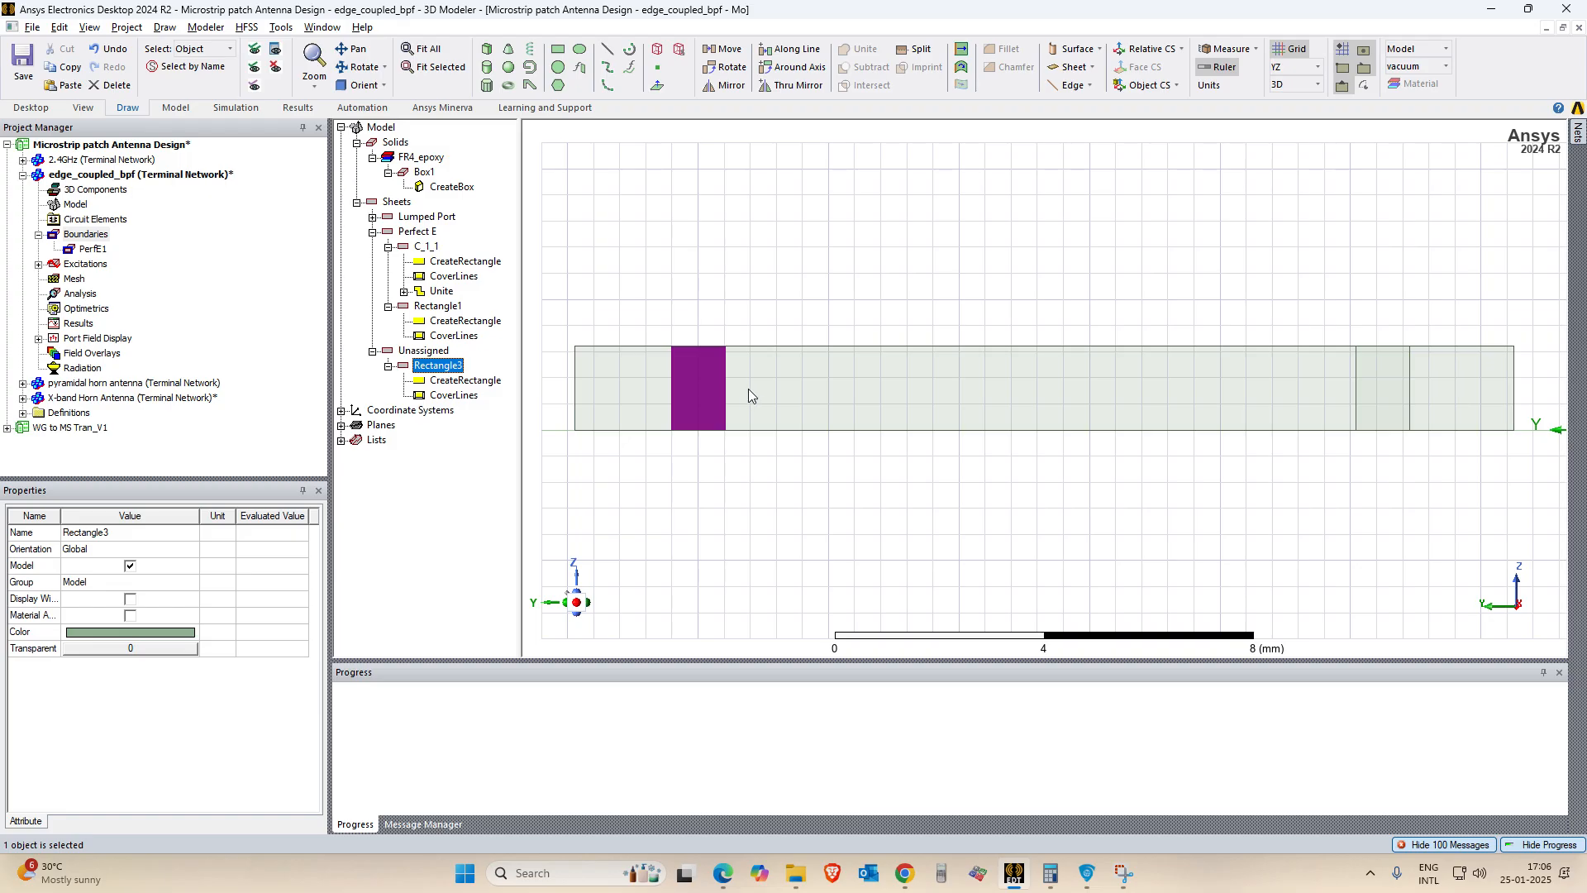
pyautogui.click(344, 85)
pyautogui.scroll(-4, 908, 370)
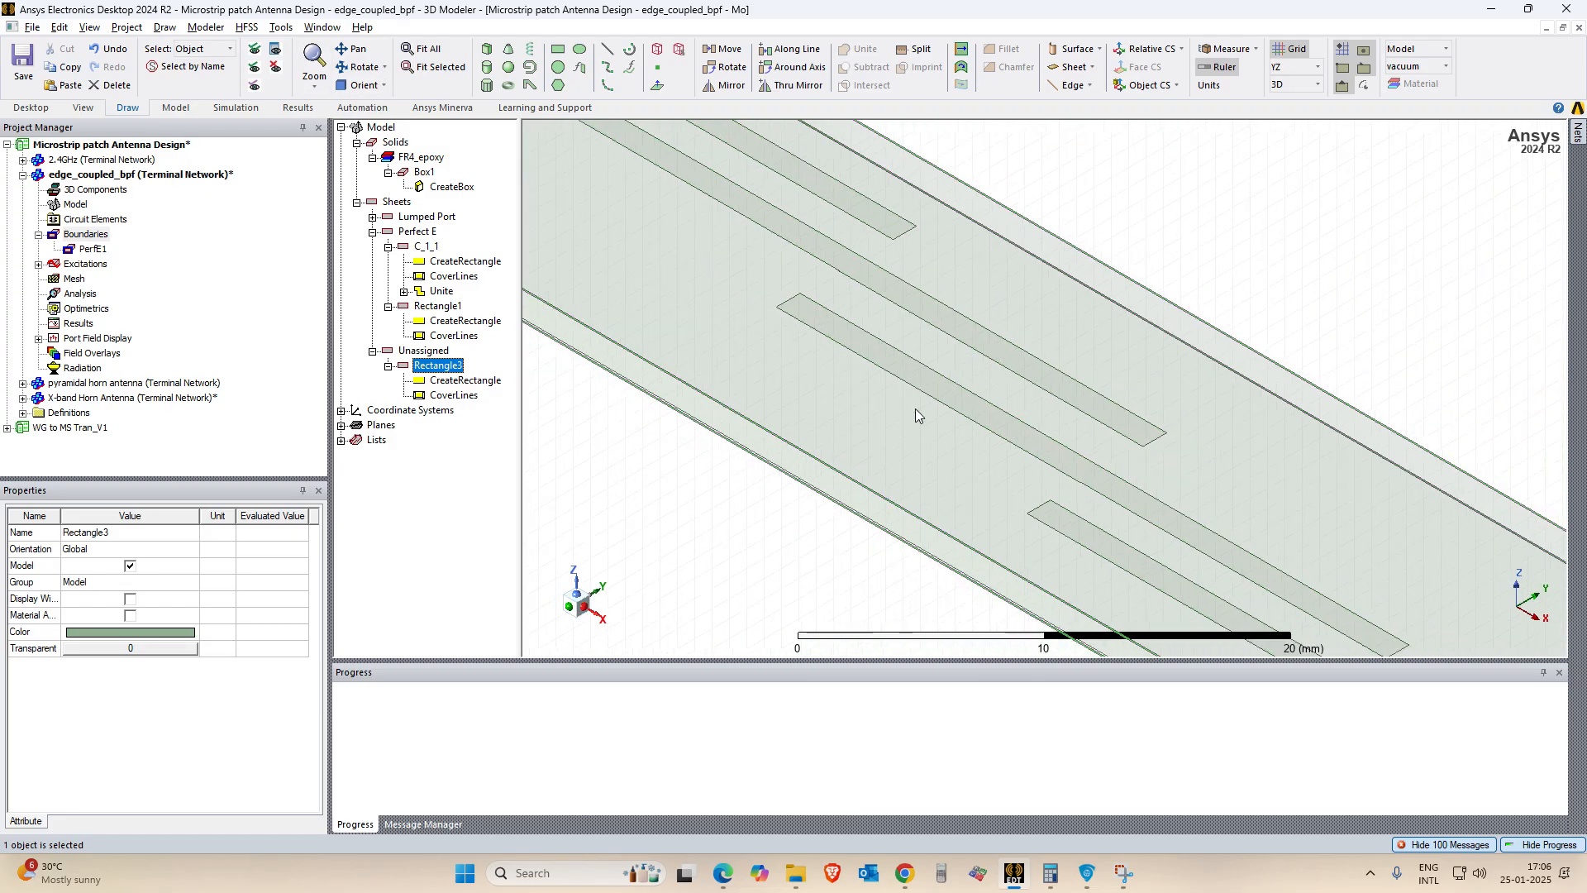
pyautogui.scroll(-6, 916, 409)
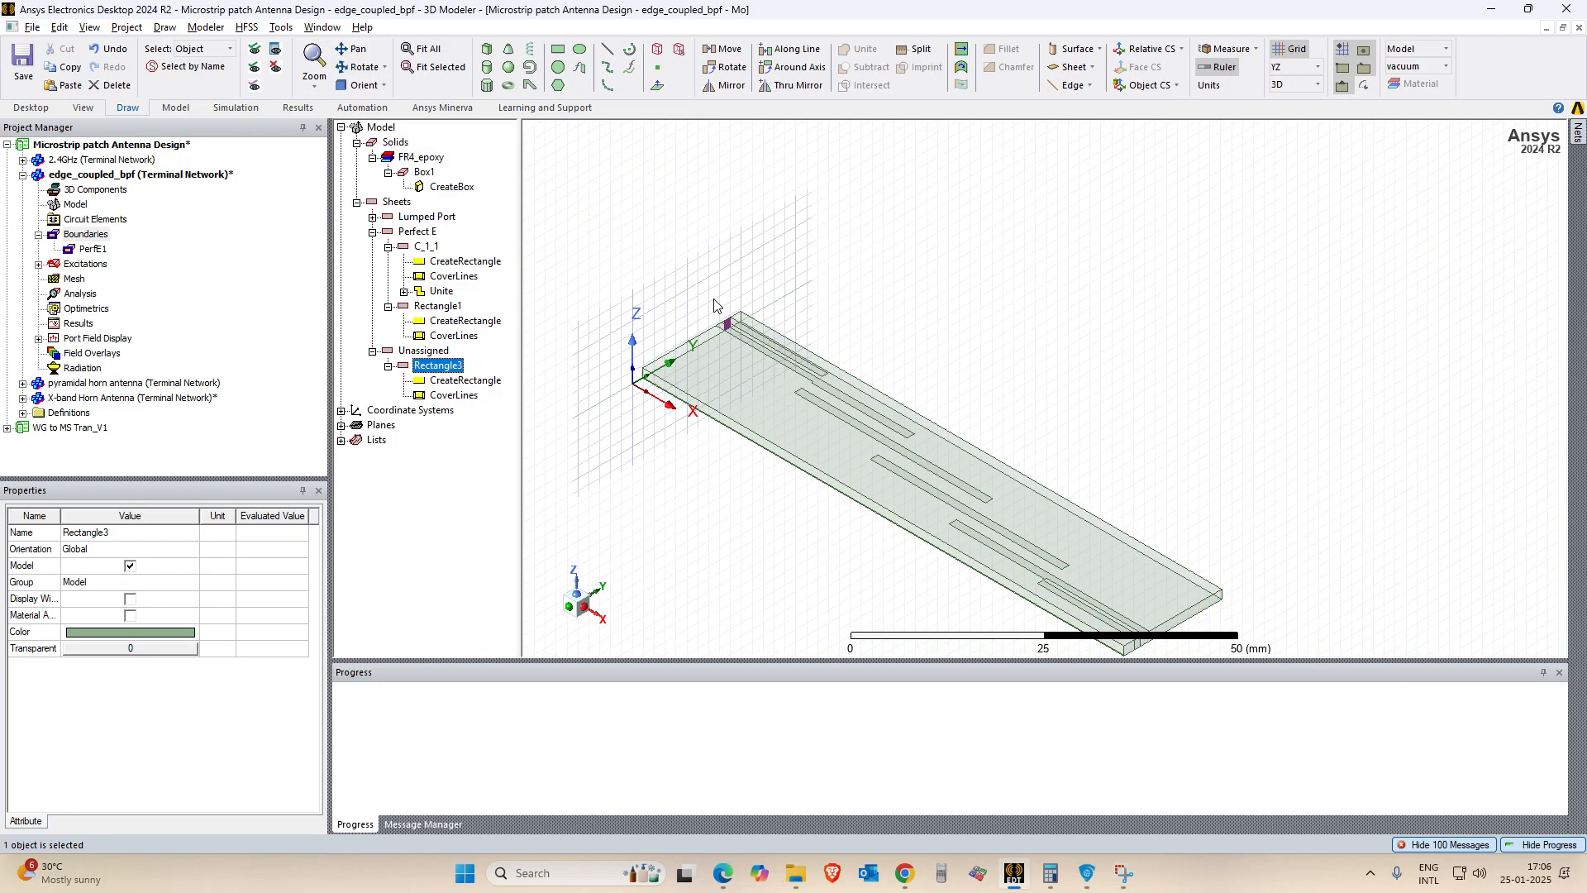
pyautogui.click(383, 85)
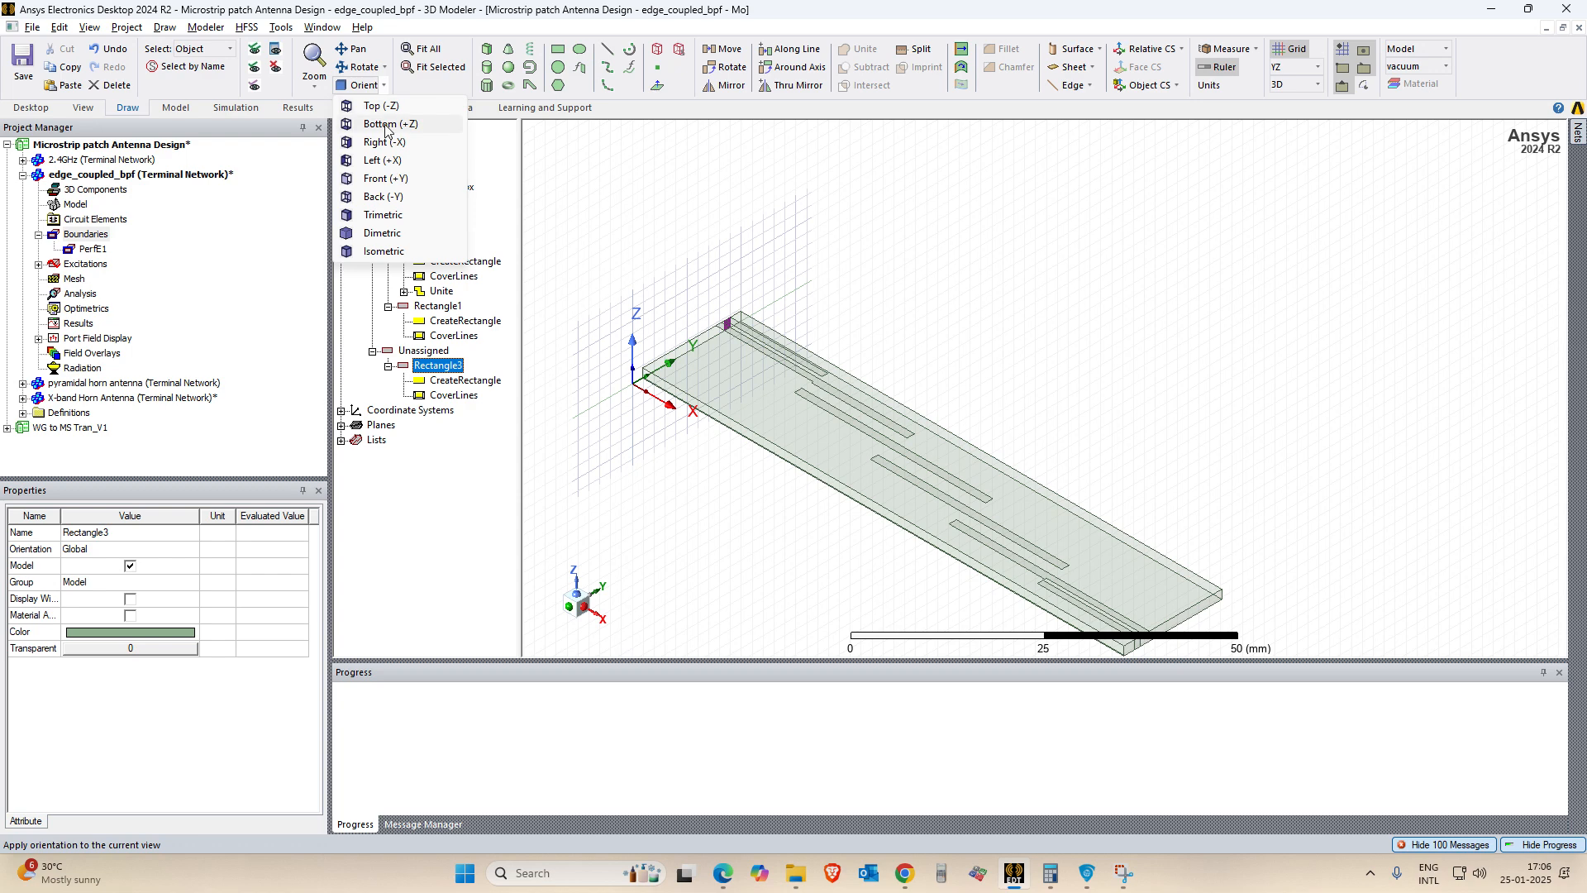
pyautogui.click(383, 160)
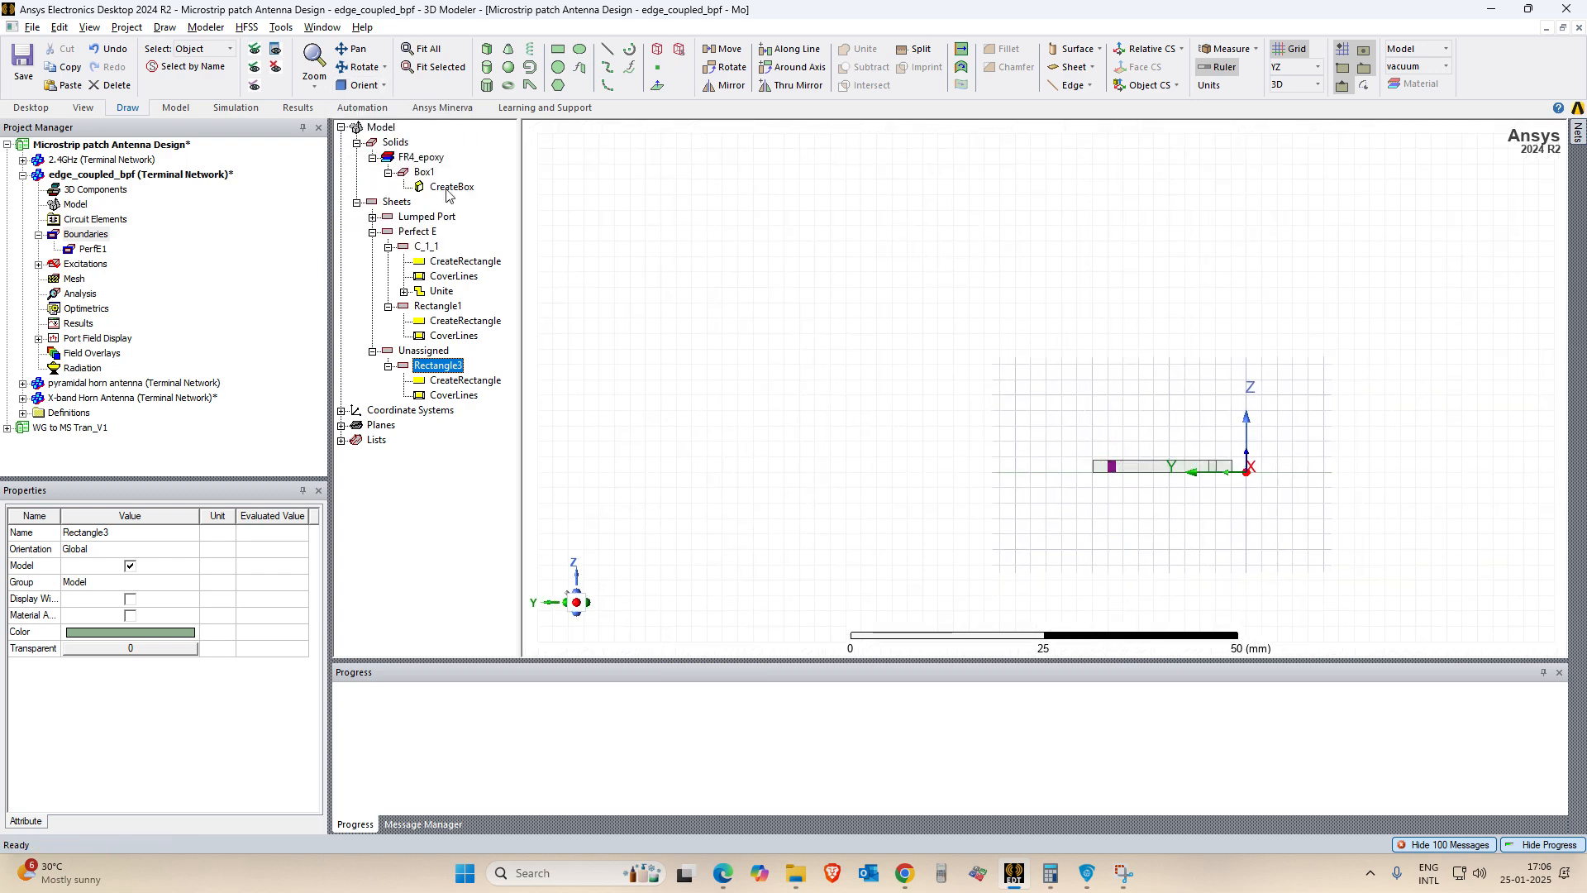
pyautogui.scroll(5, 1063, 512)
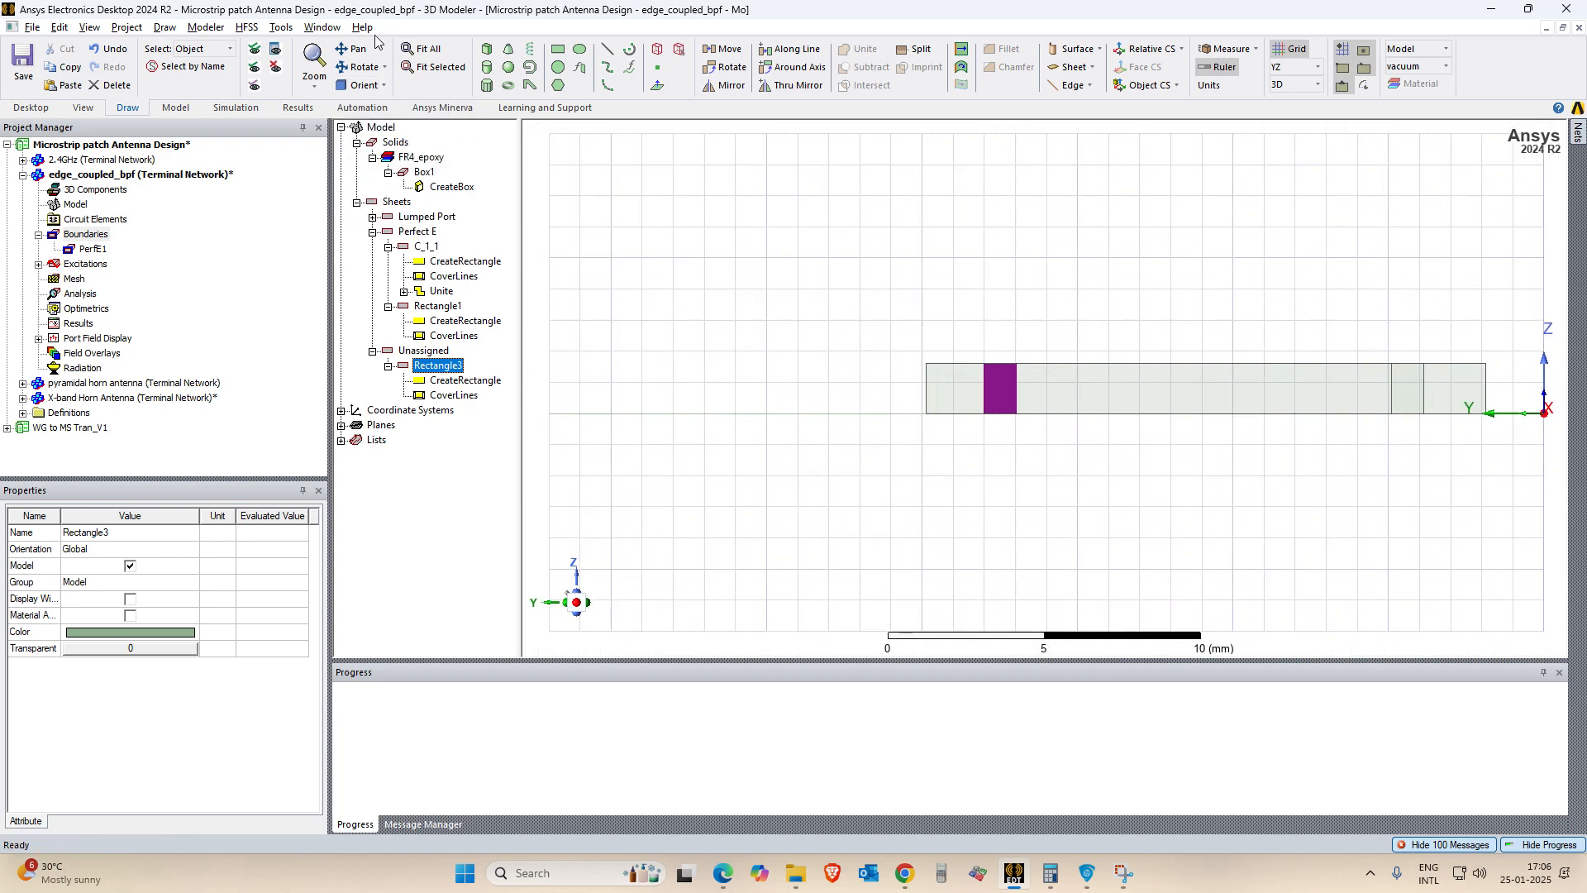
pyautogui.click(358, 67)
pyautogui.moveTo(1042, 458); pyautogui.dragTo(1042, 468)
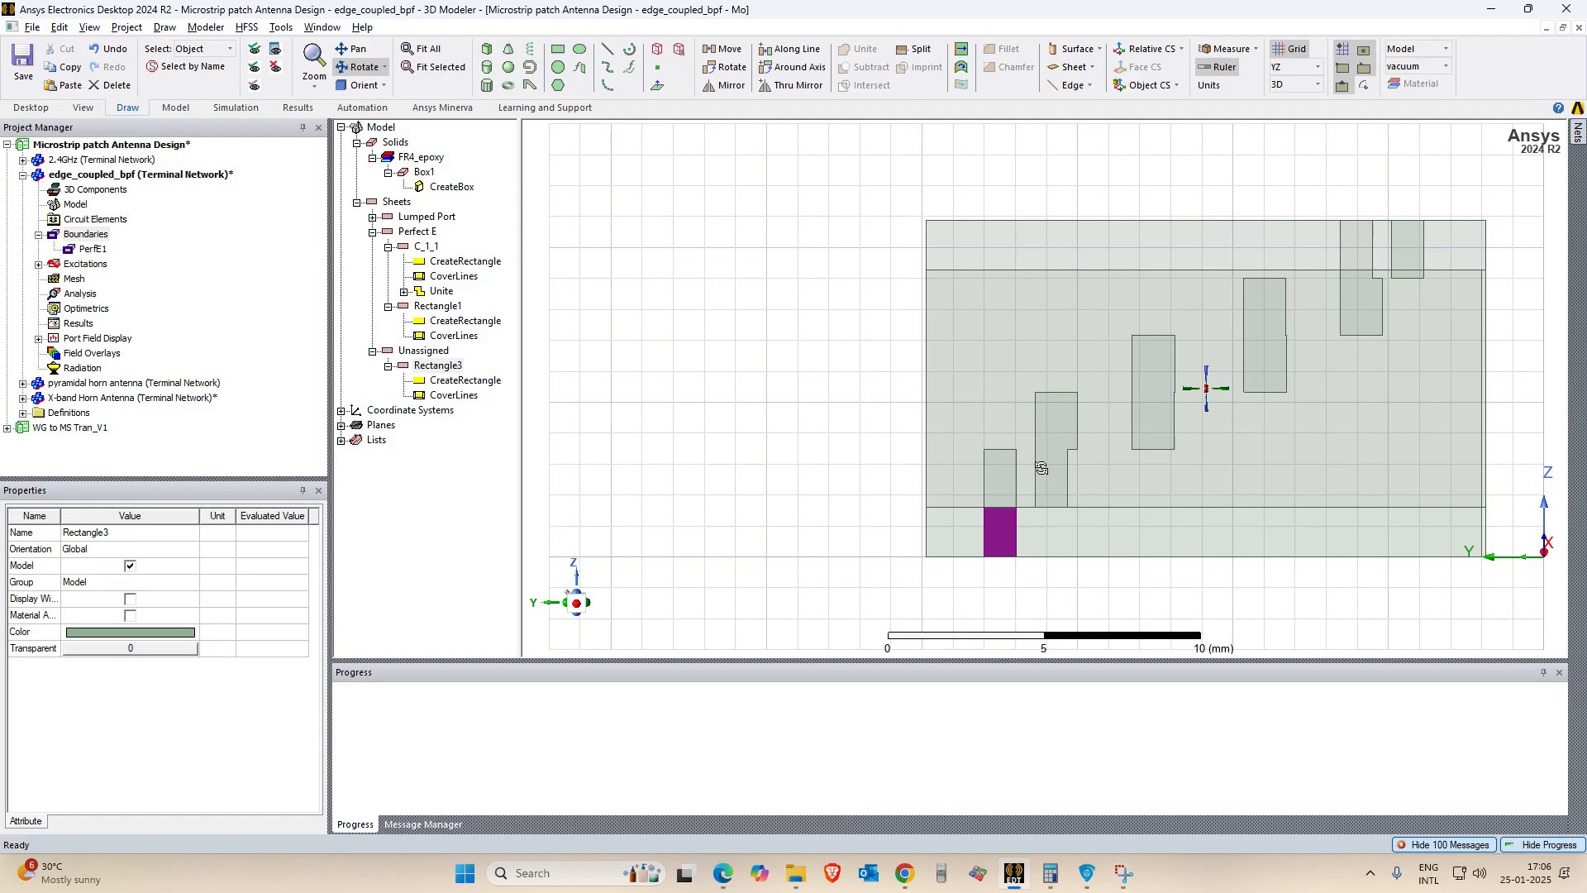
pyautogui.scroll(3, 1013, 528)
pyautogui.press('Escape')
pyautogui.click(765, 471)
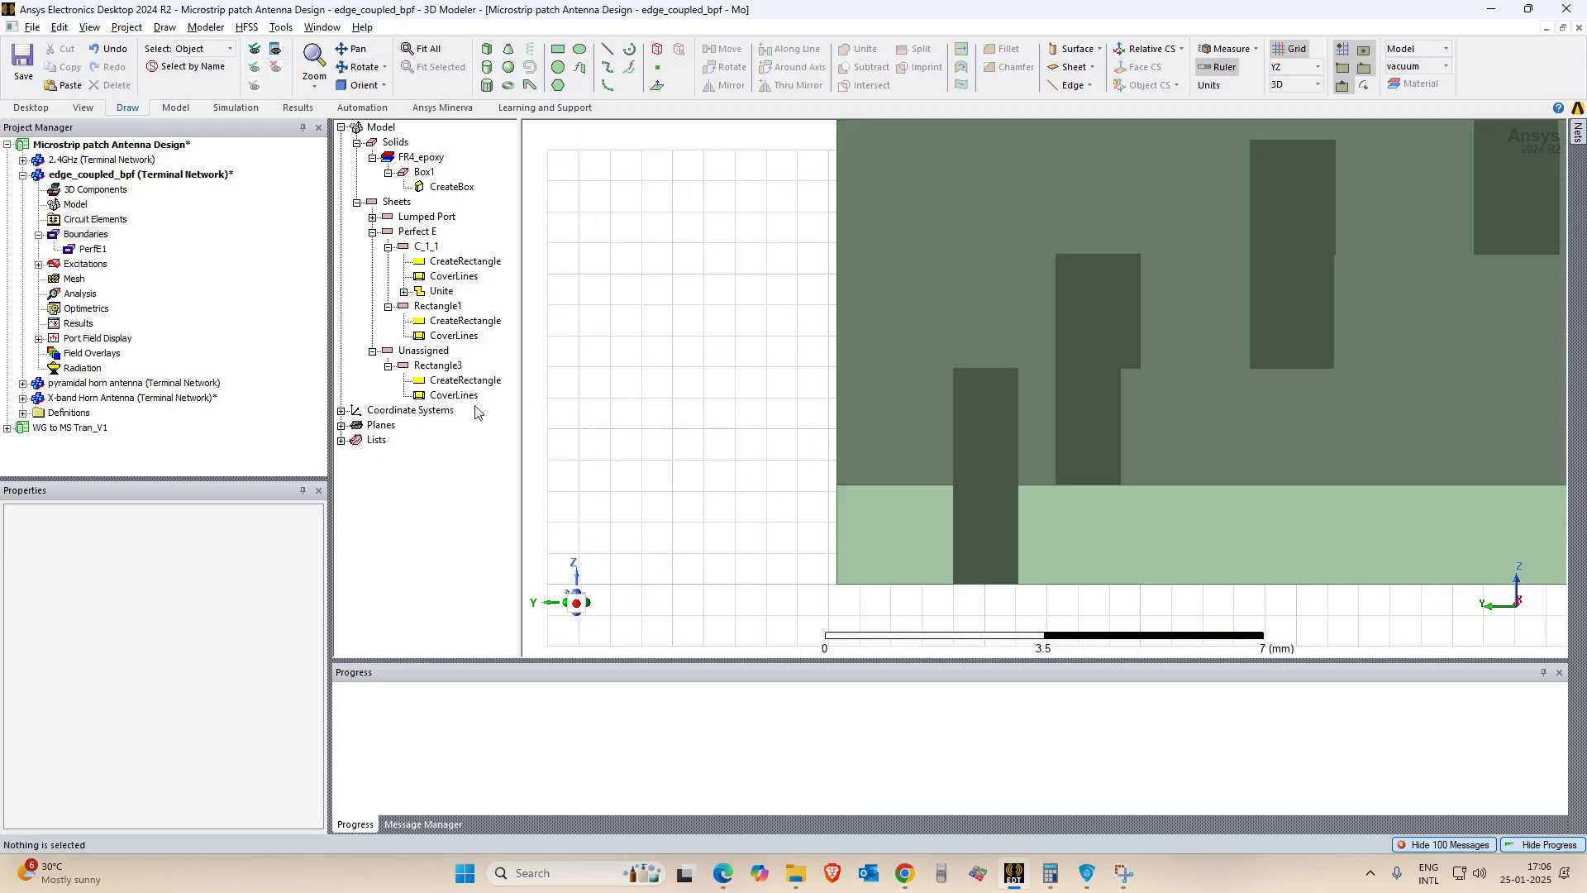
# Create a modal lumped port on the end-face sheet Rectangle3 in the Left (+X) view, with a full port impedance of 50 ohm.
pyautogui.click(455, 369)
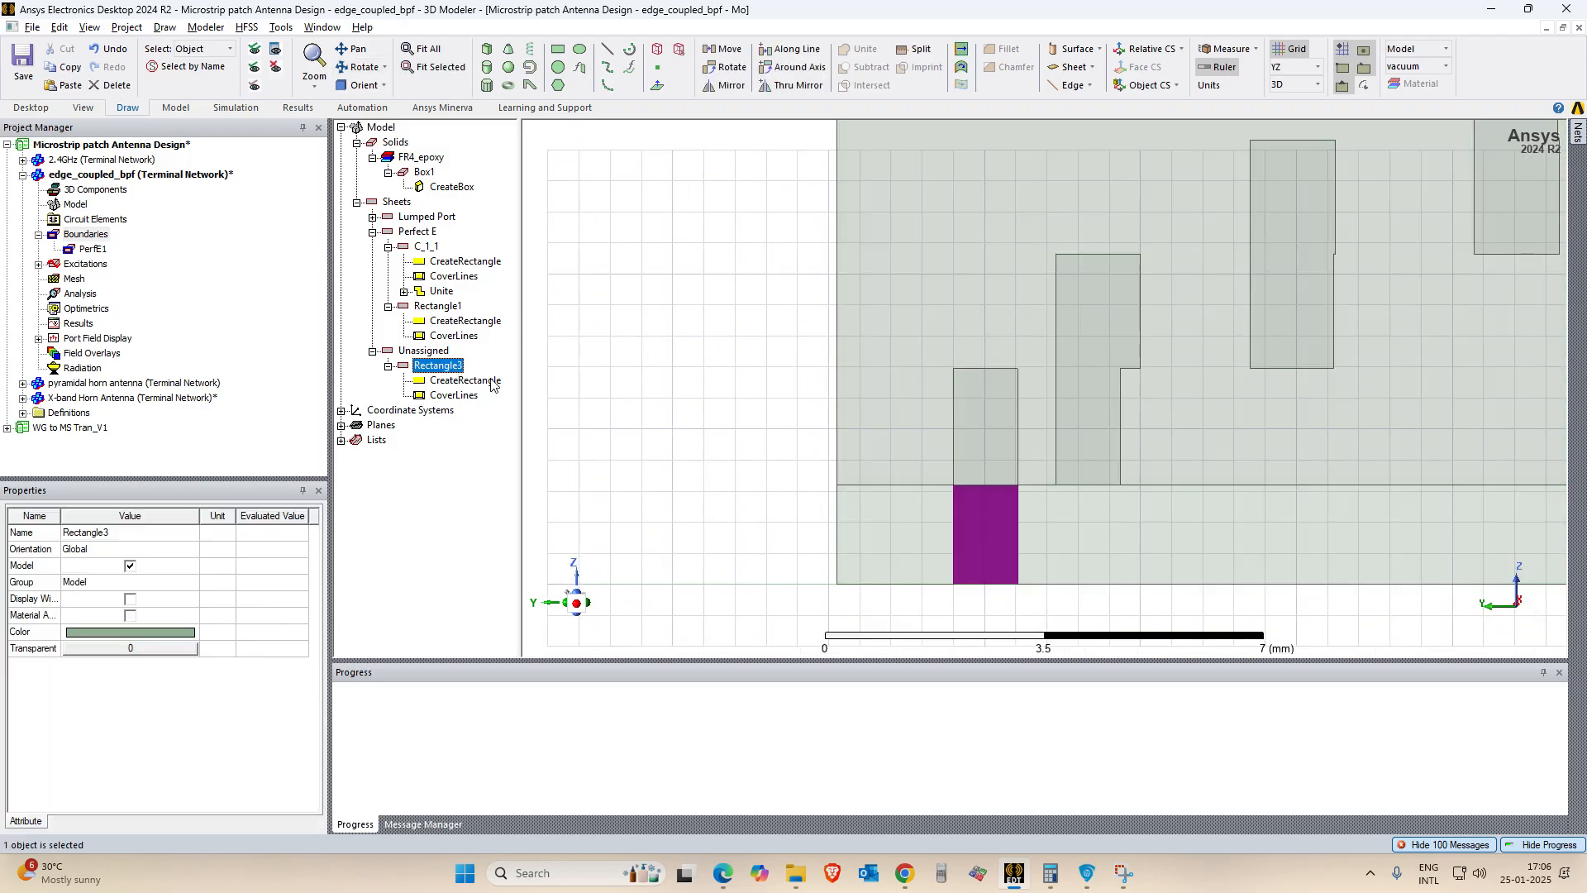
pyautogui.click(383, 85)
pyautogui.click(392, 126)
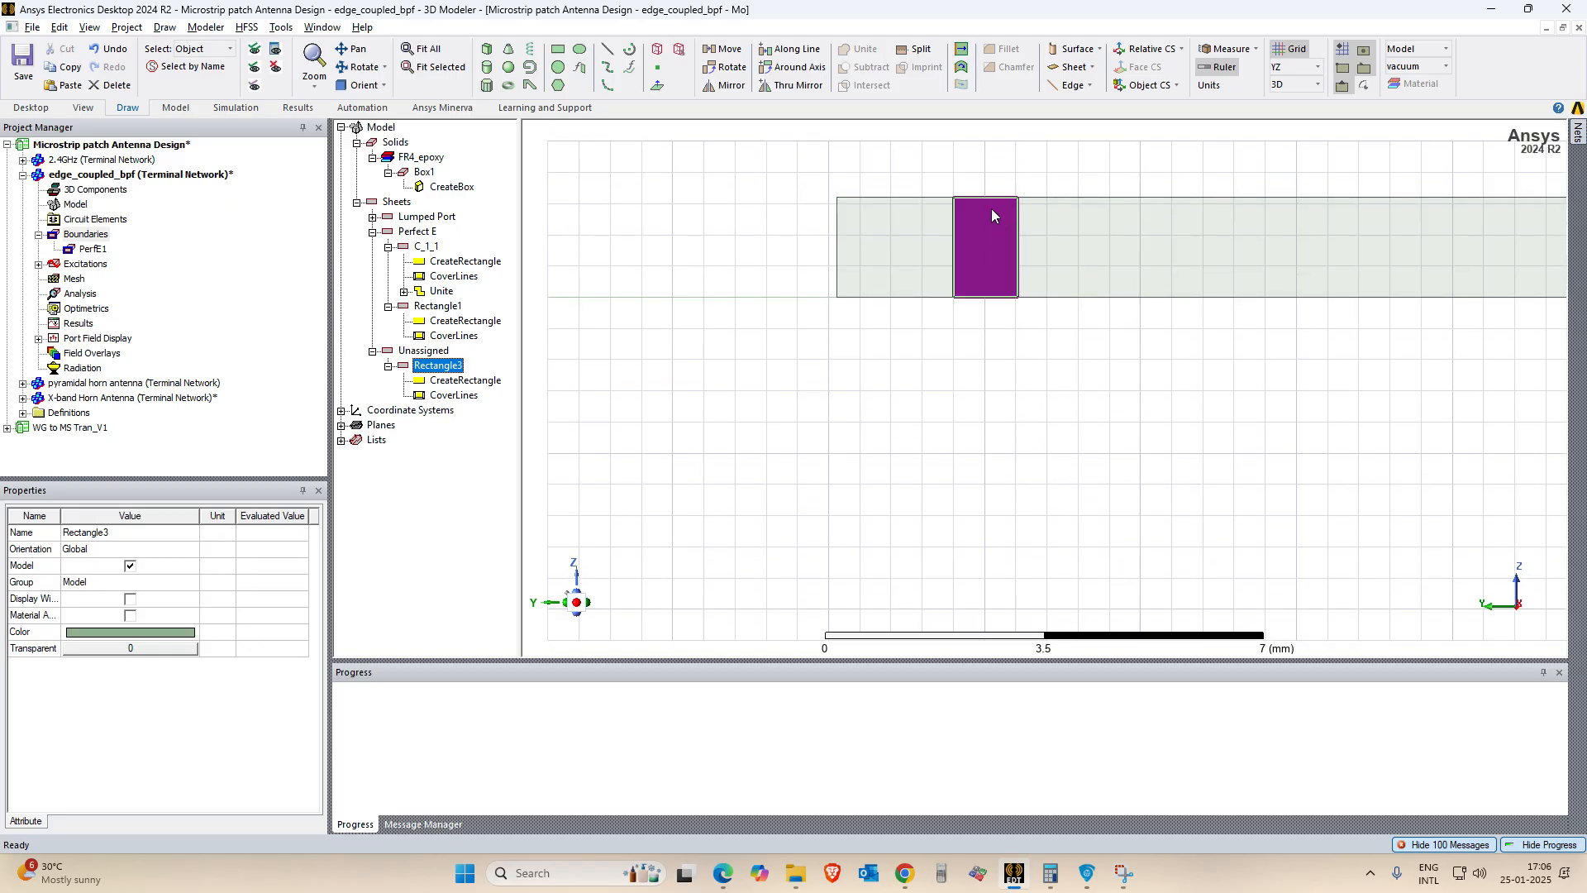
pyautogui.rightClick(430, 369)
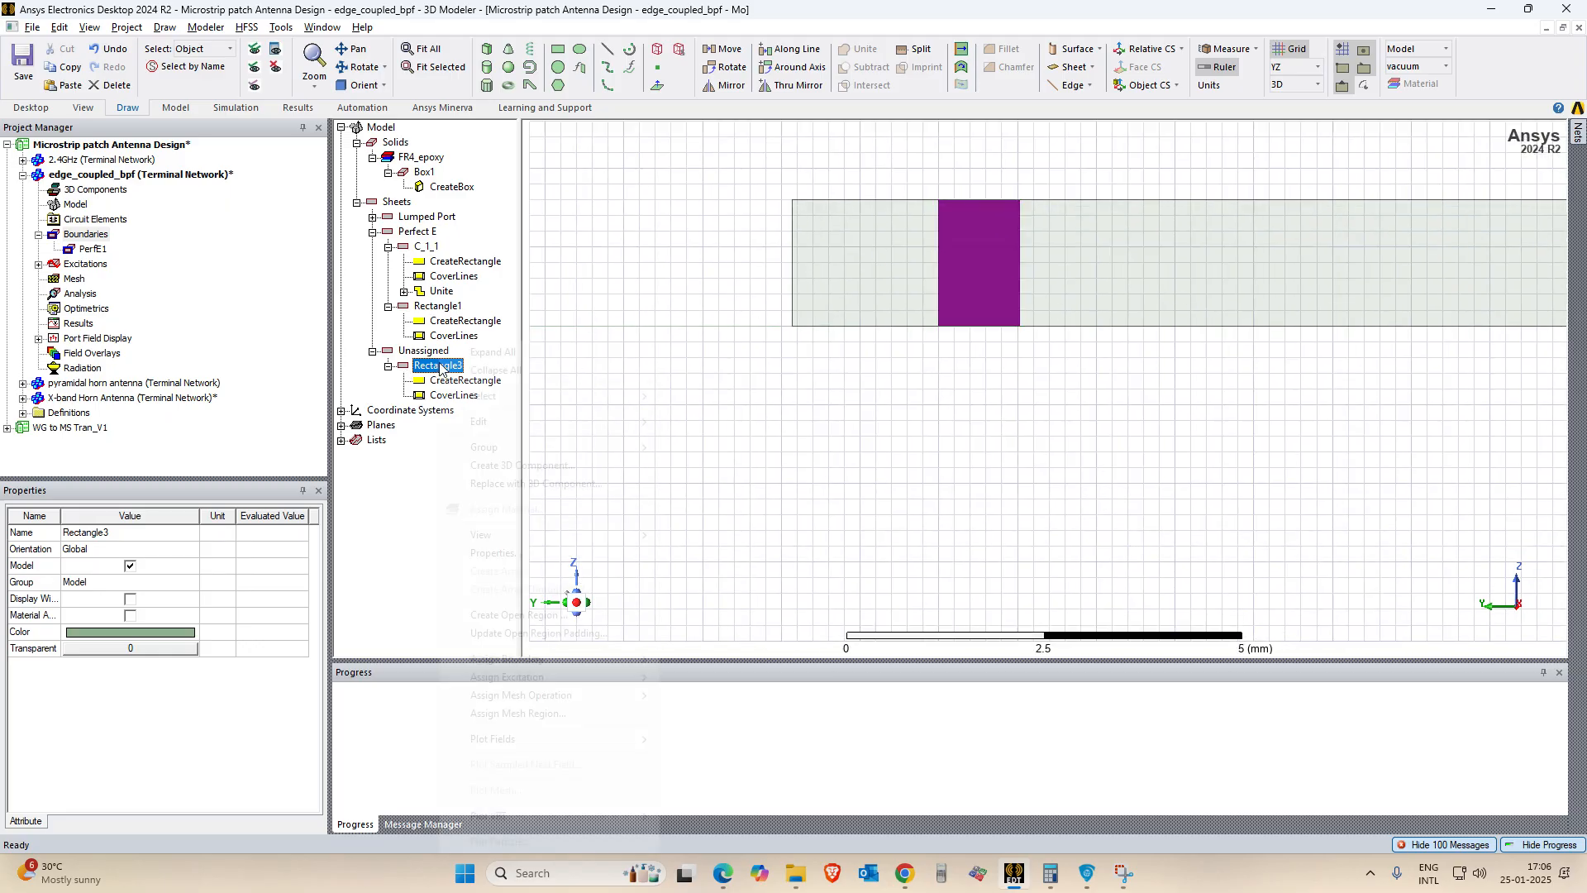
pyautogui.moveTo(590, 678)
pyautogui.moveTo(736, 683)
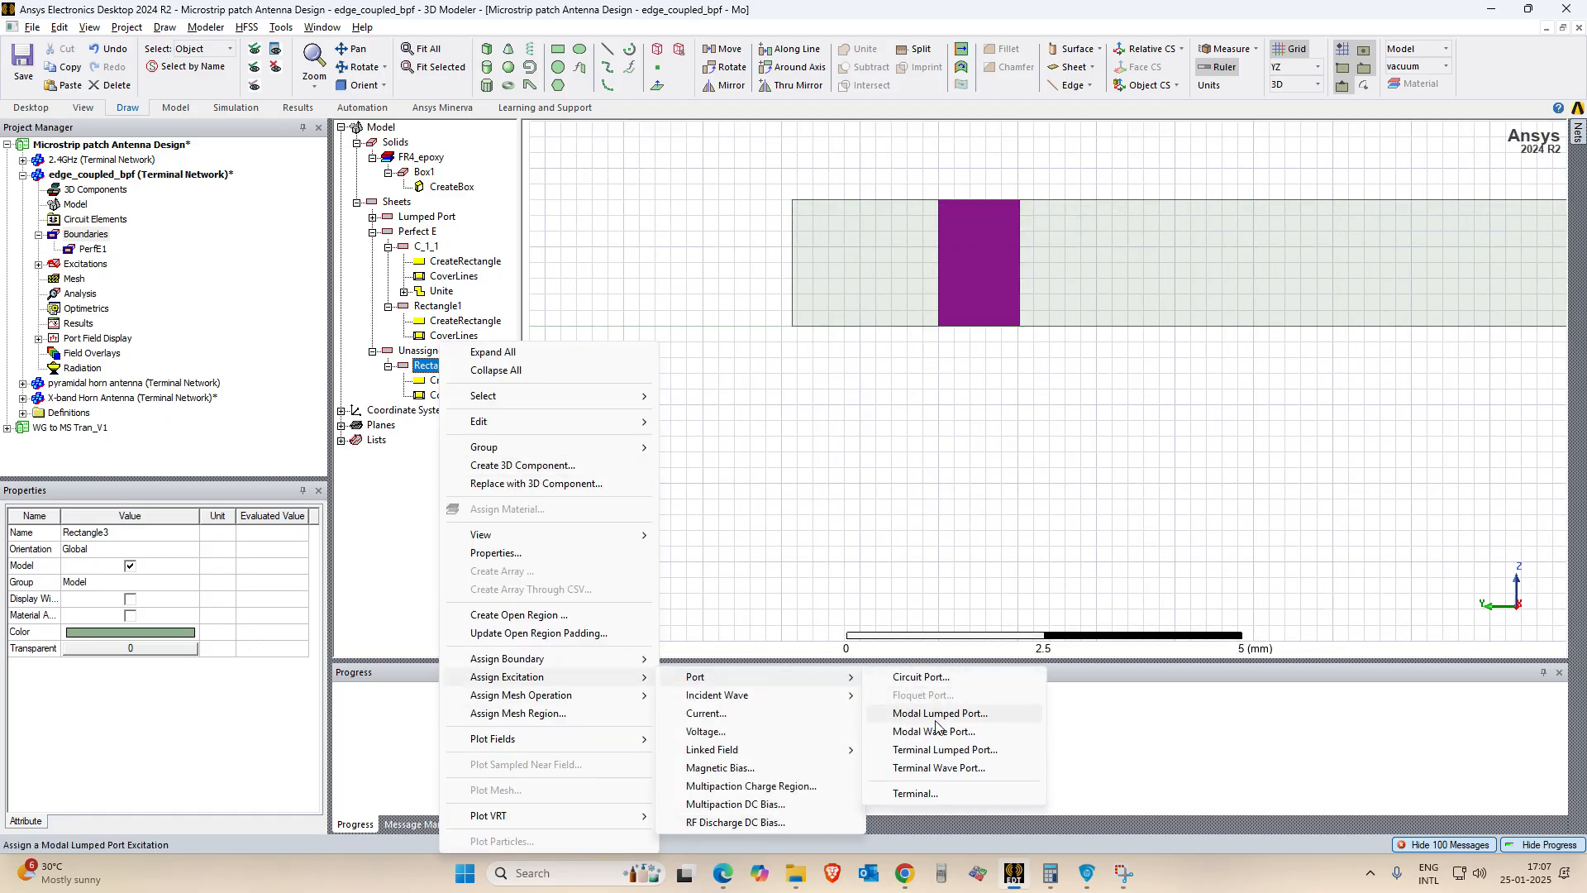
pyautogui.click(940, 713)
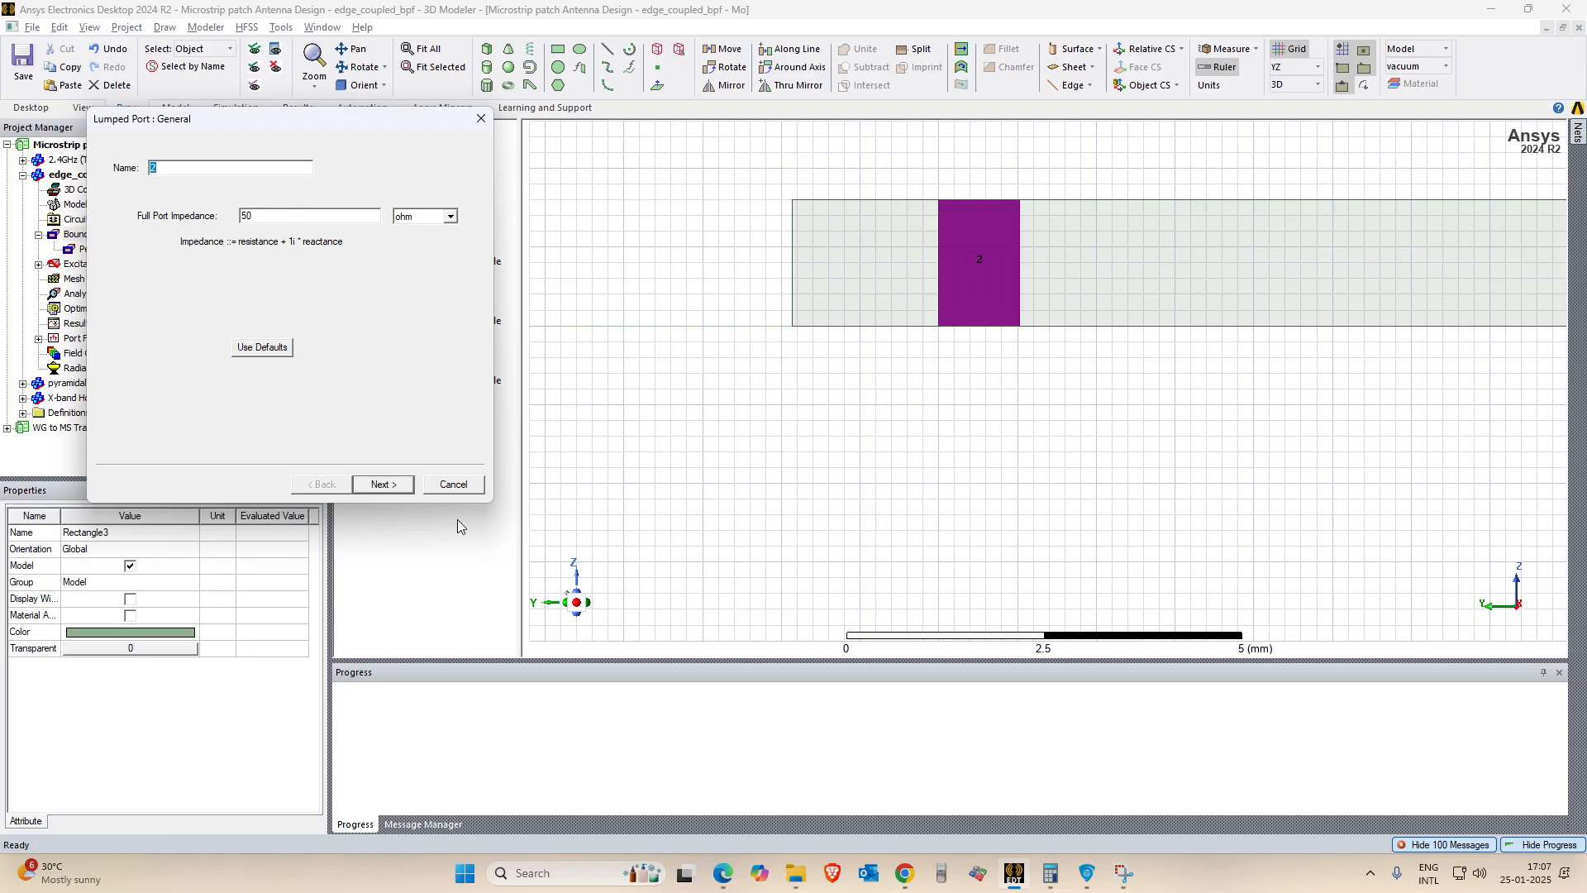
pyautogui.click(385, 488)
# Define the port's integration line from the midpoint of Rectangle3's bottom edge up to its top edge midpoint, and finish the lumped port.
pyautogui.click(198, 270)
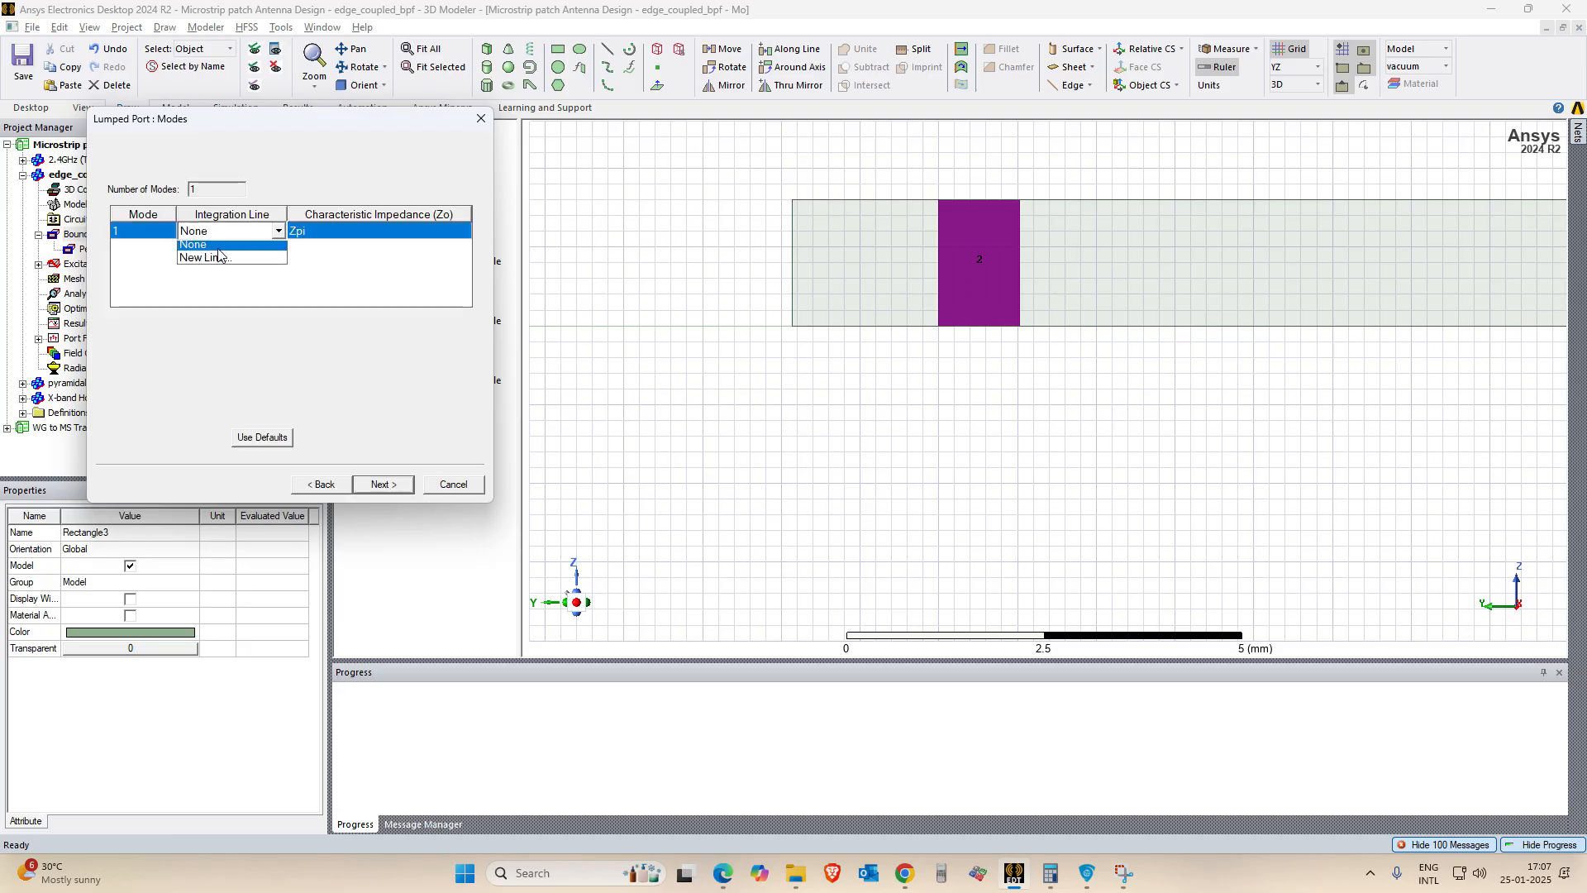
pyautogui.click(217, 261)
pyautogui.click(980, 263)
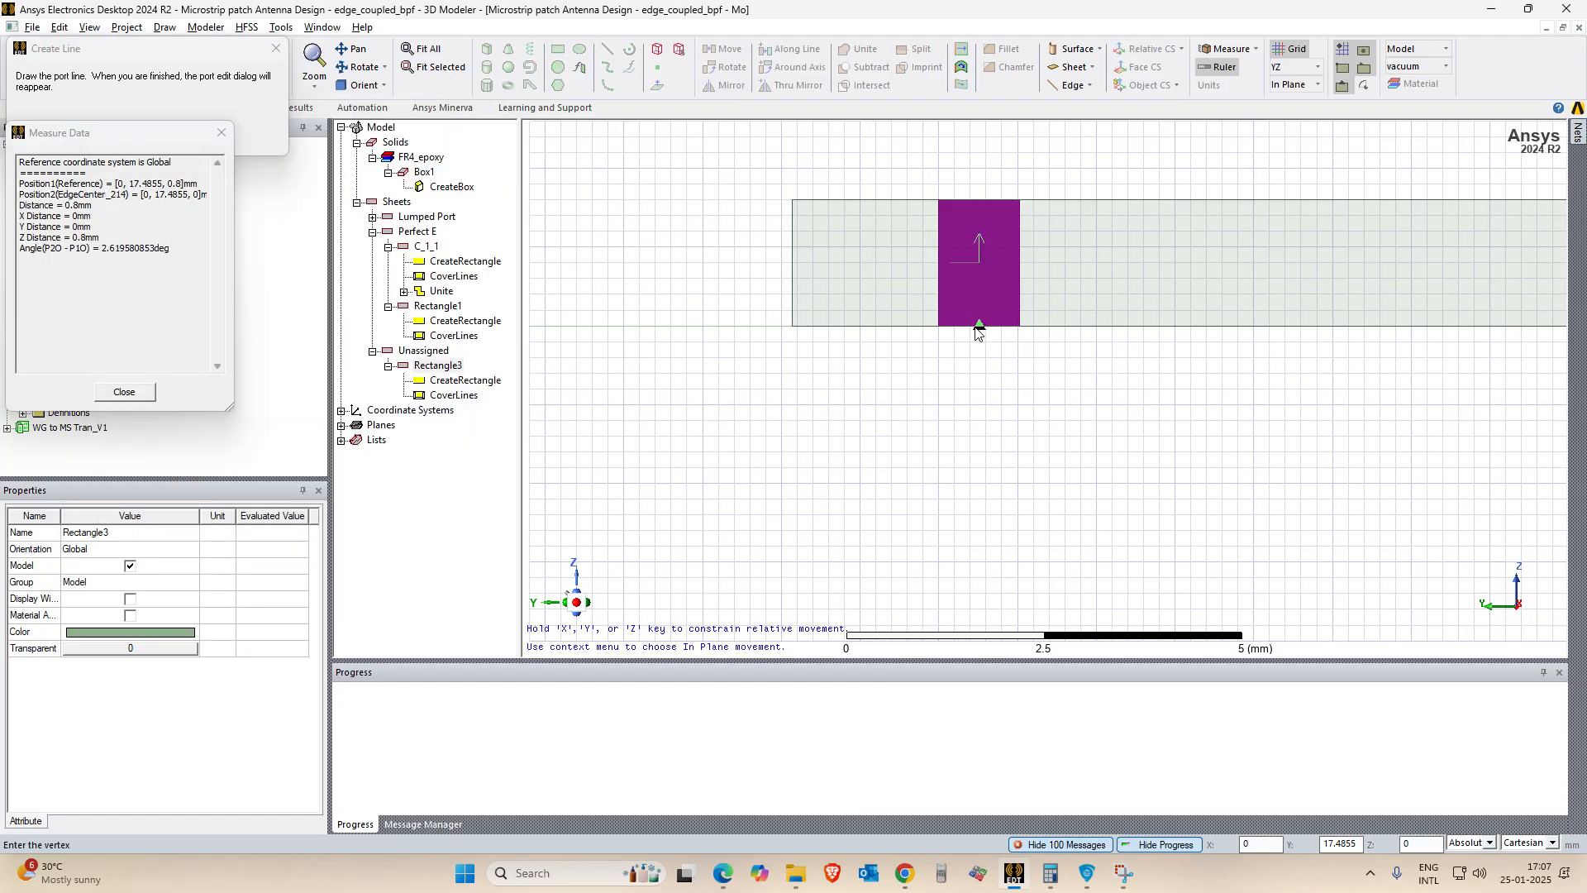
pyautogui.click(979, 326)
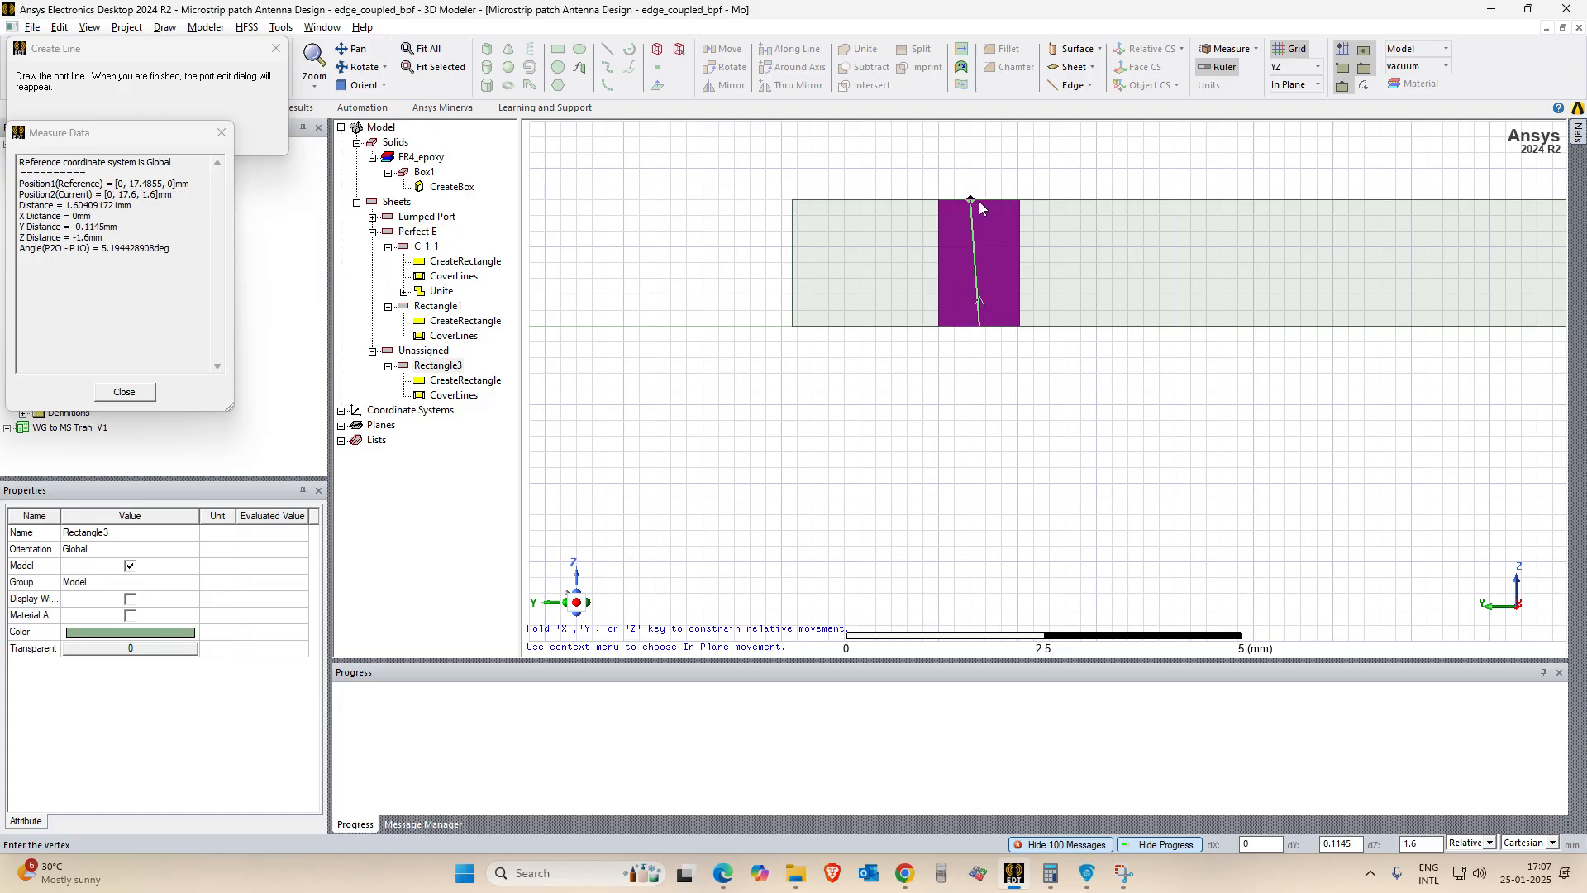
pyautogui.click(982, 202)
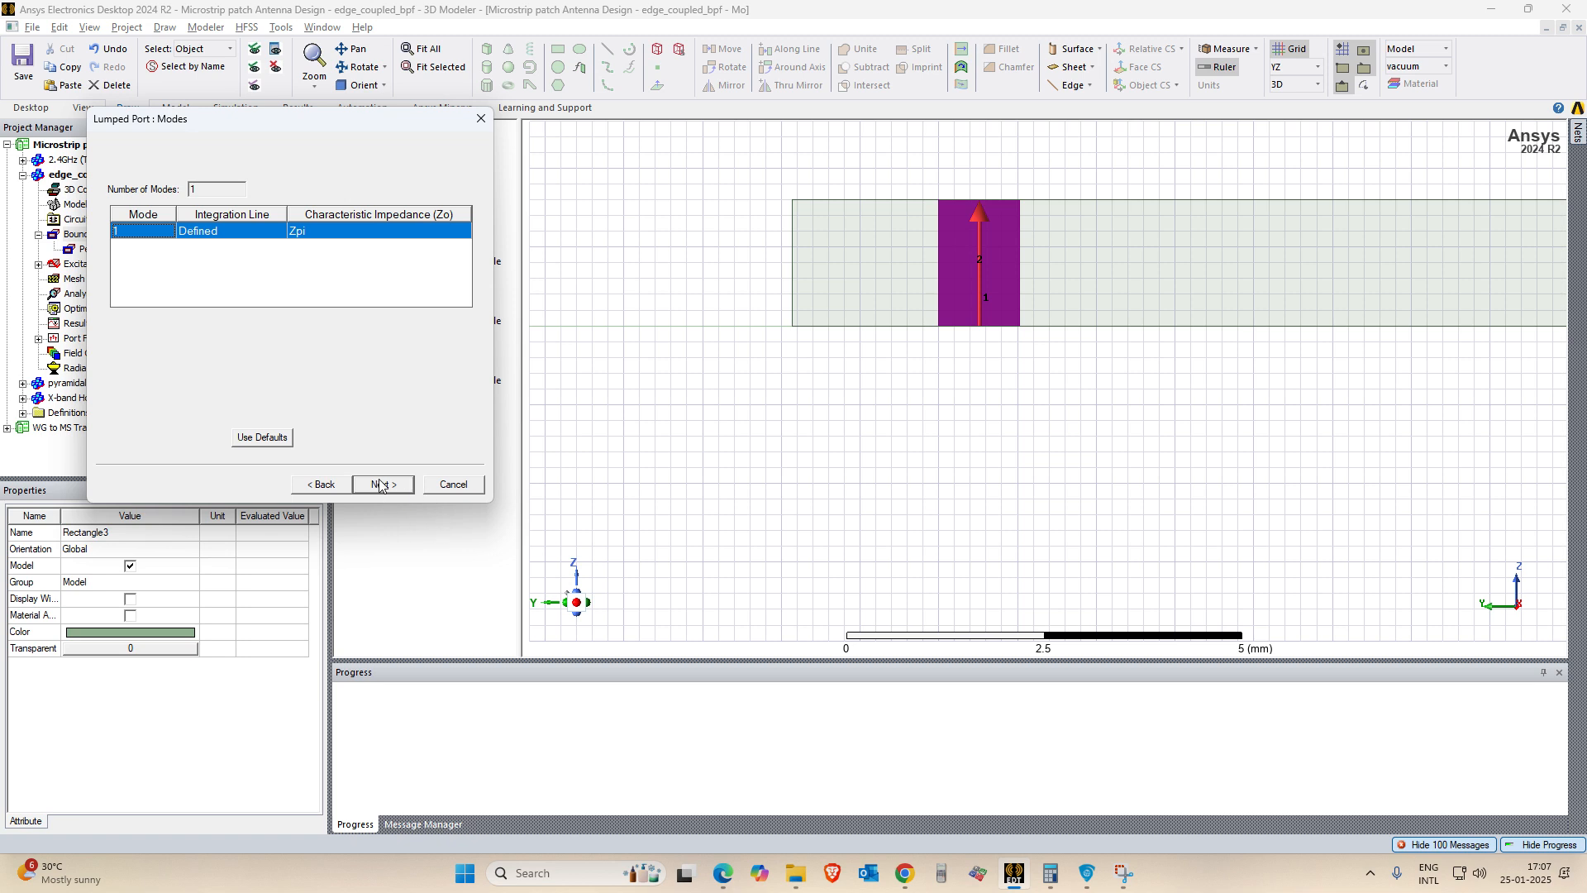
pyautogui.click(385, 486)
pyautogui.click(390, 491)
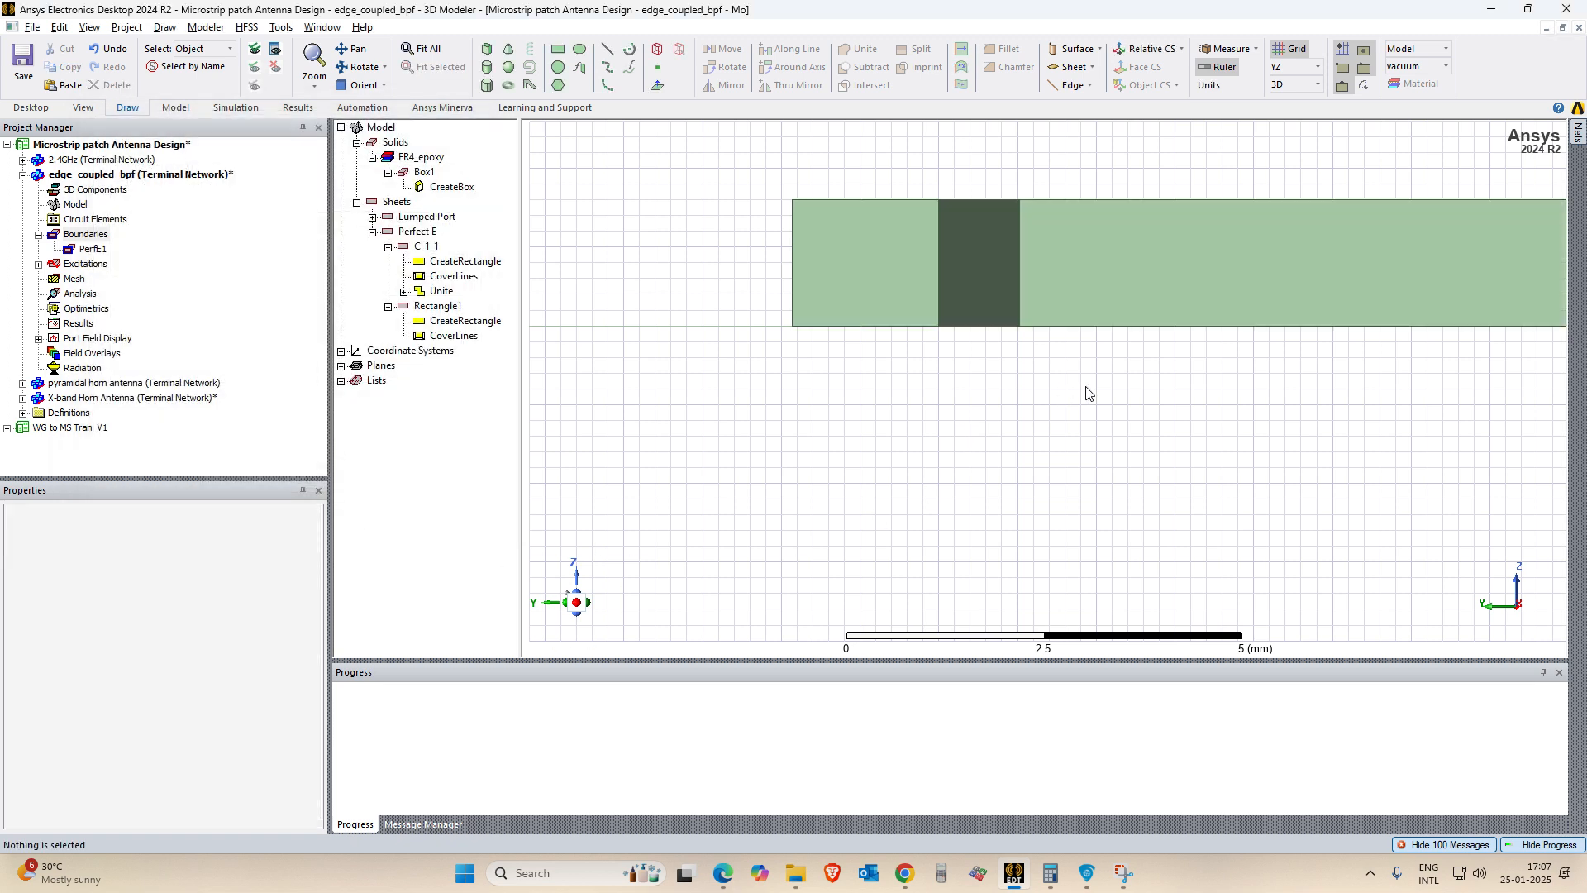
# Set the substrate Box1's color to light grey with RGB 211, 211, 211.
pyautogui.scroll(-3, 1084, 397)
pyautogui.hotkey('ctrl', 'd')
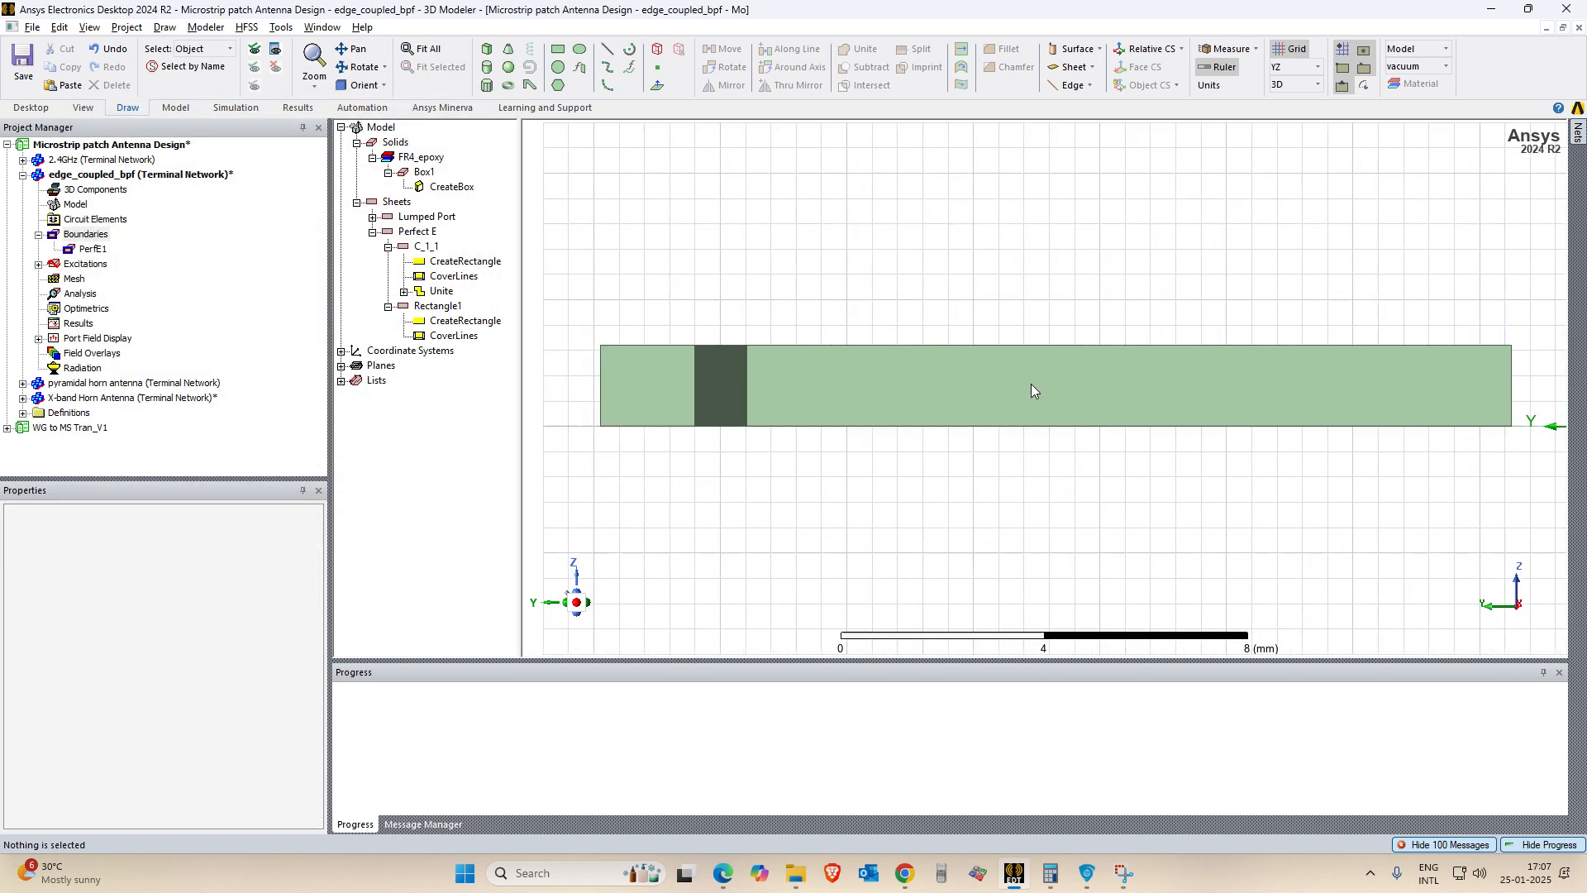
pyautogui.click(348, 88)
pyautogui.scroll(-5, 1039, 390)
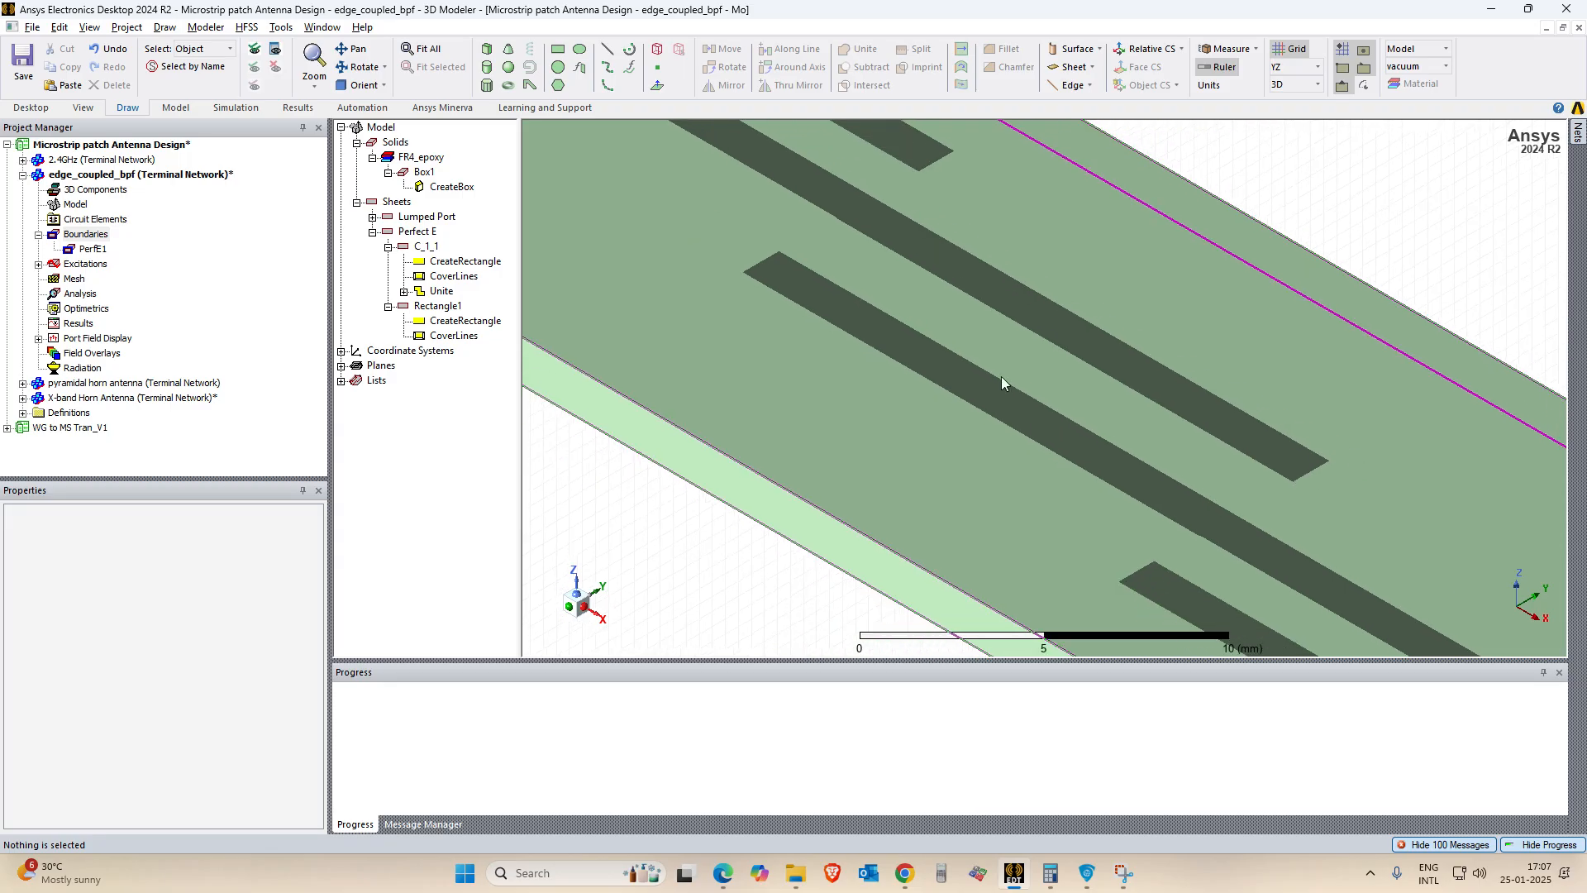
pyautogui.scroll(-1, 1053, 466)
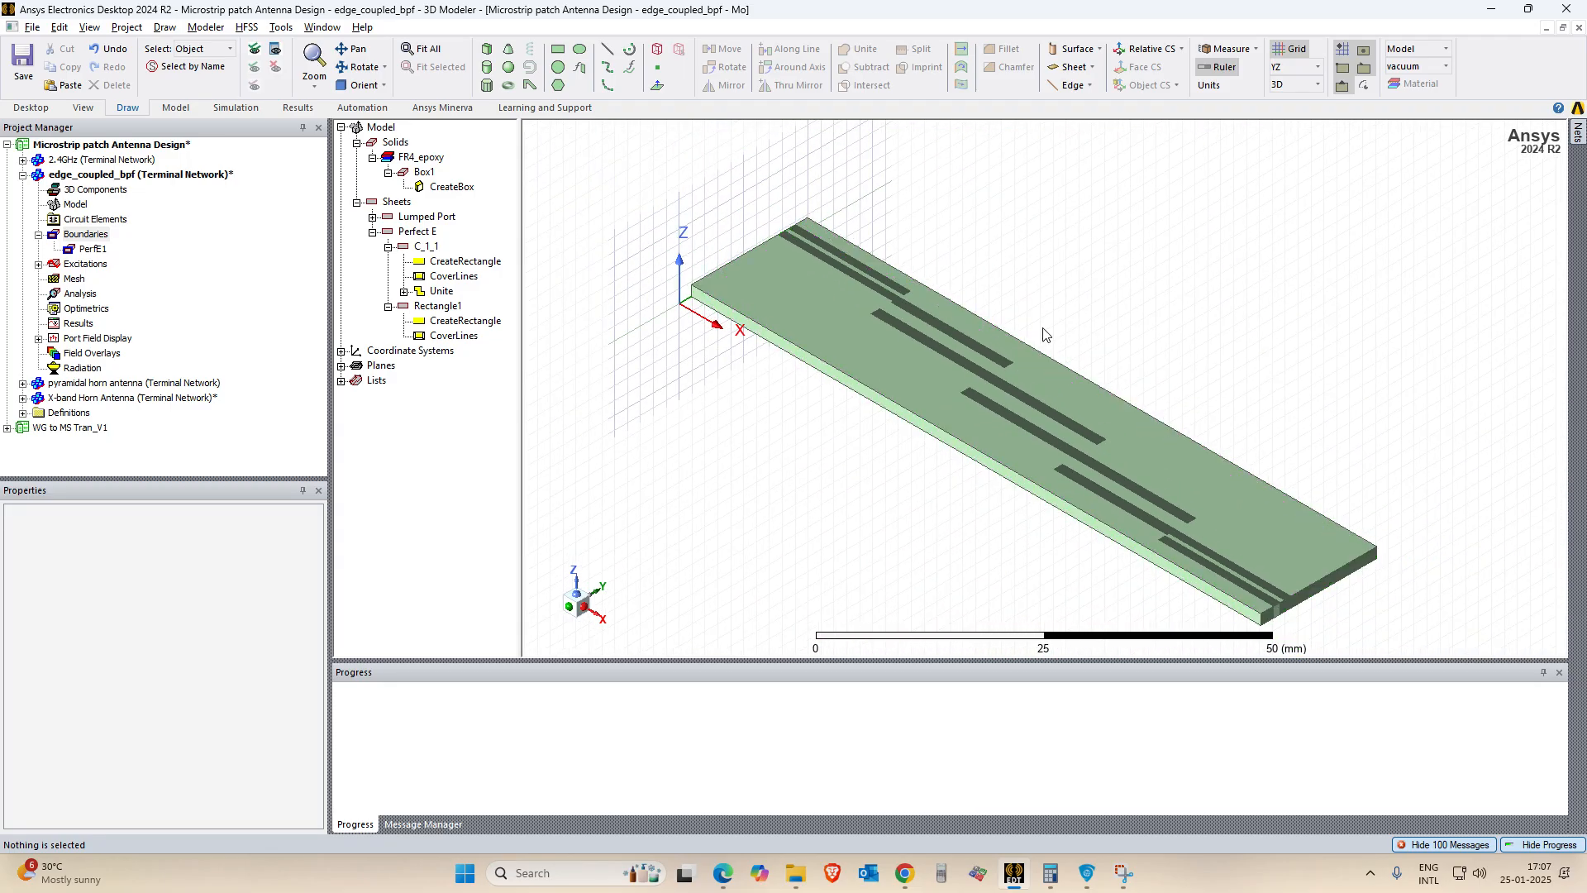
pyautogui.click(786, 317)
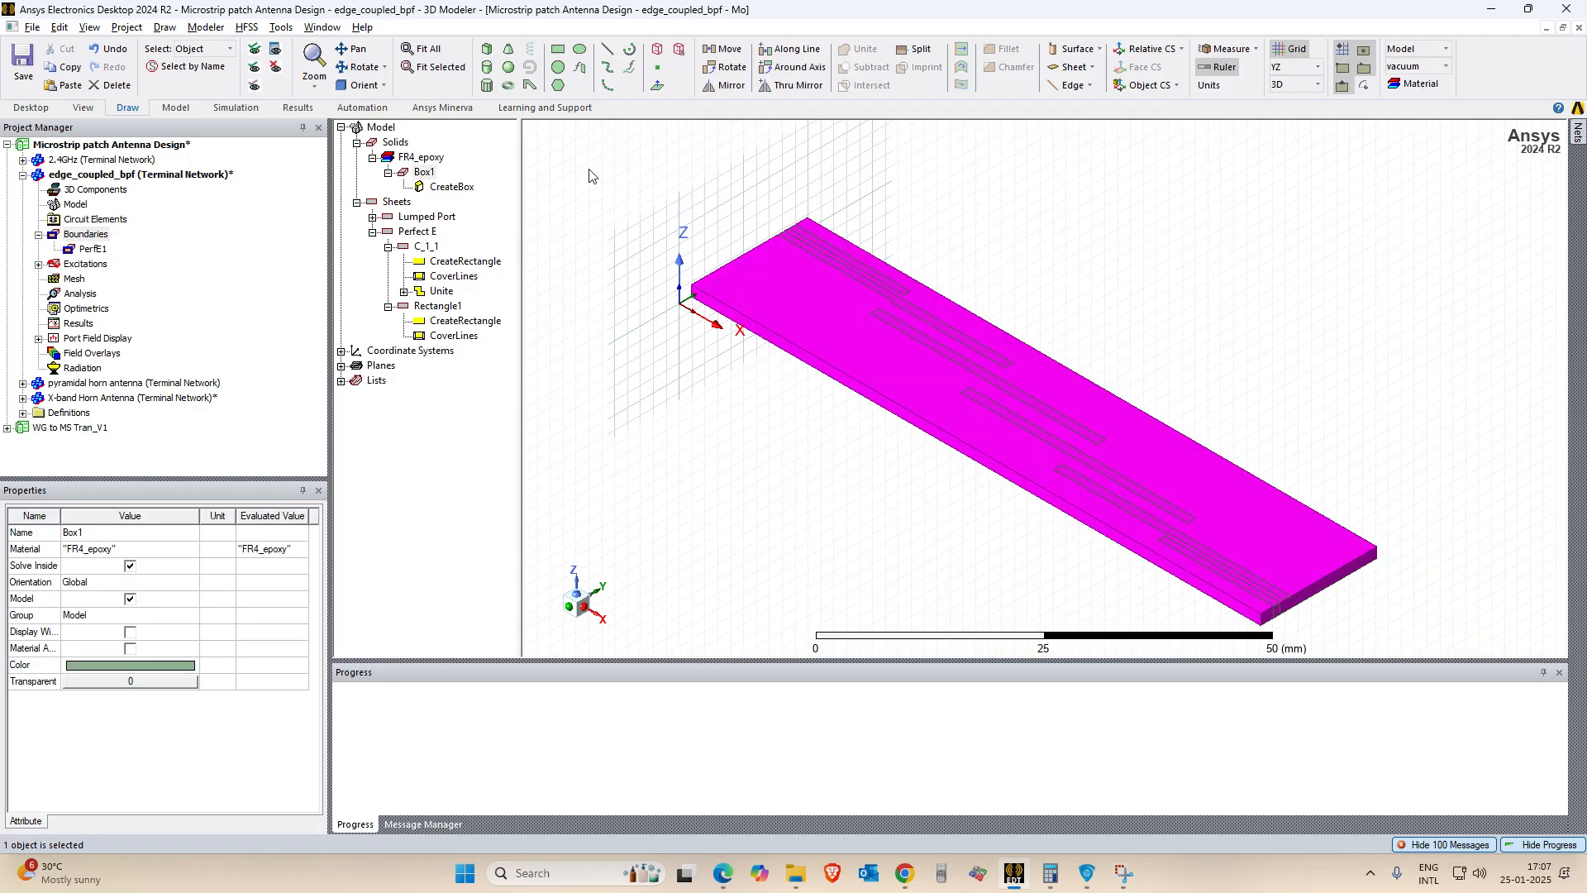
pyautogui.doubleClick(422, 173)
pyautogui.click(988, 312)
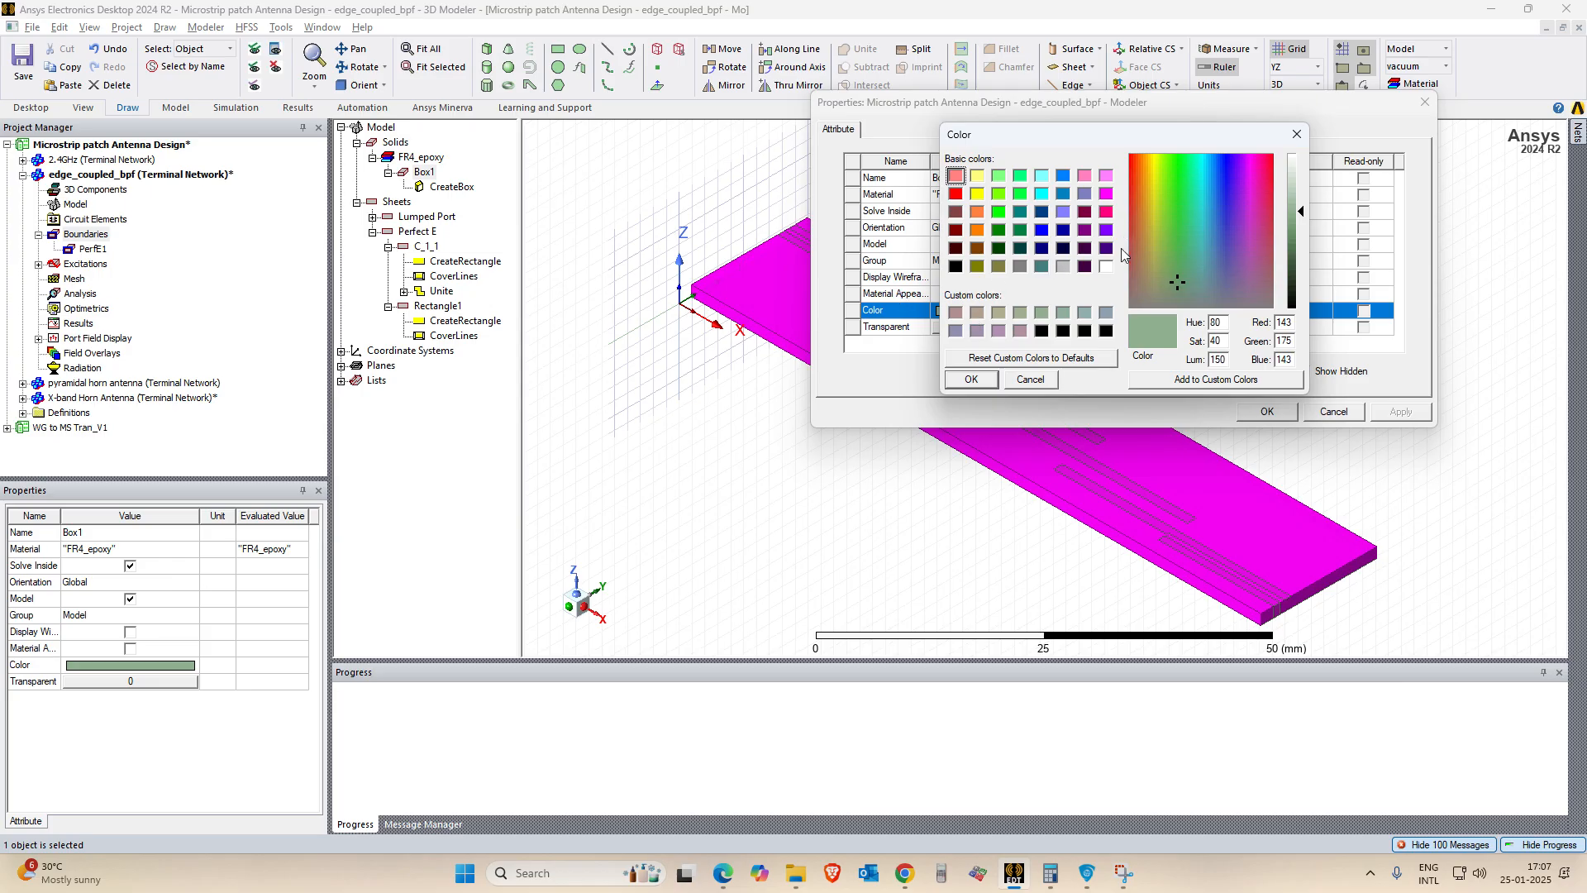
pyautogui.click(1064, 267)
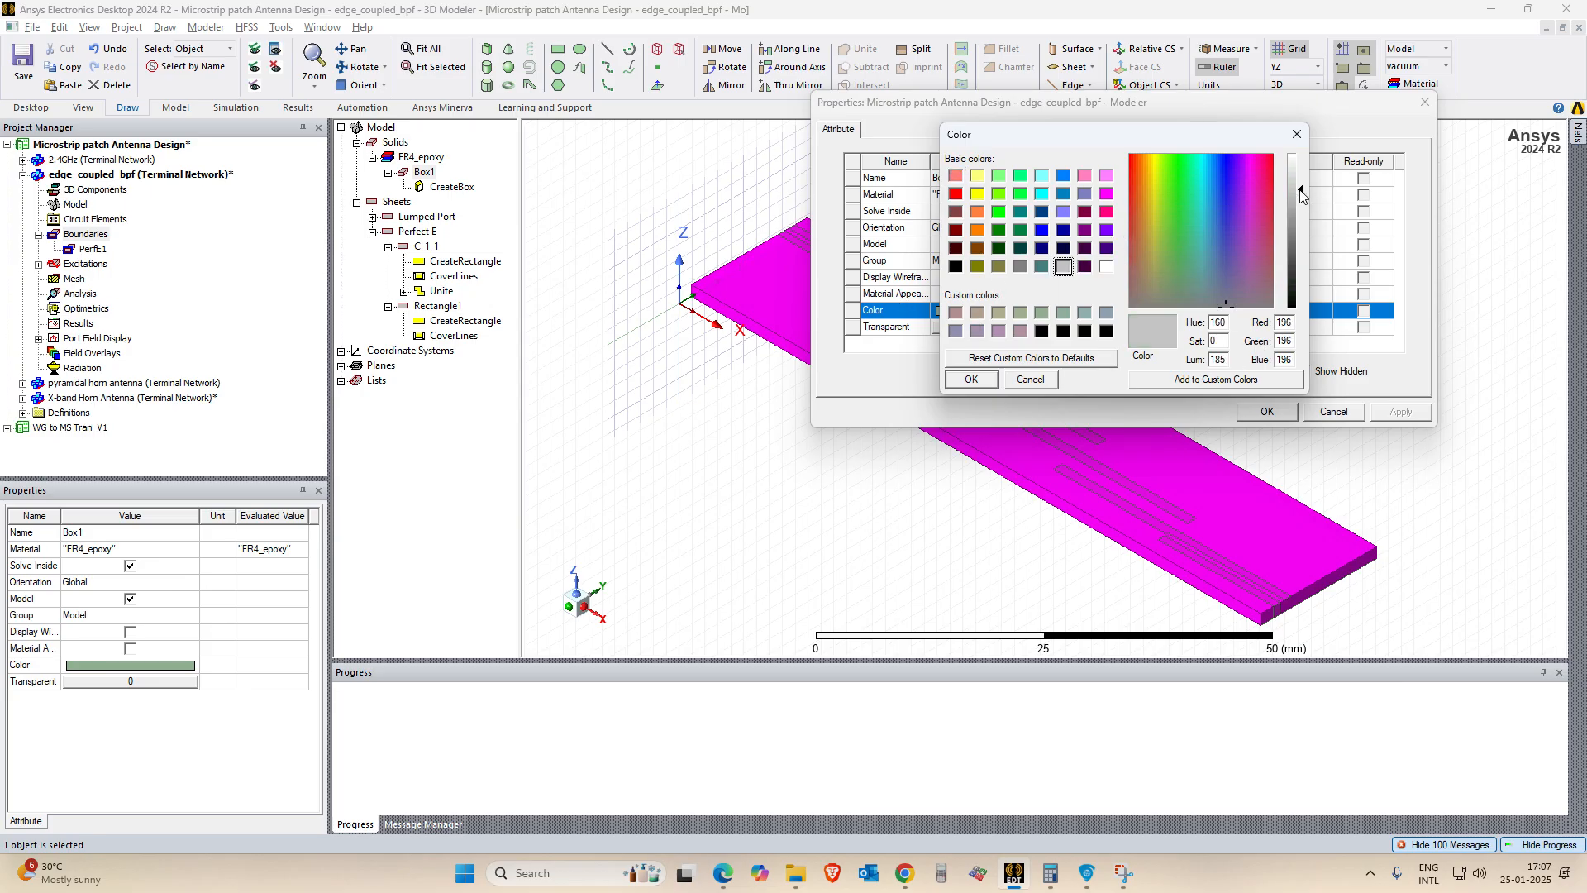
pyautogui.moveTo(1301, 193); pyautogui.dragTo(1300, 185)
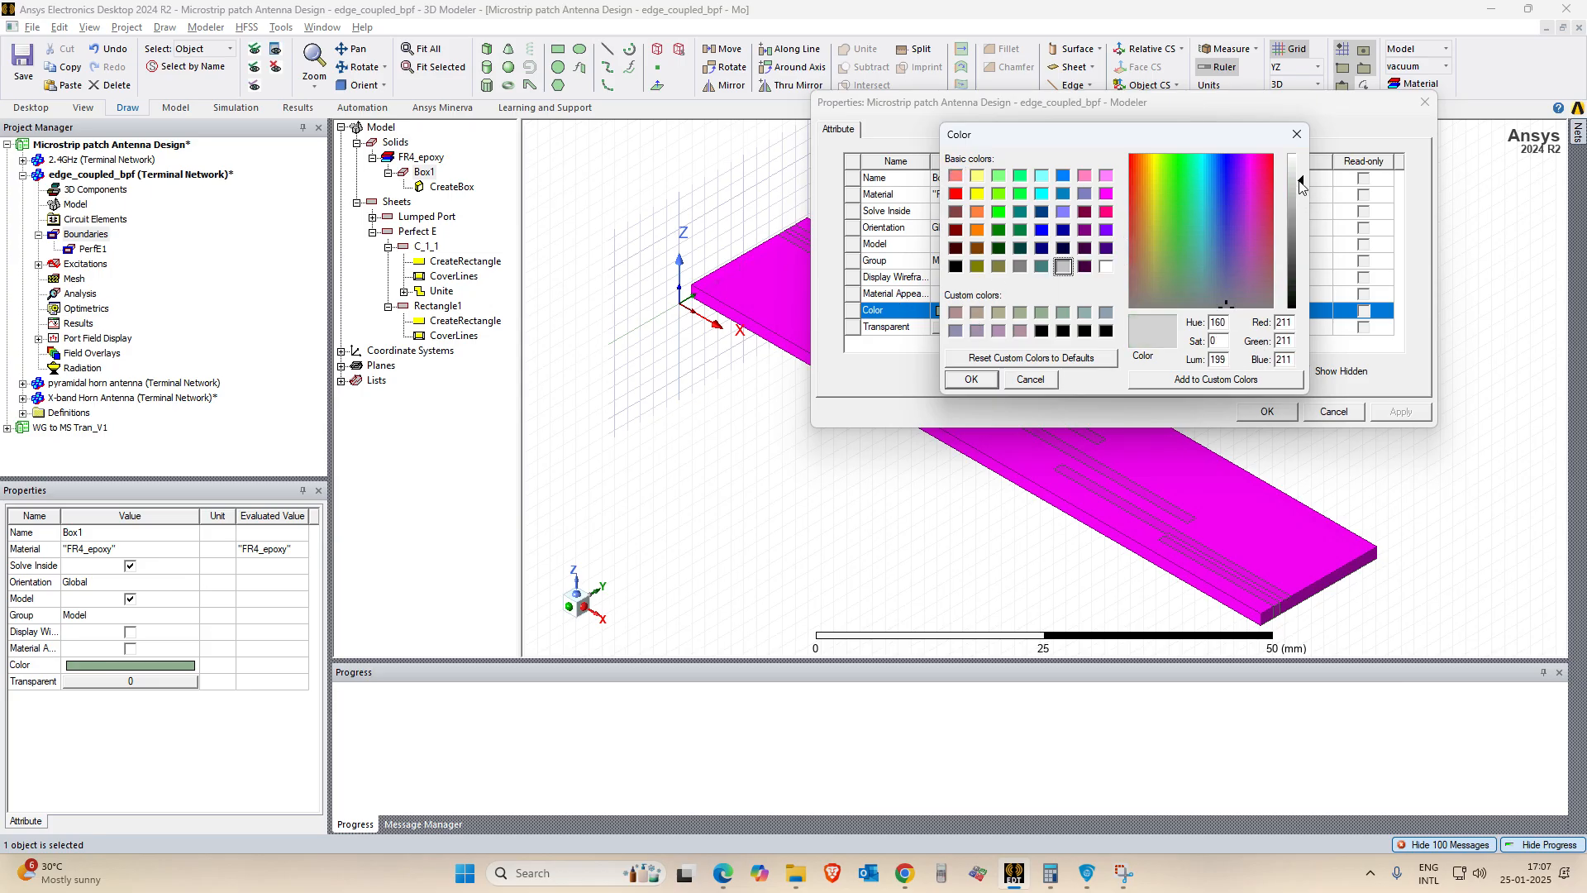
pyautogui.click(972, 379)
pyautogui.click(1402, 411)
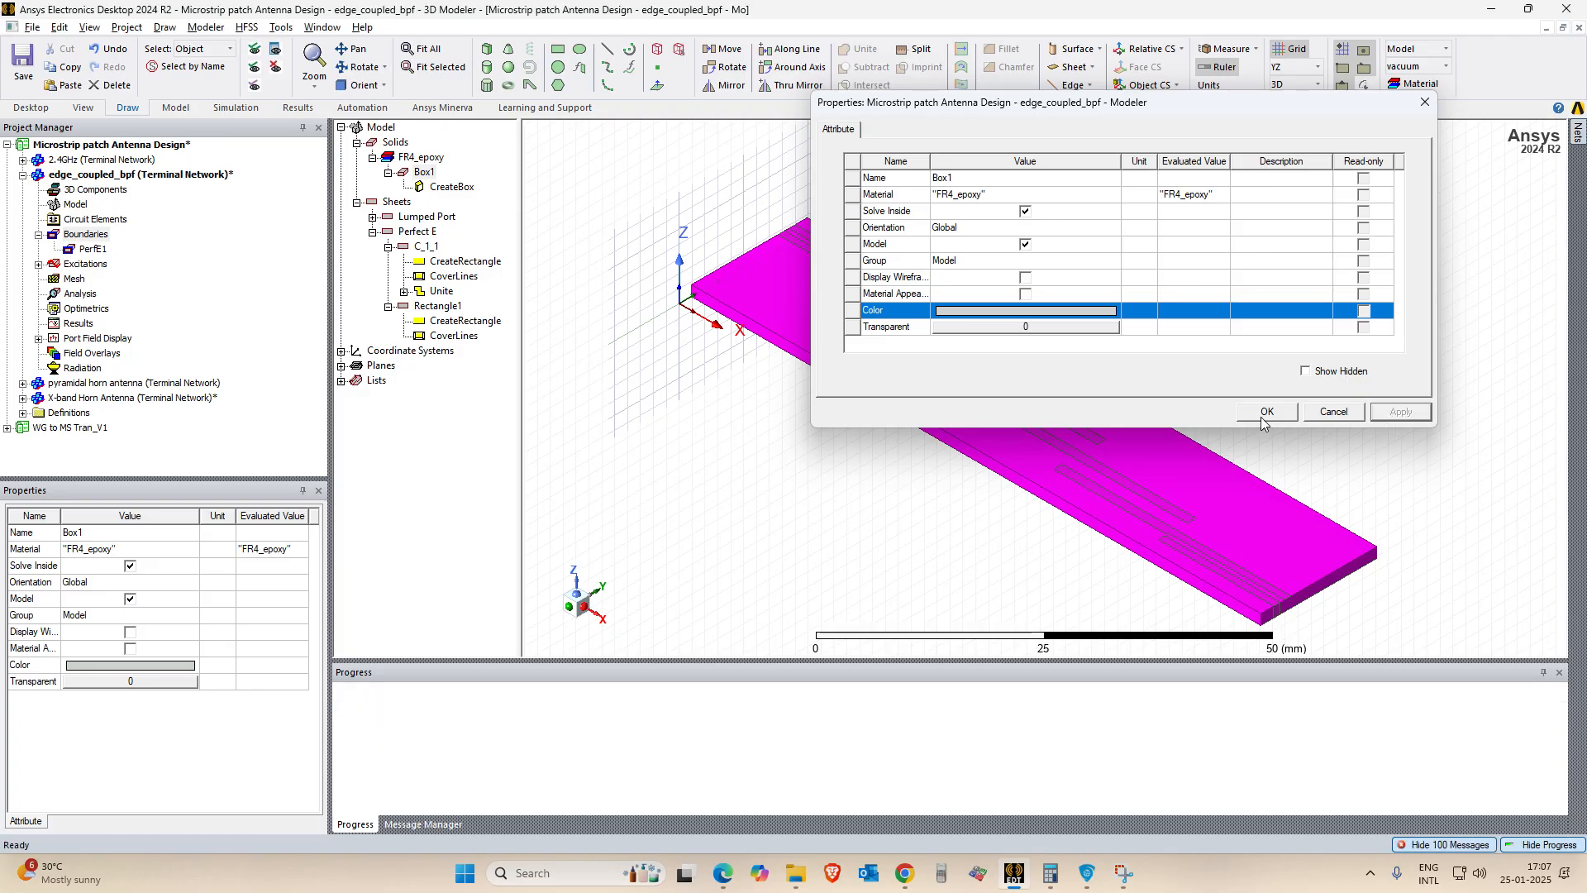
pyautogui.click(1334, 410)
pyautogui.click(924, 340)
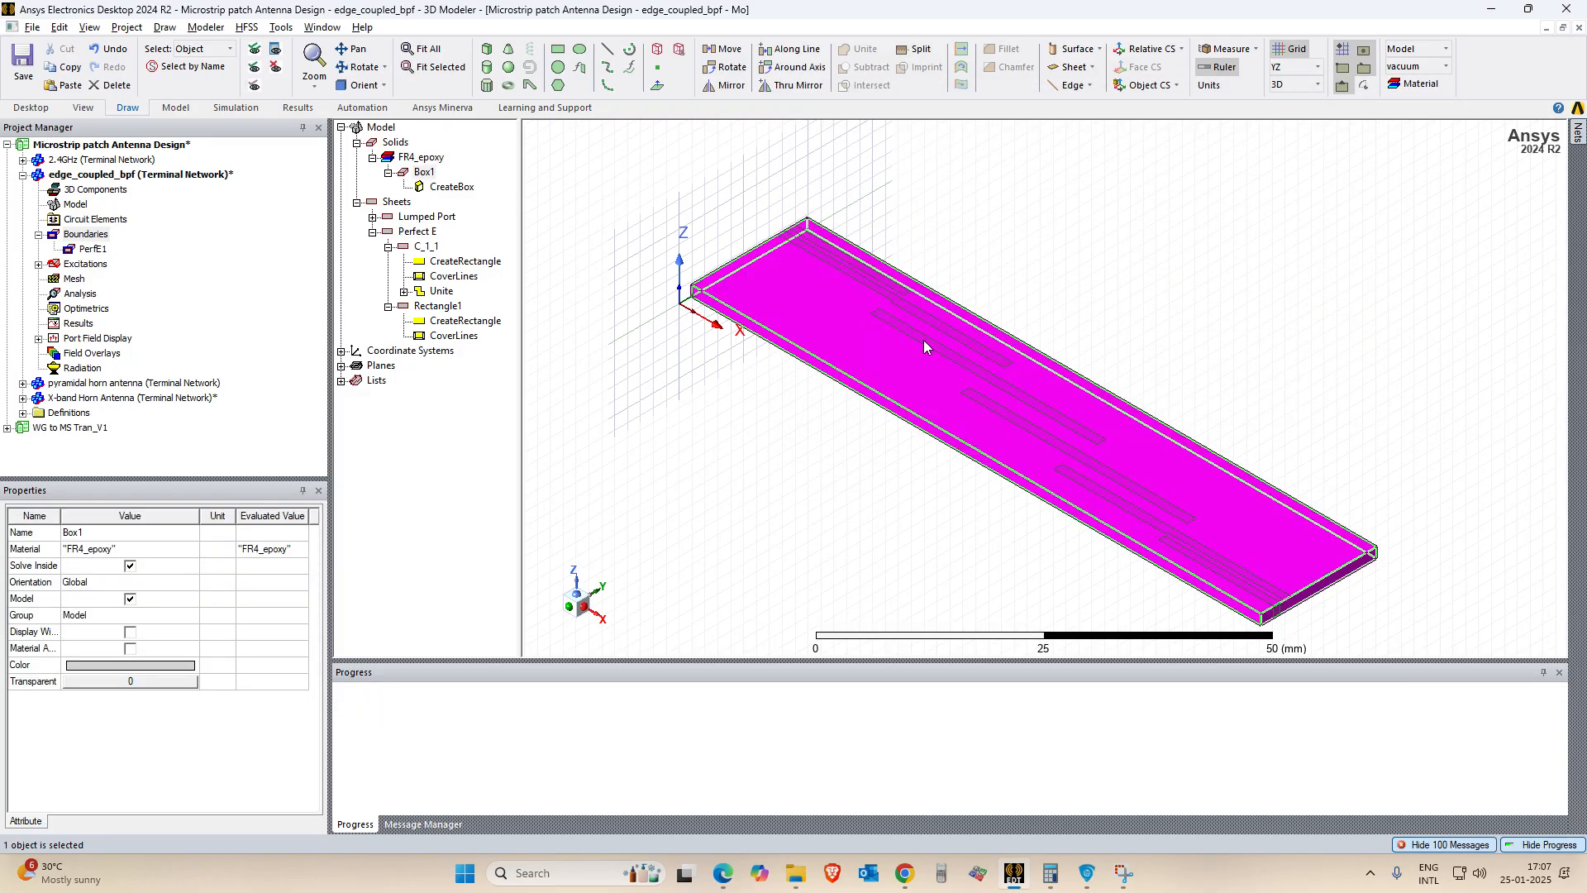
# Set the color of the united microstrip sheet C_1_1 to dark maroon.
pyautogui.doubleClick(425, 246)
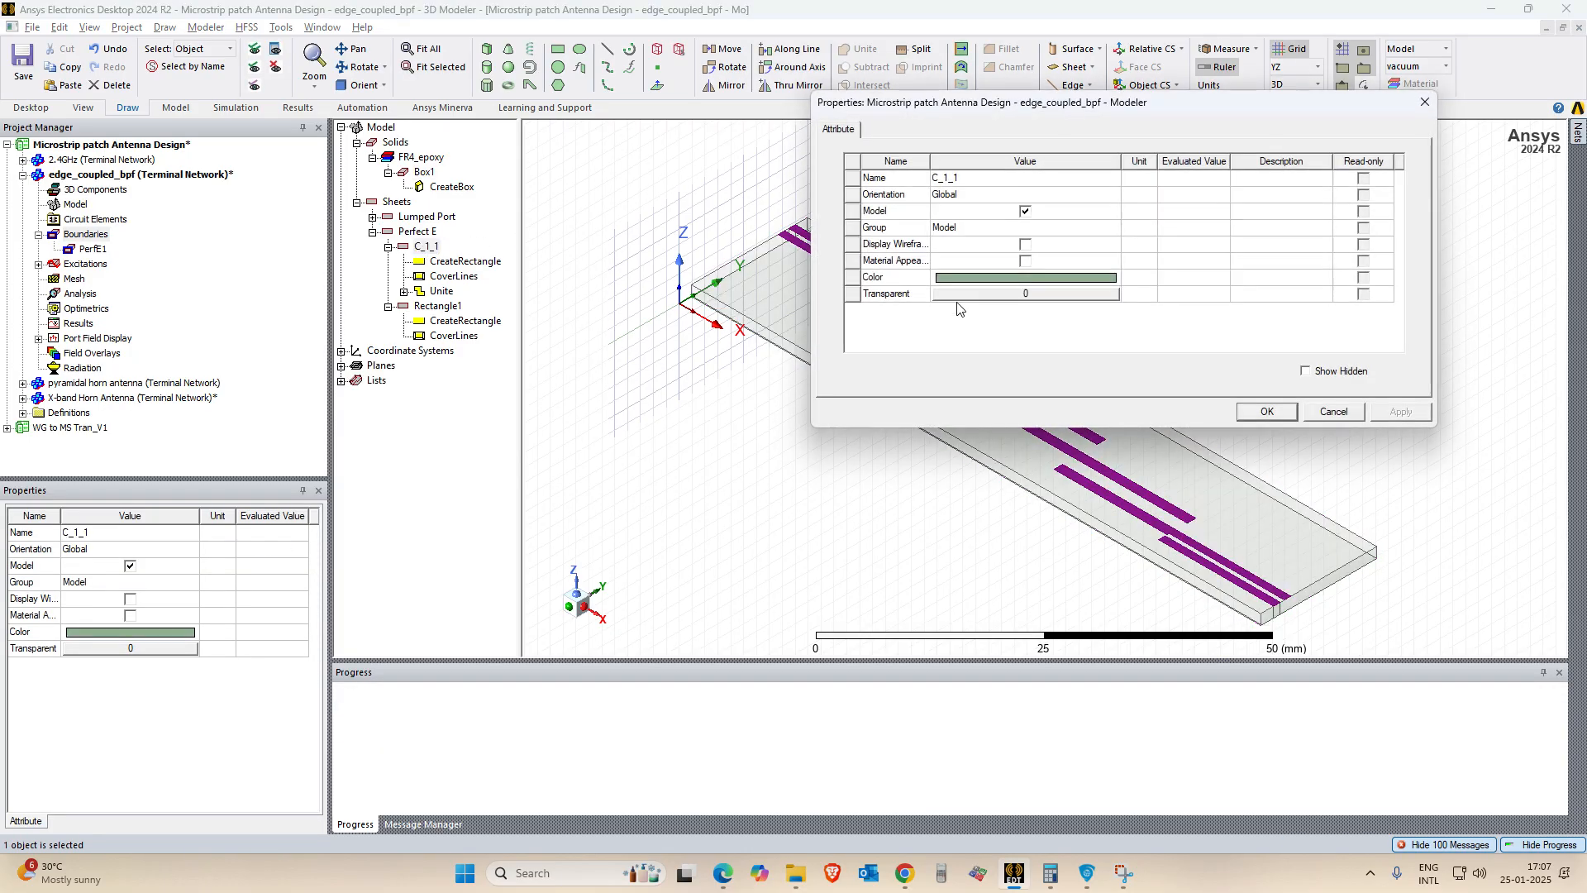
pyautogui.click(1007, 278)
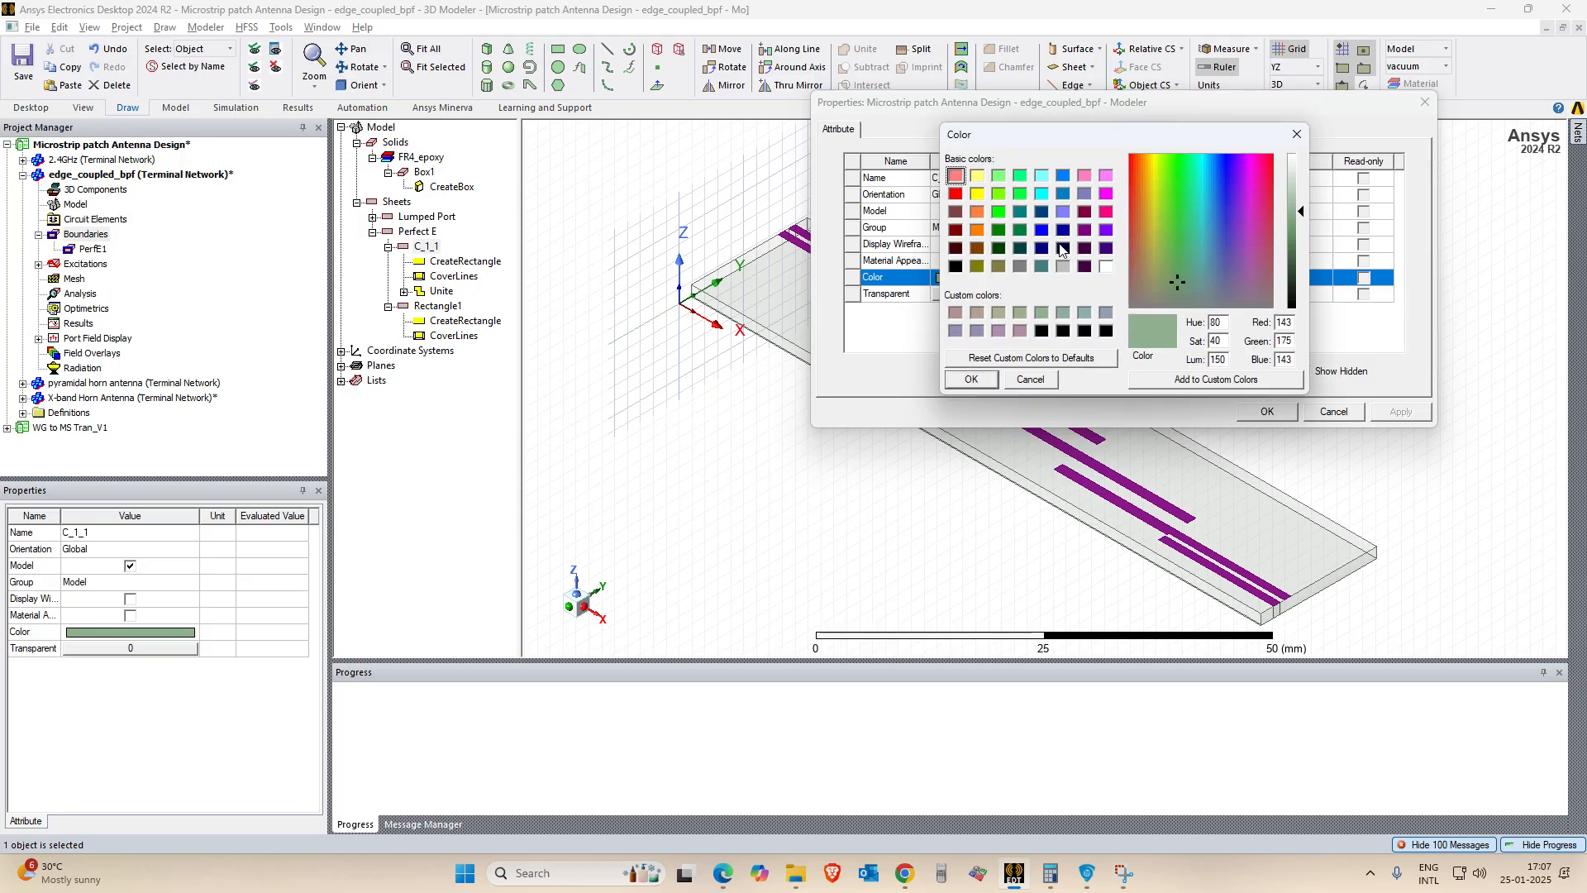
pyautogui.click(1084, 211)
pyautogui.click(971, 378)
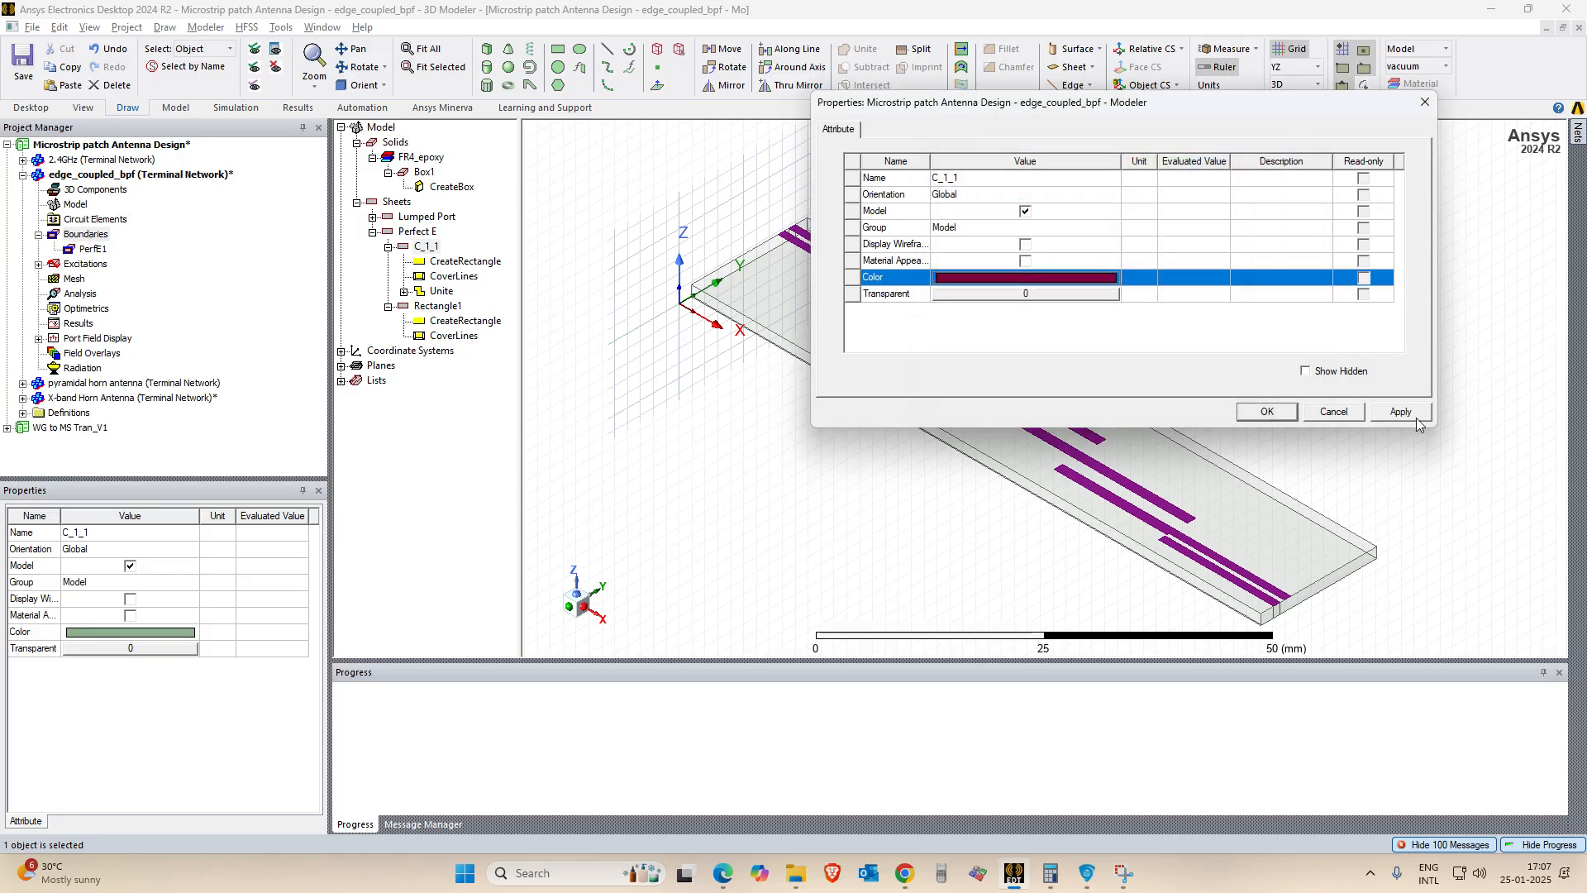
pyautogui.click(1401, 411)
pyautogui.click(1268, 412)
pyautogui.click(1391, 472)
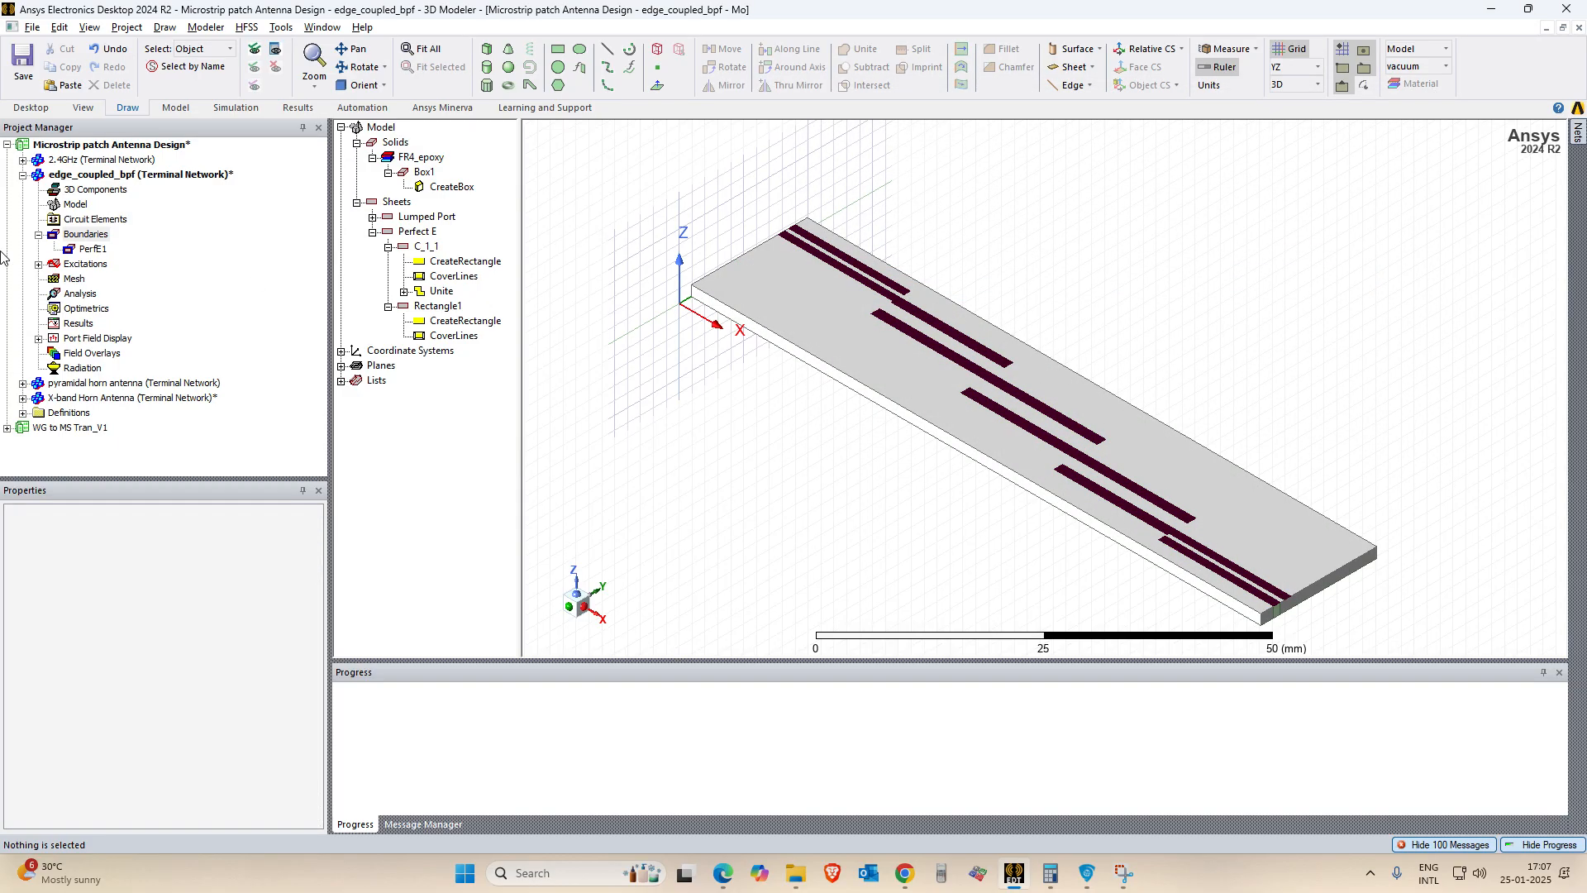
# Set the color of the end-face port sheet Rectangle3 to red with RGB 255, 0, 0.
pyautogui.click(1277, 611)
pyautogui.keyDown('ctrl'); pyautogui.click(447, 276); pyautogui.keyUp('ctrl')
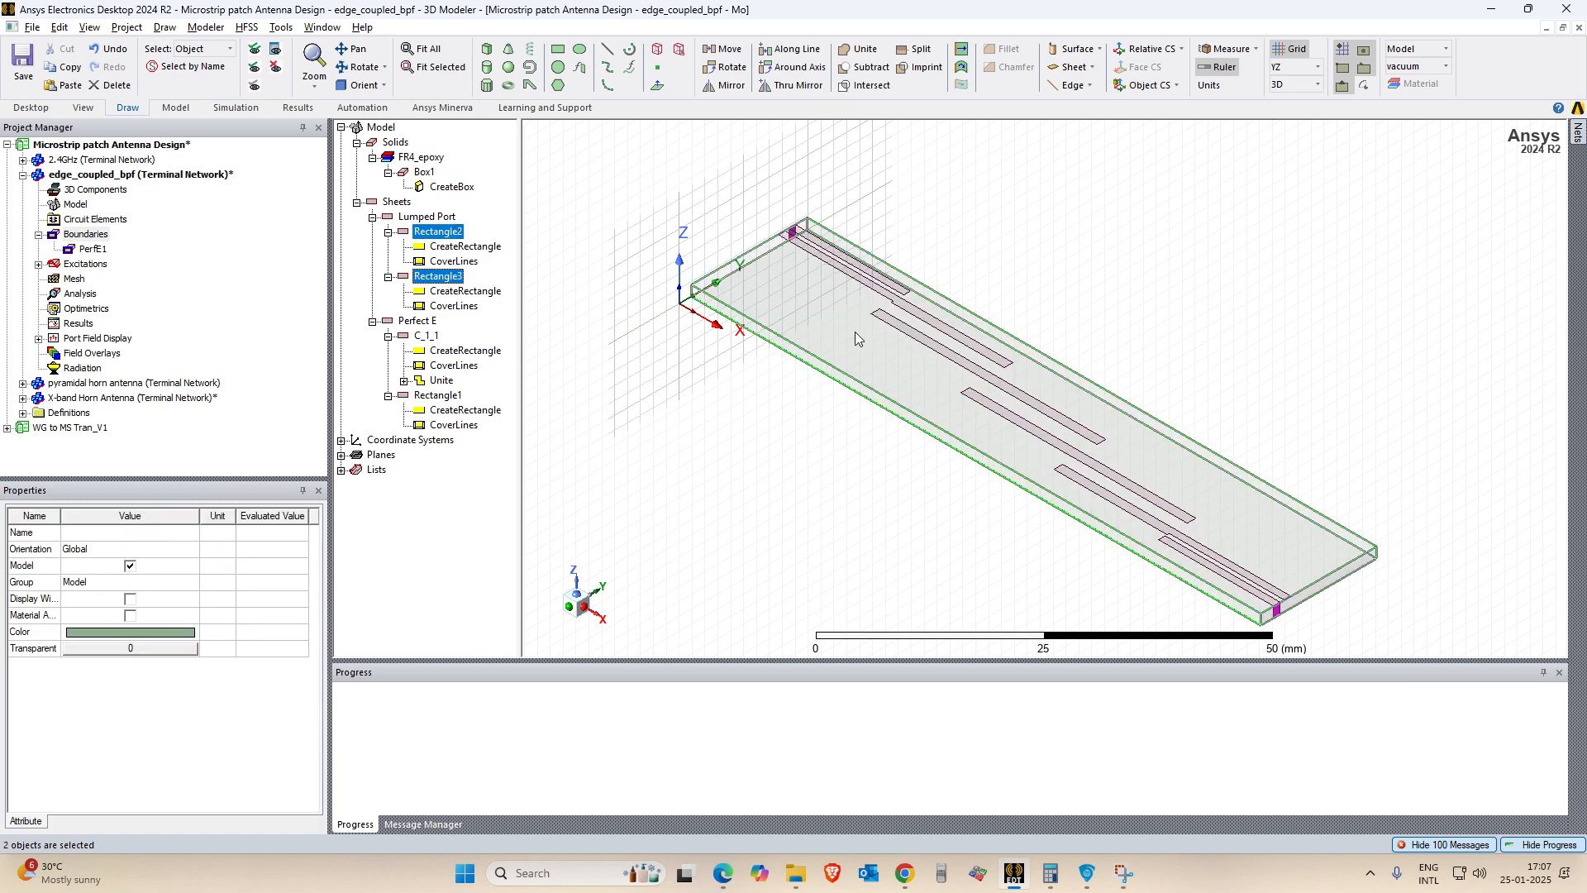
pyautogui.doubleClick(424, 281)
pyautogui.click(1025, 278)
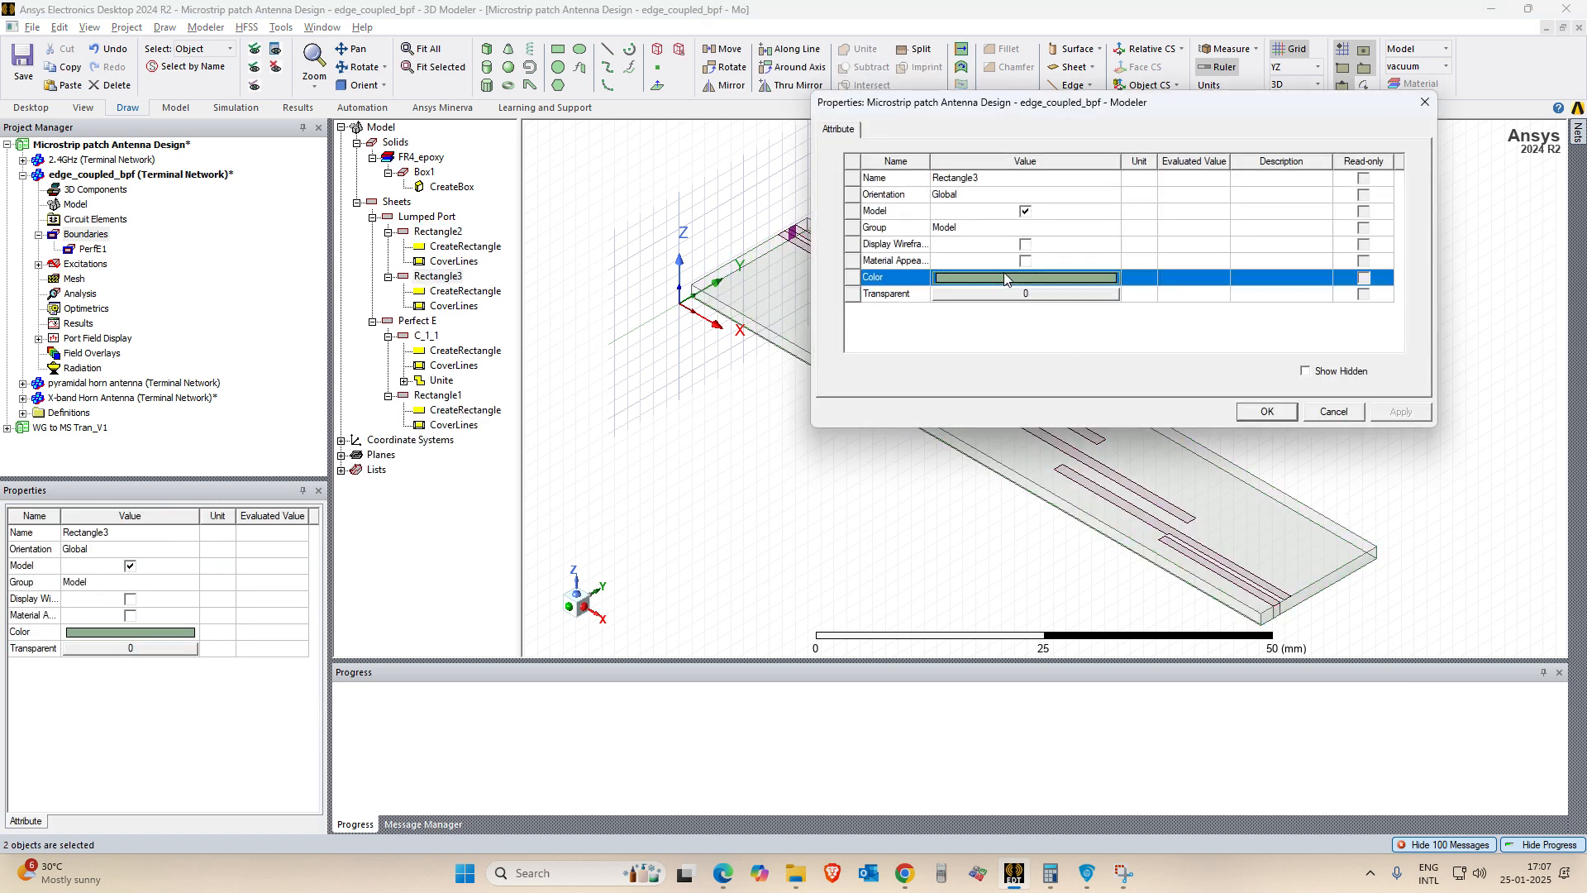
pyautogui.click(955, 193)
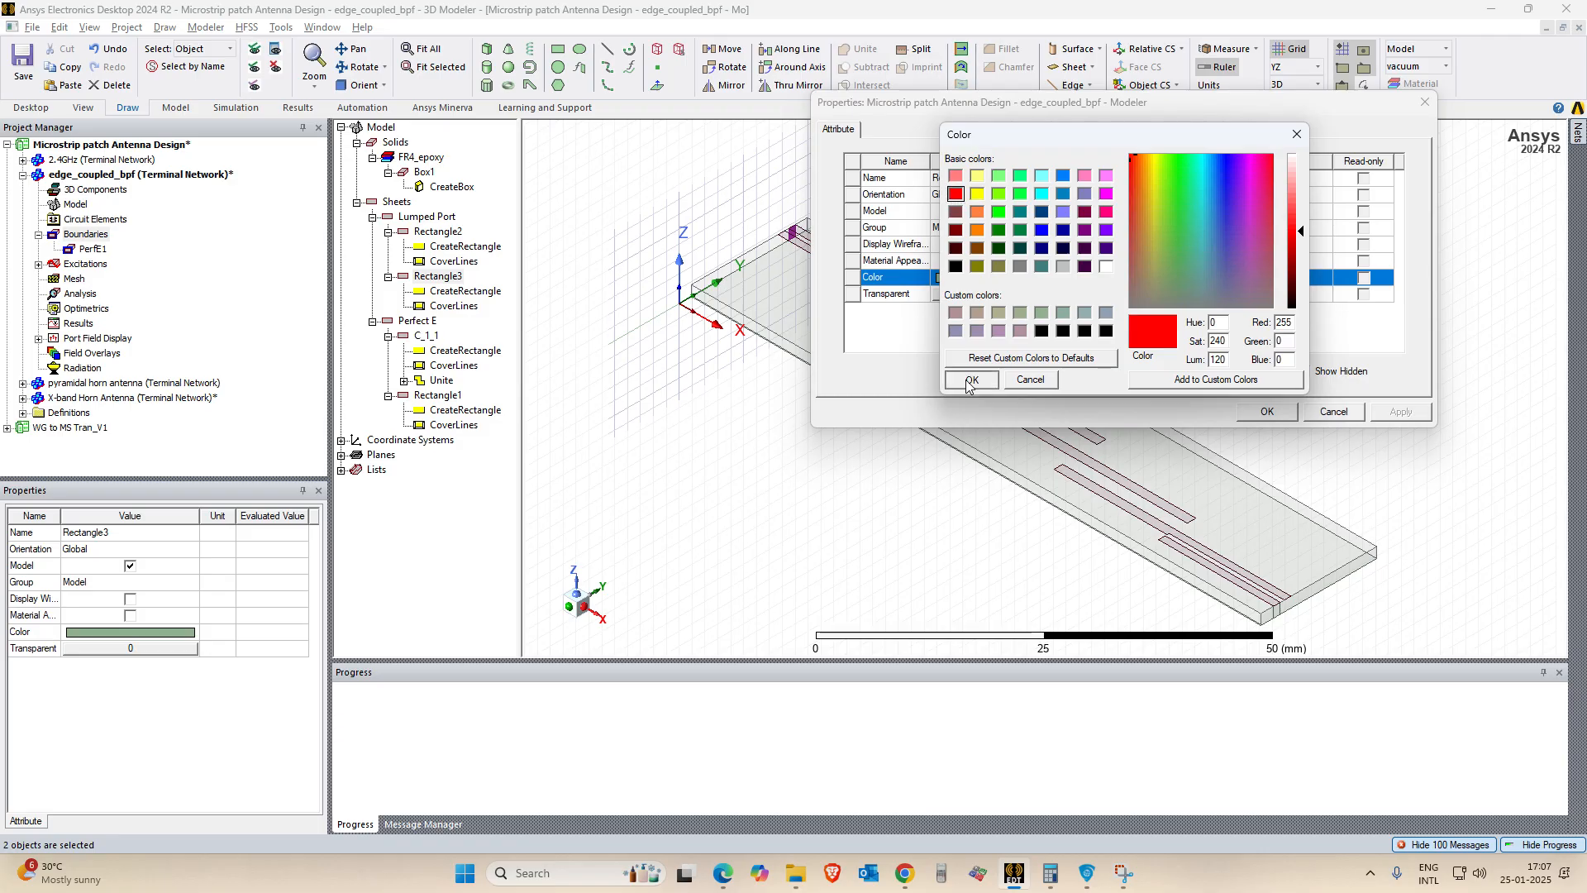
pyautogui.click(971, 379)
pyautogui.click(1376, 414)
pyautogui.click(1266, 412)
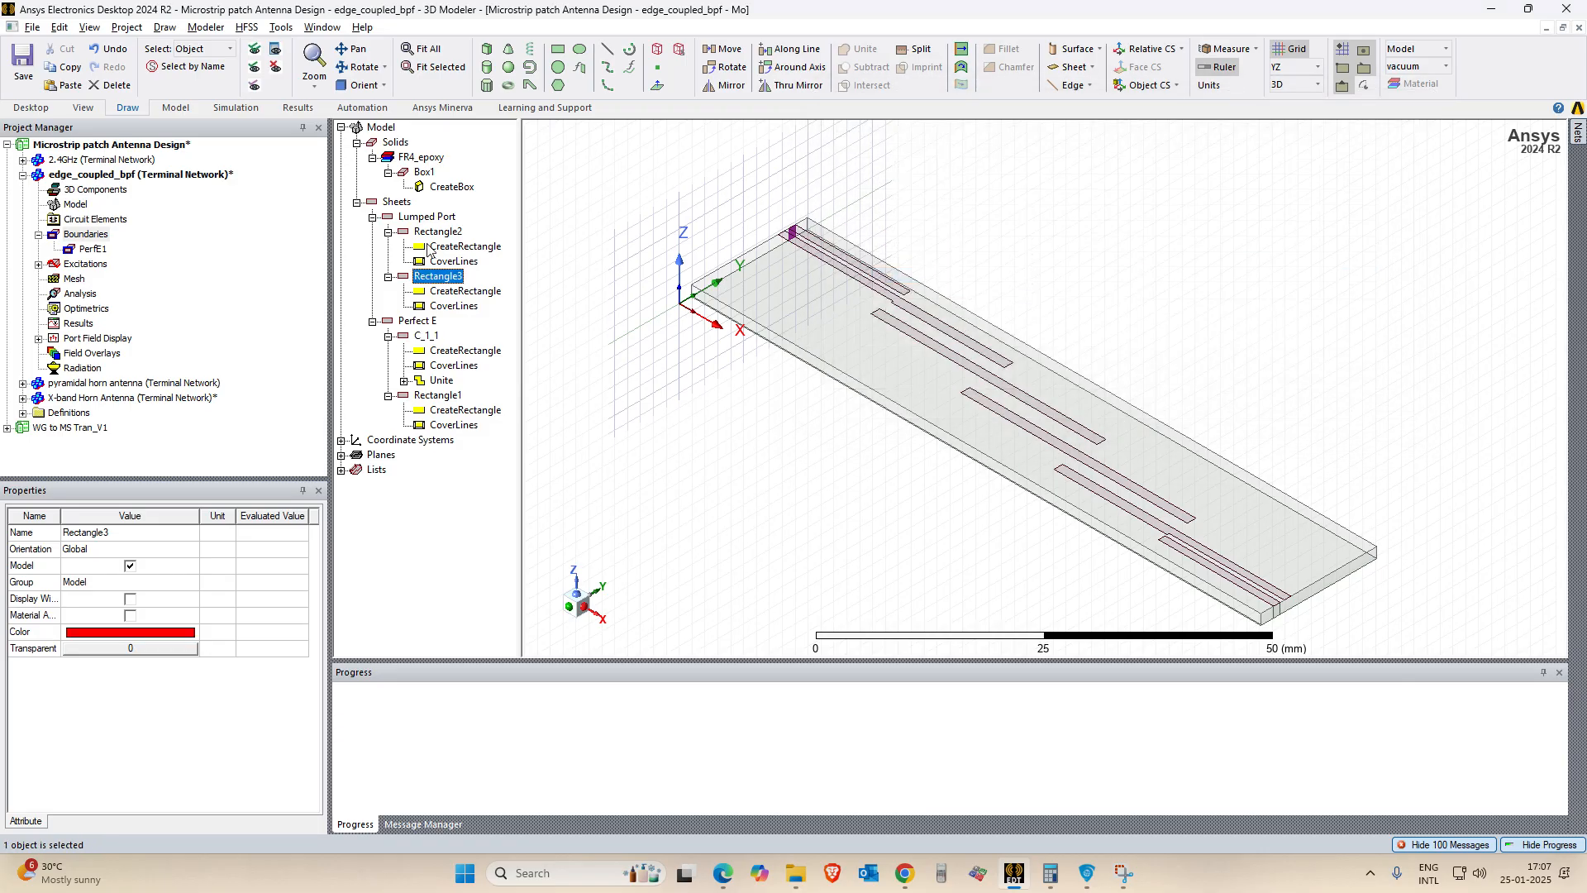
# Set the color of the other port sheet, Rectangle2, to red with RGB 255, 0, 0.
pyautogui.doubleClick(438, 231)
pyautogui.click(974, 278)
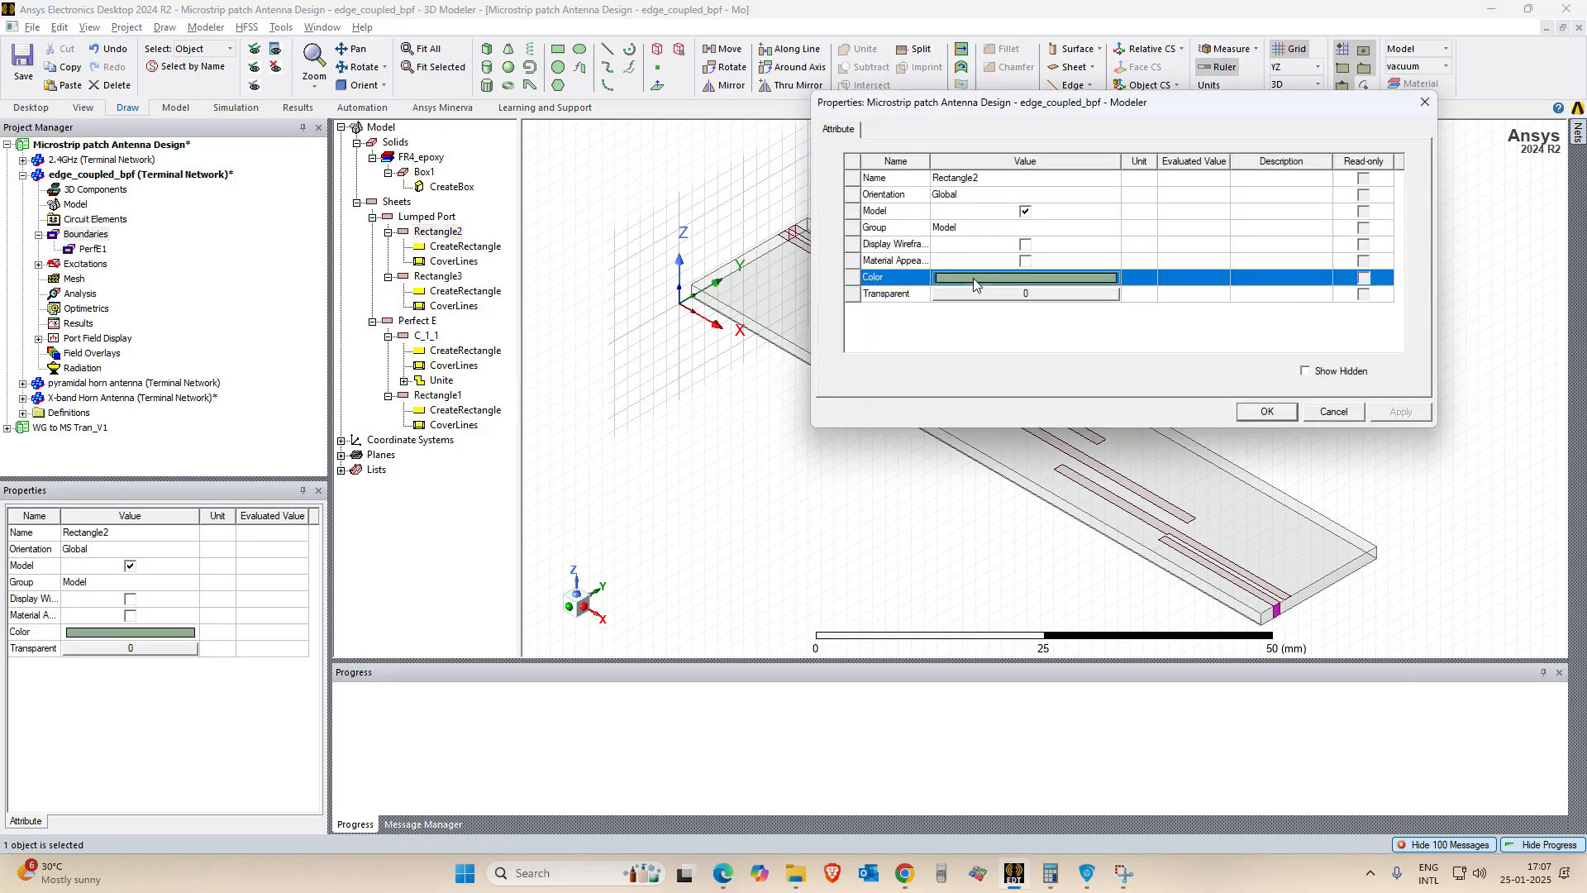
pyautogui.click(955, 194)
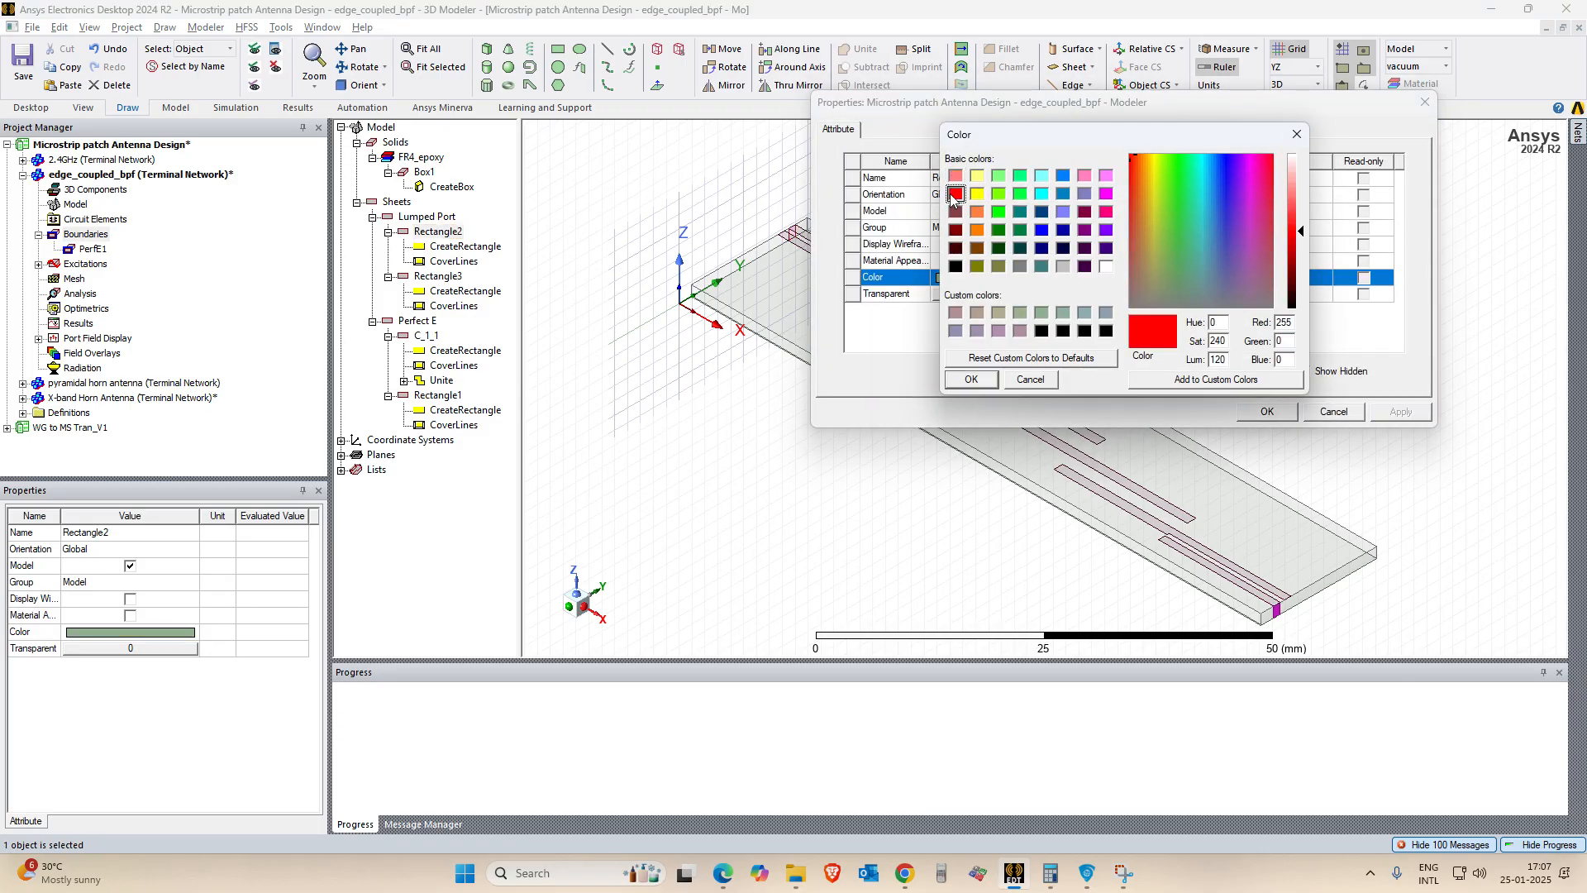
pyautogui.click(971, 378)
pyautogui.click(1397, 411)
pyautogui.click(1267, 412)
pyautogui.click(715, 378)
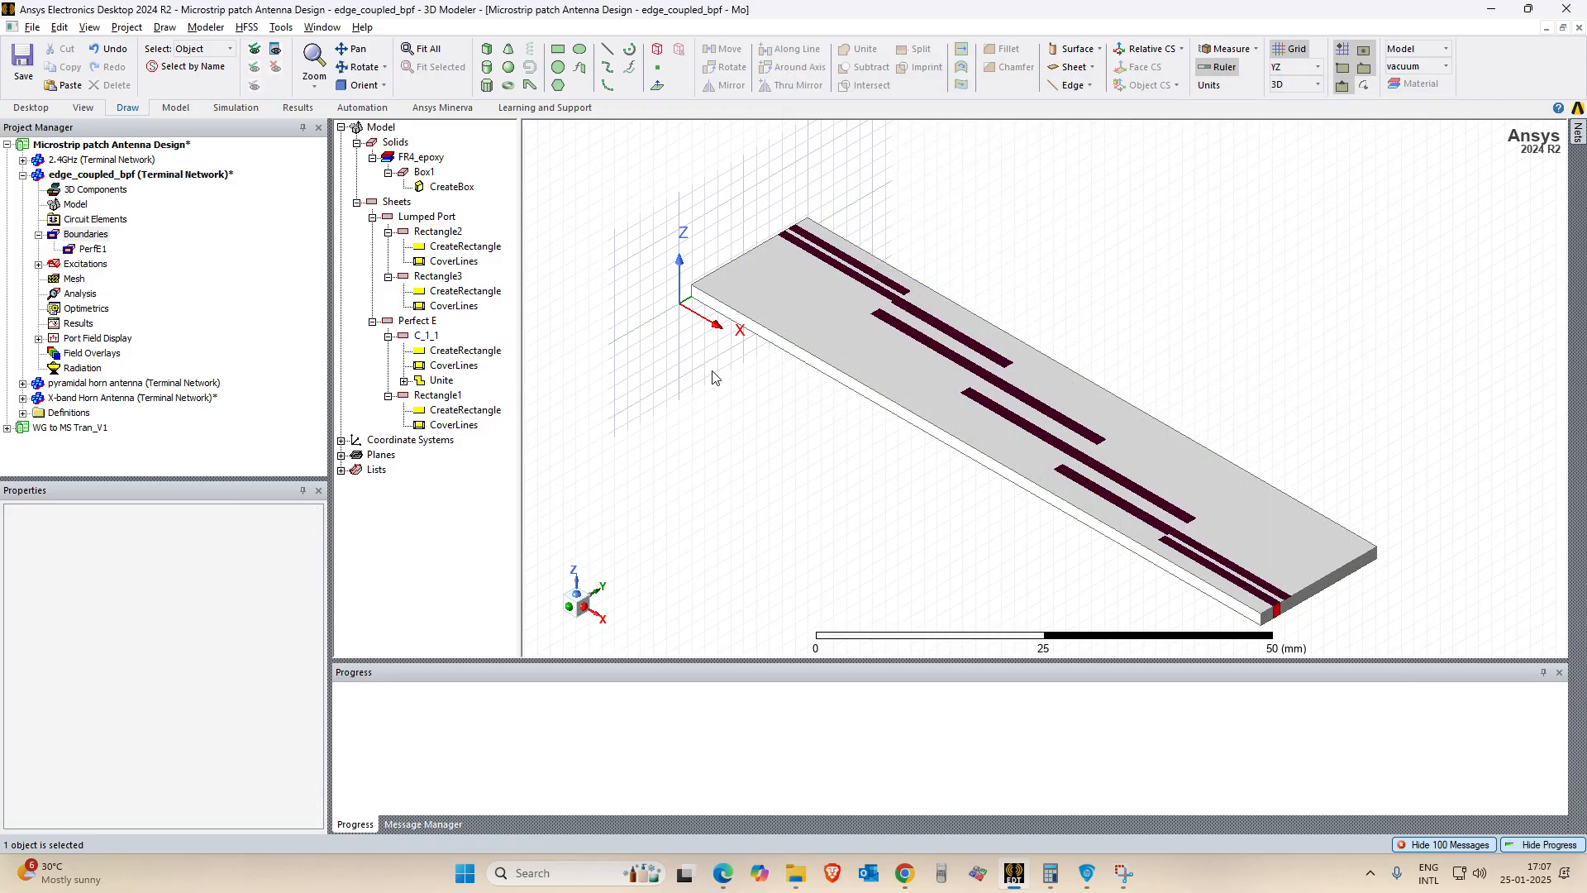
# Rename the lumped port sheet Rectangle2 as Port_1.
pyautogui.doubleClick(447, 237)
pyautogui.click(1016, 179)
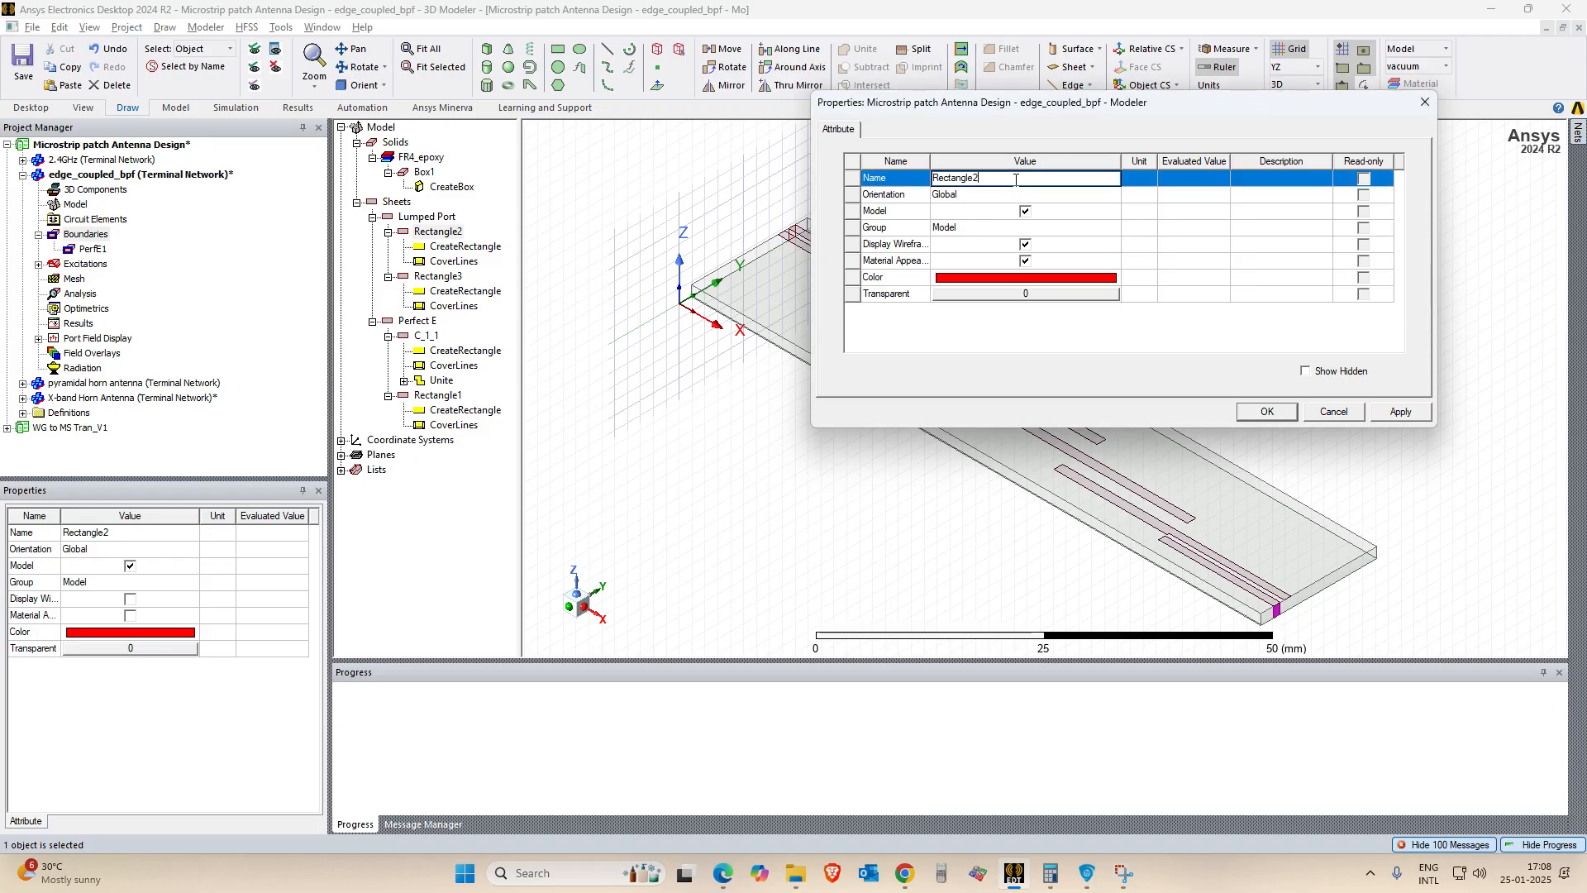
pyautogui.doubleClick(976, 180)
pyautogui.write('Port-1')
pyautogui.press('Tab')
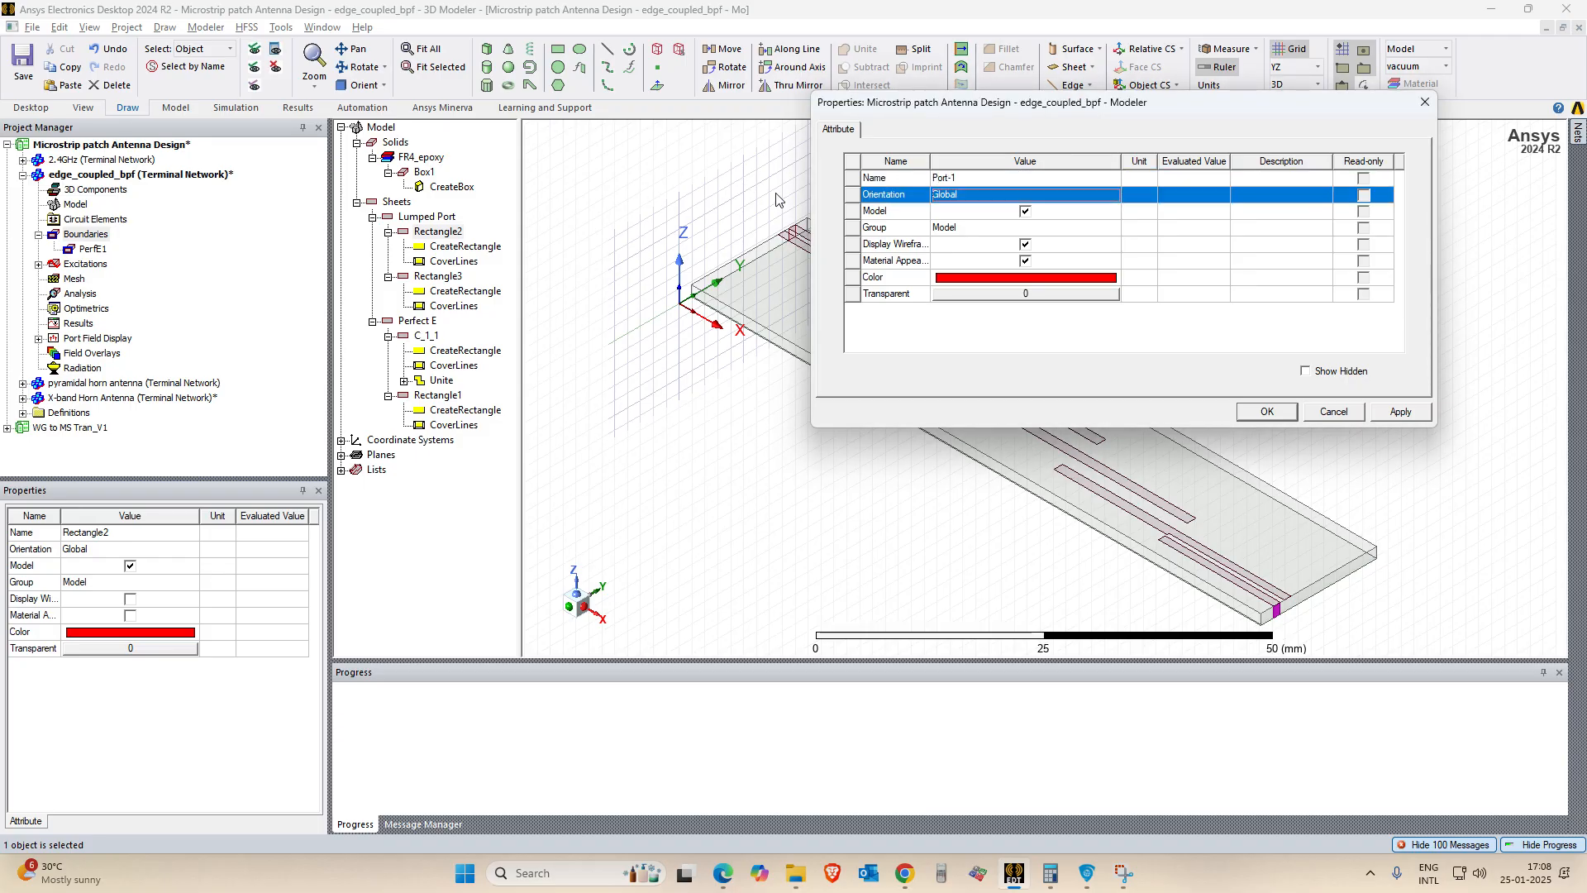
pyautogui.click(976, 180)
pyautogui.moveTo(943, 179); pyautogui.dragTo(949, 178)
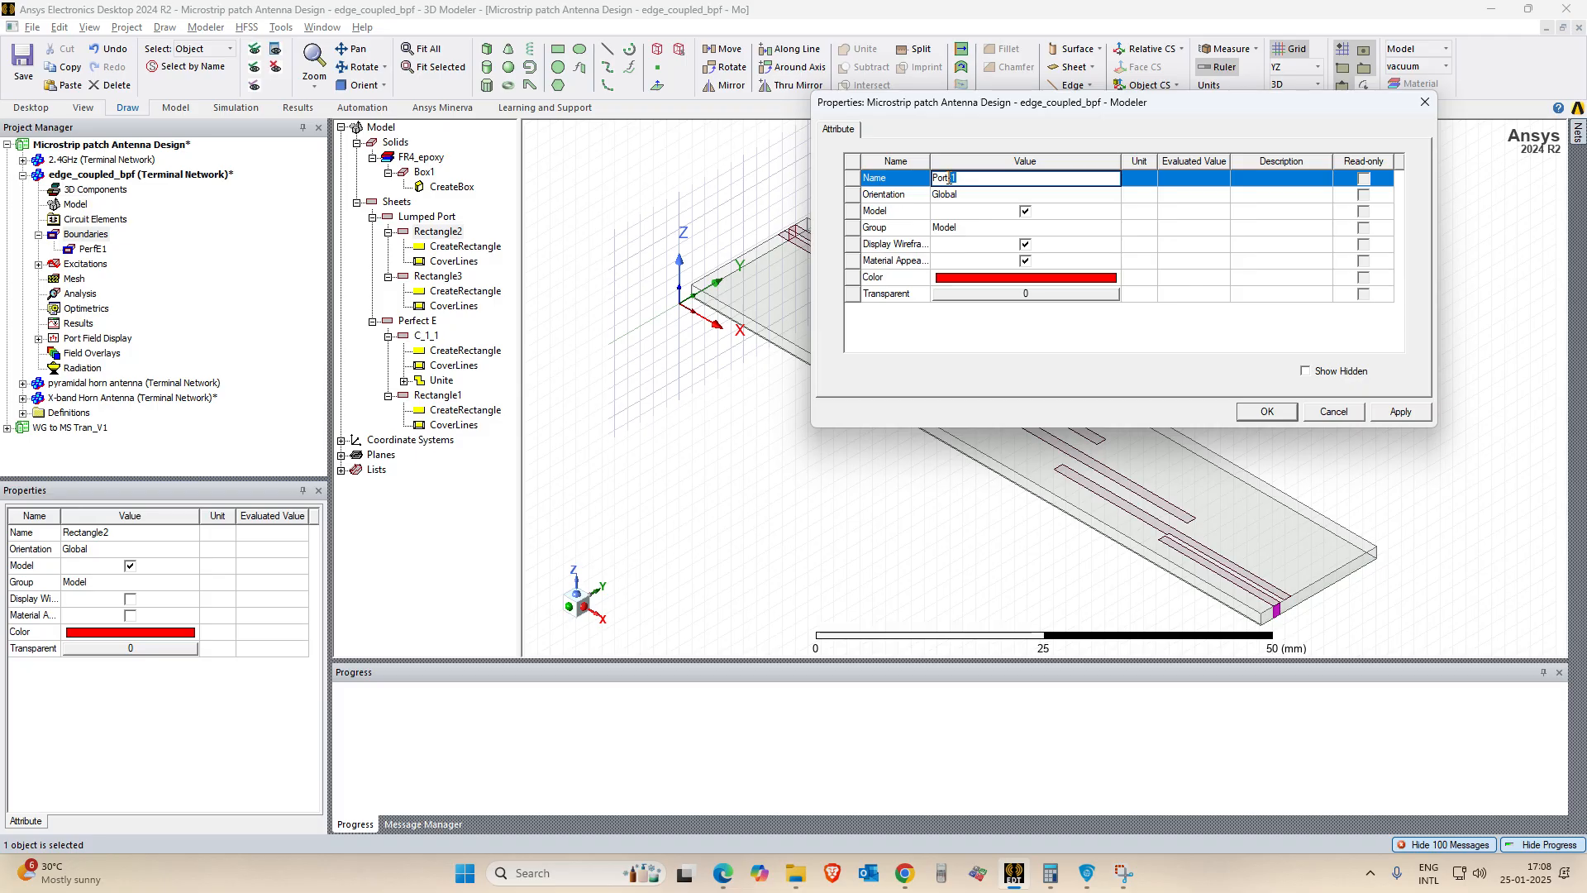
pyautogui.write('1')
pyautogui.press('Tab')
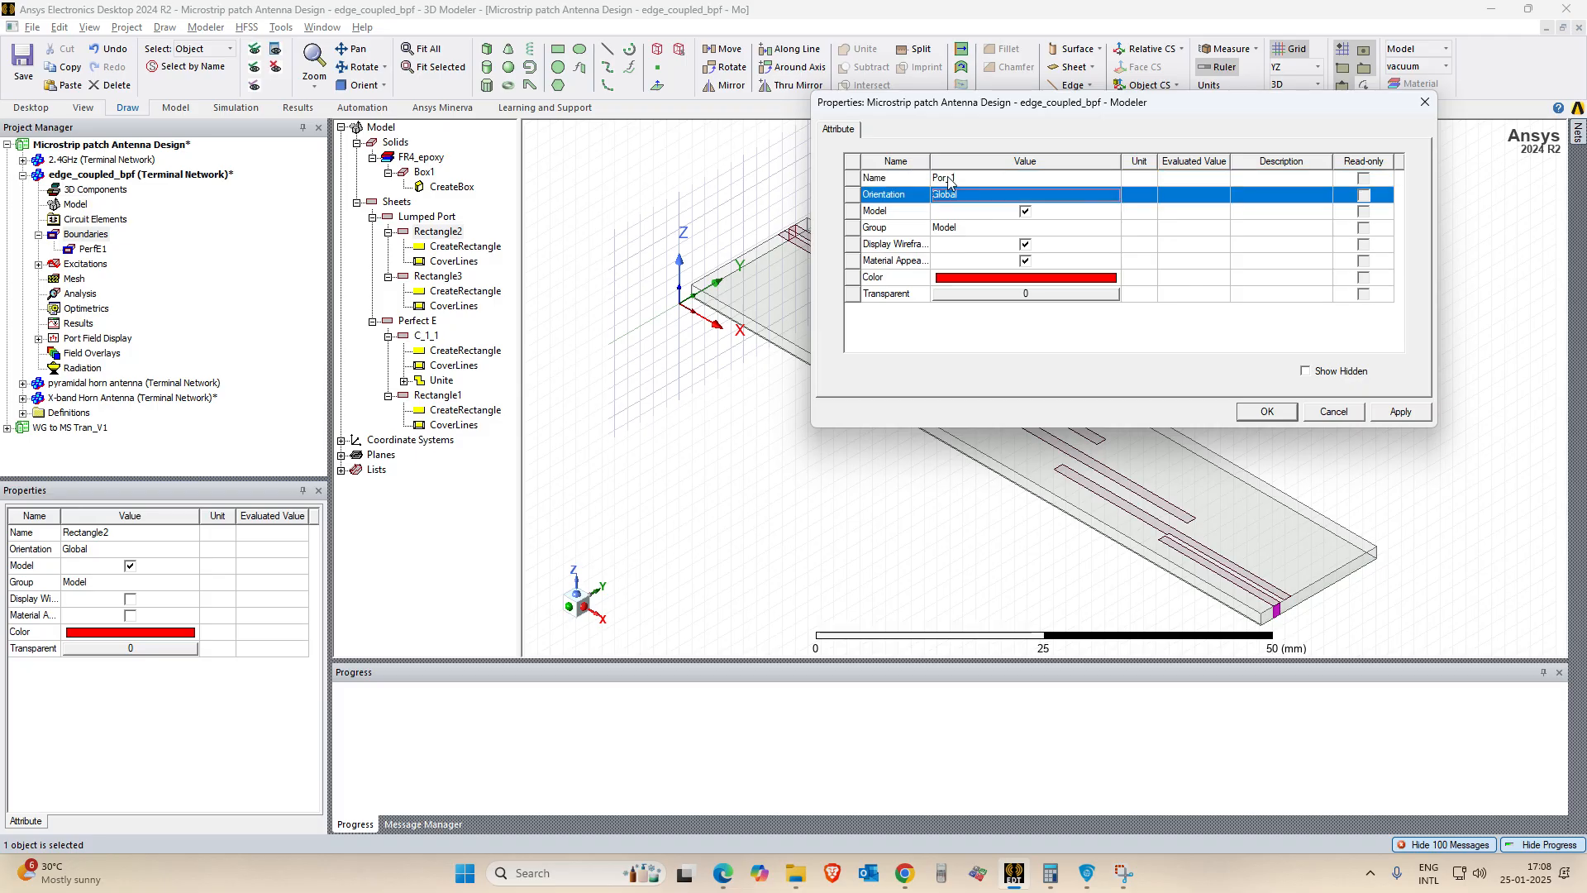
pyautogui.click(952, 177)
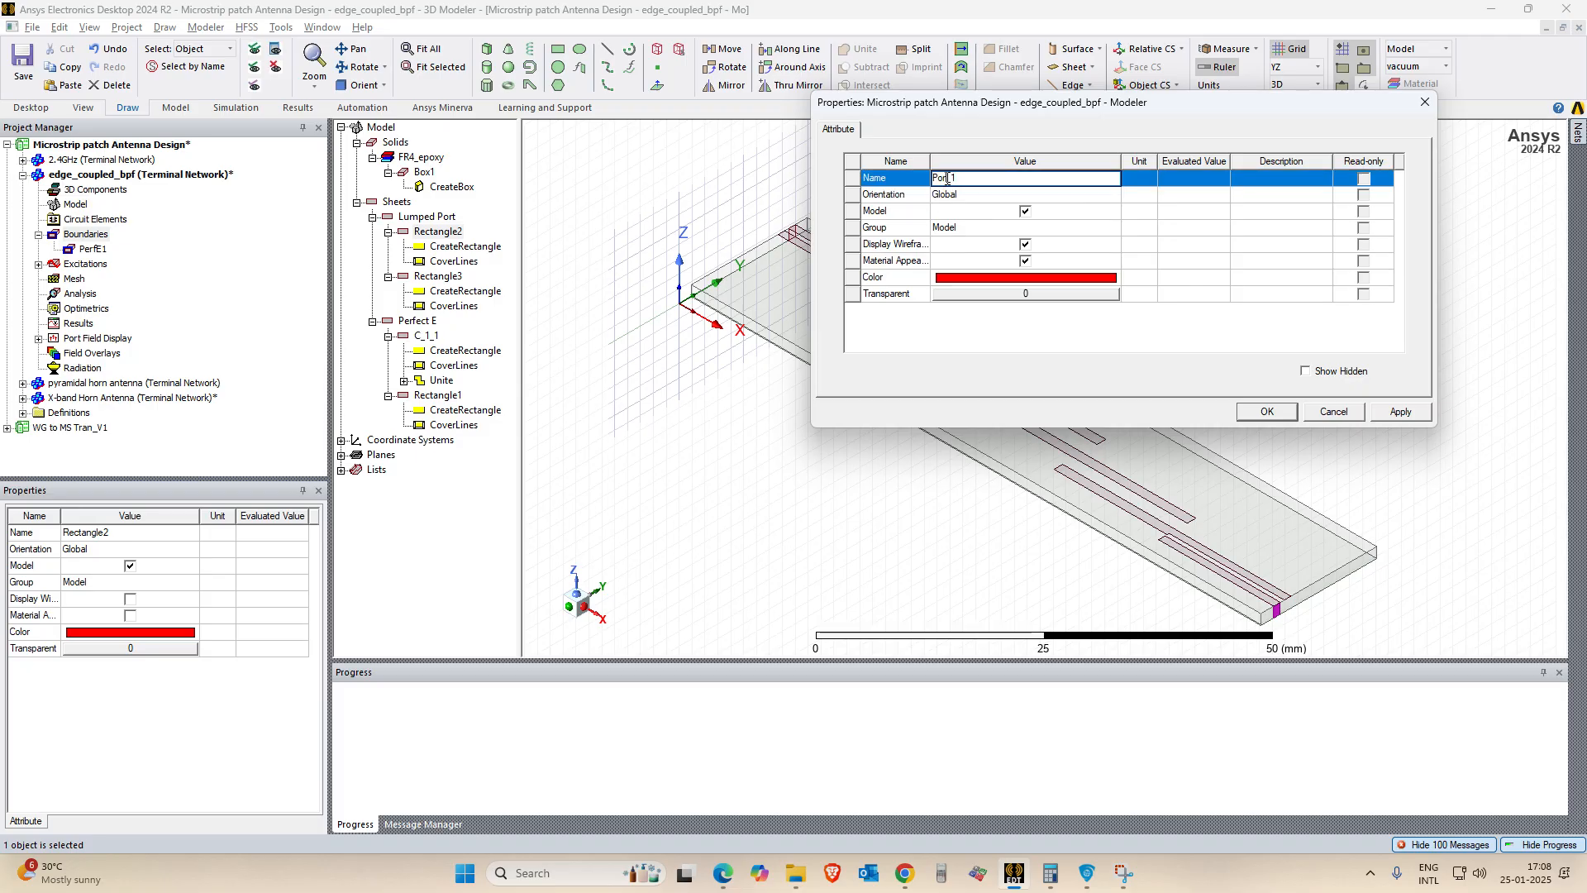
pyautogui.write('t')
pyautogui.click(1400, 411)
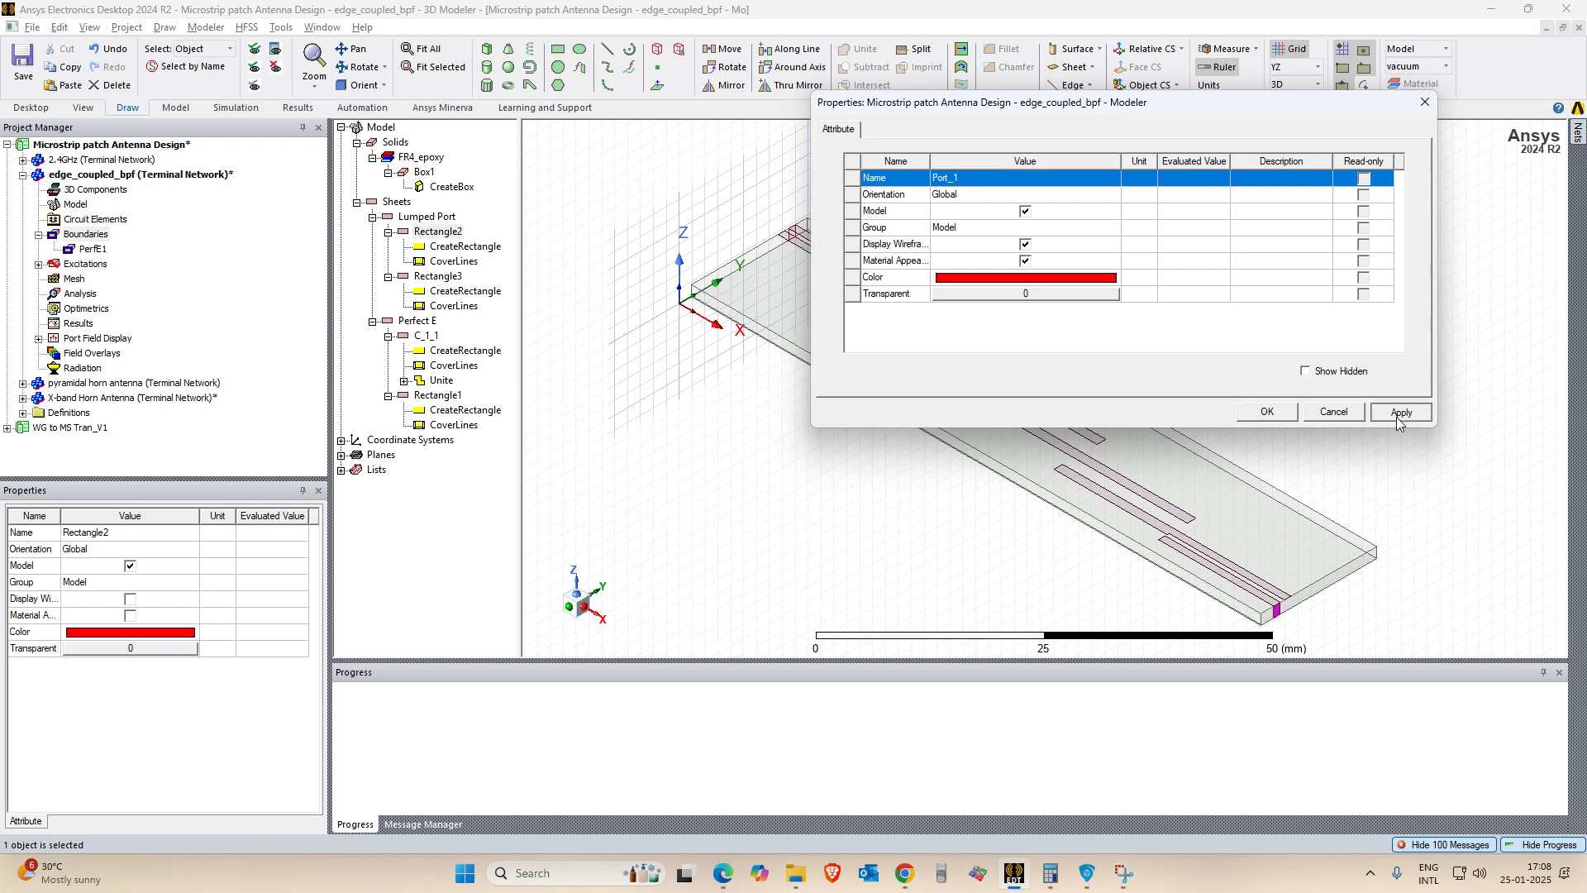
pyautogui.click(1242, 411)
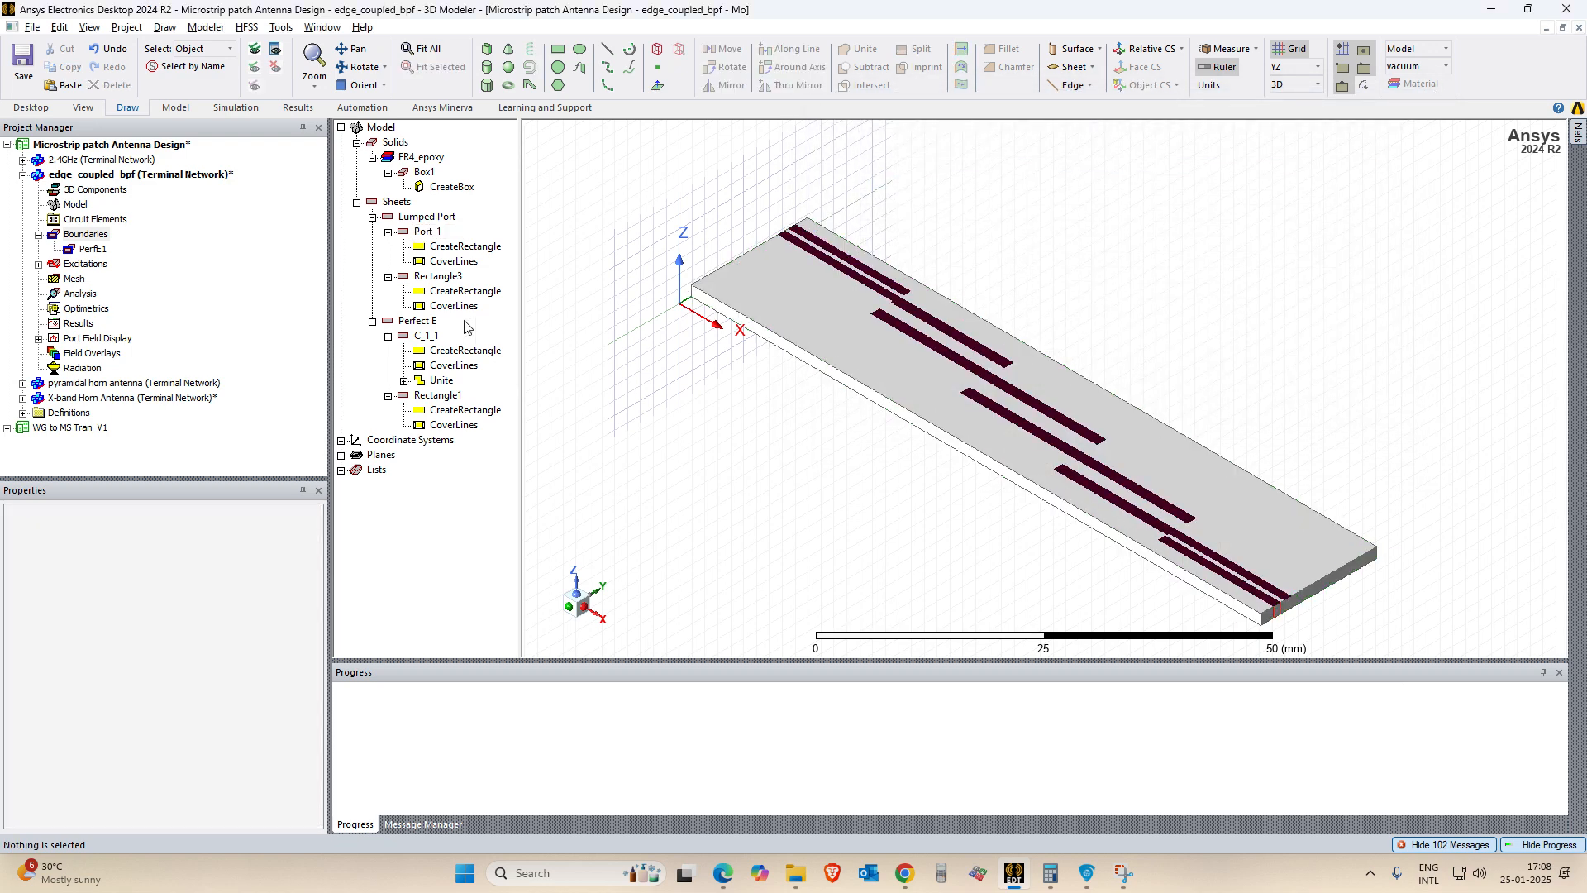
# Rename the lumped port sheet Rectangle3 as Port_2.
pyautogui.doubleClick(443, 277)
pyautogui.click(983, 180)
pyautogui.moveTo(984, 179); pyautogui.dragTo(926, 184)
pyautogui.write('Por')
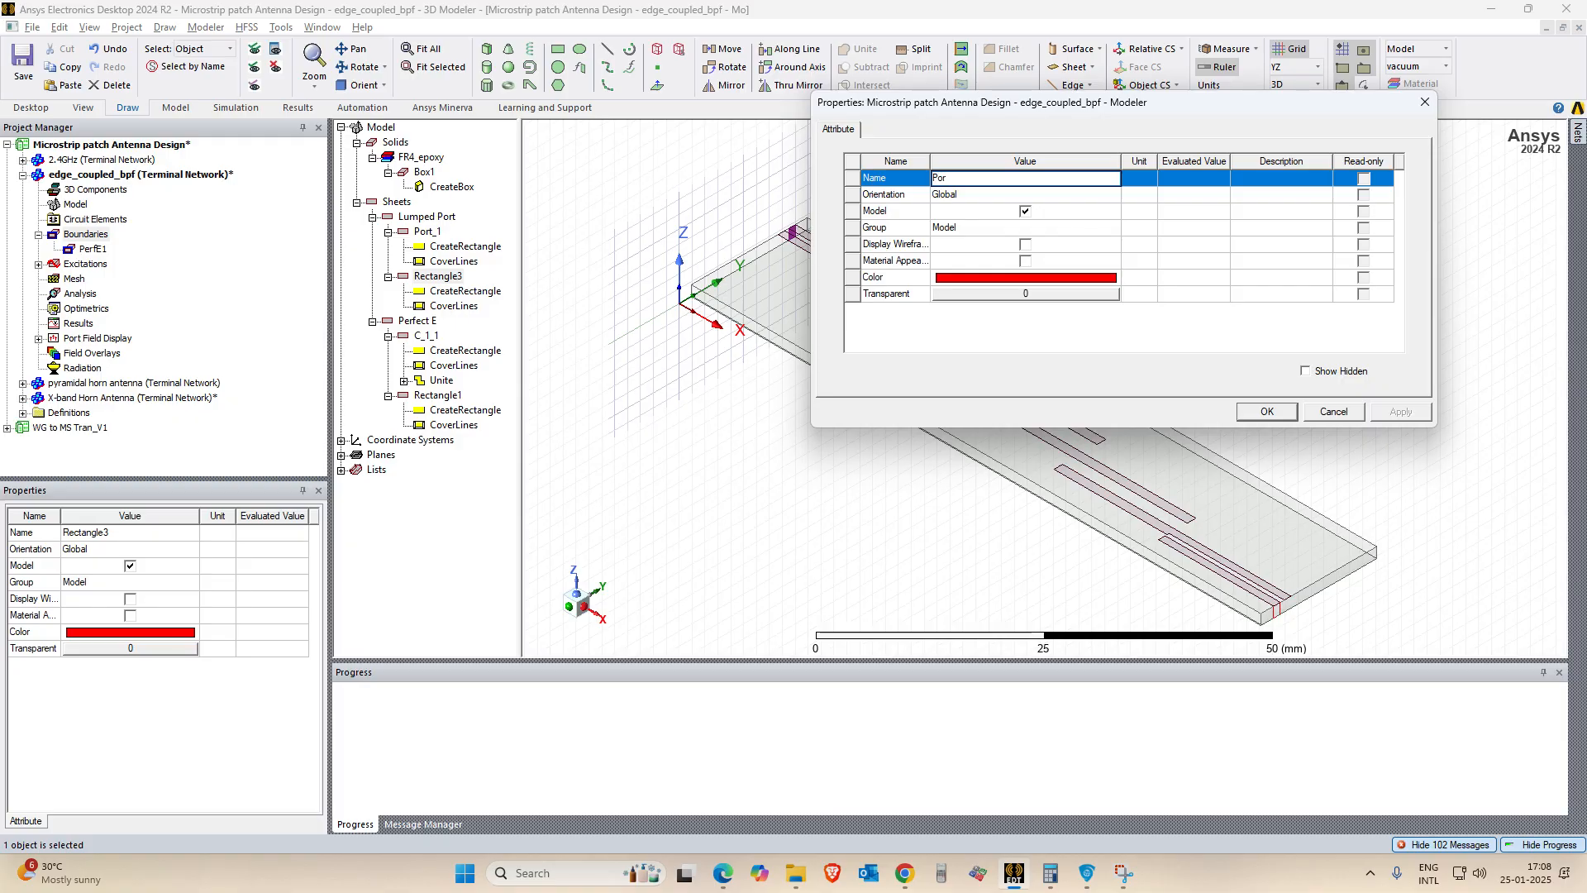
pyautogui.write('t_2')
pyautogui.press('Tab')
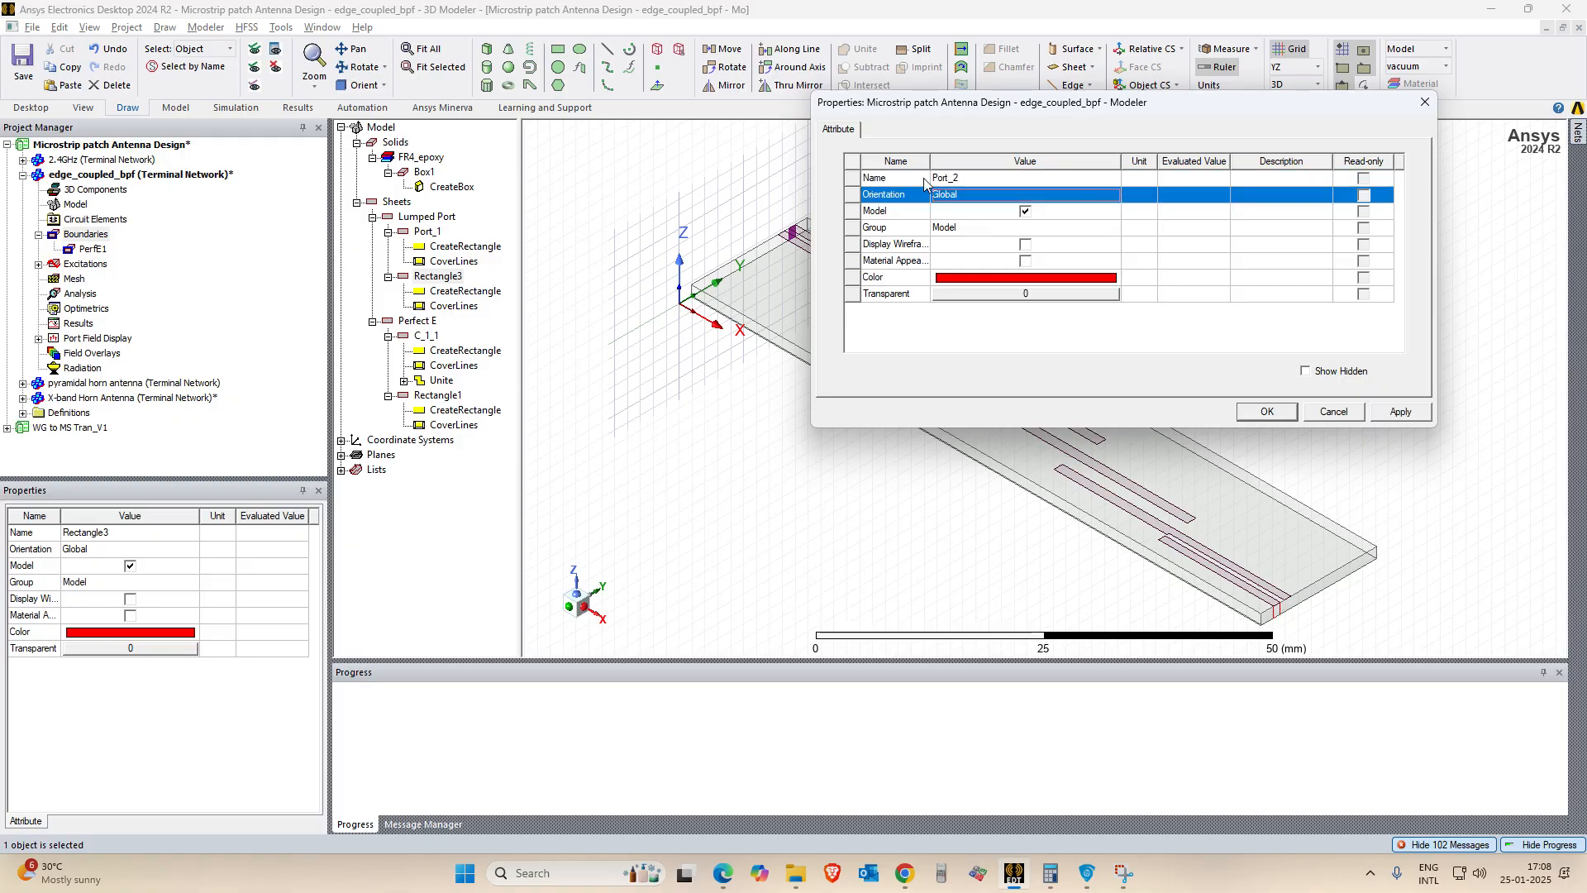
pyautogui.click(1401, 411)
pyautogui.click(1268, 411)
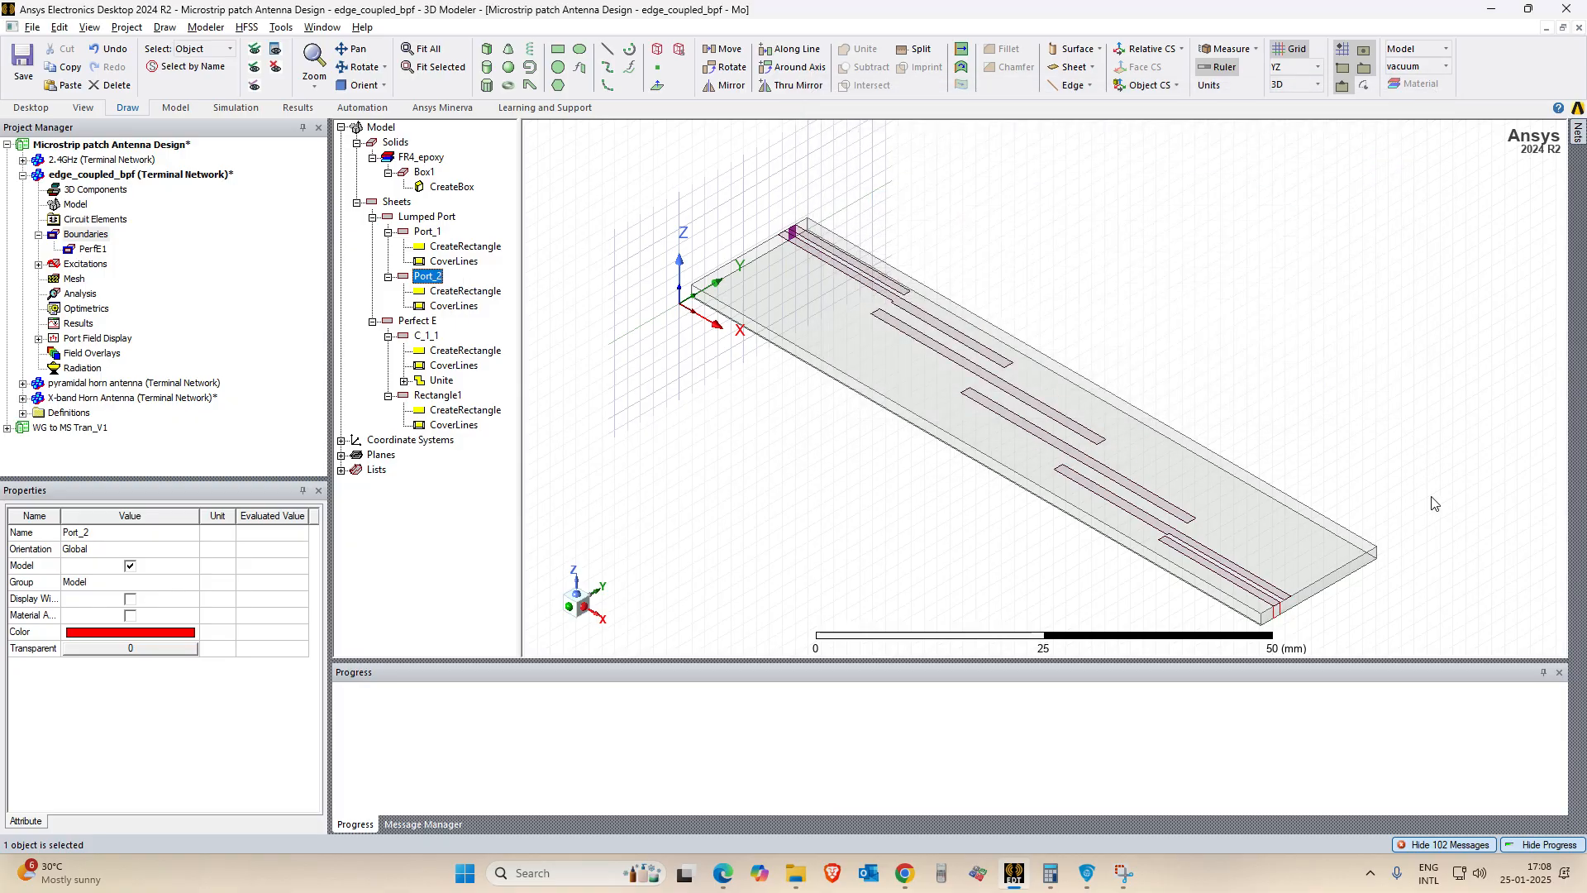
pyautogui.click(427, 276)
pyautogui.click(426, 336)
pyautogui.click(437, 395)
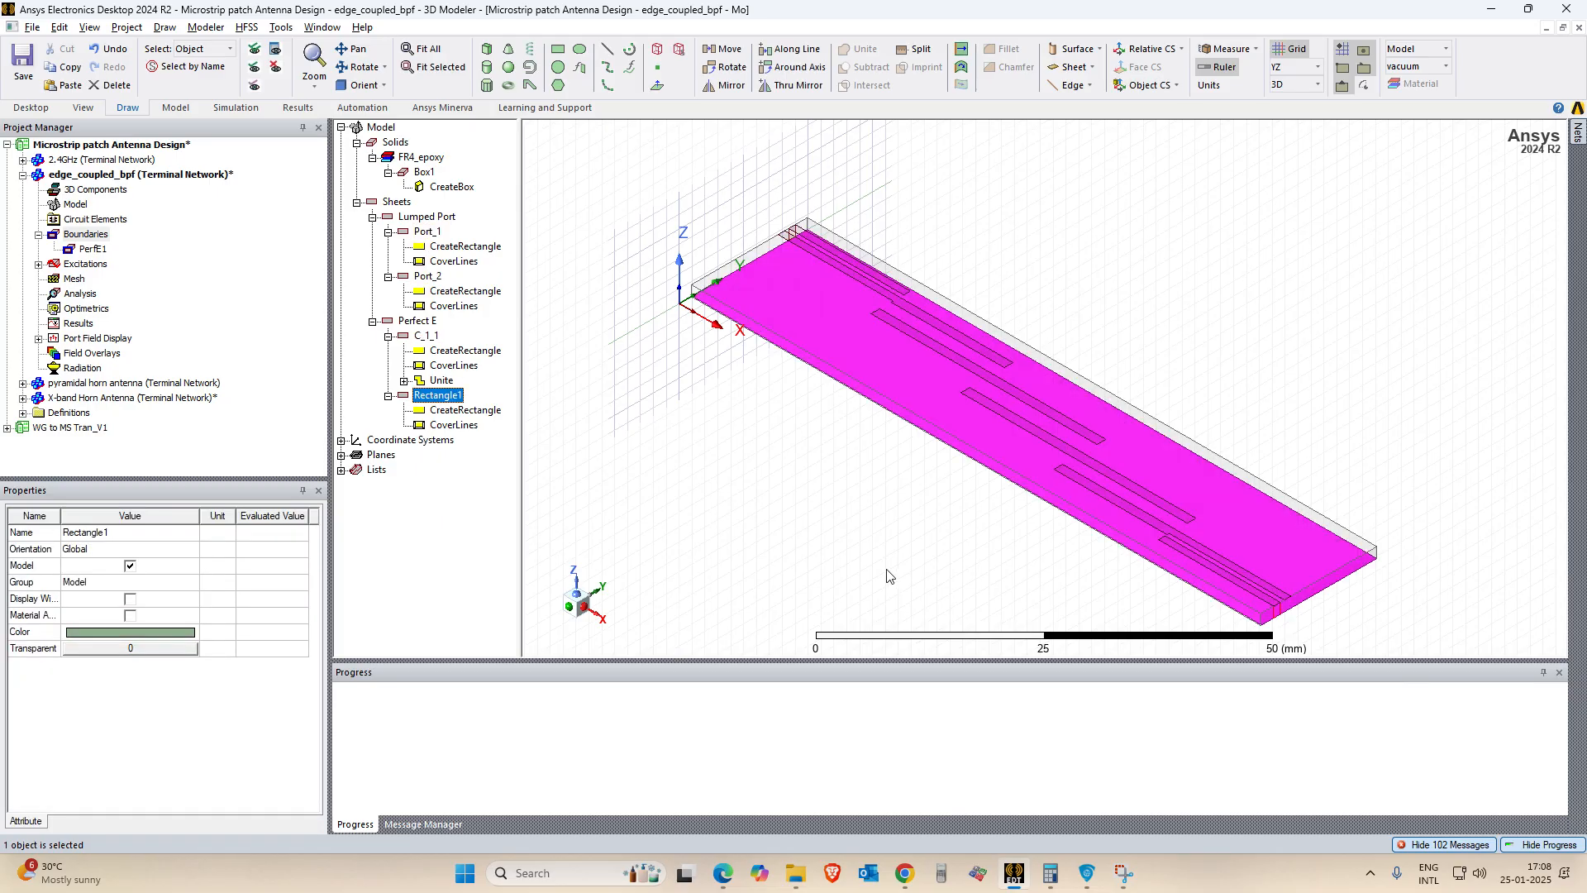
pyautogui.click(495, 459)
# Create an open region with a Radiation boundary around the filter model.
pyautogui.scroll(-5, 1107, 380)
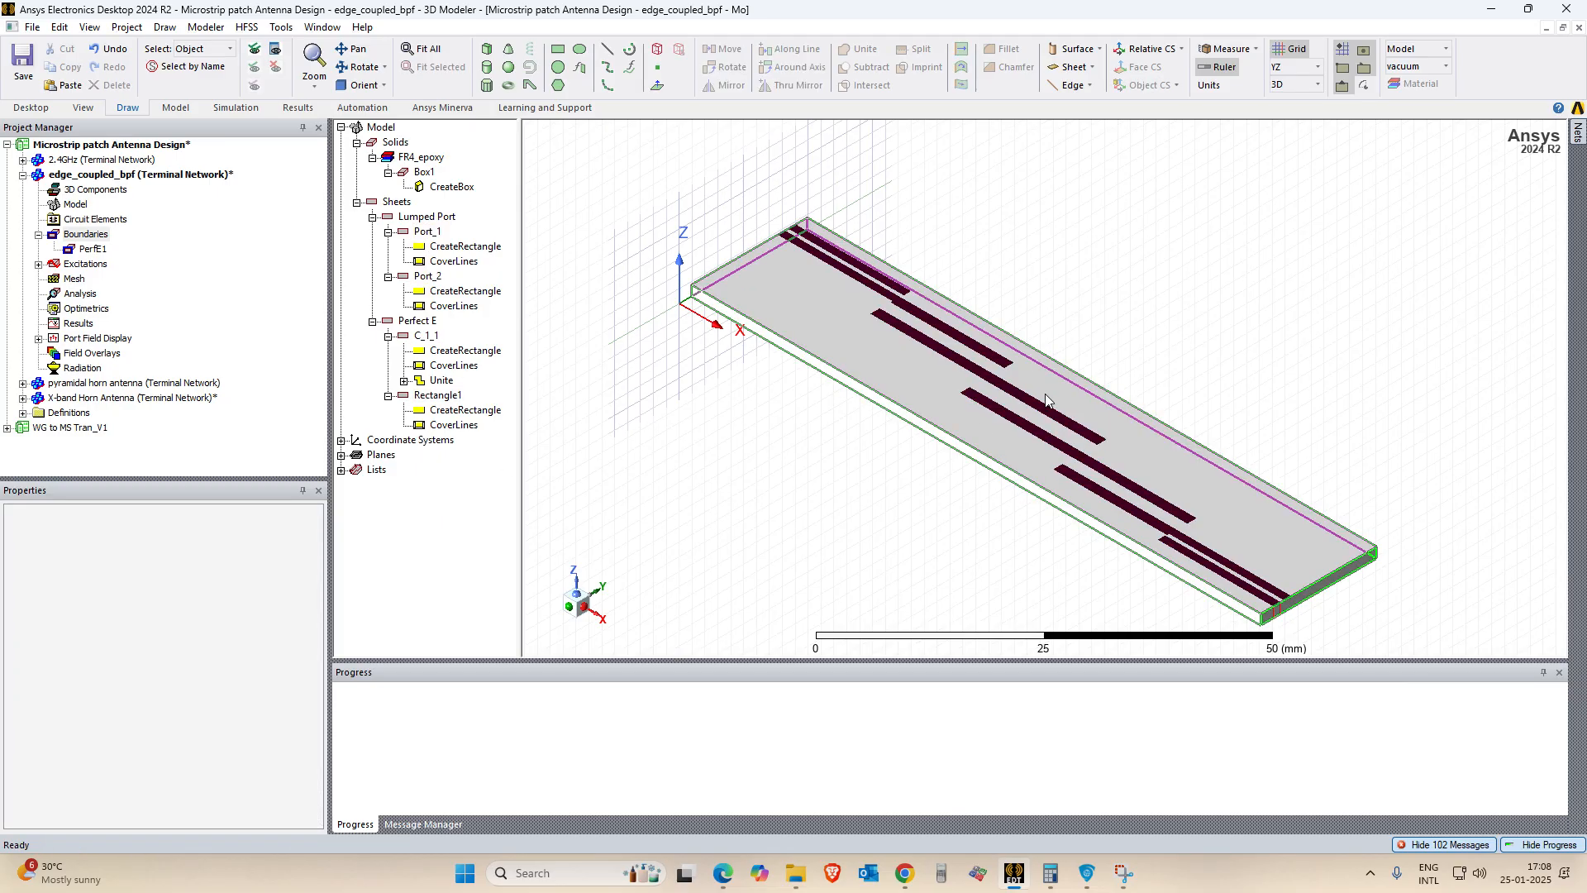
pyautogui.rightClick(1105, 381)
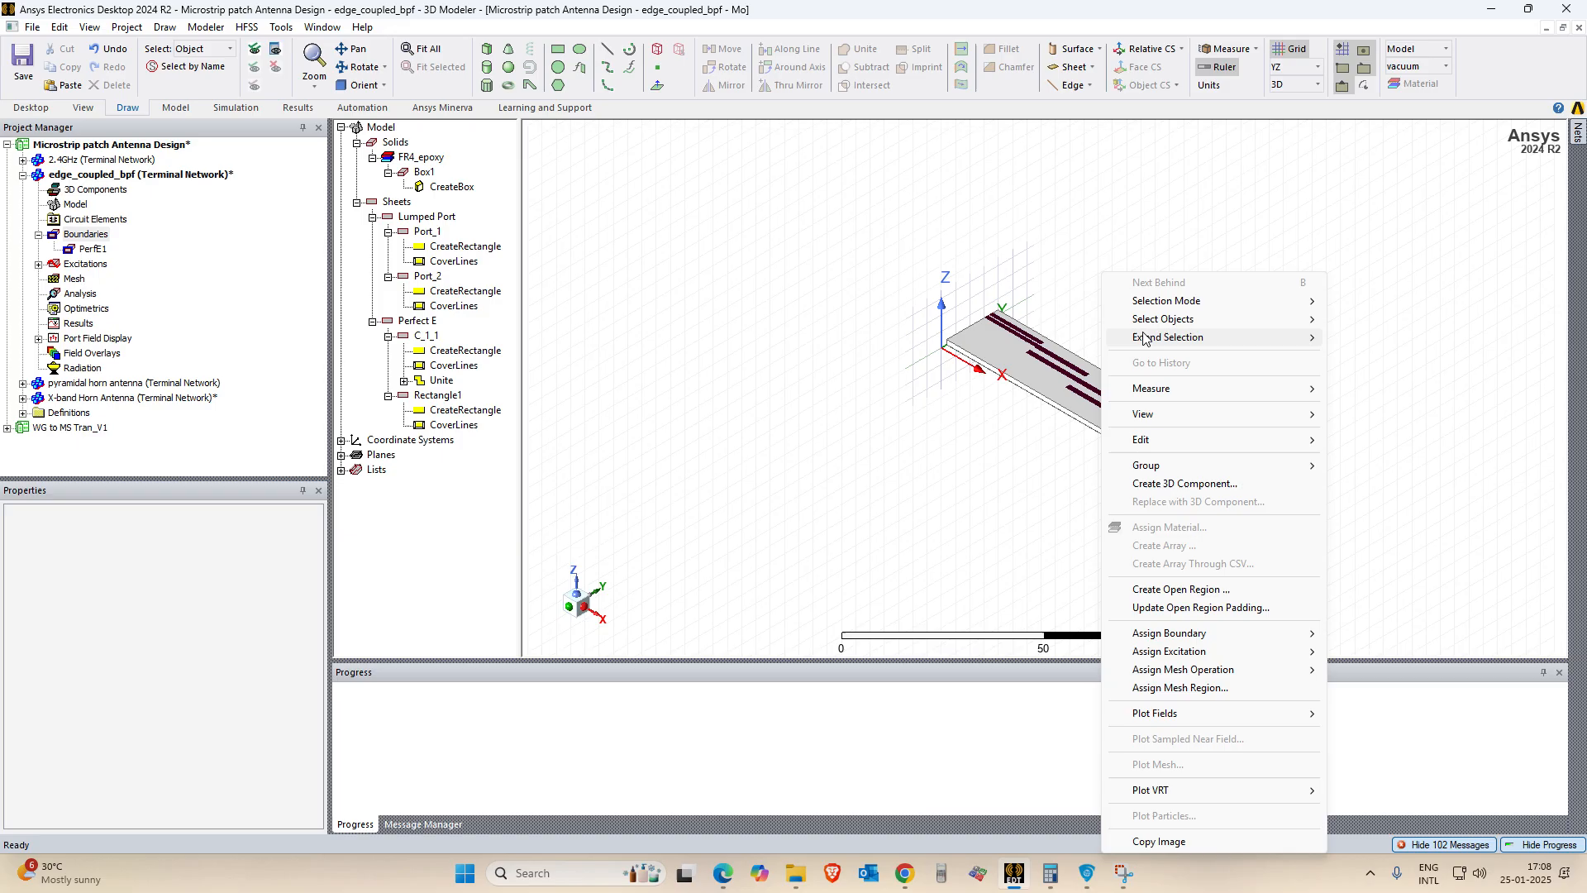
pyautogui.click(1174, 590)
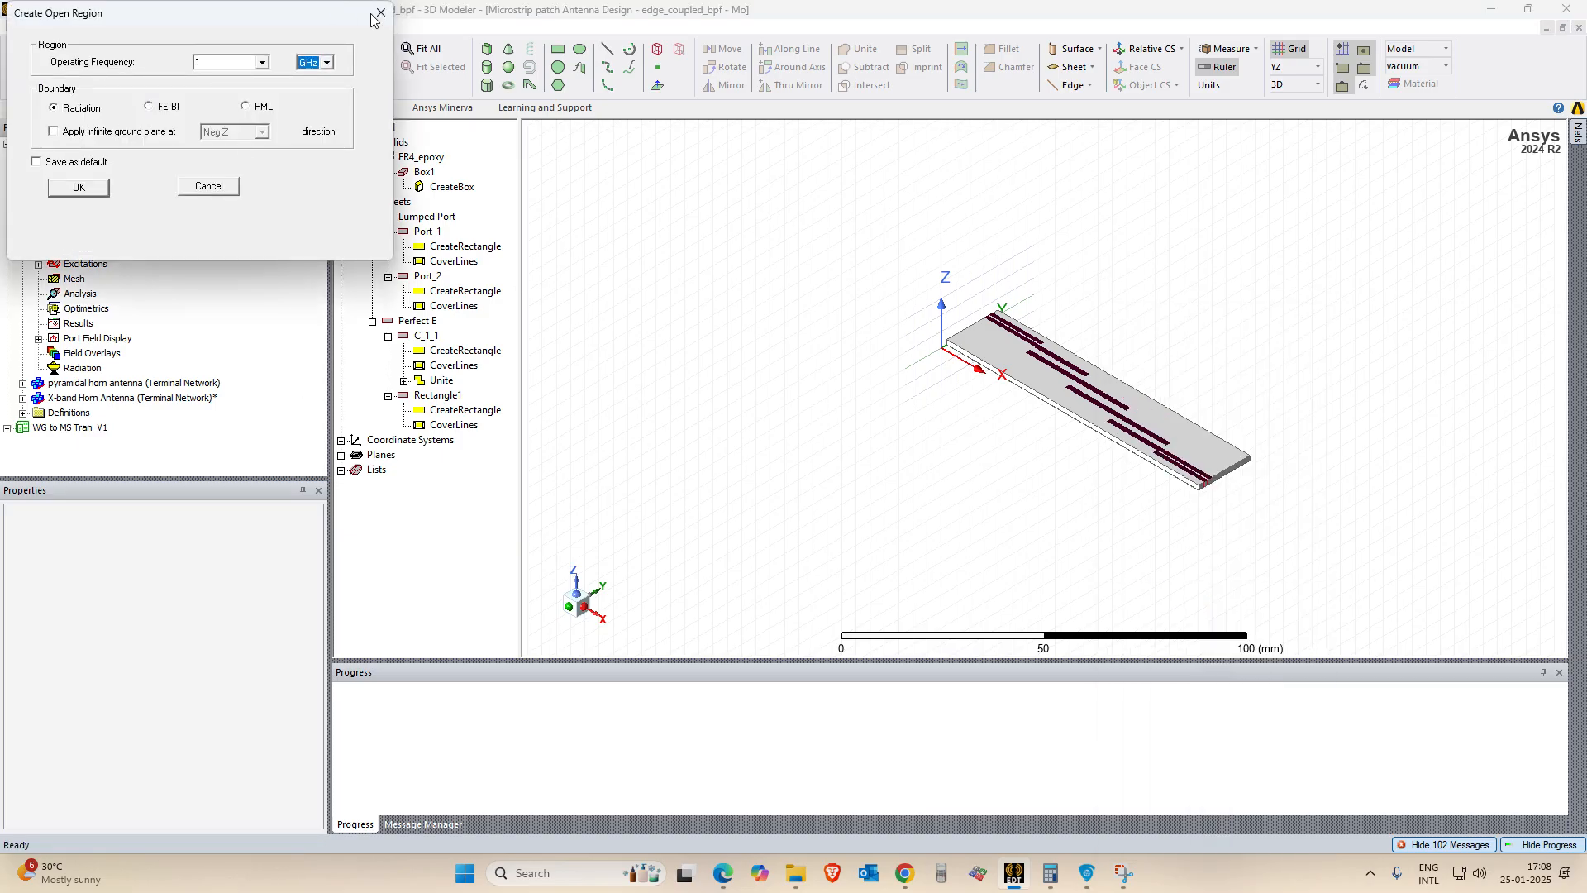
pyautogui.click(198, 63)
pyautogui.press('Return')
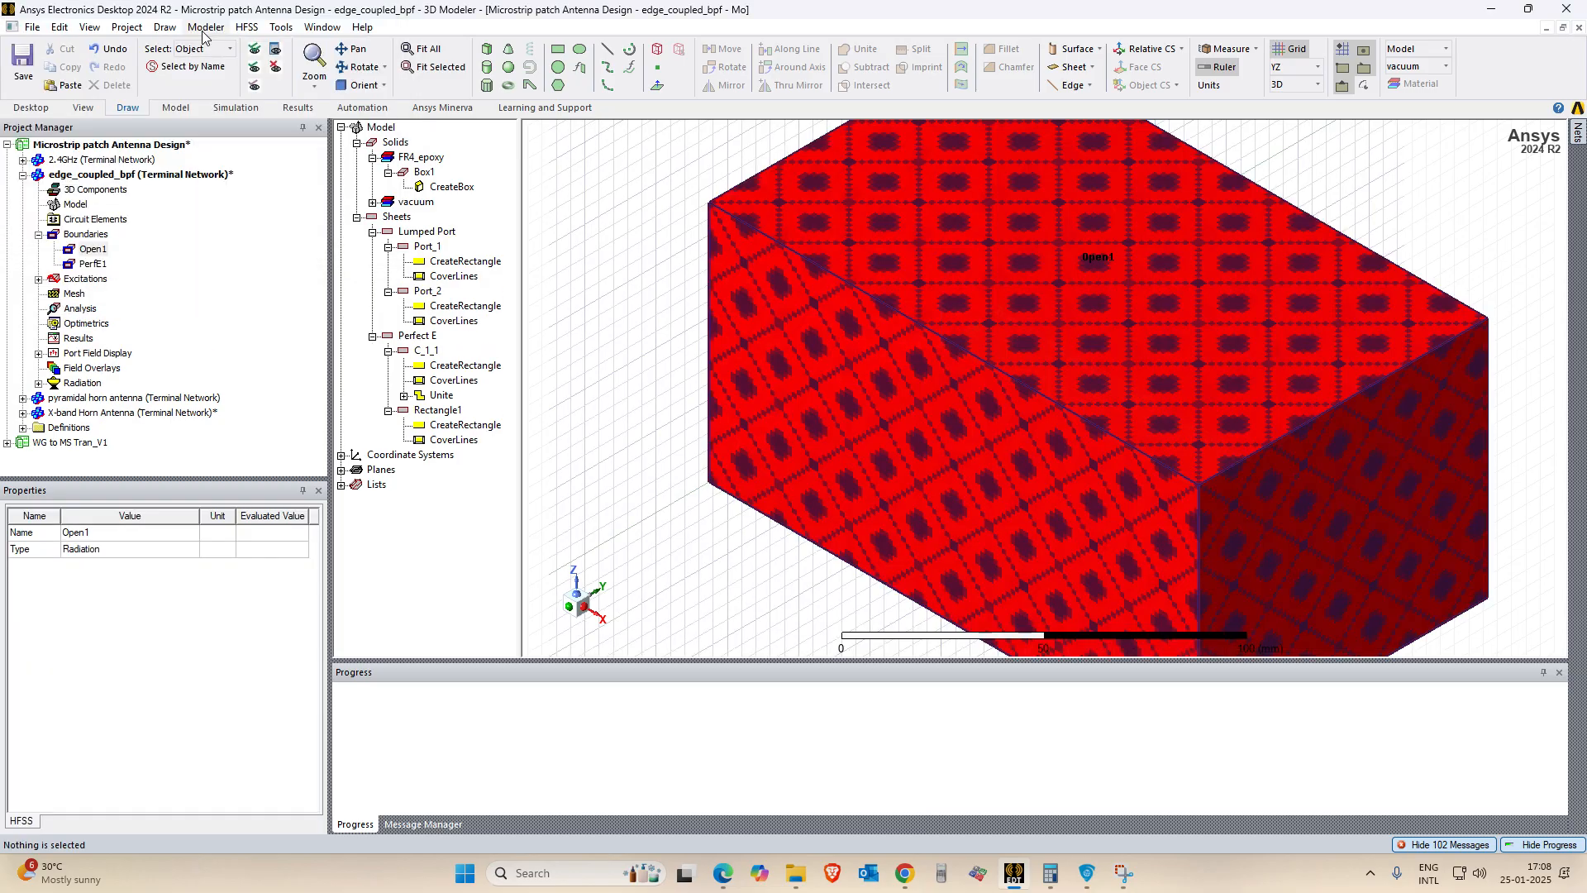
pyautogui.click(659, 333)
pyautogui.scroll(-3, 814, 379)
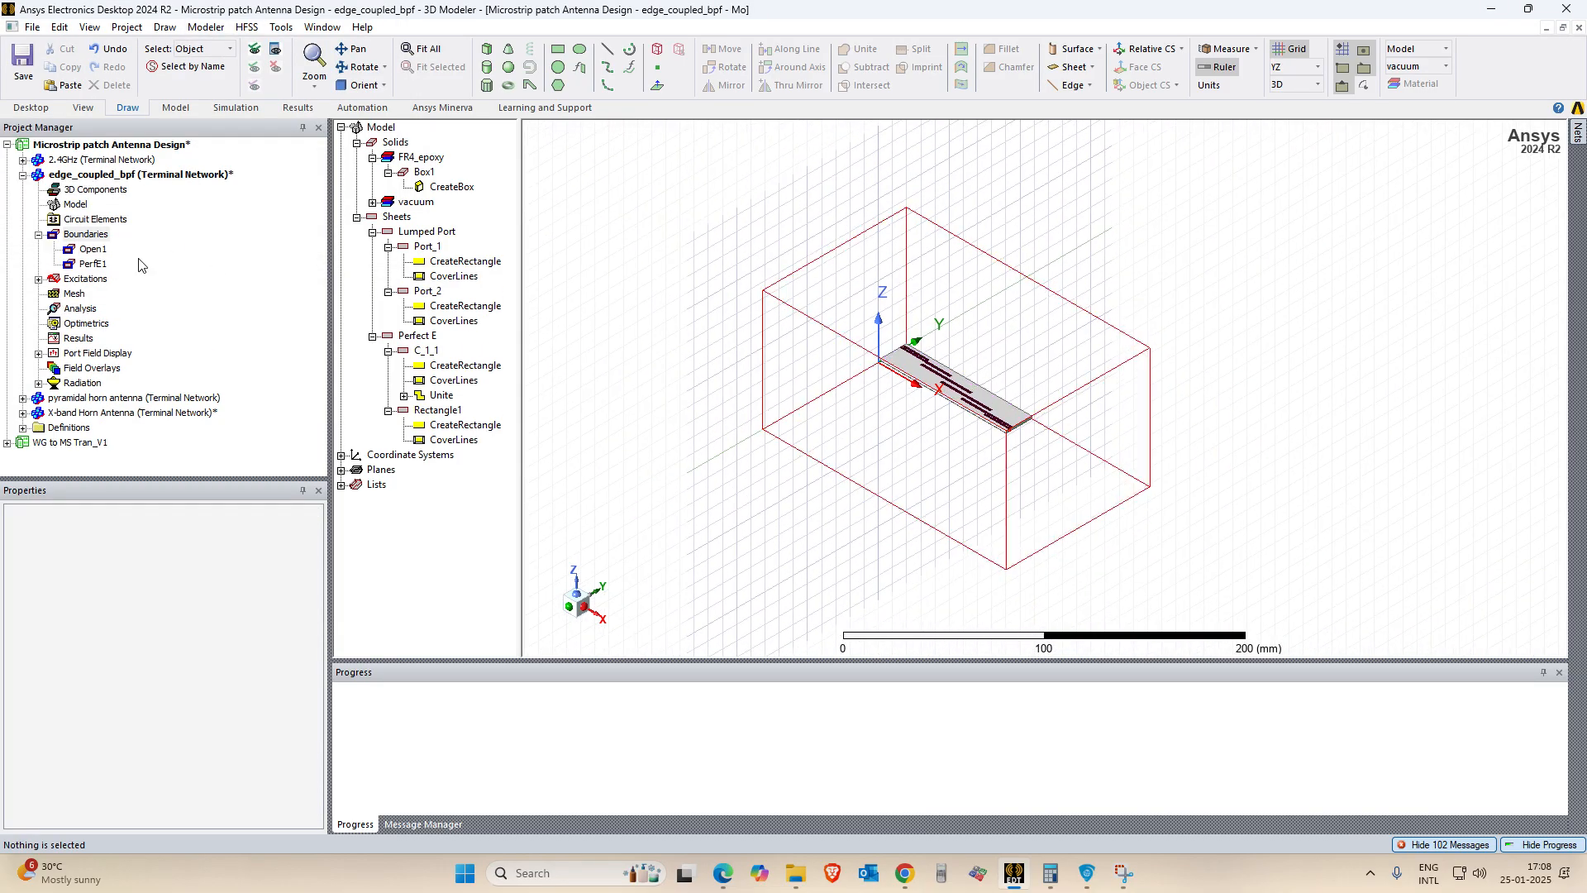
# Add a driven solution setup at 2.4 GHz with an interpolating, linear-count frequency sweep from 1.2 to 3.6 GHz with 401 points.
pyautogui.rightClick(72, 312)
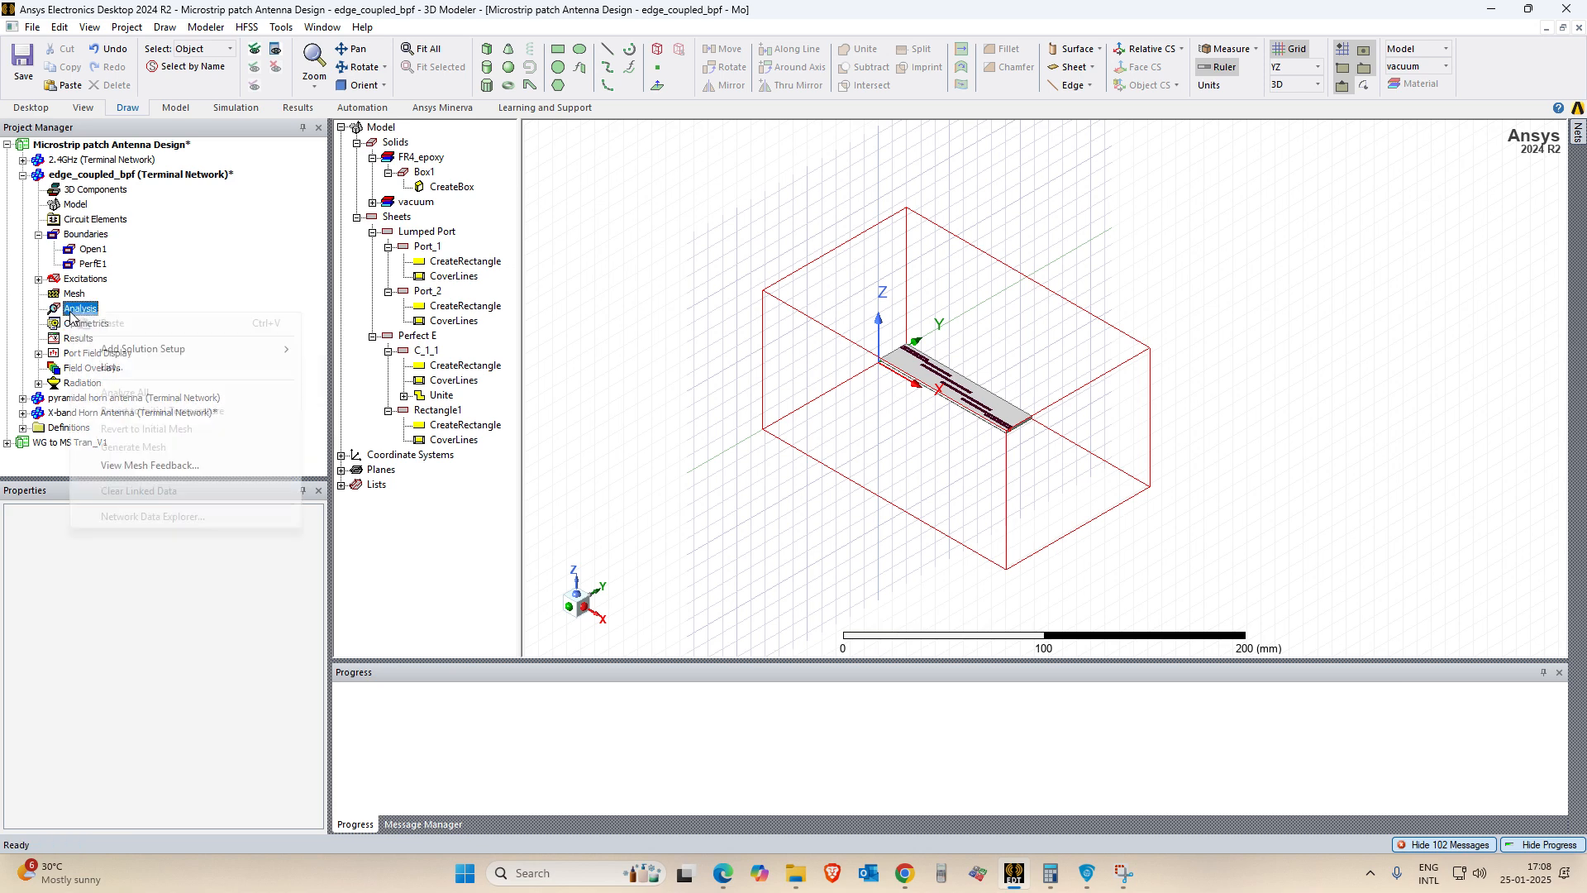
pyautogui.moveTo(165, 348)
pyautogui.click(372, 376)
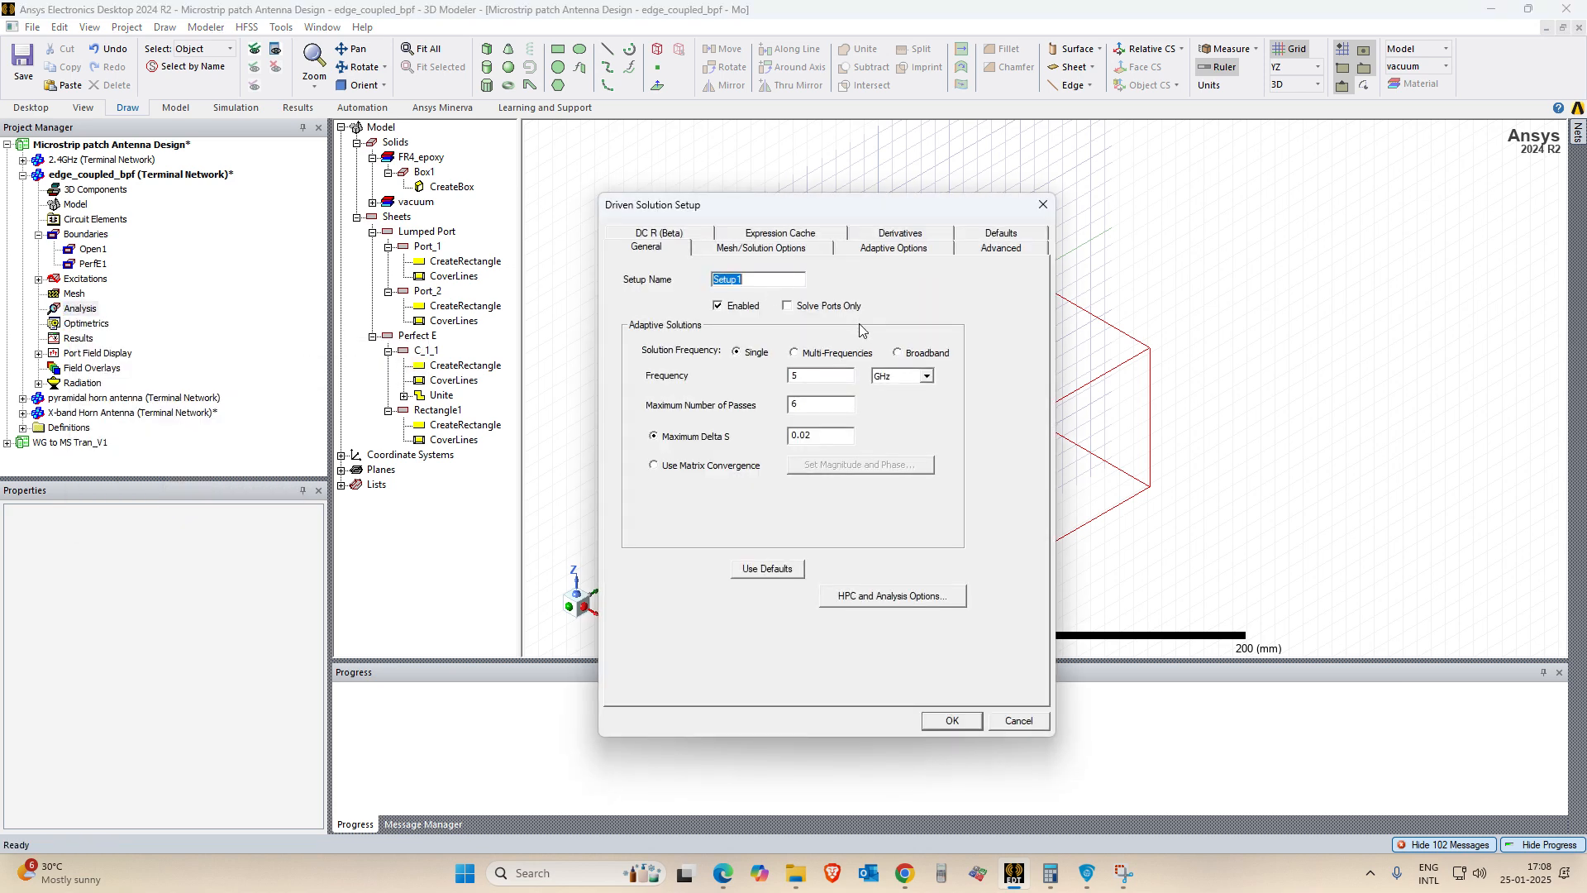
pyautogui.doubleClick(806, 376)
pyautogui.write('2.4')
pyautogui.press('Return')
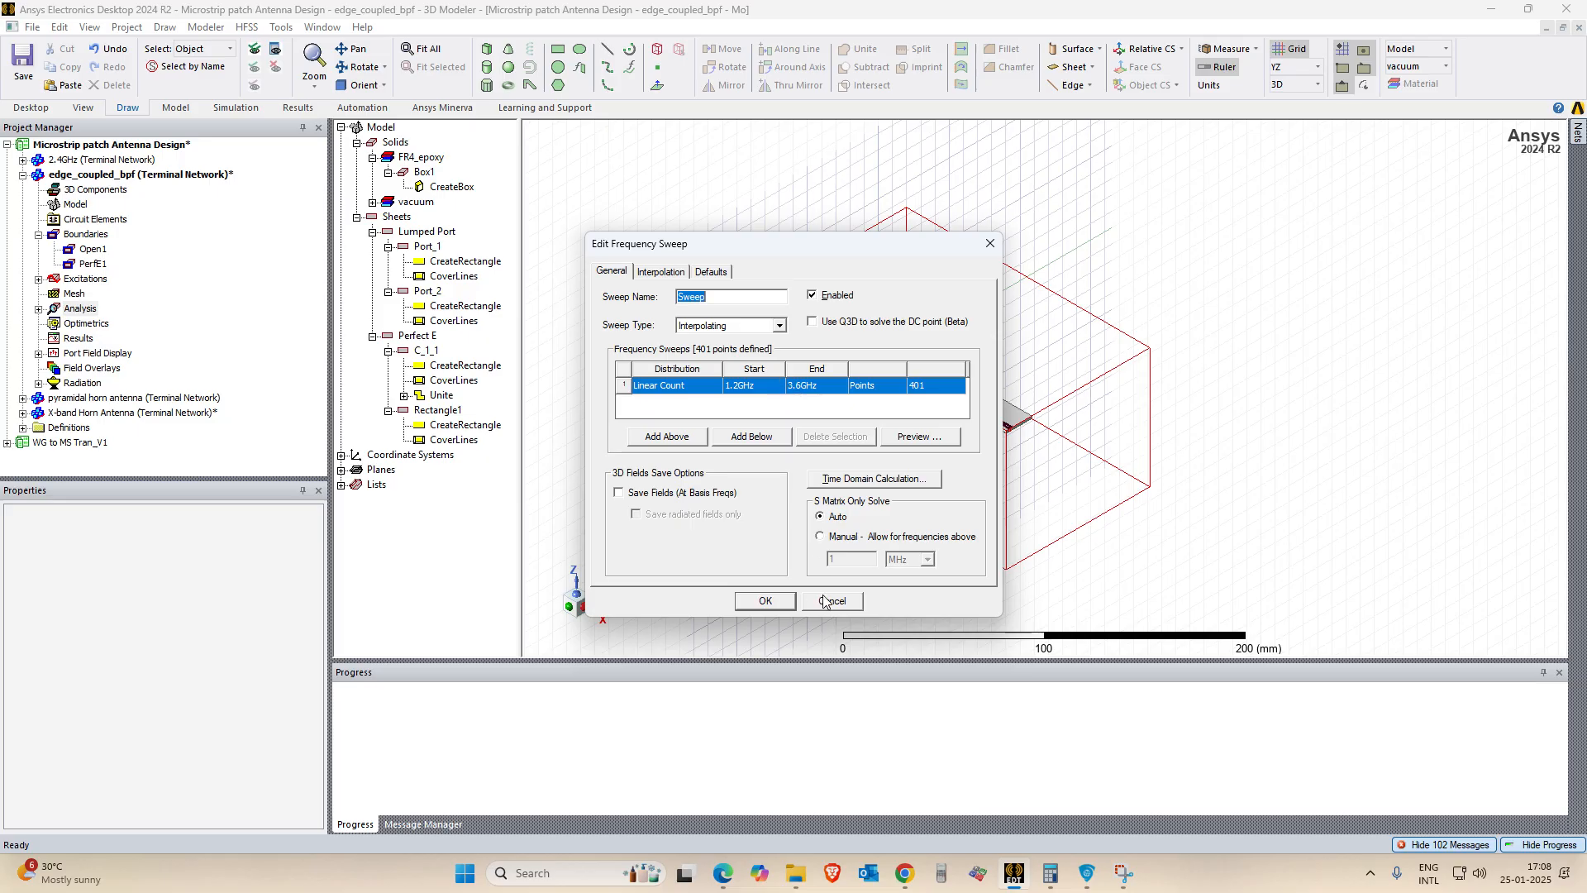
pyautogui.click(762, 601)
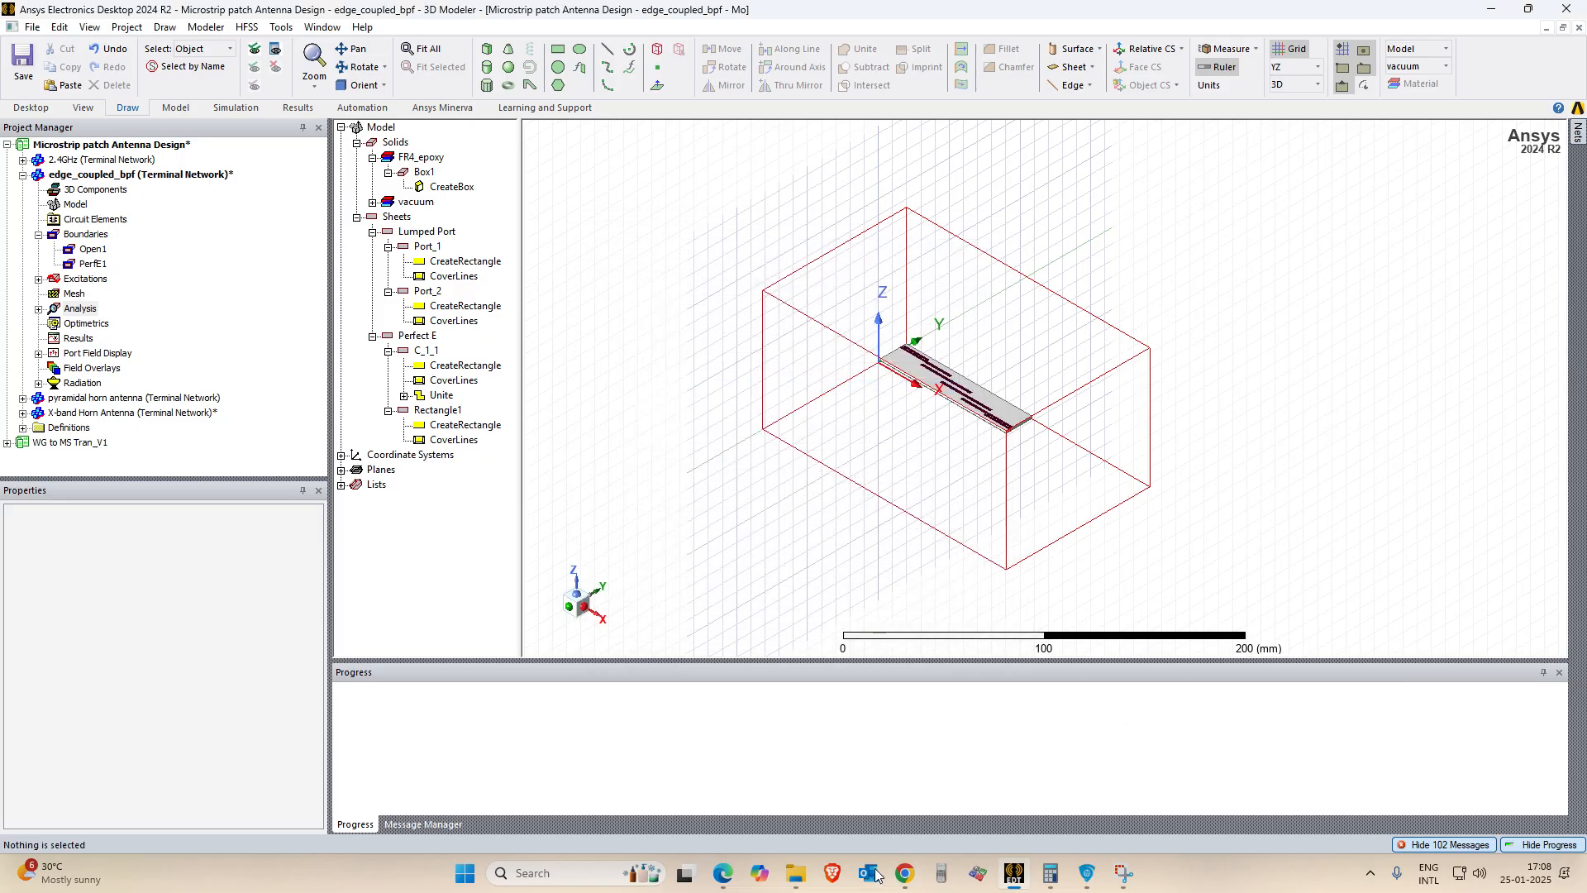
# Switch to the filter paper in Edge and examine the frequency range of the insertion and reflection loss plot in Fig 3.
pyautogui.click(906, 880)
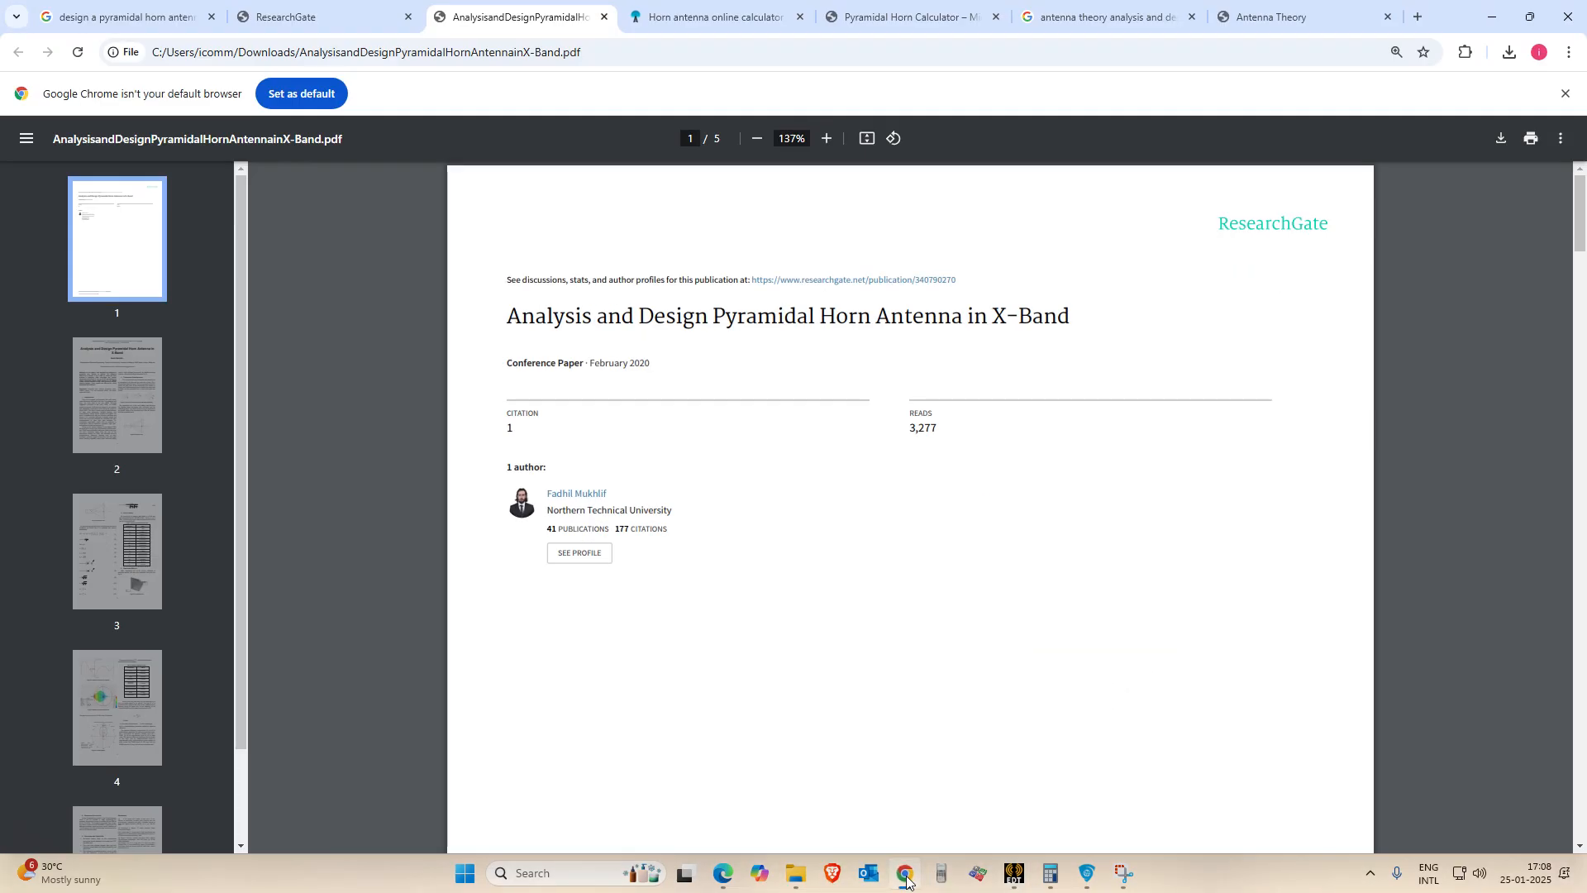
pyautogui.click(906, 880)
pyautogui.click(723, 875)
pyautogui.scroll(-5, 1210, 495)
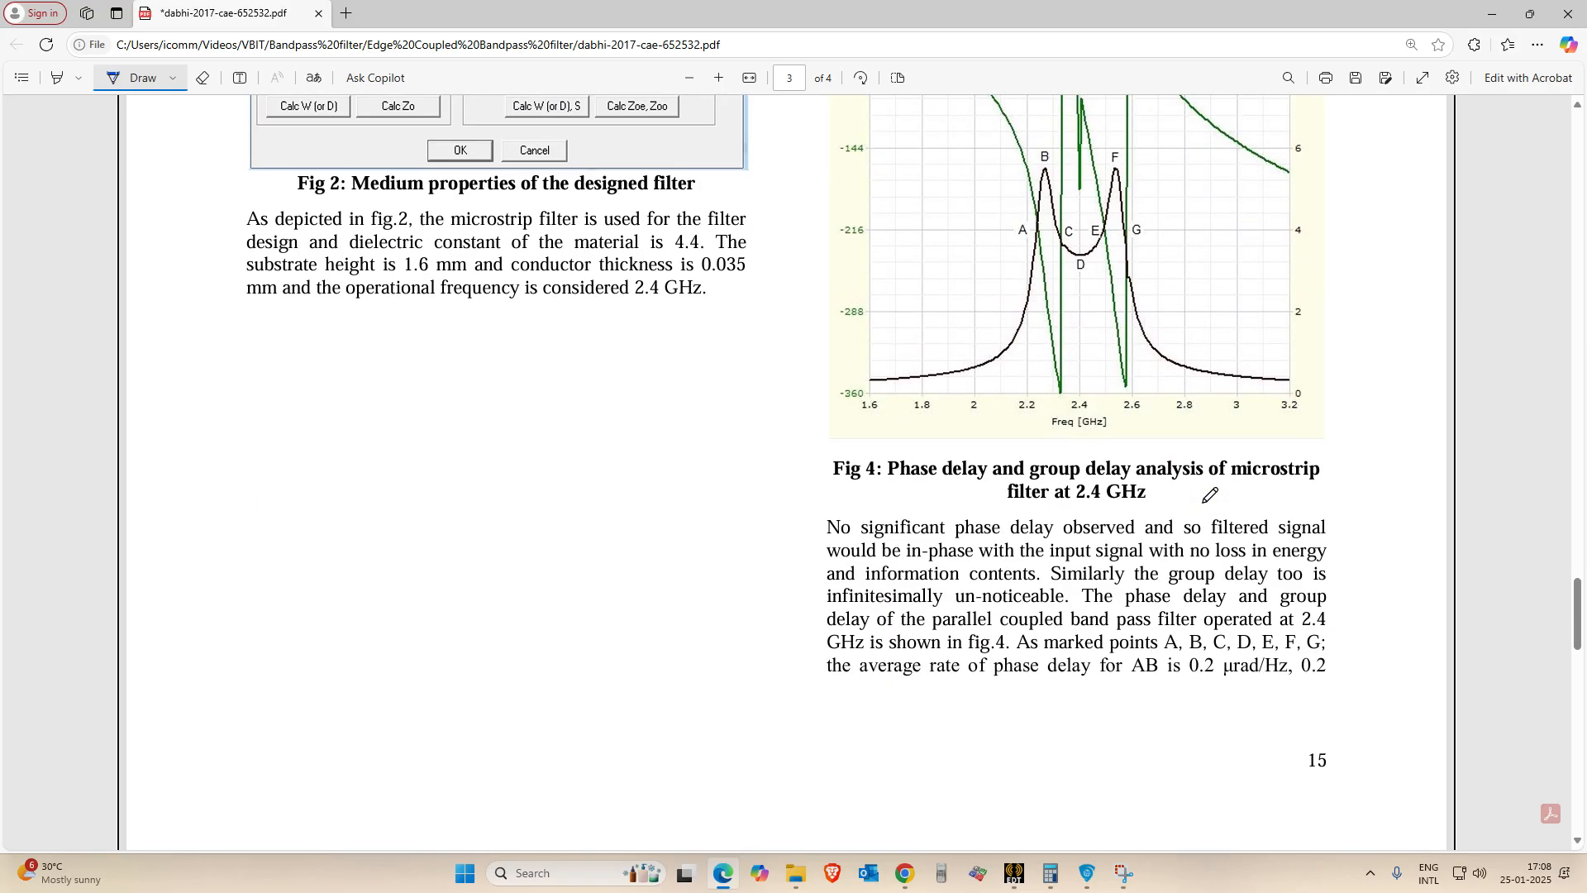
pyautogui.scroll(10, 1210, 494)
pyautogui.scroll(-3, 1018, 675)
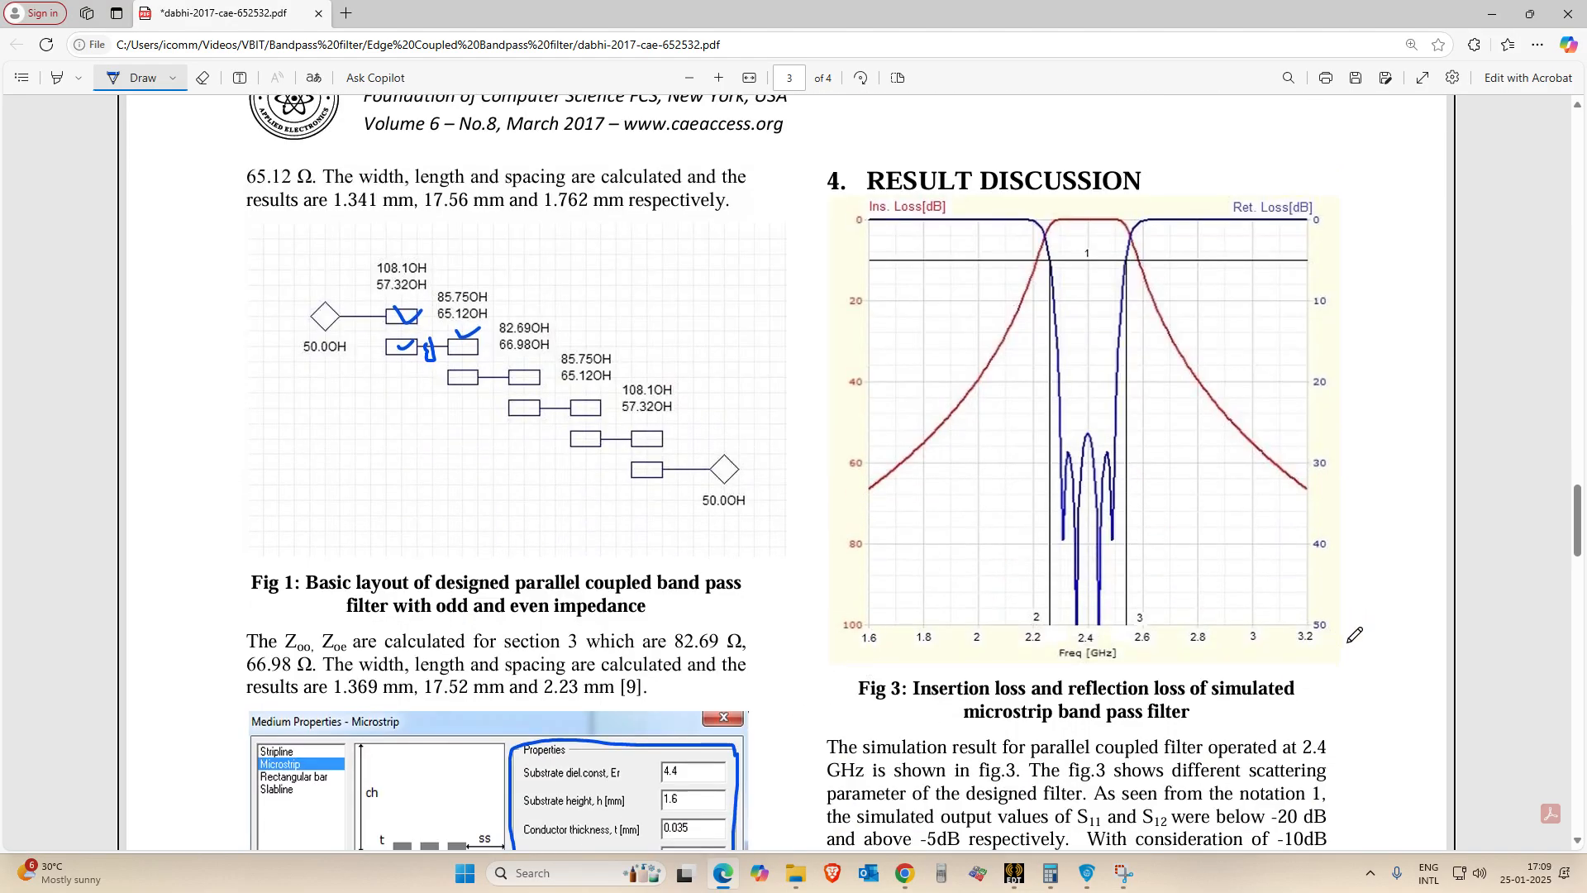
# Switch back to HFSS and set Setup1's frequency sweep to start at 1.6 GHz and end at 3.2 GHz.
pyautogui.hotkey('alt', 'Tab')
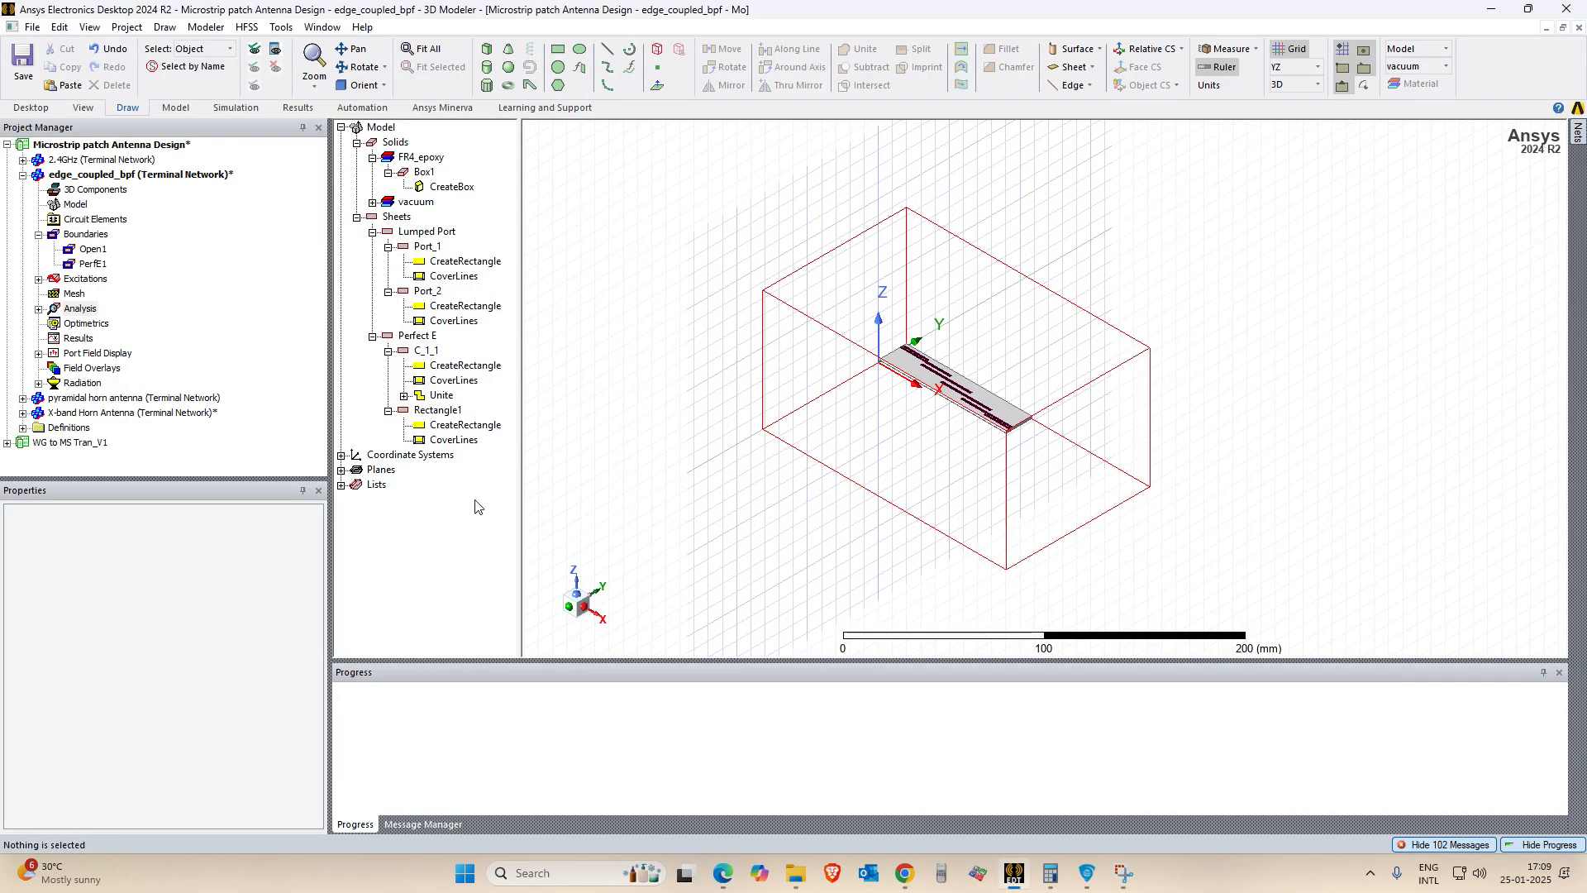
pyautogui.click(39, 309)
pyautogui.click(79, 308)
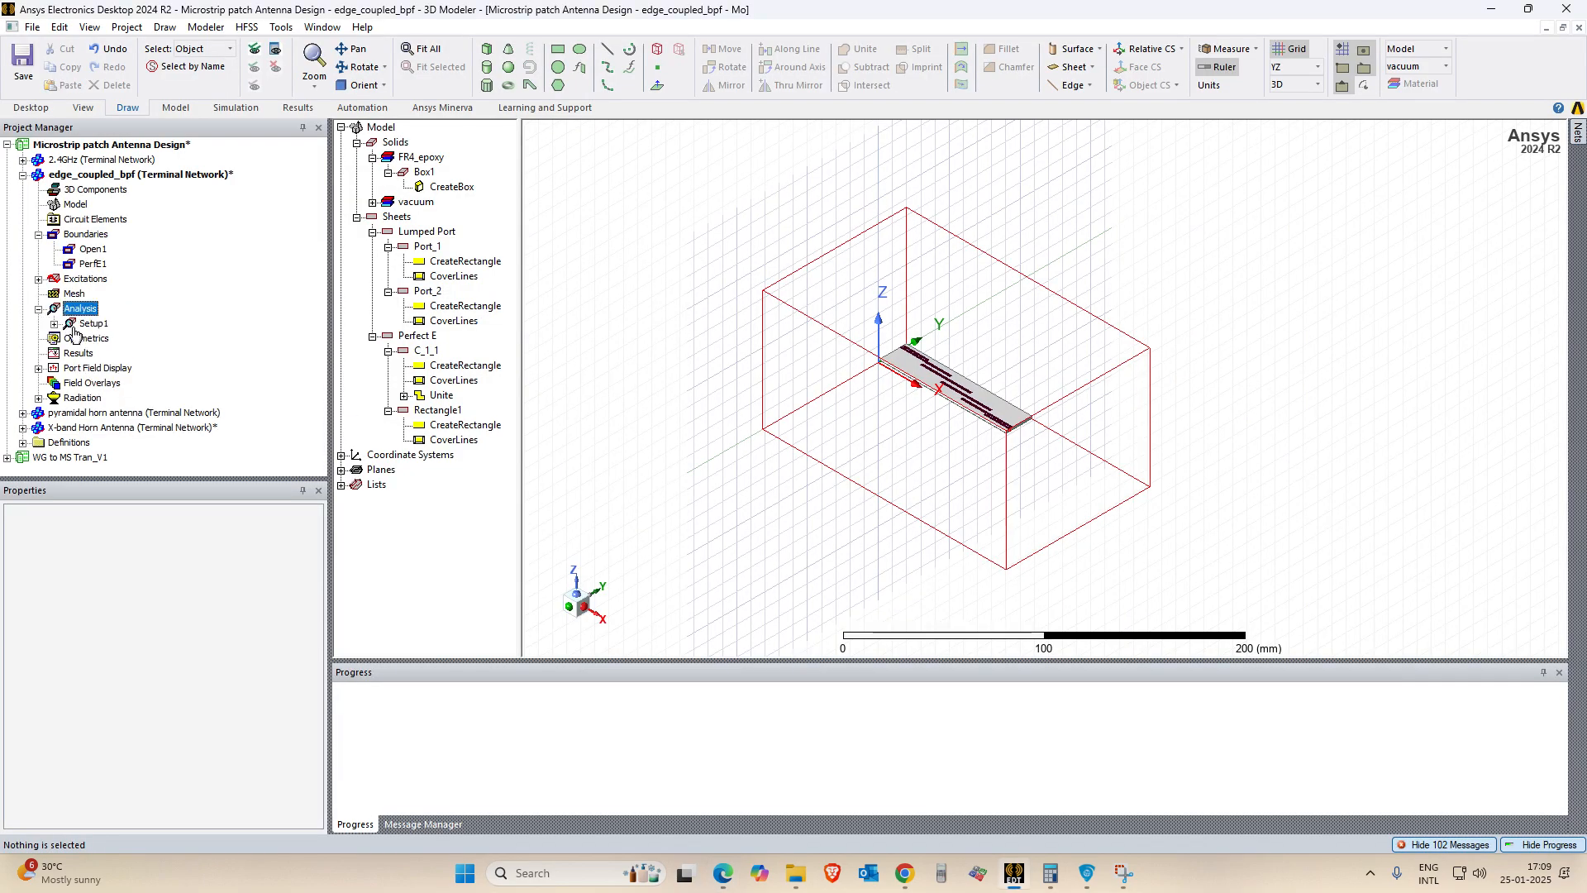
pyautogui.click(54, 323)
pyautogui.doubleClick(122, 339)
pyautogui.click(748, 386)
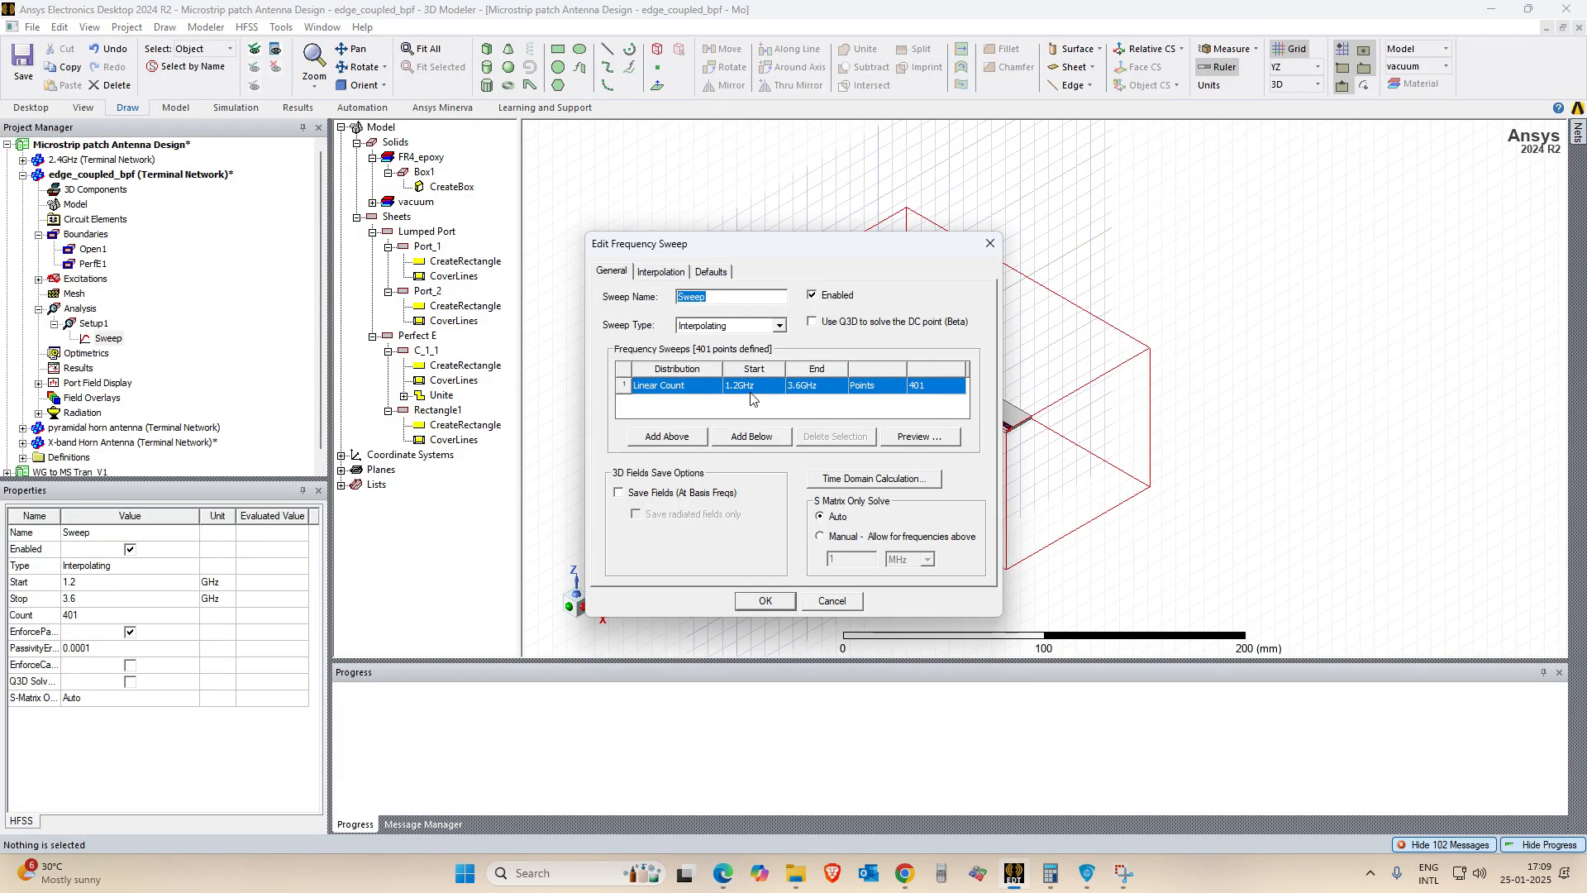
pyautogui.click(736, 386)
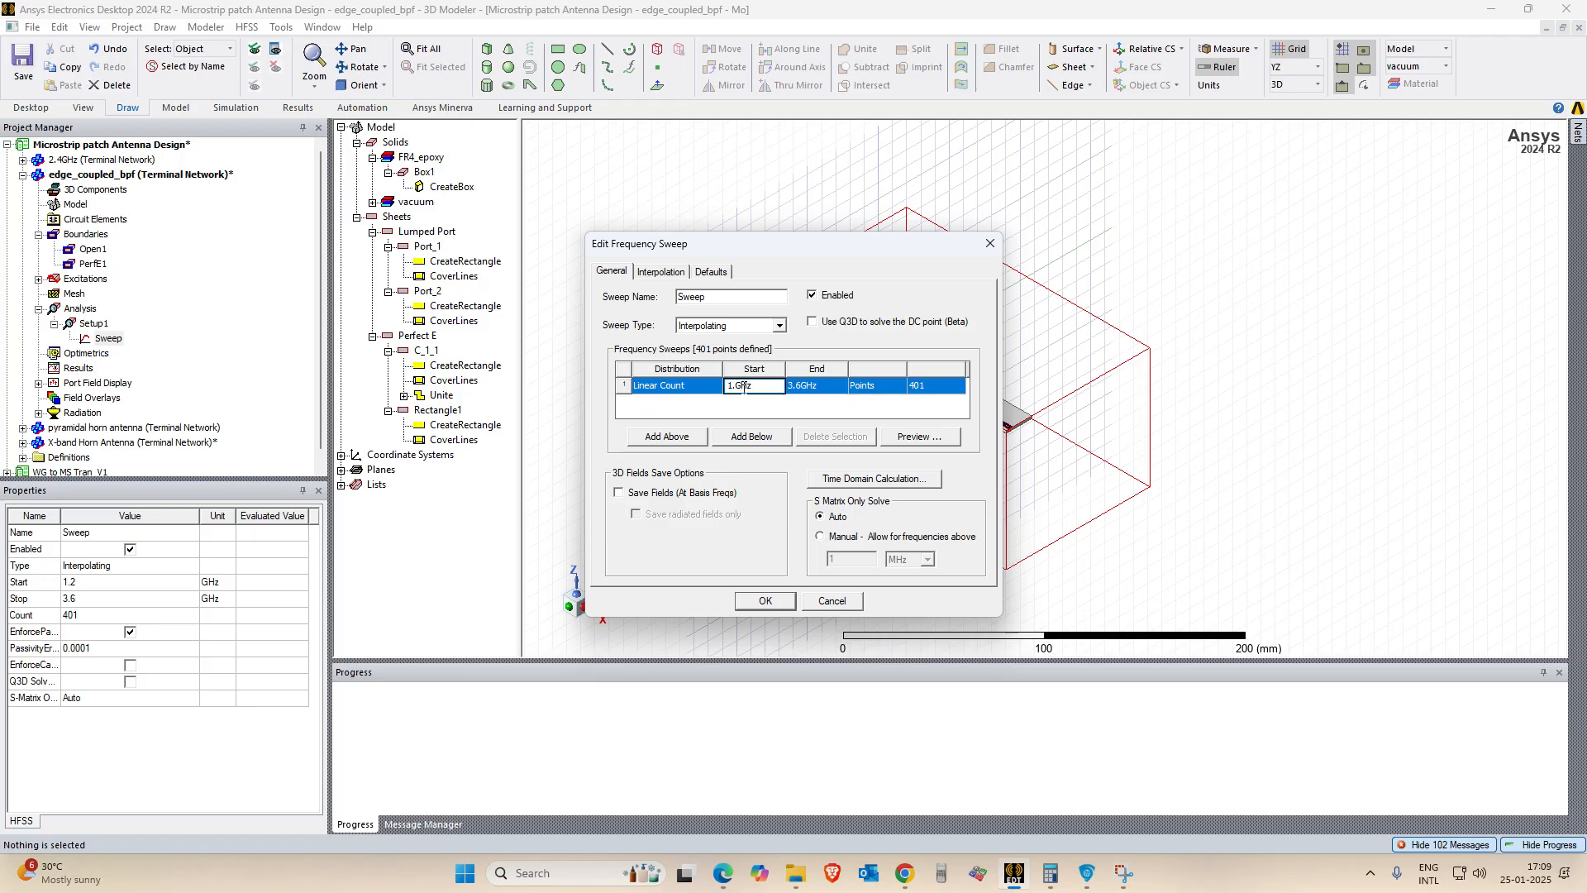
pyautogui.click(758, 423)
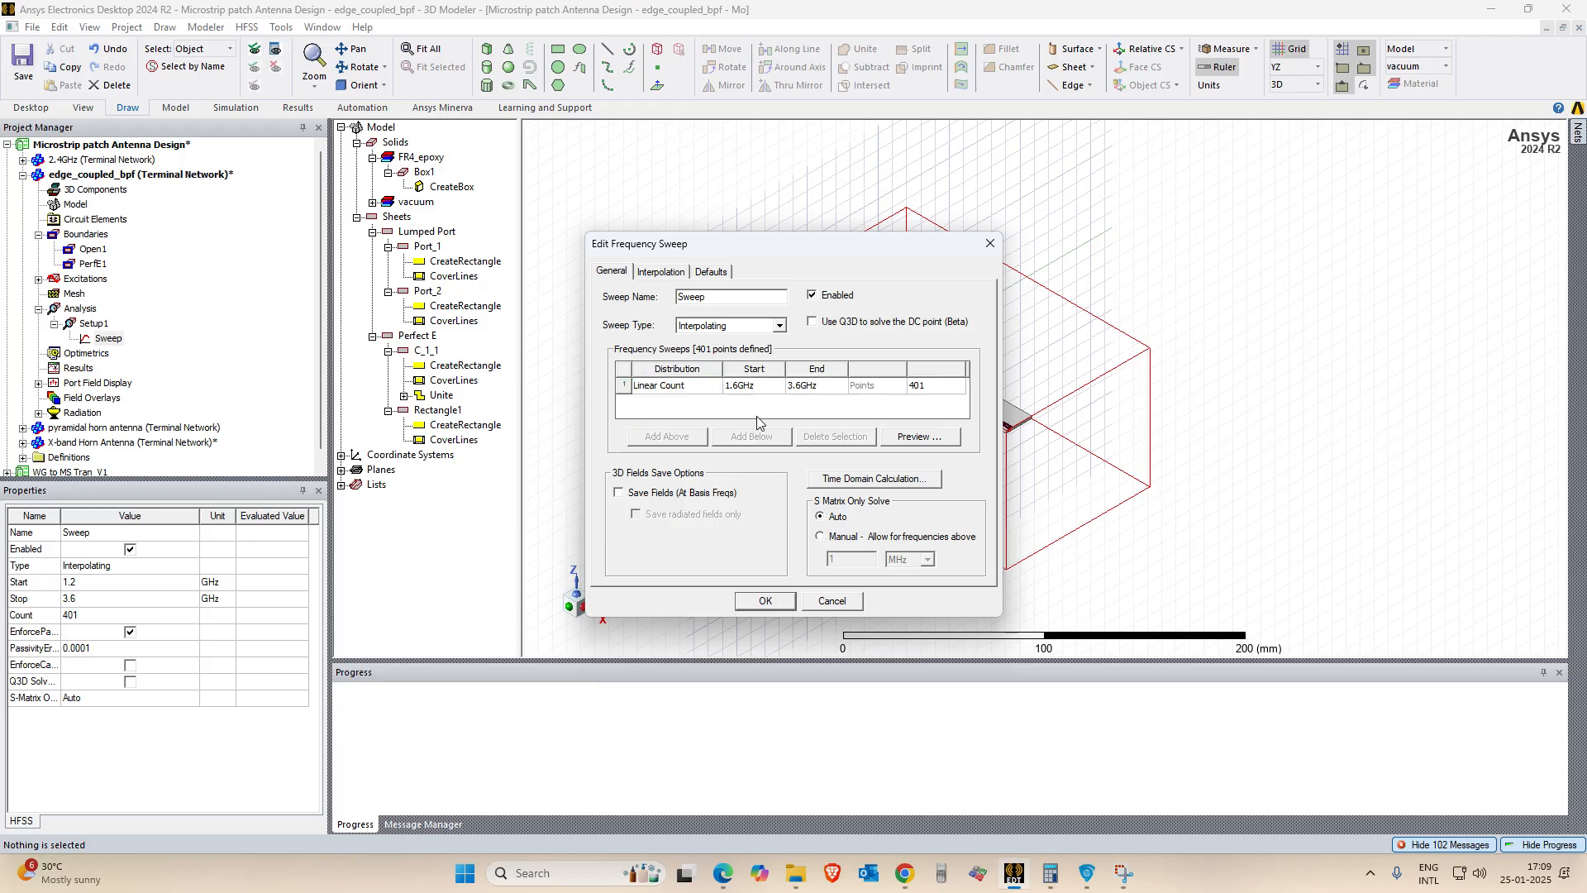
pyautogui.click(804, 387)
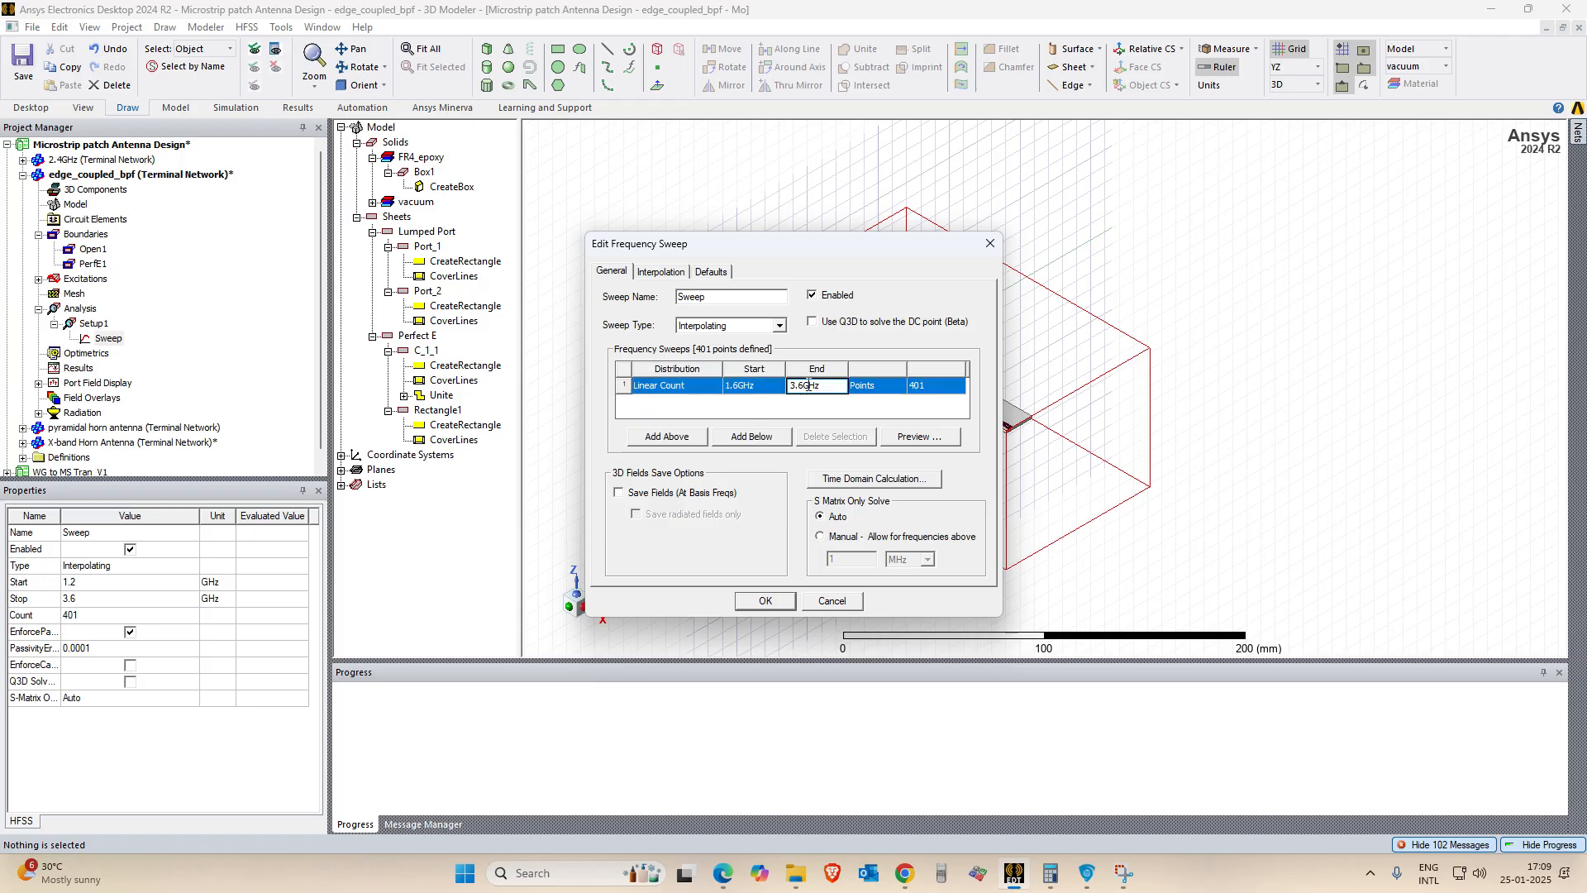
pyautogui.click(898, 418)
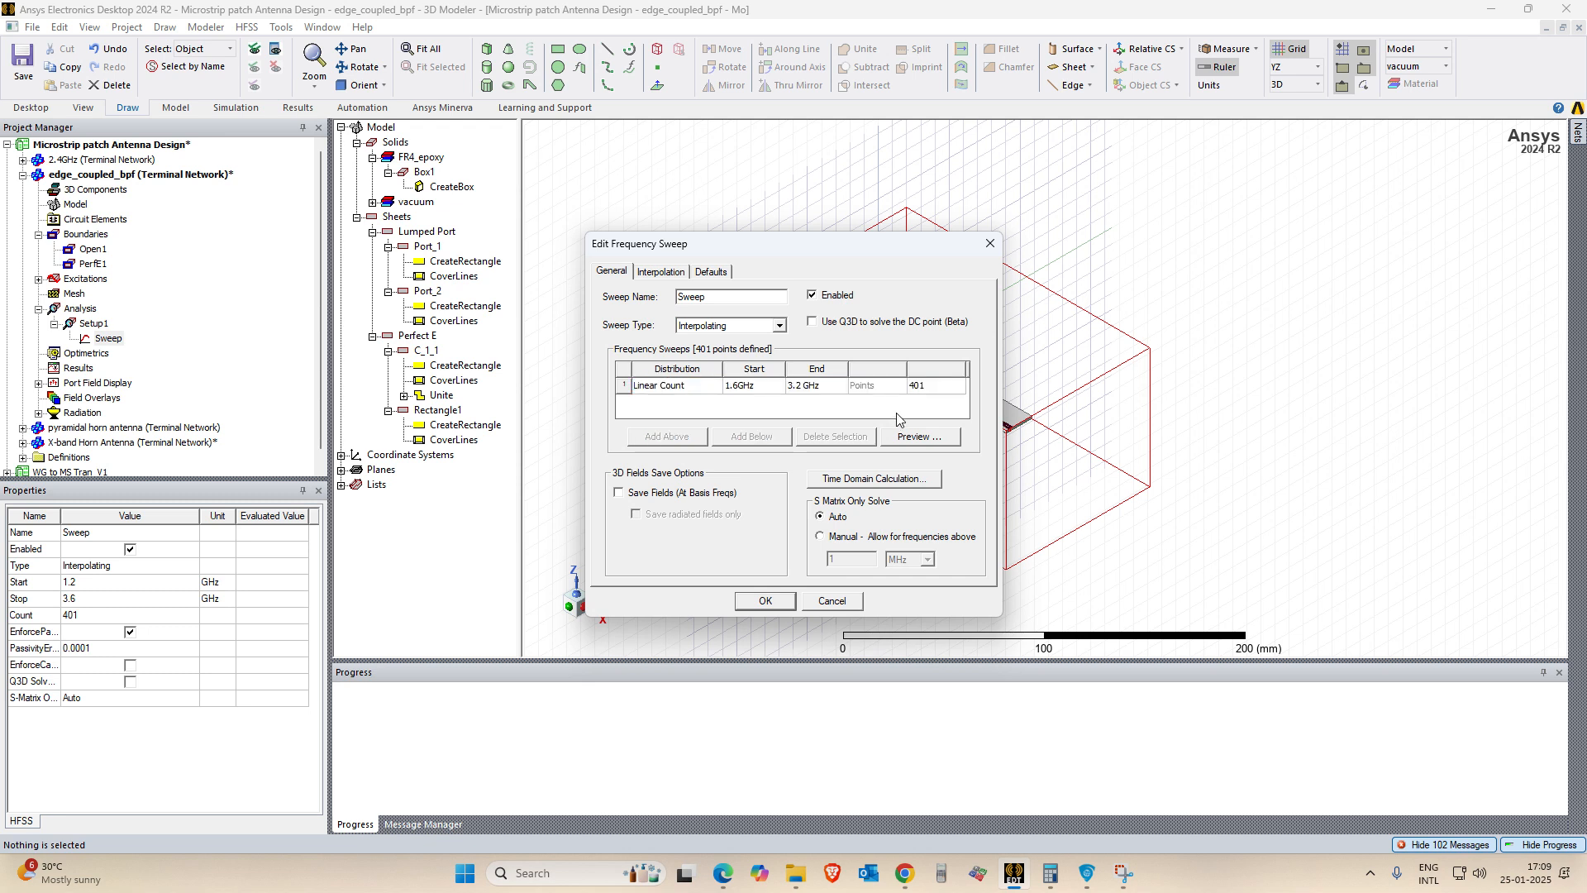
# Set the sweep to 101 points, enable saving fields at basis frequencies, and apply the sweep changes.
pyautogui.click(903, 387)
pyautogui.press('Delete')
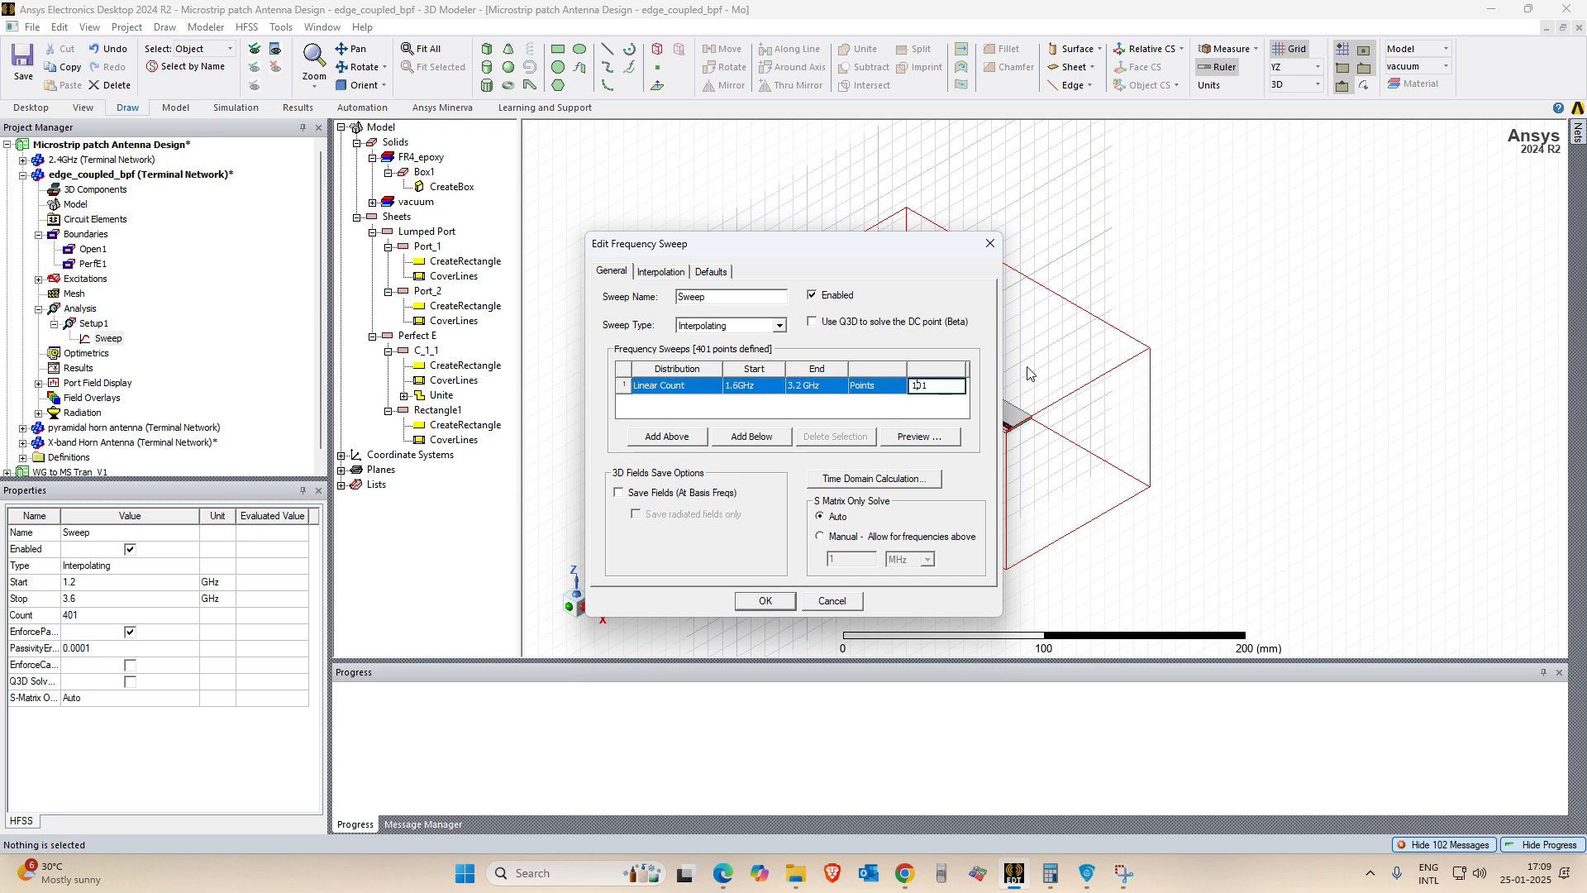
pyautogui.click(650, 494)
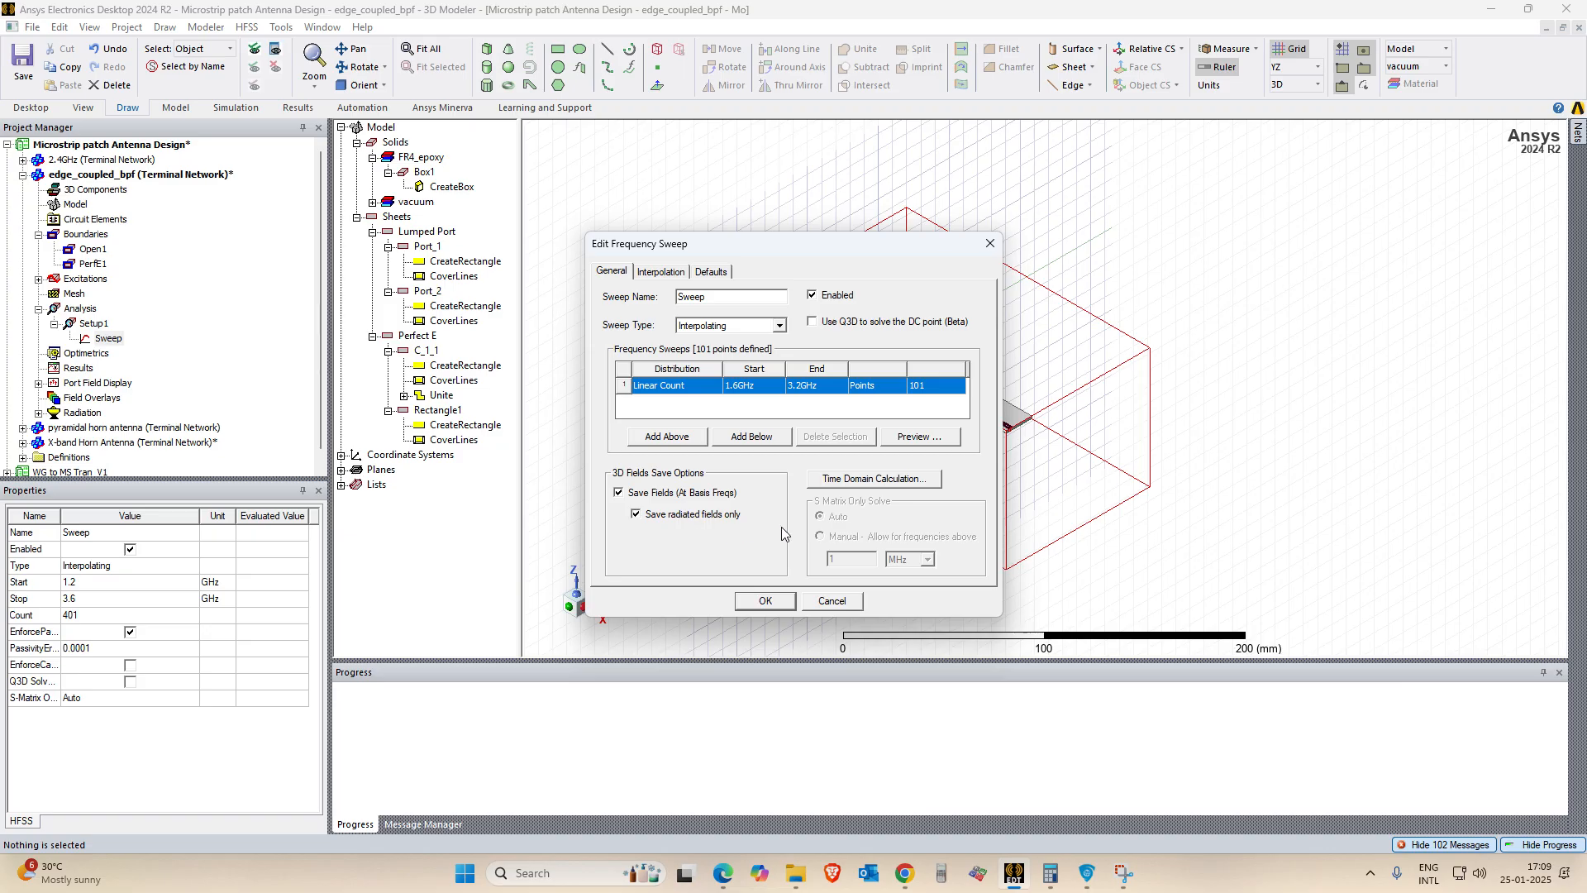
pyautogui.click(765, 602)
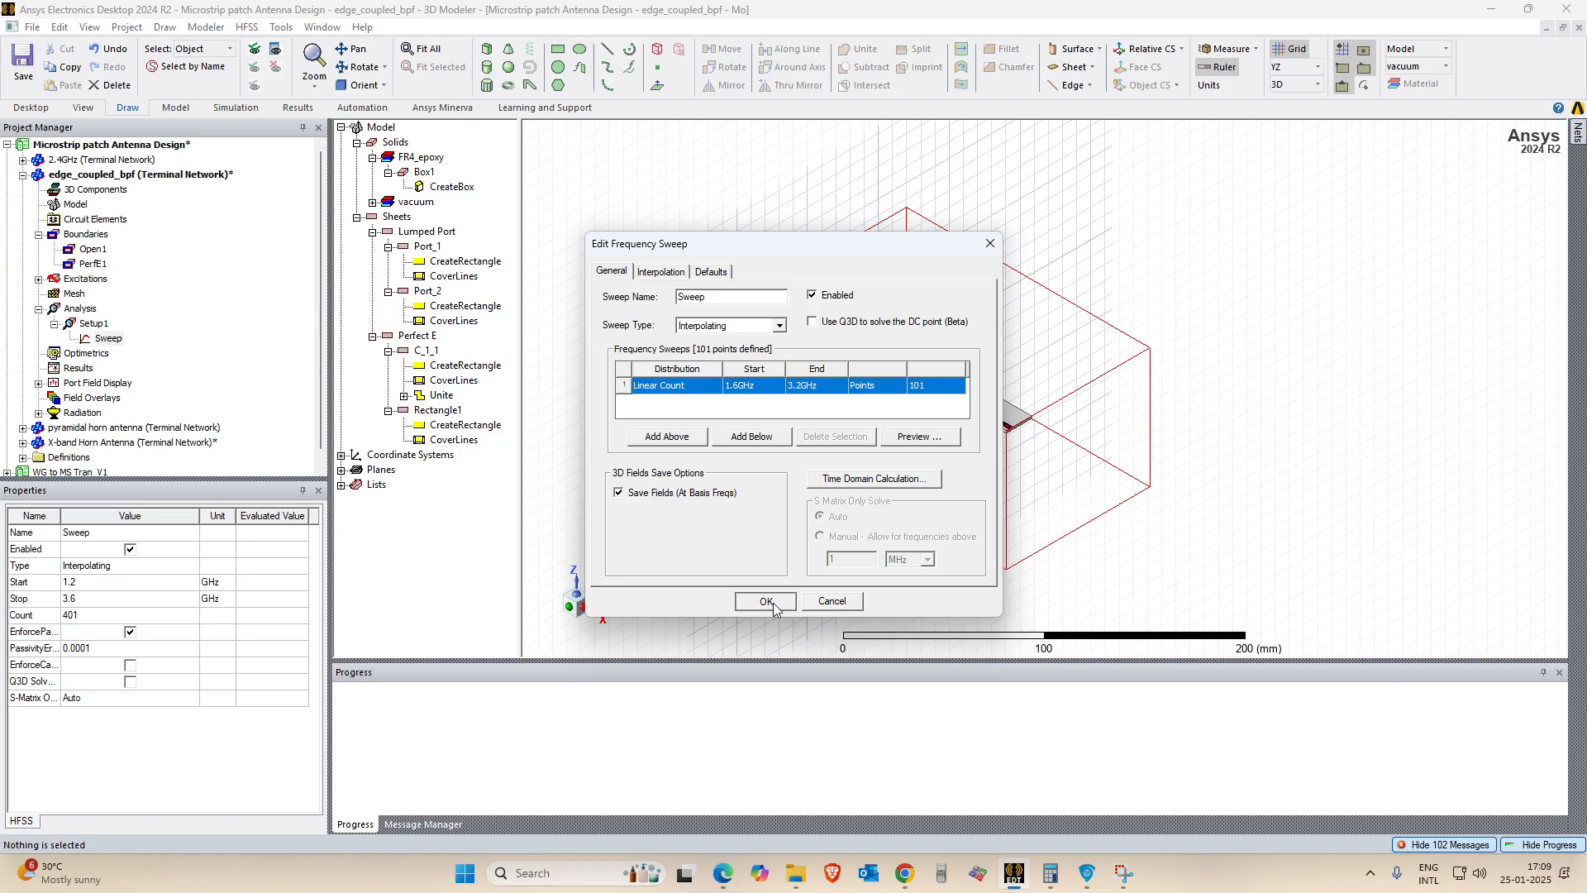
# Collapse the model tree groups, validate the edge_coupled_bpf design, and run Analyze All.
pyautogui.click(373, 336)
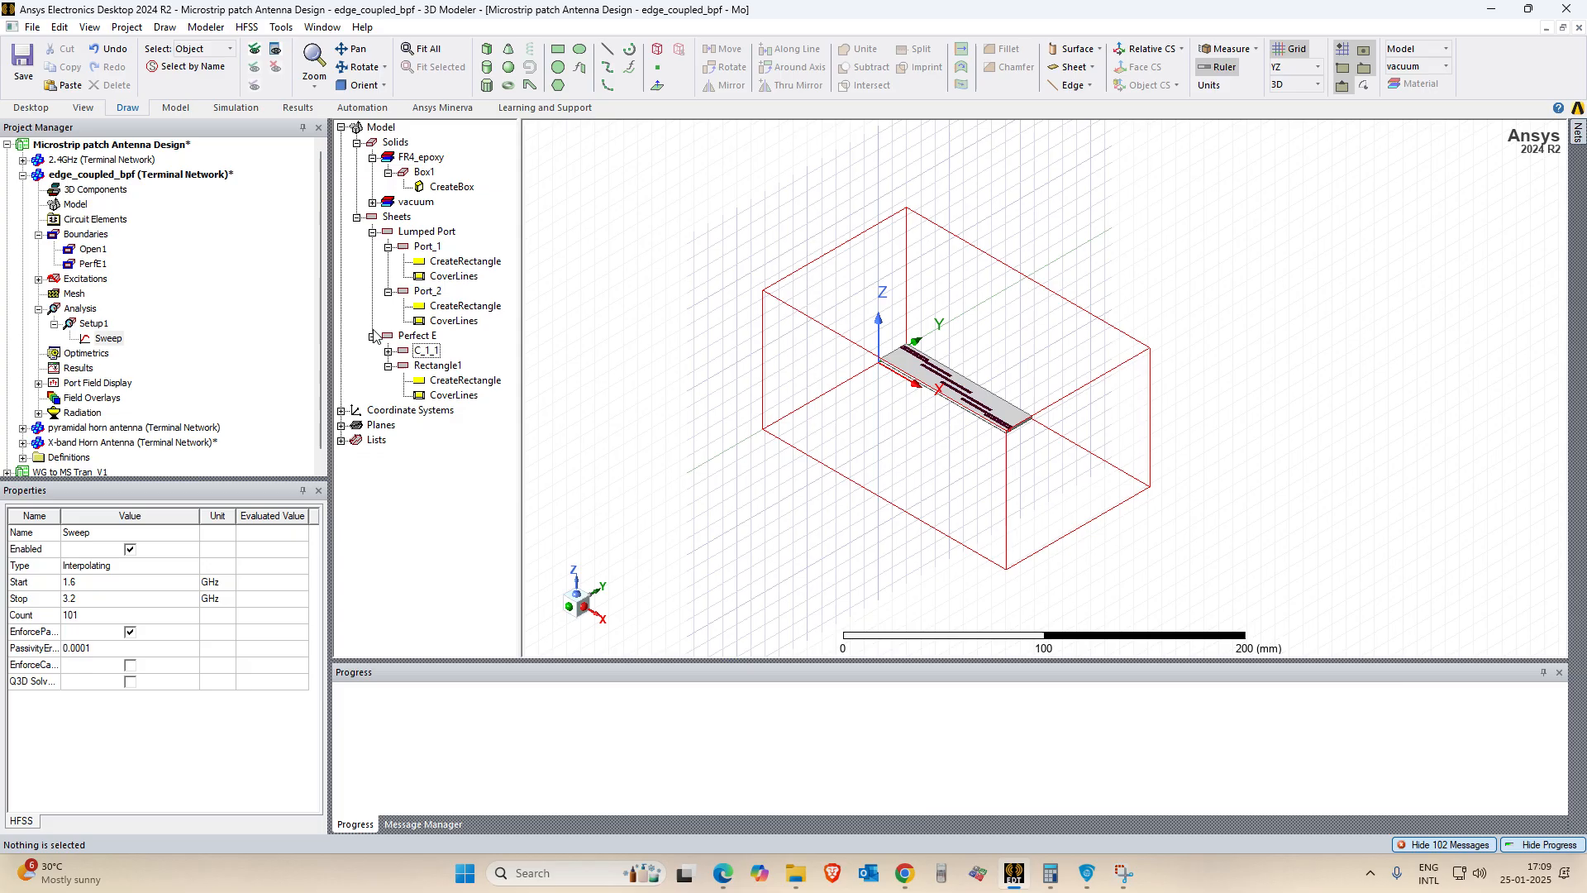
pyautogui.click(373, 232)
pyautogui.click(373, 157)
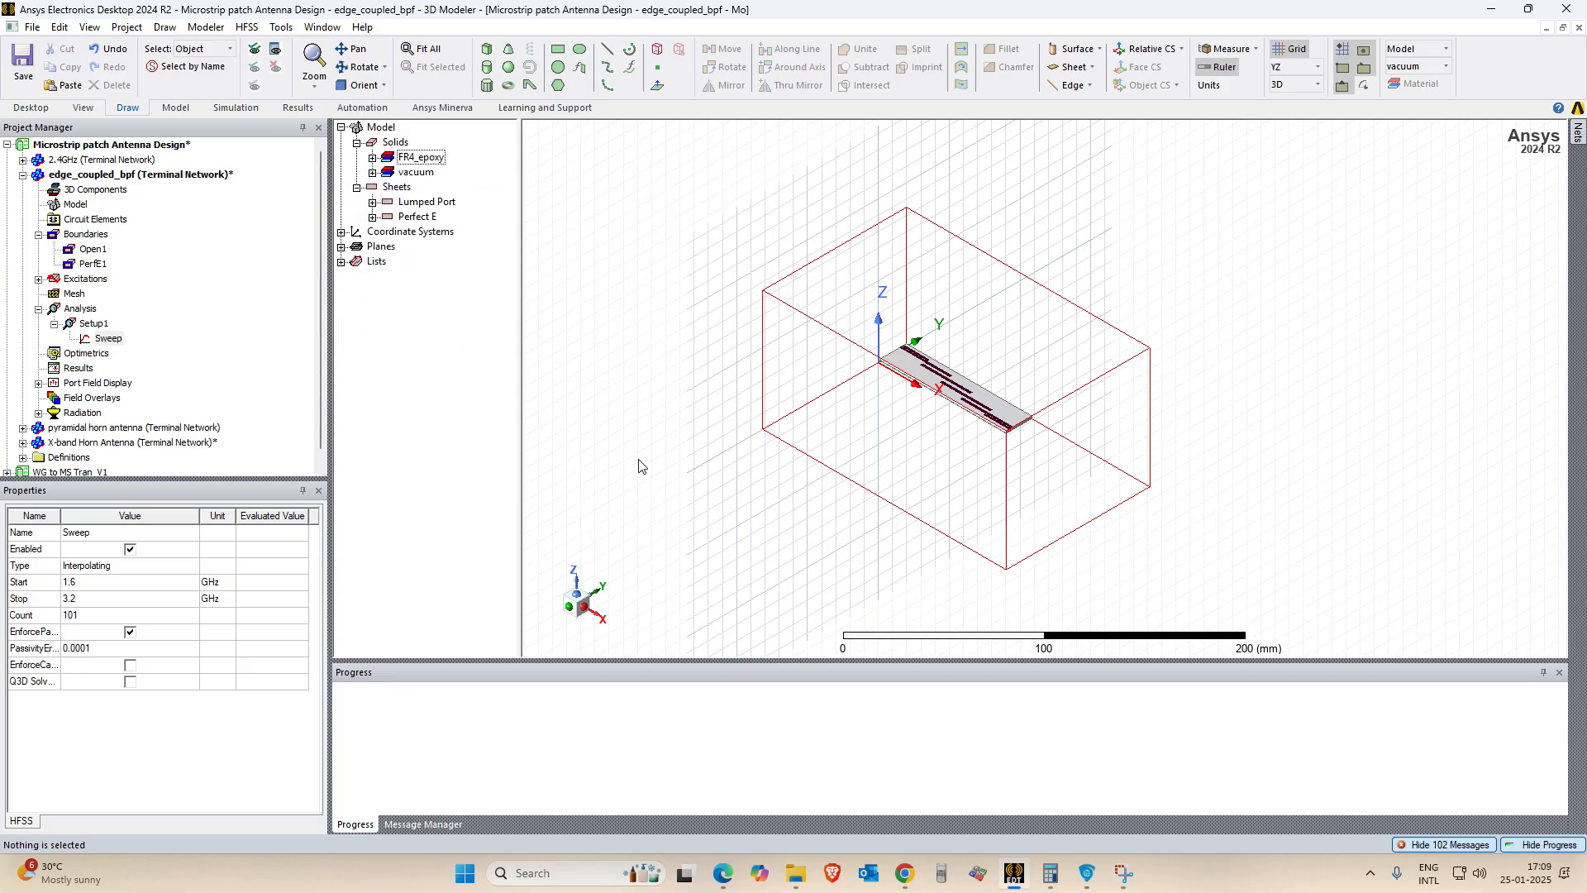
pyautogui.click(239, 108)
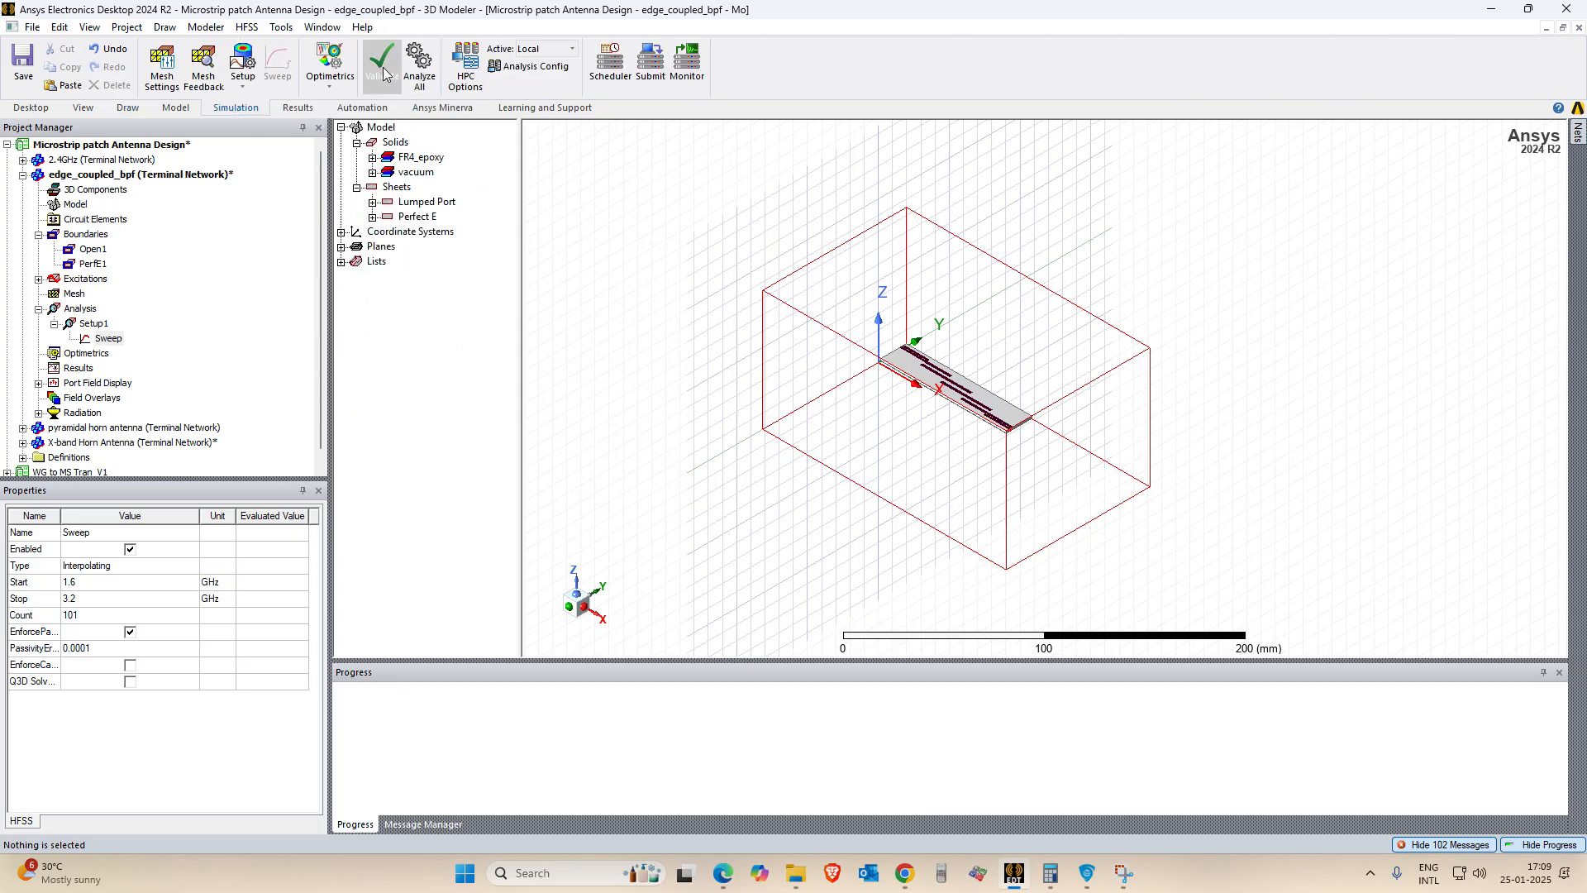
pyautogui.click(382, 65)
pyautogui.click(749, 503)
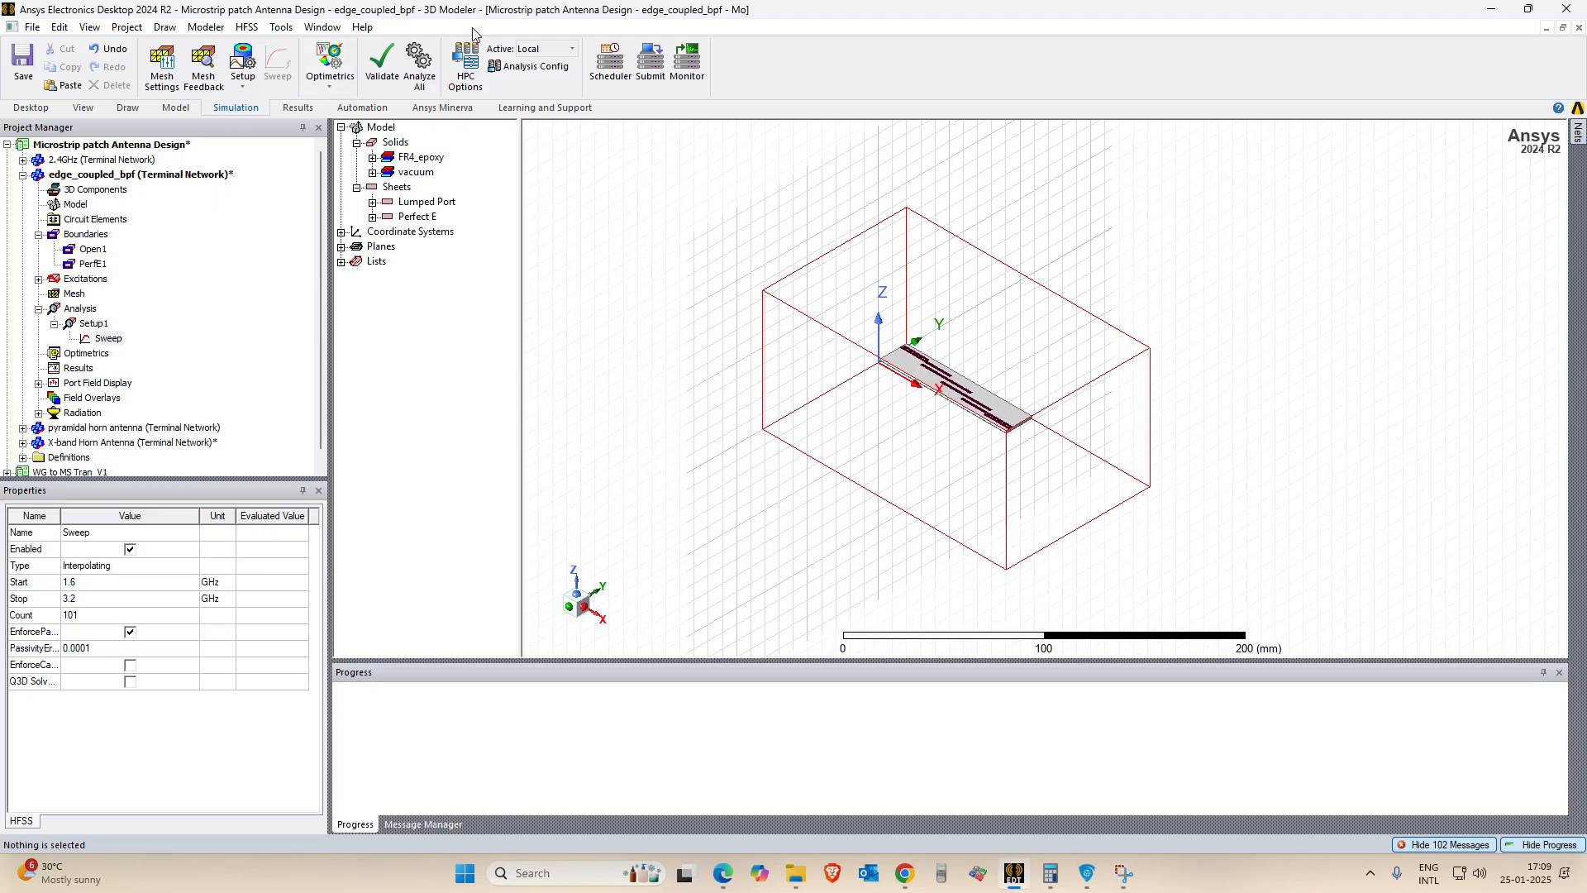
pyautogui.click(429, 68)
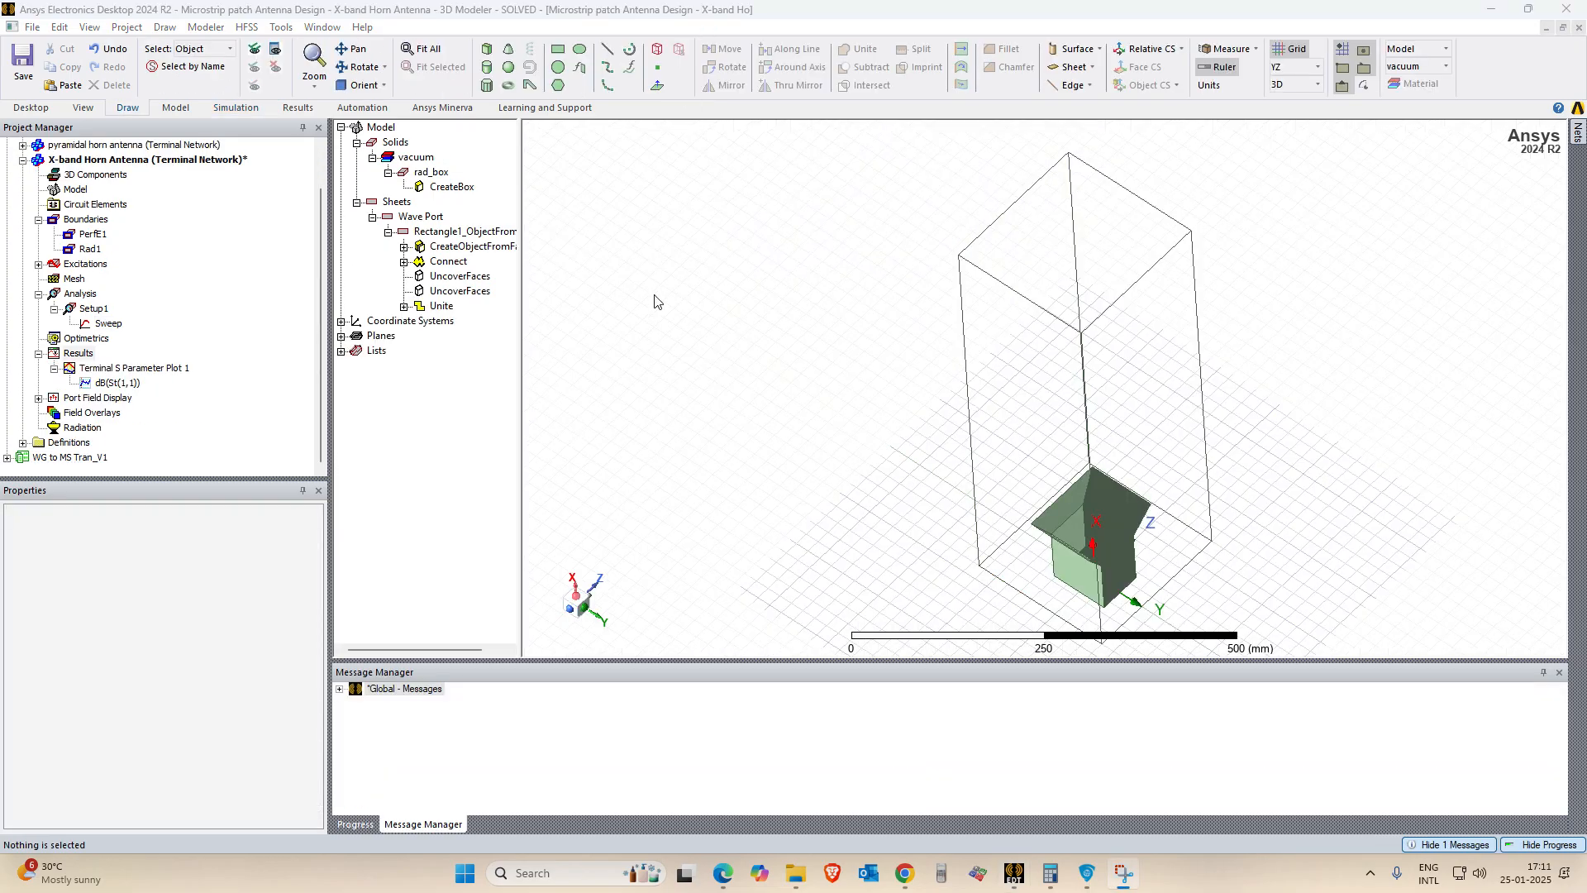
# Collapse the X-band Horn Antenna design, then activate and expand the edge_coupled_bpf design.
pyautogui.scroll(1, 237, 329)
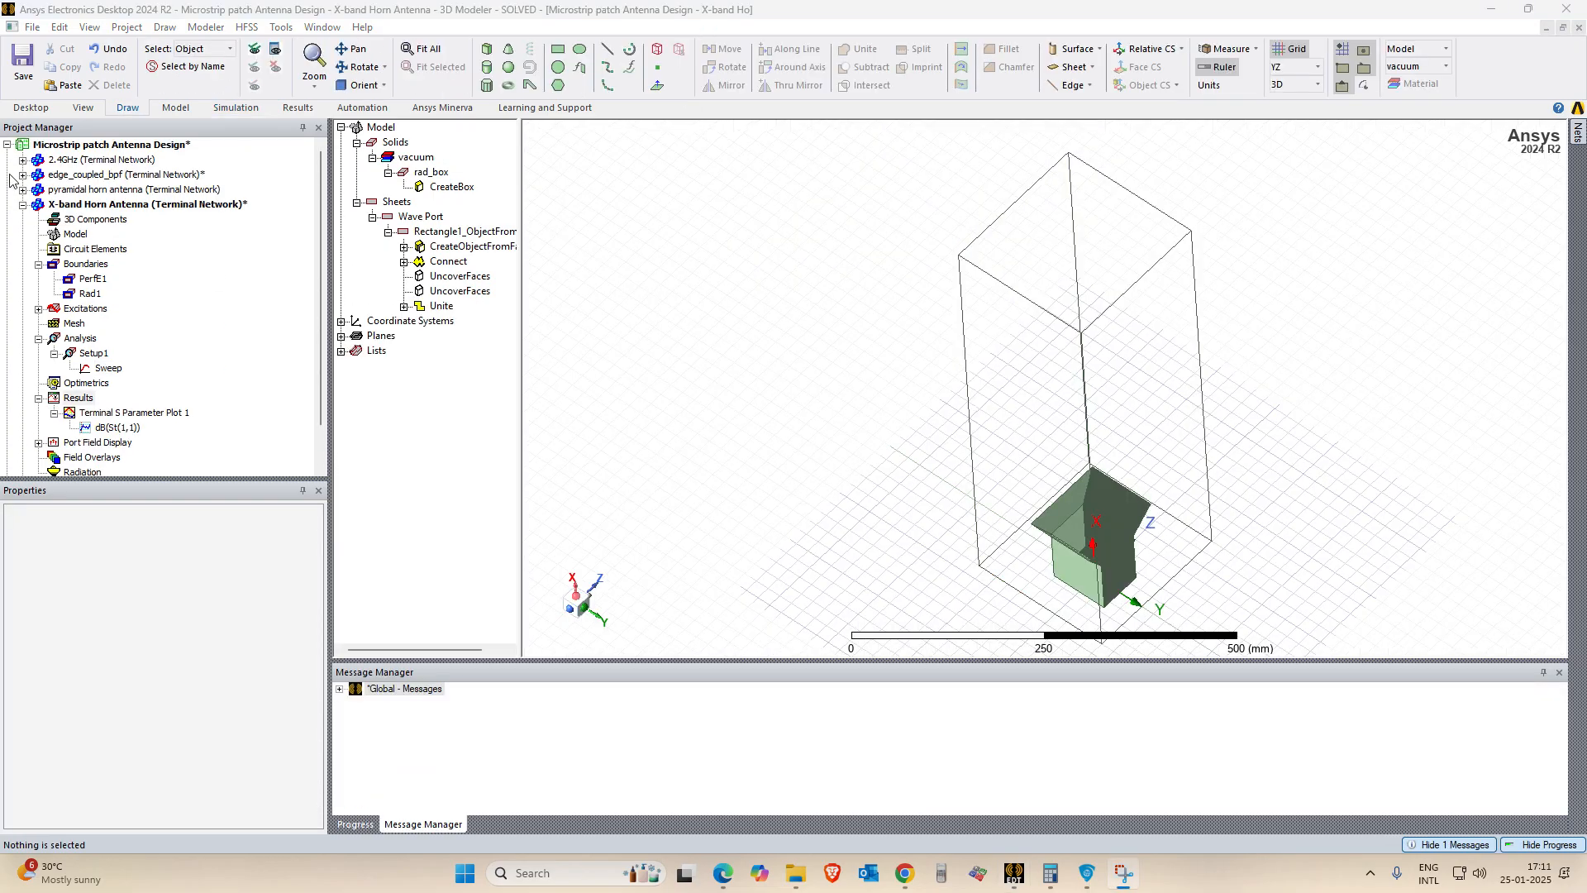
pyautogui.click(23, 205)
pyautogui.doubleClick(157, 176)
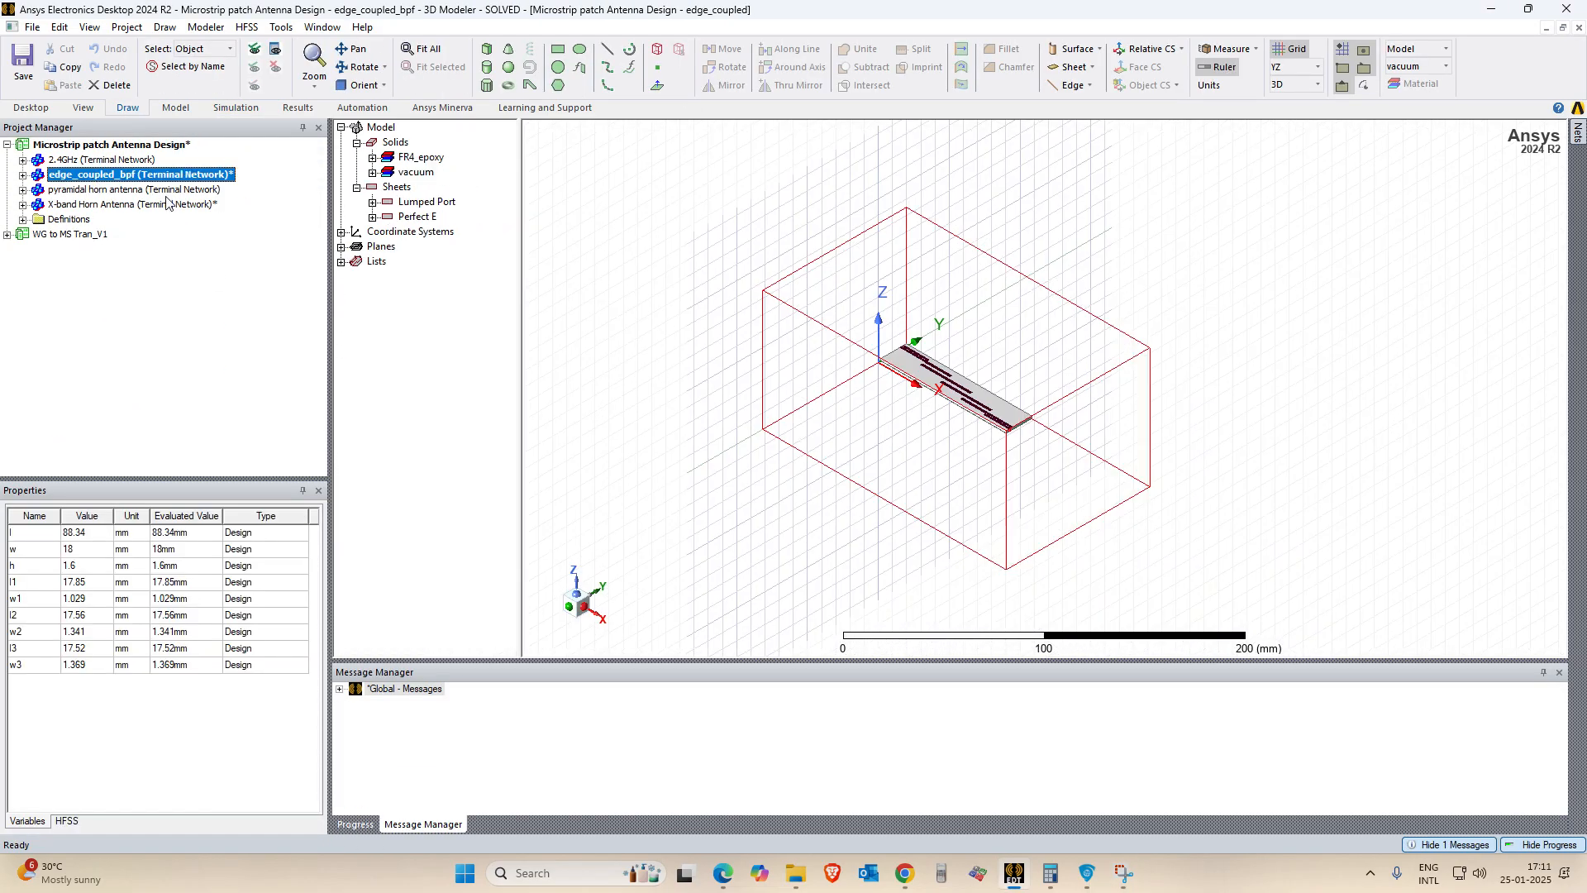
pyautogui.click(23, 174)
# Create a rectangular terminal S-parameter plot of St(1,1), St(2,1), St(1,2) and St(2,2) in dB over the sweep.
pyautogui.rightClick(74, 369)
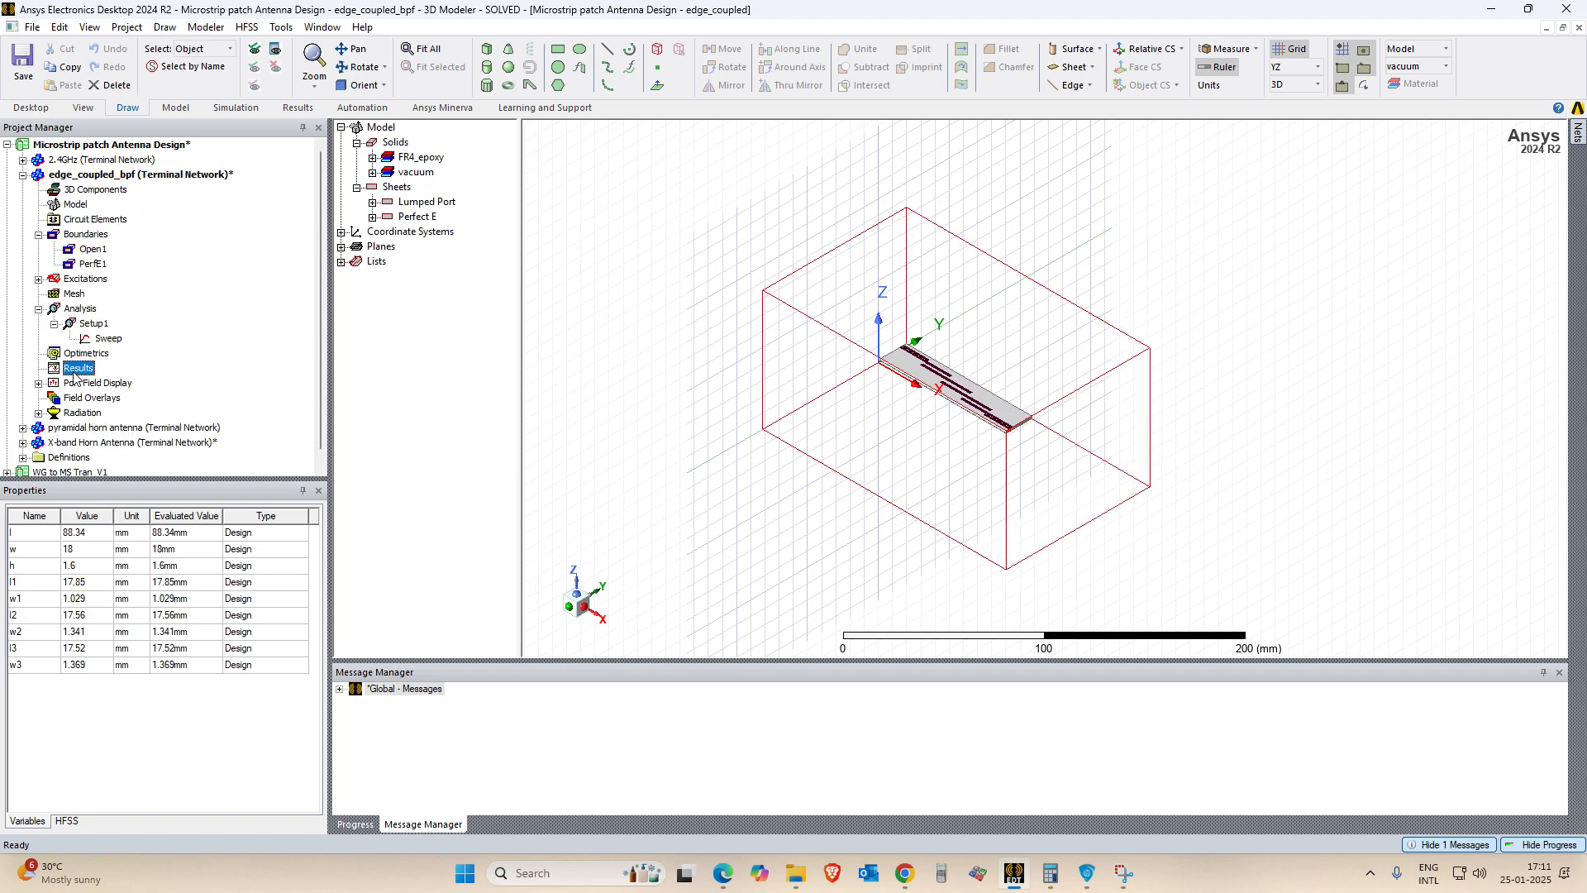
pyautogui.moveTo(289, 320)
pyautogui.click(417, 321)
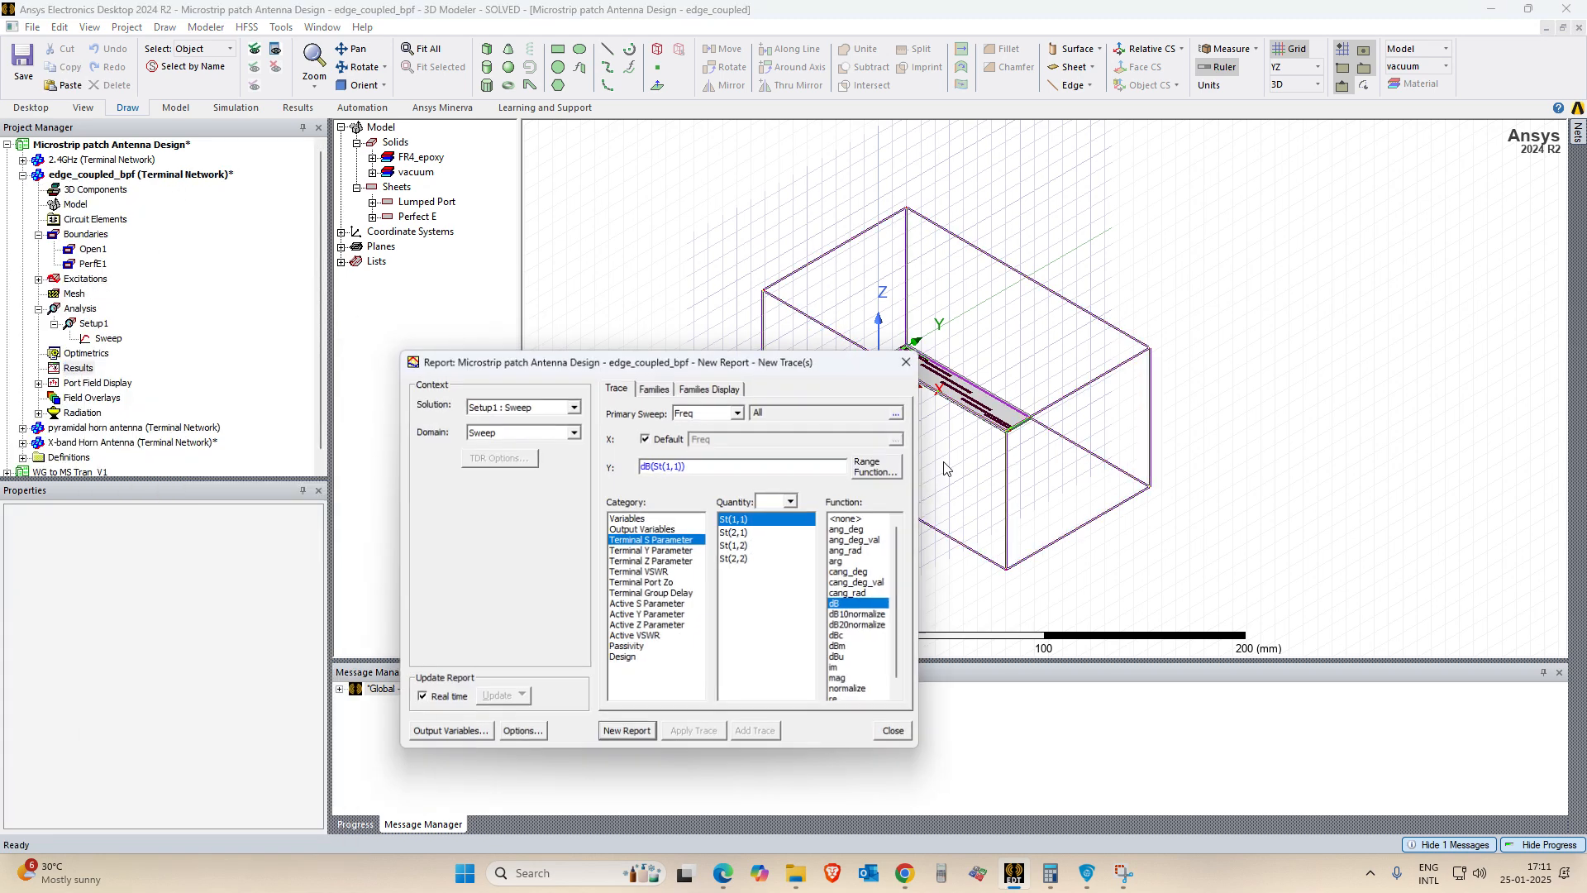
pyautogui.keyDown('ctrl'); pyautogui.click(735, 545); pyautogui.keyUp('ctrl')
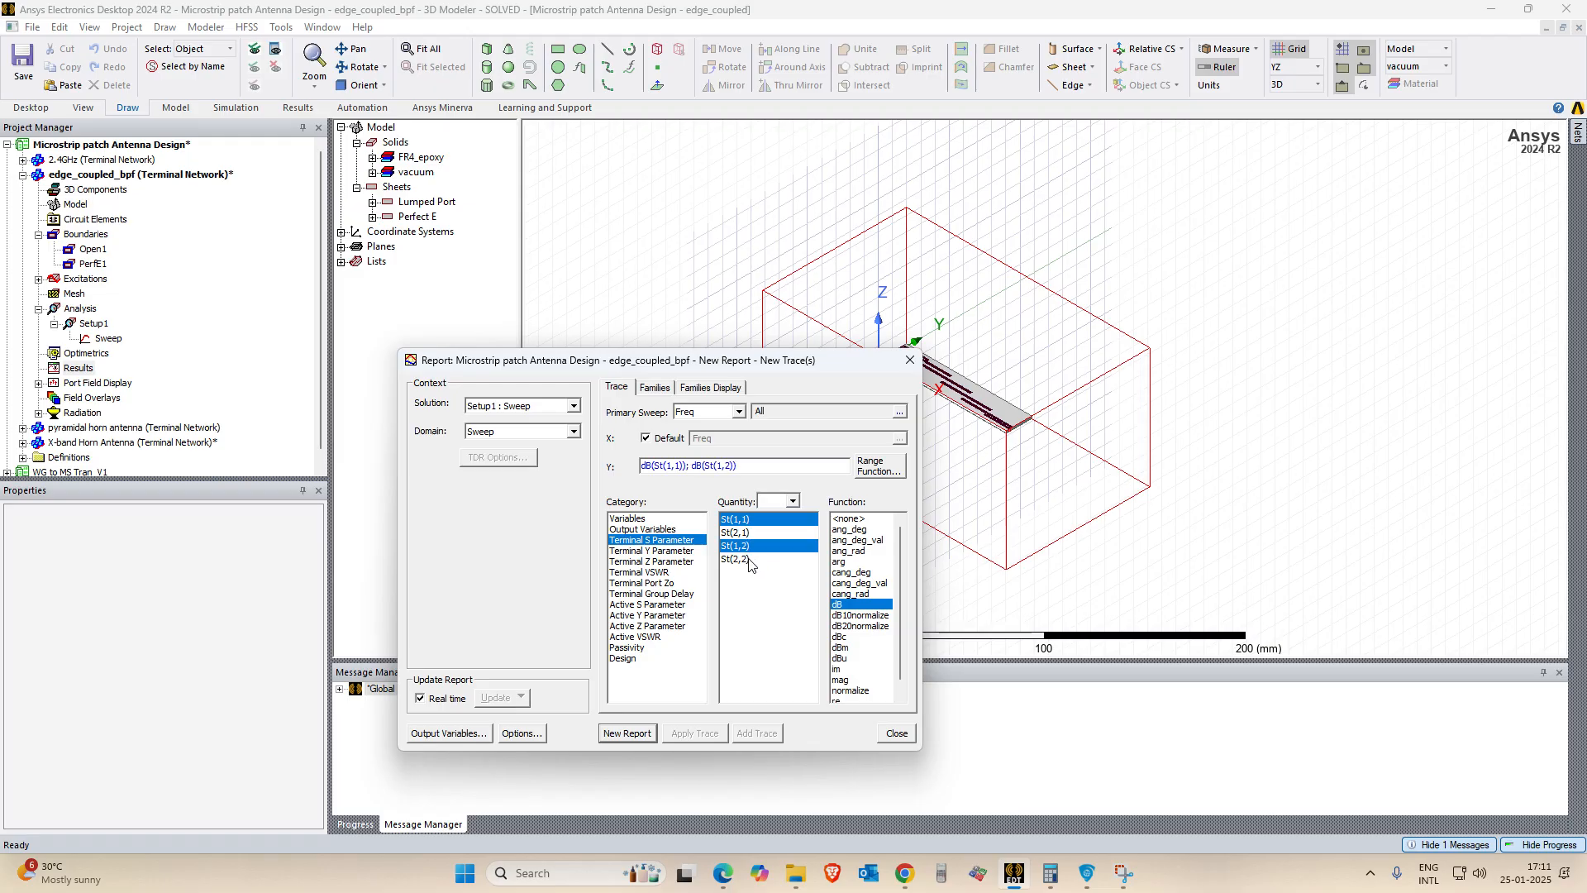
pyautogui.keyDown('ctrl'); pyautogui.click(735, 559); pyautogui.keyUp('ctrl')
pyautogui.click(748, 536)
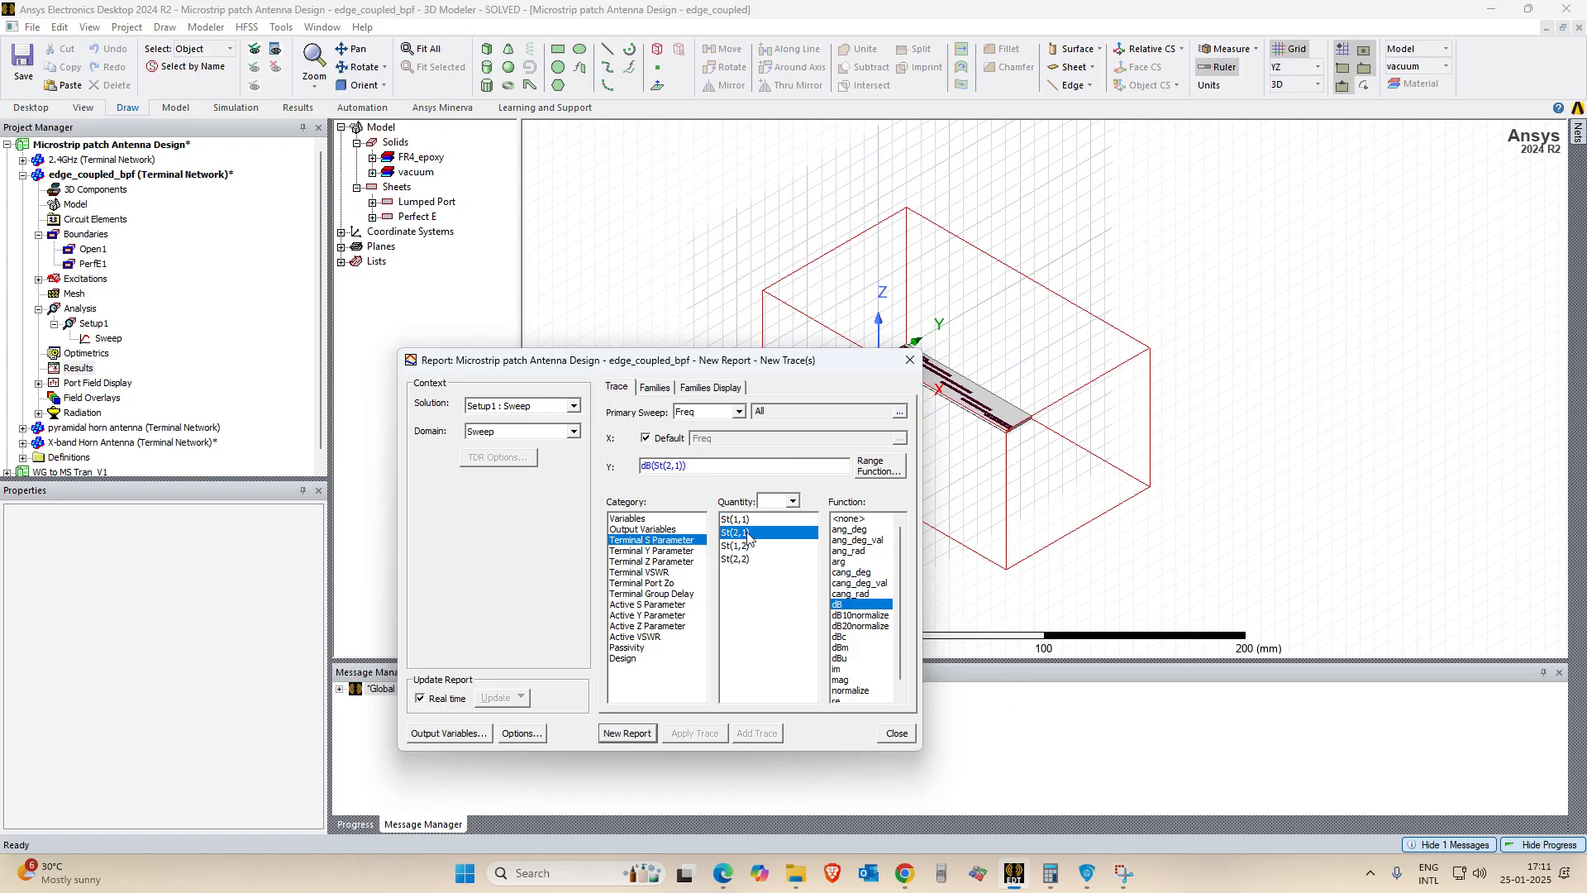
pyautogui.keyDown('ctrl'); pyautogui.click(767, 520); pyautogui.keyUp('ctrl')
pyautogui.keyDown('ctrl'); pyautogui.click(745, 546); pyautogui.keyUp('ctrl')
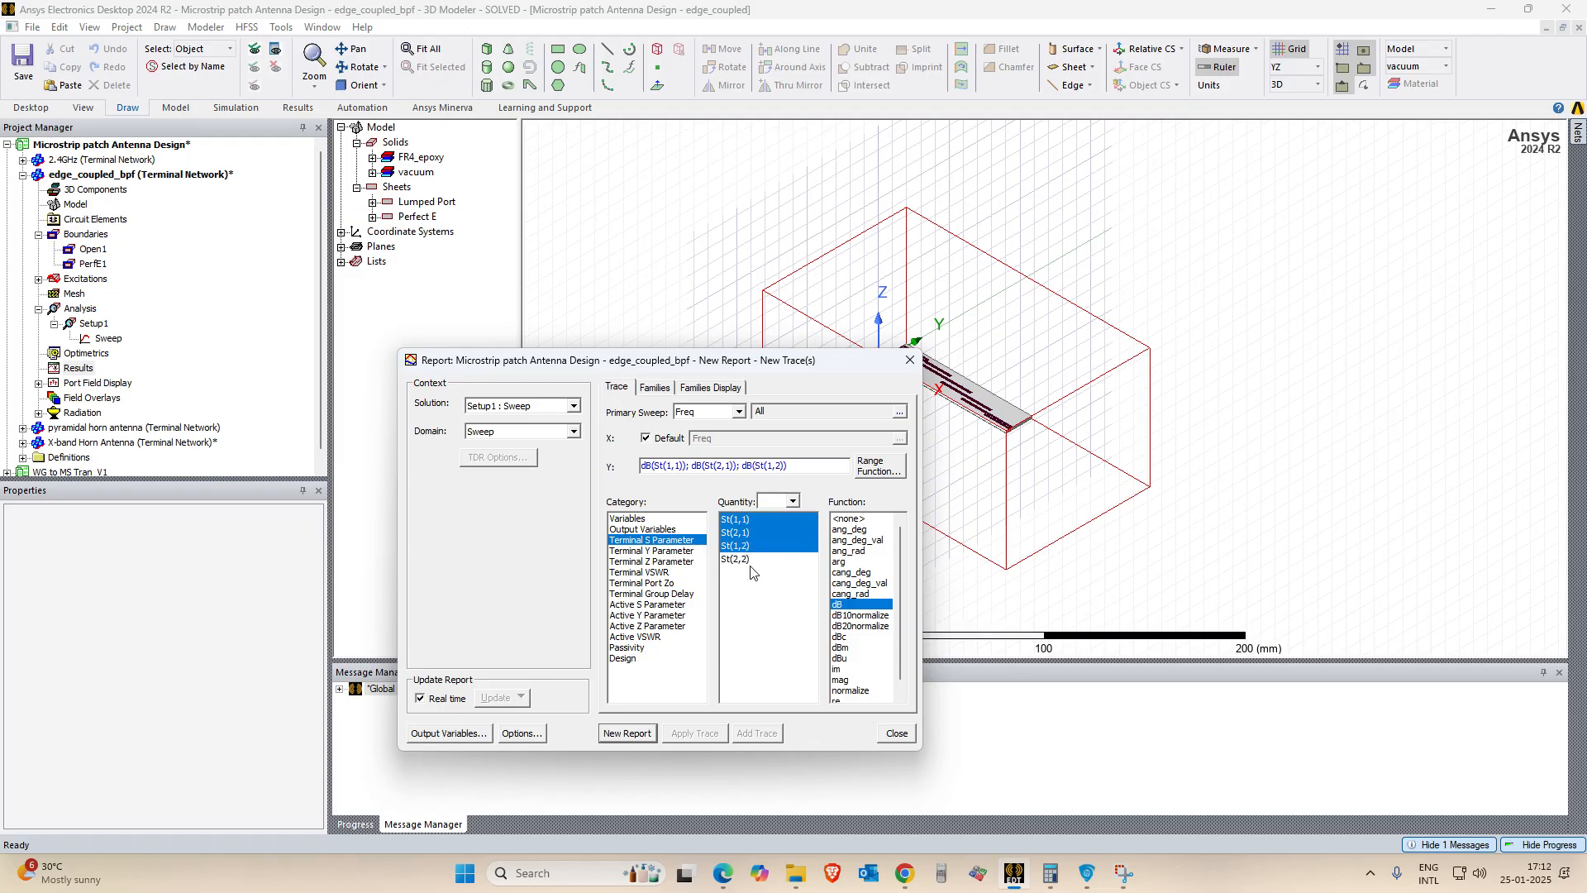
pyautogui.keyDown('ctrl'); pyautogui.click(744, 560); pyautogui.keyUp('ctrl')
pyautogui.click(626, 733)
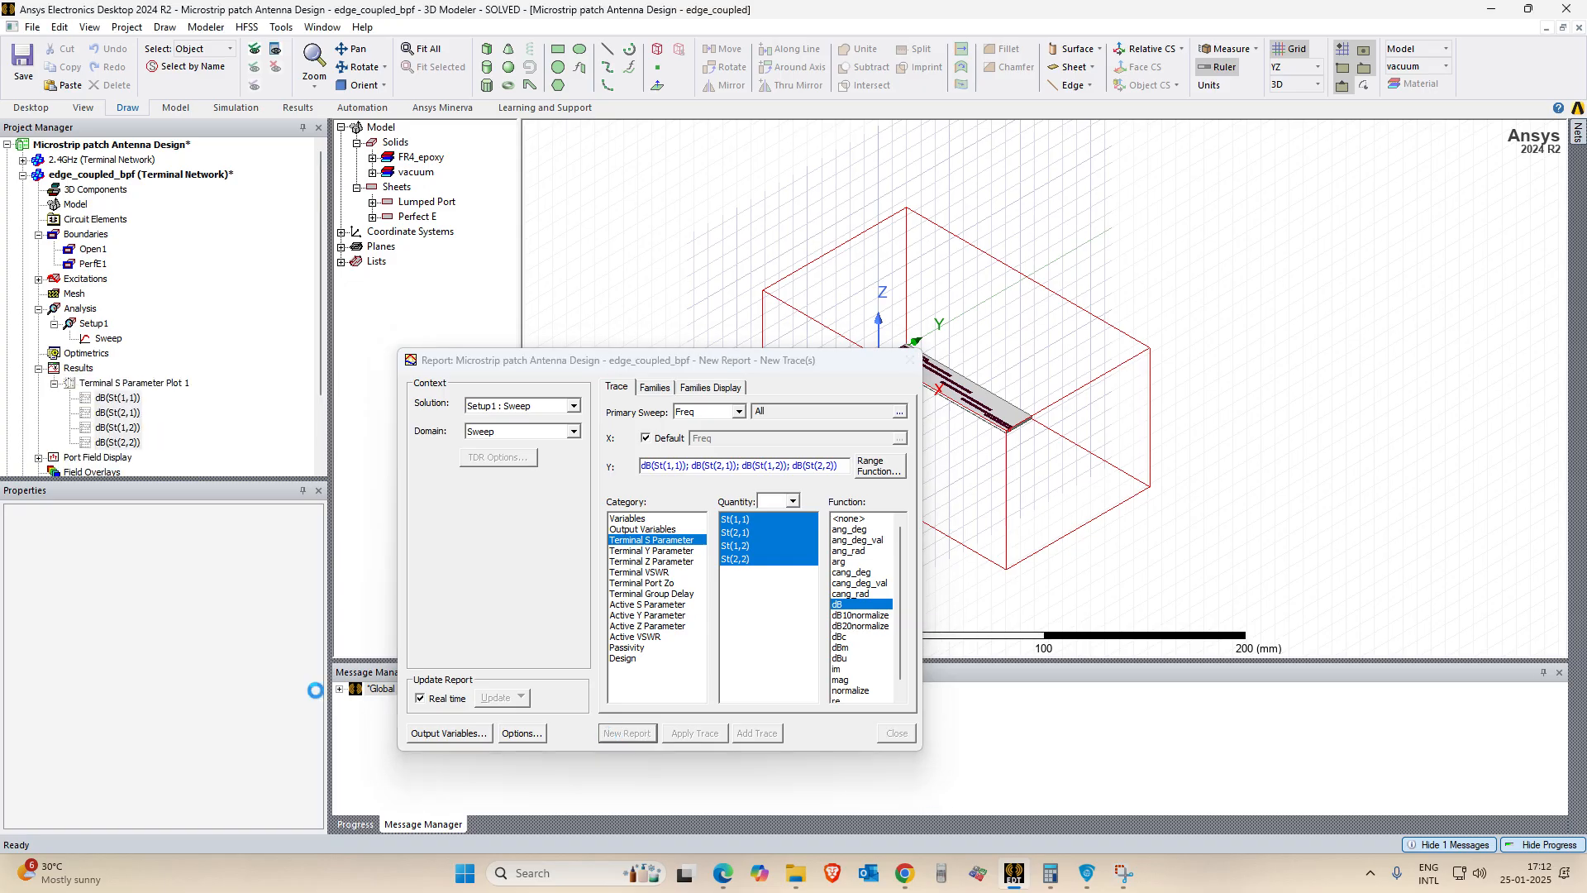
pyautogui.press('Escape')
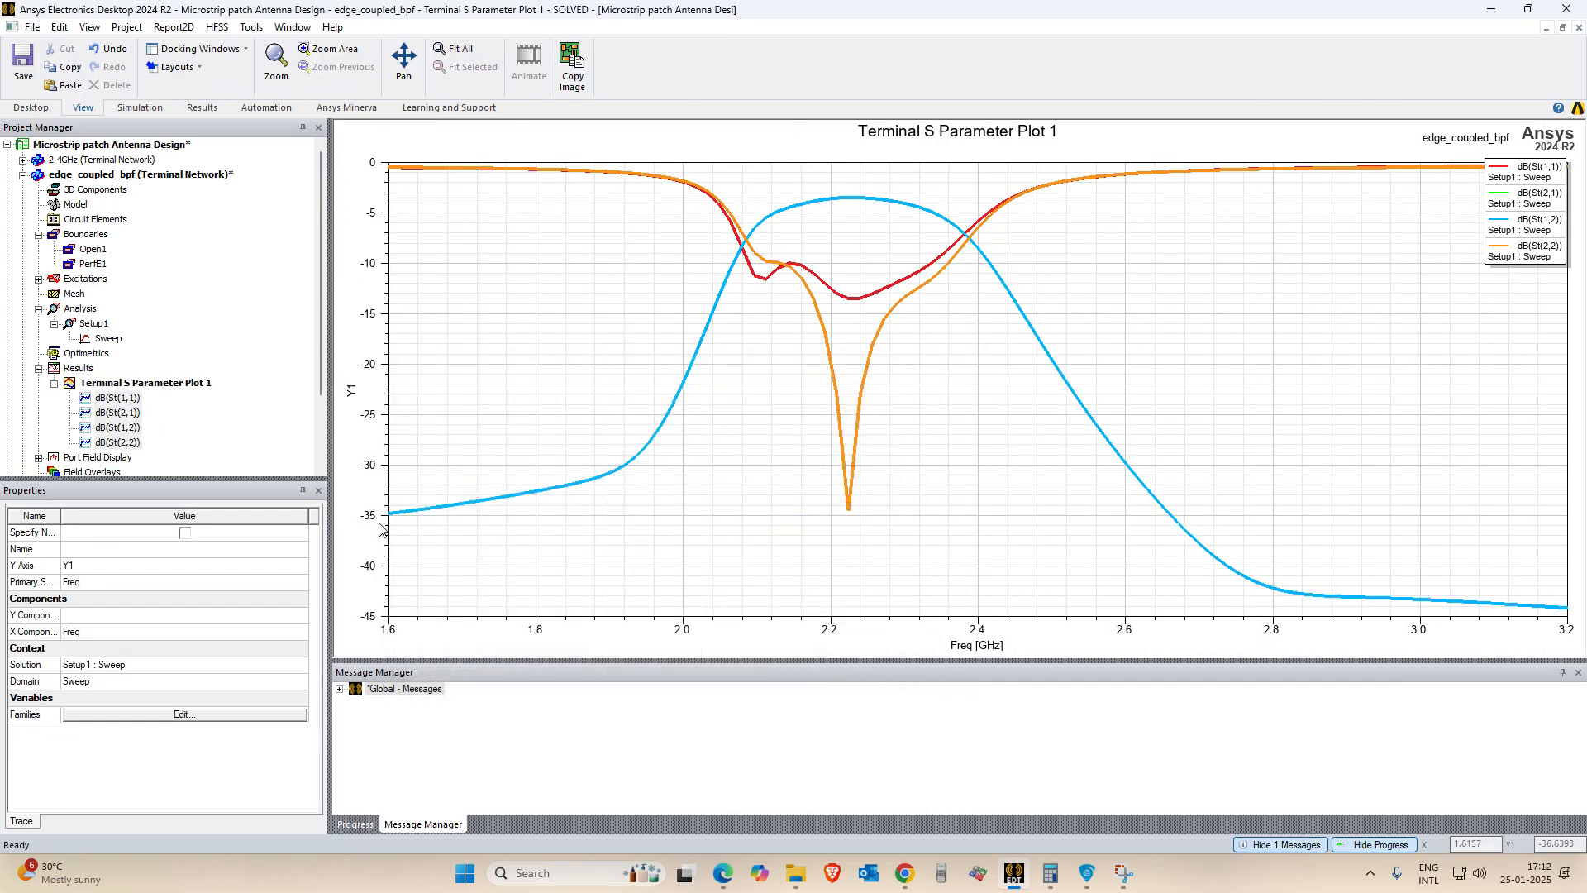
# Add plot markers at the St(2,2) dip and on St(1,1) at 2.224 GHz, and at the St(1,2) peak at 2.24 GHz.
pyautogui.rightClick(1000, 411)
pyautogui.moveTo(1010, 414)
pyautogui.click(1200, 419)
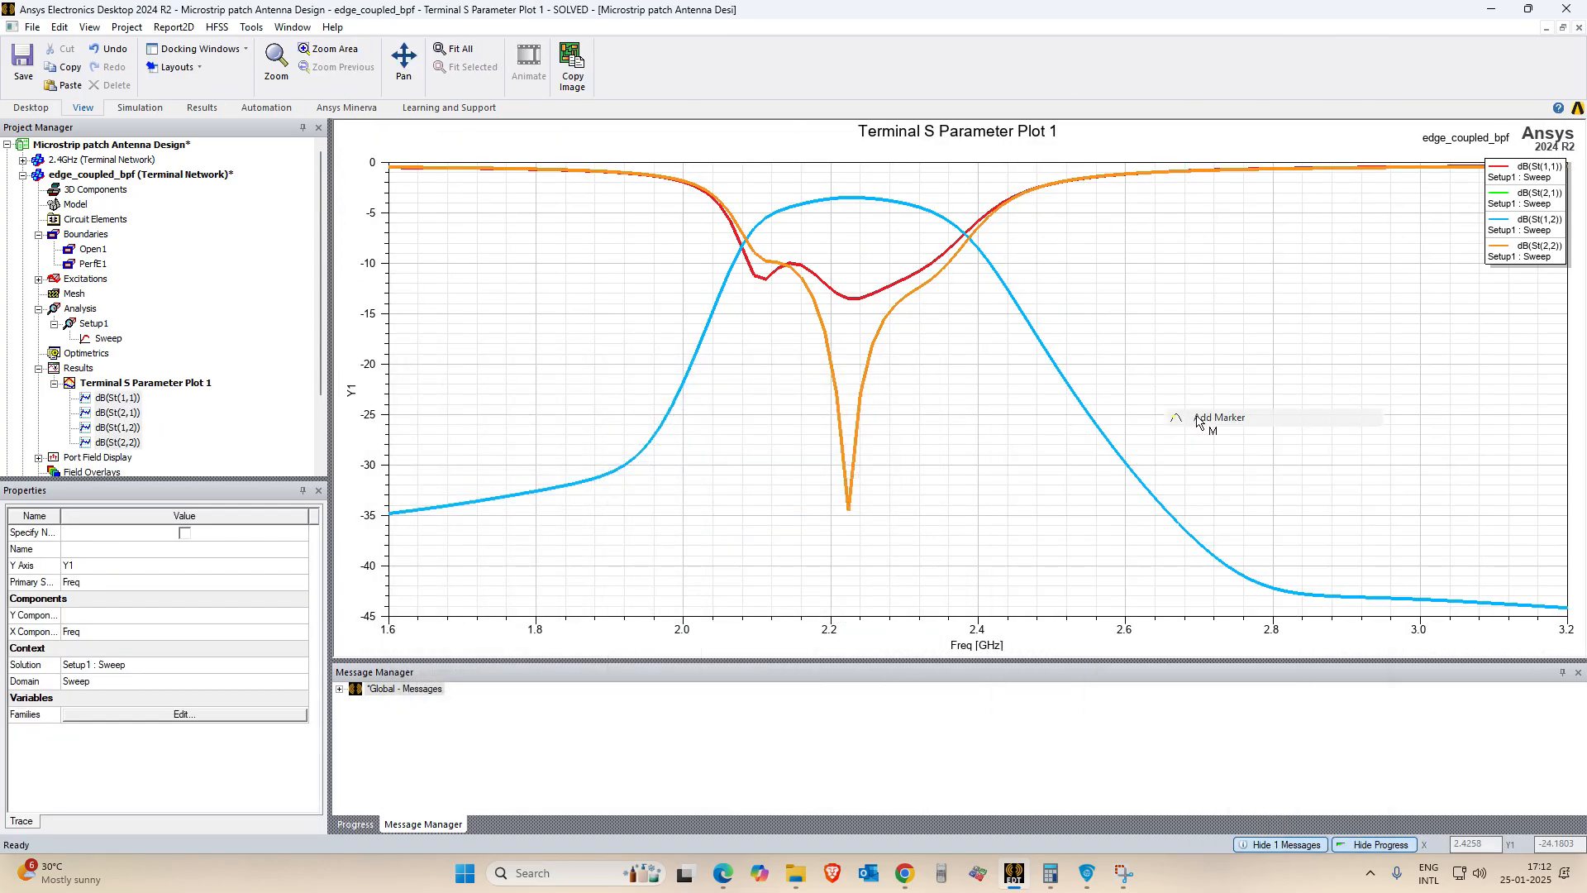
pyautogui.click(848, 506)
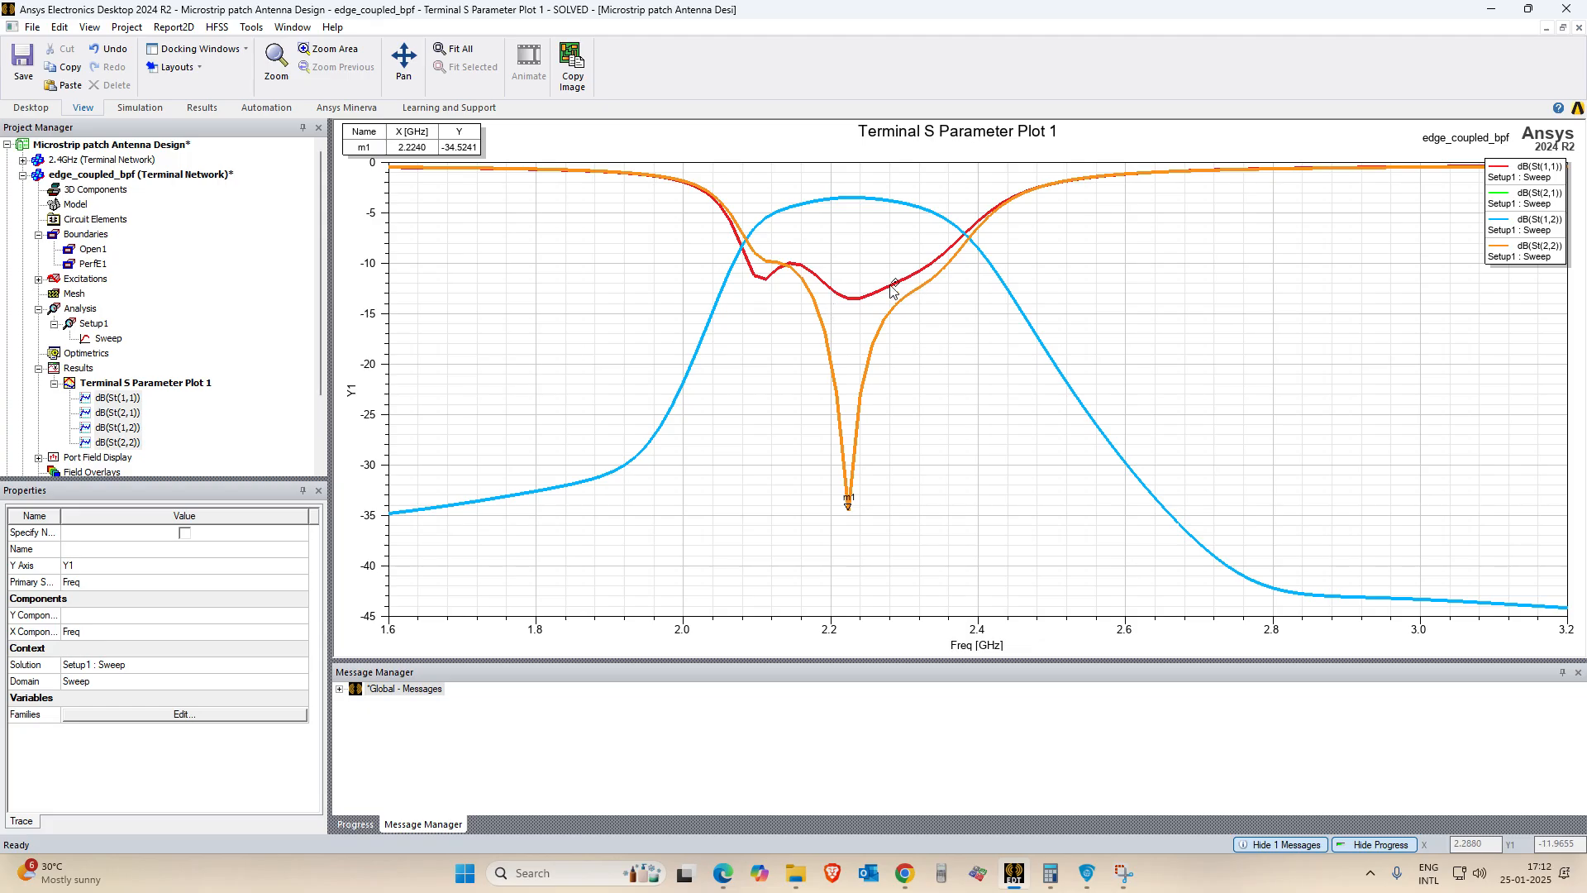
pyautogui.click(849, 298)
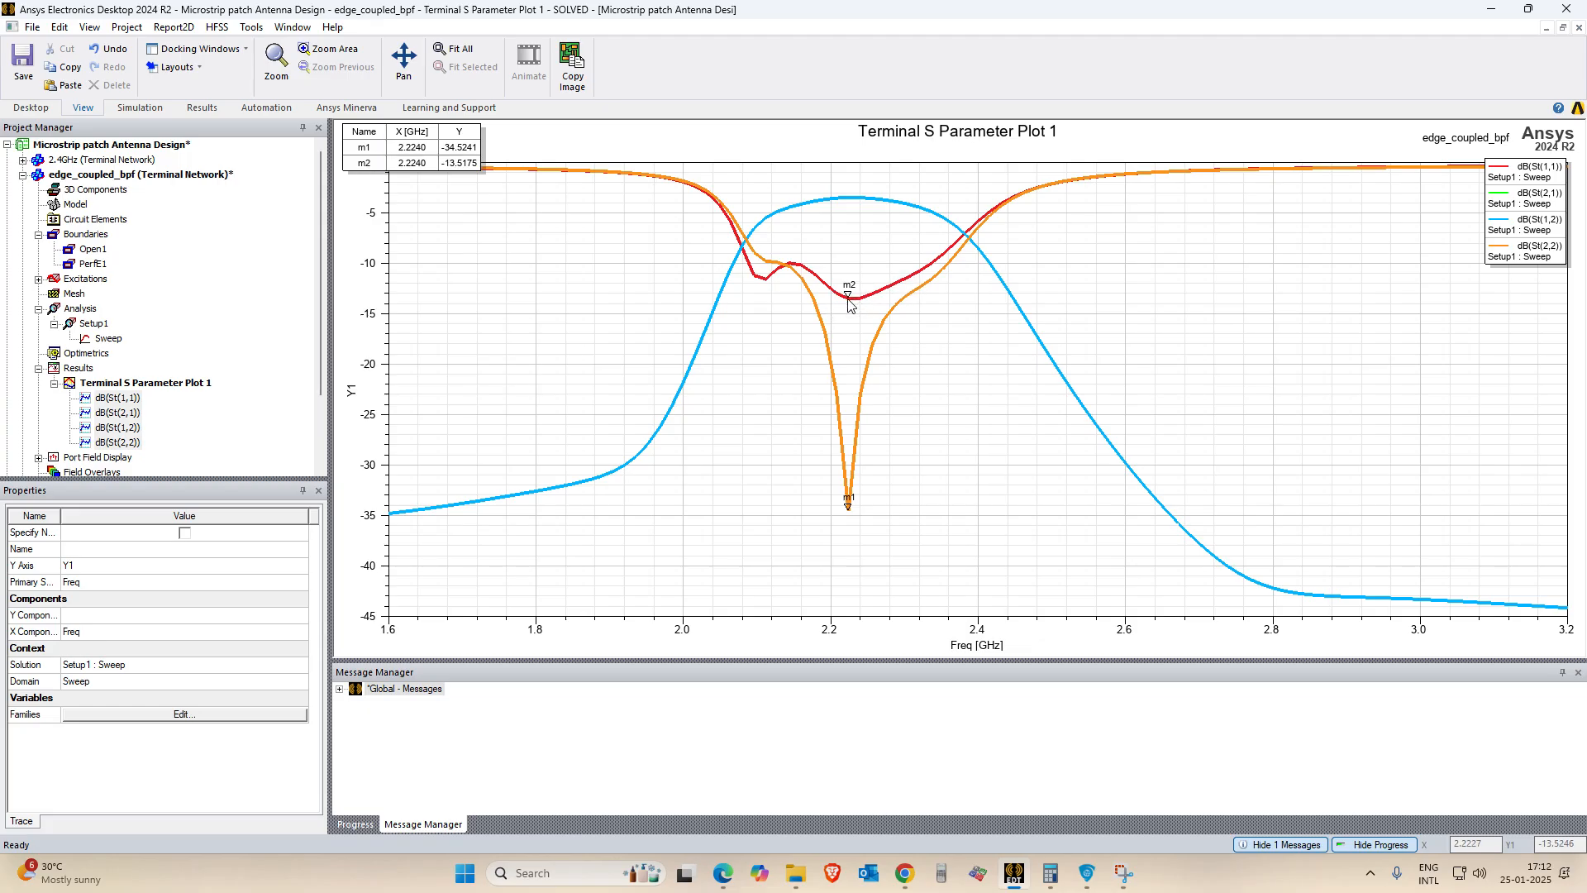
pyautogui.click(859, 198)
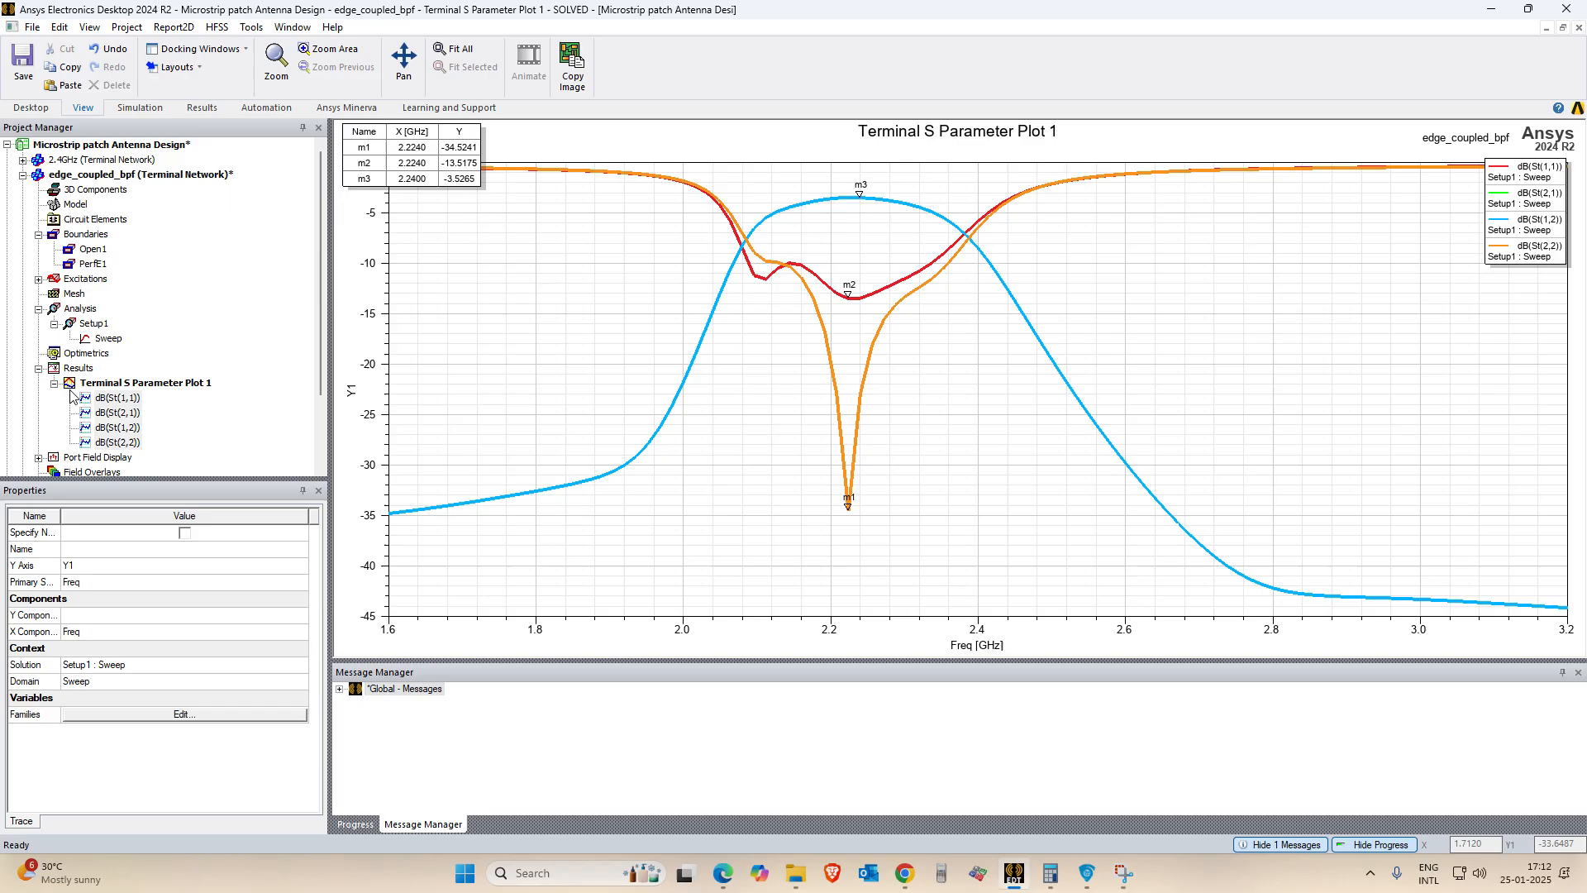
# Add markers on the St(1,2) skirts at 1.92 GHz and 2.608 GHz, and move the marker table below the legend.
pyautogui.click(626, 469)
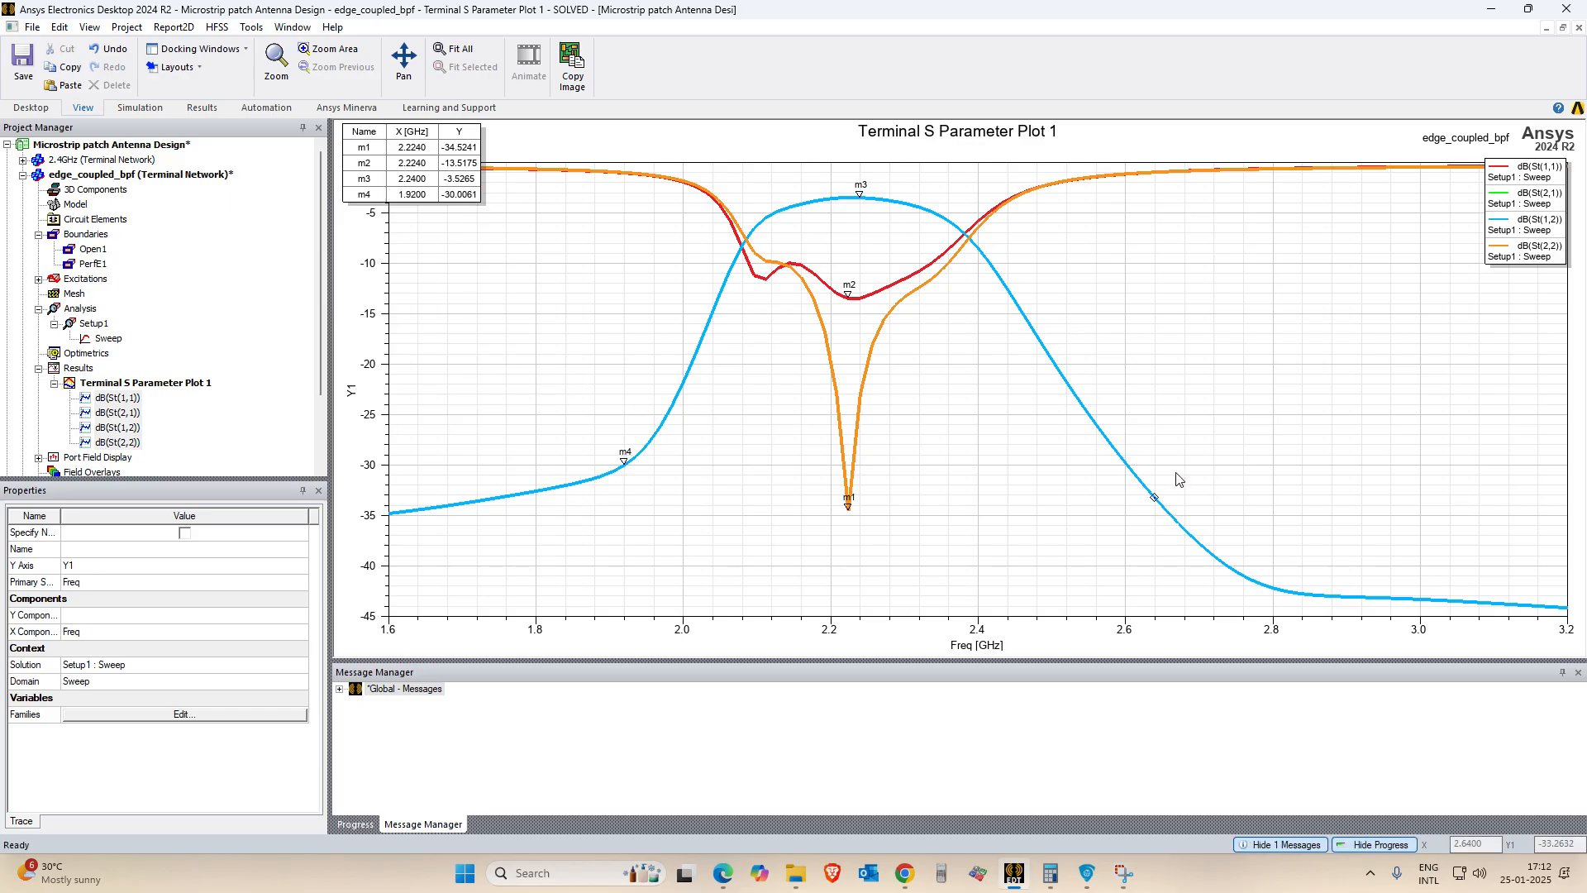
pyautogui.click(1129, 468)
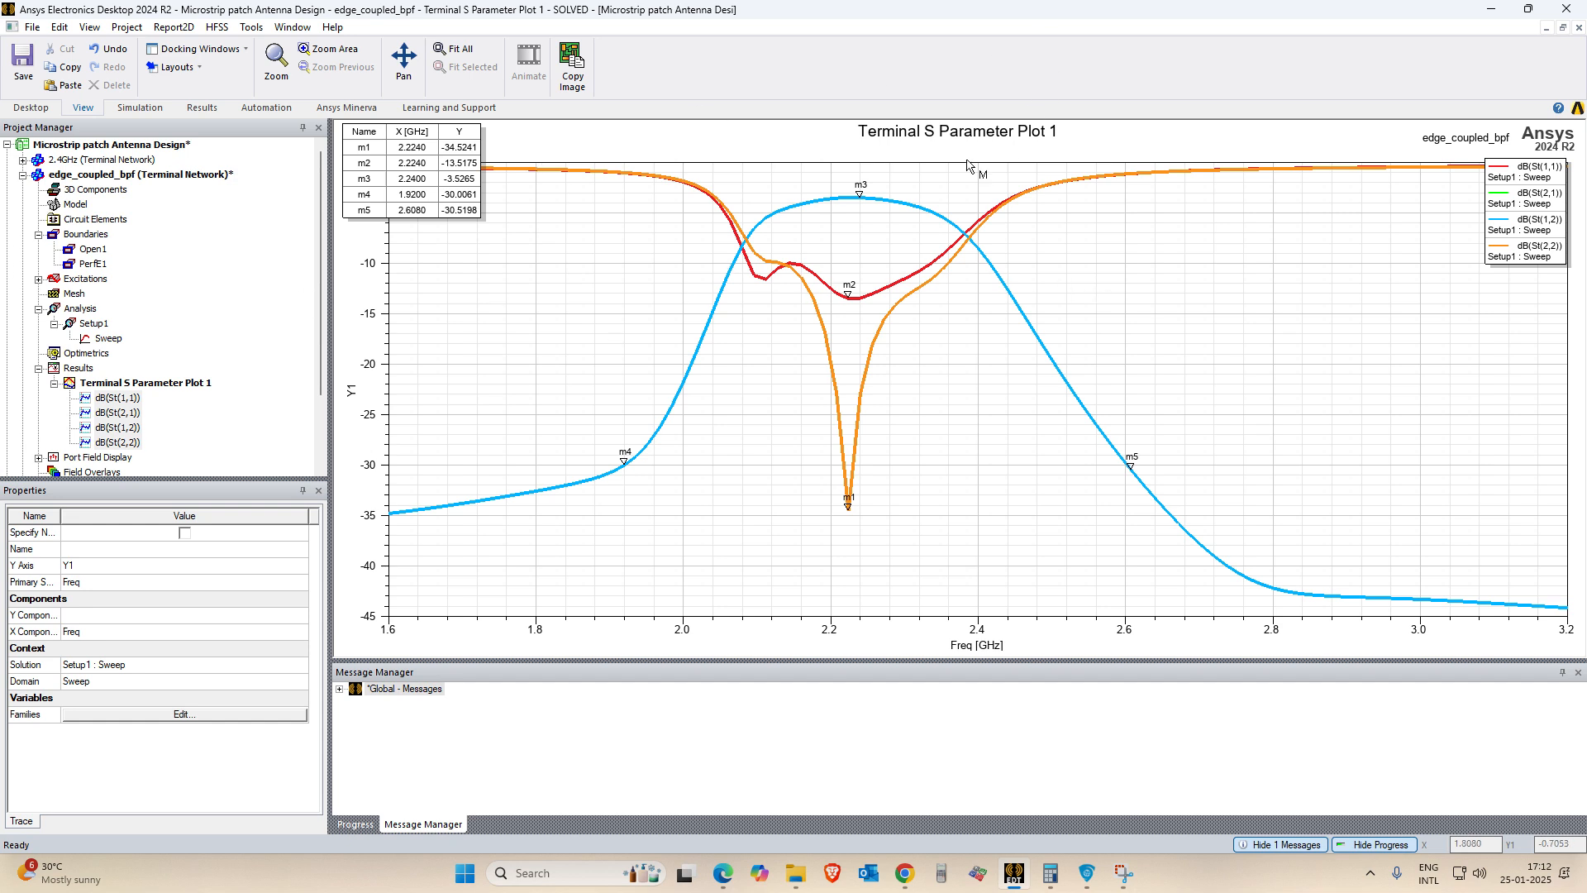
pyautogui.moveTo(459, 141)
pyautogui.mouseDown()
pyautogui.moveTo(1198, 229)
pyautogui.moveTo(1551, 326)
pyautogui.moveTo(1547, 303)
pyautogui.mouseUp()
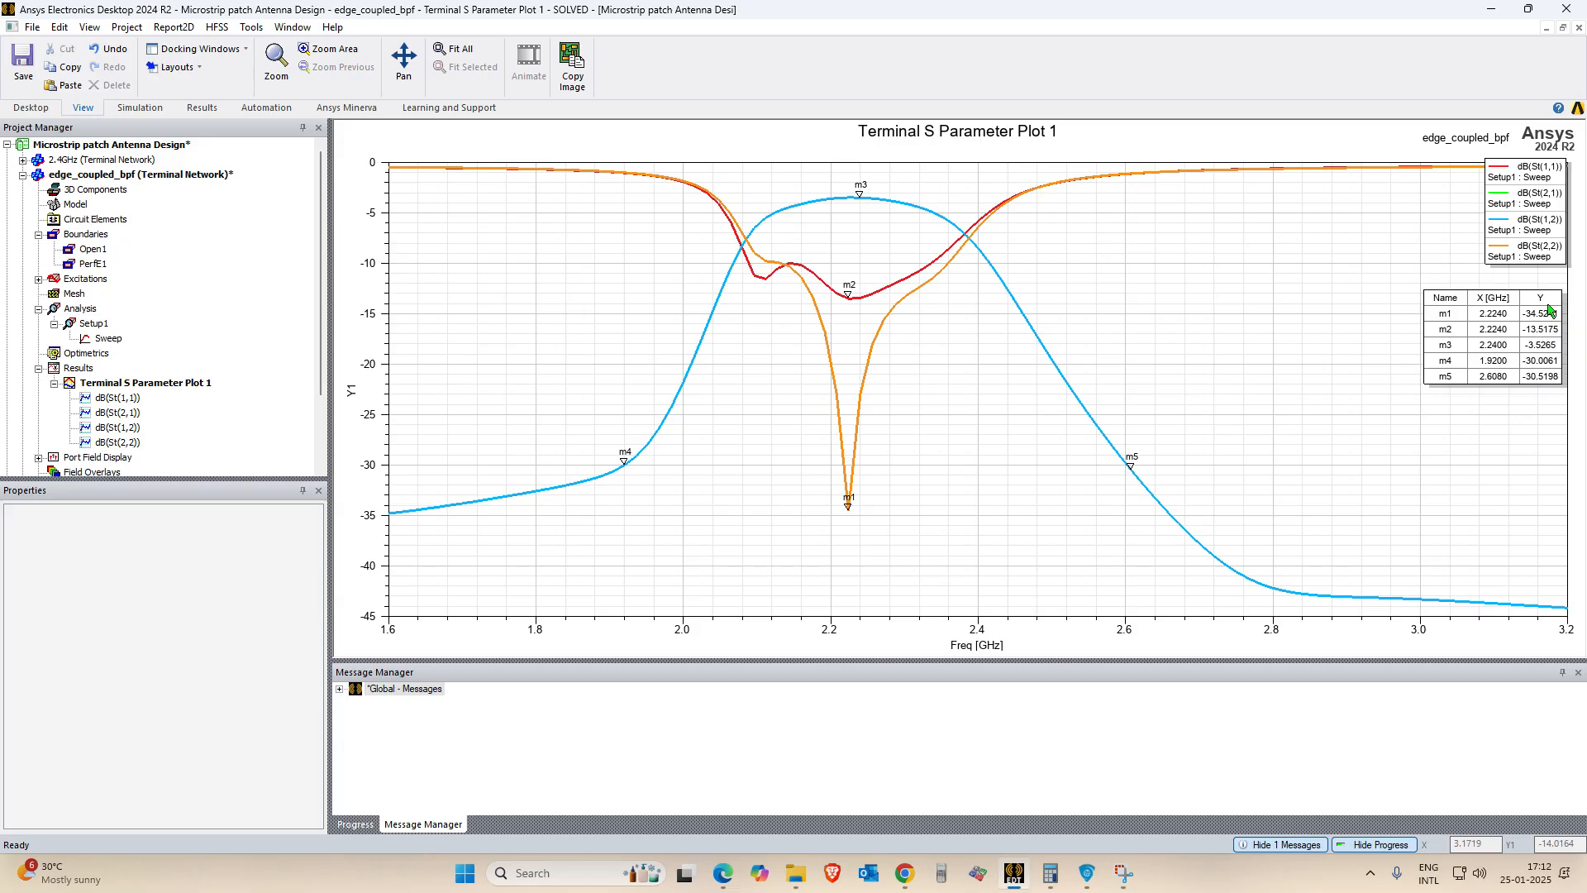
# Highlight the St(1,1), St(2,2) and St(1,2) traces one by one to examine their marker values.
pyautogui.click(1539, 169)
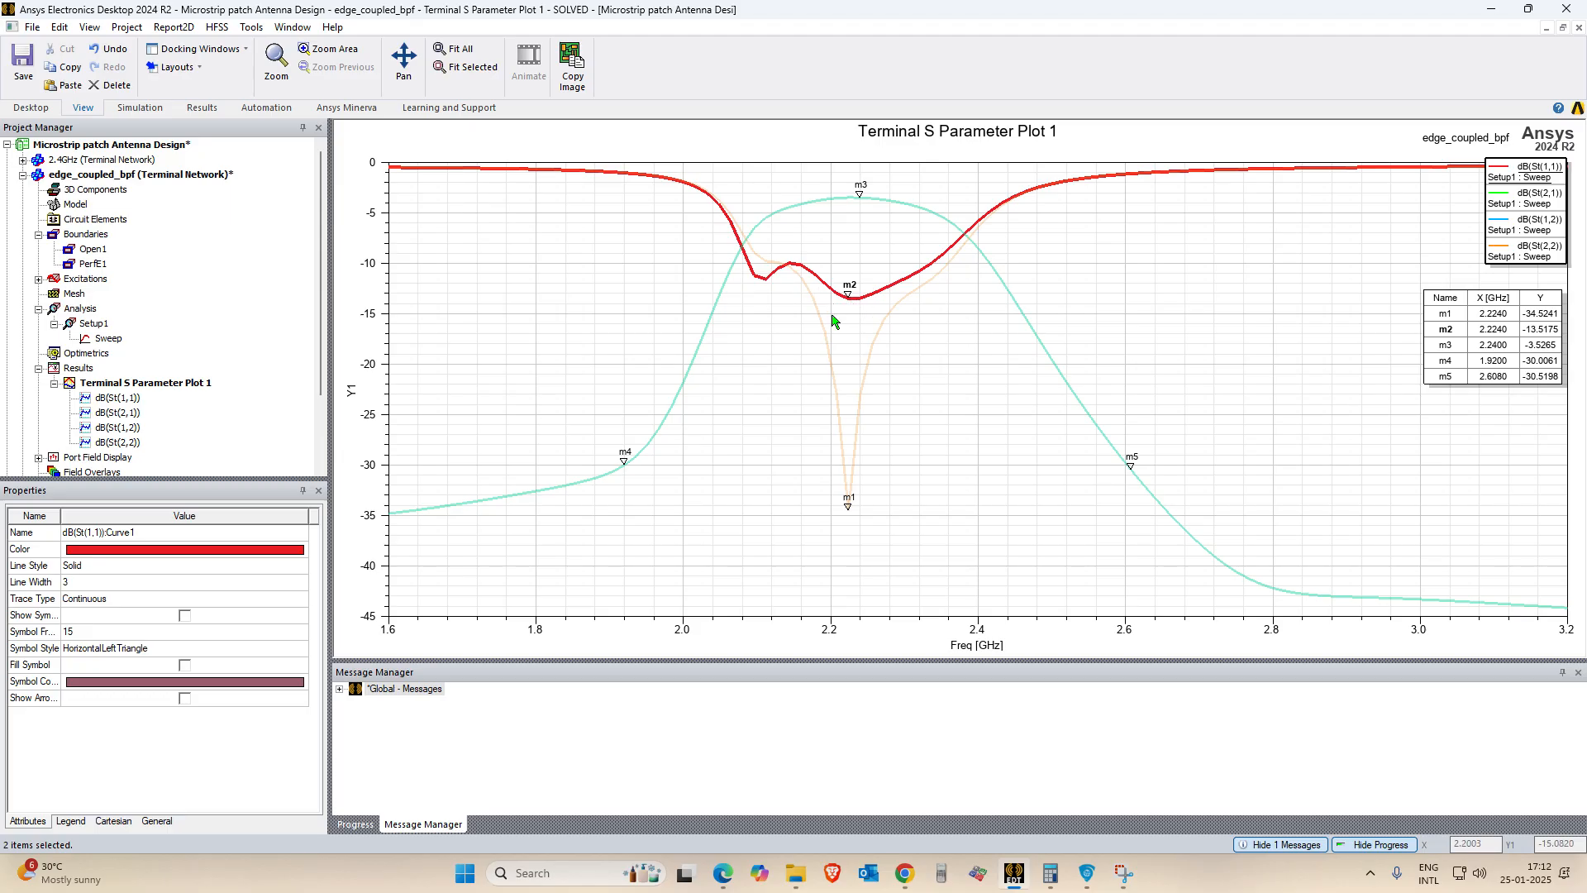
pyautogui.click(870, 361)
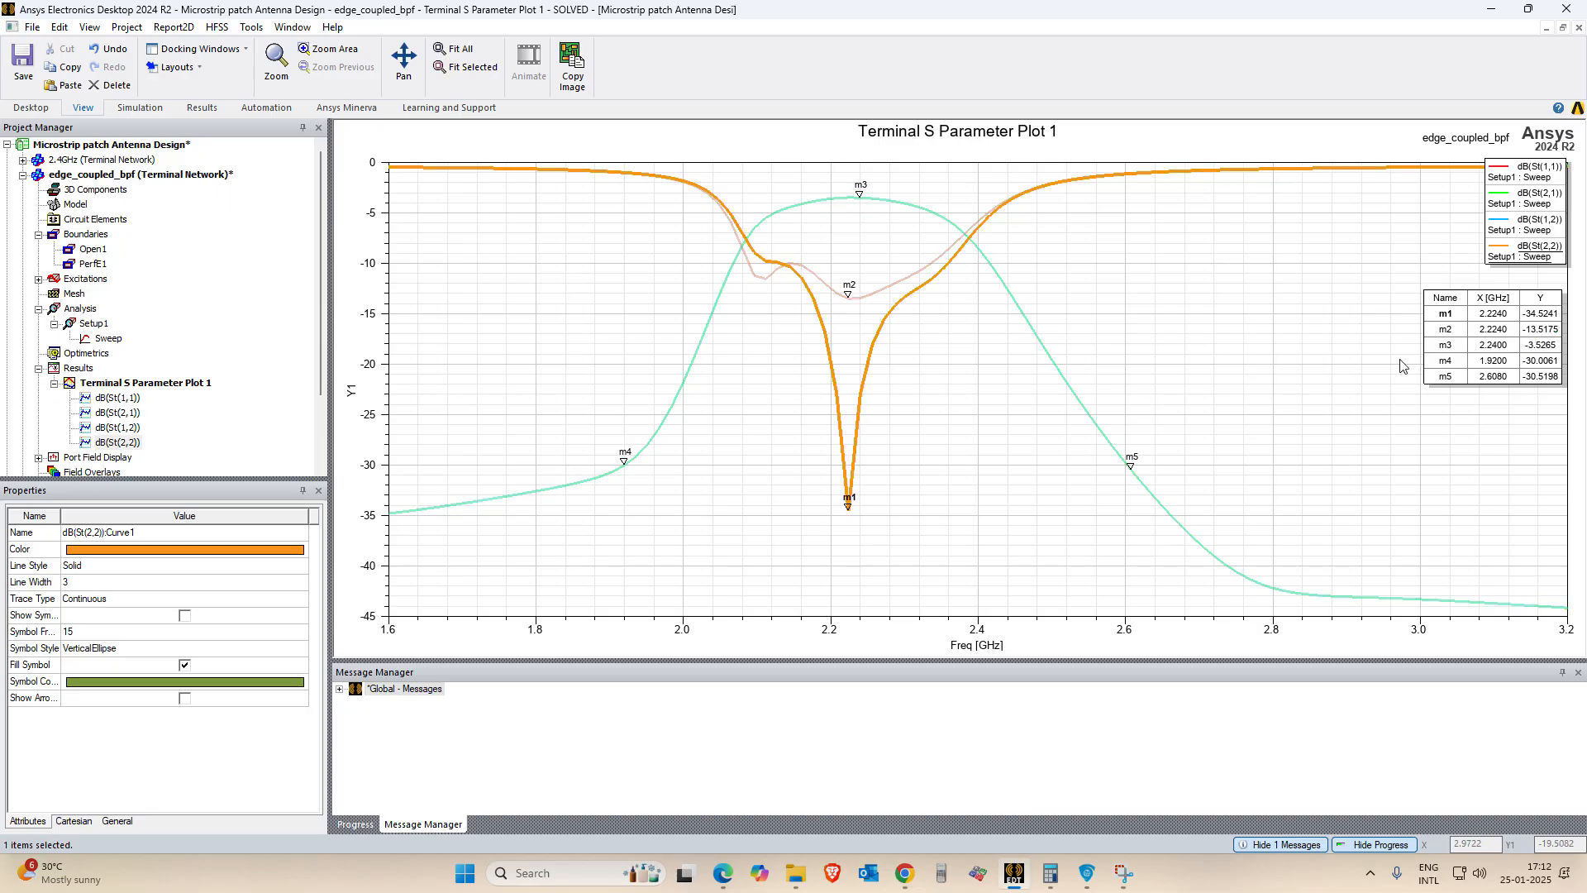
pyautogui.click(887, 200)
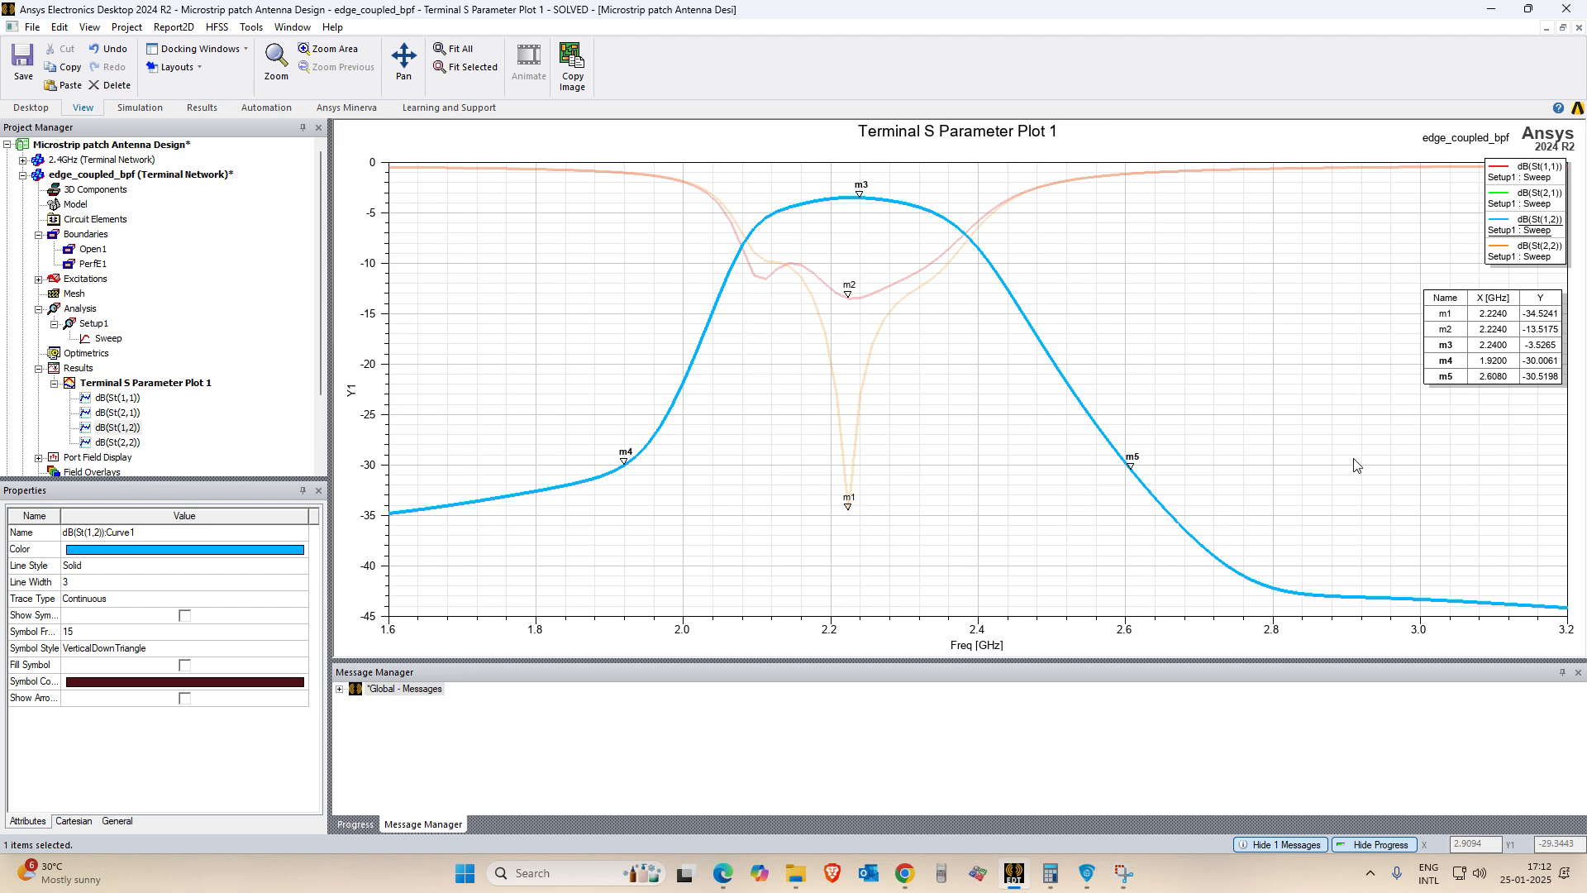
# Switch to the filter paper in Edge to compare the simulated response with the Fig 3 loss plot.
pyautogui.click(903, 883)
pyautogui.click(903, 881)
pyautogui.click(721, 878)
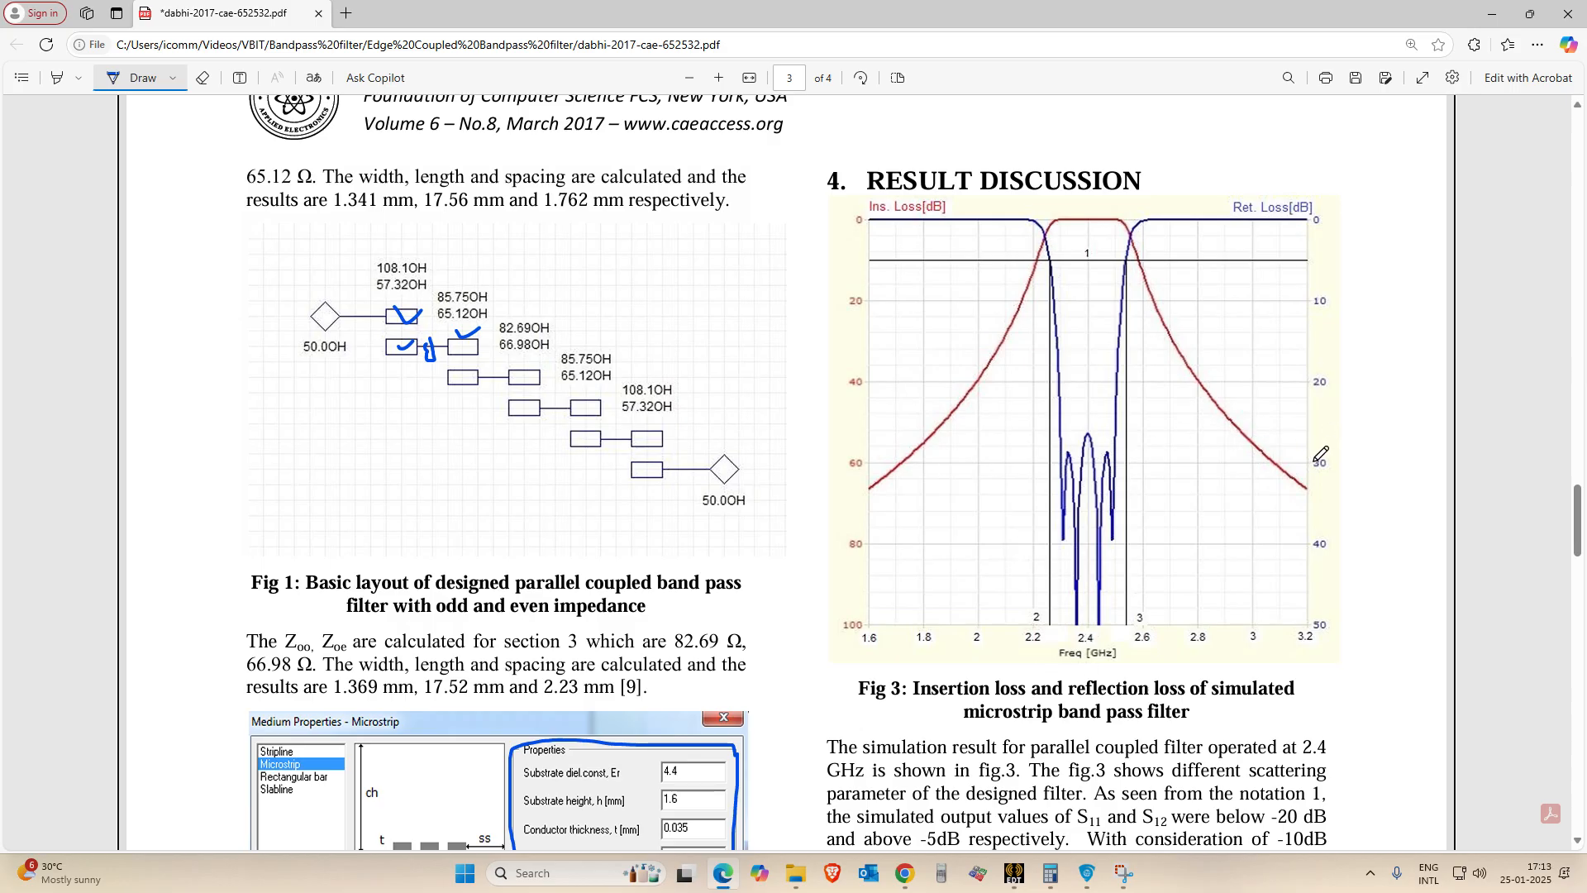
# Draw a freehand line across Fig 3 at the 30 dB return-loss level and mark the adjacent passband ripple peak.
pyautogui.moveTo(1317, 457); pyautogui.dragTo(886, 461)
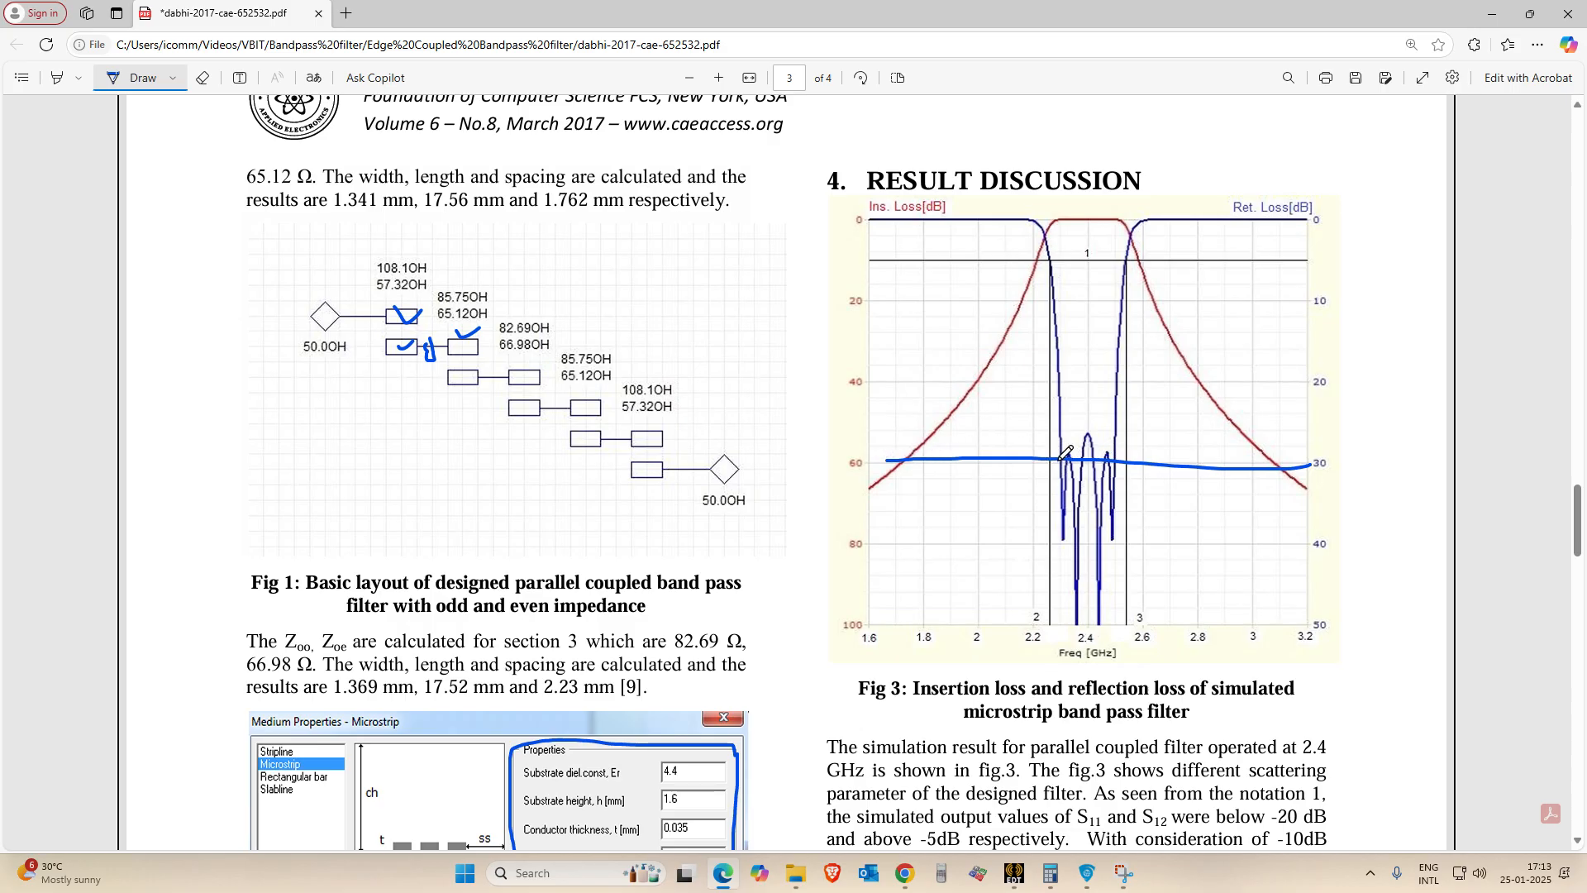
pyautogui.moveTo(1109, 452); pyautogui.dragTo(1121, 456)
# Switch to Ansys Electronics Desktop, add a Y marker to the S-parameter plot, and move it to about -29.67 and then about -19.92 dB.
pyautogui.hotkey('alt', 'Tab')
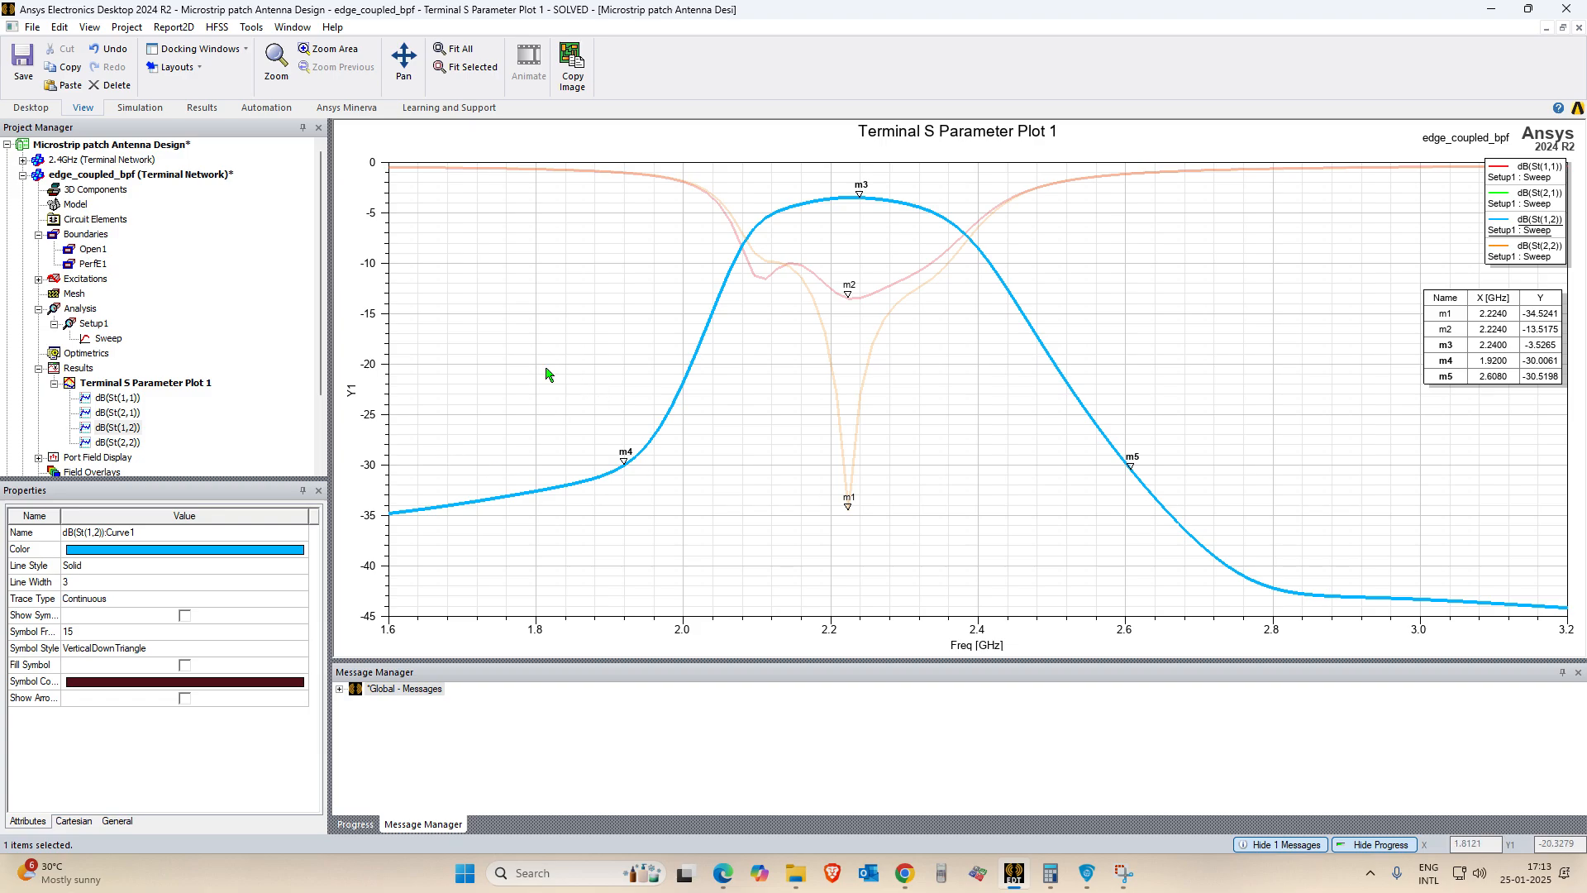
pyautogui.rightClick(609, 315)
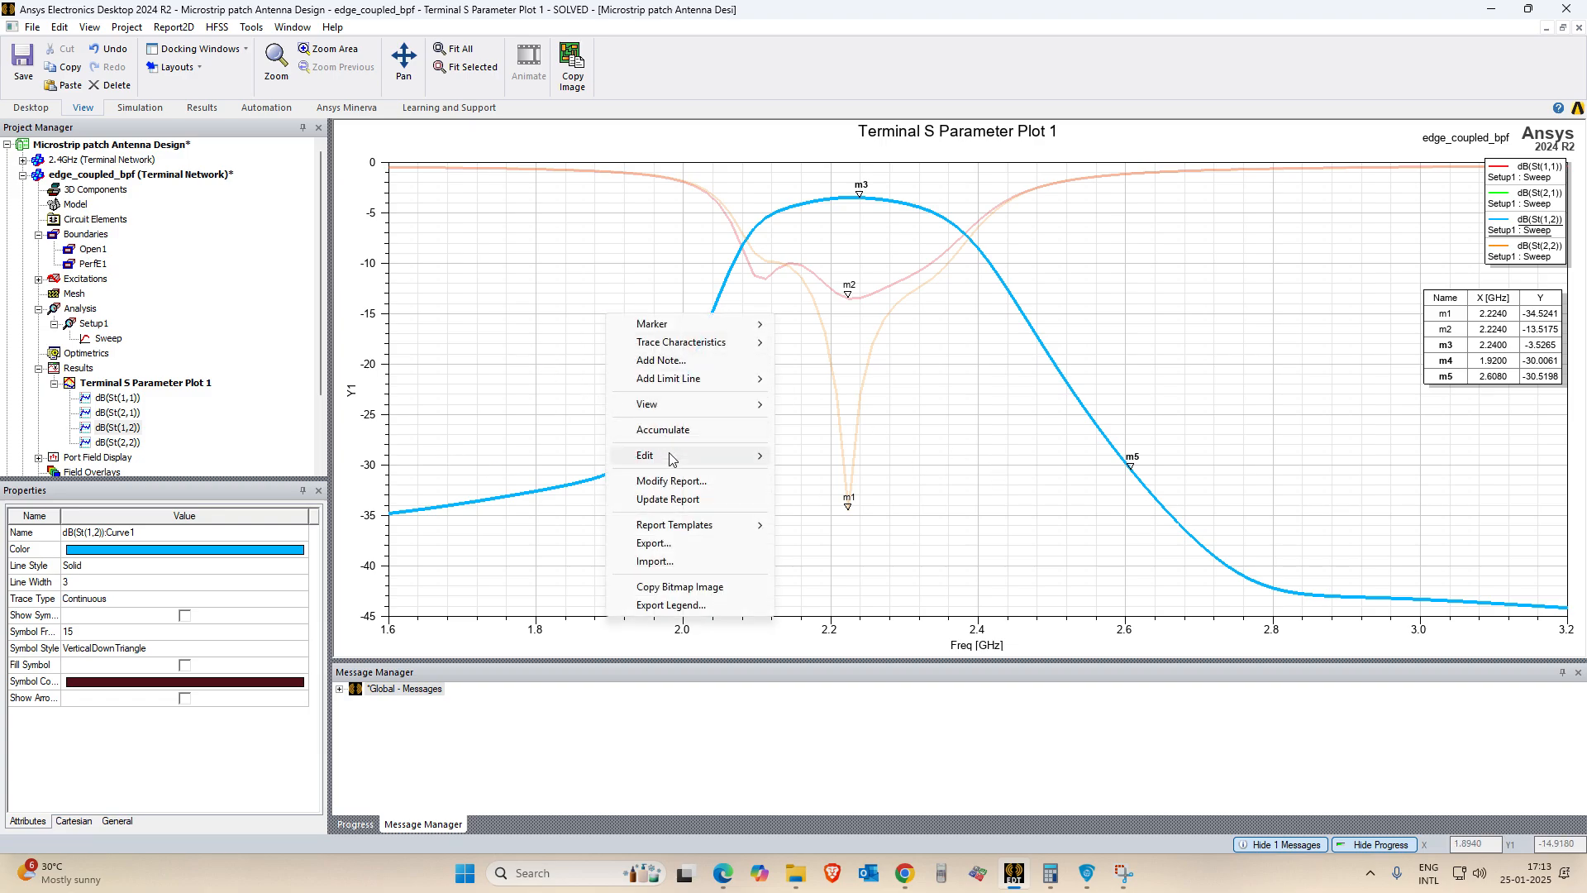
pyautogui.moveTo(653, 323)
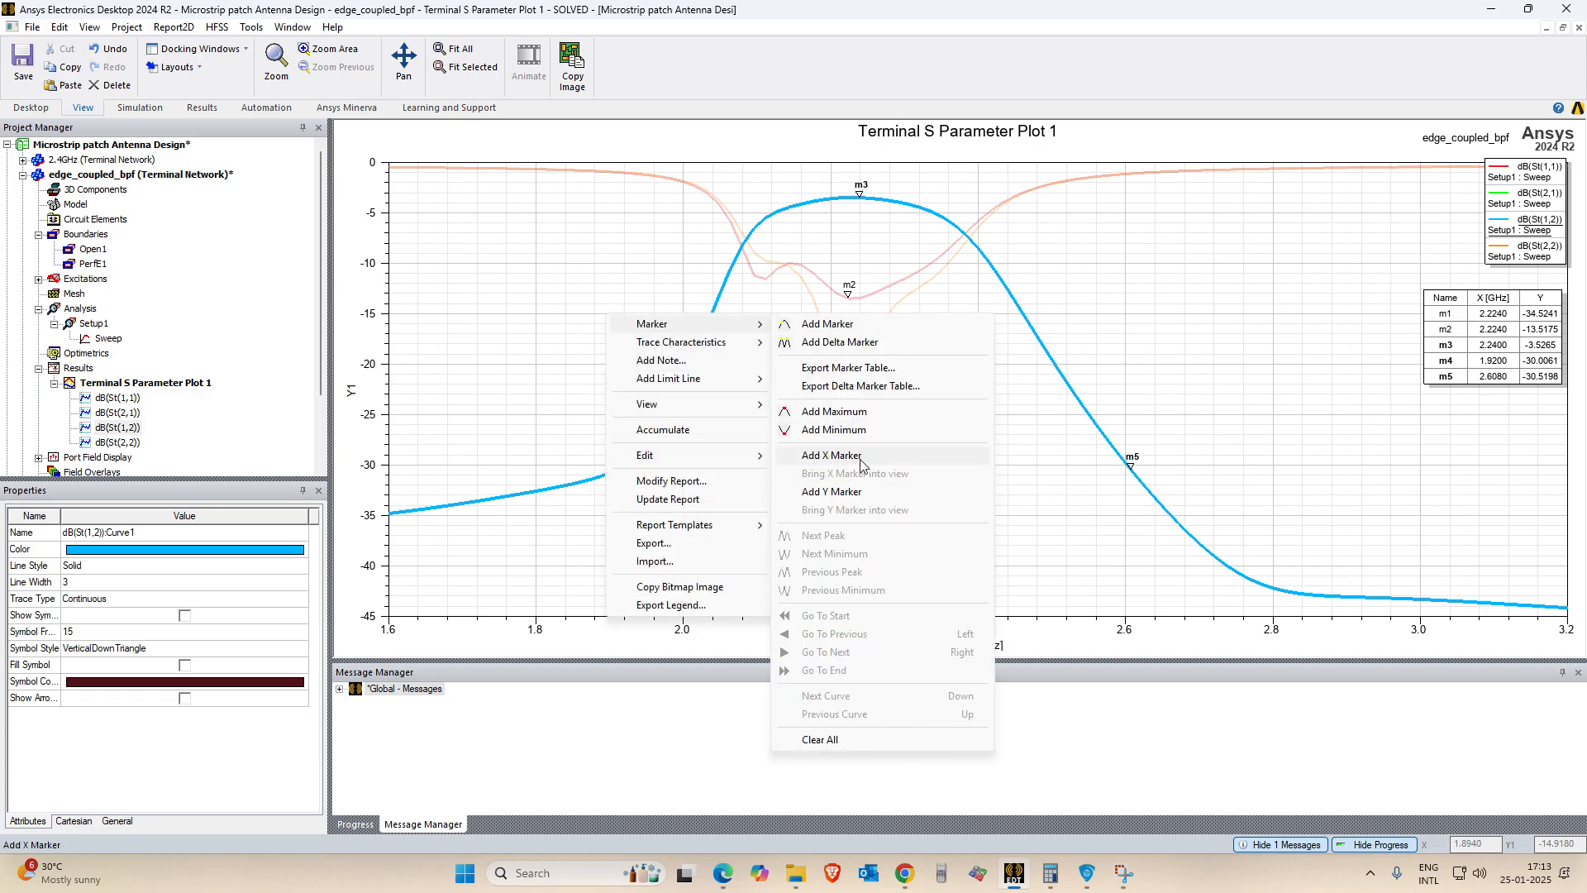
pyautogui.click(832, 492)
pyautogui.click(353, 568)
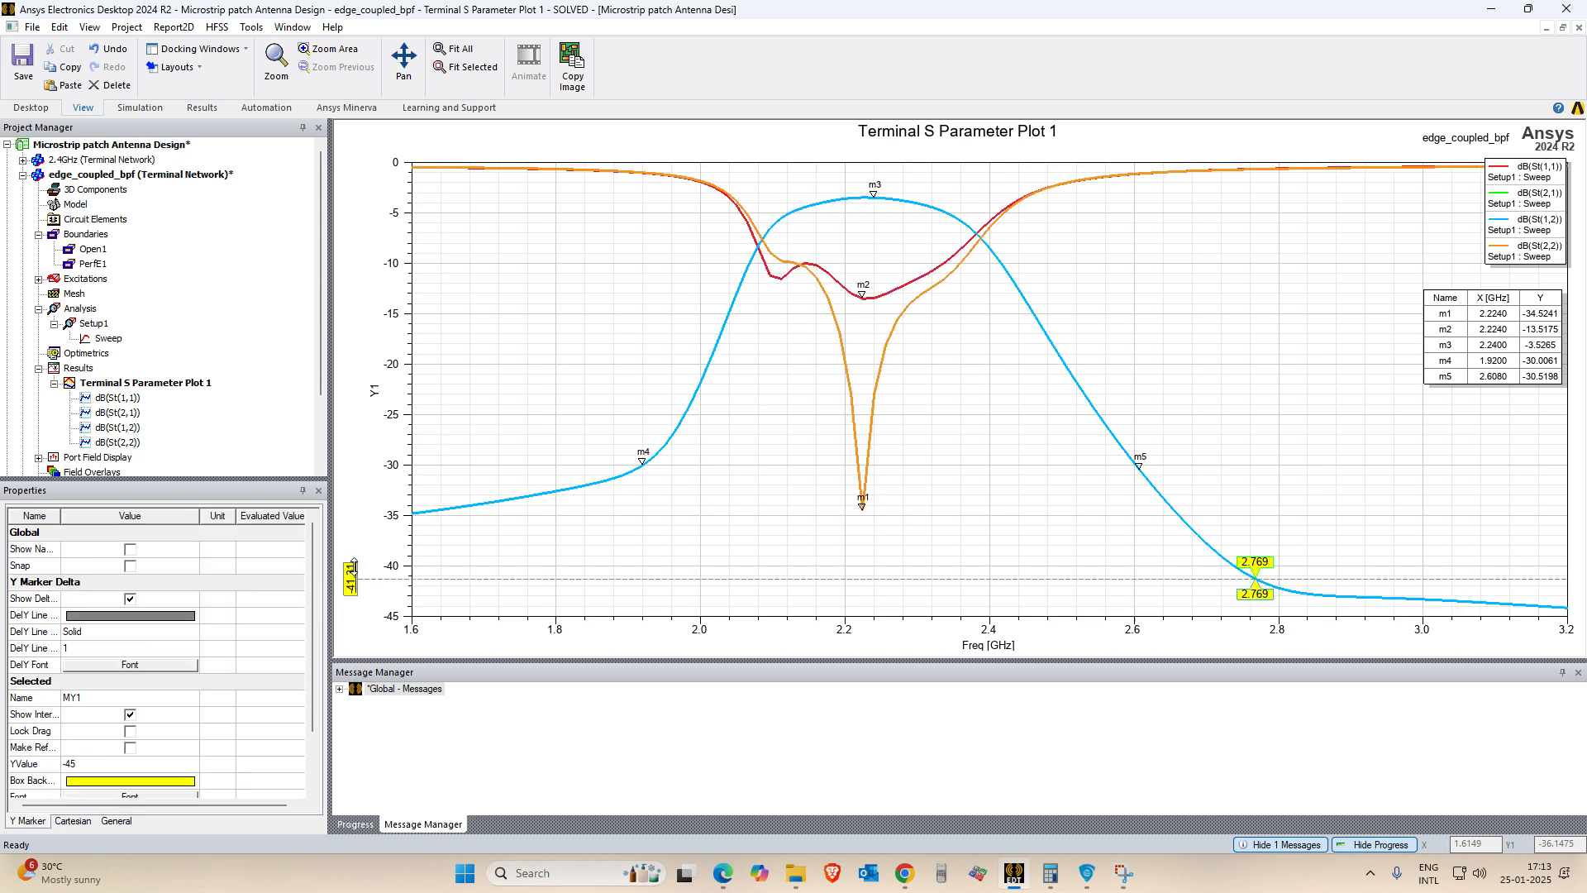
pyautogui.moveTo(353, 569); pyautogui.dragTo(353, 461)
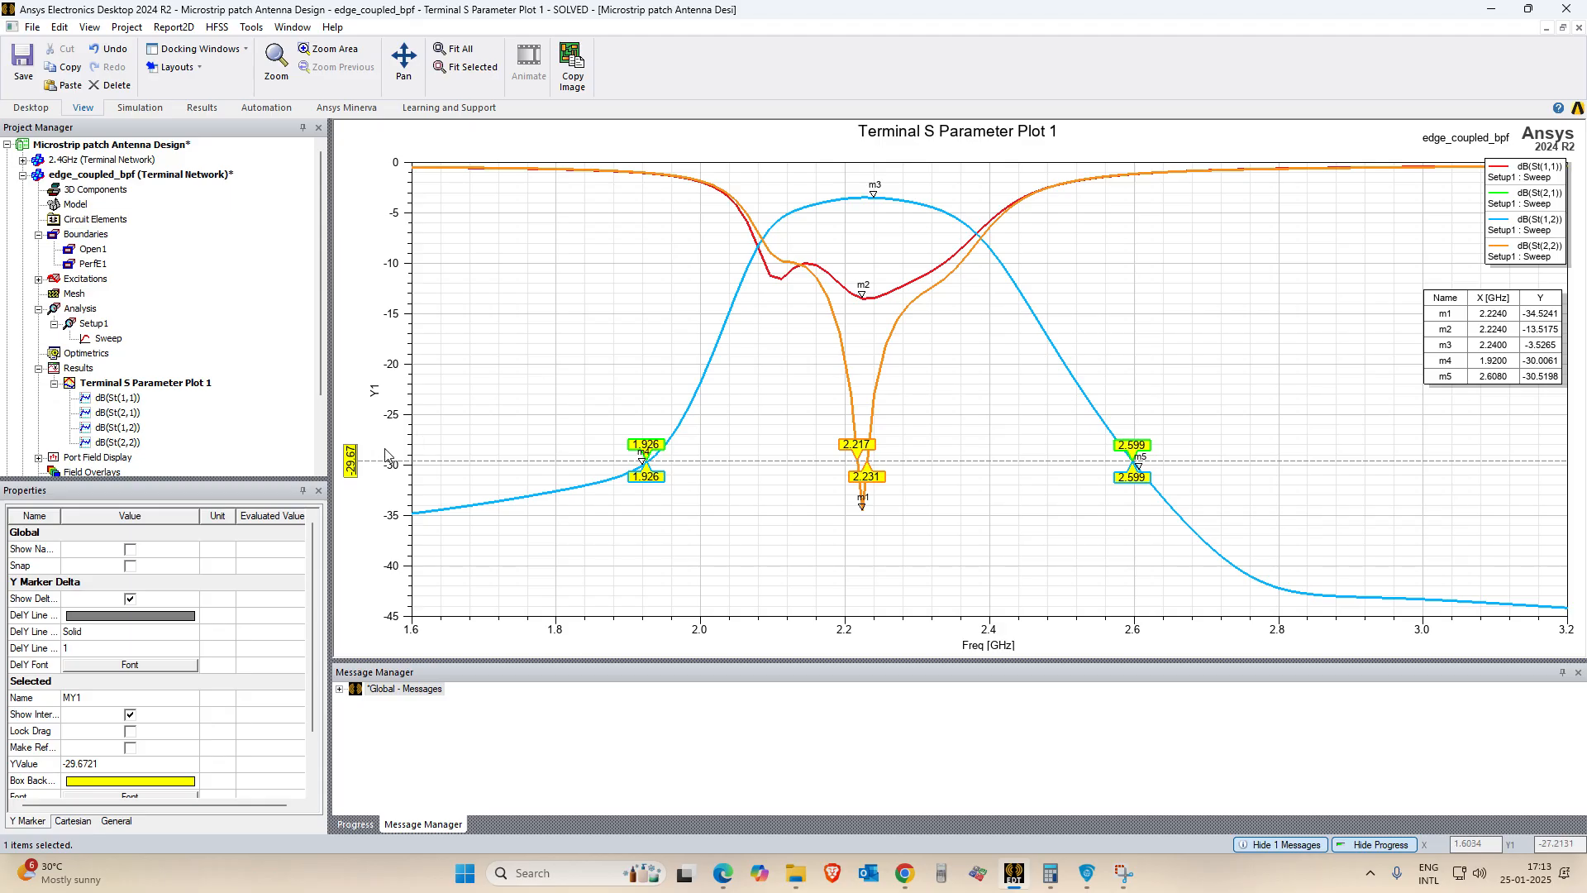
pyautogui.moveTo(354, 460)
pyautogui.mouseDown()
pyautogui.moveTo(374, 313)
pyautogui.moveTo(380, 364)
pyautogui.mouseUp()
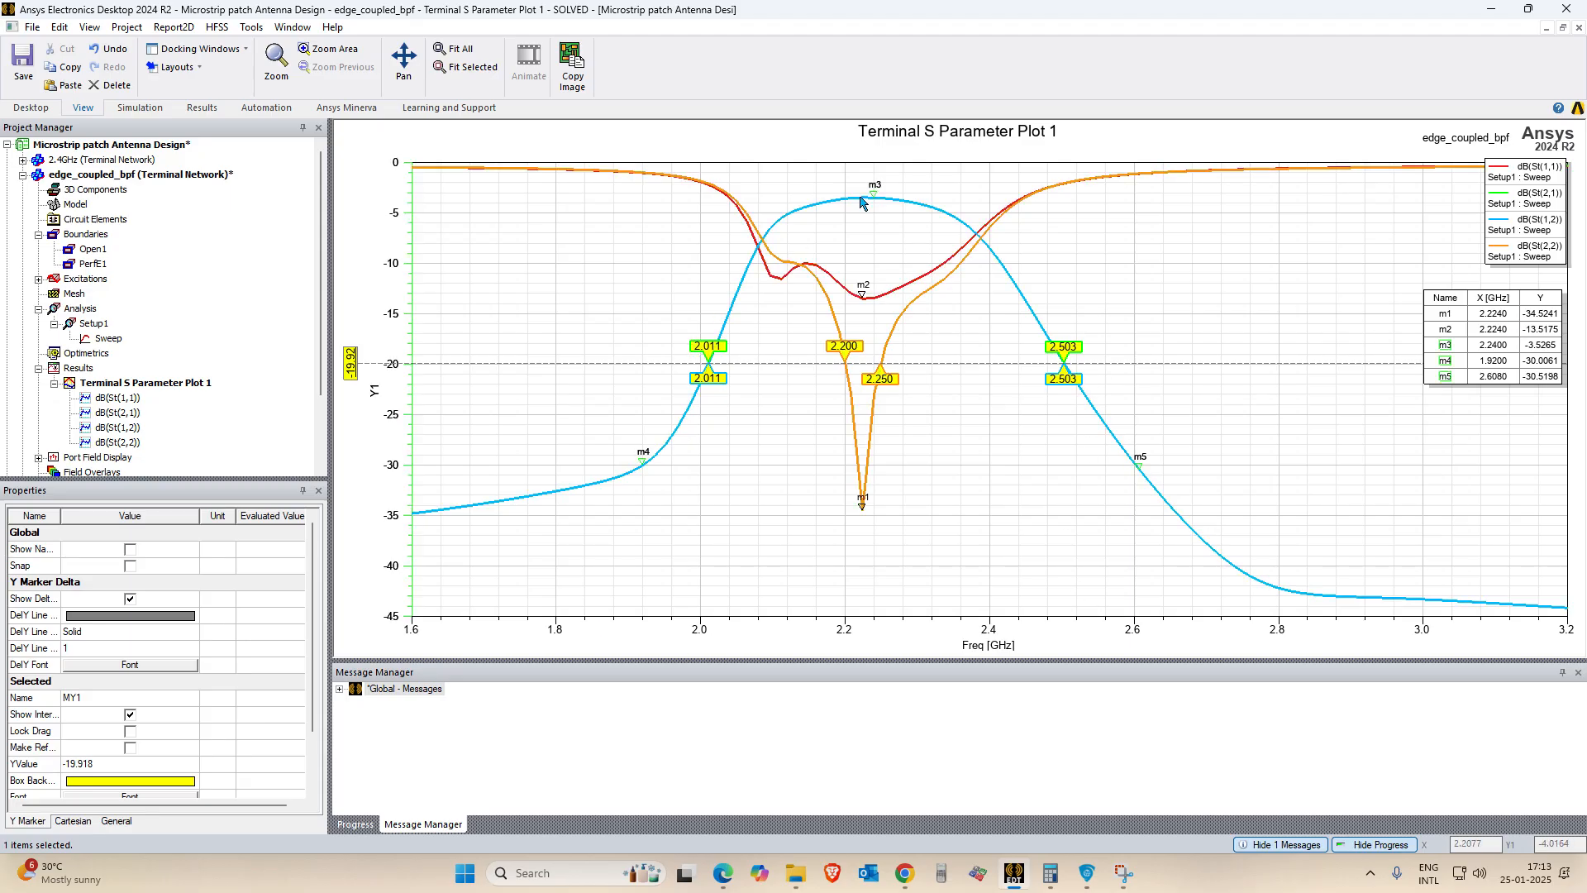
# Switch to the filter paper in Edge and mark the foot of line 2 and the flat top of the insertion-loss curve in Fig 3.
pyautogui.hotkey('alt', 'Tab')
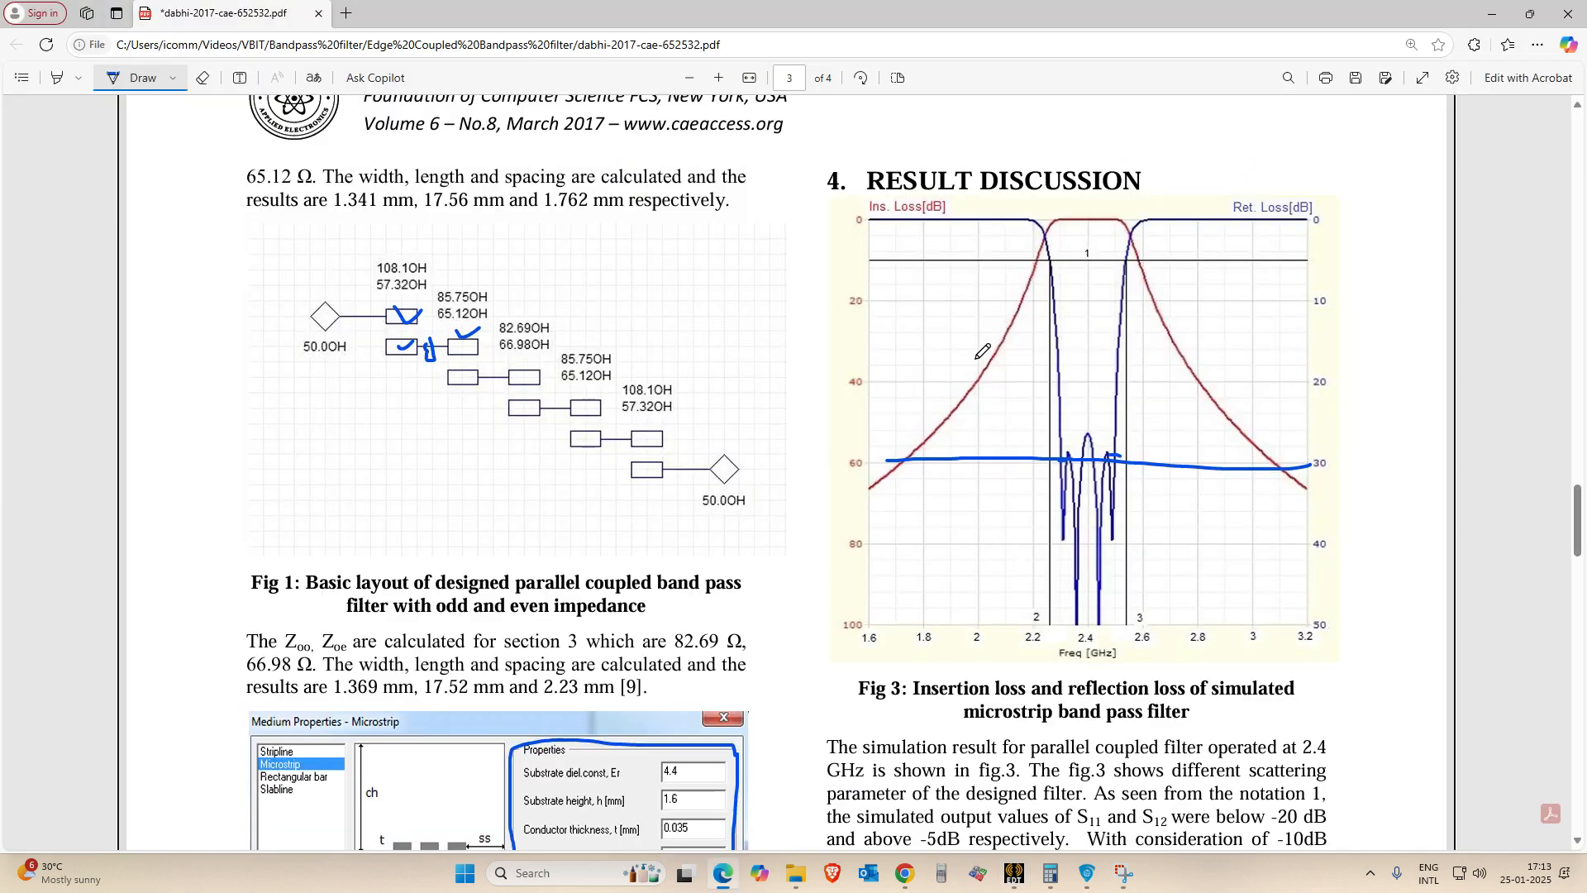
pyautogui.moveTo(1044, 628); pyautogui.dragTo(1057, 623)
pyautogui.moveTo(1087, 219); pyautogui.dragTo(1102, 216)
pyautogui.scroll(1, 1093, 281)
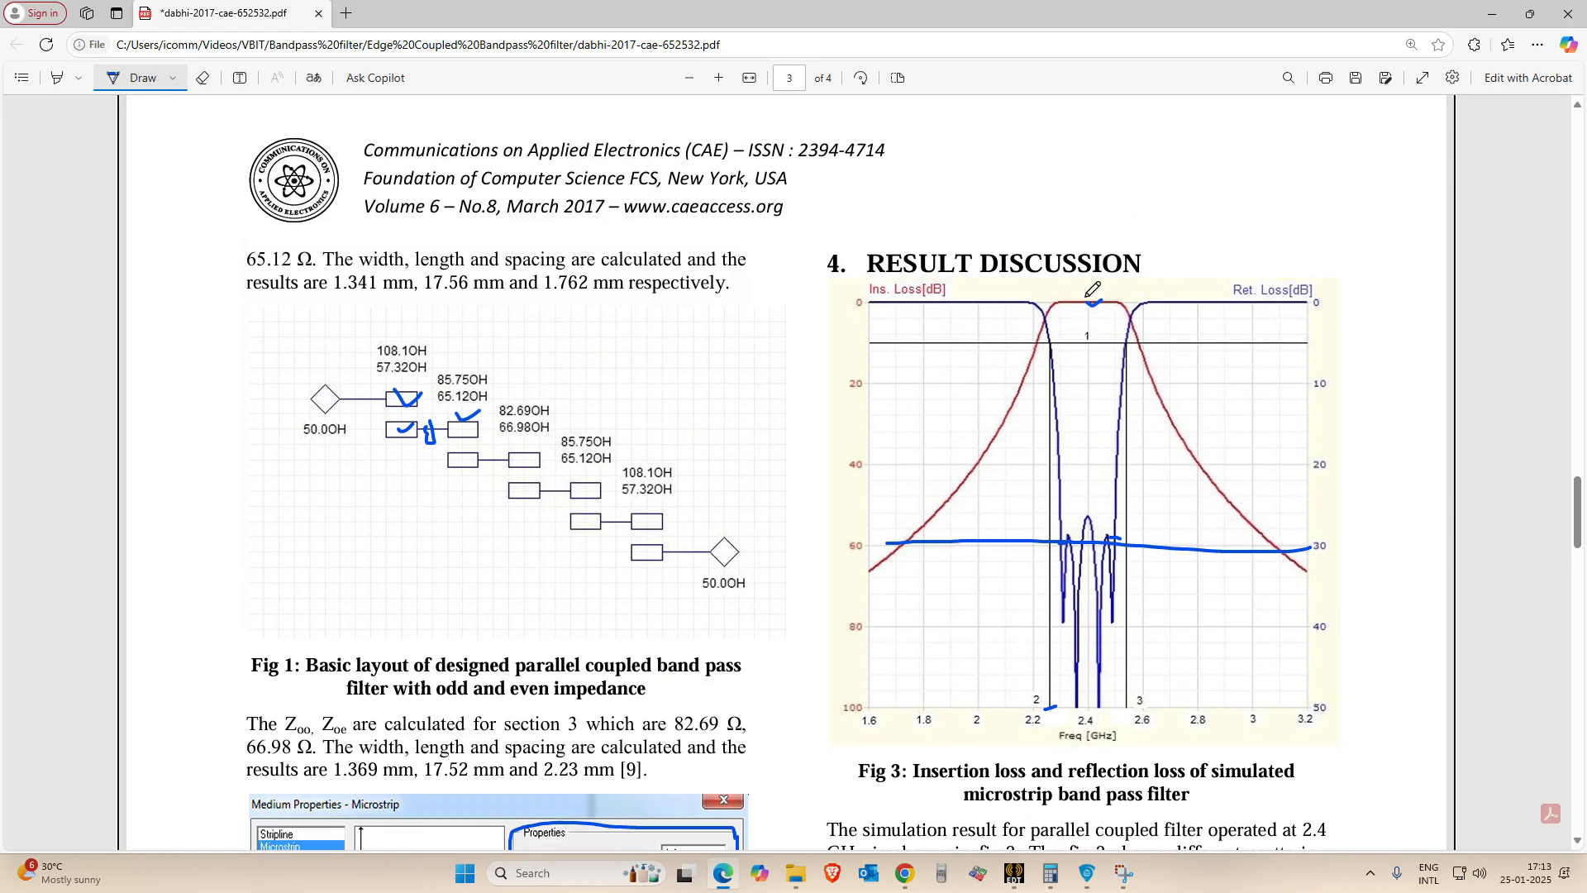
pyautogui.moveTo(1086, 299); pyautogui.dragTo(1105, 304)
pyautogui.scroll(-7, 1058, 420)
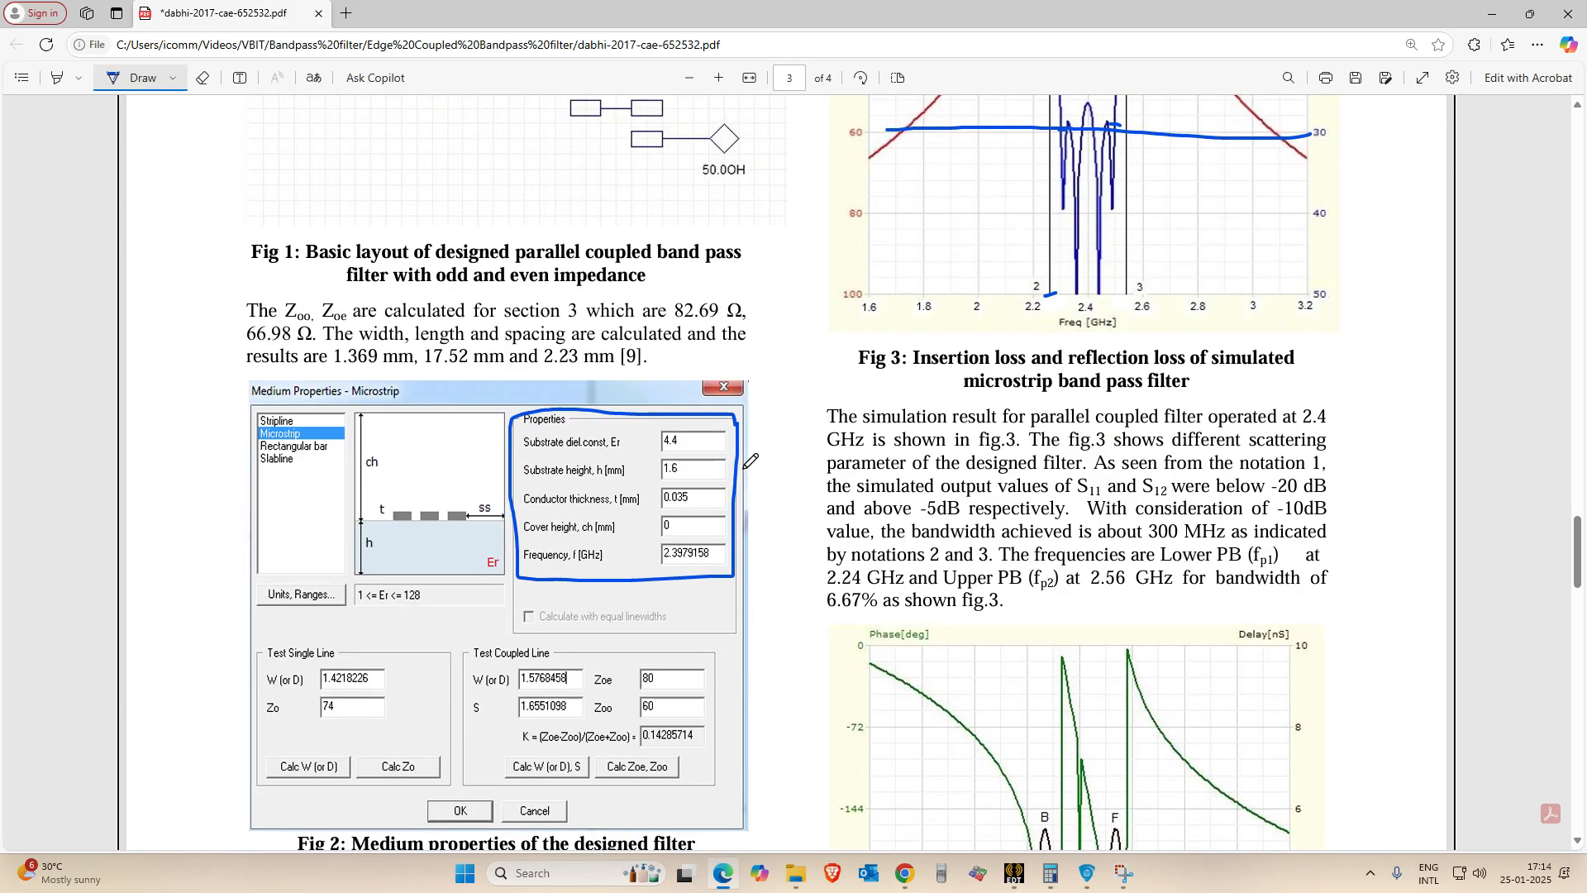
pyautogui.scroll(-20, 1038, 463)
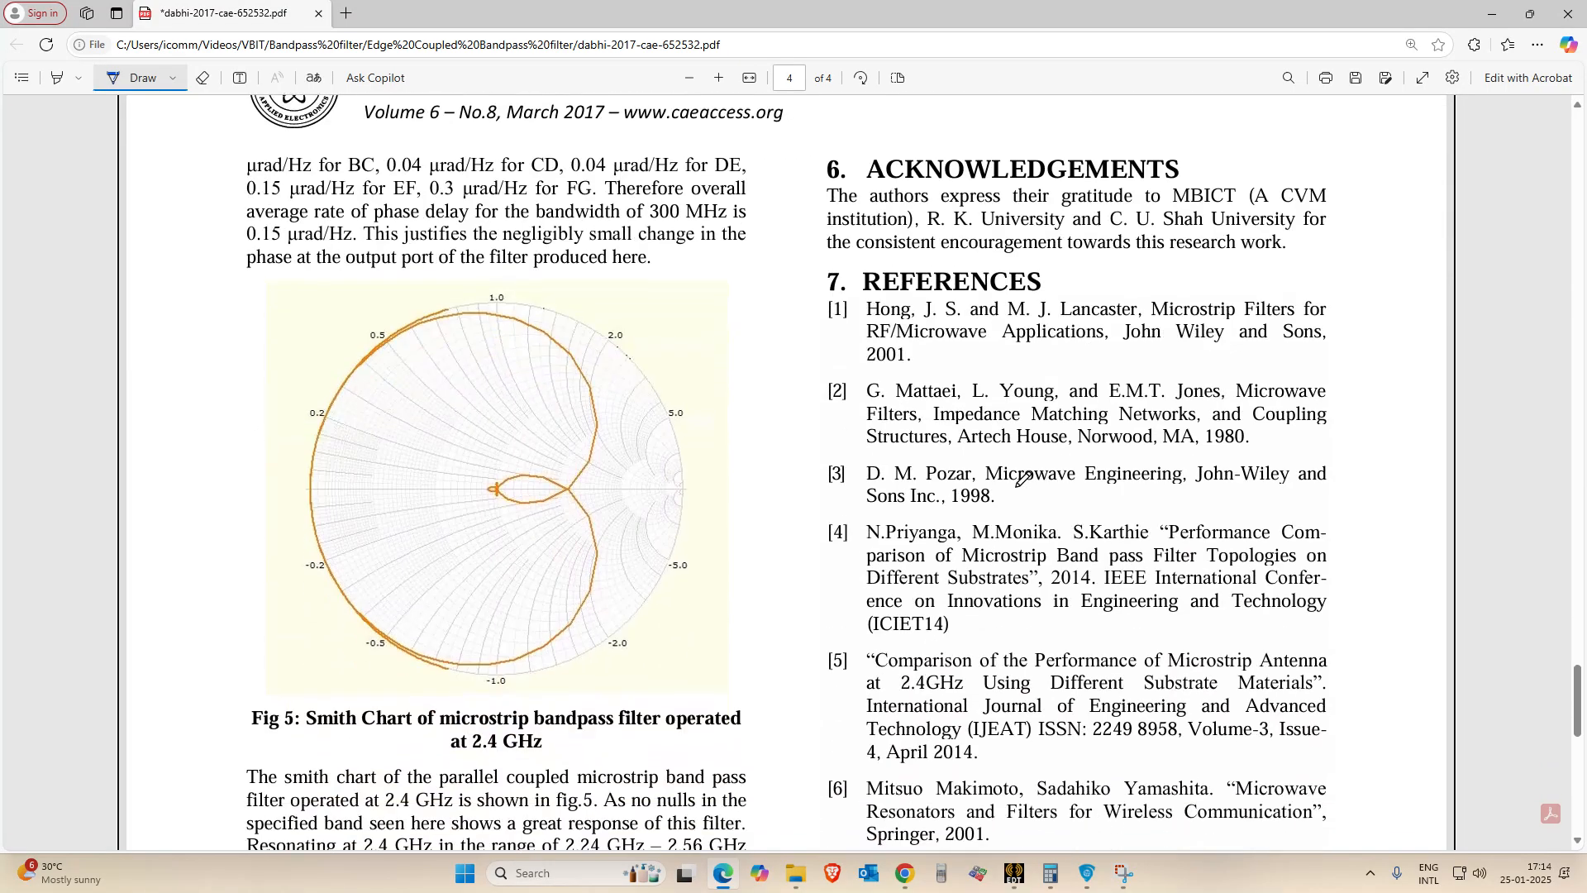
pyautogui.scroll(20, 1046, 486)
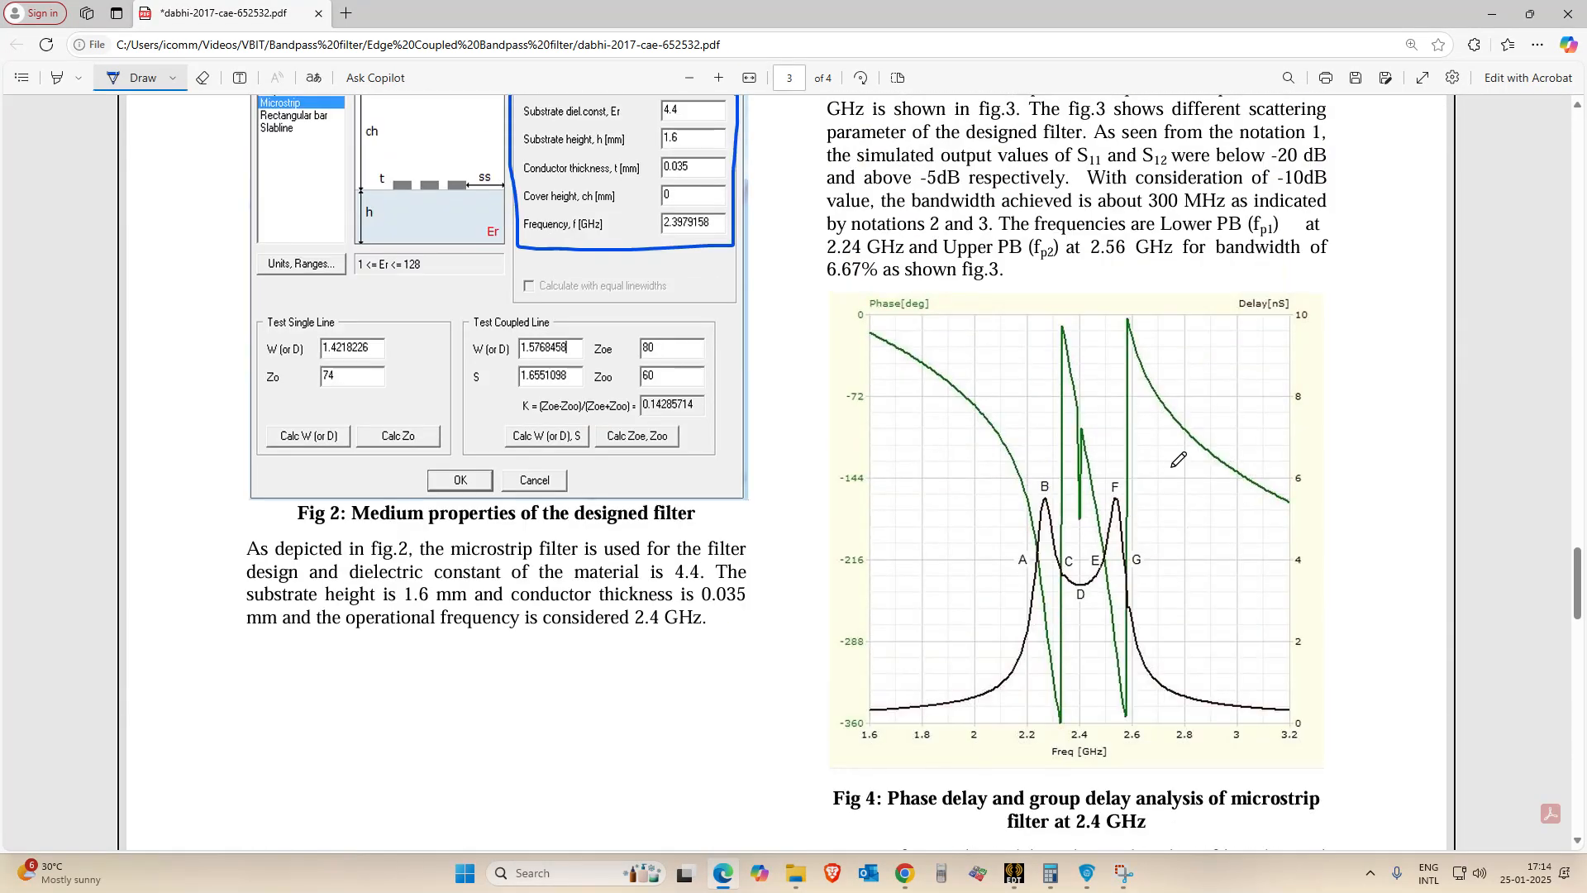
pyautogui.scroll(9, 1273, 407)
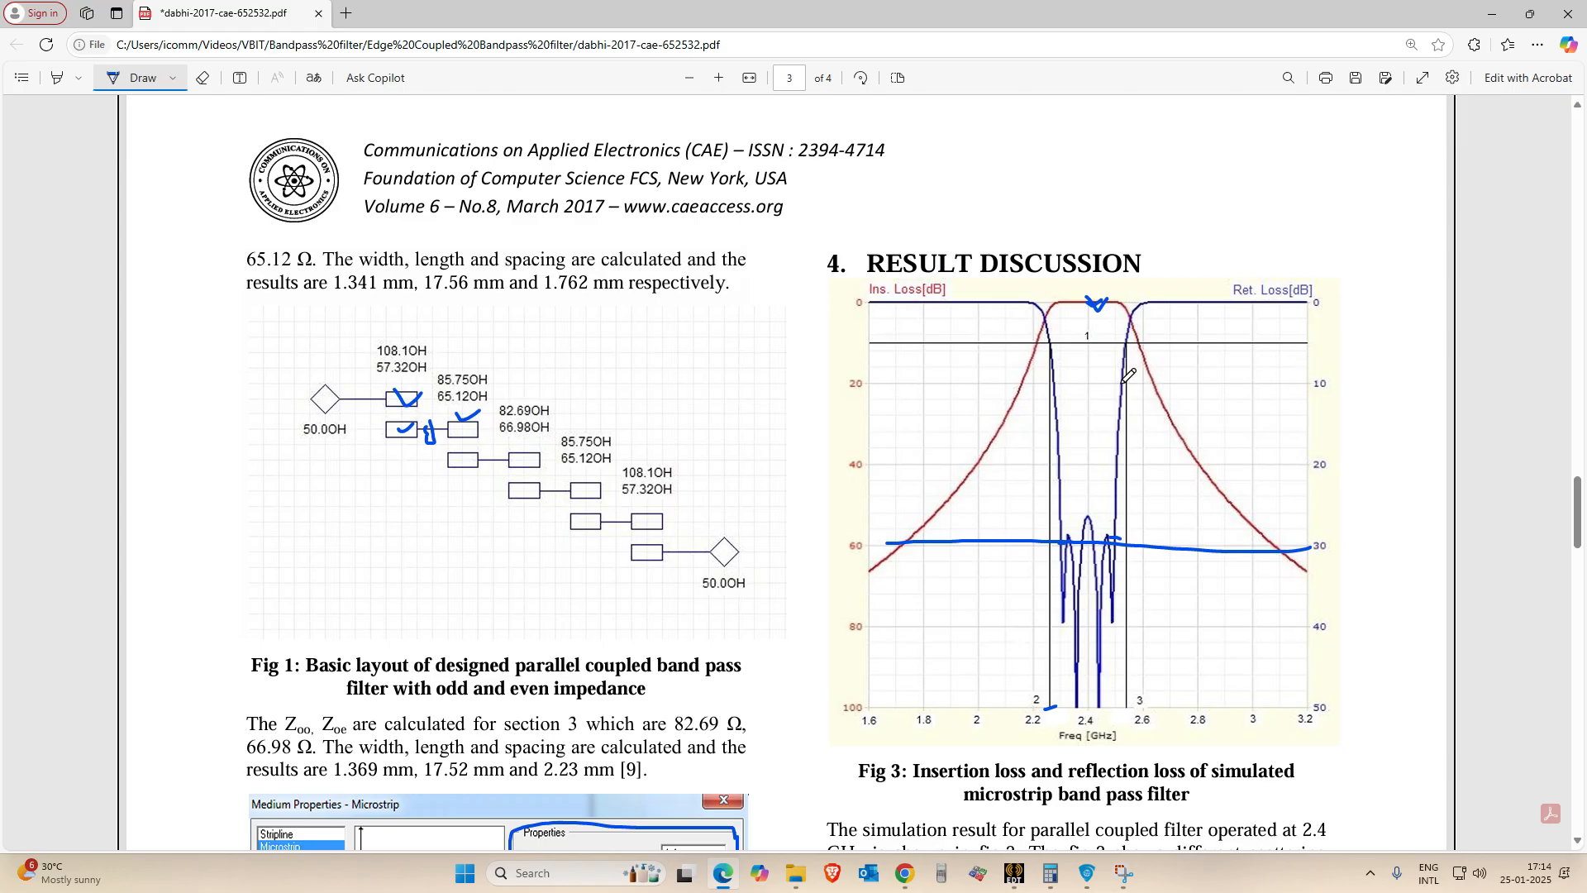
# Switch to Ansys Electronics Desktop and move the Y marker up to about -7.38 dB, near the crossings of the reflection and transmission traces.
pyautogui.hotkey('alt', 'Tab')
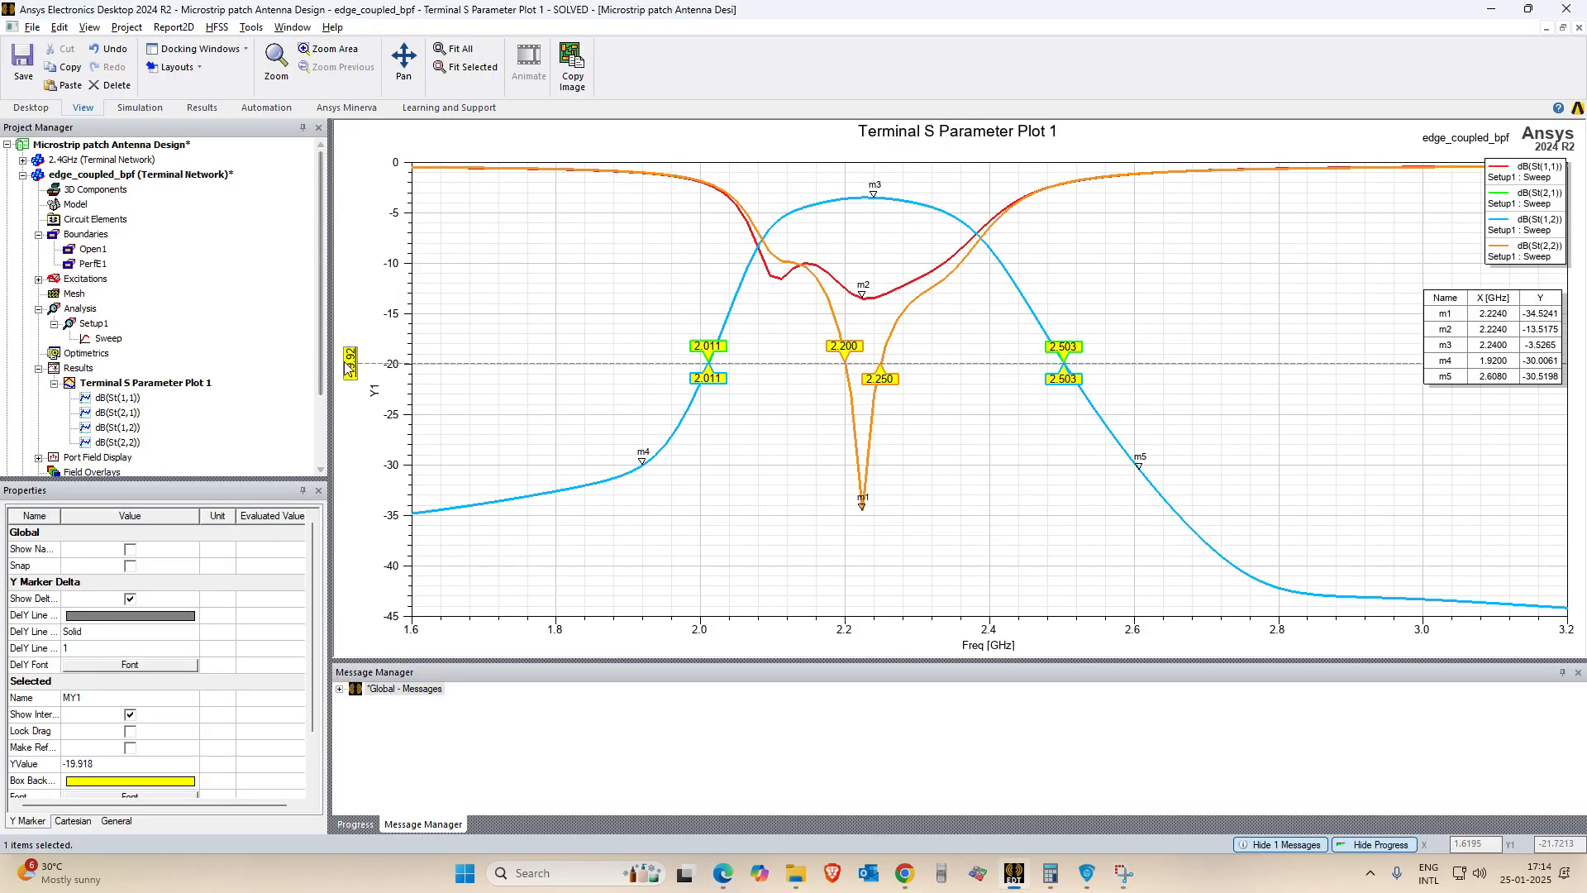
pyautogui.moveTo(351, 363)
pyautogui.mouseDown()
pyautogui.moveTo(389, 180)
pyautogui.moveTo(383, 232)
pyautogui.mouseUp()
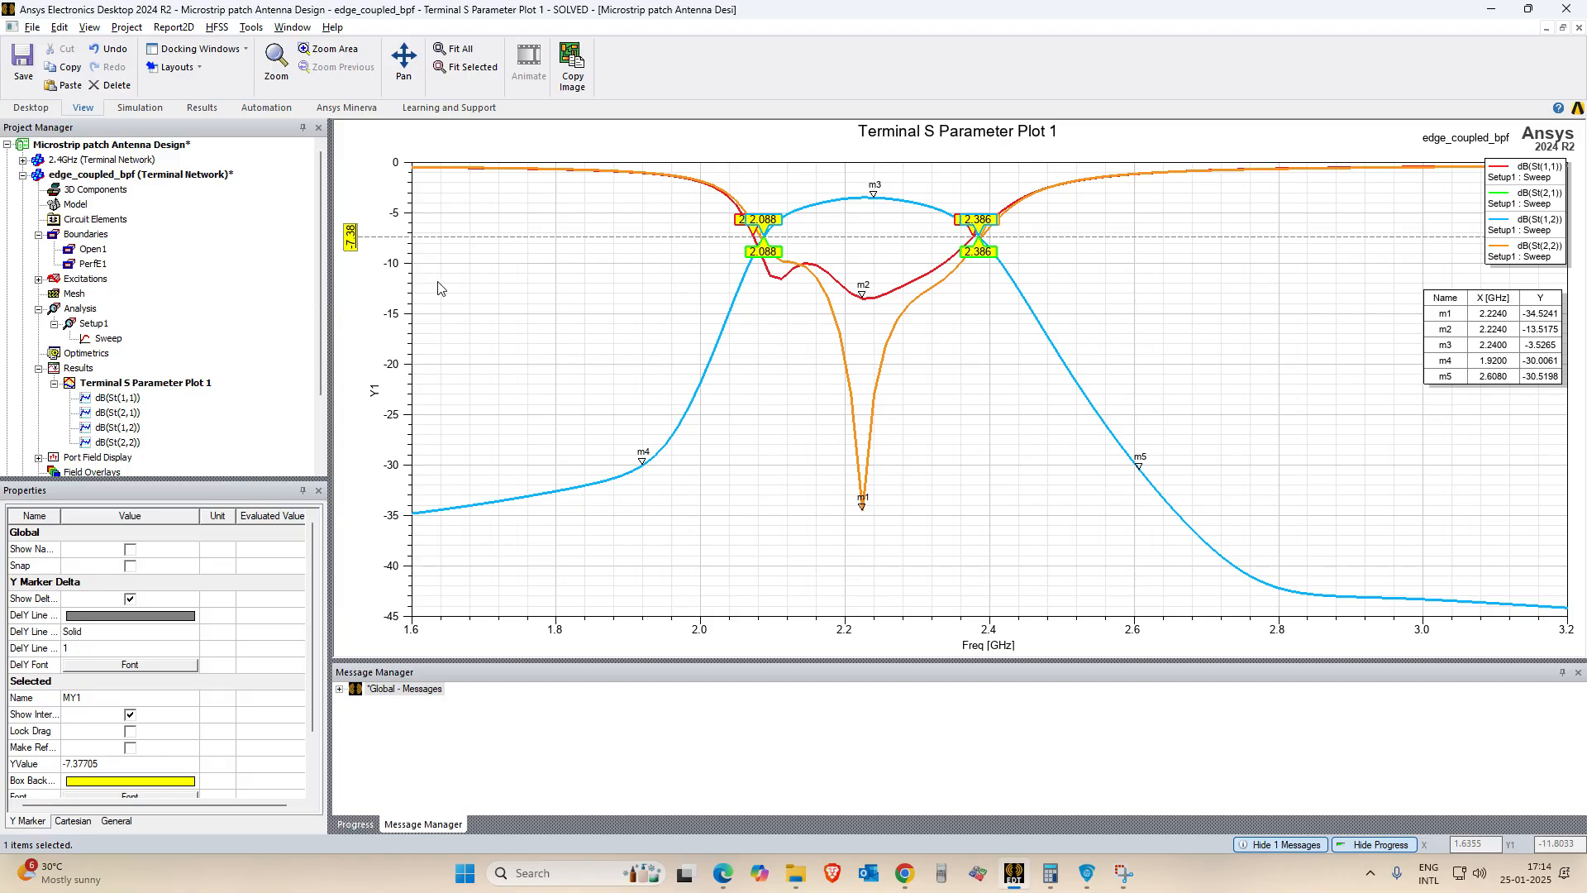
pyautogui.scroll(-2, 907, 351)
pyautogui.scroll(3, 907, 351)
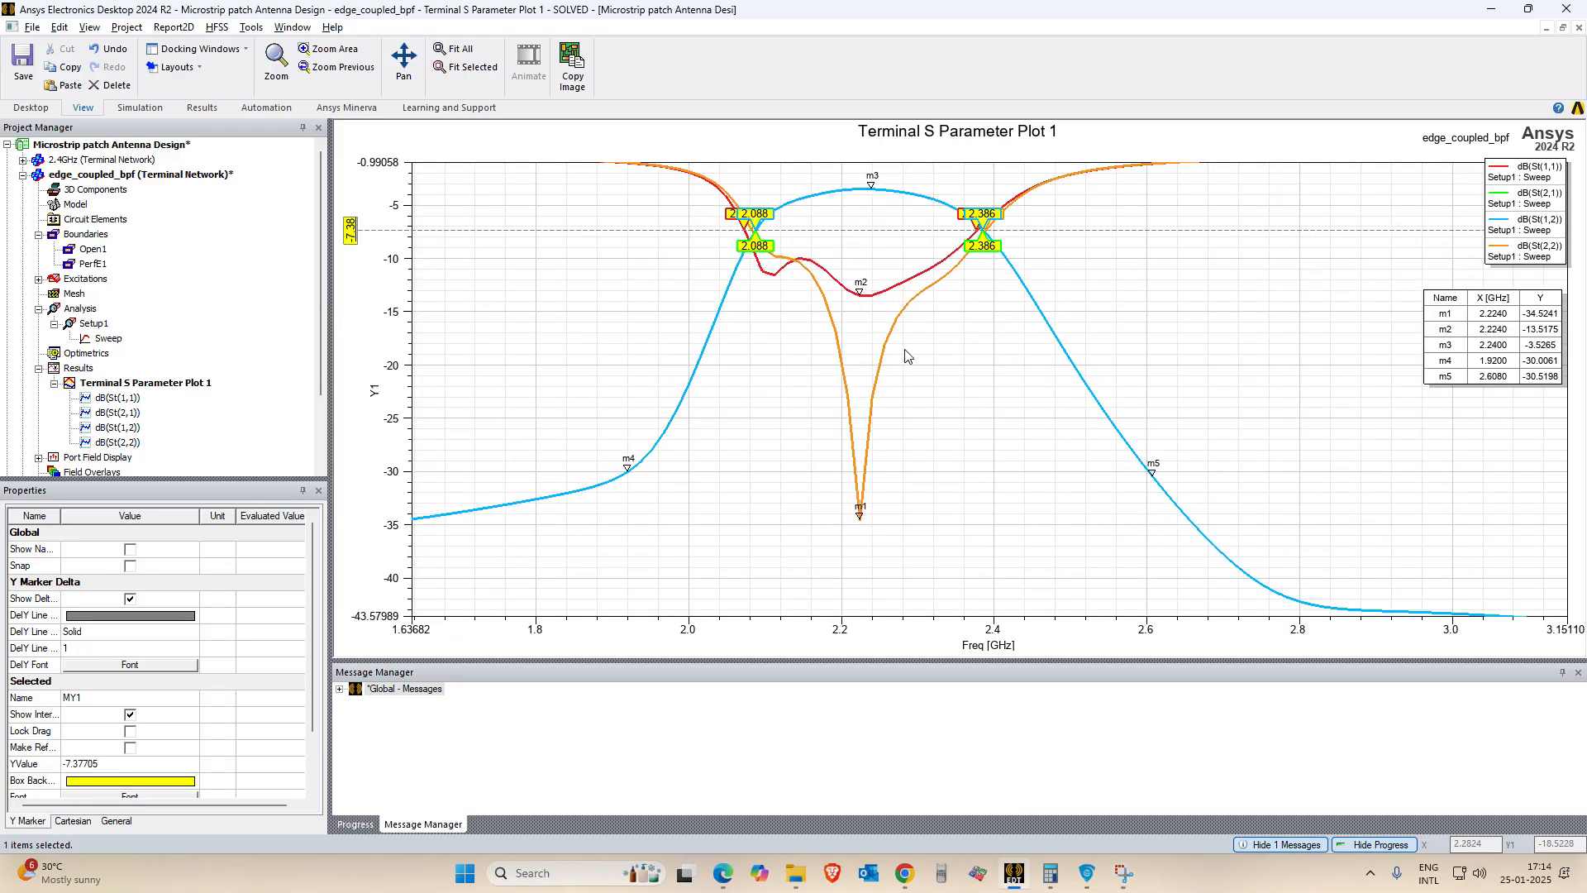
# Open the edge_coupled_bpf 3D model, select the Port_2 sheet to inspect it, and clear the selection to view the whole filter.
pyautogui.doubleClick(176, 175)
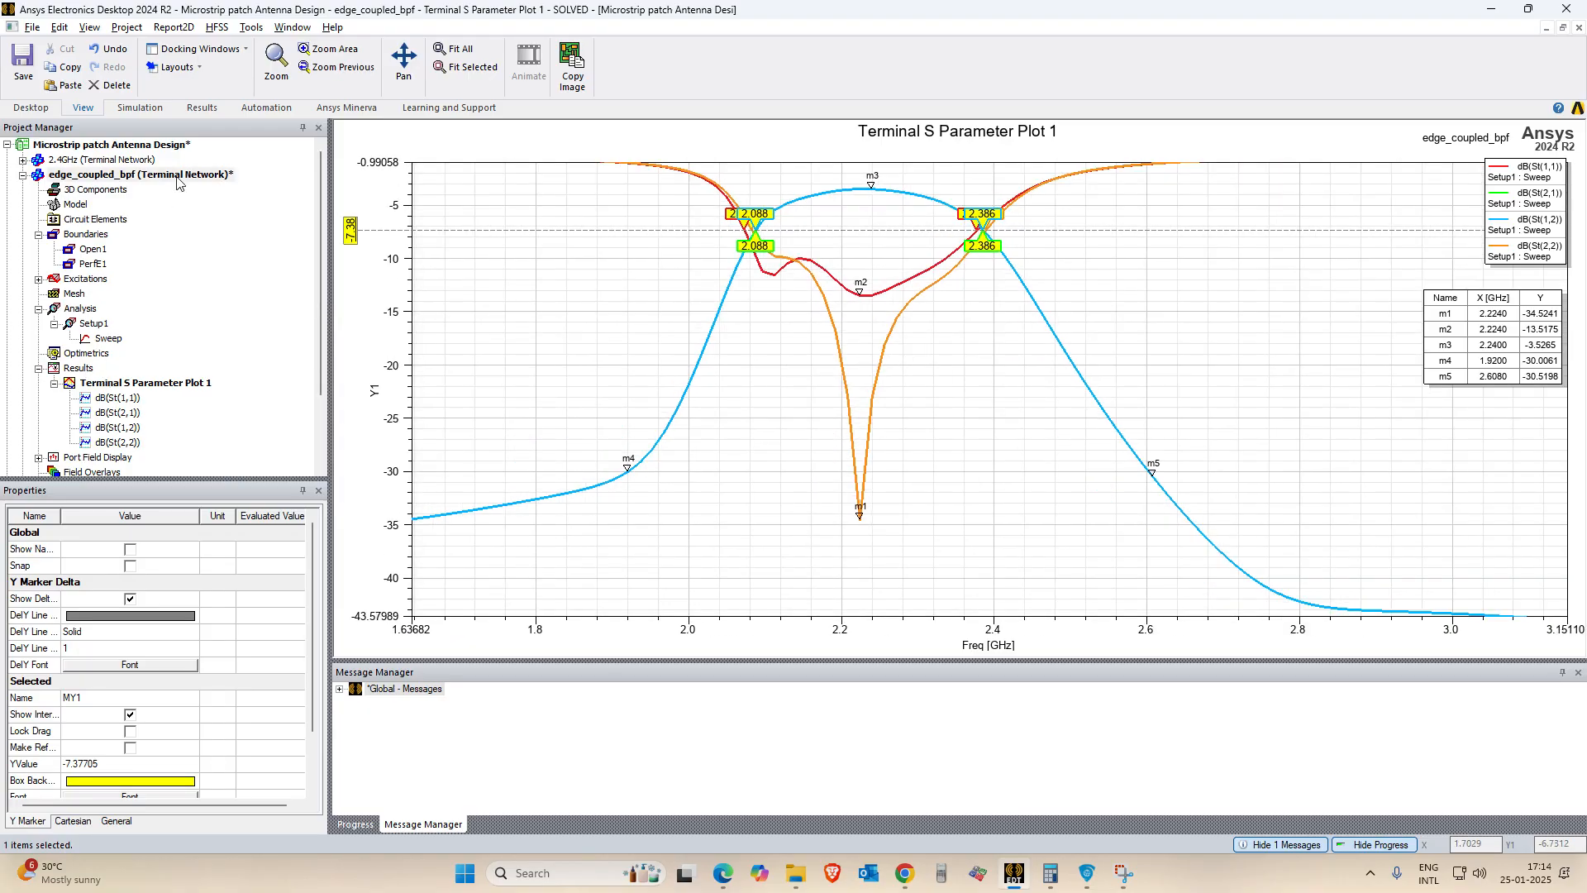
pyautogui.scroll(5, 909, 355)
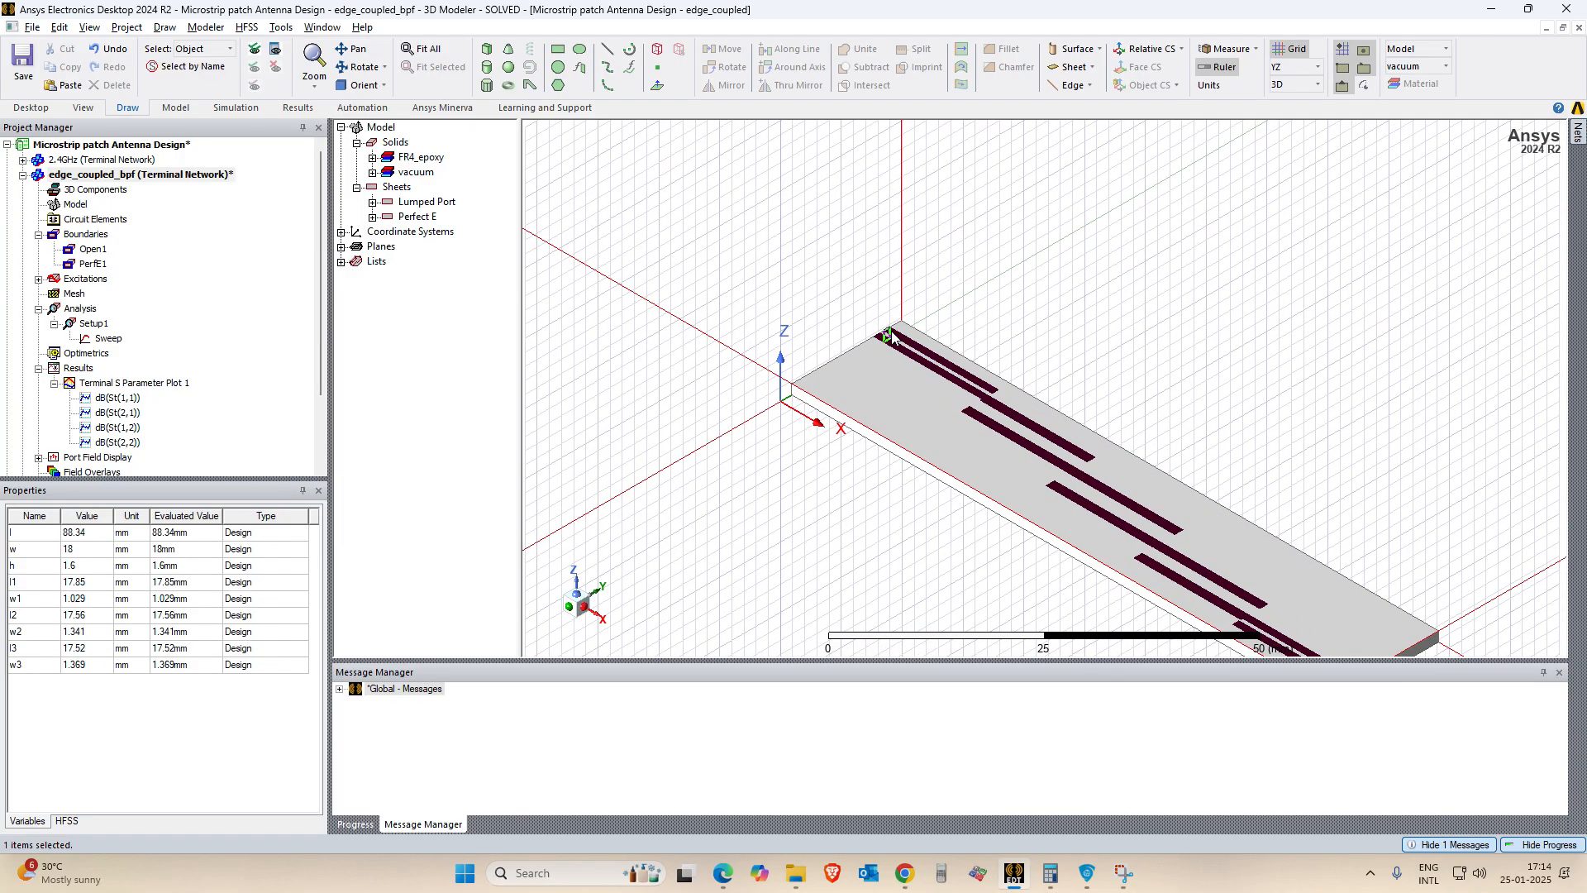
pyautogui.click(889, 335)
pyautogui.scroll(-4, 1074, 463)
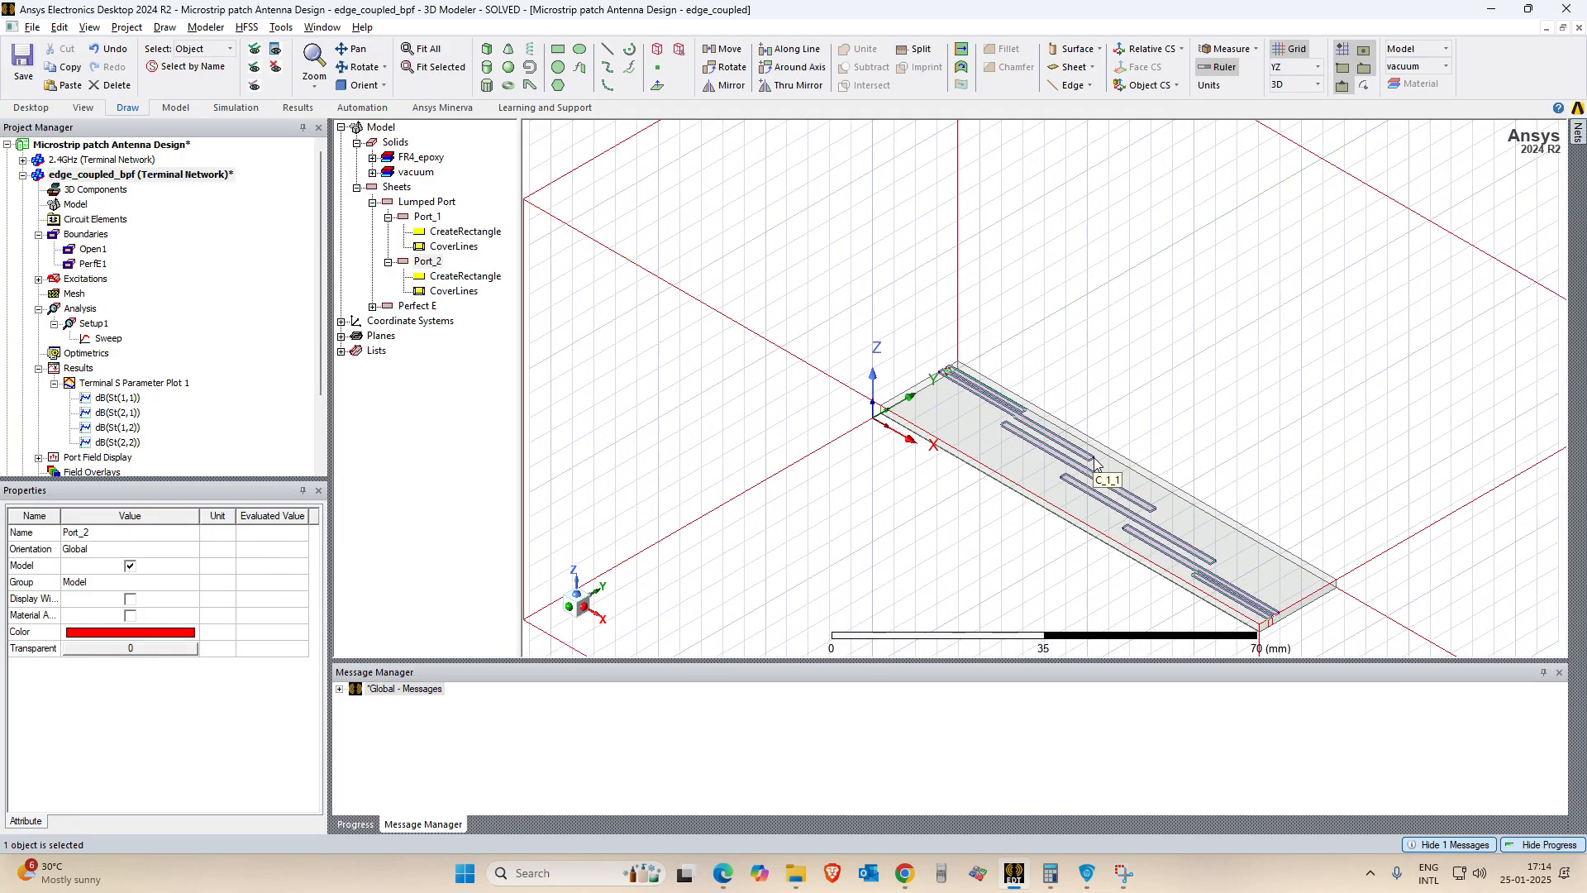
pyautogui.click(1420, 254)
pyautogui.scroll(-2, 1031, 377)
pyautogui.scroll(-1, 1031, 382)
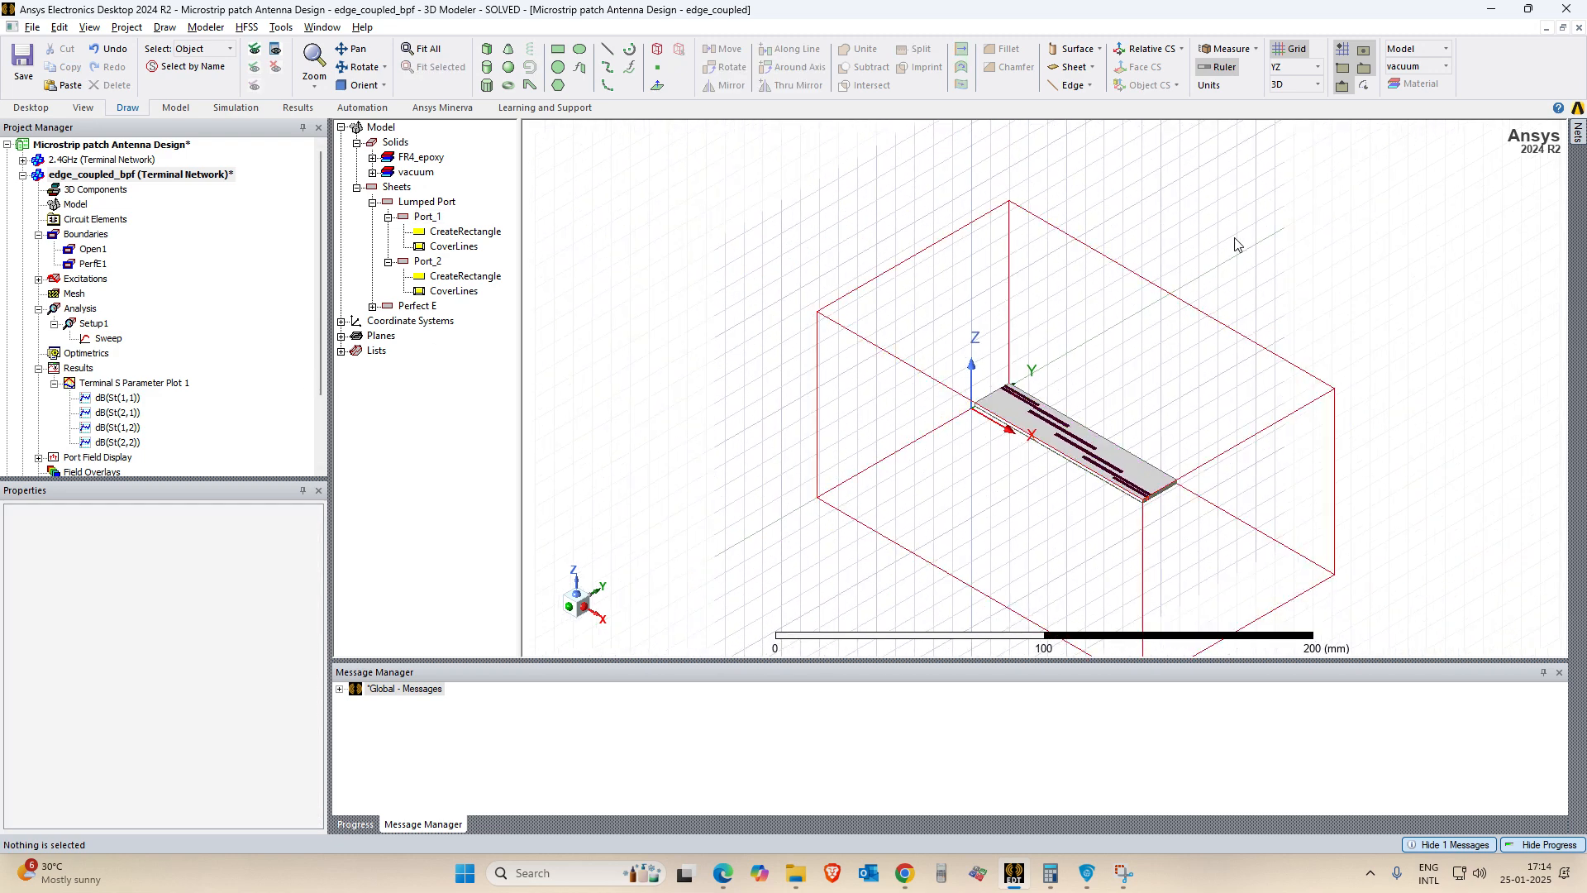